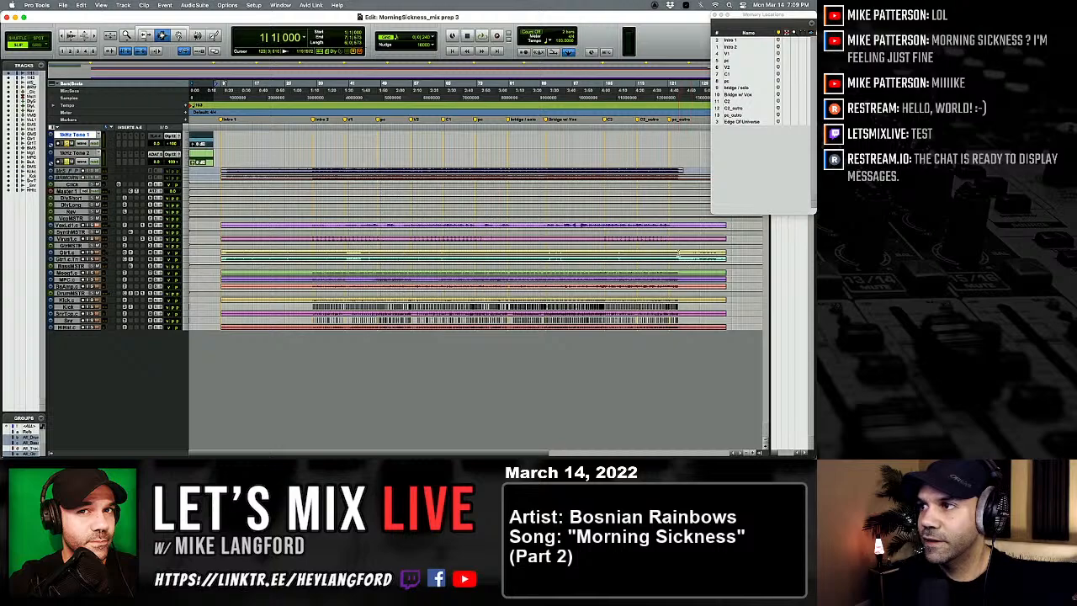
Step: Select the tails of the two guitar clips after the song's end and set all tracks to one uniform small height
mouse_move(678, 253)
left_mouse_down()
mouse_move(707, 259)
mouse_move(695, 259)
left_mouse_up()
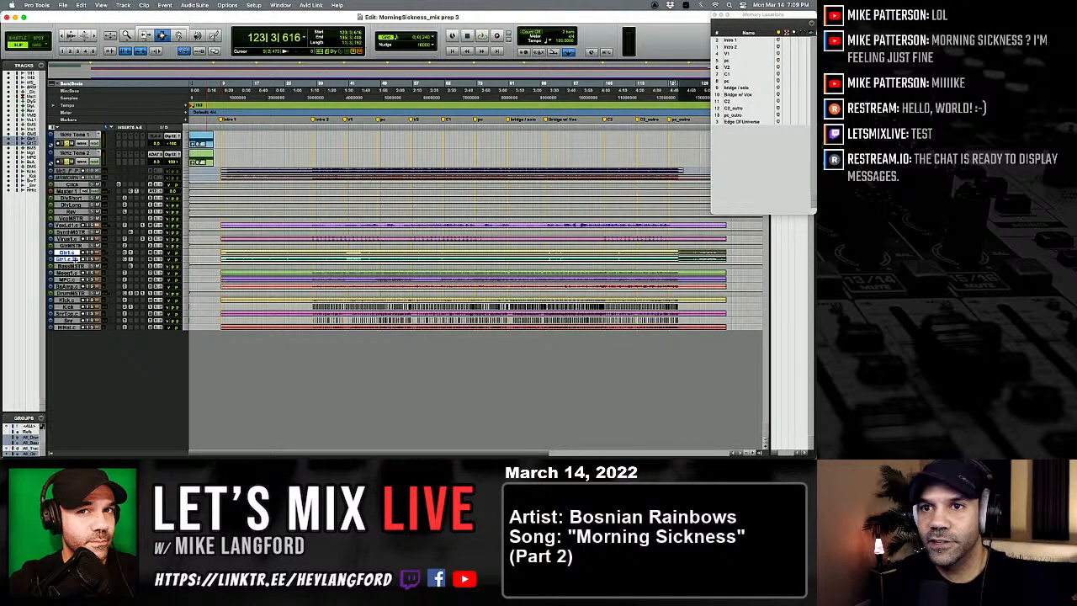
key("ctrl+alt+Up")
key("ctrl+alt+Up")
key("ctrl+alt+Down")
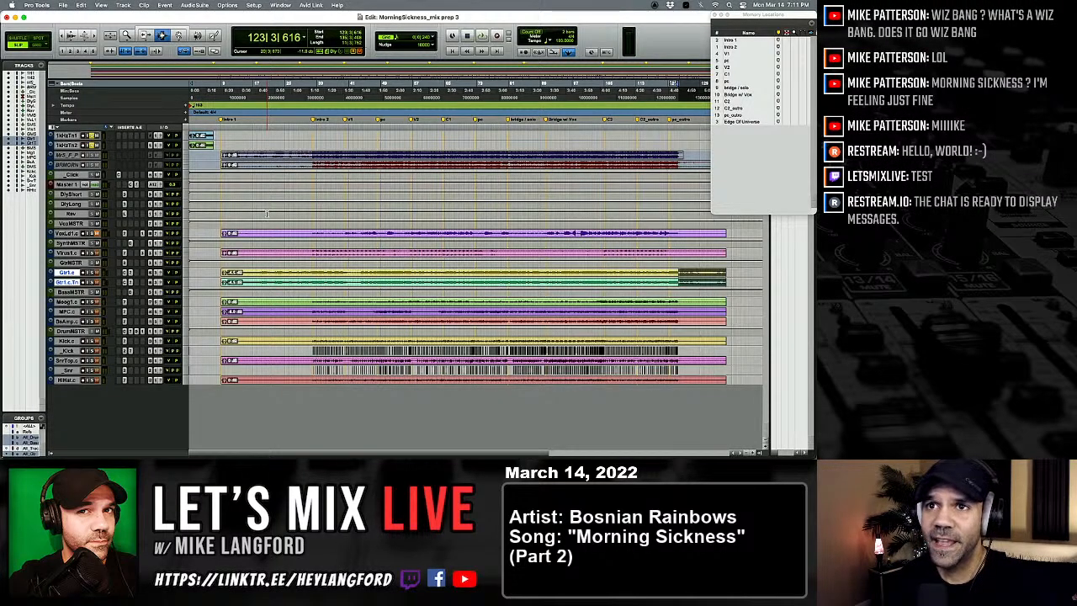
Step: Hide and make inactive the two 1 kHz tone tracks
left_click(202, 144)
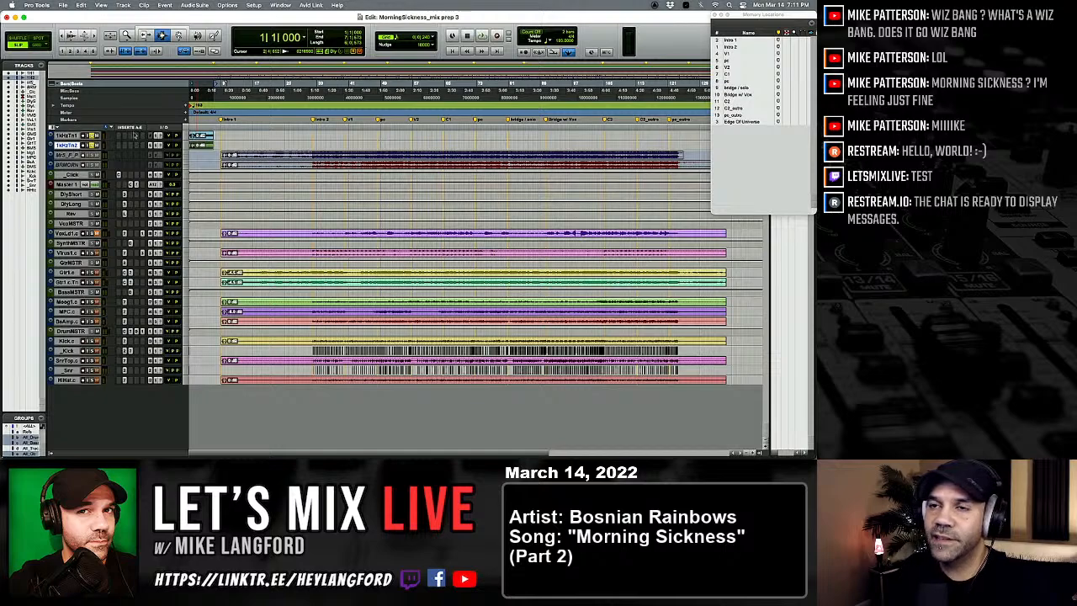
left_click(202, 137)
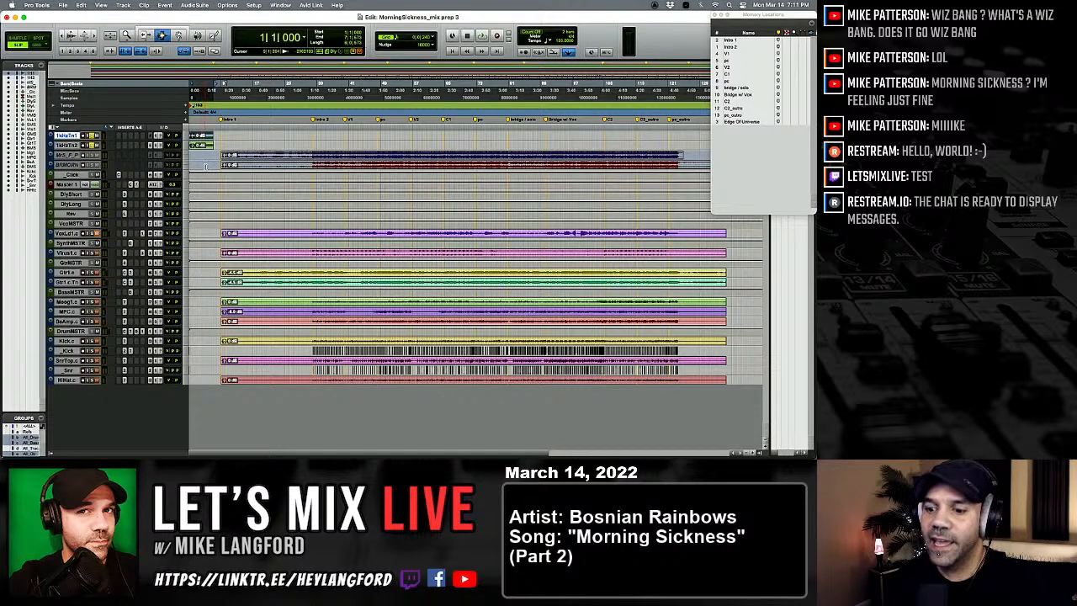
key("space")
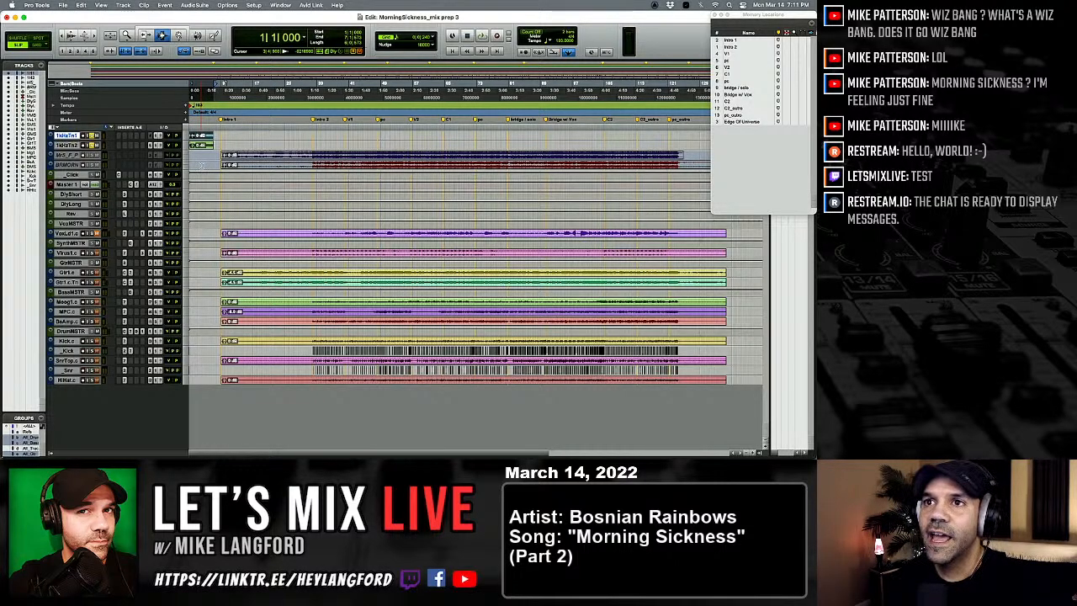
right_click(78, 145)
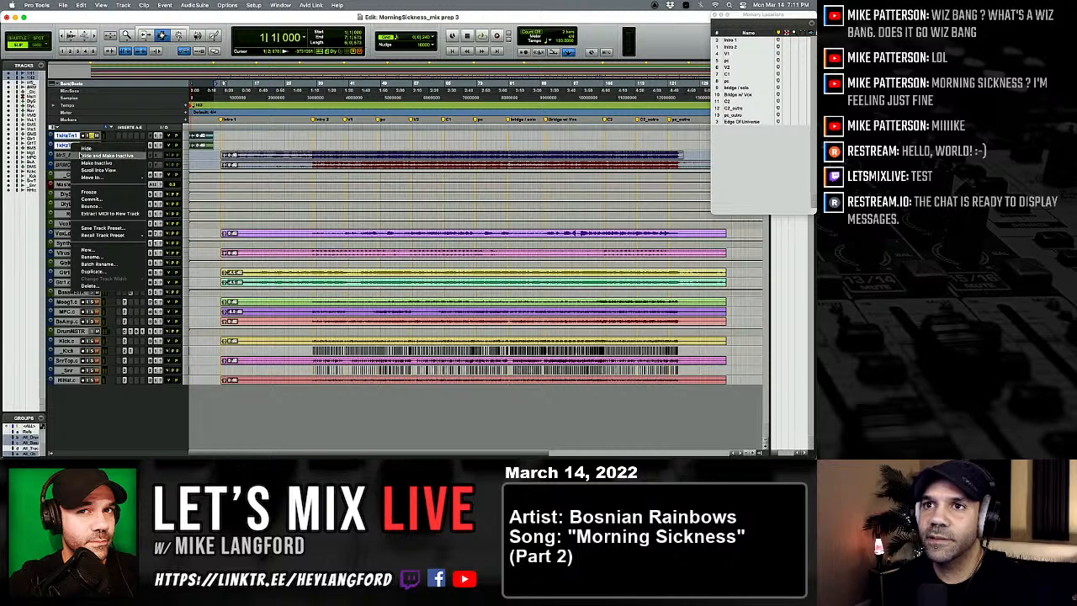
left_click(84, 156)
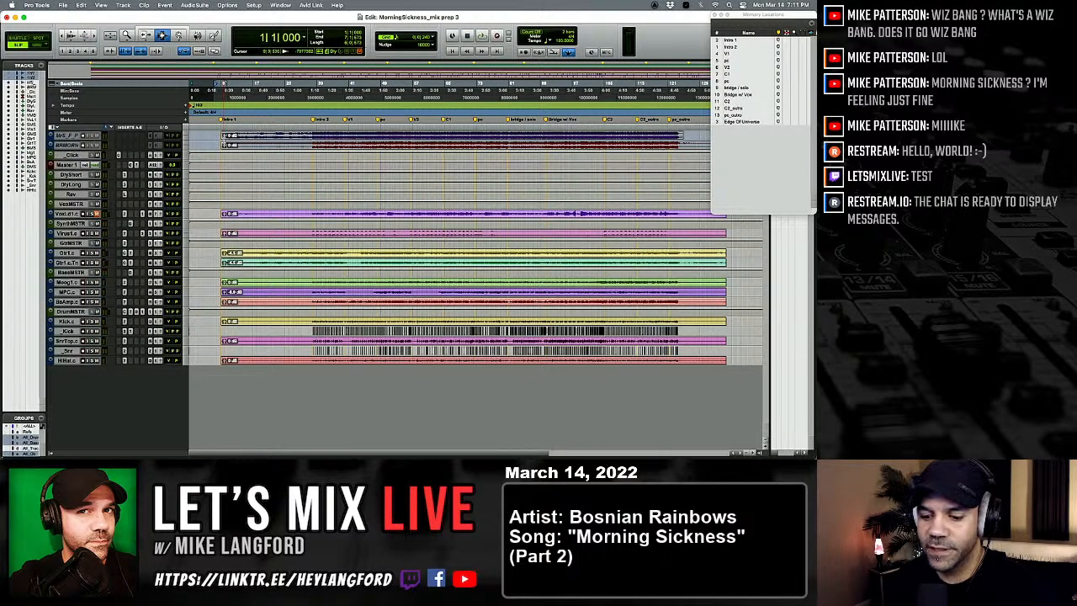
Step: Save the session under the new name MorningSickness_mix prep 4
left_click(63, 5)
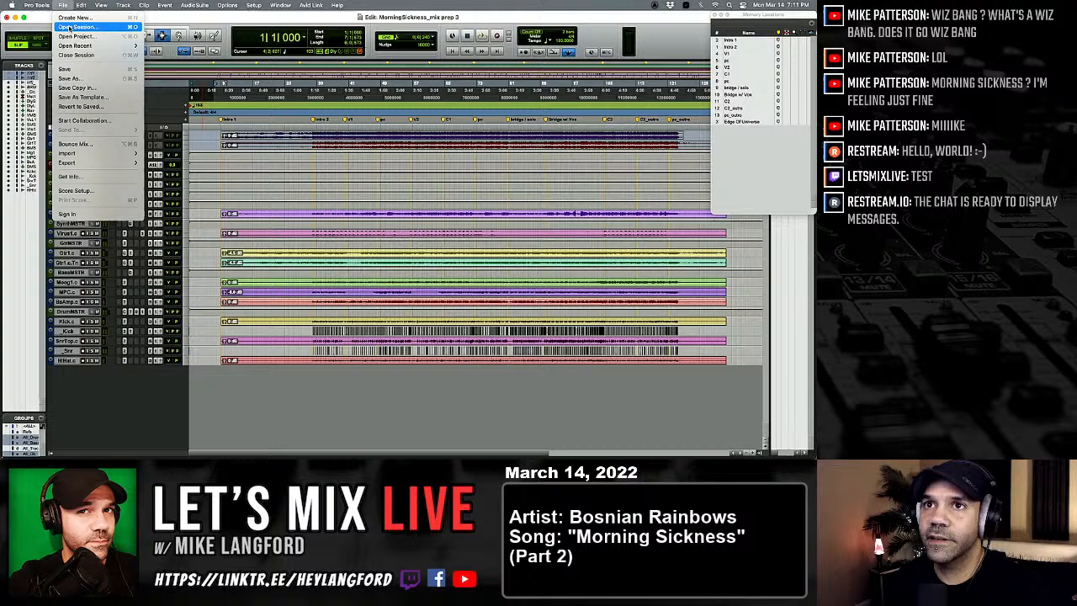
left_click(82, 78)
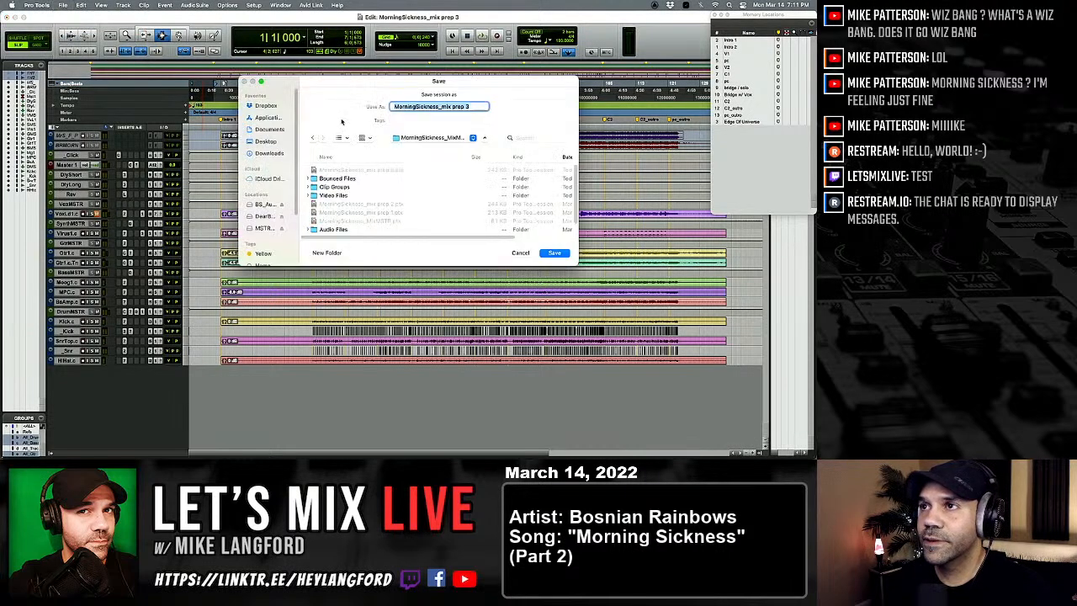
left_click(477, 109)
key("BackSpace")
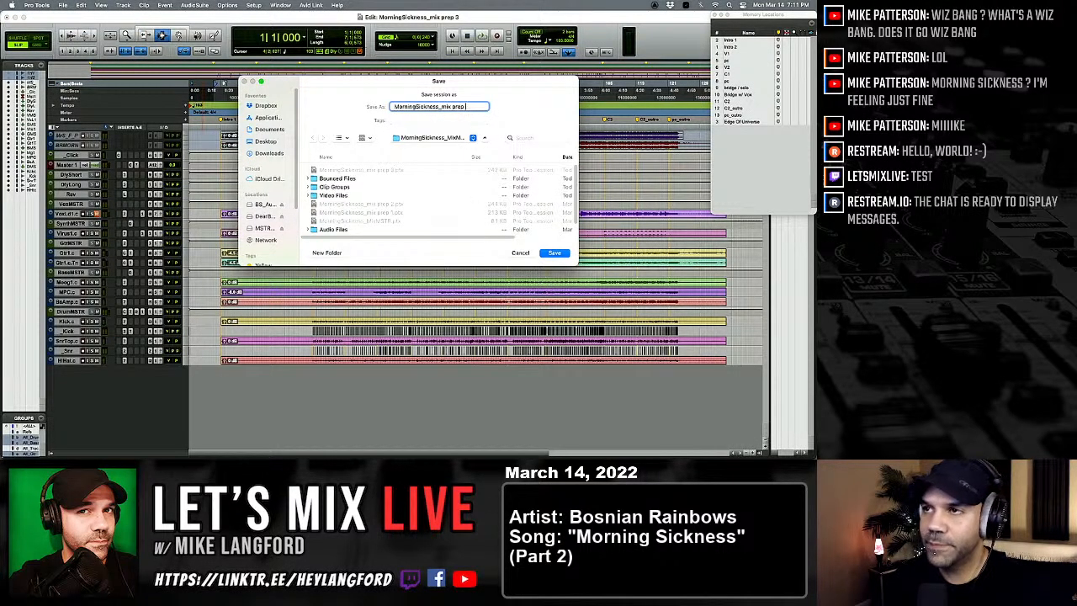
type("4")
key("Return")
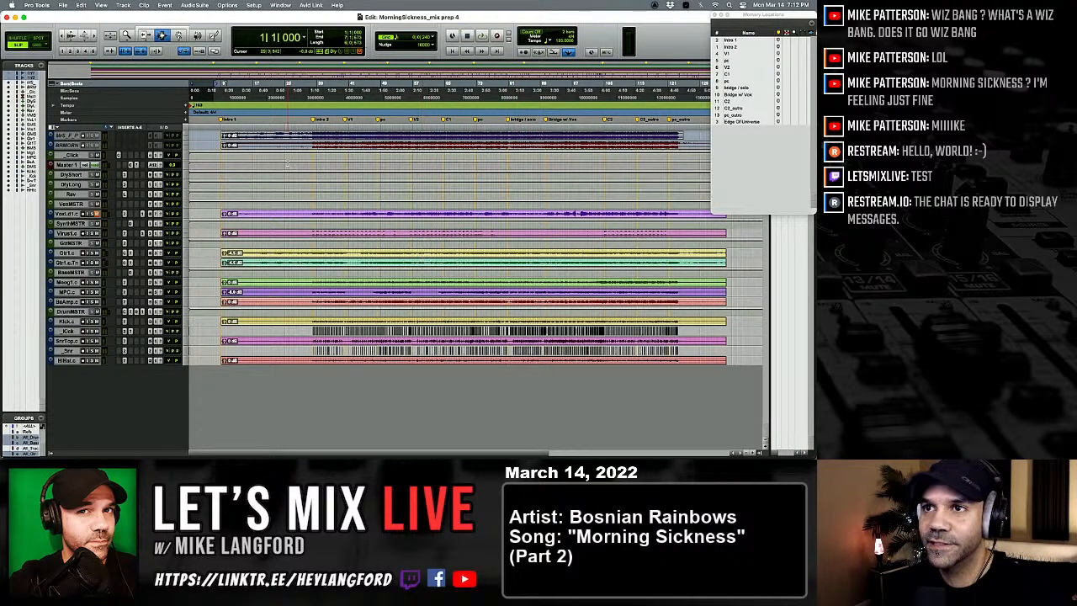
Step: Play the whole song from the start of the lead vocal clip, checking levels in the mixer along the way
left_click(214, 214)
key("Tab")
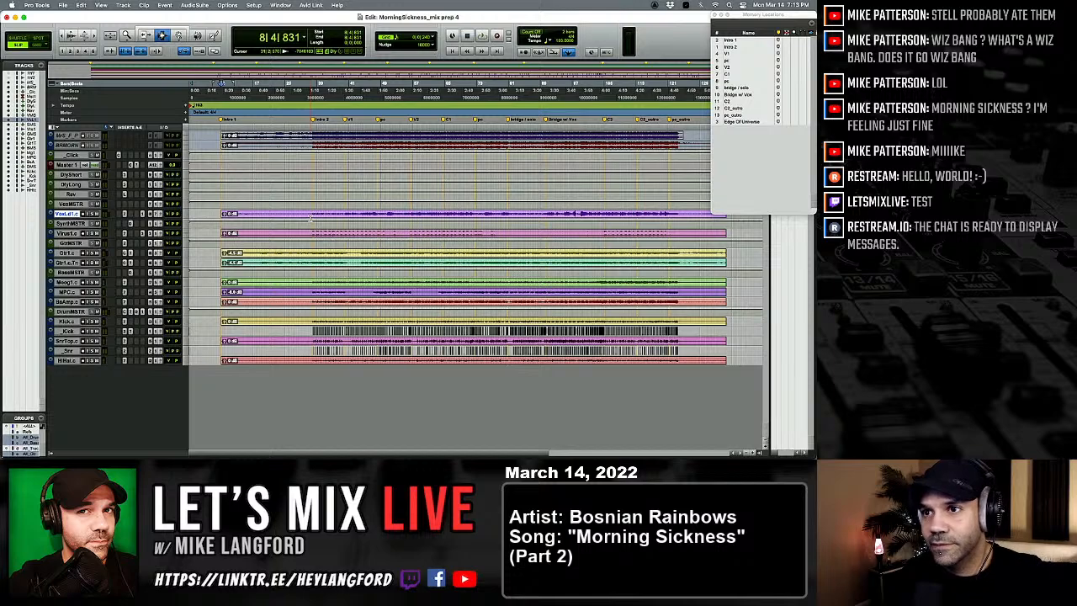
key("space")
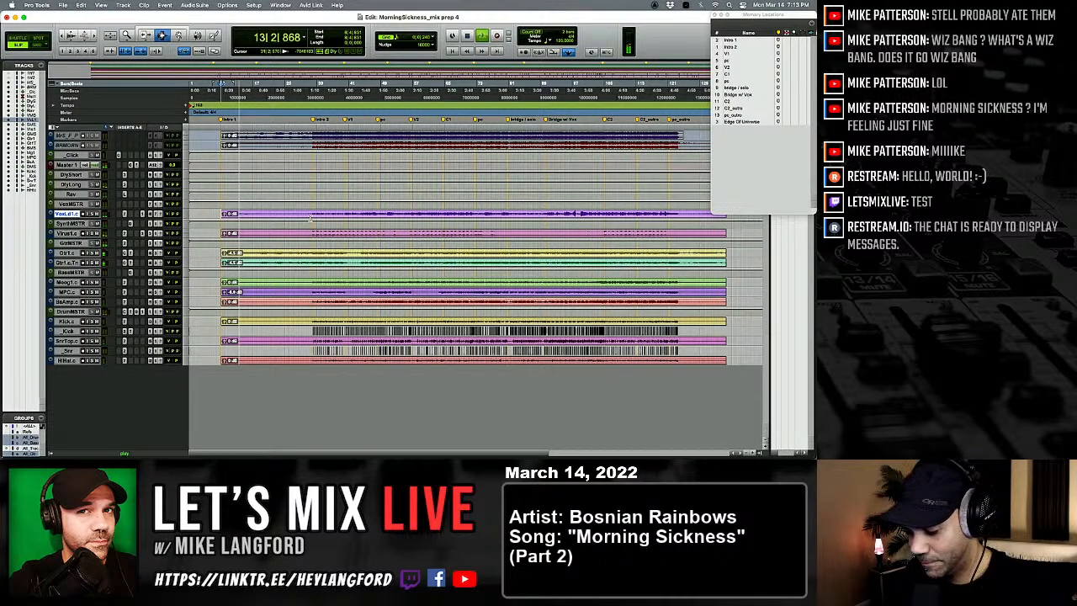
key("space")
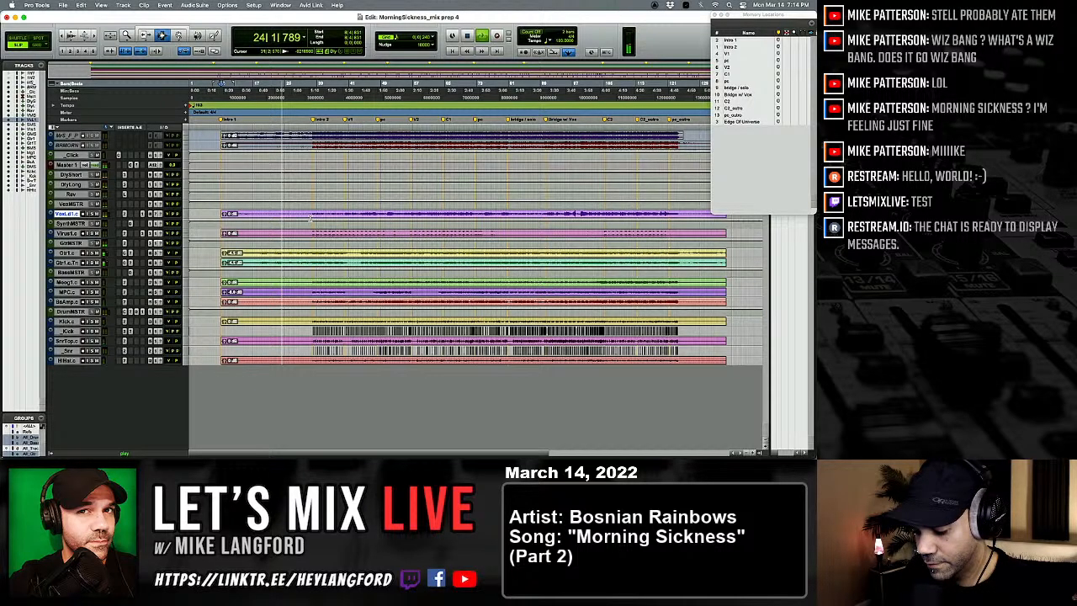
key("space")
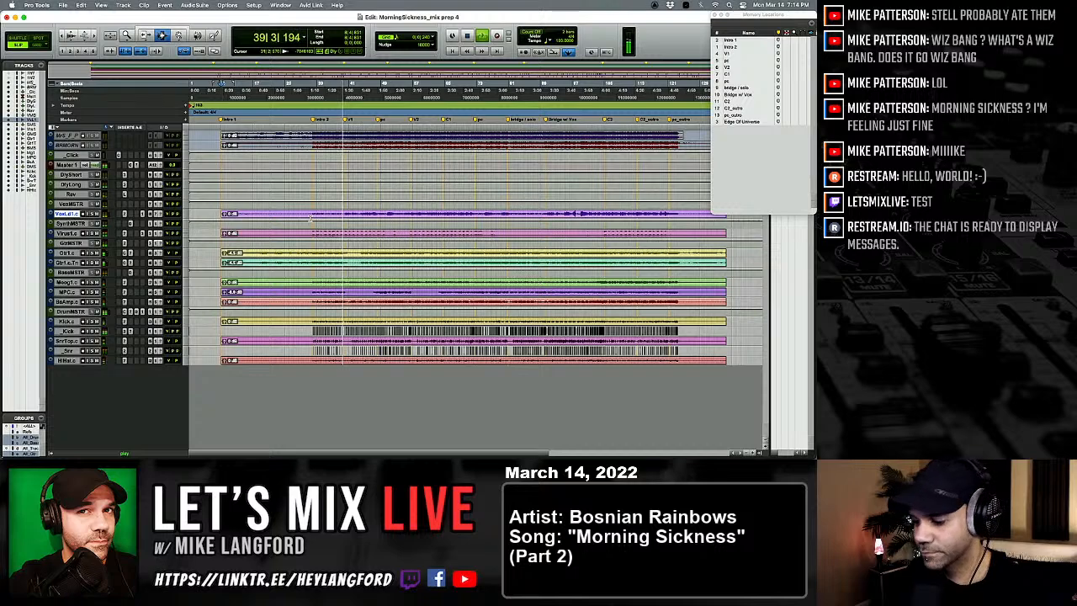
key("super+equal")
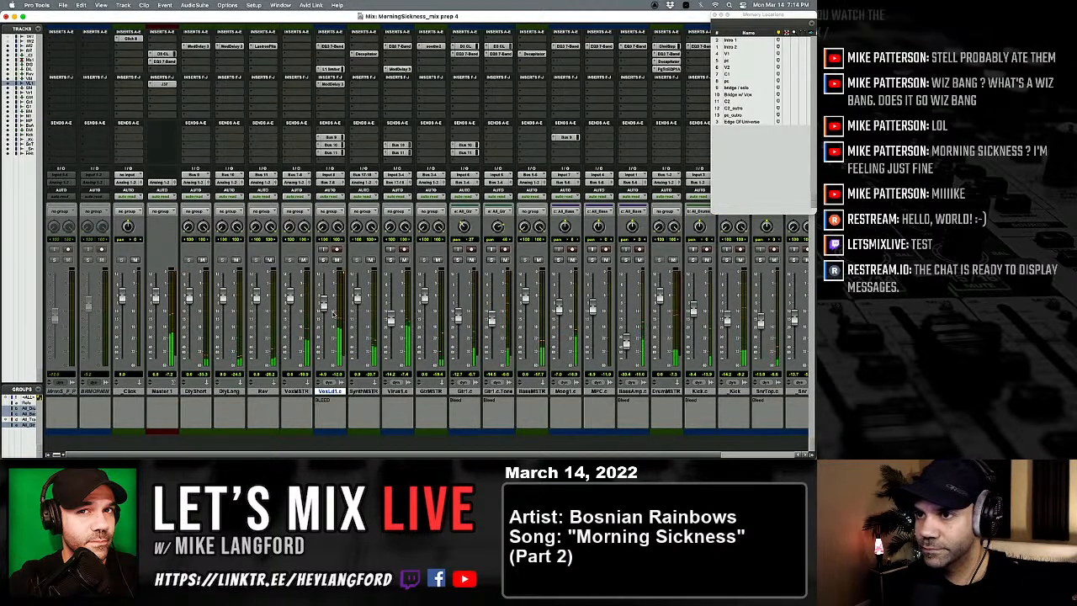
key("super+equal")
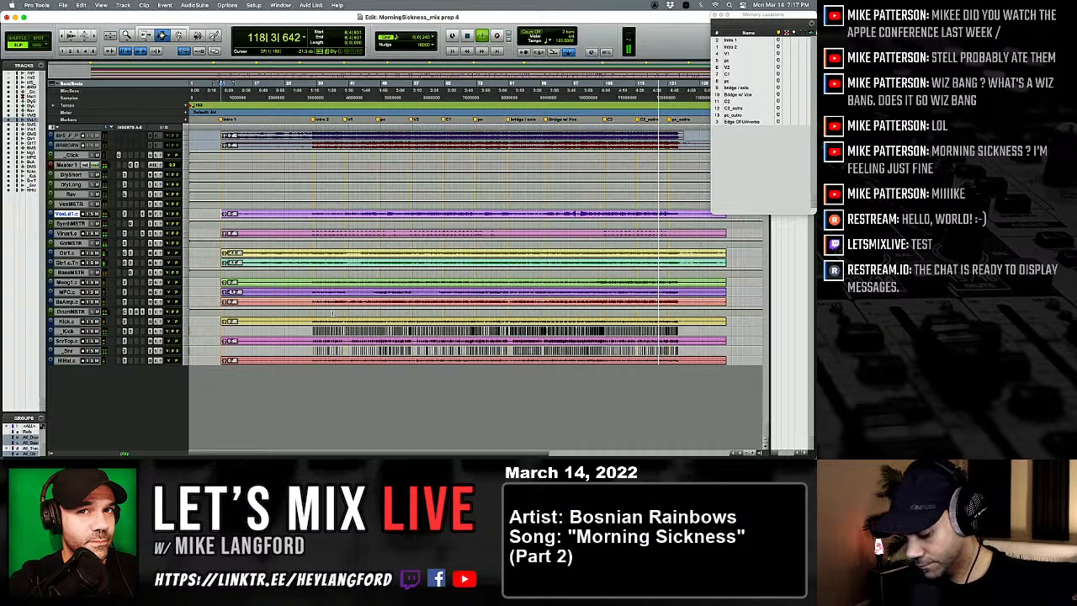
key("space")
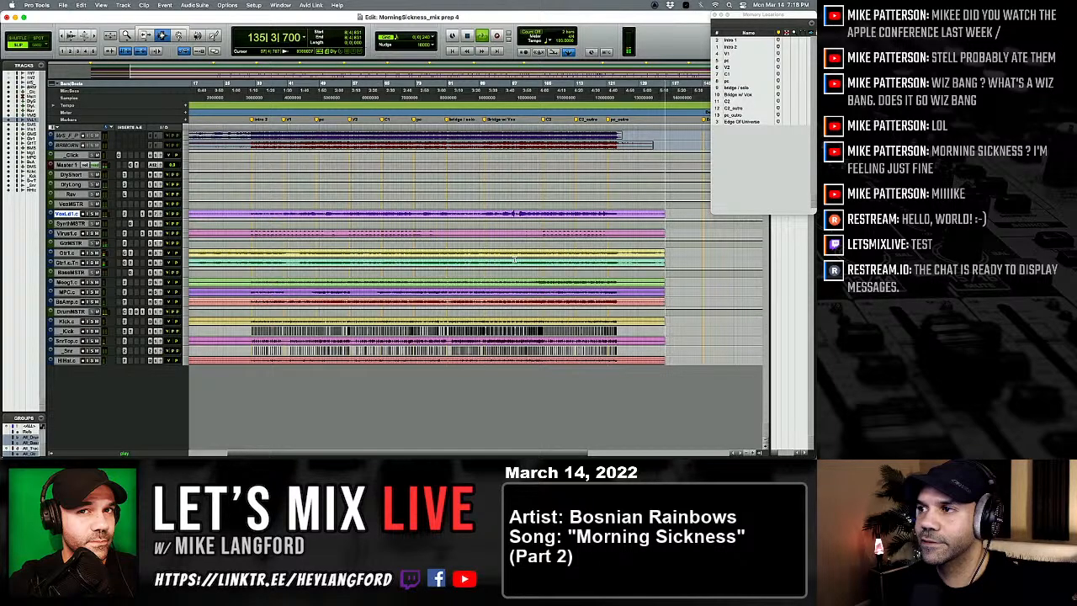
key("space")
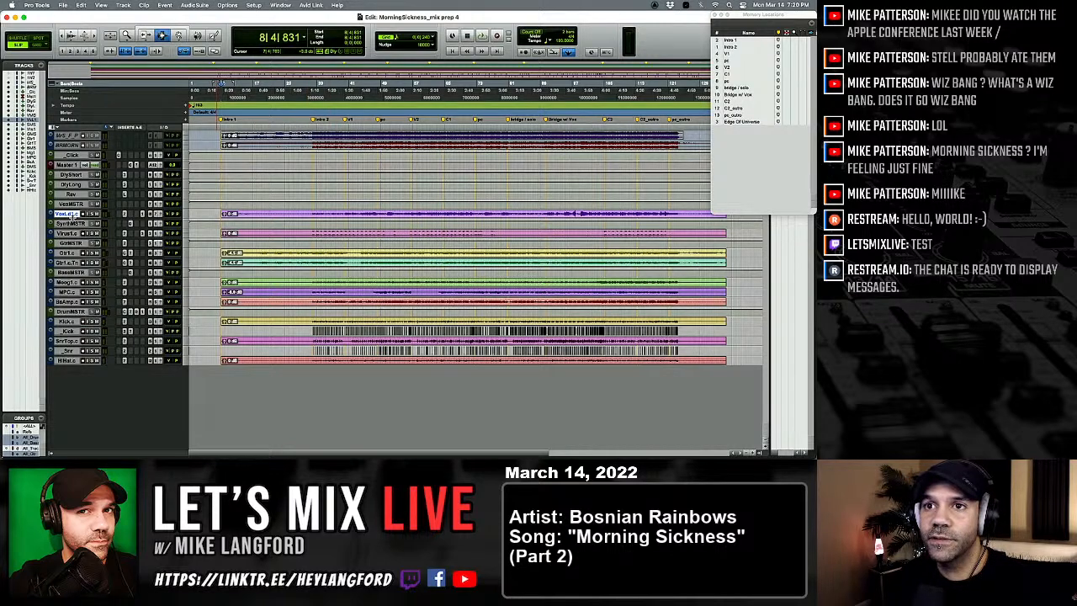
Step: Enlarge the lead vocal track, audition its opening, and select the clip from bar 38 to just past the last vocal phrase
left_click_drag(72, 218, 74, 267)
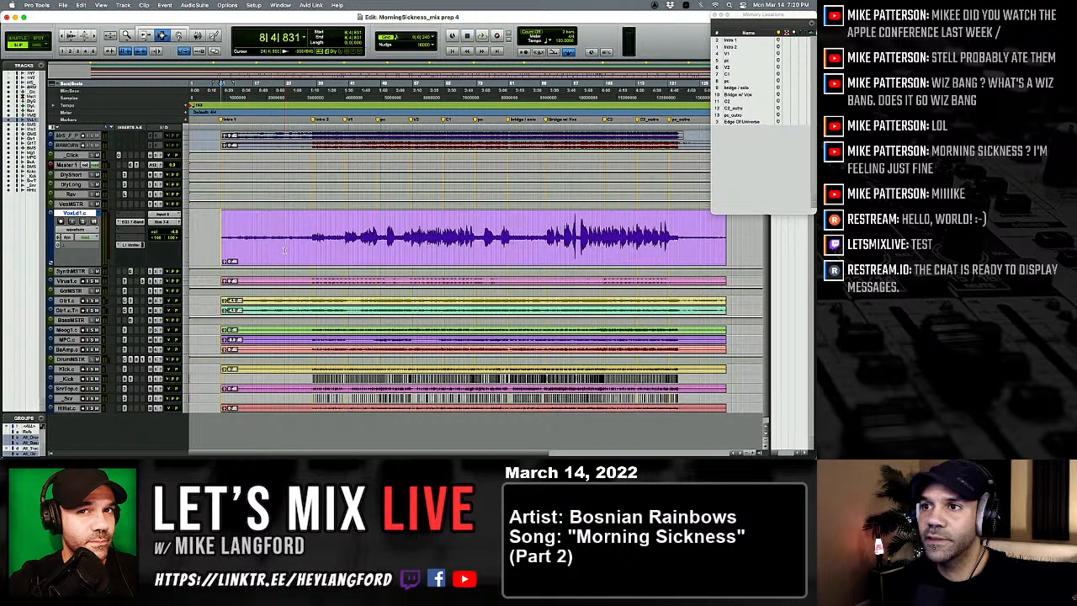
left_click(313, 238)
key("space")
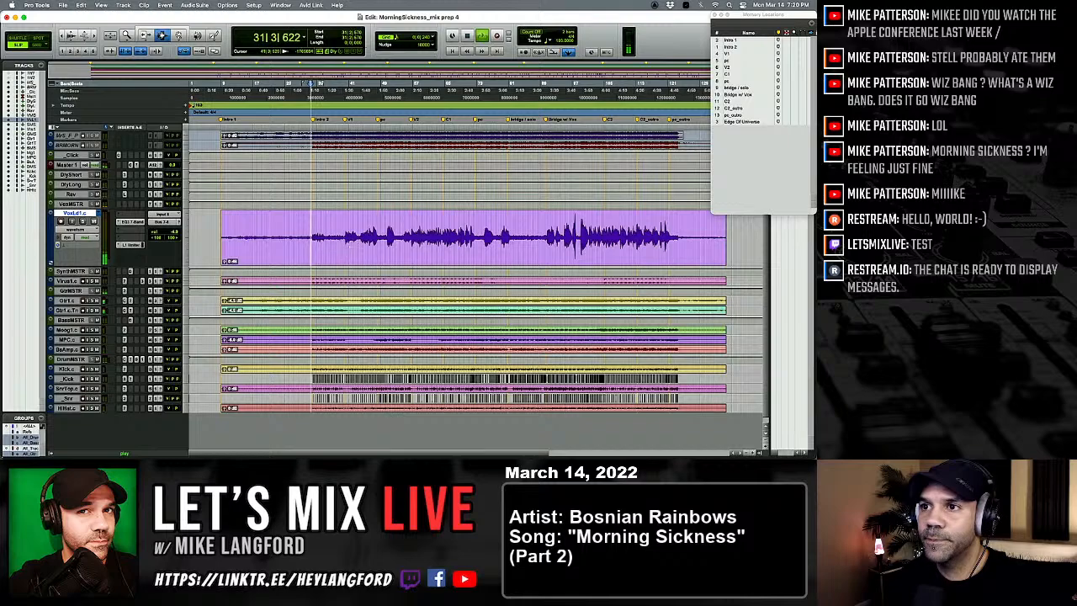
left_click(345, 244)
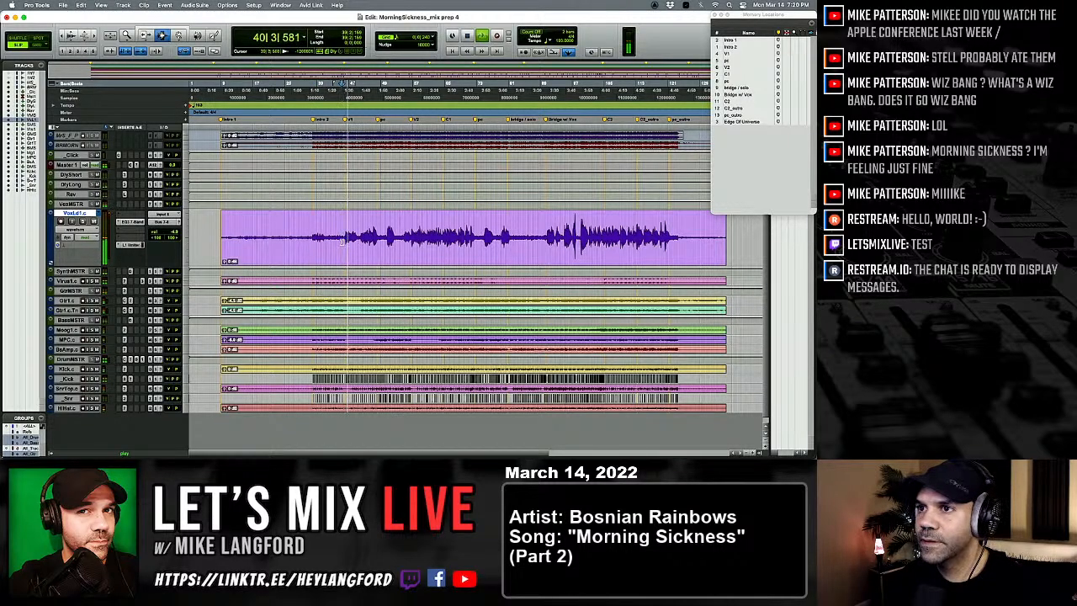
left_click_drag(341, 242, 680, 240)
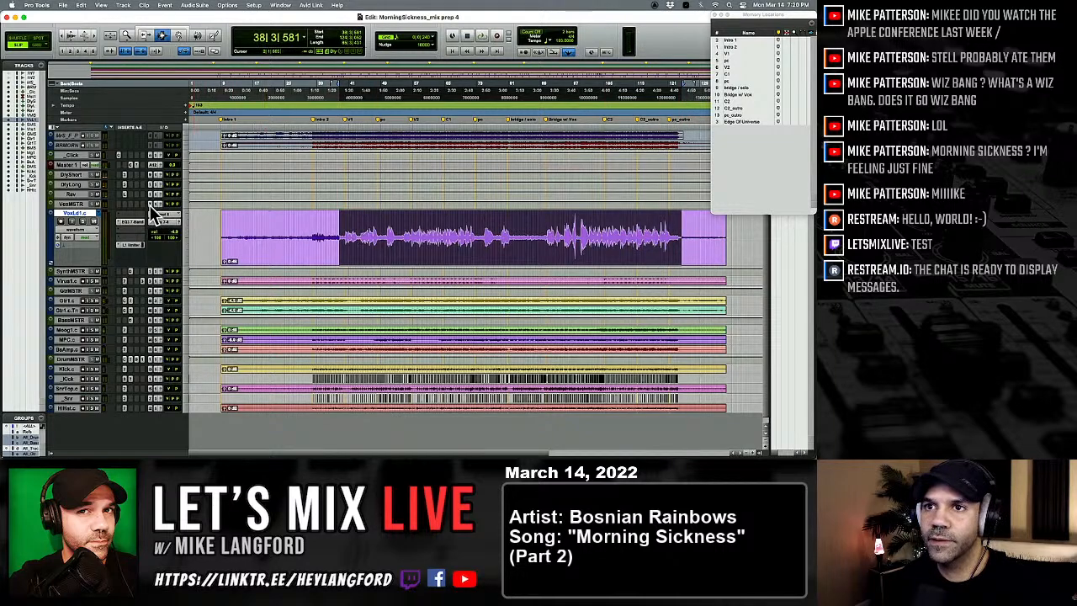
left_click(126, 228)
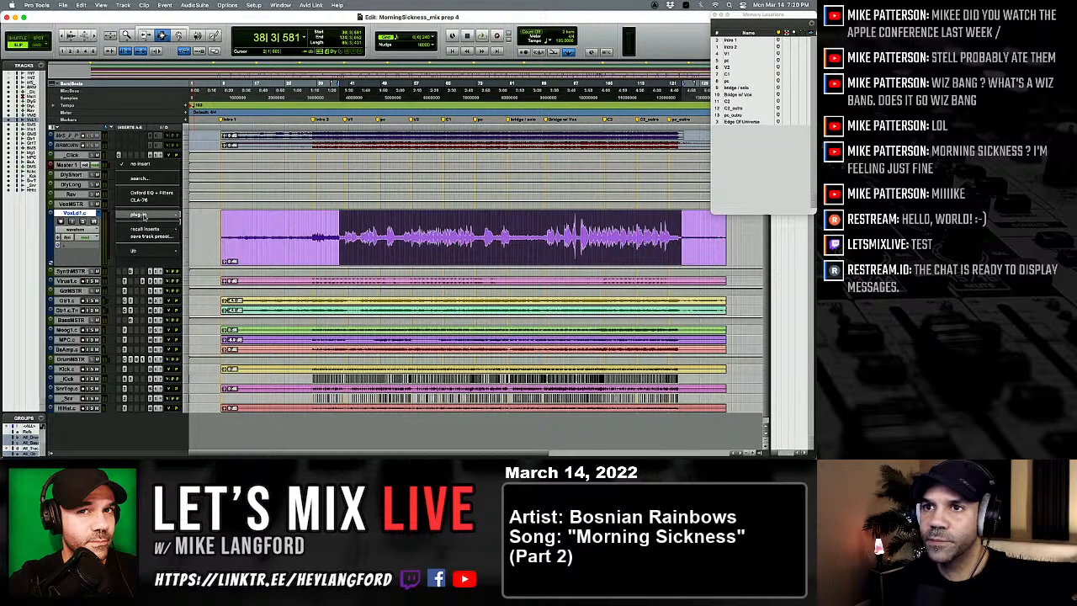
mouse_move(137, 214)
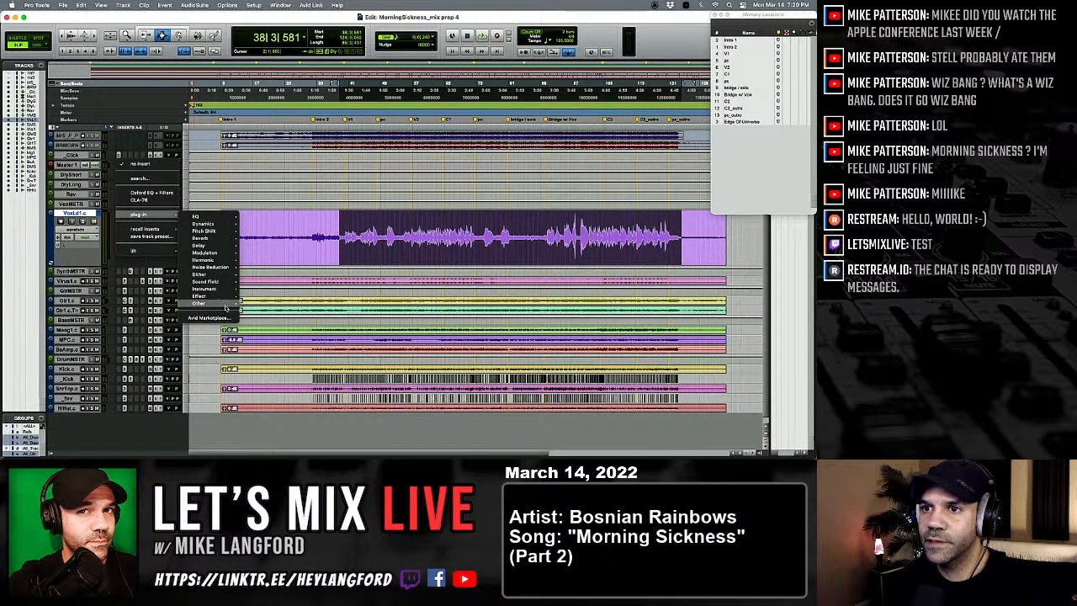
mouse_move(226, 306)
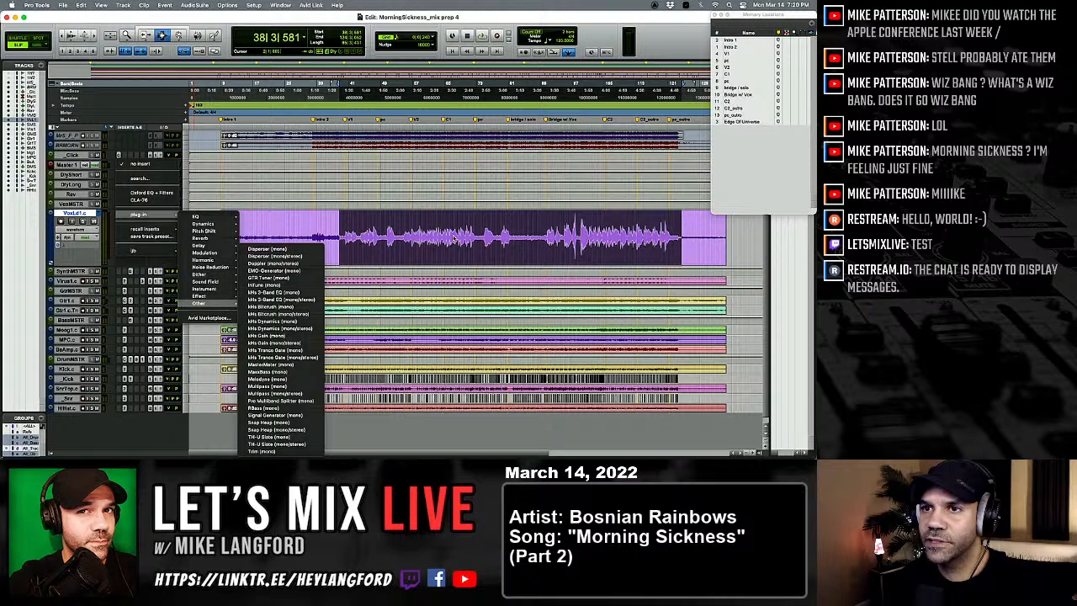
key("Escape")
Step: Remove the ModDelay 3 insert from the lead vocal track and add Melodyne (mono) in its first insert slot
key("super+equal")
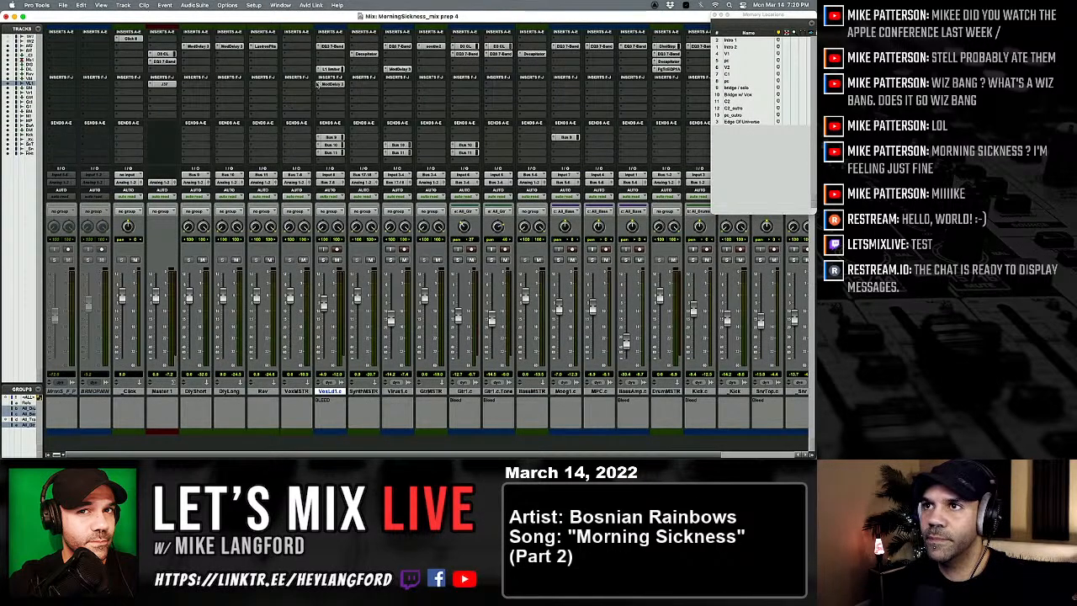
left_click(318, 84)
left_click(333, 35)
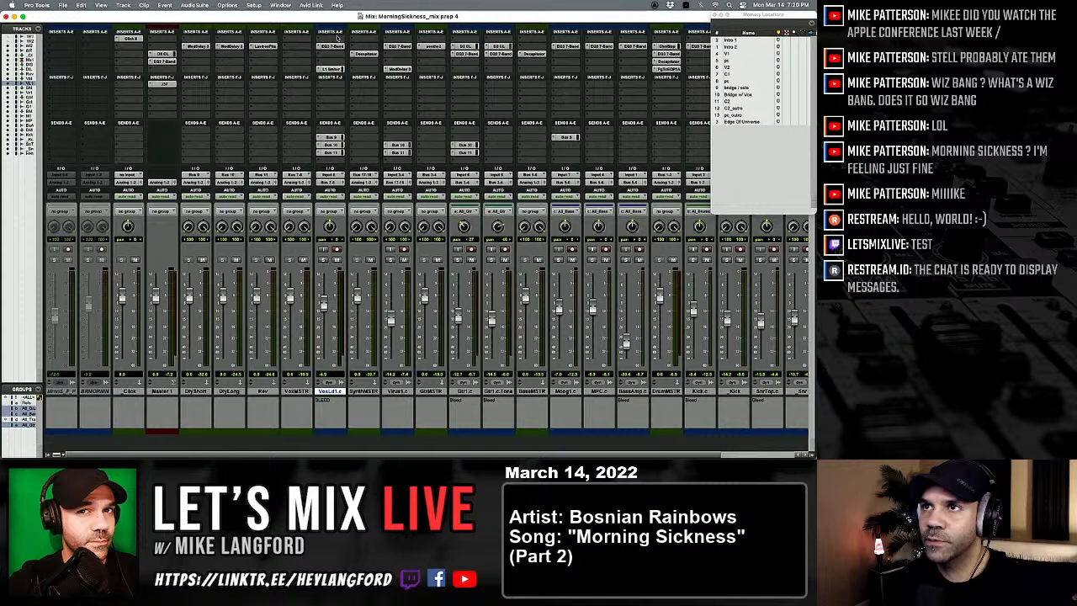
left_click(322, 38)
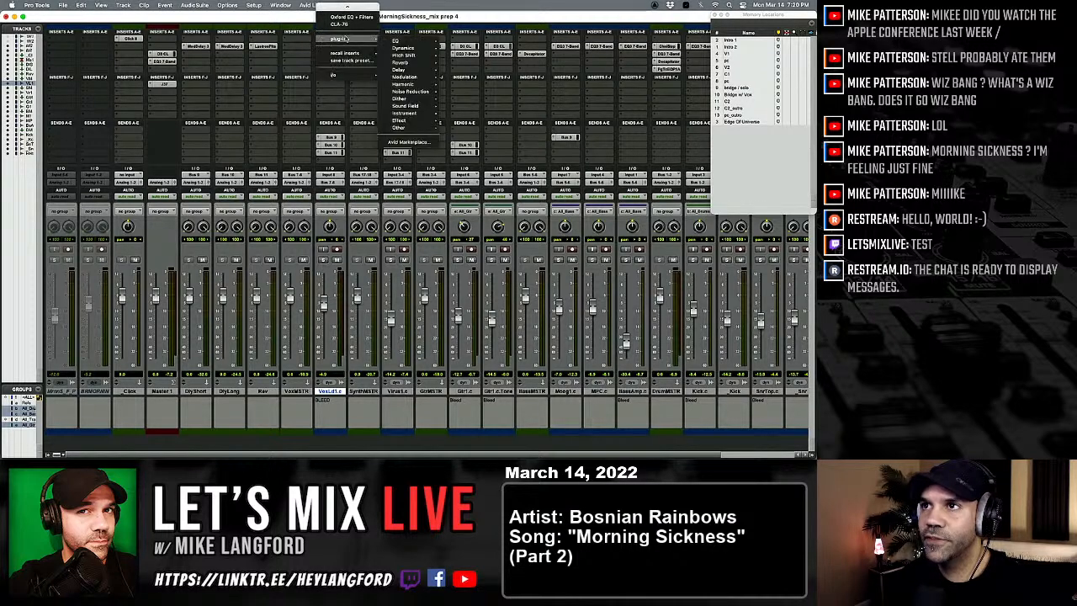
mouse_move(418, 128)
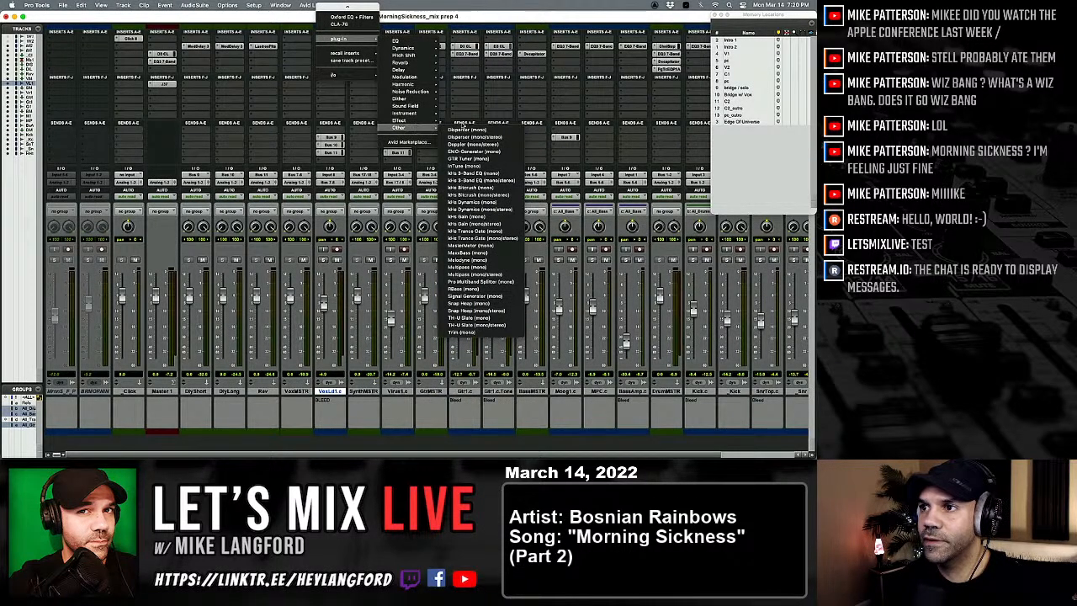
left_click(473, 260)
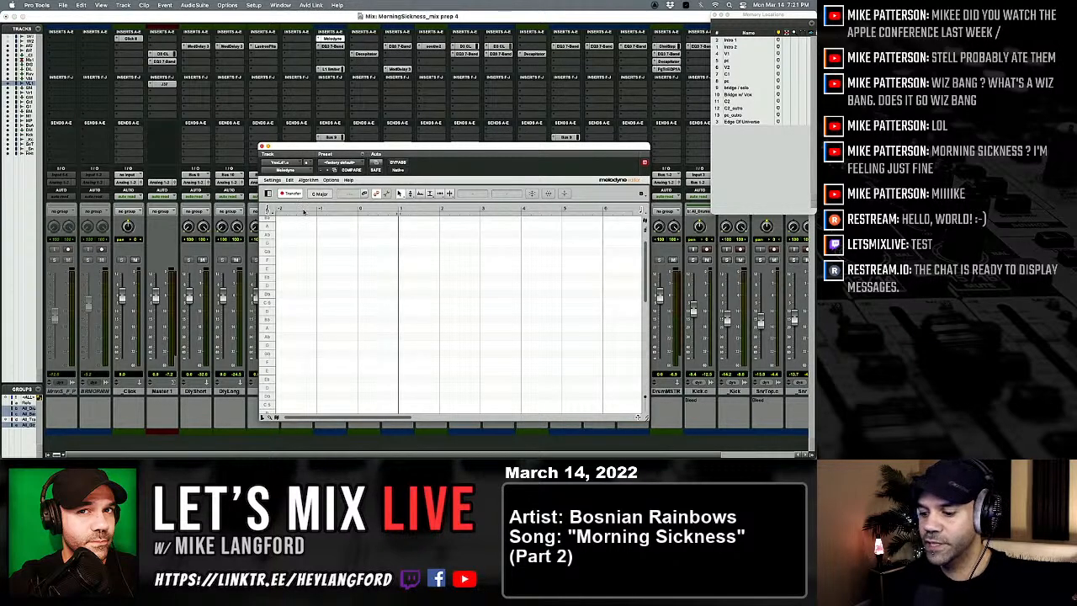
Step: Play through the selected lead vocal range so Melodyne transfers the audio, keeping the plug-in window clear of the waveform and the vocal channel
key("super+equal")
left_click_drag(329, 152, 330, 334)
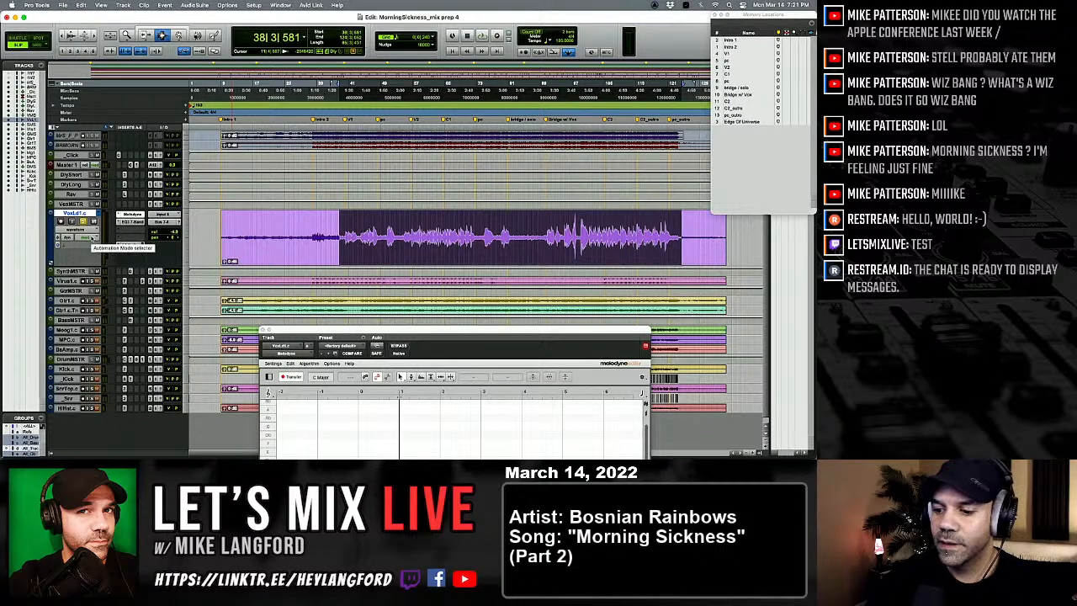
key("space")
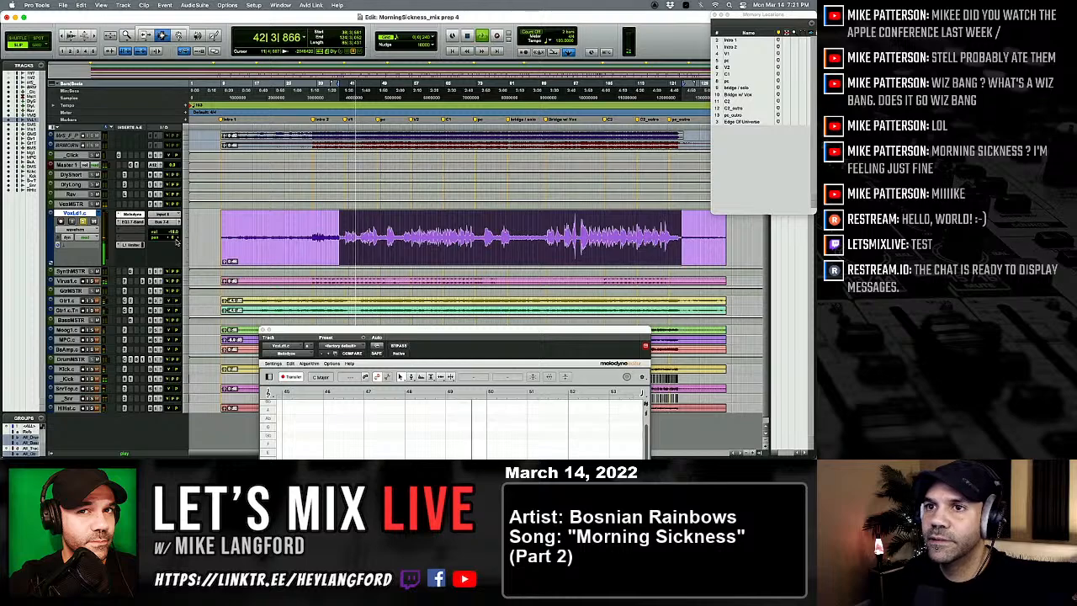
key("super+equal")
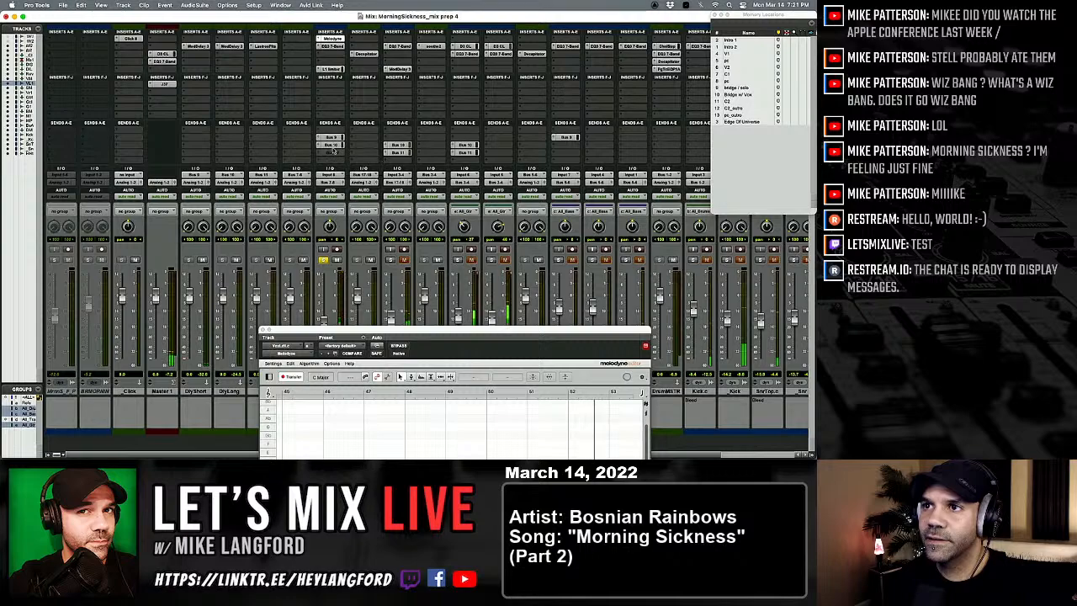
left_click_drag(373, 336, 378, 161)
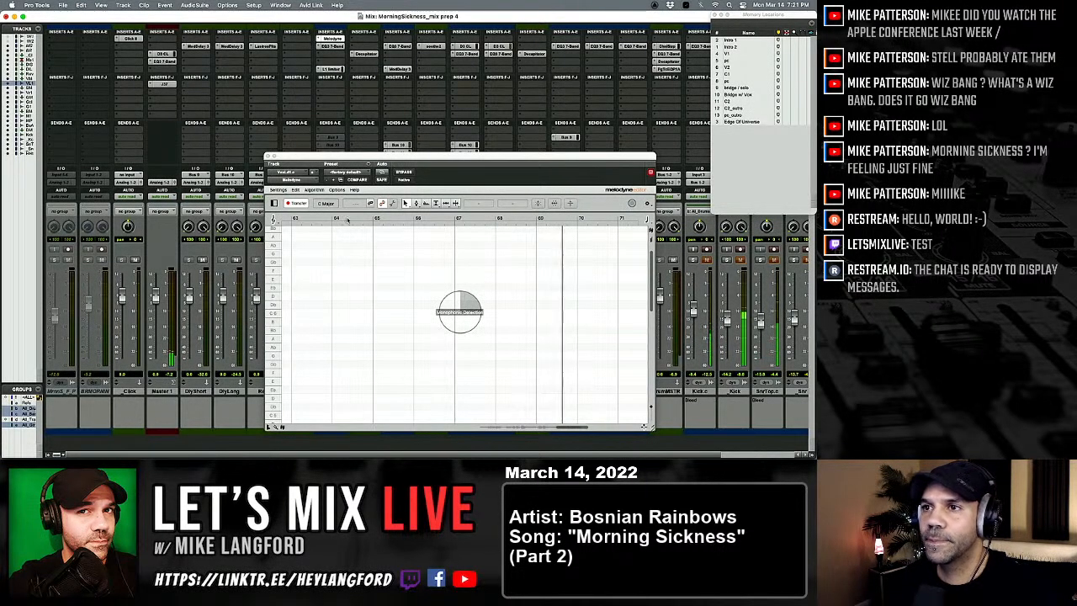
left_click_drag(350, 155, 452, 147)
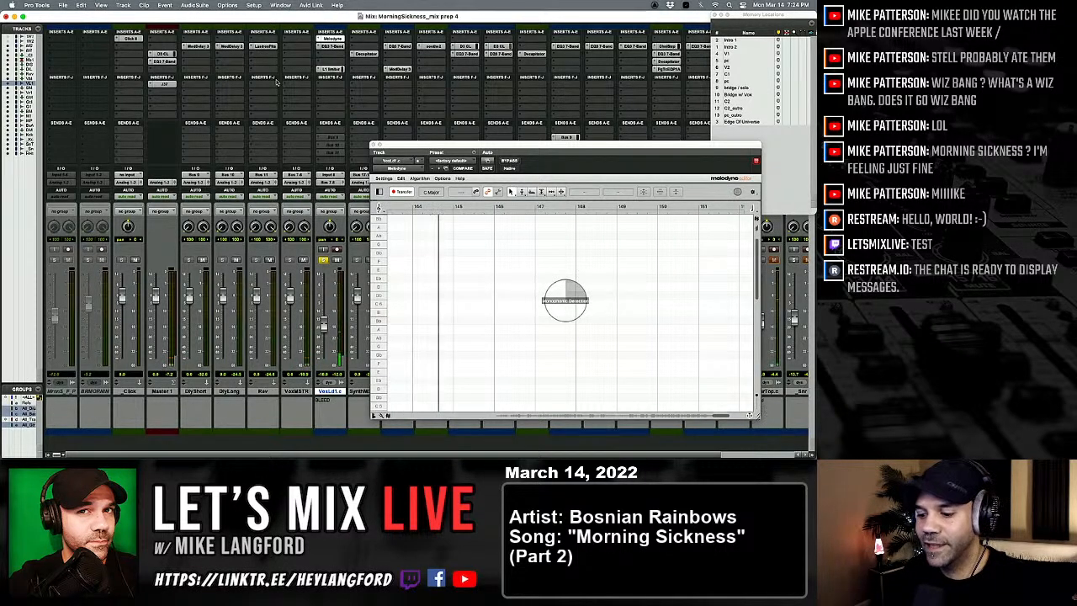
Step: Toggle Insertion Follows Playback in the Edit window and play from around bar 36, before the first vocal phrase
key("super+equal")
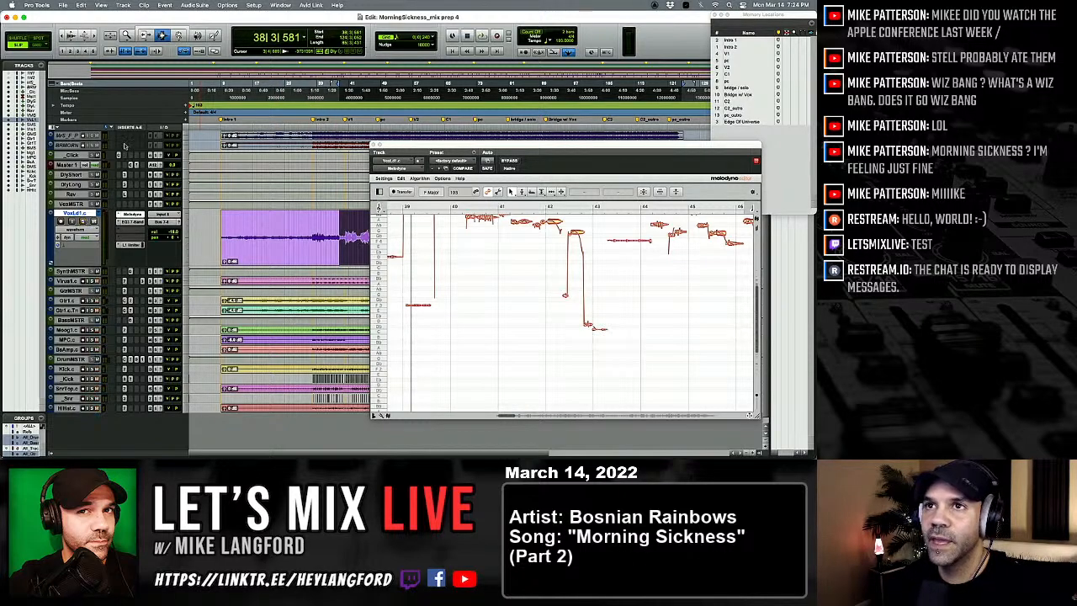
left_click(157, 52)
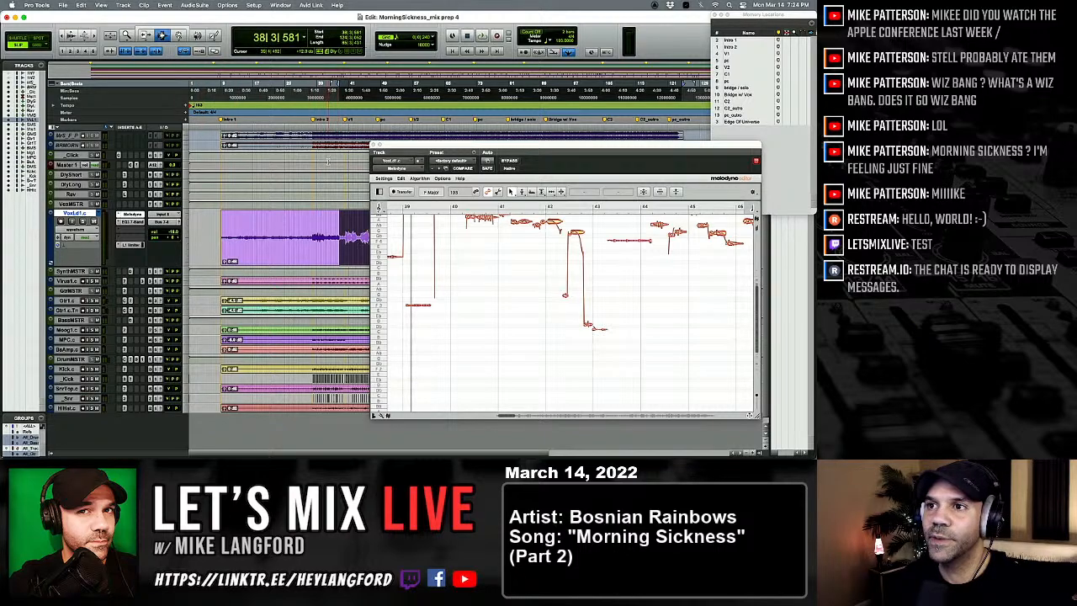
left_click(325, 196)
key("space")
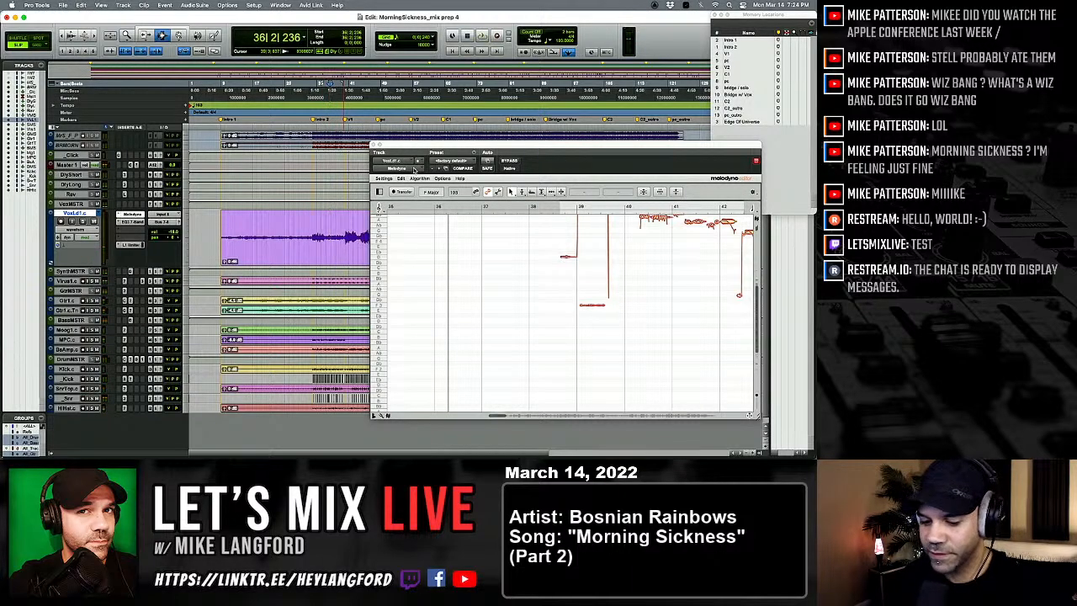
key("super+1")
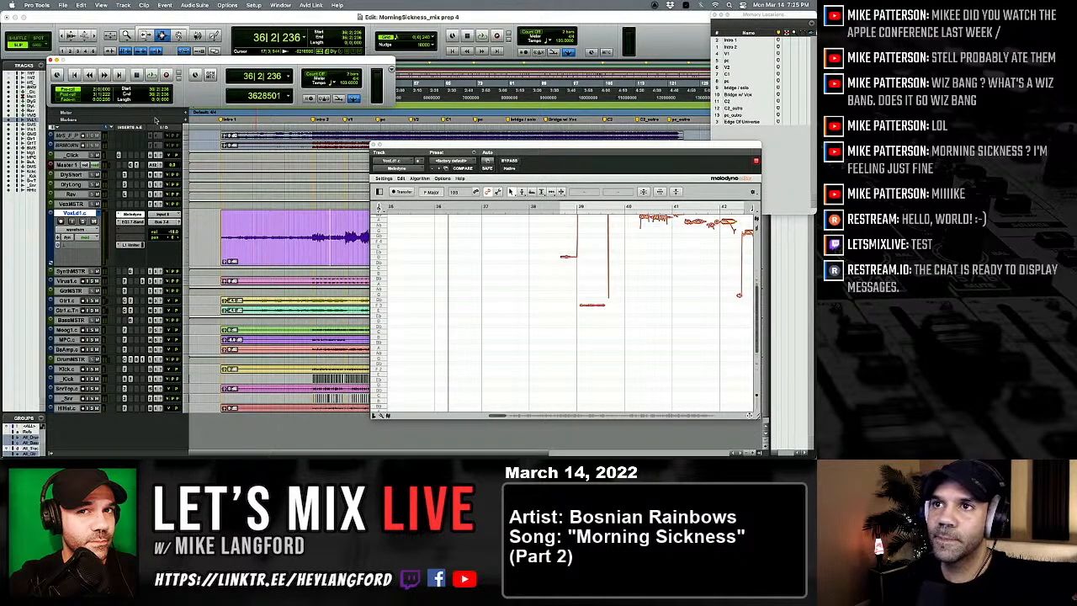
left_click(375, 145)
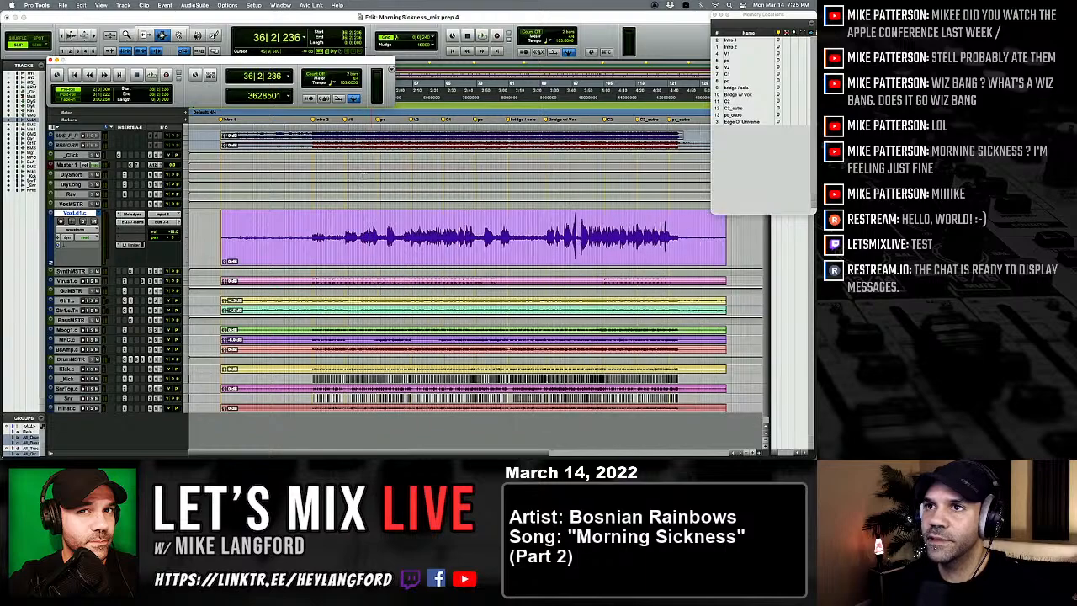
left_click_drag(156, 59, 167, 28)
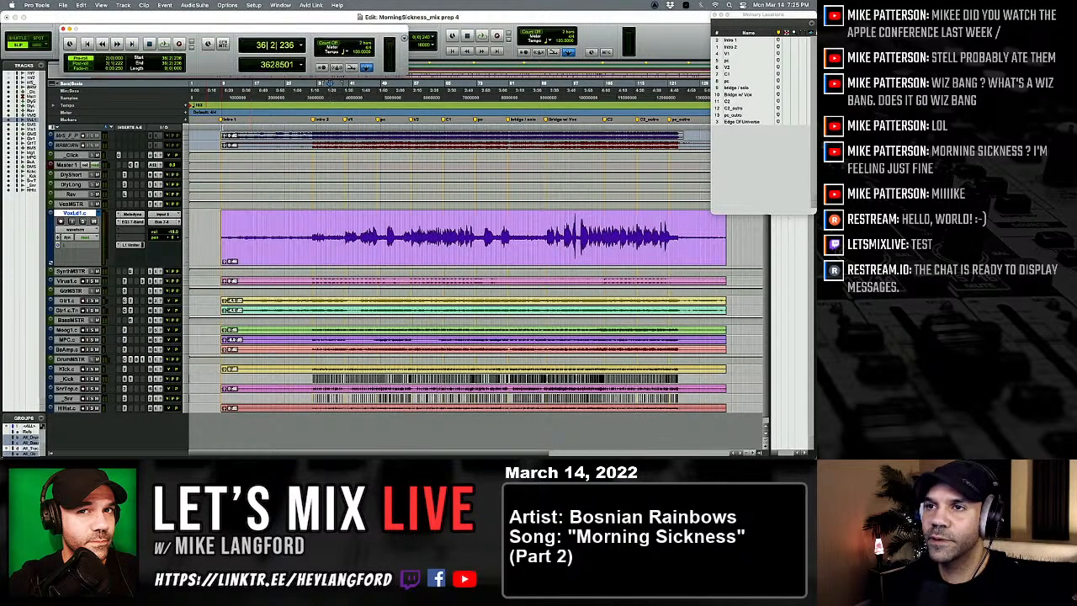
left_click(63, 29)
Step: Zoom the timeline in on verse 1 and place the cursor at the start of the first vocal phrase in bar 40
key("t")
key("t")
key("t")
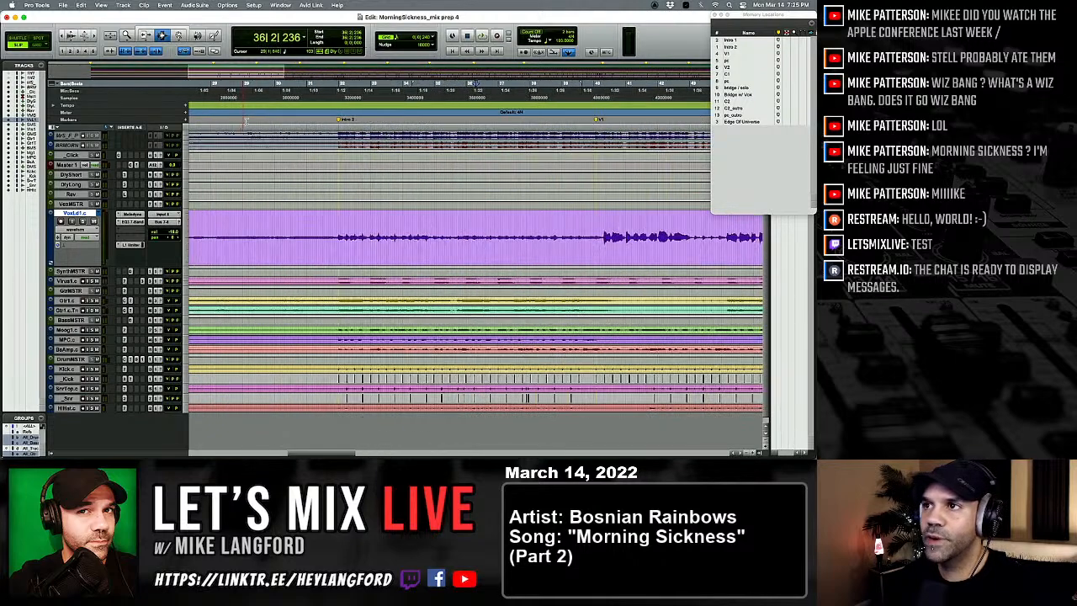
scroll(287, 153, "right", 2)
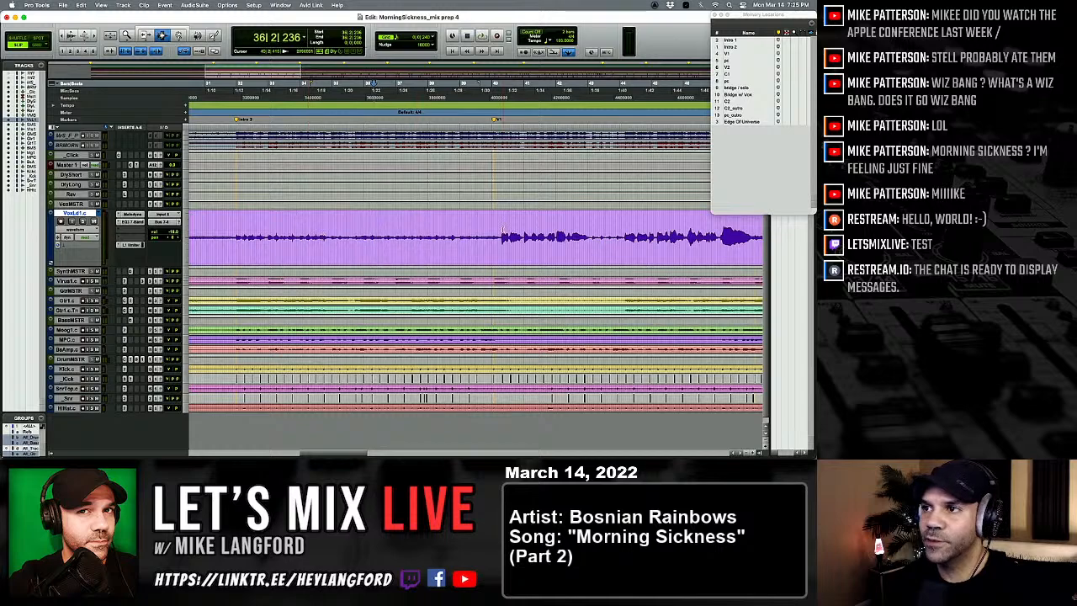
left_click(502, 234)
scroll(480, 236, "right", 2)
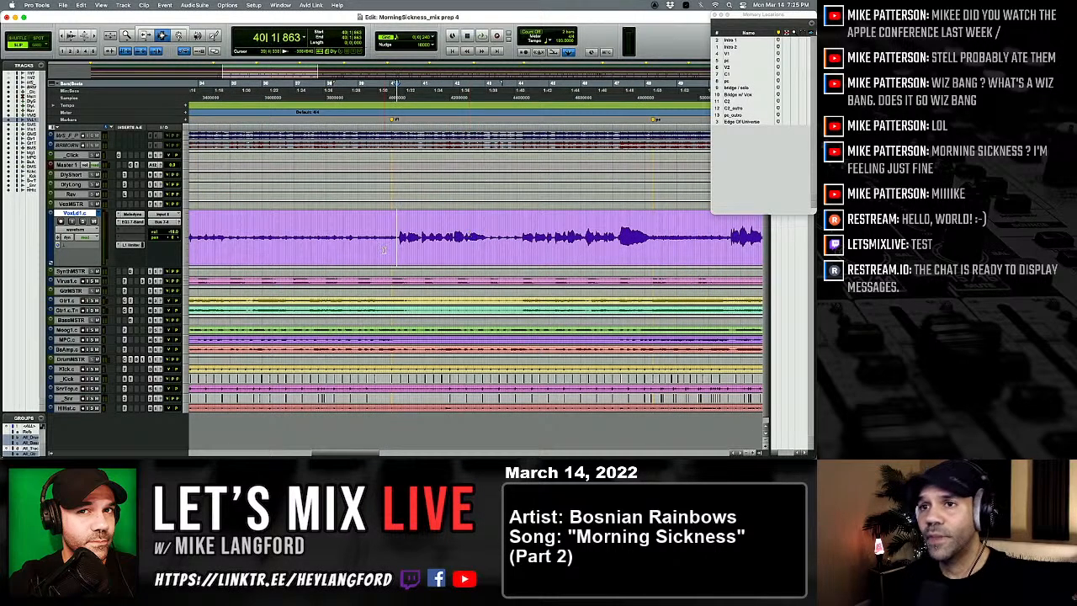
Step: Reopen Melodyne on the lead vocal, enlarge the vocal track's height, and place the plug-in window below the vocal waveform
left_click(132, 218)
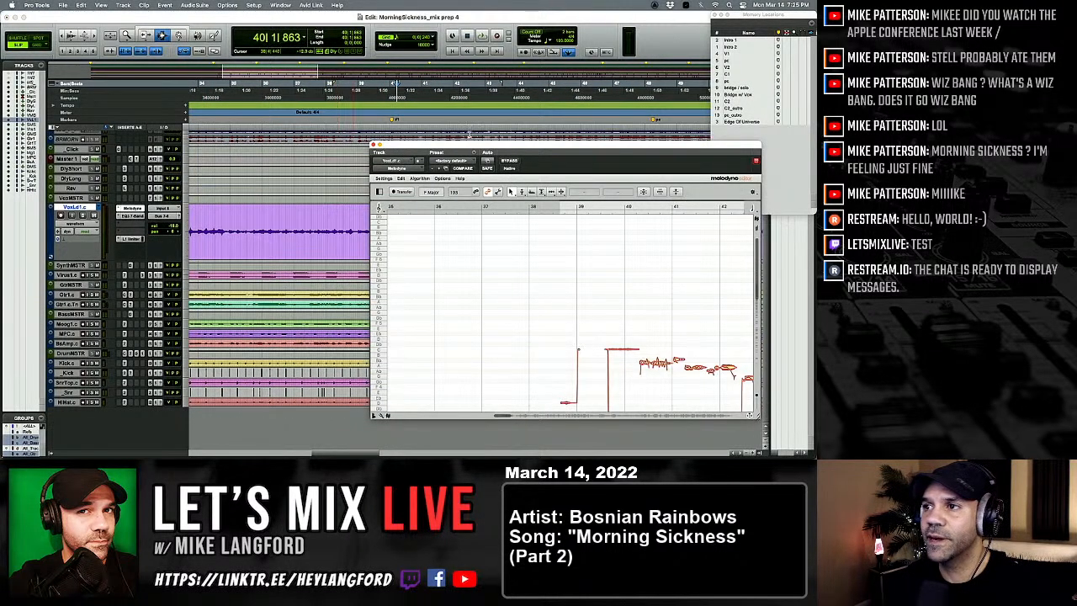
left_click_drag(483, 144, 412, 230)
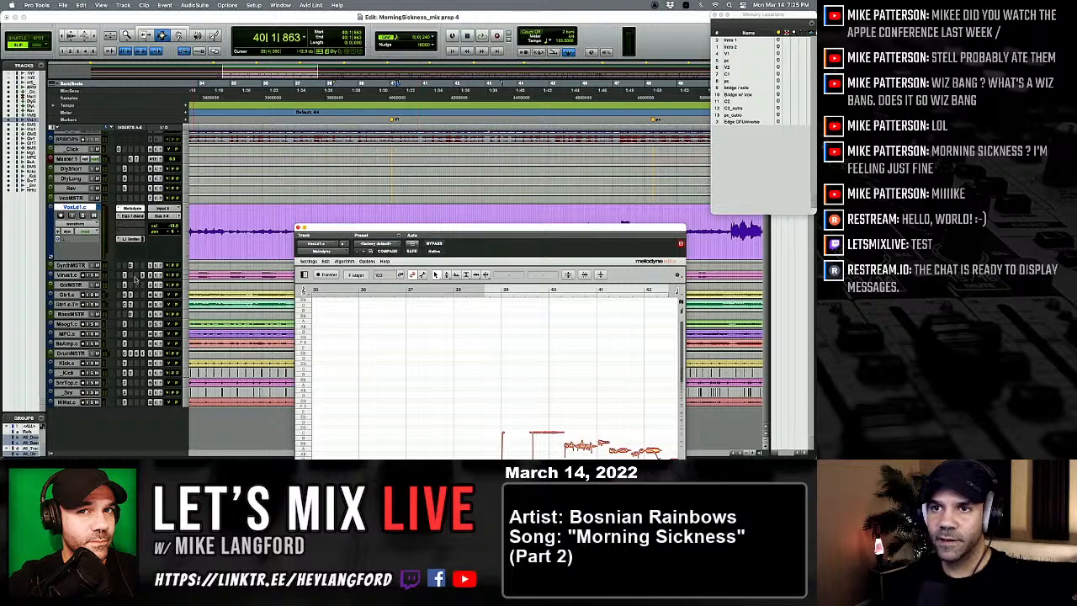
left_click_drag(76, 259, 83, 375)
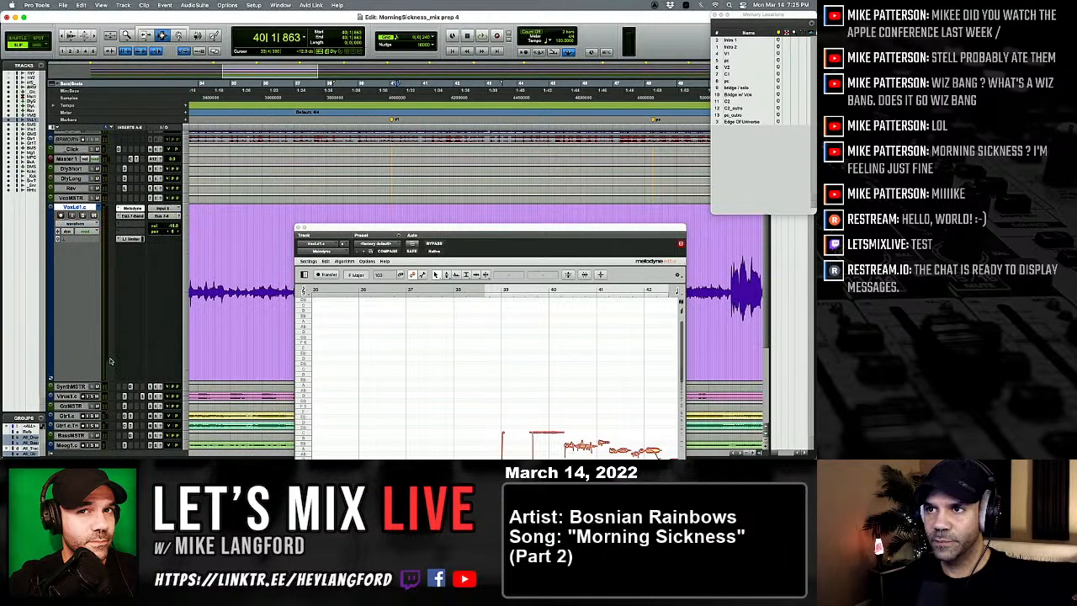
scroll(106, 362, "down", 5)
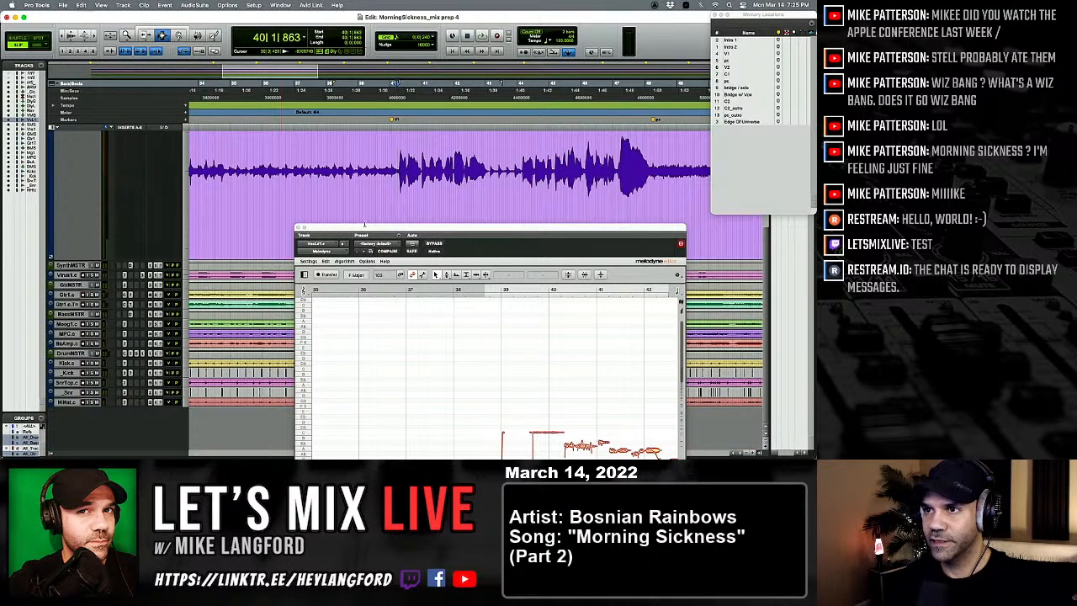
left_click_drag(365, 224, 328, 195)
Step: Raise the lead vocal fader during playback of verse 1 and return the cursor to the first phrase in bar 40
key("space")
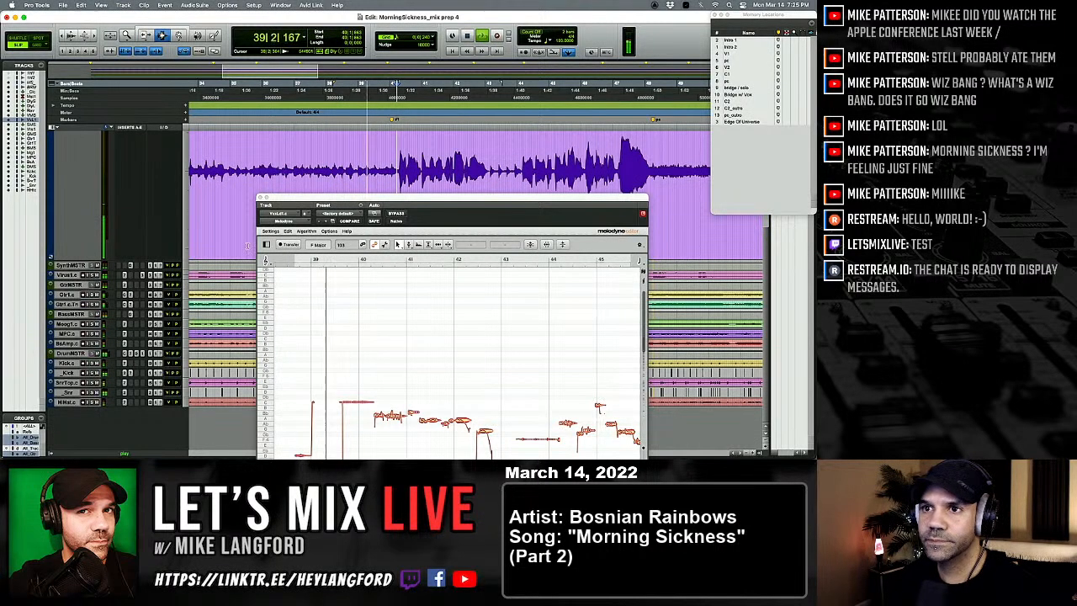
key("super+equal")
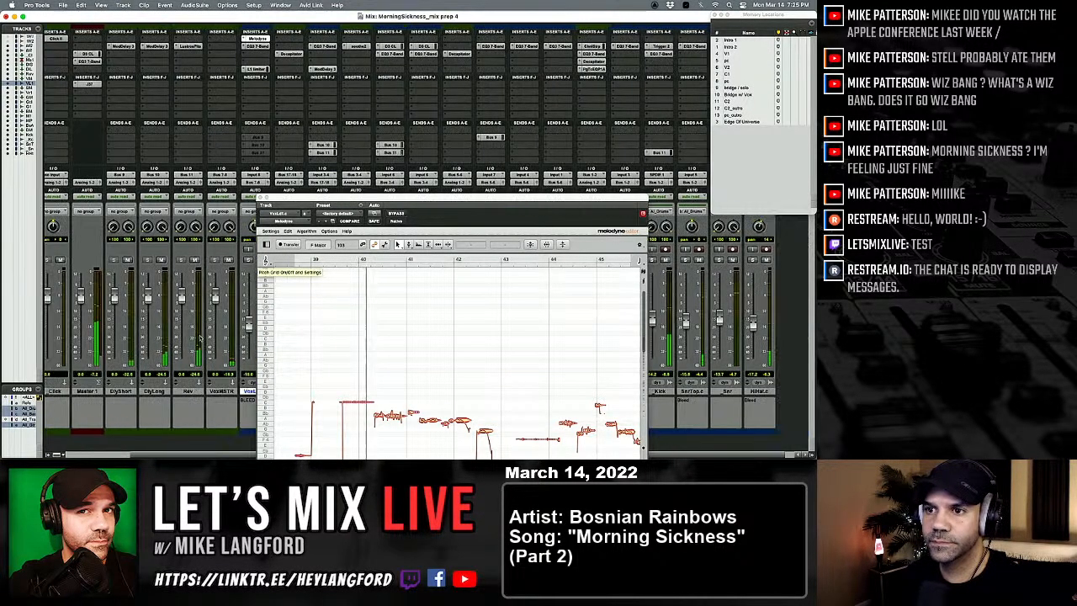
scroll(202, 337, "right", 1)
left_click_drag(237, 323, 239, 297)
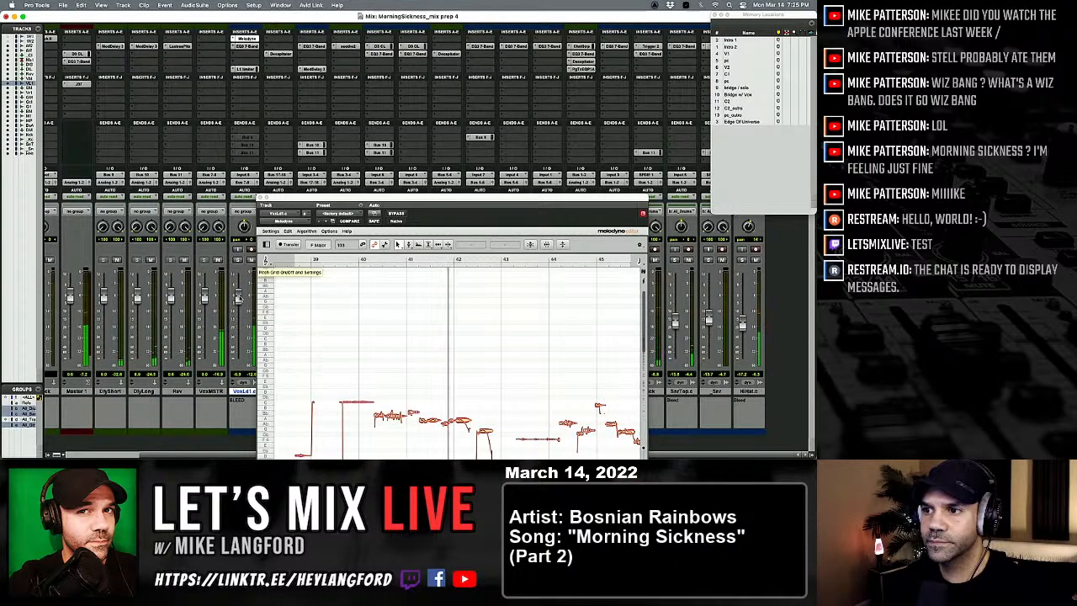
key("super+equal")
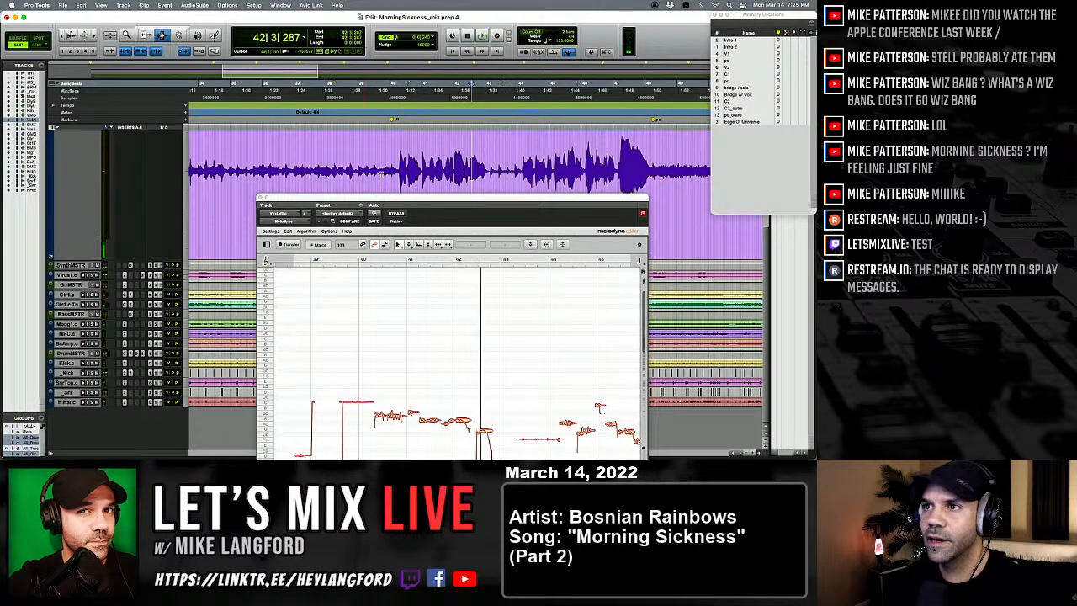
left_click(398, 167)
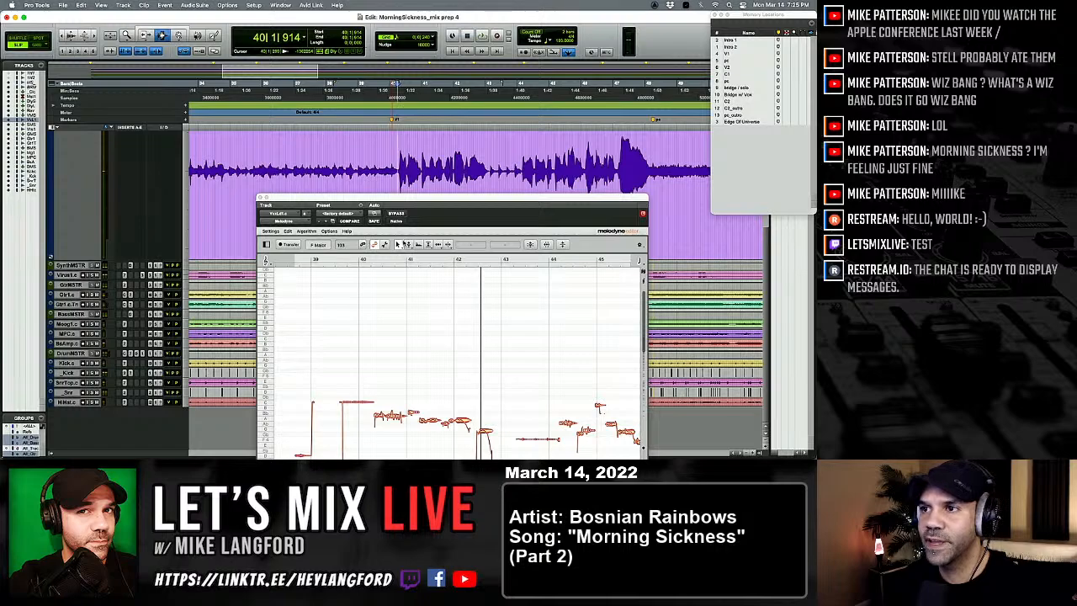
Step: Play the first verse phrase in Melodyne and split the long note just after bar 40 with the note separation tool
scroll(394, 313, "down", 2)
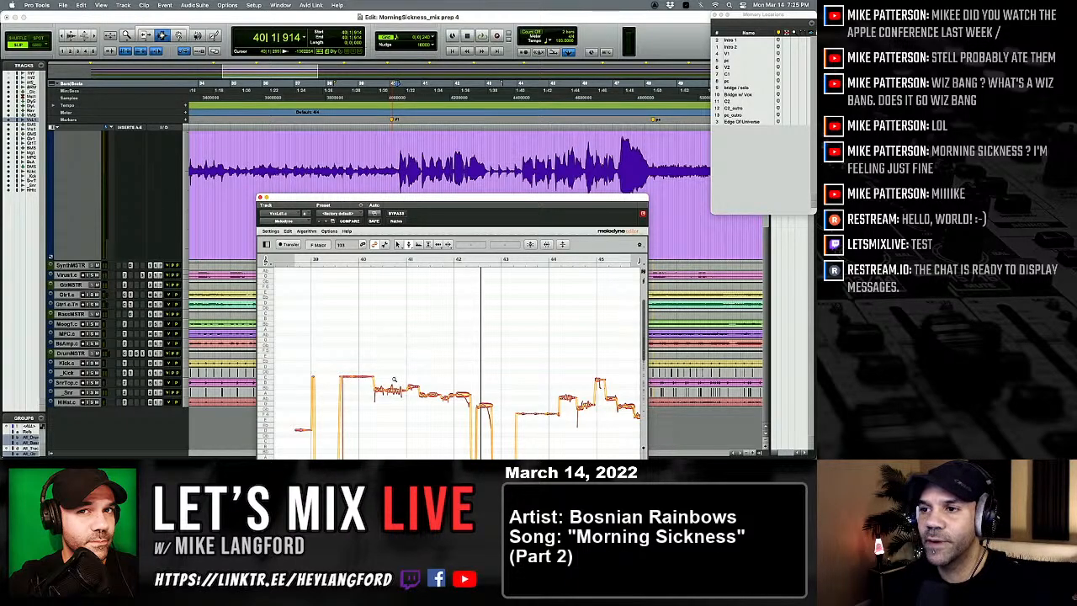
scroll(393, 378, "up", 4)
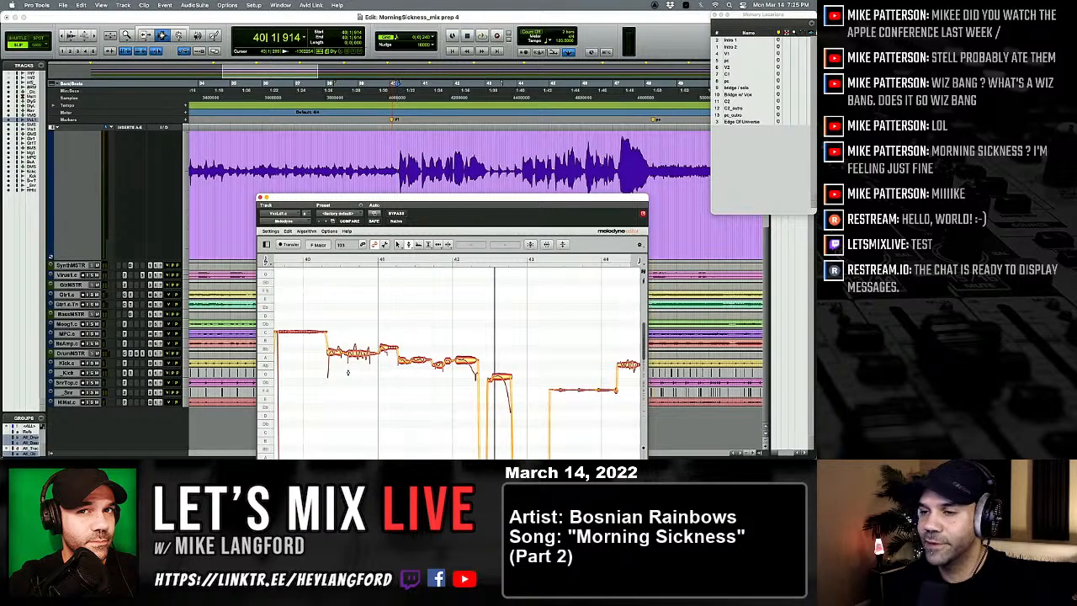
key("space")
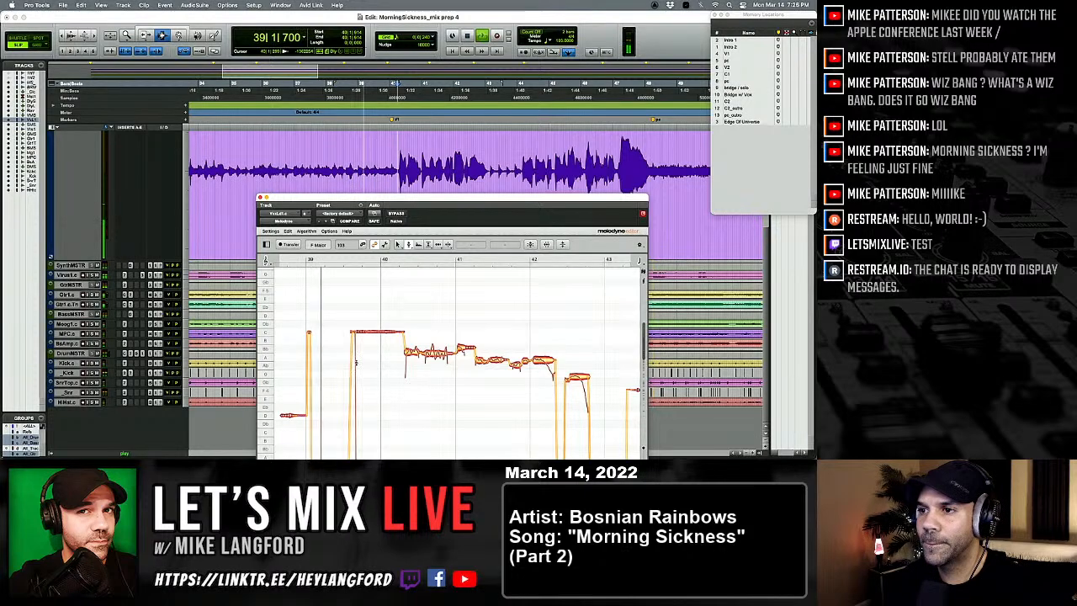
right_click(410, 363)
left_click(455, 365)
double_click(435, 354)
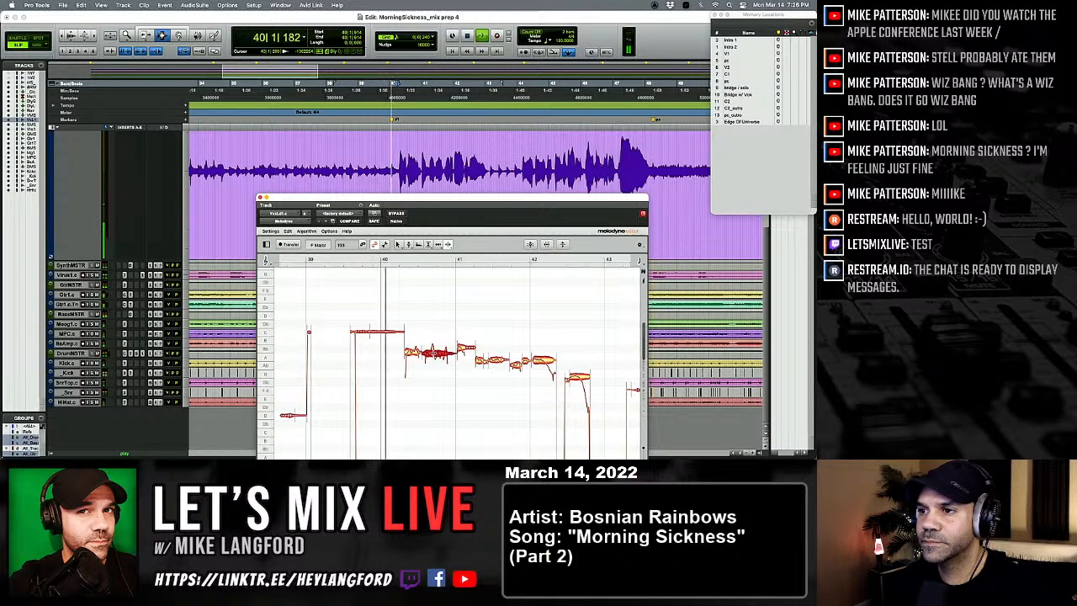
Step: Return to the pitch tool, replay the phrase, and snap the split notes just after bar 40 to B♭ 4
right_click(439, 376)
left_click(397, 377)
key("space")
key("space")
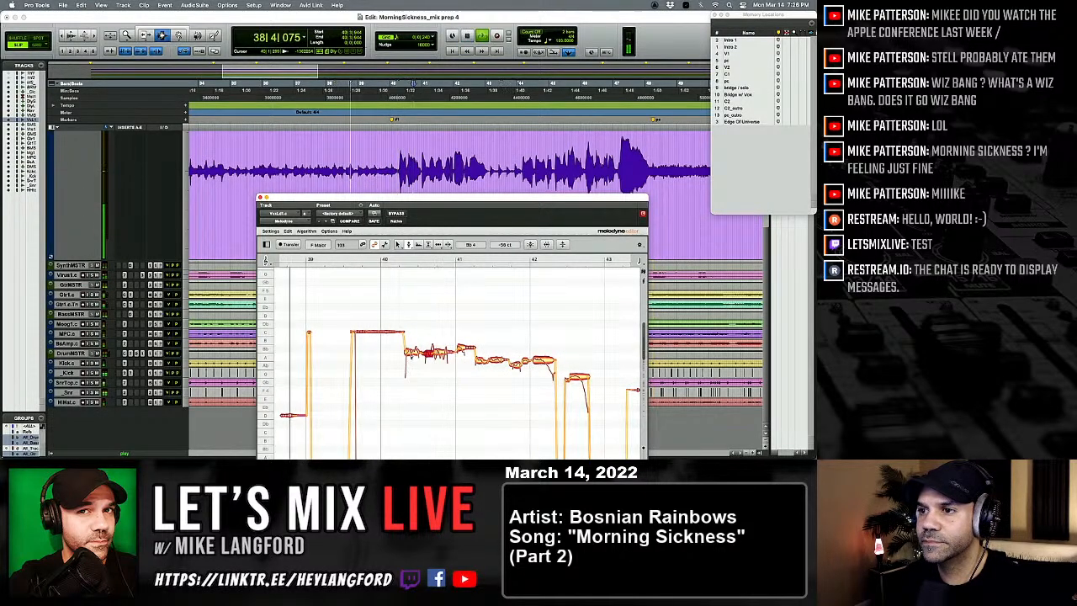
left_click(413, 351)
double_click(413, 351)
double_click(439, 350)
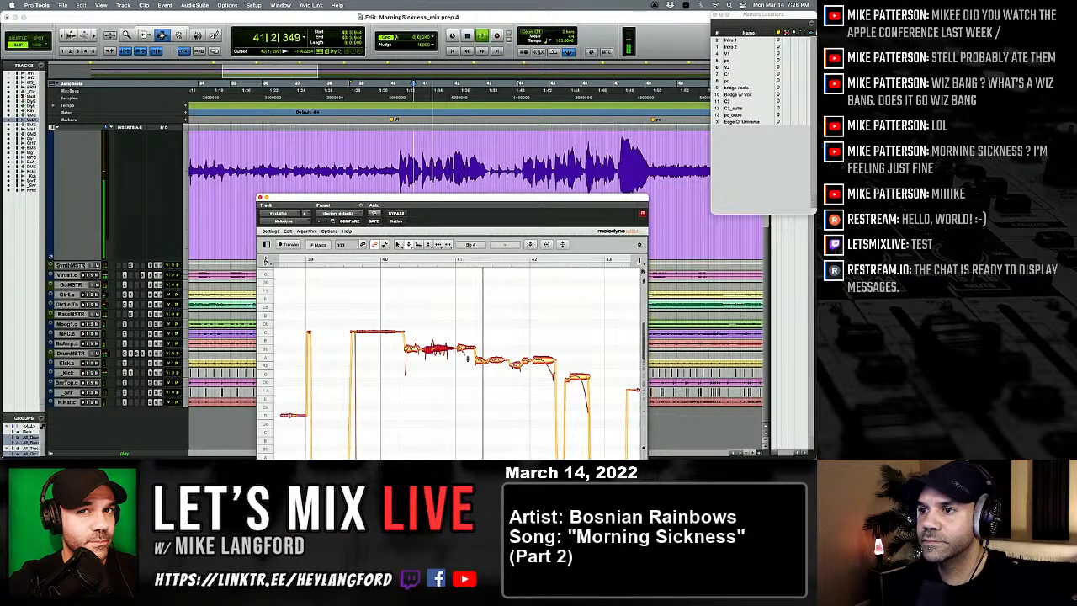
Step: Replay the phrase and correct the low notes between bars 41 and 42 to A 4, checking the B♭ 4 note at bar 41
key("space")
key("space")
left_click(498, 359)
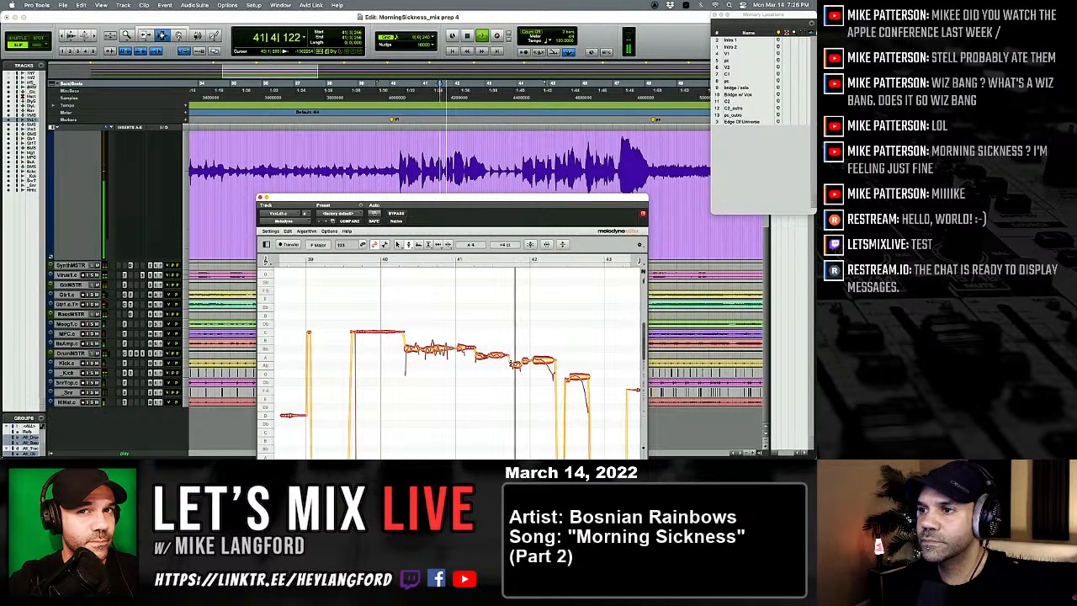
key("space")
key("space")
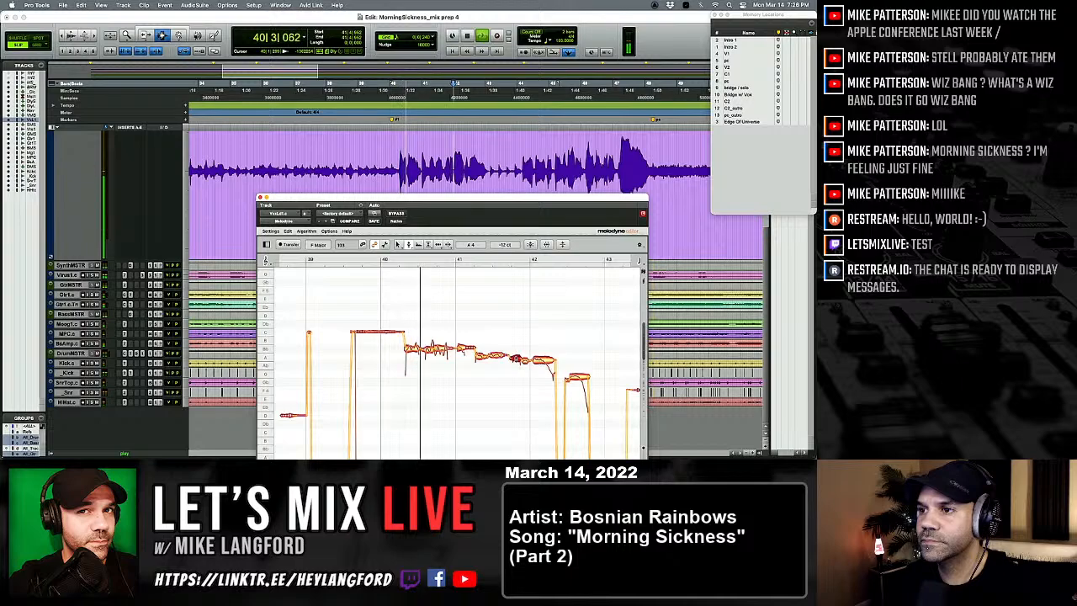
left_click(461, 349)
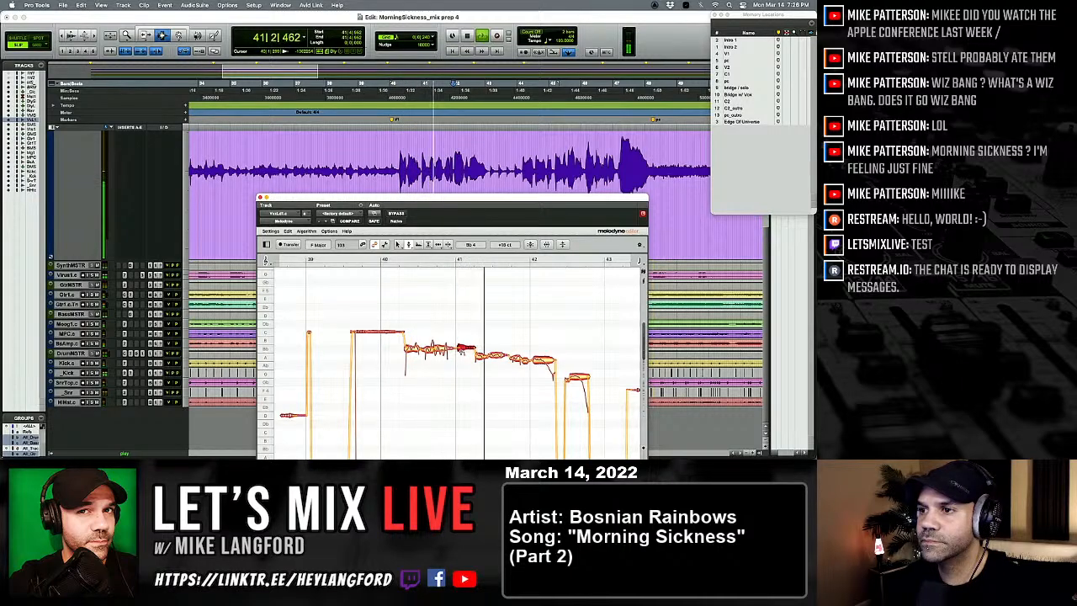
Step: Replay the phrase and split the short B♭ 4 note at bar 41 with the note separation tool
key("space")
key("space")
left_click(462, 376)
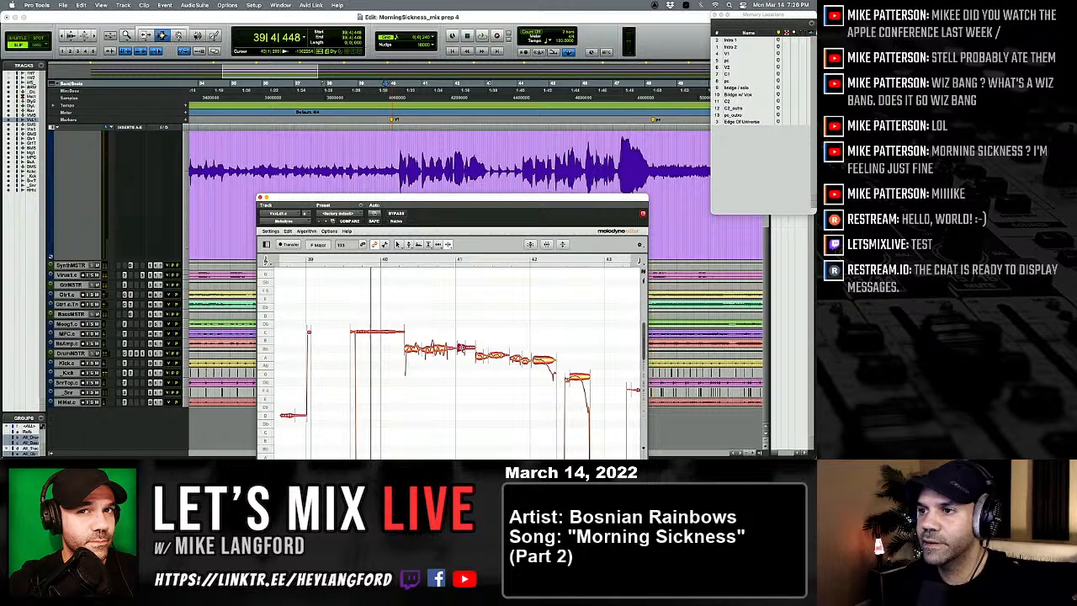
Step: Return to the pitch tool, resume playback, and nudge the sustained note at bar 42 up towards the centre of A 4
right_click(454, 369)
left_click(416, 371)
key("space")
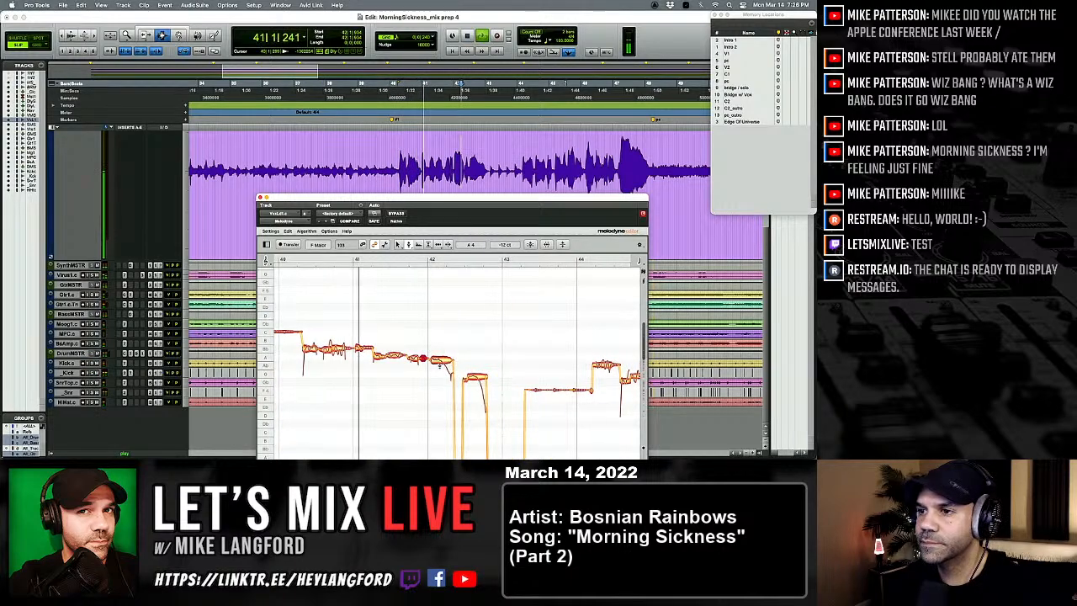
left_click(440, 359)
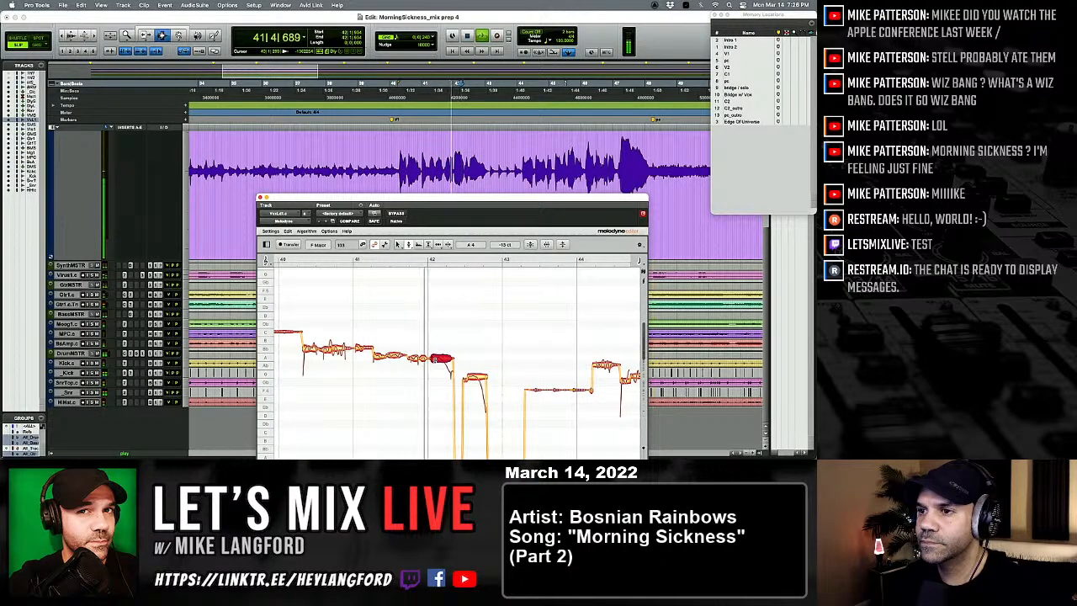
Step: Nudge the low note just after bar 42 up towards G 3 and check the surrounding low notes up to bar 43
scroll(454, 371, "right", 1)
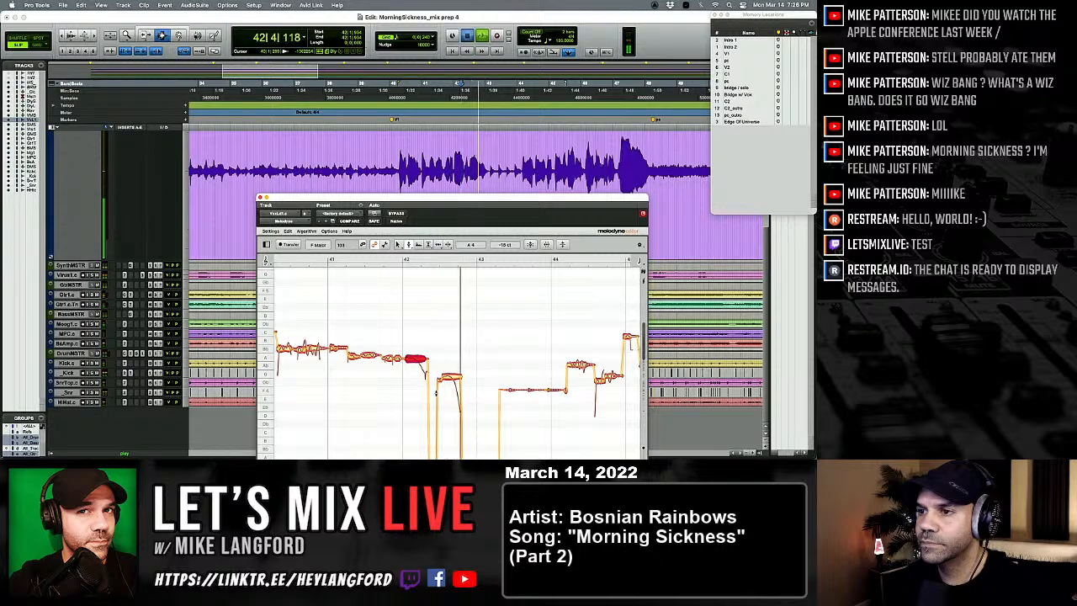
scroll(436, 389, "down", 5)
left_click_drag(433, 311, 432, 303)
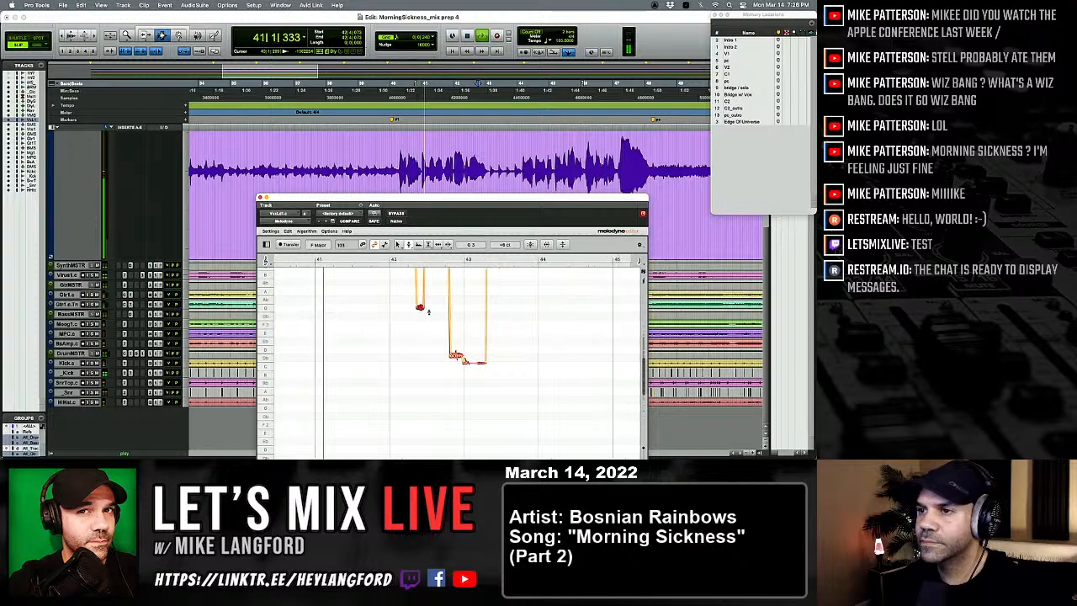
scroll(451, 361, "up", 3)
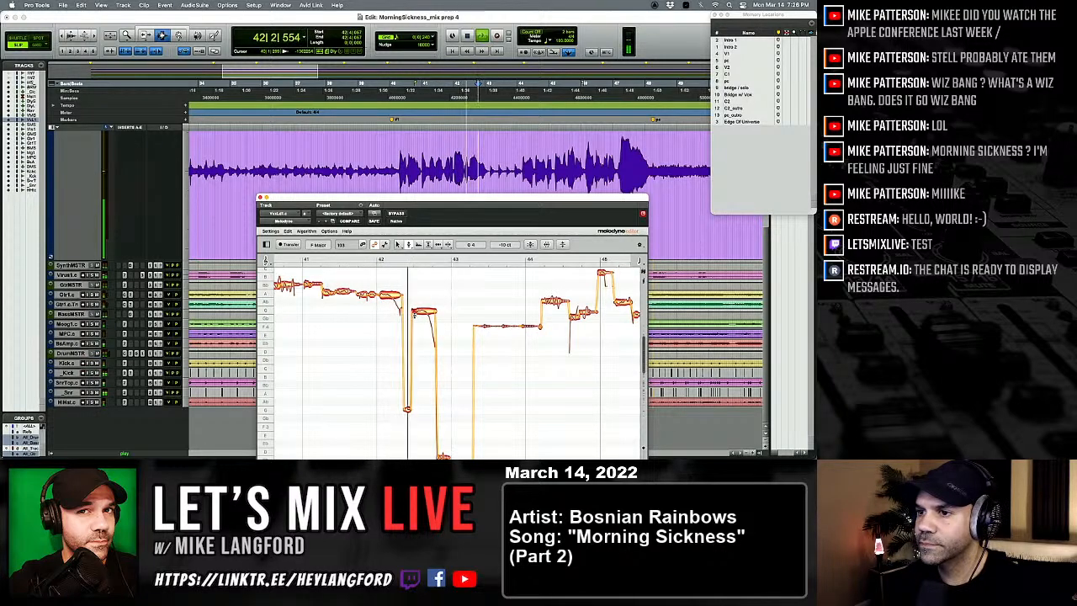
scroll(453, 336, "down", 3)
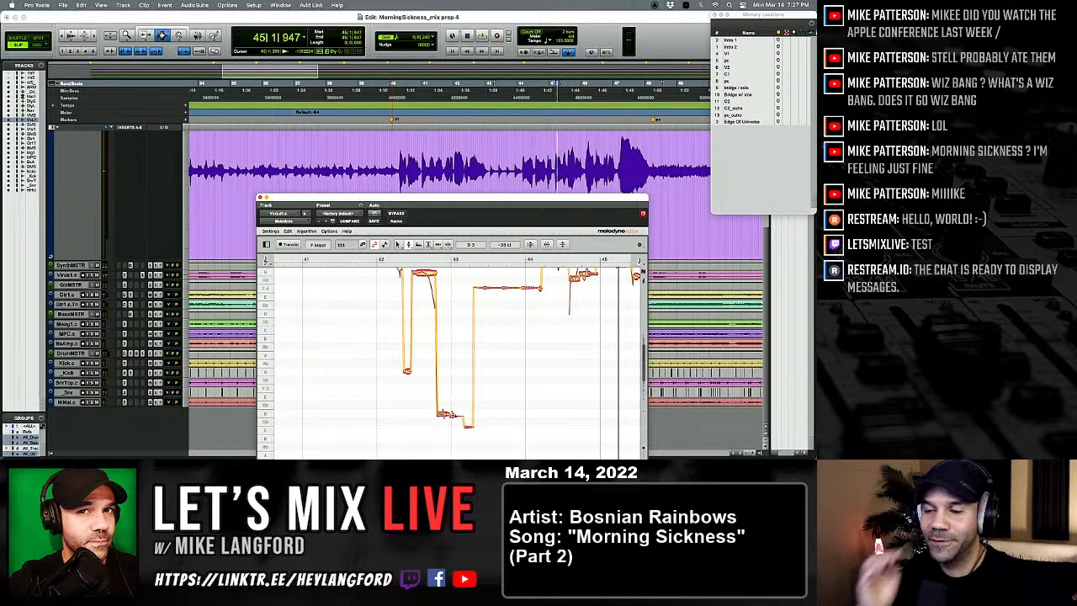
scroll(509, 378, "up", 2)
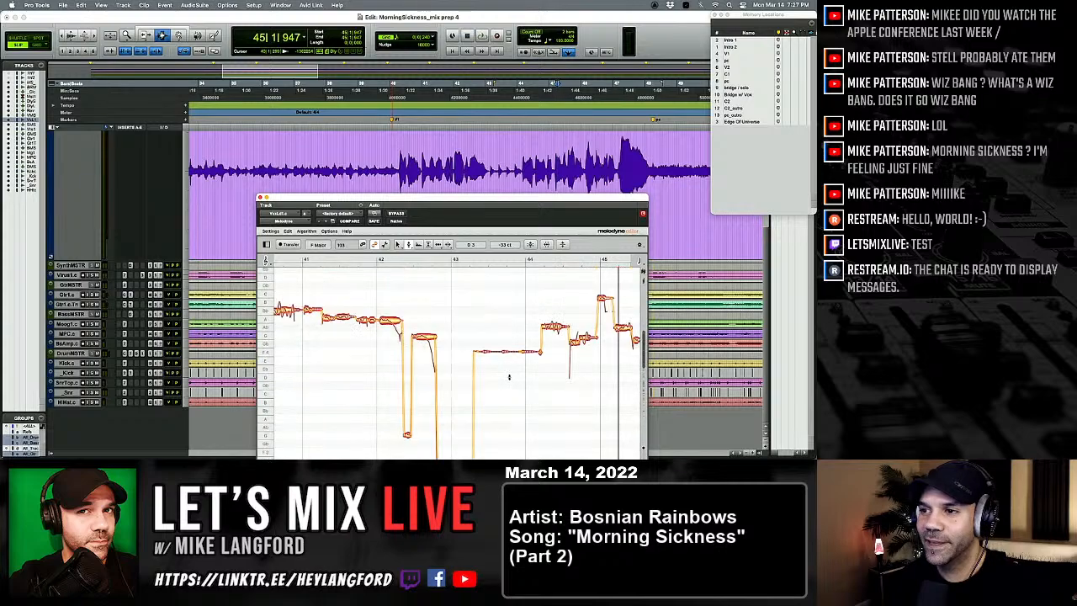
Step: Move on to the following phrase and raise the note just after bar 44 to A 4
scroll(508, 377, "down", 2)
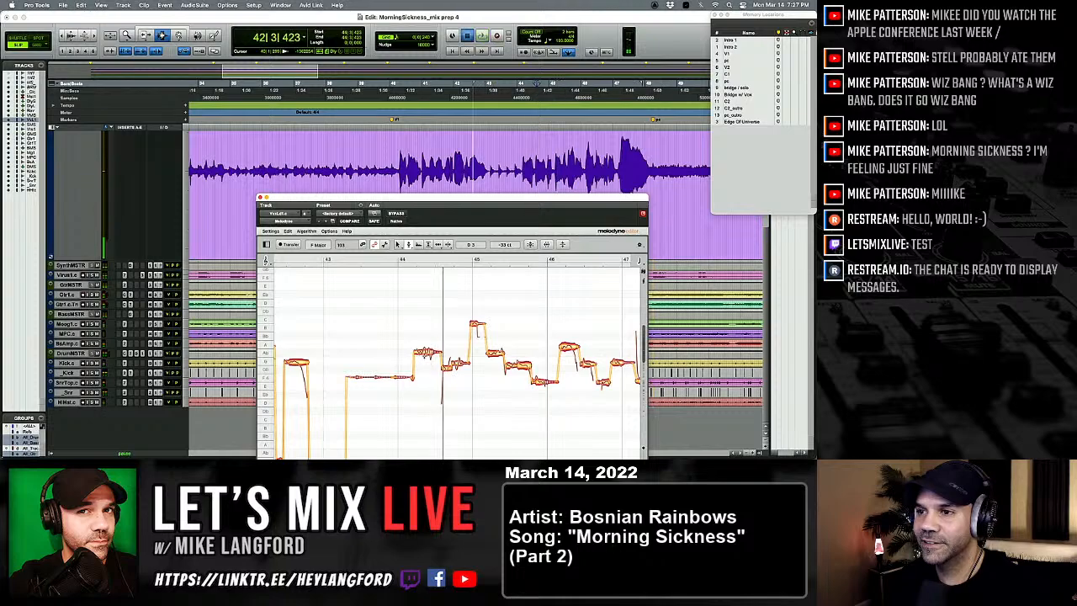
left_click(426, 346)
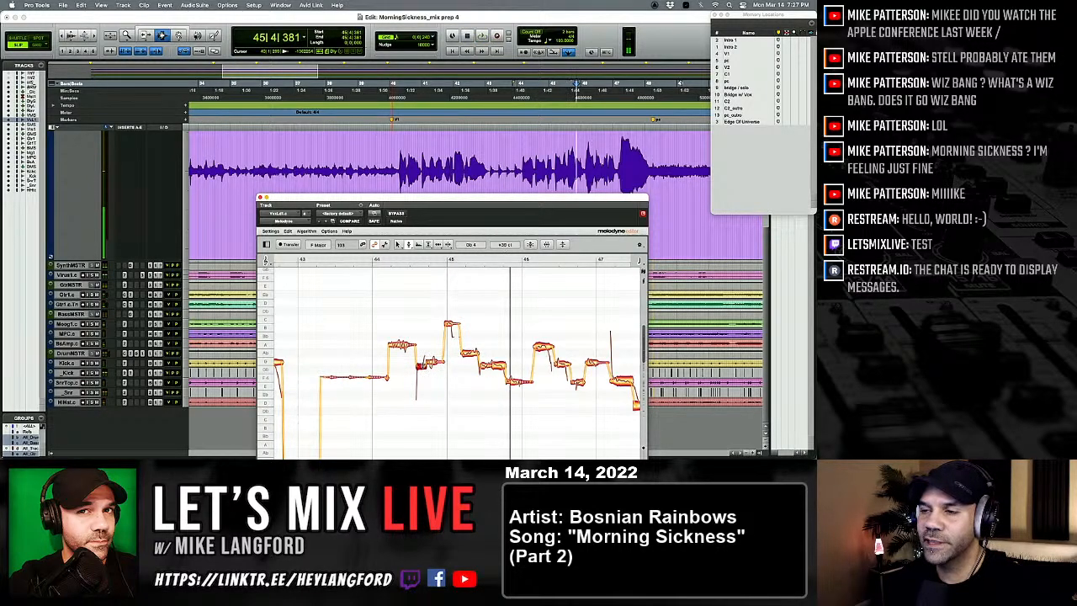
scroll(422, 367, "right", 2)
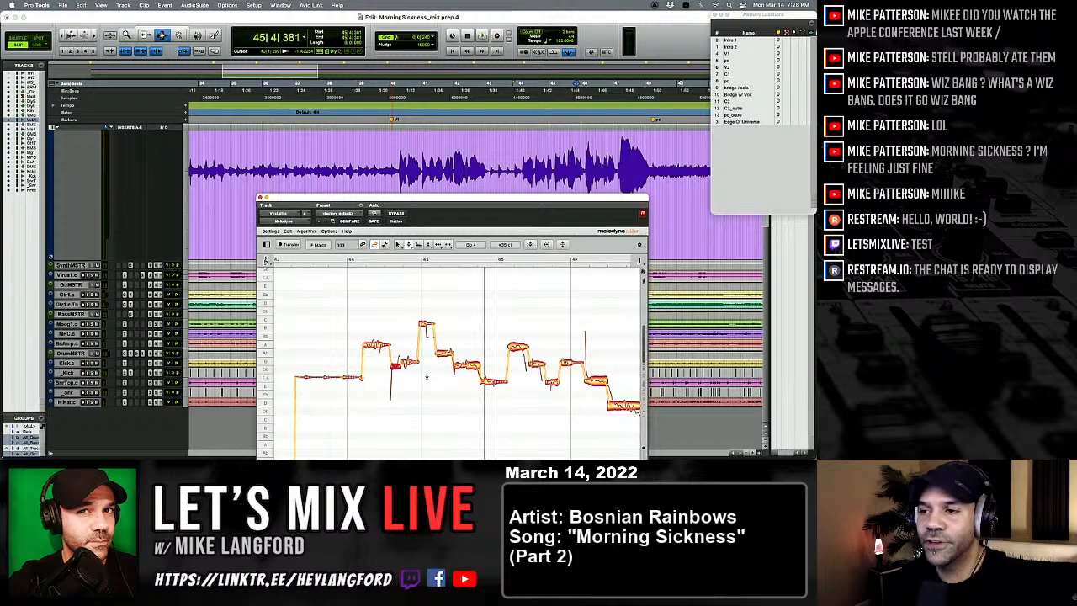
Step: Replay the phrase, split the note just after bar 45 with the note separation tool, and return to the pitch tool
key("space")
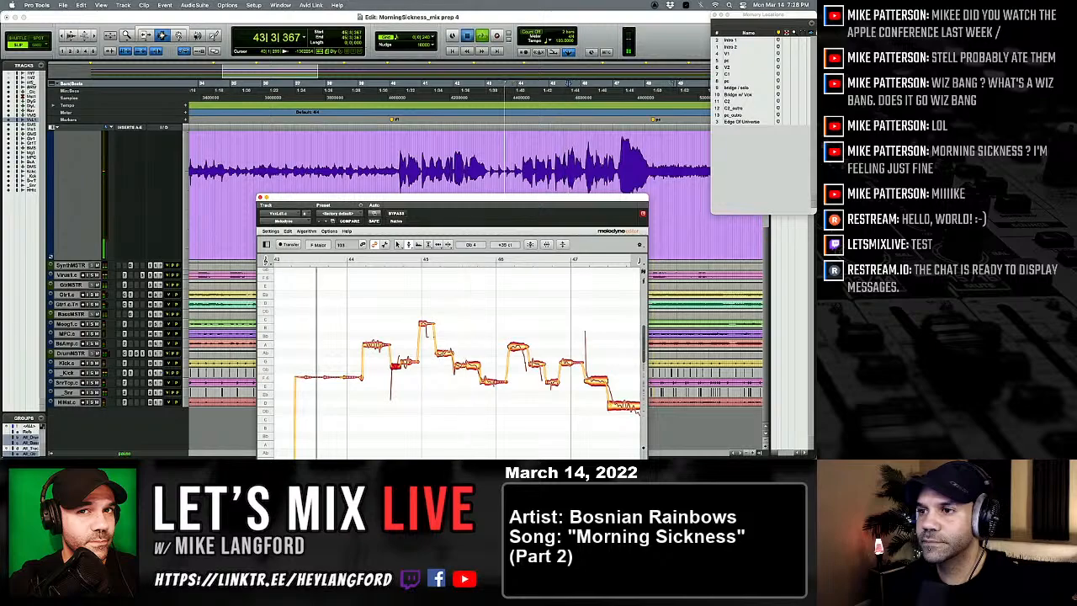
right_click(438, 363)
left_click(482, 353)
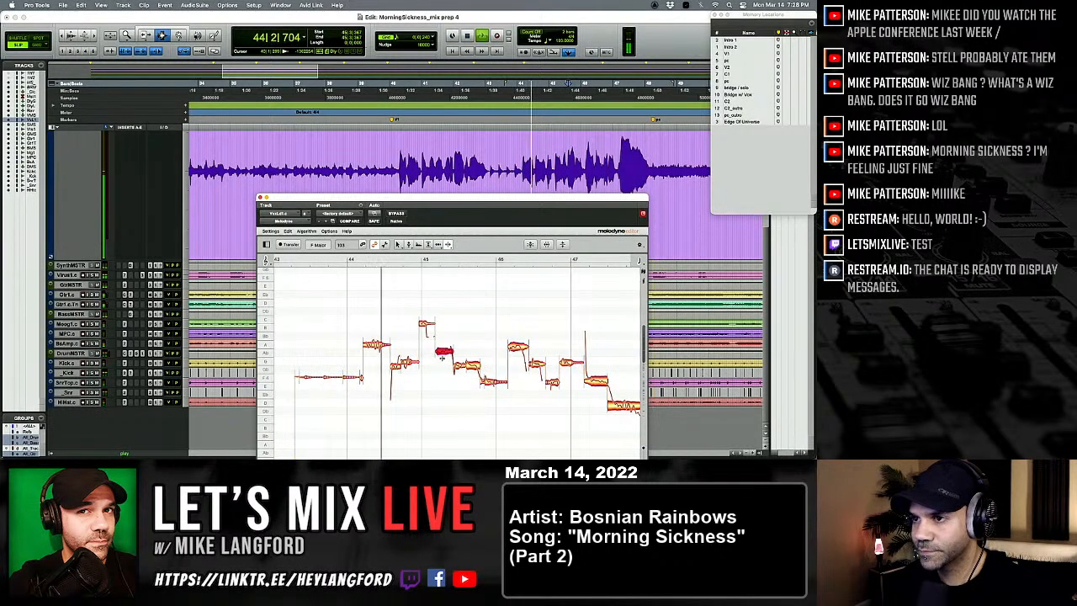
double_click(443, 352)
right_click(443, 353)
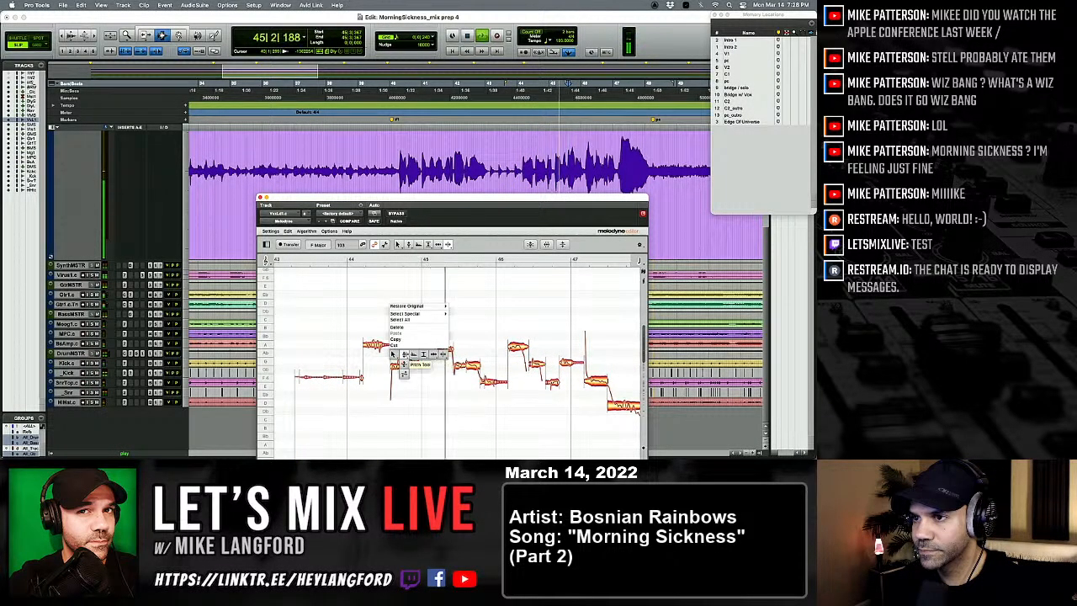
left_click(432, 354)
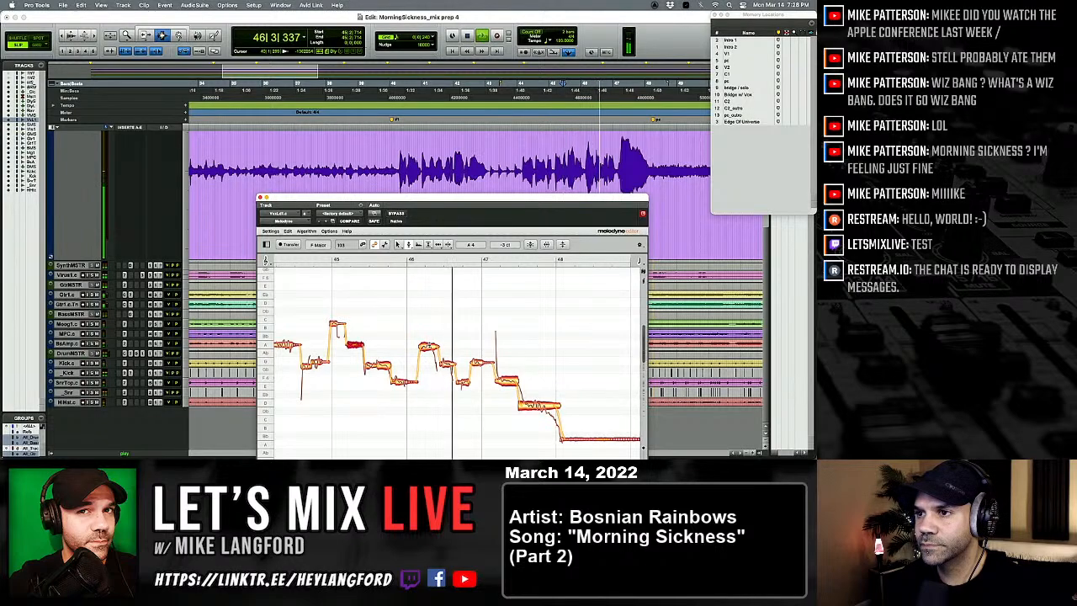
Step: Replay the phrase and correct the note just after bar 46 to A 4
key("space")
key("space")
left_click(425, 346)
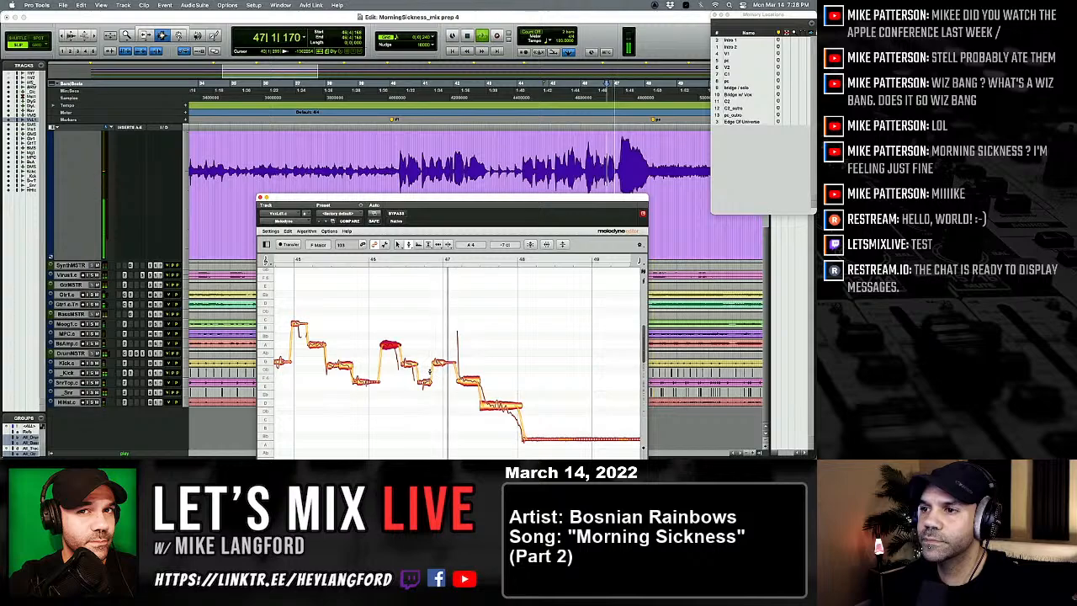
Step: Replay the phrase and adjust the two short notes before bar 47, nudging the lower one up towards the centre of F 4
key("space")
key("space")
left_click(409, 363)
left_click(425, 381)
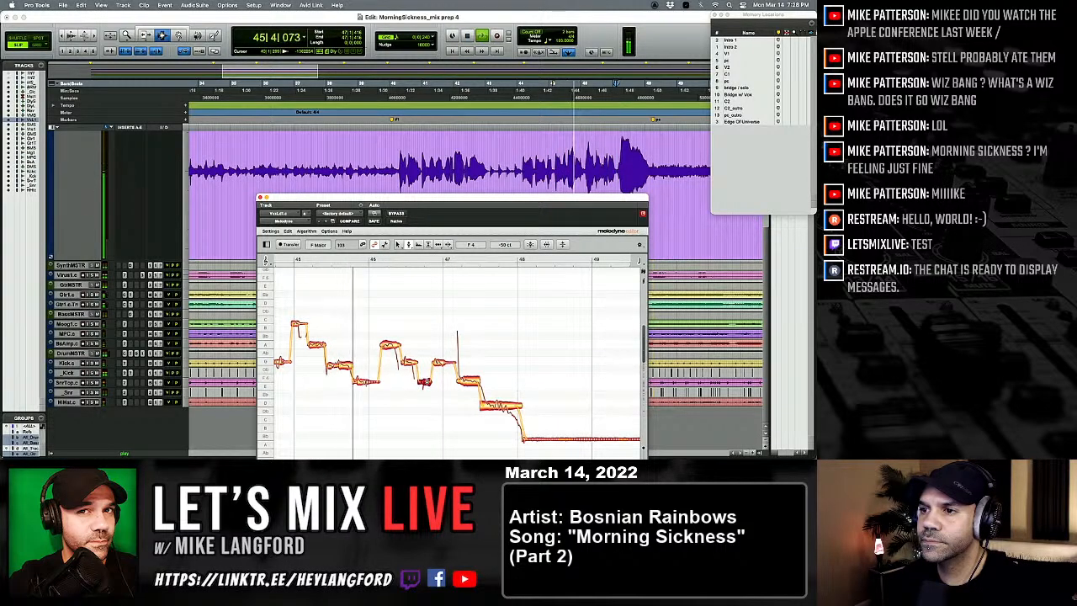
left_click_drag(426, 383, 428, 380)
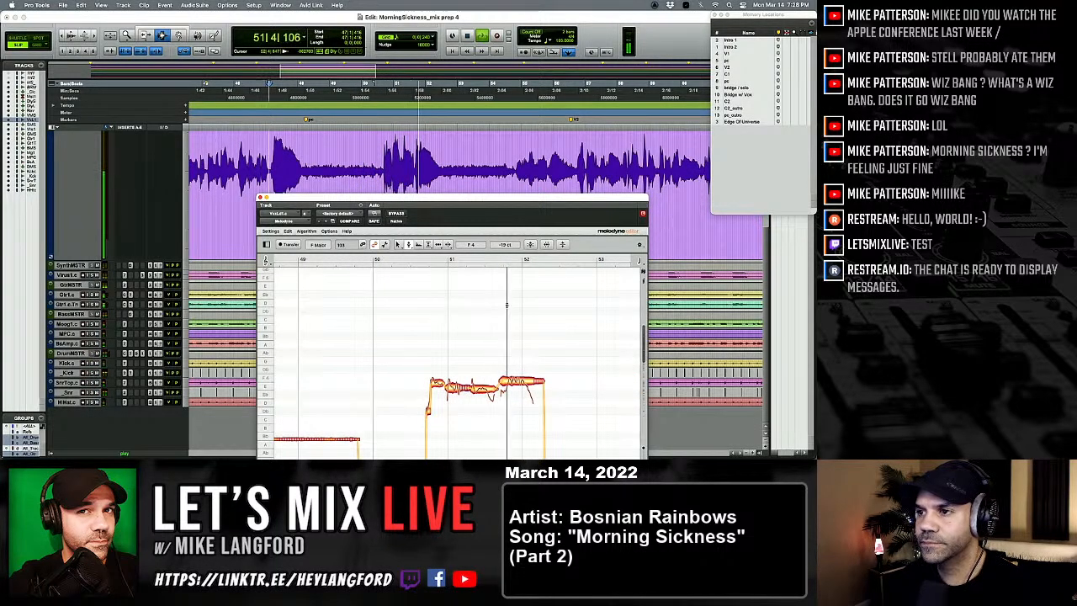
Step: Replay the following phrase and nudge the note just before bar 51 up towards the centre of F 4
key("space")
key("space")
scroll(443, 373, "right", 1)
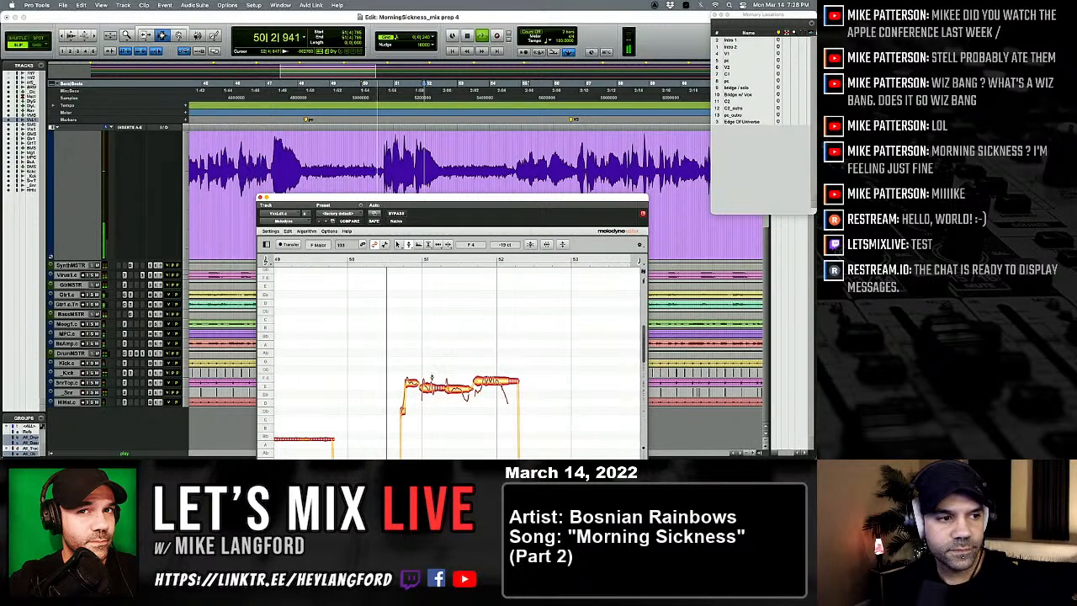
scroll(432, 376, "right", 1)
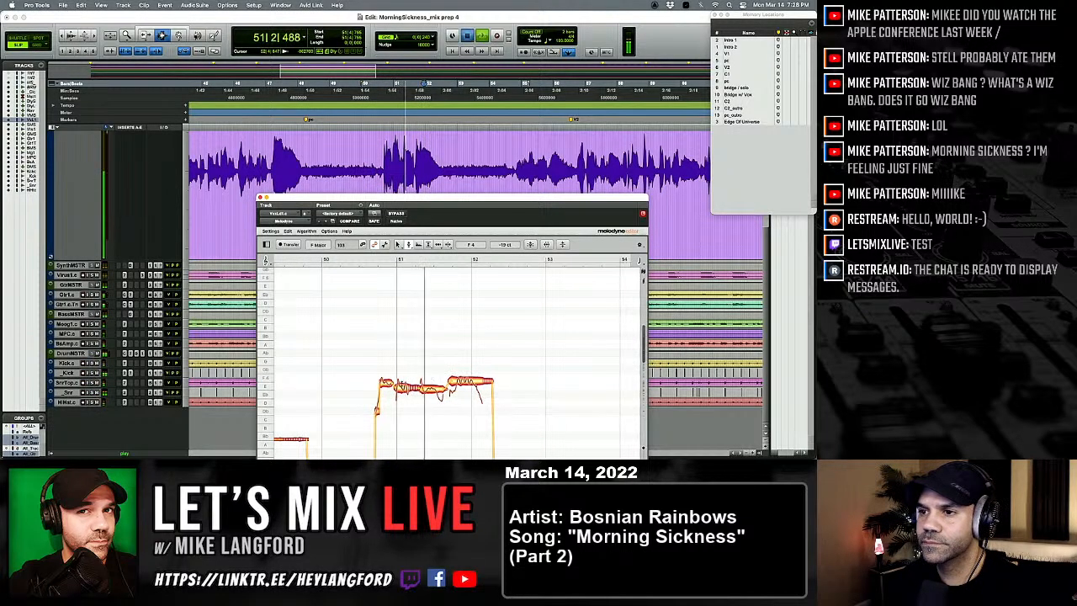
key("space")
key("space")
left_click_drag(386, 383, 386, 378)
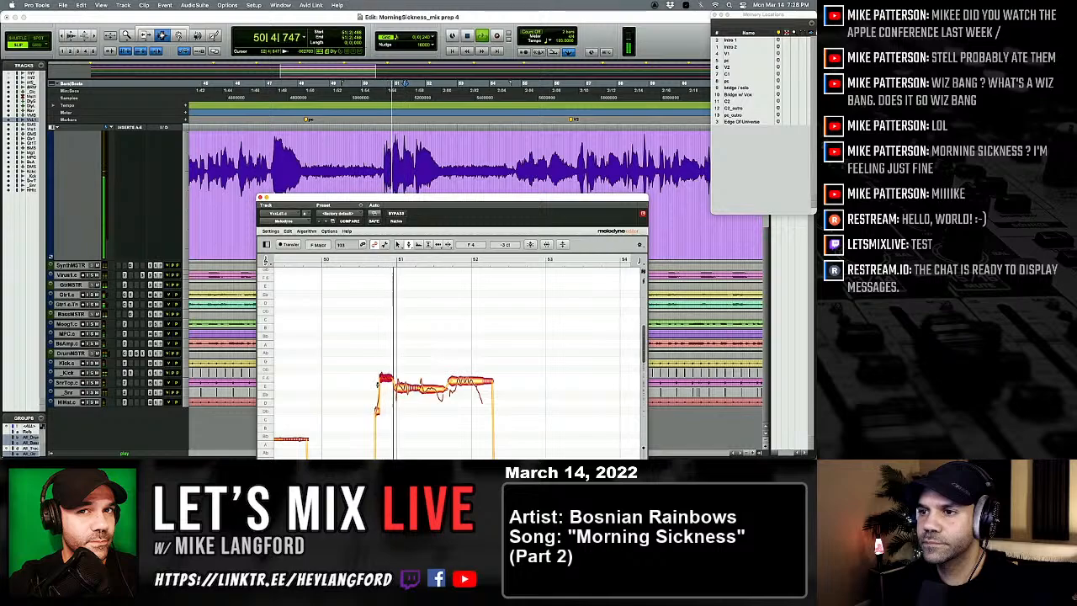
Step: Replay the second verse opening and raise the first two notes around bar 57, placing the second one on B♭ 4
scroll(383, 384, "right", 1)
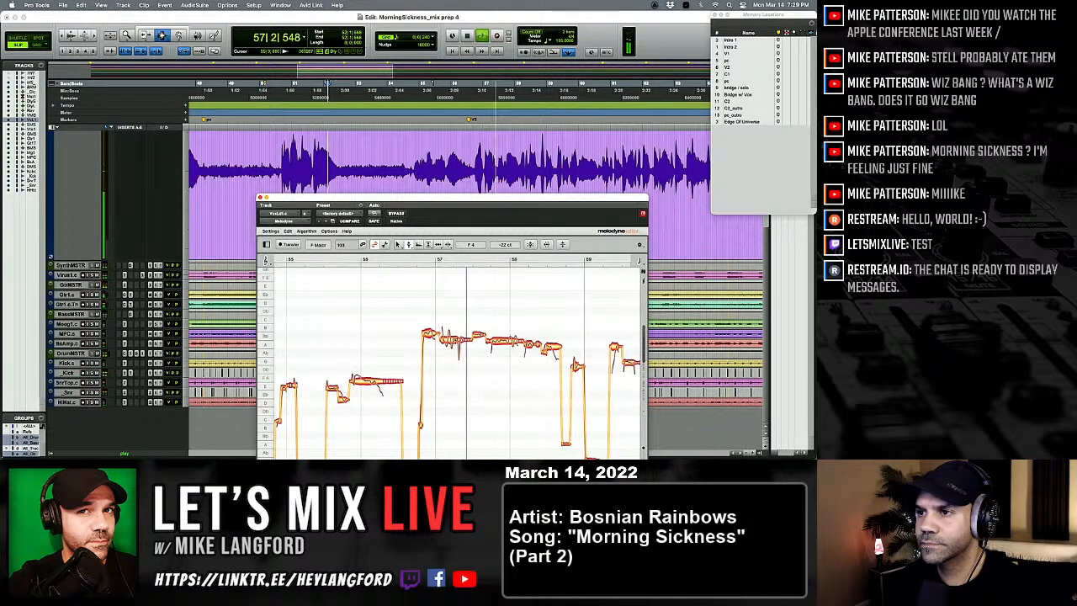
key("space")
right_click(443, 340)
key("space")
left_click(444, 343)
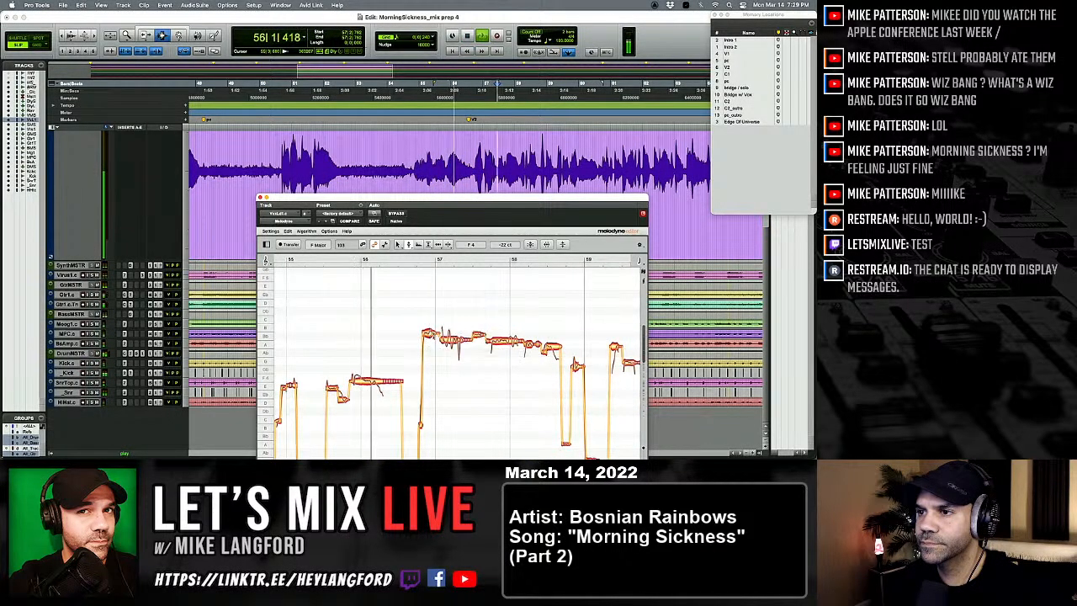
left_click(429, 329)
left_click(450, 336)
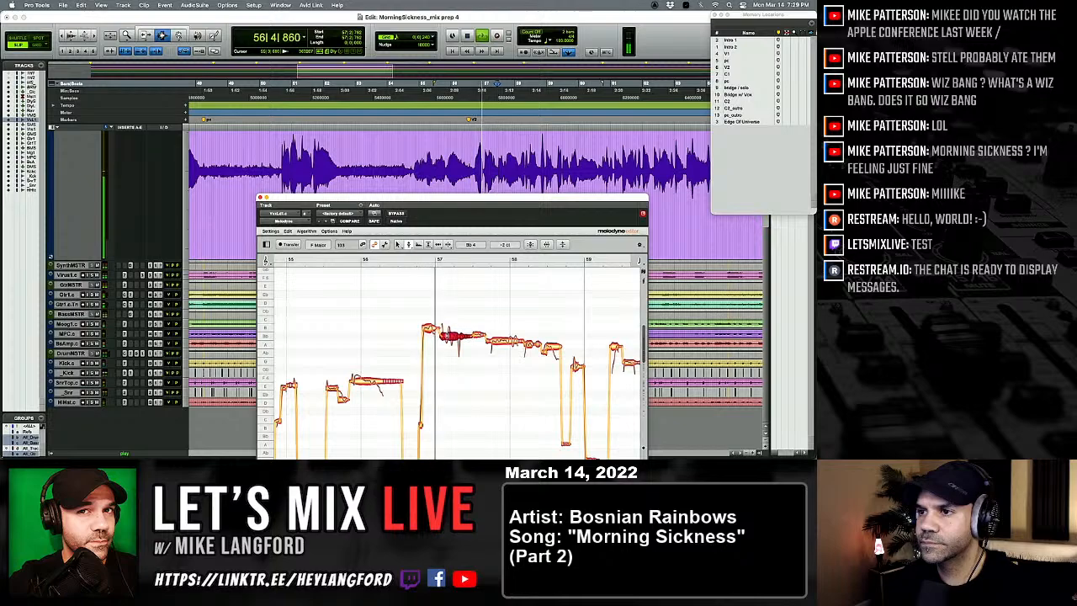
Step: Replay the phrase and lower the note just before bar 57 to B♭ 4
key("space")
key("space")
left_click_drag(429, 328, 429, 335)
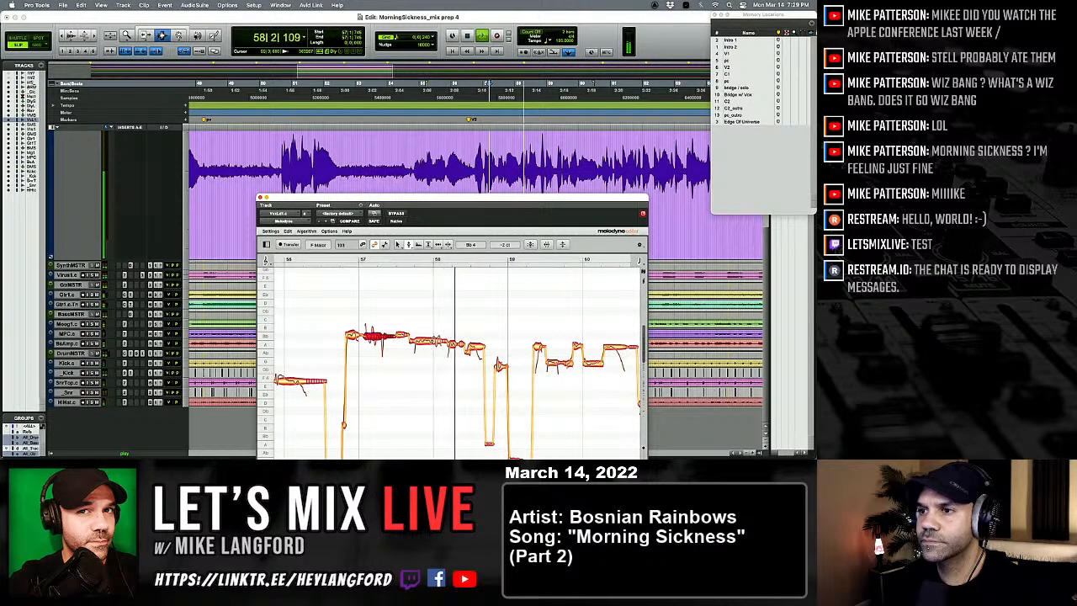
Step: Replay the phrase, split the note just before bar 58 with the note separation tool, and return to the pitch tool
key("space")
right_click(421, 347)
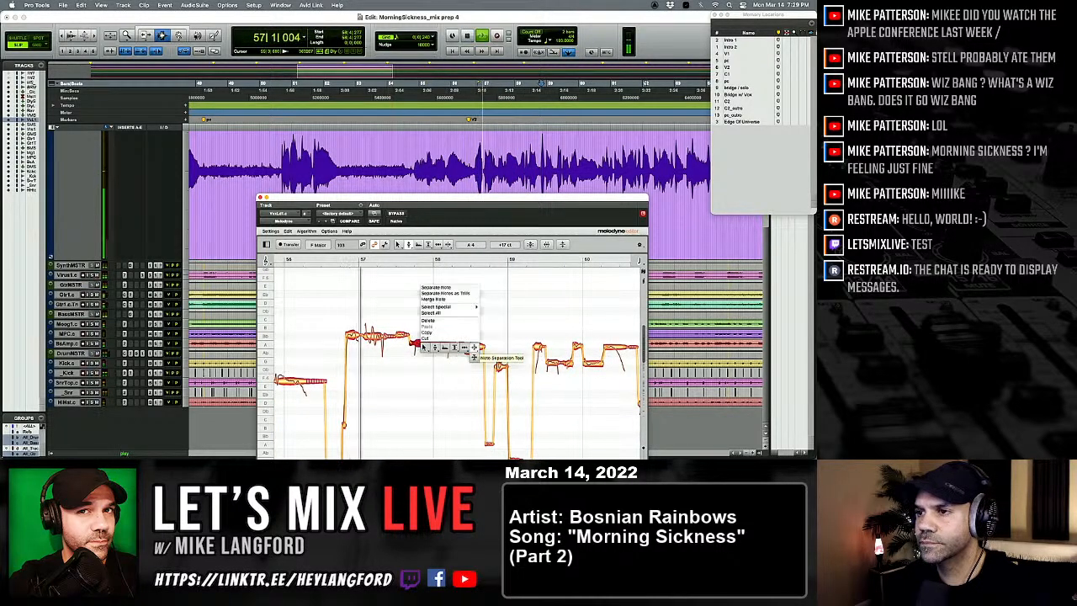
key("space")
right_click(427, 360)
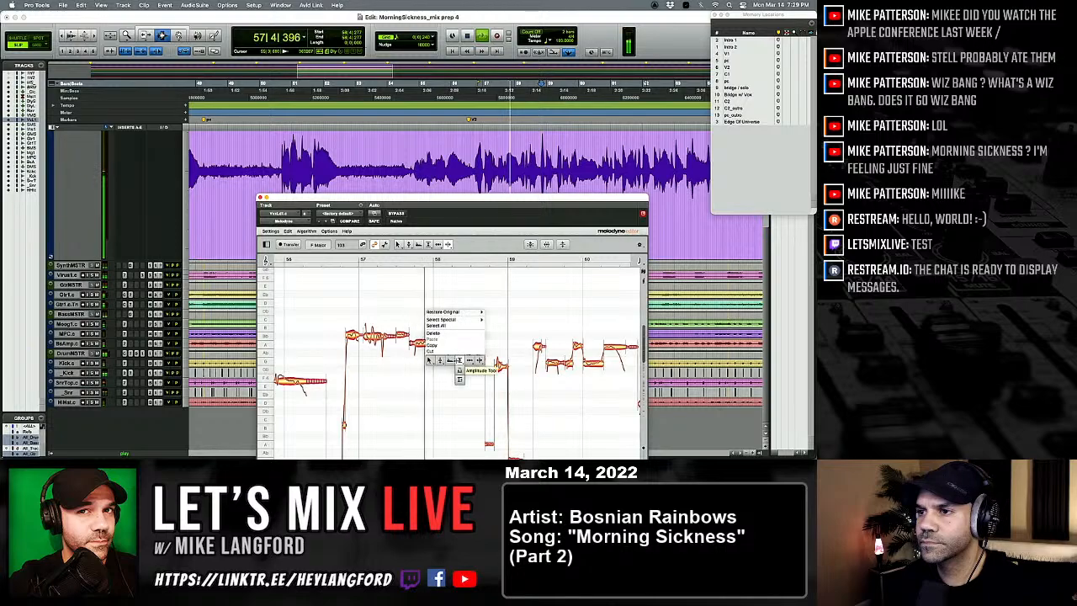
left_click(440, 360)
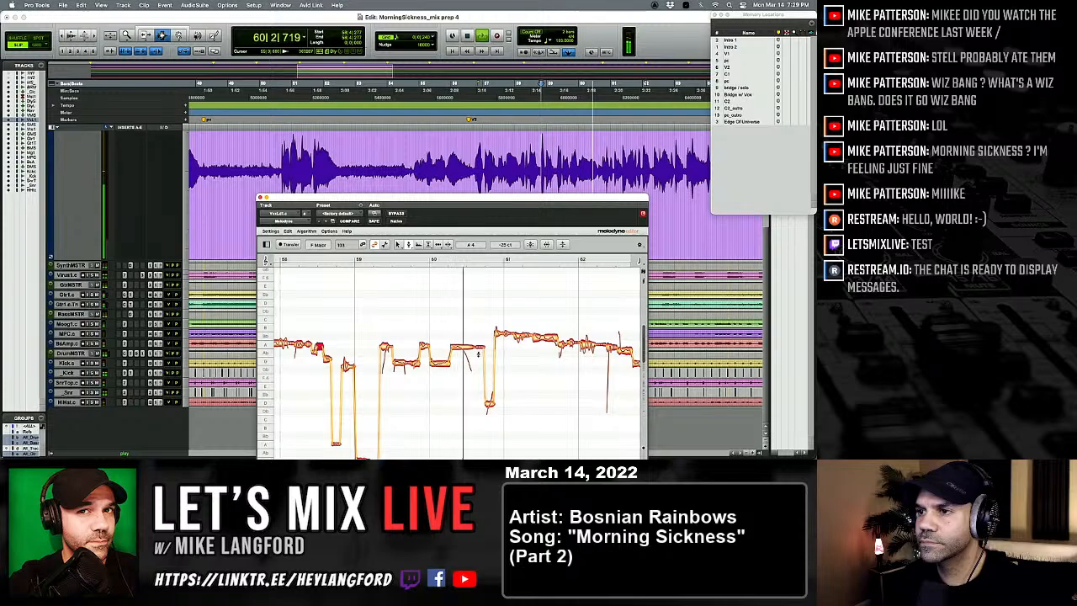
Step: Replay the phrase, nudge the G 4 note at bar 60 towards its pitch centre, and split it with the note separation tool
key("space")
key("space")
left_click(432, 362)
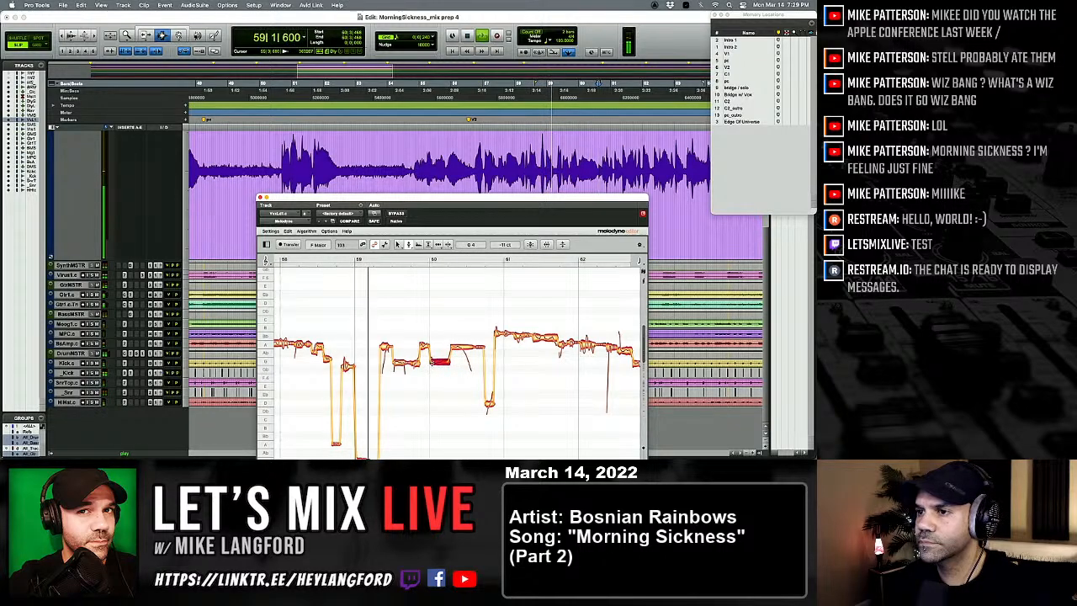
right_click(433, 362)
left_click(470, 363)
double_click(441, 361)
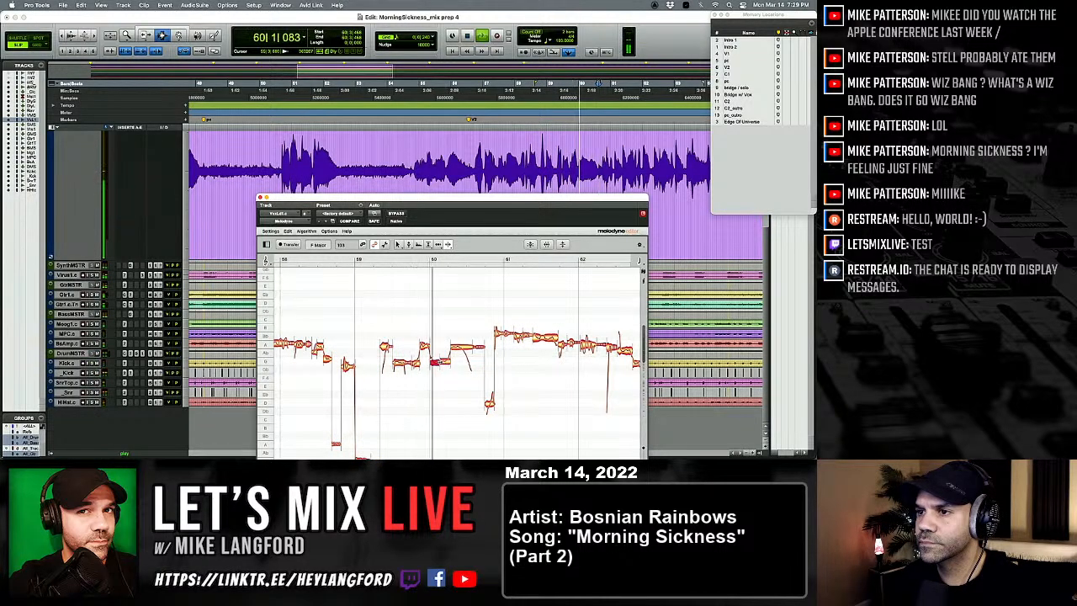
Step: Return to the pitch tool and replay the phrase with the note at bar 60 centred on G 4
right_click(443, 363)
left_click(404, 374)
key("space")
key("space")
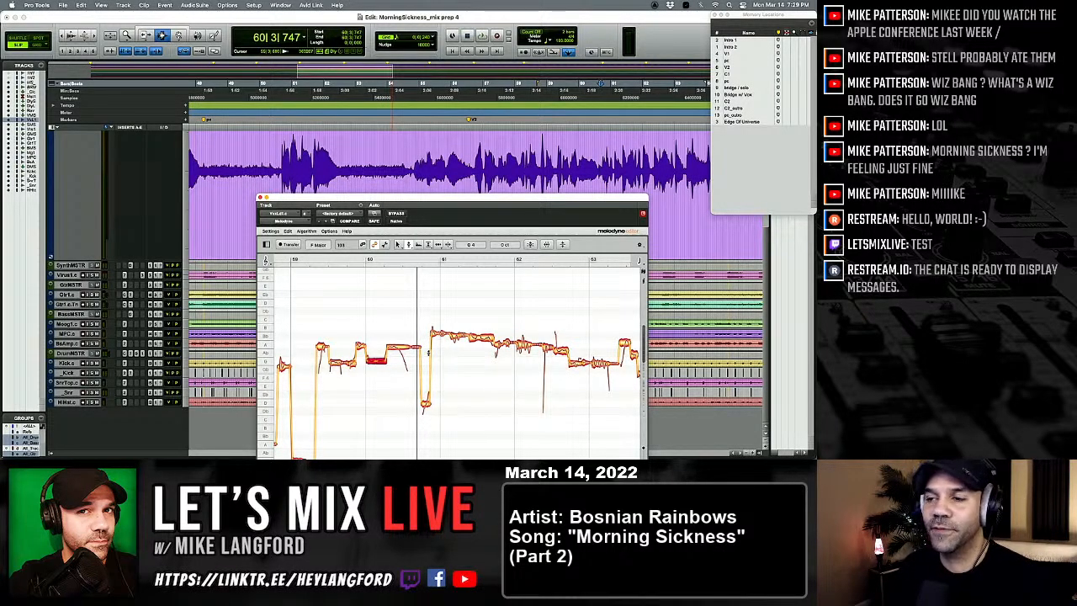
Step: Play on through bar 63 and lower the short note in the middle of that bar to G 4
key("space")
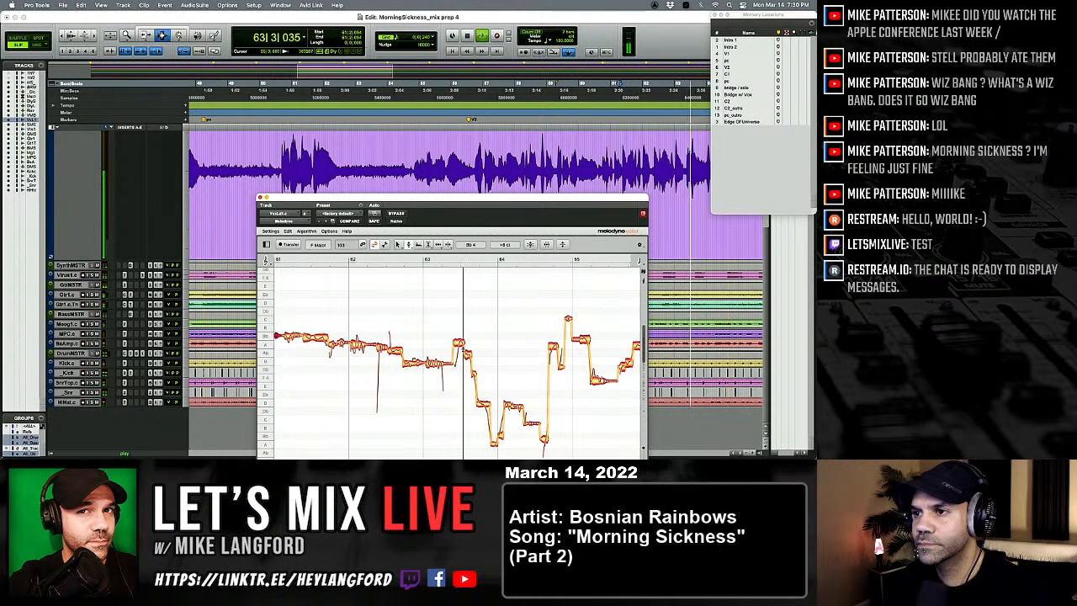
key("space")
key("space")
left_click_drag(468, 354, 467, 361)
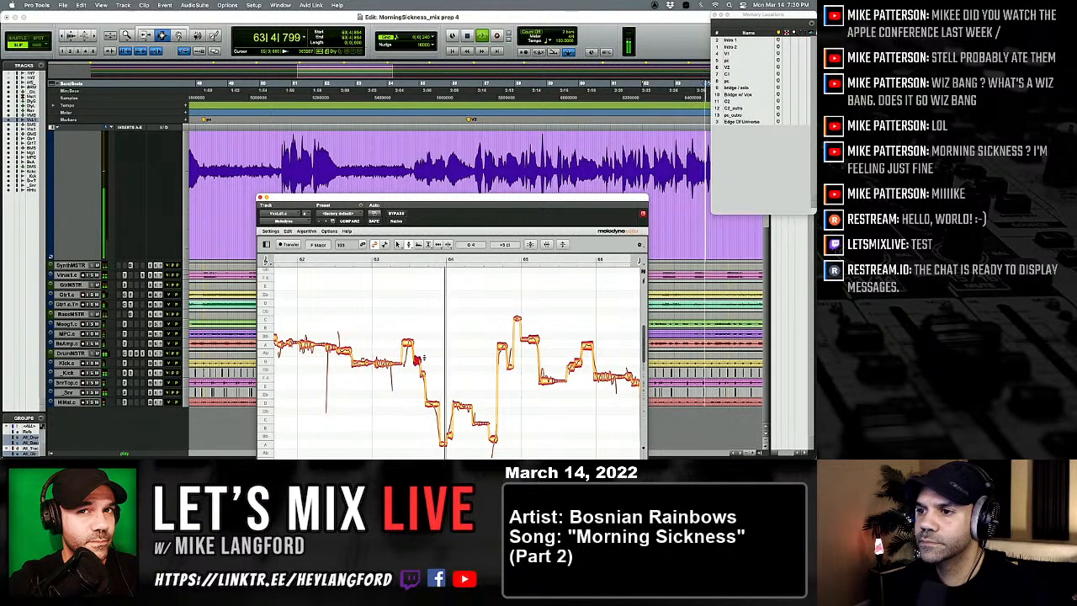
Step: Replay the phrase and correct the note just before bar 64 to D 4
key("space")
key("space")
left_click(432, 403)
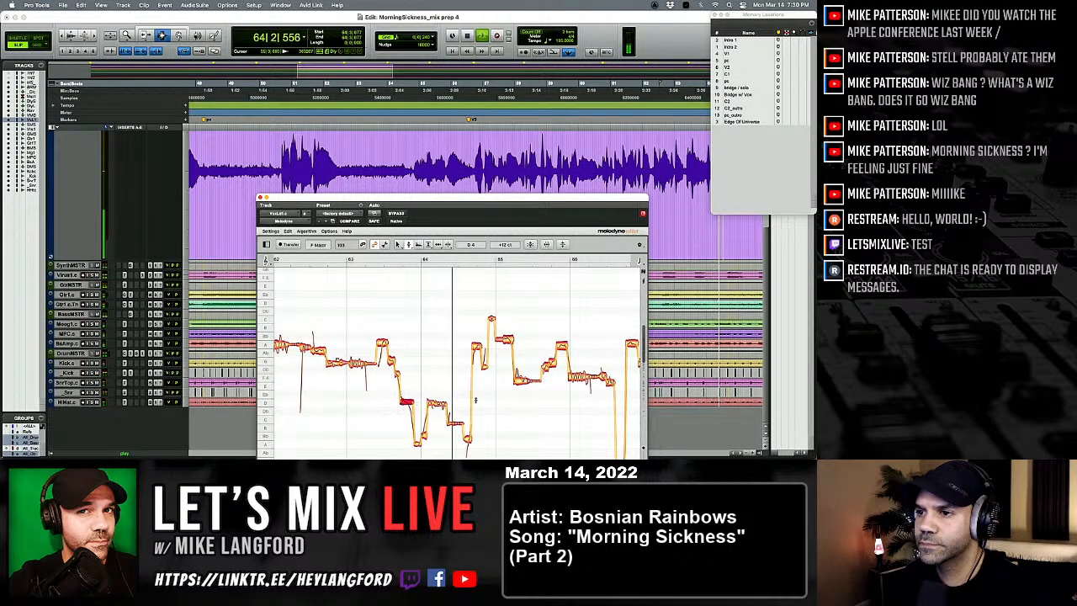
Step: Replay the phrase and correct the notes around bar 65, moving the one just after the bar line to A 4
key("space")
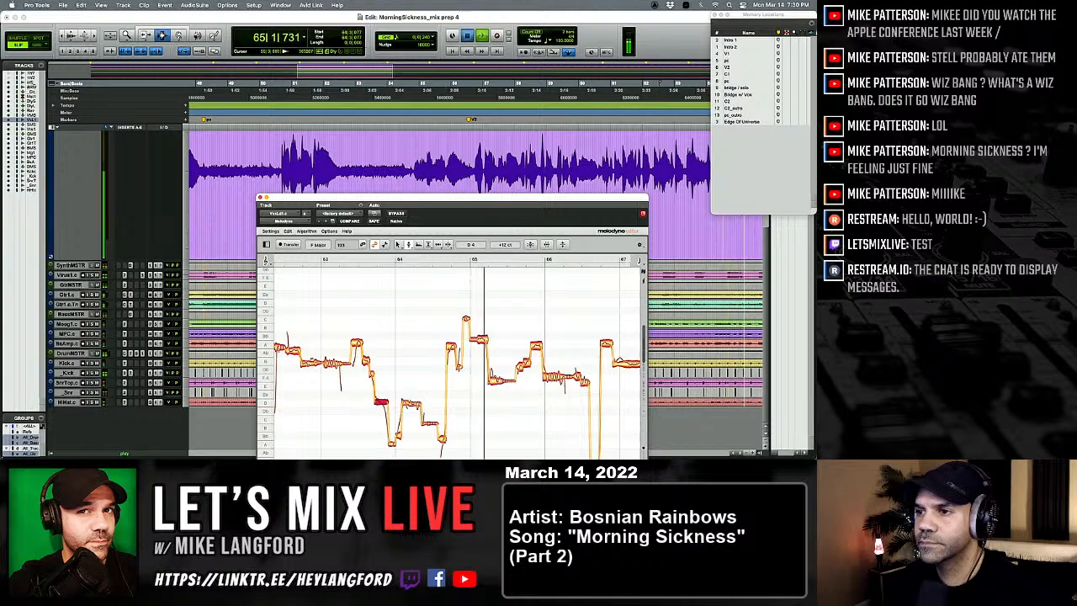
key("space")
left_click(458, 369)
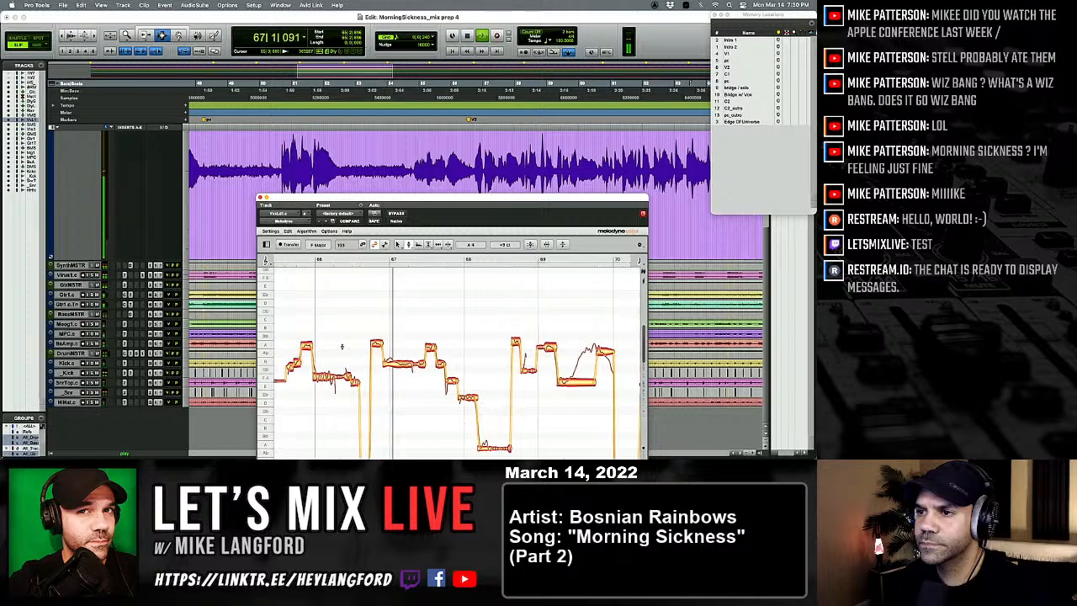
Step: Split the sustained G 4 note at bar 67 with the note separation tool and return to the pitch tool
right_click(385, 366)
left_click(428, 359)
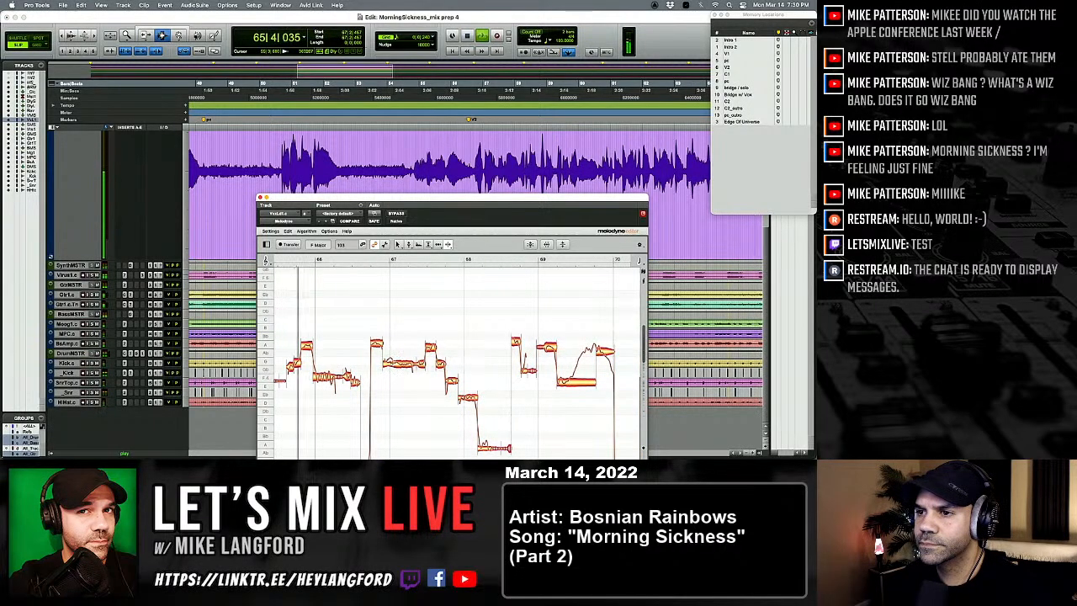
double_click(394, 362)
right_click(387, 365)
left_click(377, 376)
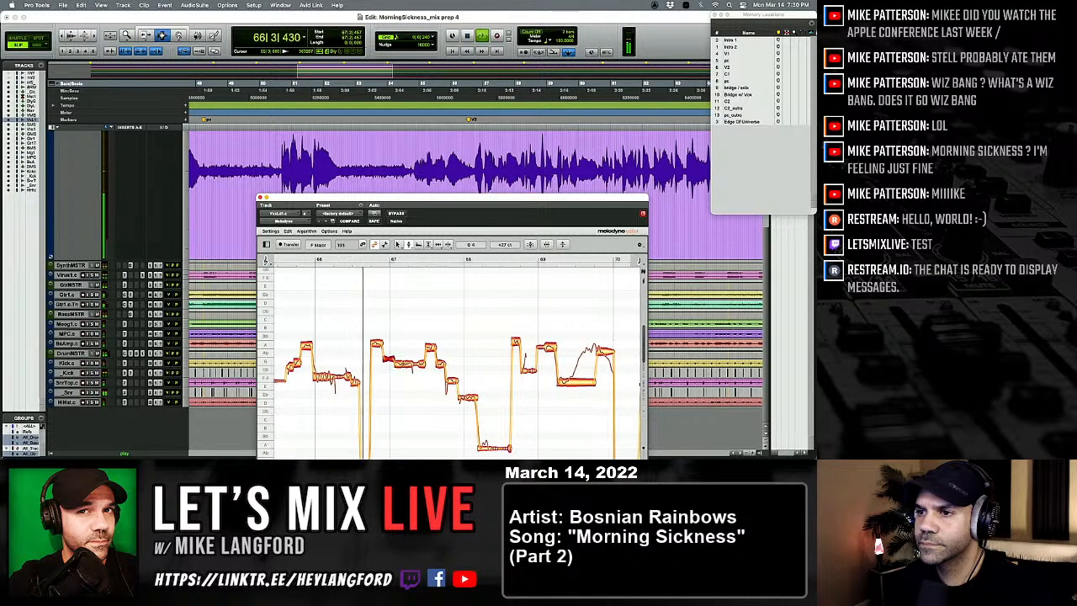
Step: Correct the start of the sustained note at bar 67 and the short note following it to G 4, replaying the phrase
left_click(388, 363)
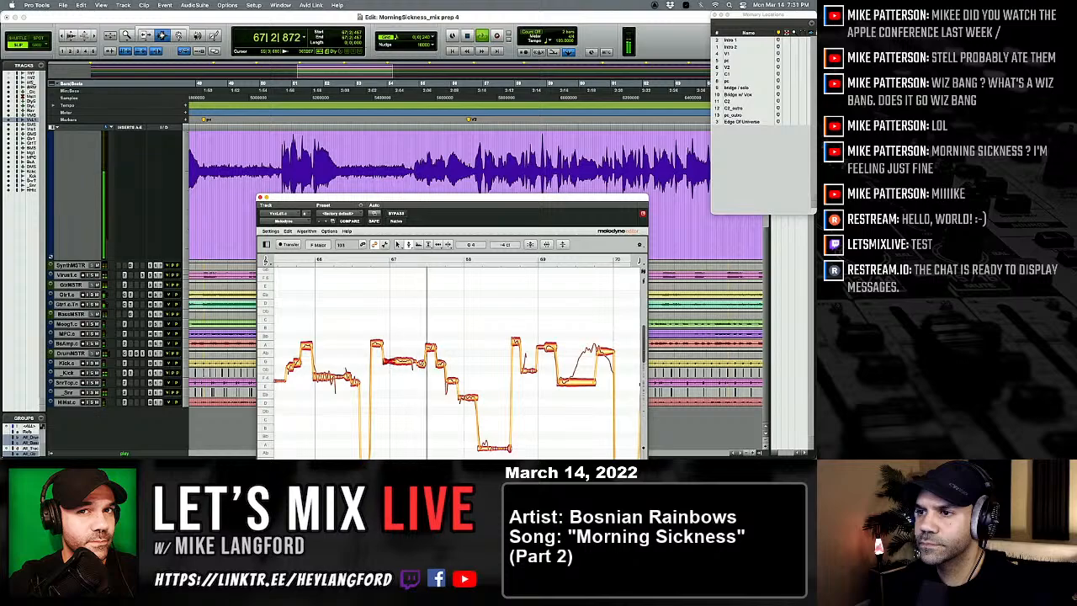
key("space")
key("space")
left_click_drag(462, 365, 421, 367)
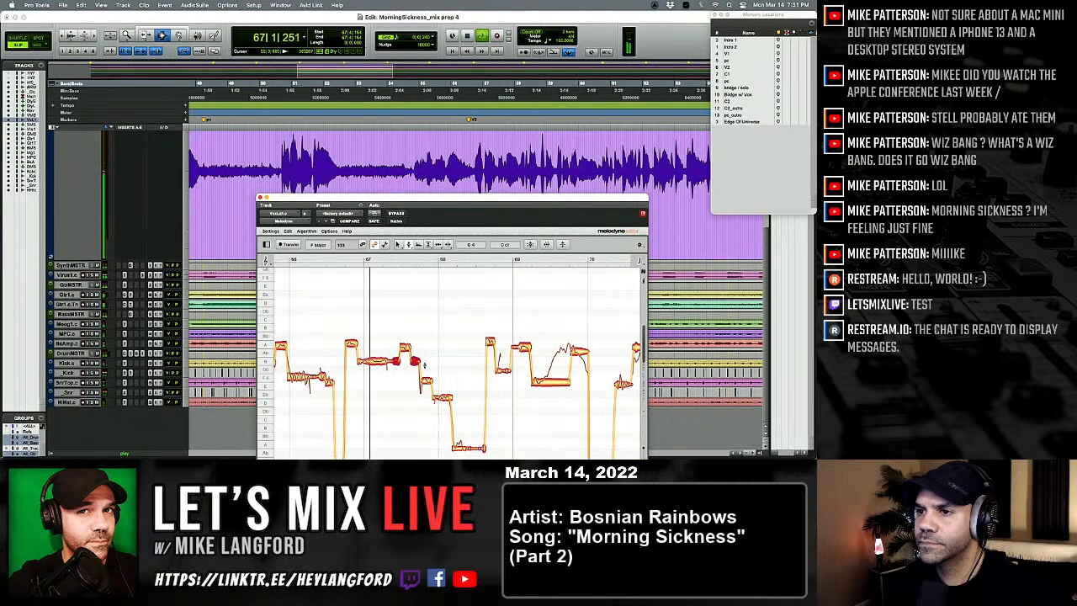
Step: Replay the phrase, separate the notes in the middle of bar 67 with the note separation tool, and center the short A 4 note with the pitch tool
key("space")
key("space")
right_click(407, 360)
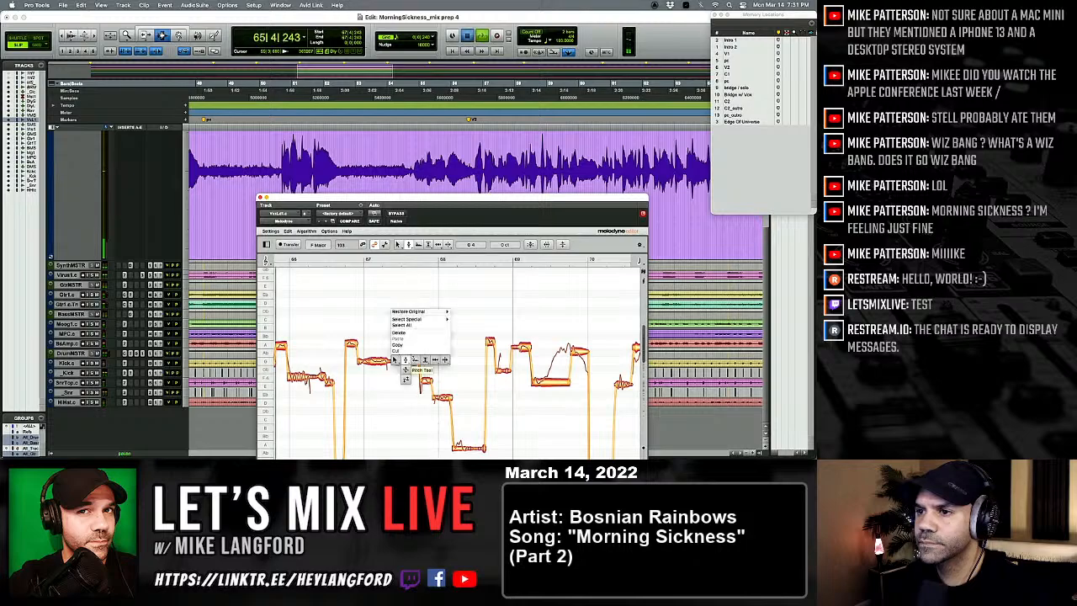
left_click(445, 362)
right_click(388, 352)
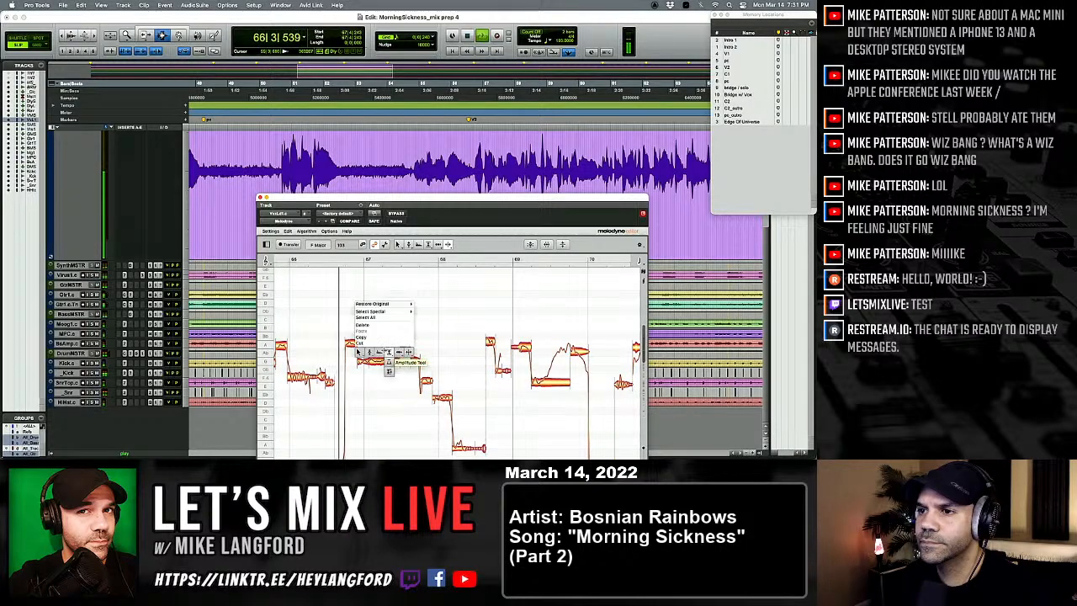
left_click(369, 362)
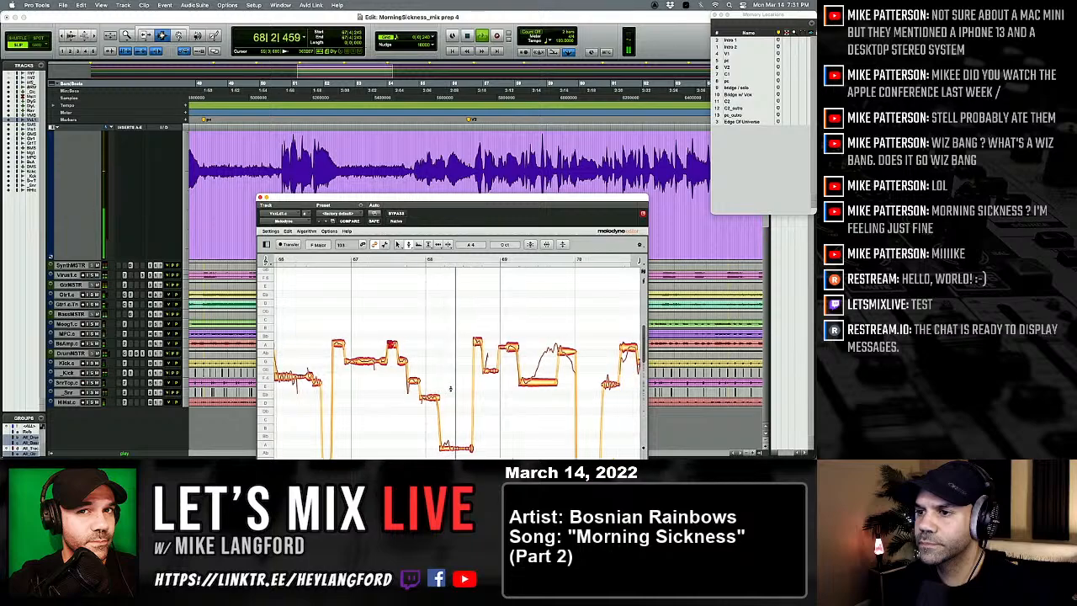
Step: Set the note at the bar 68 line to D 4
left_click(426, 398)
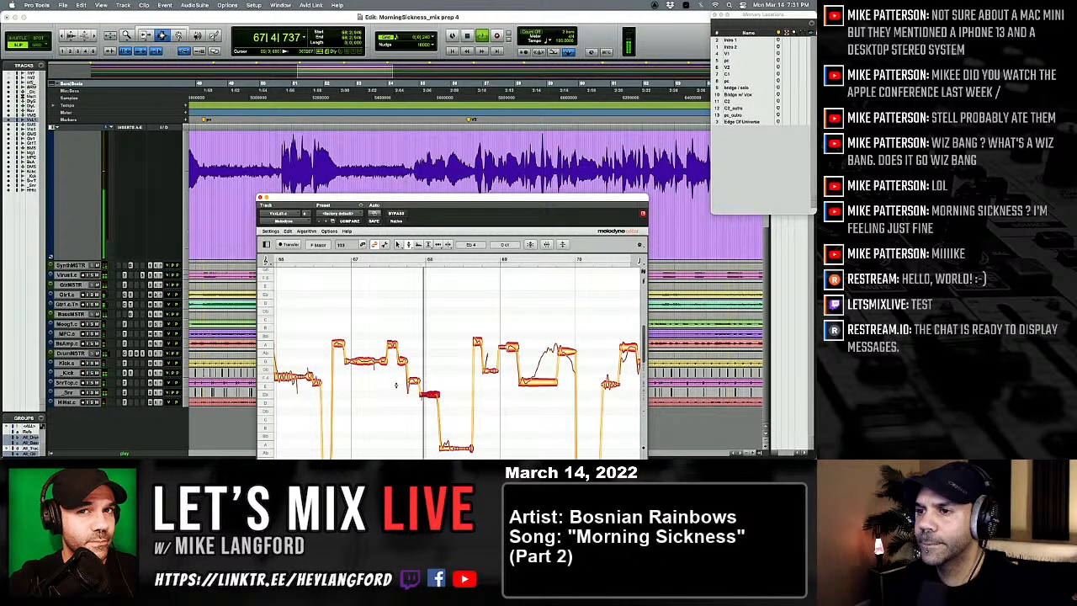
left_click_drag(431, 396, 431, 406)
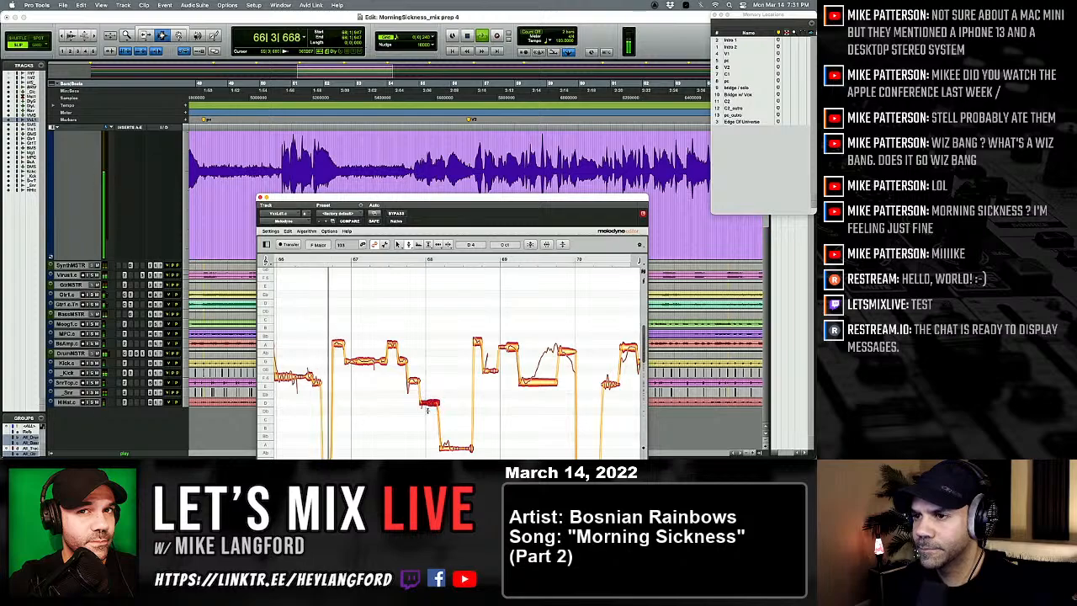
Step: Split the low sustained note in bar 68 and raise its first part to A 3 with the pitch tool
scroll(431, 409, "right", 1)
scroll(431, 409, "down", 2)
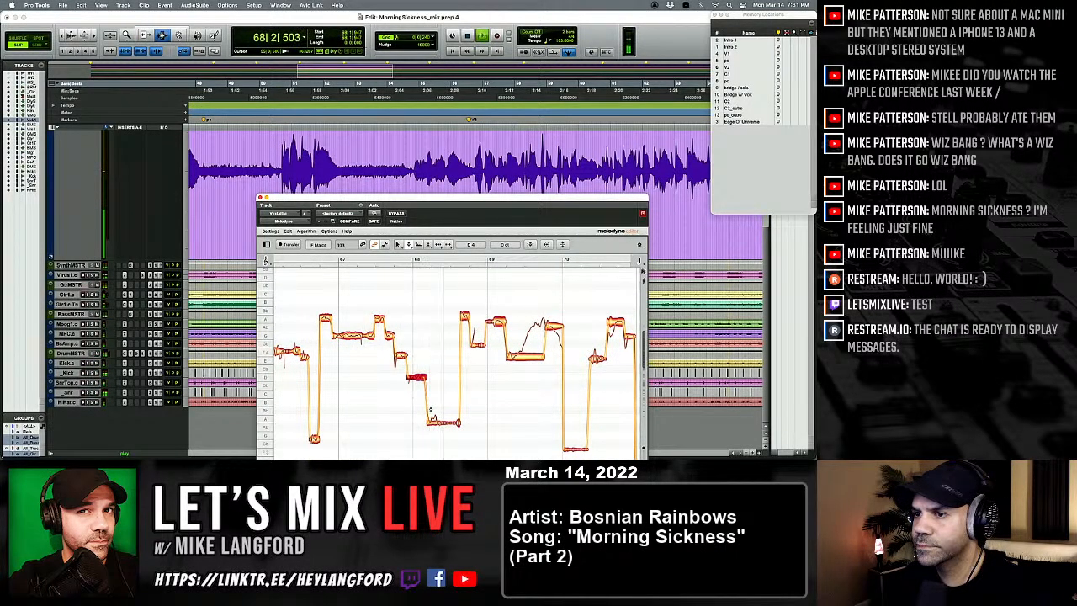
right_click(430, 410)
left_click(438, 428)
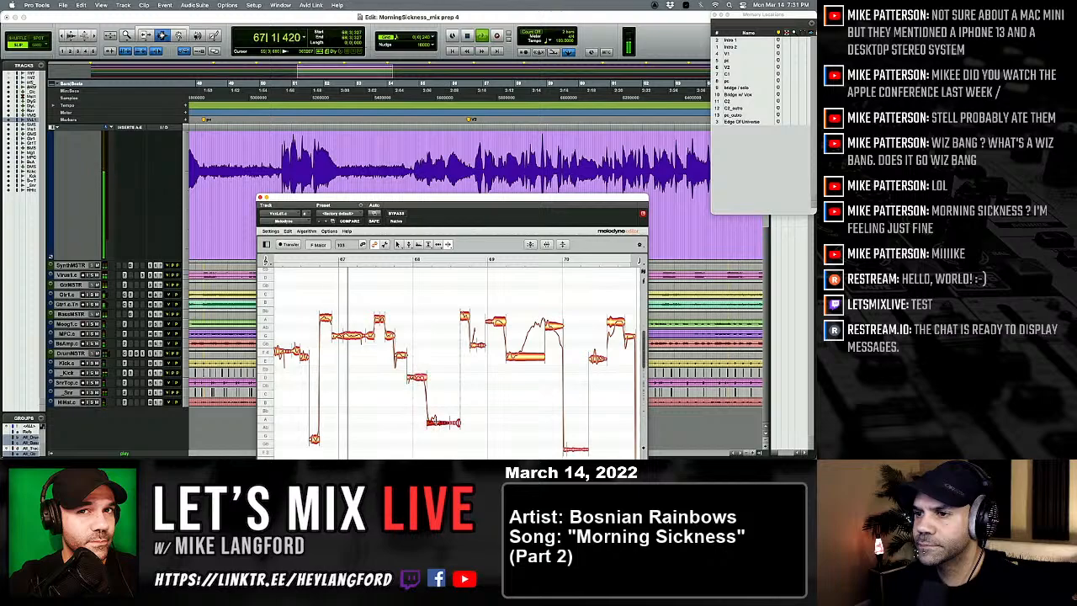
right_click(385, 341)
left_click(409, 415)
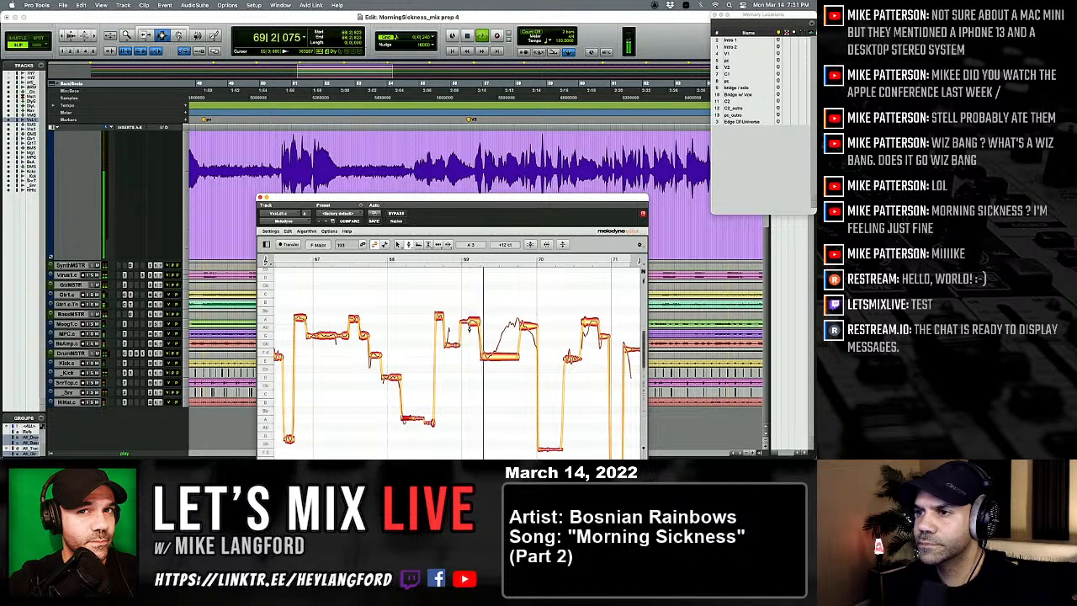
Step: Replay the phrase and correct the short note late in bar 68 and the one just after bar 69 to A 4
key("space")
key("space")
left_click(438, 319)
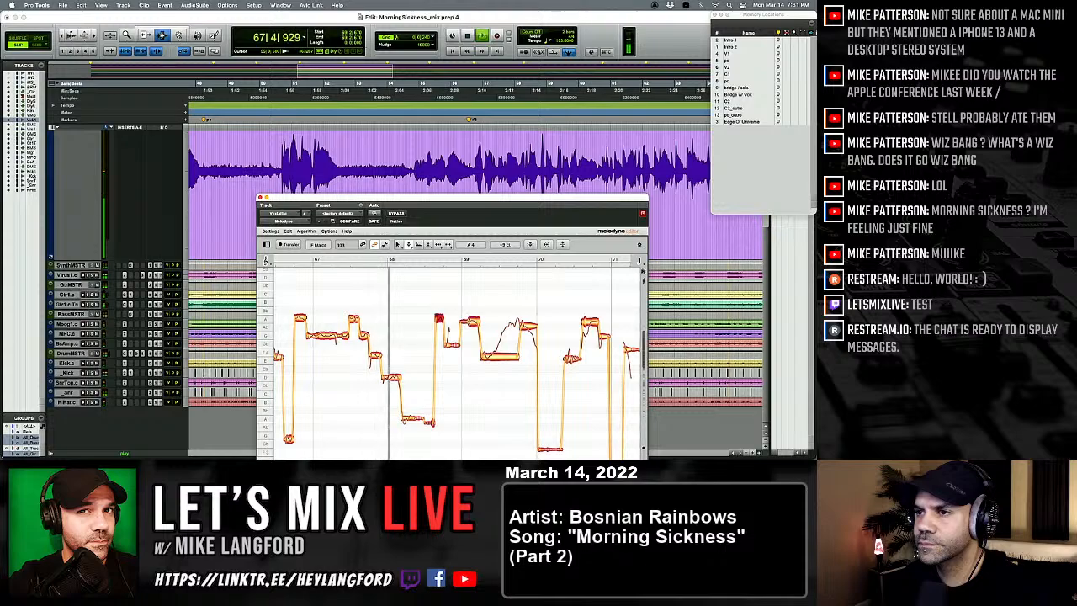
double_click(472, 321)
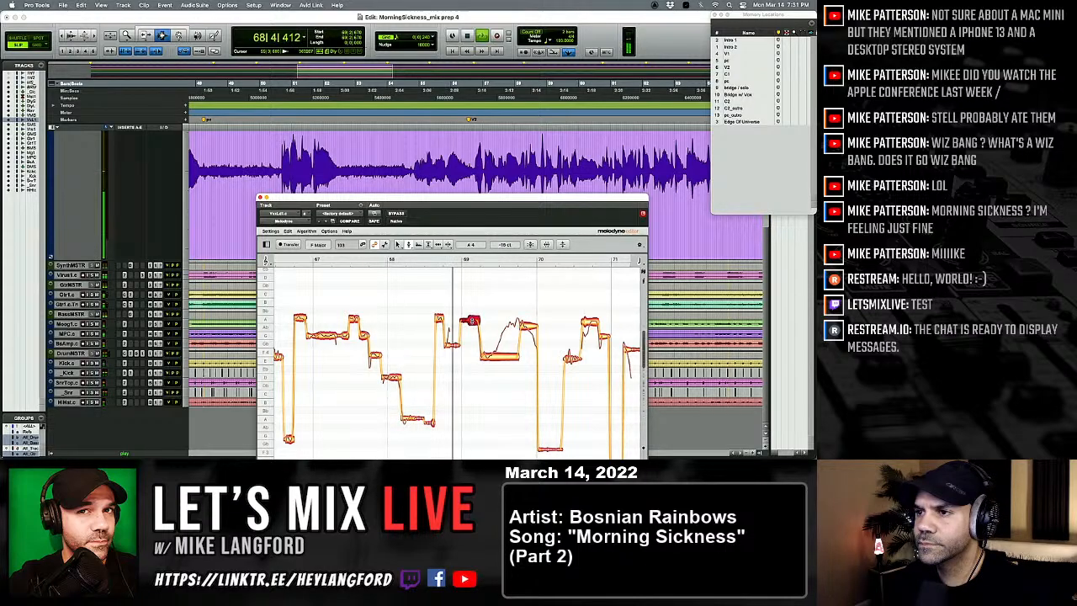
Step: Move and add note separations along the upward glide in bar 69, and return to the pitch tool
right_click(461, 348)
left_click(499, 351)
left_click_drag(519, 358, 494, 359)
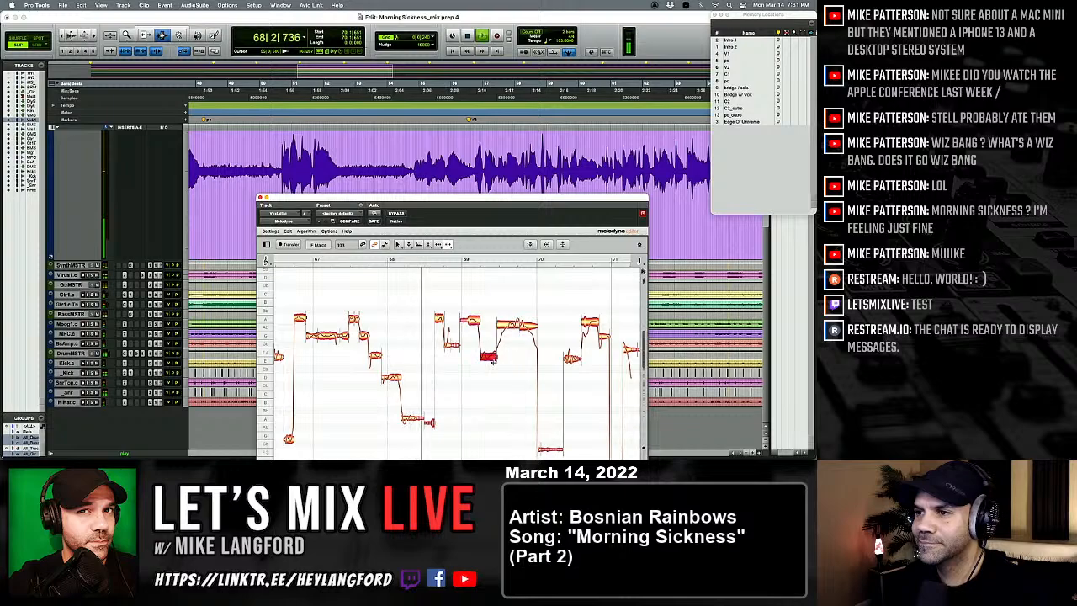
double_click(503, 326)
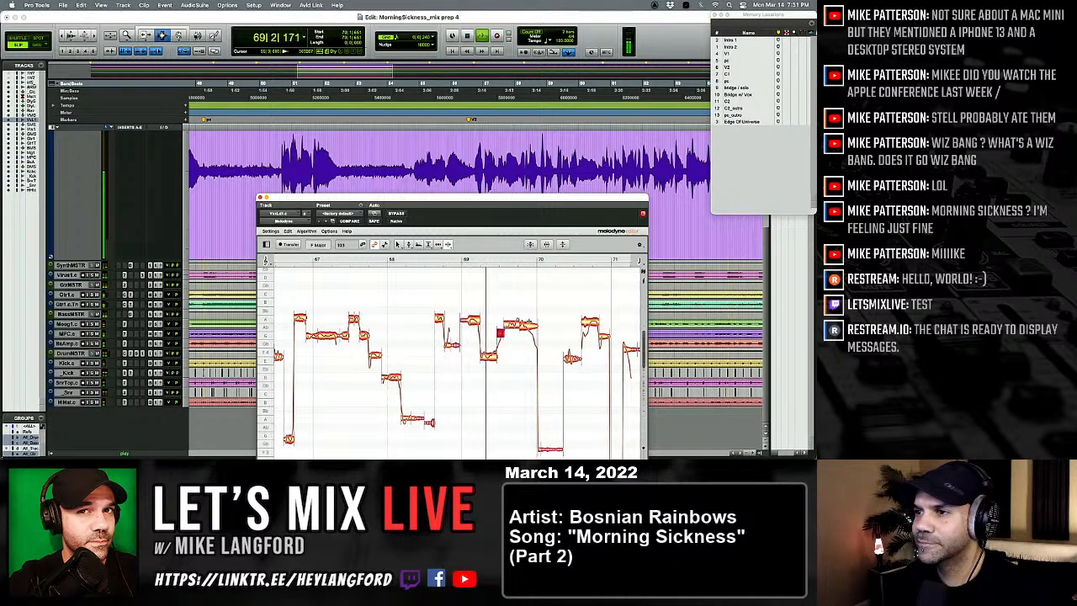
left_click(528, 325)
right_click(467, 276)
left_click(493, 329)
Step: Replay the phrase and nudge up the Ab 4 notes just before bar 70
key("space")
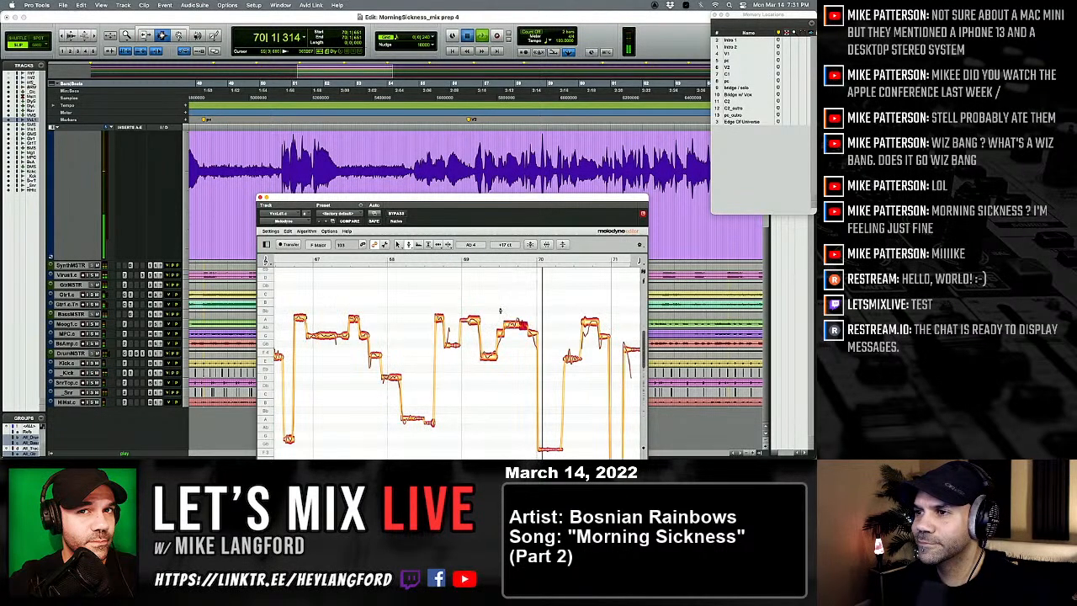
key("space")
double_click(519, 324)
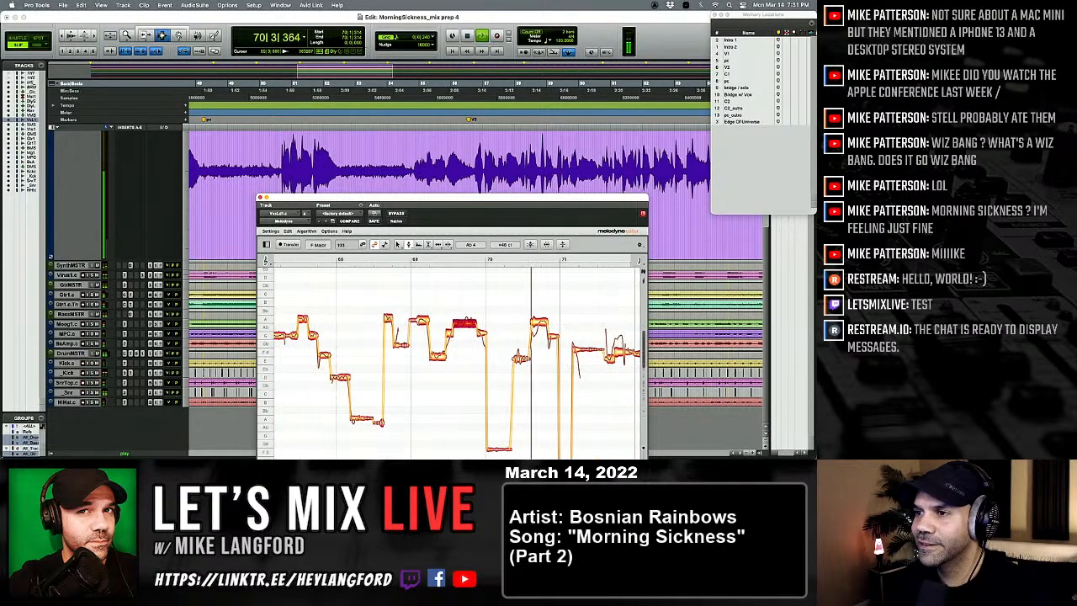
Step: Play on into bar 70 and raise the first higher note of the new phrase slightly
scroll(514, 353, "right", 1)
key("space")
key("space")
left_click_drag(509, 359, 509, 352)
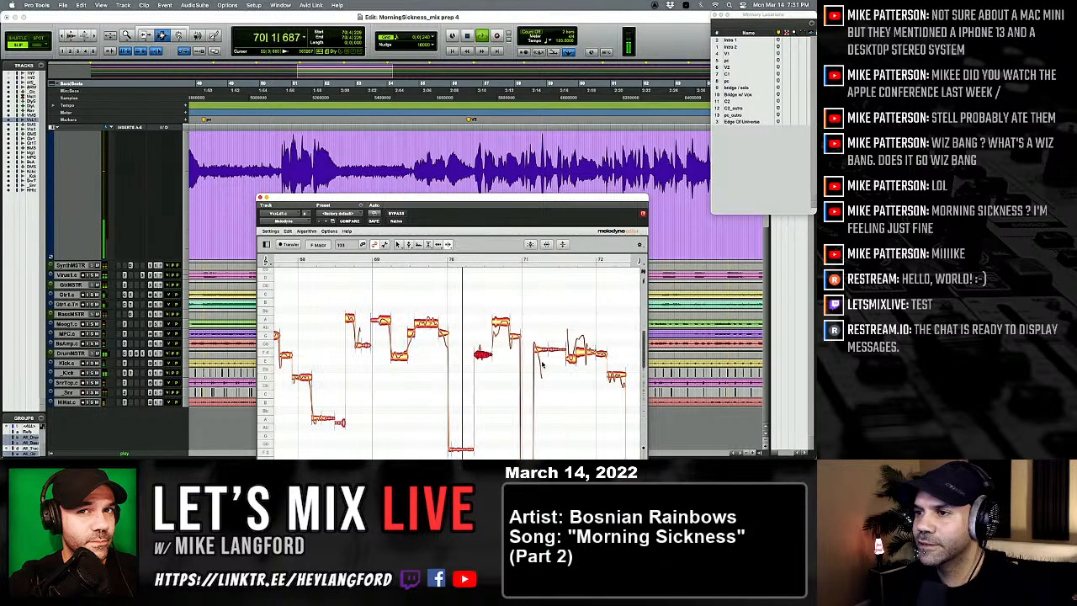
Step: Split off the start of the high note in bar 70, correct that part to G 4 with the pitch tool, and replay
right_click(499, 326)
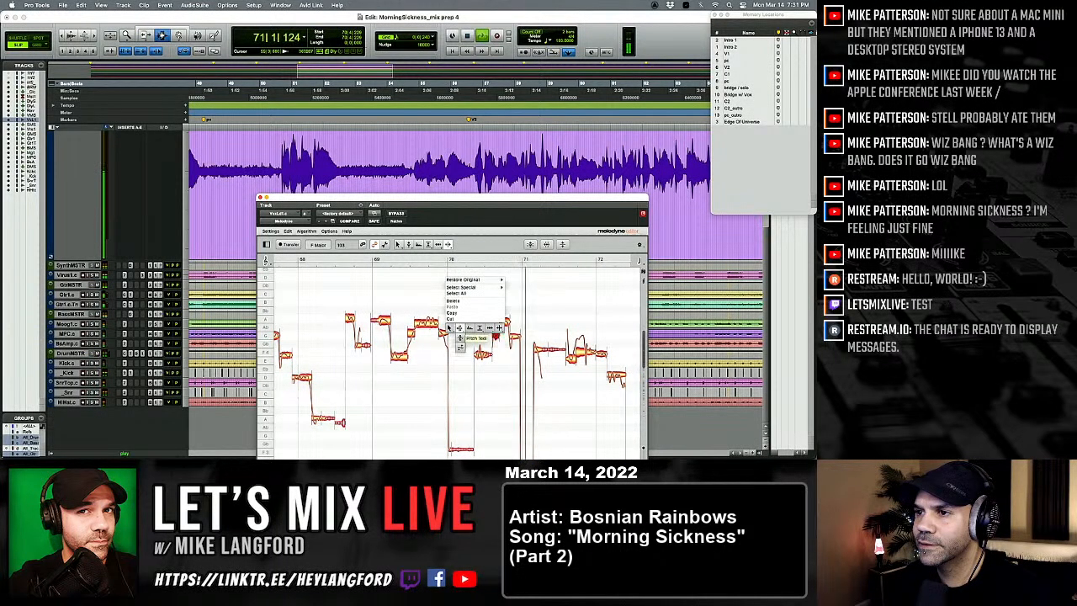
left_click(460, 328)
key("space")
key("space")
left_click(505, 321)
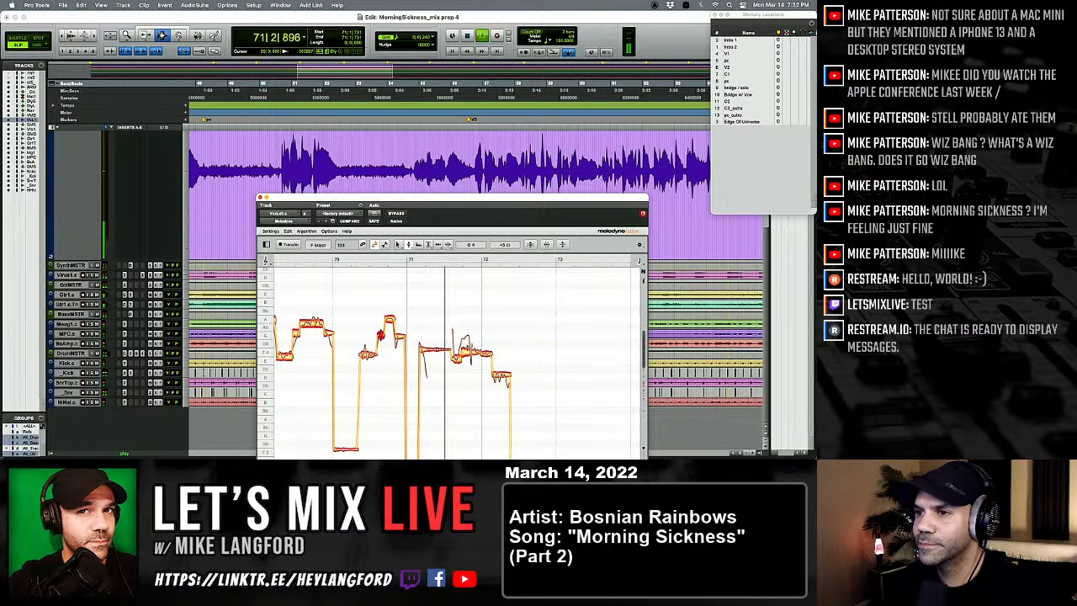
Step: Separate the upward pitch bend just before bar 72 into its own note, and return to the pitch tool
right_click(460, 351)
left_click(501, 351)
key("space")
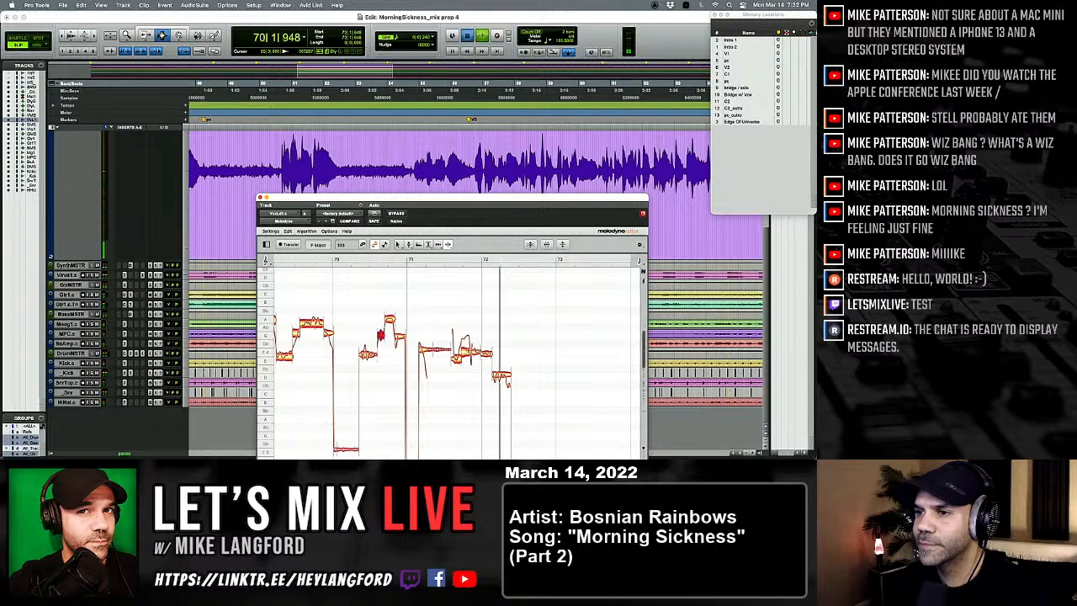
key("space")
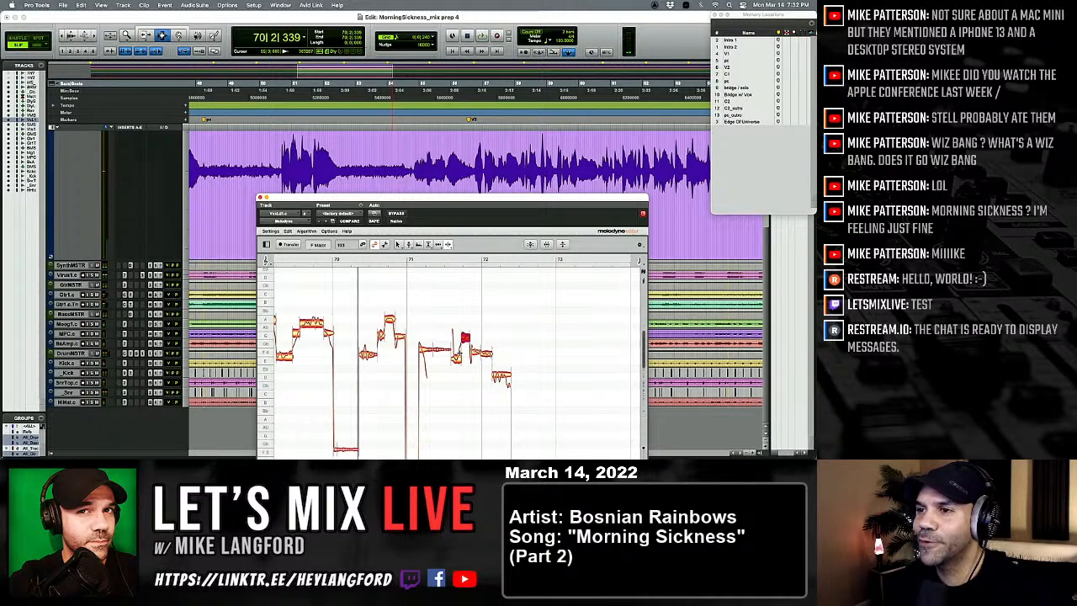
right_click(460, 353)
left_click(420, 354)
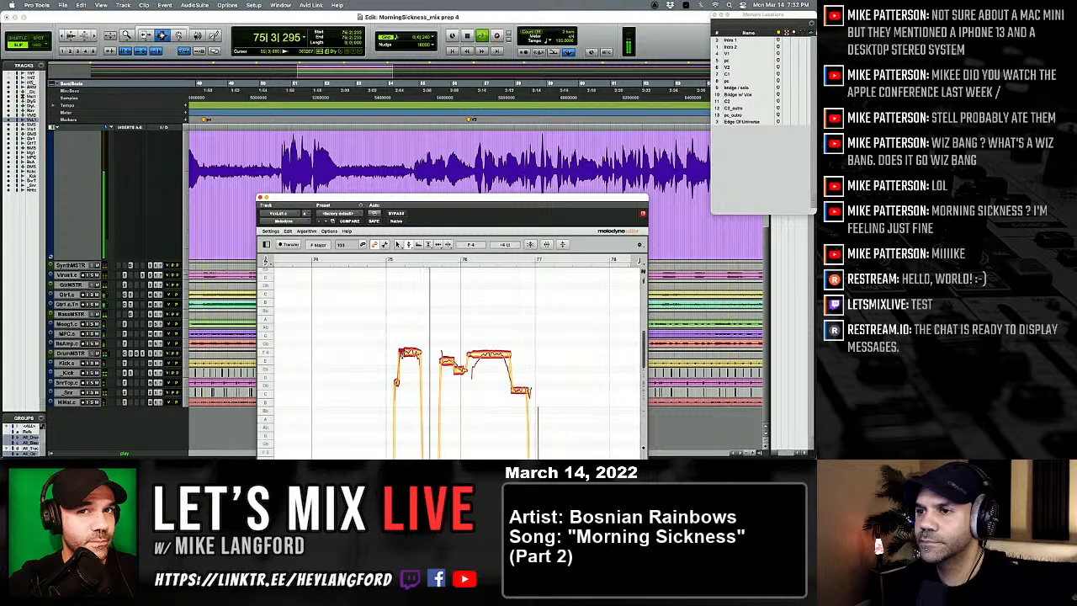
Step: Lower the last note of the phrase in bar 76 to C 4
scroll(429, 364, "down", 3)
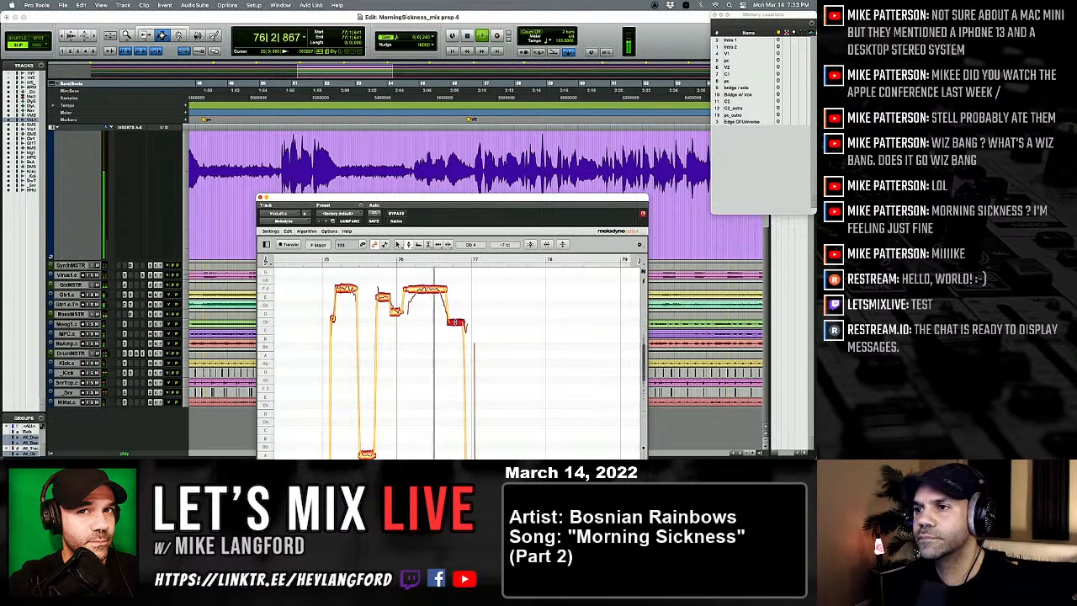
left_click_drag(455, 322, 454, 338)
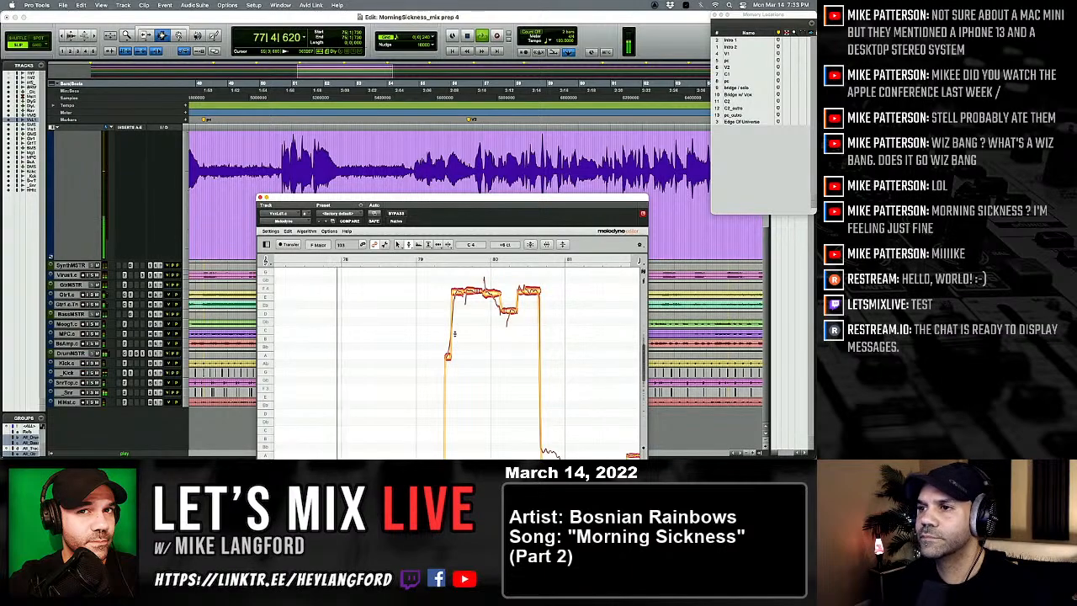
Step: Split the end of the sustained note at bar 80 with the note separation tool, and return to the pitch tool
right_click(455, 334)
left_click(504, 339)
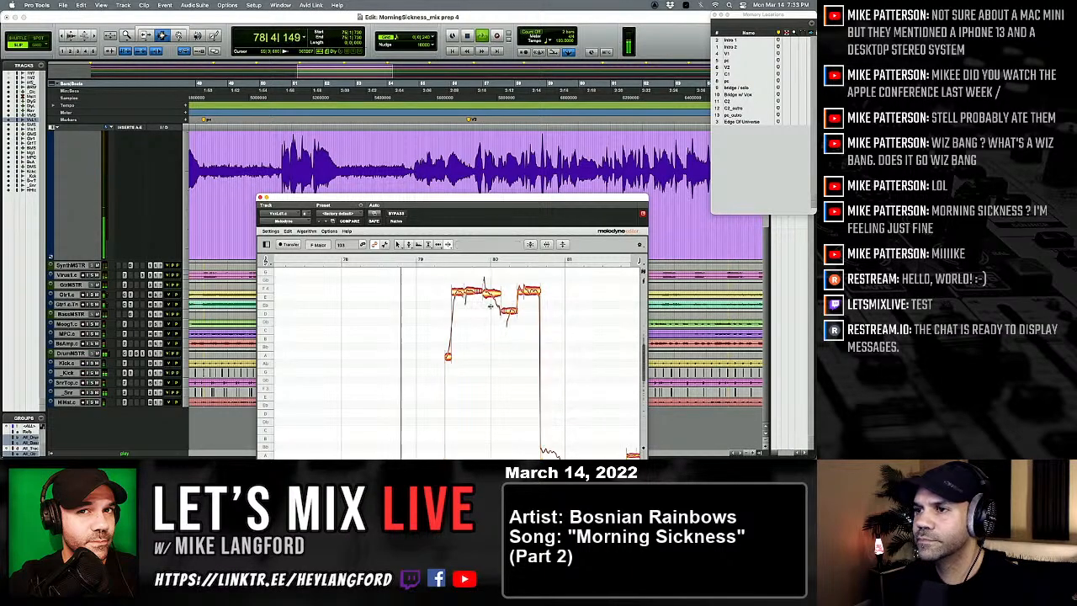
right_click(494, 302)
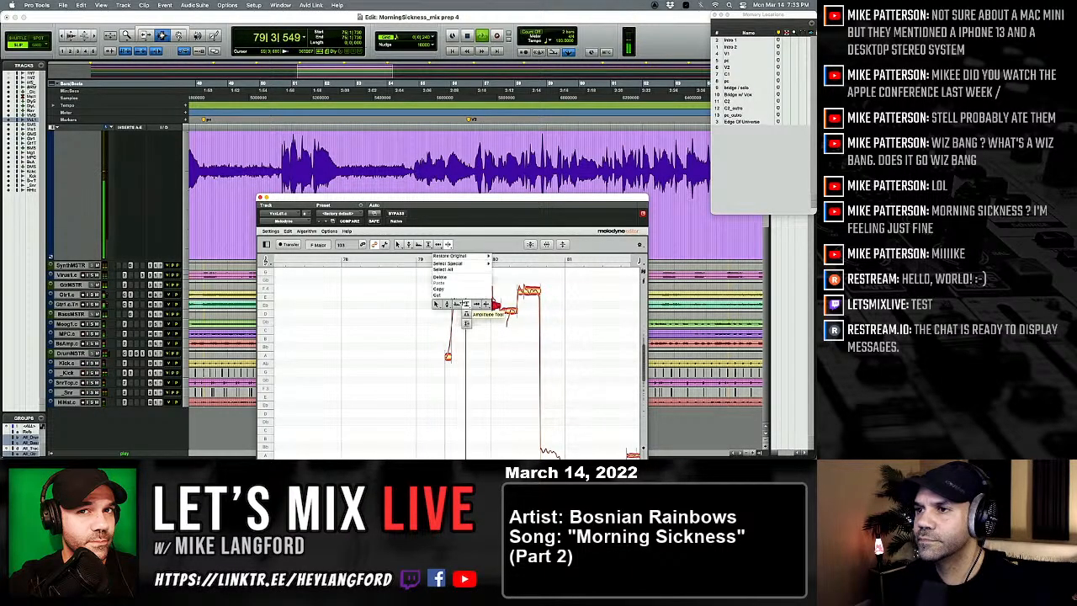
left_click(446, 305)
Step: Correct the F 4 notes in bar 79, raise the short note leading into them to Bb 3, and replay the phrase
left_click(459, 291)
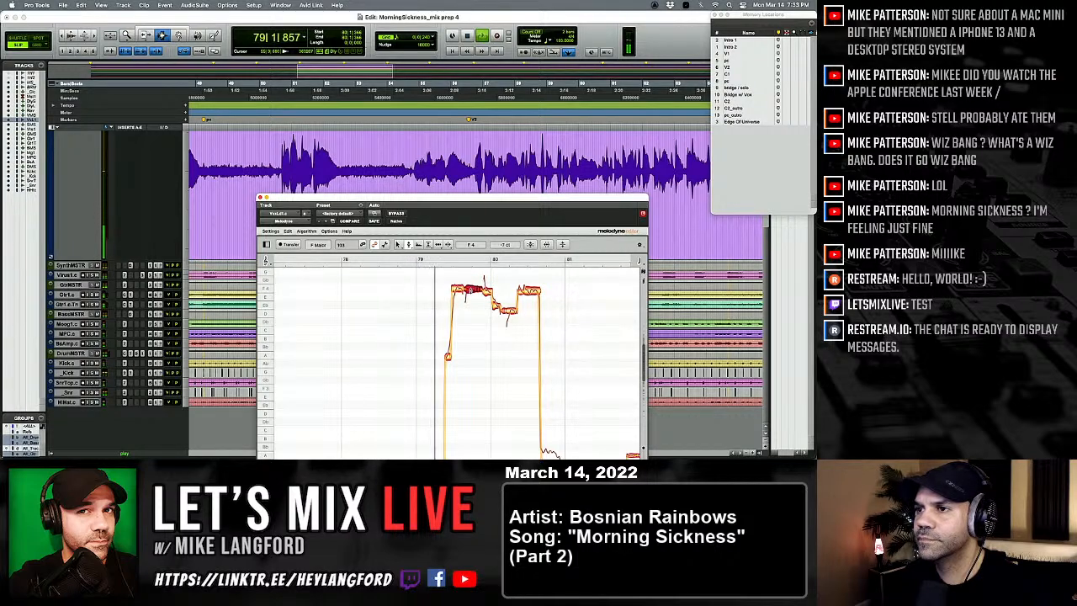
left_click(448, 347)
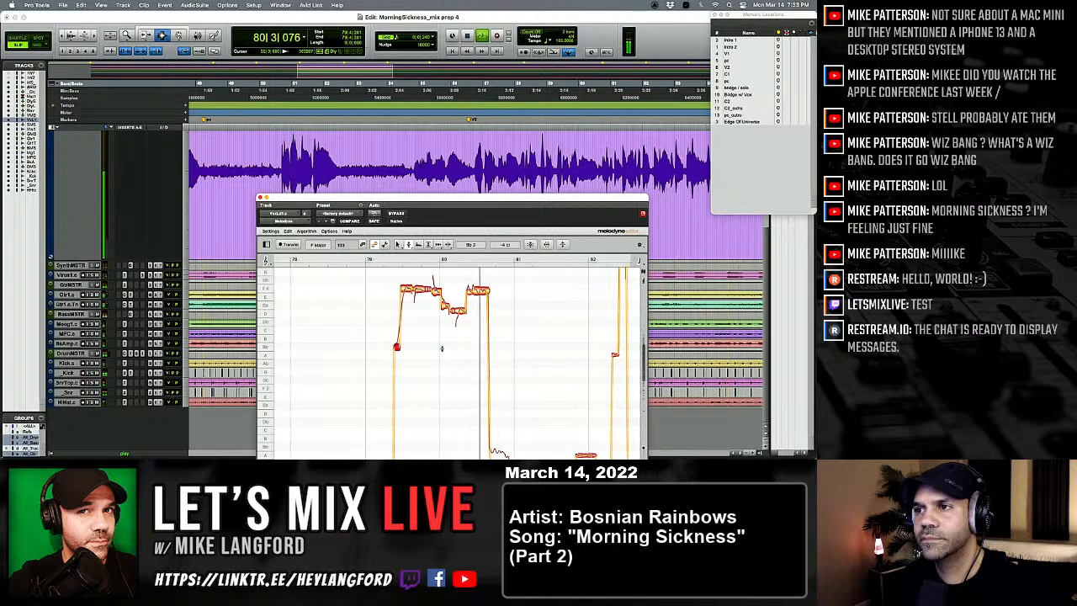
key("space")
Step: Split the long low note before bar 81 and set its first part to Bb 2 with the pitch tool
right_click(415, 428)
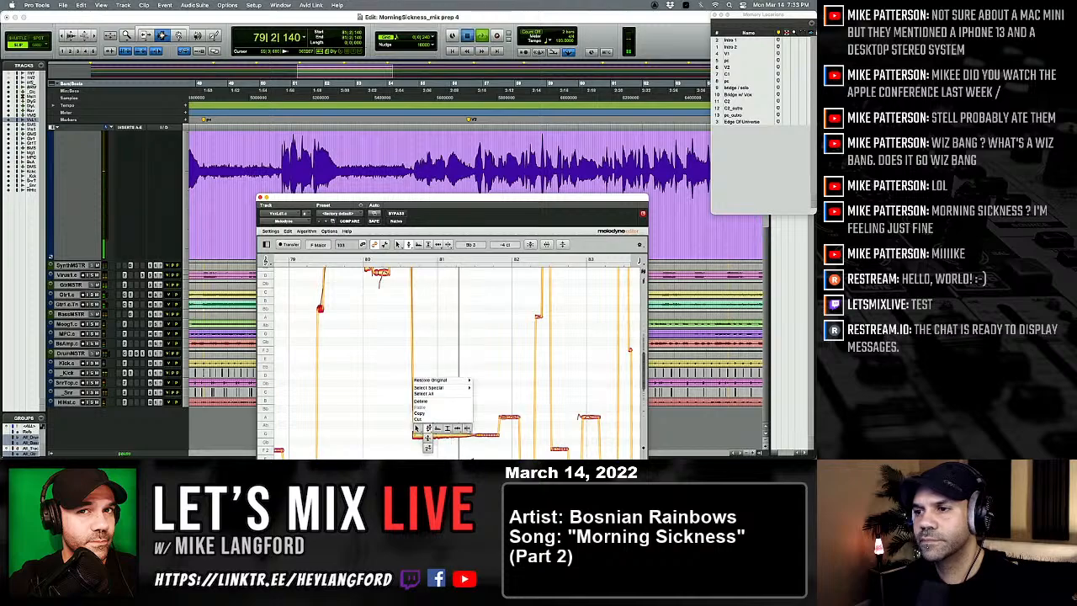
left_click(467, 429)
double_click(435, 435)
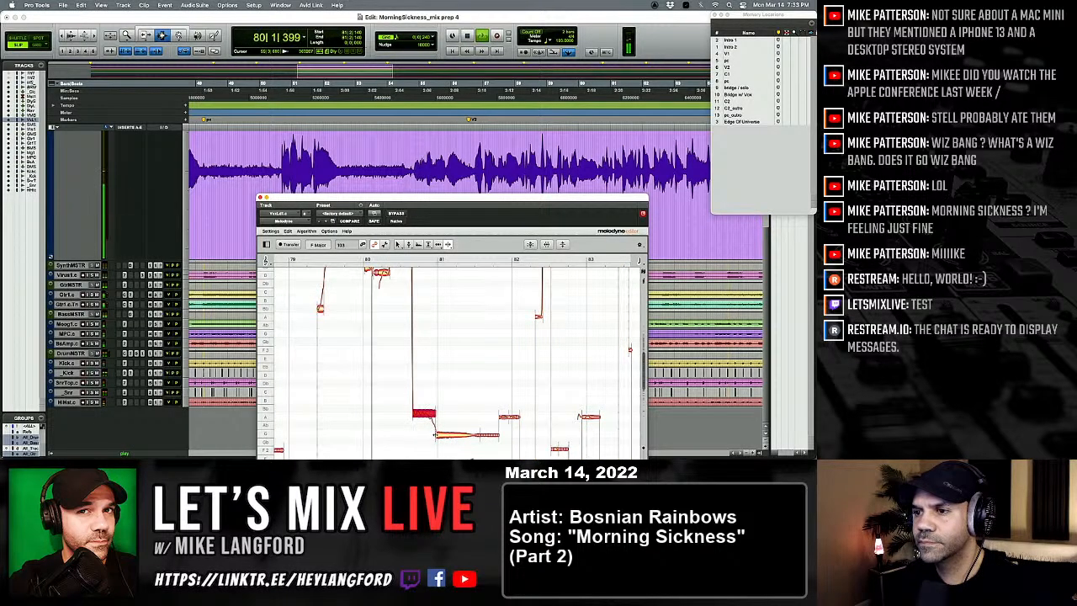
right_click(394, 424)
left_click(399, 417)
left_click(417, 438)
left_click(423, 411)
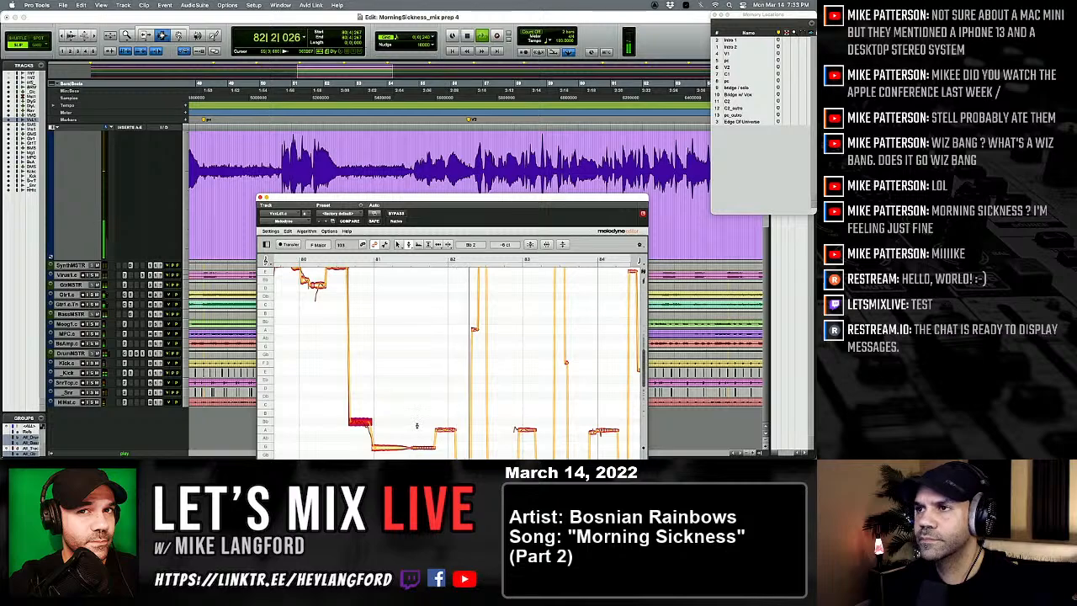
Step: Move to the vocal entry just after the Bridge w/ Vox marker and start playback there
scroll(416, 426, "up", 1)
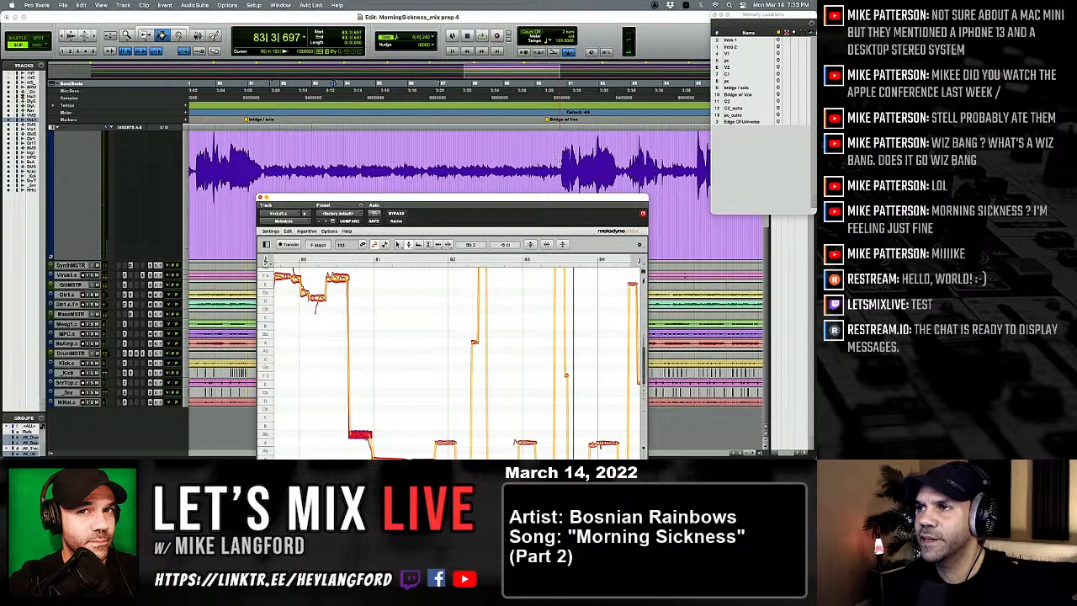
left_click(561, 160)
key("space")
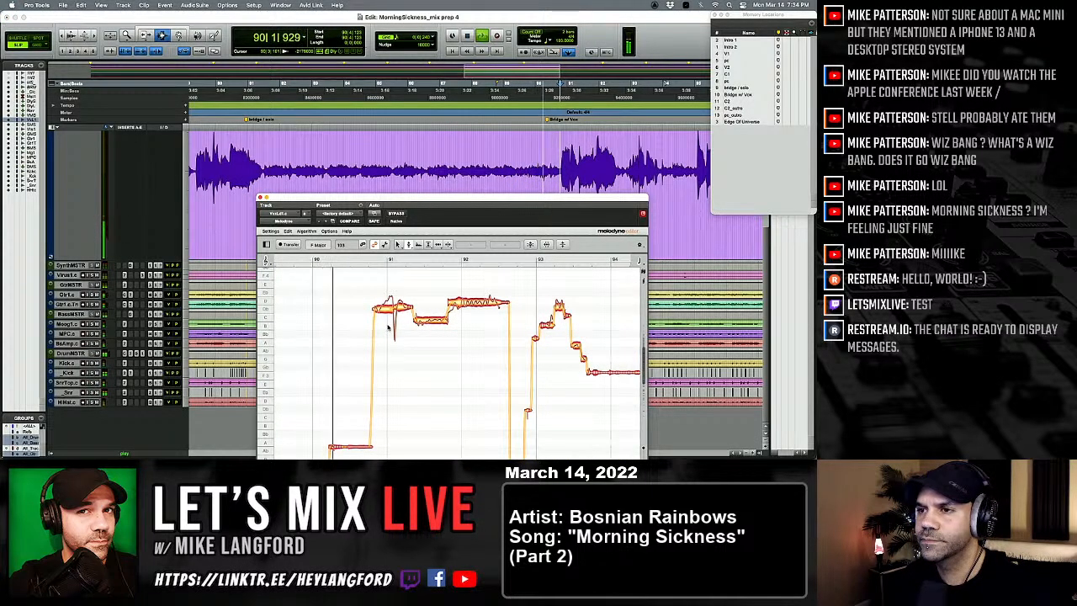
Step: Correct the high note at bar 91 to Db 4, split it with the note separation tool, and return to the pitch tool
left_click(383, 307)
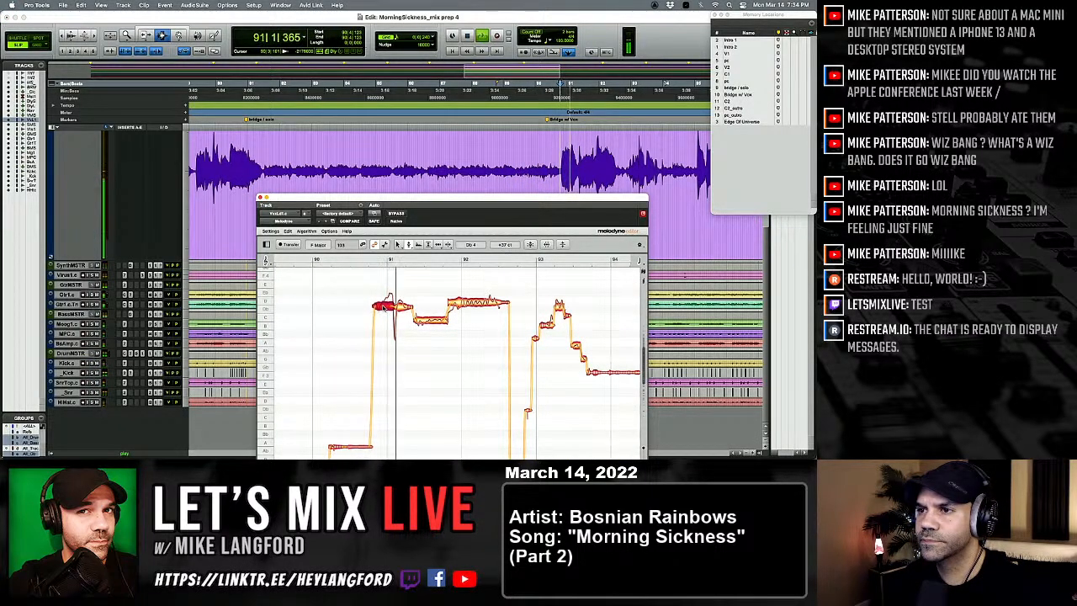
double_click(383, 307)
right_click(383, 307)
left_click(414, 309)
key("space")
key("space")
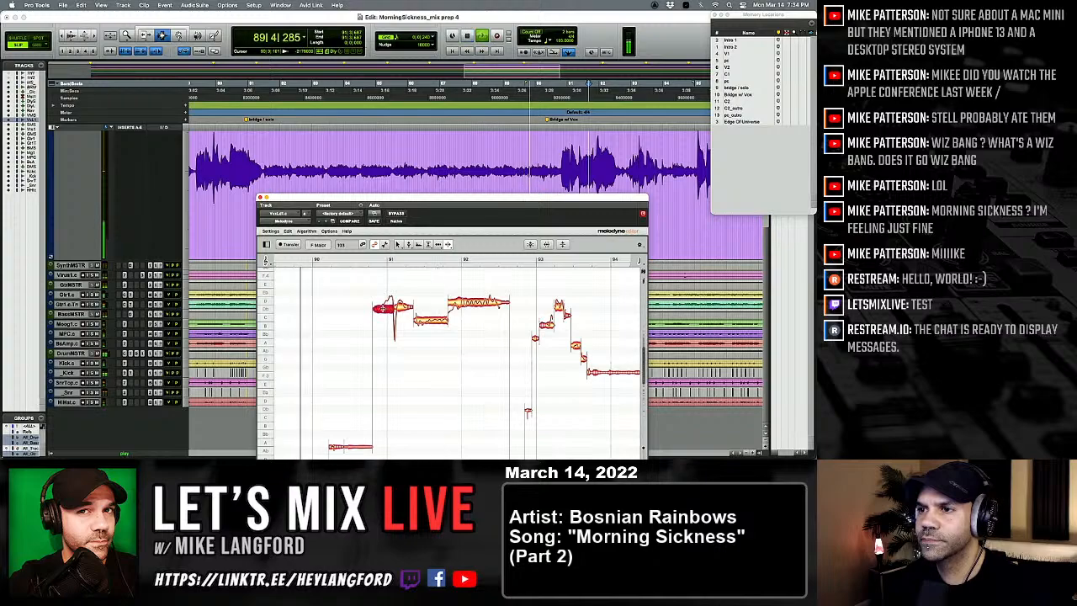
double_click(383, 308)
right_click(388, 315)
left_click(347, 319)
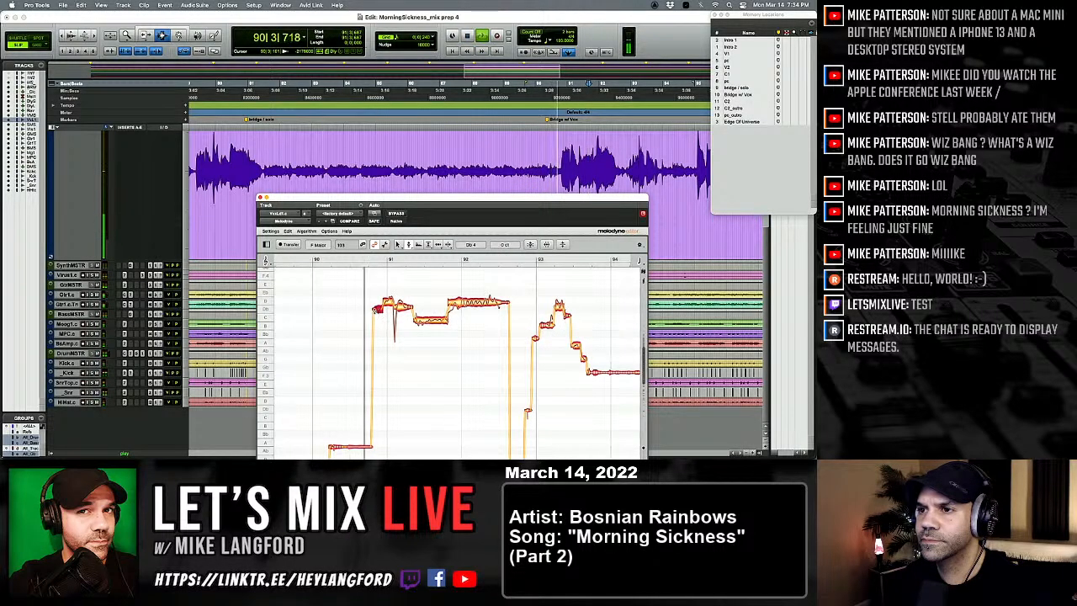
Step: Lower the split note's second part to Db 4, and split the lower note after it, setting the first part to B 3
key("space")
key("space")
left_click_drag(388, 302, 388, 310)
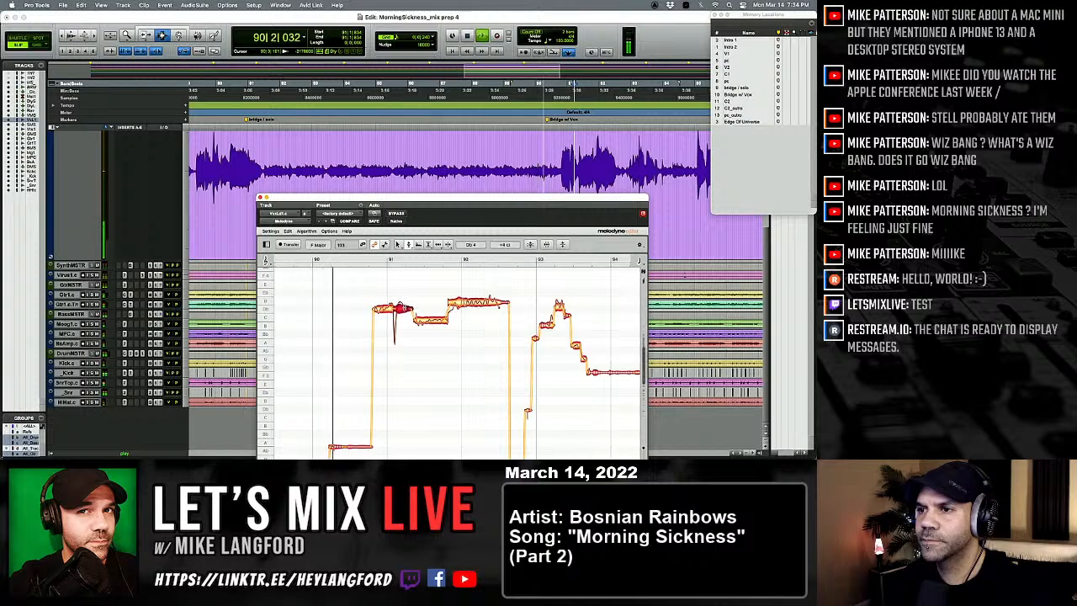
right_click(400, 309)
left_click(446, 314)
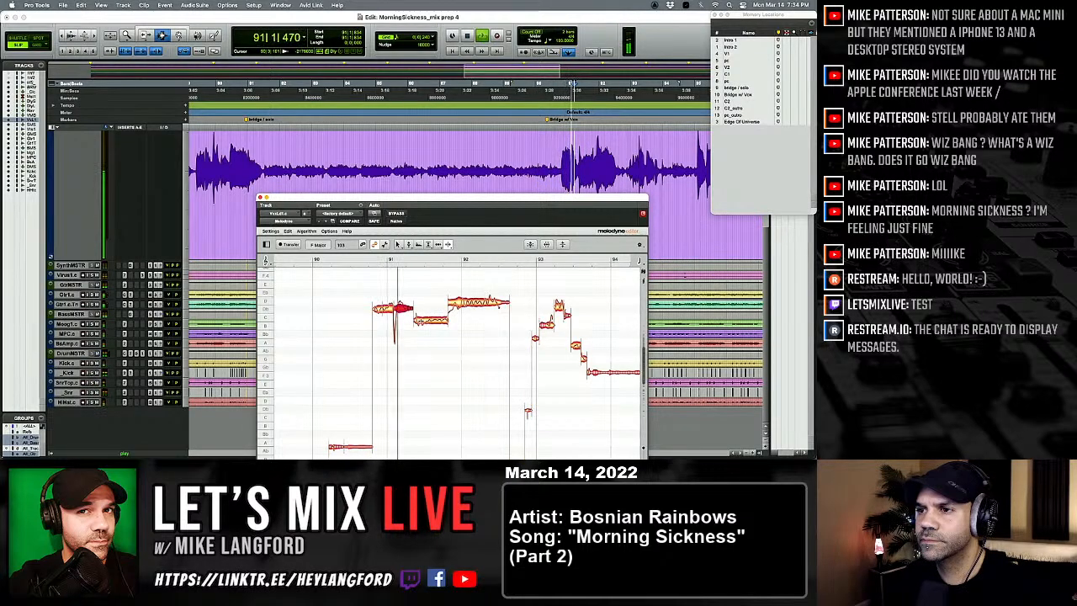
right_click(380, 284)
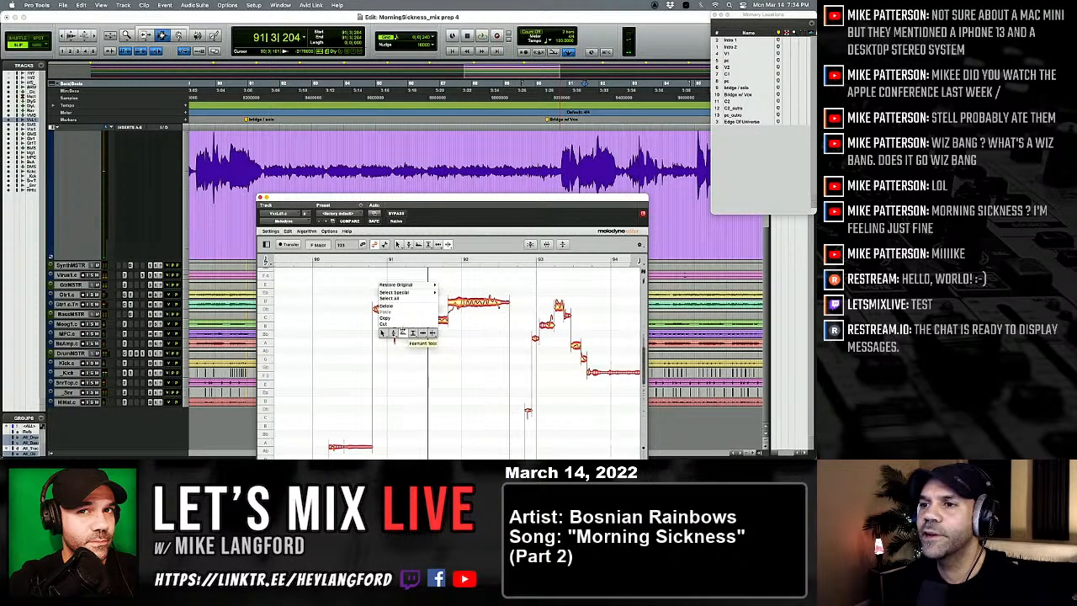
left_click(394, 333)
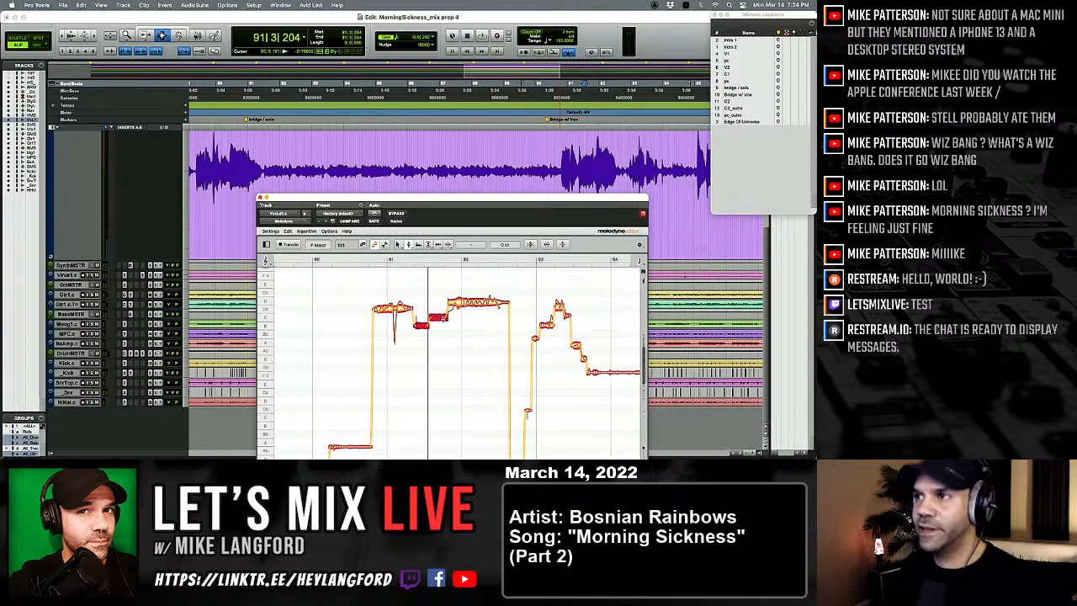
Step: Replay the bar 91 phrase, level the split lower note at C 4, and set the opening note to Db 4 +40 ct
key("space")
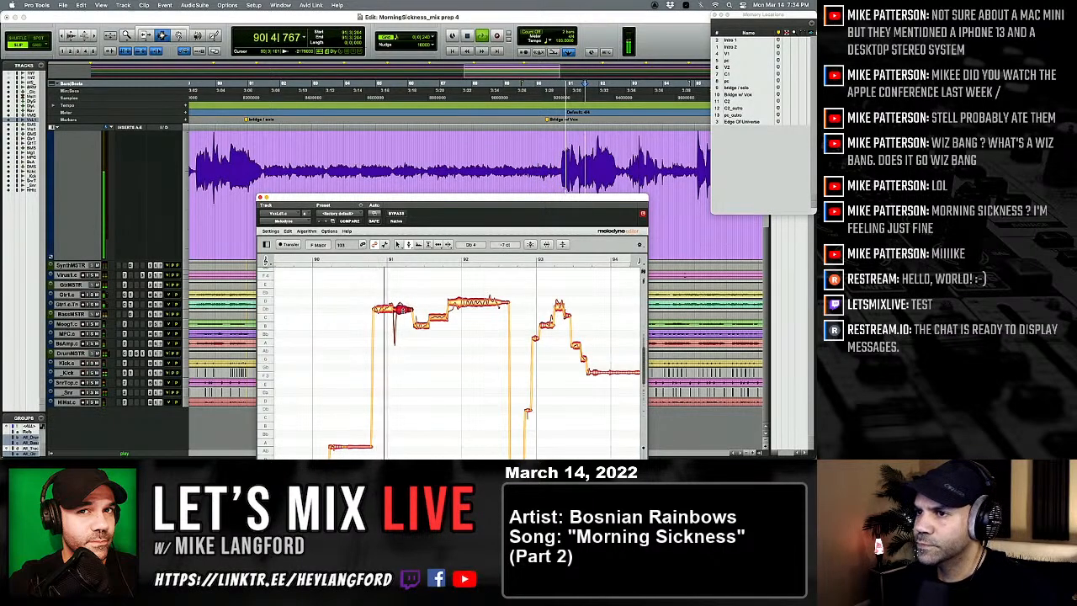
key("space")
key("space")
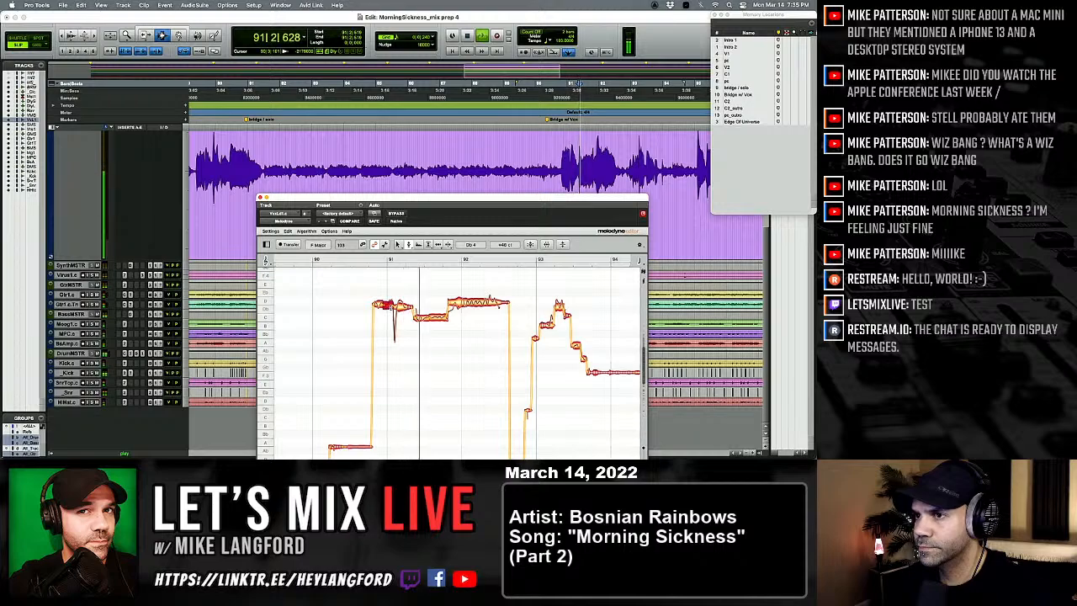
key("space")
Step: Set the opening note's pitch modulation to about 63%, and raise its pitch to D 4 -33 ct with the pitch tool
right_click(377, 315)
left_click(390, 326)
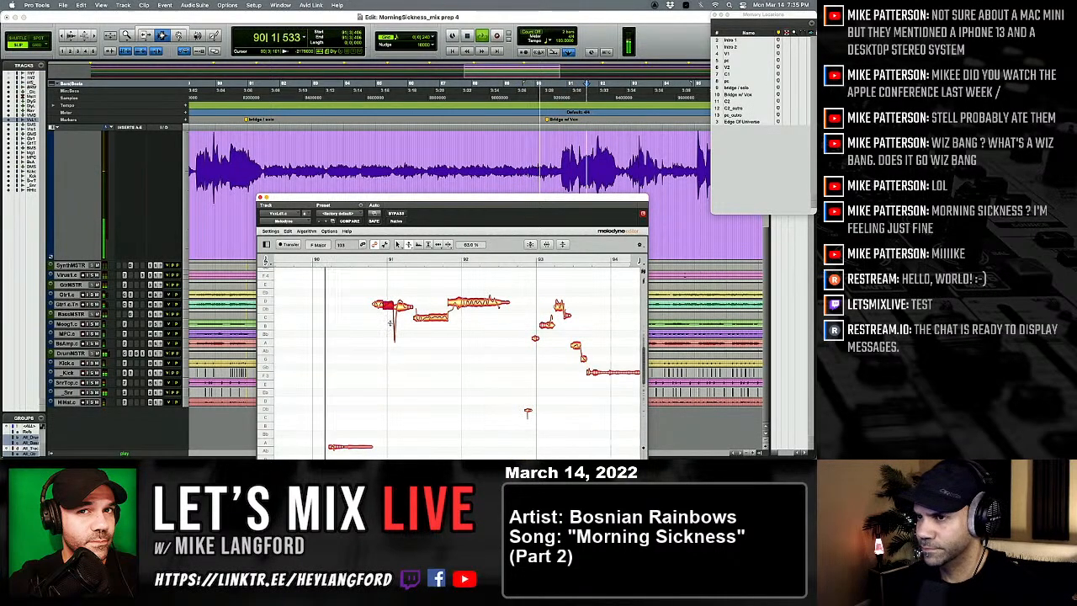
right_click(378, 315)
left_click(389, 326)
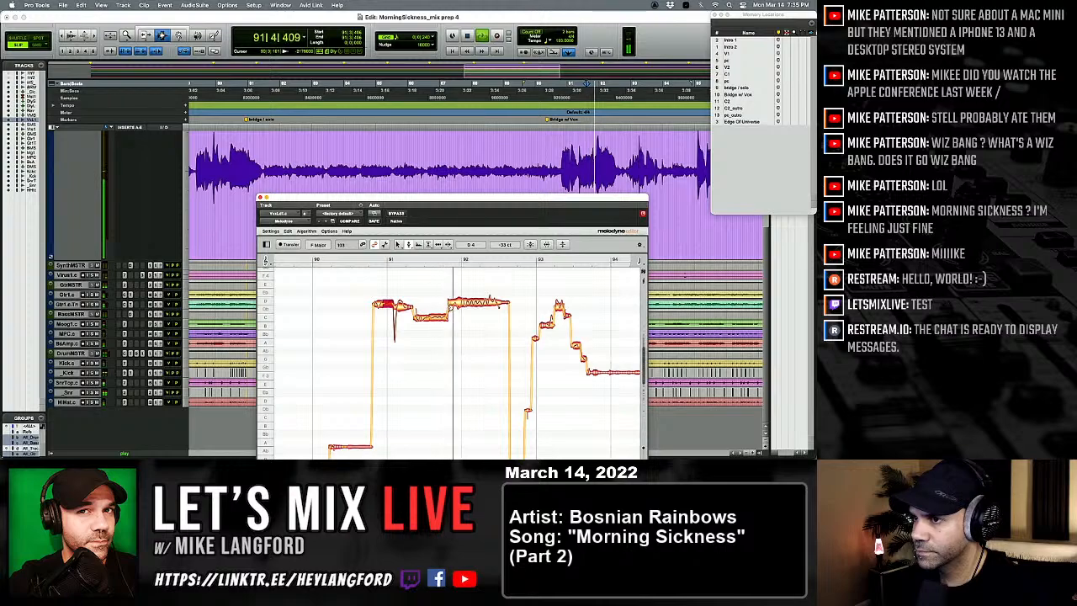
Step: Split the start of the sustained D 4 note just before bar 92, and set that part to D 4 -43 ct
right_click(447, 308)
left_click(485, 311)
right_click(378, 320)
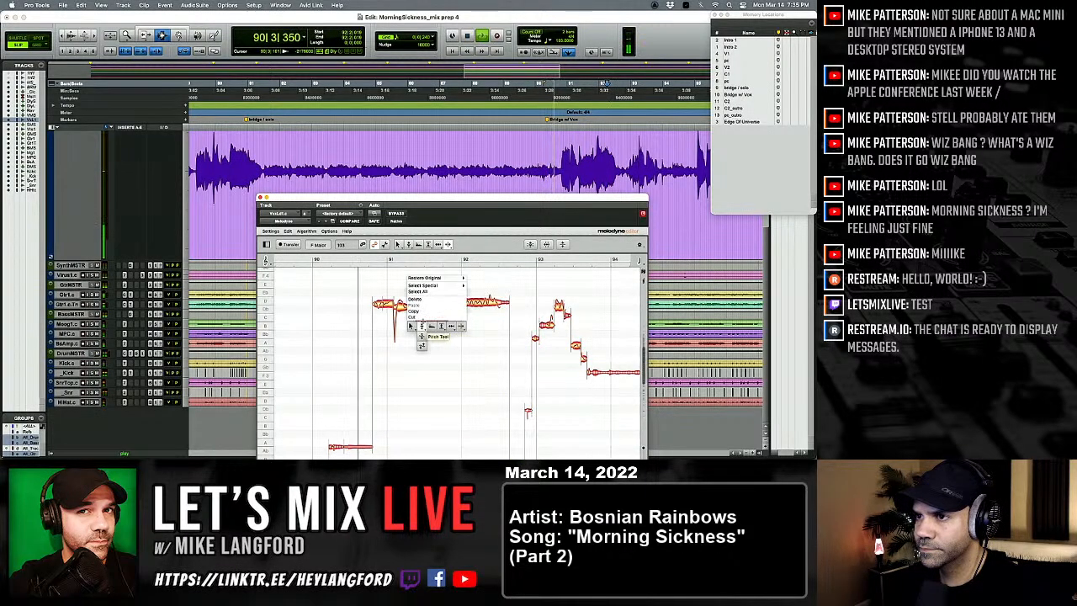
left_click(425, 324)
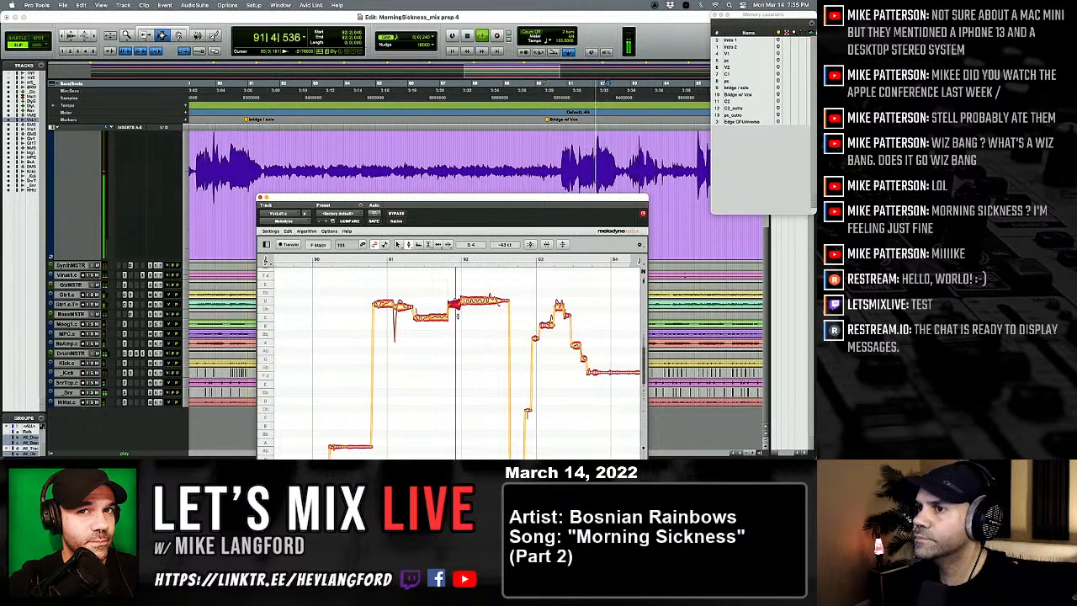
Step: Split off the end of the sustained D 4 note in bar 92, and return to the pitch tool
right_click(457, 315)
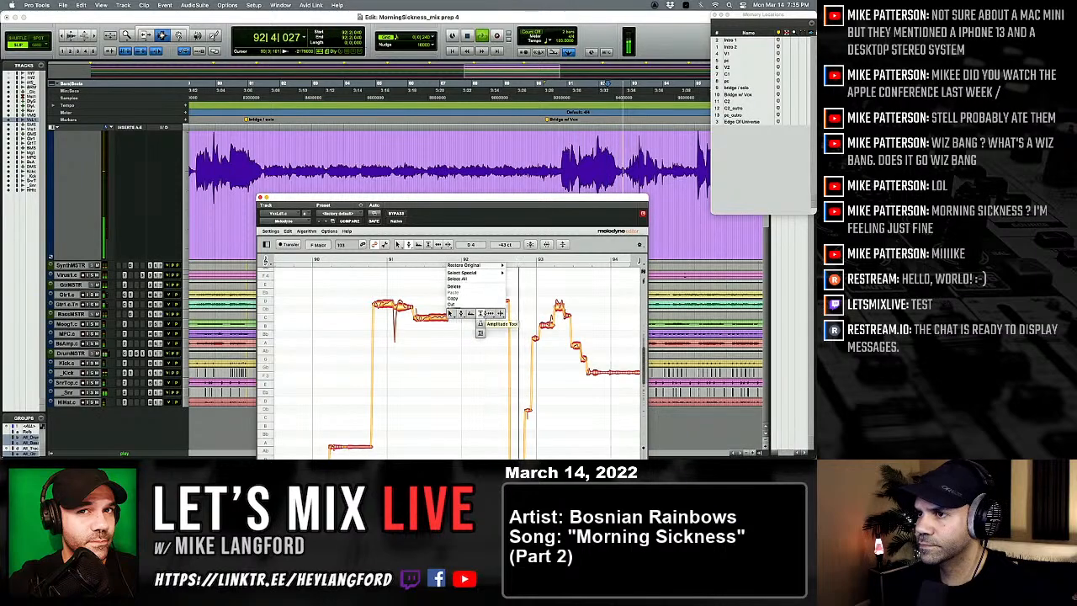
left_click(500, 313)
key("space")
key("space")
double_click(448, 304)
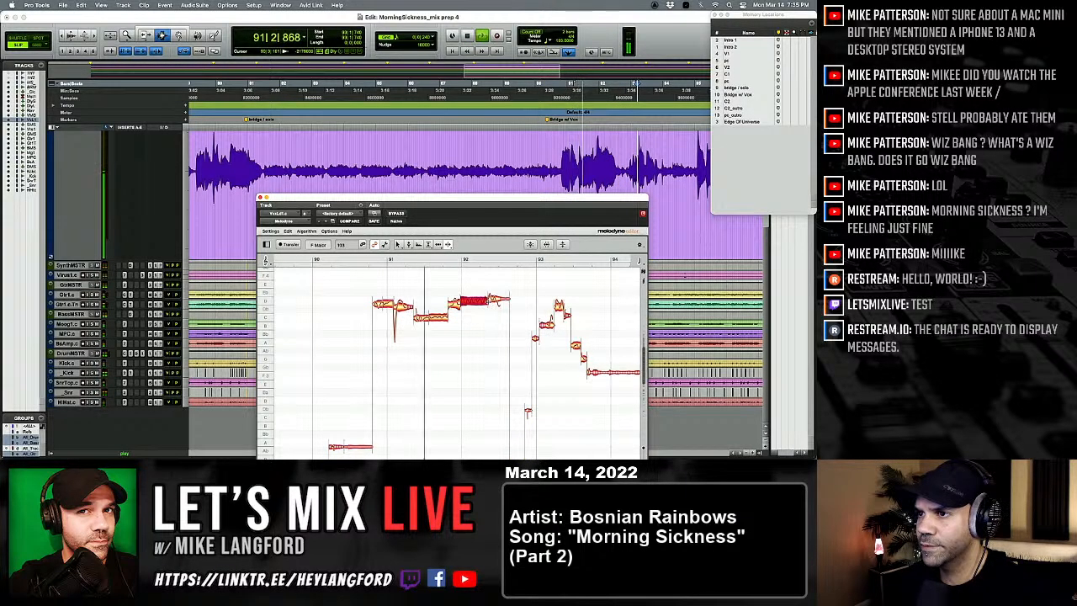
right_click(446, 305)
left_click(448, 302)
Step: Lower the short note just before bar 93 to A 3 -17 ct and replay the phrase
key("space")
key("space")
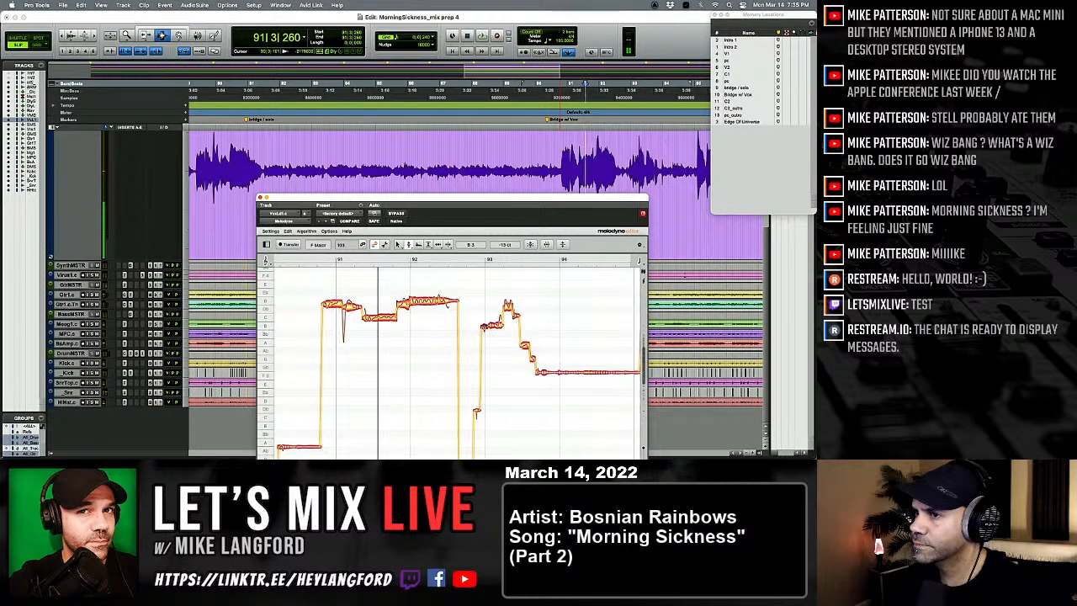
key("space")
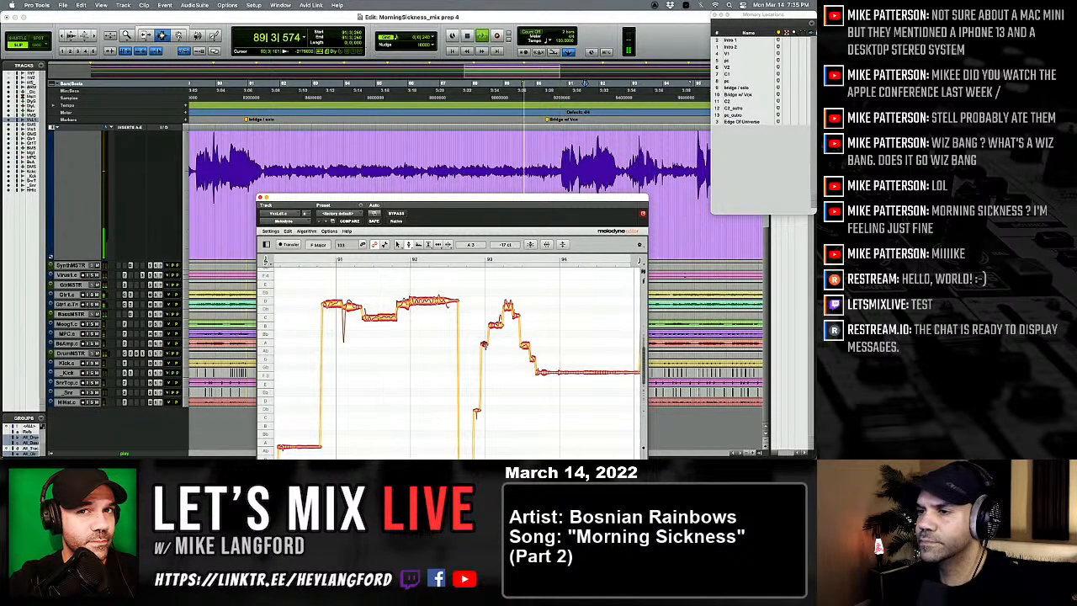
Step: Correct the first high note at bar 95 to Gb 4 and raise the note after it to G 4
scroll(486, 349, "right", 3)
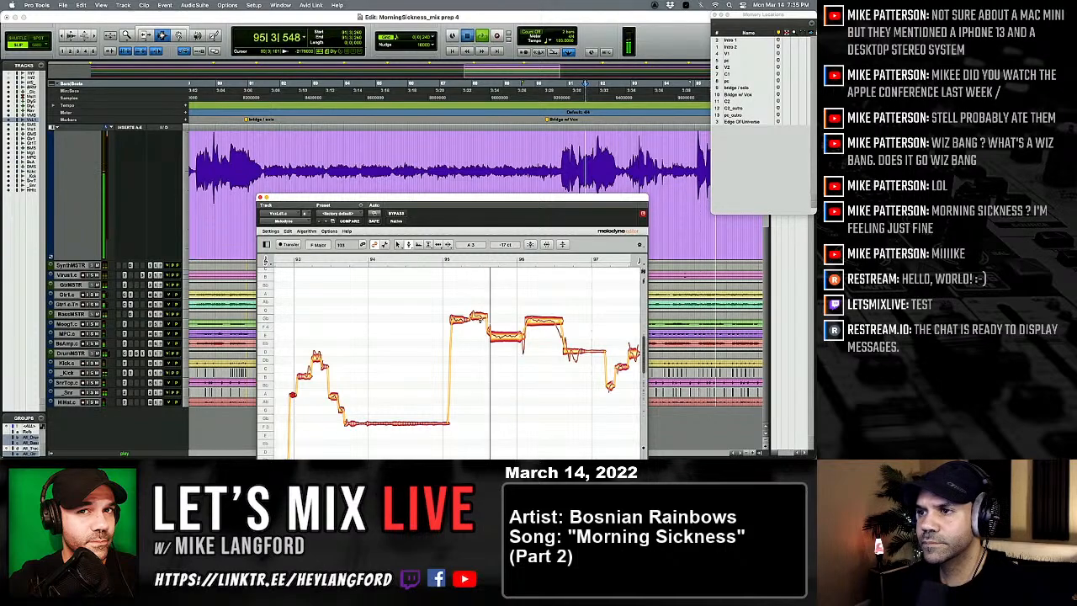
double_click(479, 316)
double_click(461, 320)
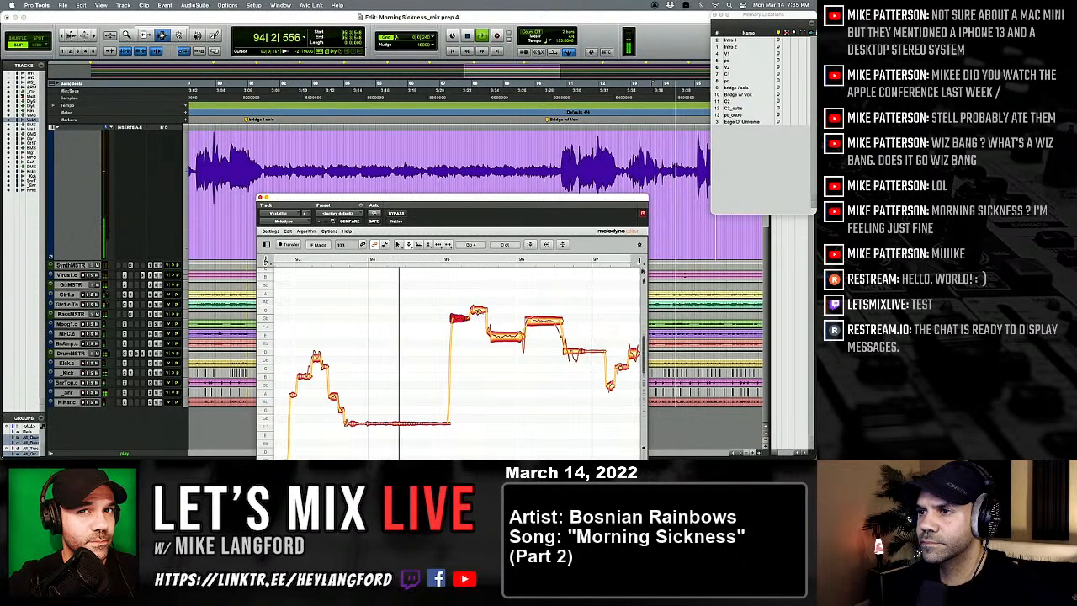
left_click(478, 312)
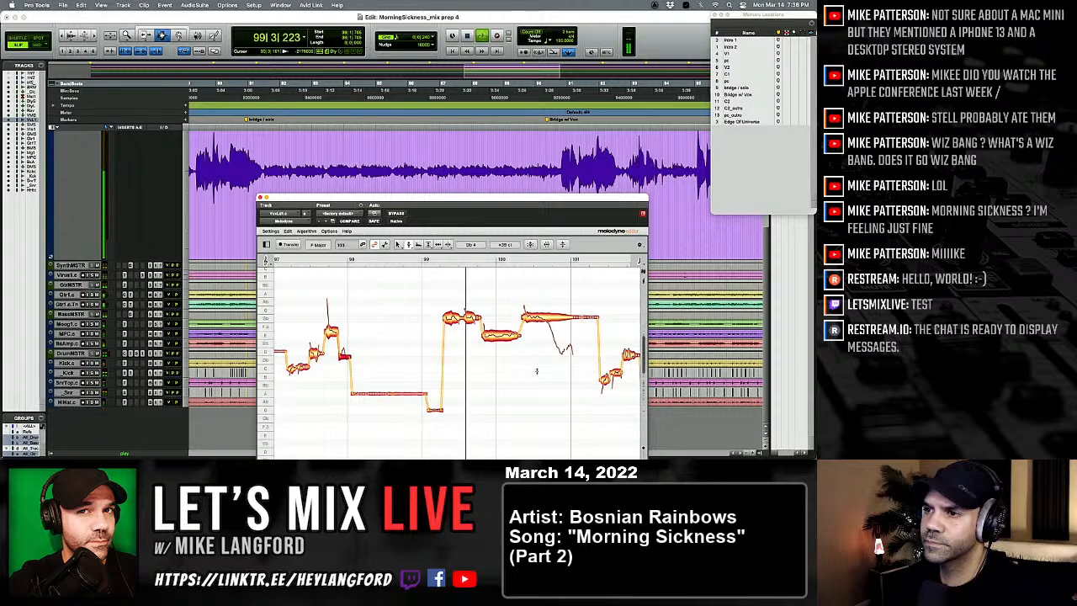
Step: Raise the second high note in bar 99 to G 4 -14 ct, and split the E 4 note that follows around bar 100
key("KP_1")
left_click(471, 315)
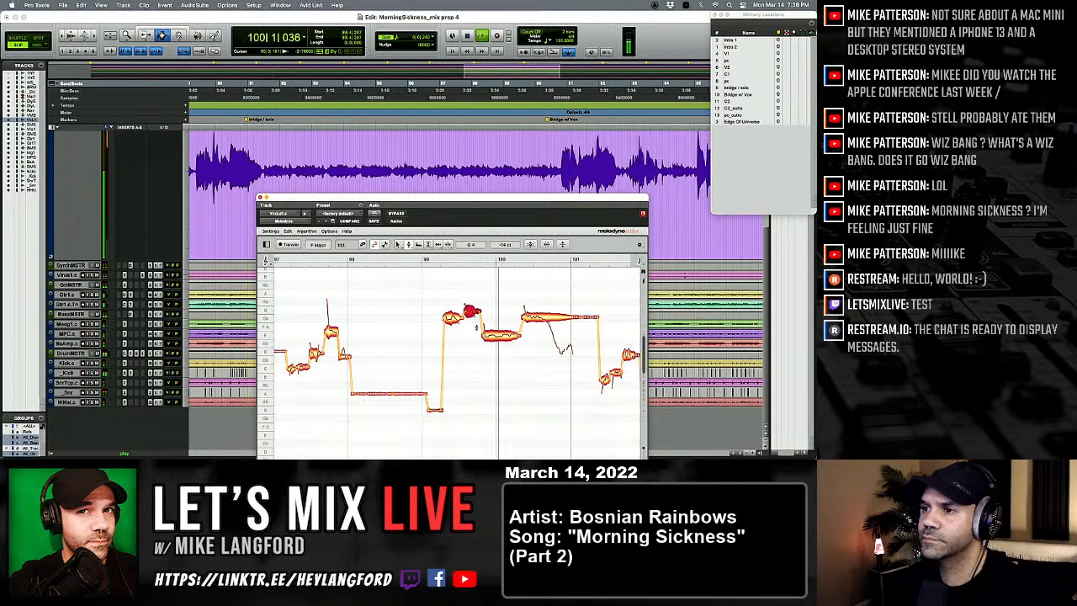
left_click(502, 336)
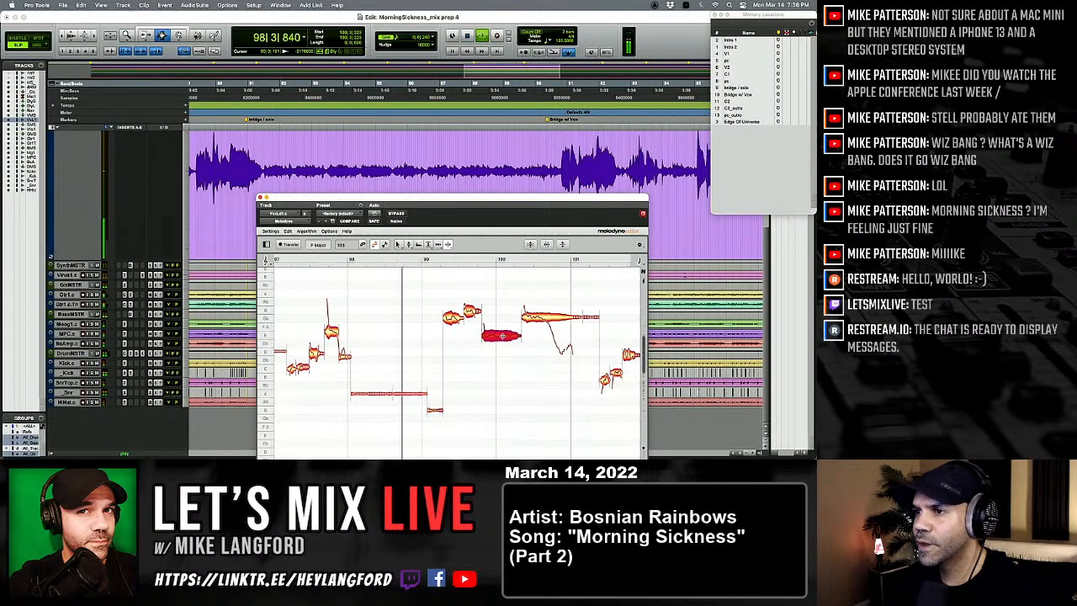
double_click(502, 335)
key("space")
right_click(516, 352)
left_click(478, 352)
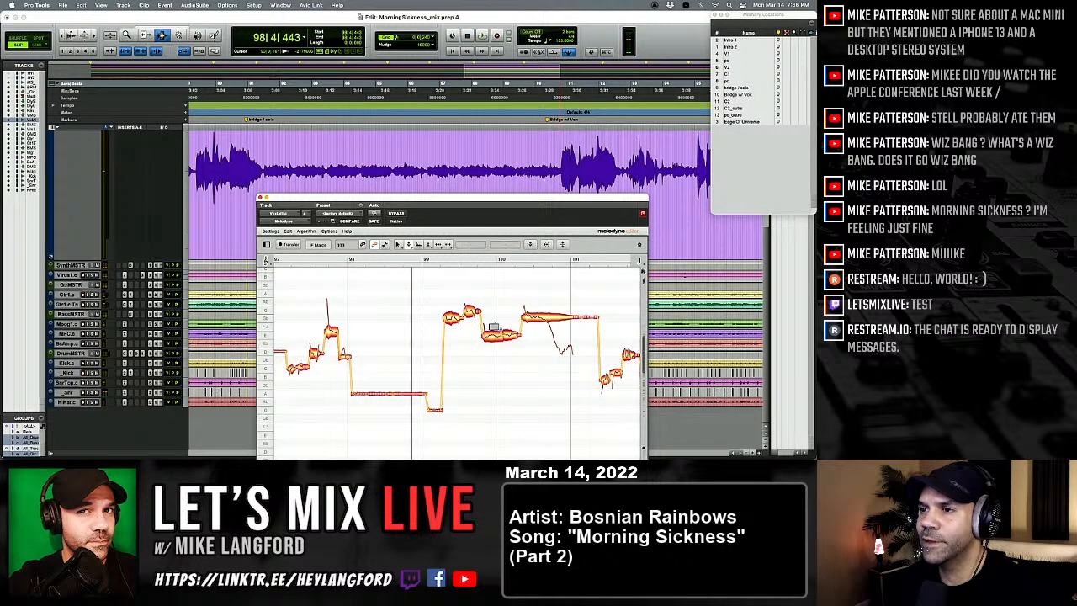
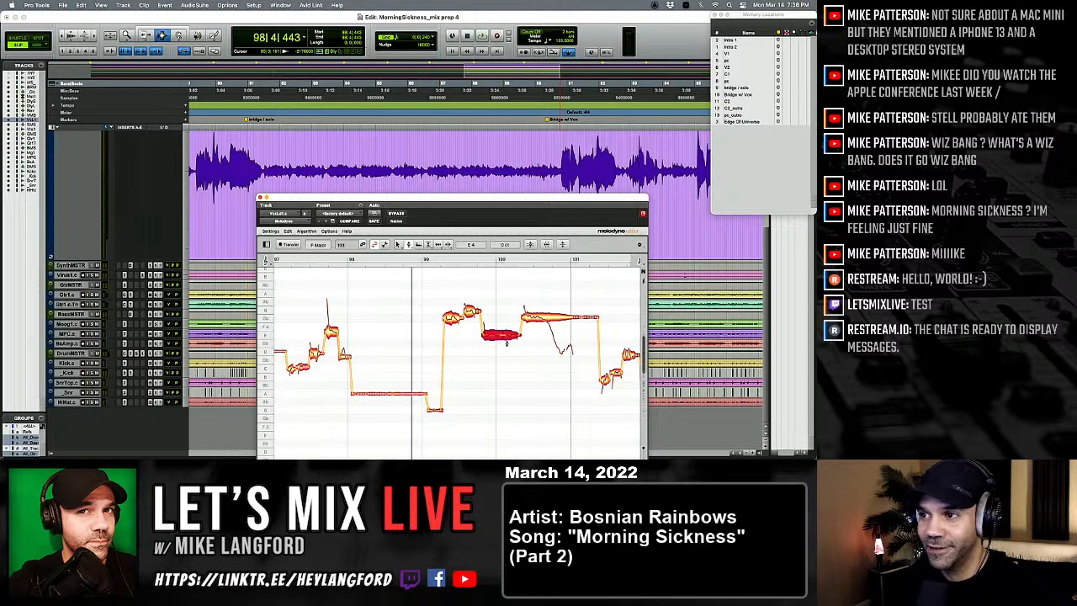
Step: Split the sustained Gb 4 note across bars 100 and 101 into three parts, and replay the phrase with the pitch tool active
key("space")
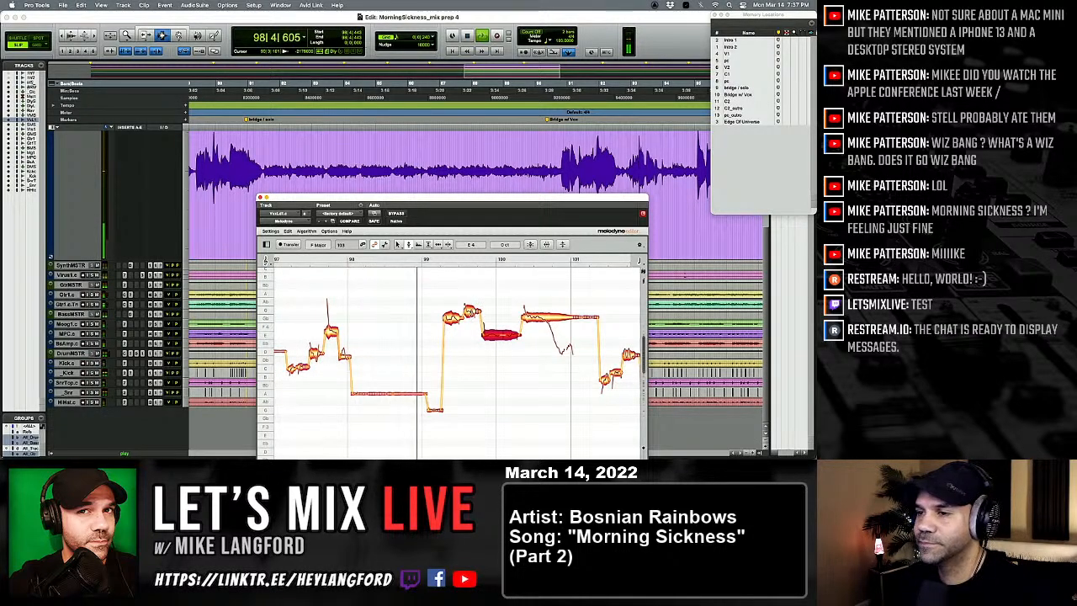
left_click(452, 317)
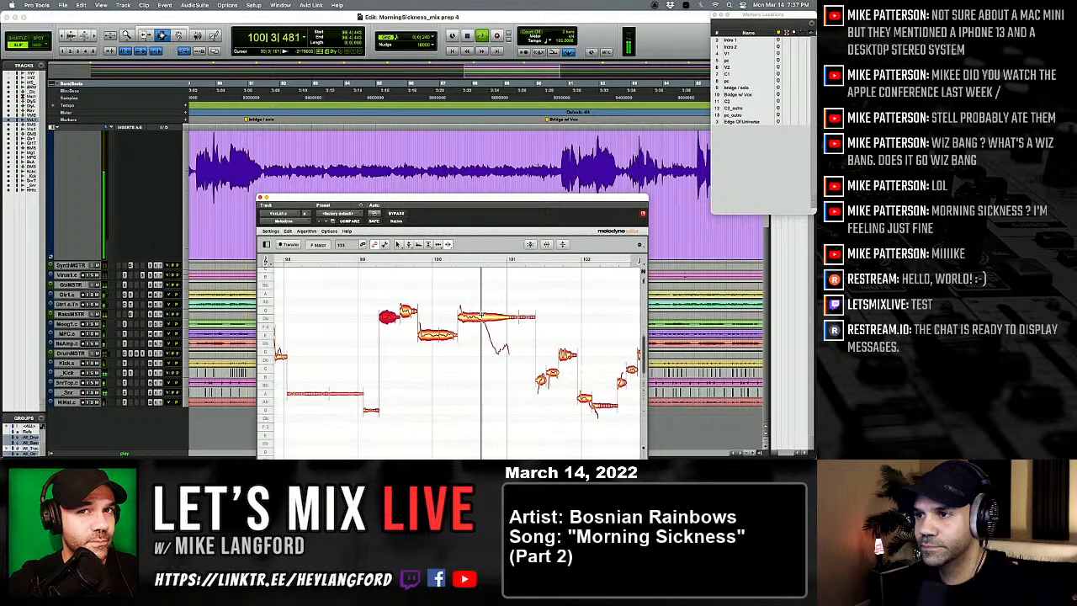
double_click(519, 317)
double_click(484, 318)
right_click(496, 352)
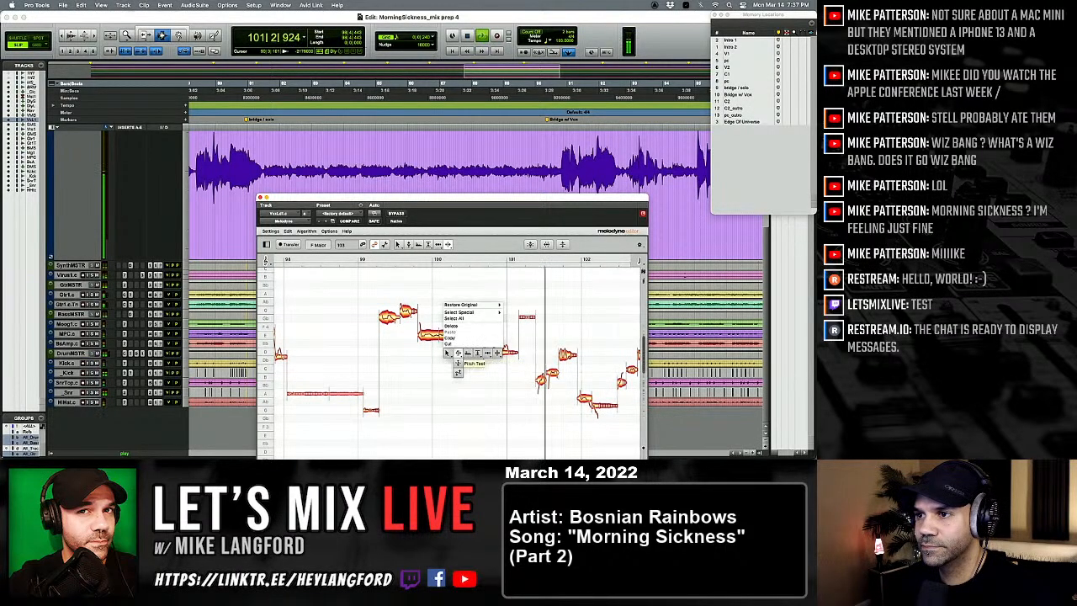
left_click(457, 353)
left_click(471, 318)
key("space")
key("space")
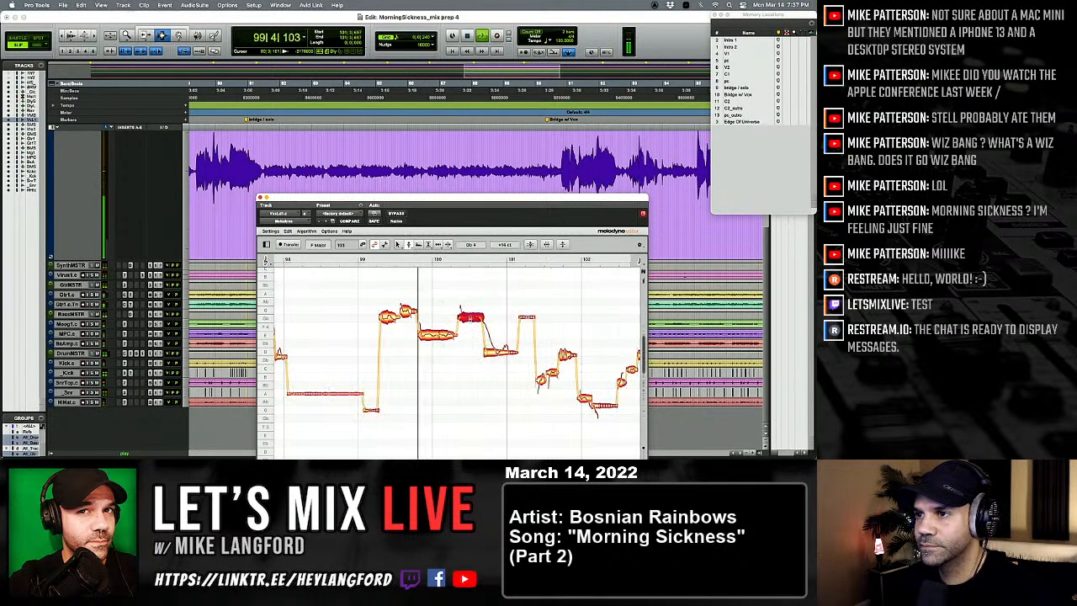
Step: Correct the three notes in bar 101 to B 3, C 4 and D 4, and raise the note starting bar 102 to A 3
left_click(545, 376)
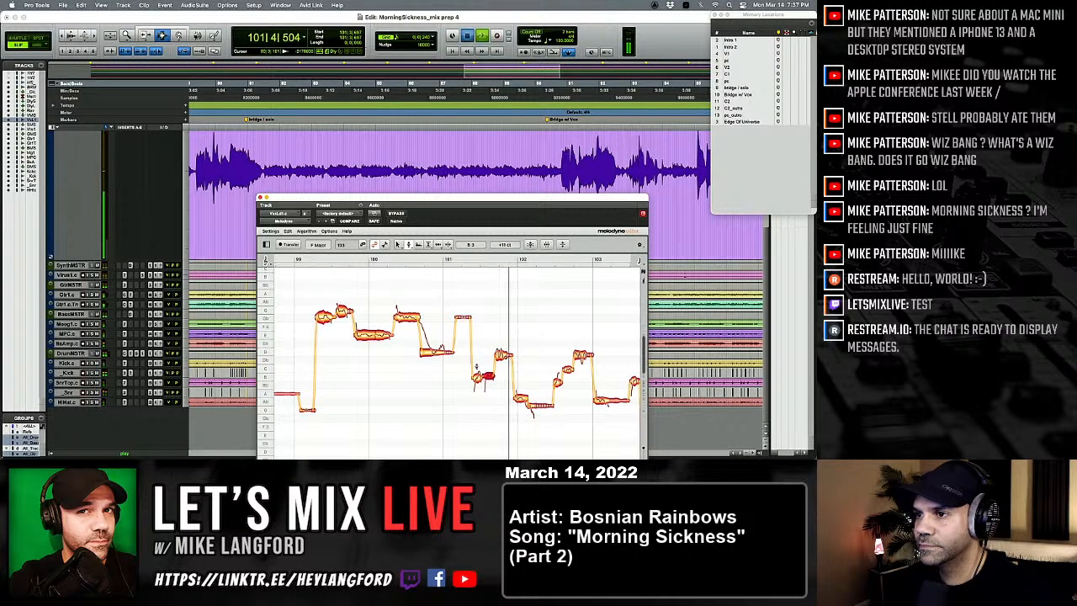
left_click_drag(476, 367, 476, 358)
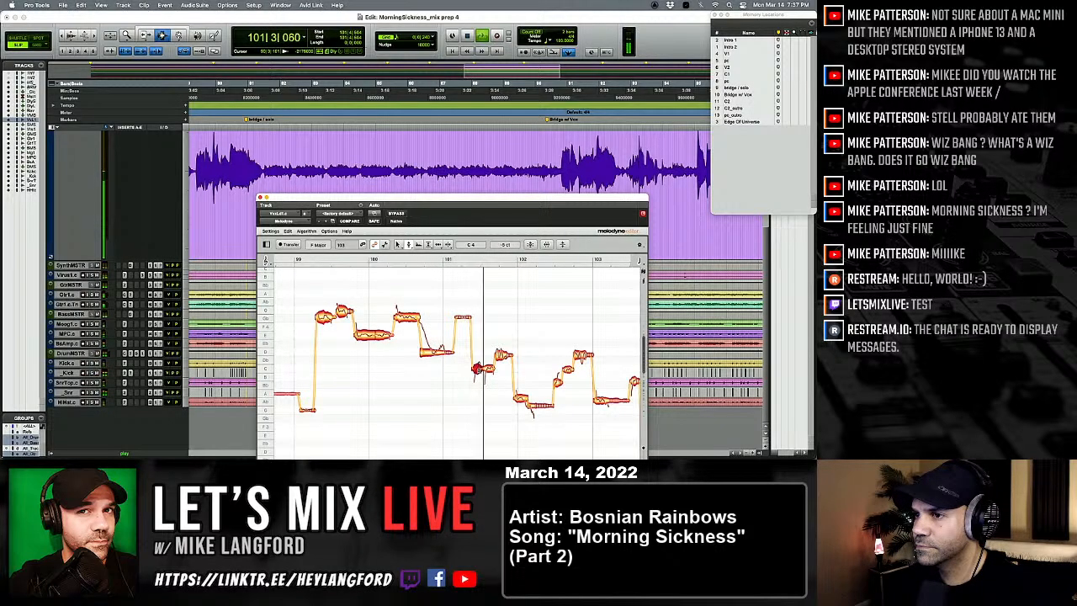
left_click_drag(477, 368, 477, 375)
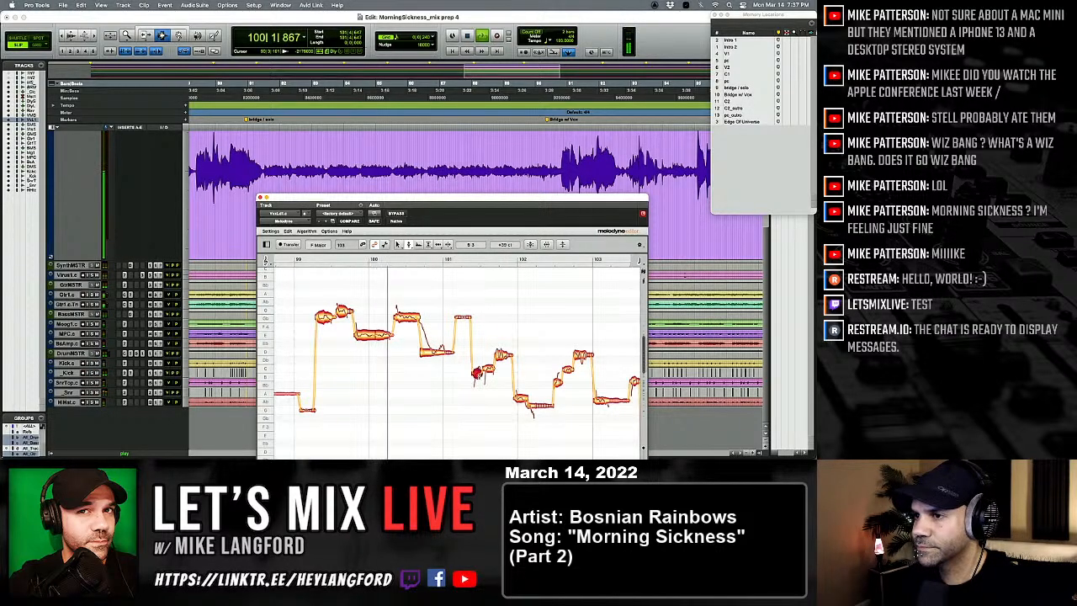
left_click(502, 354)
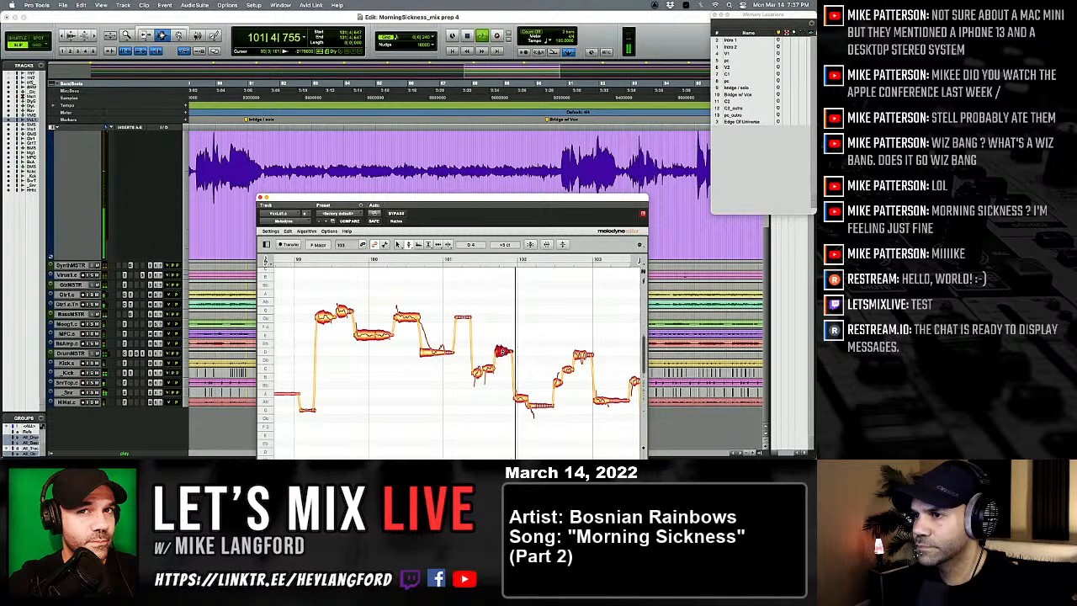
left_click(519, 393)
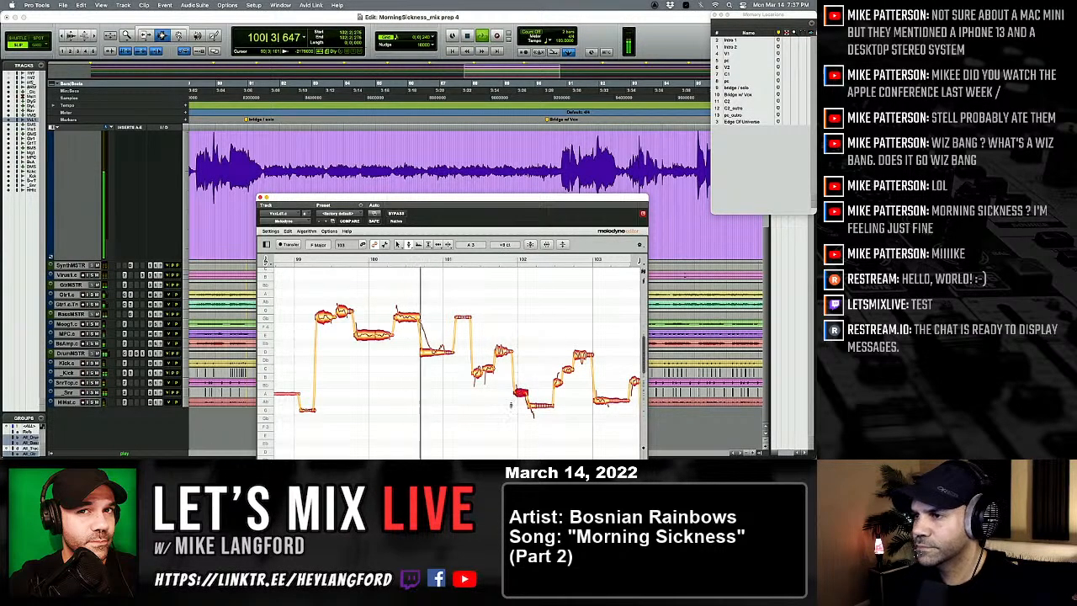
Step: Raise the three ascending notes in bar 102 to B 3, C 4 -14 ct and D 4, and replay the phrase
scroll(511, 406, "right", 2)
left_click_drag(494, 383, 495, 378)
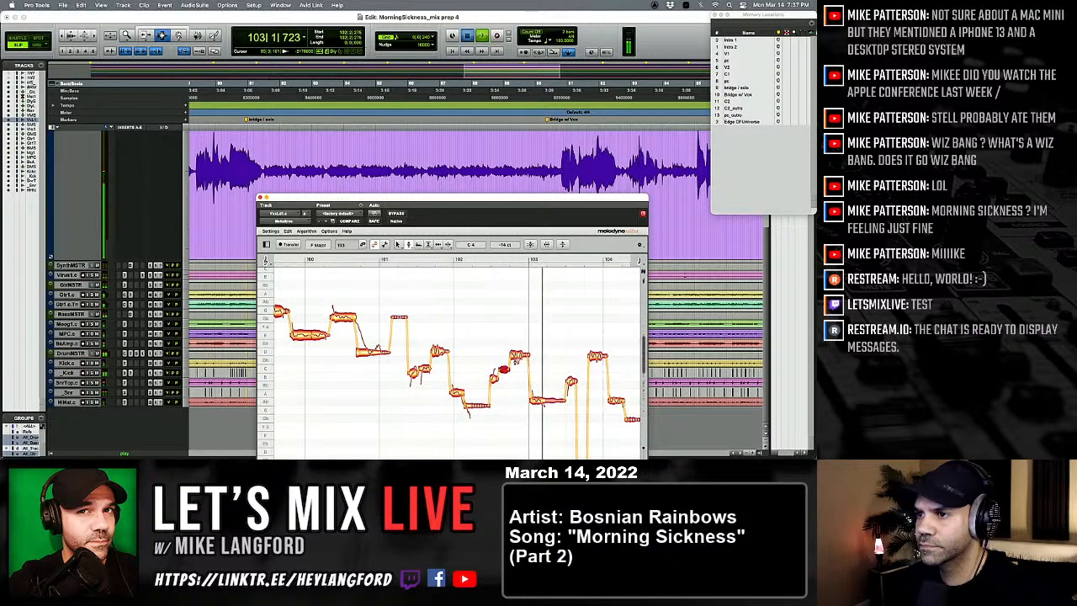
left_click(517, 352)
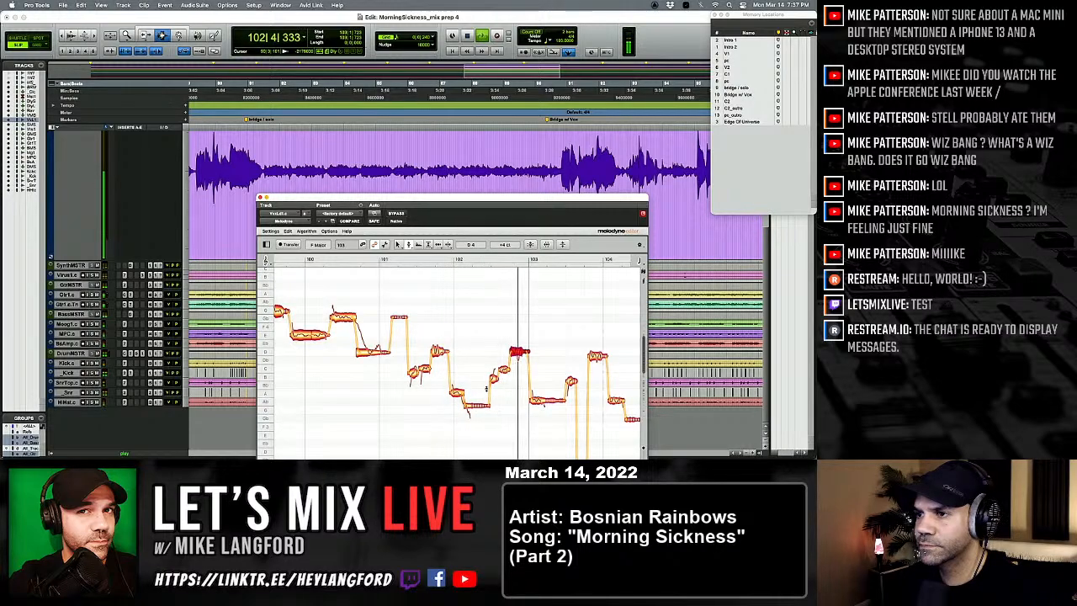
key("space")
key("space")
Step: Raise the long note starting bar 103 to A 3 -2 ct and the short note after it to B 3
left_click_drag(547, 401, 547, 392)
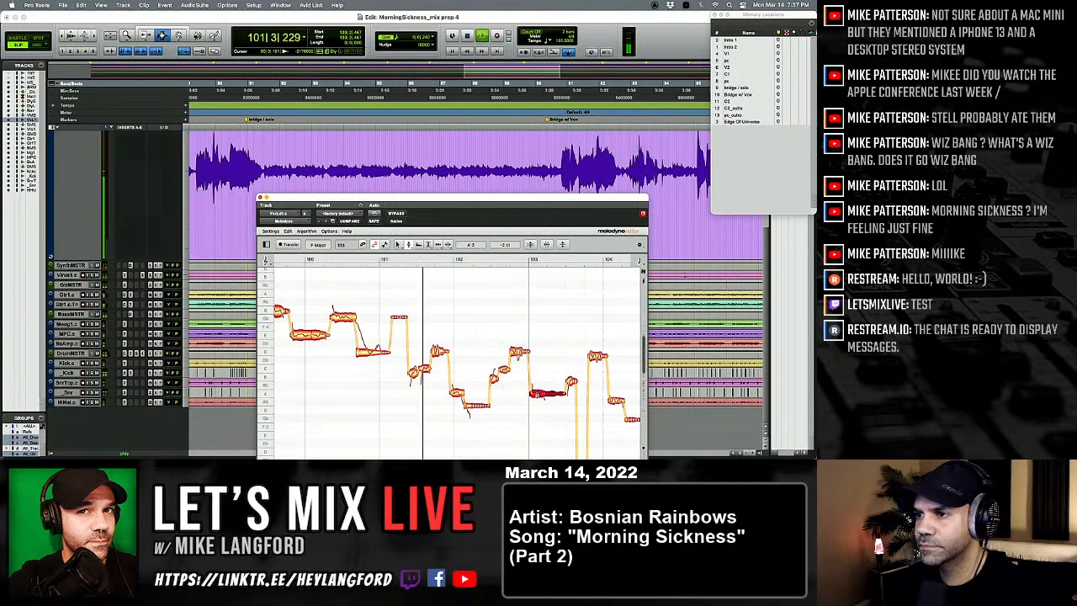
scroll(561, 380, "right", 1)
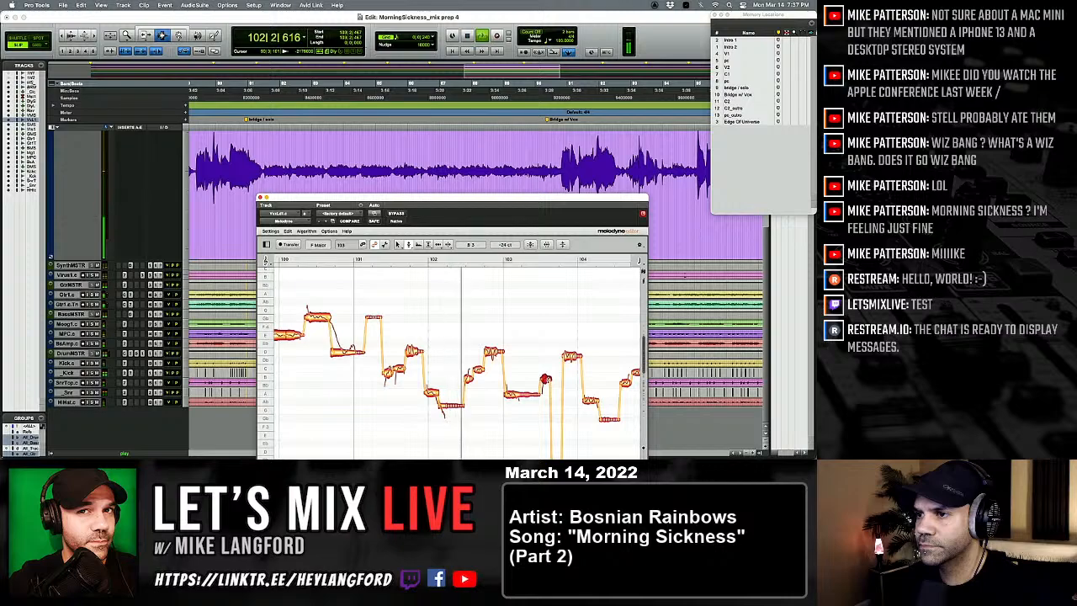
left_click(546, 379)
scroll(539, 389, "right", 3)
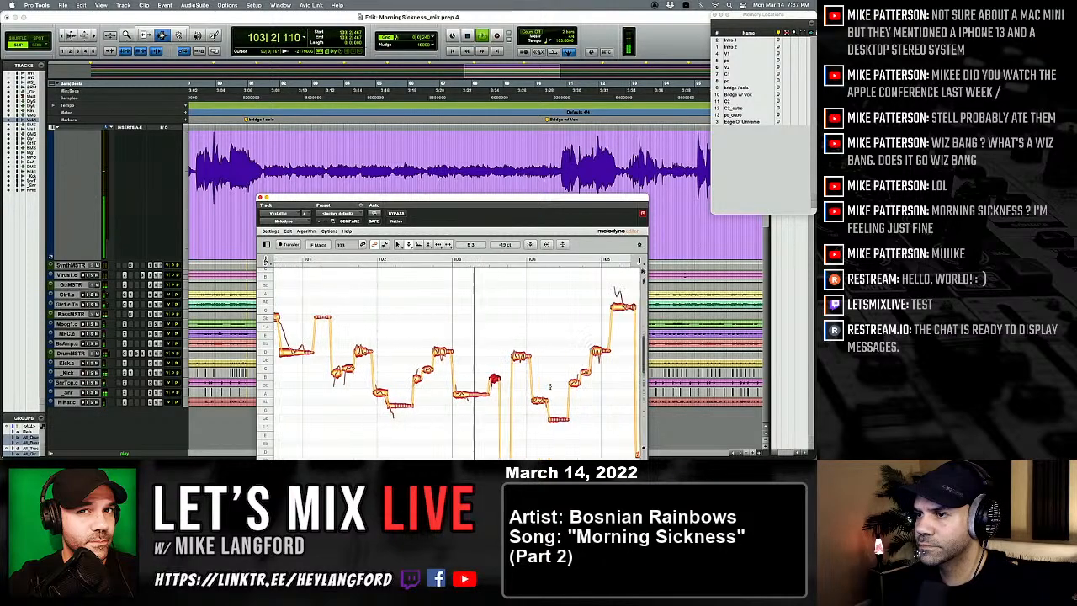
Step: Snap the note just before bar 104 to D 4, and raise the following notes in bar 104 to A 3 and C 4 -5 ct
scroll(523, 395, "down", 3)
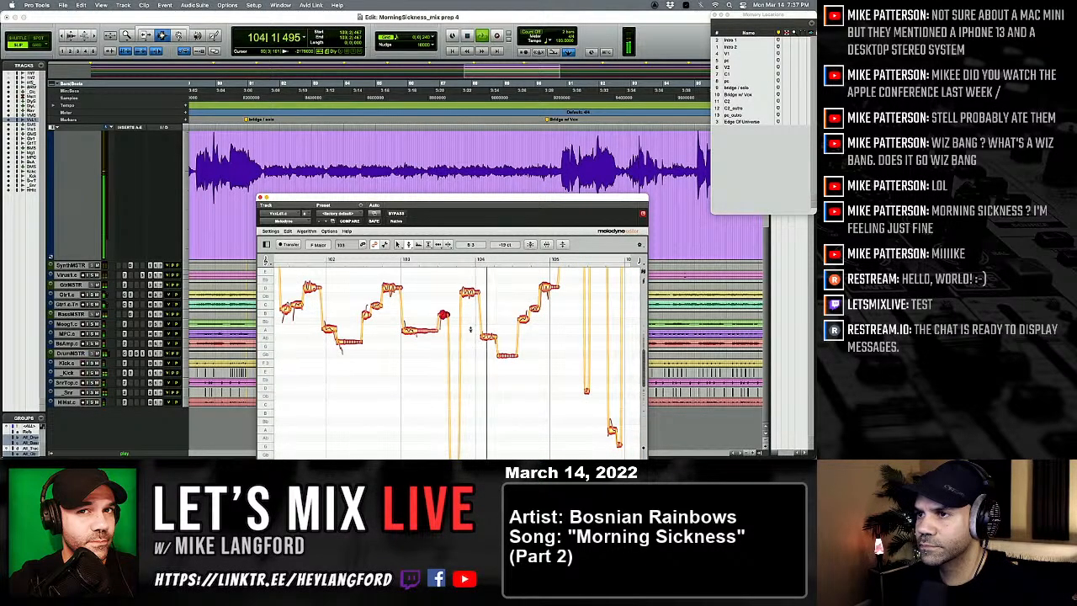
key("space")
key("space")
left_click_drag(469, 293, 470, 291)
double_click(469, 290)
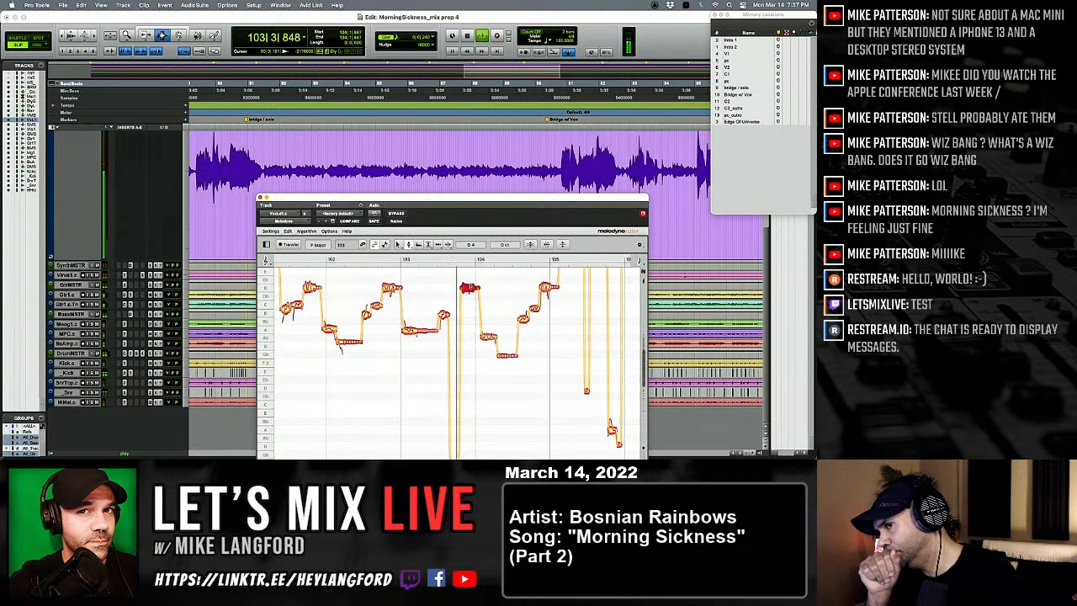
key("space")
key("space")
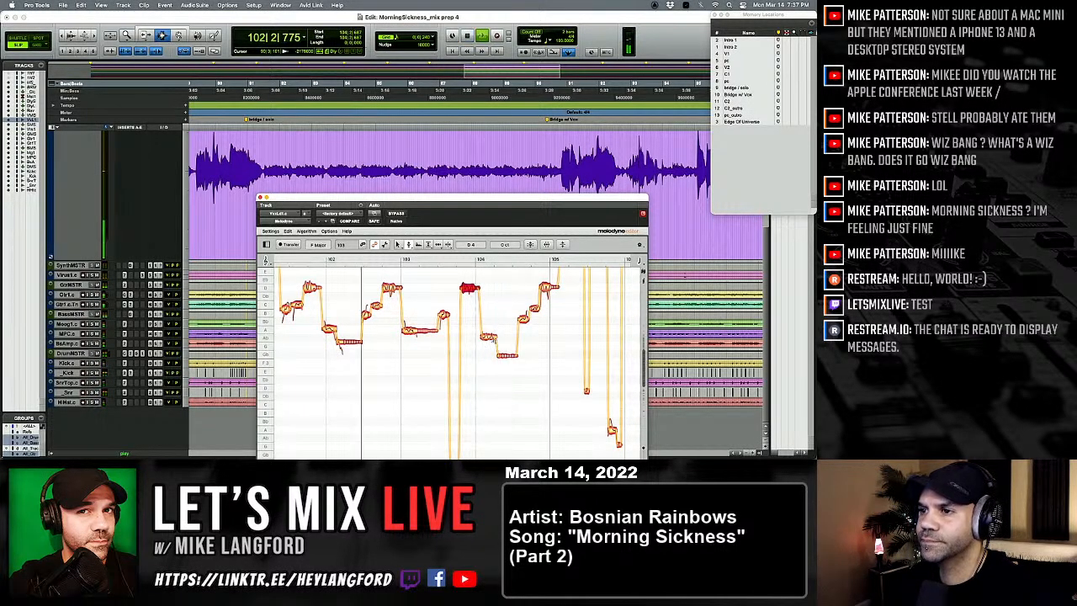
left_click_drag(492, 336, 492, 329)
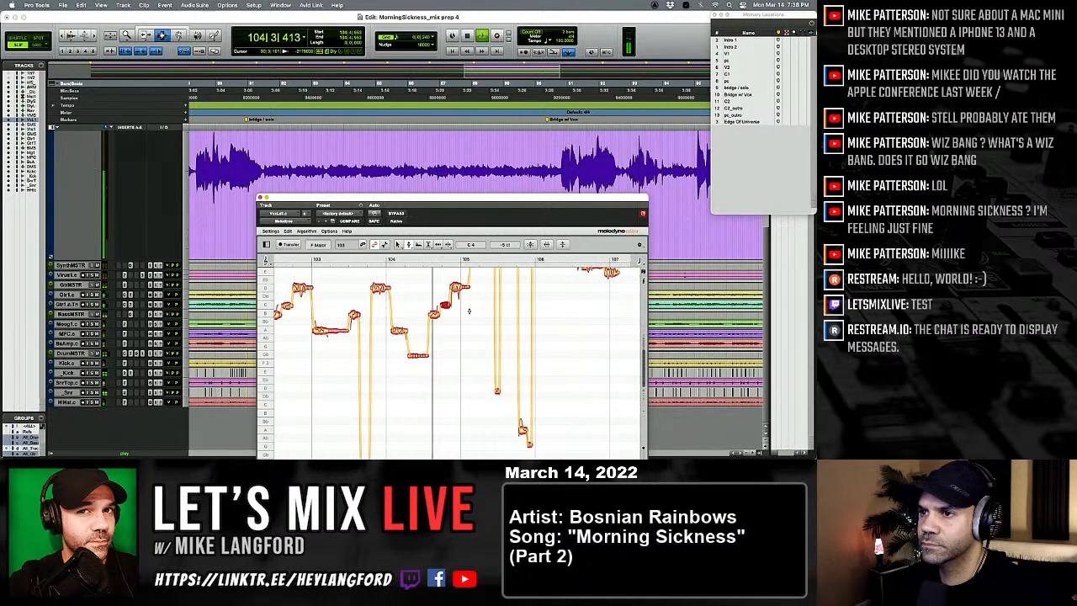
scroll(462, 314, "up", 4)
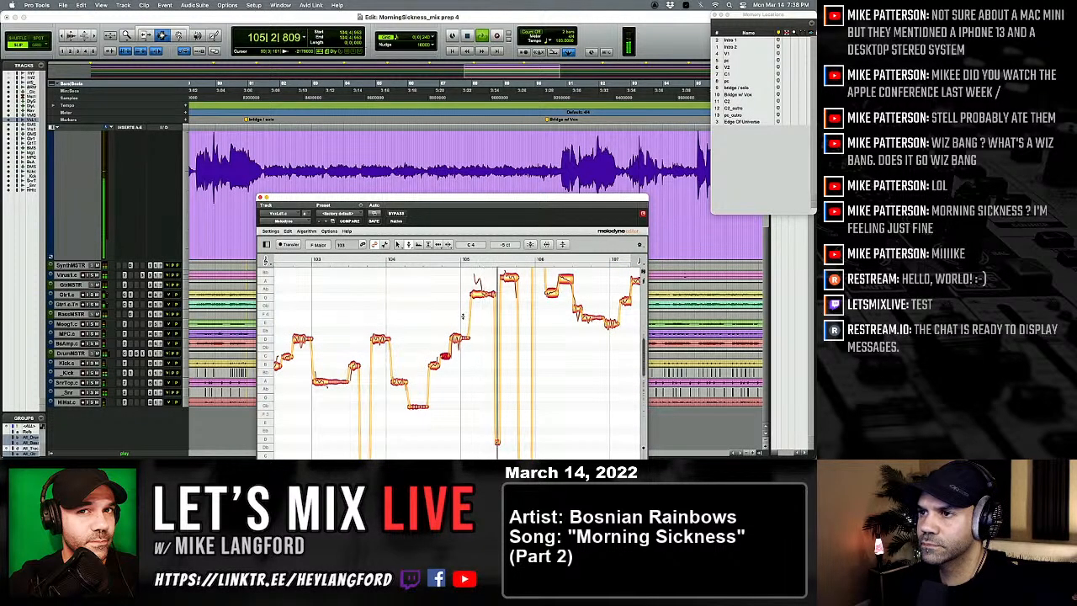
Step: Split the first note of bar 105 and set its second part to G 4 with the pitch tool
right_click(456, 318)
left_click(504, 320)
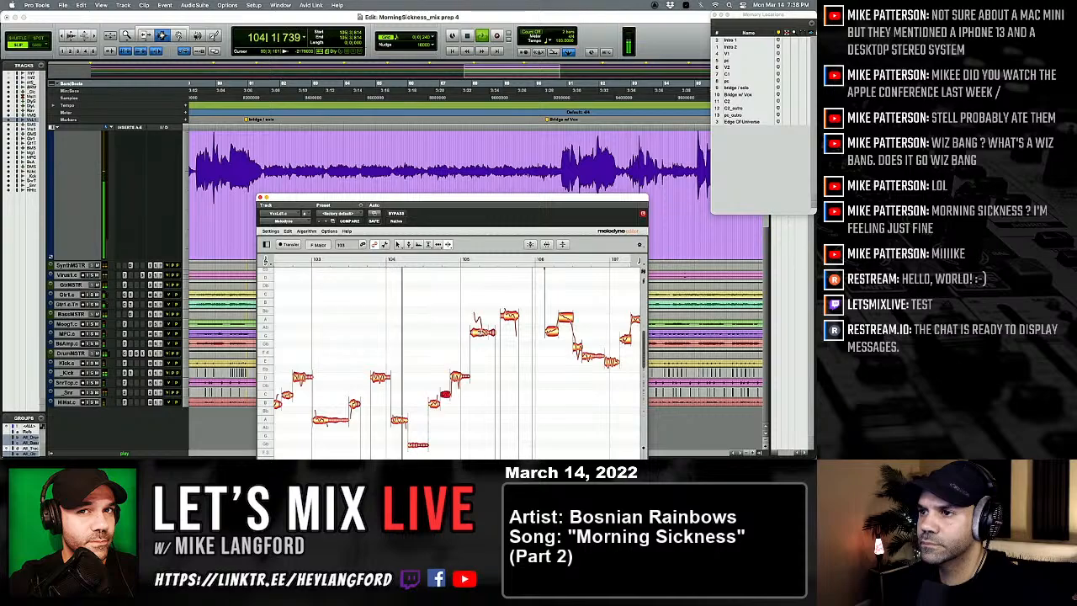
double_click(480, 332)
right_click(438, 340)
left_click(445, 340)
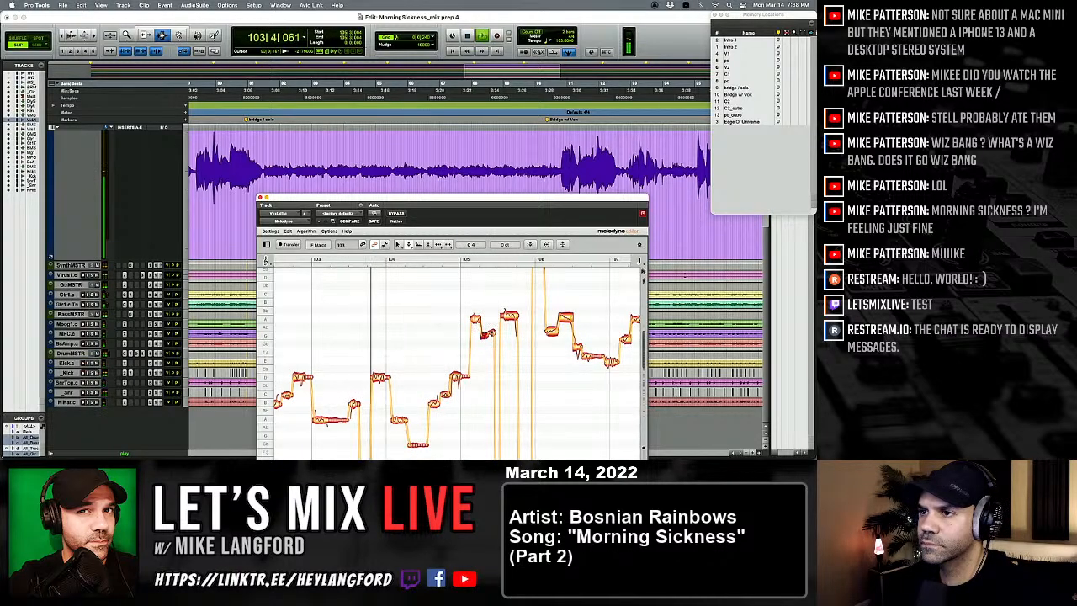
Step: Lower the short low note in the middle of bar 105 to B 2 and replay the phrase
scroll(496, 354, "down", 5)
left_click(497, 359)
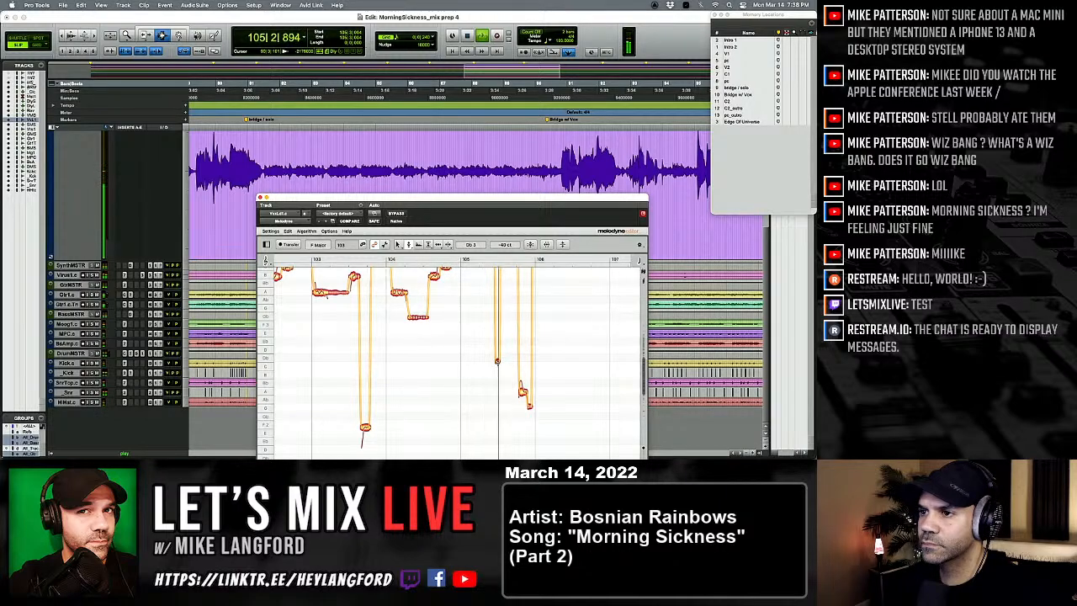
left_click_drag(497, 361, 497, 376)
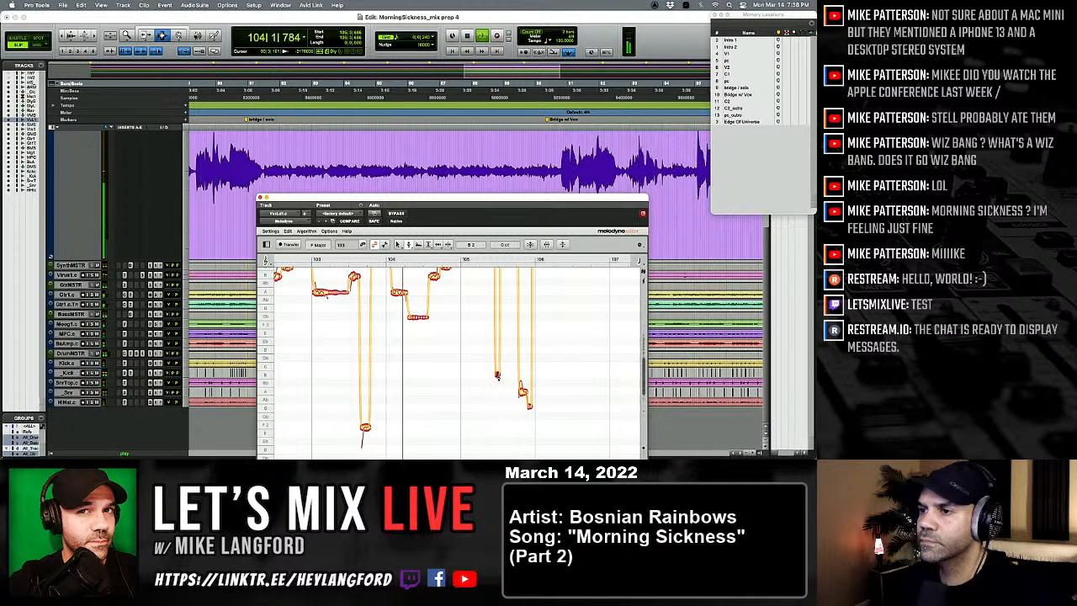
scroll(491, 357, "right", 1)
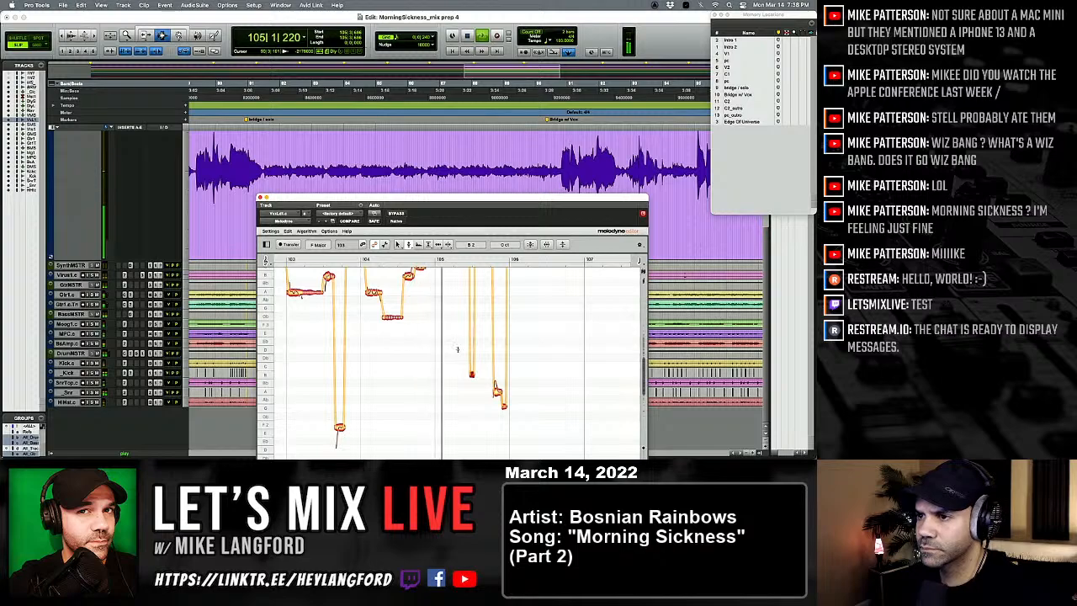
key("space")
key("space")
Step: Split off the end of the G 4 note in bar 105, lower that piece to Gb 4, and replay
scroll(458, 350, "up", 5)
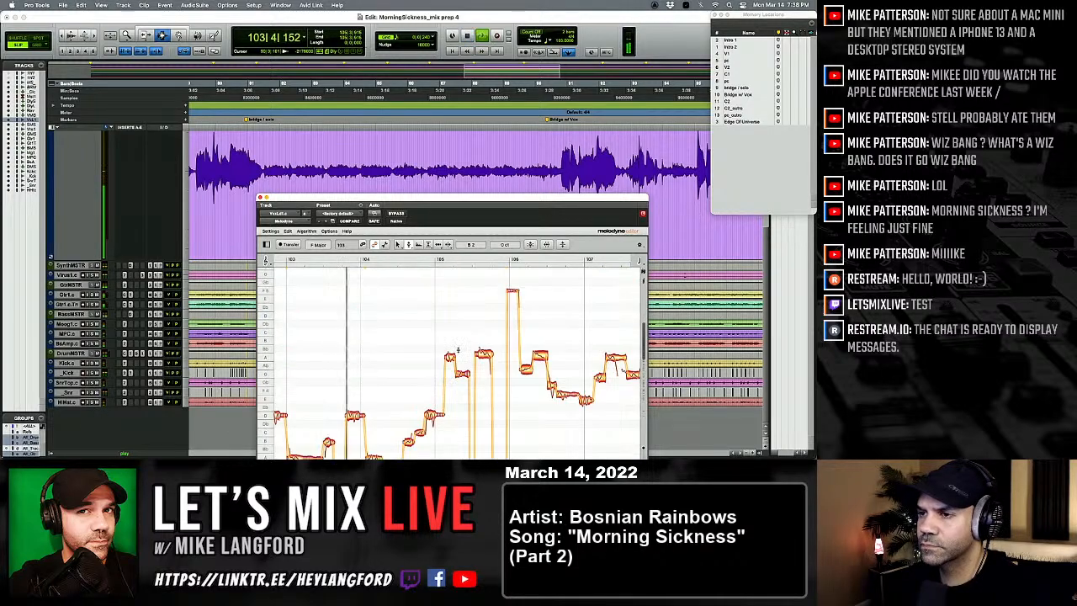
key("space")
key("space")
right_click(473, 376)
left_click(511, 376)
key("space")
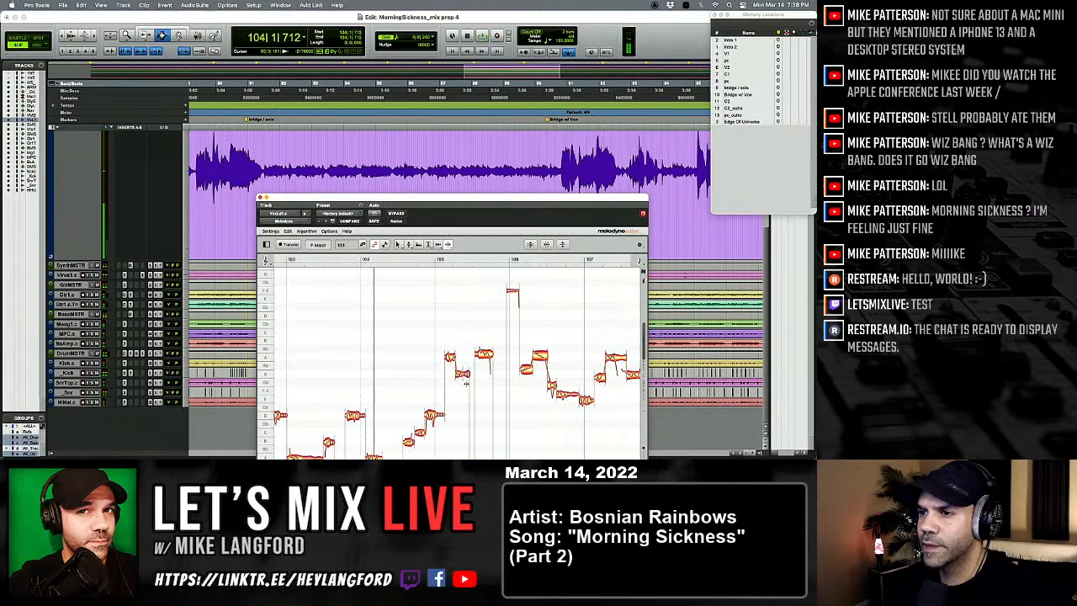
right_click(473, 376)
left_click(481, 350)
key("space")
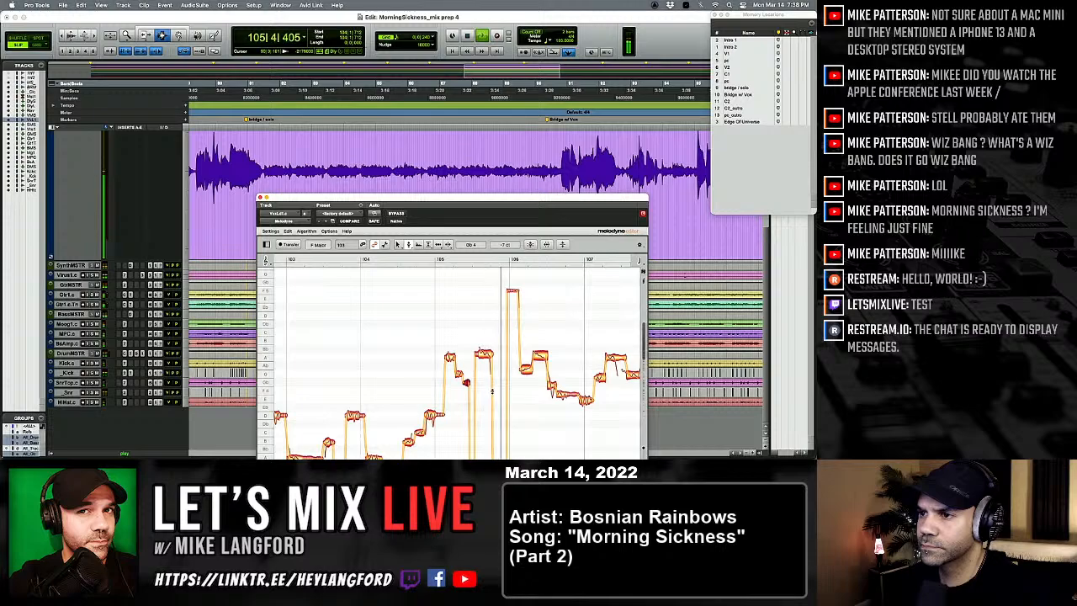
key("space")
key("space")
Step: Split the second high note in bar 105, set its first part to A 4, and replay the phrase
key("F6")
left_click(485, 353)
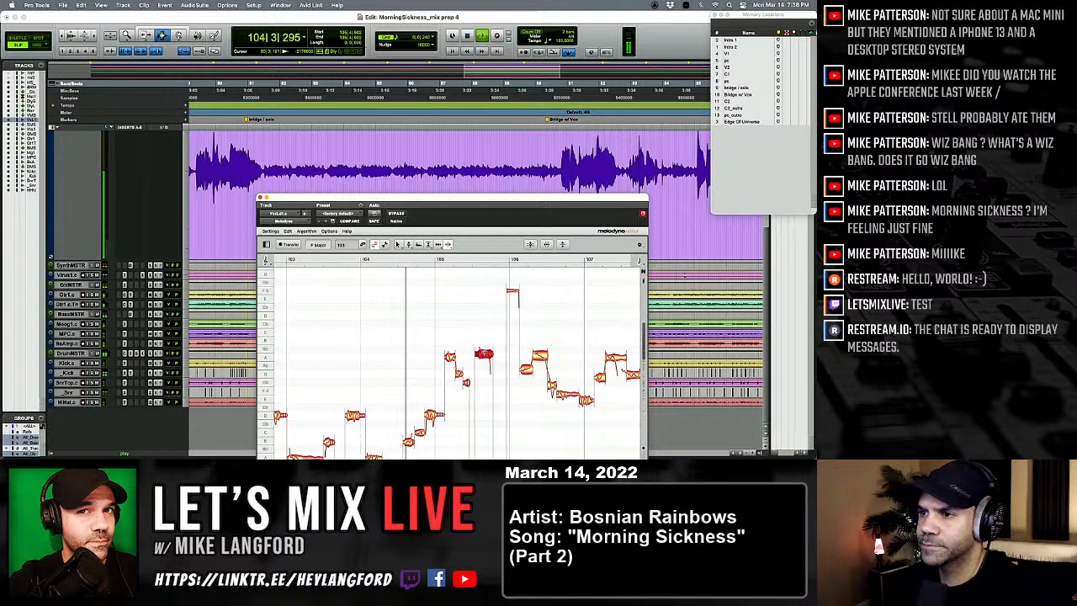
right_click(485, 353)
left_click(443, 356)
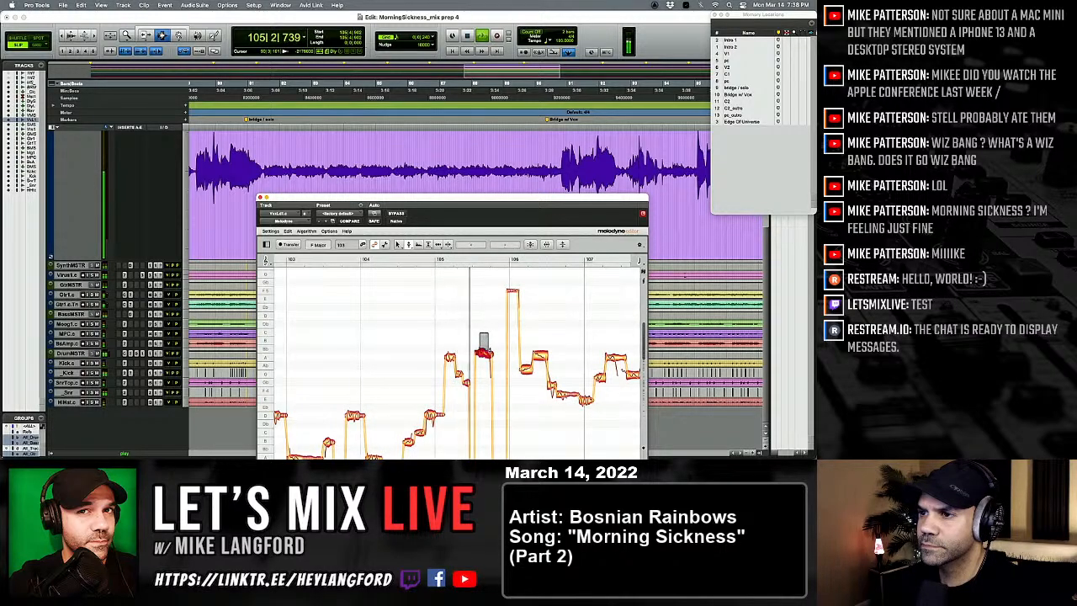
key("space")
key("space")
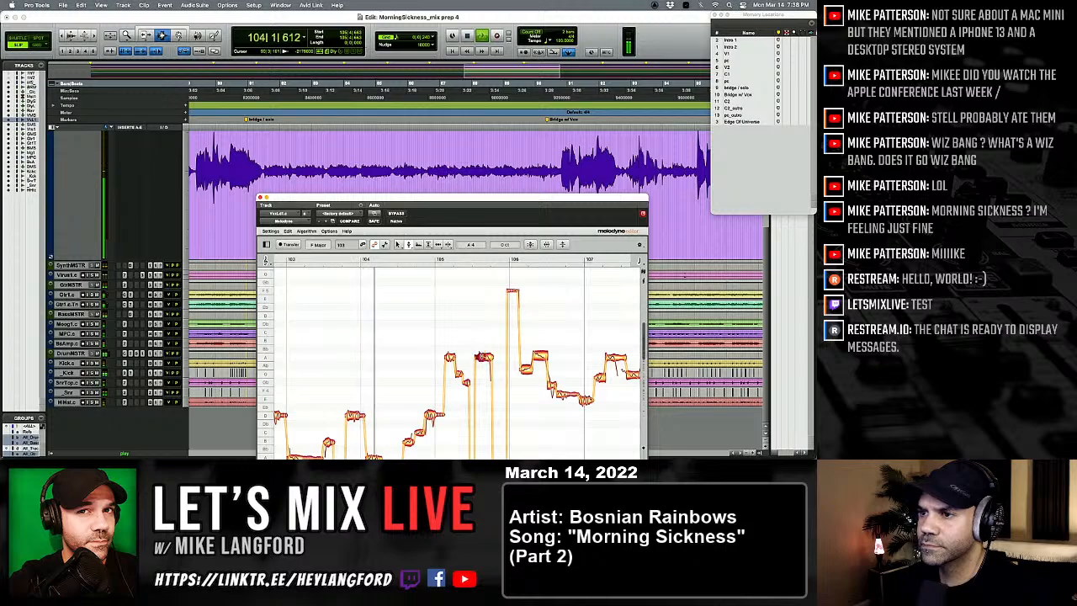
Step: Lower the short low note in bar 105 to Bb 2, raise the next low note to Bb 2 -30 ct, and replay
scroll(525, 374, "down", 8)
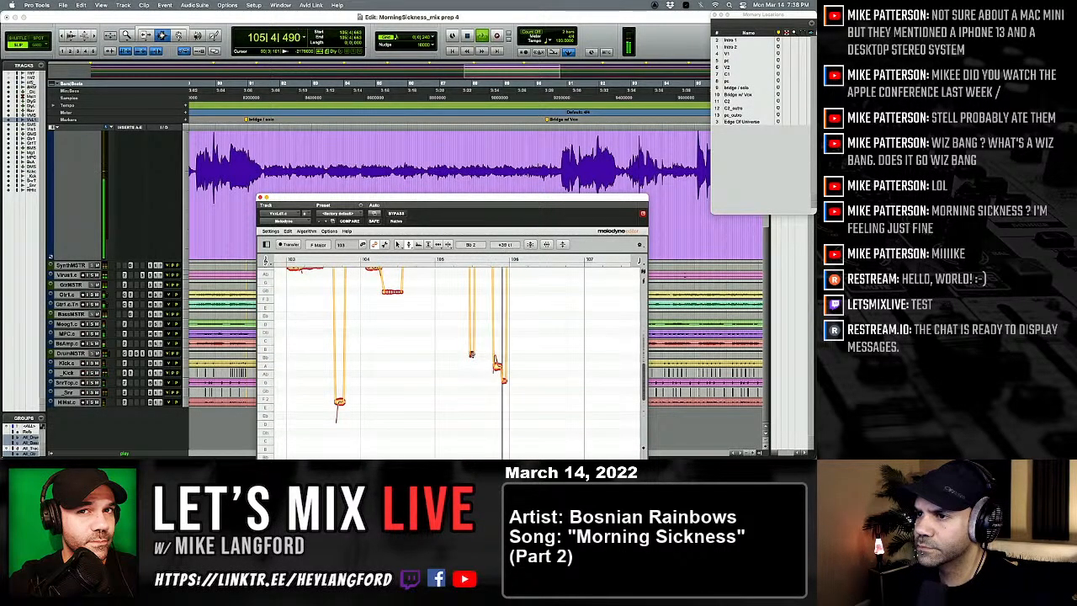
key("space")
key("space")
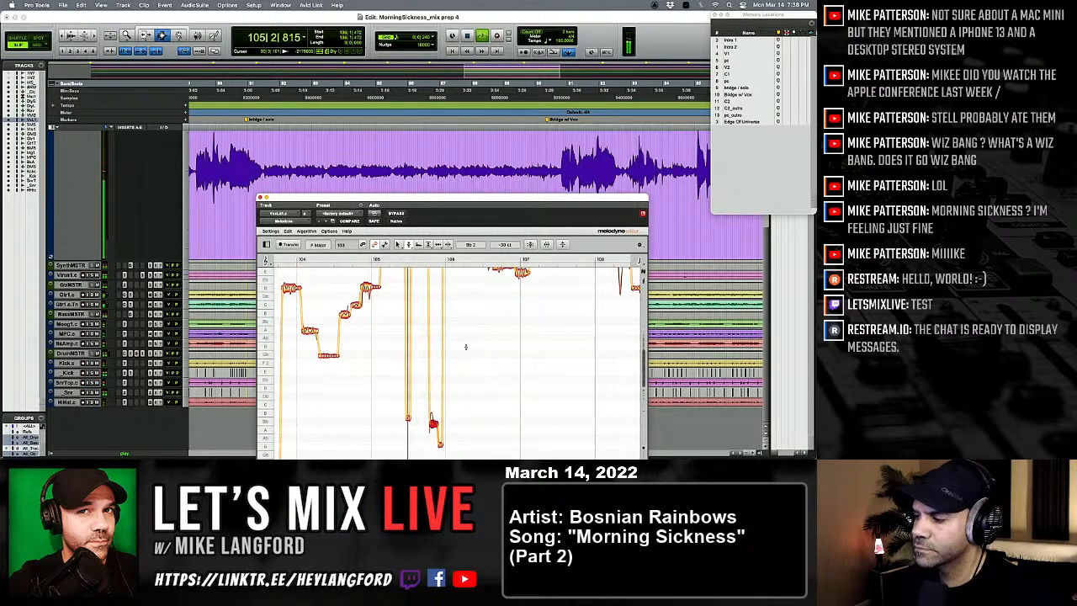
key("space")
key("space")
Step: Lower the short Gb 4 note in bar 105 further, and raise the short low note following it to B 2 -30 ct
scroll(418, 349, "up", 5)
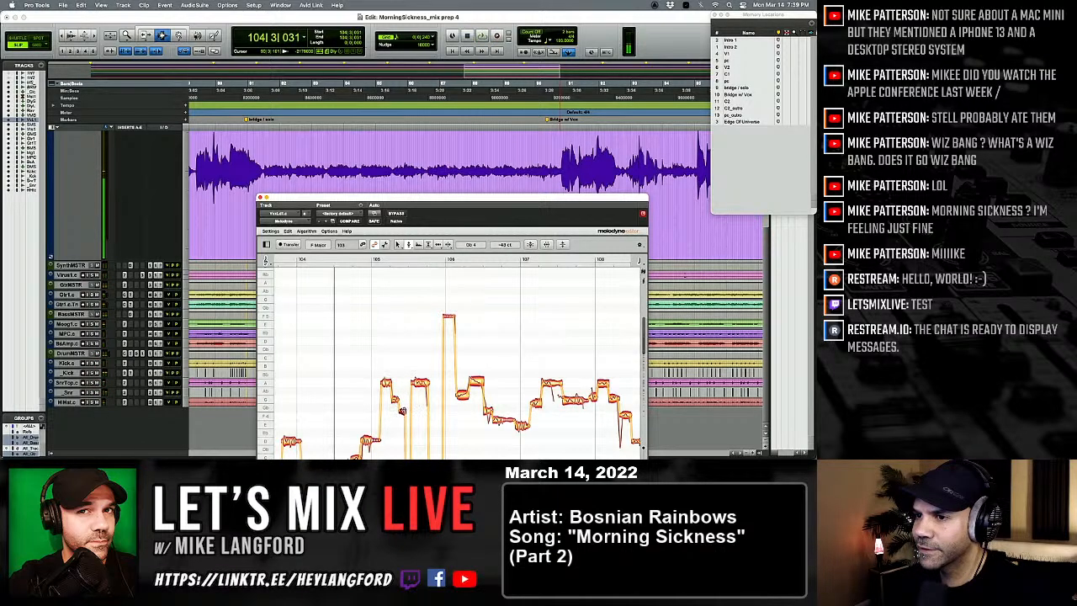
left_click_drag(403, 424, 403, 421)
scroll(405, 412, "down", 10)
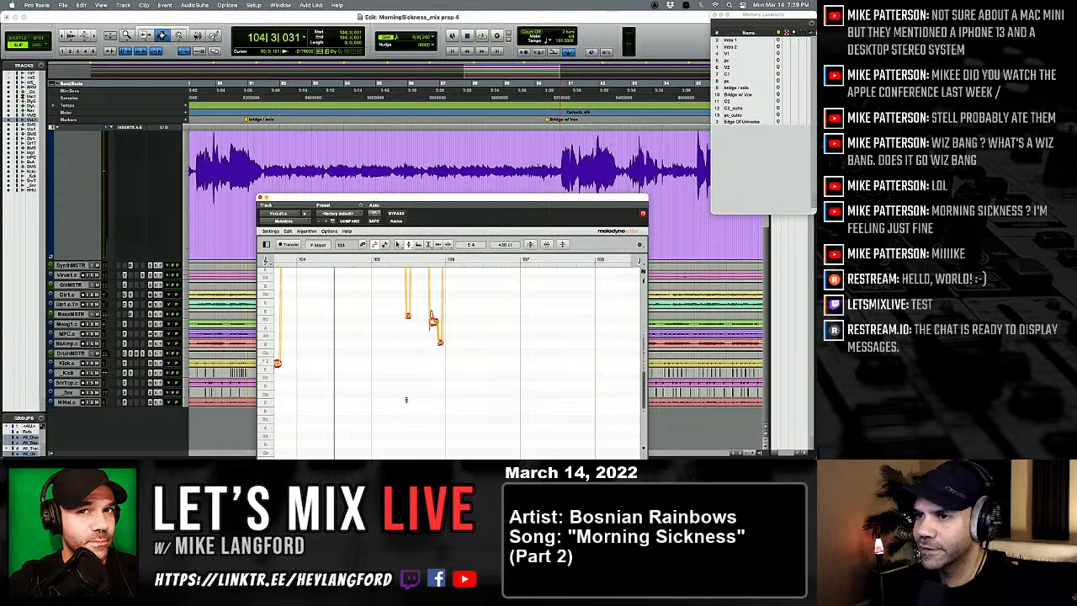
scroll(407, 397, "up", 3)
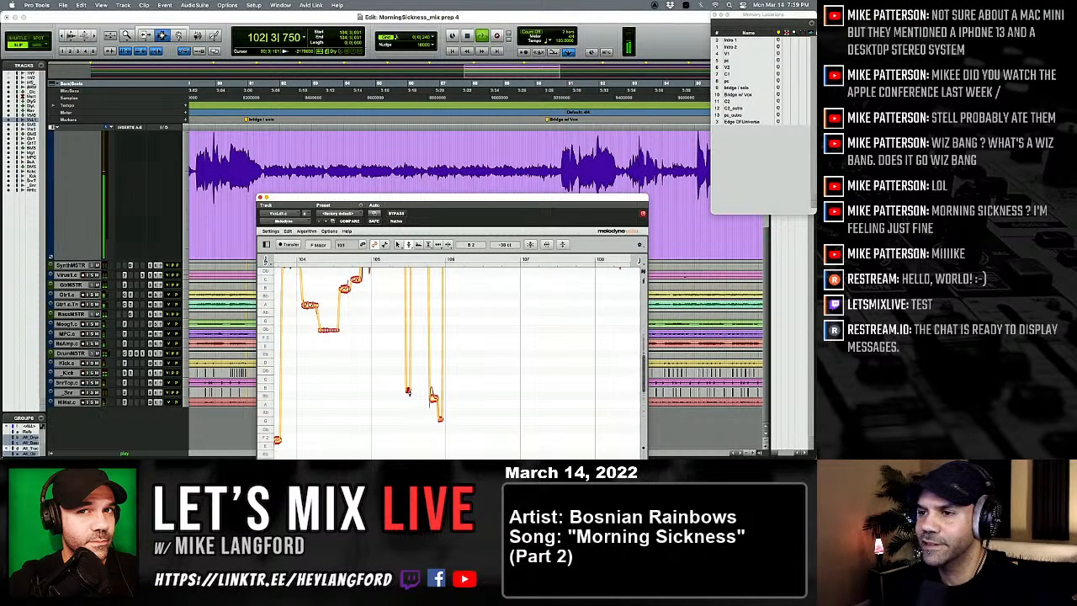
Step: Raise the low notes at the end of bar 106 to F 4, setting the last one to F 4 -15 ct
scroll(408, 391, "up", 5)
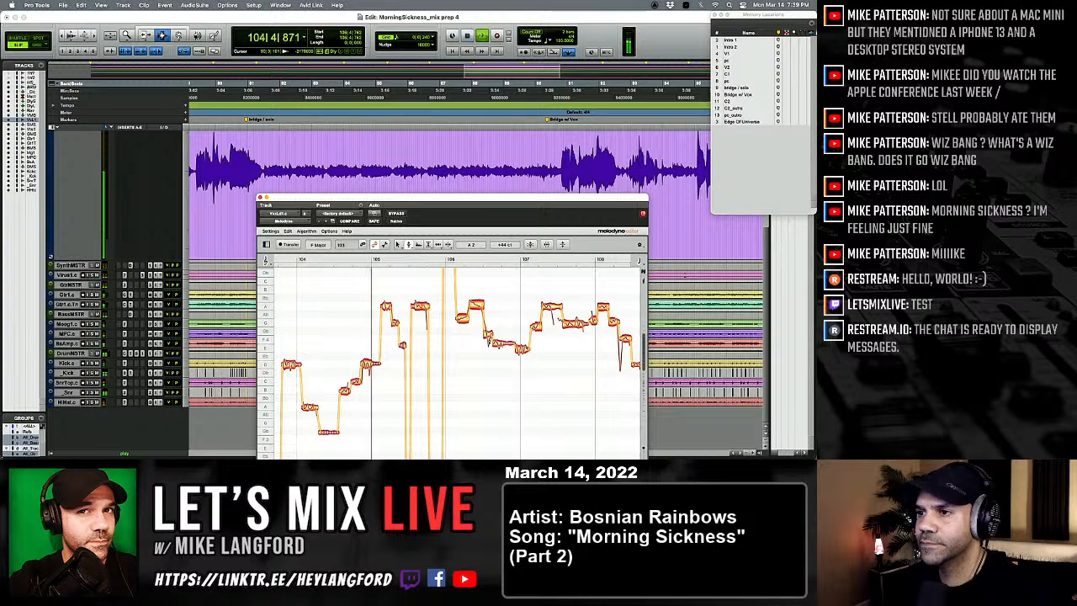
left_click_drag(498, 343, 498, 338)
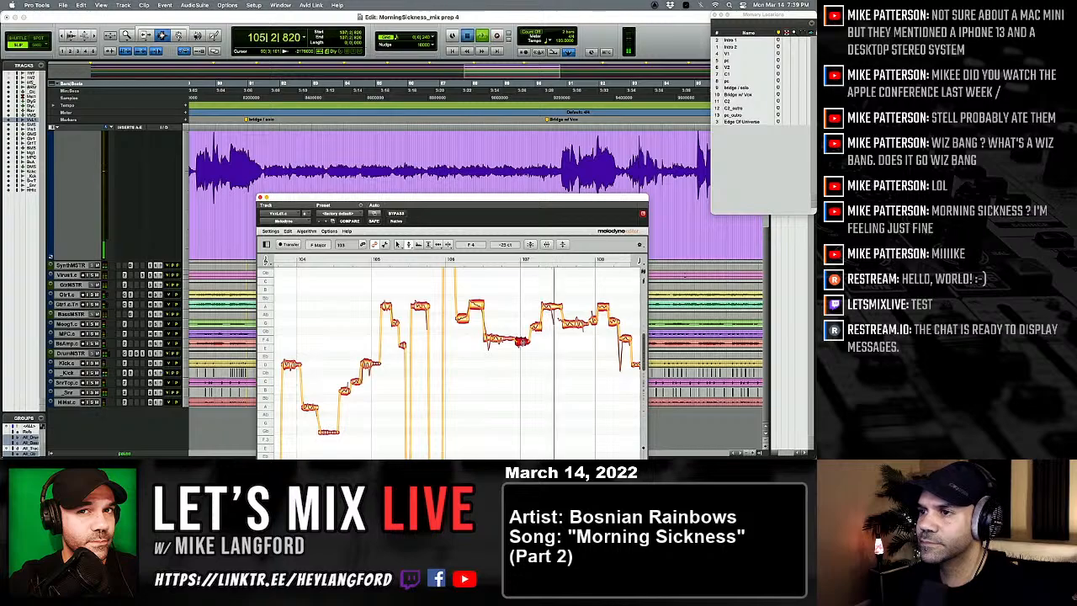
left_click_drag(522, 342, 522, 339)
Step: Split the long F 4 note in bar 106 with the Note Separation Tool
scroll(432, 347, "right", 1)
right_click(433, 347)
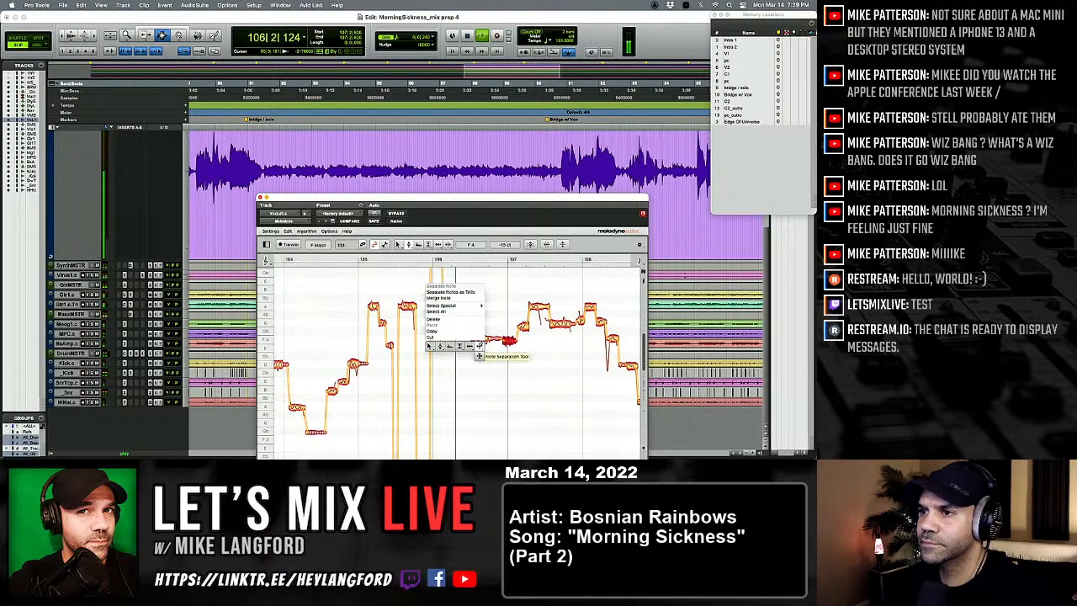
left_click(478, 346)
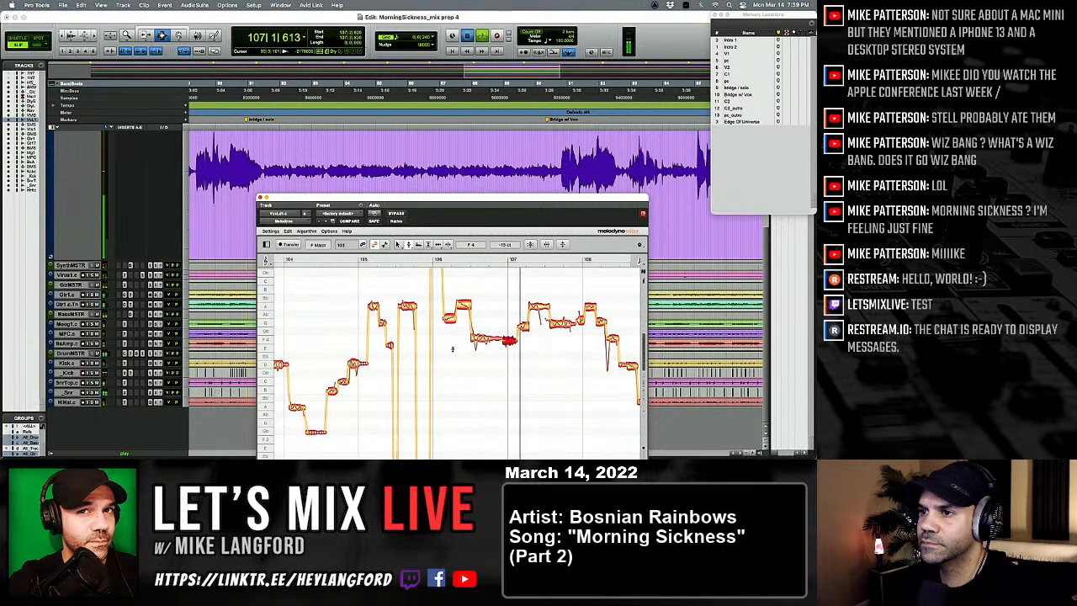
left_click(487, 338)
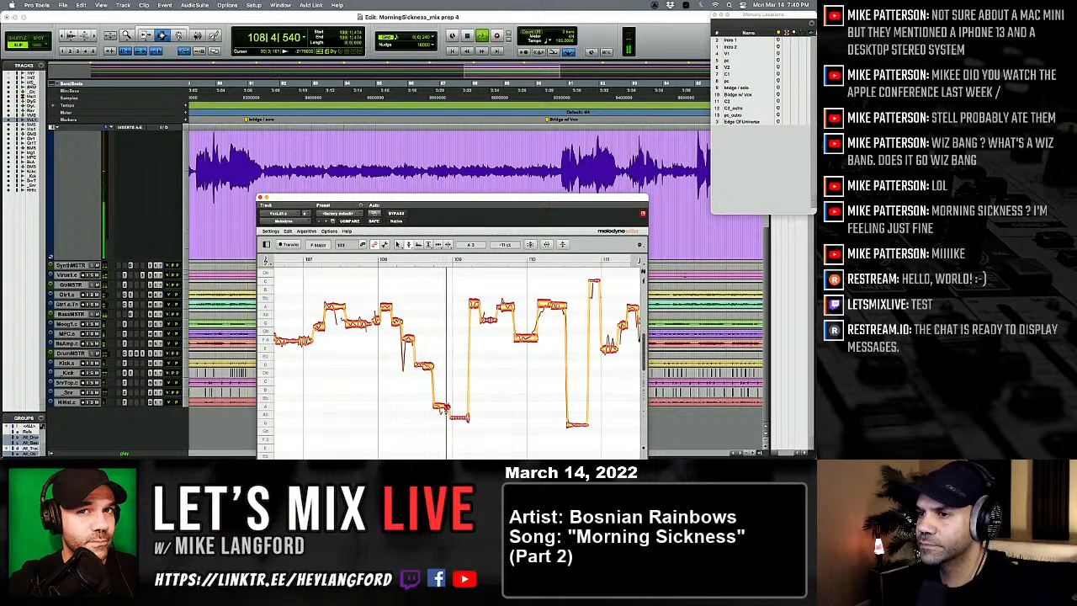
Step: Set the first high note in bar 109 to A 4 +2 ct, replay, and lower the following note to Gb 4 +10 ct
left_click(476, 305)
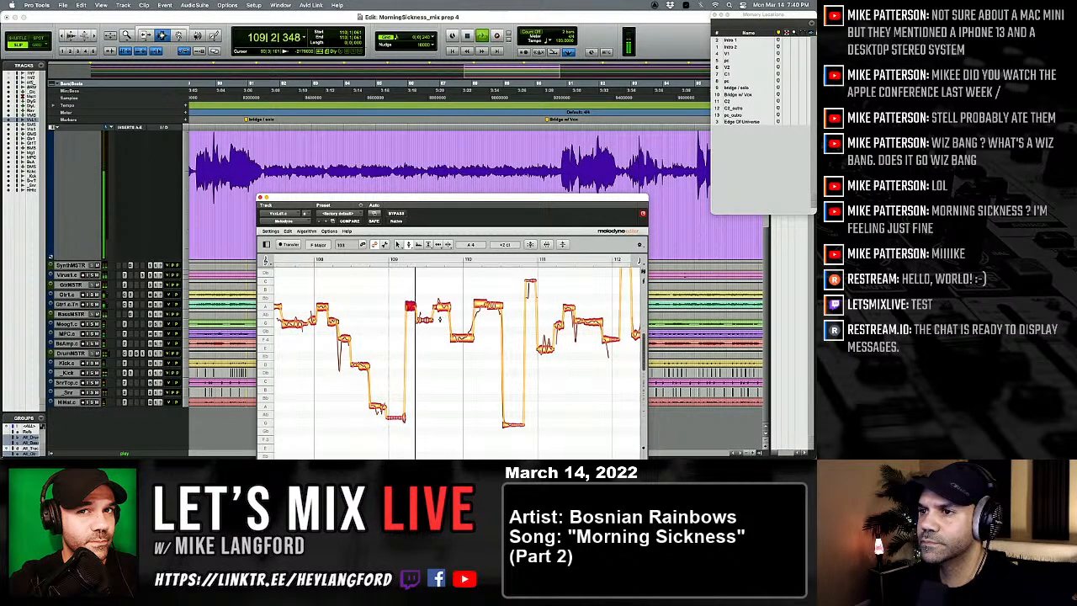
key("space")
key("space")
left_click_drag(422, 320, 422, 328)
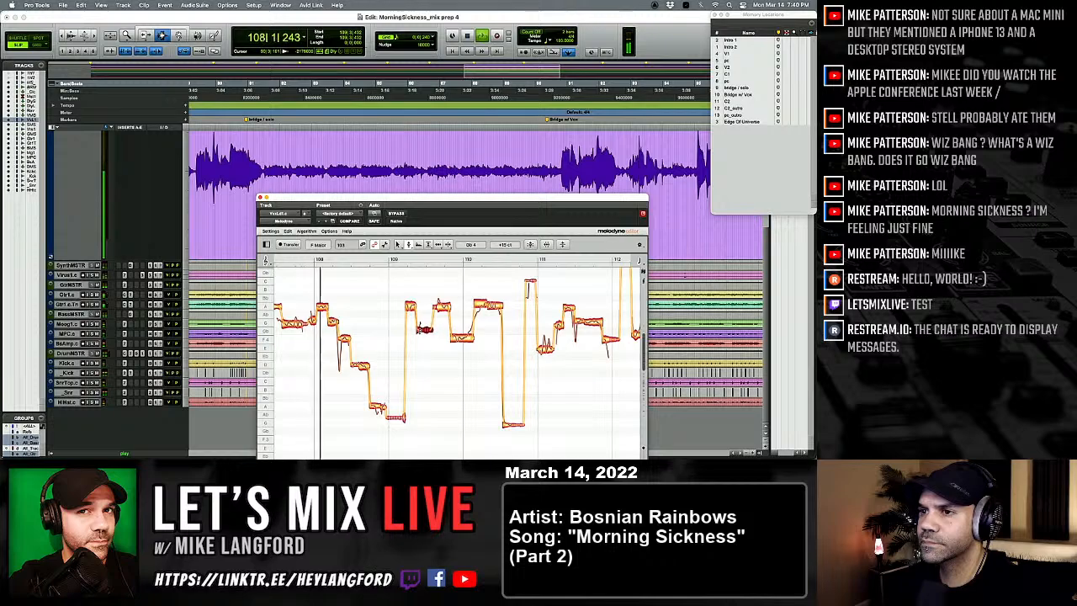
Step: Set the second high note in bar 109 to A 4 -14 ct and raise the first note in bar 111 to E 4 +33 ct
scroll(419, 327, "right", 1)
left_click(414, 307)
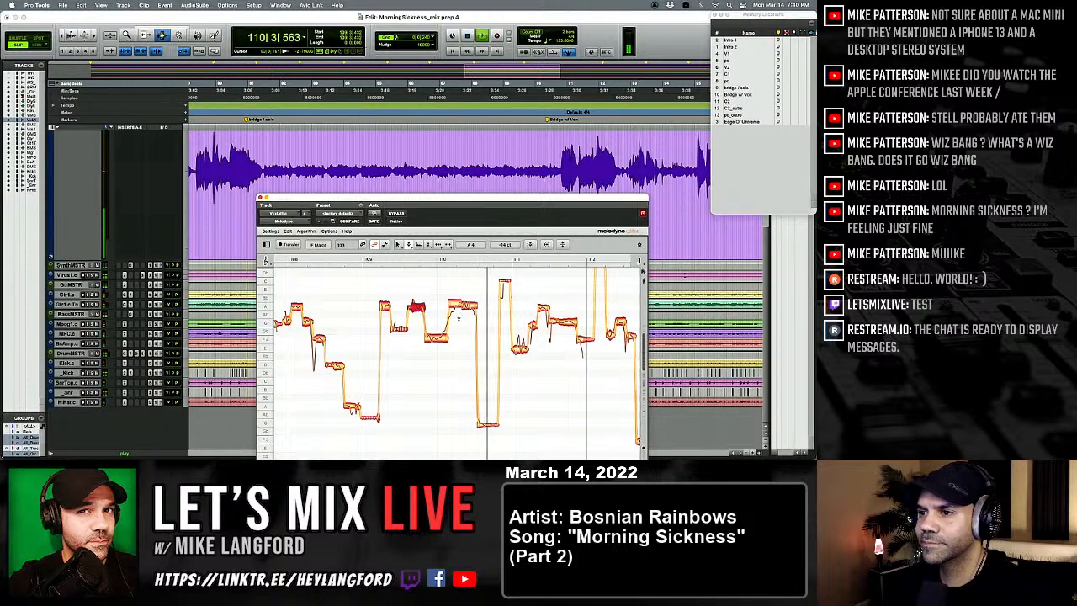
scroll(481, 323, "right", 1)
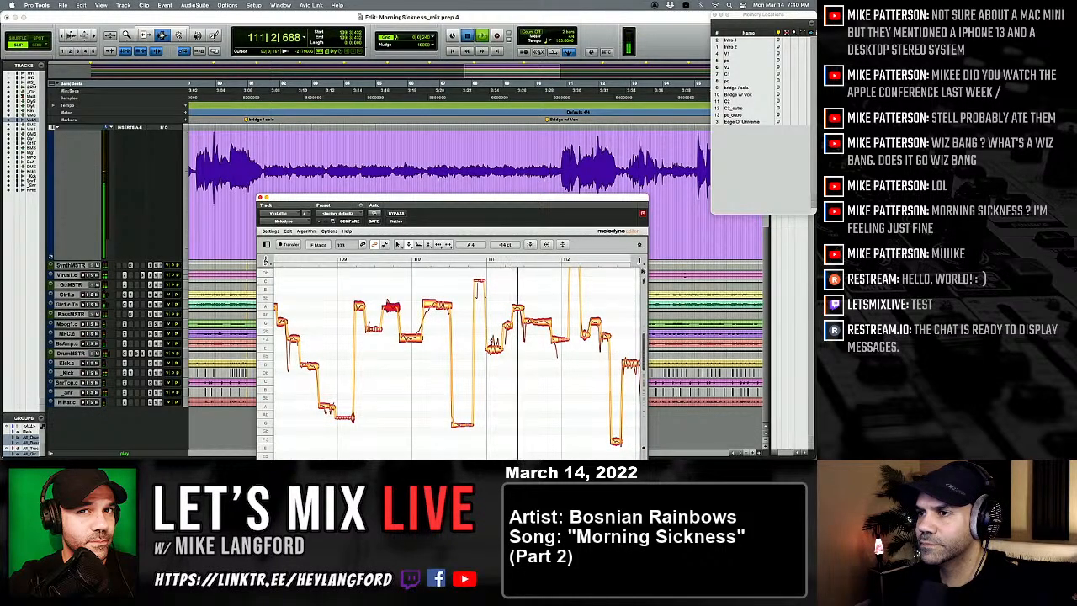
left_click(495, 343)
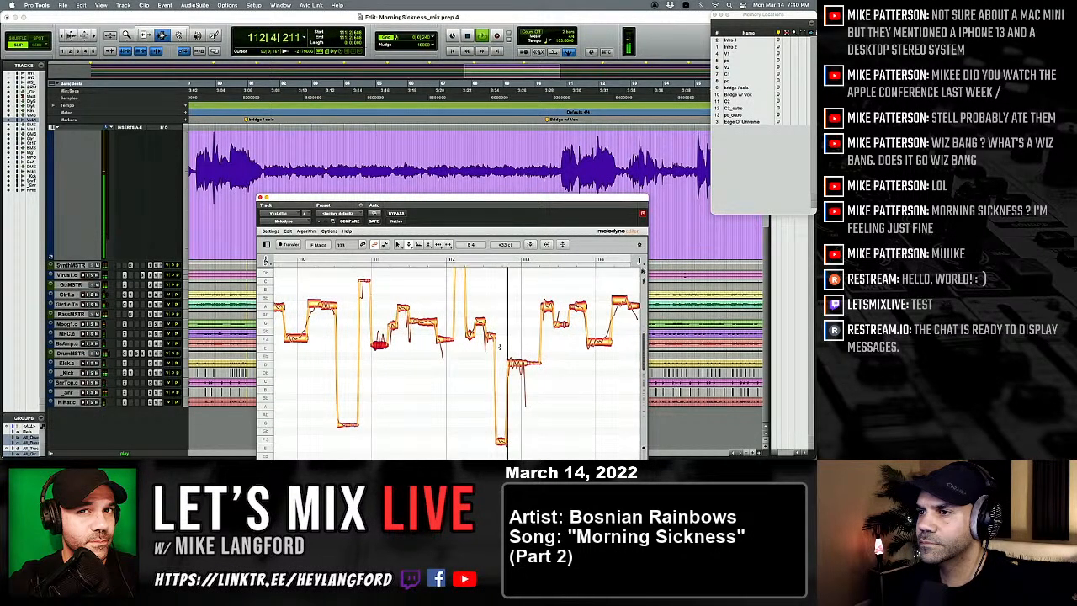
Step: Split the long D 4 note at the end of bar 112 with the Note Separation Tool, and replay the phrase
right_click(479, 365)
left_click(519, 366)
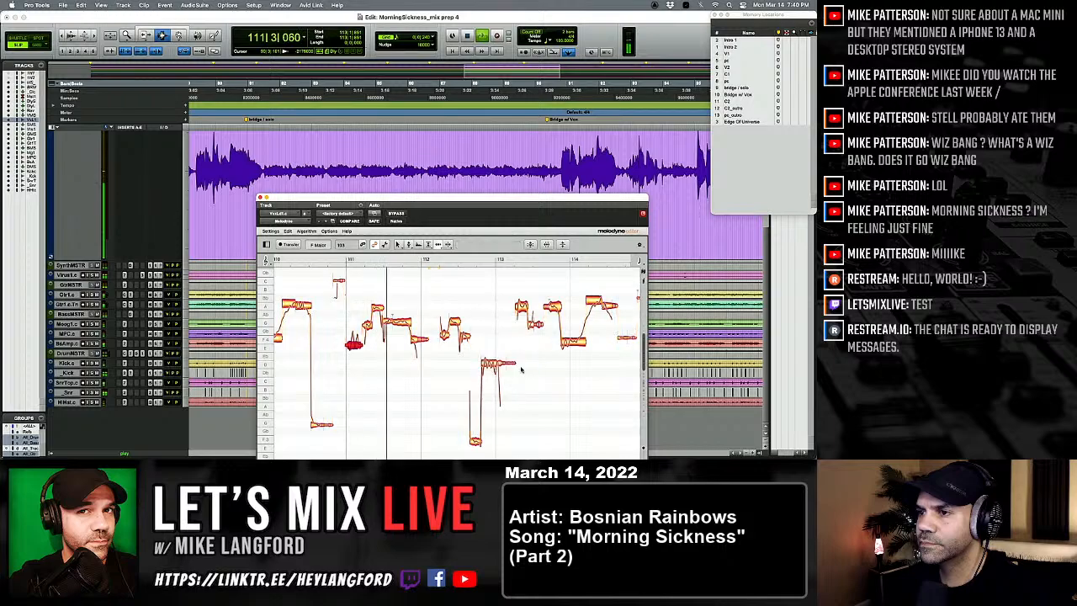
right_click(521, 368)
left_click(528, 368)
left_click(492, 363)
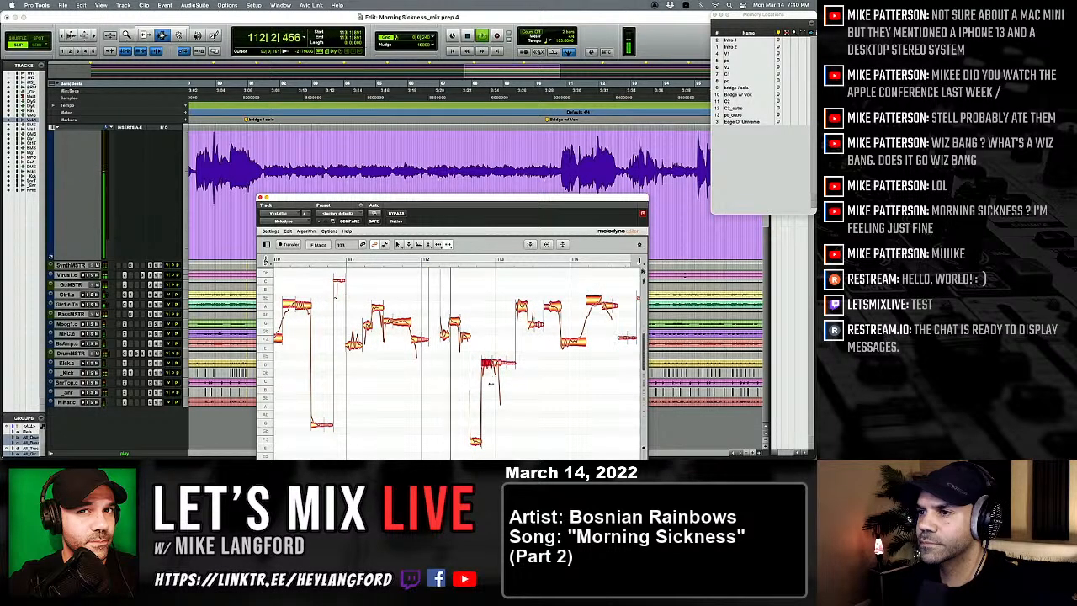
right_click(492, 381)
left_click(449, 385)
key("space")
key("space")
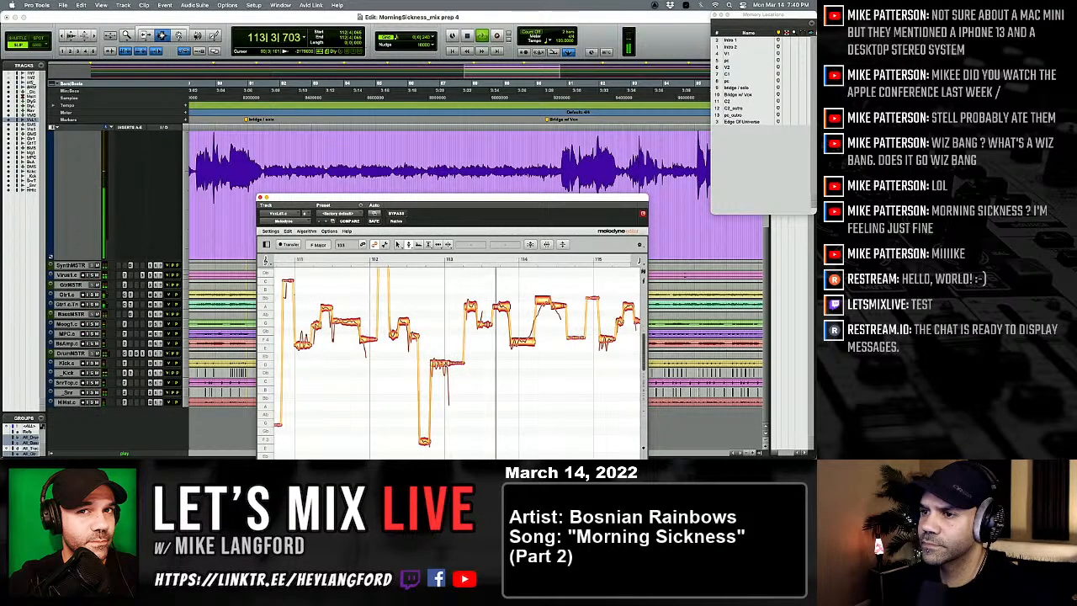
Step: Raise the middle piece of the split D 4 note to +30 ct, set the short dip in bar 113 to G 4 -30 ct, and replay
left_click(446, 363)
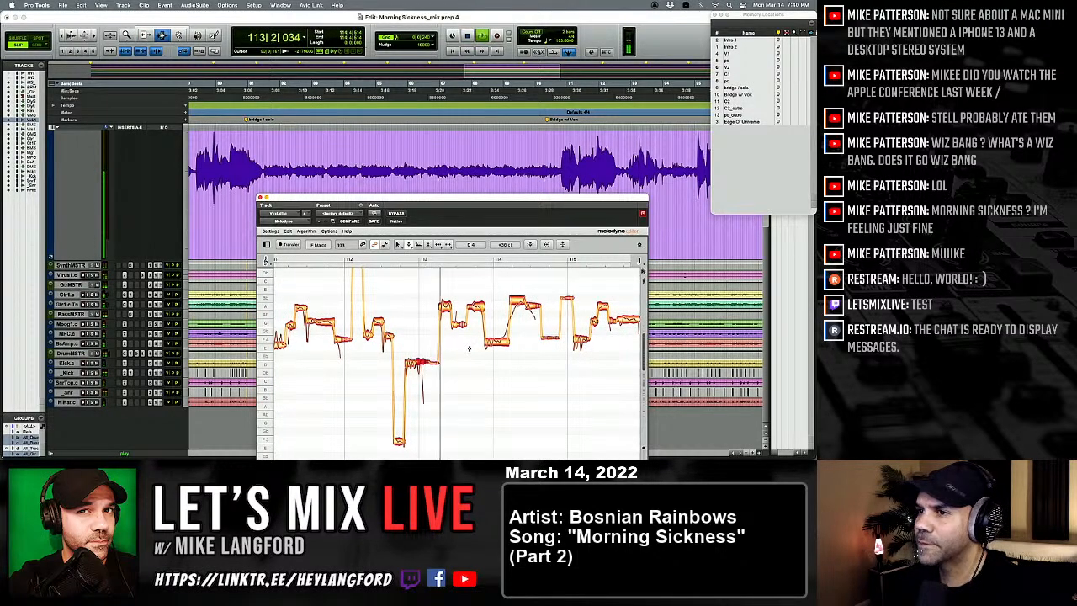
key("space")
key("space")
left_click(456, 327)
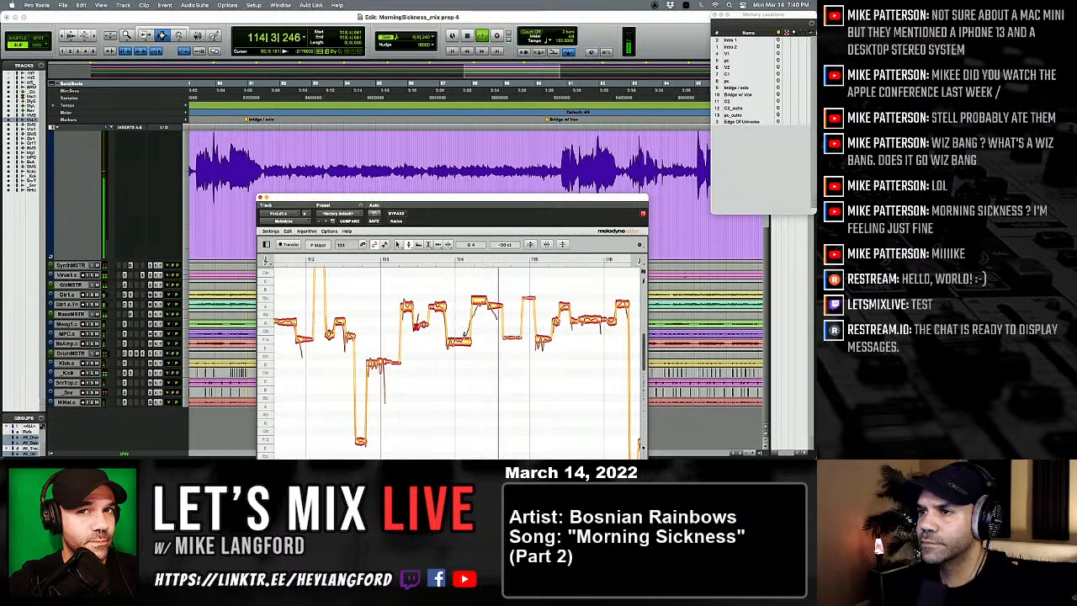
key("space")
key("space")
Step: Lower the first part of the high note in bar 114 to A 4 +33 ct and replay the phrase
left_click(486, 303)
left_click_drag(477, 302, 477, 305)
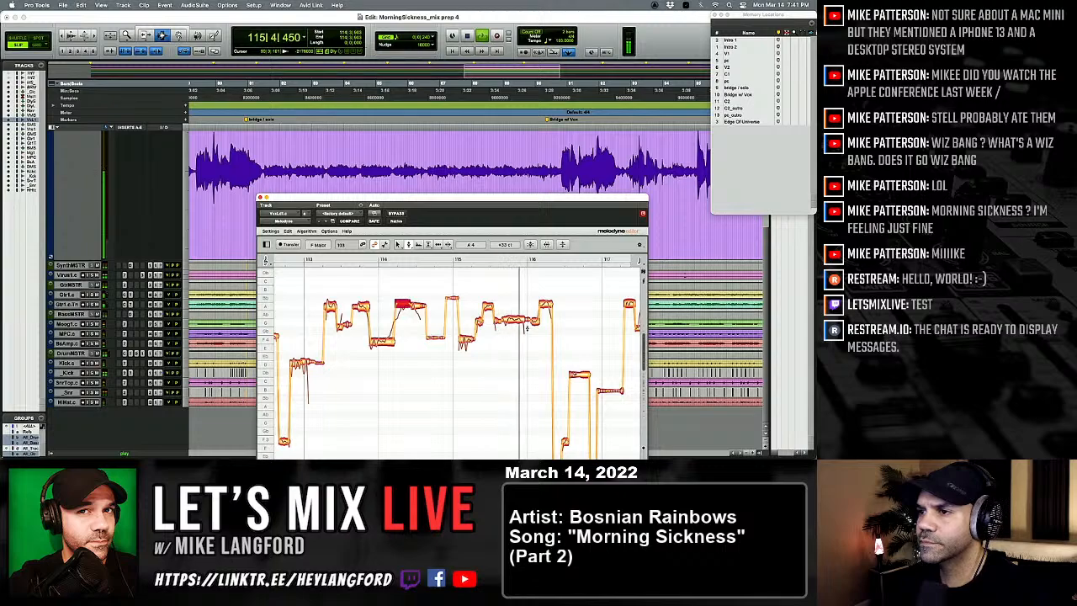
key("space")
key("space")
Step: Lower the long note across the end of bar 115 to G 4, set the high note following it to A 4 -25 ct, and replay
left_click_drag(514, 319, 515, 322)
left_click(534, 342)
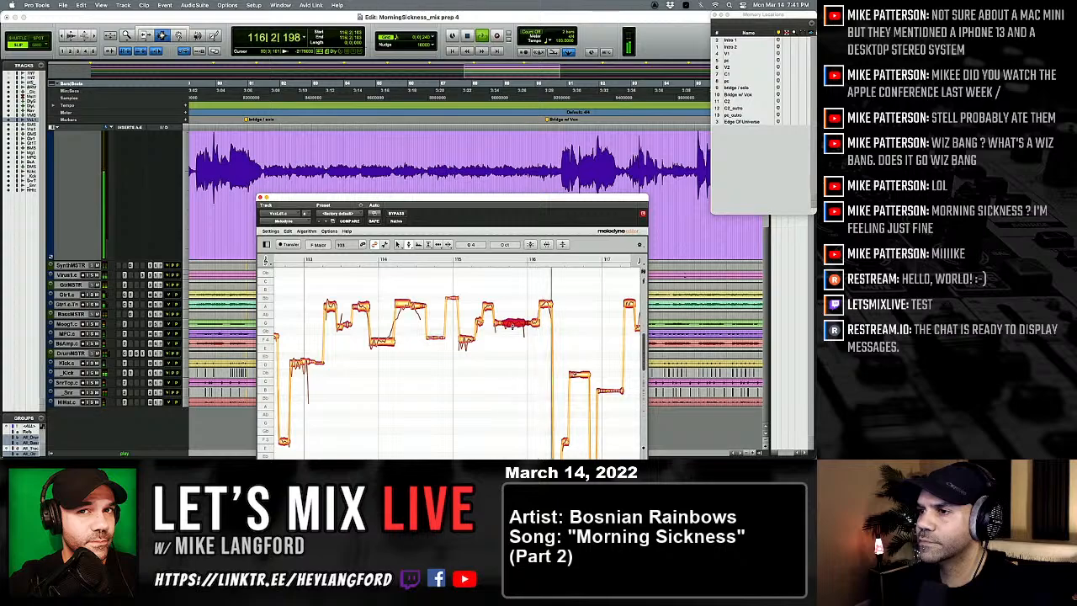
key("space")
key("space")
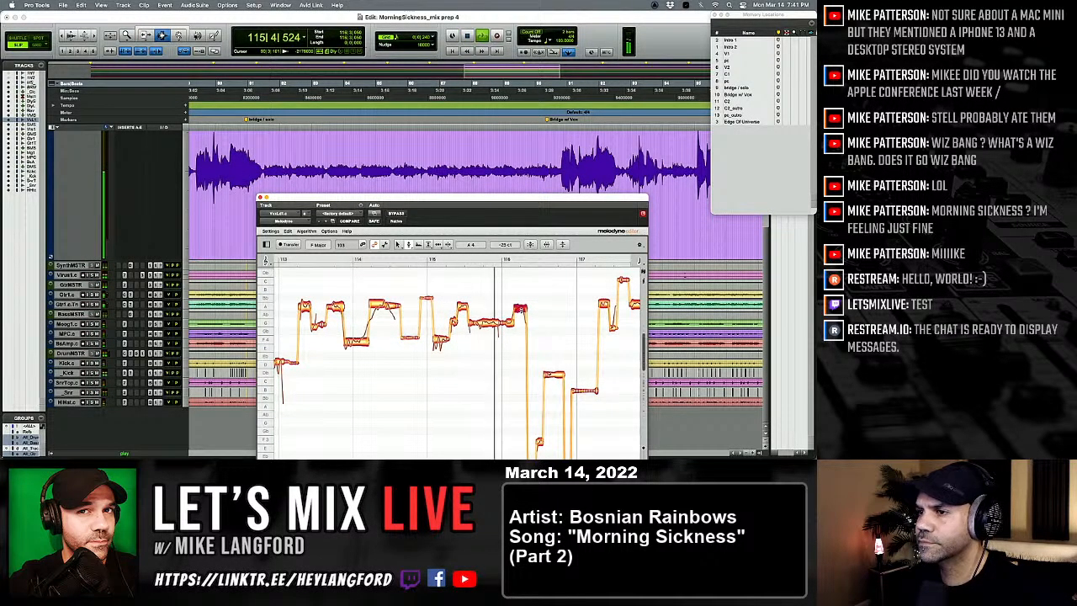
Step: Replay the low notes in bar 116 and lower the held note near Db 4 to C 4 -8 ct
scroll(521, 309, "right", 4)
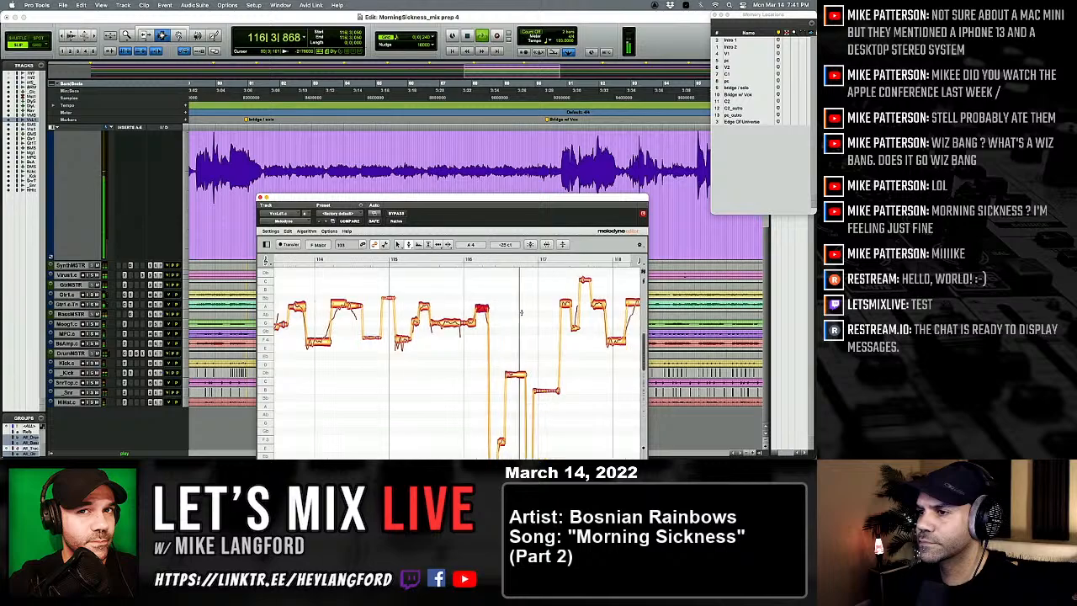
scroll(494, 390, "down", 2)
key("space")
key("space")
scroll(495, 391, "down", 3)
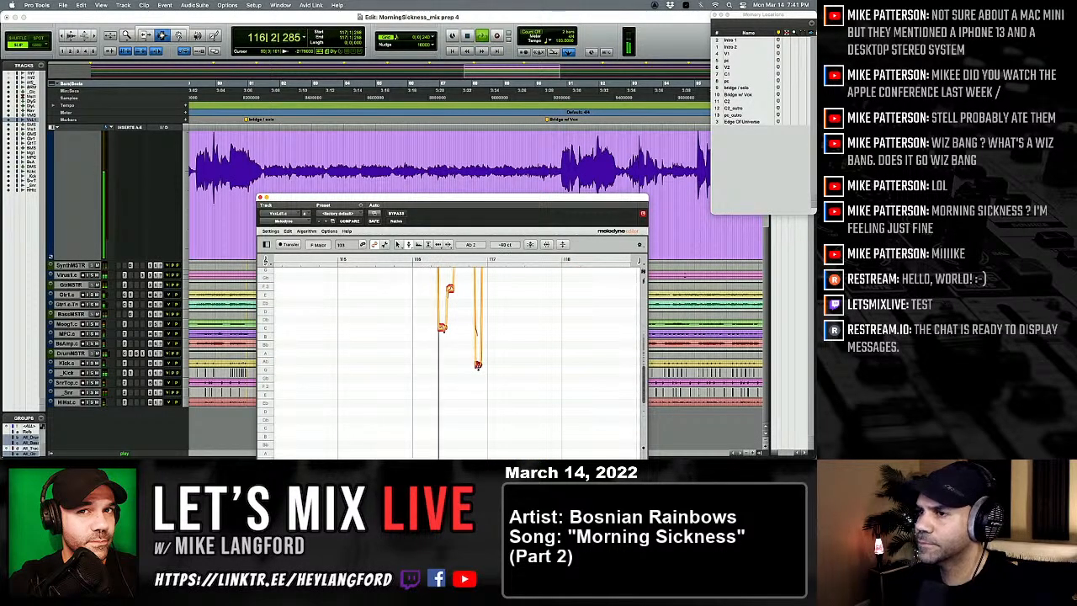
scroll(465, 304, "up", 3)
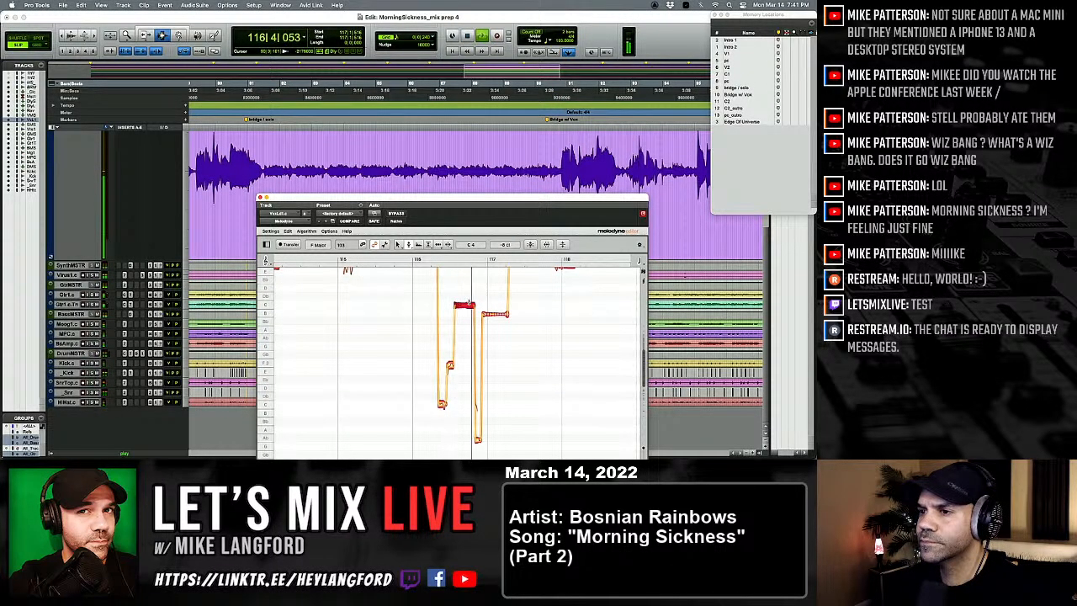
scroll(474, 310, "up", 5)
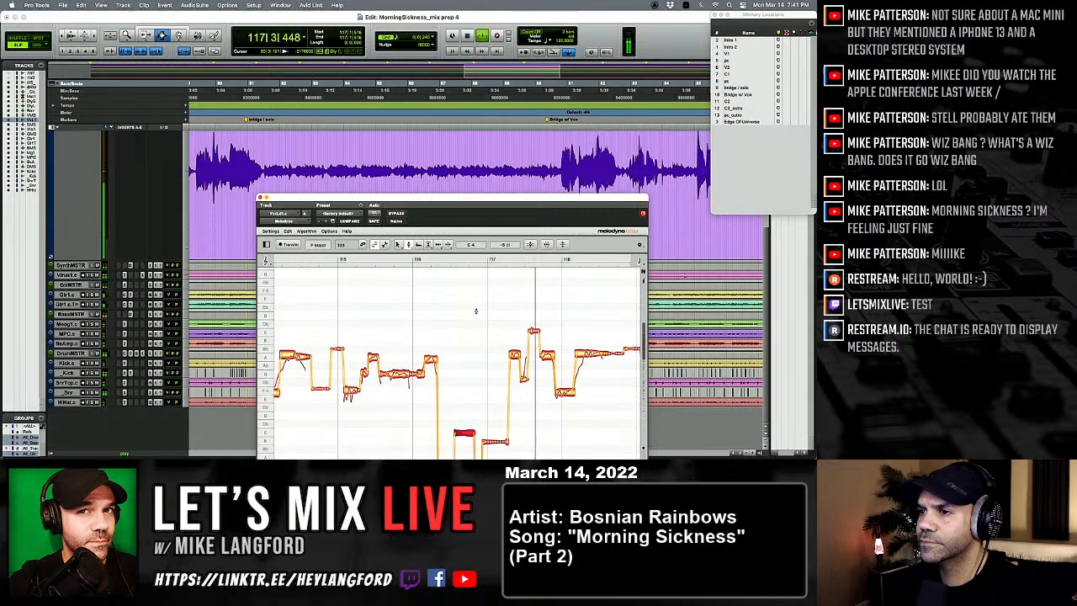
Step: Split the rising start off the long A 4 note in bar 118, and return to the Pitch Tool
scroll(491, 332, "right", 3)
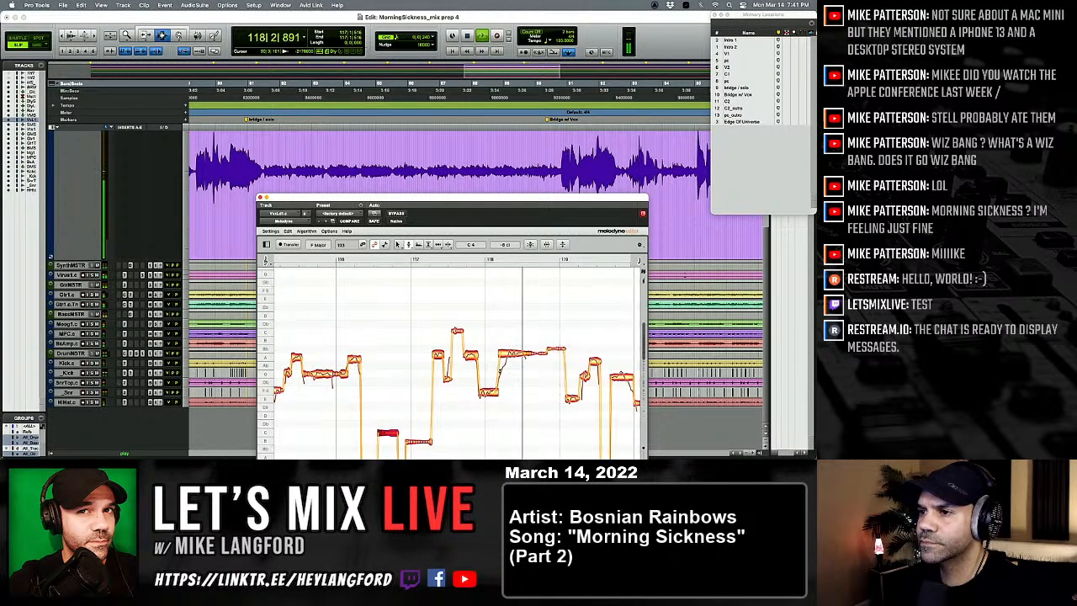
right_click(482, 323)
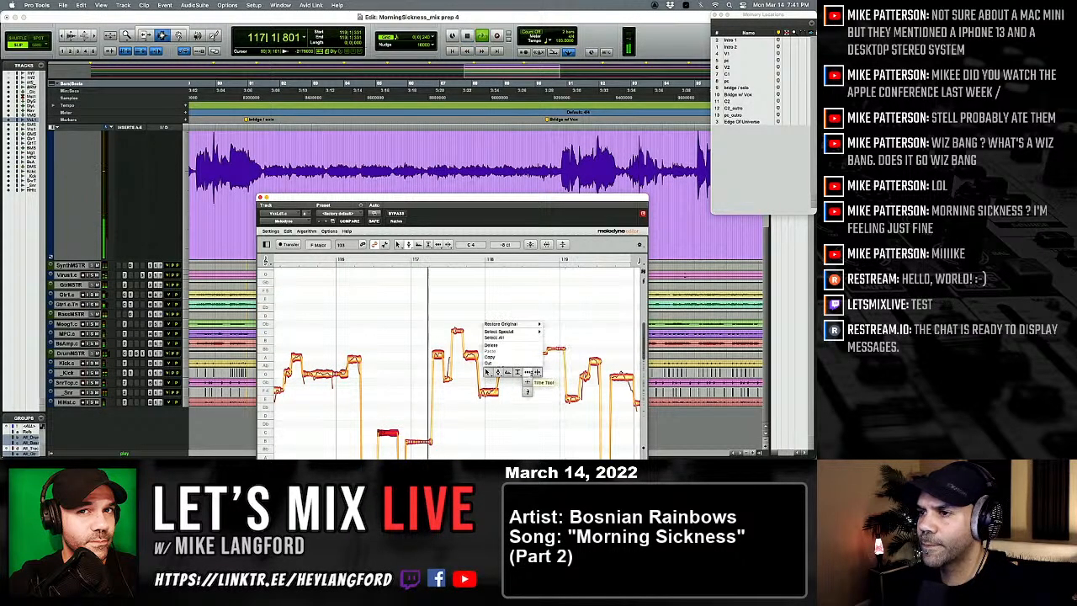
left_click(531, 373)
double_click(508, 354)
right_click(463, 319)
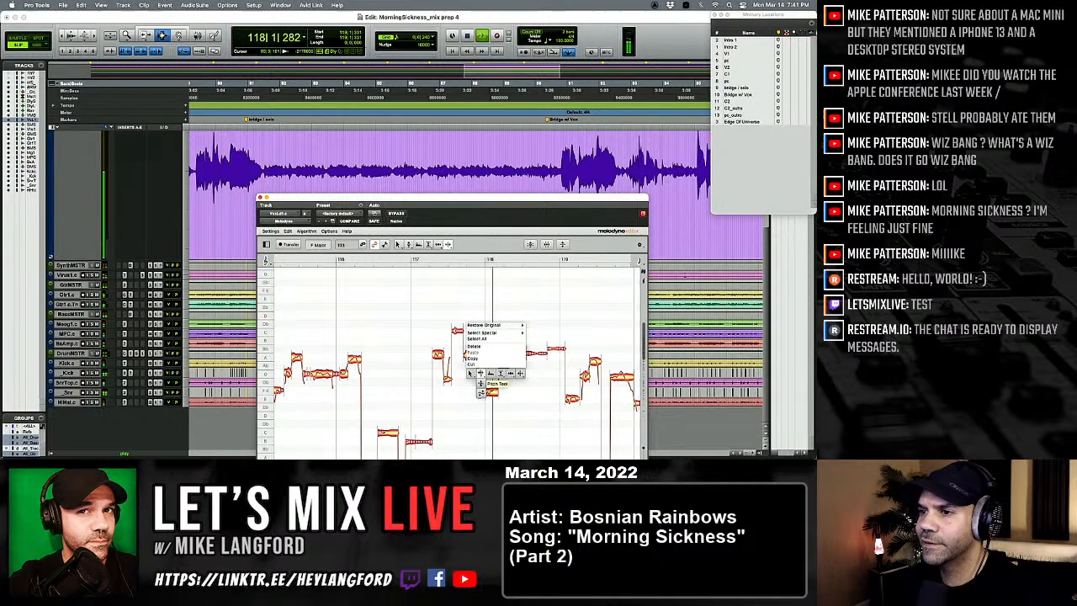
left_click(477, 373)
Step: Replay the split note in bar 118, set its second part to A 4 +13 ct and its first part to Ab 4 -10 ct
double_click(517, 353)
key("space")
key("space")
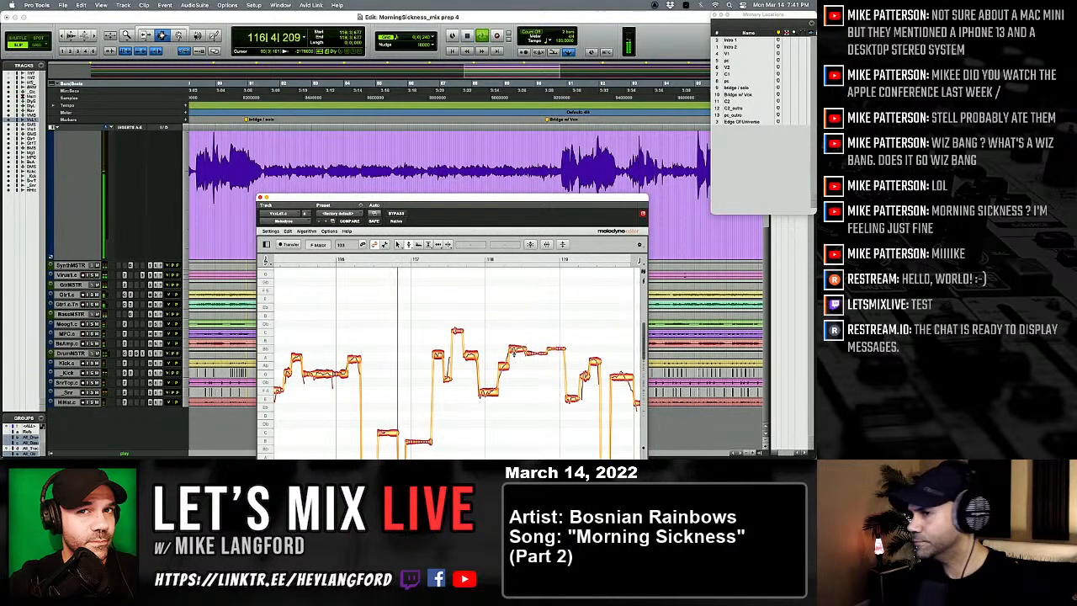
key("super+z")
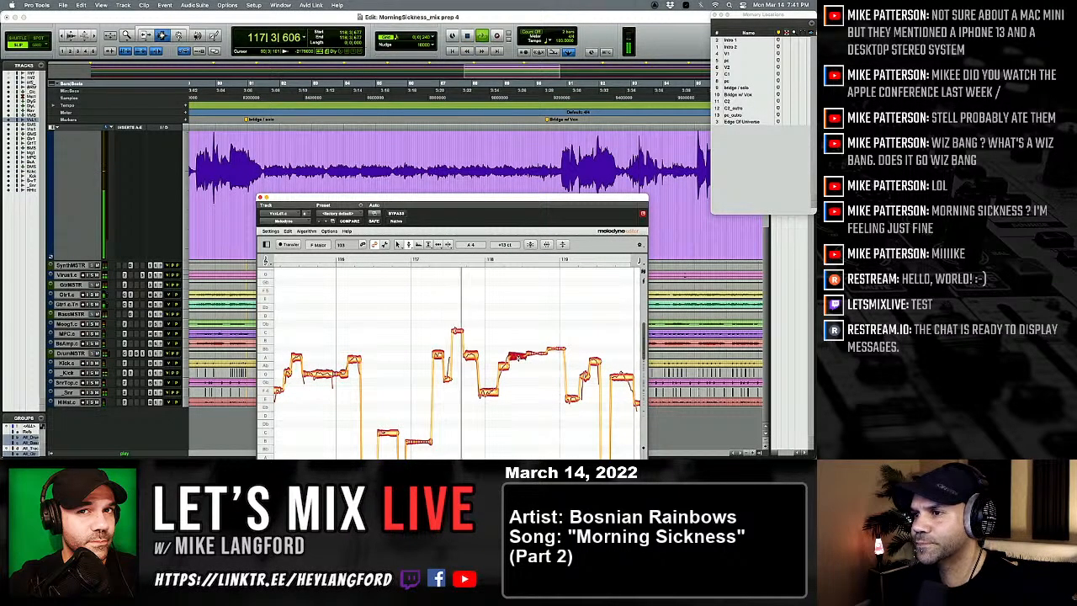
left_click(504, 368)
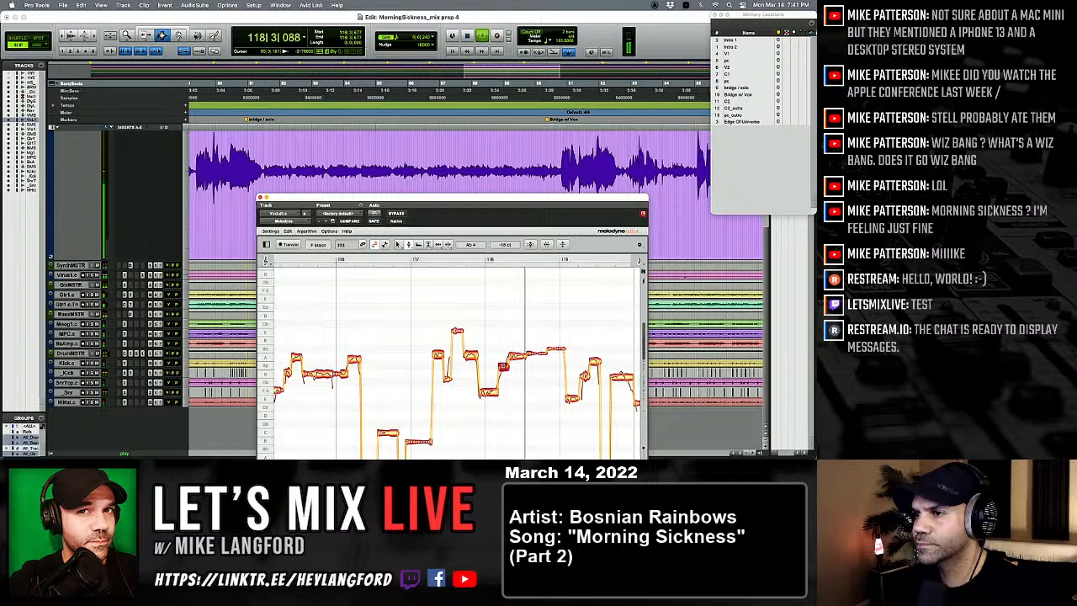
Step: Raise the first note in bar 119 to F 4 -33 ct and replay the phrase
scroll(506, 371, "right", 1)
scroll(506, 371, "right", 3)
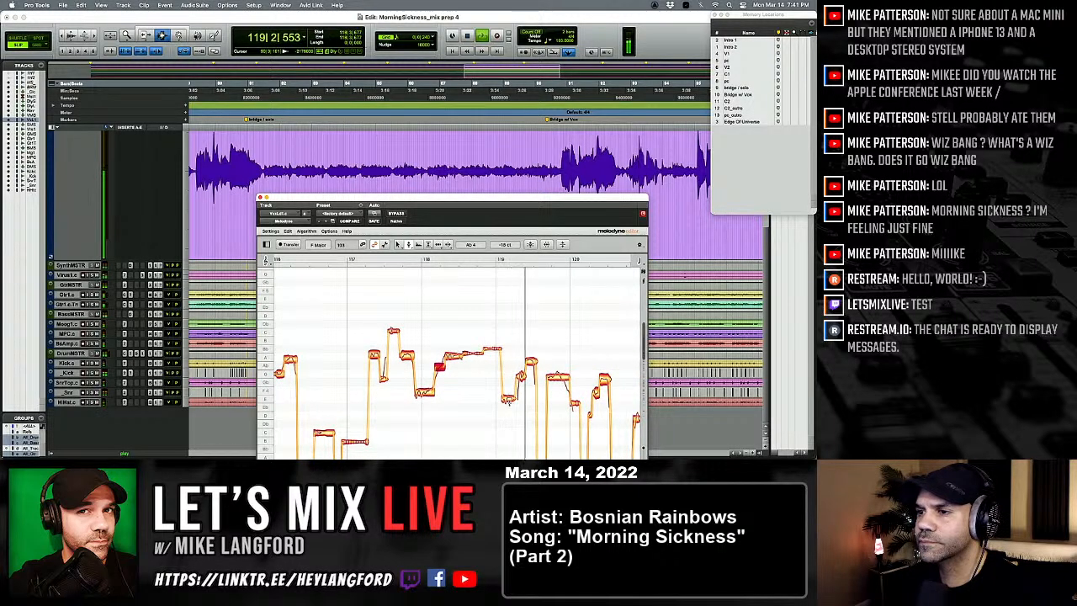
key("space")
left_click(509, 392)
key("space")
Step: Split the G 4 note in the second half of bar 119, and return to the Pitch Tool
scroll(510, 390, "right", 2)
right_click(511, 390)
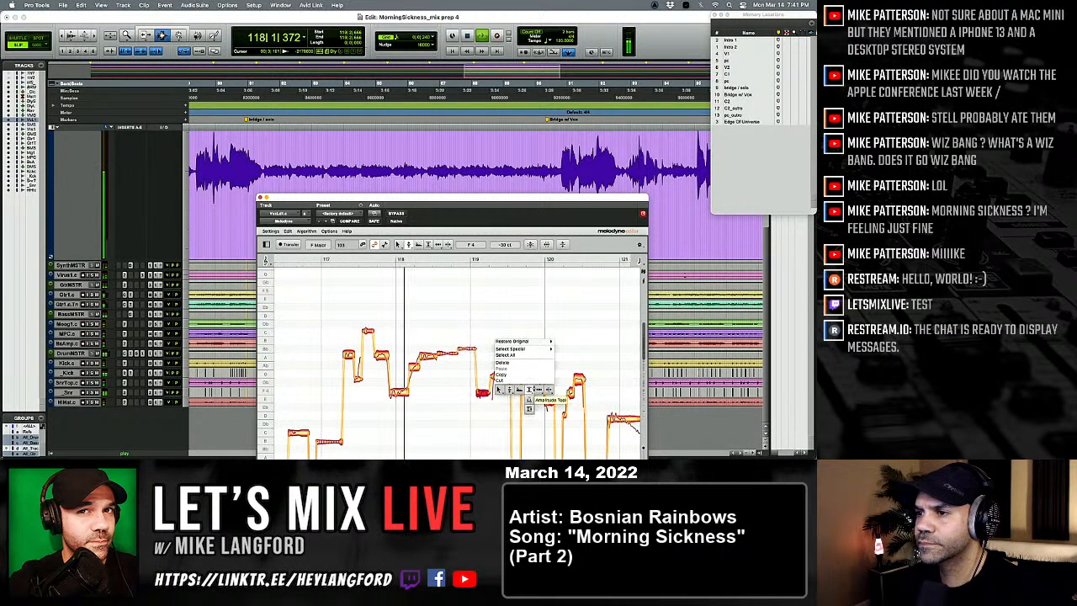
left_click(549, 390)
left_click(532, 376)
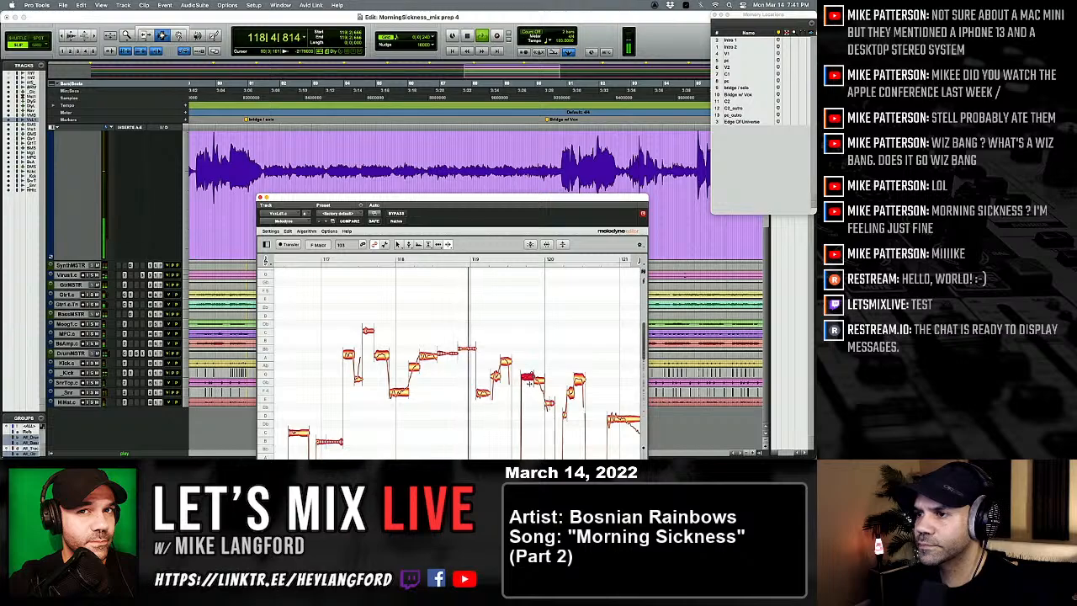
right_click(508, 381)
left_click(507, 380)
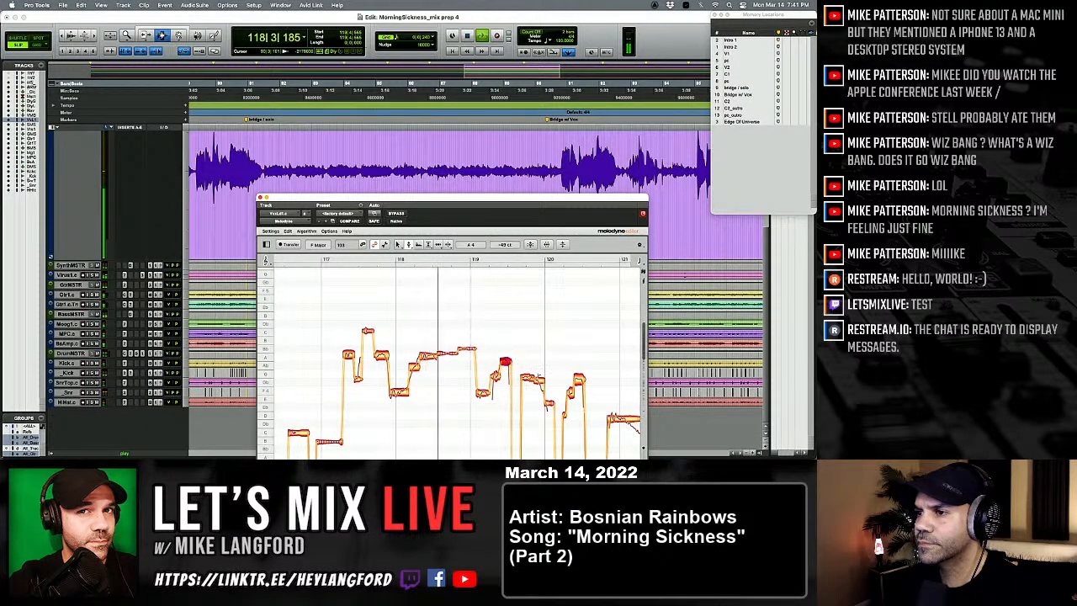
Step: Select the G 4 note's pieces in the second half of bar 119 and set them to G 4 -13 ct
double_click(529, 375)
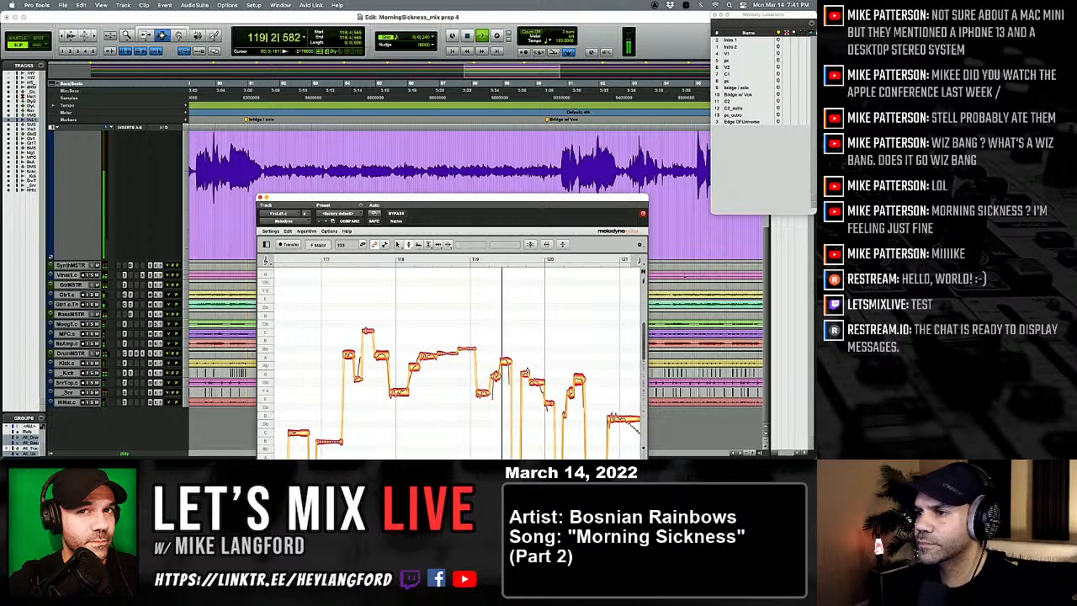
left_click(525, 377)
left_click(539, 383, "shift")
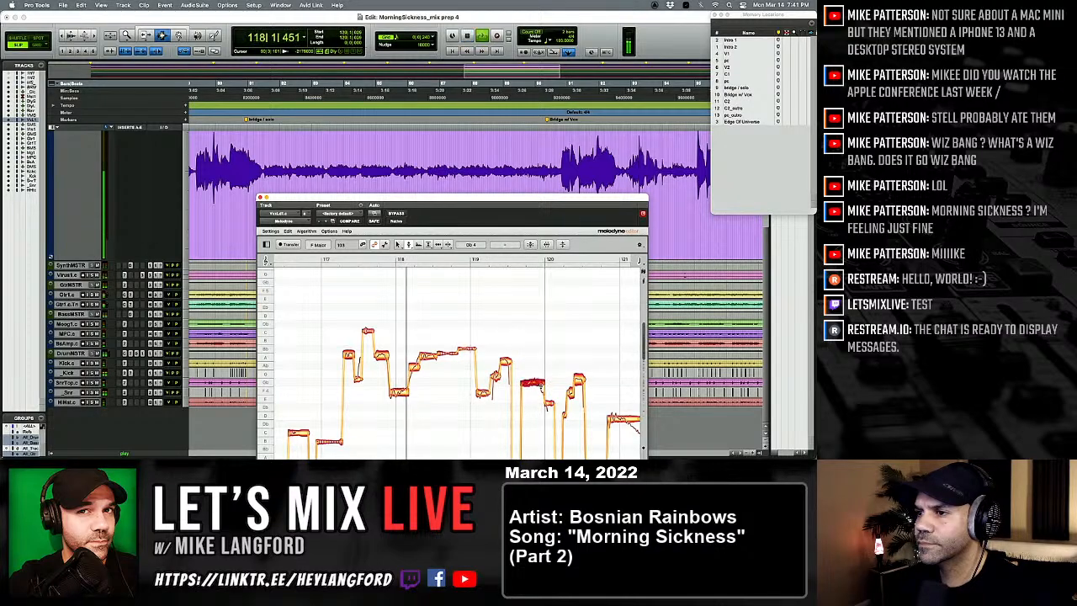
left_click_drag(532, 381, 532, 375)
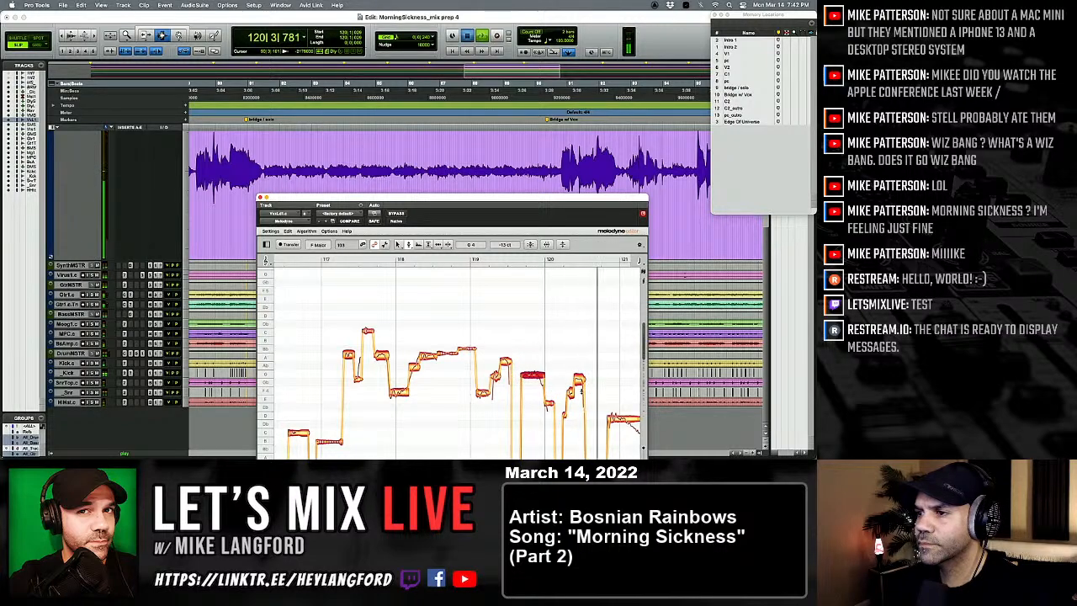
Step: Select the last two high notes at the end of bar 120 and restore their original pitch
left_click(578, 375)
left_click(571, 392)
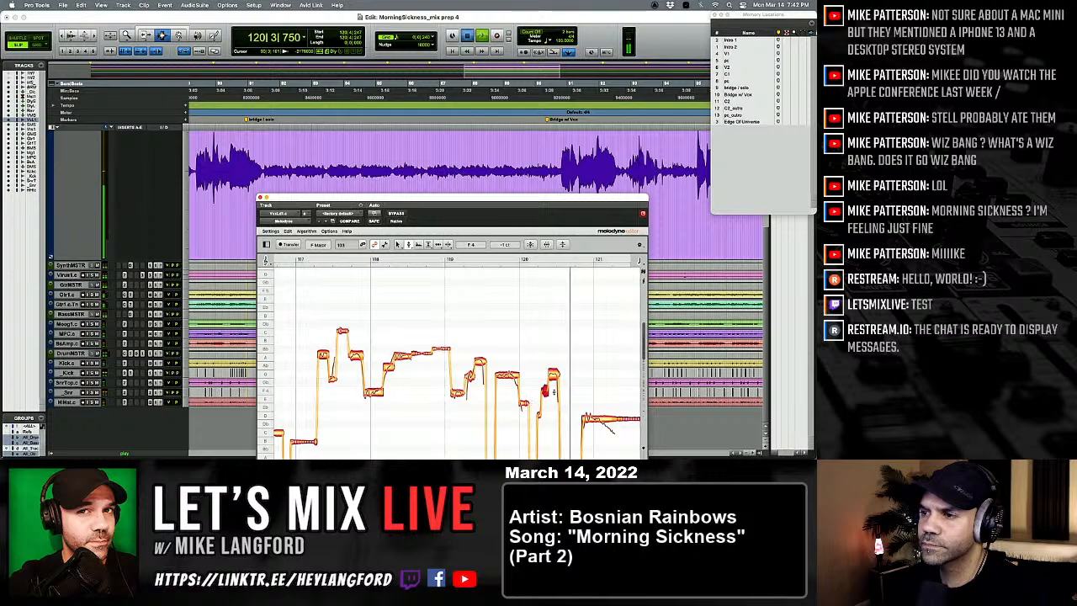
key("space")
left_click_drag(542, 364, 551, 396)
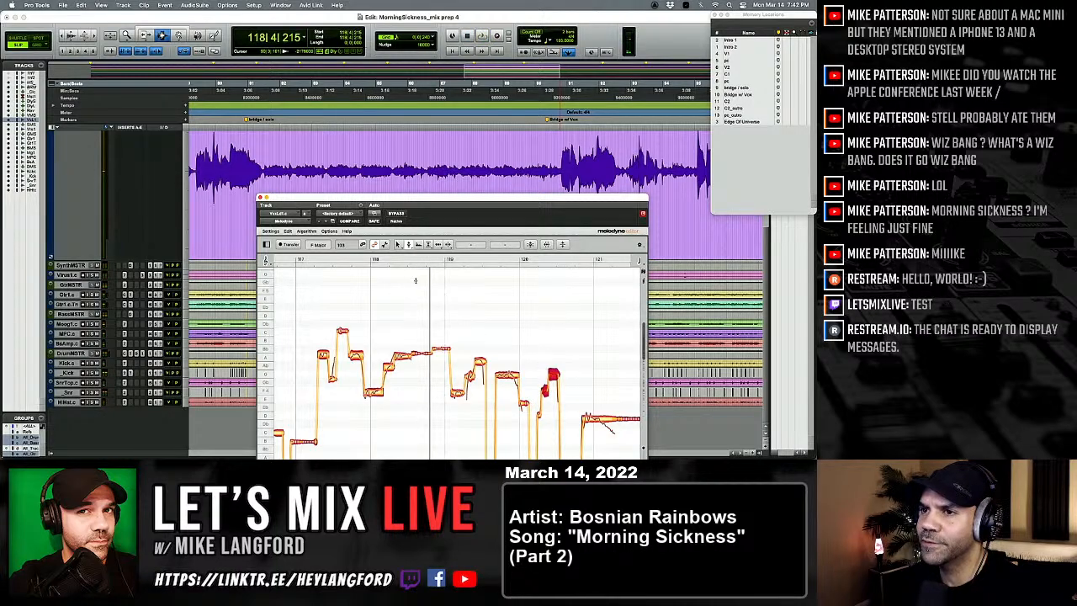
left_click(307, 232)
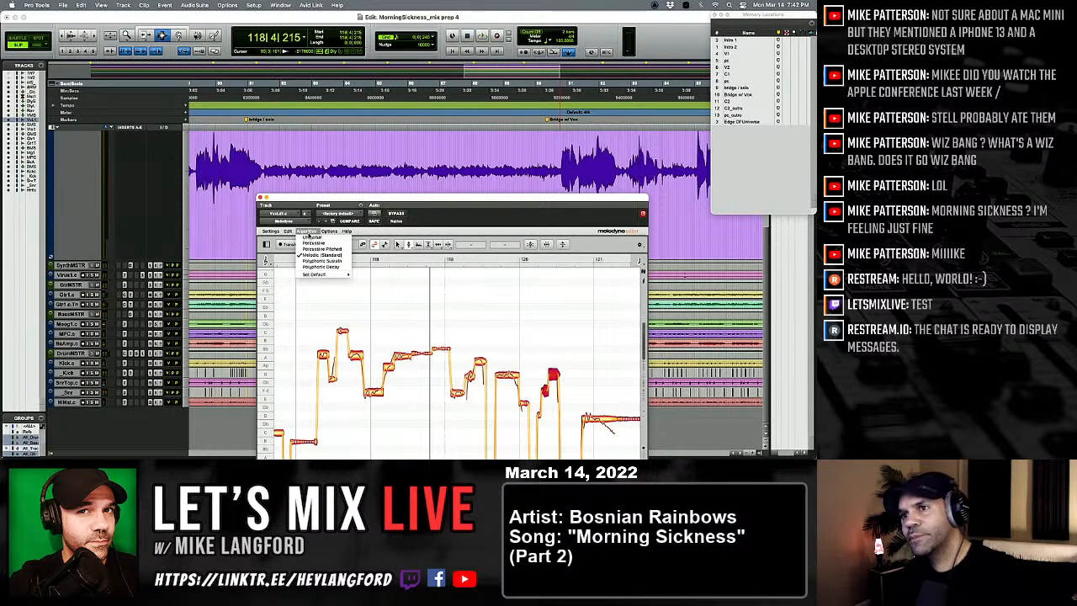
mouse_move(287, 230)
mouse_move(320, 276)
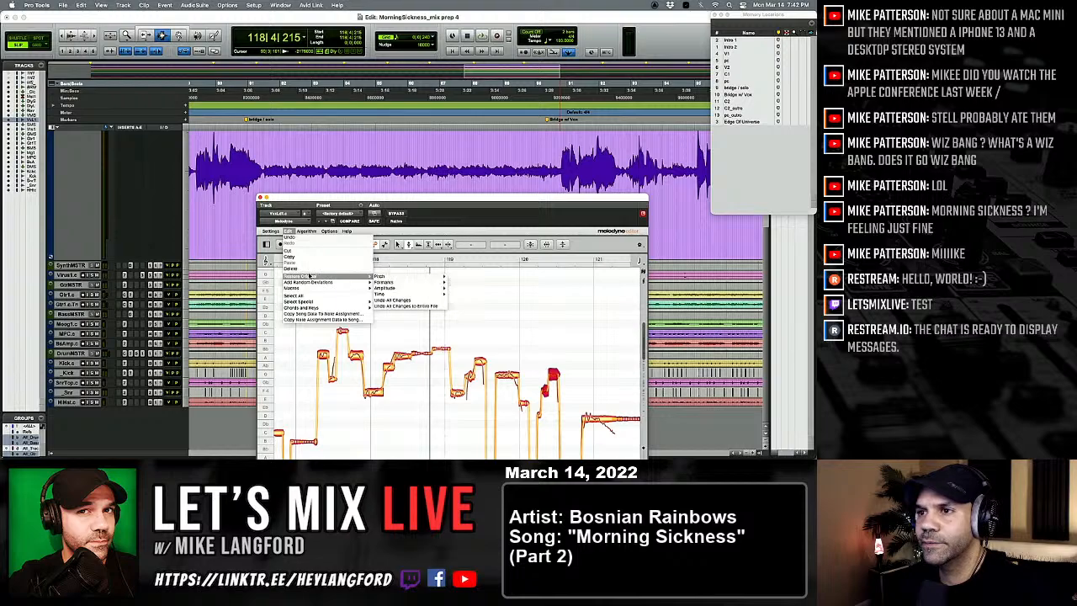
mouse_move(411, 278)
left_click(450, 276)
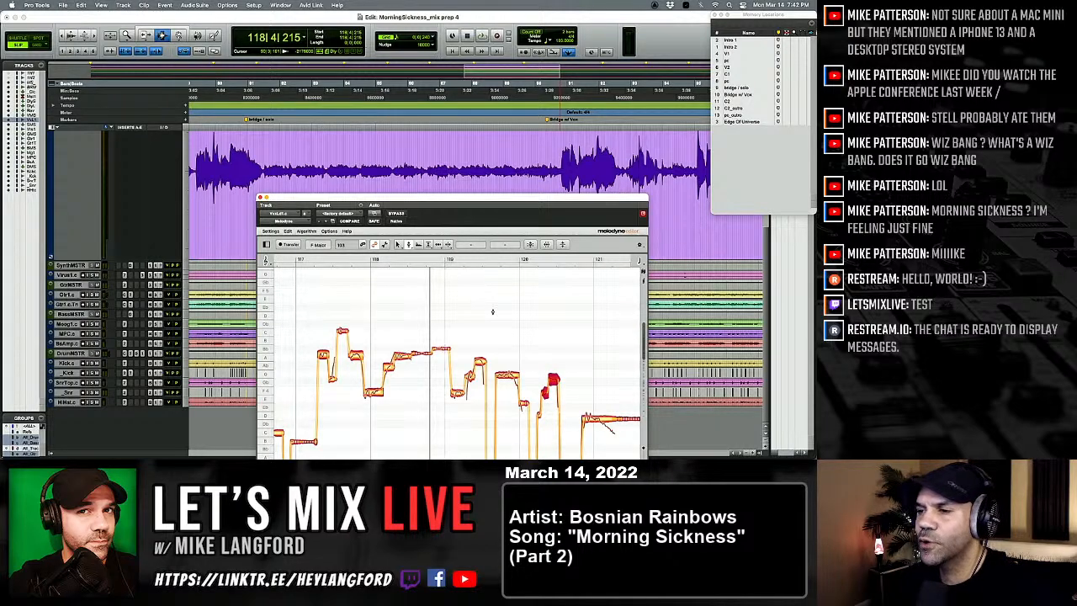
Step: Play the corrected phrase through bar 121, and replay the vocal line around bar 40
key("space")
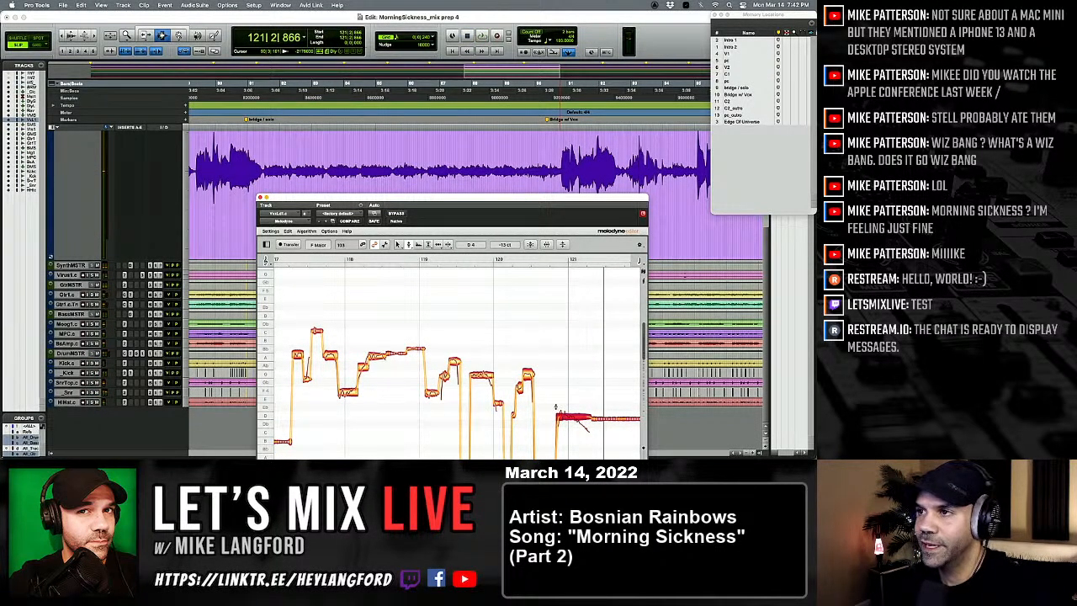
key("alt+a")
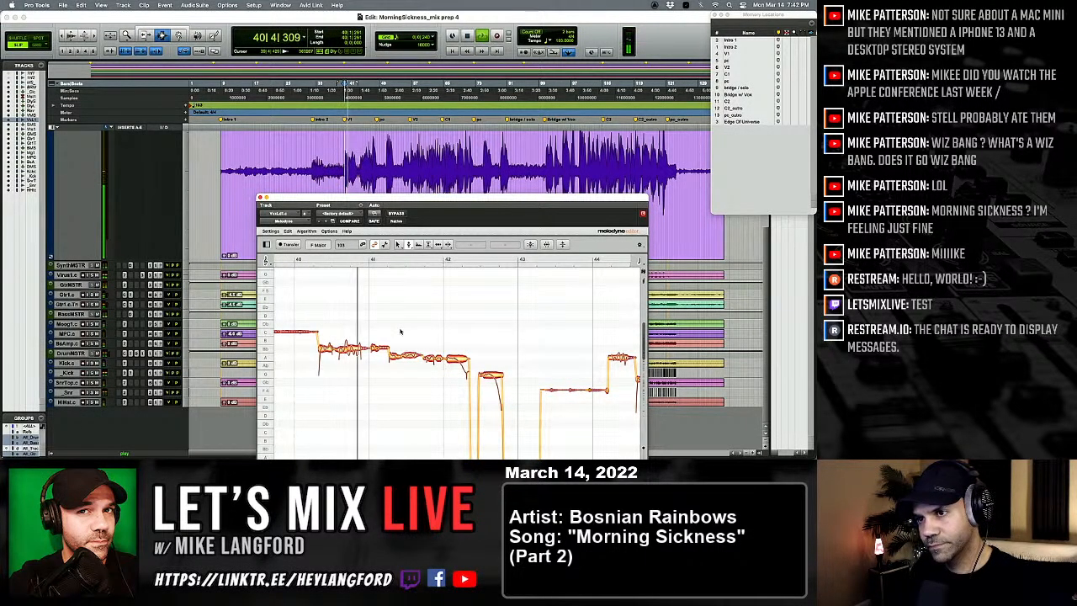
key("space")
key("space")
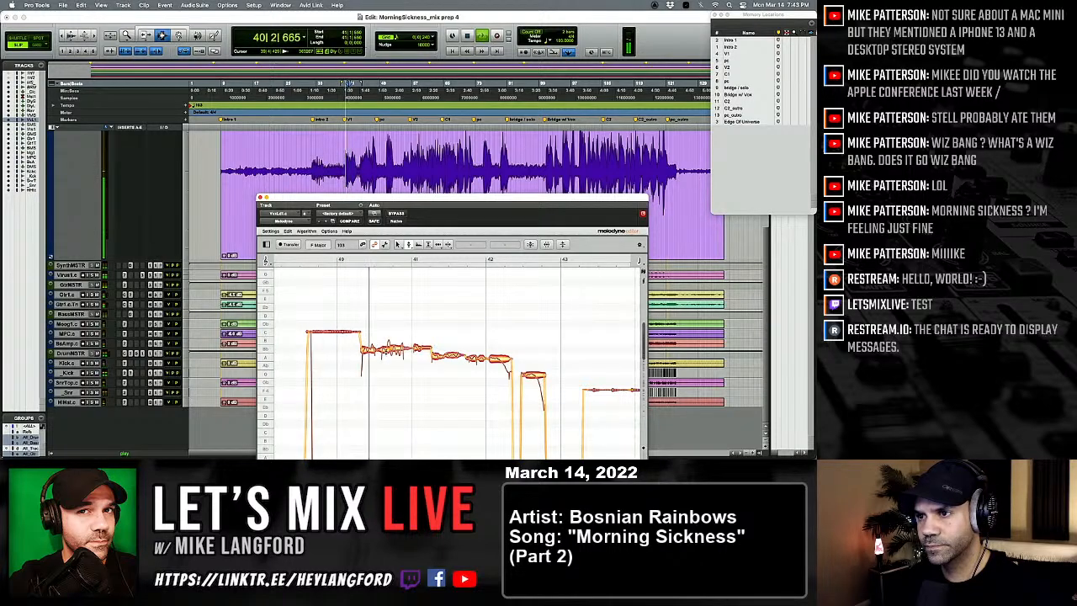
Step: Adjust the pitch modulation of the two Bb 4 notes in the second half of bar 40, and return to the Pitch Tool
right_click(384, 353)
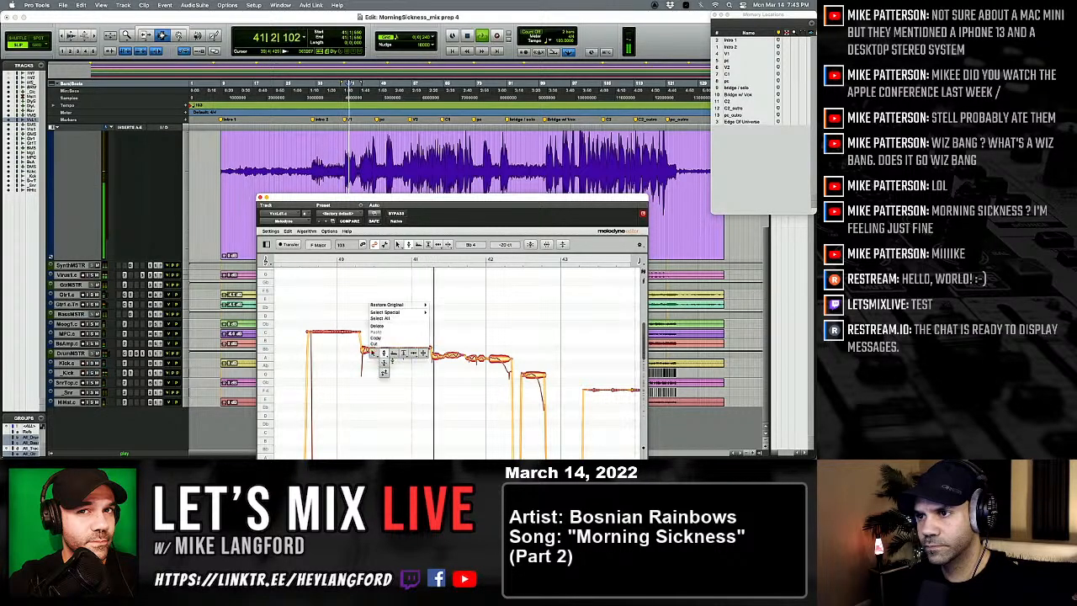
left_click(384, 363)
key("space")
key("space")
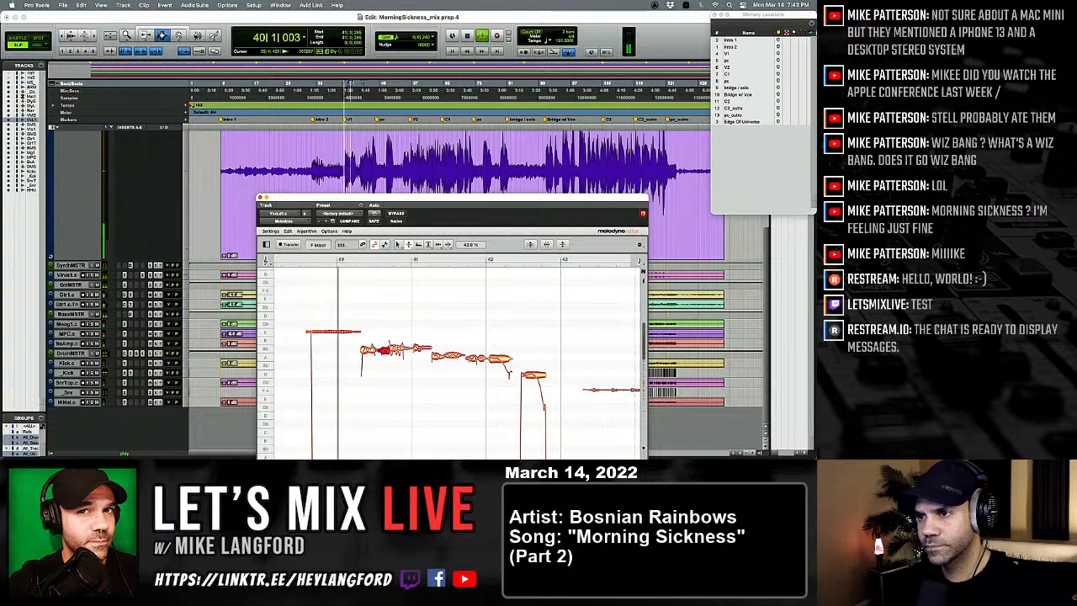
left_click_drag(393, 349, 395, 360)
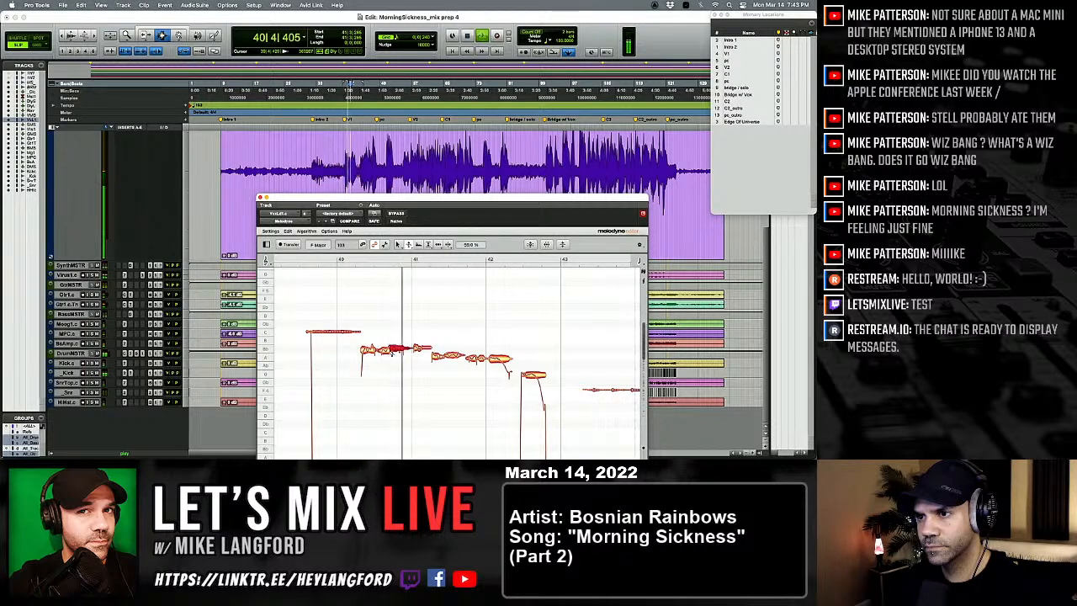
right_click(391, 353)
left_click(392, 342)
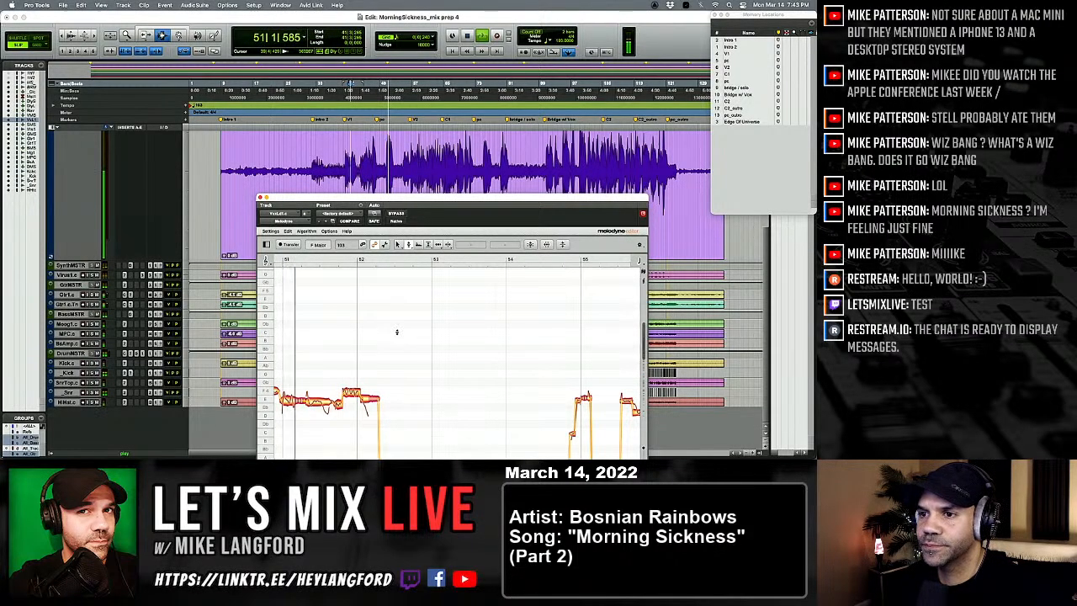
Step: Play on from bar 51, adjust the pitch modulation of the long Bb 4 note in bar 57, and return to the Pitch Tool
key("space")
key("space")
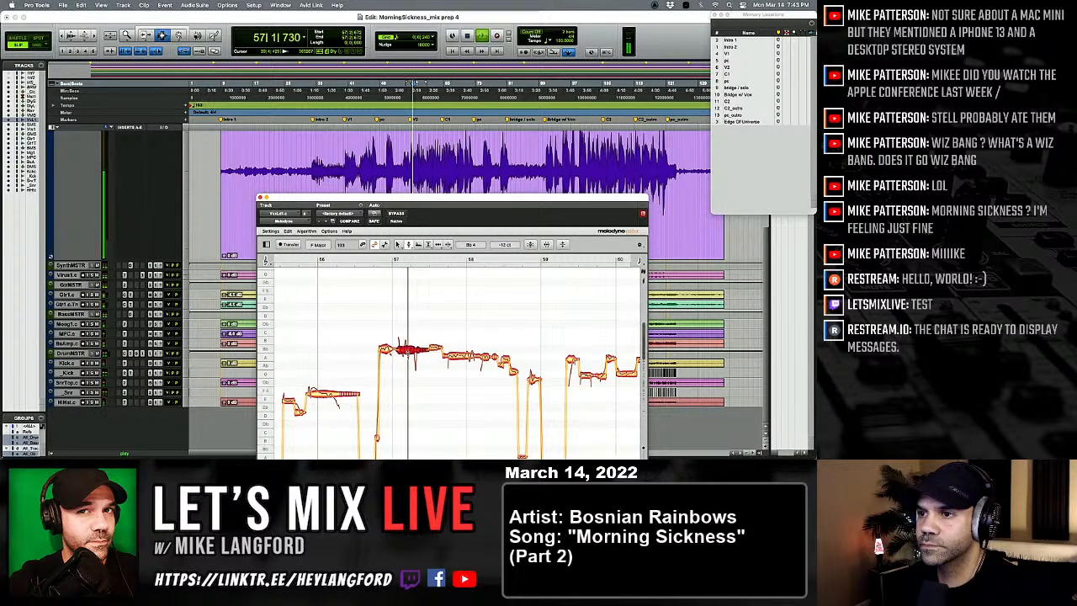
right_click(408, 353)
left_click(407, 366)
key("space")
key("space")
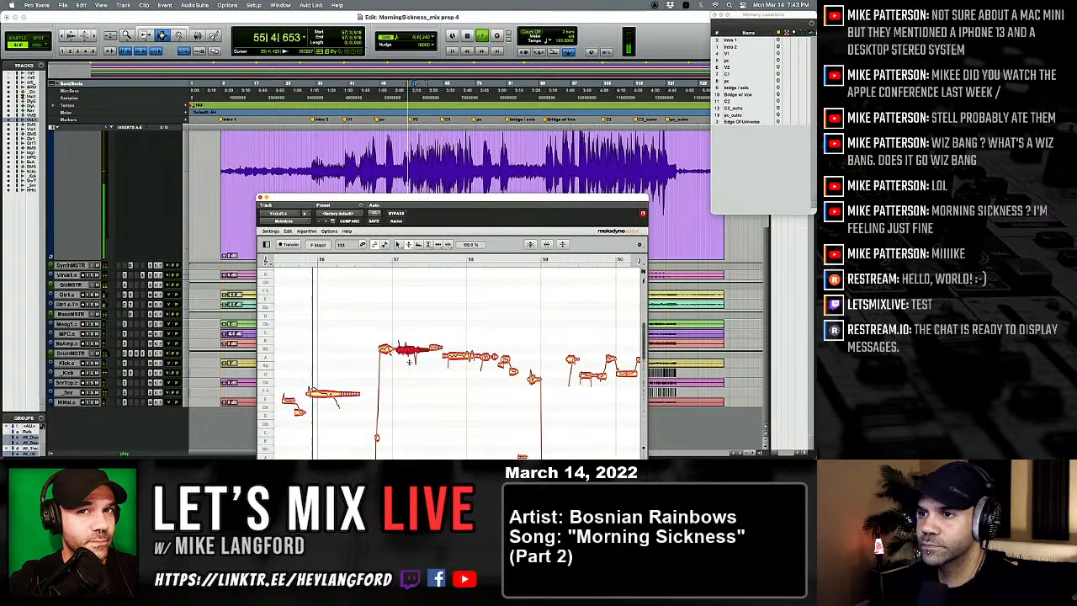
right_click(407, 352)
left_click(408, 354)
left_click(410, 371)
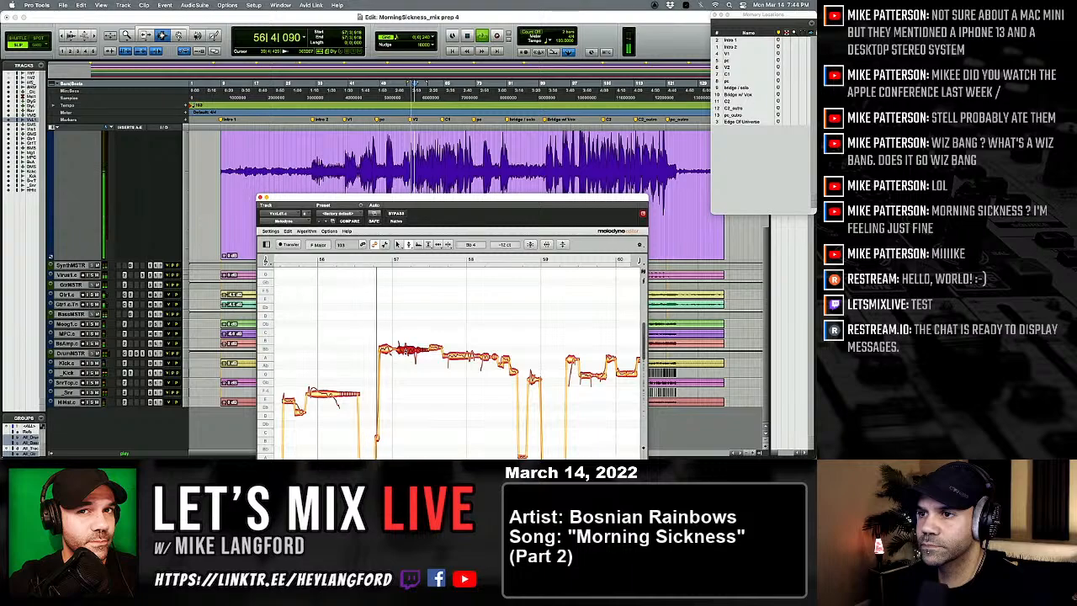
Step: Set the note in the second half of bar 57 to Bb 4 -2 ct and the last note of bar 58 to G 4 -30 ct
left_click(409, 349)
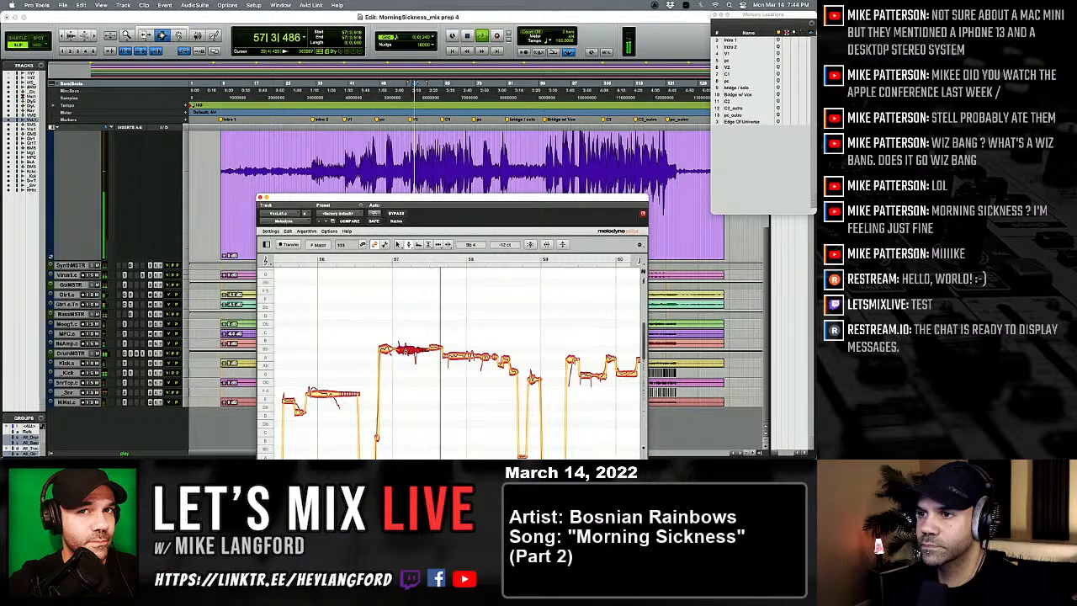
left_click(436, 348)
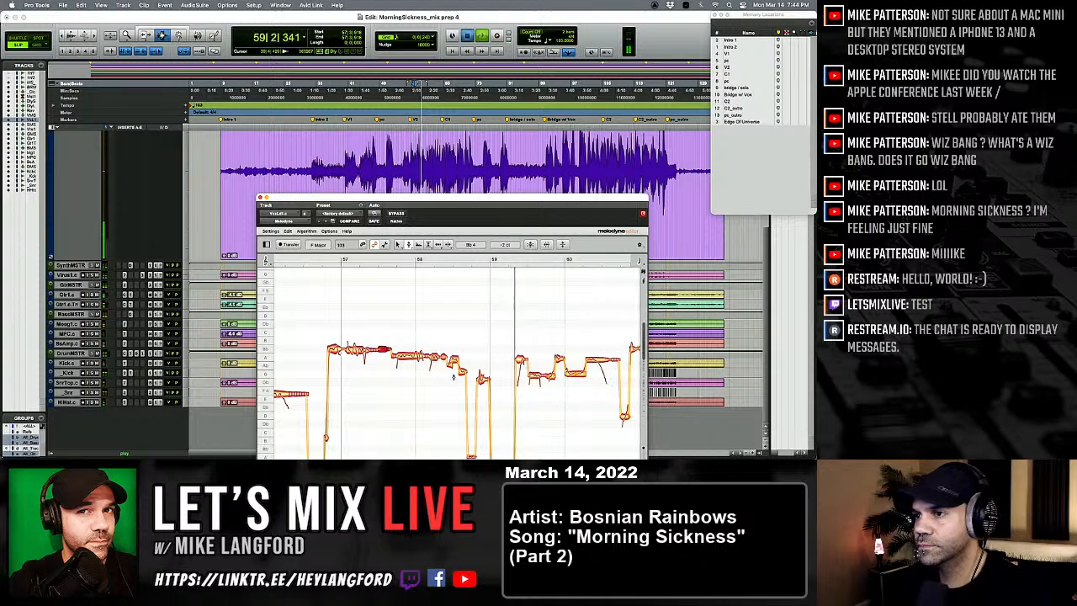
left_click(481, 376)
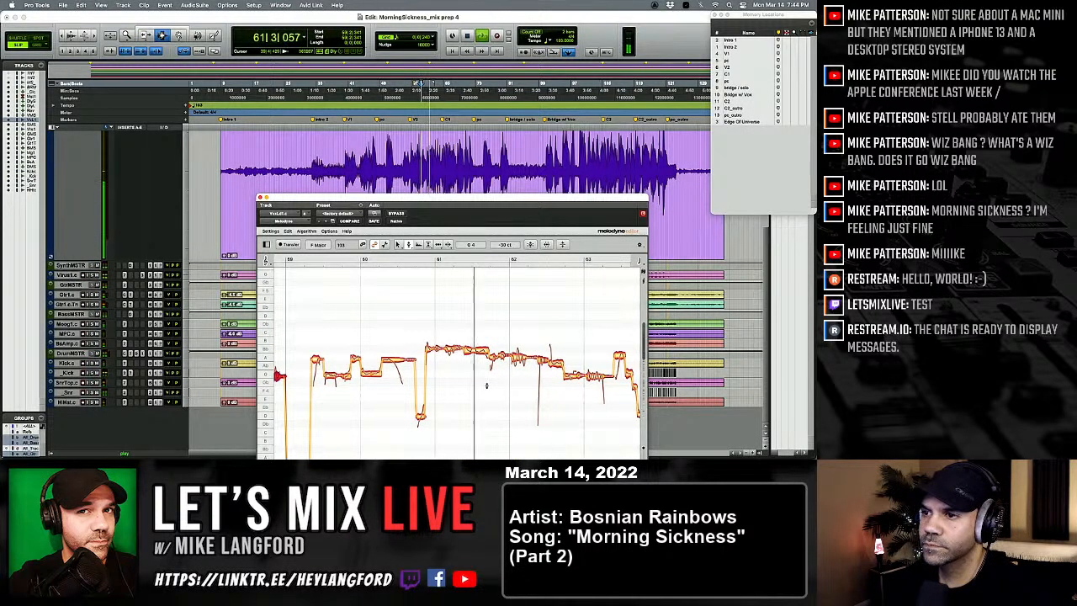
Step: Split the Bb 4 note in the middle of bar 61 and set its second part to Bb 4 0 ct
key("space")
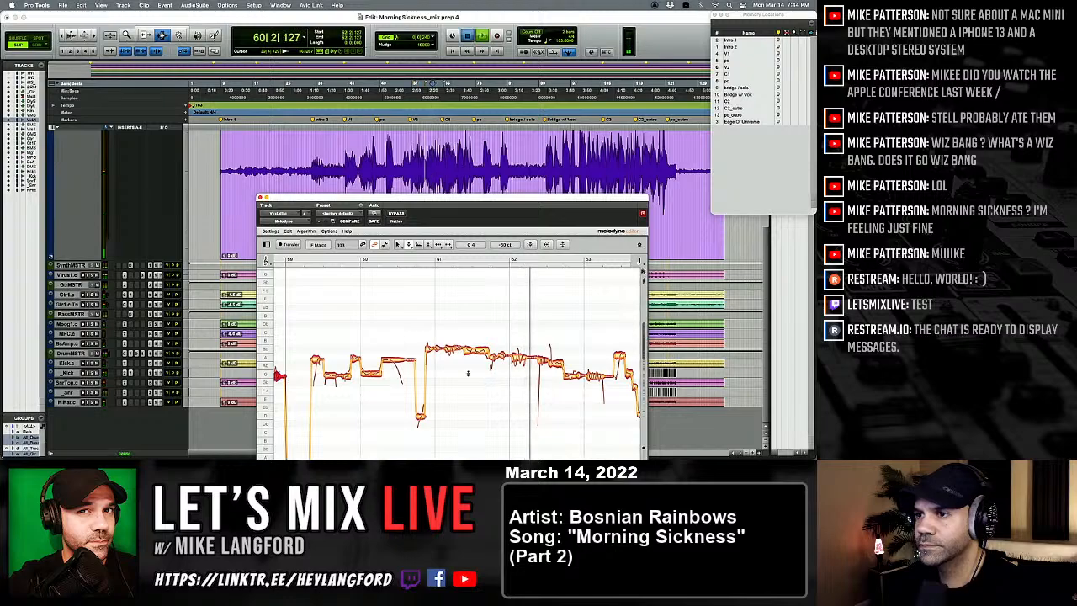
right_click(495, 375)
left_click(505, 374)
double_click(464, 352)
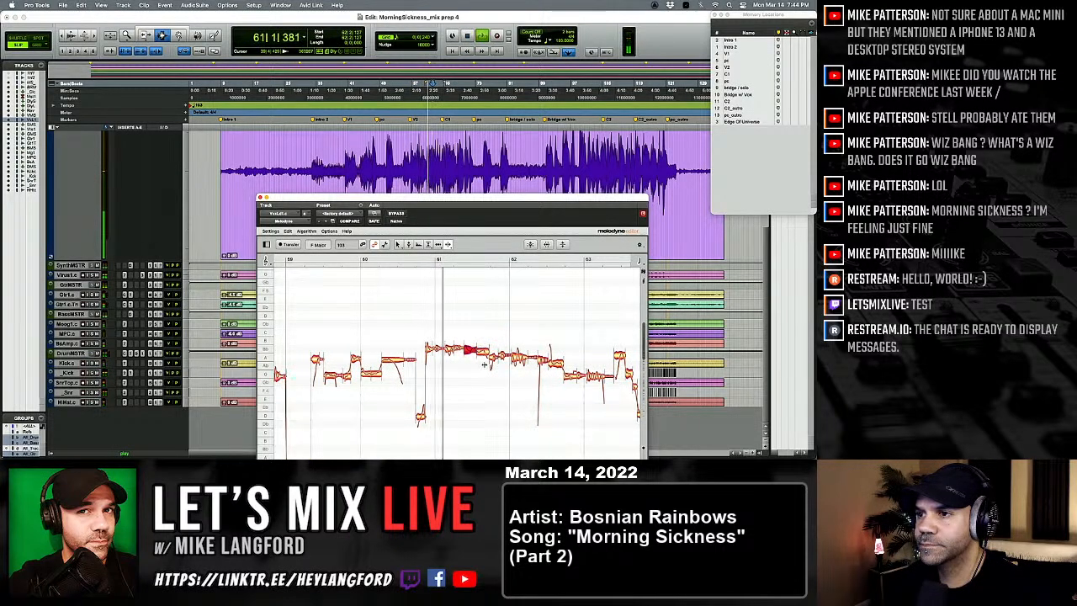
right_click(460, 362)
left_click(444, 364)
double_click(482, 349)
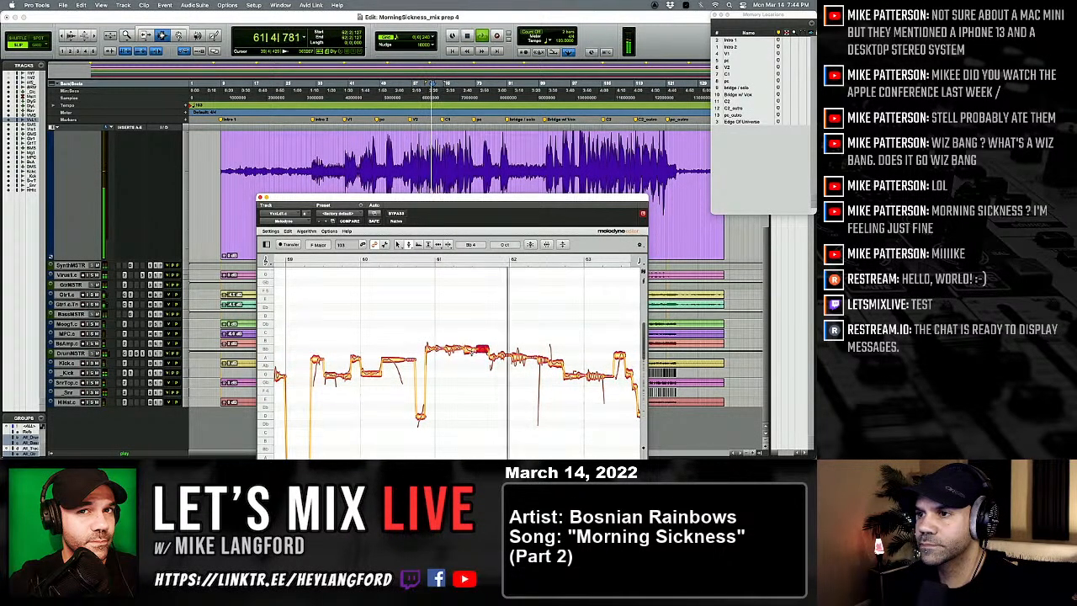
Step: Set the first part of the split note in bar 61 to Bb 4 +4 ct and replay the phrase
key("space")
left_click(470, 350)
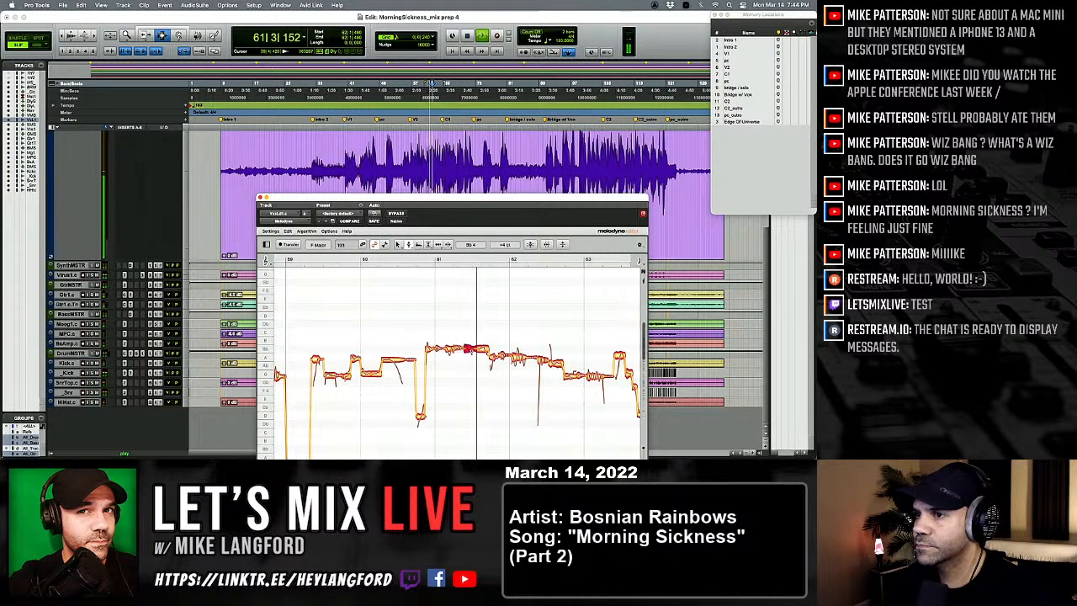
key("space")
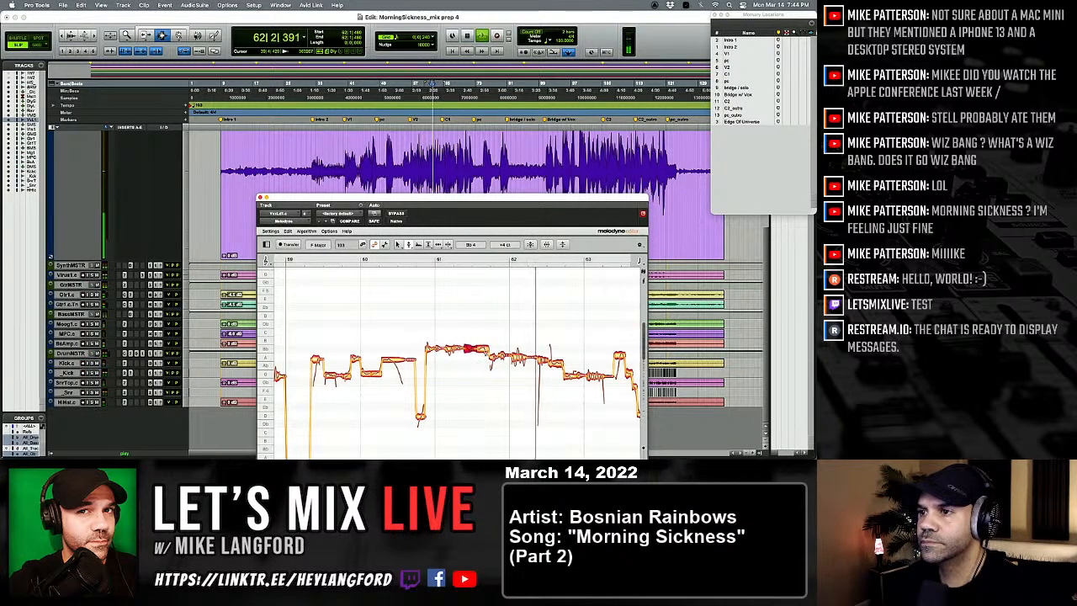
key("space")
Step: Set the short note at the end of bar 61 to A 4 +22 ct and replay the phrase
left_click(493, 358)
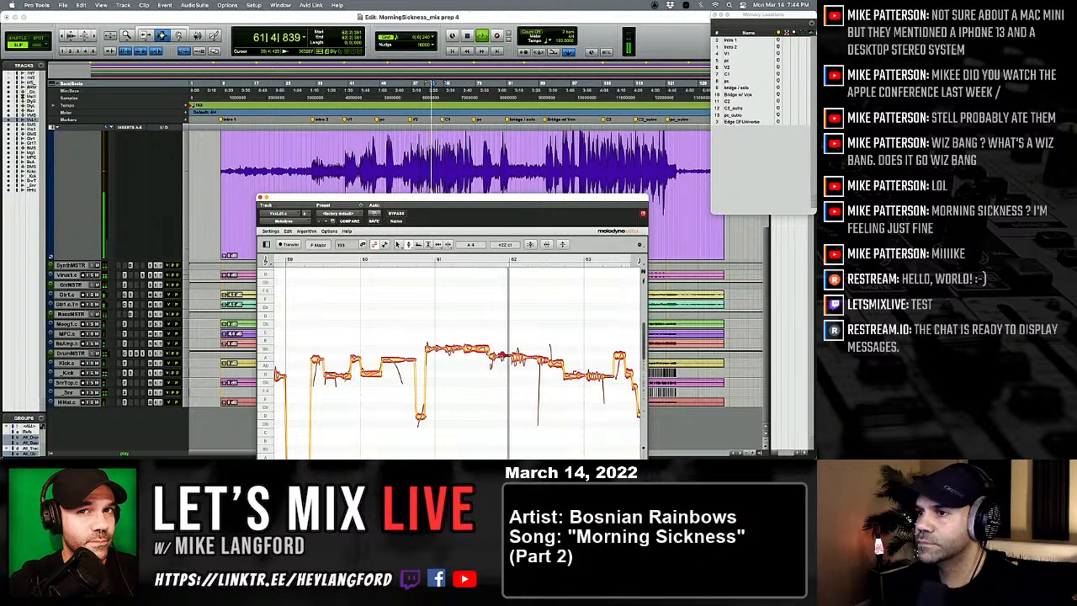
key("space")
key("space")
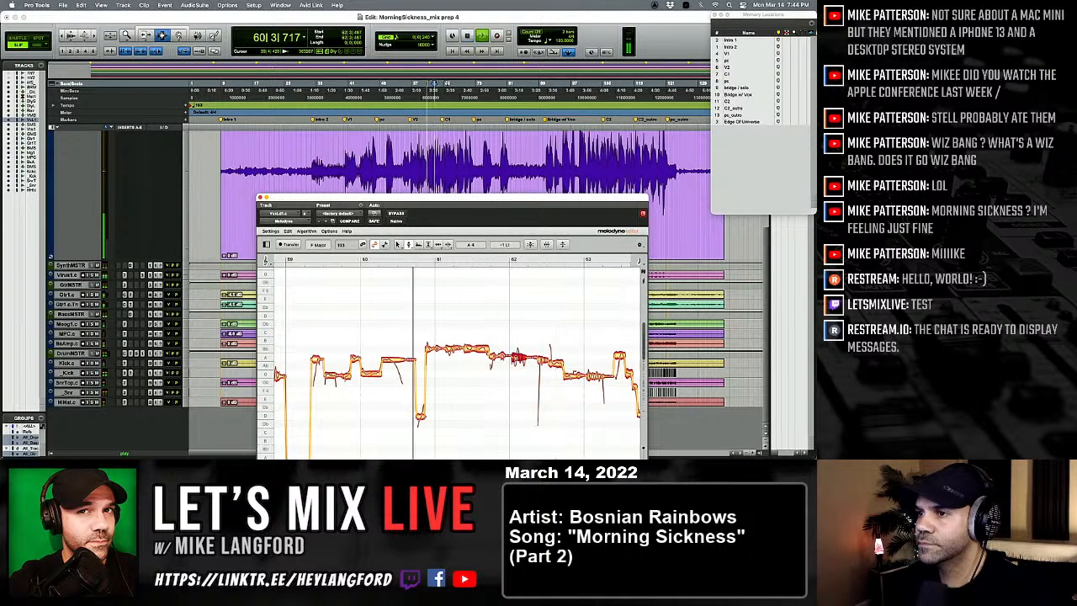
Step: Adjust the pitch modulation of the A 4 note at the start of bar 62, and raise the note in that bar's second half slightly
right_click(506, 360)
left_click(518, 372)
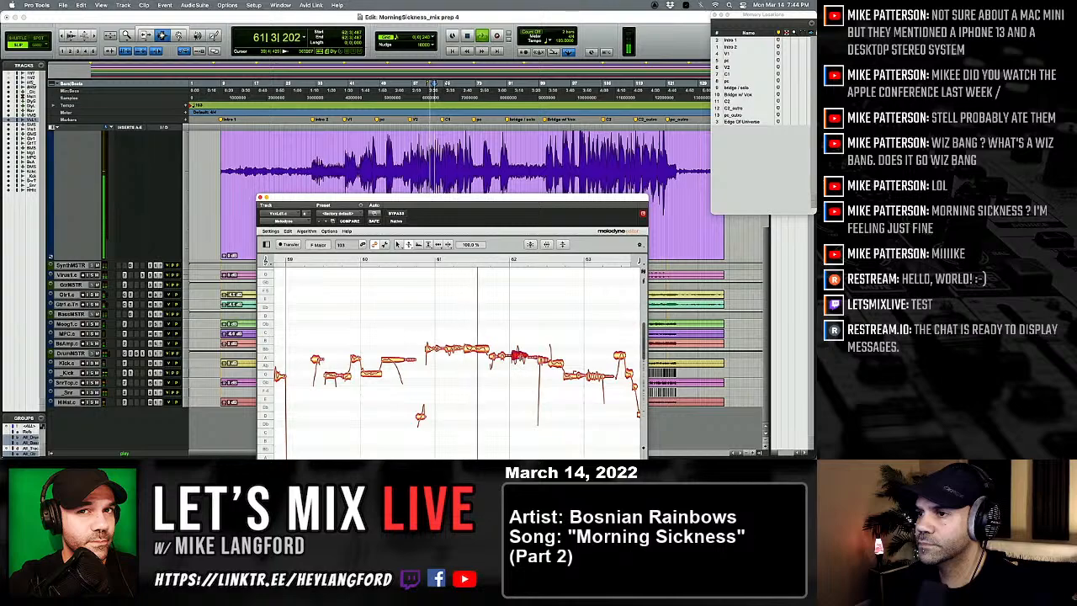
key("space")
key("space")
right_click(520, 359)
left_click(533, 370)
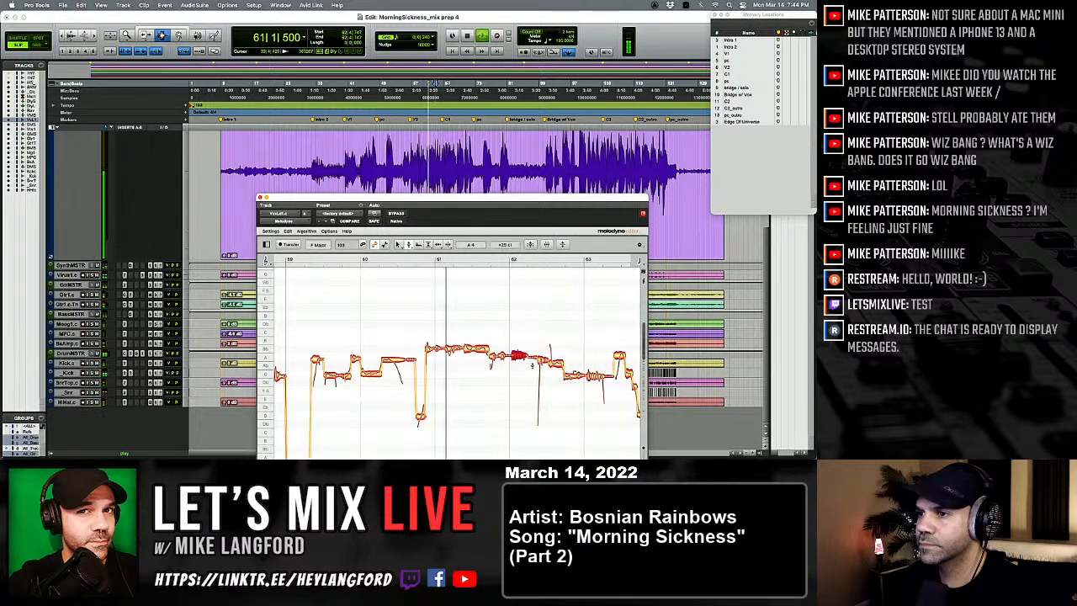
left_click_drag(556, 363, 556, 361)
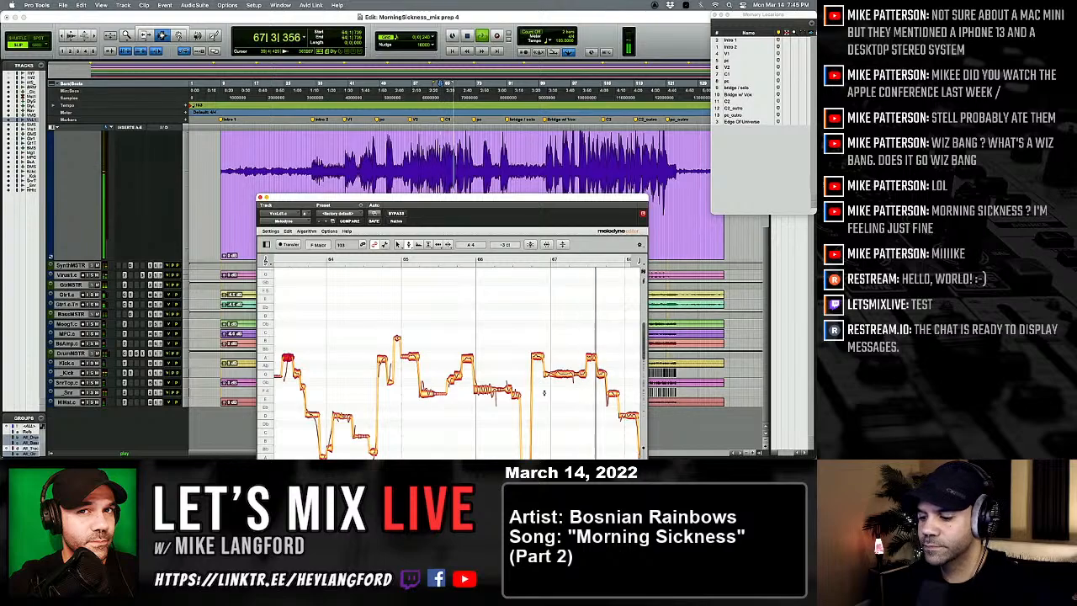
Step: Adjust the lead vocal's level in the Mix window, and play the vocal from bar 90 to the end
key("super+equal")
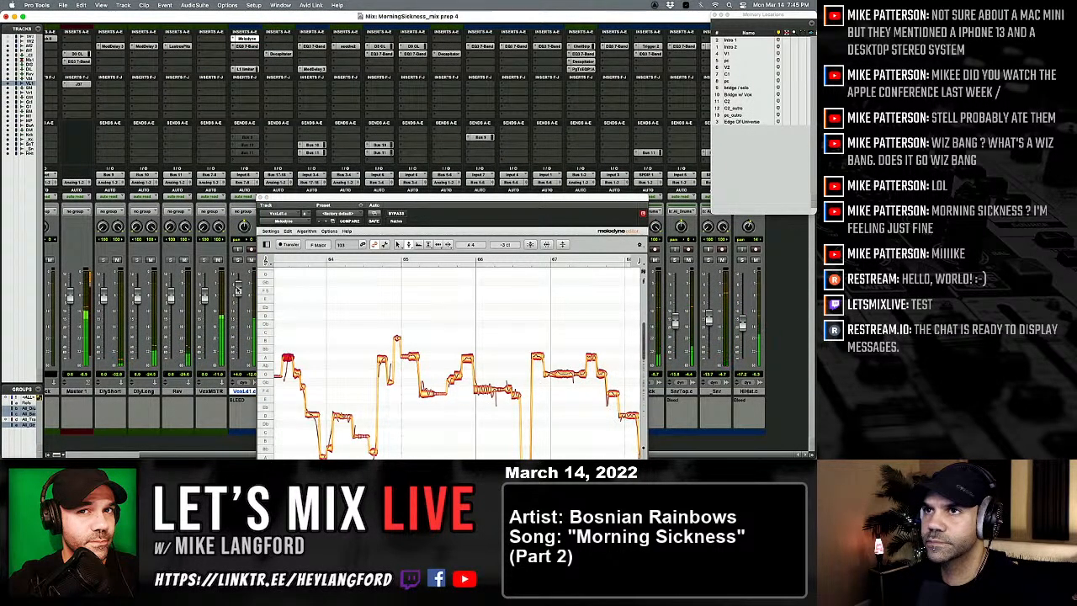
key("super+equal")
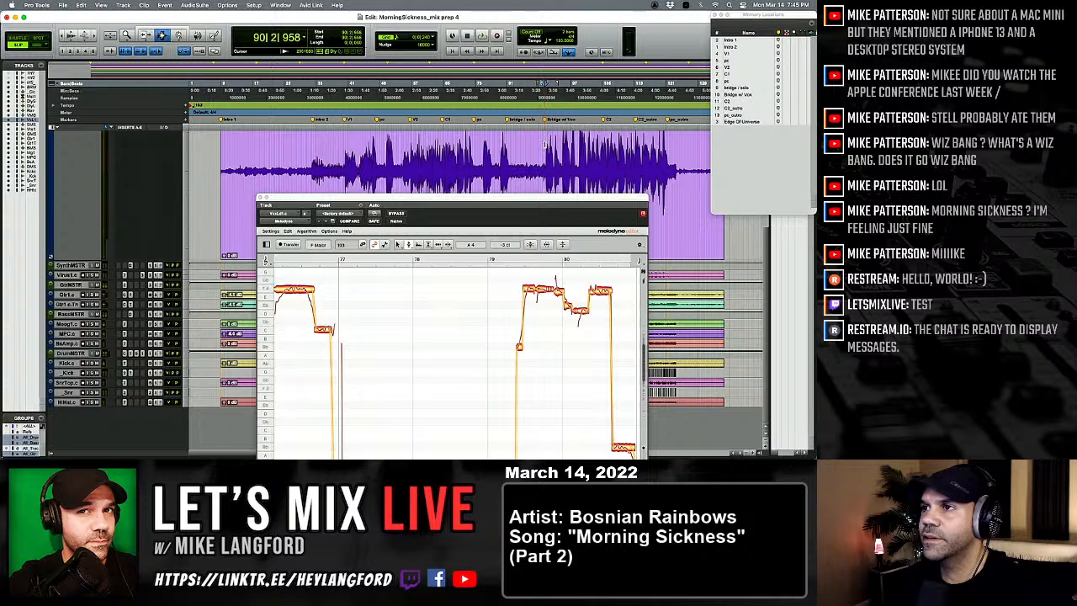
key("space")
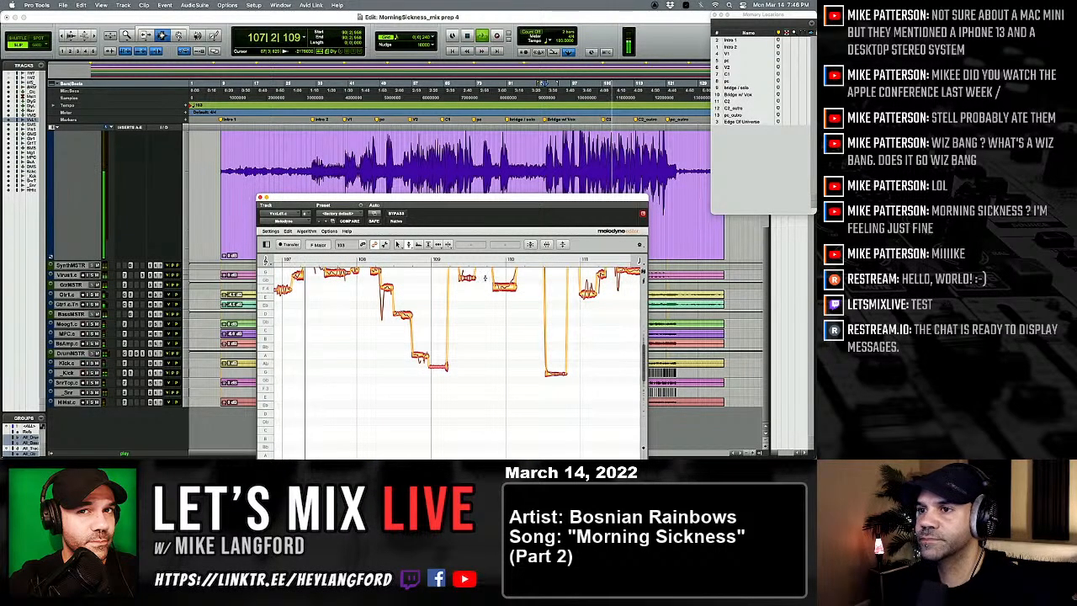
left_click_drag(485, 278, 485, 344)
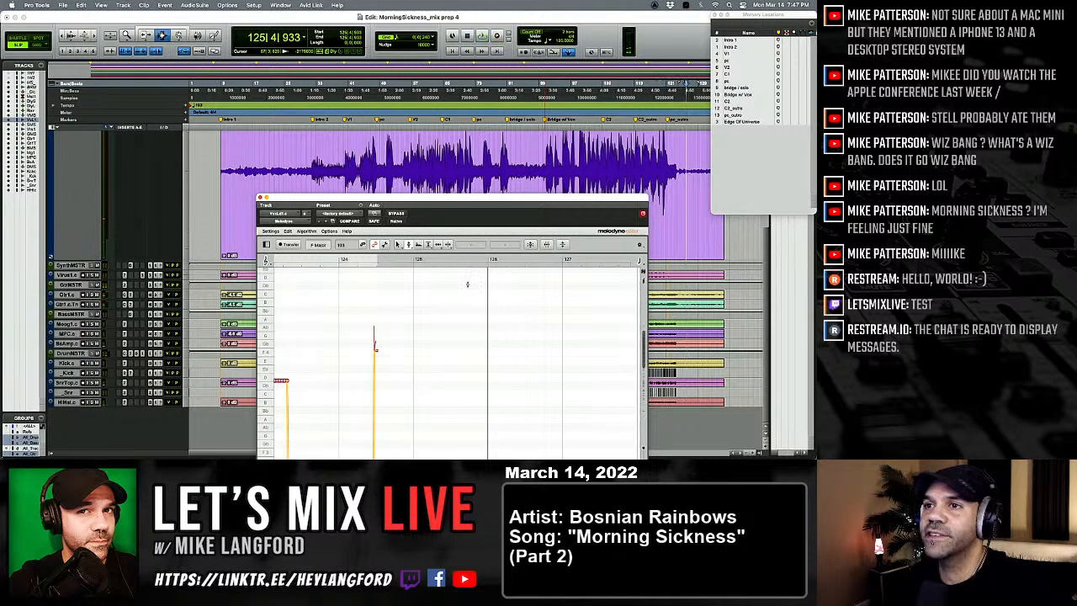
Step: Close Melodyne and deactivate the L1 limiter and EQ3 7-Band inserts on the VoxLd1.c track in the Mix window
left_click(260, 198)
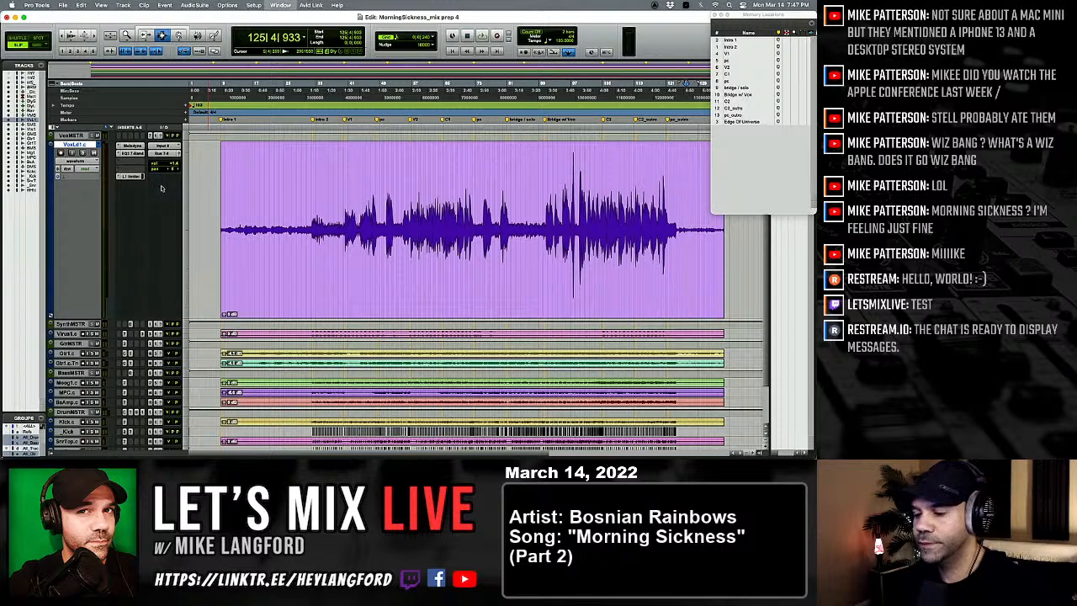
key("super+equal")
left_click(250, 69, "ctrl+super")
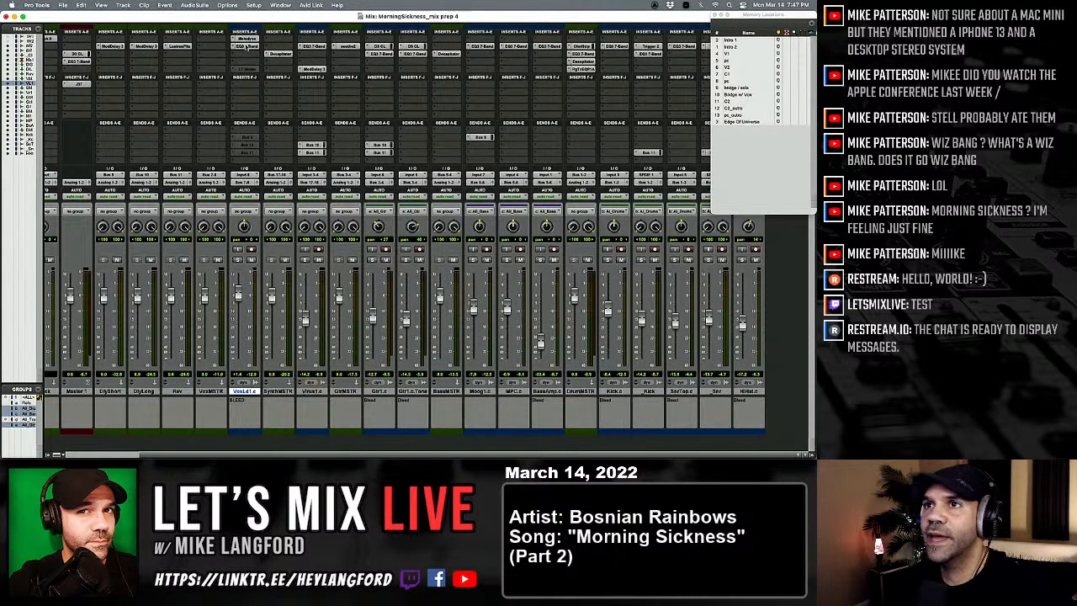
left_click(247, 40)
left_click(248, 40)
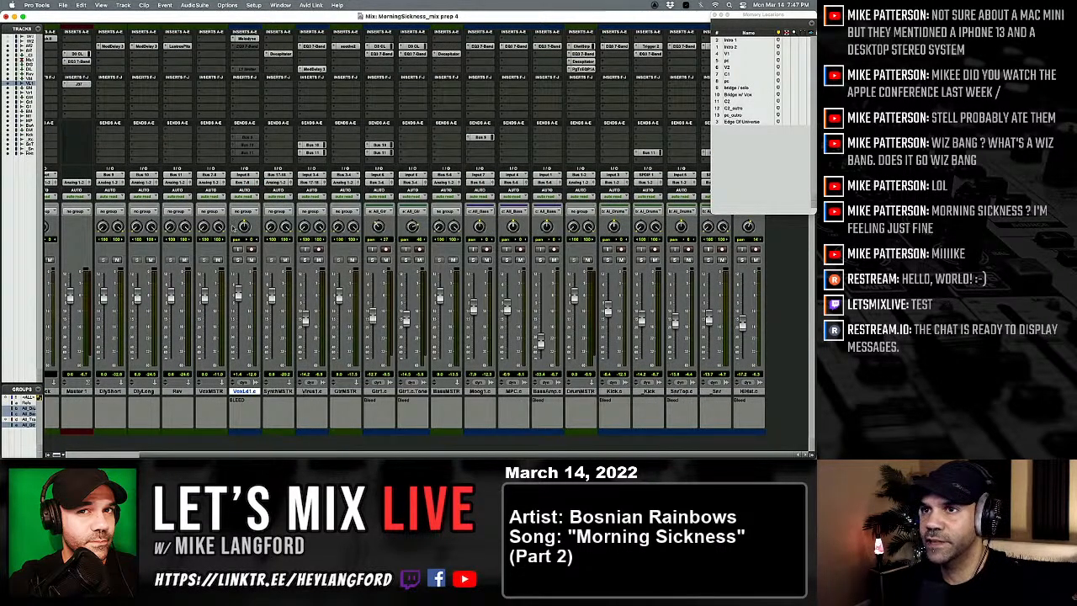
Step: Commit the VoxLd1.c track offline with clips consolidated, inserting the result after the selected track and doing nothing to the source track
key("super+equal")
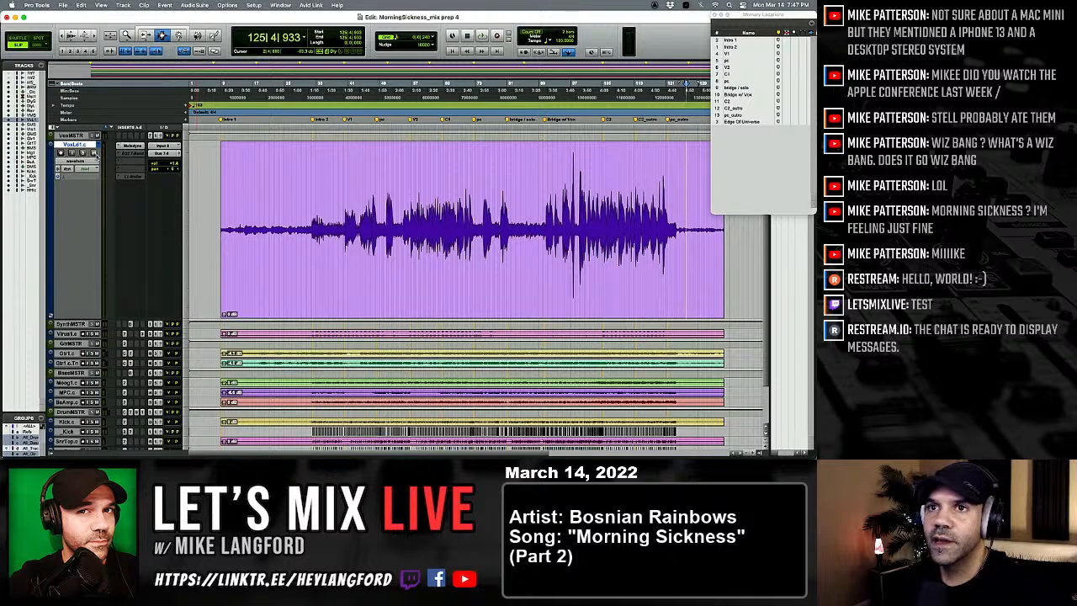
left_click(80, 5)
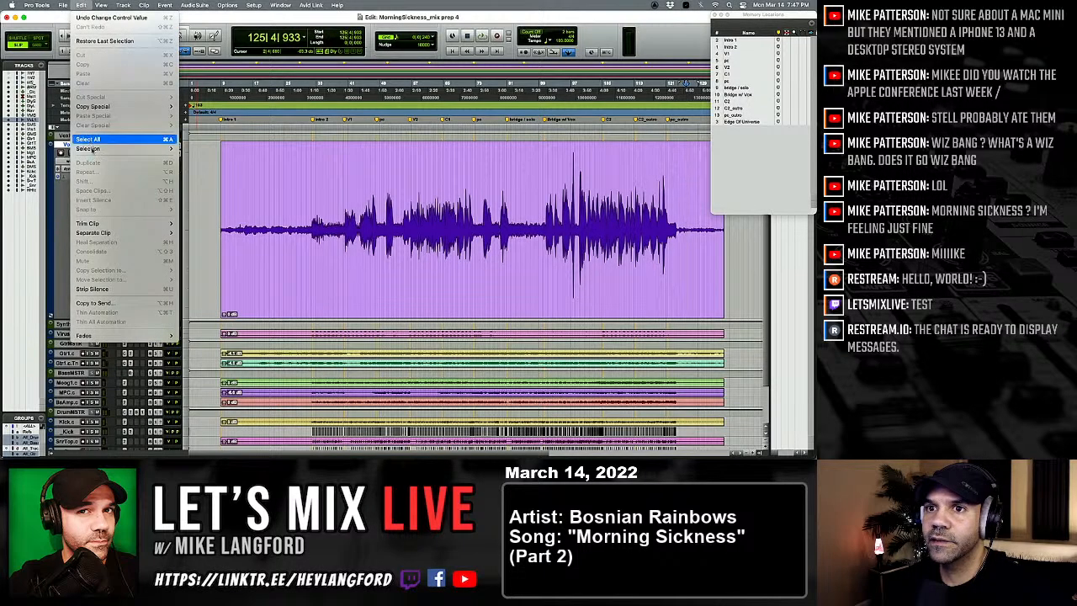
mouse_move(122, 5)
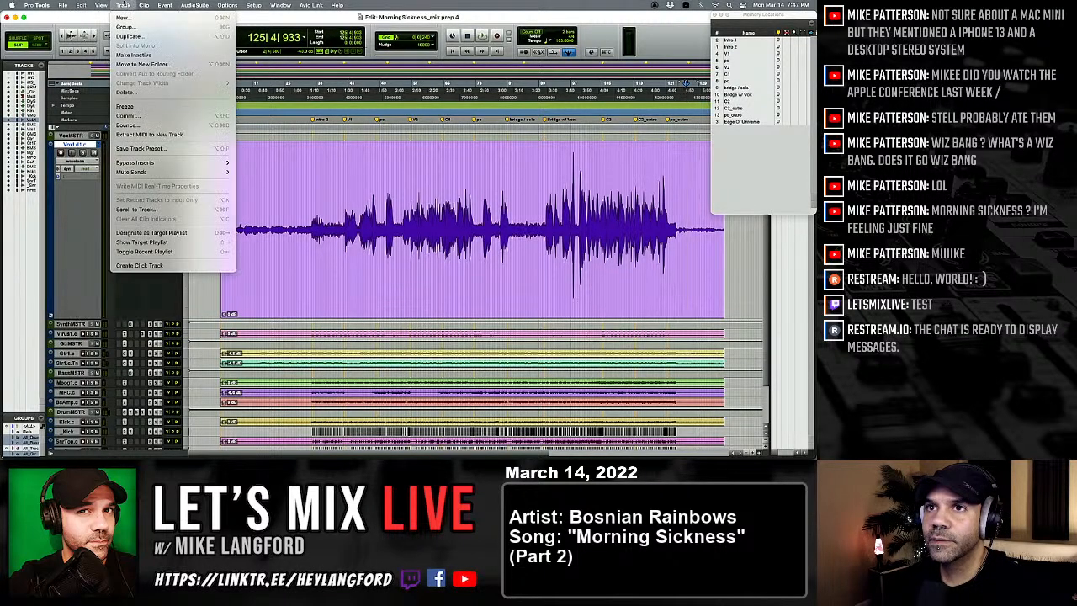
left_click(81, 5)
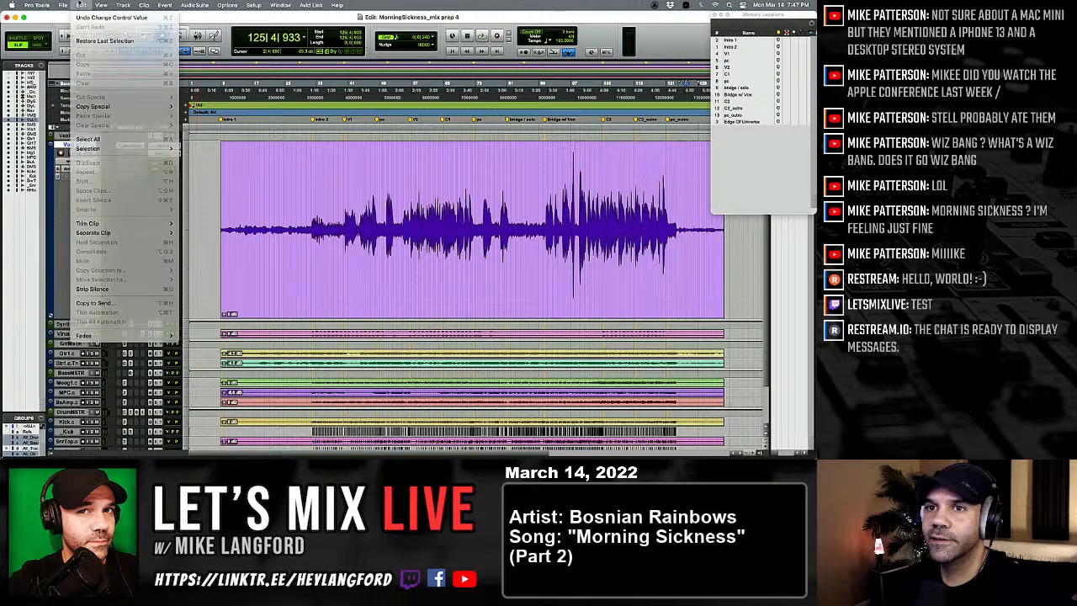
left_click(205, 5)
mouse_move(141, 6)
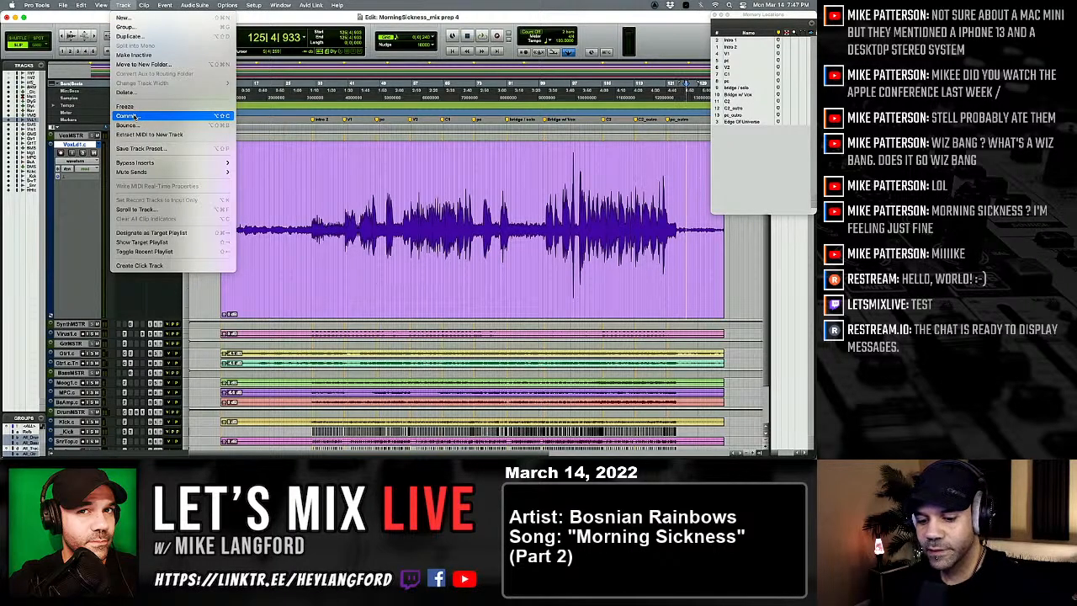
left_click(136, 116)
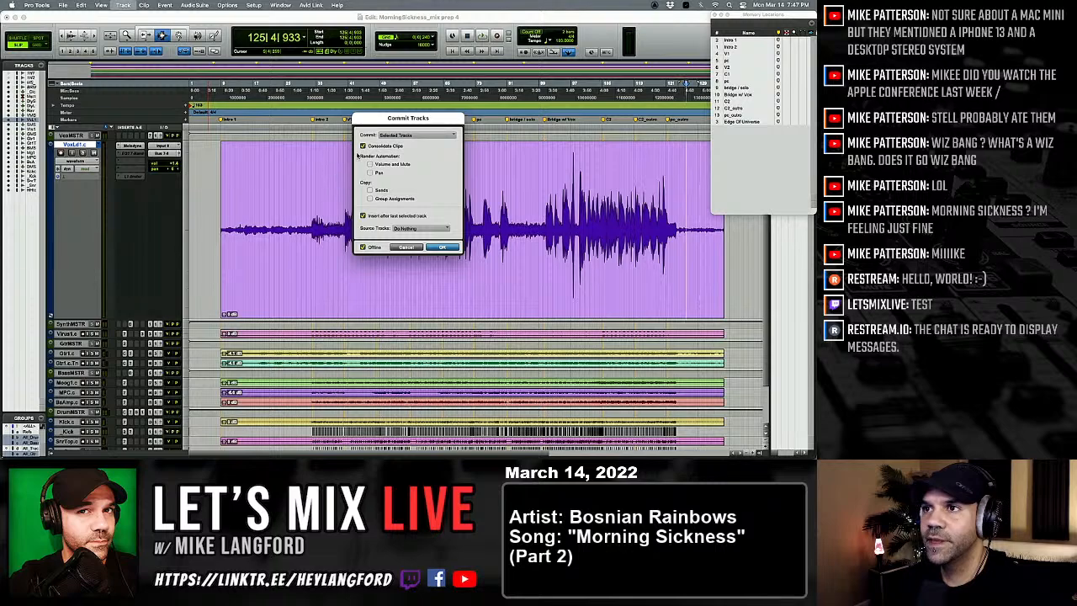
left_click(446, 247)
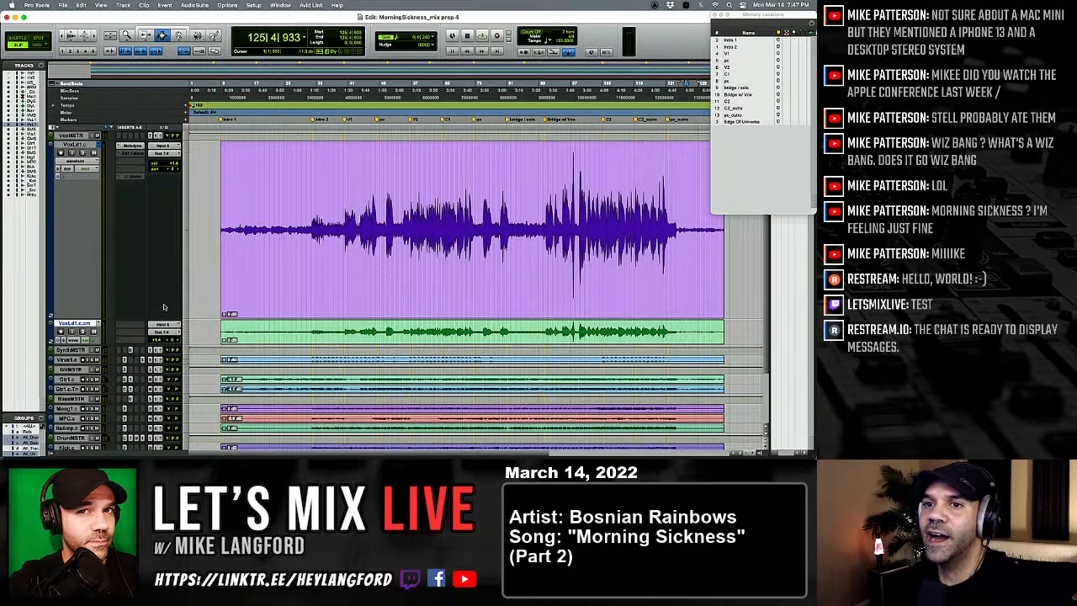
Step: Duplicate the VoxLd1.c track's current playlist and name the copy VoxLd1.ct
left_click(99, 146)
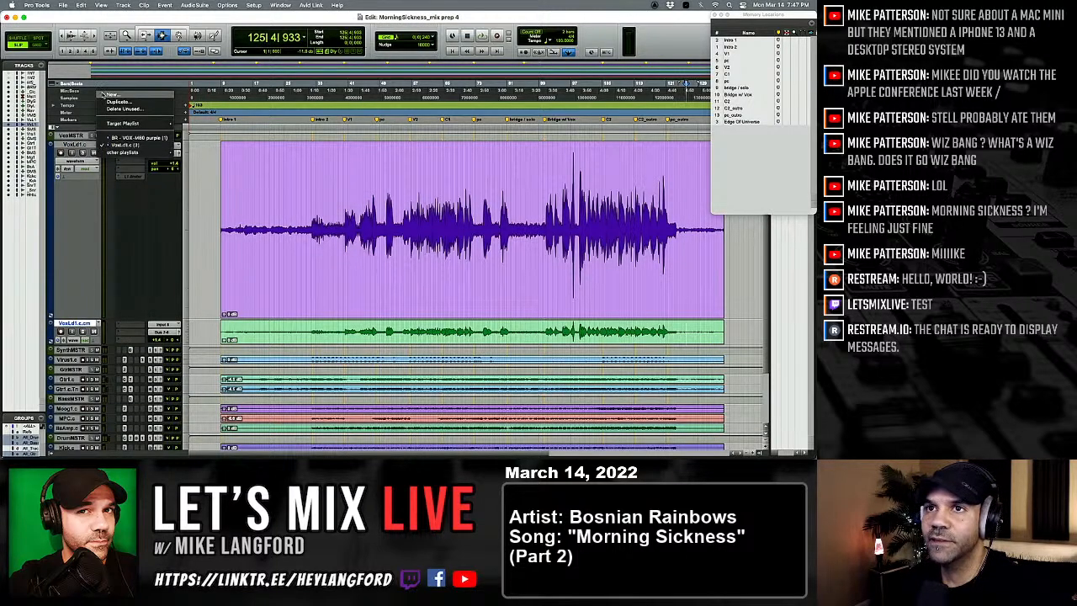
left_click(108, 108)
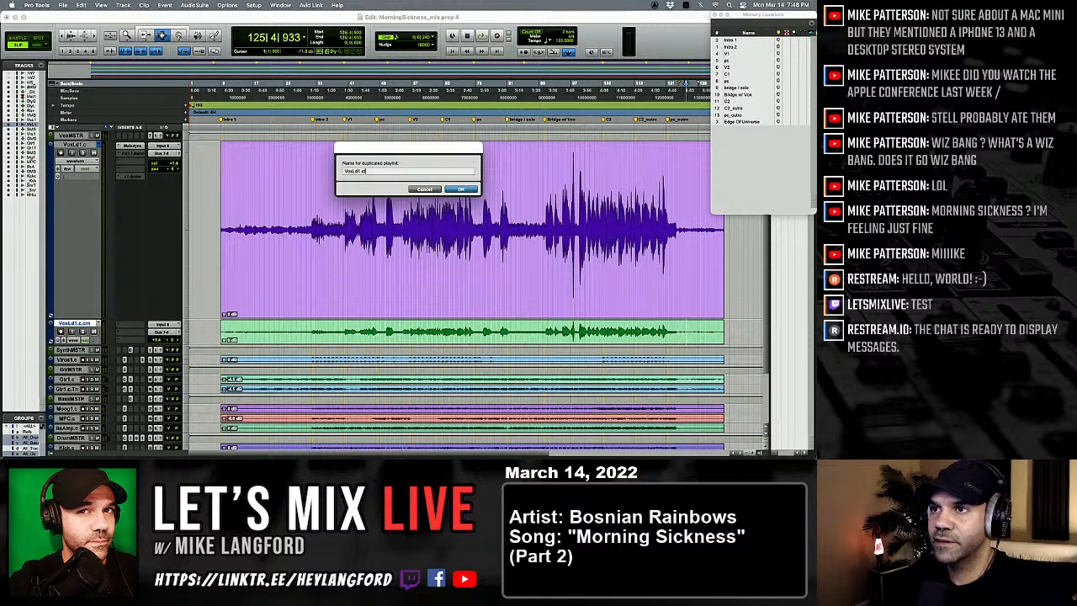
key("Return")
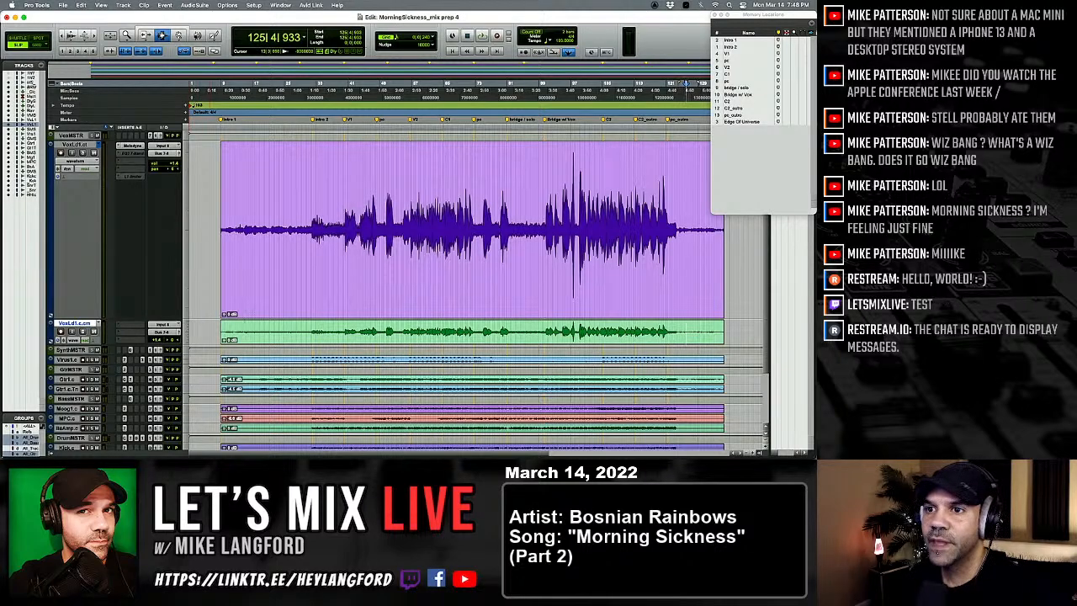
Step: Move the committed vocal clip onto the VoxLd1.ct playlist, deactivate Melodyne and reactivate the EQ3 7-Band and L1 limiter inserts
left_click(255, 333)
key("Delete")
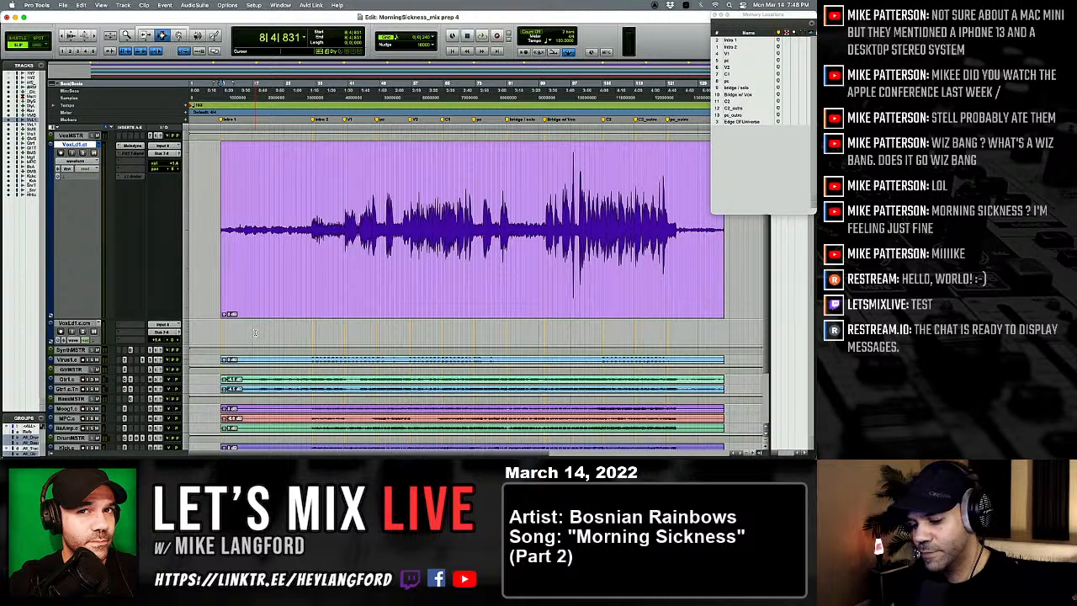
key("shift+Tab")
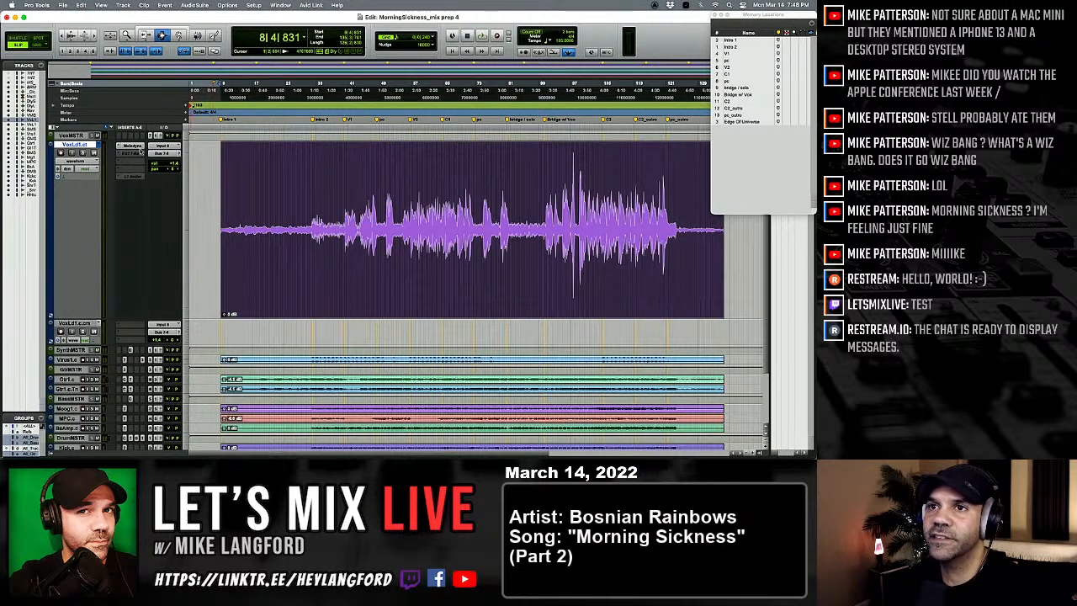
left_click(134, 178, "ctrl+super")
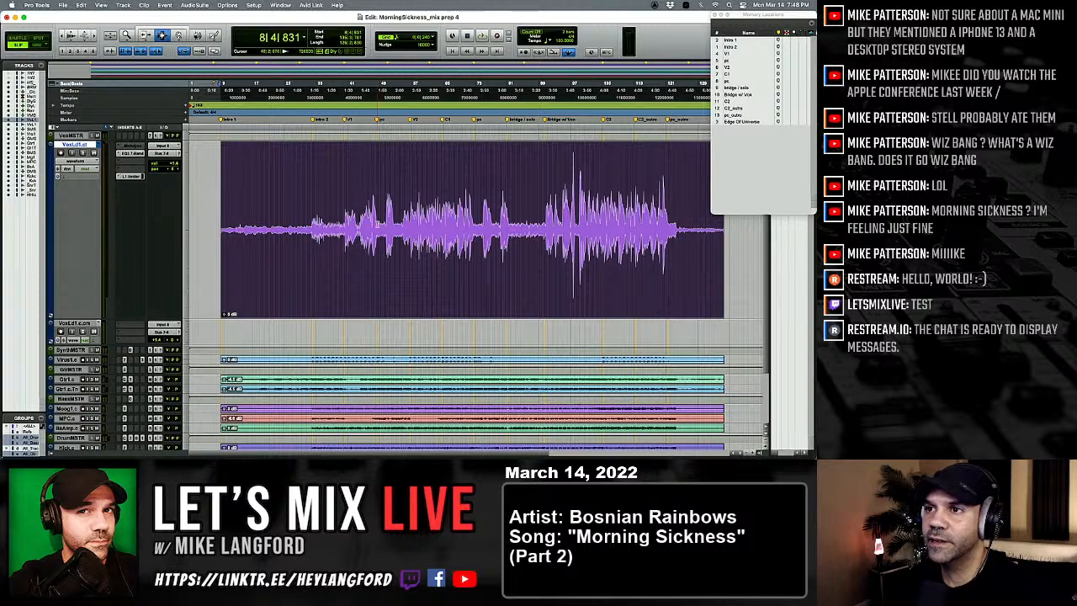
Step: Play the printed lead vocal around the start of section C2, near bar 105, to examine the phrase closely
left_click(602, 223)
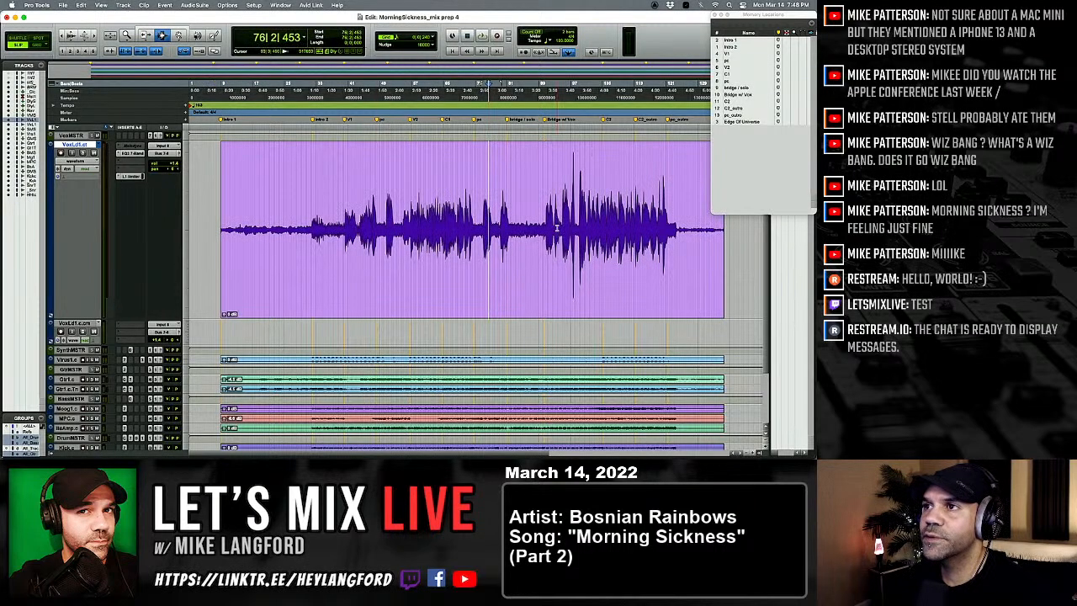
left_click(621, 223)
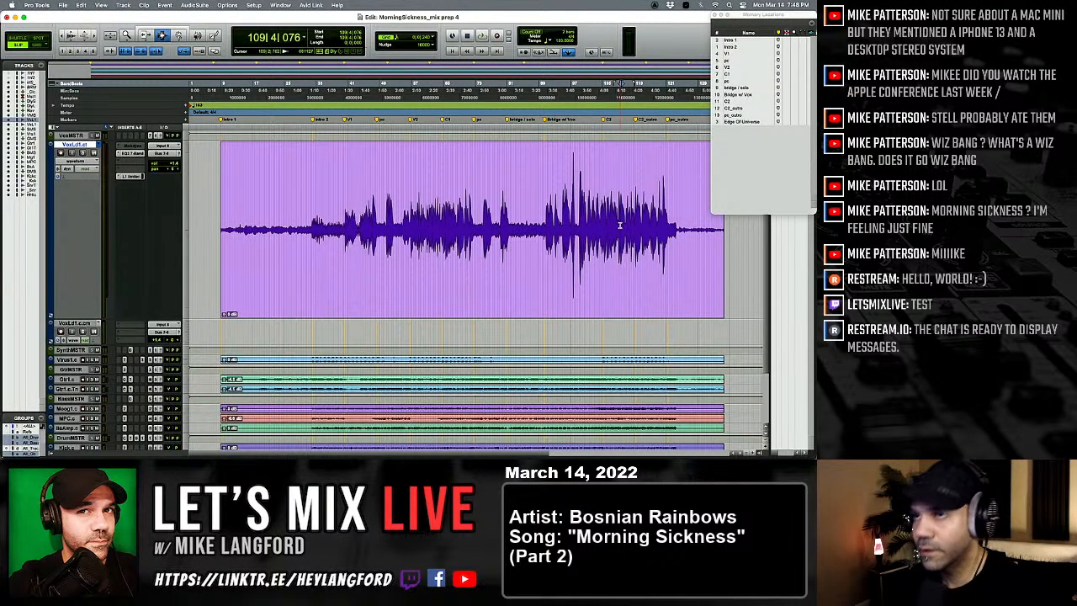
left_click(599, 226)
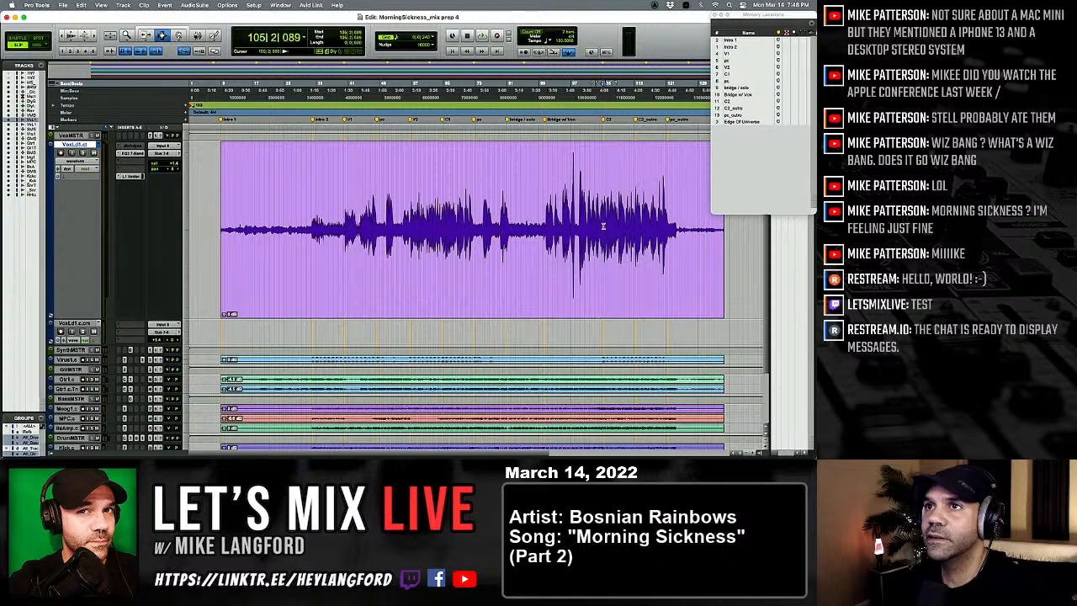
key("space")
key("t")
key("t")
key("t")
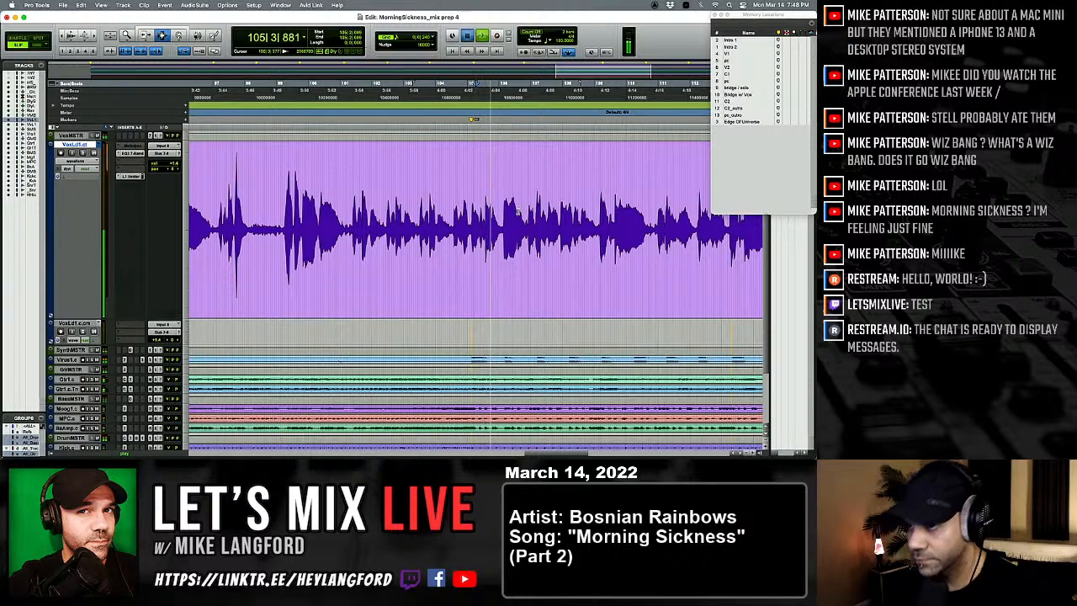
key("space")
key("space")
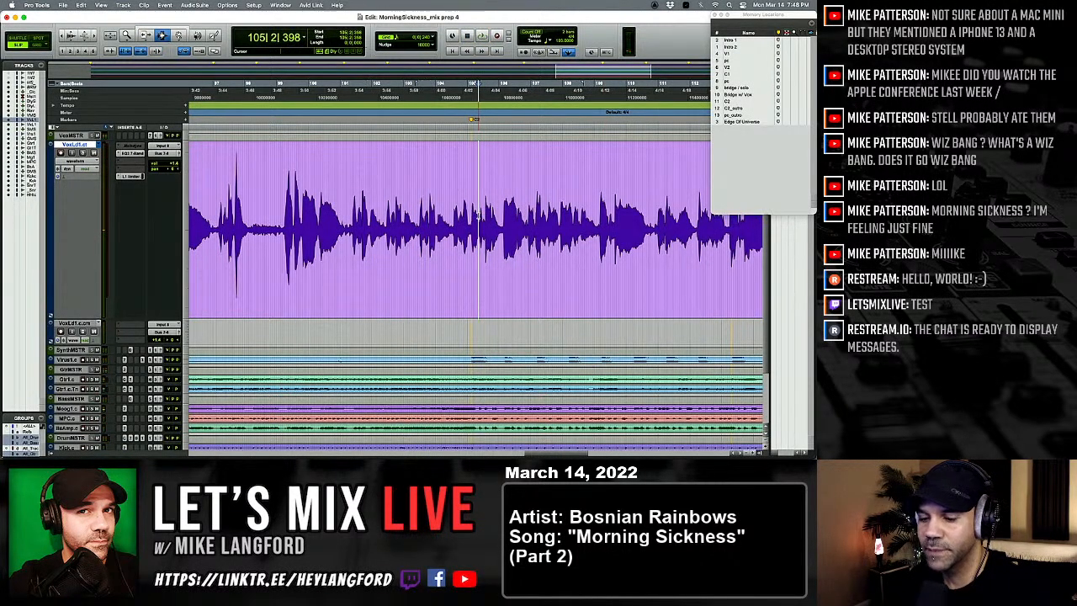
key("super+bracketright")
key("space")
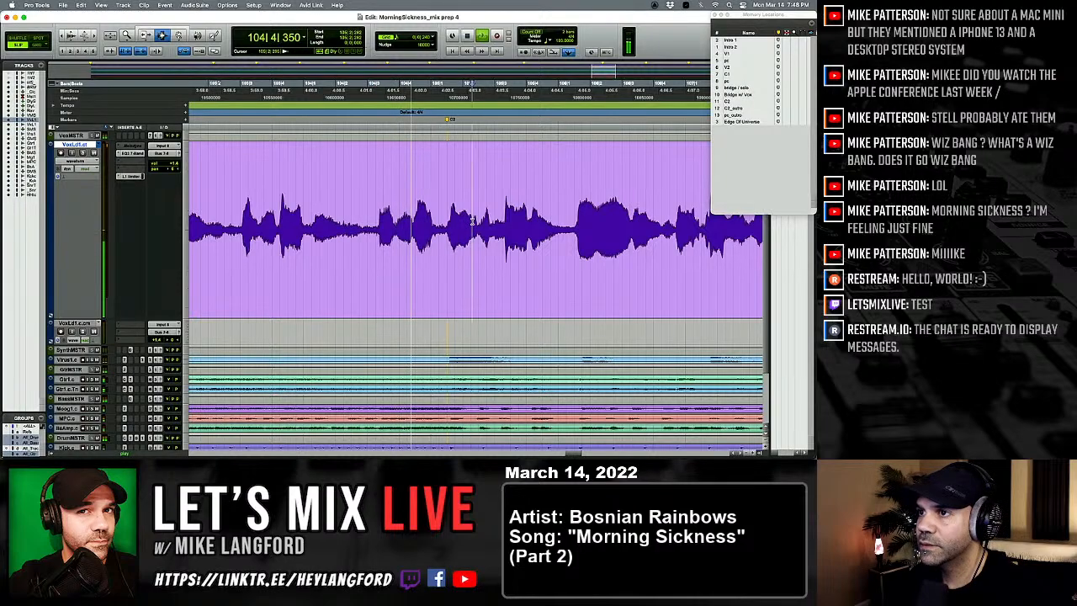
Step: Separate the short vocal piece at 105|2|423 into its own clip and mute it
left_click_drag(445, 234, 471, 237)
key("space")
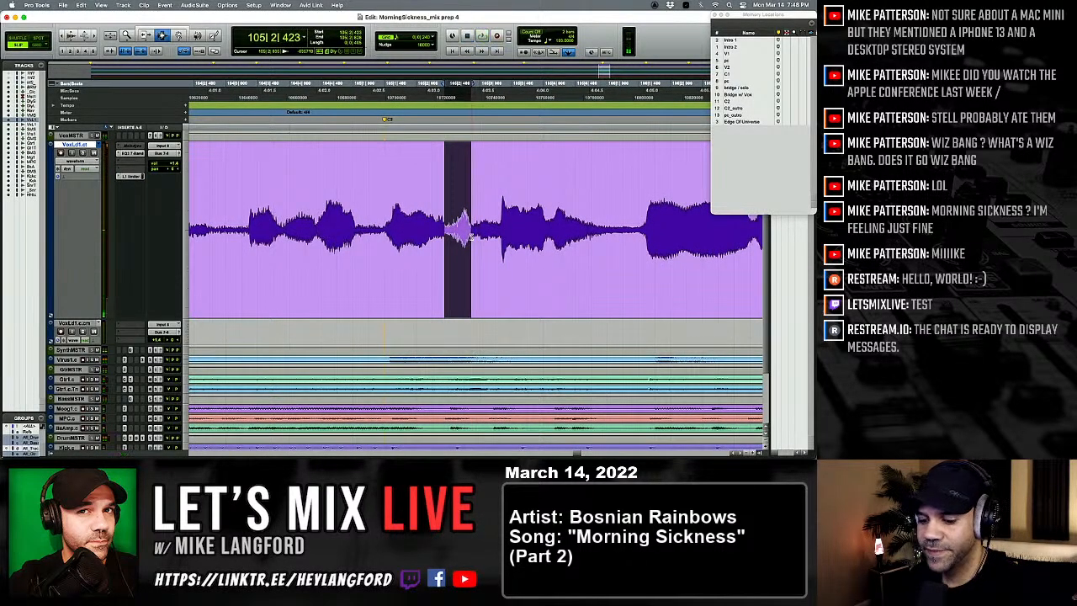
key("r")
key("r")
key("r")
key("r")
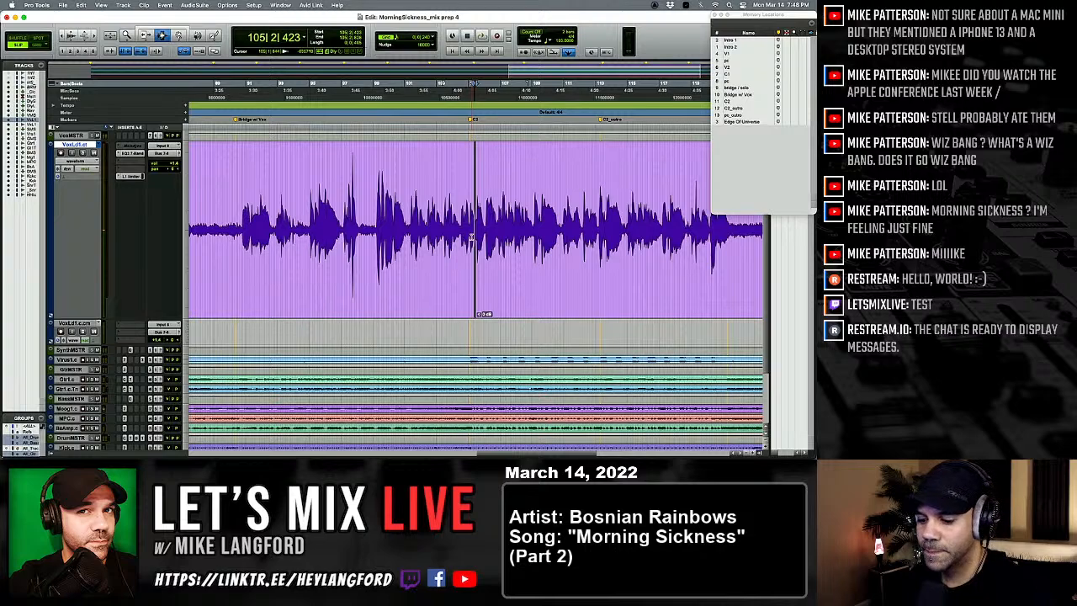
key("t")
key("t")
key("t")
key("t")
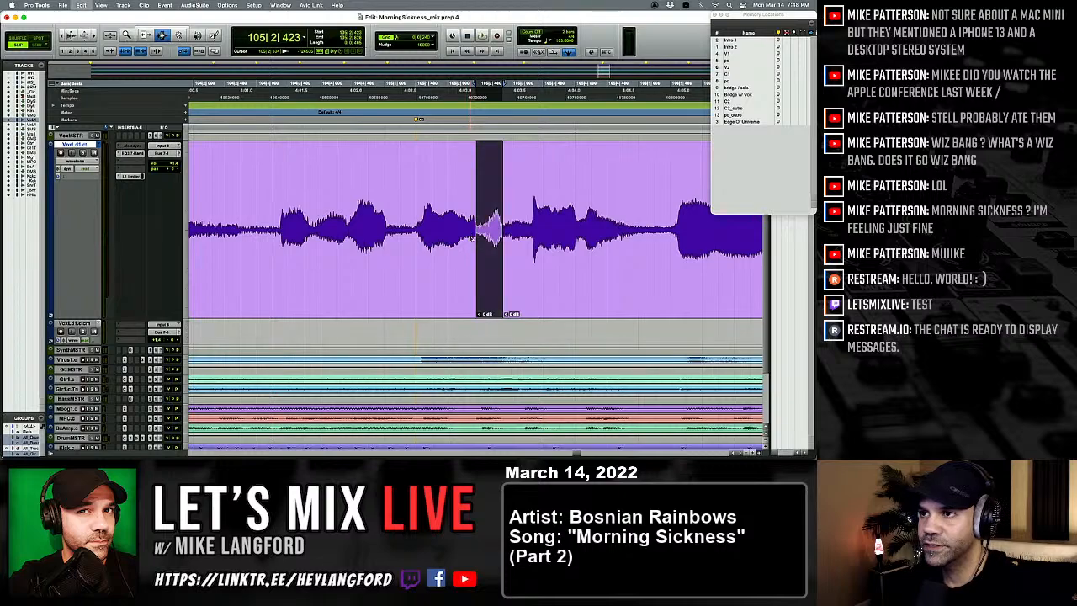
Step: Find the matching short vocal piece at the start of C1 and copy it from 64|4|581, about 222 ticks long
key("r")
key("r")
key("r")
key("r")
key("r")
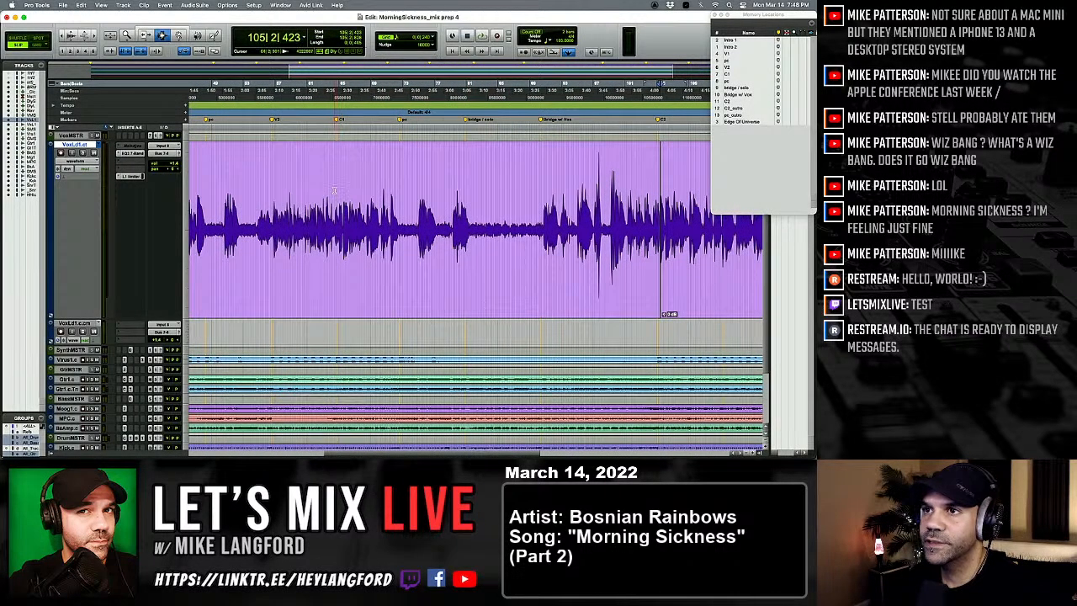
left_click(334, 190)
key("t")
key("t")
key("t")
key("t")
key("space")
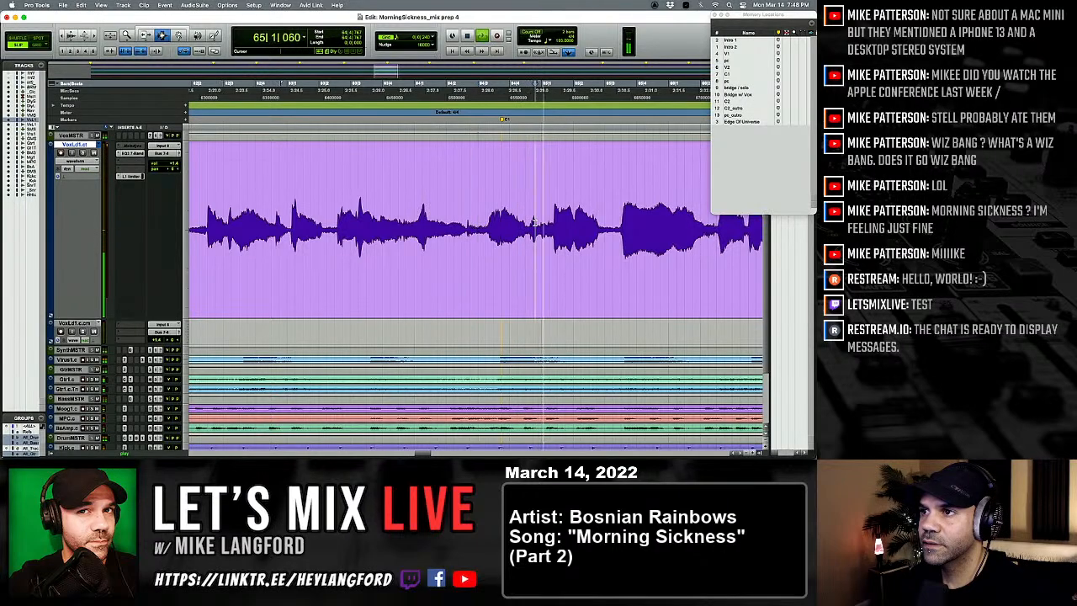
key("t")
key("t")
key("t")
key("space")
left_click_drag(426, 228, 486, 229)
key("space")
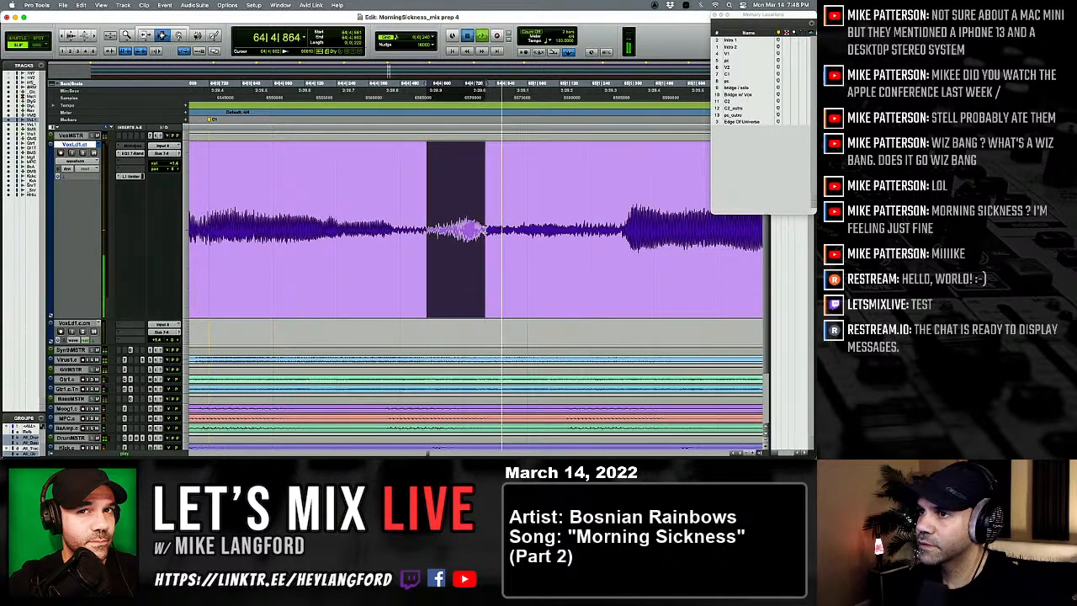
key("space")
key("r")
key("r")
key("r")
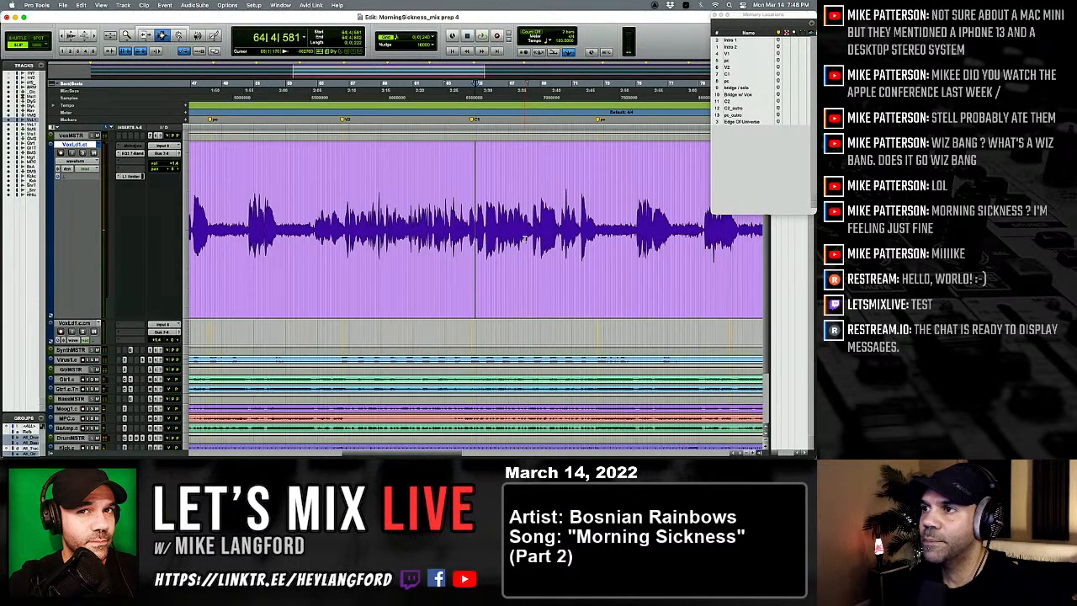
Step: Paste the copied vocal piece over the muted clip at 105|2|423 and slide it to 105|2|602, against the following clip
key("t")
key("t")
key("t")
key("t")
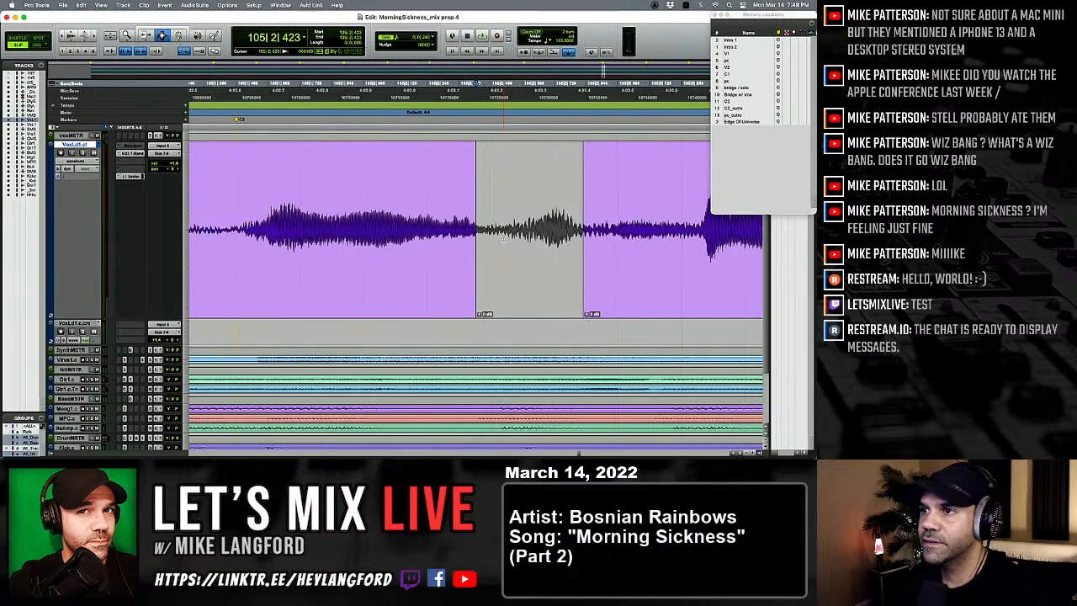
key("super+v")
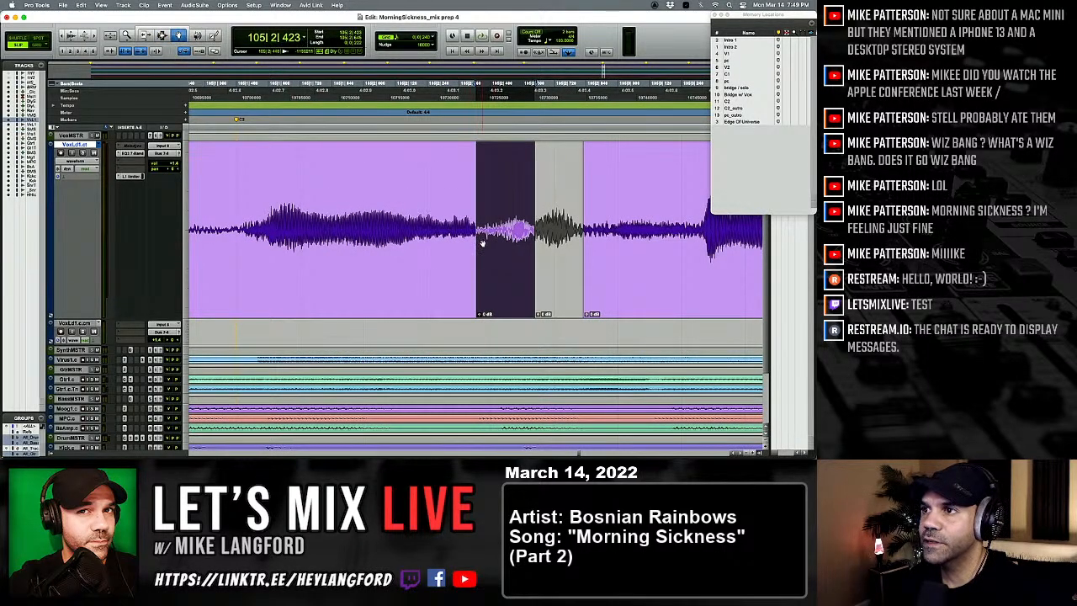
left_click_drag(482, 243, 535, 249)
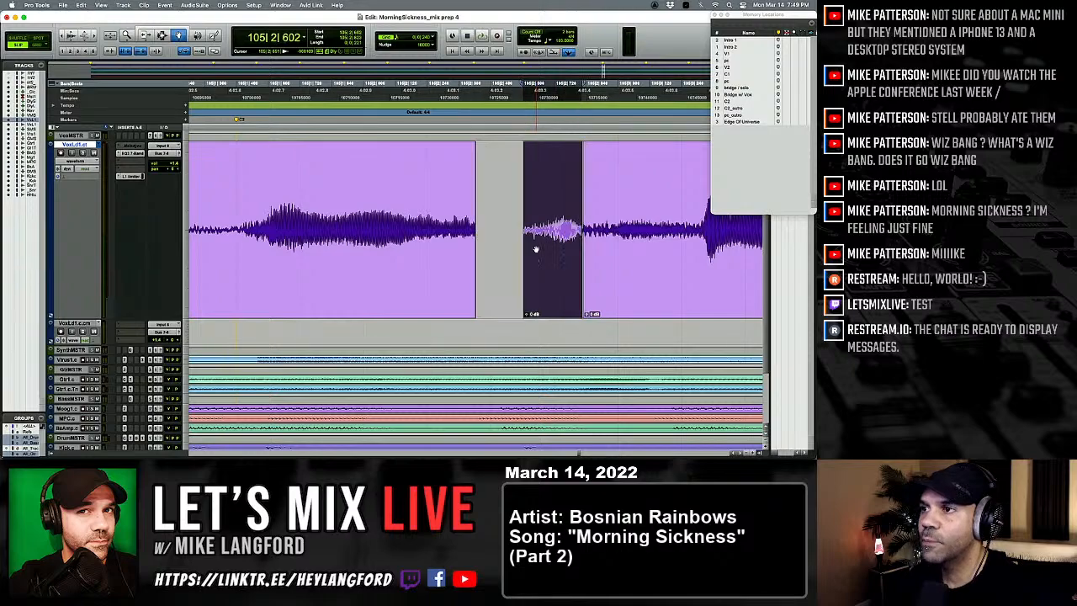
Step: Trim the clip edges around the pasted vocal piece to close the gaps, crossfade the joints and play the phrase
left_click_drag(470, 235, 525, 234)
left_click_drag(526, 235, 497, 235)
left_click_drag(586, 233, 579, 234)
key("F7")
left_click(240, 229)
key("space")
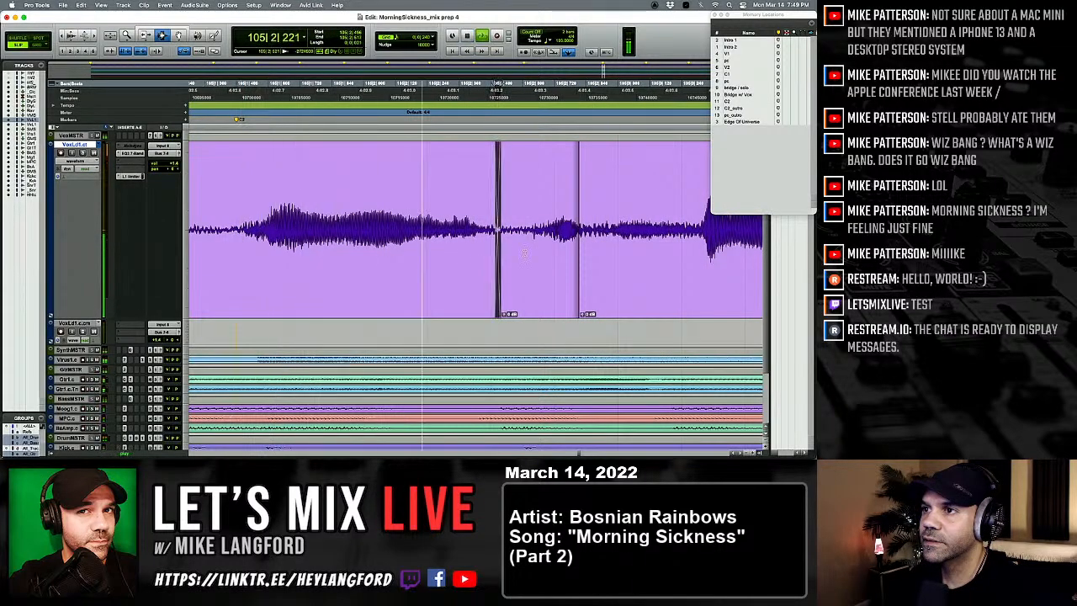
Step: Widen the crossfade between the pasted vocal piece and the following clip near 105|2|786, and replay the phrase
left_click_drag(571, 246, 590, 247)
key("f")
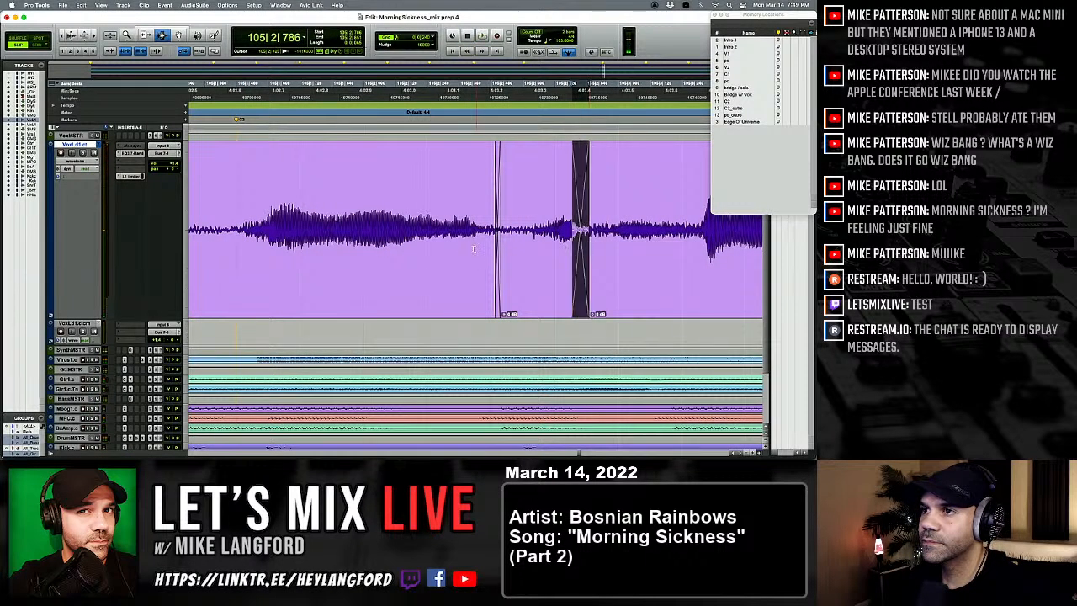
key("r")
key("r")
left_click(369, 255)
key("space")
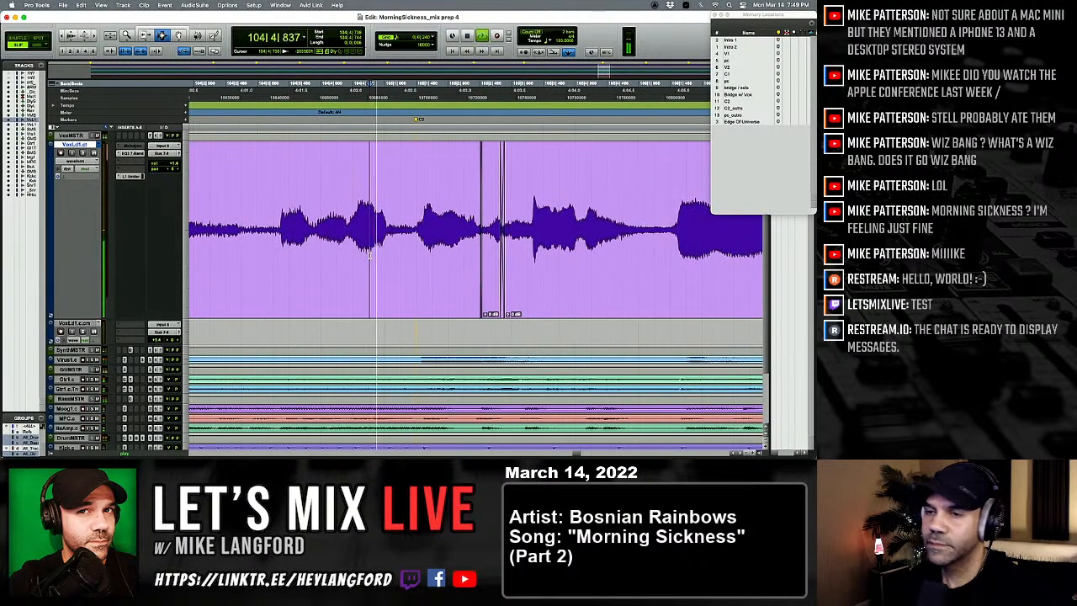
key("space")
left_click(344, 256)
key("space")
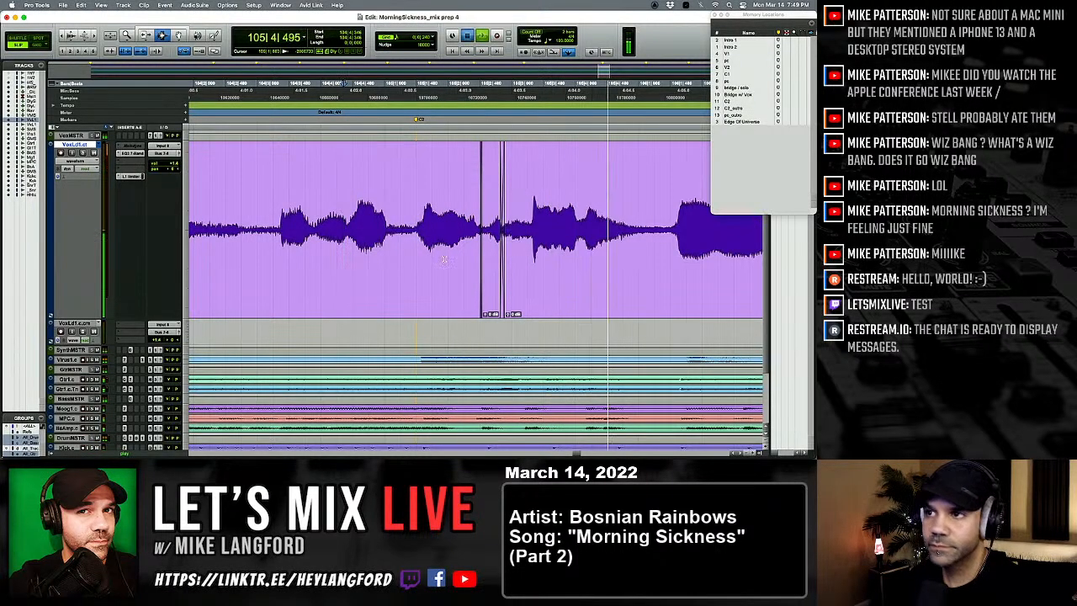
key("space")
key("space")
Step: Move the crossfade after the pasted vocal piece to the start of the next word and replay the phrase
left_click_drag(497, 245, 531, 250)
key("F7")
left_click(387, 246)
key("space")
key("space")
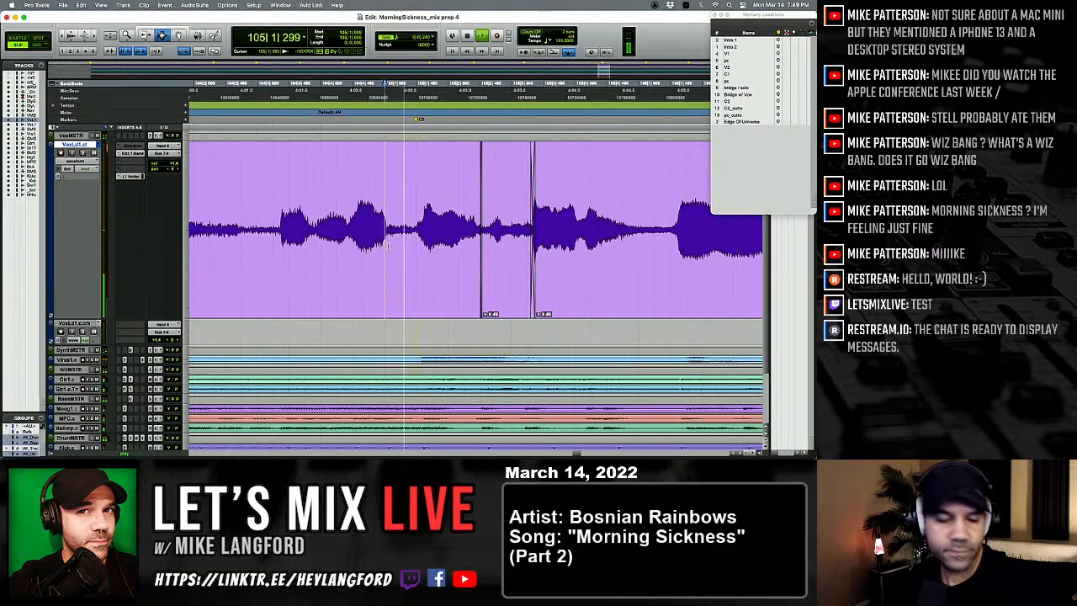
key("space")
key("space")
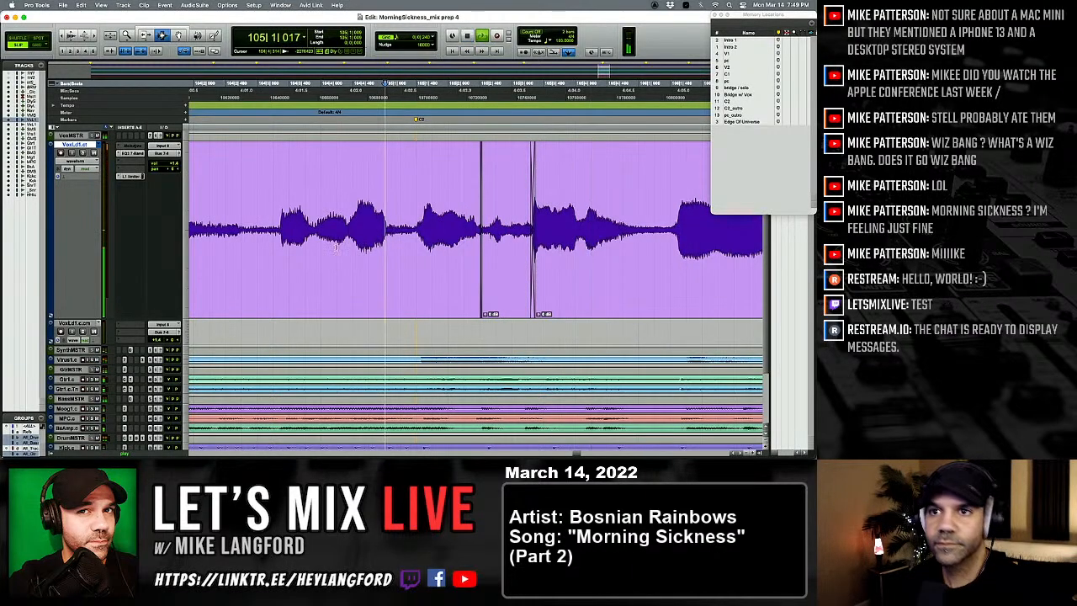
key("space")
key("space")
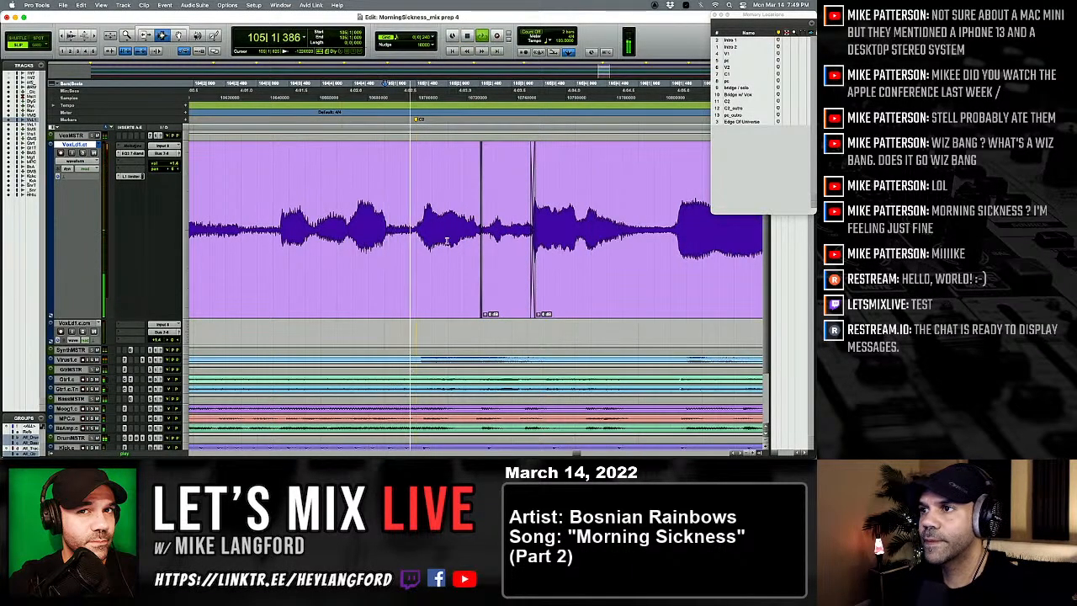
Step: Move the crossfade after the pasted vocal piece near 105|2 earlier, to the quiet spot before the next word, and replay the phrase
key("F6")
left_click_drag(536, 255, 505, 257)
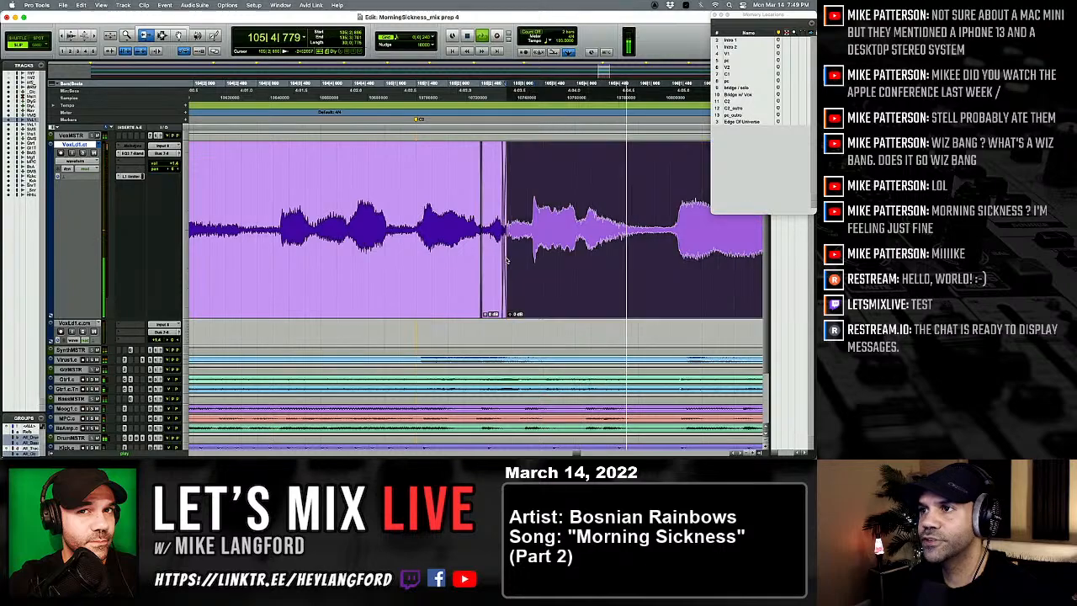
key("F7")
left_click(401, 244)
key("space")
key("space")
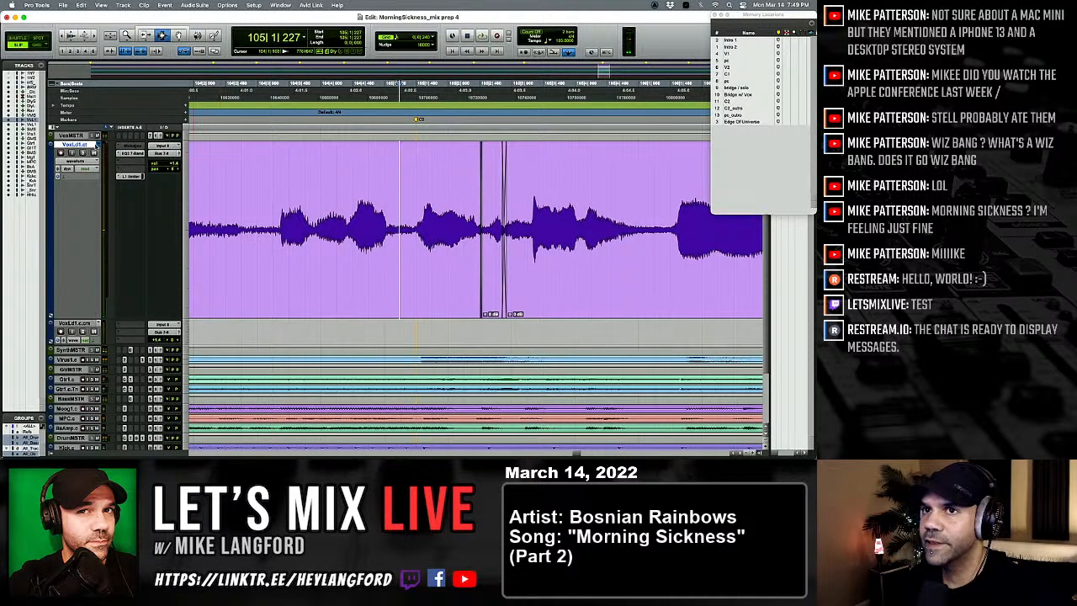
Step: Play the phrase near bar 105 on the unedited vocal playlist and on the repaired one to compare them
key("space")
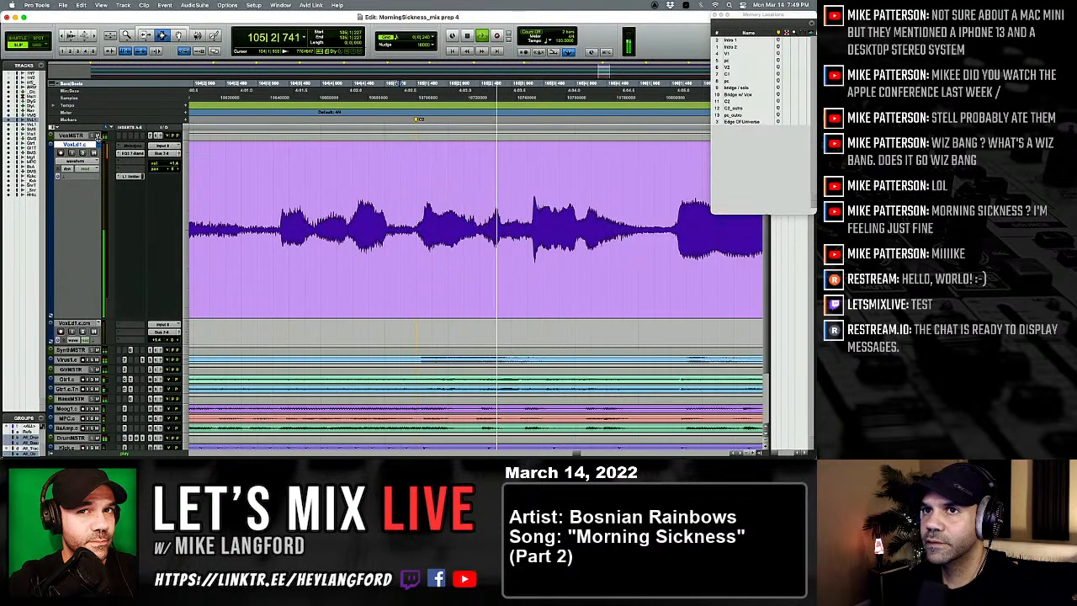
key("space")
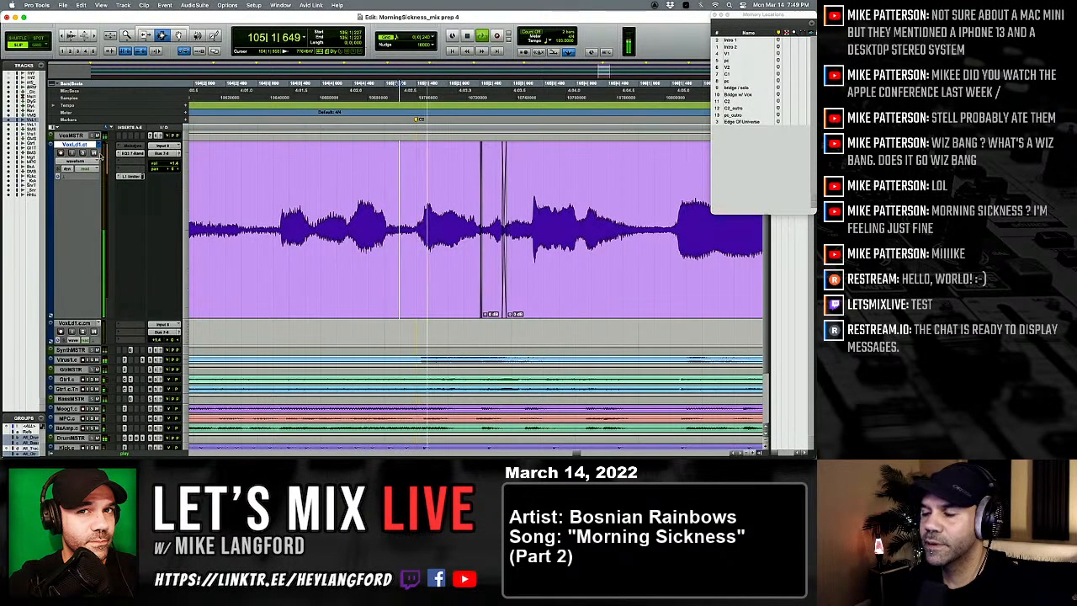
key("space")
key("space")
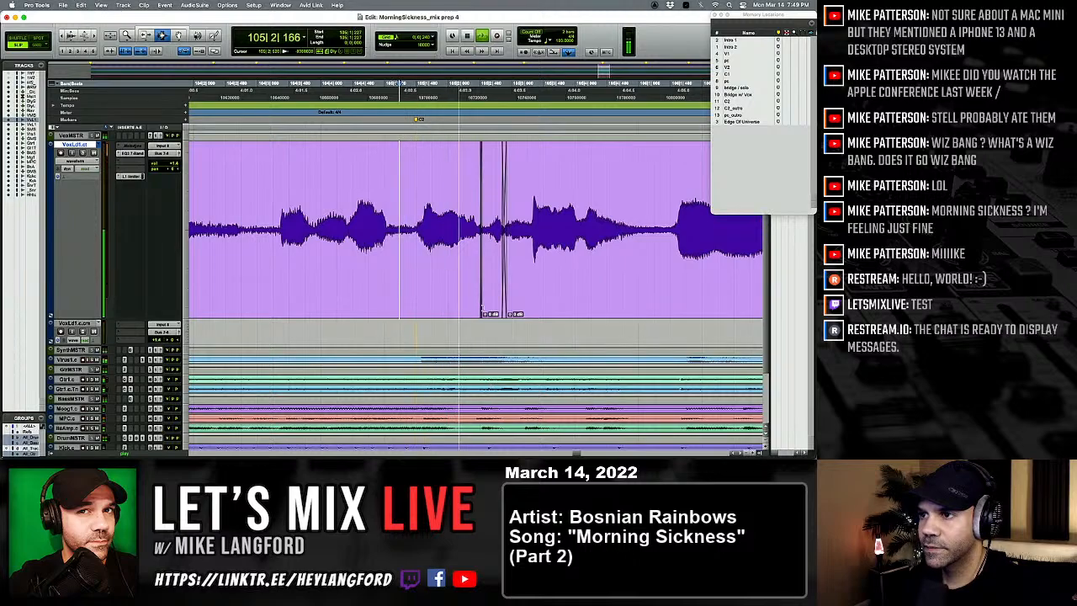
Step: Raise the clip gain of the pasted vocal piece and play on into bar 106
left_click(485, 314)
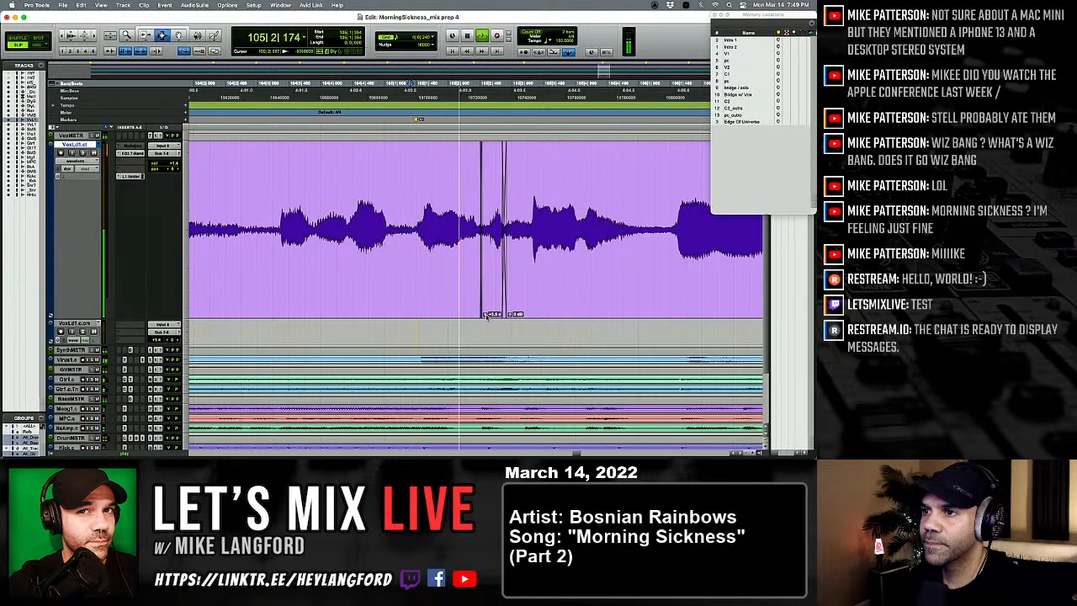
left_click_drag(485, 315, 486, 323)
key("r")
key("r")
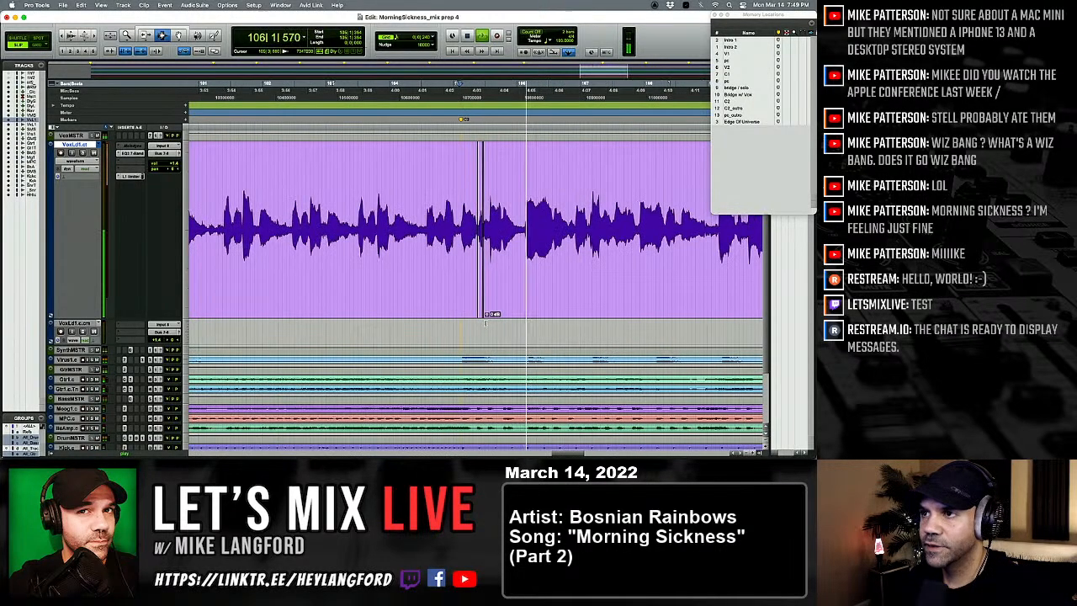
left_click(553, 273)
key("space")
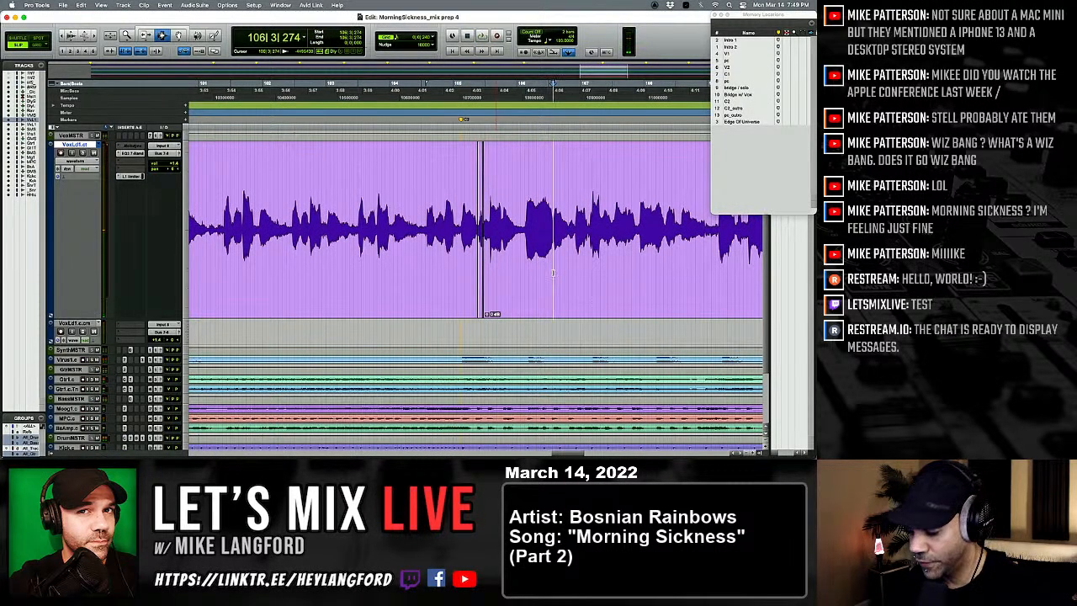
Step: Play the lead vocal just before the pc_outro marker to locate the faulty word near bar 120
key("r")
key("r")
key("r")
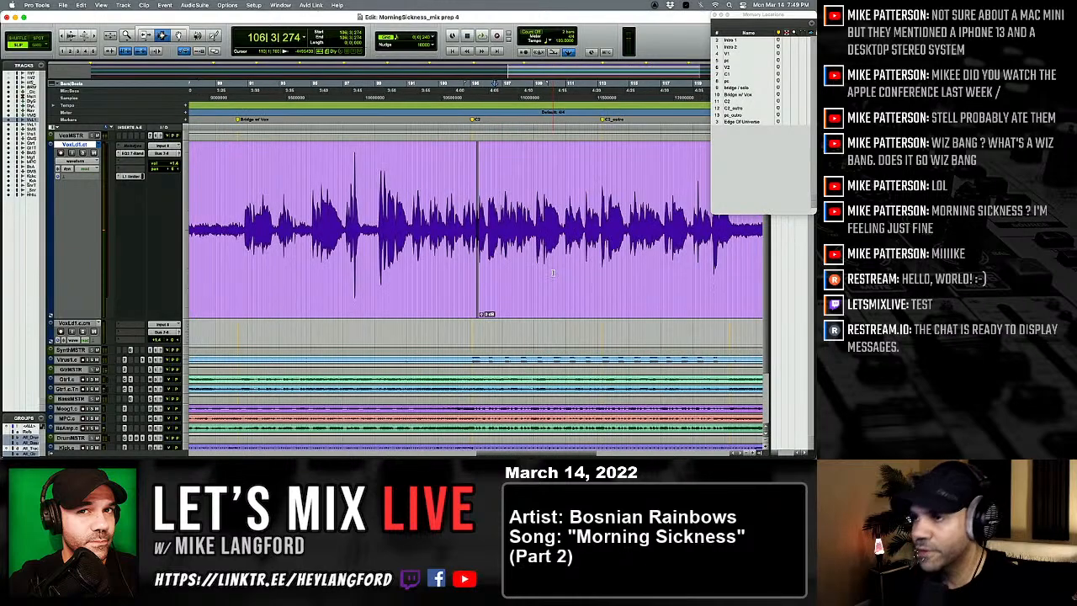
left_click(591, 264)
key("t")
key("t")
key("t")
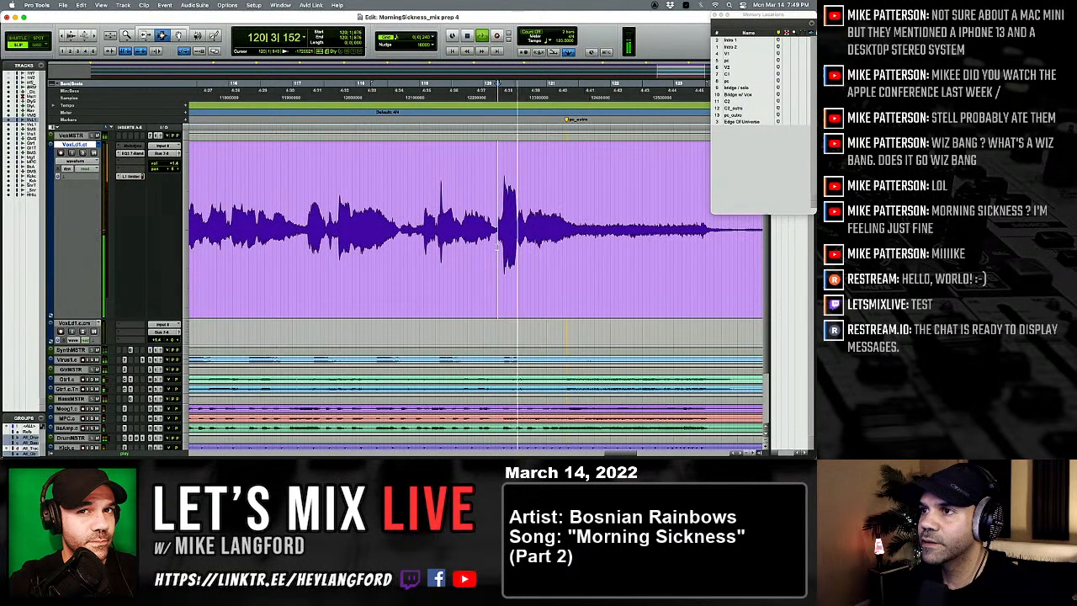
key("t")
key("t")
key("t")
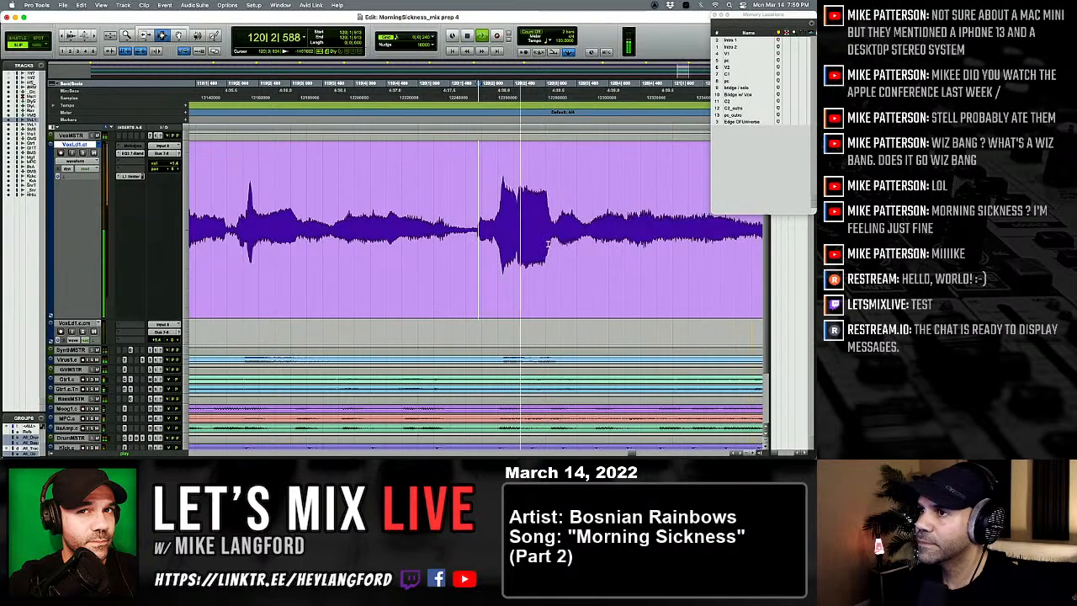
Step: Select the faulty word starting at 120|1|868, separate it into its own clip and mute it
left_click(478, 236)
left_click_drag(478, 237, 476, 238)
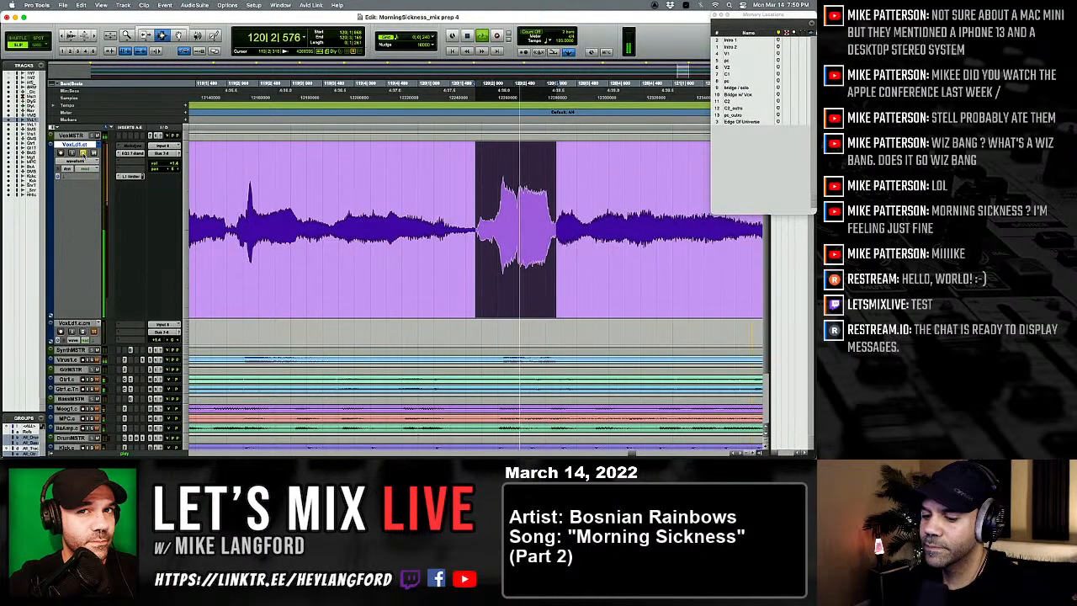
key("space")
key("r")
key("r")
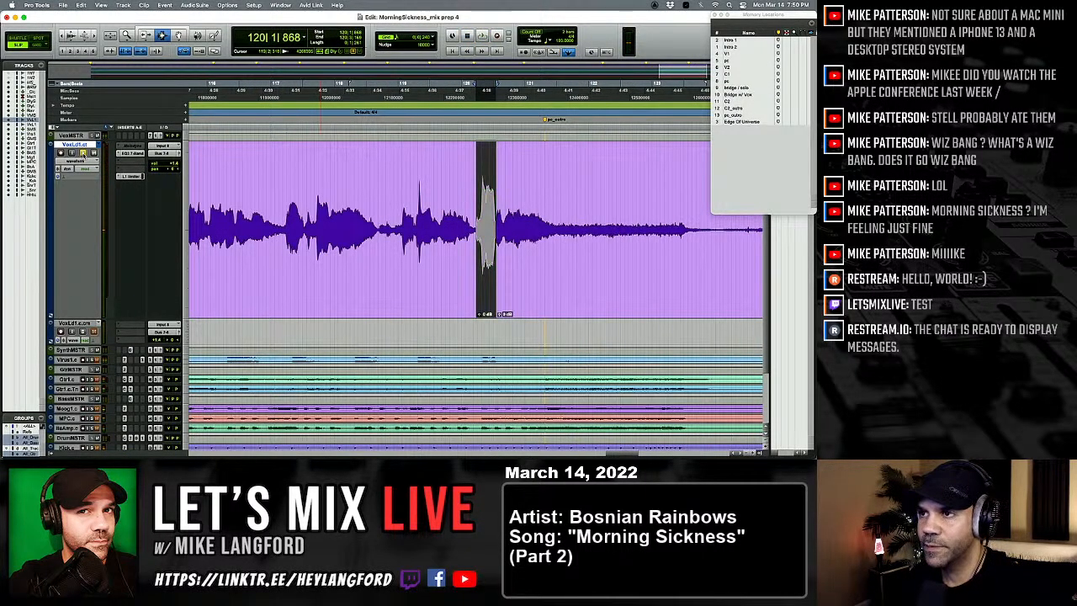
Step: Find the matching word near bar 71 in the first chorus, play it, and copy it from 71|3|309 through its tail
key("r")
key("r")
key("r")
key("r")
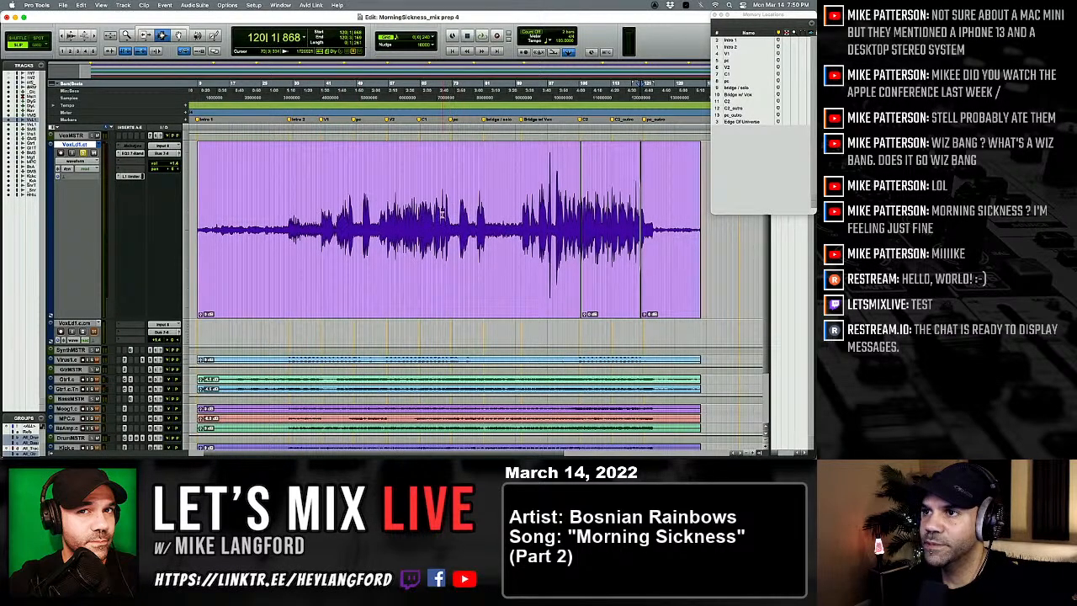
key("t")
key("t")
key("t")
key("t")
key("t")
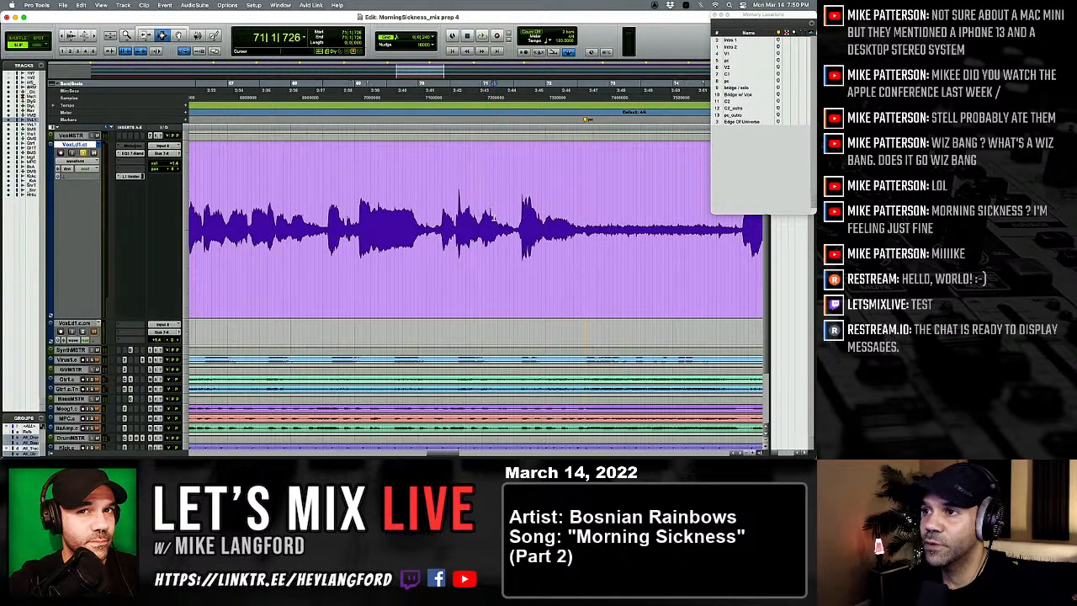
key("space")
key("t")
key("t")
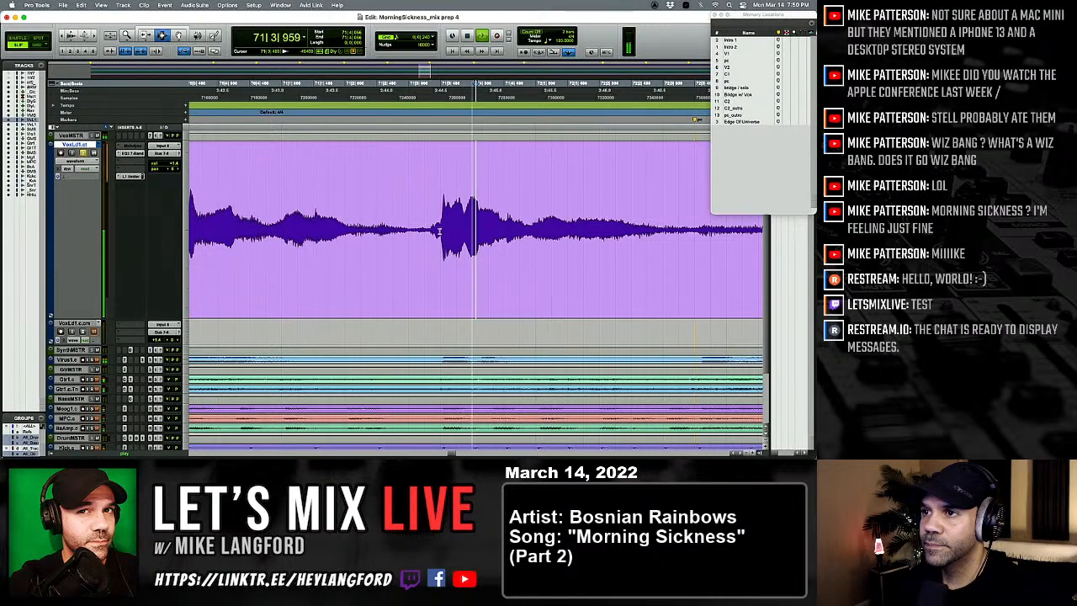
left_click_drag(429, 231, 530, 233)
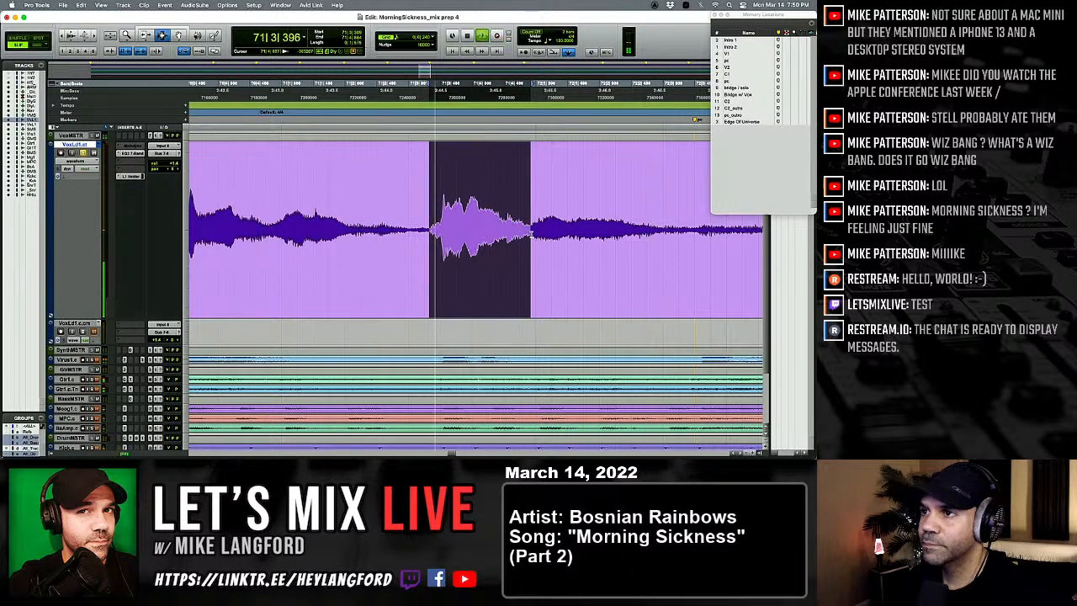
key("r")
key("r")
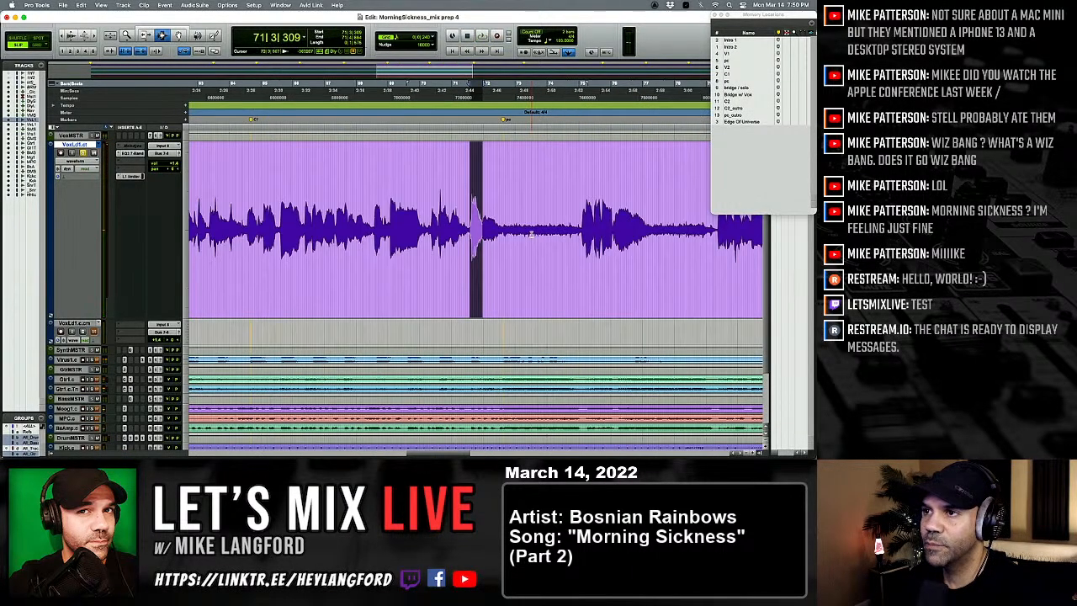
Step: Paste the copied word over the muted clip at 120|1|868
left_click(547, 238)
key("Tab")
key("Tab")
key("t")
key("t")
key("t")
key("t")
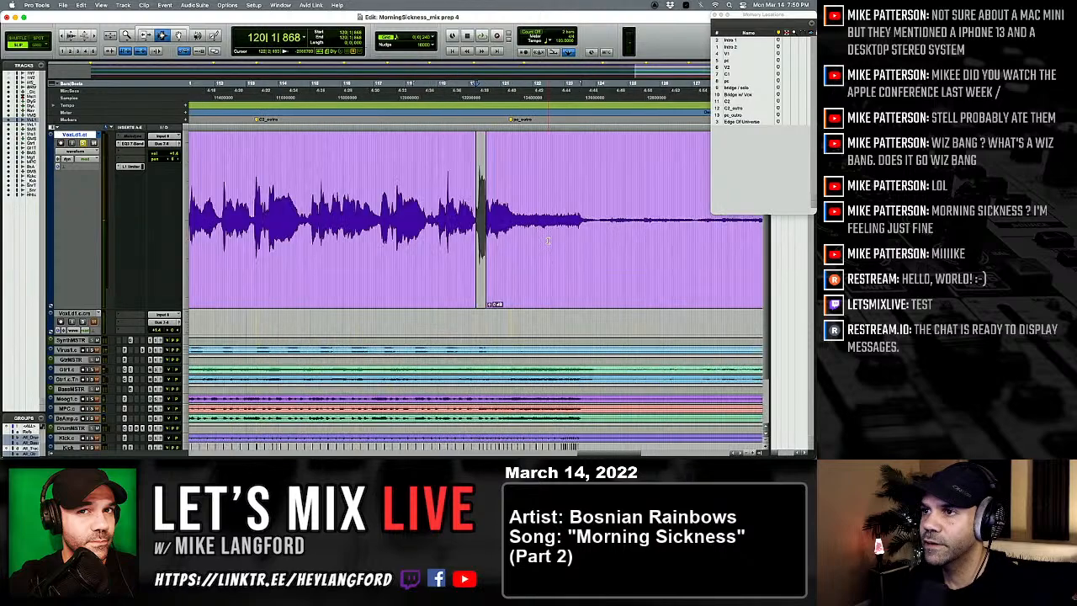
double_click(488, 232)
key("t")
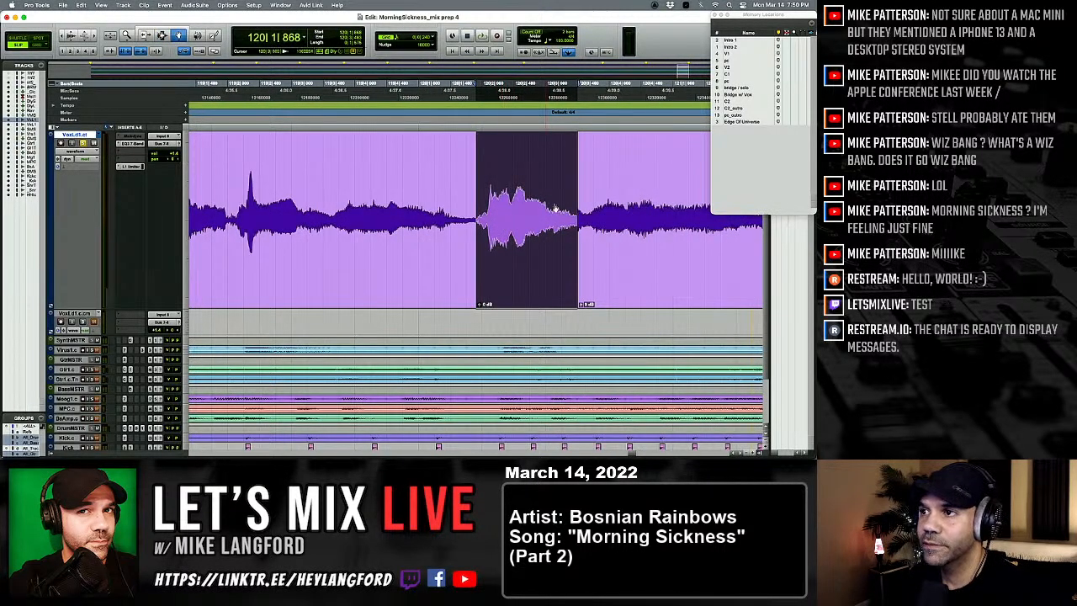
Step: Extend the start of the clip after the pasted word back to 120|3|104 and play the phrase
double_click(584, 208)
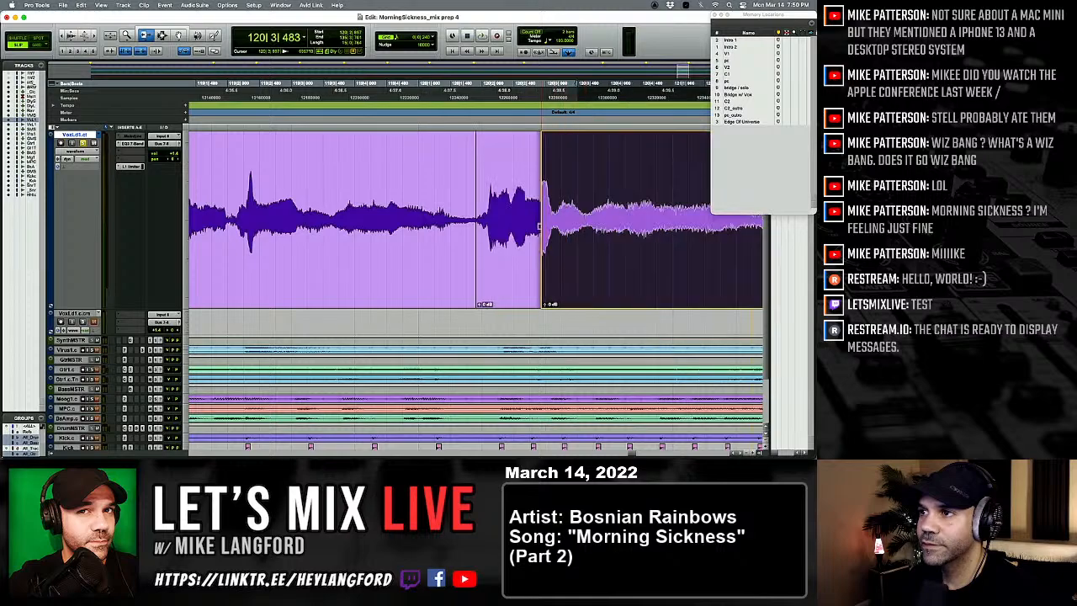
left_click_drag(580, 228, 553, 229)
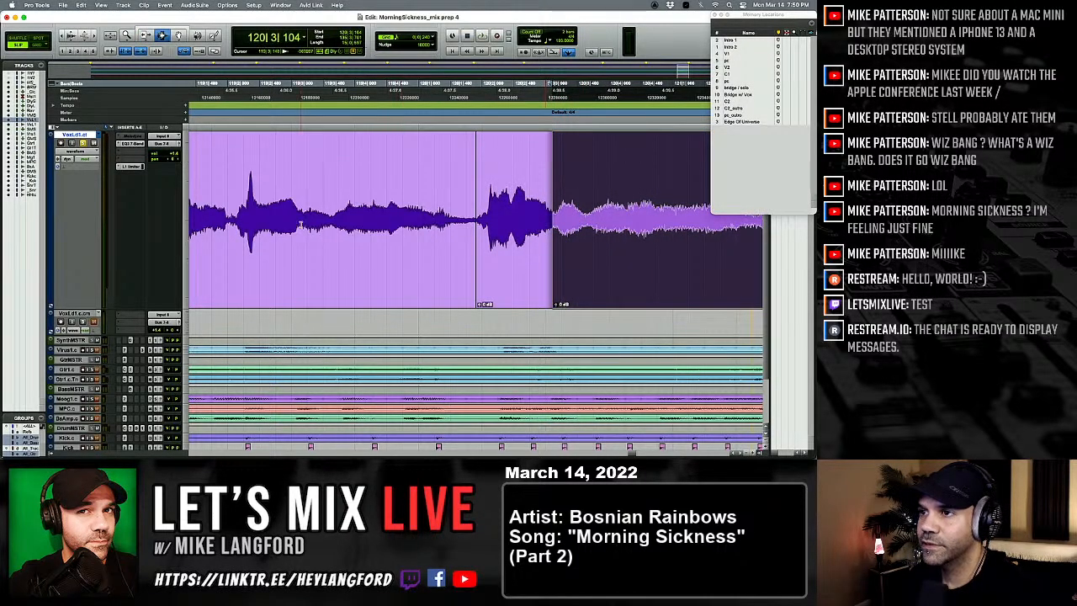
left_click(301, 224)
key("space")
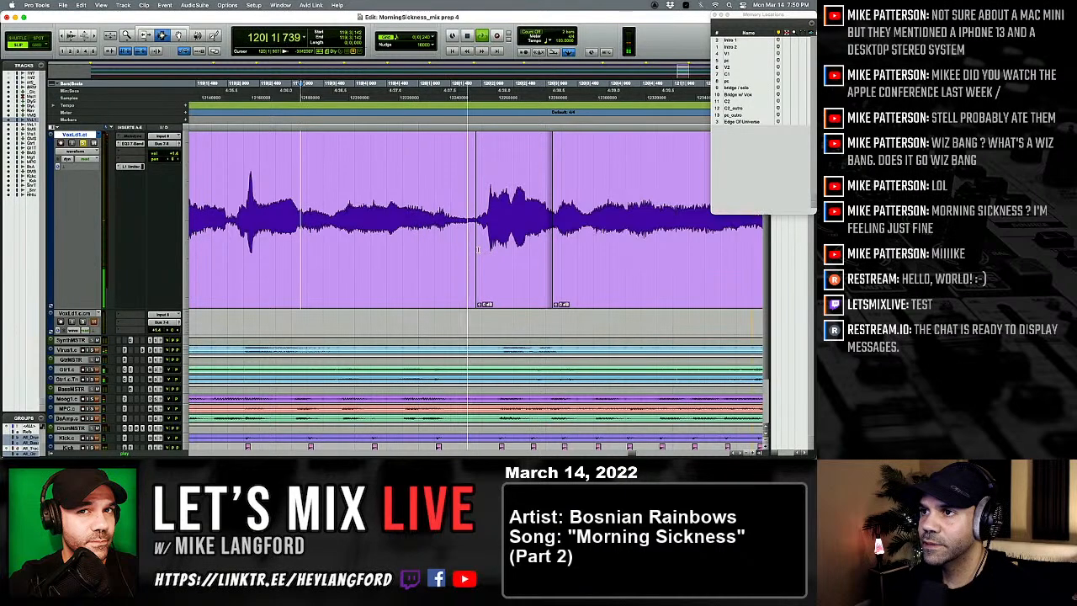
key("space")
key("space")
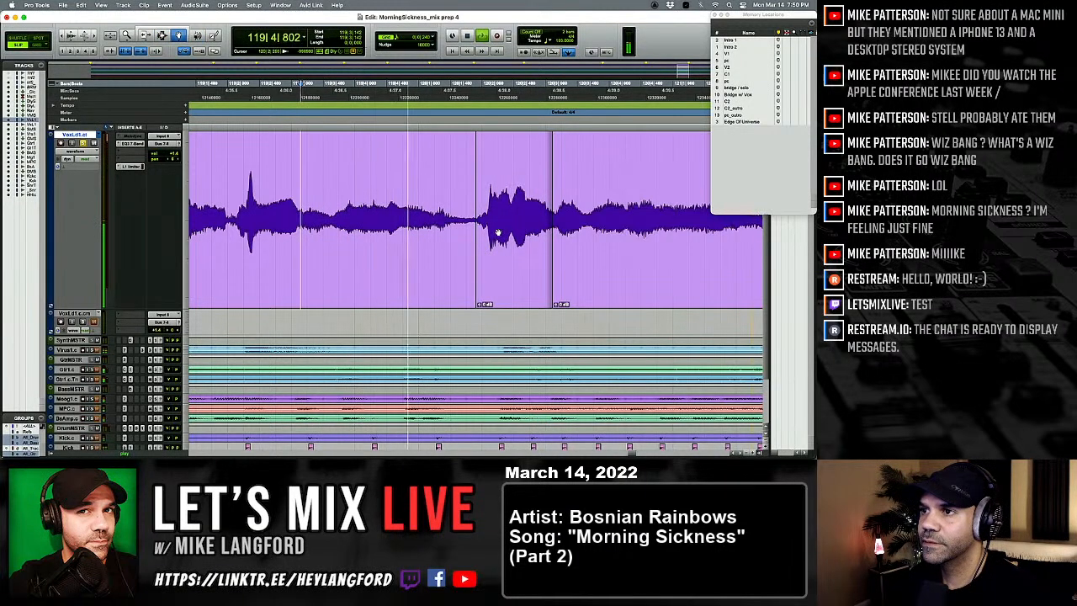
Step: Slide the pasted word slightly later, trim the clip edge to close the gap before it, and replay the phrase
left_click(510, 228)
left_click(323, 228)
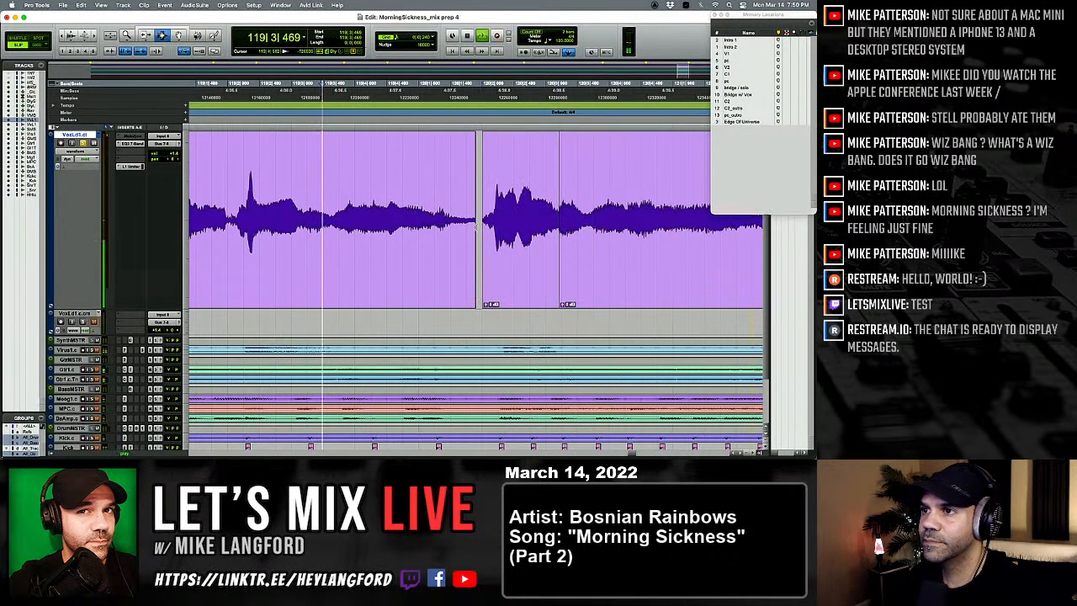
key("F6")
mouse_move(475, 234)
left_mouse_down()
mouse_move(488, 235)
mouse_move(477, 237)
left_mouse_up()
key("F7")
left_click(339, 229)
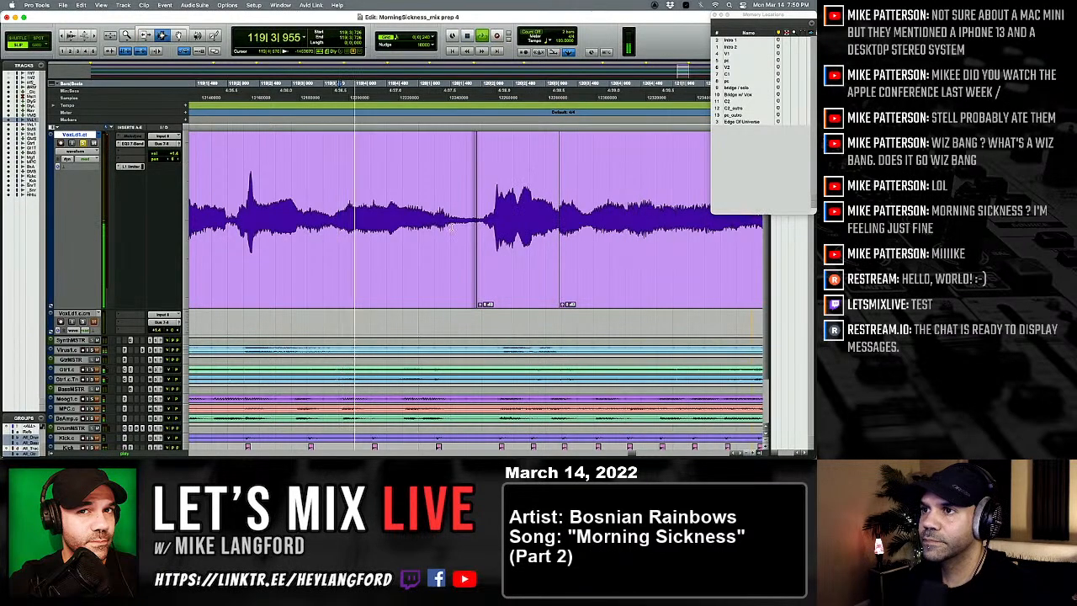
Step: Crossfade into the pasted word at 120|1|836, move its end joint to about 120|3|541 with another crossfade, and replay the phrase
left_click_drag(474, 231, 483, 227)
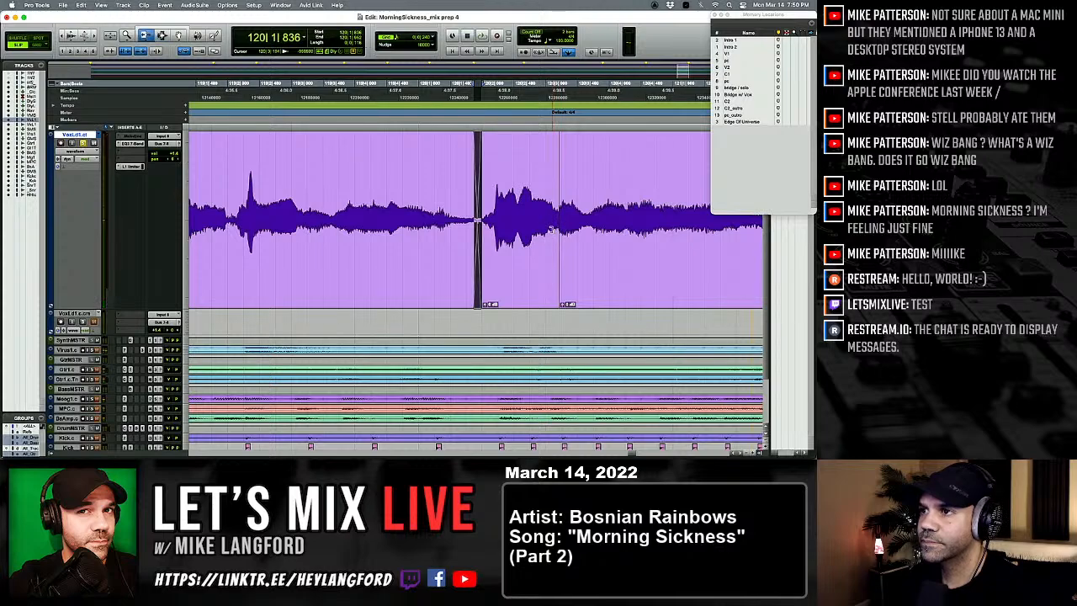
left_click_drag(552, 229, 587, 237)
key("F7")
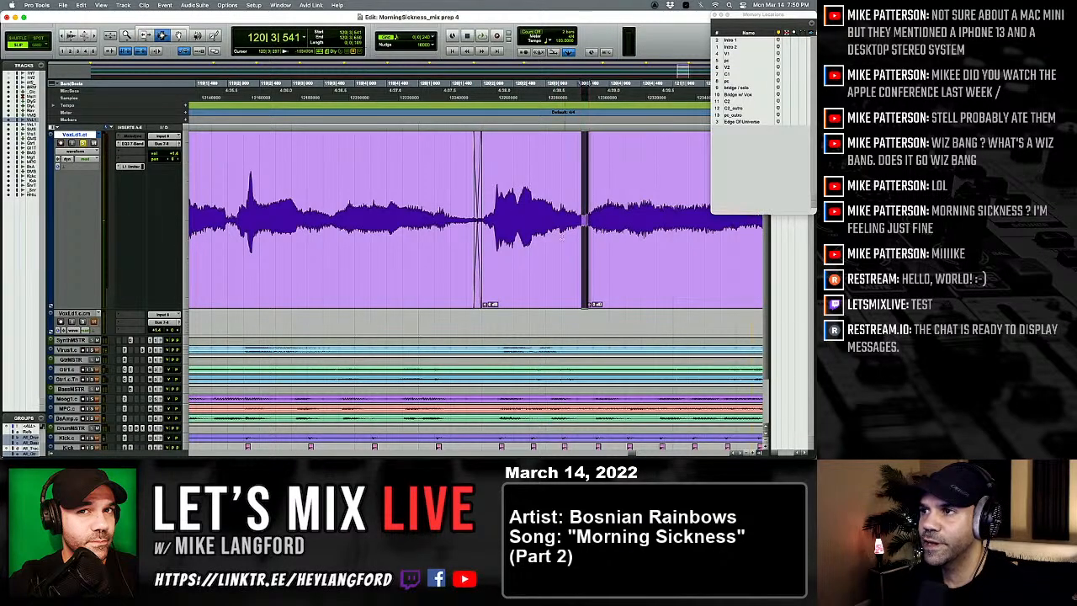
left_click(365, 226)
key("space")
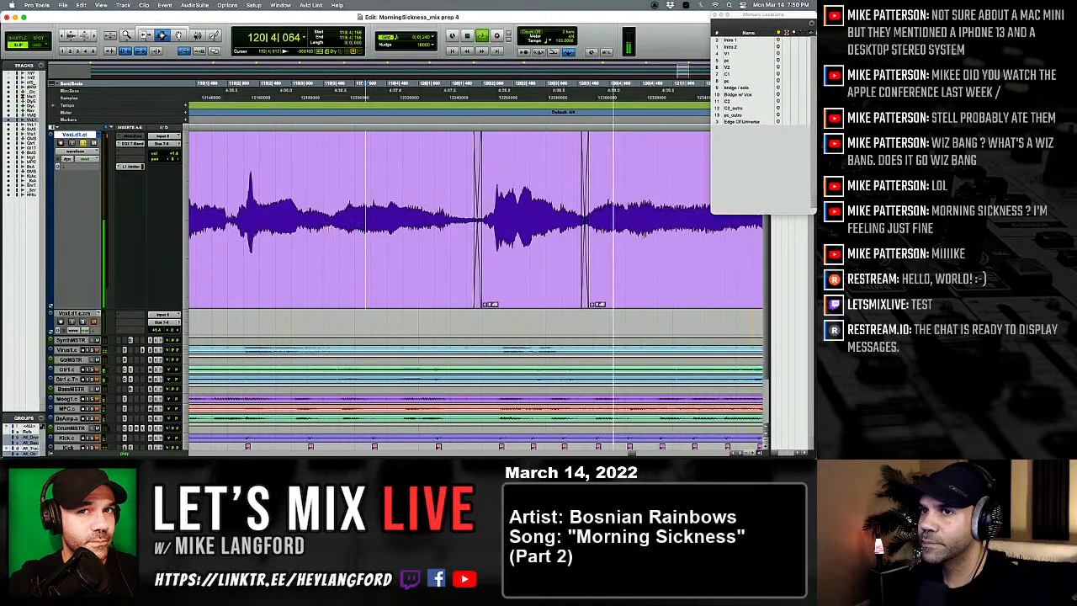
key("space")
key("space")
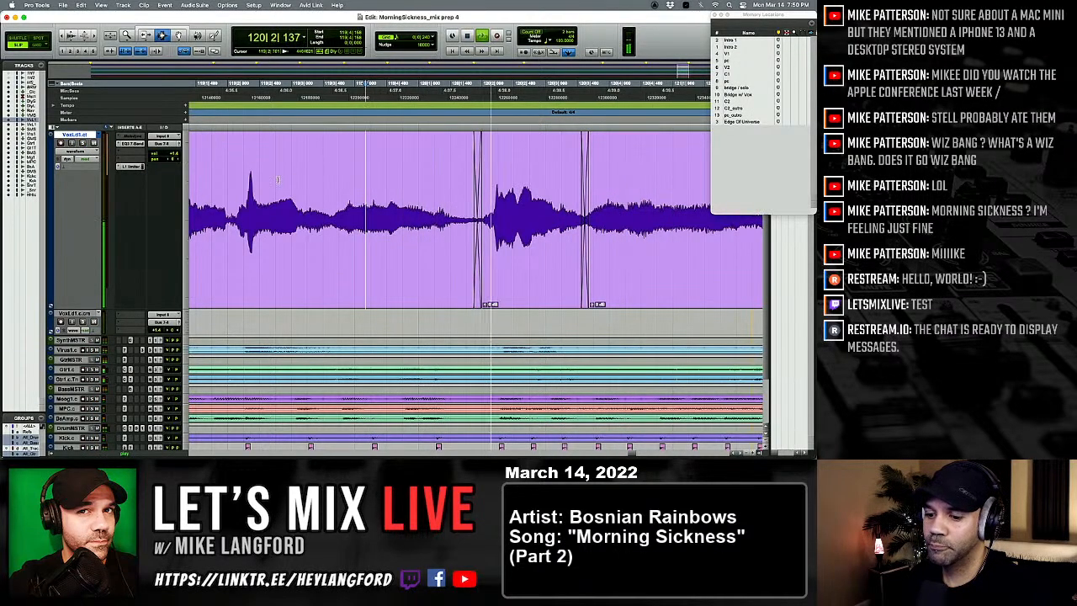
Step: Raise the clip gain of the pasted word near bar 120 and replay the phrase from 119|2
key("space")
left_click(232, 200)
key("space")
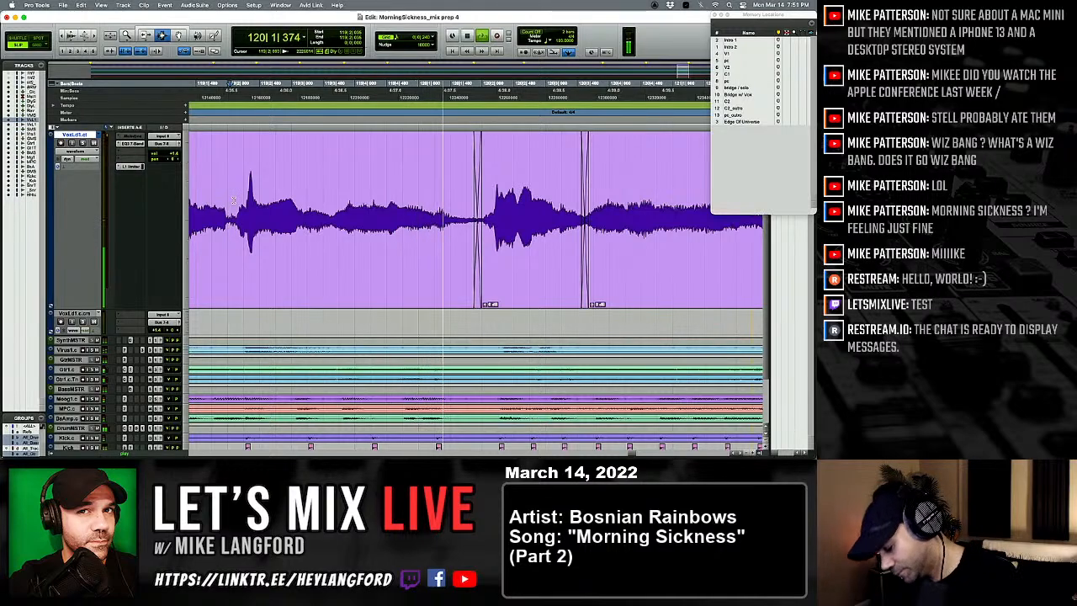
key("space")
key("space")
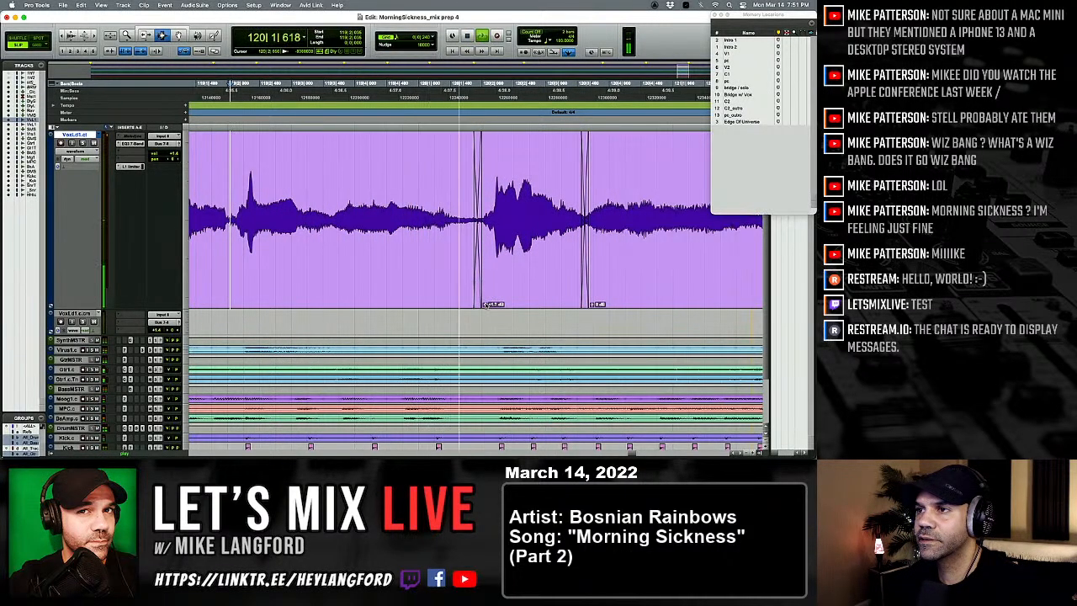
key("space")
key("space")
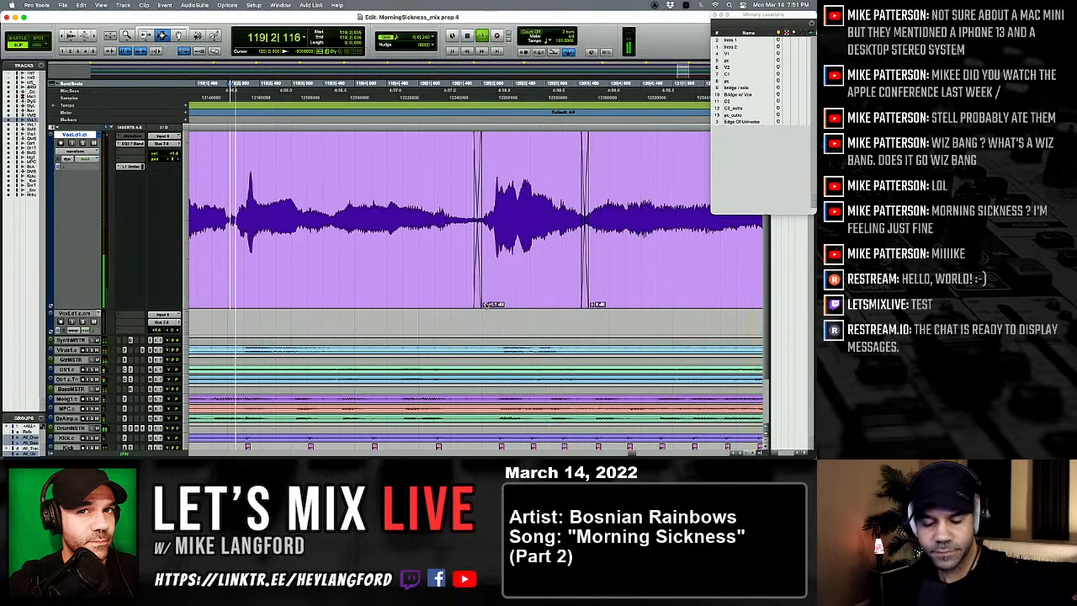
Step: Play the vocal through the repaired word toward the pc_outro section and stop playback
key("r")
key("r")
key("r")
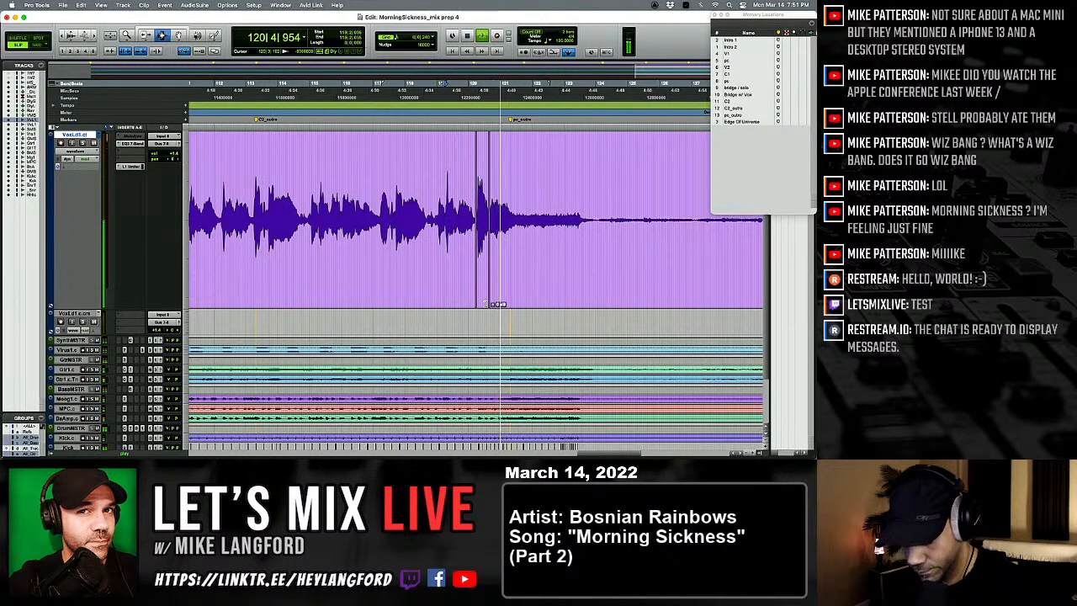
key("r")
key("r")
key("r")
key("space")
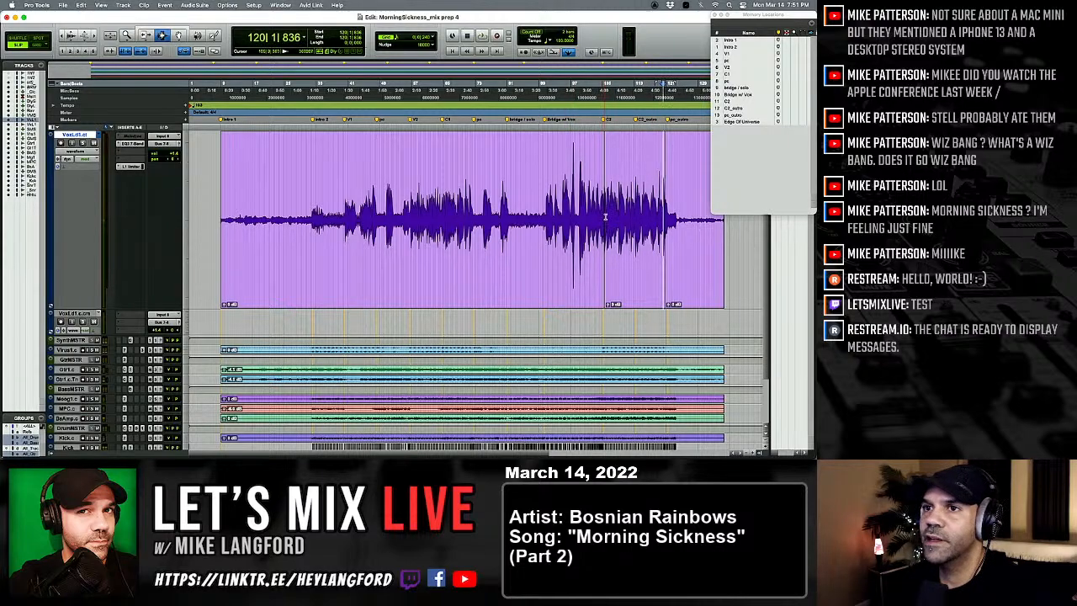
Step: Select the entire lead vocal track and consolidate its edited clips into one continuous clip
key("t")
key("t")
key("t")
key("r")
key("r")
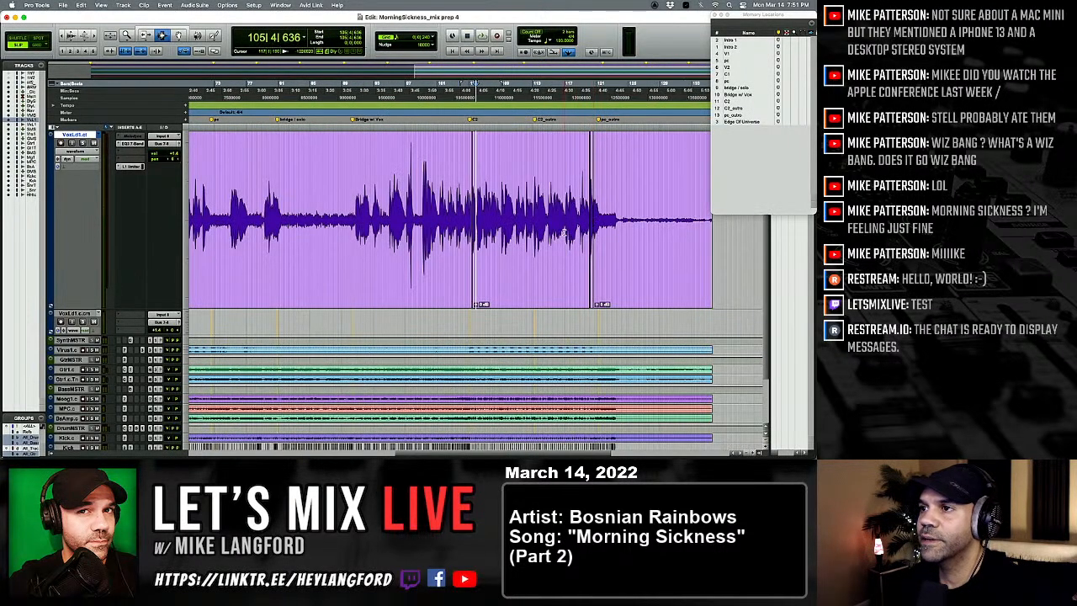
key("super+a")
scroll(564, 232, "left", 3)
key("r")
key("r")
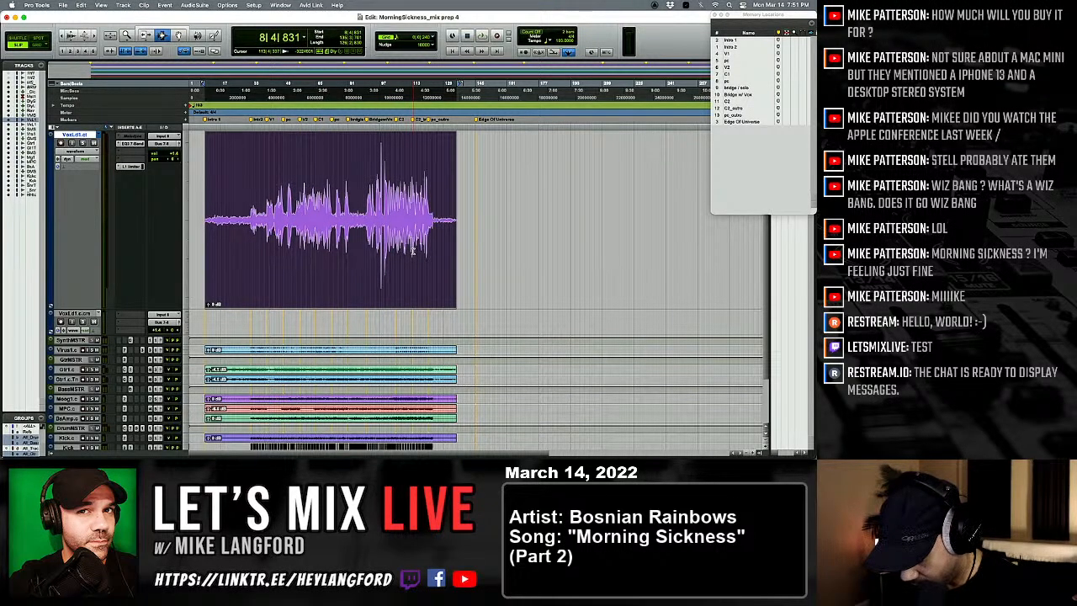
Step: Play the lead vocal from about 115|3|734, enlarging the waveform display to inspect and replay the phrase
left_click(420, 221)
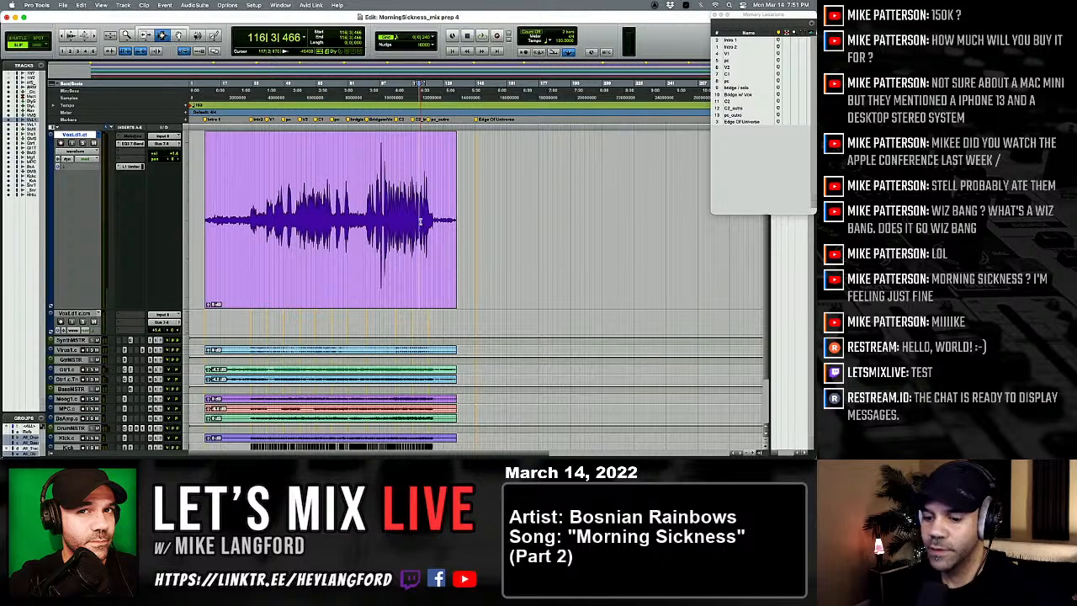
key("space")
key("t")
key("t")
key("t")
key("t")
key("t")
left_click(418, 222)
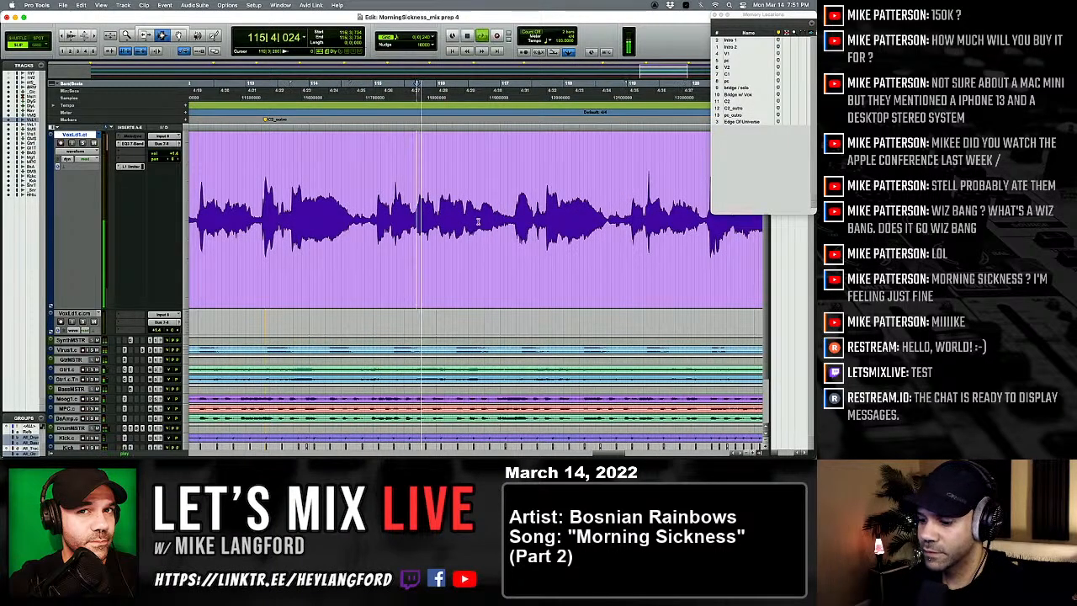
key("super+alt+bracketright")
key("super+alt+bracketright")
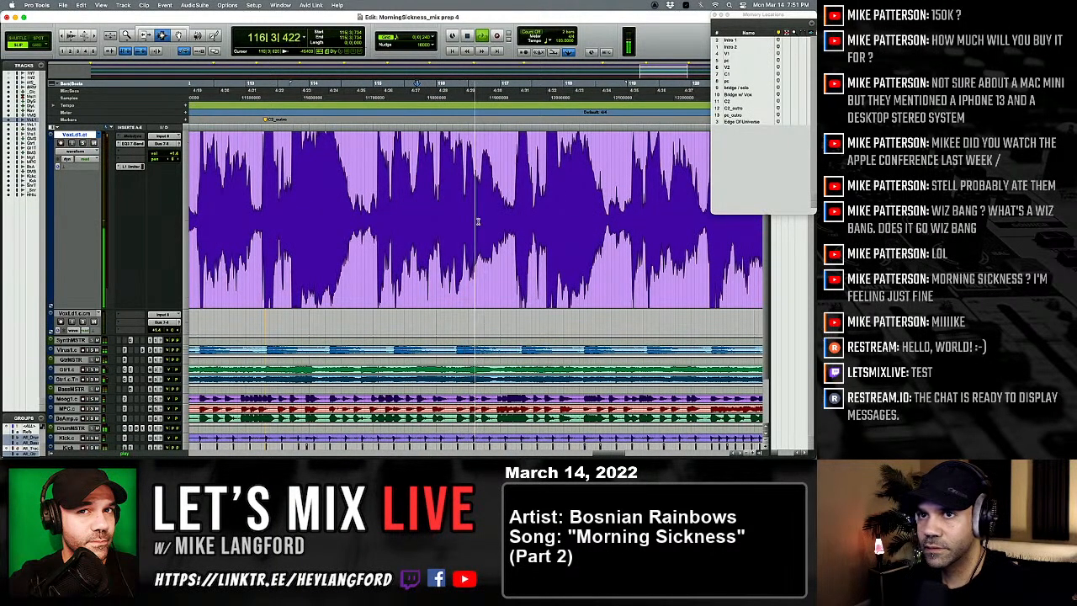
key("space")
key("space")
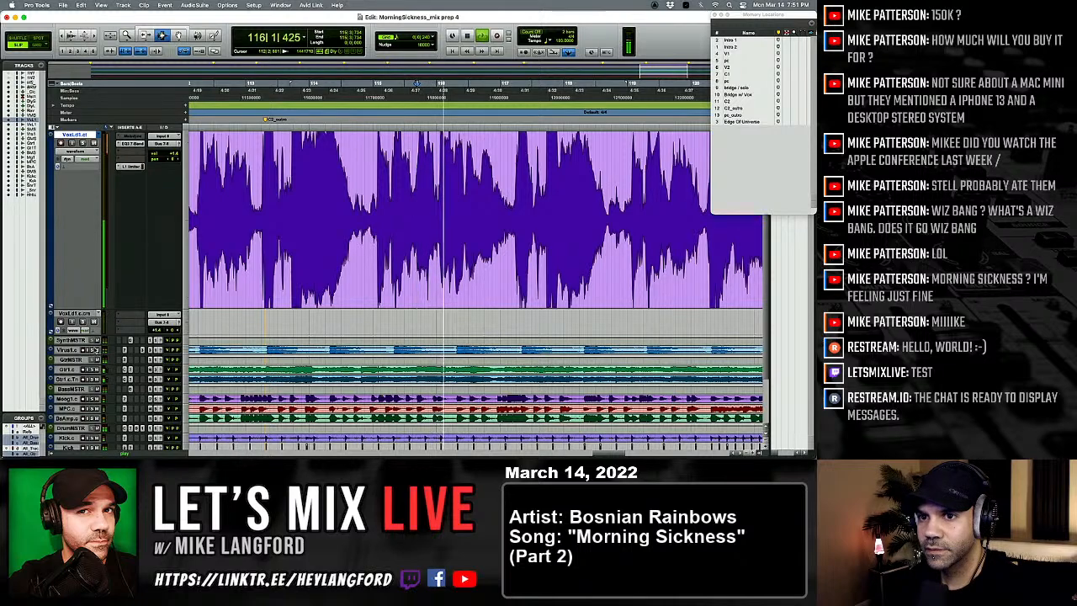
Step: Mute the Virus, guitar and bass tracks while replaying the vocal phrase from 115|3|734
key("space")
key("space")
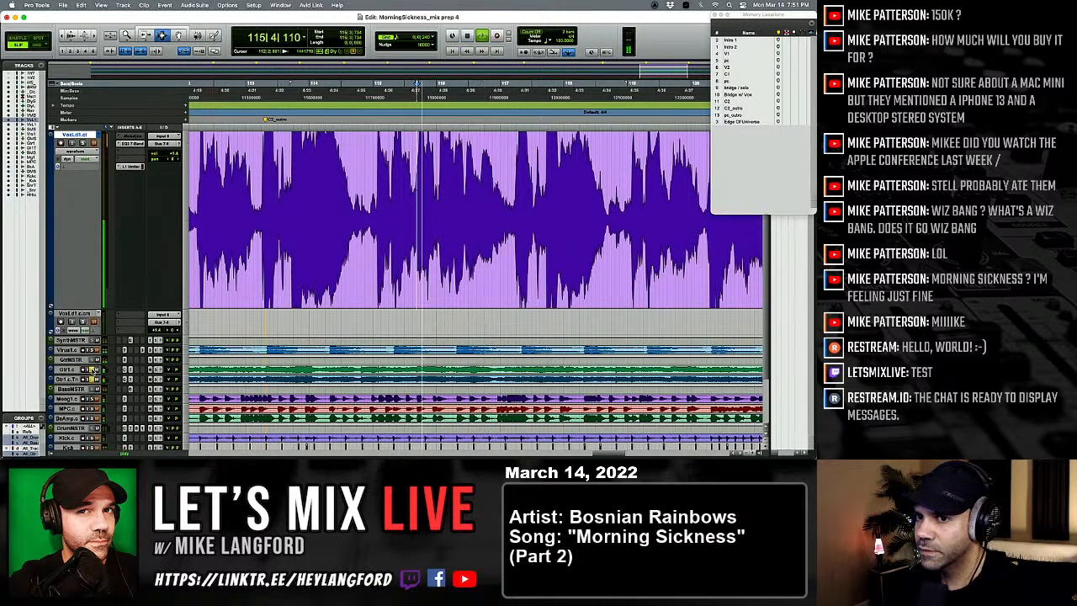
key("space")
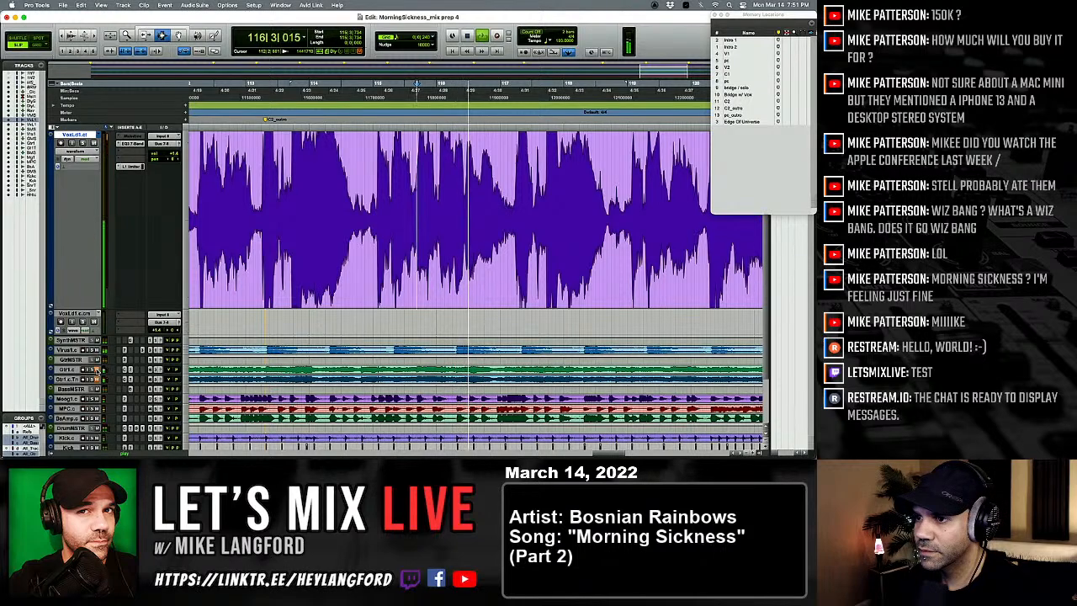
key("space")
key("space")
scroll(475, 286, "down", 3)
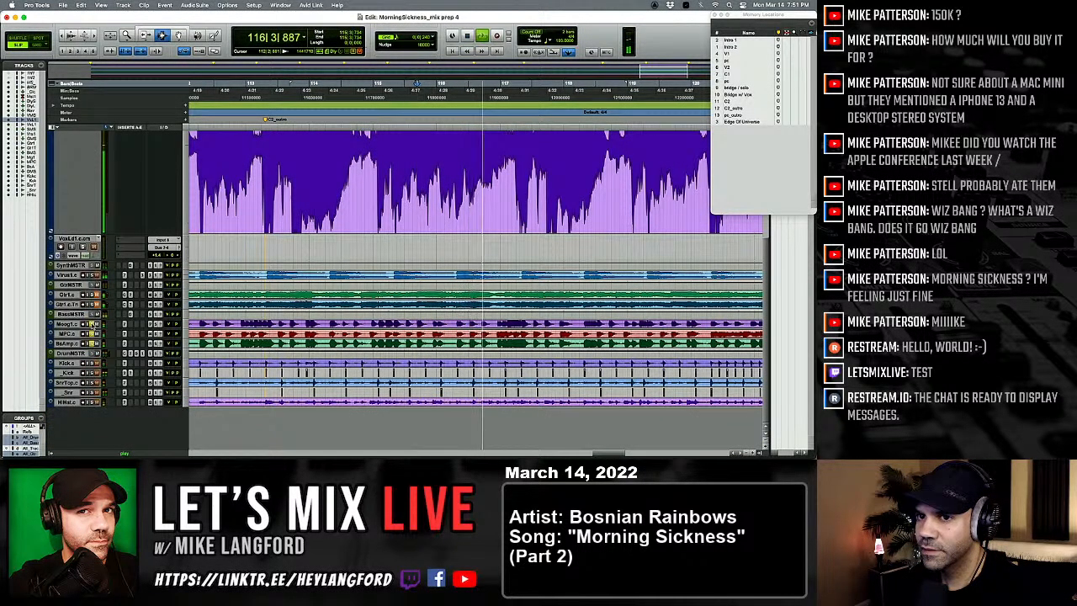
key("space")
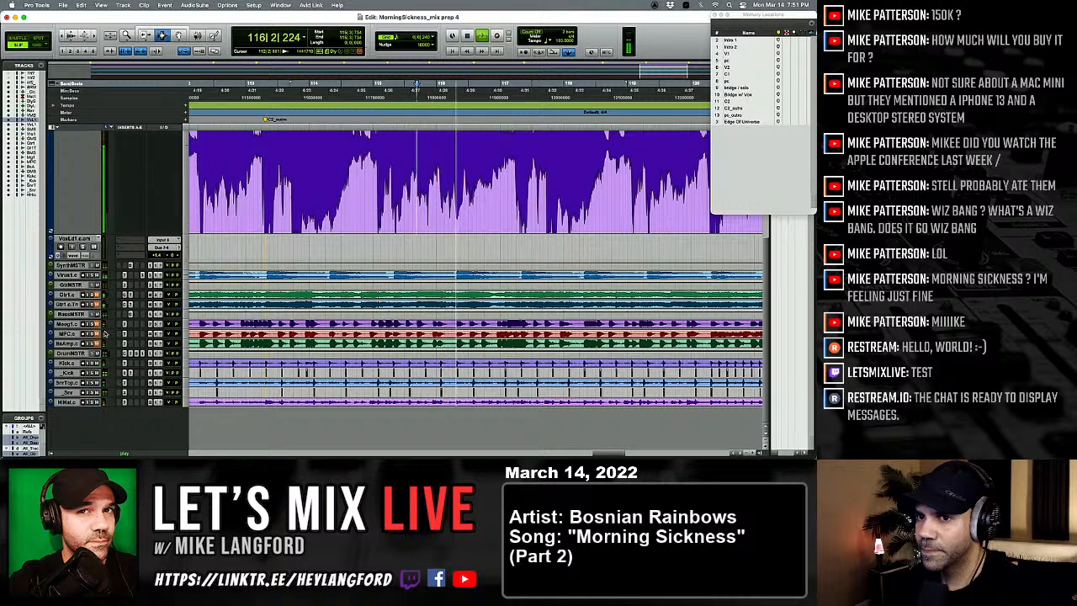
key("space")
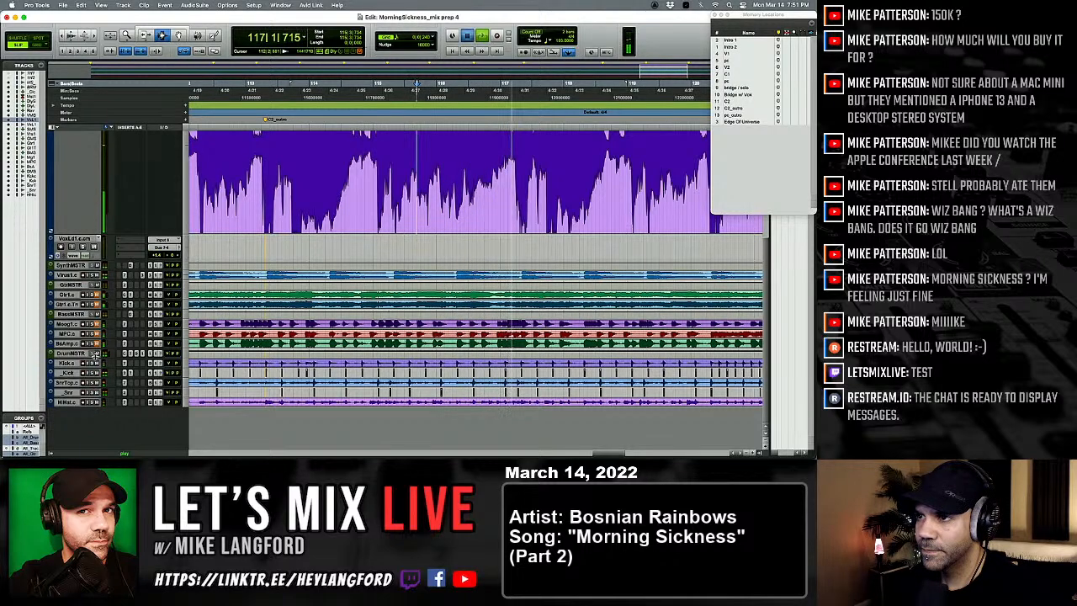
scroll(105, 222, "up", 5)
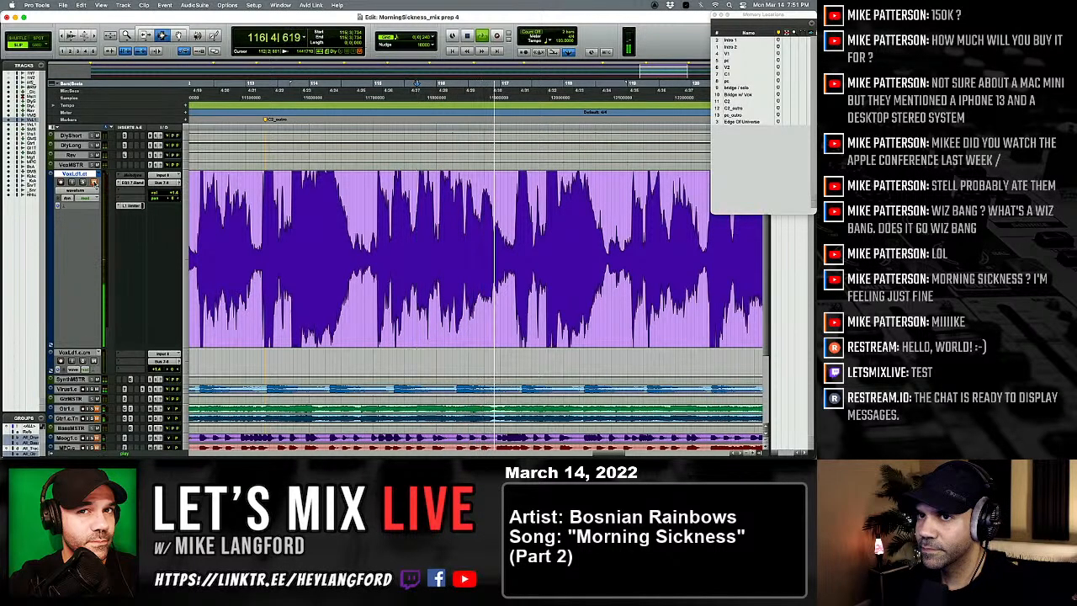
Step: Unmute the lead vocal, switch it to the VoxLd1.c playlist and play the phrase around bar 116
key("space")
key("space")
left_click(94, 182)
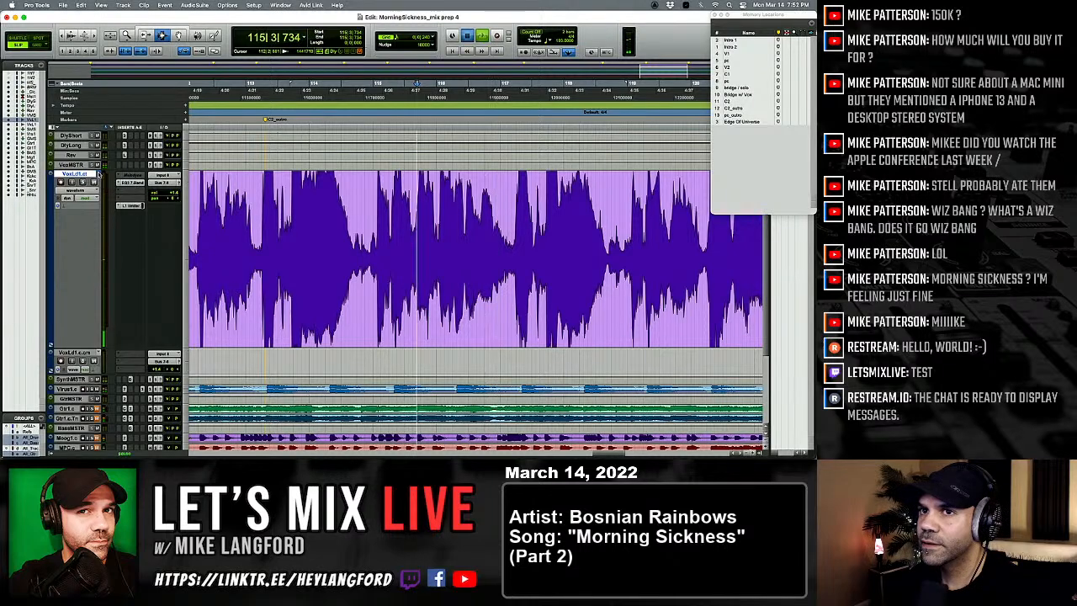
left_click(97, 173)
left_click(119, 167)
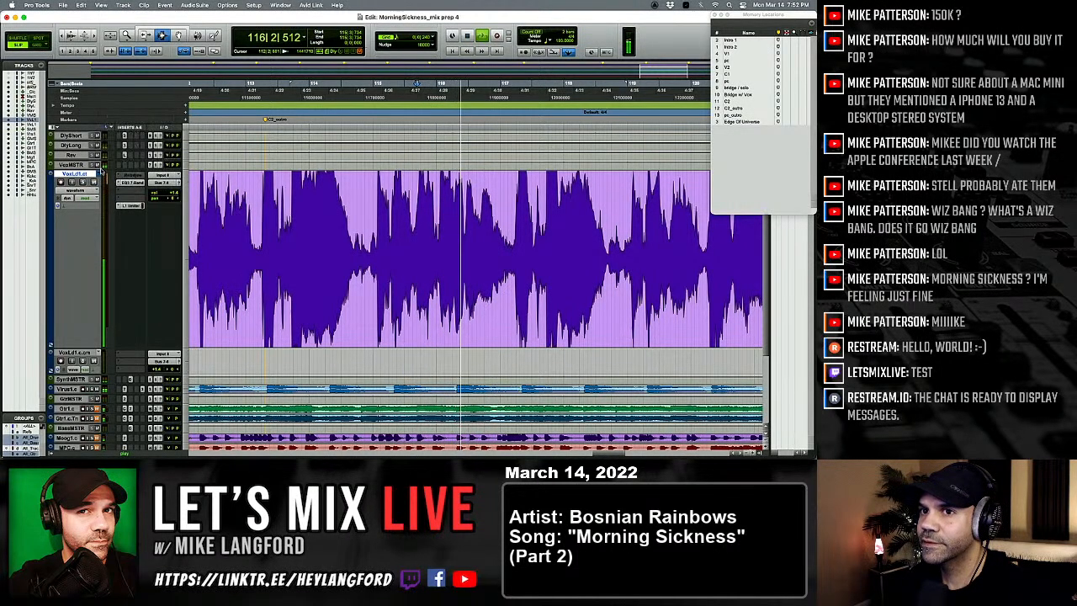
left_click(478, 248)
key("t")
key("t")
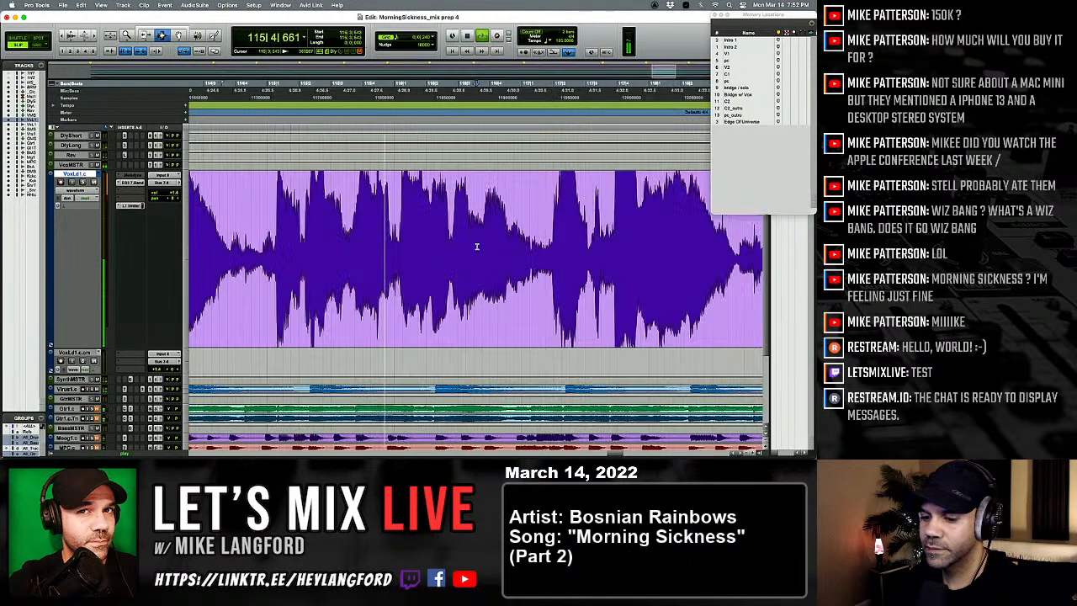
scroll(479, 253, "right", 1)
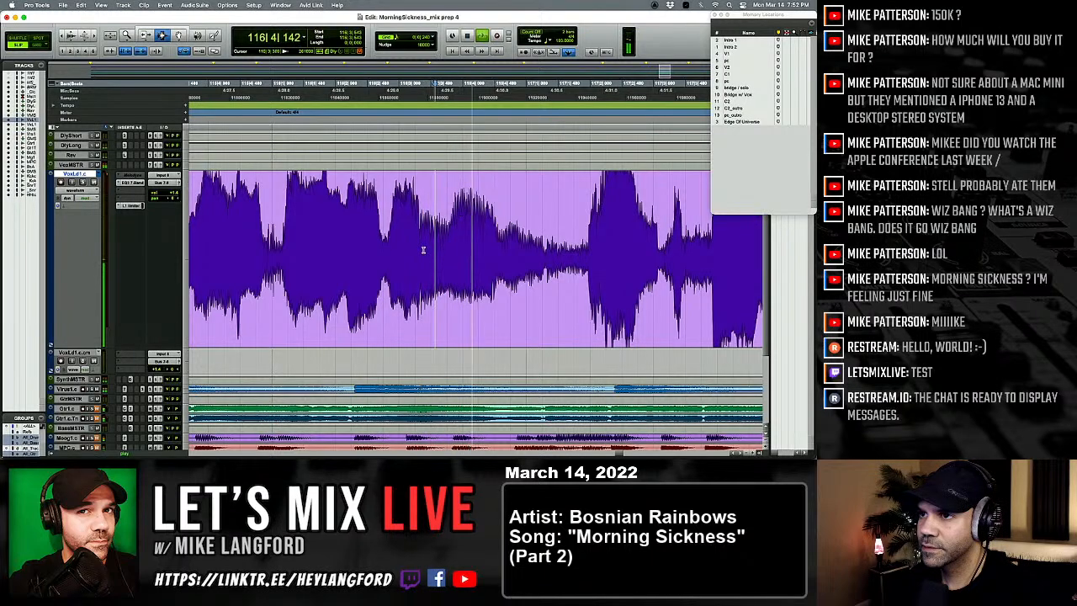
Step: Copy the vocal passage from 116|3|299 to just past 117|1 in VoxLd1.c and return to the VoxLd1.ct playlist
left_click_drag(419, 243, 587, 250)
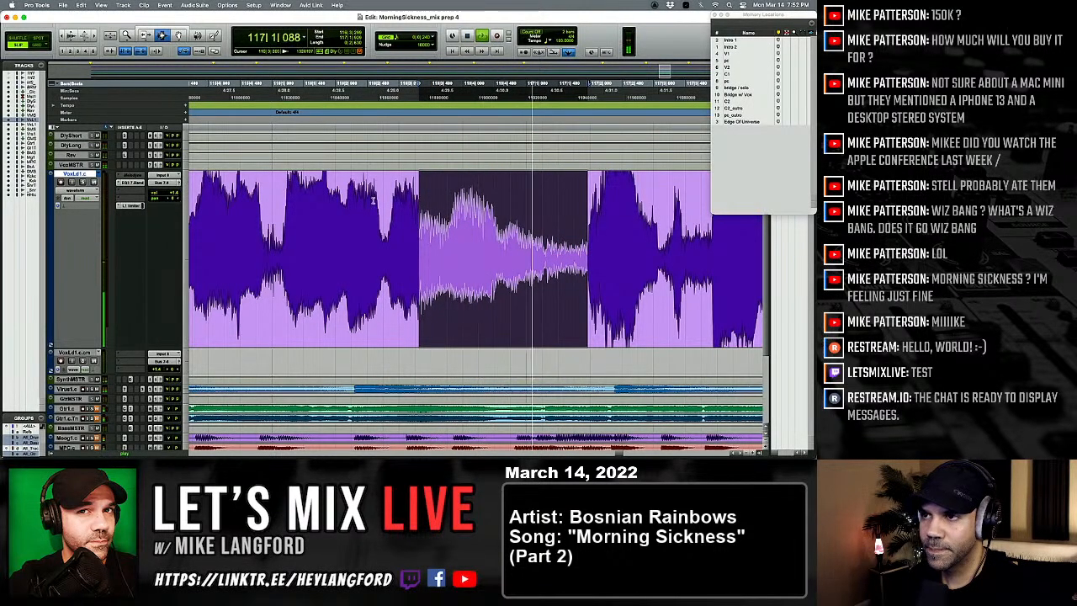
key("space")
left_click(104, 174)
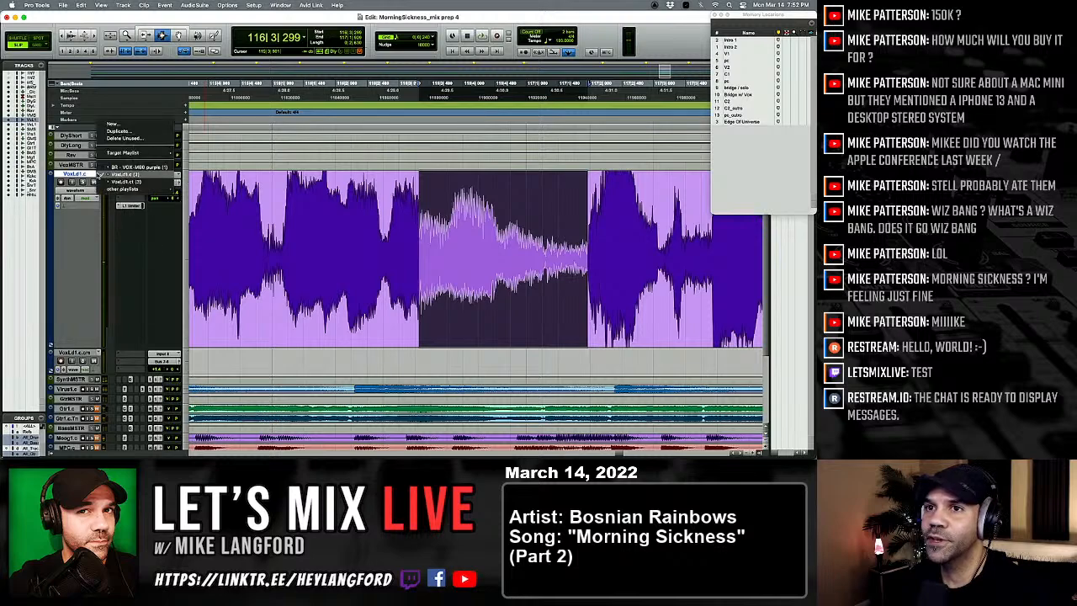
left_click(95, 178)
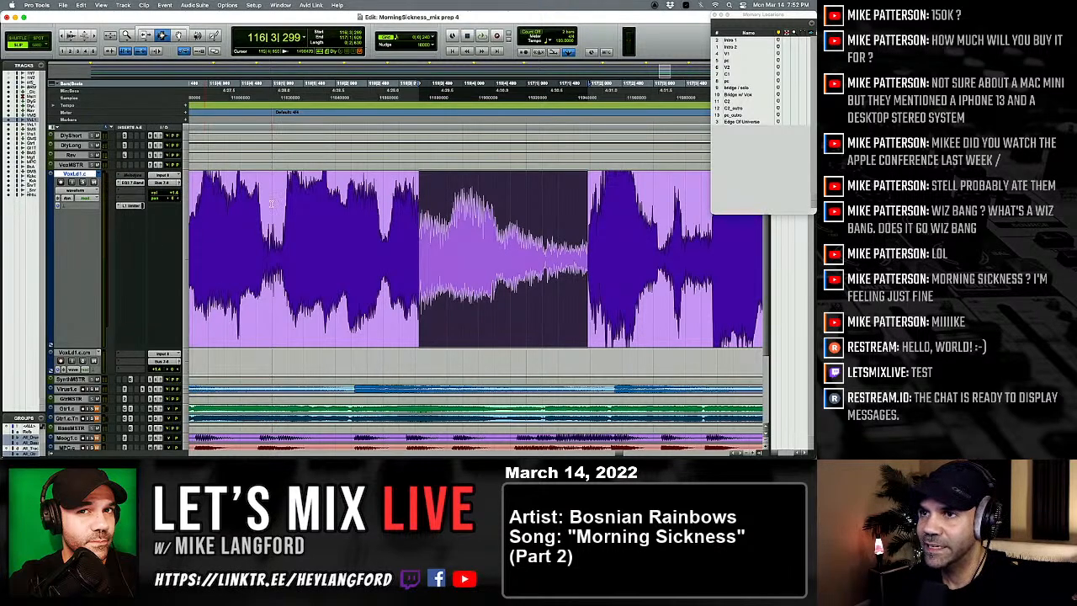
key("space")
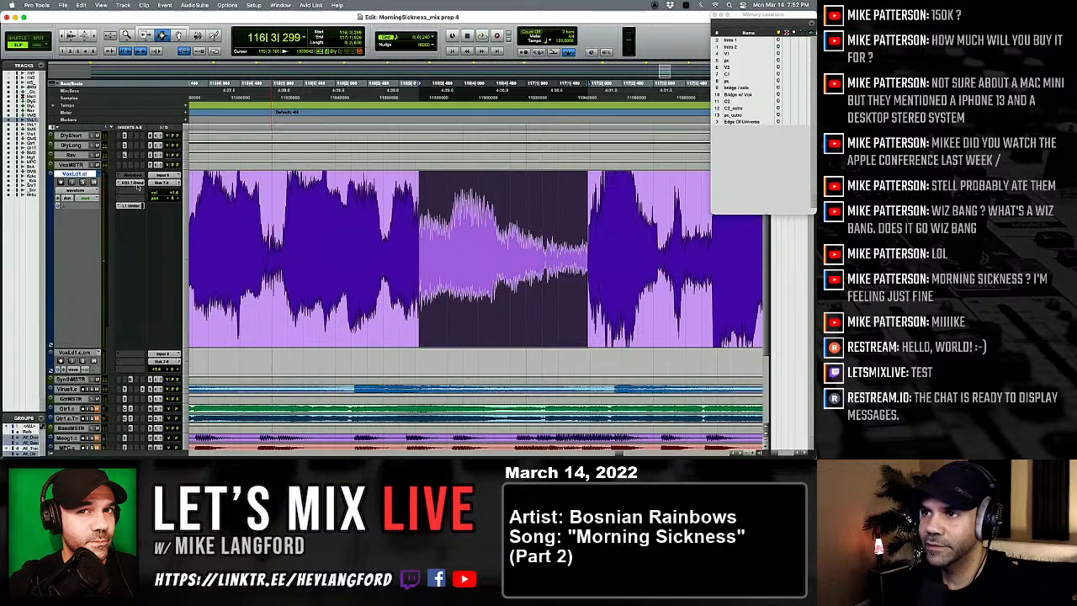
key("space")
Step: Replay the tuned phrase in the VoxLd1.ct playlist from about 116|1
key("space")
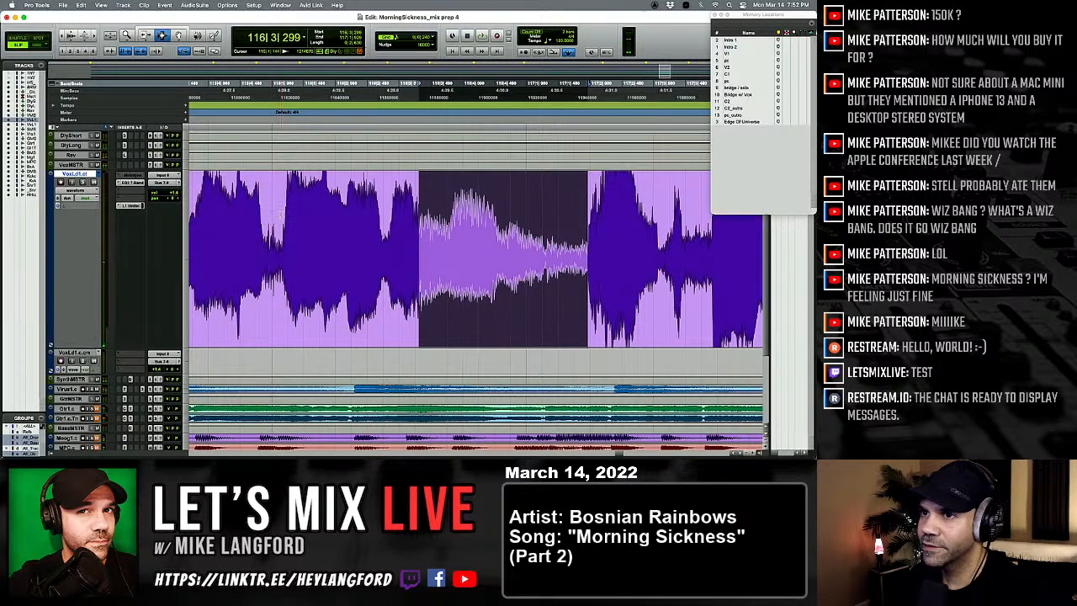
left_click(281, 215)
key("space")
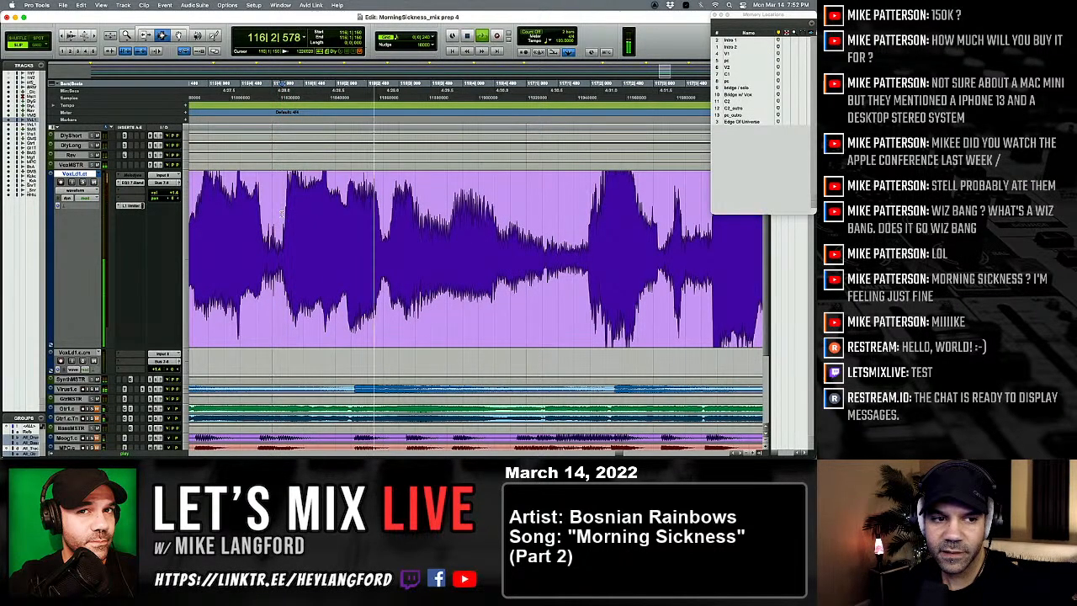
key("space")
key("space")
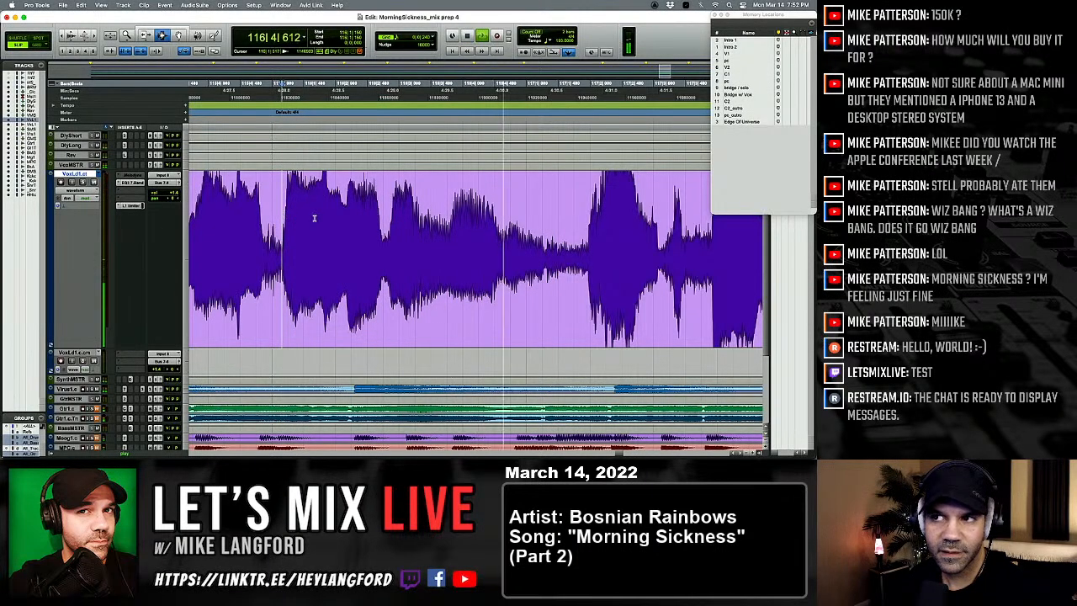
key("space")
Step: Paste the VoxLd1.c passage into VoxLd1.ct at 116|3|299, try its start joint slightly later and replay the phrase
left_click_drag(588, 225, 405, 226)
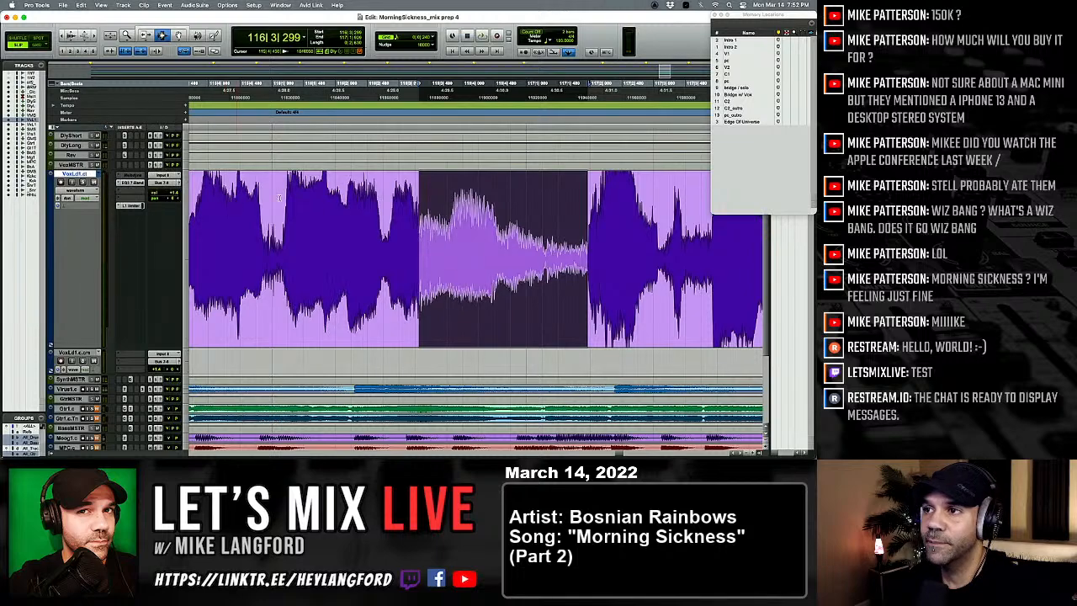
left_click(318, 223)
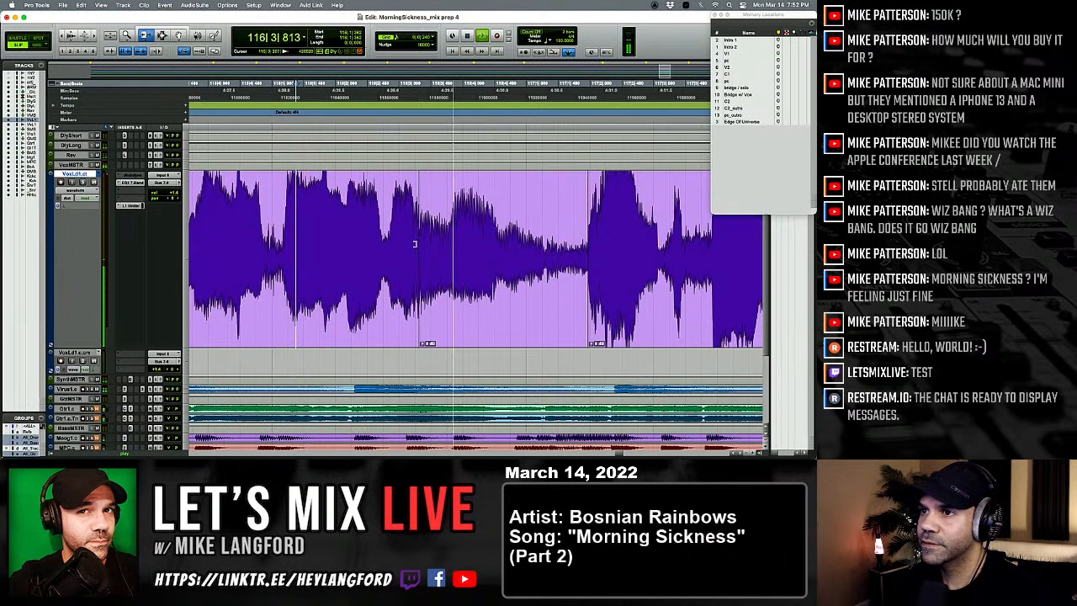
left_click_drag(415, 243, 446, 247)
key("space")
left_click(310, 236)
key("space")
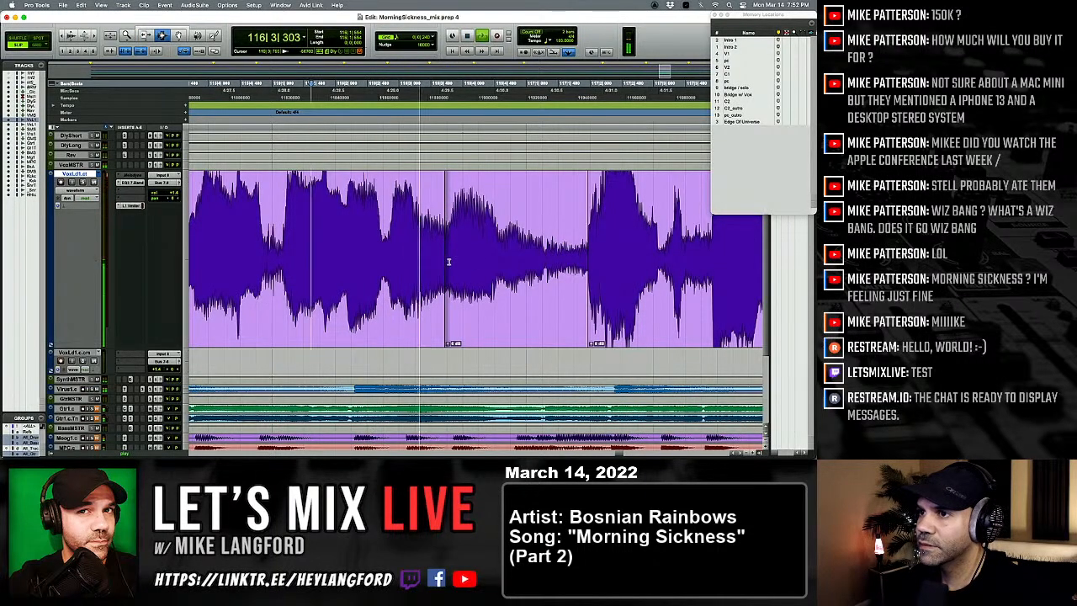
Step: Move the pasted passage's start joint earlier into the dip before the word and replay from before bar 116
key("space")
key("space")
left_click_drag(450, 261, 385, 261)
key("space")
left_click(237, 271)
key("space")
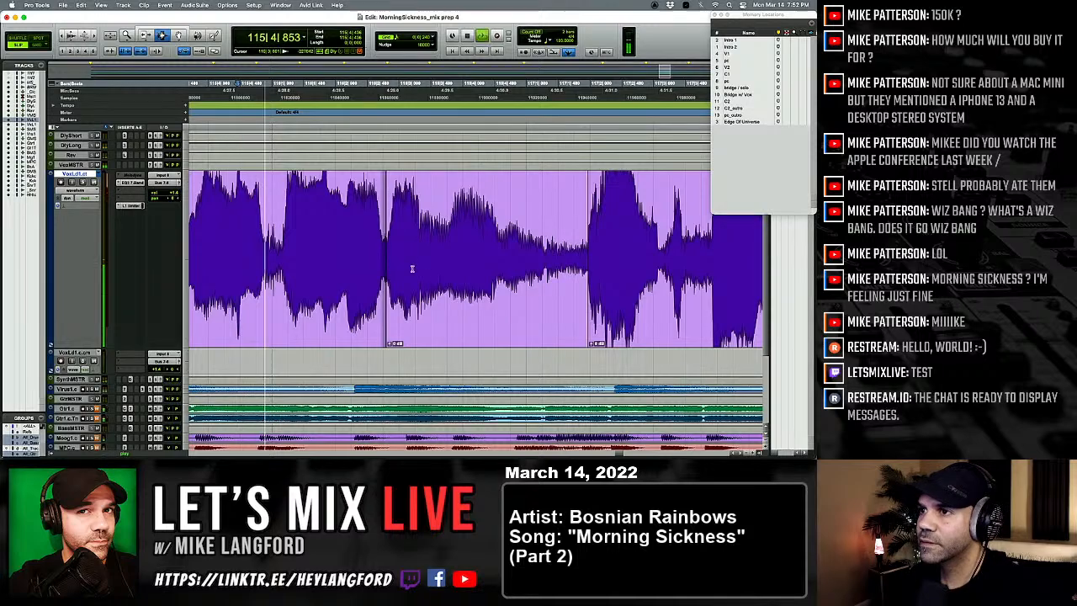
Step: Move the pasted passage's end joint earlier to about 117|1|242, crossfade the joints and replay the phrase
key("F6")
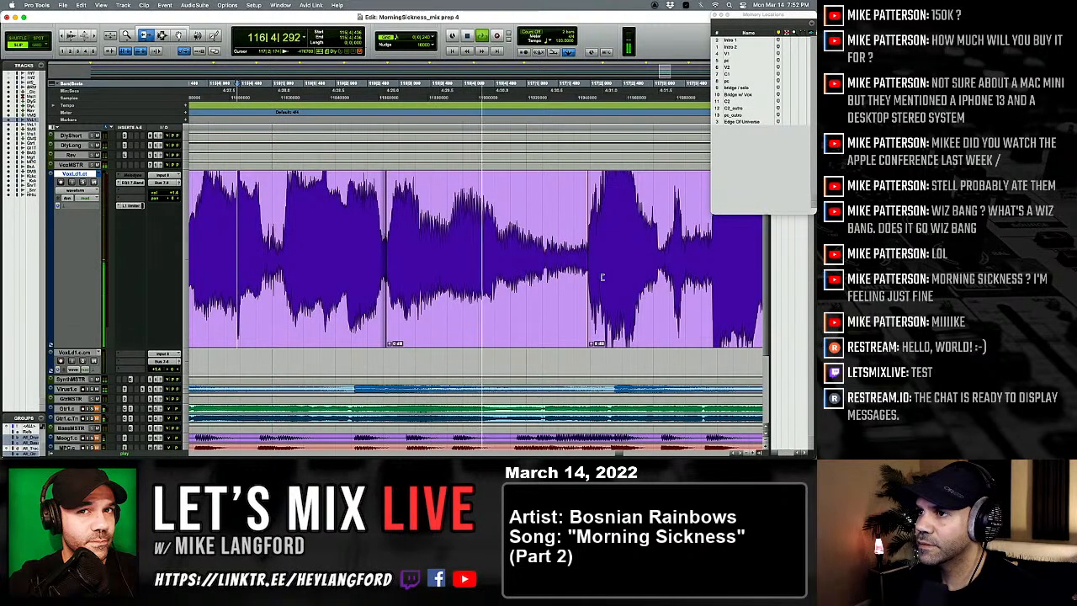
left_click_drag(602, 277, 544, 285)
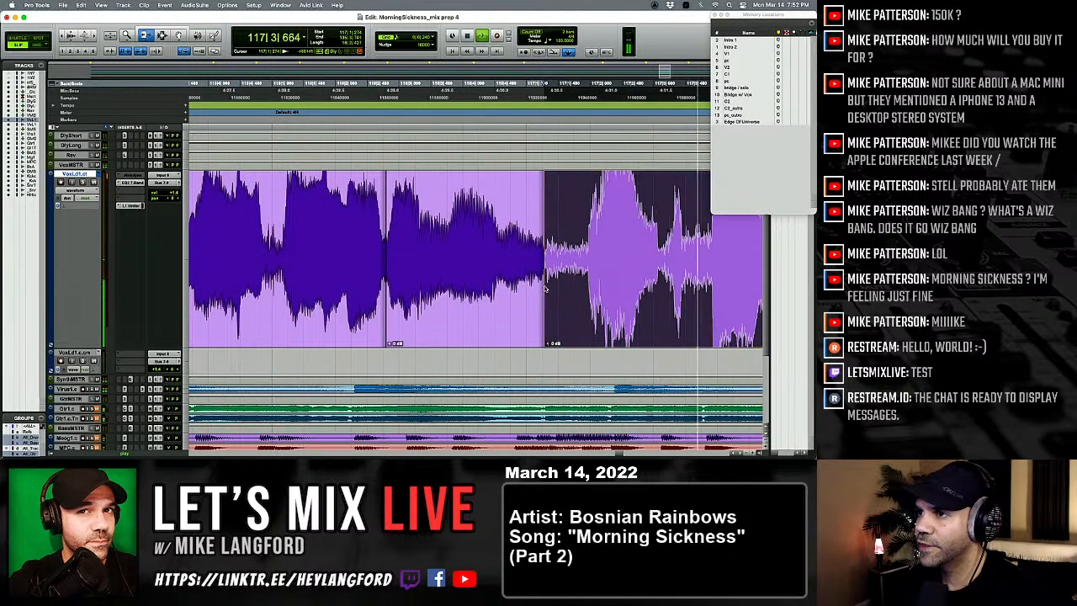
key("F7")
key("space")
left_click(277, 252)
key("space")
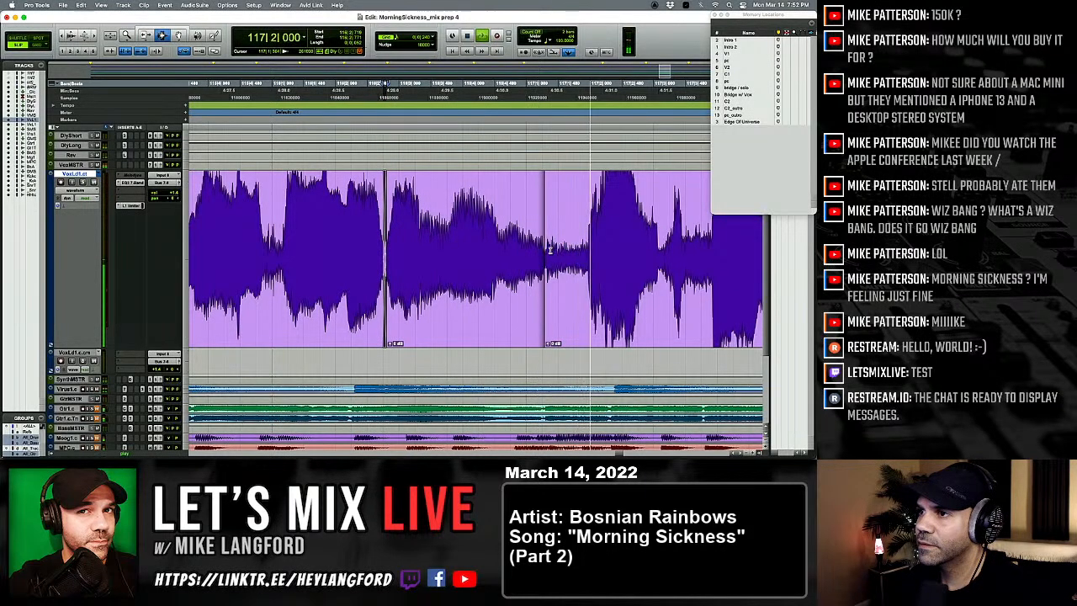
key("space")
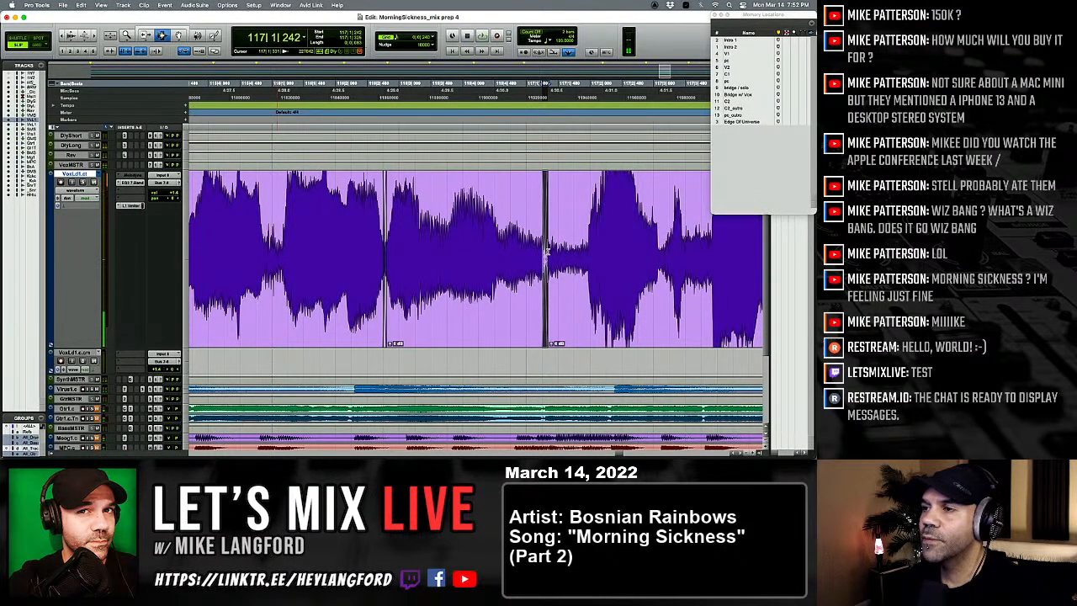
Step: Delete the VoxLd1.c.cm track beneath the repaired lead vocal, with the whole song in view
key("r")
key("r")
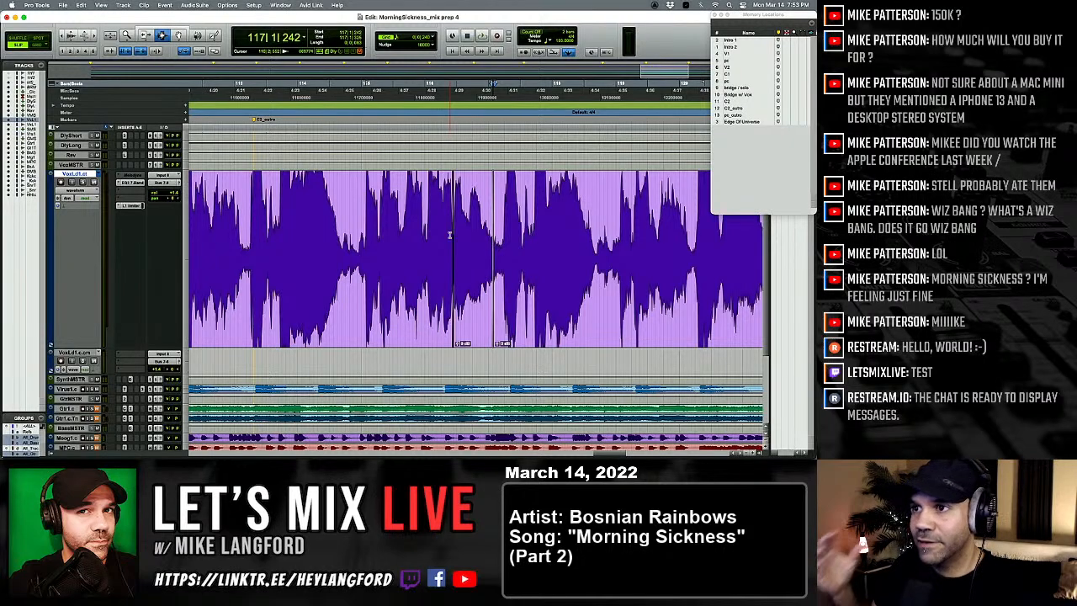
key("alt+a")
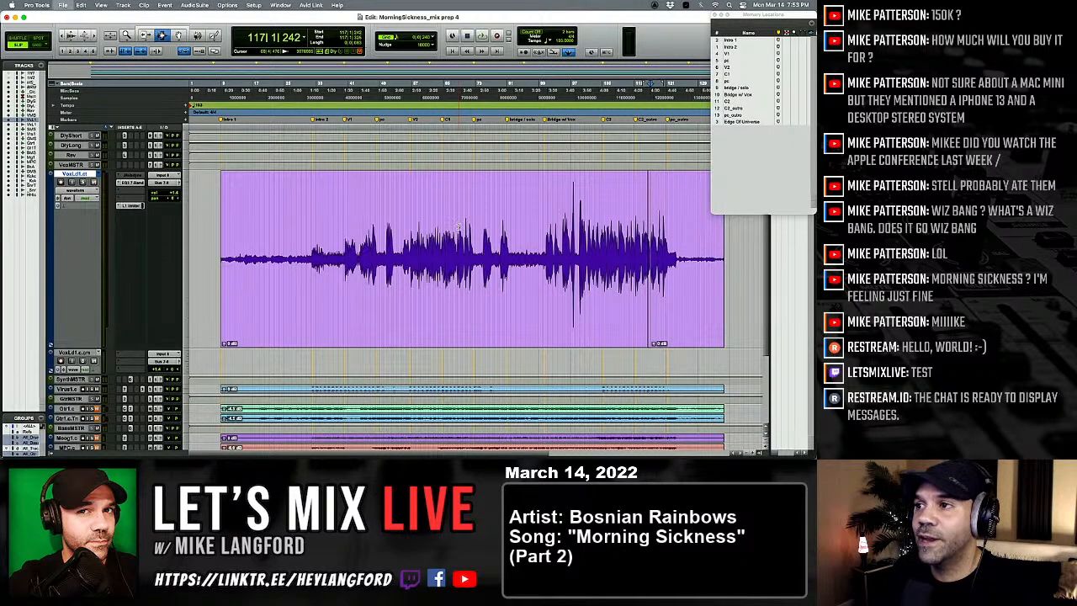
scroll(456, 242, "down", 2)
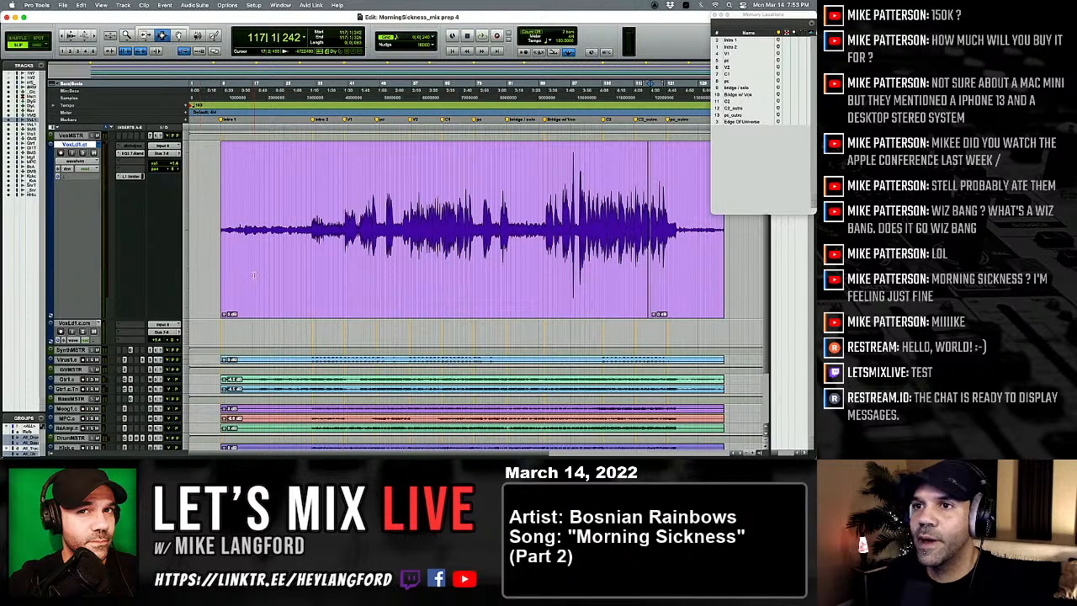
right_click(79, 323)
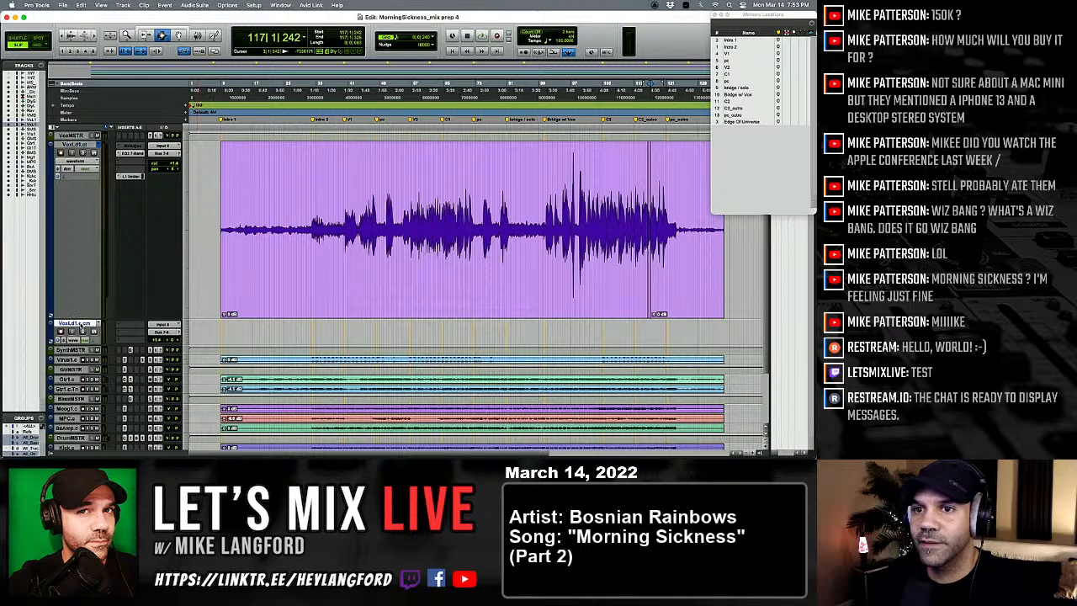
left_click(110, 452)
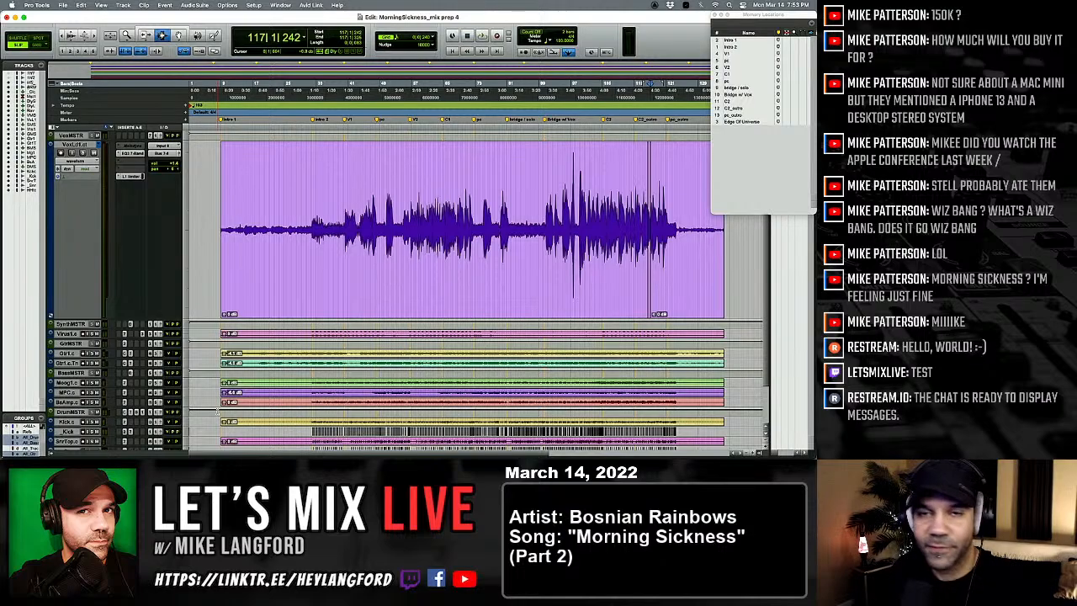
Step: Set all tracks to the same medium height and place the edit cursor on the drum tracks at 32|1|000
left_click_drag(77, 317, 88, 183)
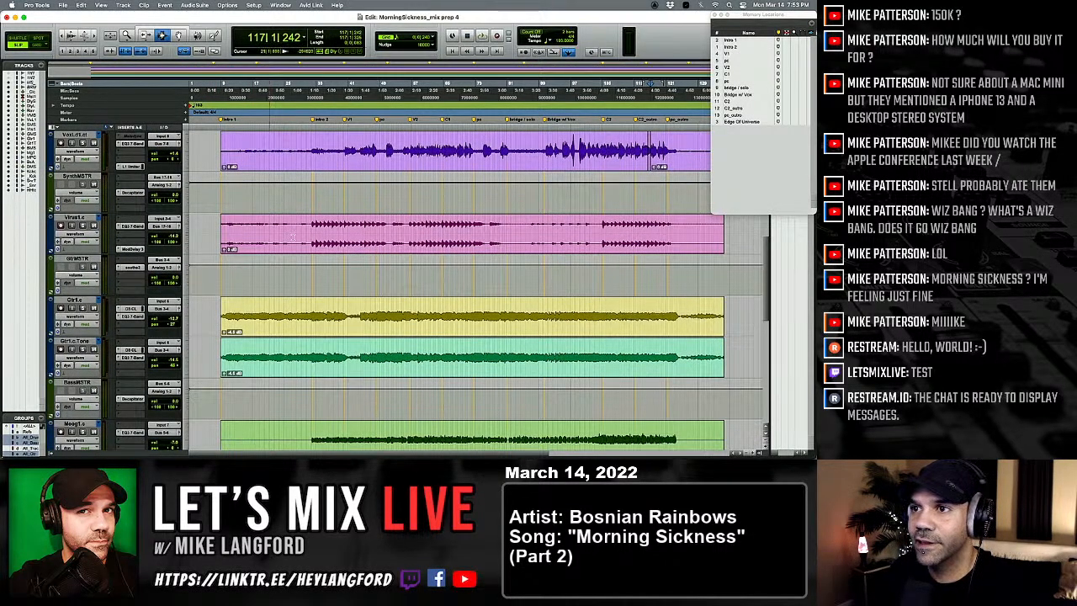
scroll(326, 239, "down", 4)
scroll(325, 239, "down", 4)
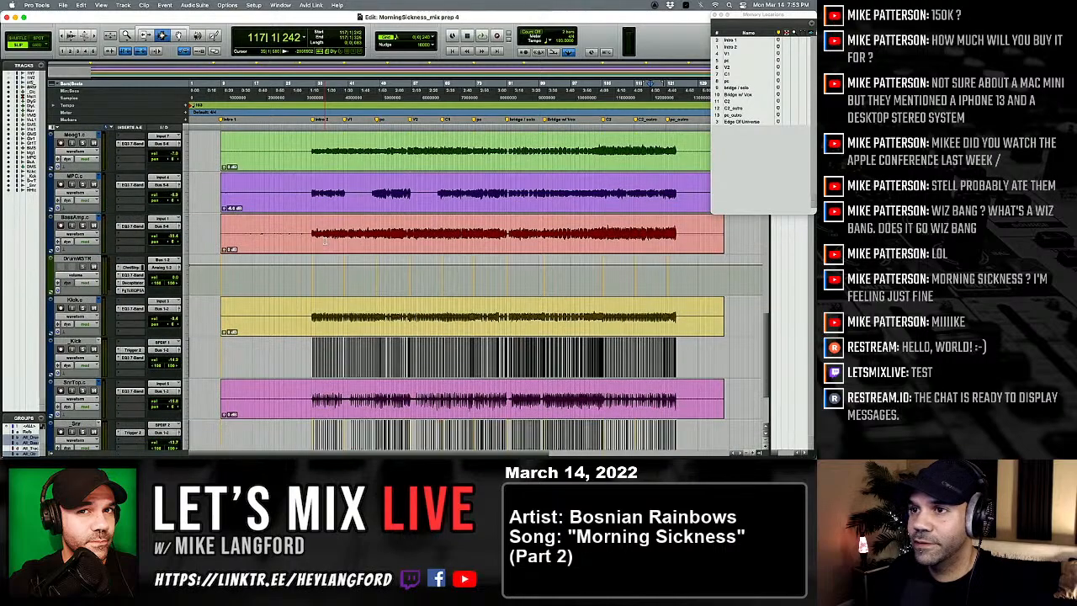
scroll(324, 240, "up", 7)
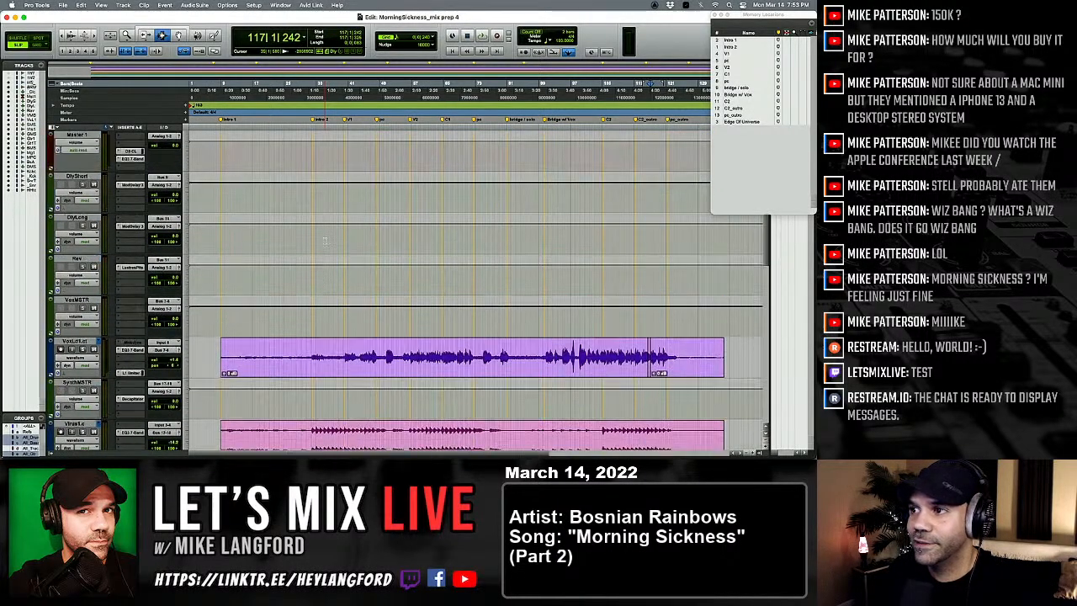
scroll(324, 240, "up", 2)
scroll(324, 241, "down", 2)
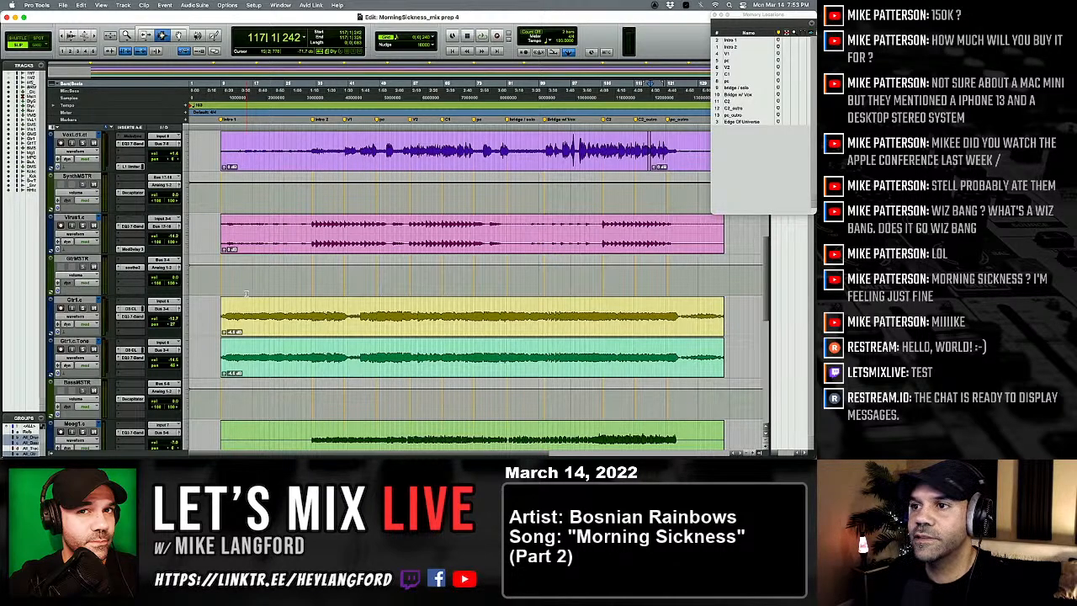
scroll(246, 294, "down", 10)
left_click(280, 270)
key("Tab")
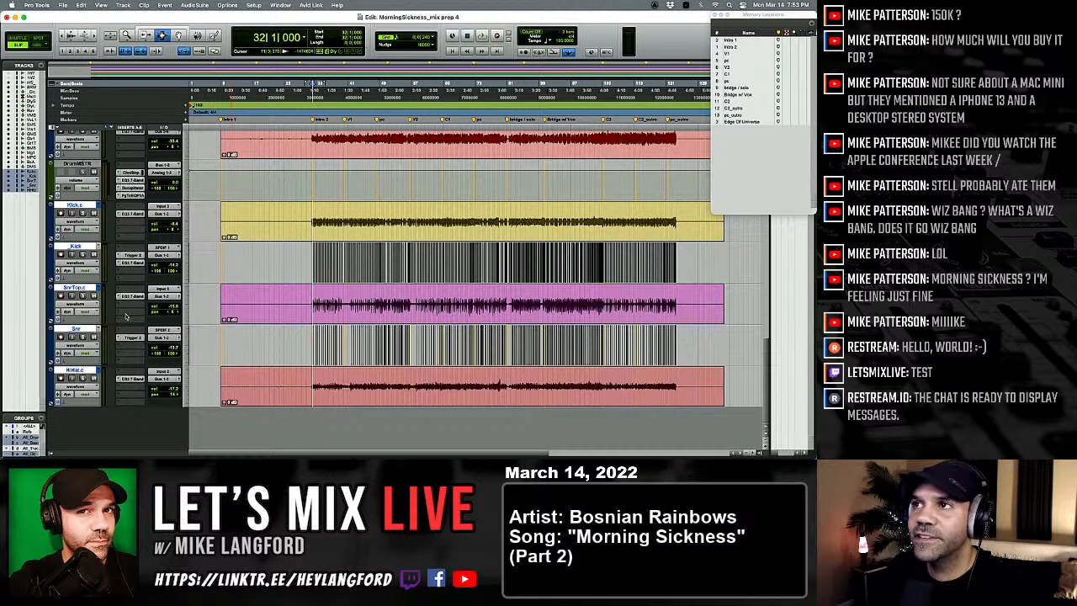
Step: Save the session under the new name MorningSickness_mix prep 5
key("super+shift+s")
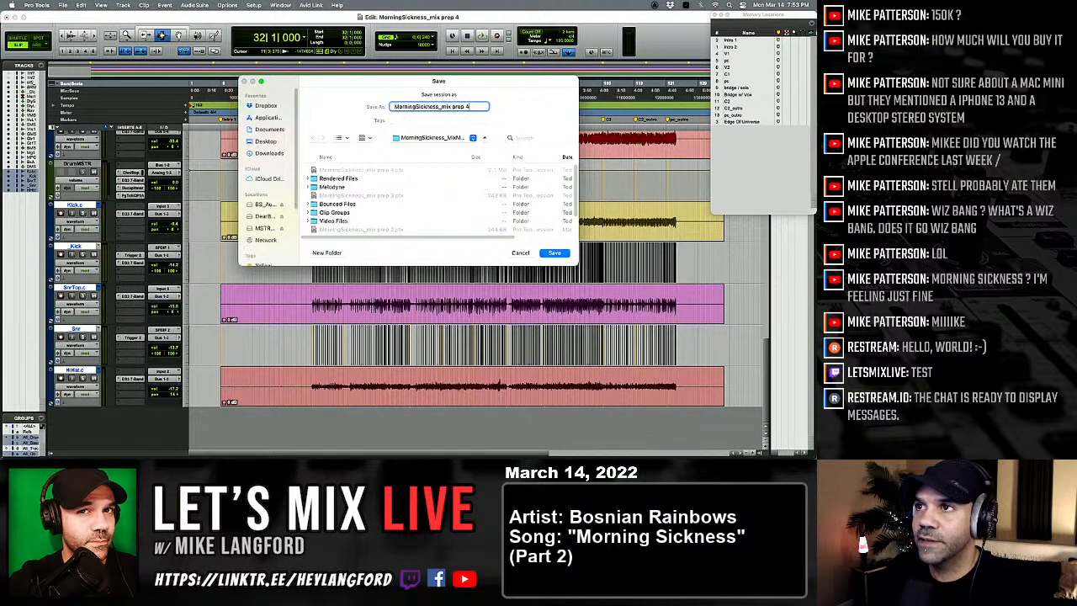
key("BackSpace")
type("5")
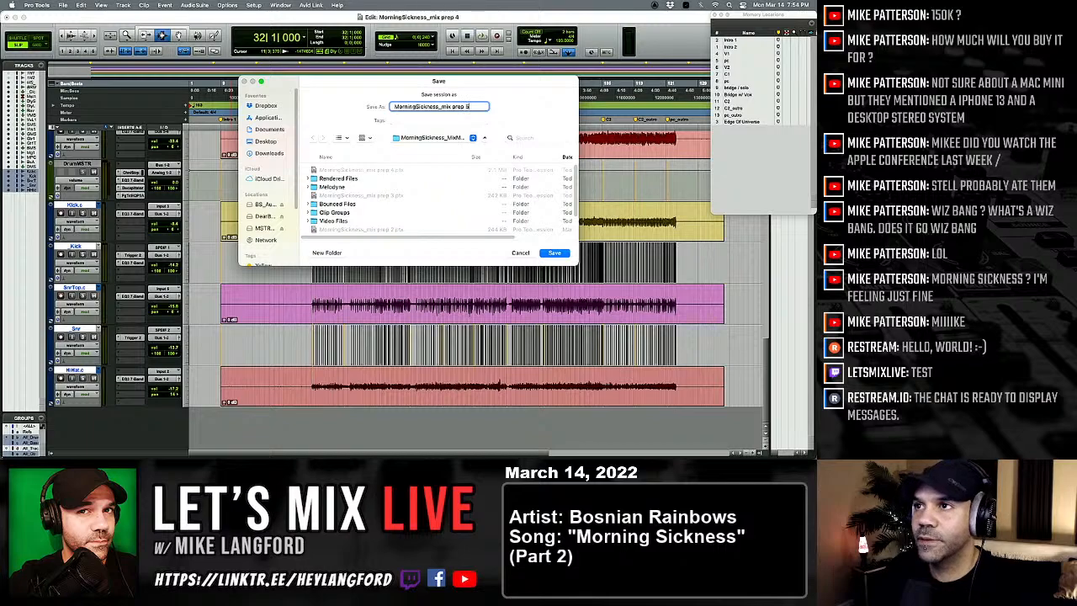
key("Return")
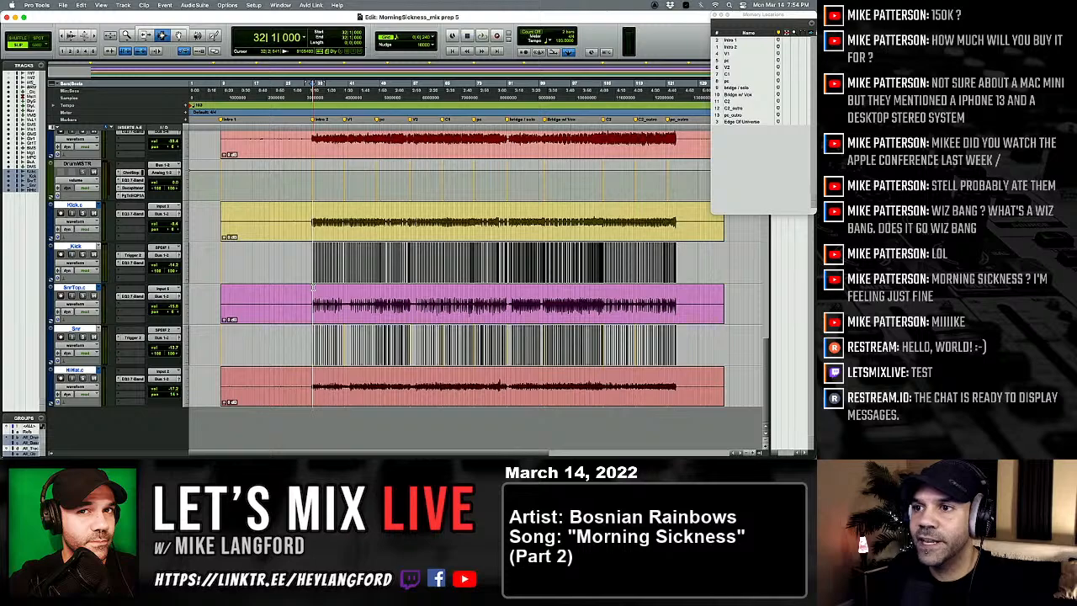
Step: Create a Mix/Edit group named Snr from SnrTop.c and _Snr, and test its linked selection without the full drum group
left_click(74, 287)
left_click(76, 329, "shift")
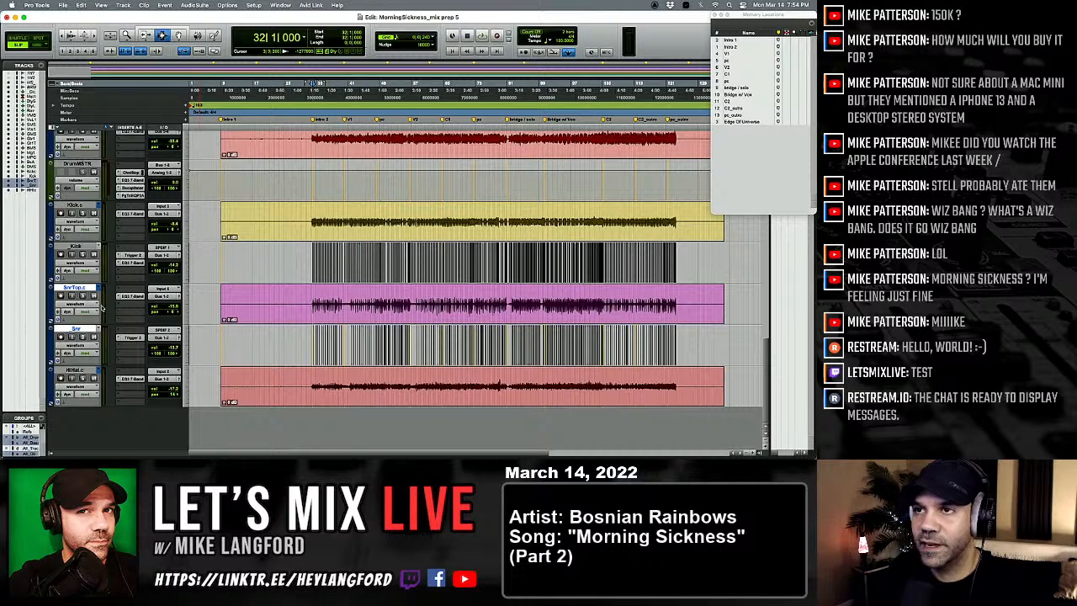
key("super+g")
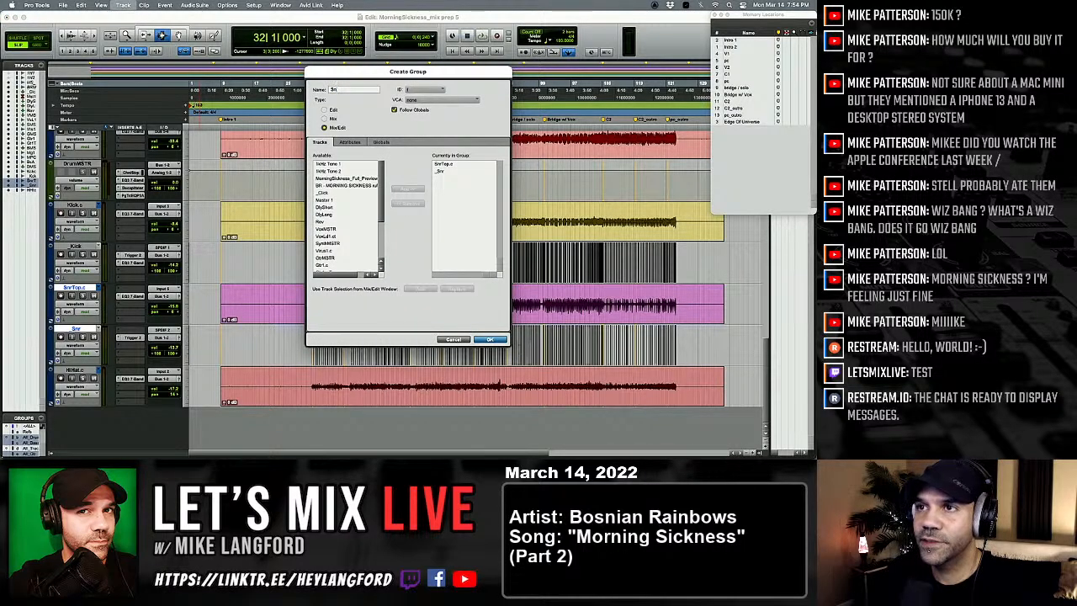
type("Sn")
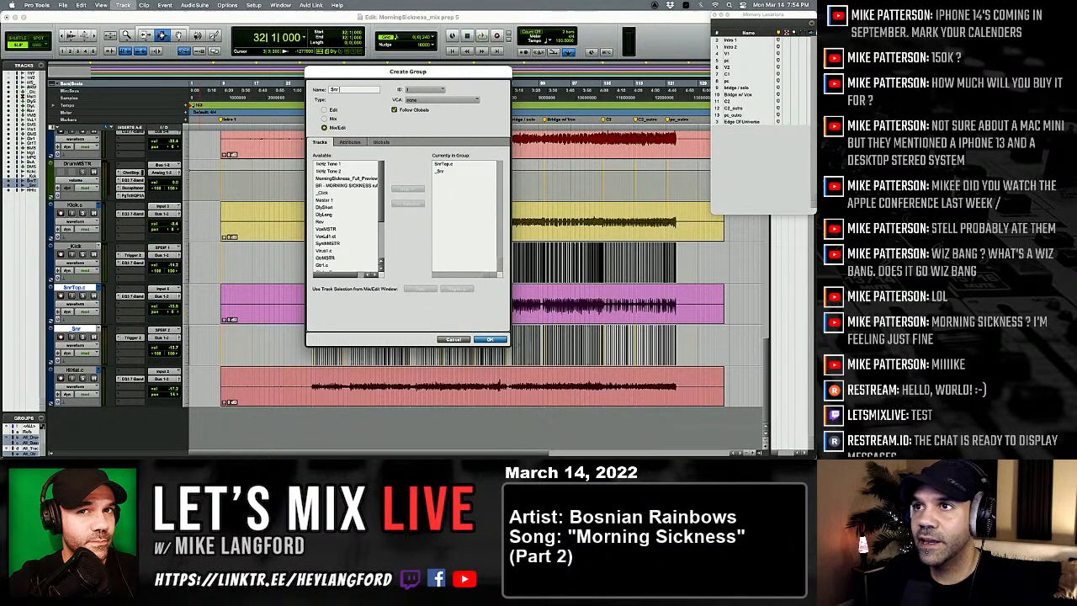
key("Return")
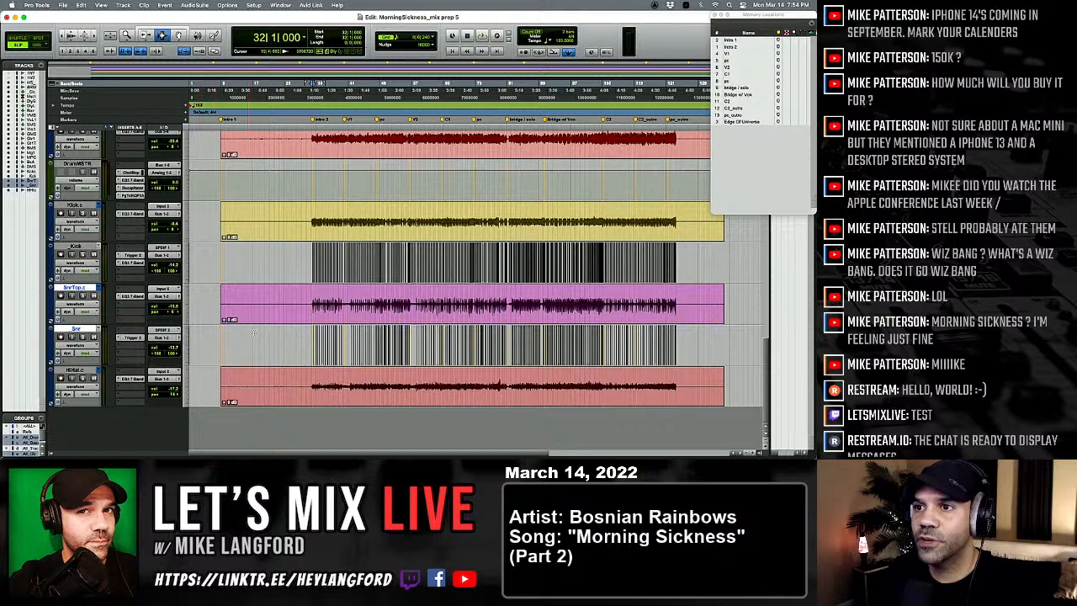
left_click(274, 373)
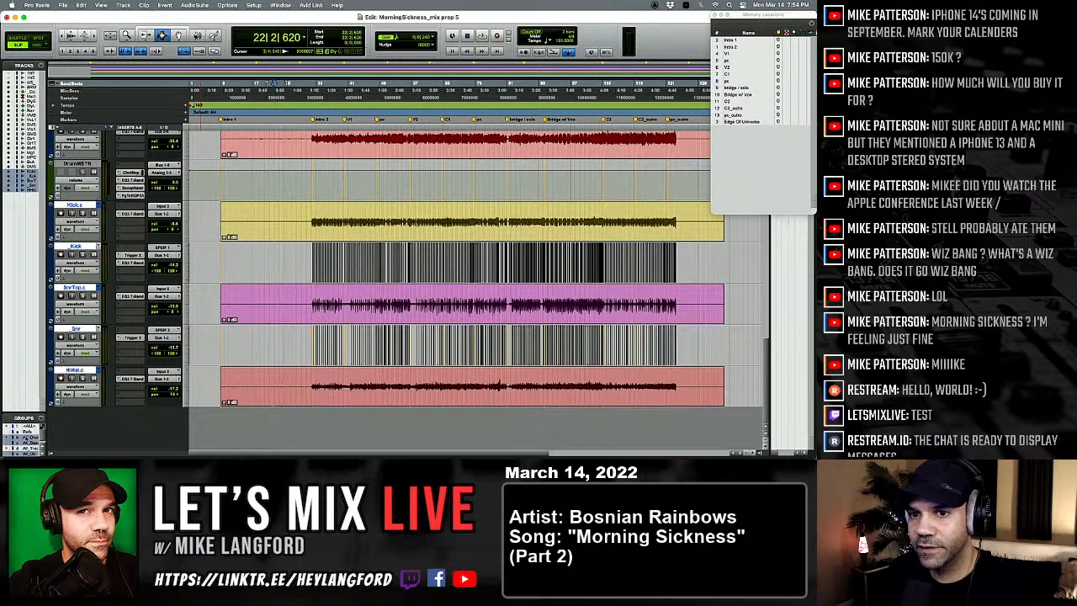
left_click(263, 344)
left_click(316, 343)
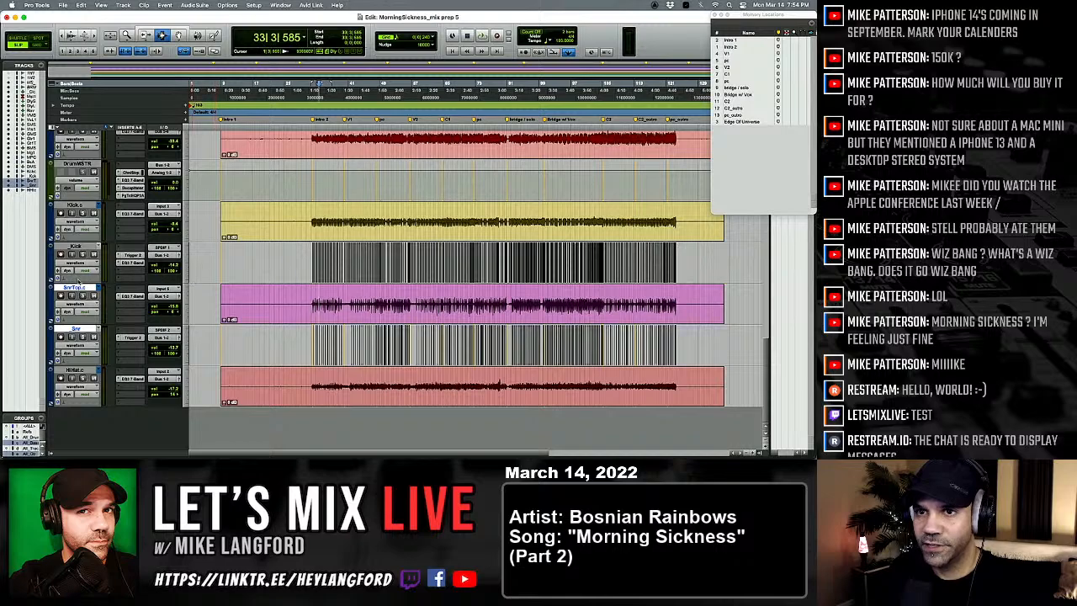
Step: Create a Mix/Edit group named KickEd from the Kick.c and _Kick tracks
left_click(76, 205)
left_click(74, 247, "shift")
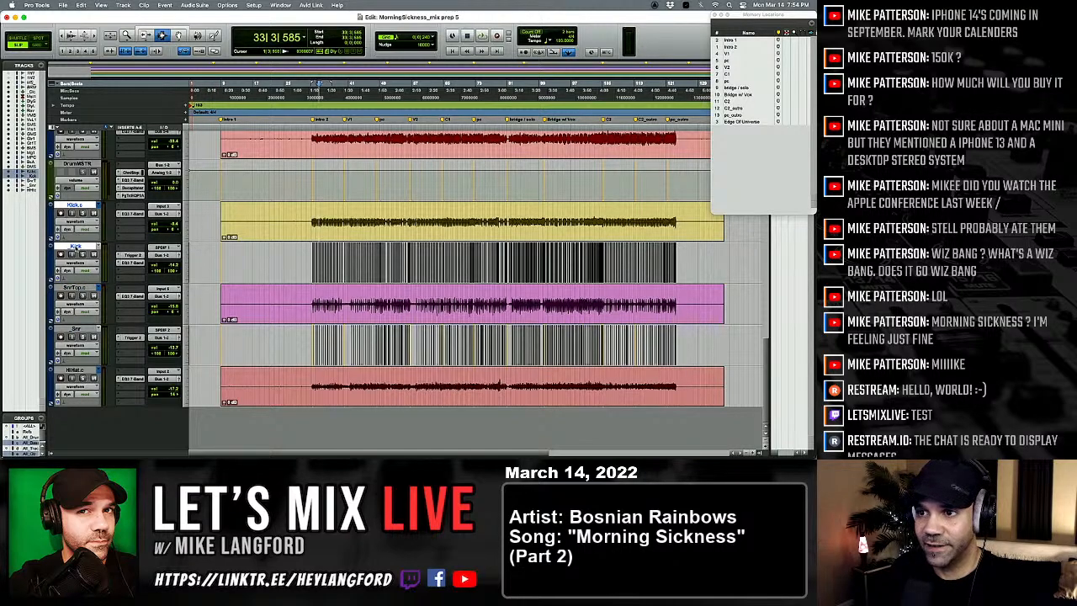
key("super+g")
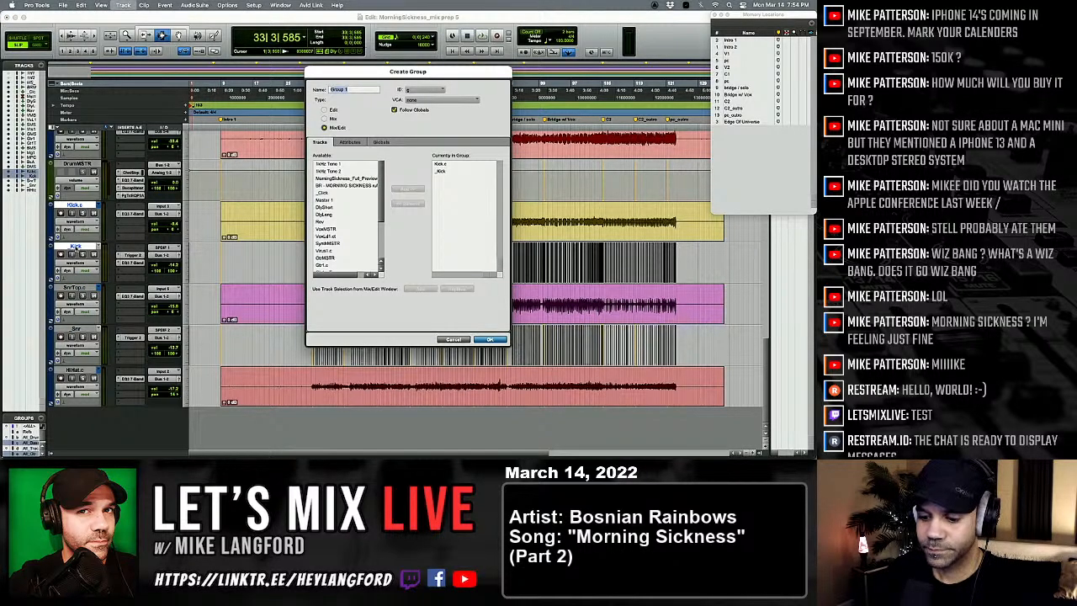
type("KickEd")
key("Return")
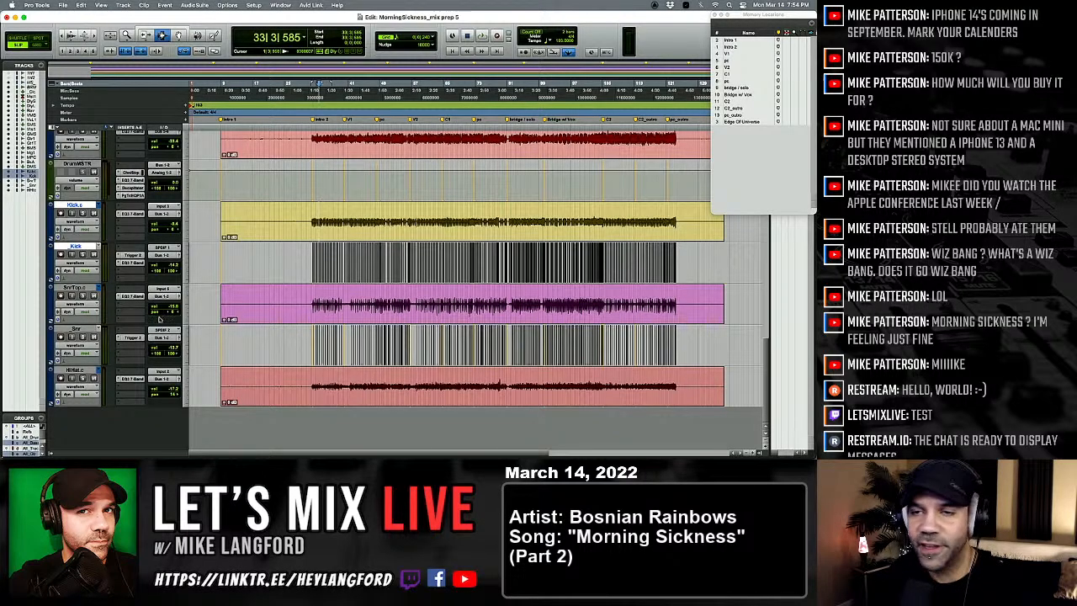
Step: Examine the snare hits on SnrTop.c and _Snr near bar 32 while playing from about 31|4|393
left_click(74, 288)
left_click(323, 304)
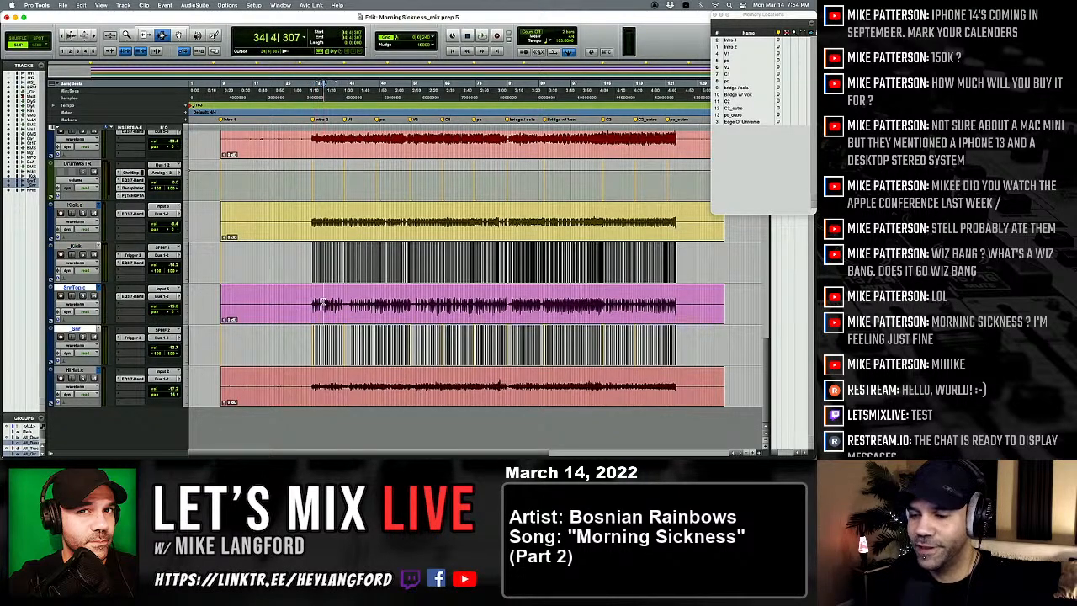
key("t")
key("t")
key("t")
key("t")
key("t")
key("r")
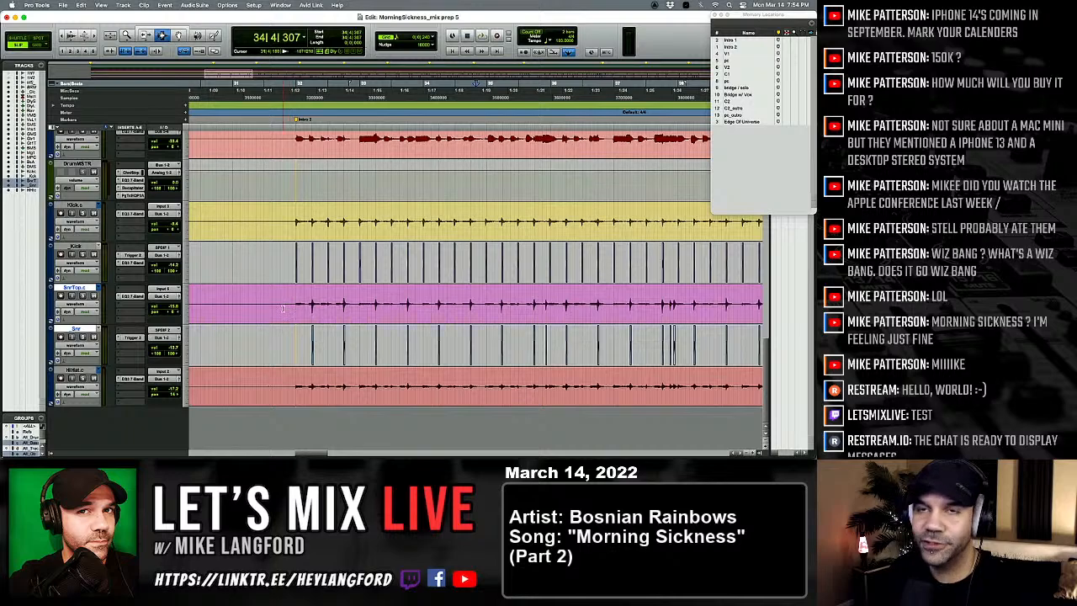
key("space")
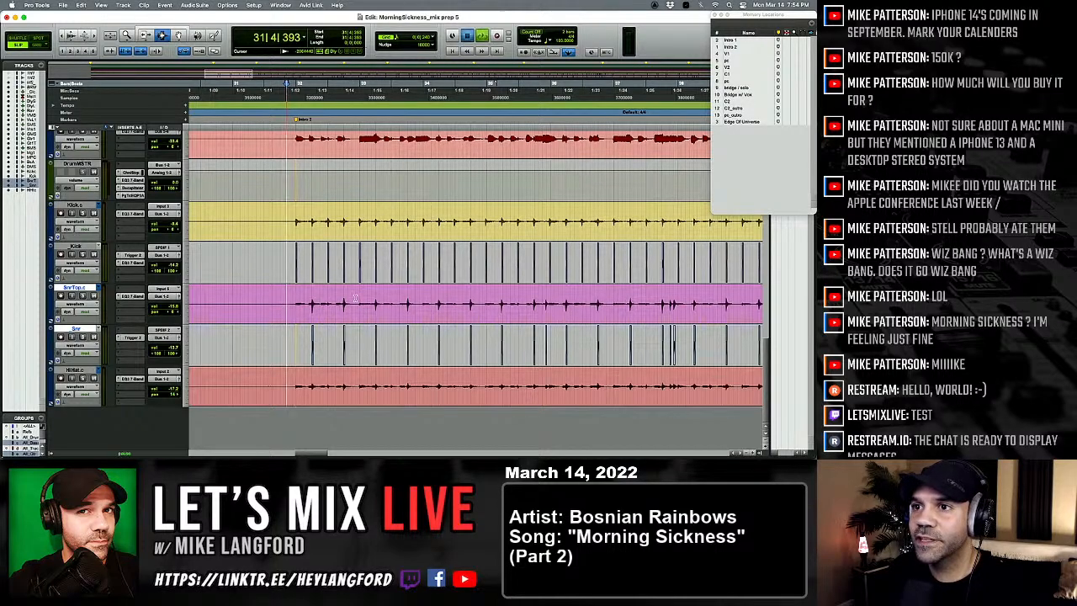
key("t")
key("t")
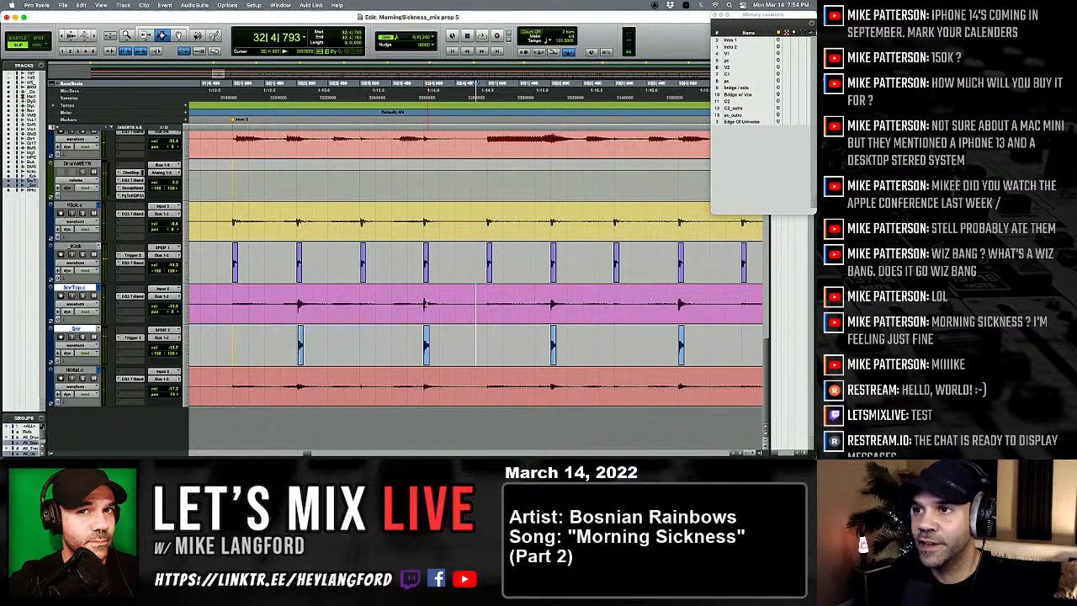
key("space")
Step: Play the drums from 31|4|766 on the kick tracks to check hit timing through bar 33
key("t")
left_click(329, 266)
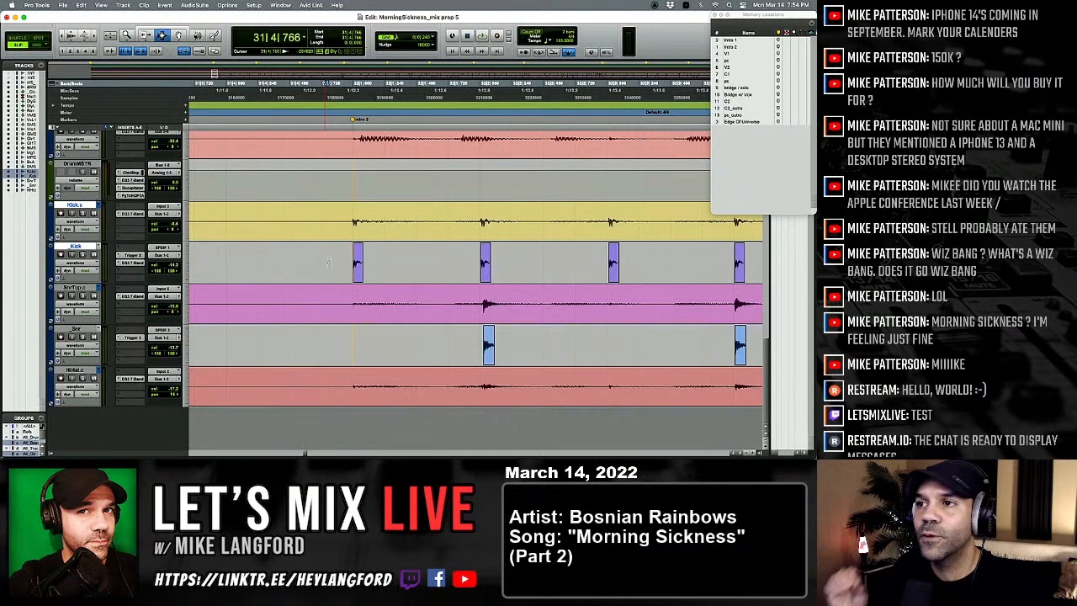
key("space")
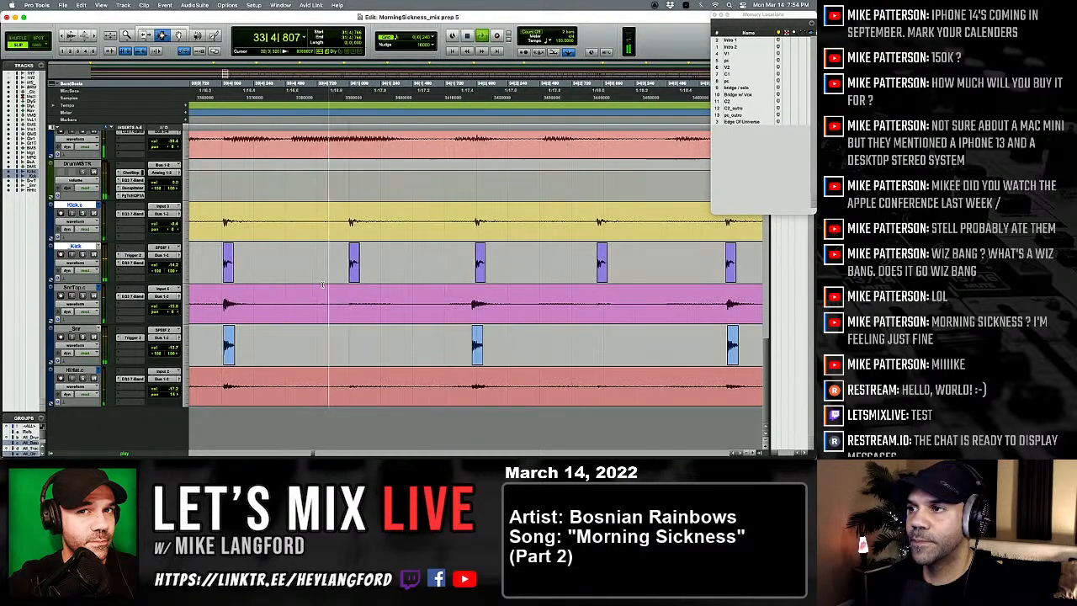
key("space")
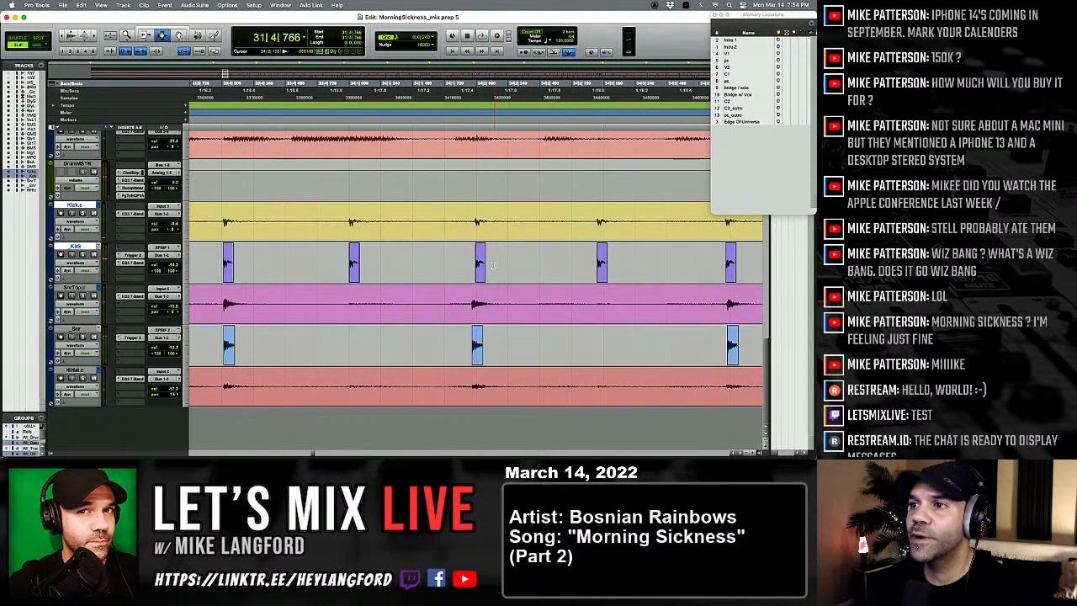
Step: Examine the kick and snare hits around 34|2 up close and audition the passage leading into them
left_click(494, 265)
key("r")
key("t")
key("t")
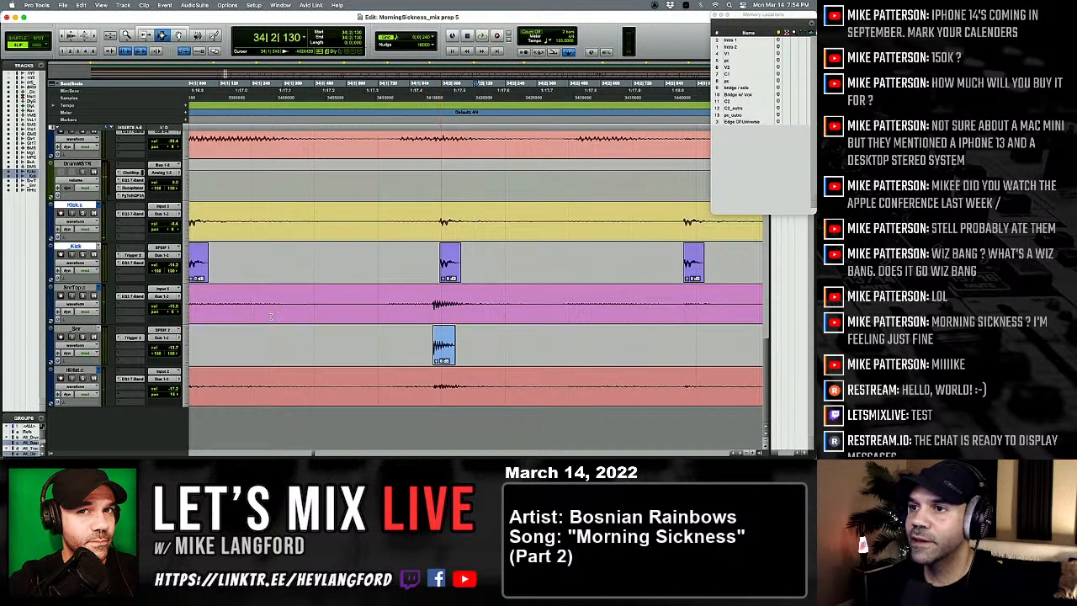
left_click(271, 318)
key("space")
key("space")
Step: Separate the snare hit near 34|2 on the SnrTop.c, _Snr and hi-hat tracks, starting at 34|1|928
left_click(450, 317)
left_click(413, 317)
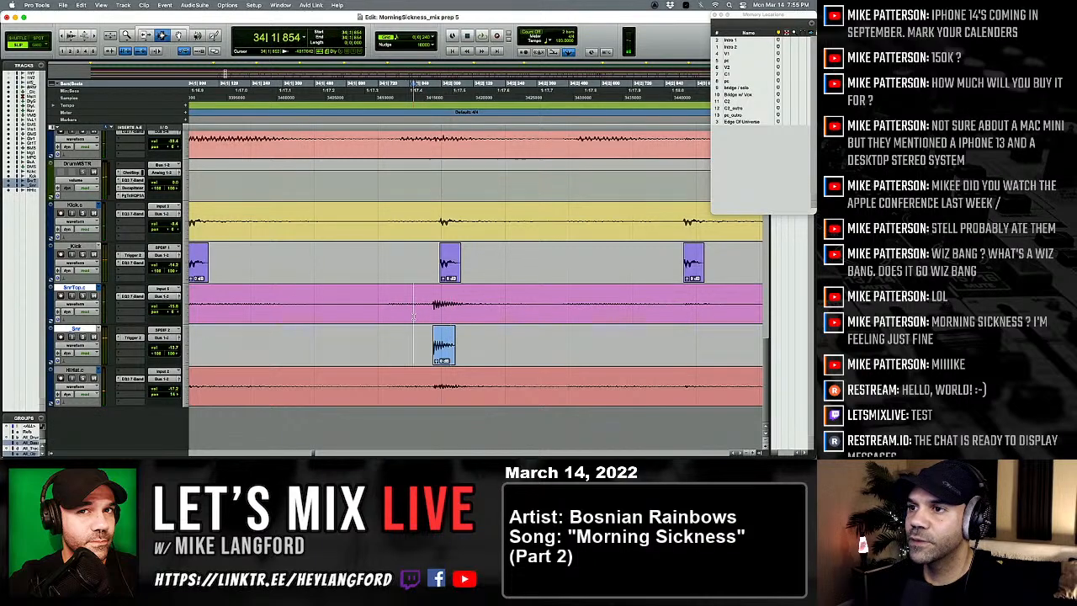
key("Tab")
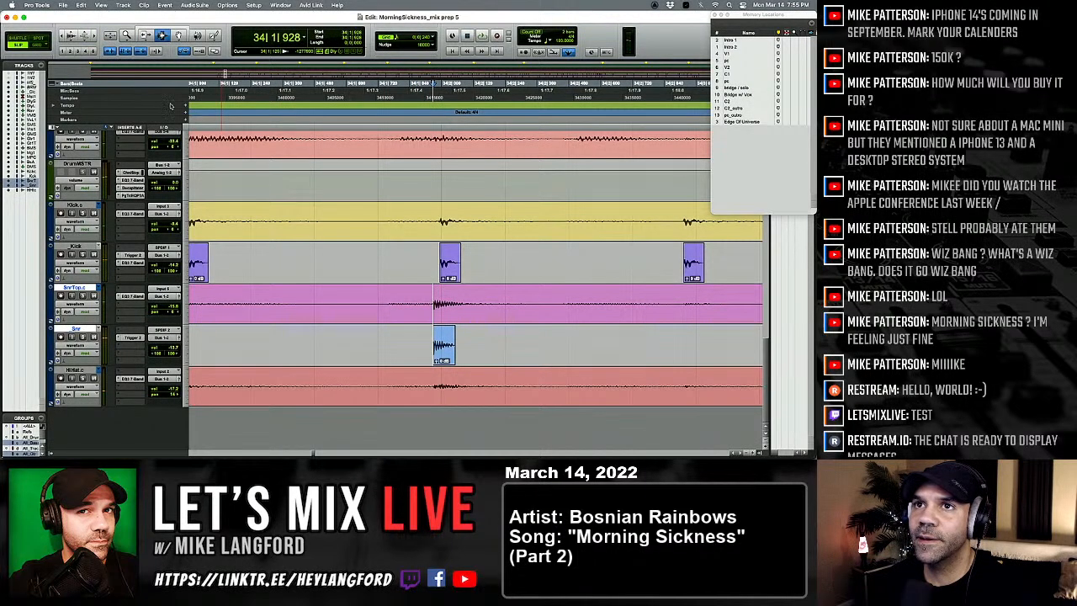
left_click_drag(433, 340, 468, 345)
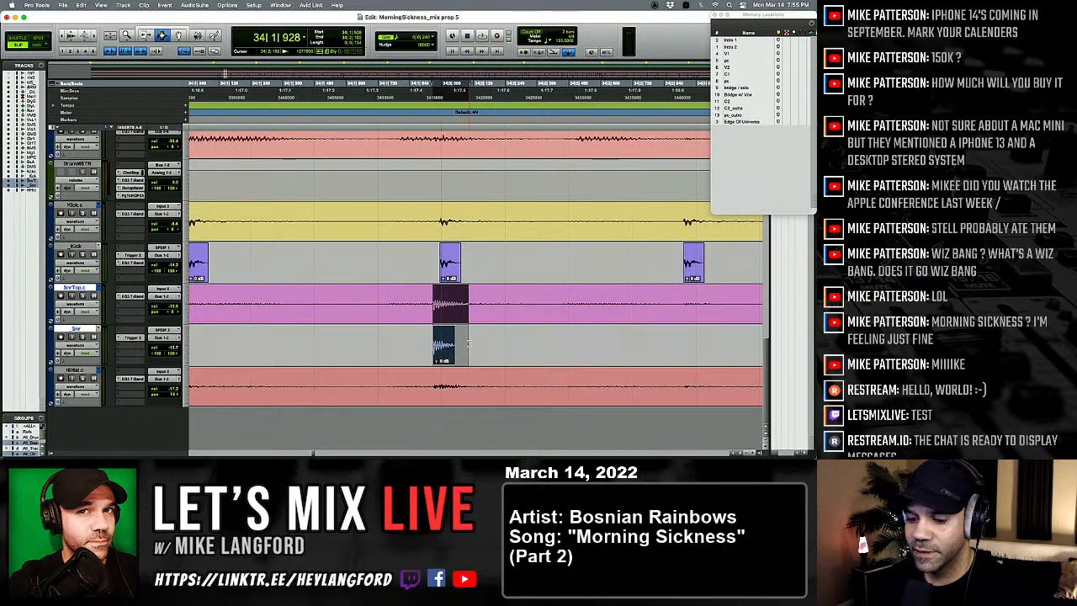
key("b")
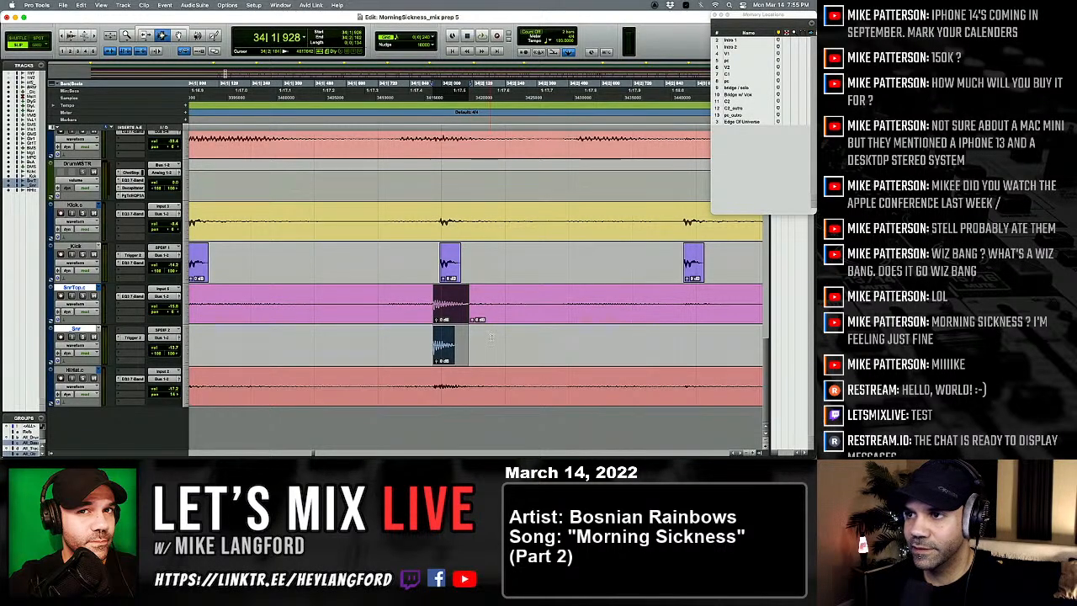
left_click_drag(469, 343, 495, 332)
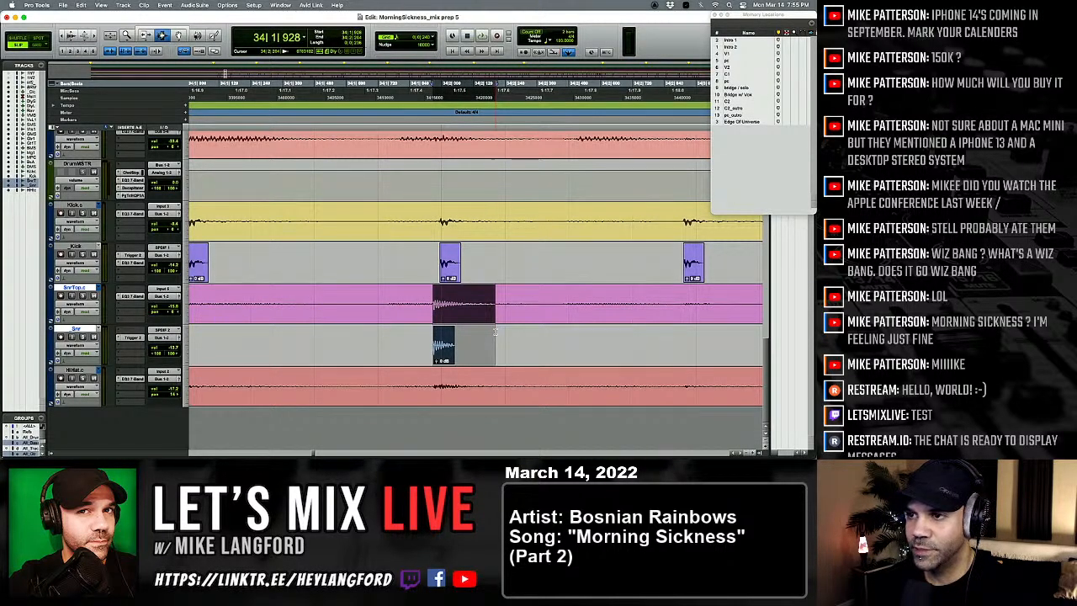
left_click(485, 384, "shift")
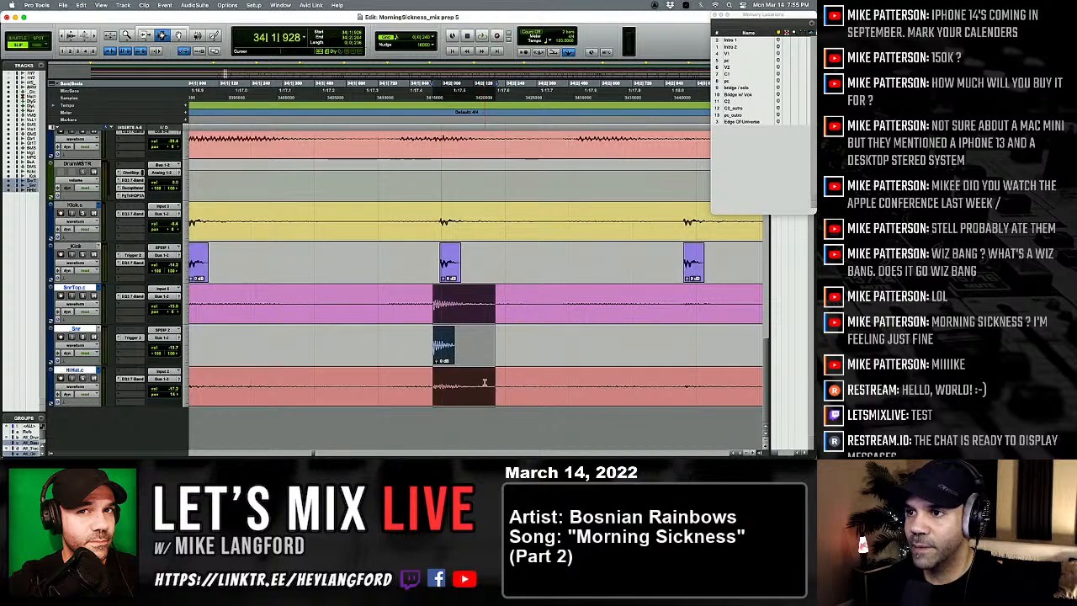
key("b")
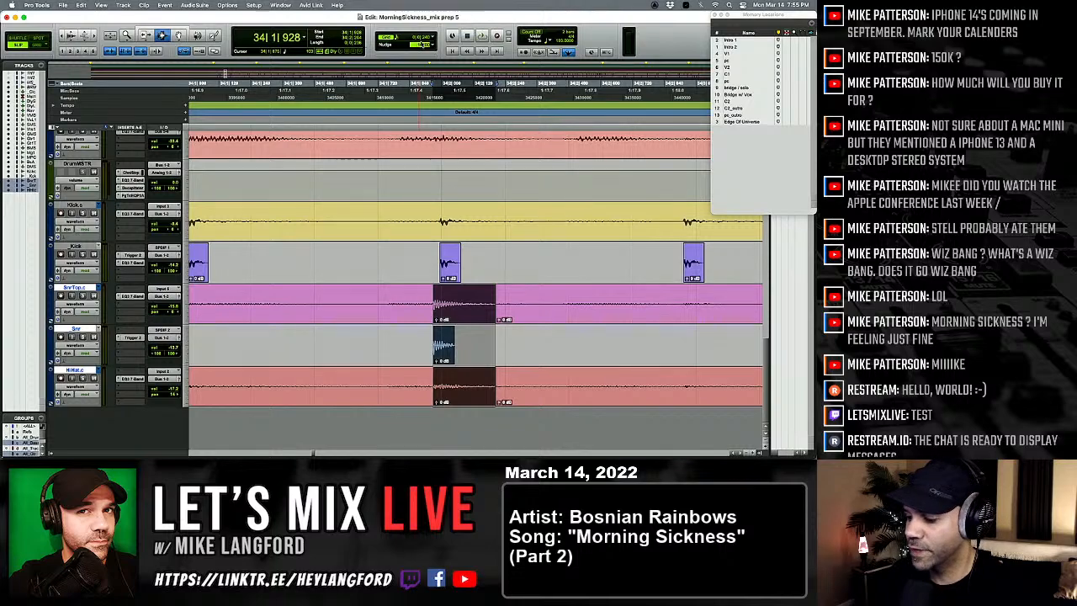
Step: With a nudge value of 100, nudge the separated hit later to 34|1|951 to match the kick, and play the passage
key("period")
key("period")
key("period")
key("period")
key("period")
key("period")
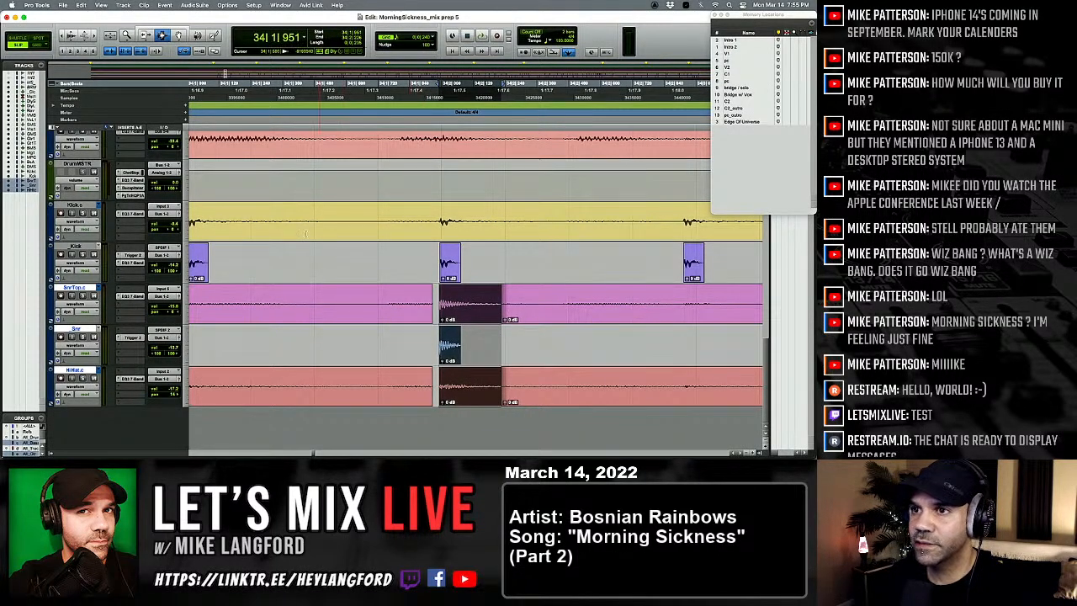
left_click(221, 228)
key("space")
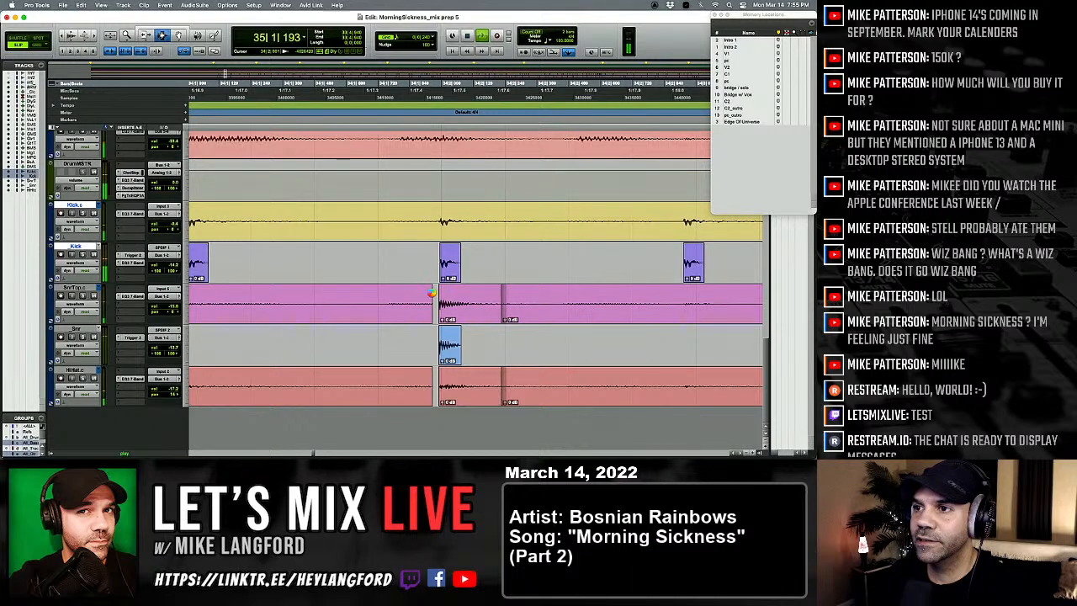
Step: Separate the snare and hi-hat hit near 34|4 and nudge it earlier to line up with the kick
left_click(371, 303)
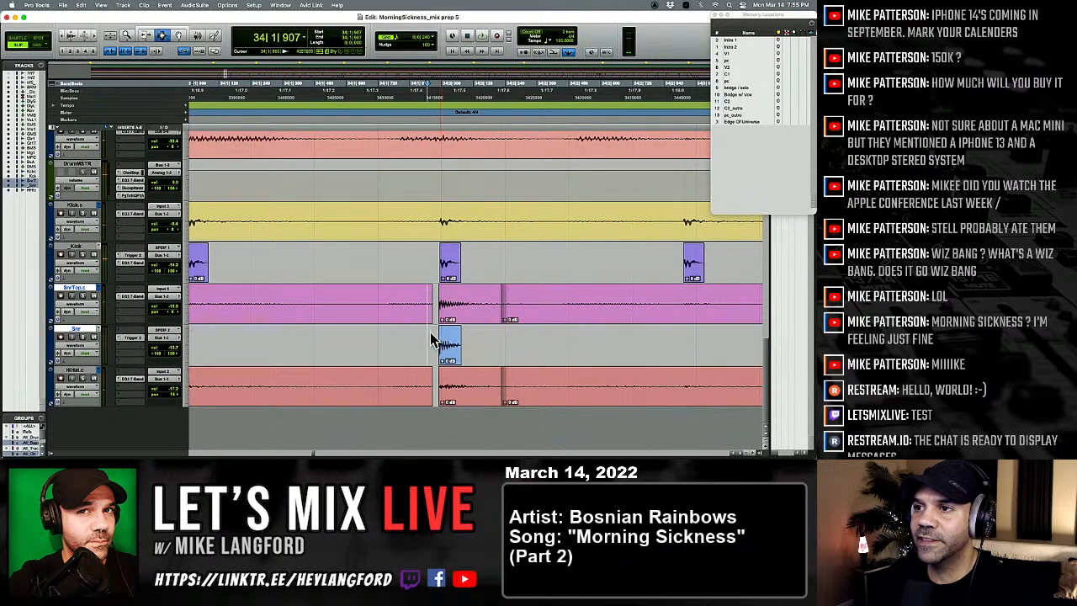
scroll(429, 338, "right", 5)
key("space")
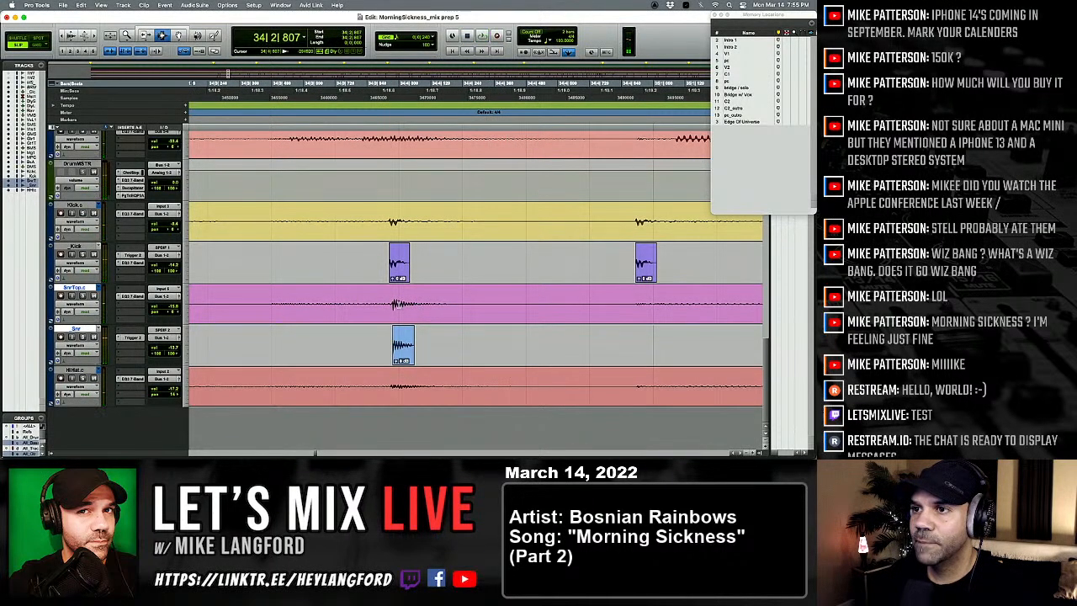
left_click_drag(402, 322, 455, 384)
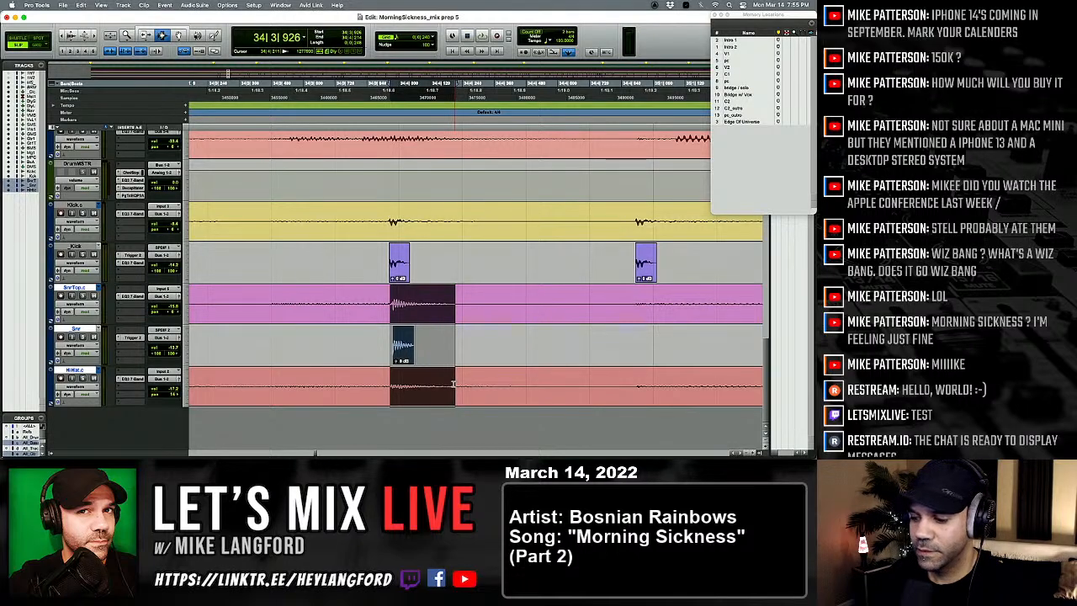
key("b")
key("comma")
key("comma")
key("comma")
key("comma")
key("period")
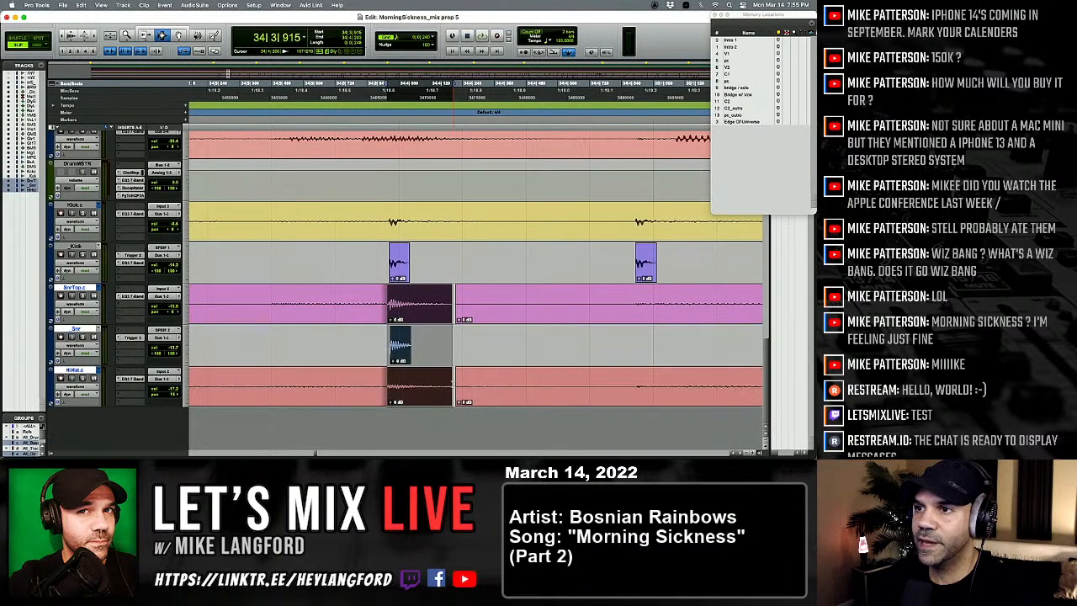
key("period")
key("r")
Step: Play on from the corrected hit, separate the snare and hi-hat hit near 35|2, and nudge it later to 35|1|907
left_click(383, 280)
key("space")
left_click(218, 301)
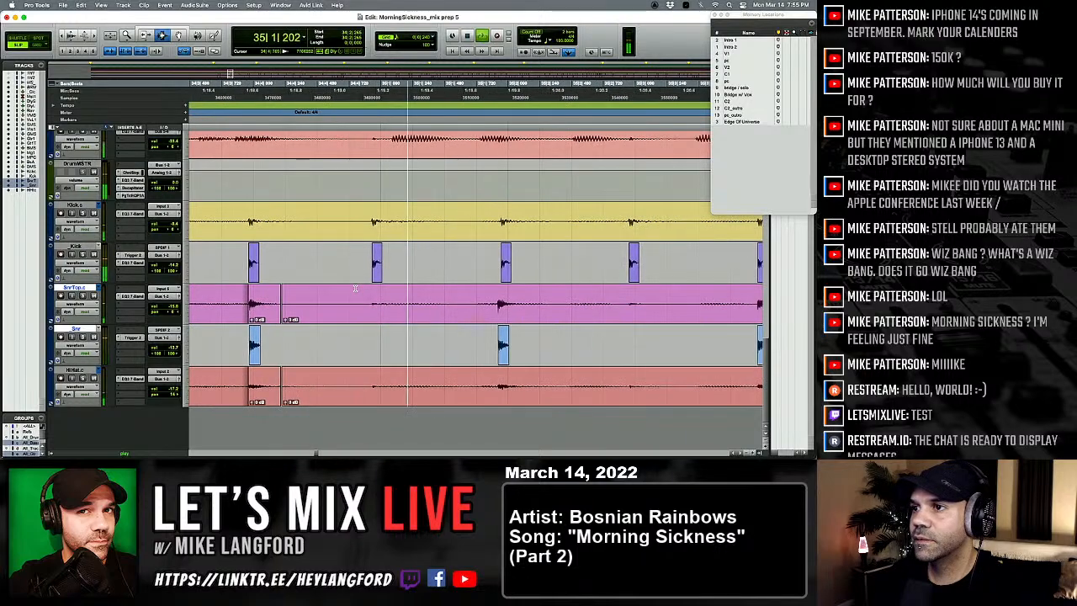
left_click(324, 311)
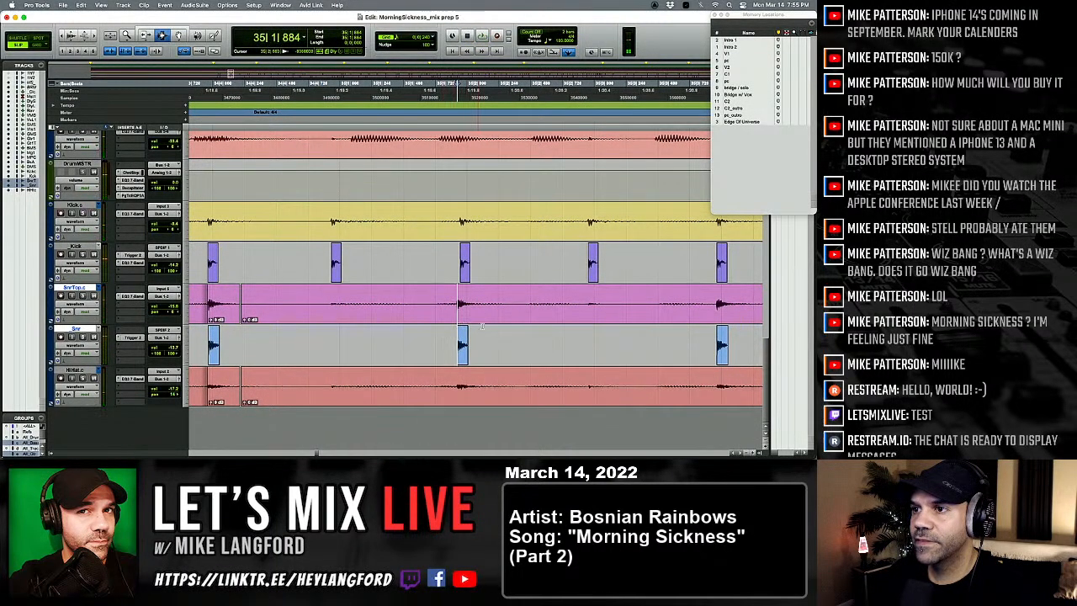
left_click_drag(456, 298, 486, 379)
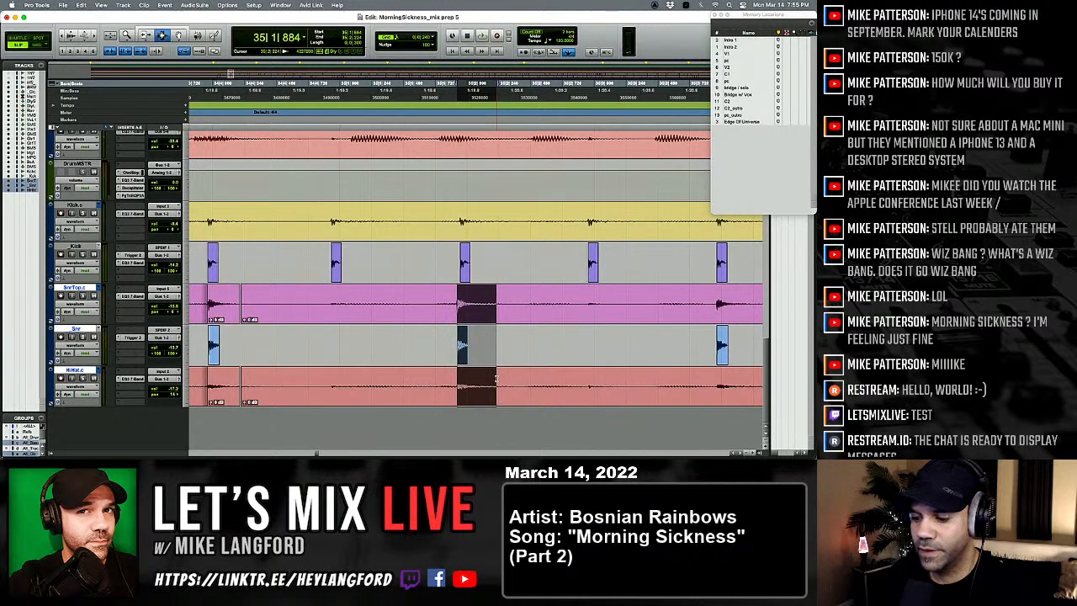
key("KP_Add")
key("KP_Add")
key("KP_Add")
key("KP_Add")
key("KP_Add")
key("KP_Add")
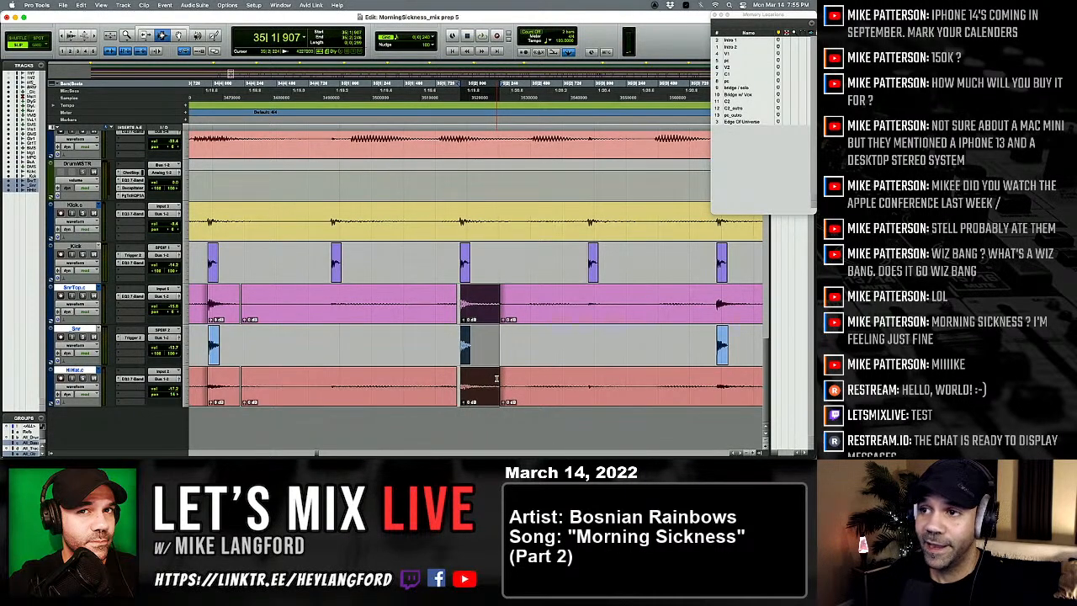
Step: Play on to bar 37, separate the snare and hi-hat hit near 37|4, and nudge it later to 37|4|048
left_click(371, 321)
key("space")
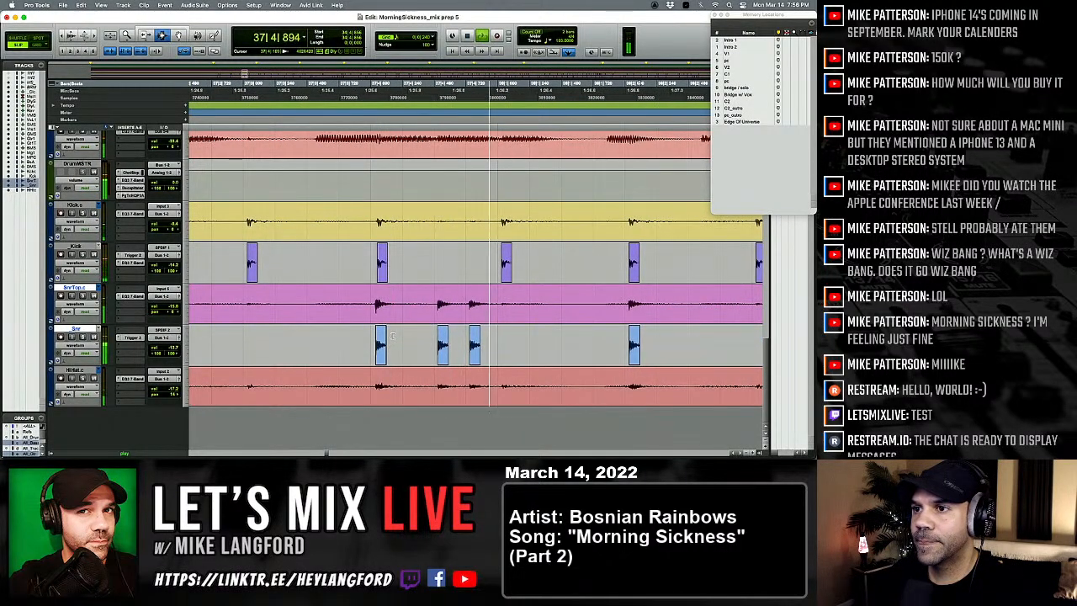
key("space")
left_click_drag(376, 325, 404, 380)
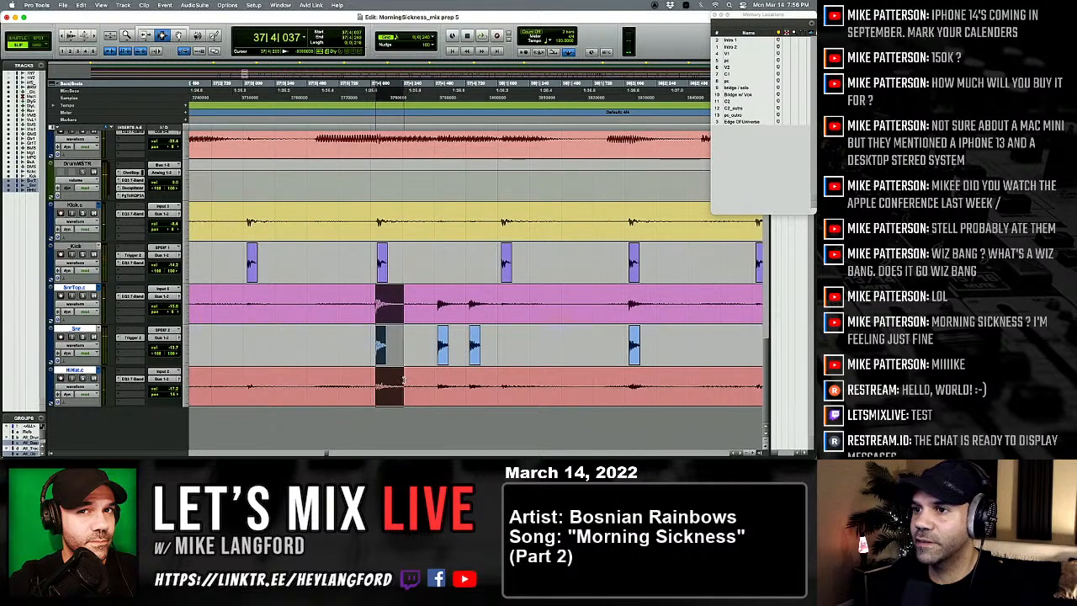
key("KP_Add")
key("KP_Add")
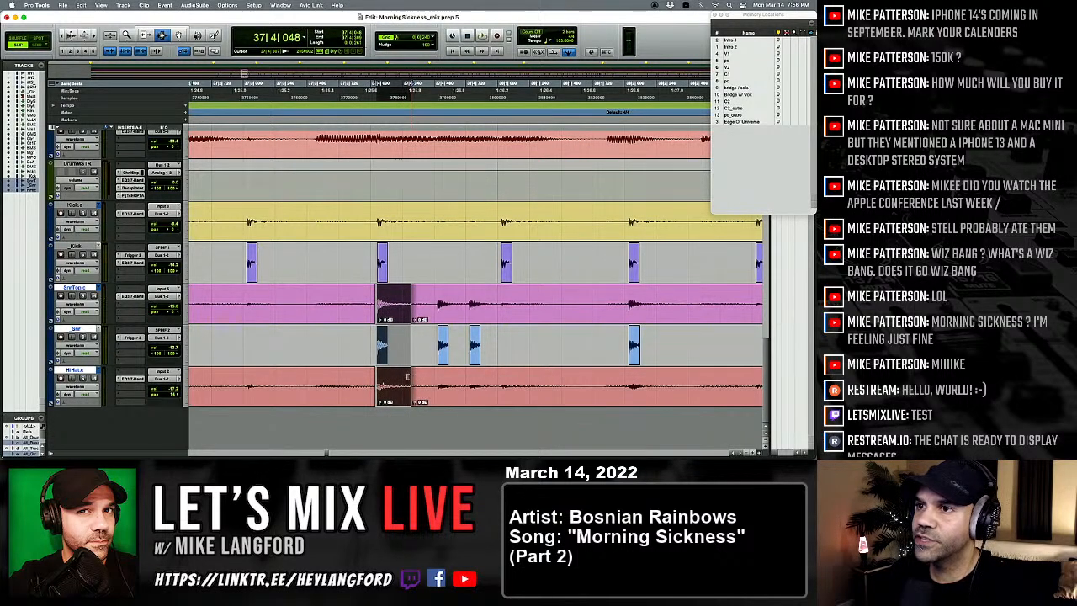
Step: Play the drums from 37|2|894 and again from 40|1|744 to check the kick and snare timing through bar 42
left_click(235, 293)
key("space")
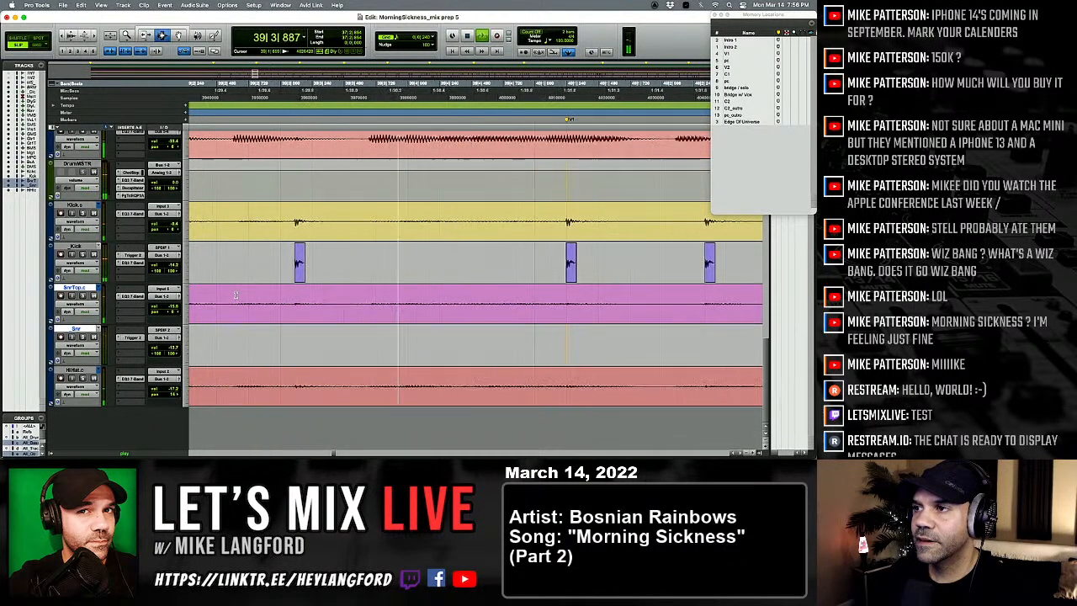
key("space")
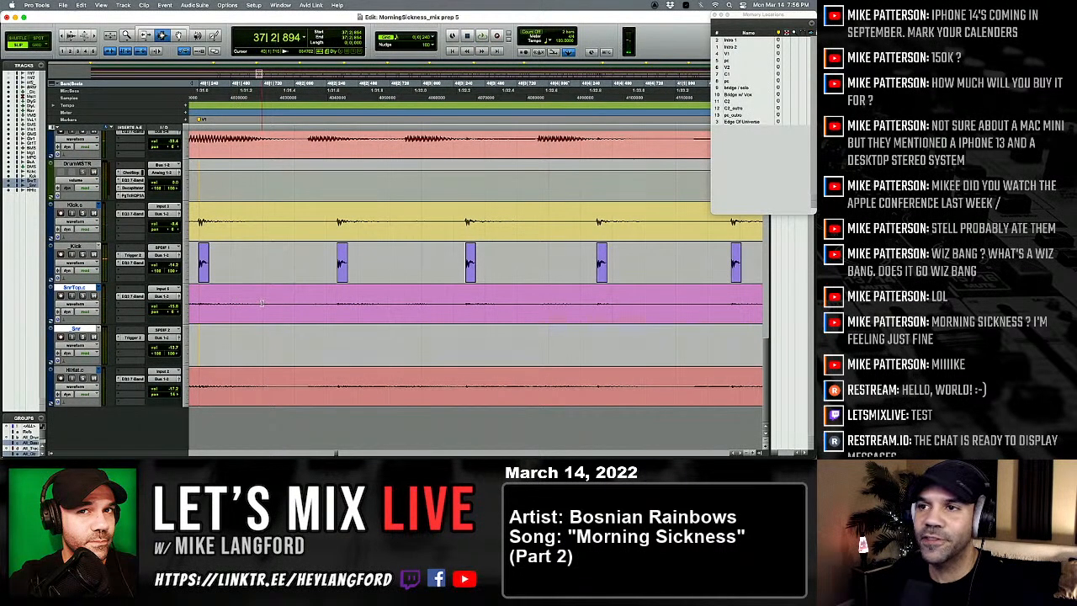
key("space")
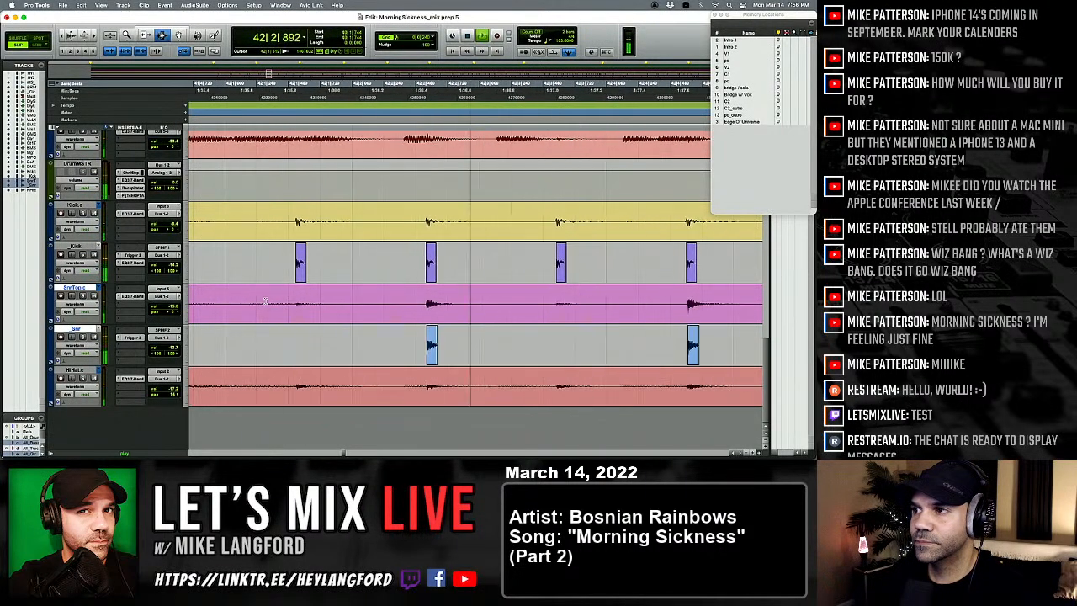
key("space")
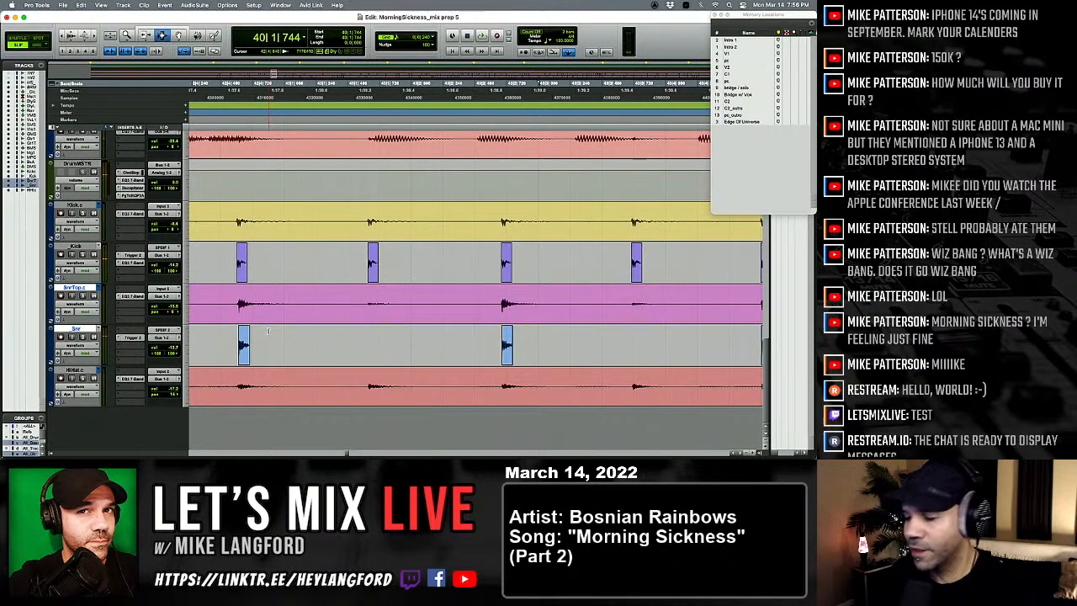
scroll(264, 329, "right", 5)
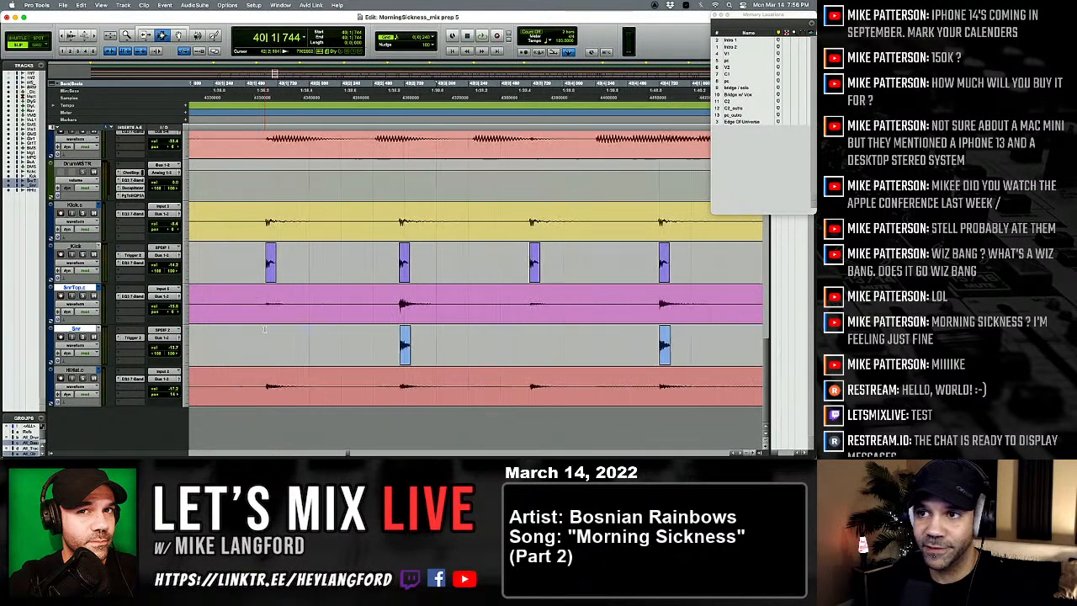
scroll(264, 328, "right", 2)
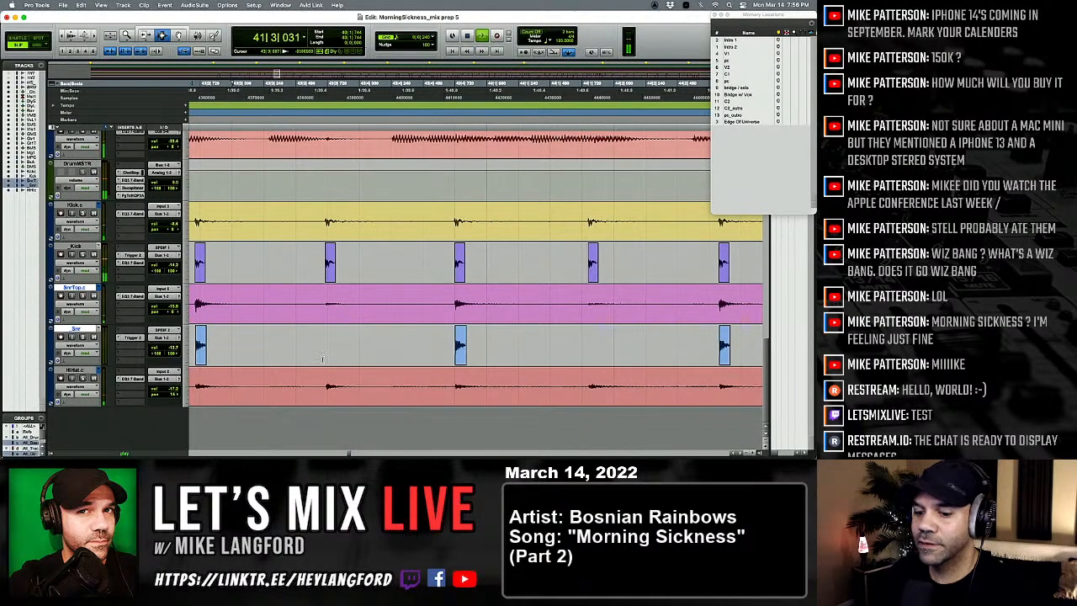
key("space")
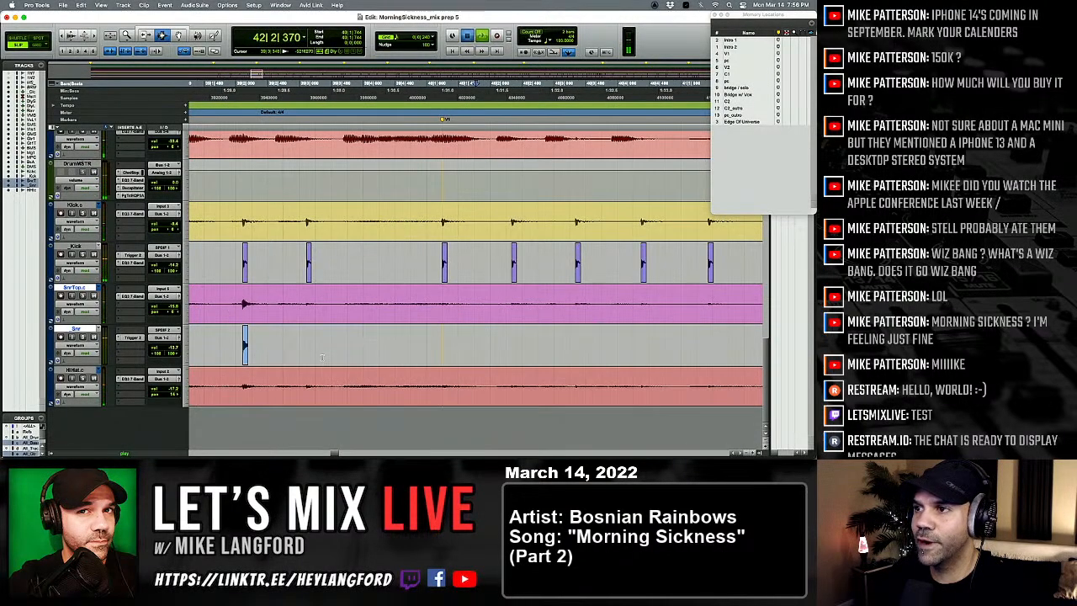
Step: Replay the drums from bar 41 on the hi-hat track to check hit timing through bar 46
scroll(321, 358, "right", 7)
left_click(370, 383)
key("space")
key("t")
key("t")
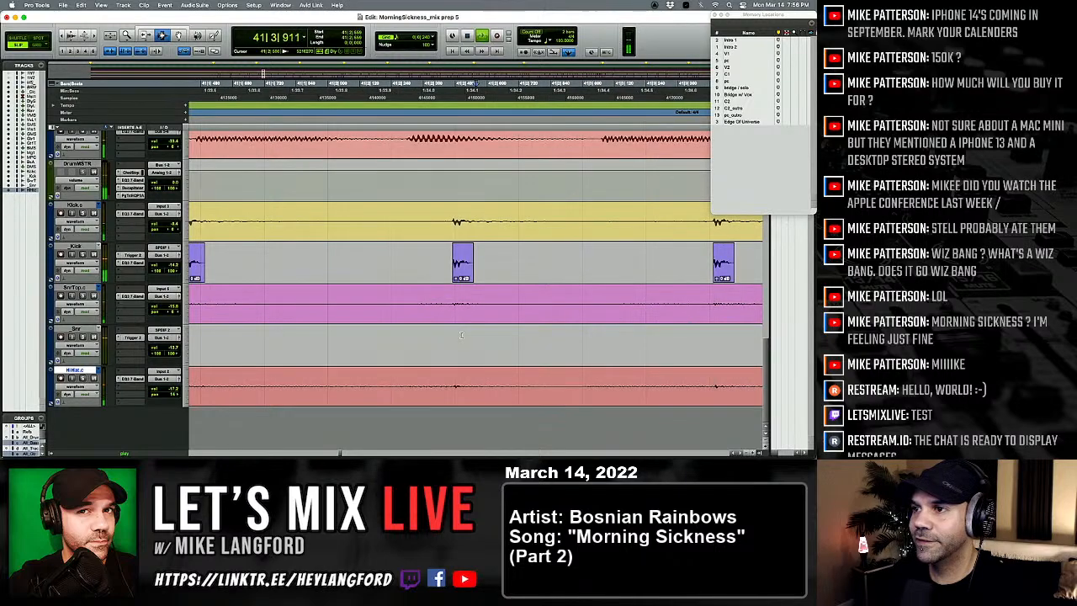
key("r")
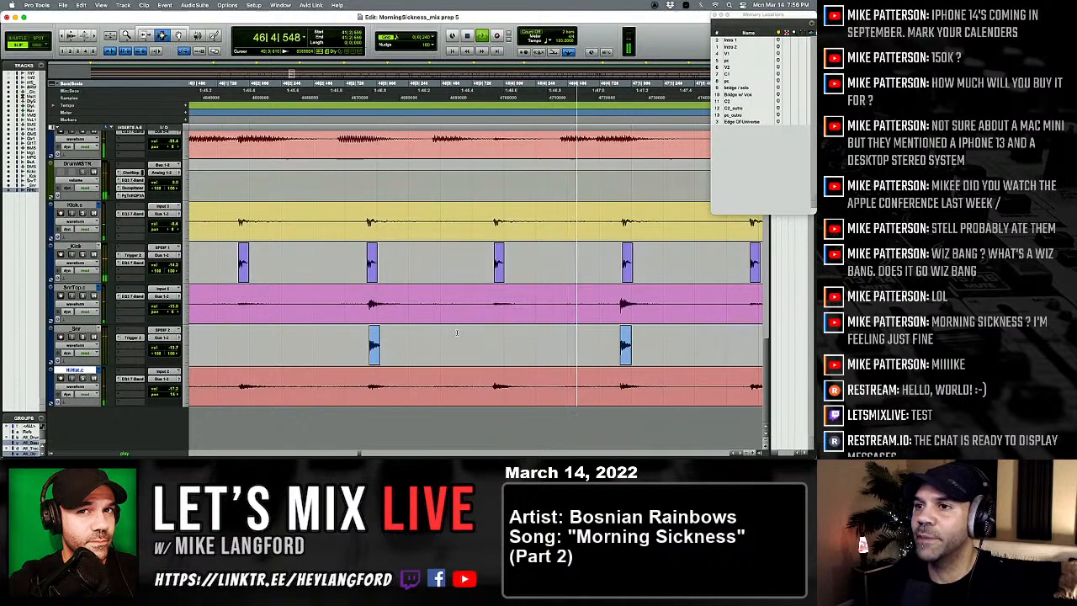
Step: Separate the snare and hi-hat hit at 46|4|878, nudge it later to match the kick, and play the result
left_click_drag(454, 333, 454, 318)
key("space")
key("space")
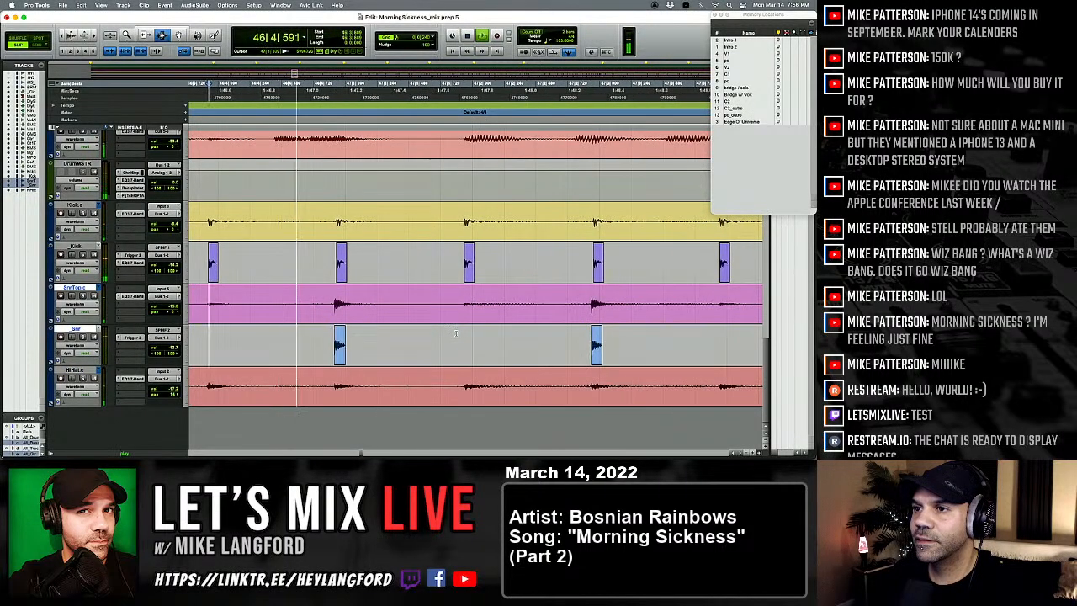
key("space")
left_click_drag(336, 322, 388, 376)
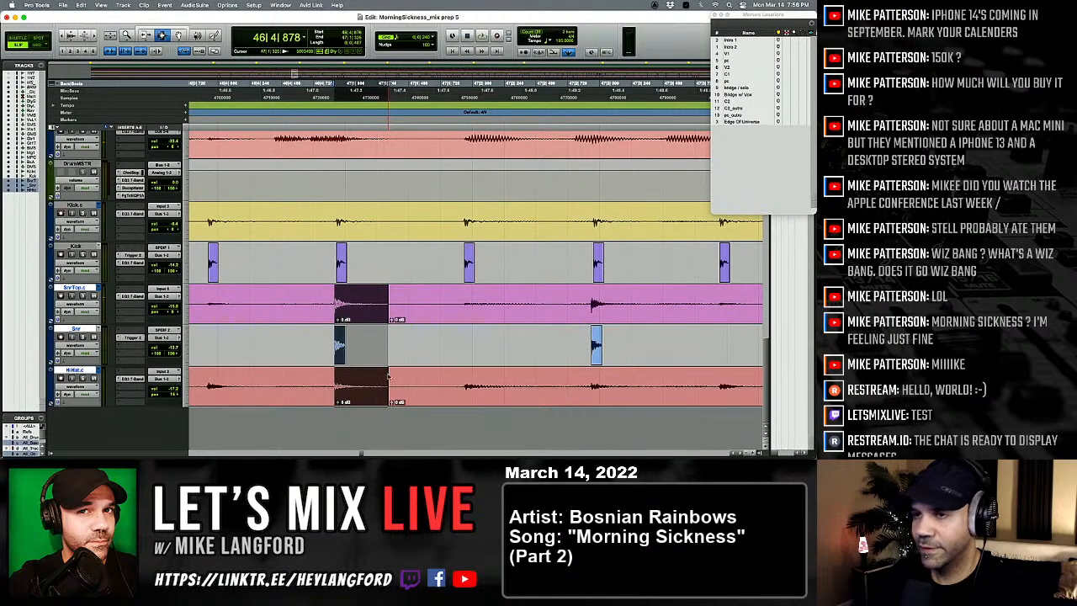
key("period")
key("period")
key("period")
key("r")
left_click(231, 323)
key("space")
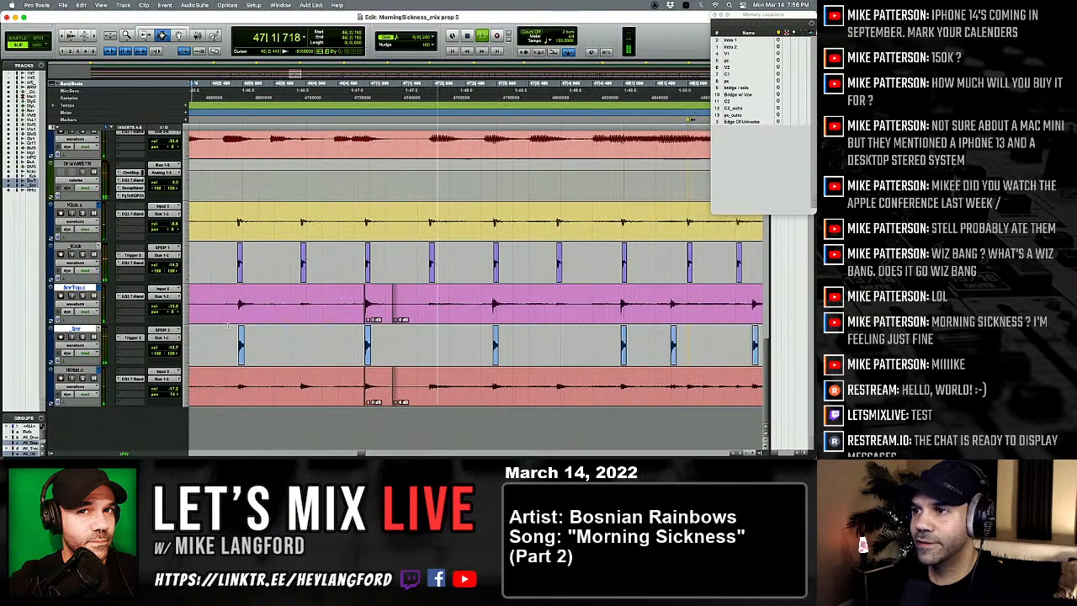
Step: Play the drums around bars 47 and 48 to check the snare hits against the kick
key("t")
scroll(299, 326, "right", 5)
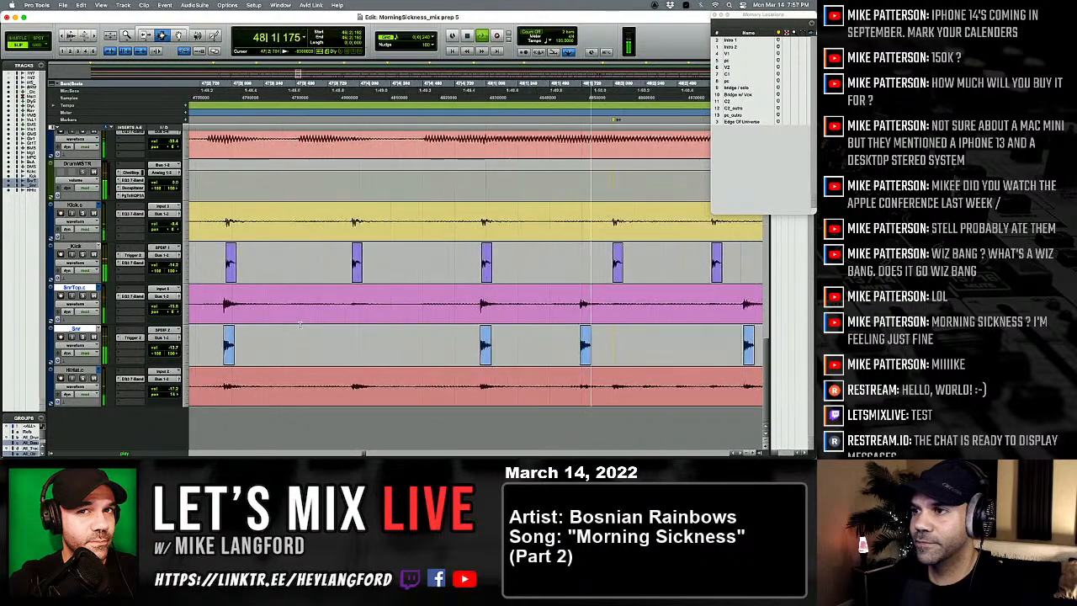
scroll(299, 326, "left", 4)
key("space")
left_click(220, 324)
key("space")
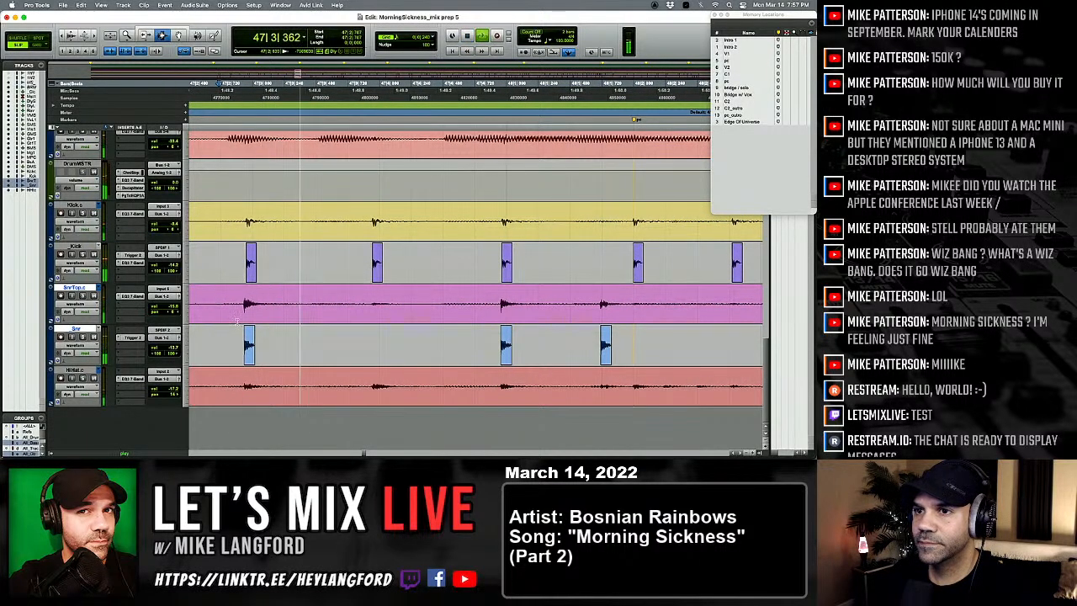
key("space")
Step: Separate the snare and hi-hat hit at 47|2|895, nudge it later to 47|2|910, and play from 47|2|434
left_click_drag(244, 323, 278, 329)
key("b")
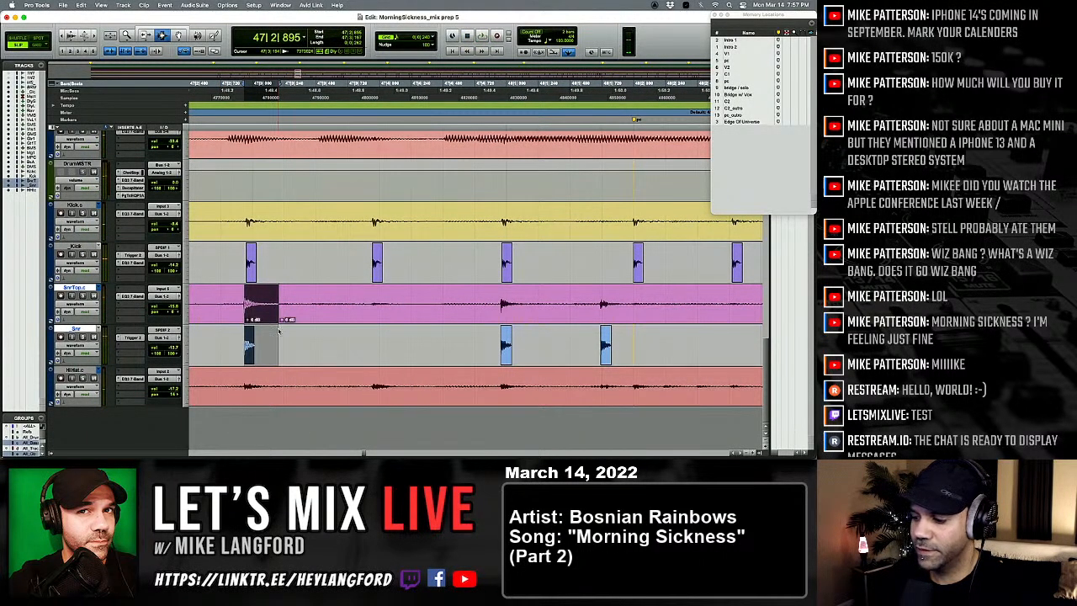
scroll(290, 329, "left", 5)
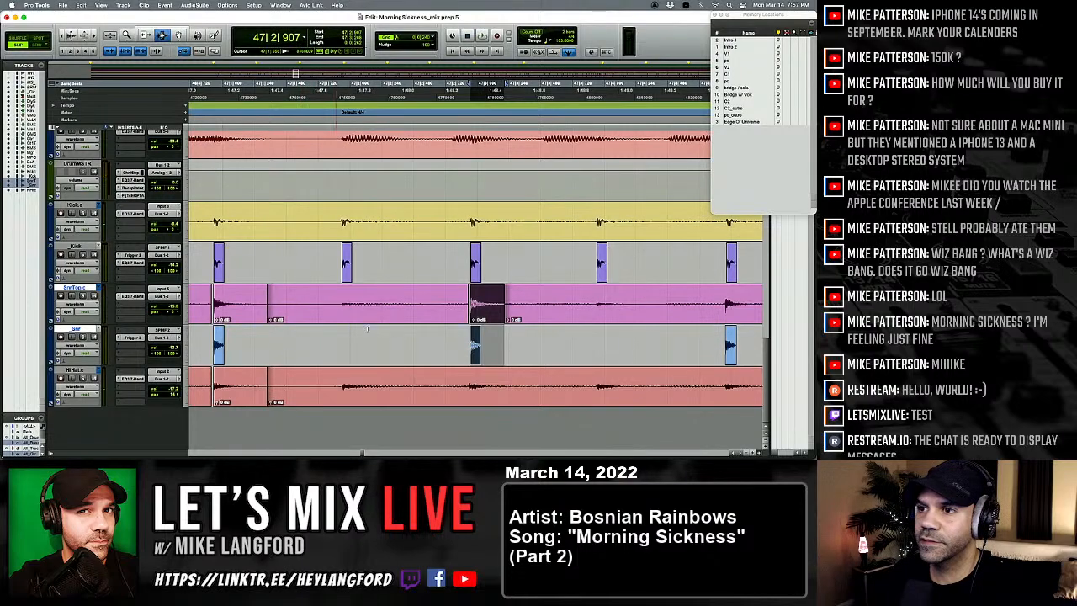
left_click(488, 385, "shift")
key("b")
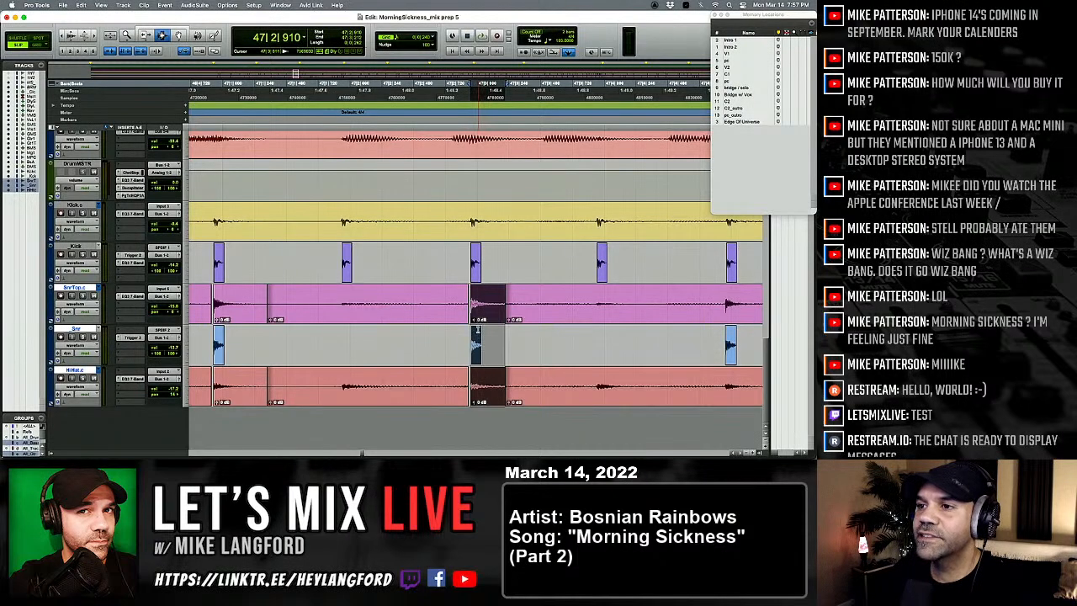
left_click(407, 304)
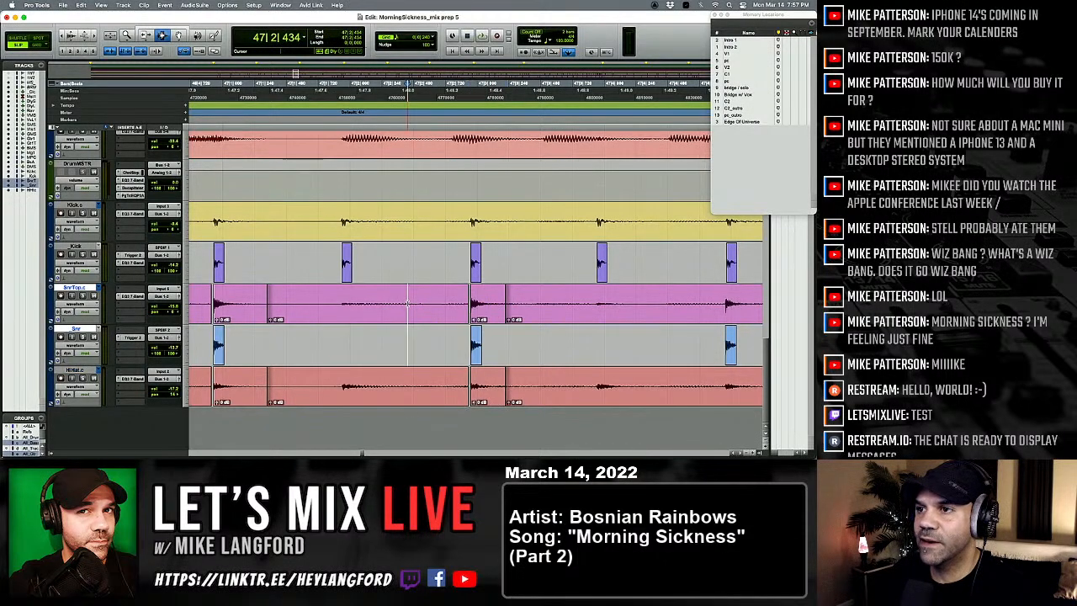
key("space")
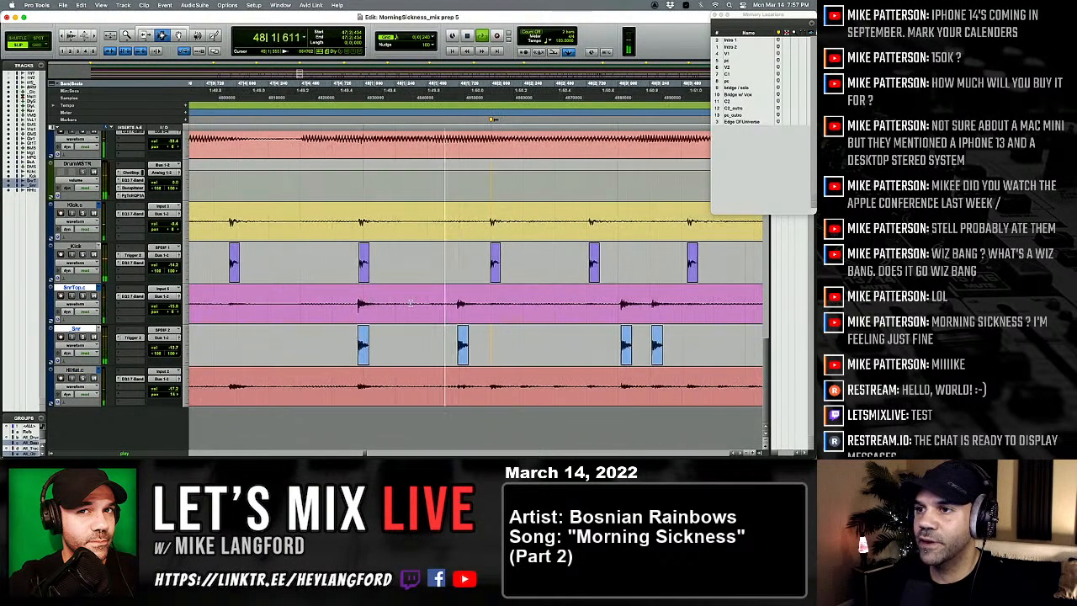
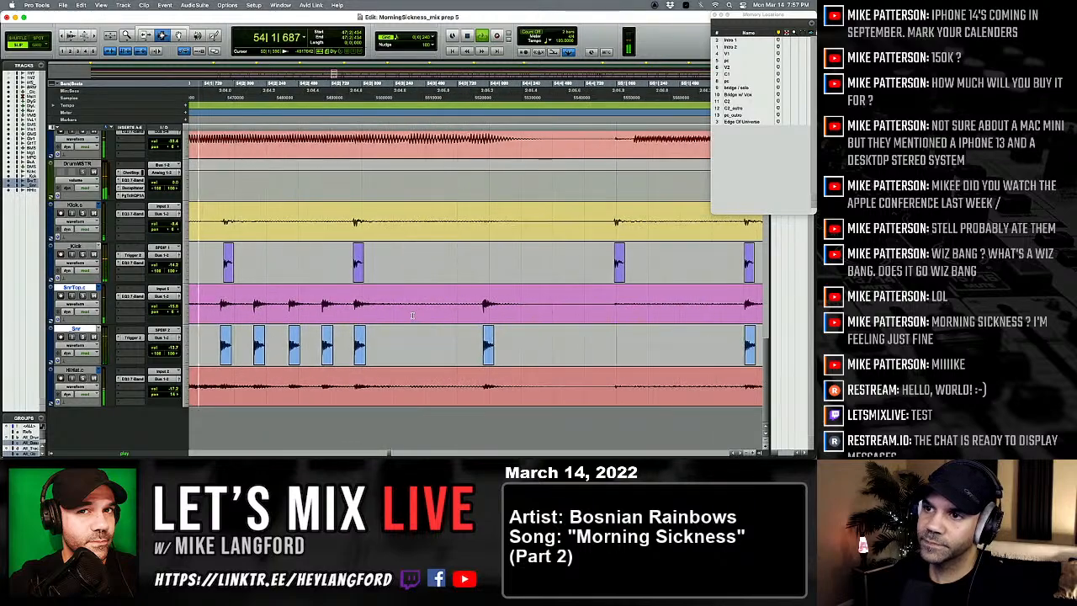
Step: Replay the drums around the start of bar 54 to check the kick hits against the snare
key("space")
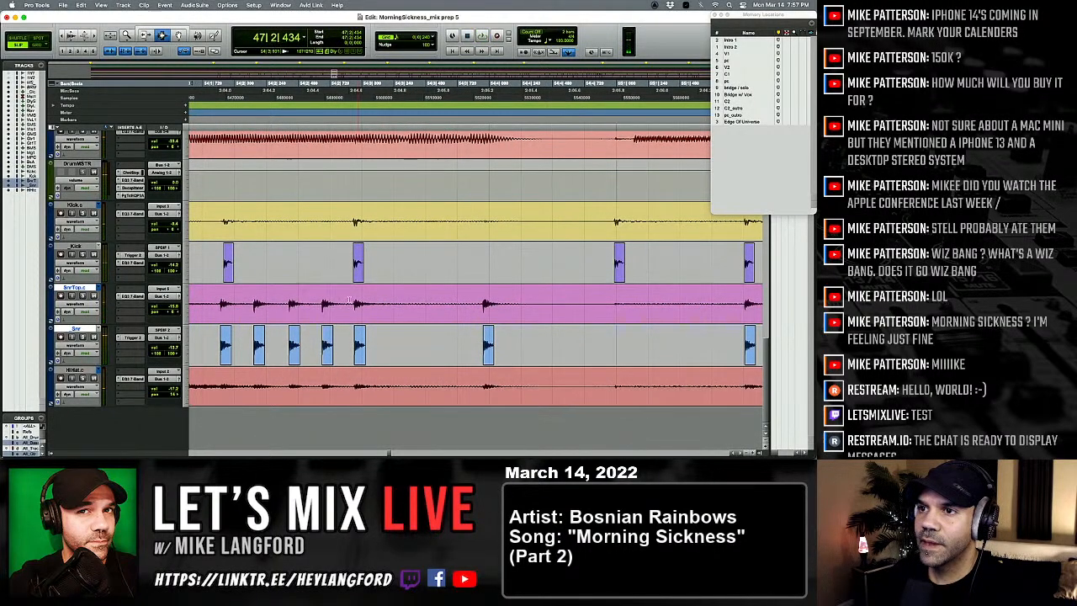
key("space")
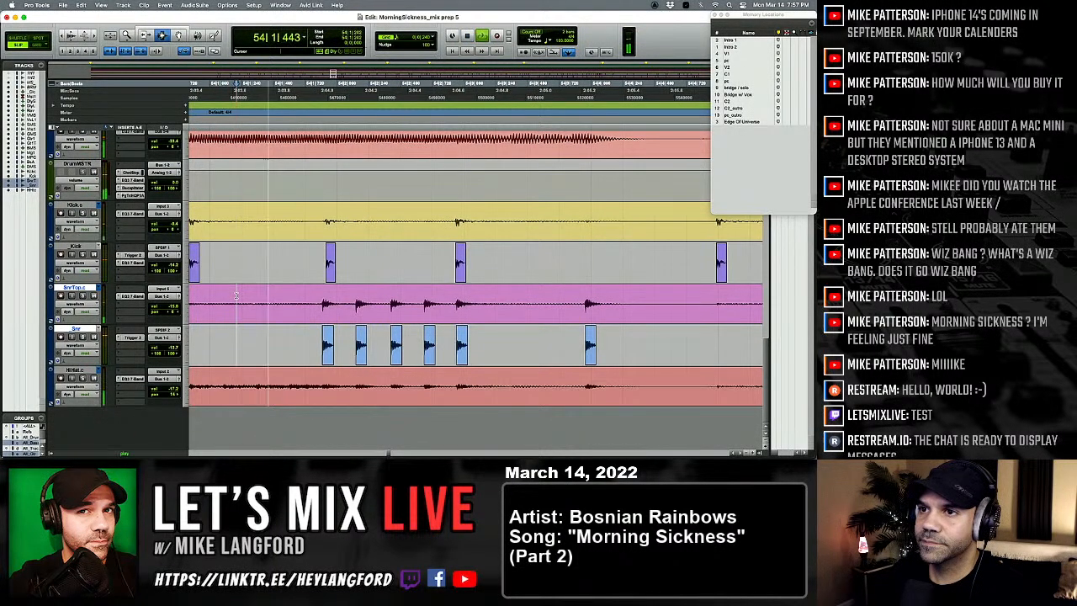
key("space")
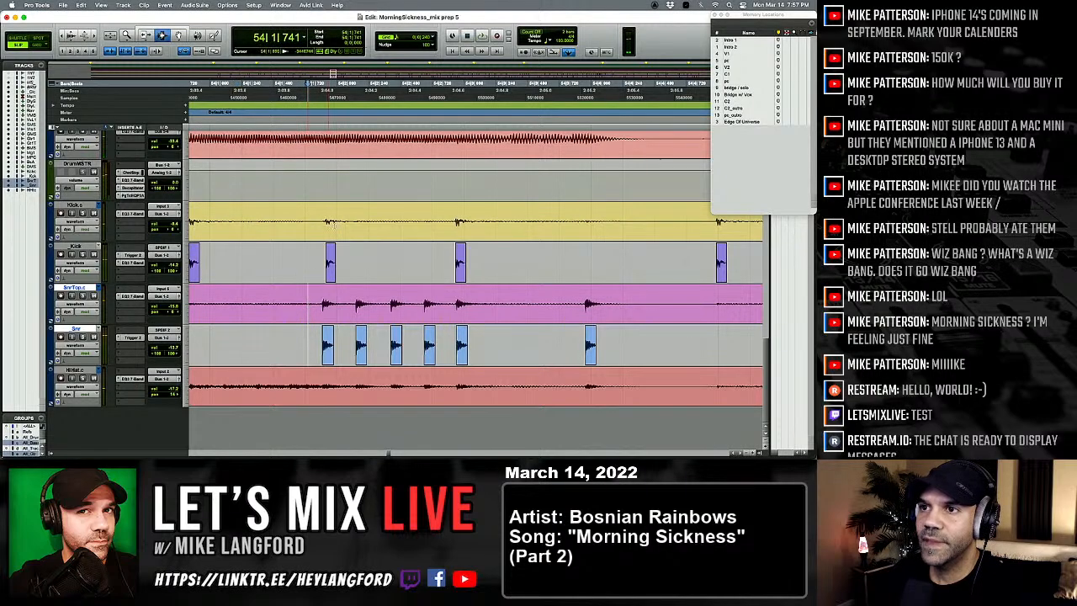
Step: Separate the kick and hi-hat hit at 54|1|875, nudge it earlier to 54|1|860, and play on into bar 56
left_click(311, 221)
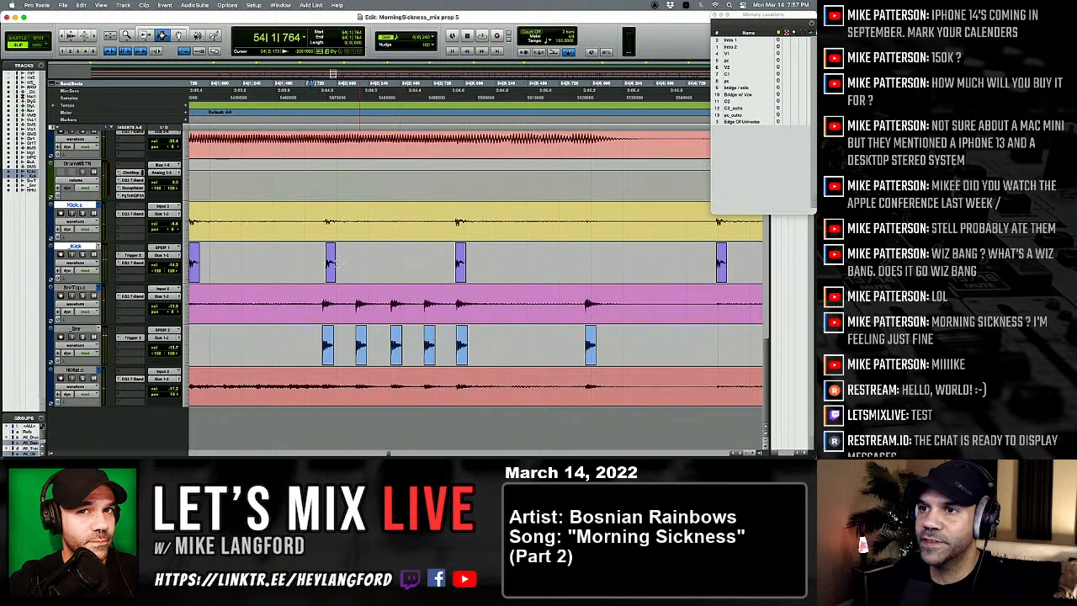
left_click_drag(338, 255, 363, 256)
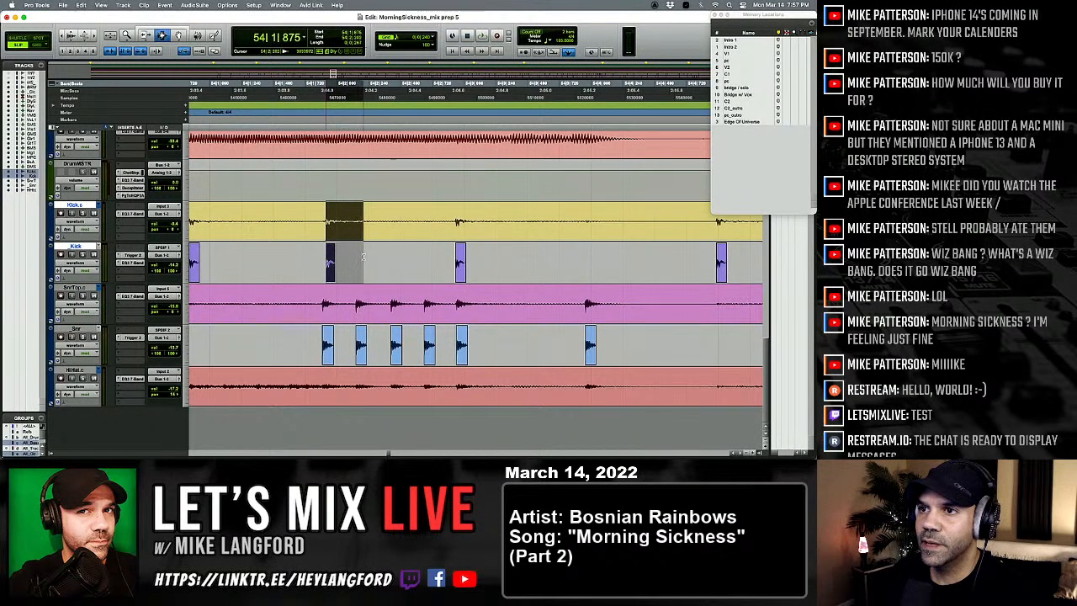
left_click(347, 385, "shift")
left_click(354, 391, "shift")
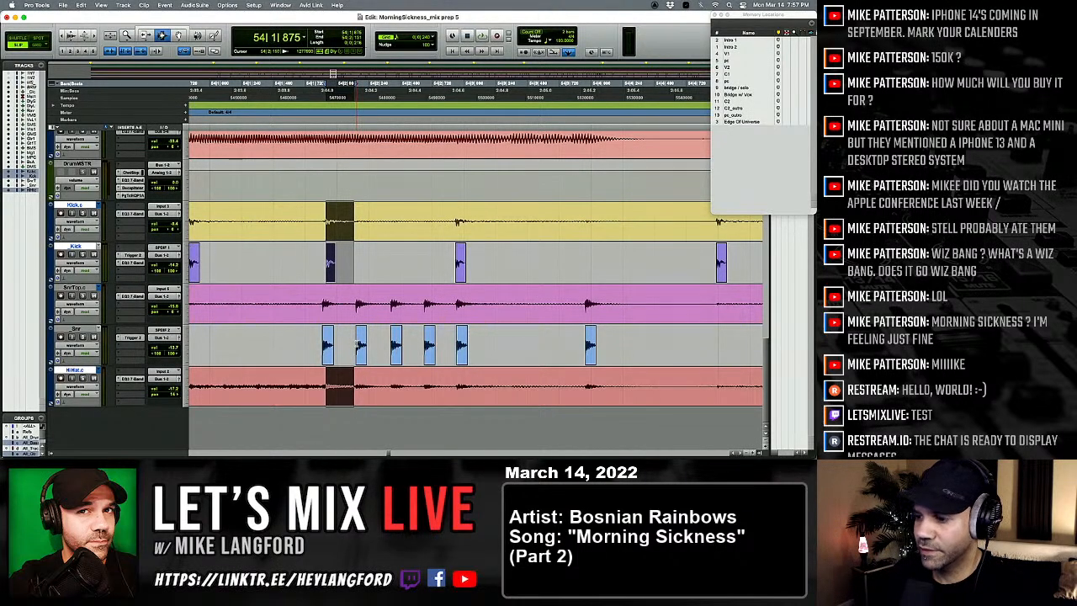
key("b")
key("comma")
key("comma")
key("comma")
key("comma")
key("comma")
key("comma")
key("comma")
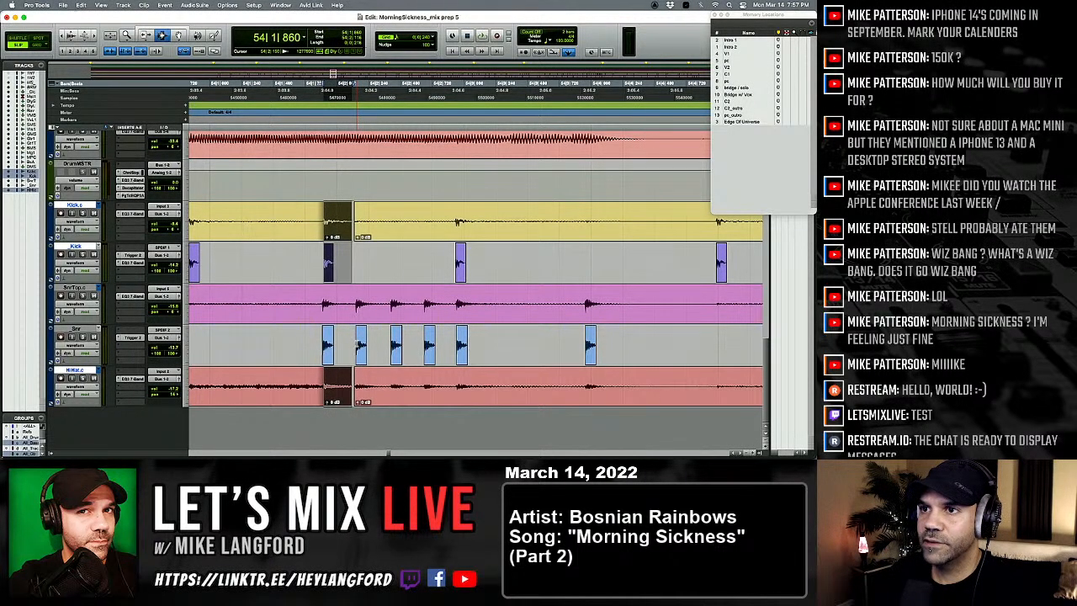
key("space")
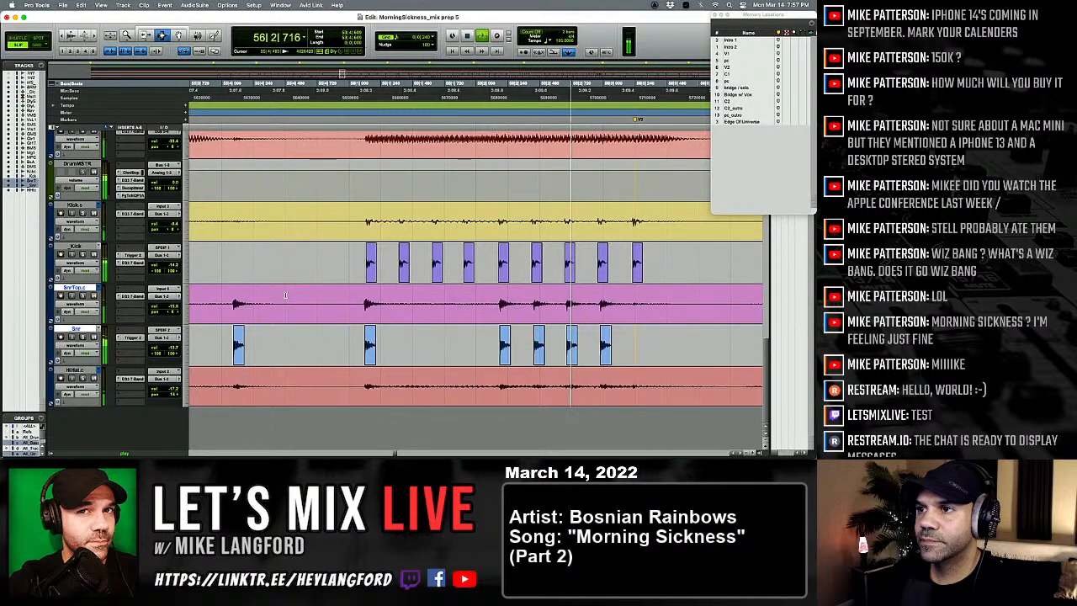
key("space")
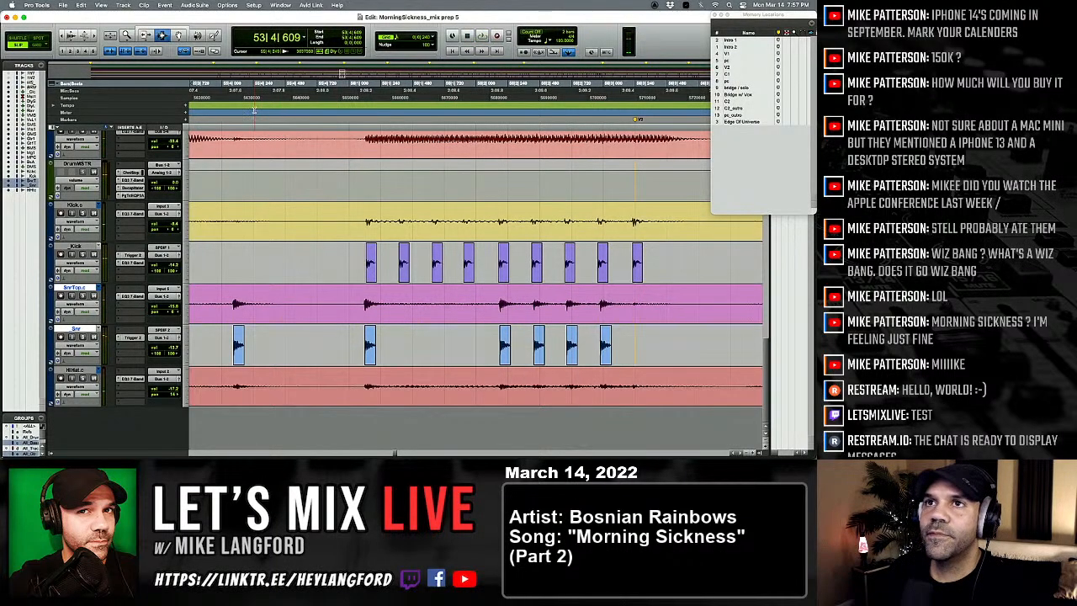
left_click(143, 5)
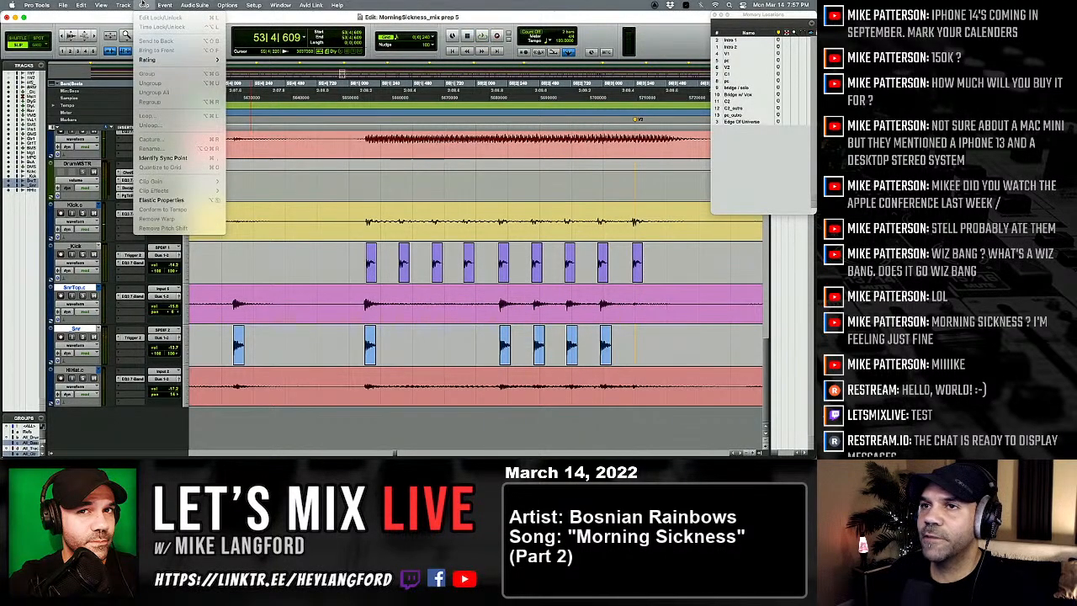
mouse_move(125, 5)
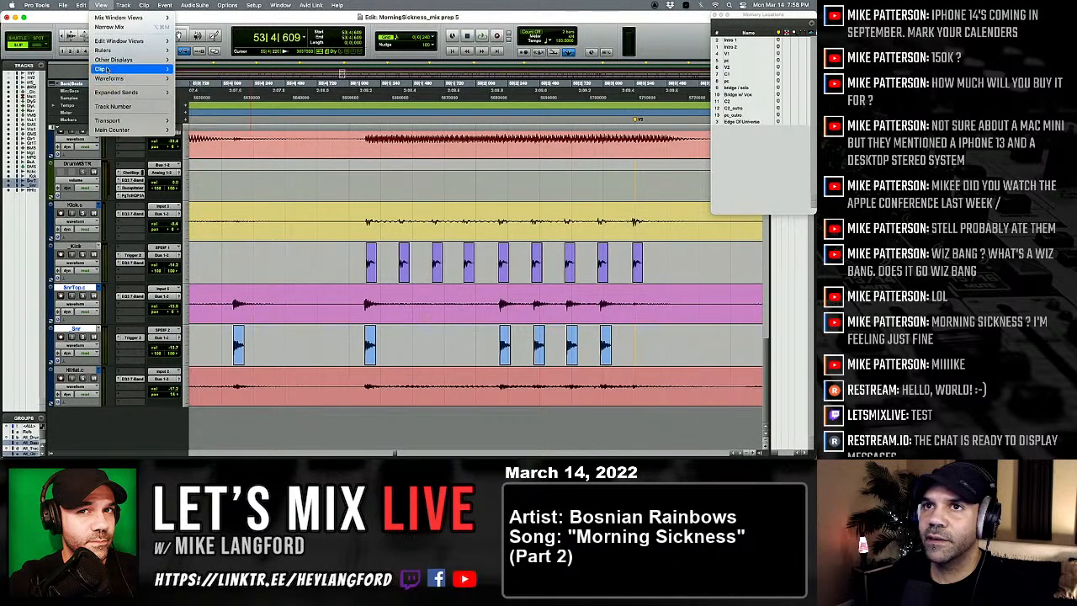
mouse_move(117, 69)
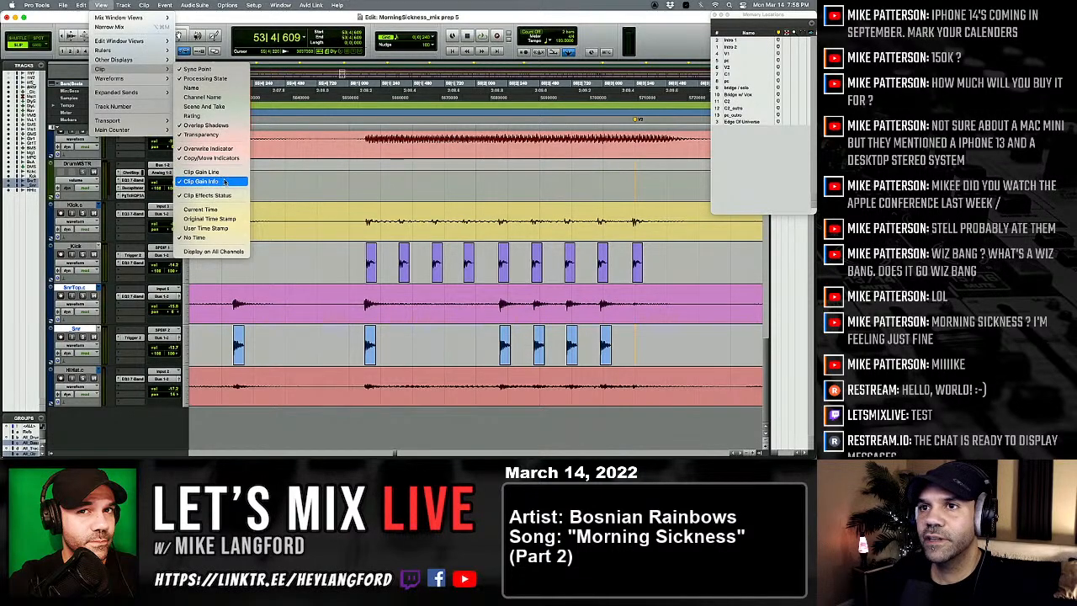
left_click(320, 207)
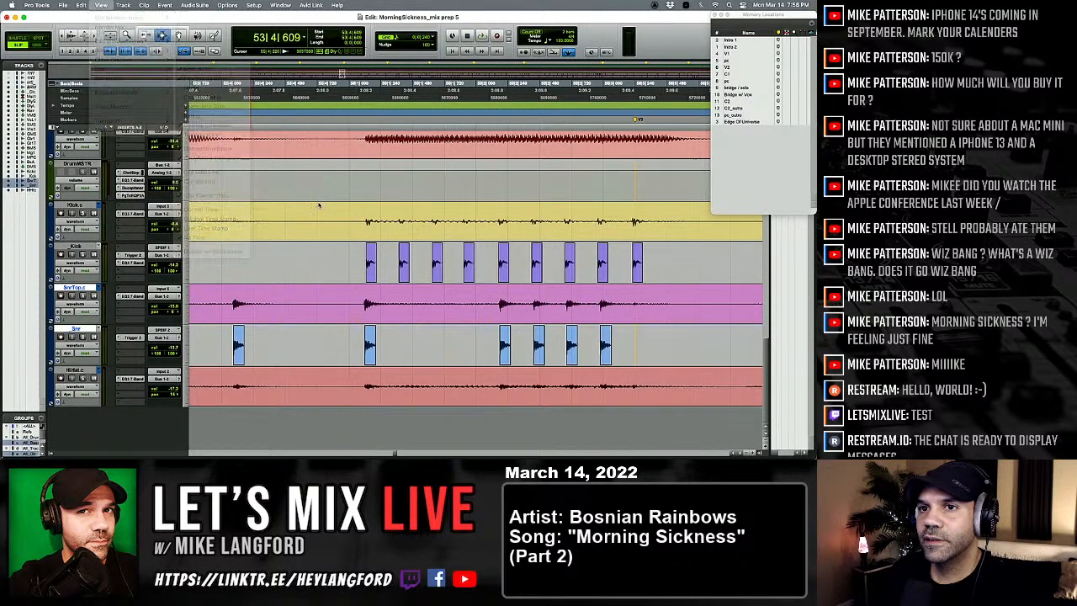
Step: Lower the clip gain of the second kick trigger hit in bar 56, at 56|1|378, to -6.0 dB
left_click(371, 252)
key("t")
key("t")
key("r")
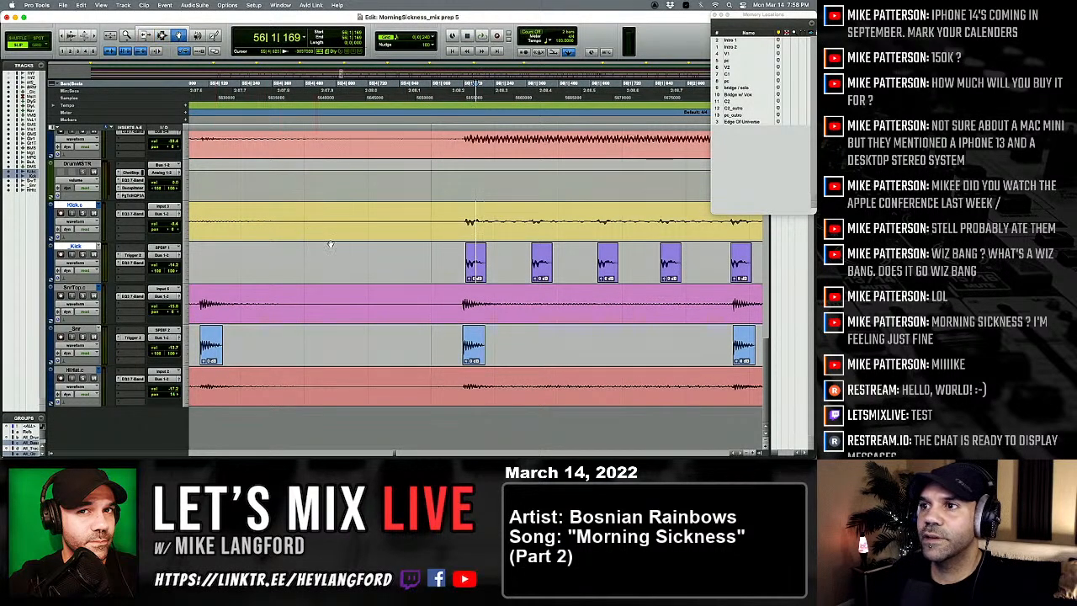
scroll(340, 260, "right", 4)
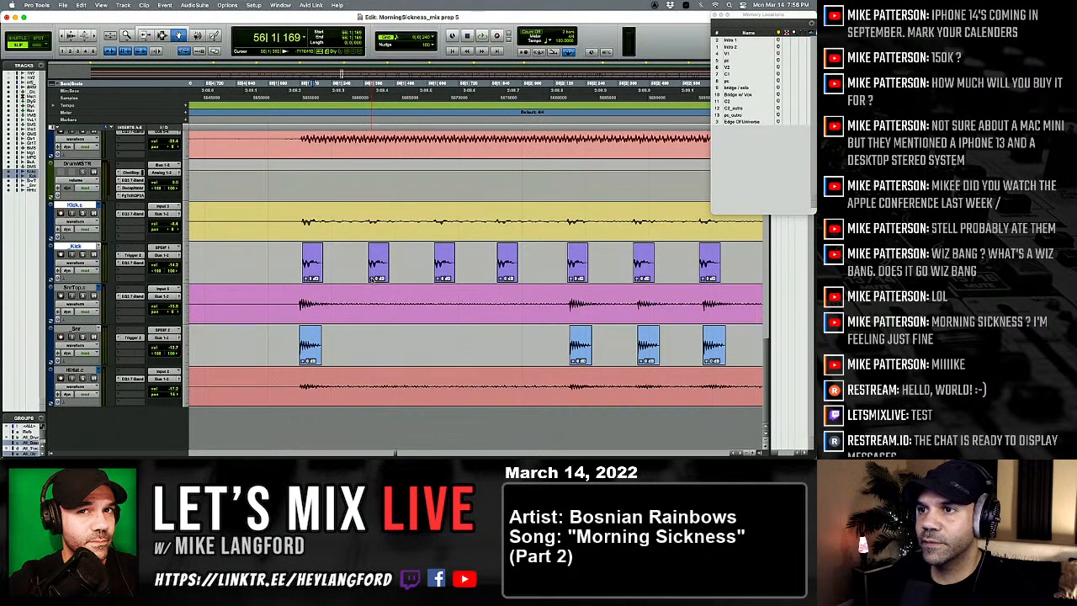
left_click(371, 278)
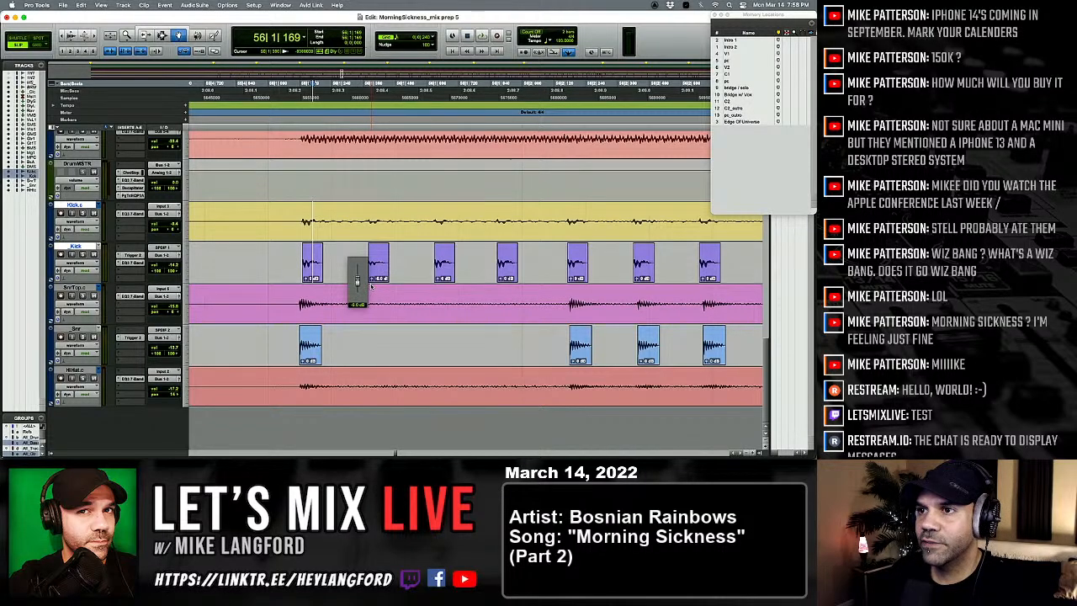
left_click(378, 274)
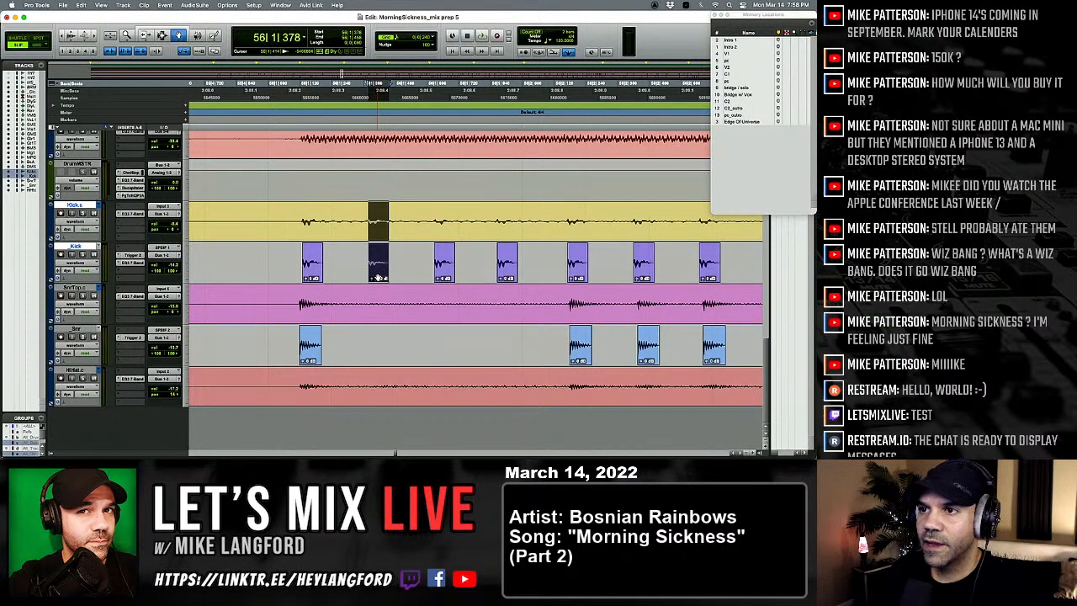
double_click(378, 278)
left_click(434, 196)
left_click(392, 262)
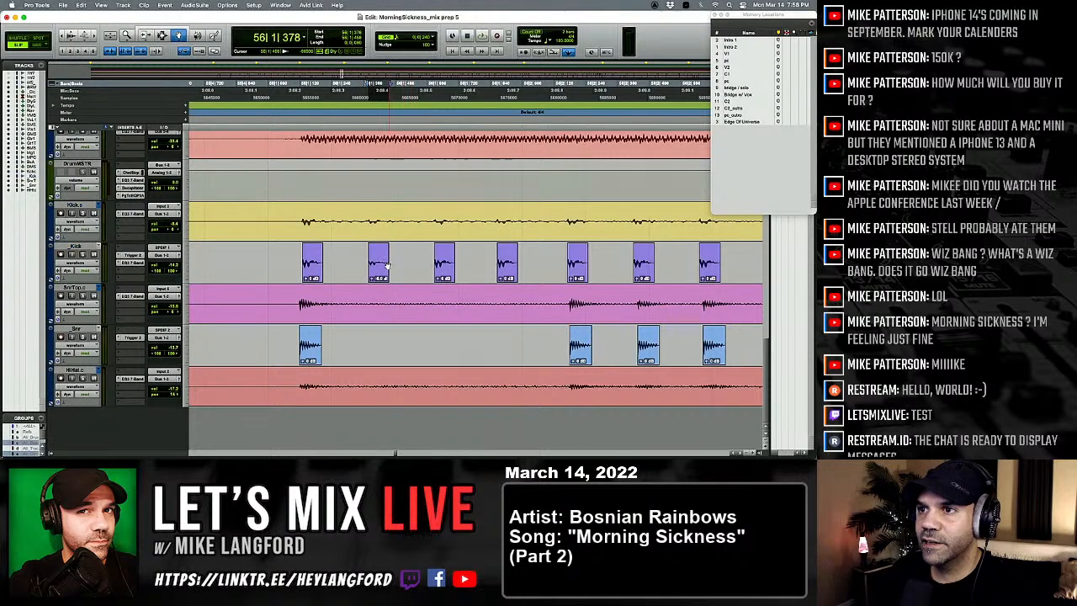
Step: Paste the second kick trigger hit of bar 56 over the following kick hits from 56|1|628 through 56|2|170
left_click(379, 263)
key("Delete")
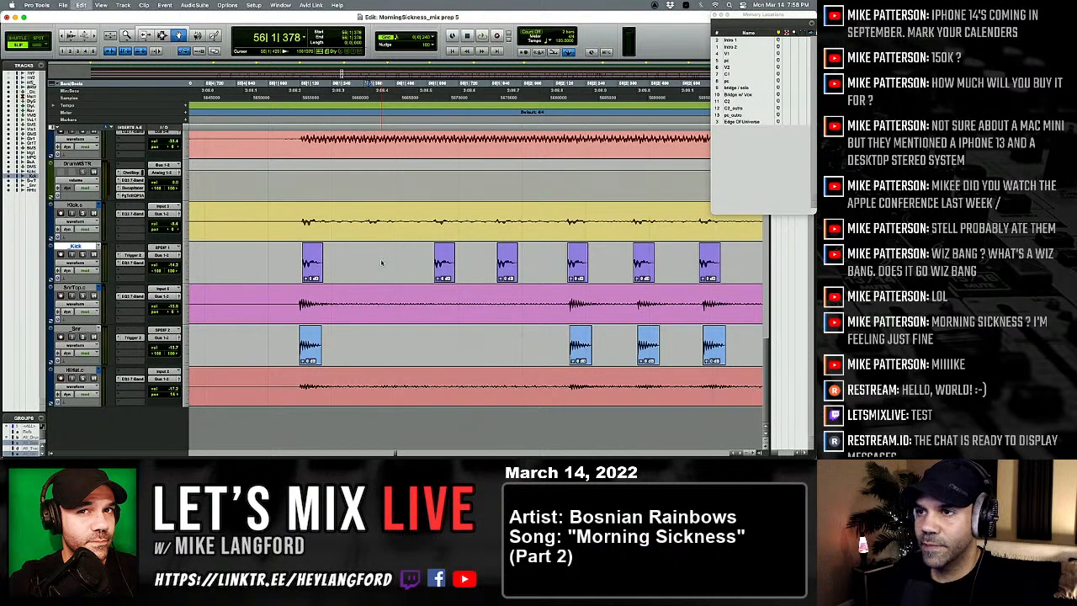
key("super+z")
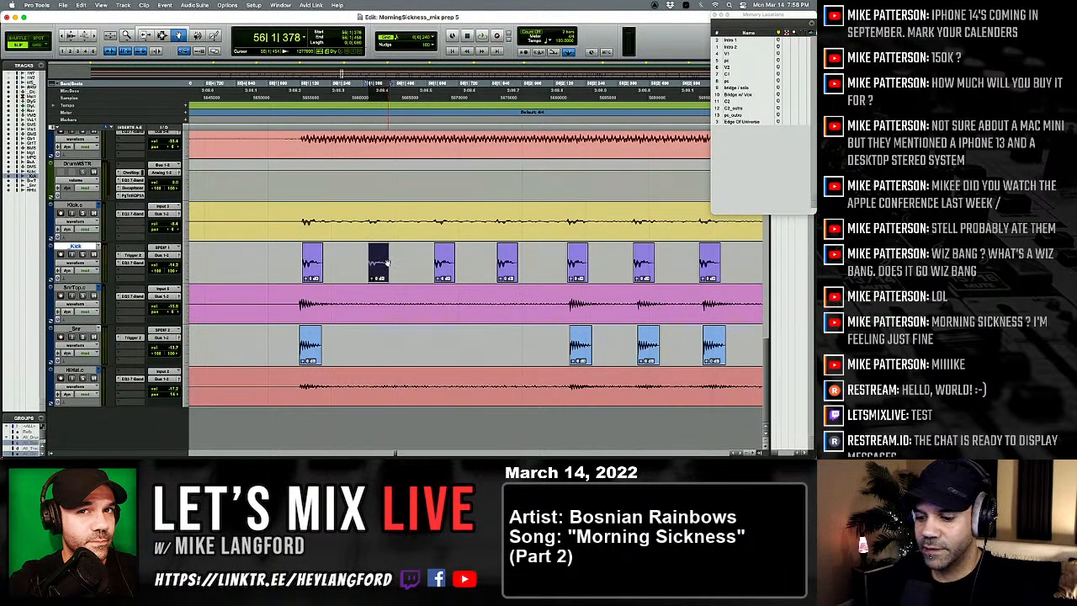
left_click(406, 261)
key("super+v")
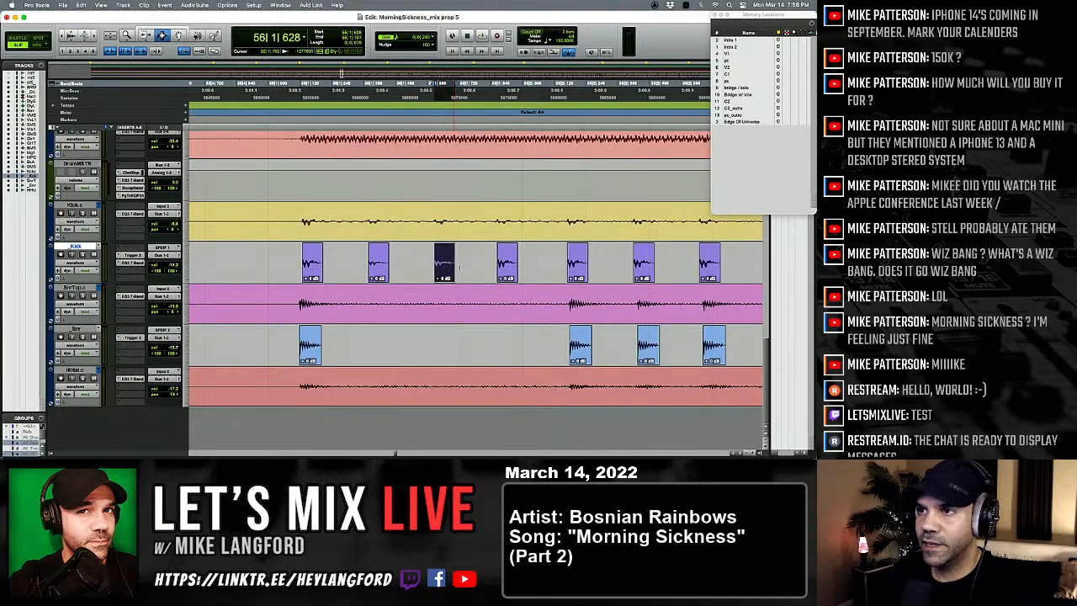
left_click(486, 263)
key("Tab")
key("super+v")
left_click(534, 265)
key("Tab")
key("super+v")
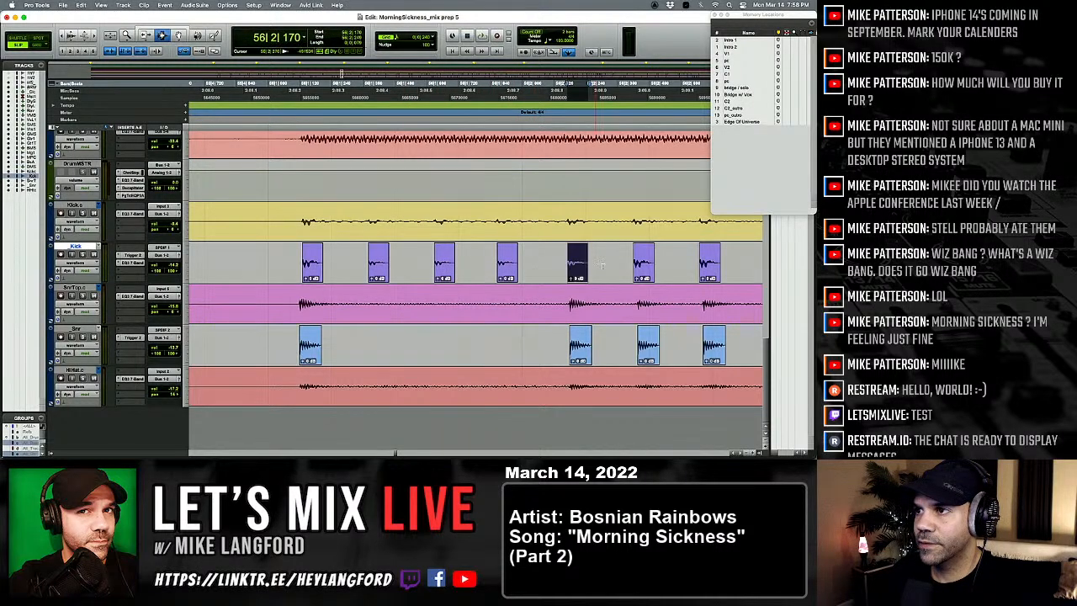
Step: Play briefly from 56|2|065, and paste the copied kick hit over the trigger hits at 56|2|419 and 56|2|669
left_click(540, 266)
key("space")
key("space")
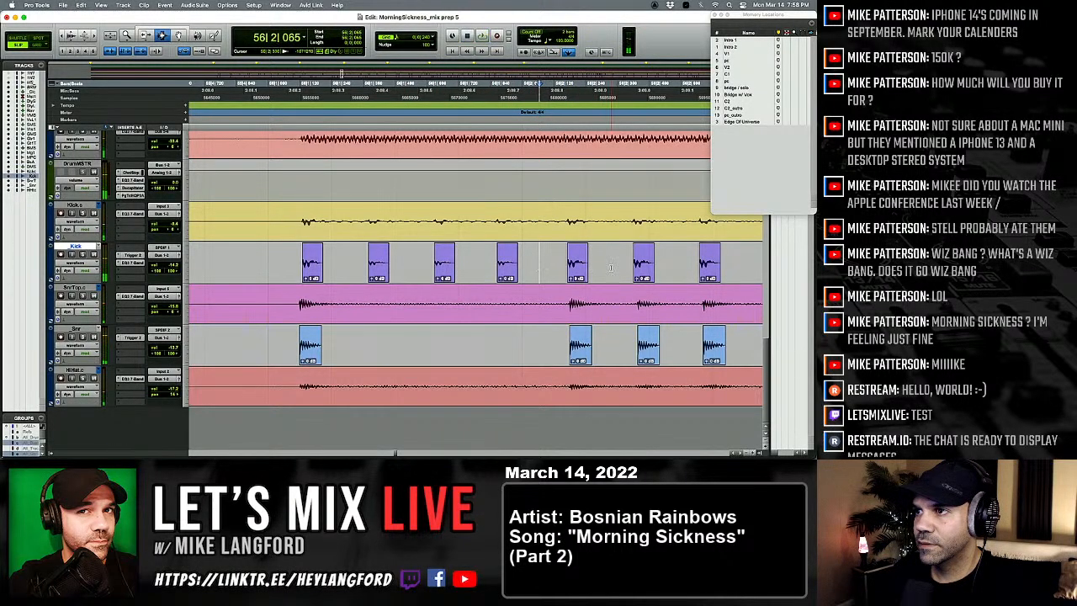
key("super+v")
left_click(608, 265)
key("Tab")
key("super+v")
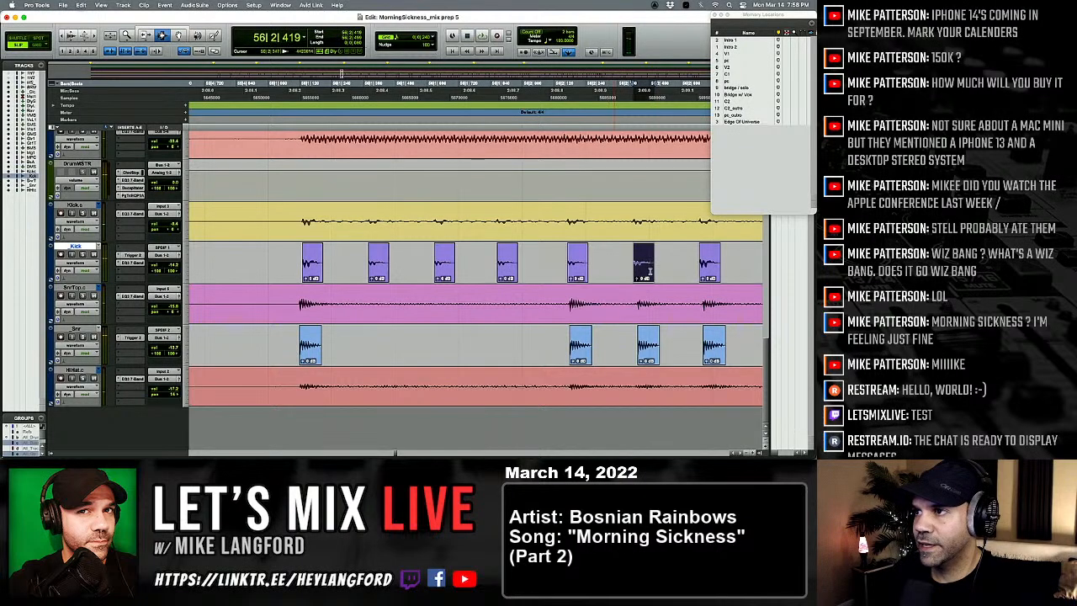
left_click(686, 265)
key("Tab")
key("super+v")
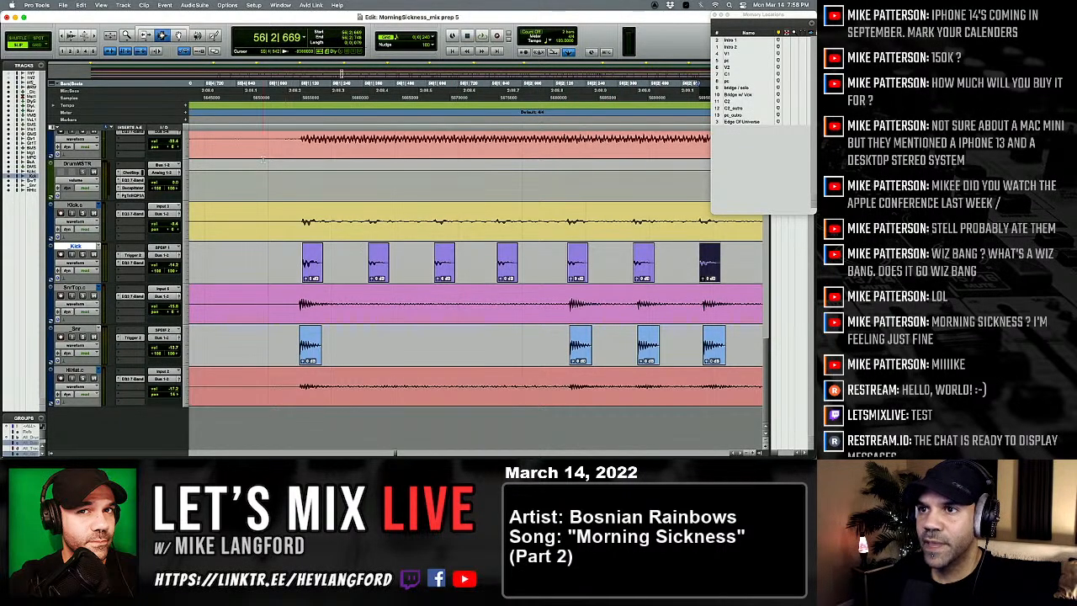
Step: Play the drums from just before the first kick of bar 56 through bar 59 to check the hits
left_click(308, 260)
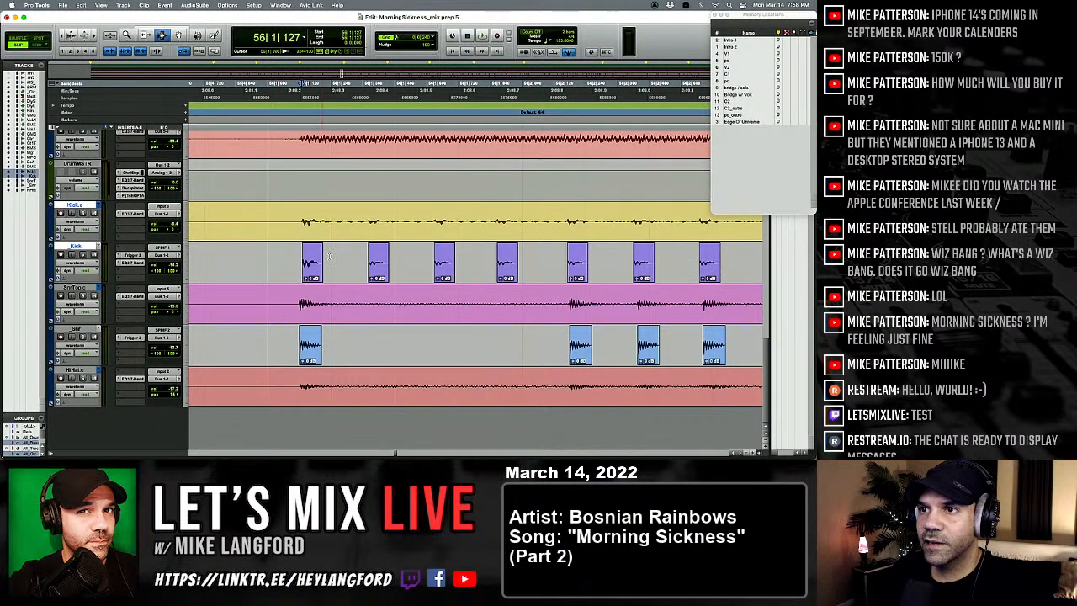
key("r")
left_click(248, 269)
key("space")
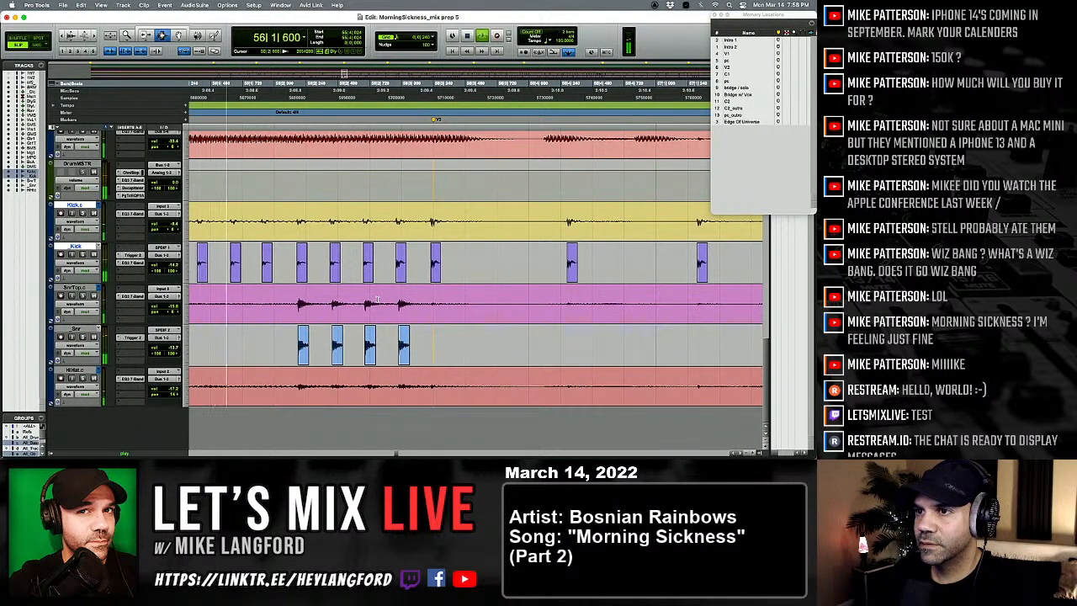
key("space")
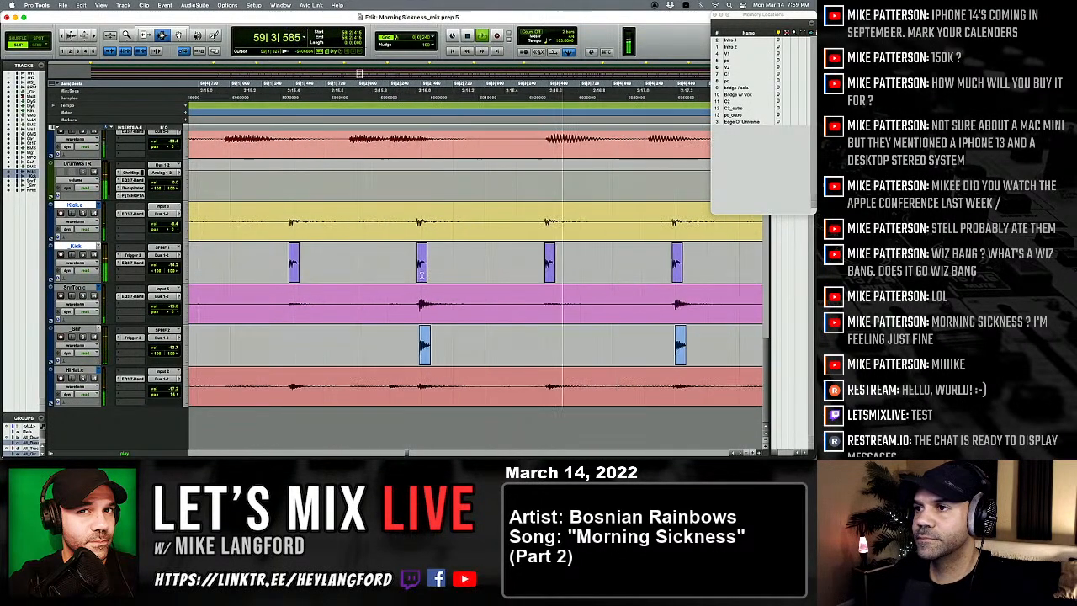
scroll(421, 275, "right", 4)
key("space")
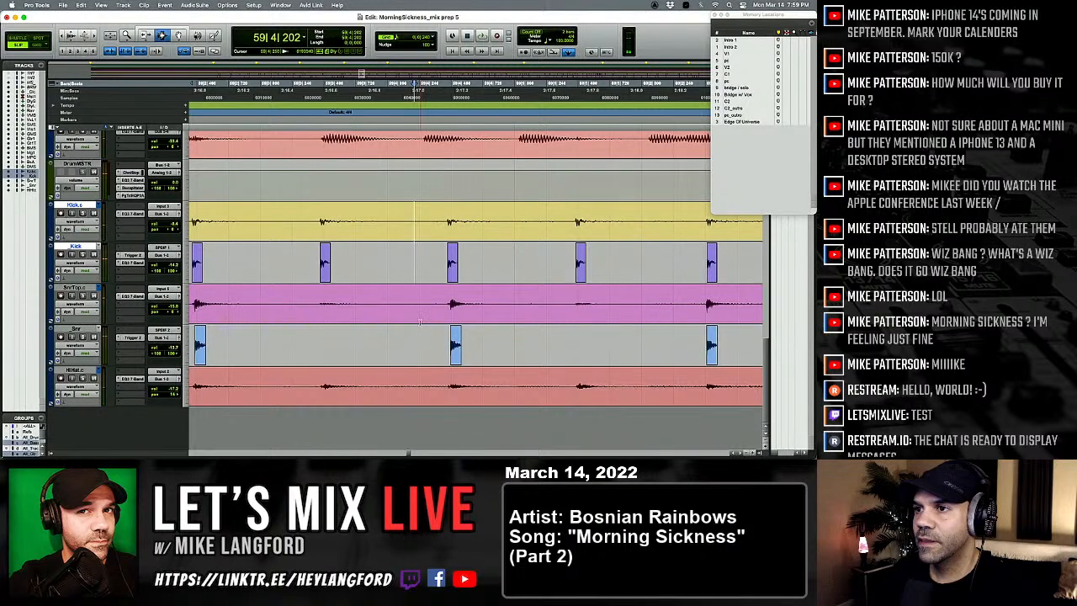
Step: Separate the snare and hi-hat hit at 59|4|475, nudge it earlier to 59|4|456, and play the result into bar 60
left_click_drag(420, 320, 439, 325)
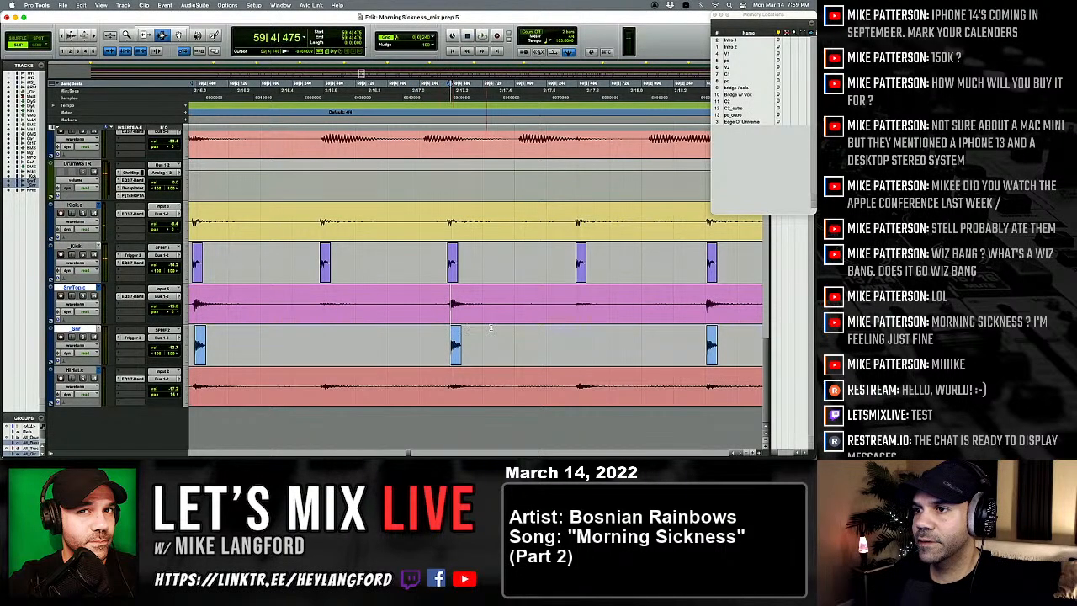
left_click(481, 335, "shift")
left_click(493, 389, "shift")
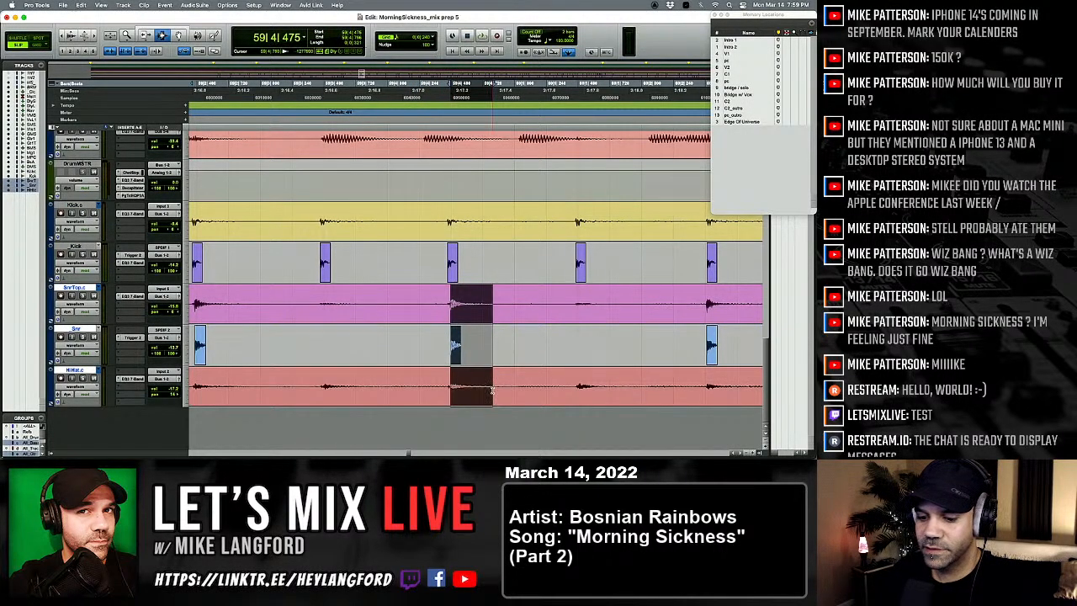
key("comma")
key("comma")
key("comma")
key("comma")
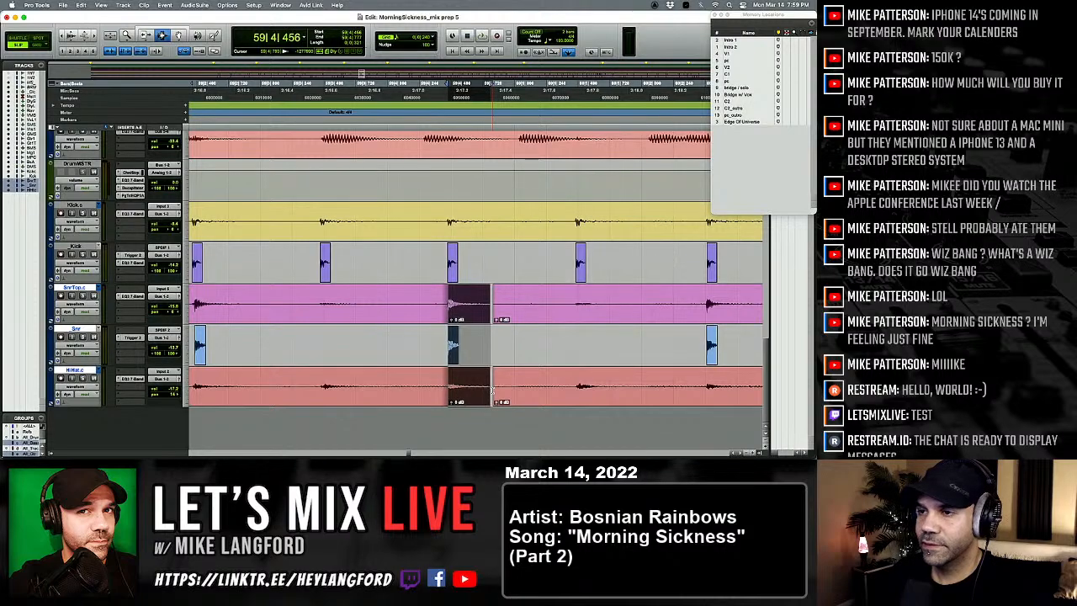
left_click(349, 329)
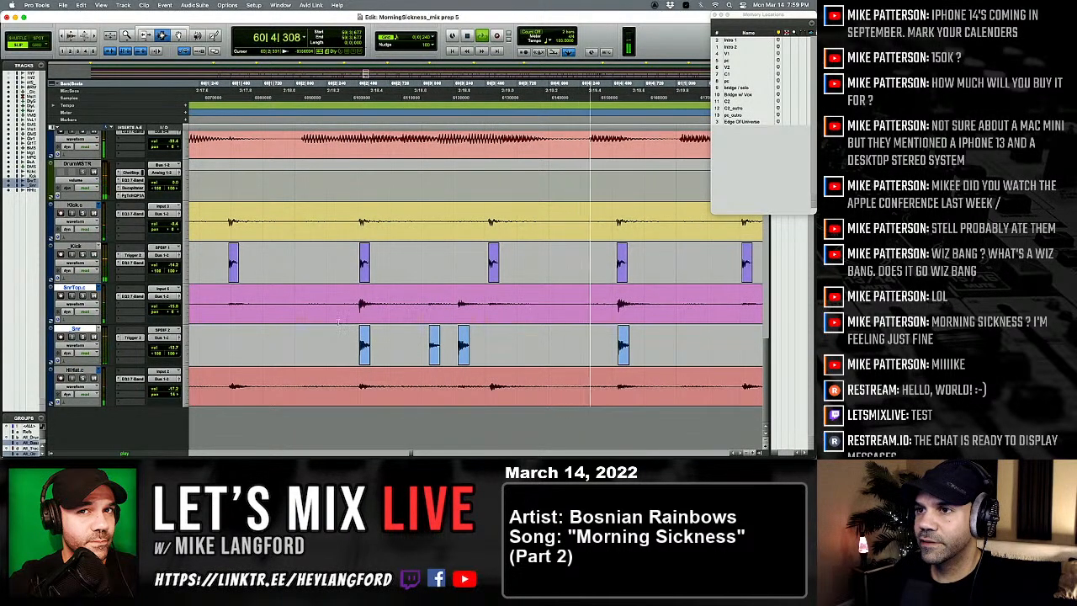
Step: Select the kick and hi-hat hit at 60|2|490 and nudge it earlier to 60|2|475
left_click(339, 320)
left_click_drag(360, 240, 389, 244)
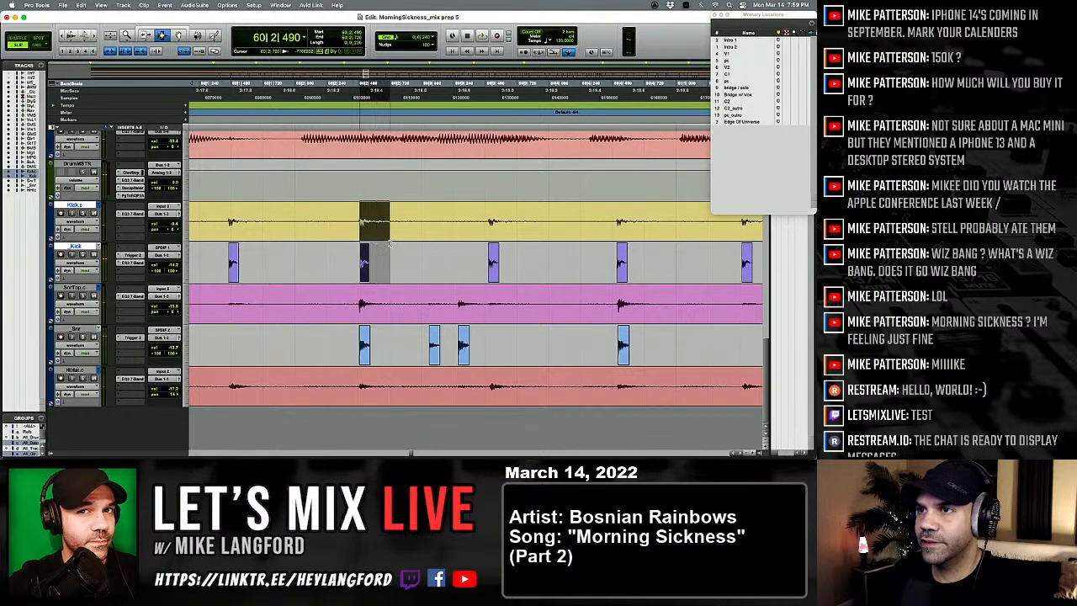
left_click(397, 381, "shift")
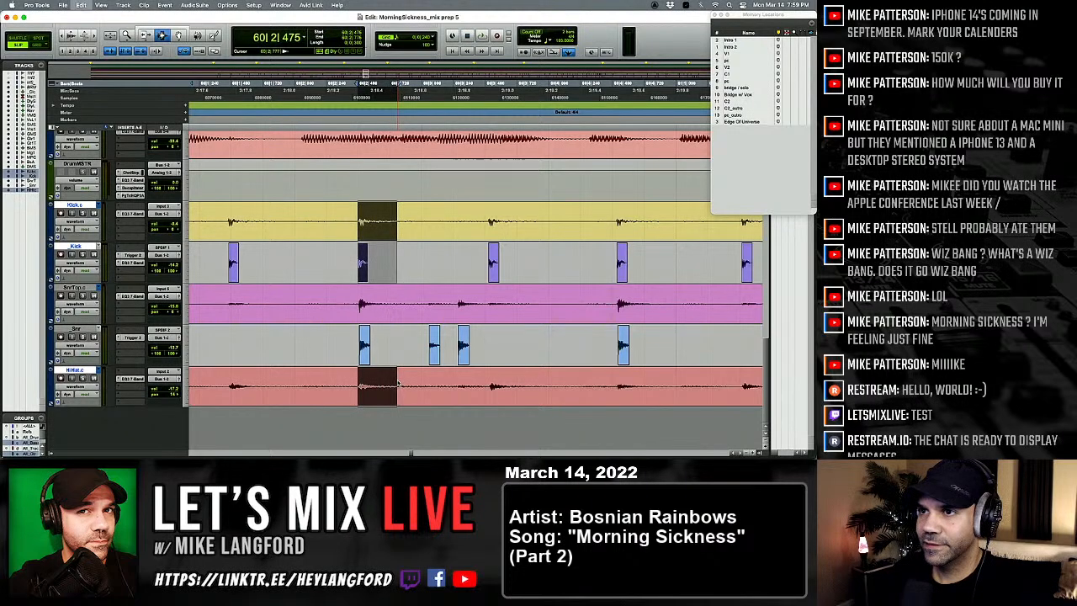
Step: Undo the last nudge and place the separated kick and hi-hat hit at 60|2|479 instead
key("super+z")
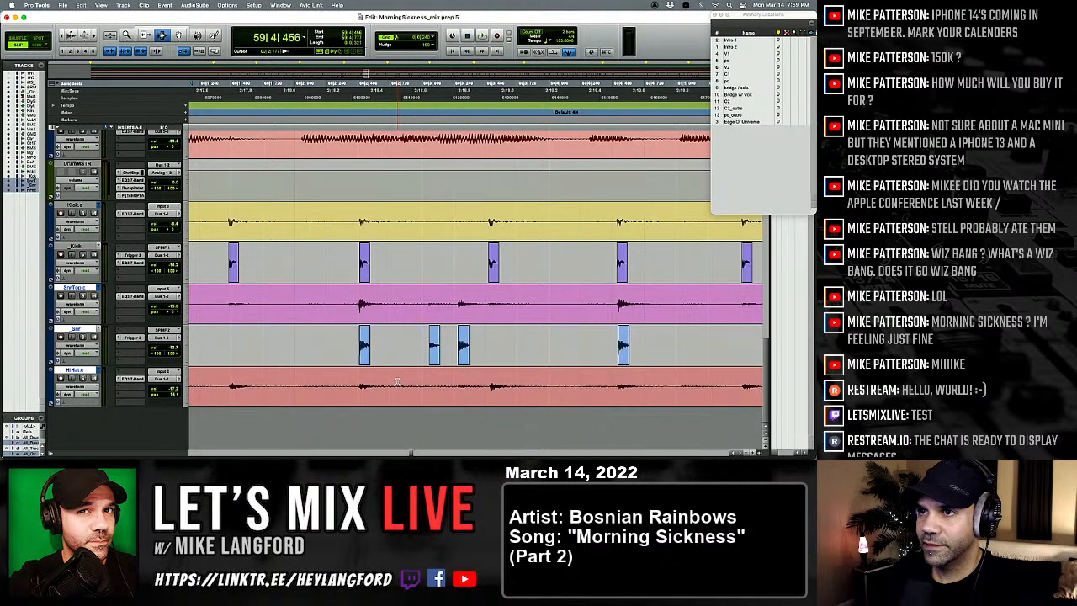
key("super+shift+z")
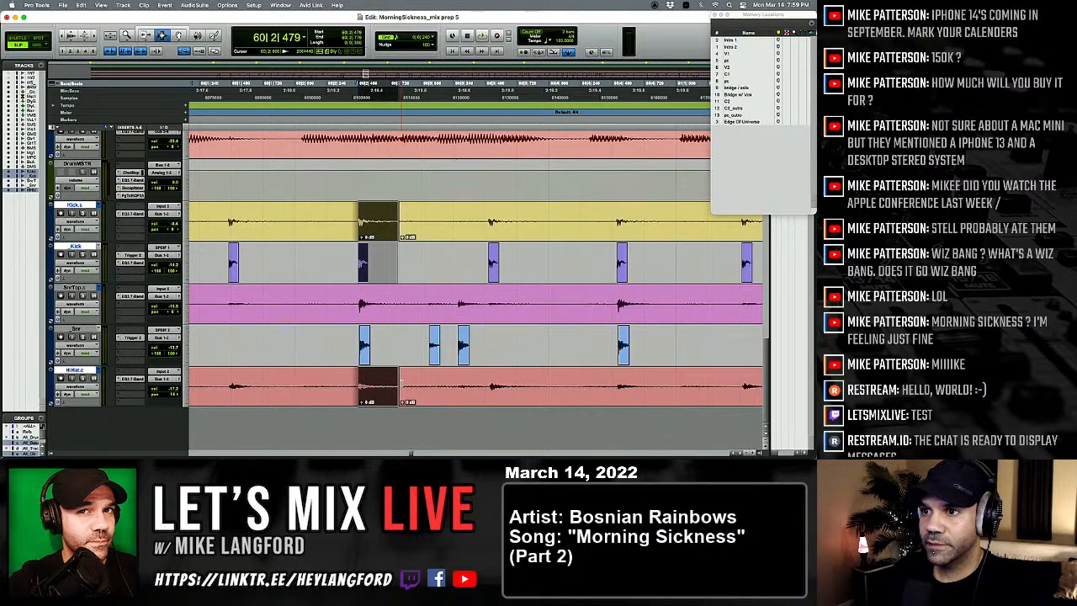
Step: Play from just before the moved kick hit in bar 60 into bar 63 to check the drums
left_click(282, 327)
key("space")
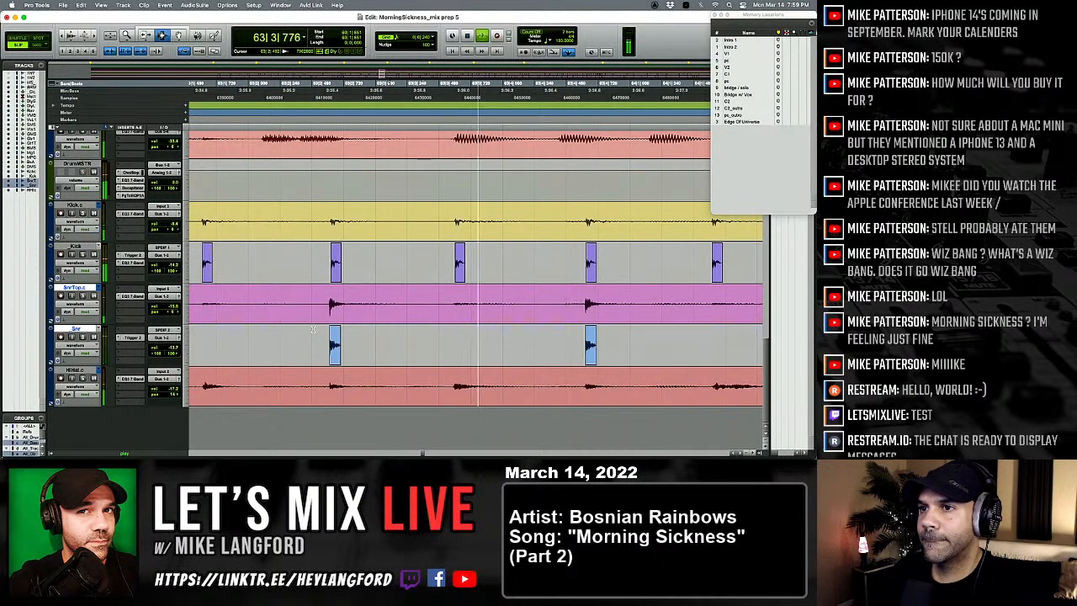
key("space")
Step: Separate the snare and hi-hat hit at 63|2|614 and nudge it later to 63|2|618
left_click(327, 249)
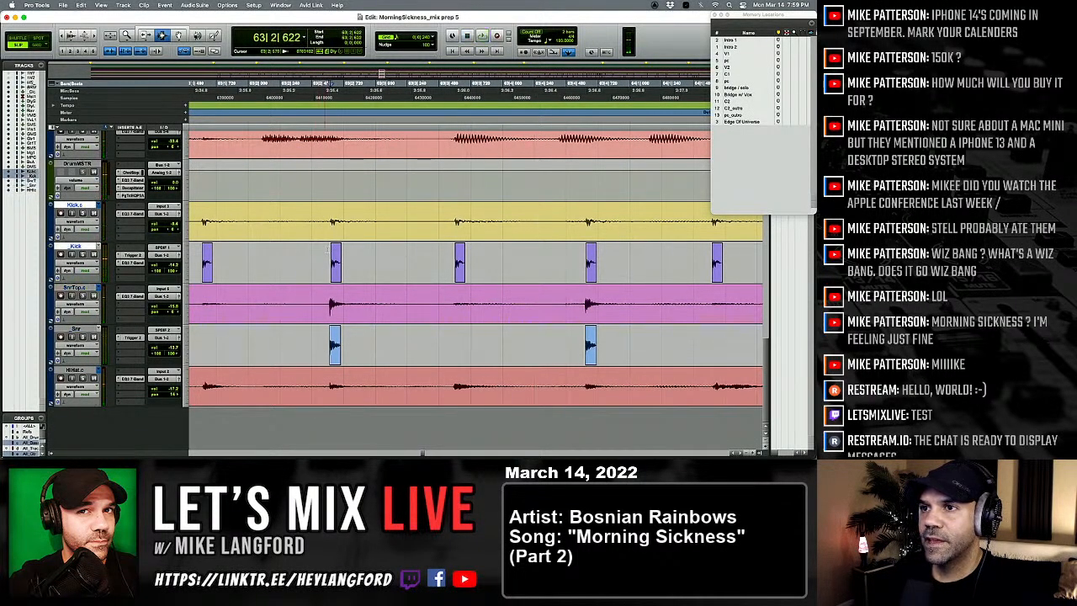
key("r")
left_click(242, 259)
key("space")
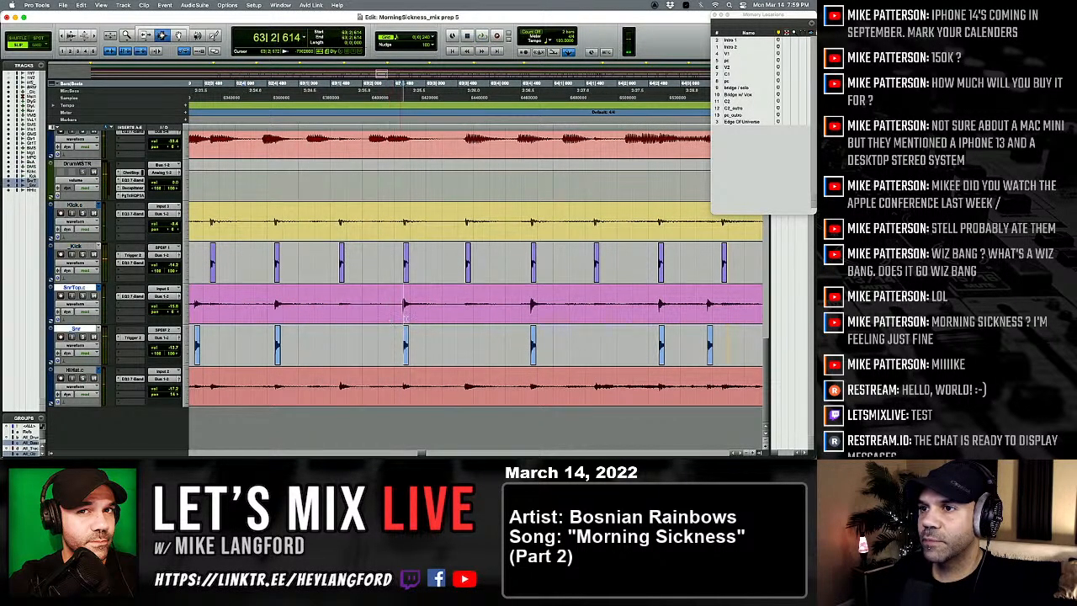
left_click_drag(410, 319, 421, 316)
key("t")
key("t")
scroll(421, 315, "right", 2)
left_click(461, 380, "shift")
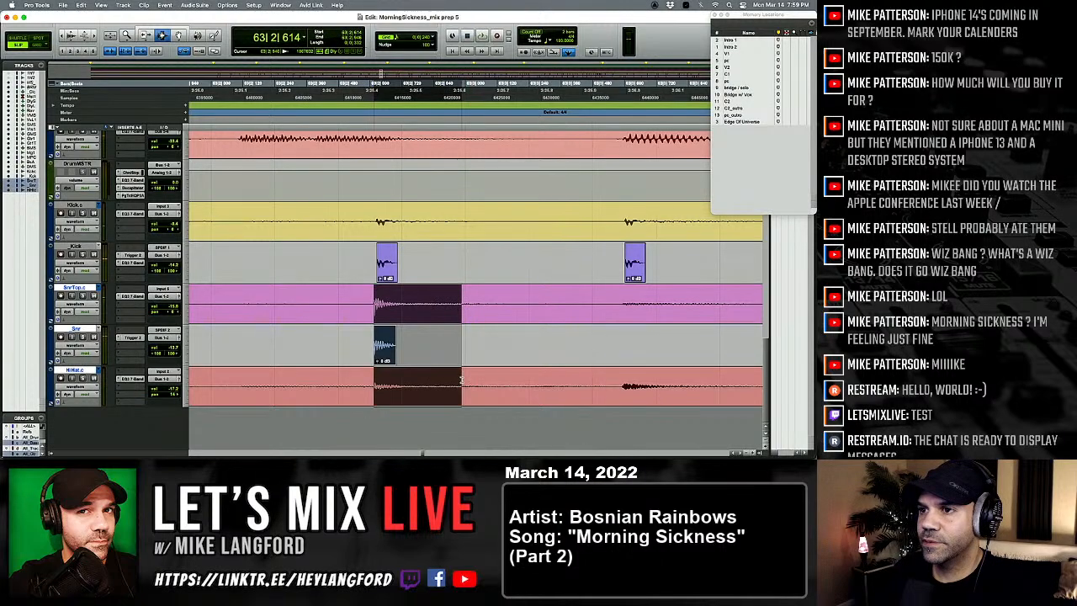
key("period")
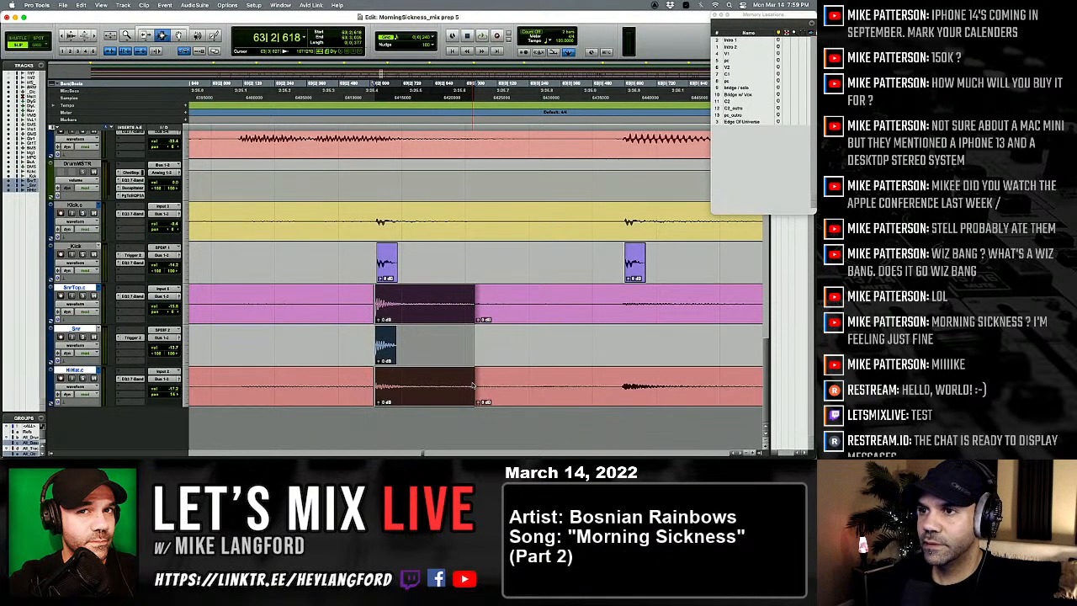
key("comma")
Step: Play from 63|2|058 into bar 67 to check the moved hit and the following bars
key("r")
left_click(351, 348)
key("space")
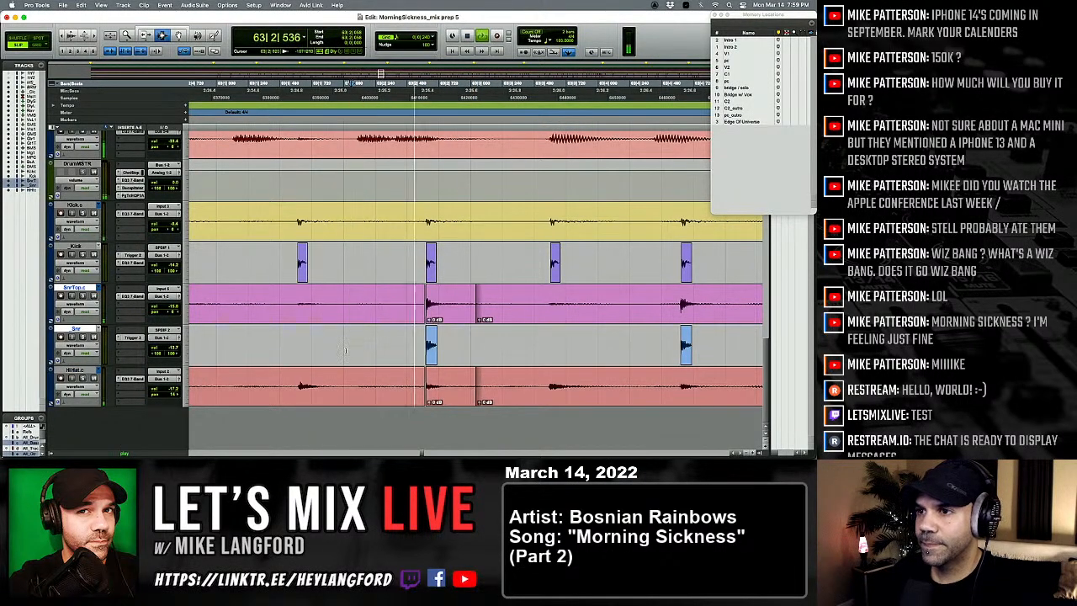
key("r")
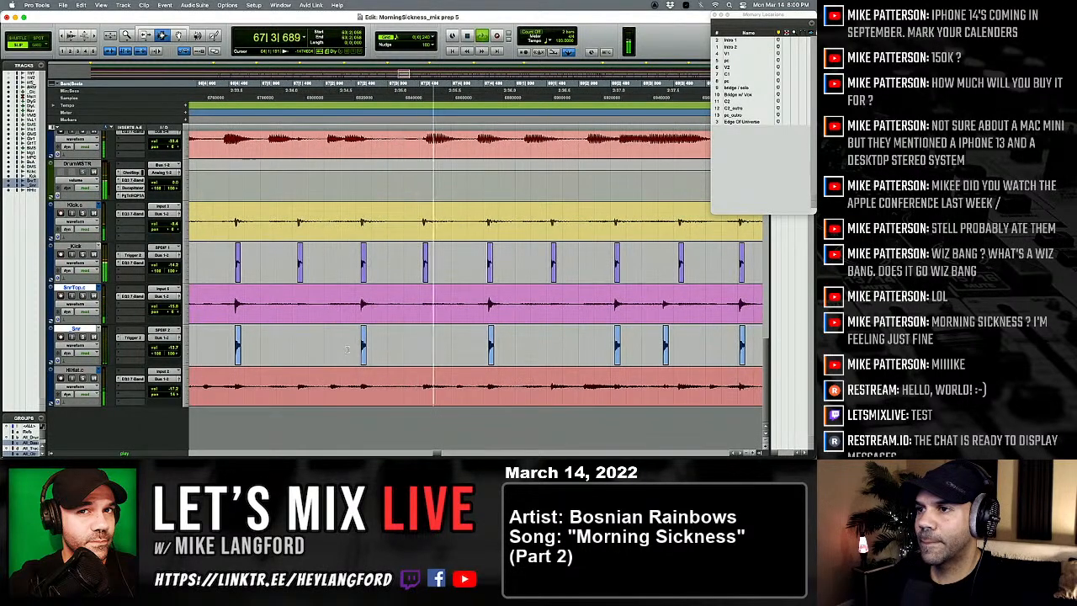
key("space")
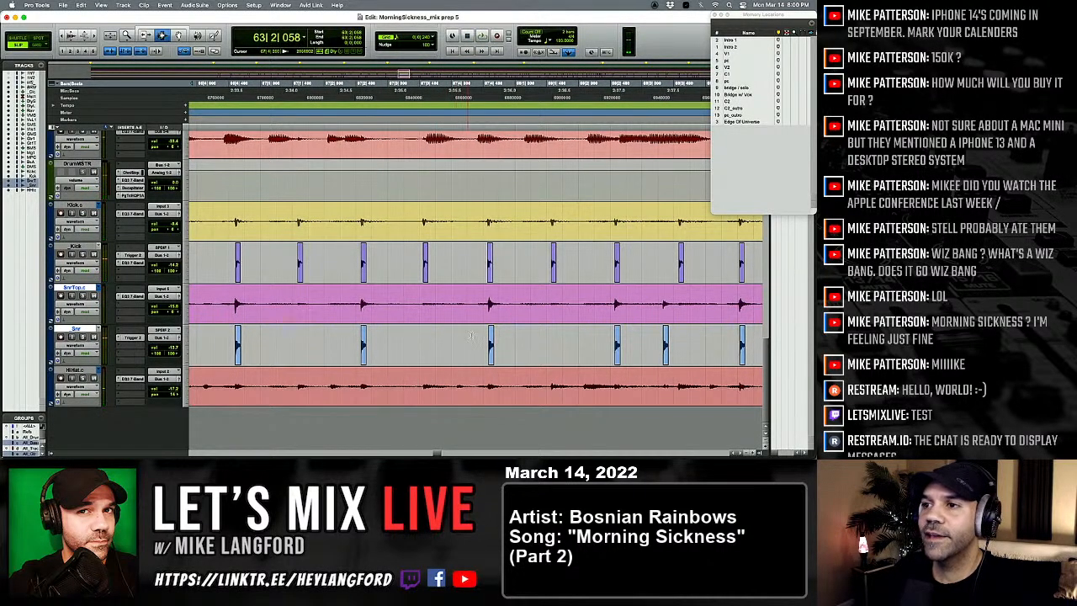
Step: Separate the late snare and hi-hat hit on beat 4 of bar 67 and nudge it earlier to 67|4|549
left_click(484, 329)
key("t")
key("t")
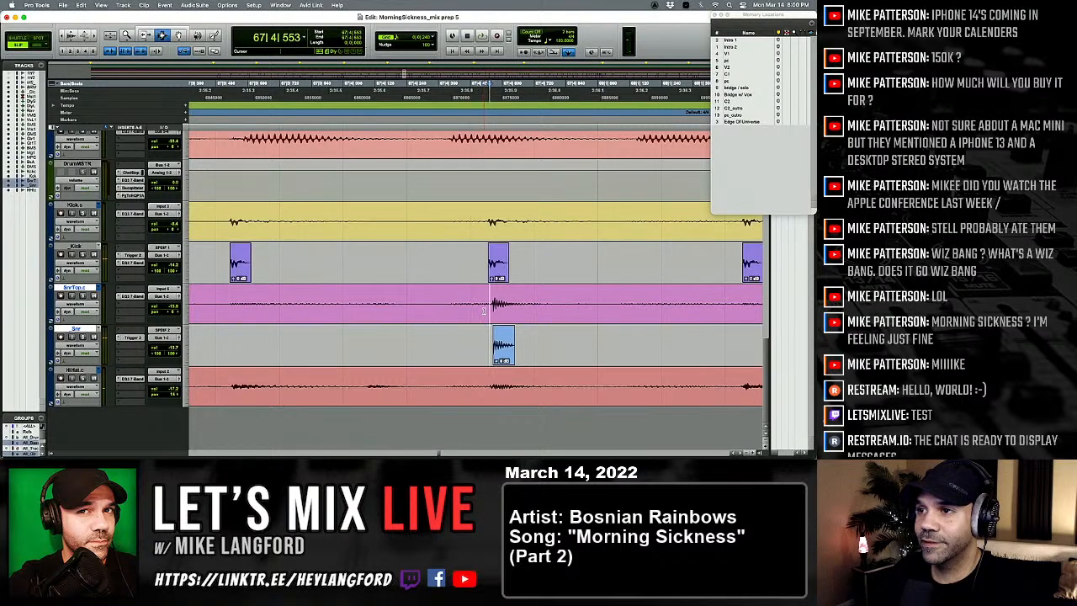
left_click_drag(494, 308, 577, 375)
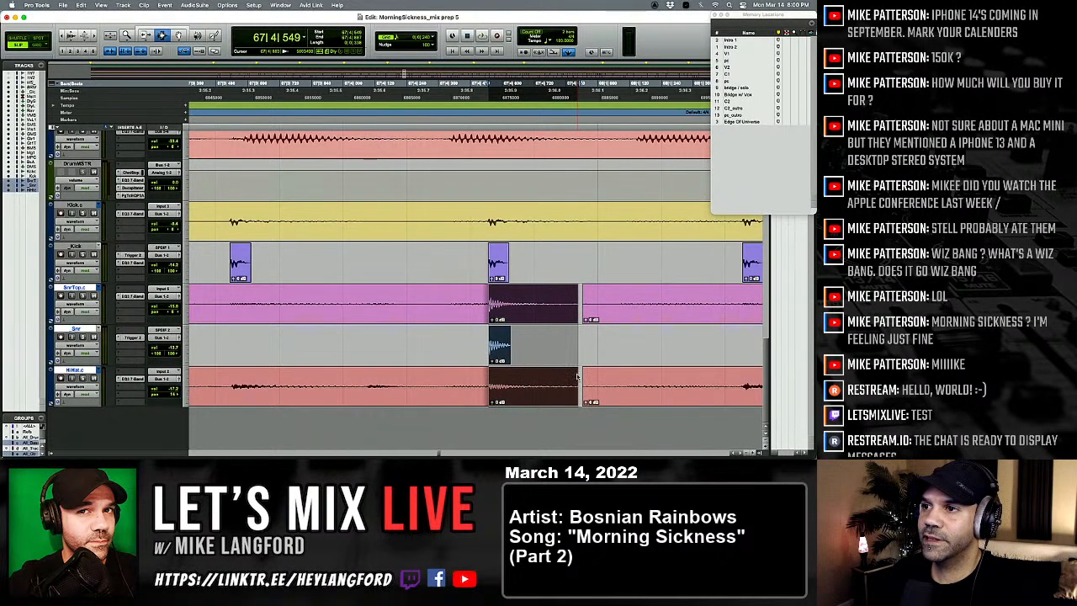
Step: Play from just before the moved snare hit in bar 67 through bar 71 to check the drums
key("r")
key("r")
left_click(394, 318)
key("space")
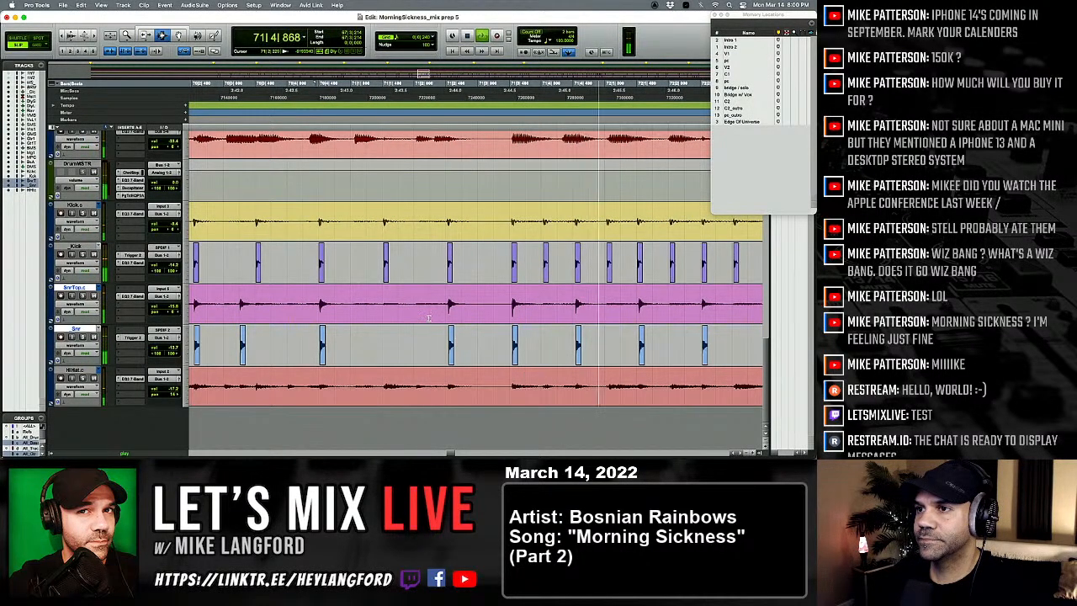
key("t")
key("space")
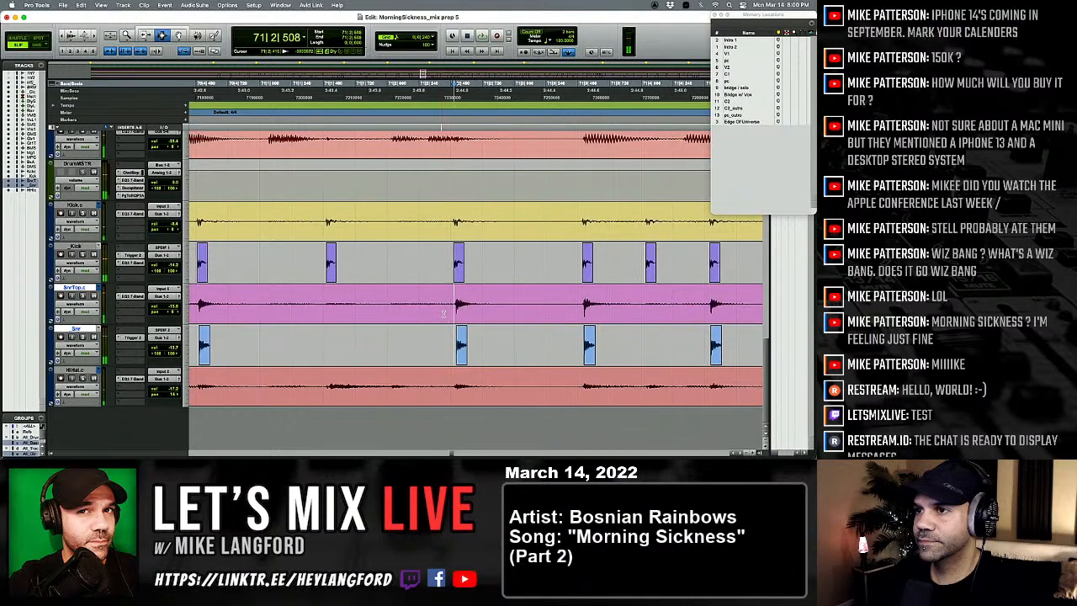
Step: Separate the snare and hi-hat hit at 71|2|523 and nudge it earlier to 71|2|508
left_click_drag(454, 316, 607, 327)
key("t")
key("t")
key("r")
key("r")
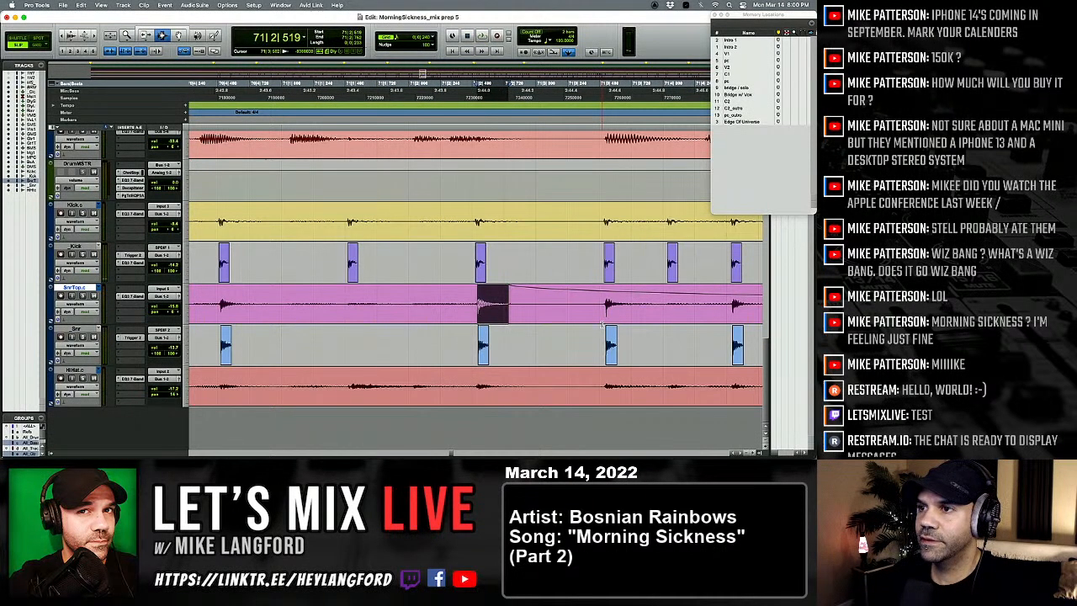
key("super+z")
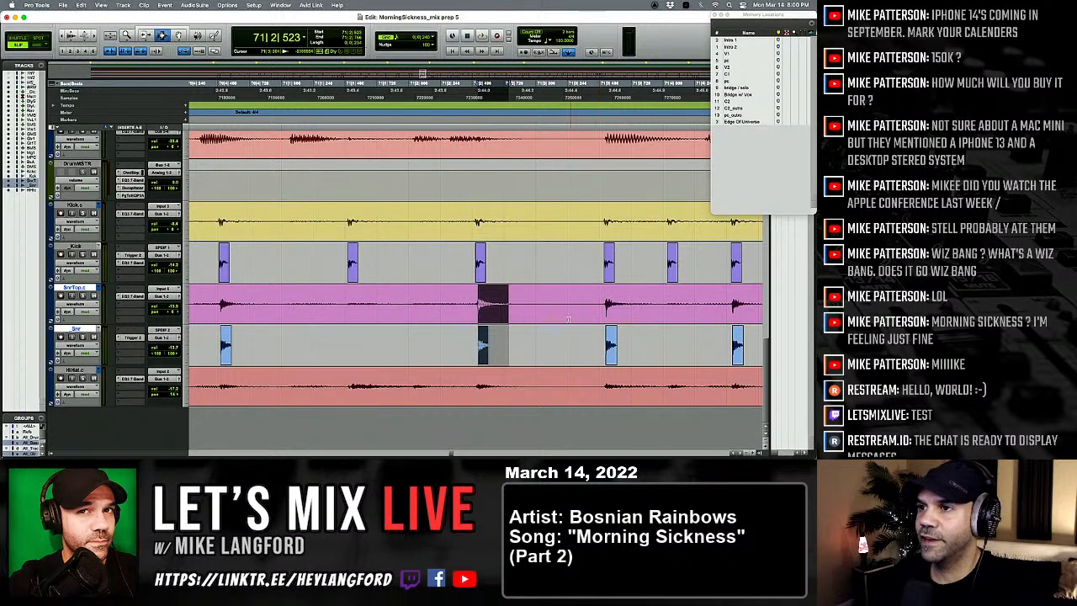
key("shift+semicolon")
left_click_drag(524, 370, 533, 370)
key("super+v")
key("super+z")
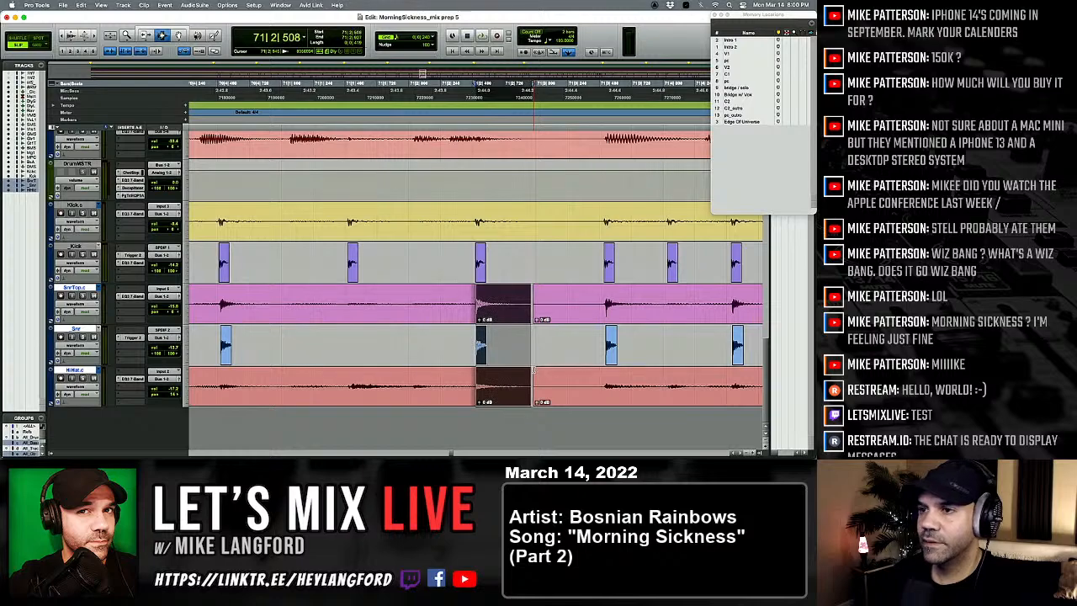
Step: Play from just before the moved snare hit in bar 71 into bar 72
left_click(328, 340)
key("space")
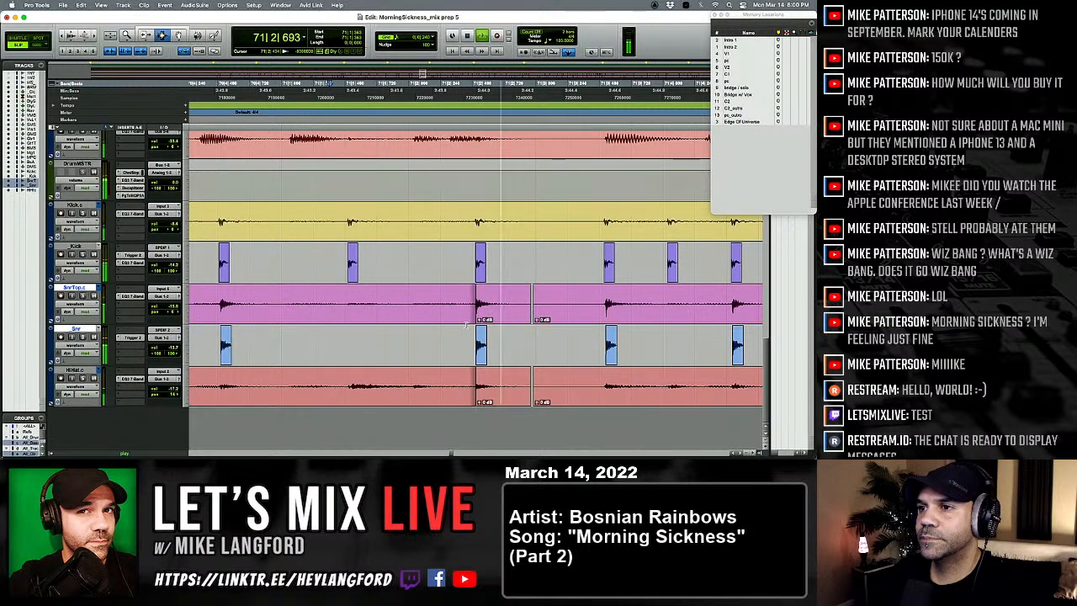
key("r")
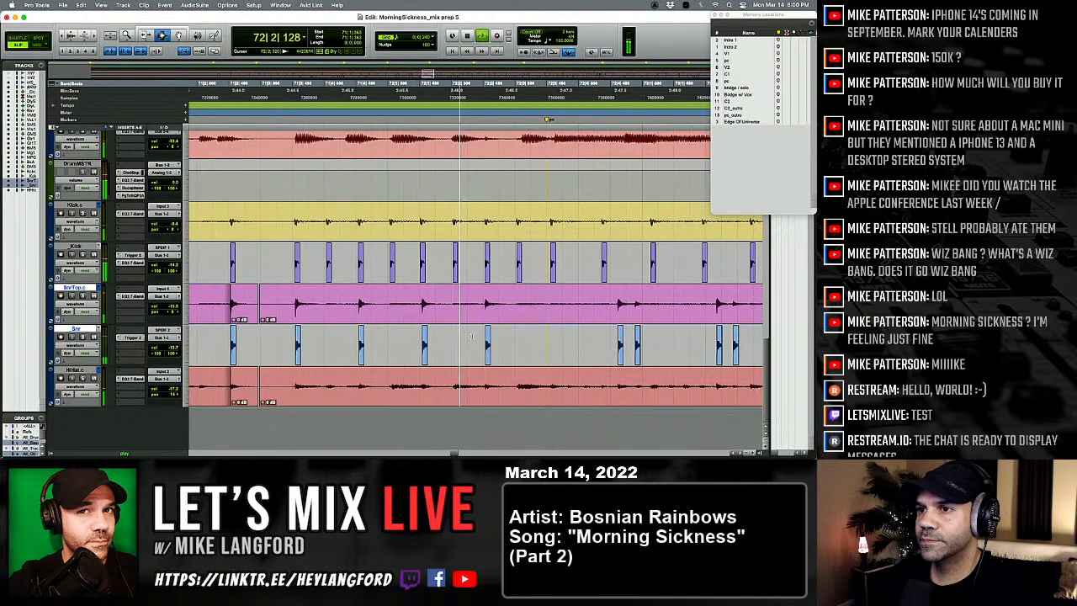
Step: Separate the snare and hi-hat hit at 72|1|519 and nudge it earlier in line with the kick
key("t")
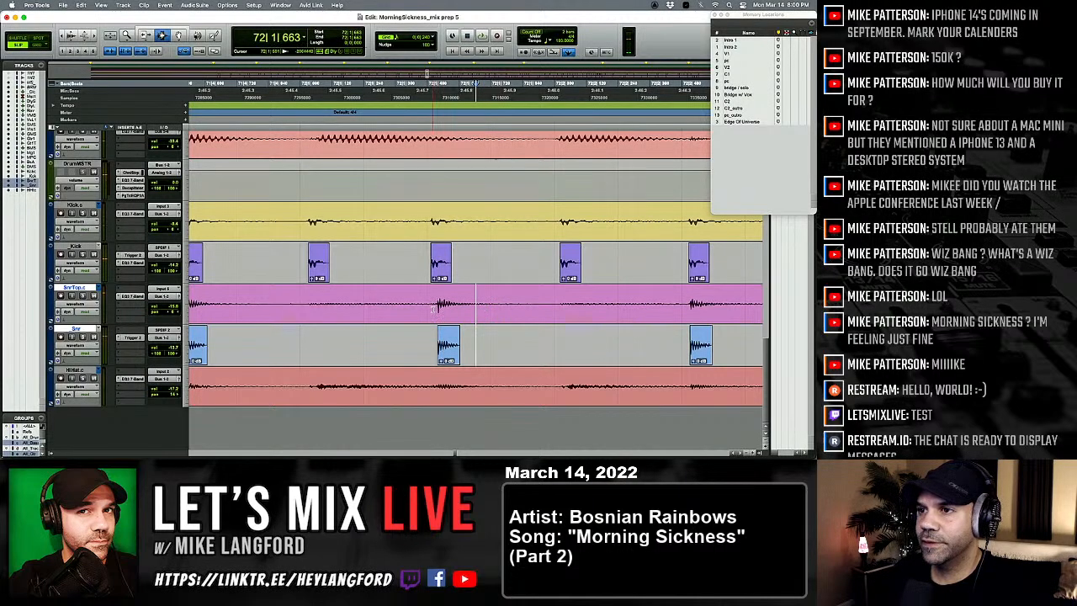
left_click_drag(467, 317, 515, 384)
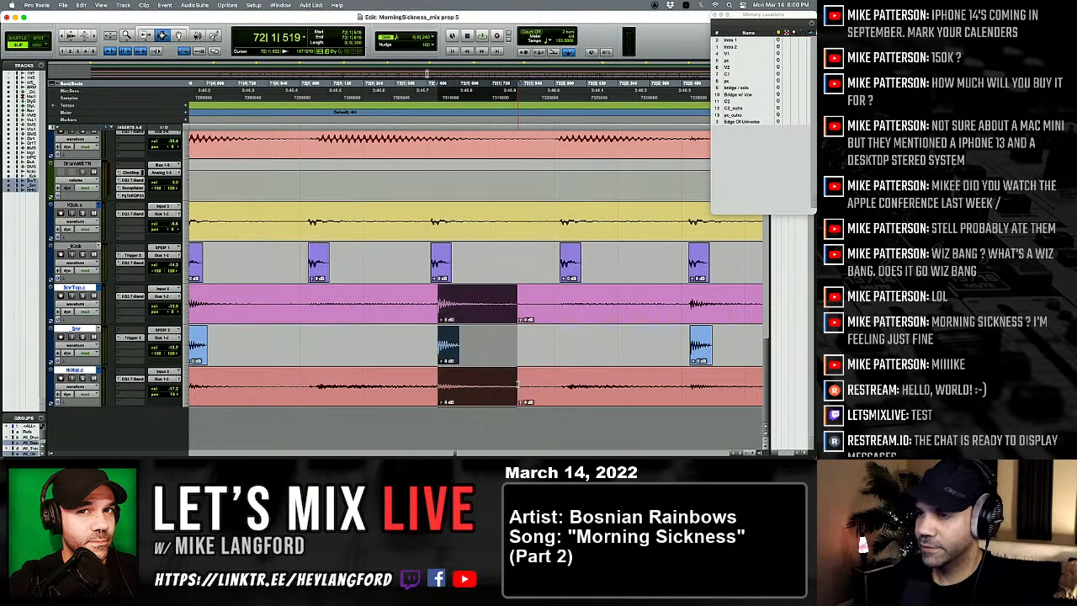
key("comma")
key("comma")
key("comma")
key("comma")
key("comma")
key("comma")
key("r")
key("r")
left_click(476, 378)
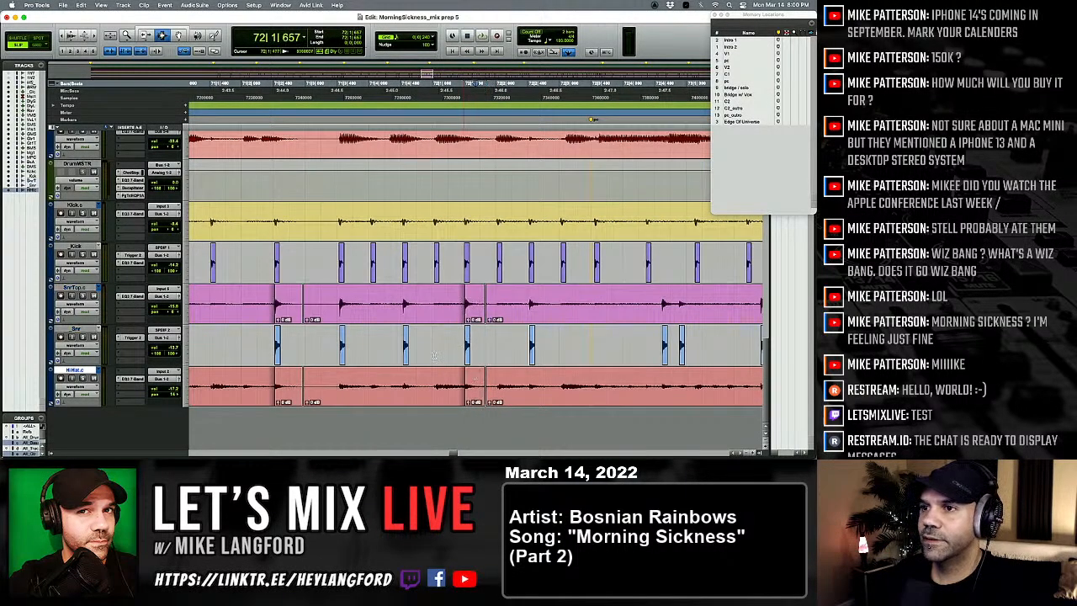
Step: Play from 71|3|945 into bar 78 to check the drum alignment
left_click(355, 358)
key("space")
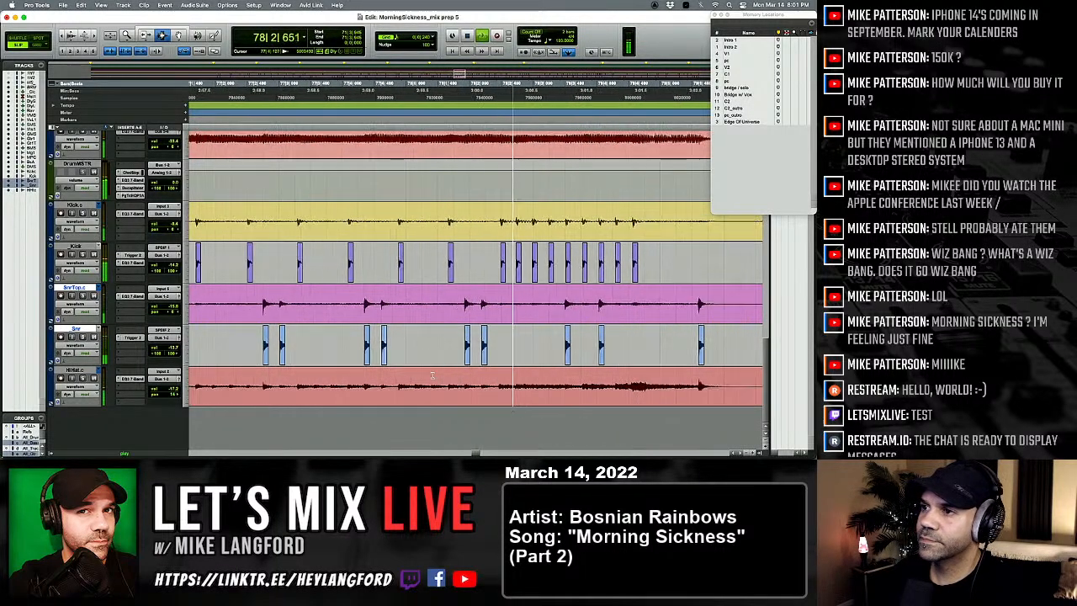
key("space")
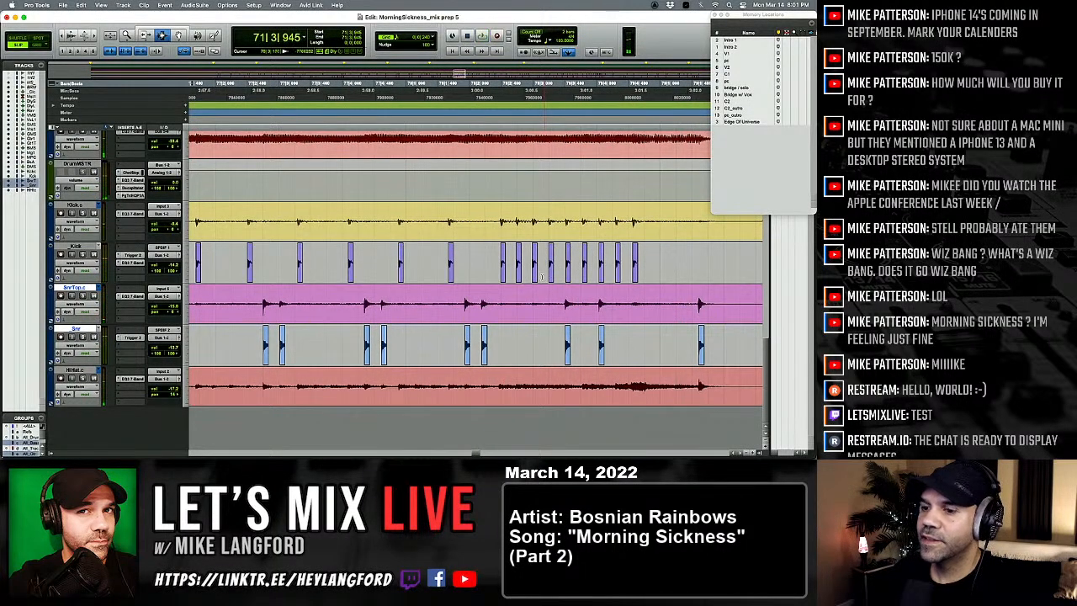
Step: Play the drums from 78|1|111, and again from 80|1|274 into bar 82, to check the fills and hits
left_click(509, 259)
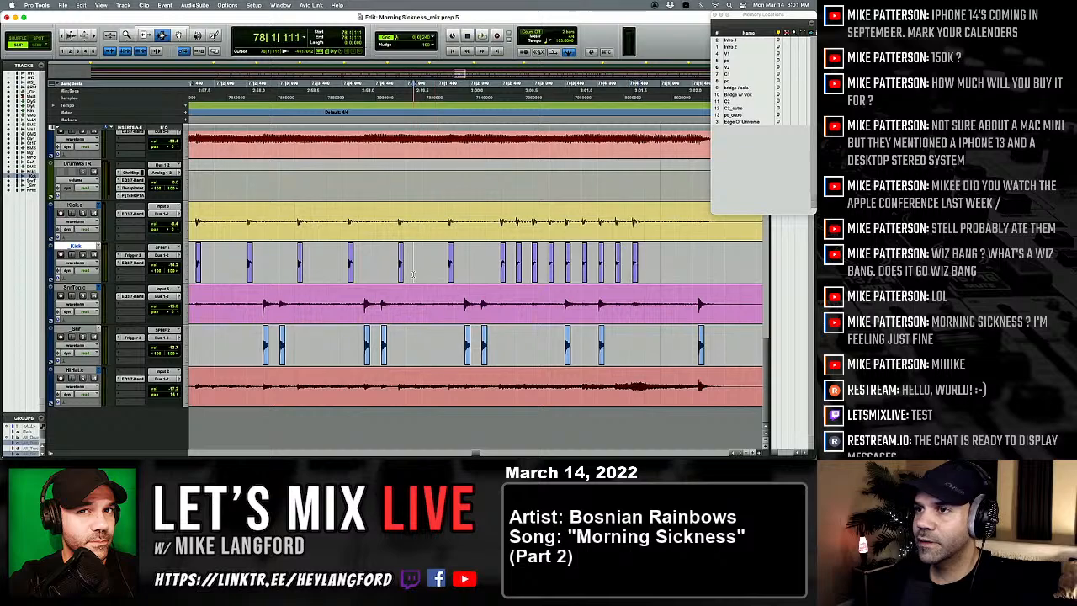
key("space")
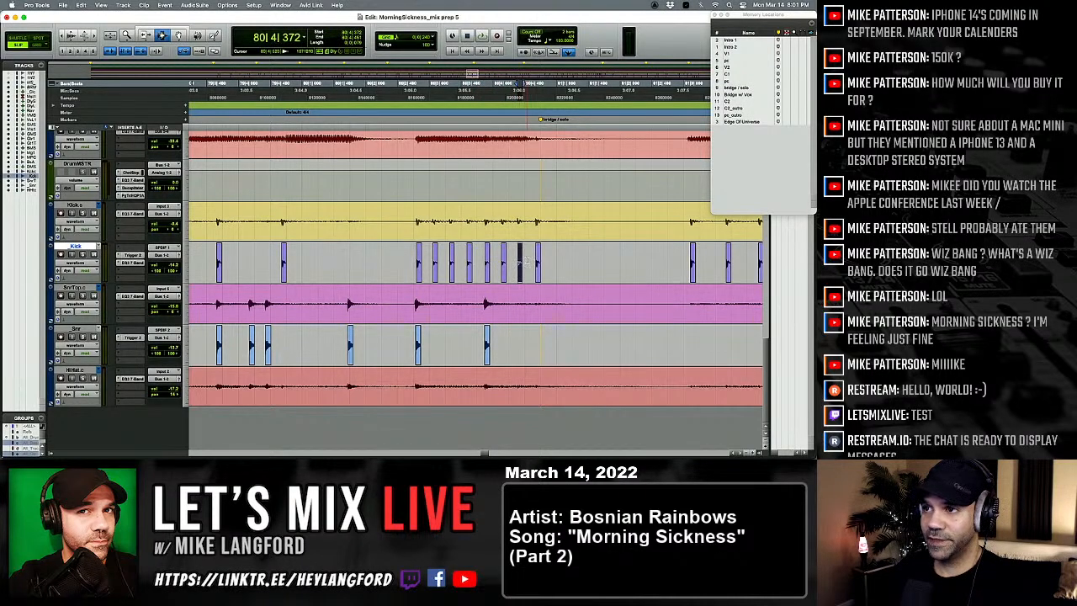
left_click(323, 237)
key("space")
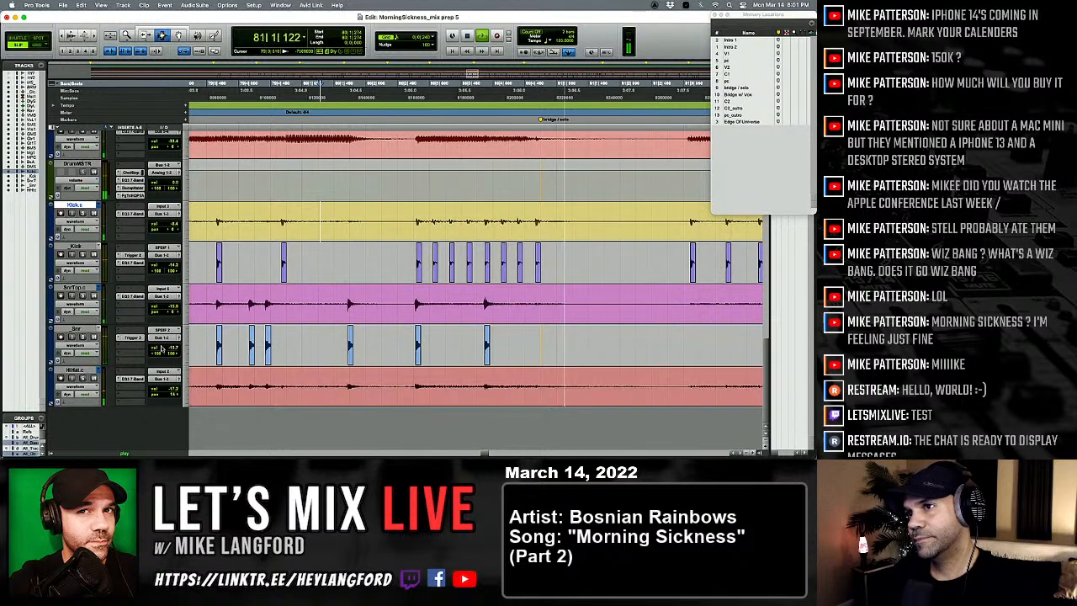
key("space")
key("space")
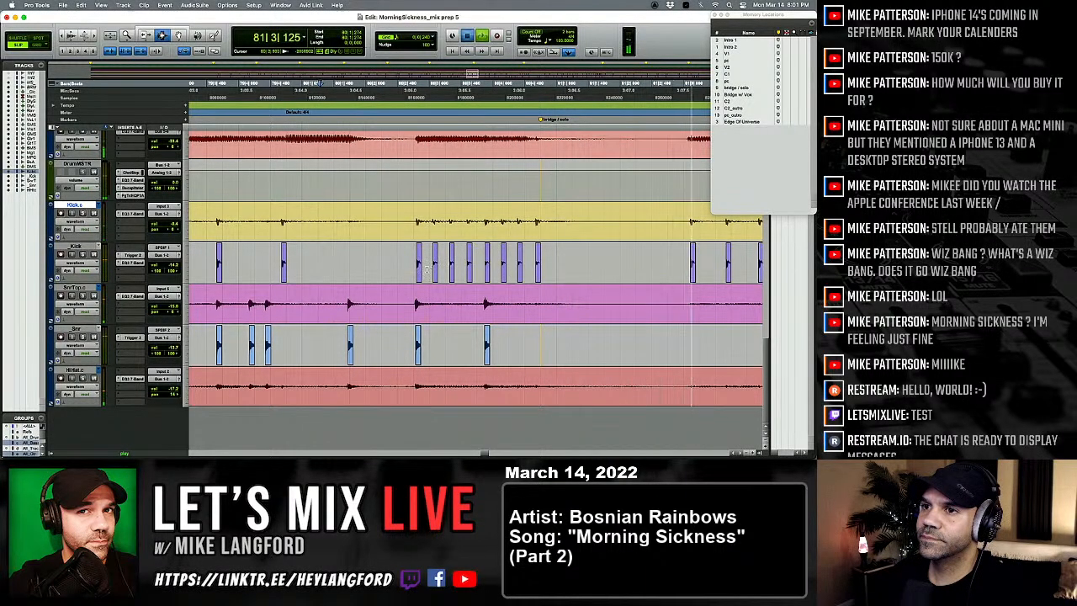
key("space")
key("space")
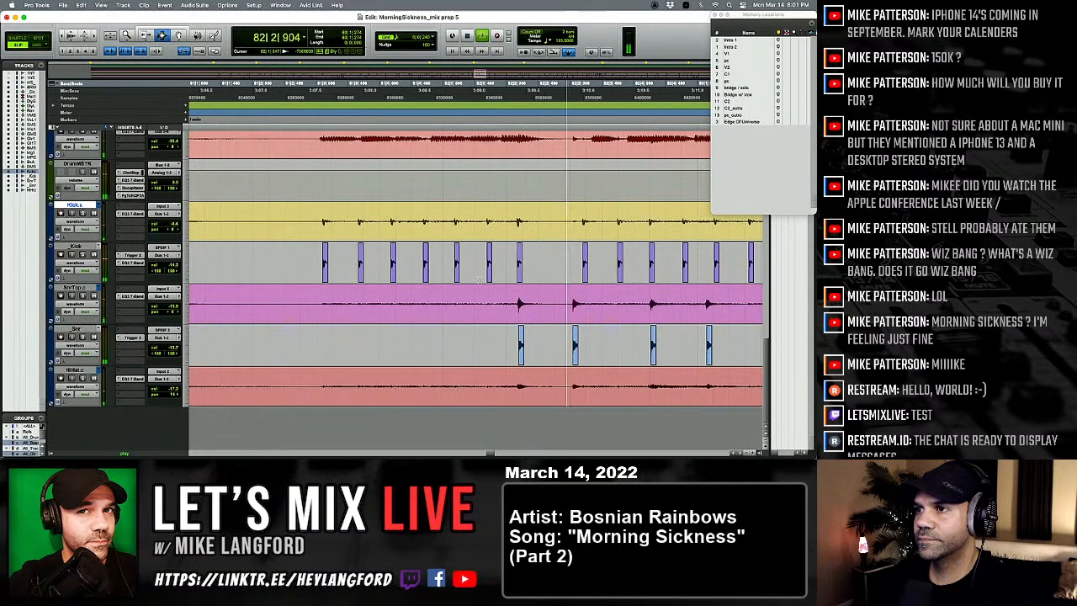
Step: Separate the snare and hi-hat hit at 82|2|175 and nudge it earlier to 82|2|157
left_click(498, 317)
key("t")
key("t")
key("t")
key("t")
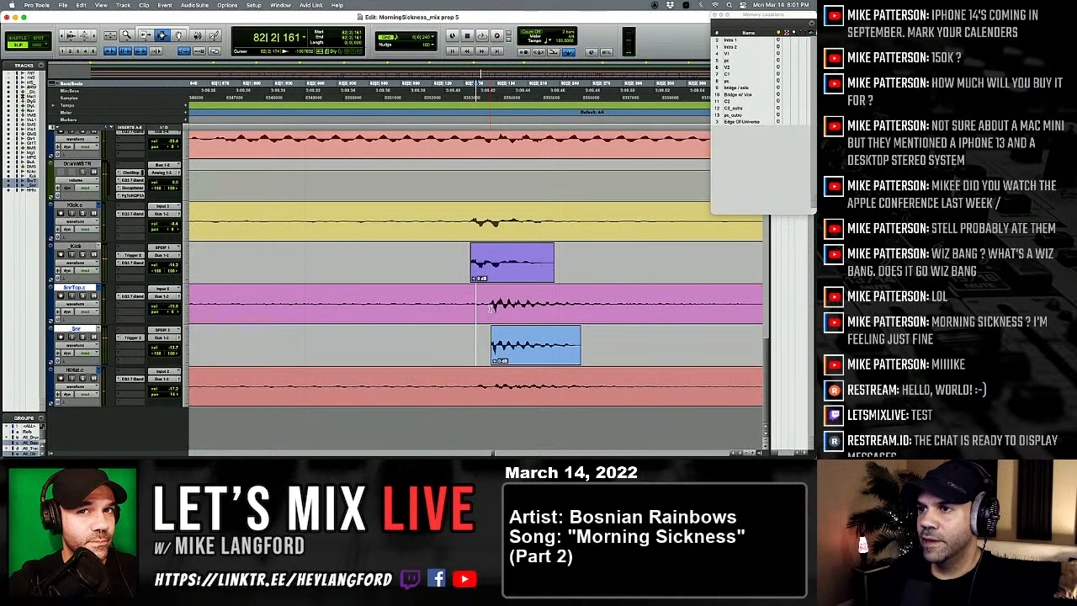
key("t")
key("r")
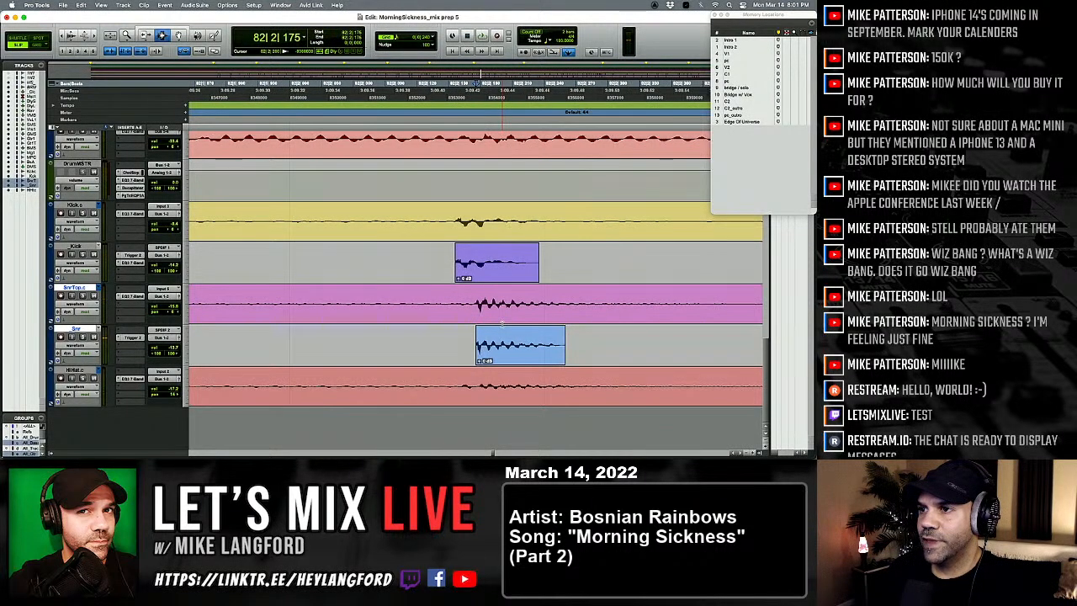
key("r")
key("r")
key("r")
key("r")
left_click_drag(482, 312, 502, 370)
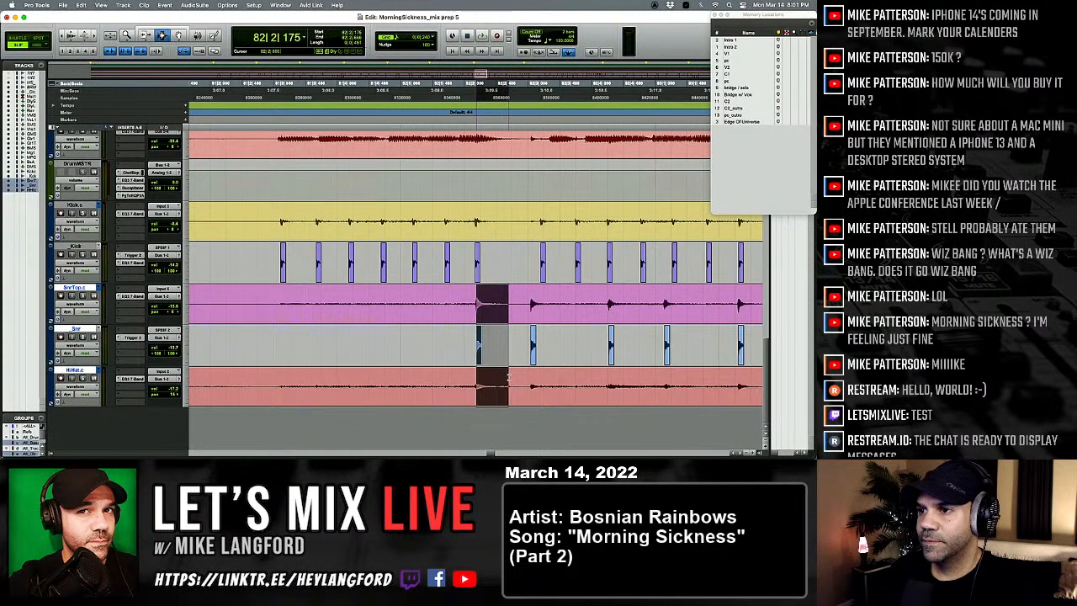
key("t")
key("t")
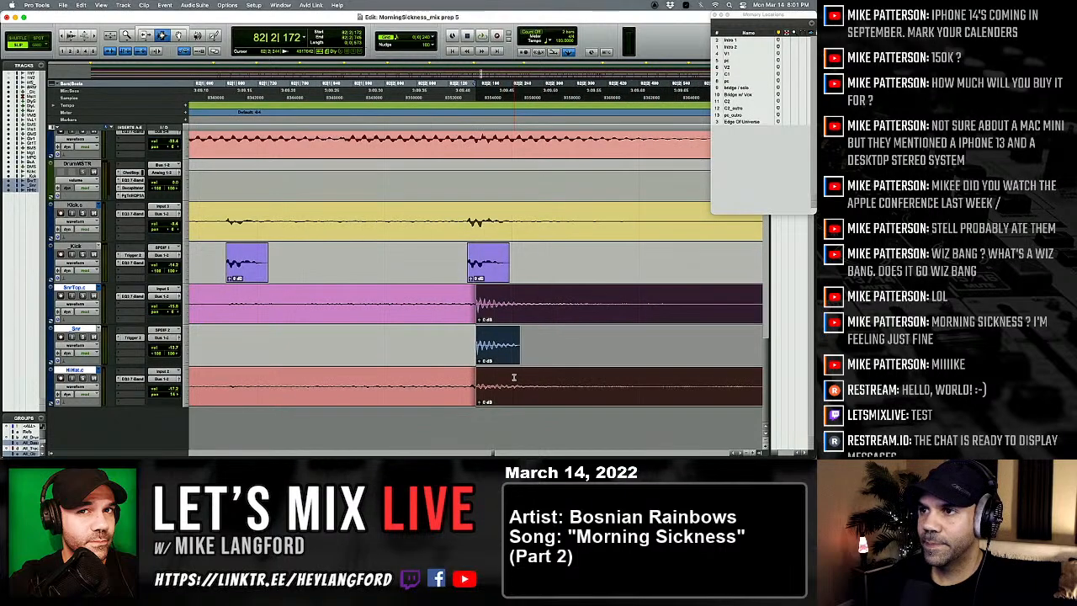
key("r")
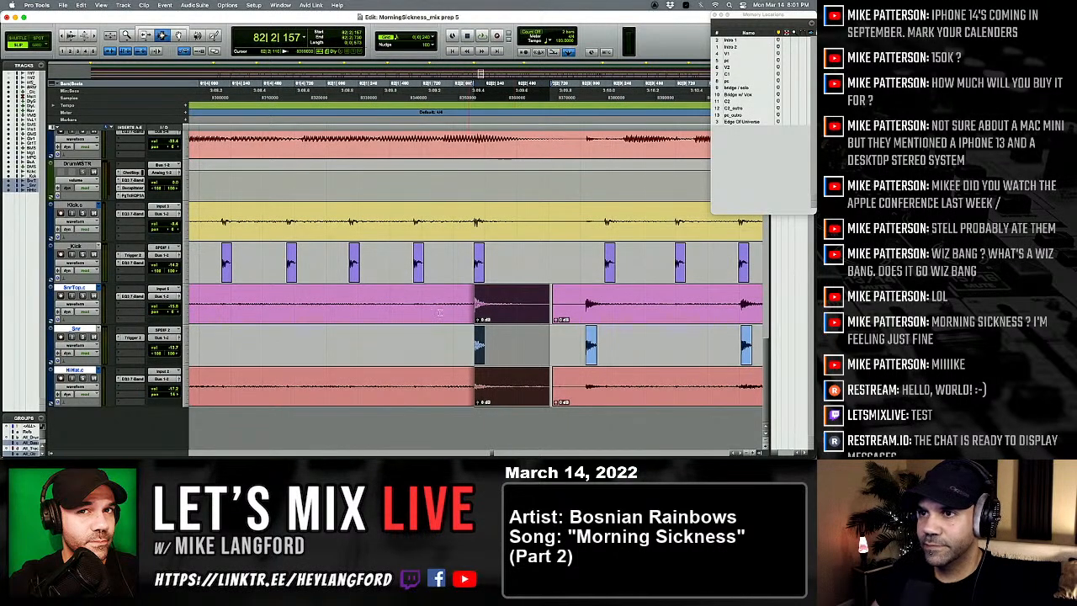
Step: Play from 81|4|588 into bar 83 to check the realigned snare and hi-hat hit
left_click(284, 275)
key("space")
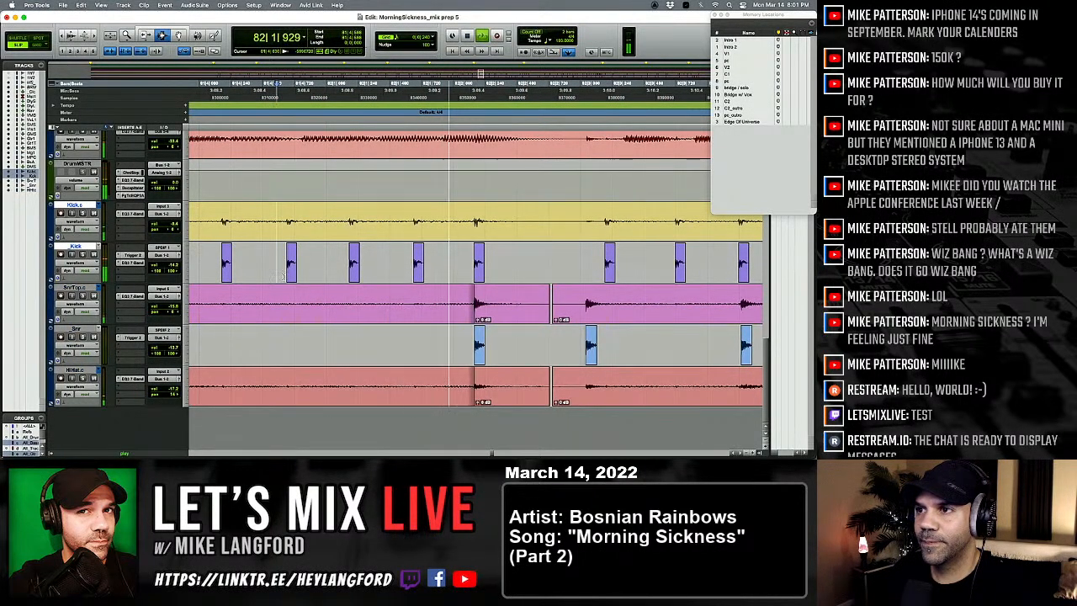
key("r")
key("r")
scroll(326, 284, "right", 3)
key("space")
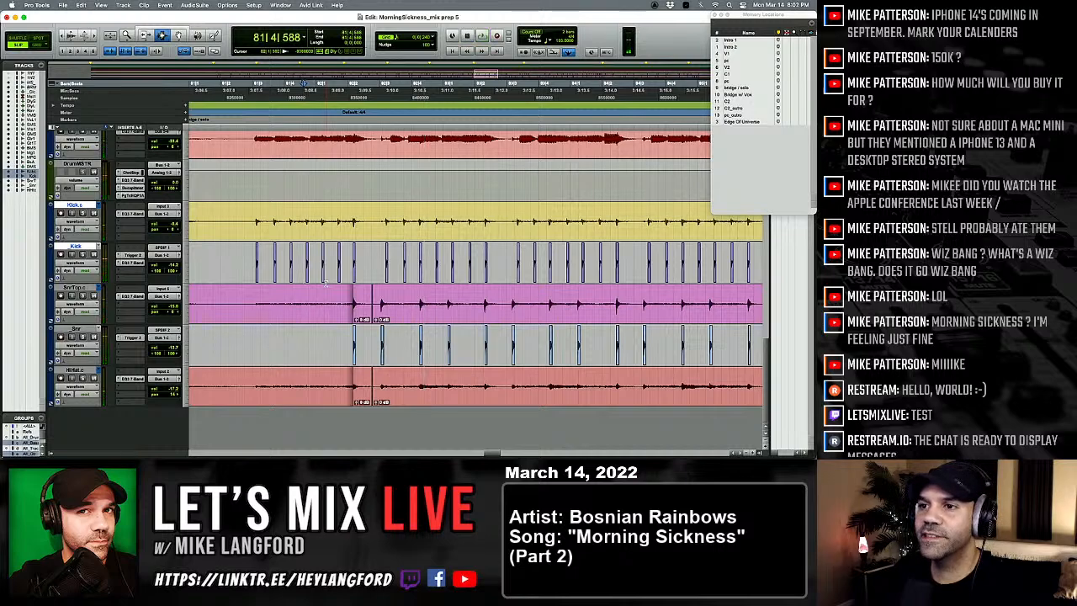
key("space")
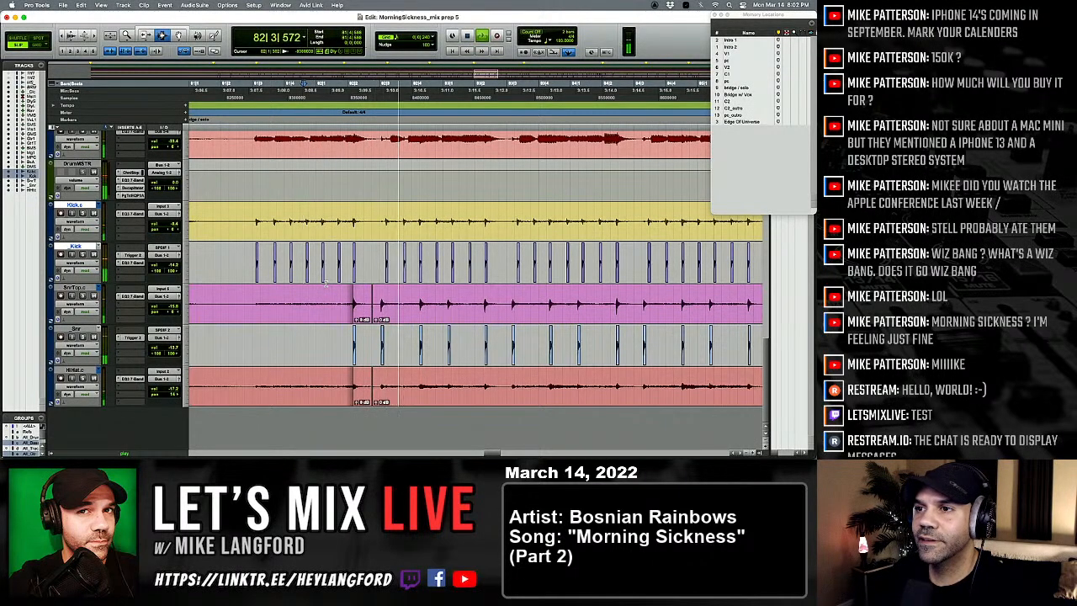
scroll(325, 284, "right", 1)
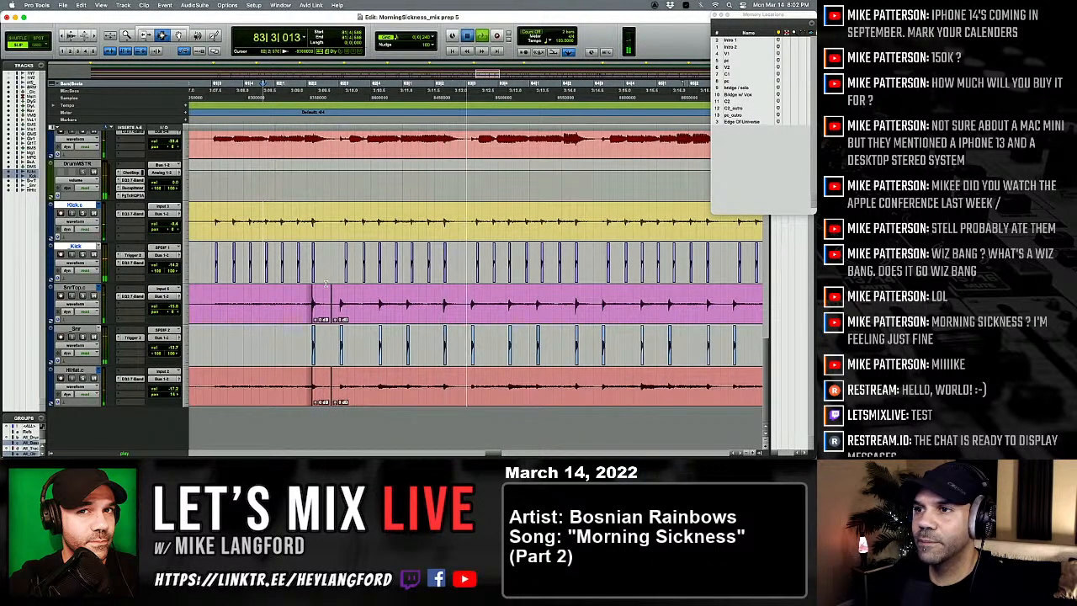
key("space")
Step: Play the drums onward from 82|2|813, and again from bar 90 into bar 97, to find misaligned hits
left_click(384, 298)
key("t")
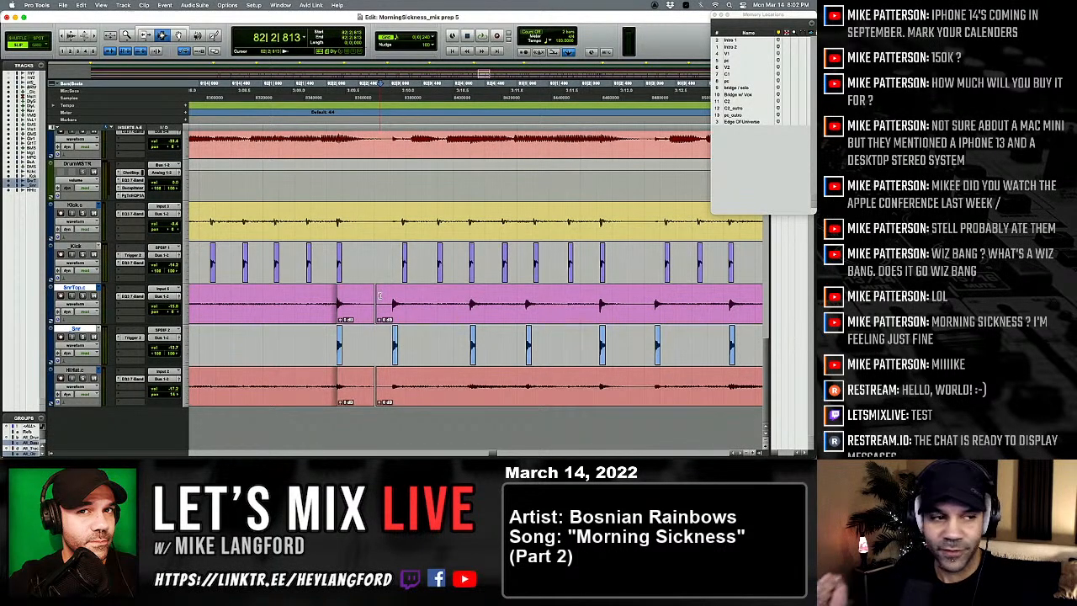
key("space")
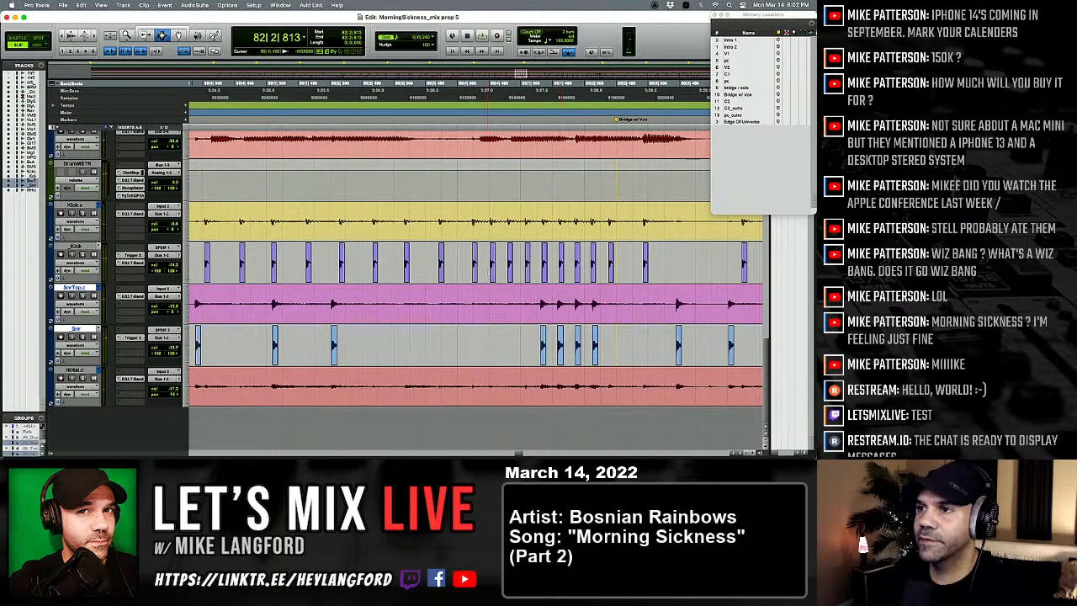
left_click(540, 266)
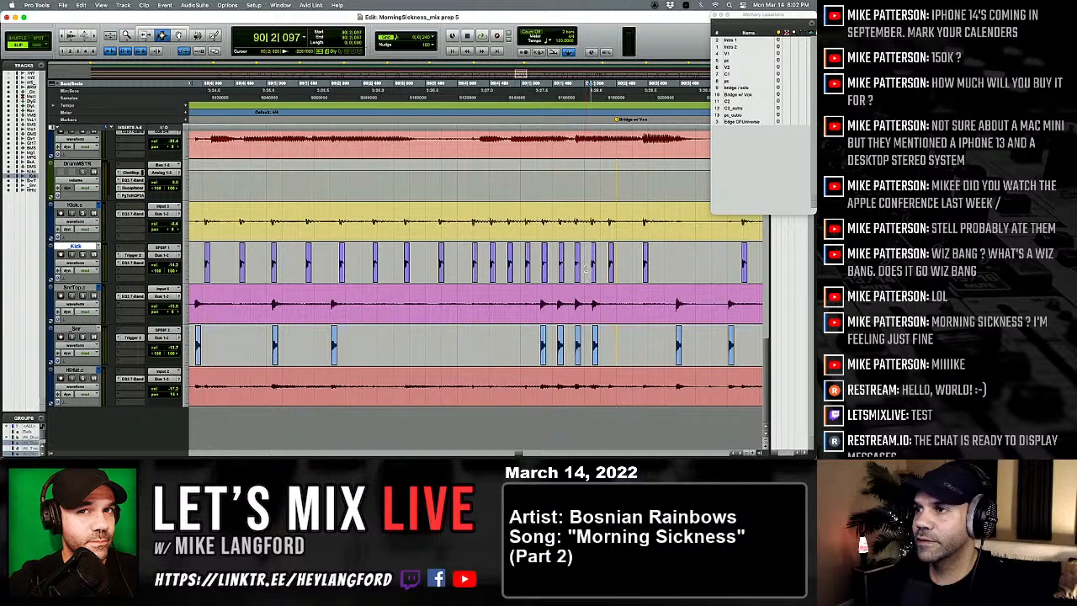
key("space")
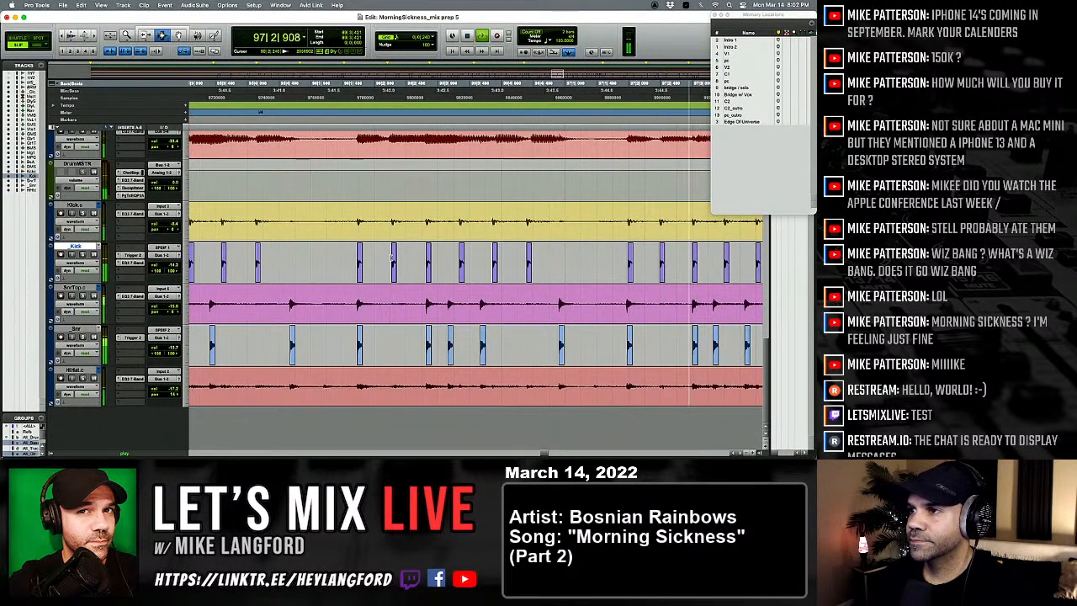
key("space")
Step: Separate the snare and hi-hat hit at 97|1|928 and nudge it later to 97|1|943, in line with the kick
left_click(597, 329)
key("Tab")
key("t")
key("t")
key("t")
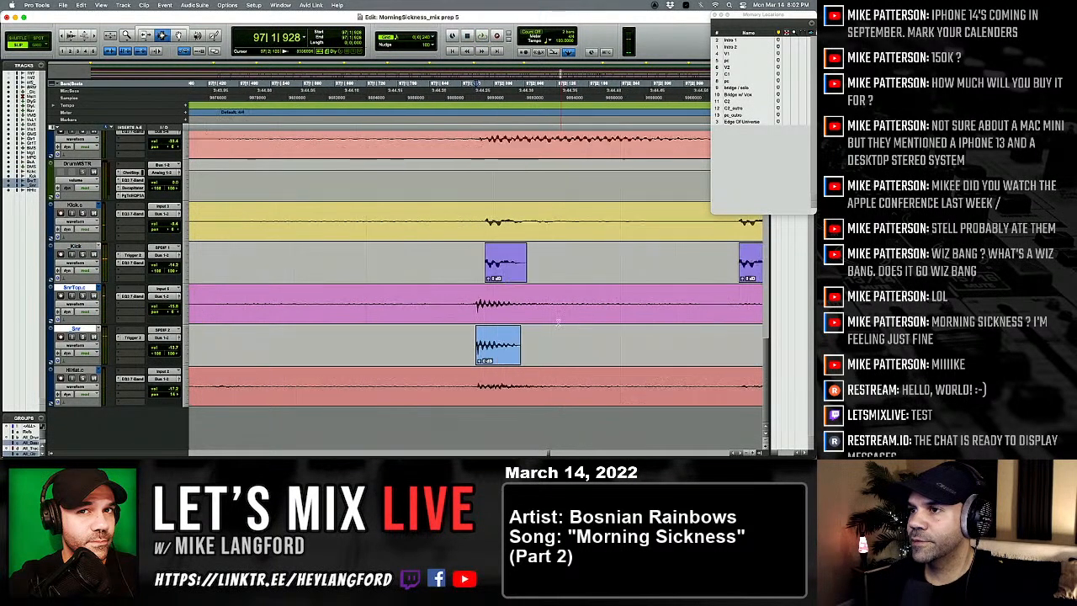
left_click_drag(543, 318, 625, 381)
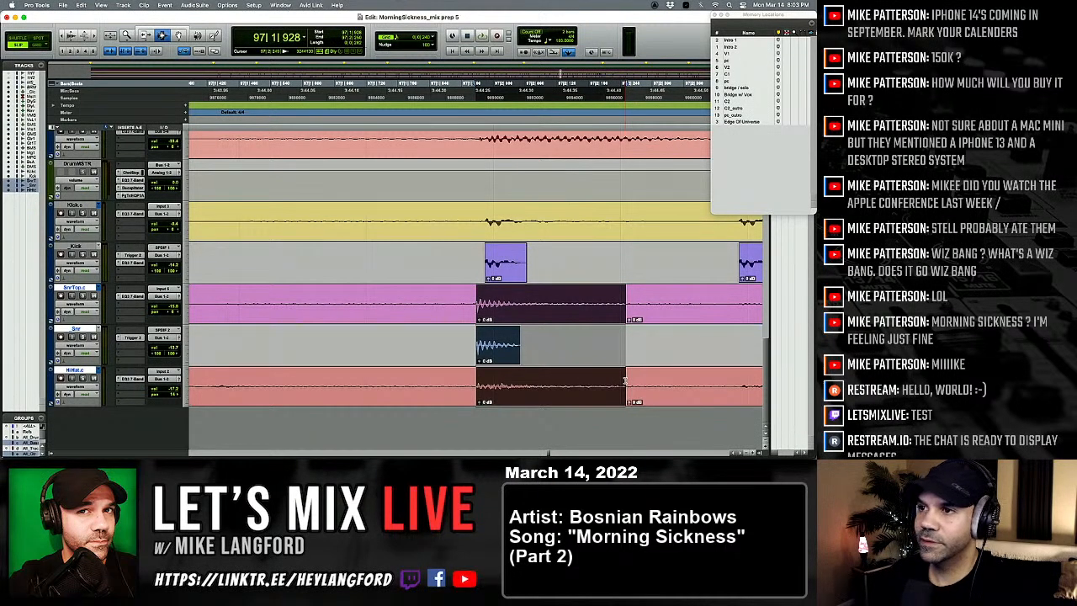
key("r")
key("r")
key("r")
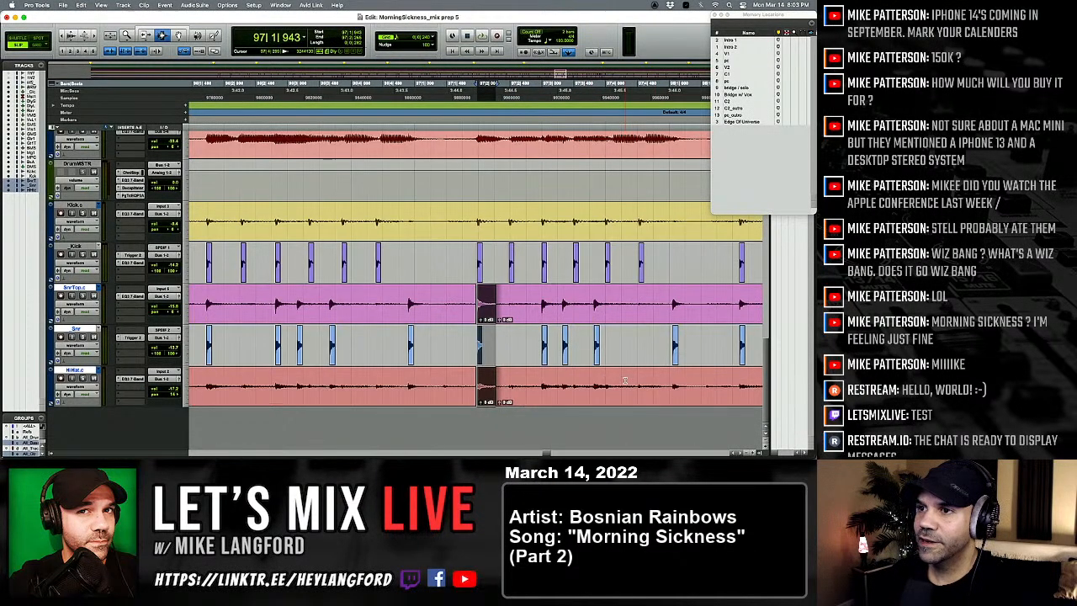
Step: Play from just before the hit at 97|1|943 into bar 98 to check the drum alignment
left_click(379, 282)
key("space")
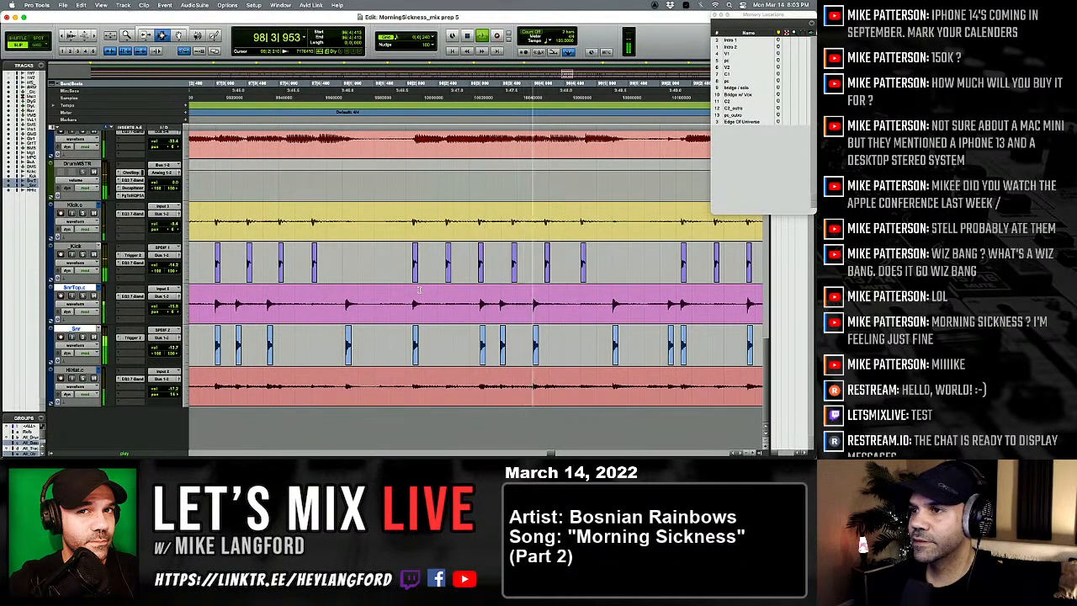
key("space")
Step: Separate the snare and hi-hat hit at 98|3|158 and nudge it earlier to 98|3|135, in line with the kick
left_click(497, 308)
key("t")
key("t")
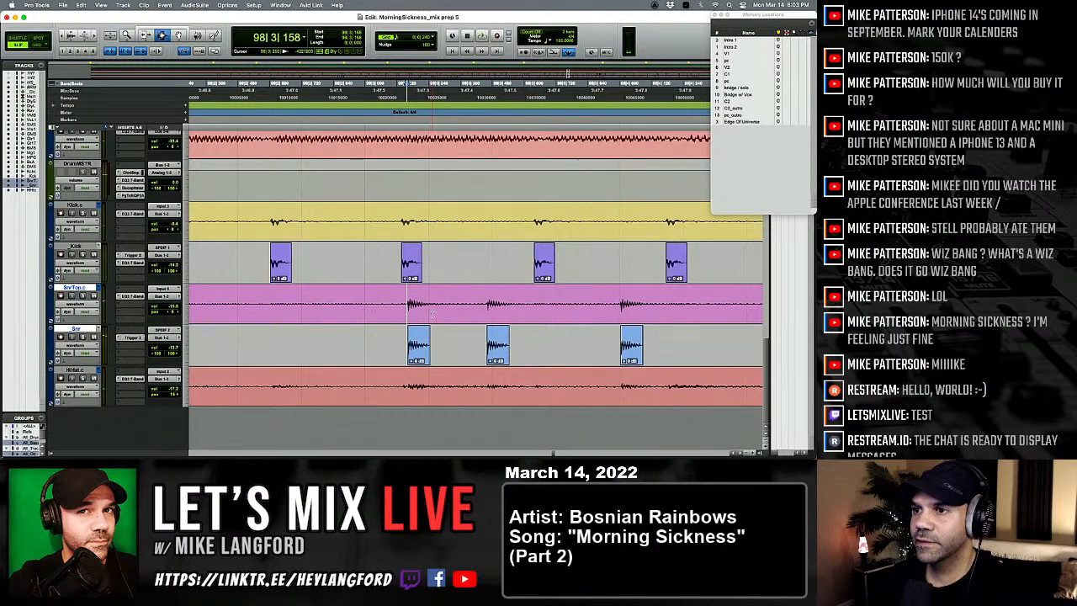
left_click_drag(432, 314, 459, 386)
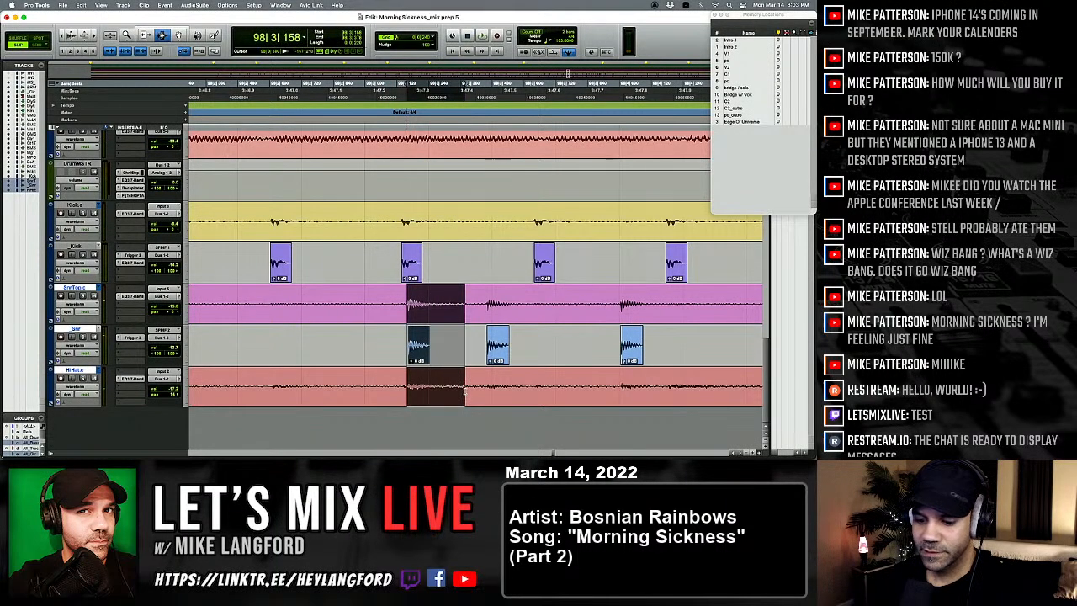
key("r")
key("r")
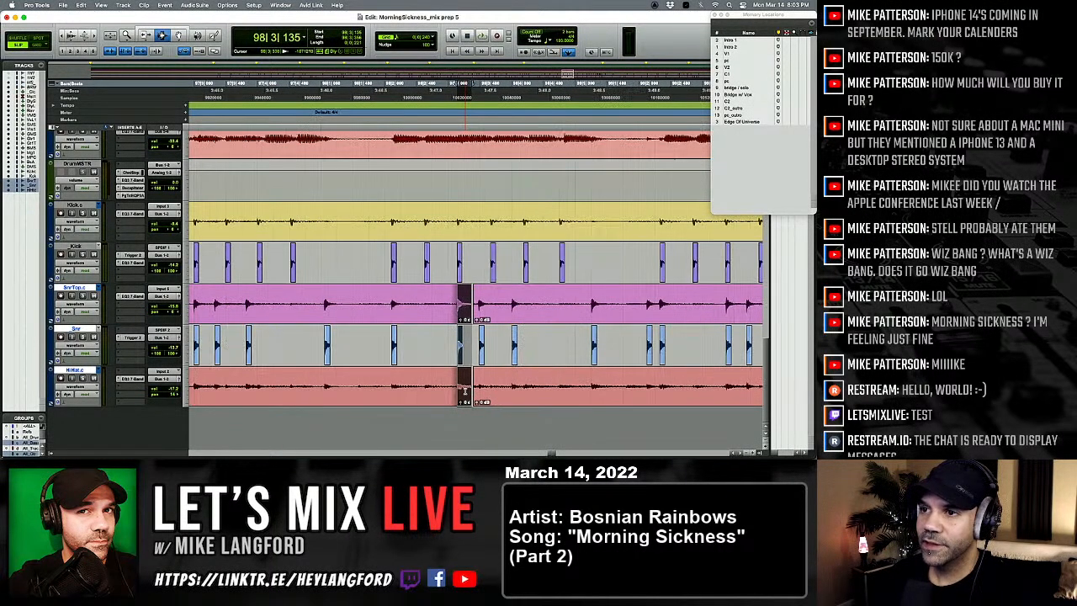
Step: Play from 98|1|771 into bar 99 to check the nudged hit and the snare hits after it
key("space")
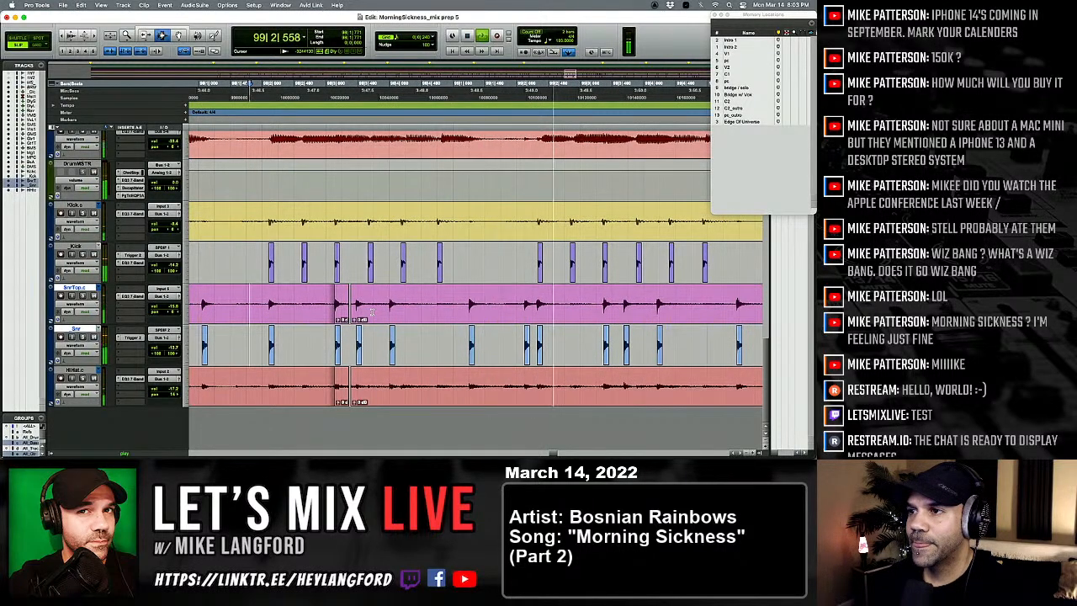
scroll(372, 312, "right", 2)
key("space")
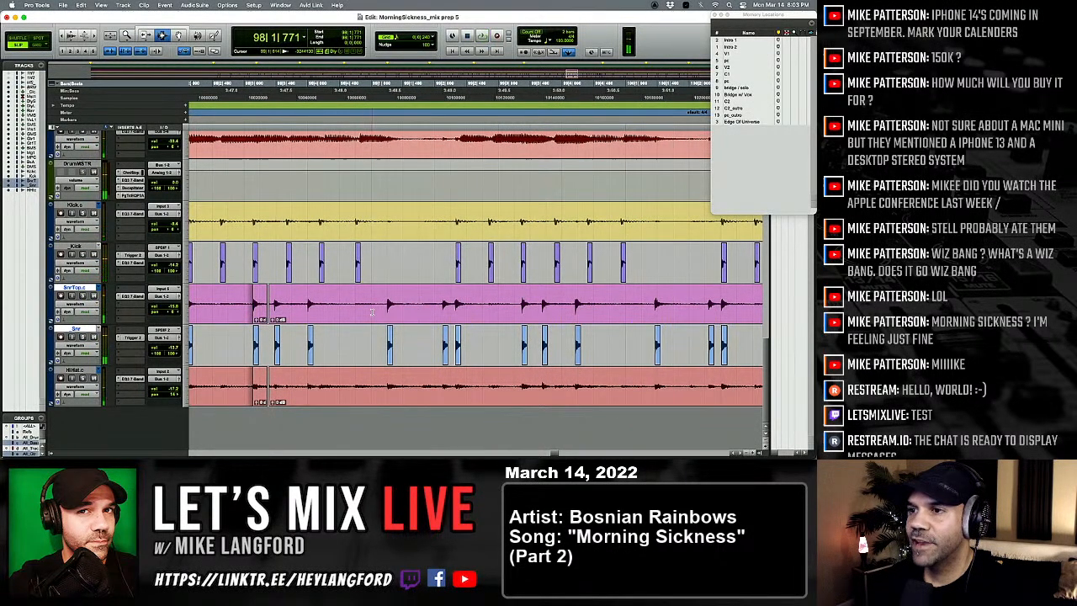
Step: Lower the clip gain of the snare trigger hit at 99|2|121 to about -4.5 dB
key("Tab")
key("t")
key("t")
key("t")
key("t")
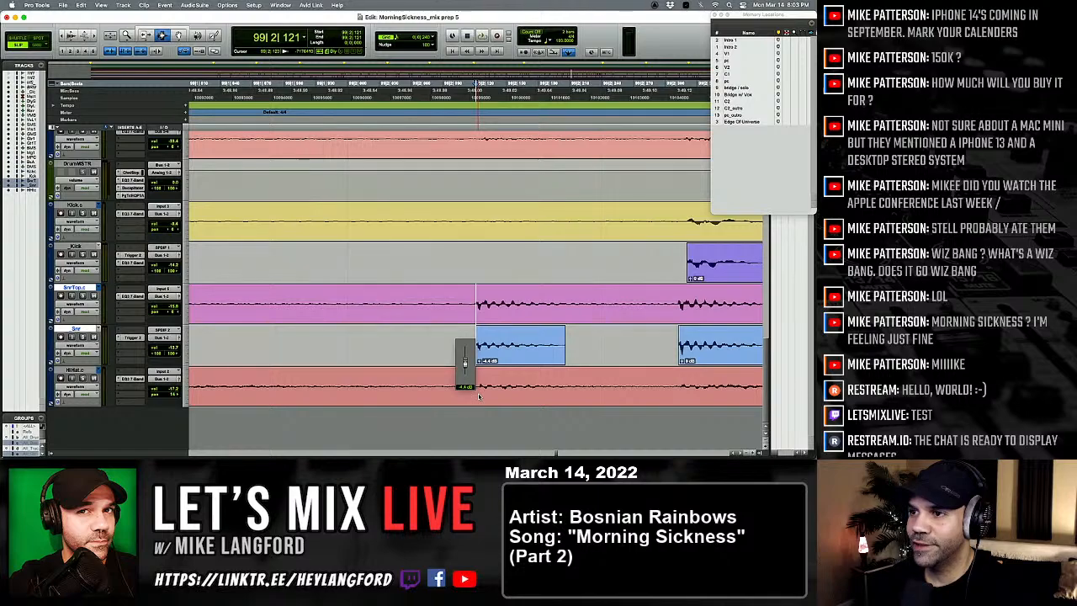
left_click_drag(479, 395, 479, 395)
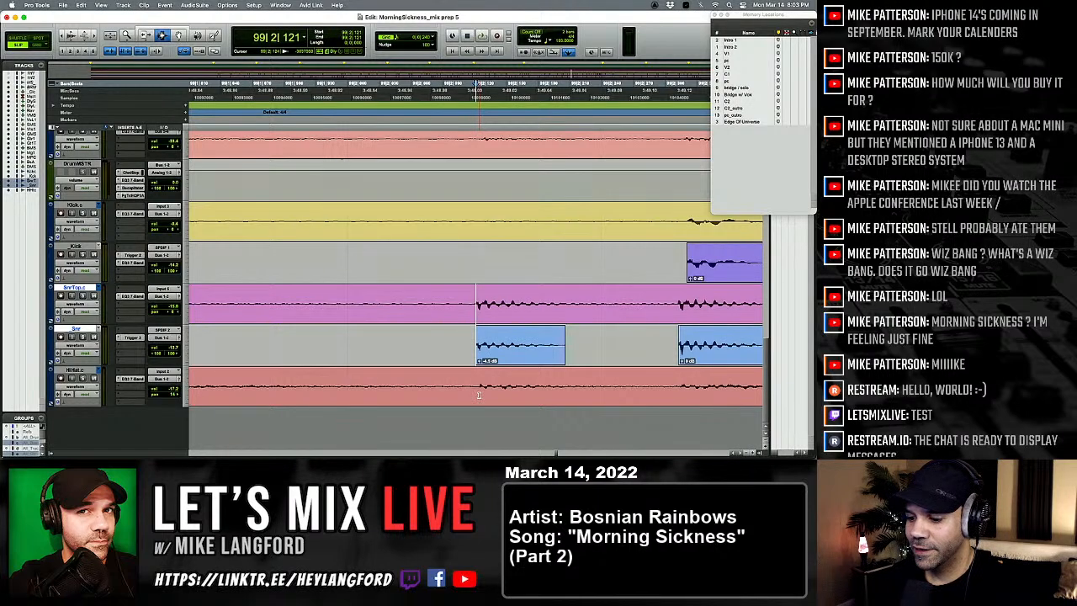
left_click(472, 329)
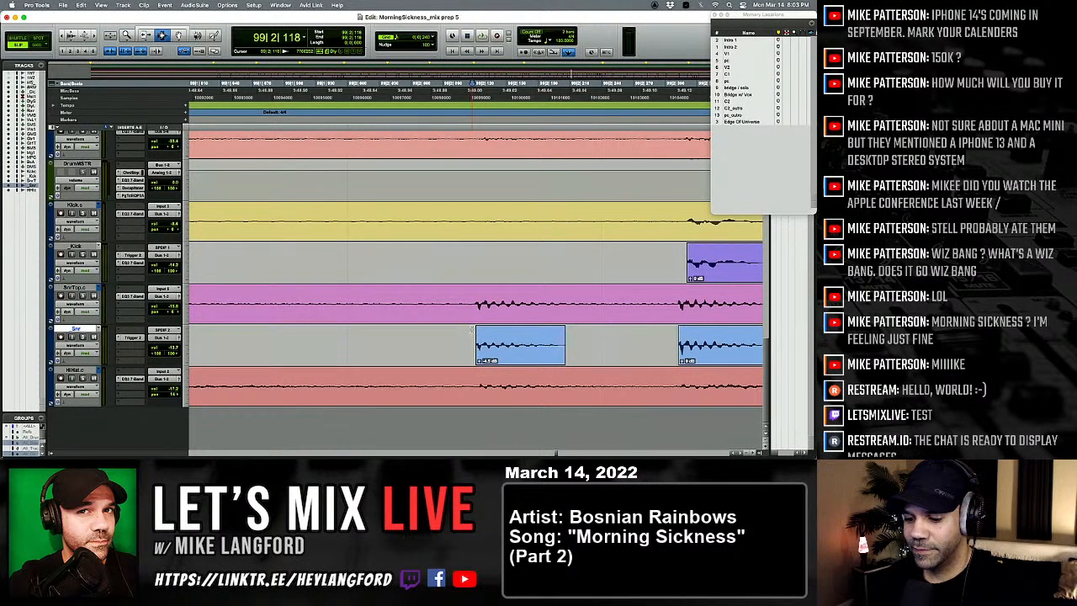
key("r")
key("r")
key("r")
key("r")
key("r")
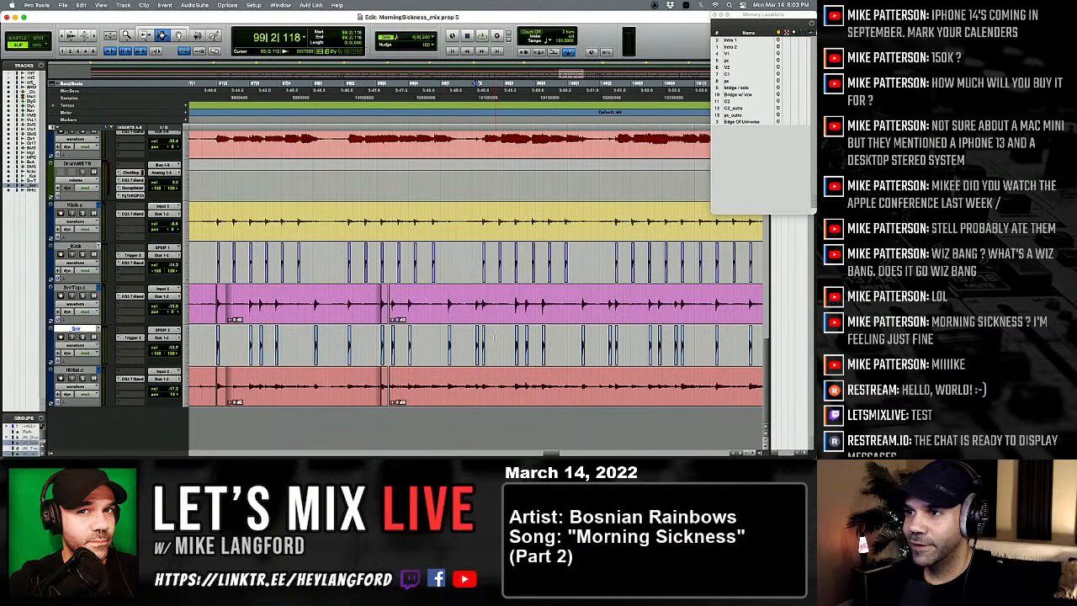
Step: Play from 98|3|566 through the end of the first beat of bar 99 to check the softened snare hit
left_click(494, 338)
key("t")
key("t")
key("r")
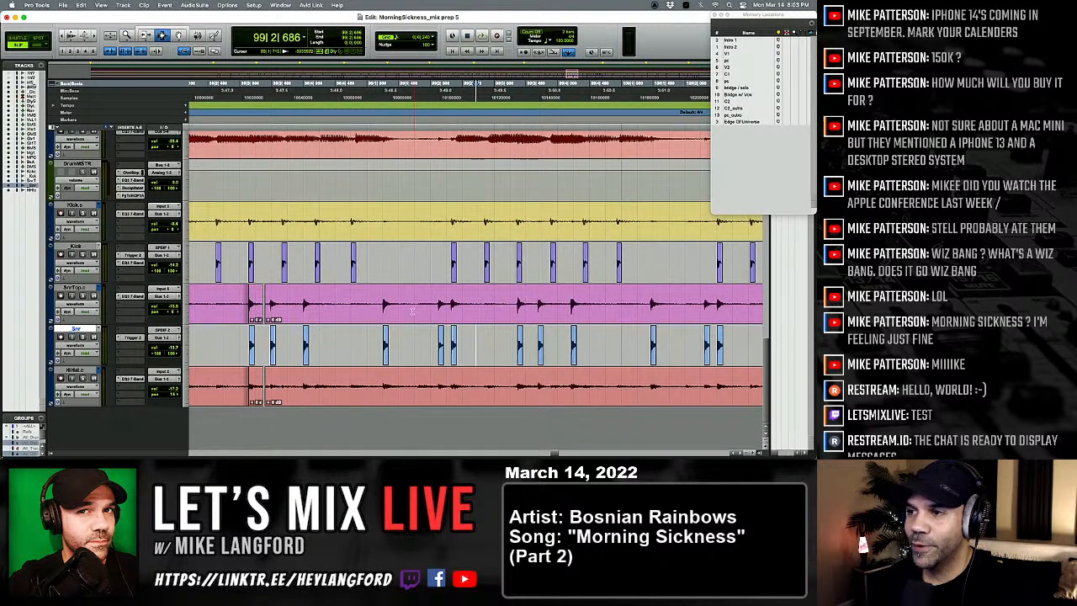
scroll(405, 313, "right", 3)
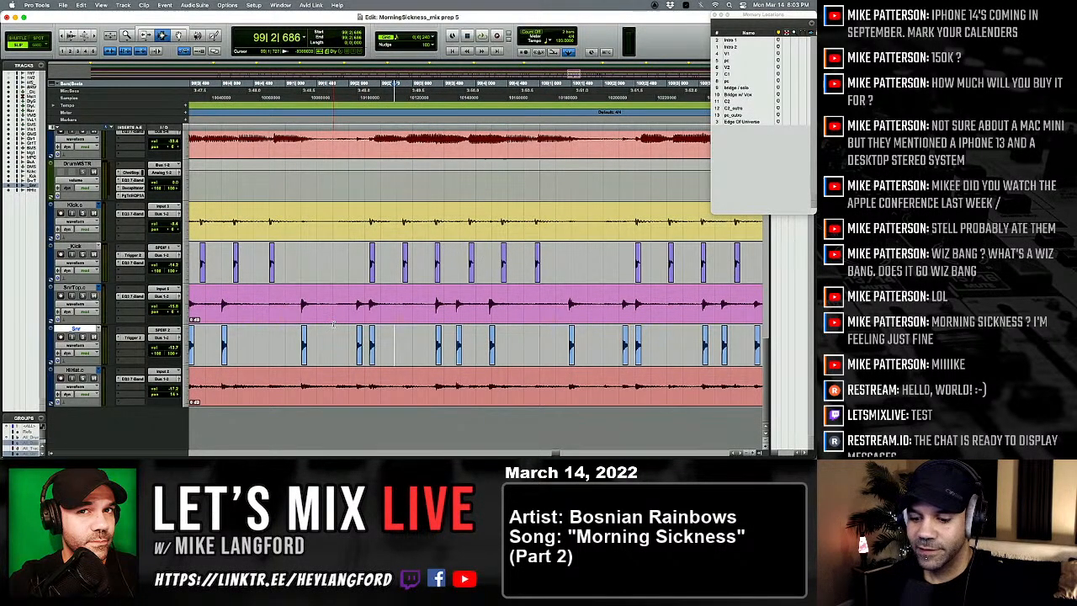
left_click(255, 311)
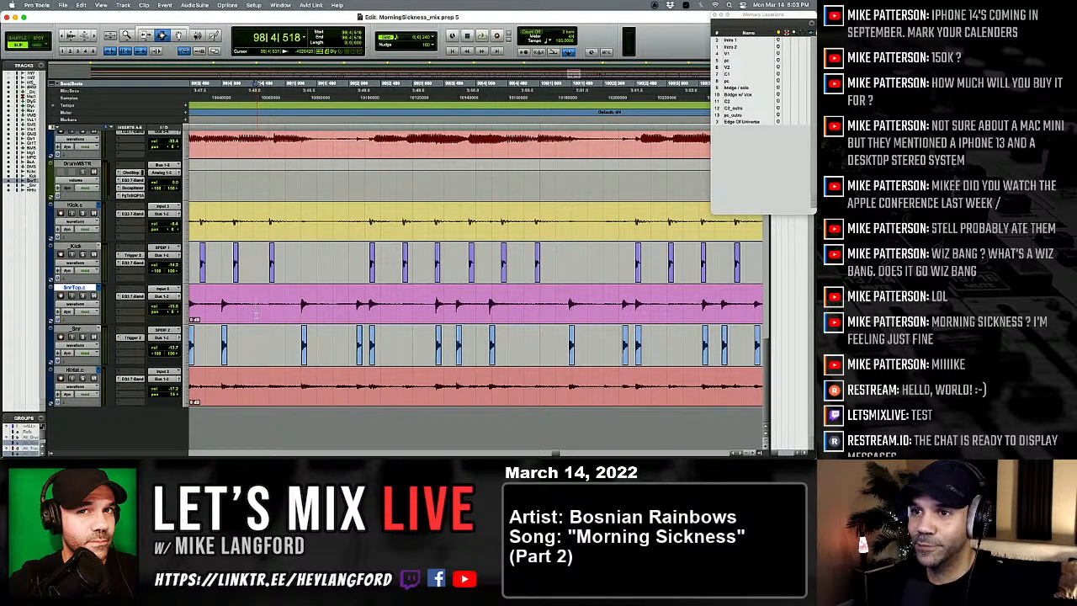
scroll(238, 311, "left", 2)
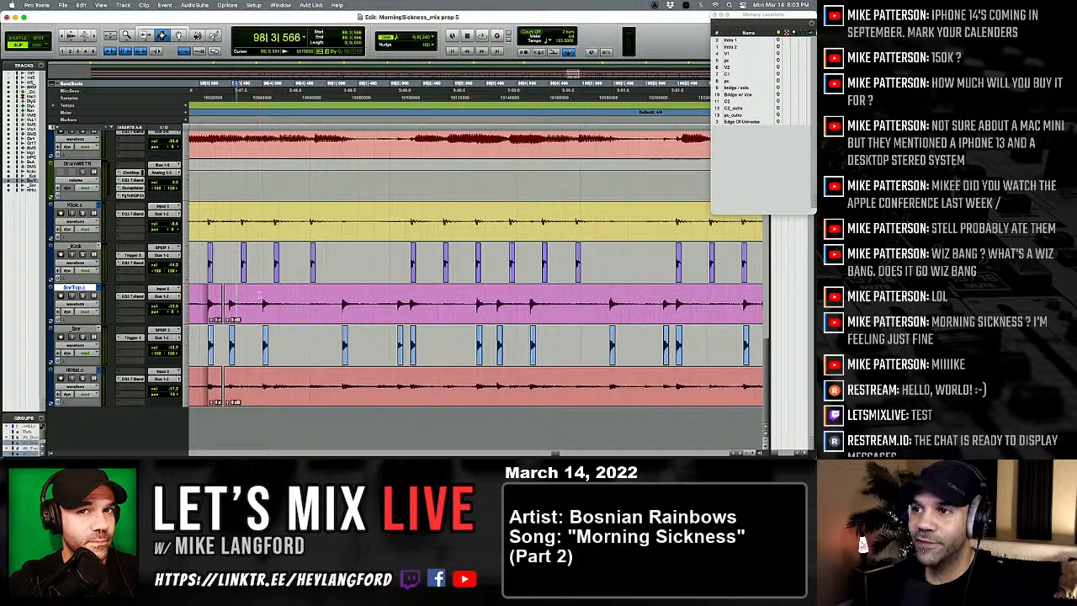
key("space")
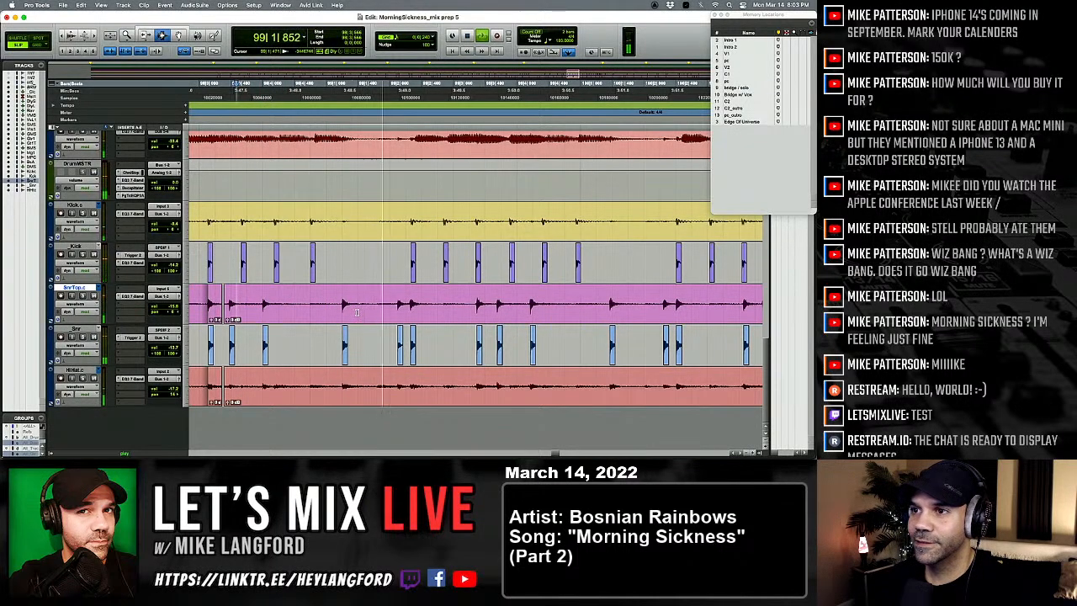
key("space")
Step: Lower the clip gain of the softened snare trigger hit near 99|2|121 to about -7.7 dB and play it back
left_click(401, 345)
key("t")
key("t")
key("t")
key("t")
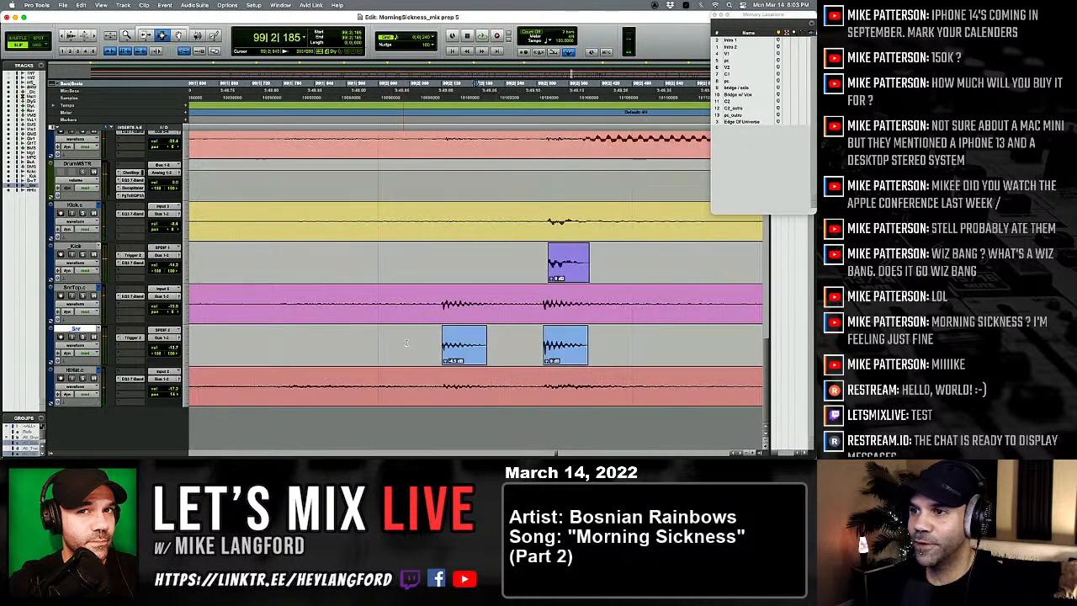
key("r")
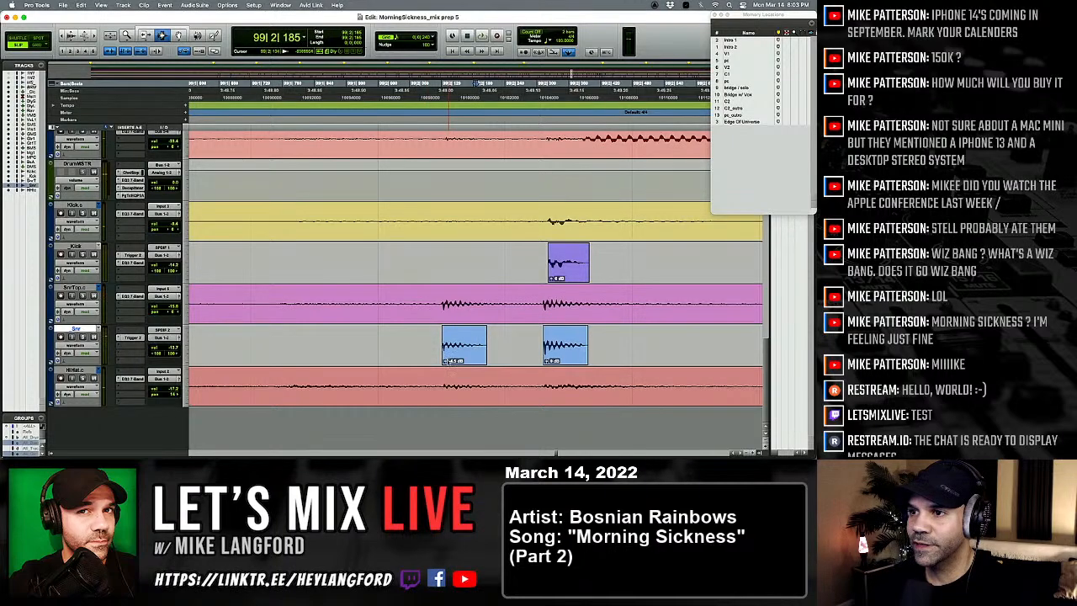
left_click_drag(446, 361, 446, 364)
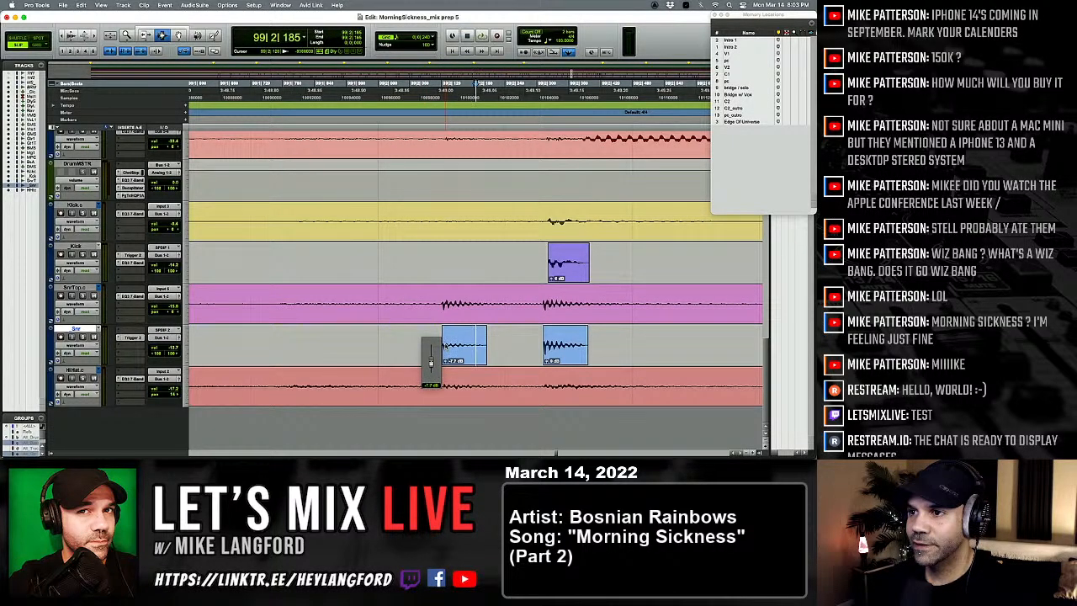
key("r")
key("r")
key("r")
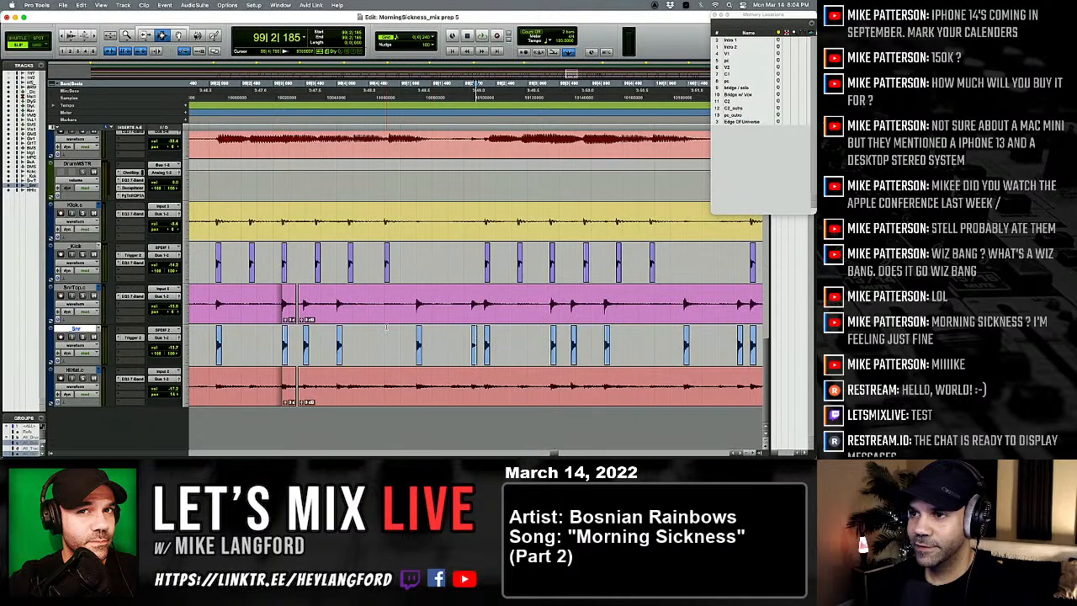
key("space")
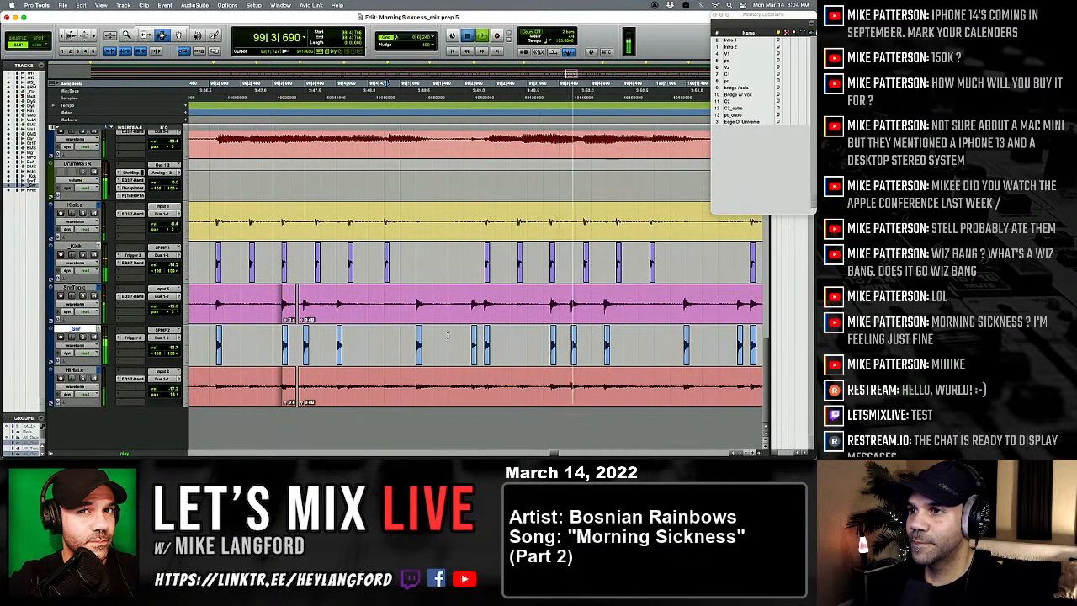
Step: Raise the clip gain of the same snare trigger hit near 99|2|121 to about -6 dB
key("t")
key("t")
key("t")
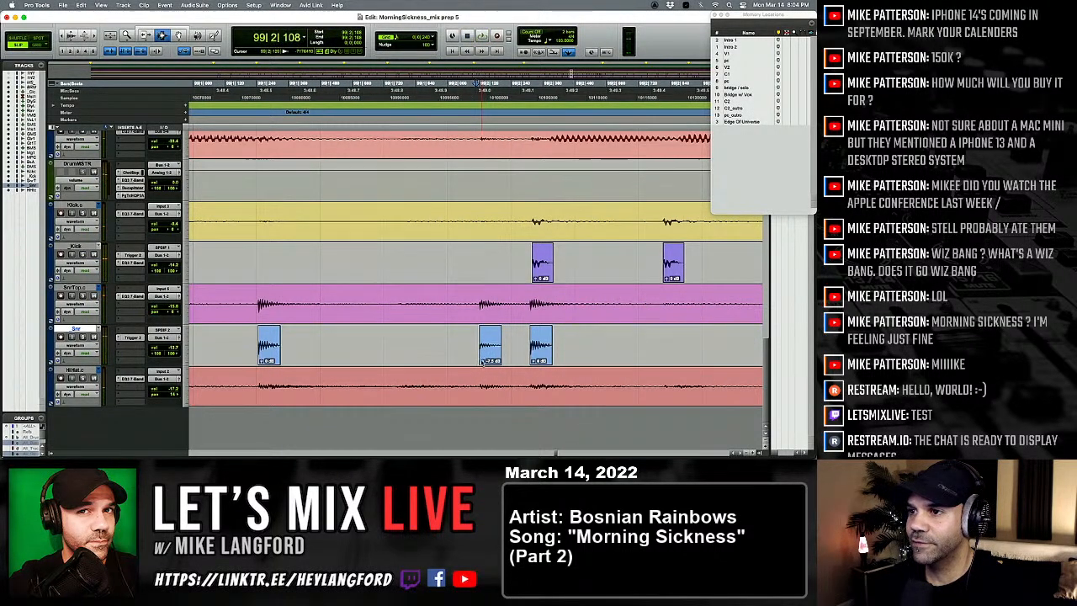
left_click(482, 361)
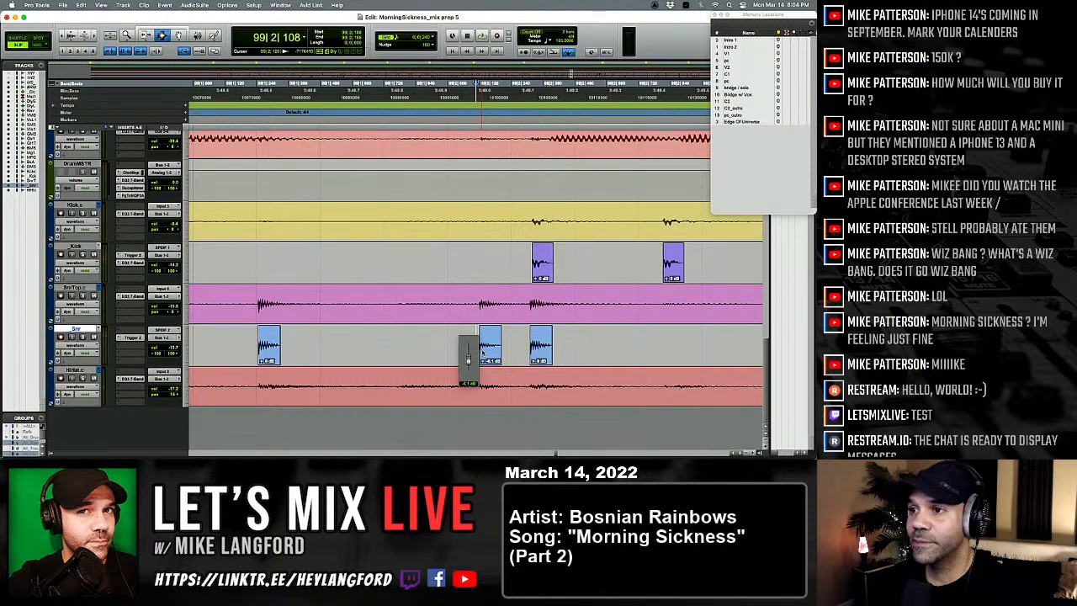
left_click_drag(483, 353, 482, 356)
key("r")
key("r")
key("r")
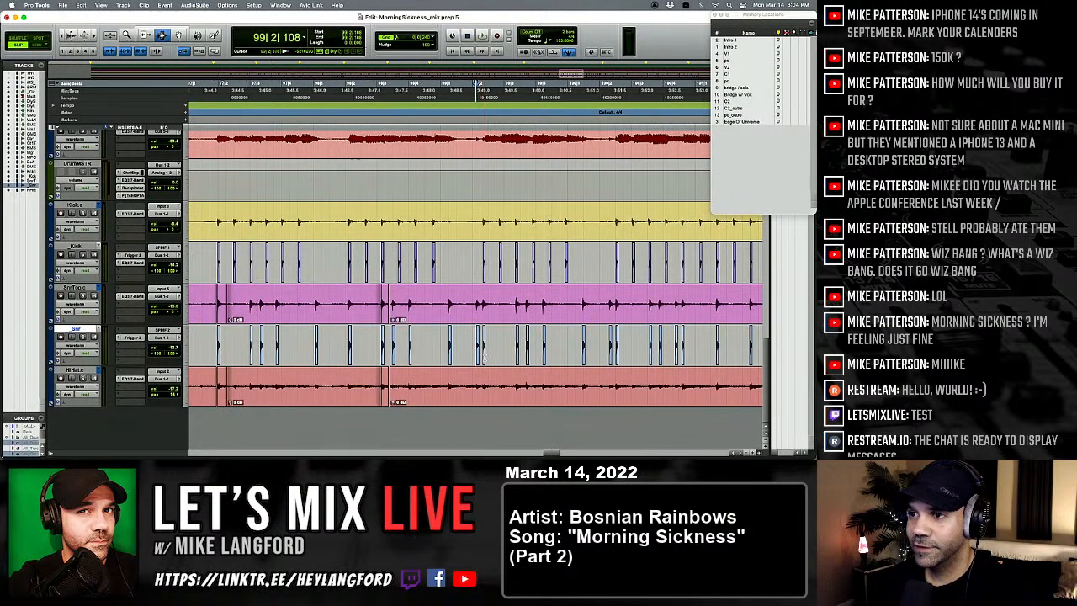
Step: Play the drum tracks through bar 99 into bar 100 to check the softened snare hit in context
scroll(415, 326, "left", 1)
left_click(356, 278)
key("space")
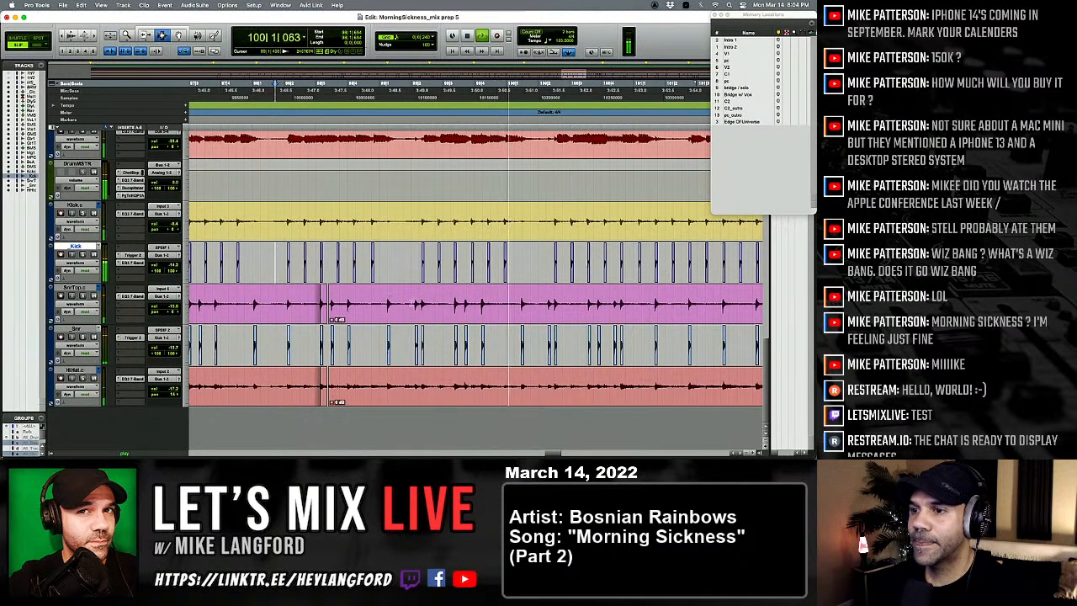
key("t")
left_click(520, 321)
key("r")
key("r")
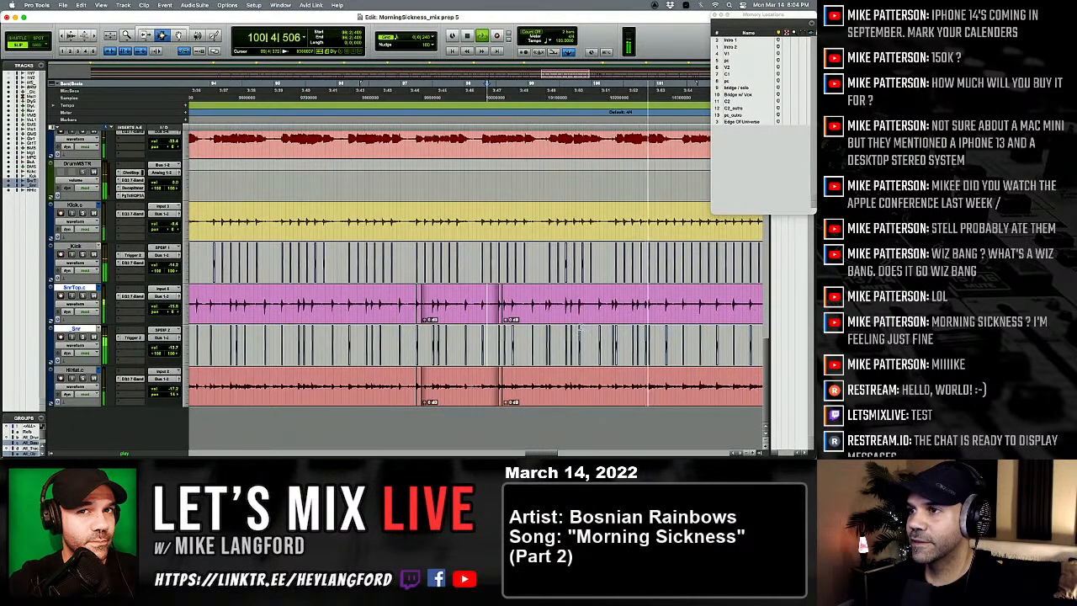
Step: Play the snare and kick hits around beat 3 of bar 100 to compare their timing
left_click(584, 313)
key("t")
key("t")
left_click(387, 312)
key("space")
key("space")
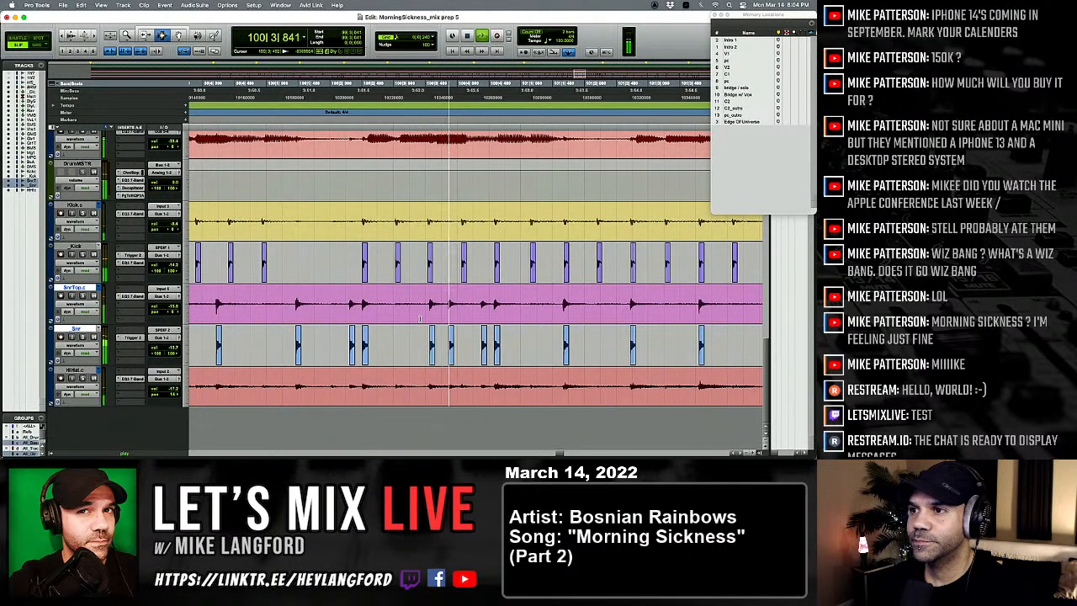
key("space")
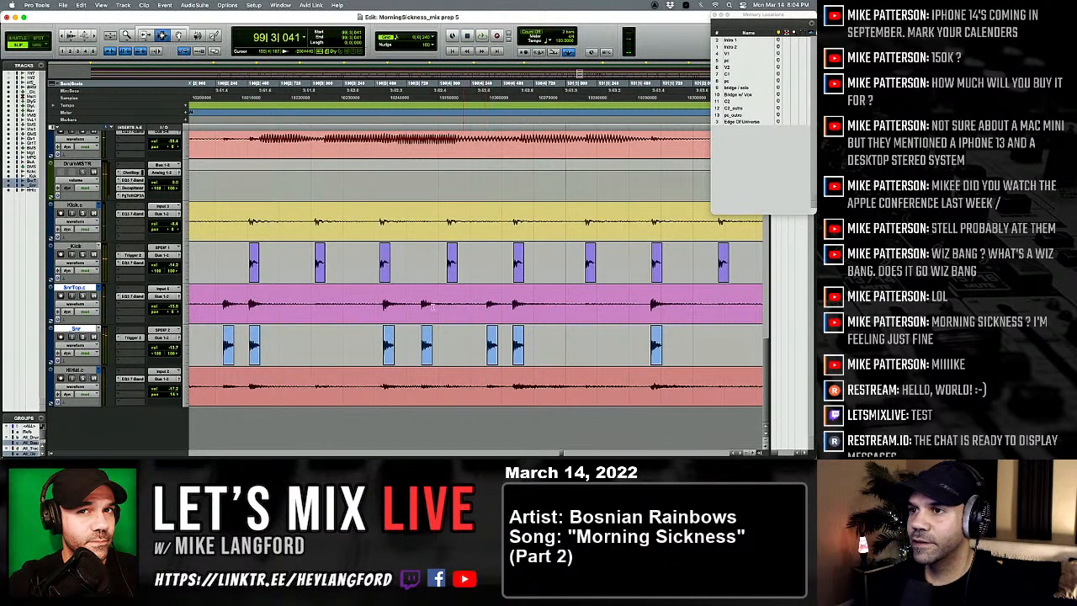
Step: Select the late snare hit at 100|3|544 across the snare top, snare trigger and hi-hat tracks and move it earlier to 100|3|521
key("space")
key("t")
key("t")
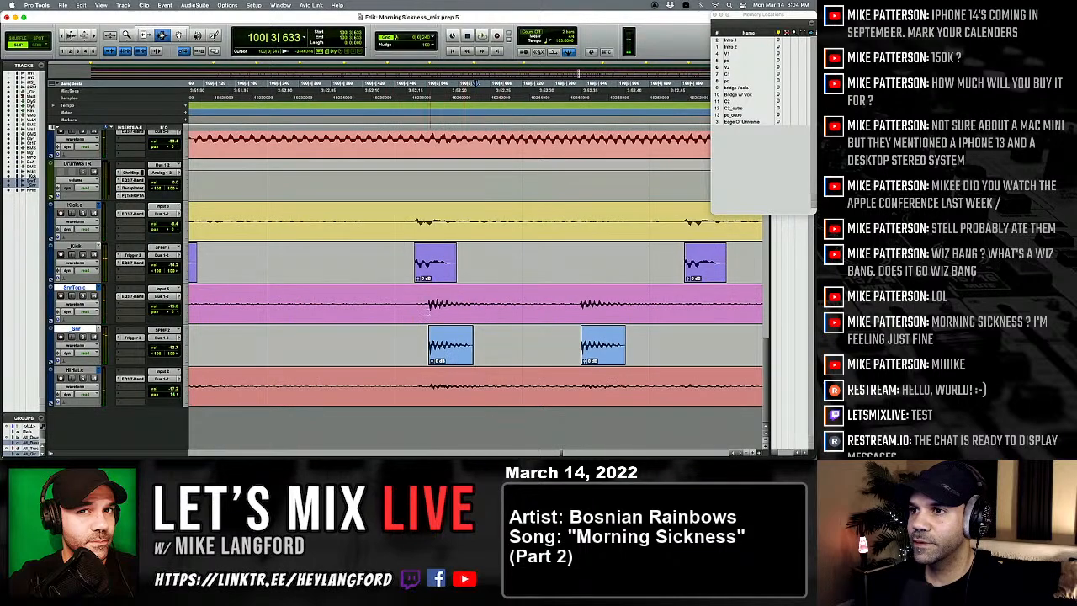
left_click_drag(443, 311, 543, 405)
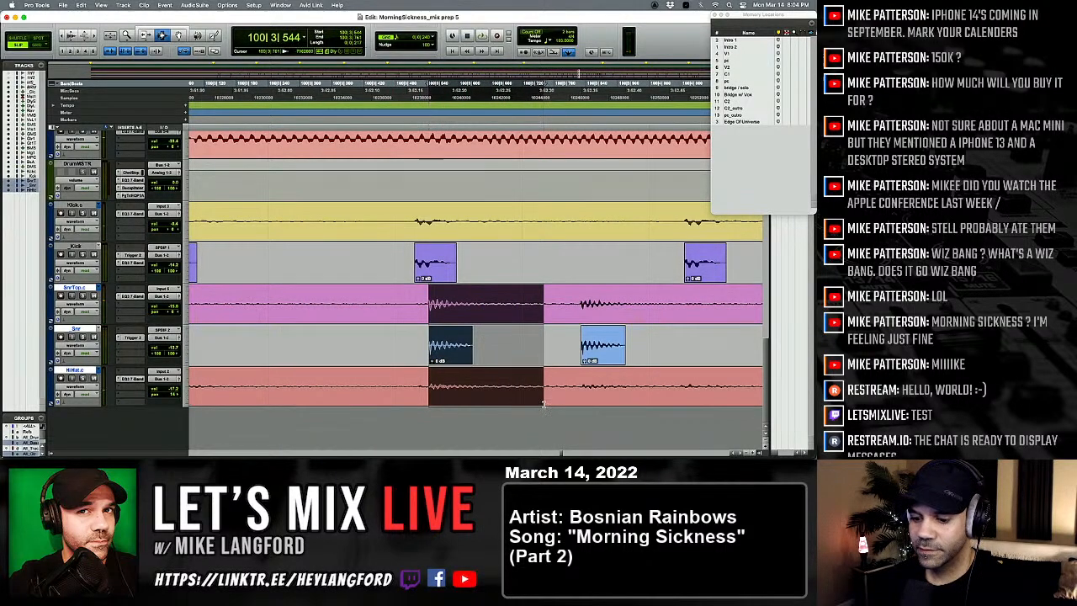
key("r")
key("r")
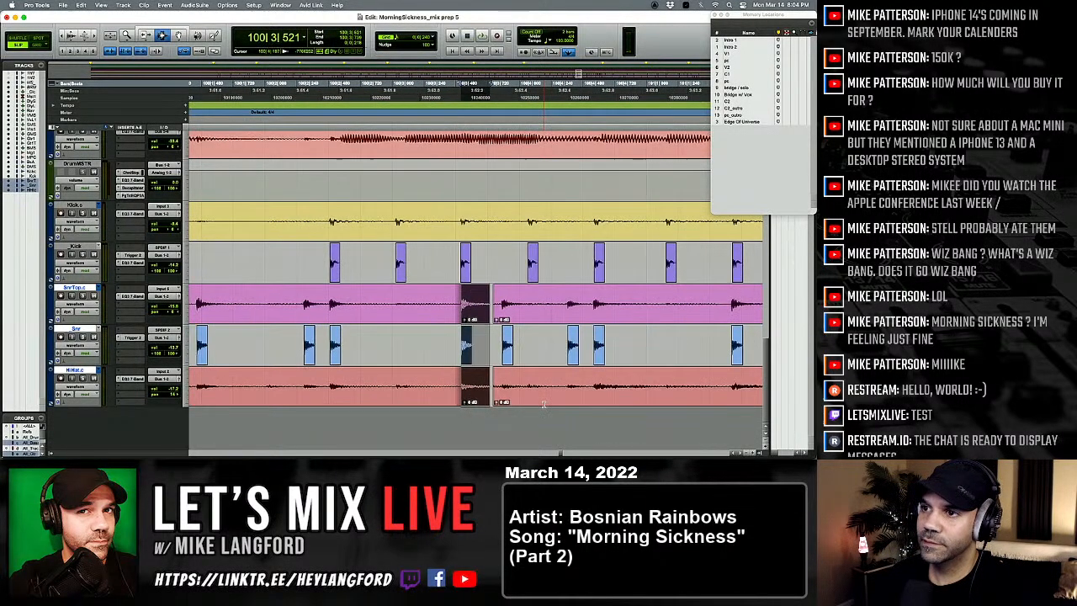
Step: Lower the clip gain of the first snare trigger hit after 100|2|222 to about -4.5 dB and play back from bar 100
left_click(273, 340)
key("space")
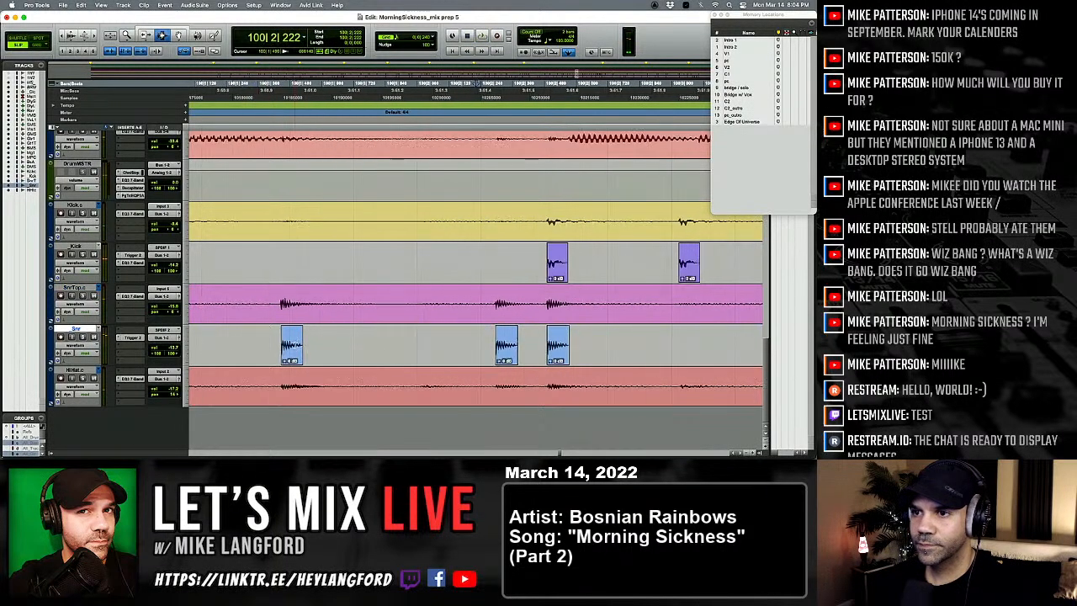
key("t")
left_click(518, 361)
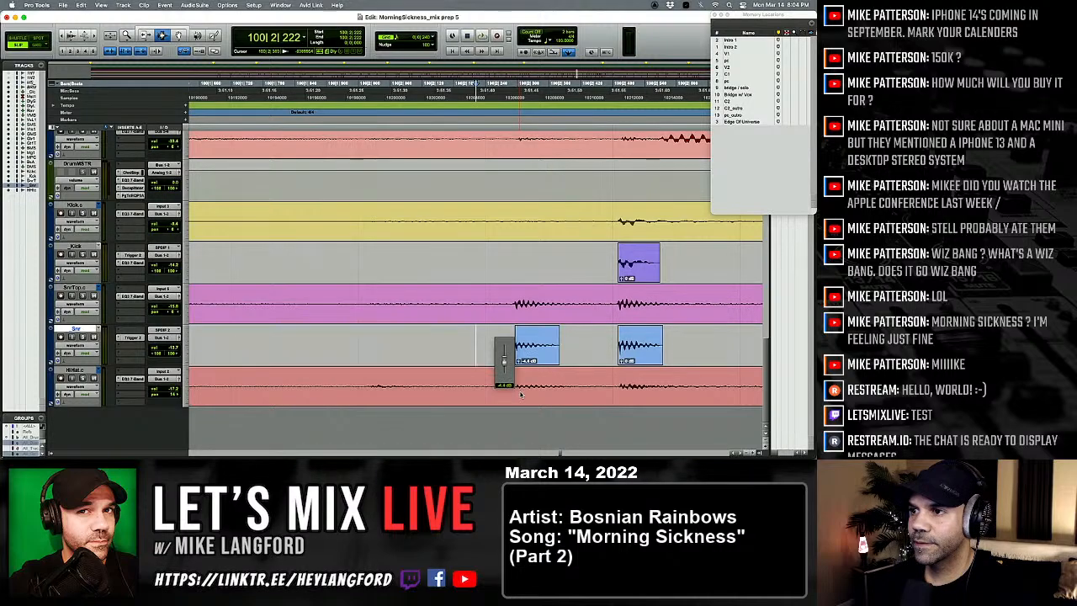
key("r")
key("space")
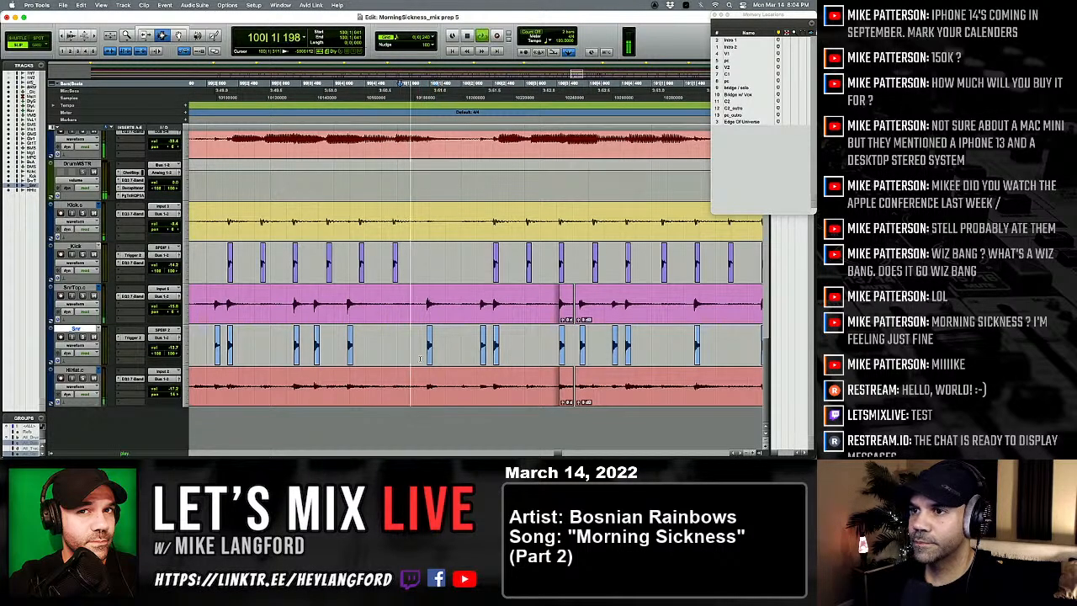
Step: Play through bar 100 and lower the clip gain of the snare trigger hit at 100|4|392 to about -4.5 dB
scroll(429, 359, "right", 4)
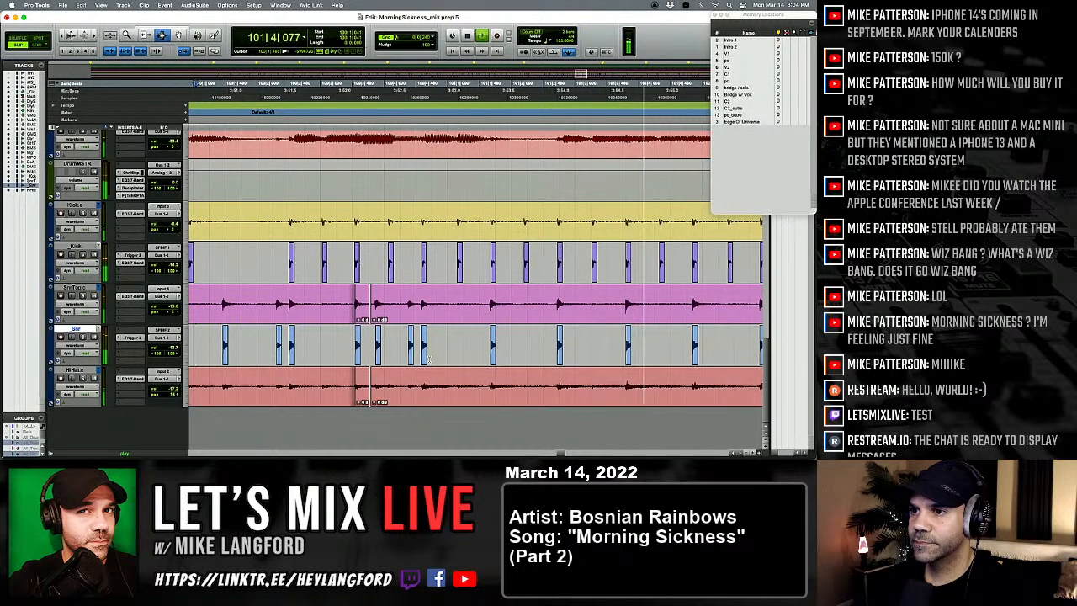
key("space")
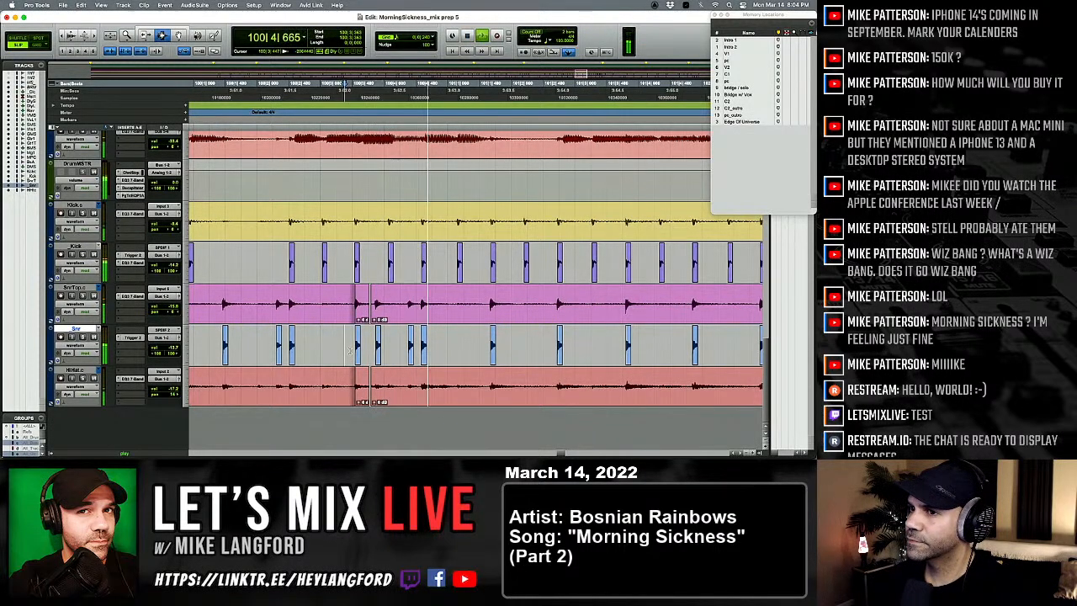
left_click(408, 346)
key("t")
key("t")
key("space")
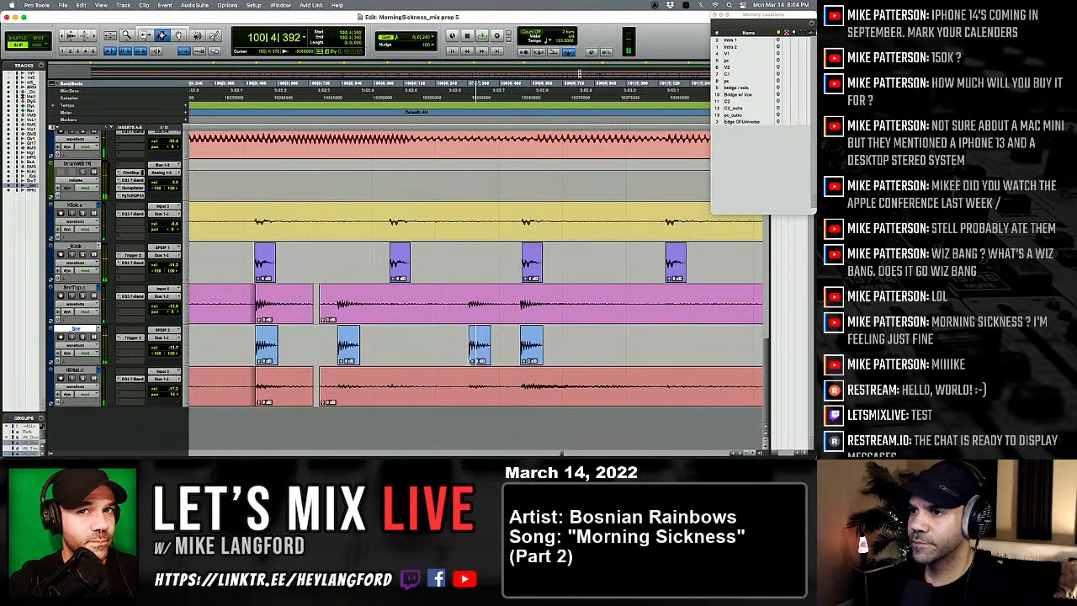
left_click(470, 363, "super")
left_click(473, 366)
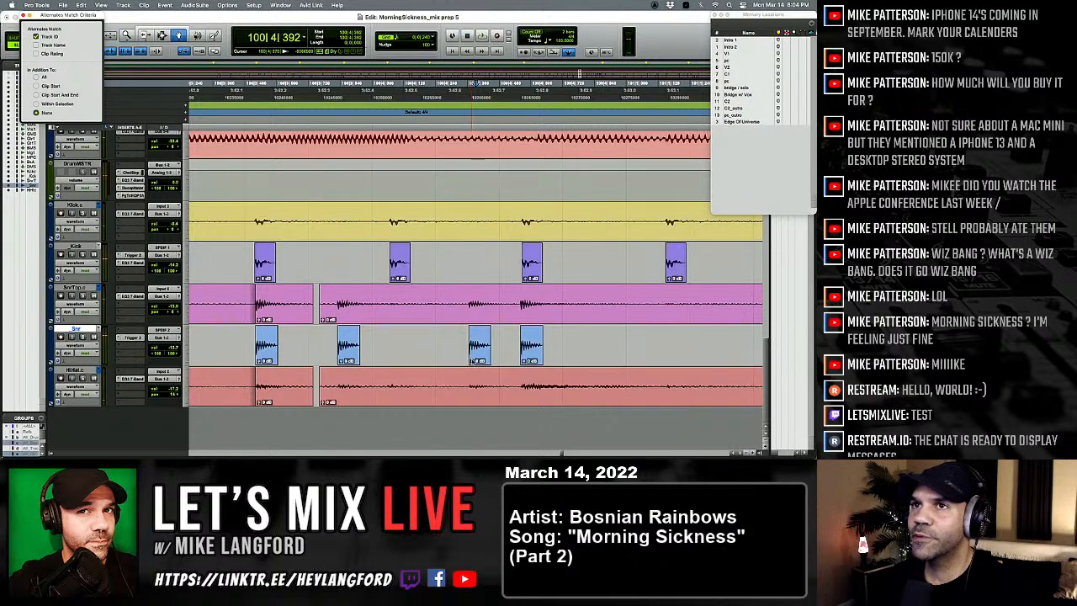
key("Escape")
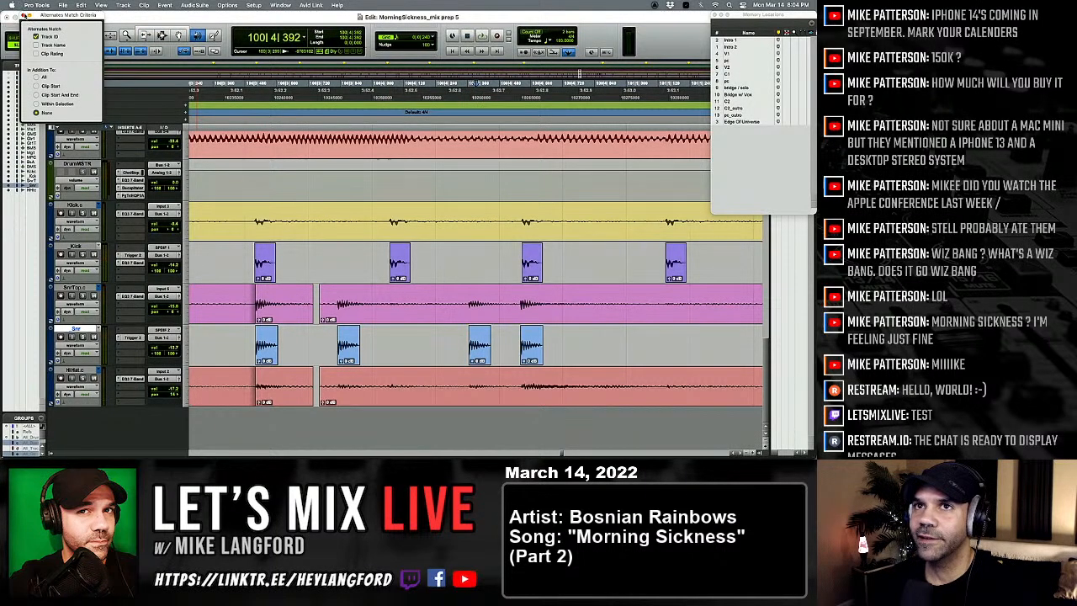
left_click(25, 16)
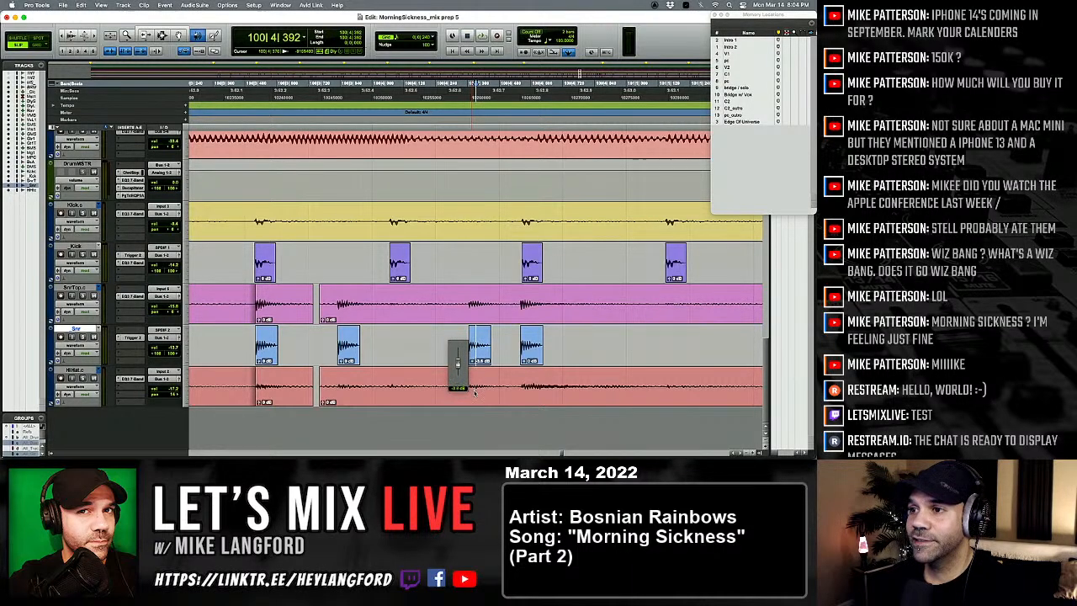
left_click_drag(476, 398, 477, 396)
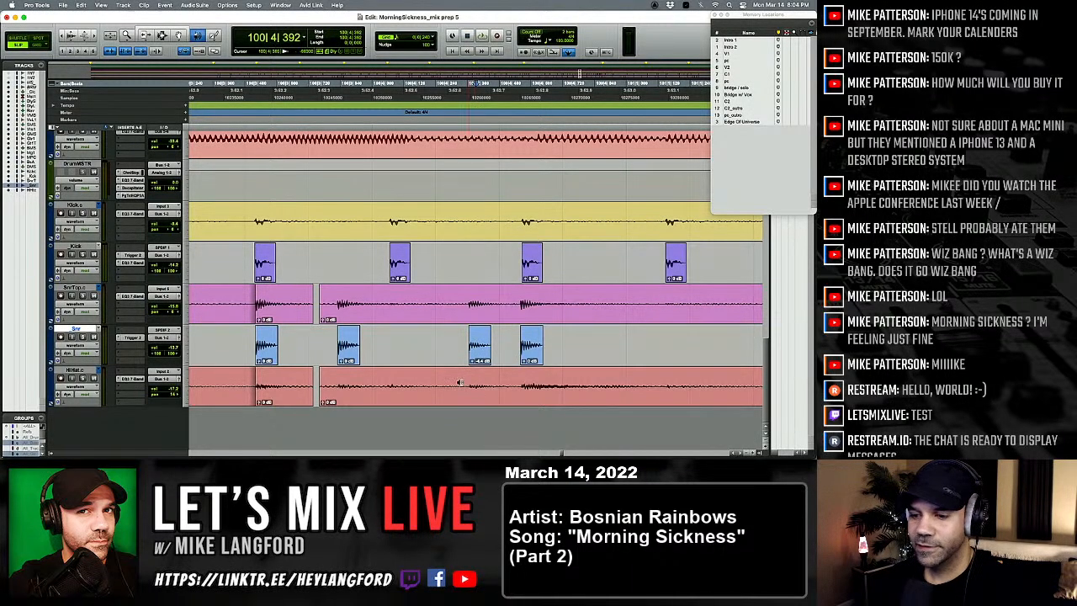
Step: Play from 100|1|667 through bar 102 to check the evened-out snare and kick hits
key("r")
key("r")
key("r")
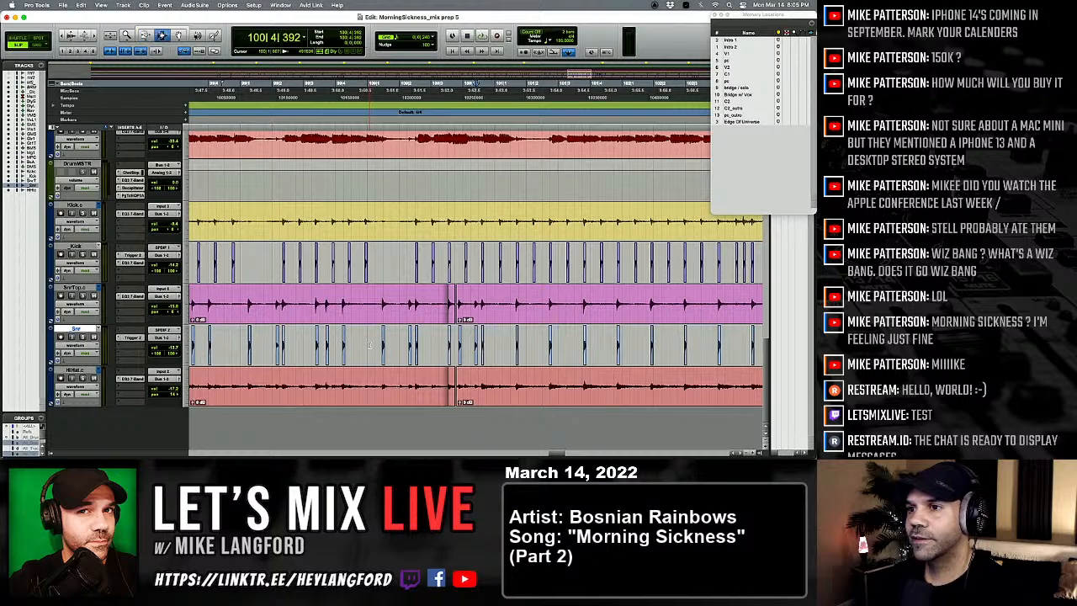
key("space")
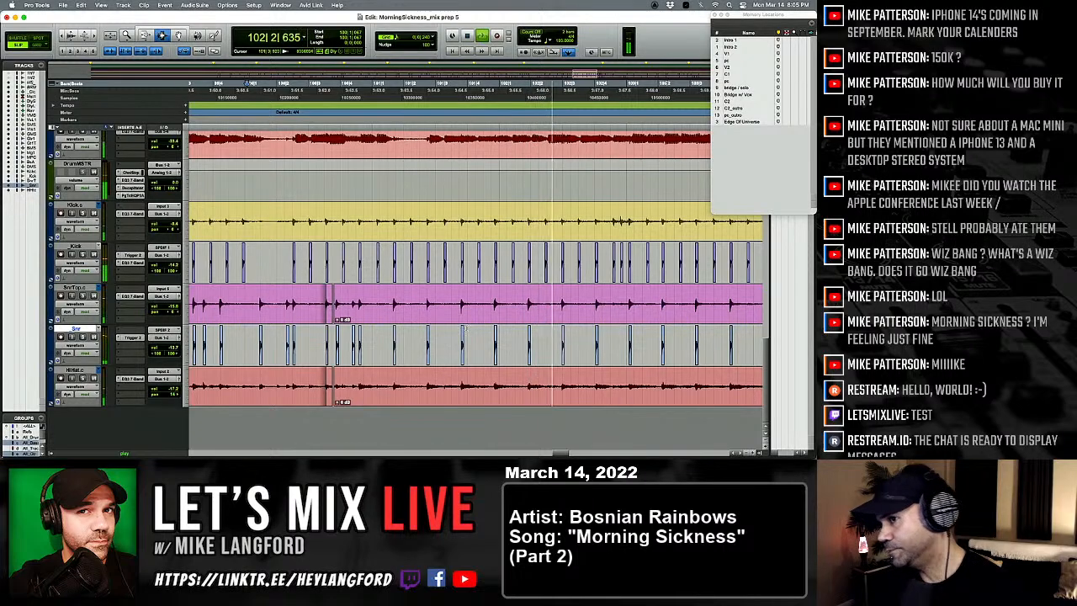
left_click(589, 330)
key("t")
key("t")
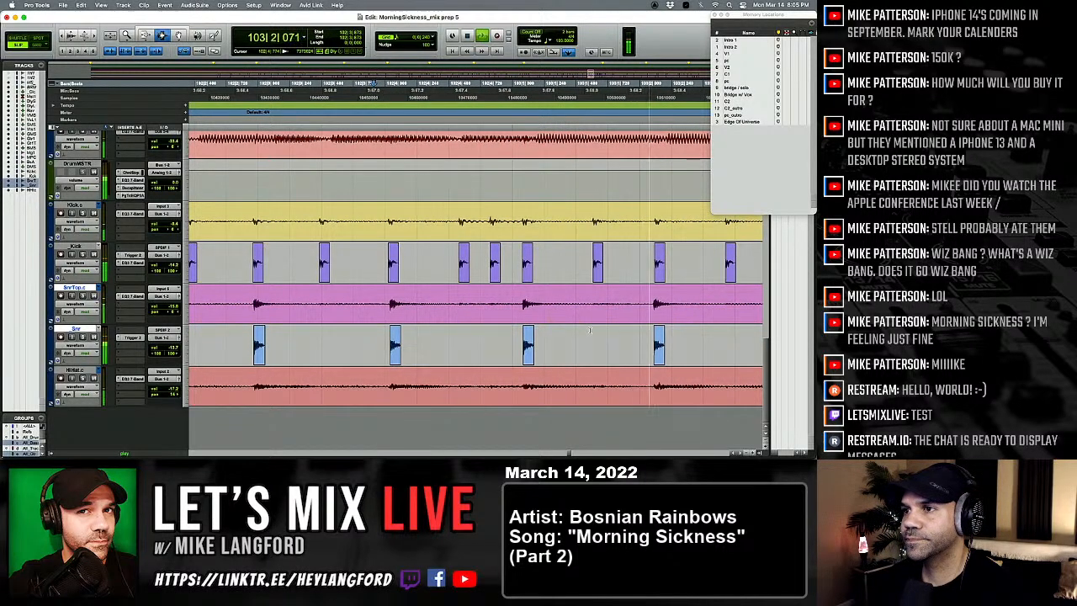
Step: Lower the clip gain of the kick trigger hit at 102|4|851 to about -4.5 dB
left_click(467, 265)
key("t")
key("t")
key("t")
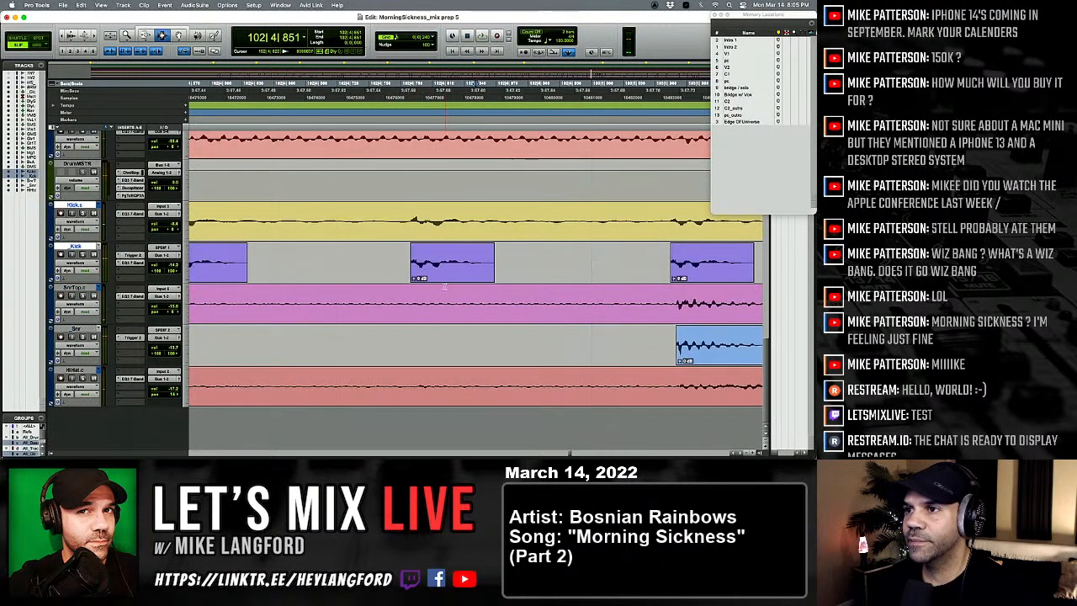
left_click_drag(412, 278, 413, 284)
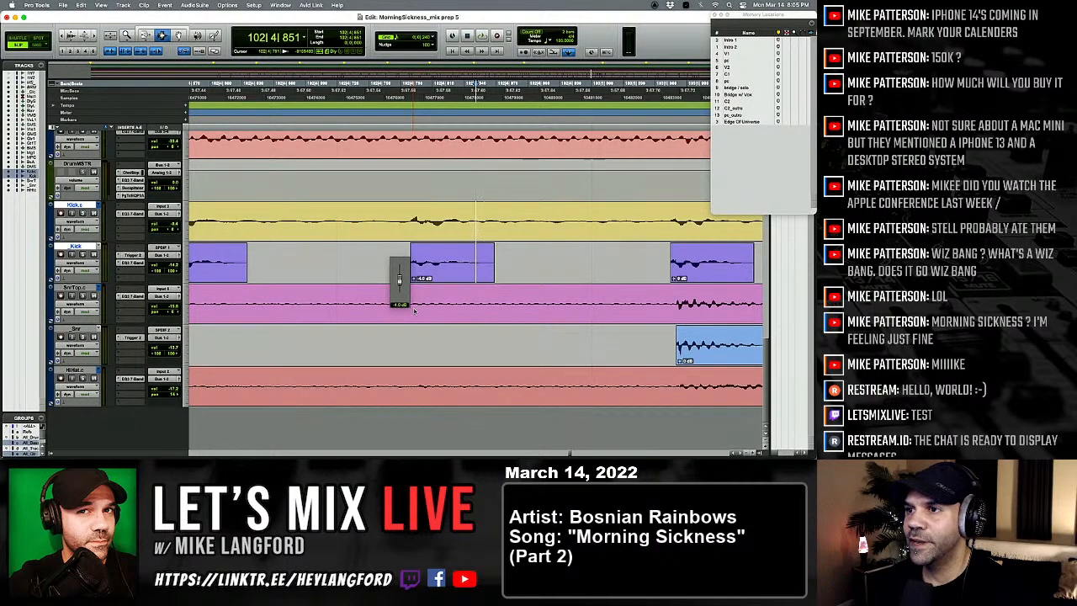
left_click_drag(414, 311, 414, 284)
left_click(413, 278, "super")
left_click(406, 280)
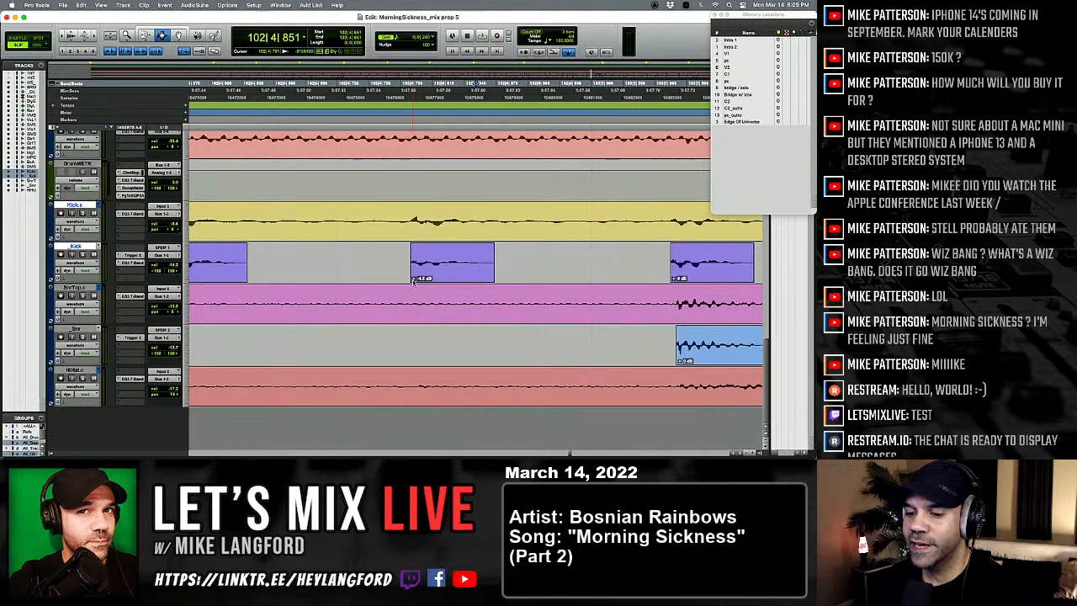
Step: Play from 102|4|616 through bar 104 to check the softened kick hit and the following fill
key("r")
key("r")
key("r")
left_click(366, 269)
key("space")
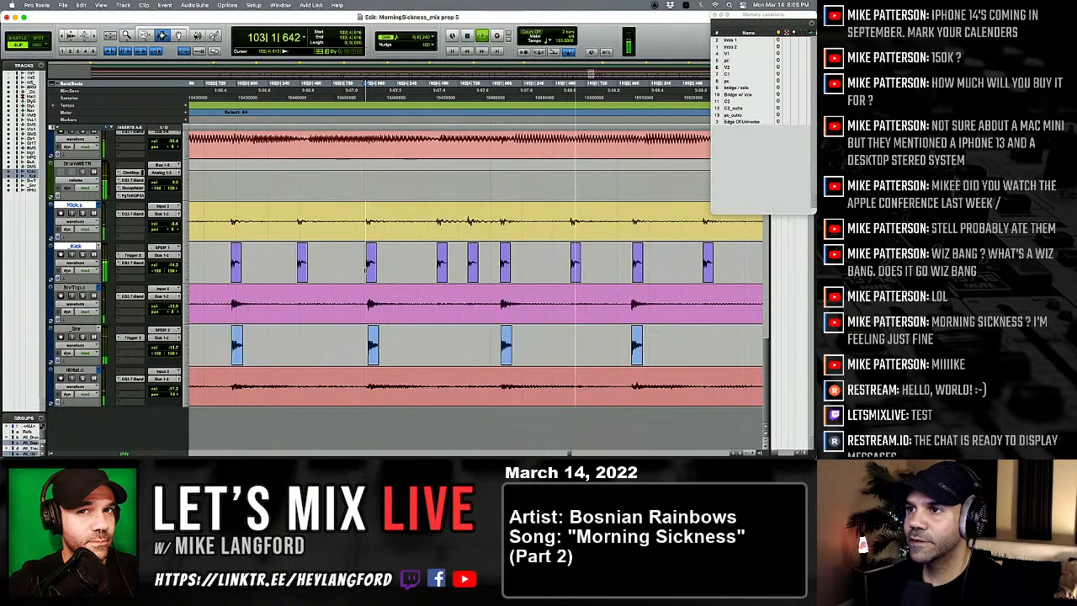
key("r")
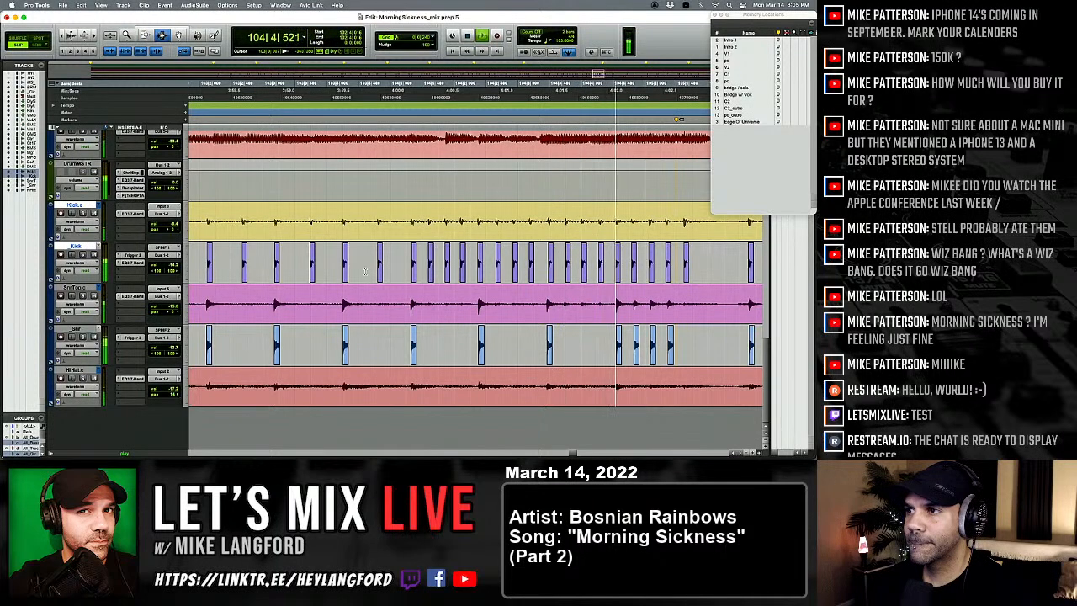
Step: Inspect the kick trigger hit at 105|1|590 and play the fill leading into the C2 section
key("t")
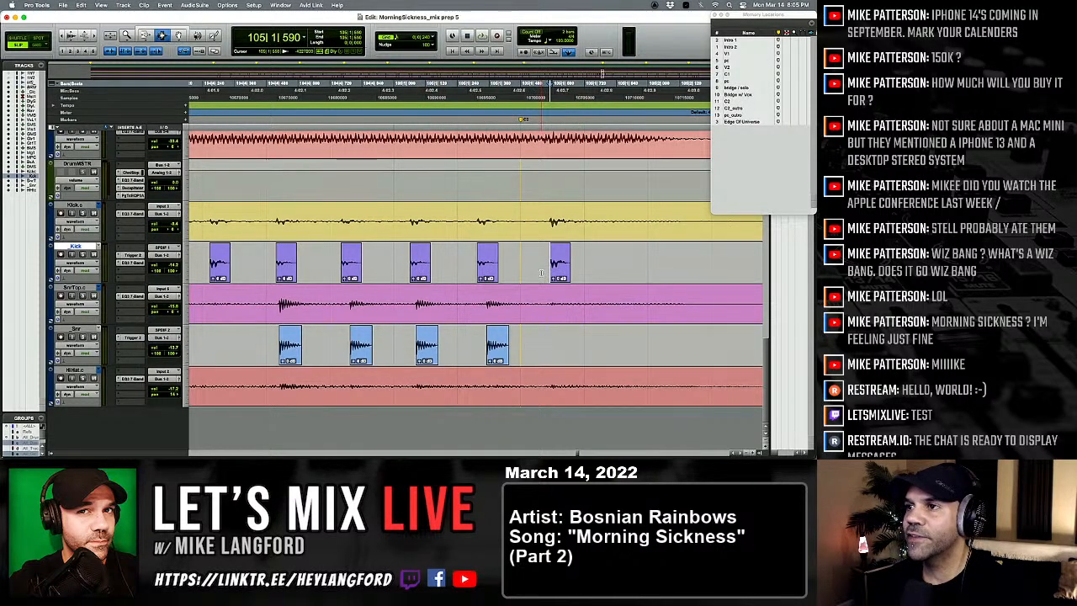
key("r")
key("r")
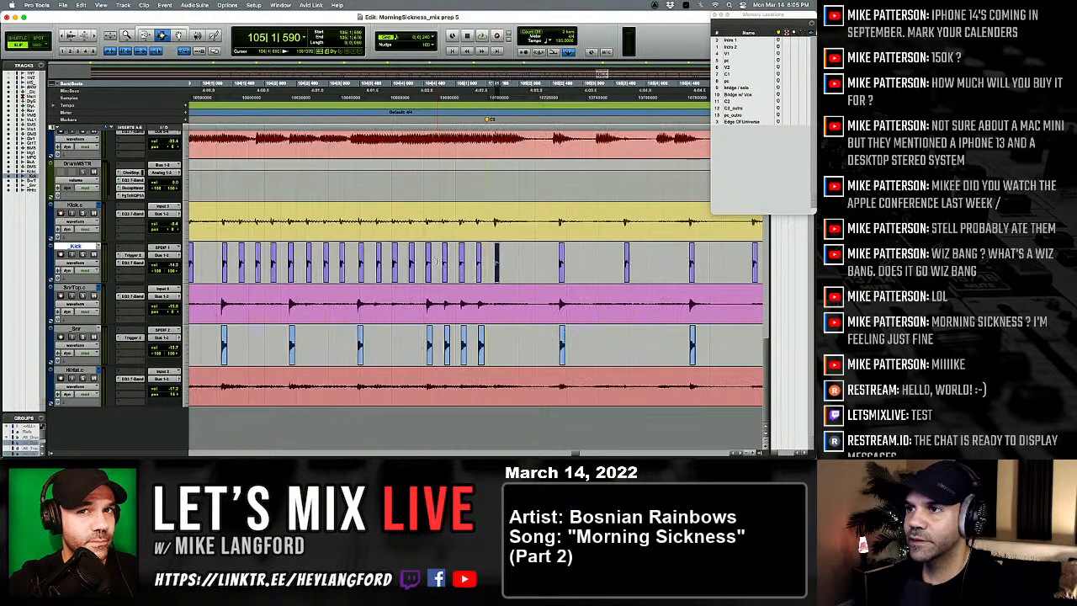
key("r")
left_click(279, 266)
key("space")
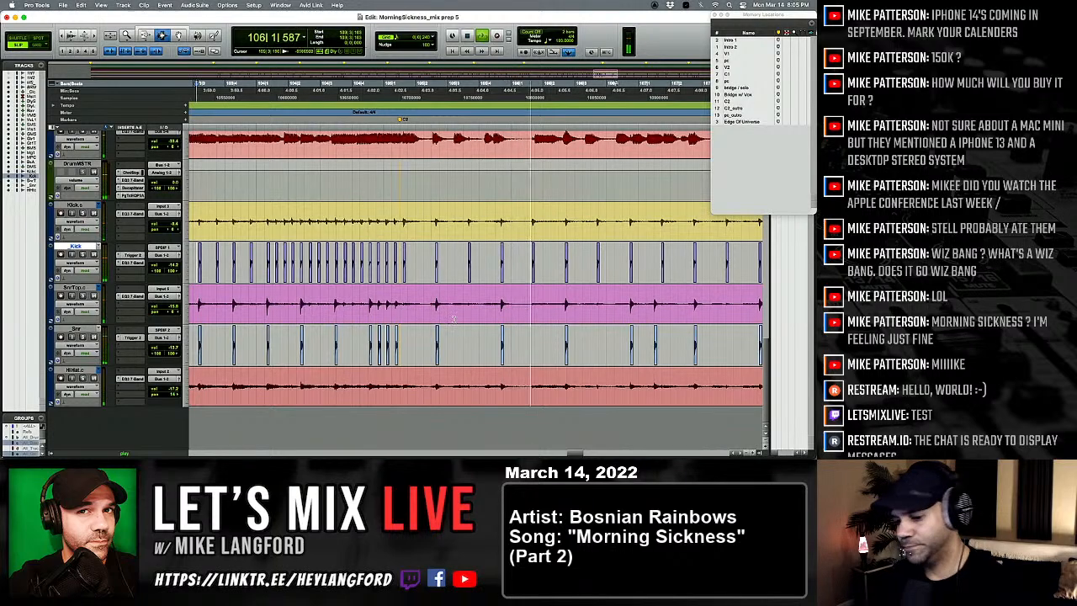
Step: Select the late snare hit at 107|2|739 across the snare top, snare trigger and hi-hat tracks and move it earlier to 107|2|720
scroll(497, 319, "right", 3)
left_click(516, 317)
key("t")
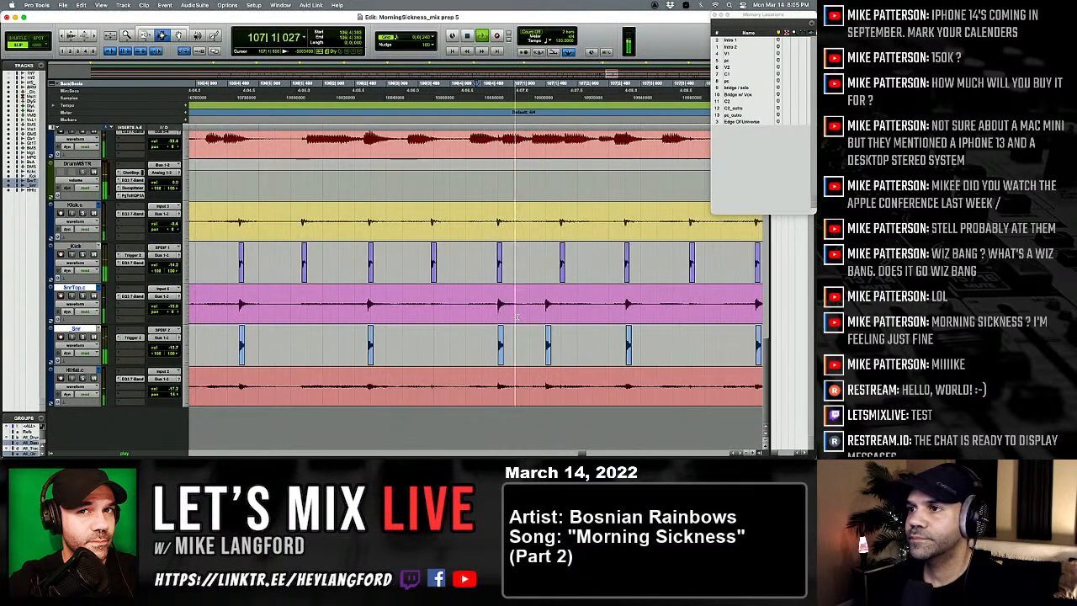
scroll(517, 317, "right", 3)
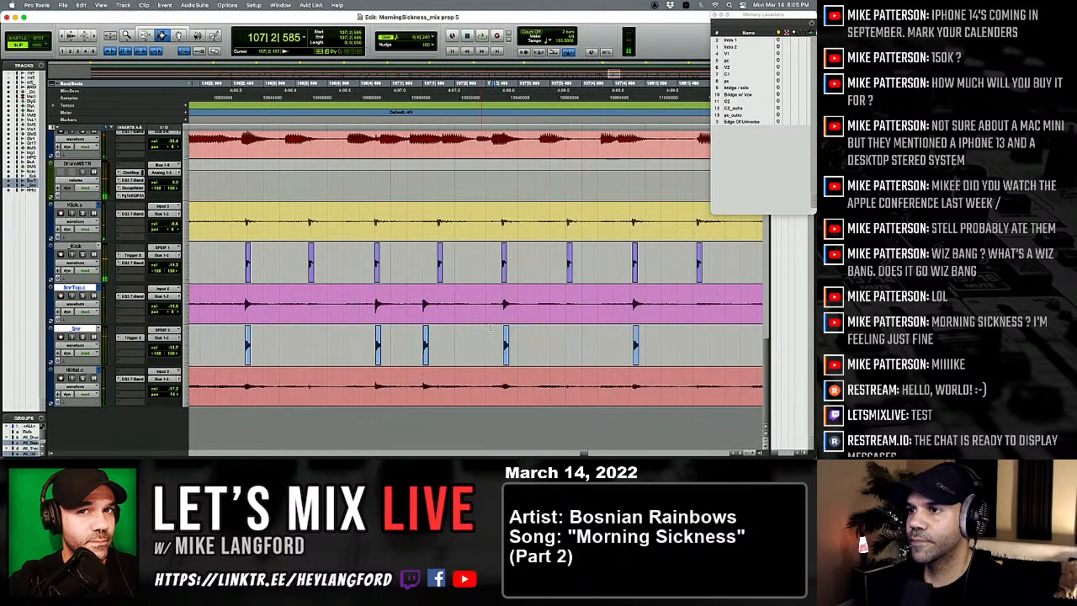
key("t")
left_click_drag(531, 316, 590, 398)
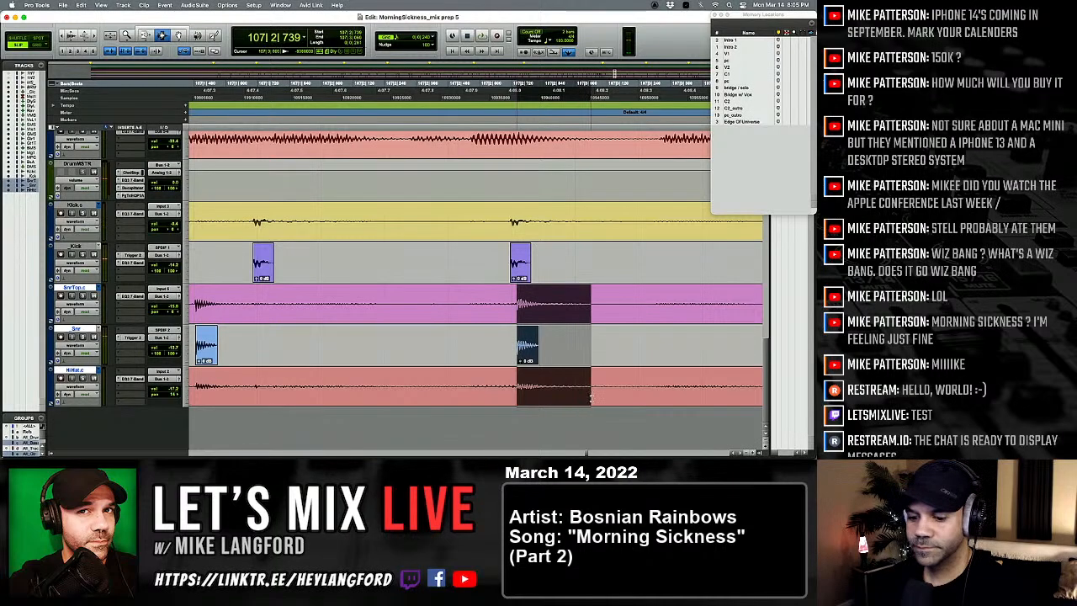
key("r")
key("r")
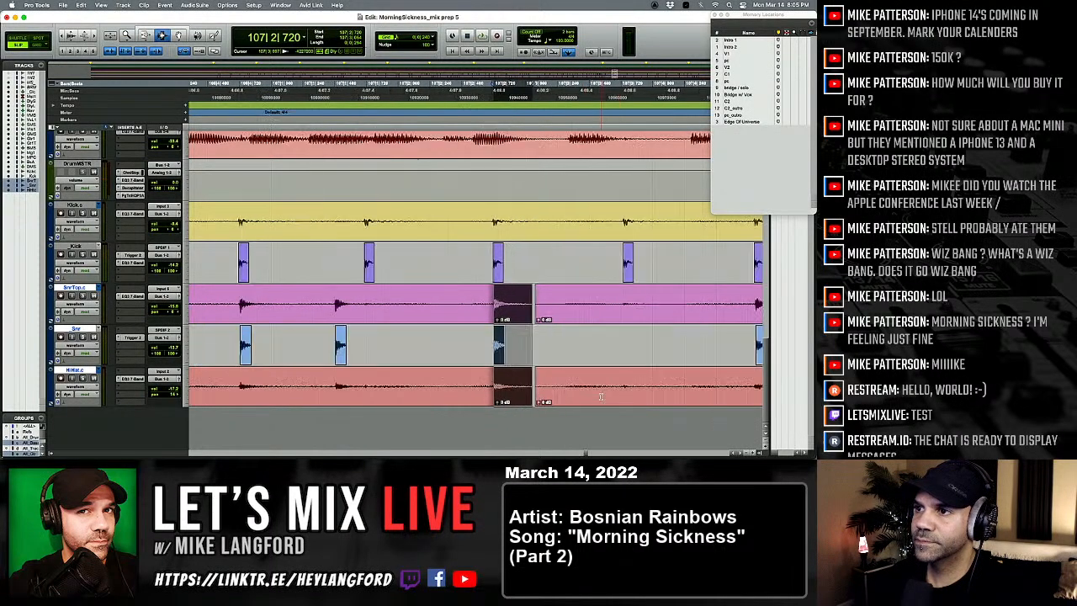
Step: Play on from before bar 107 into bar 114 and lower the clip gain of the kick trigger hit at 113|4|781
left_click(386, 345)
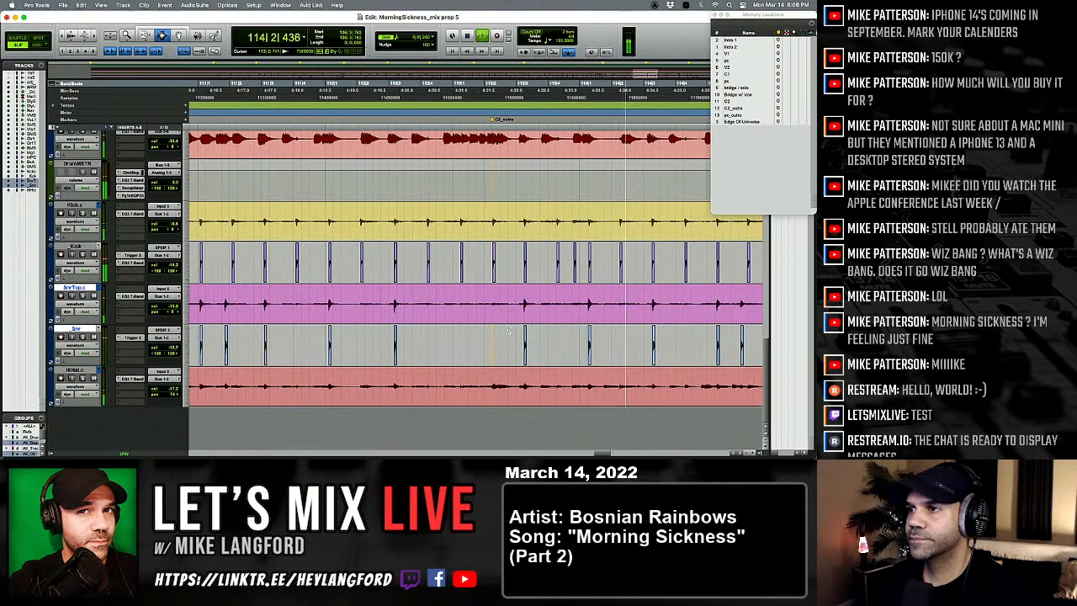
key("space")
left_click(575, 264)
key("t")
key("t")
key("t")
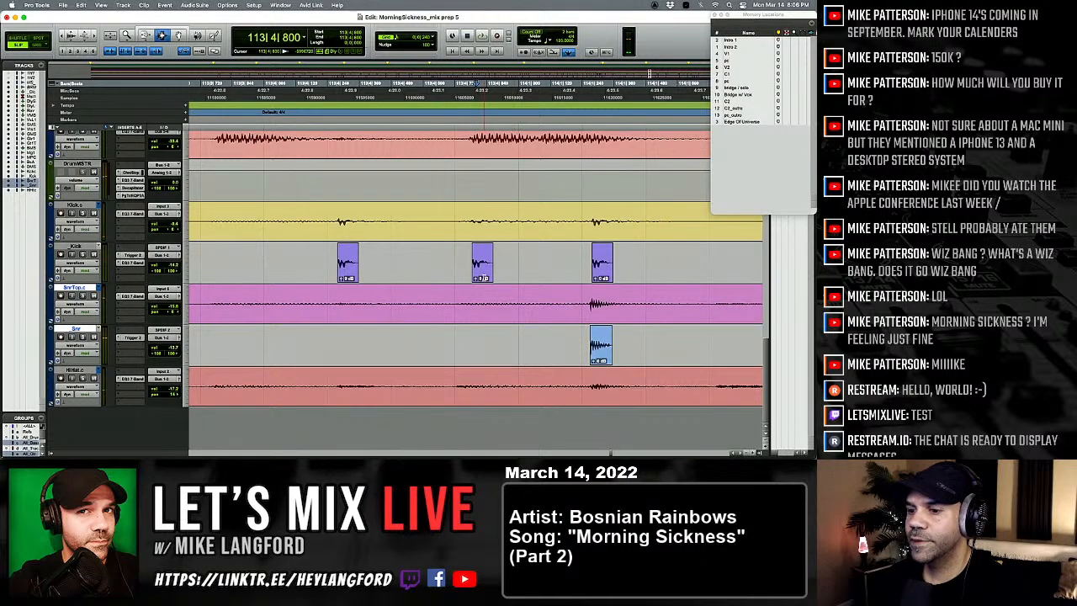
left_click_drag(479, 279, 440, 260)
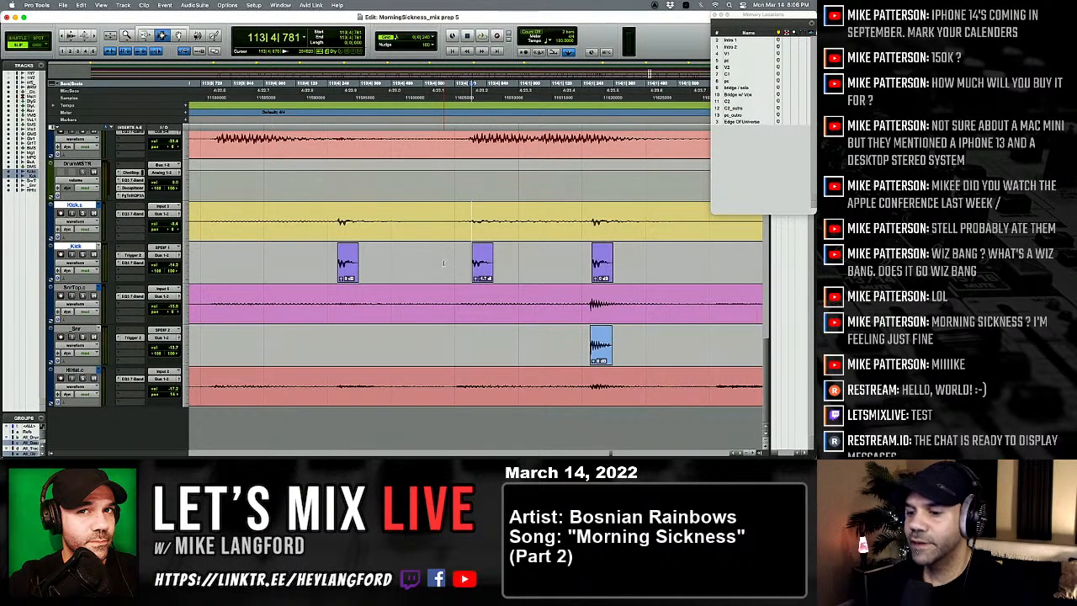
Step: Play from just before the softened kick hit at 113|4 through to bar 118 to check the drums
key("shift+Tab")
key("r")
key("r")
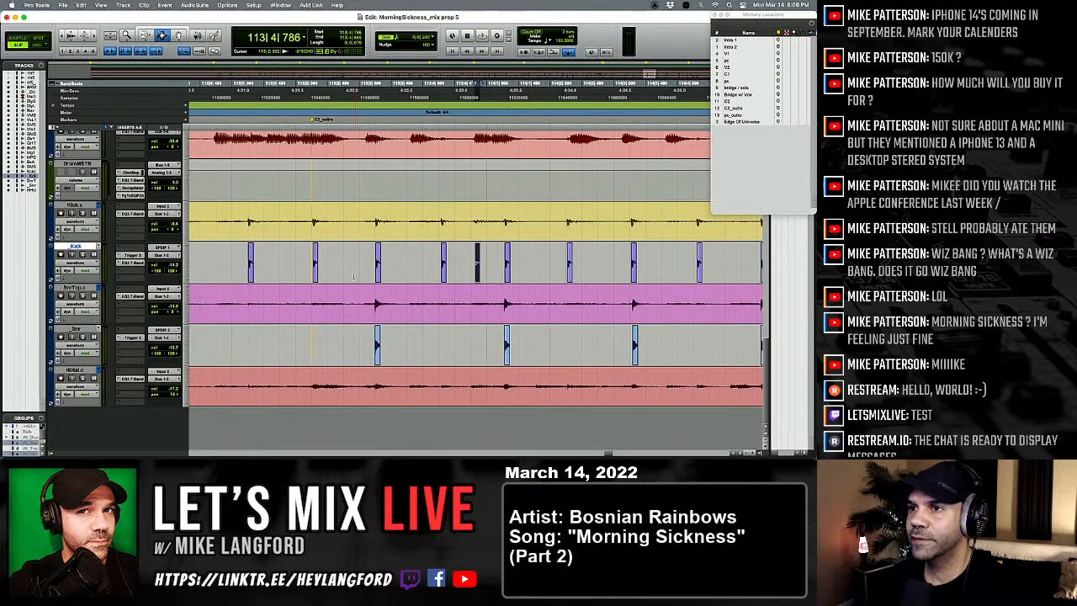
left_click(354, 276)
key("space")
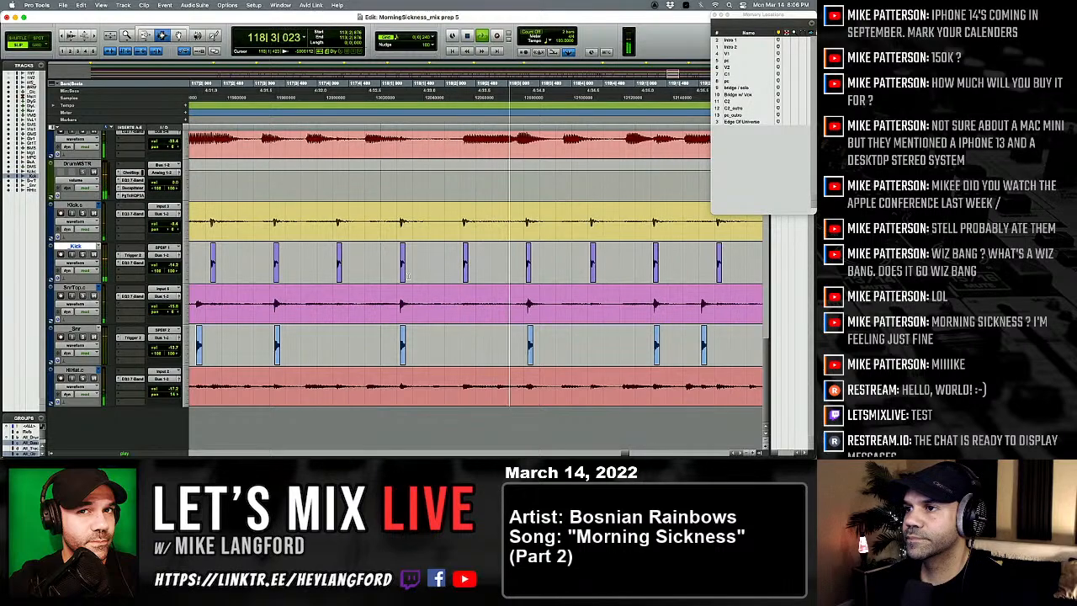
Step: Select the late snare hit at 118|3|295 across the snare top, snare trigger and hi-hat tracks and move it earlier to 118|3|277
left_click(482, 309)
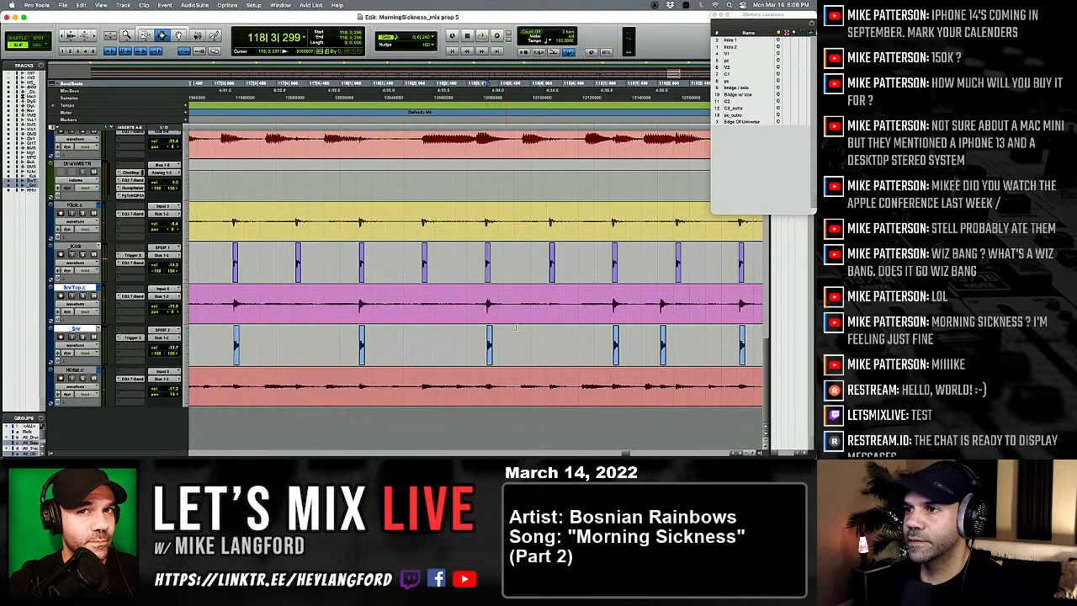
left_click_drag(516, 327, 509, 390)
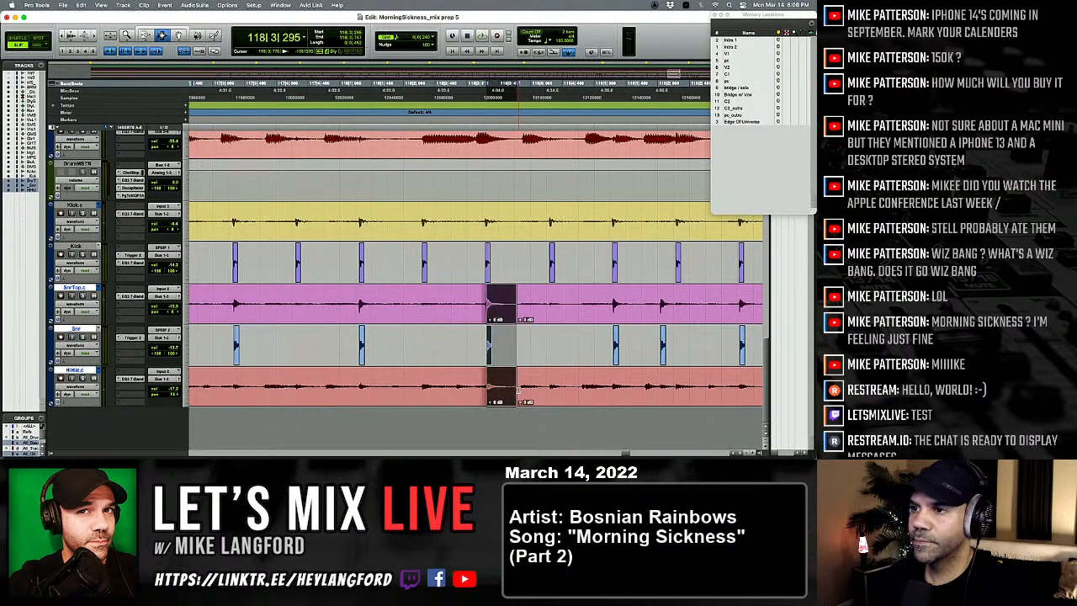
key("t")
key("t")
key("t")
key("comma")
key("comma")
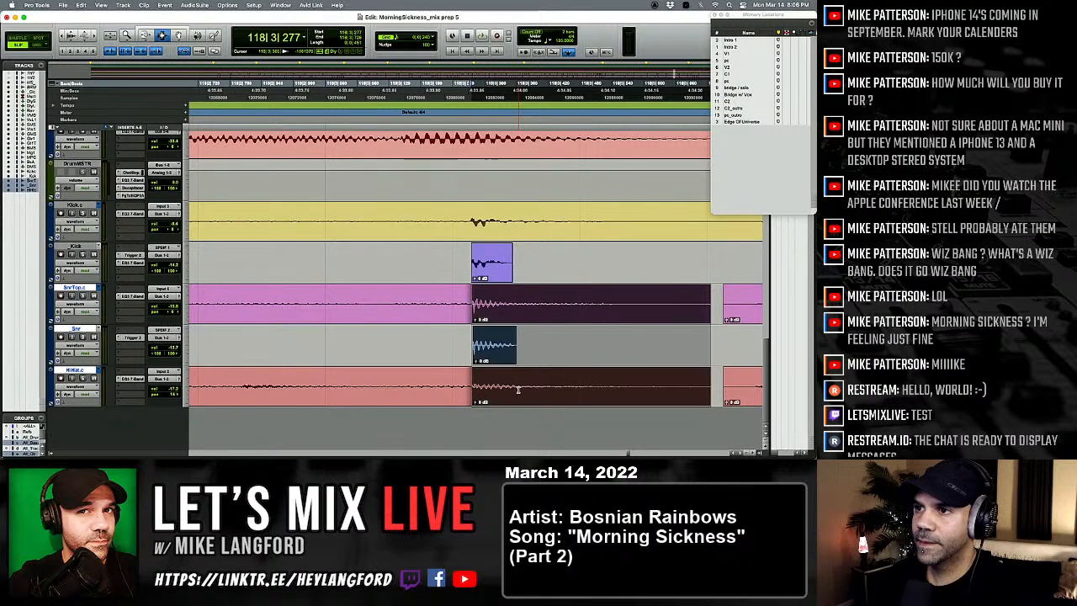
Step: Play from late in bar 117 through bar 118 to check the moved snare hit
key("r")
key("r")
key("r")
left_click(326, 322)
key("space")
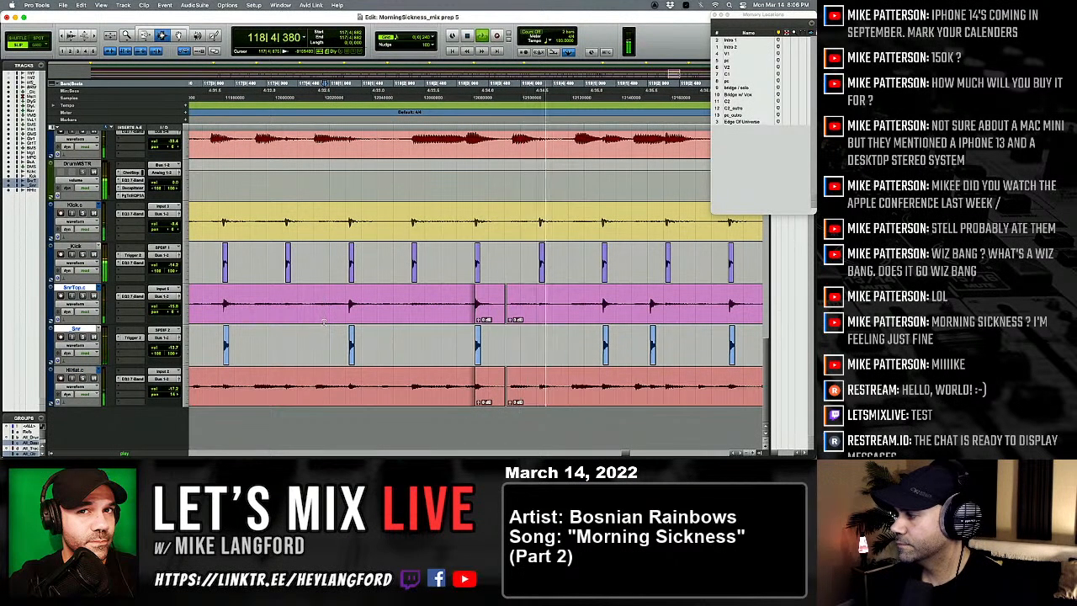
scroll(465, 347, "right", 1)
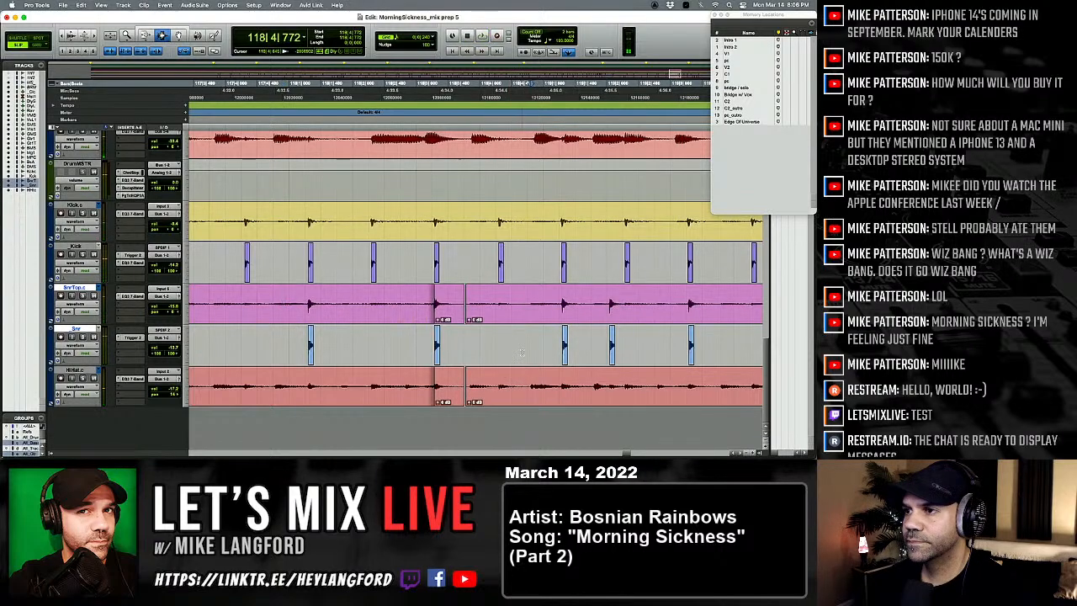
Step: Play on into bar 119 and compare the snare hits on beats 1 and 2 with the kick hits
key("t")
key("t")
key("space")
key("space")
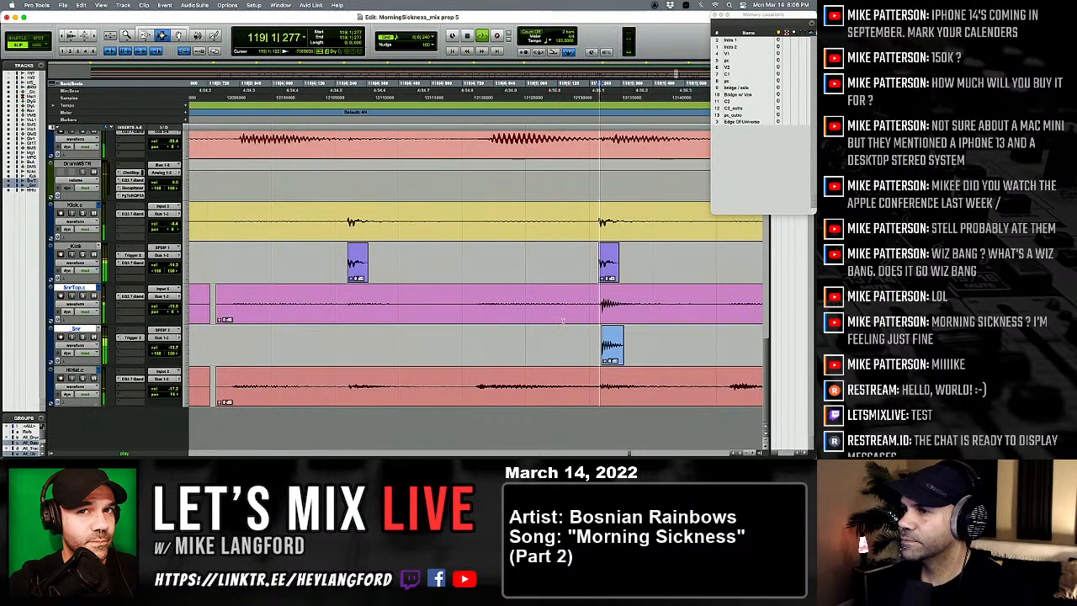
key("r")
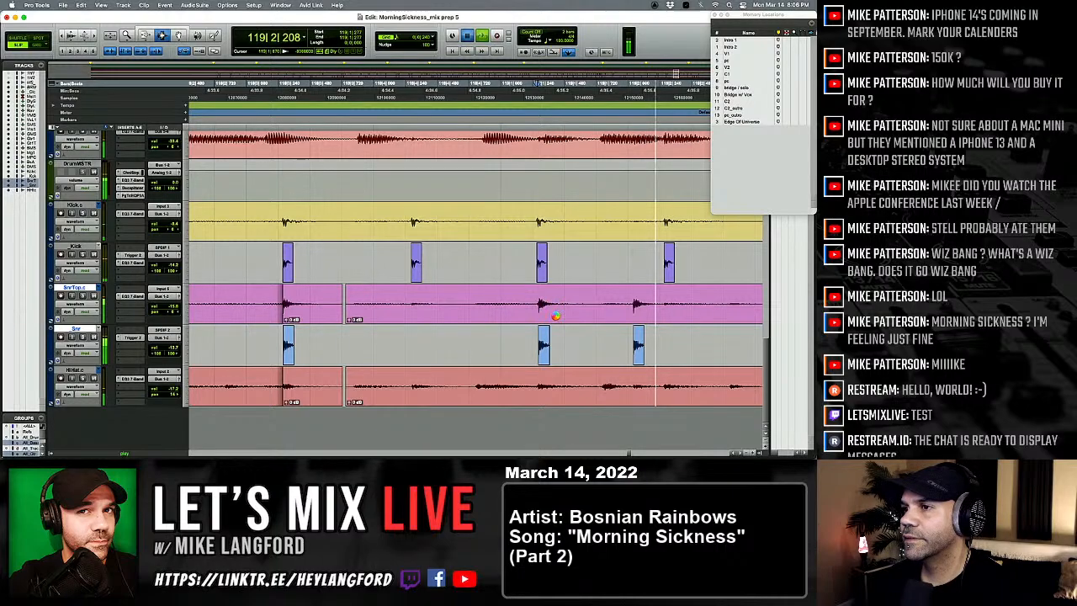
key("space")
key("t")
key("t")
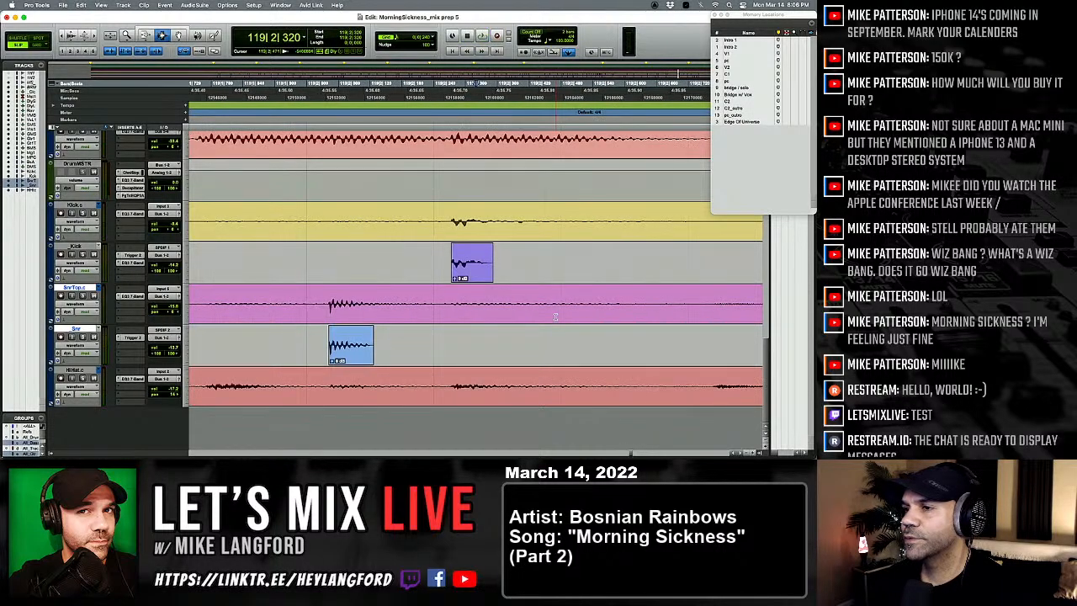
key("r")
key("r")
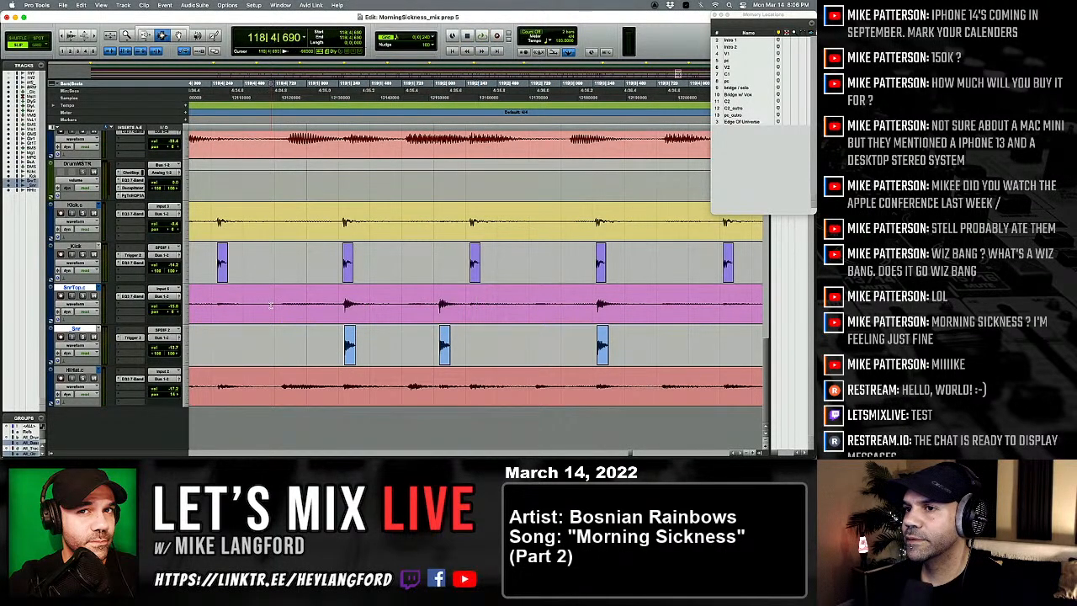
key("space")
key("space")
key("t")
key("t")
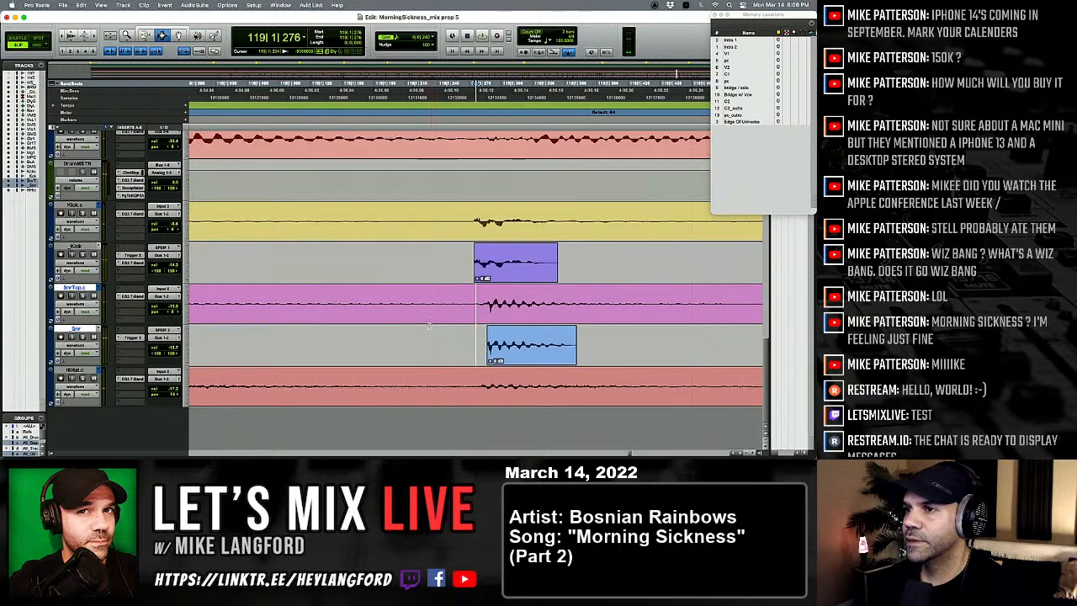
Step: Select the snare hit at 119|1|286 across the snare top, snare trigger and hi-hat tracks and move it earlier to 119|1|275
left_click_drag(486, 330, 679, 405)
key("r")
key("r")
key("r")
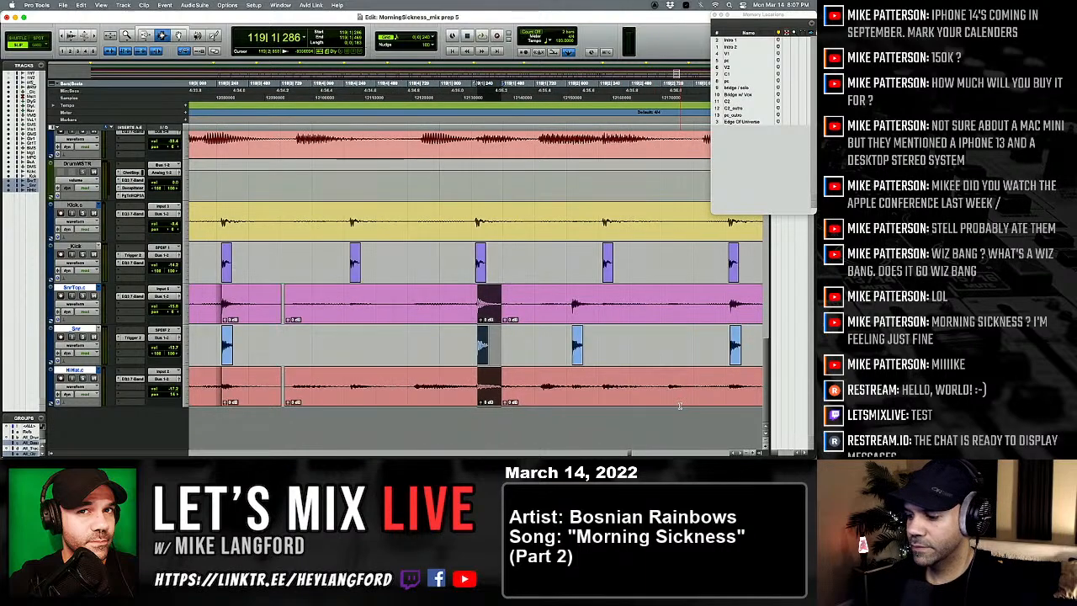
key("comma")
key("comma")
key("comma")
key("comma")
key("t")
key("t")
key("t")
key("comma")
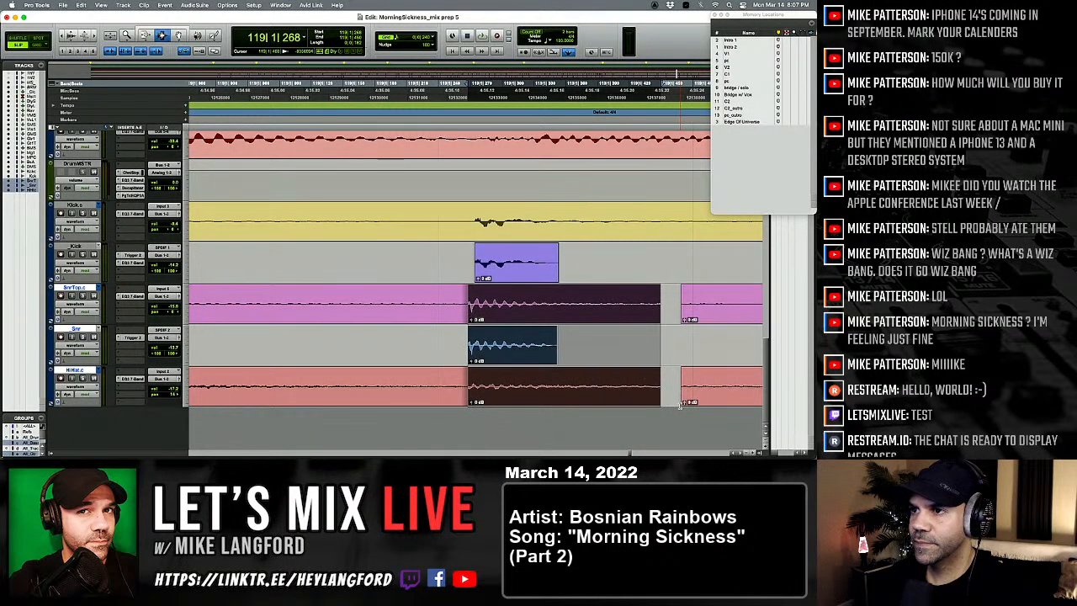
key("period")
key("period")
key("r")
key("r")
key("r")
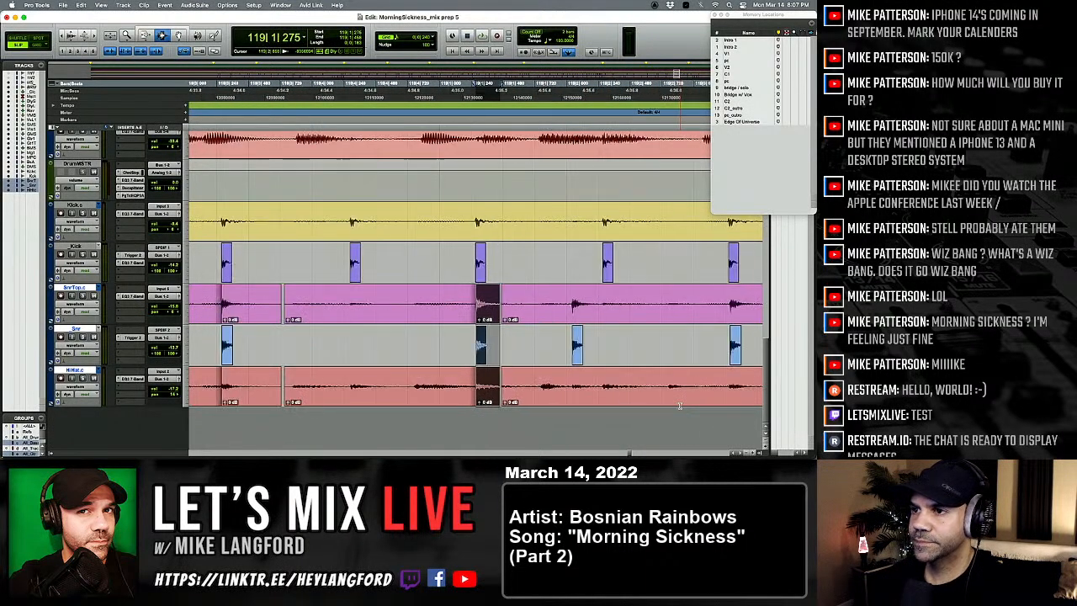
Step: Play on from the moved snare hit to bar 123 and replay the closing kick and snare fill
left_click(517, 370)
key("space")
key("r")
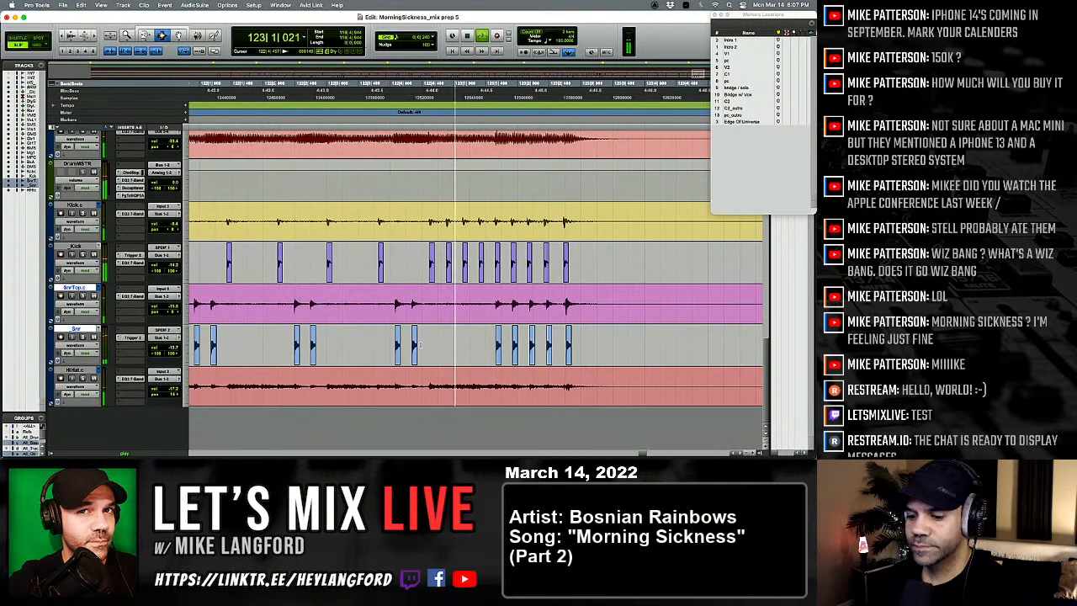
left_click(492, 269)
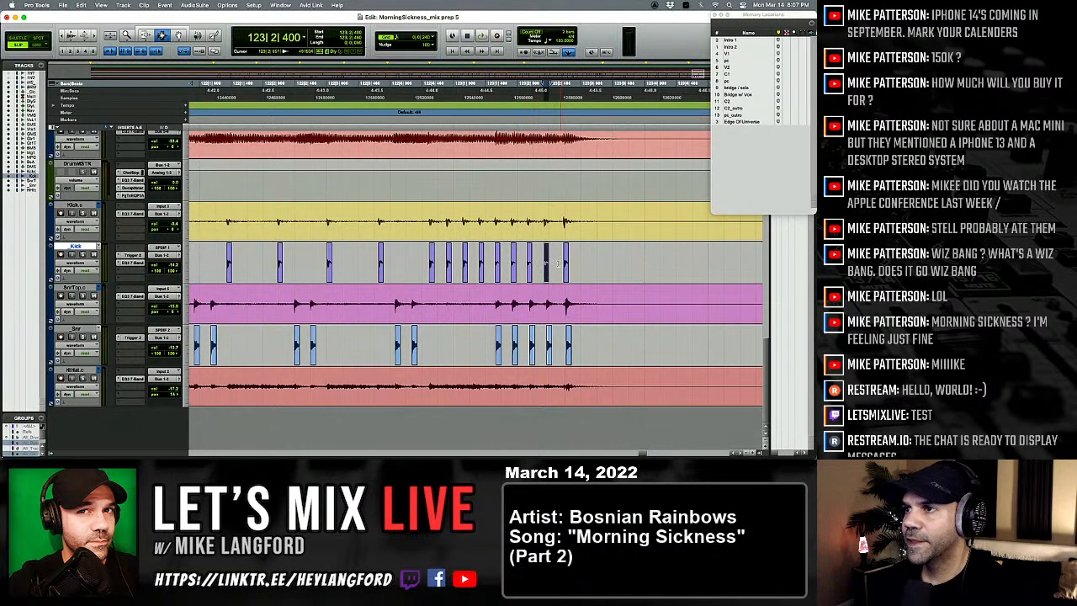
key("space")
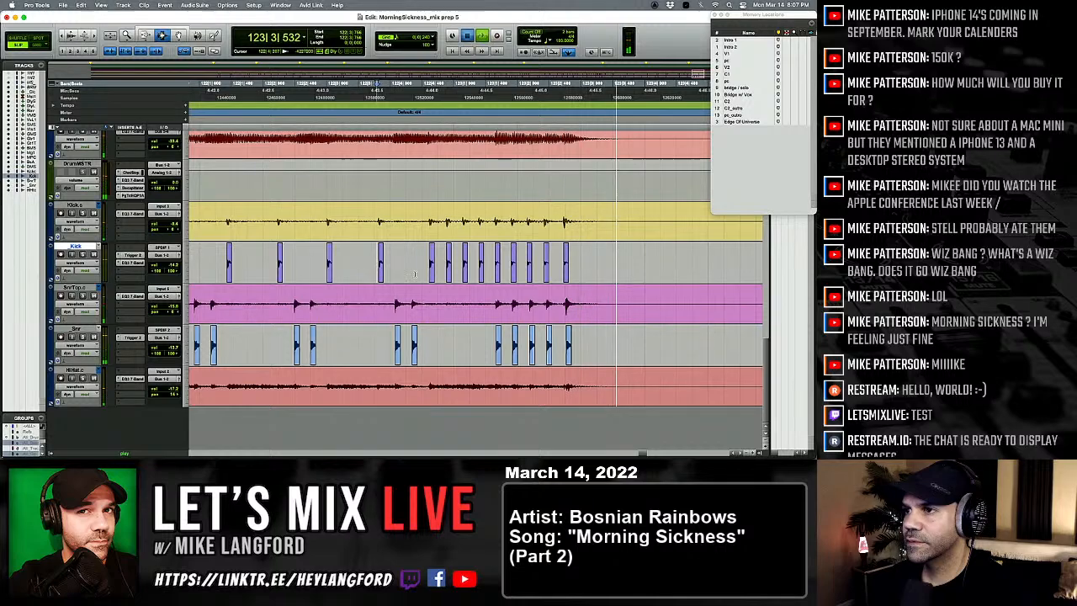
Step: Select the final snare hit at 123|2|731 across the snare top, snare trigger and hi-hat tracks and move it earlier to 123|2|697
left_click(563, 327)
key("t")
key("t")
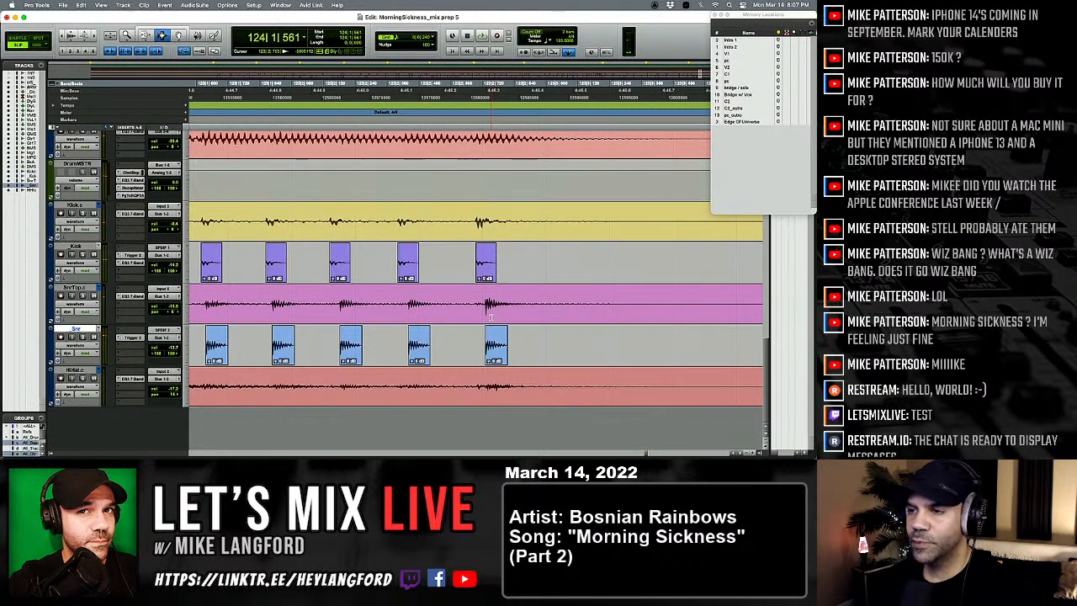
left_click_drag(486, 333, 646, 390)
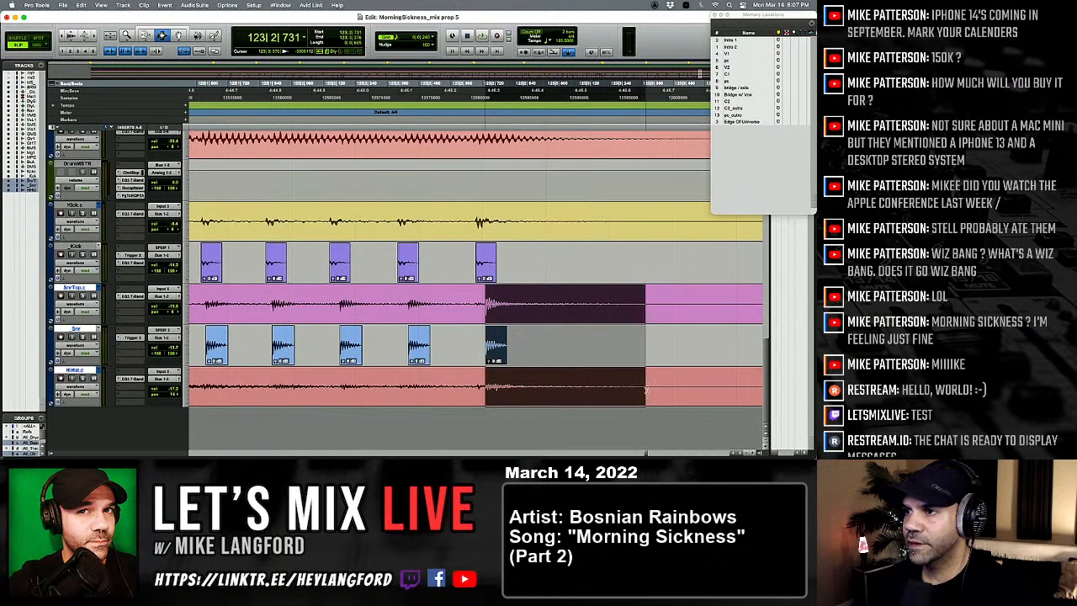
key("r")
key("r")
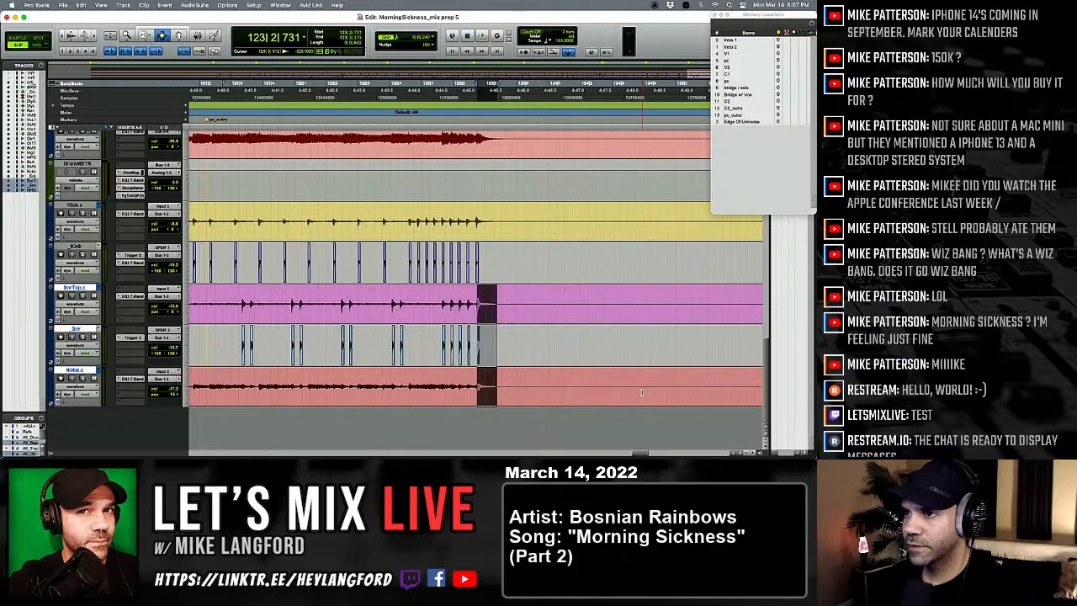
key("t")
key("t")
key("t")
key("t")
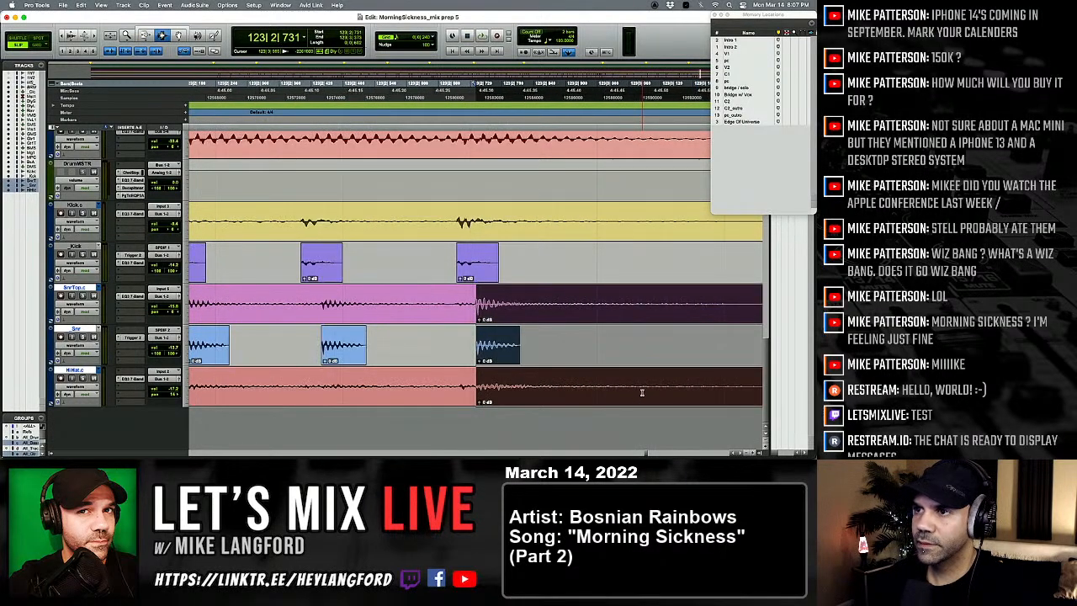
key("t")
key("r")
key("r")
key("r")
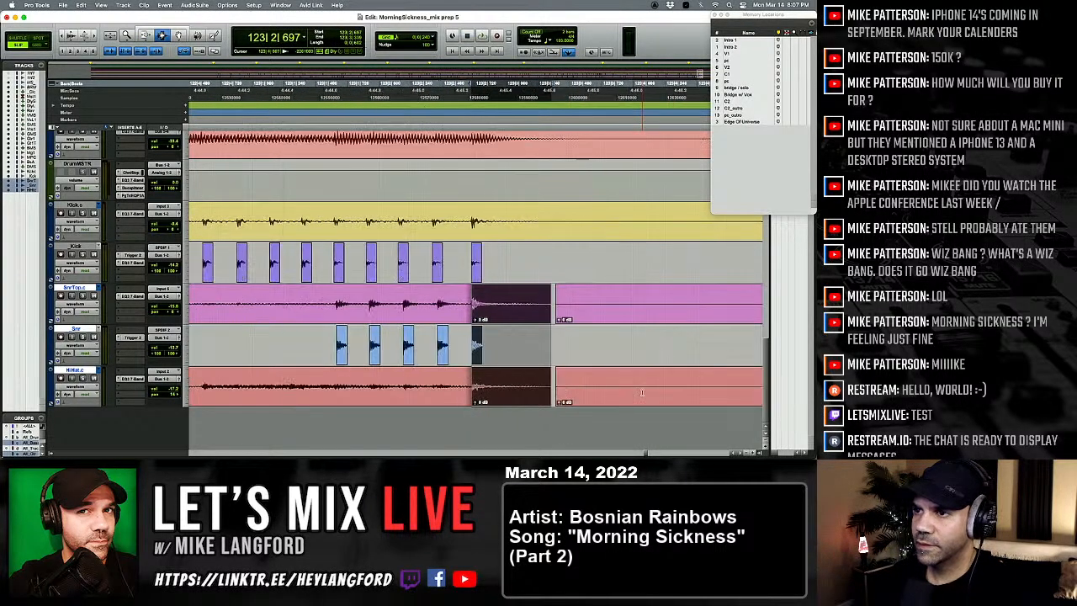
Step: Play the closing fill from 122|3|704 to check the moved final snare hit
left_click(298, 320)
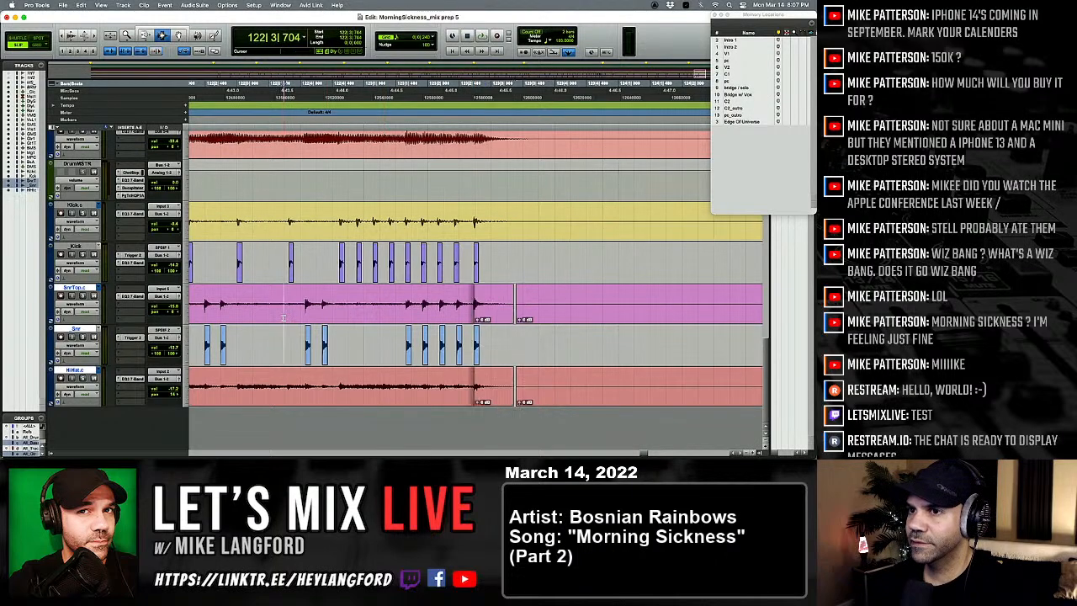
key("space")
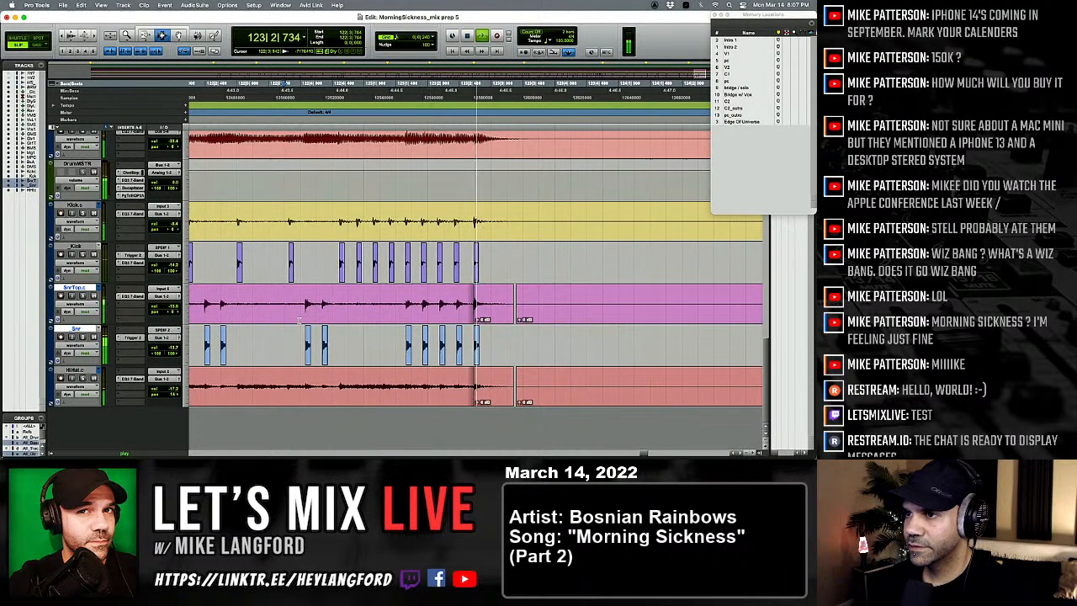
key("r")
key("r")
key("r")
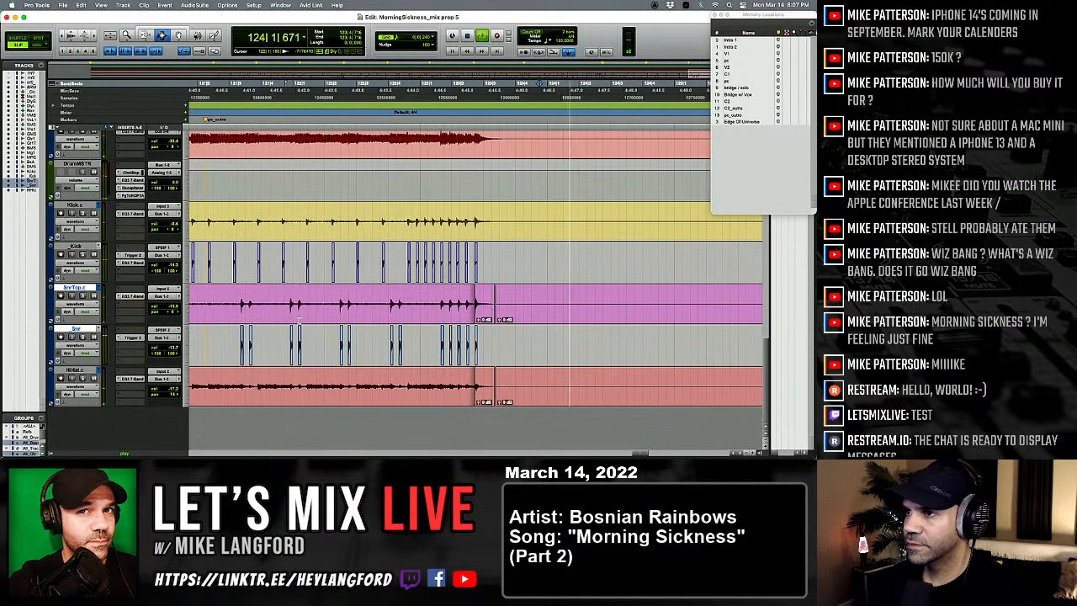
scroll(296, 330, "up", 3)
key("space")
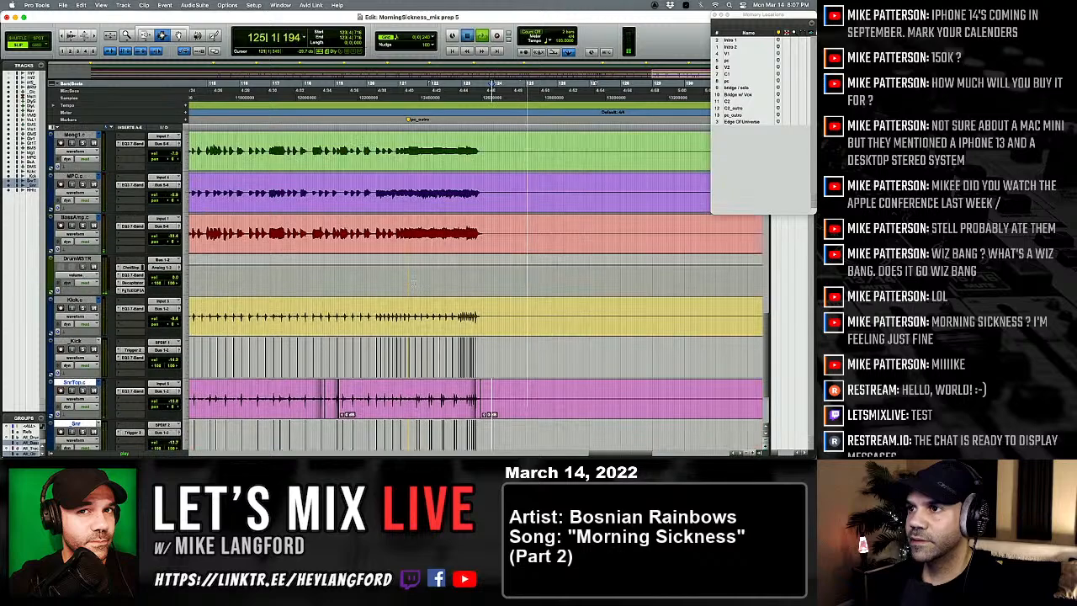
Step: Play the song's ending and examine how the Moog, MPC and bass amp tracks stop around bar 123
left_click(477, 215)
key("space")
key("t")
key("t")
key("t")
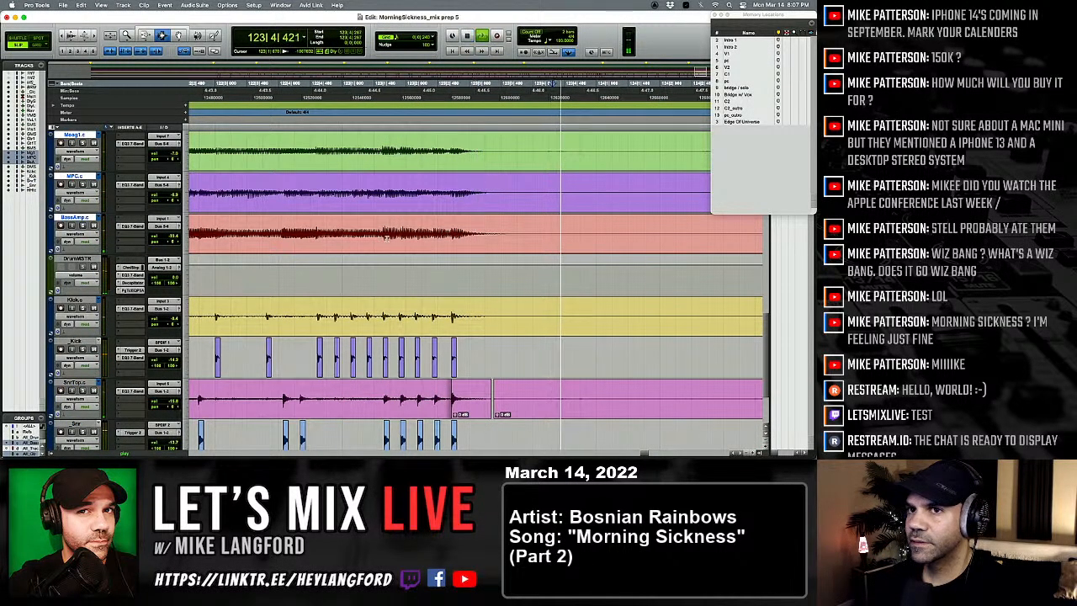
Step: Solo the two guitar tracks and play their final sustain from 122|4|677
scroll(348, 238, "up", 3)
left_click(365, 236)
key("space")
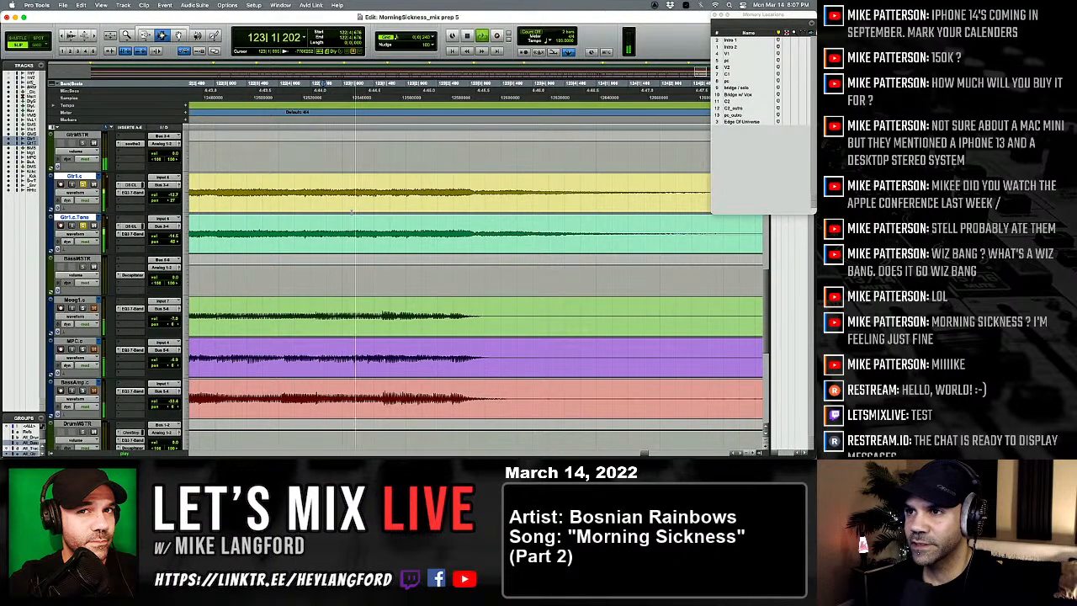
key("space")
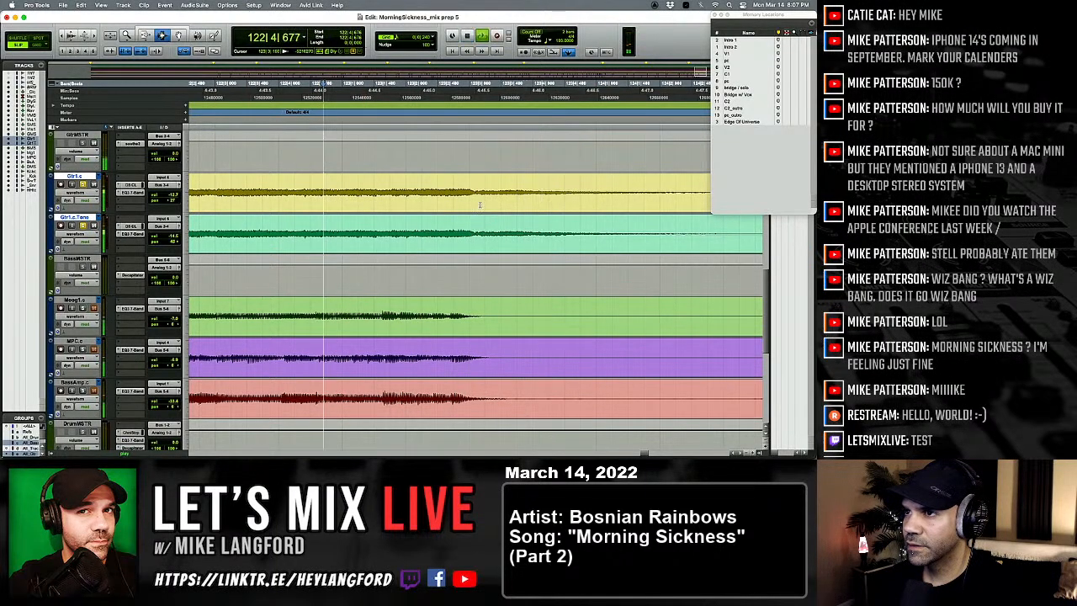
key("space")
Step: Audition the guitars' final sustain, select the short stretch at 123|3|031 on both guitar tracks and delete it in Shuffle mode
left_click_drag(480, 206, 473, 207)
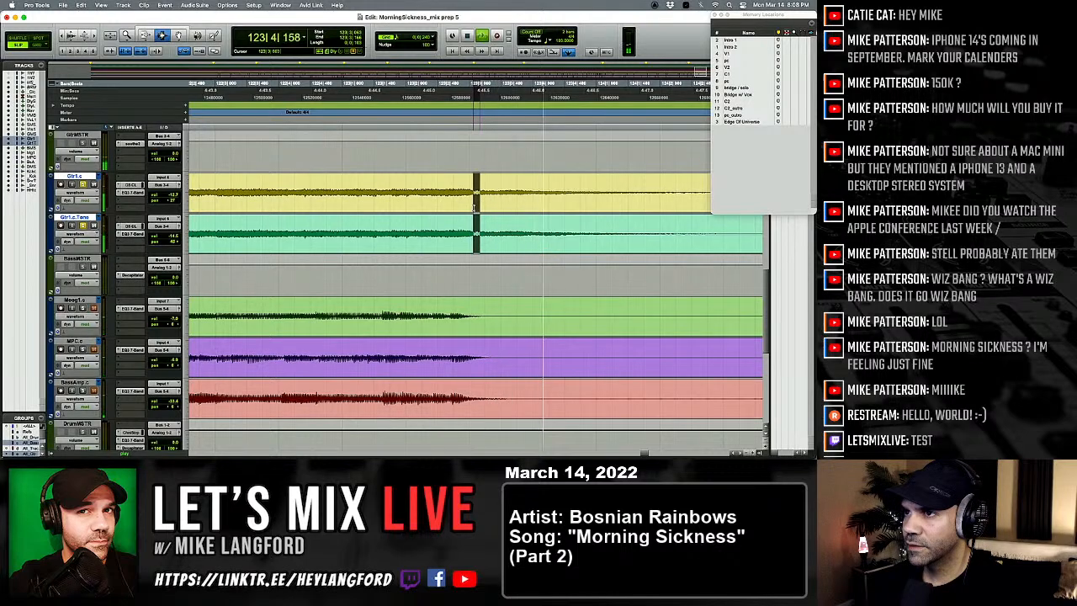
key("space")
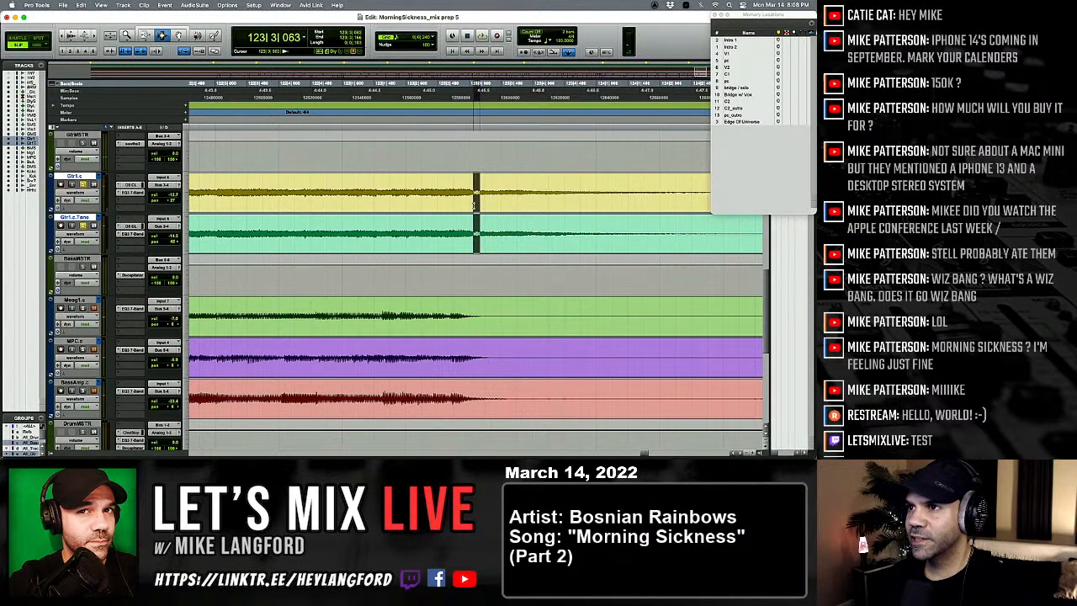
left_click(421, 211)
key("space")
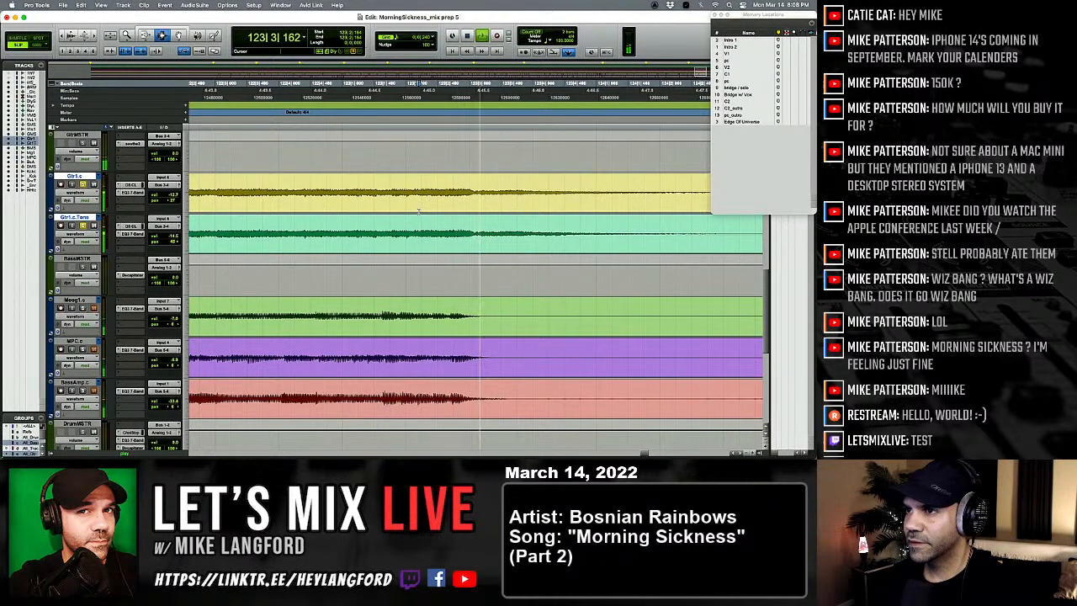
key("space")
key("space")
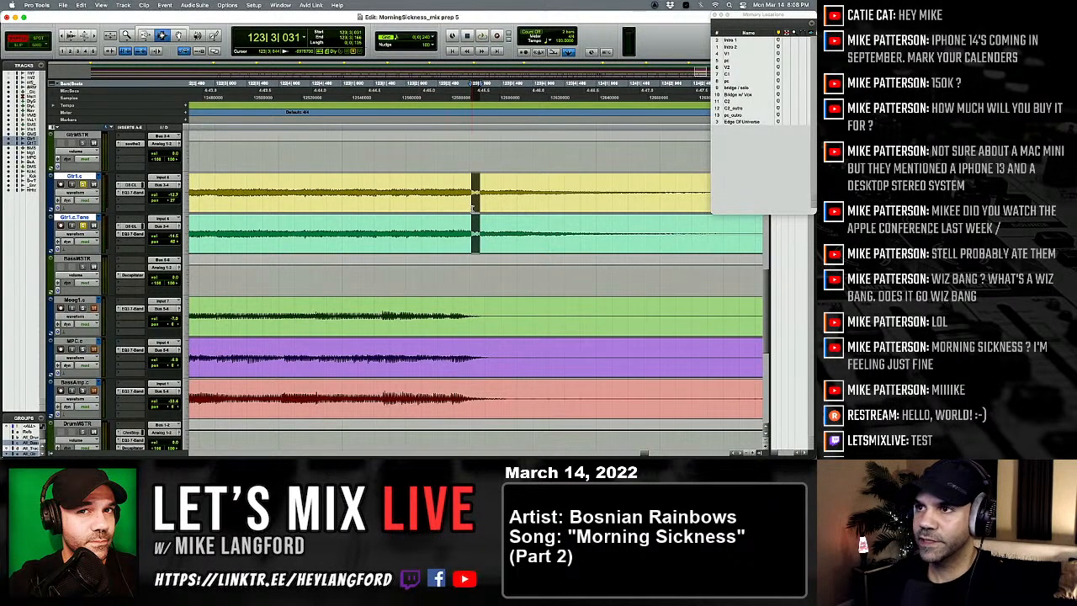
key("BackSpace")
scroll(468, 220, "down", 5)
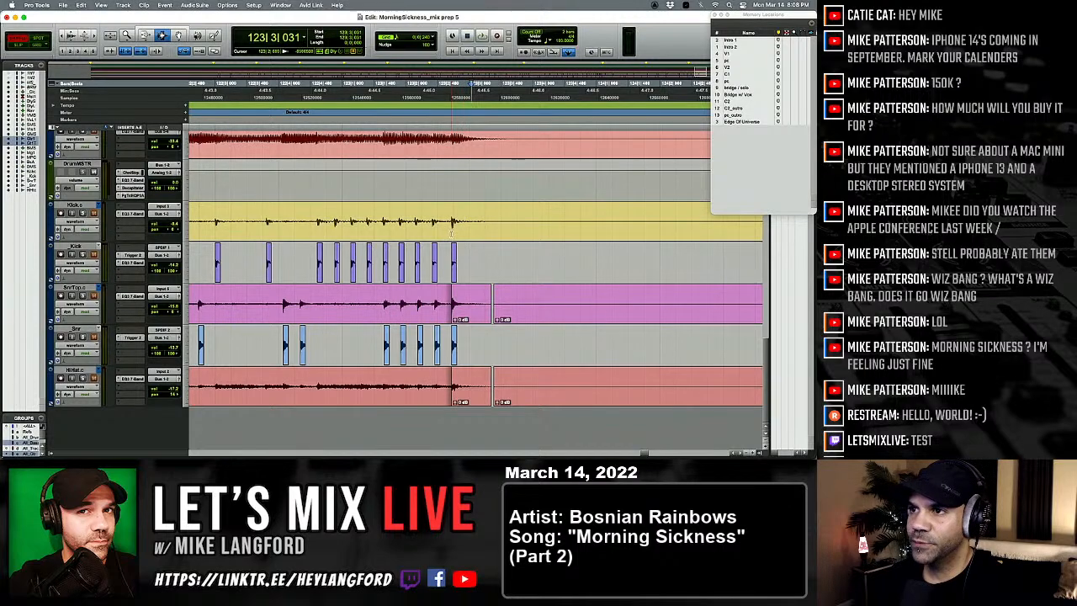
Step: Select a short stretch across the edit near 123|2|940 on both guitar tracks and play the song's ending
left_click(451, 230)
scroll(452, 230, "up", 5)
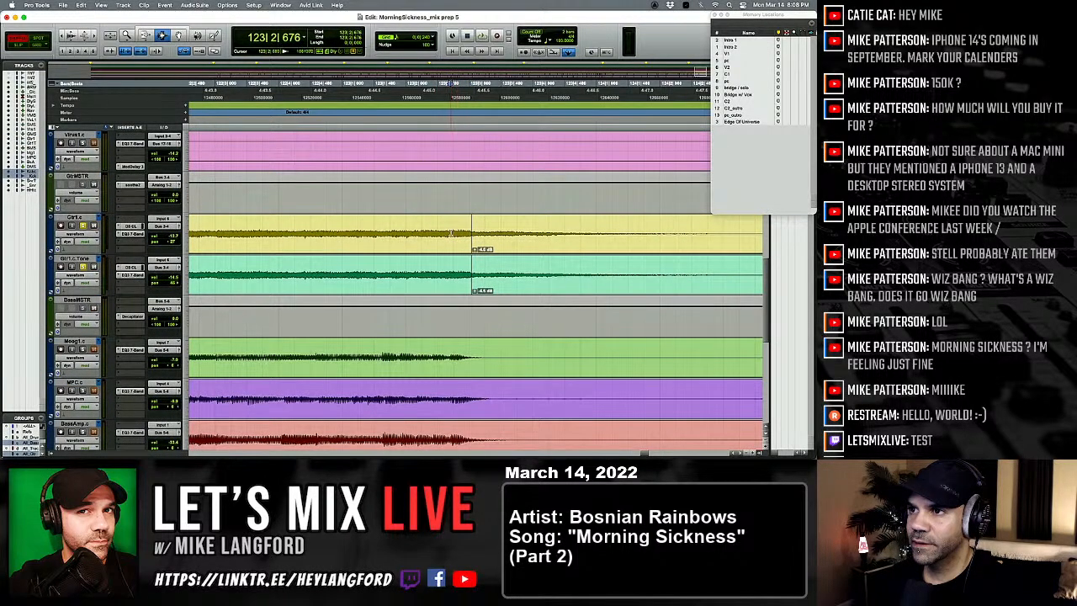
left_click(469, 240)
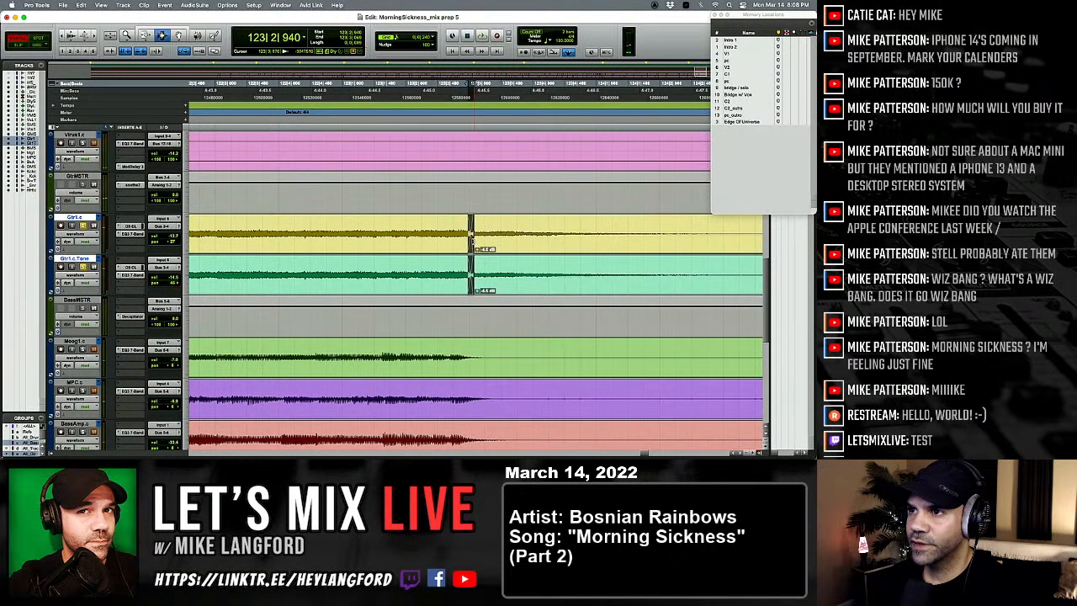
key("r")
key("space")
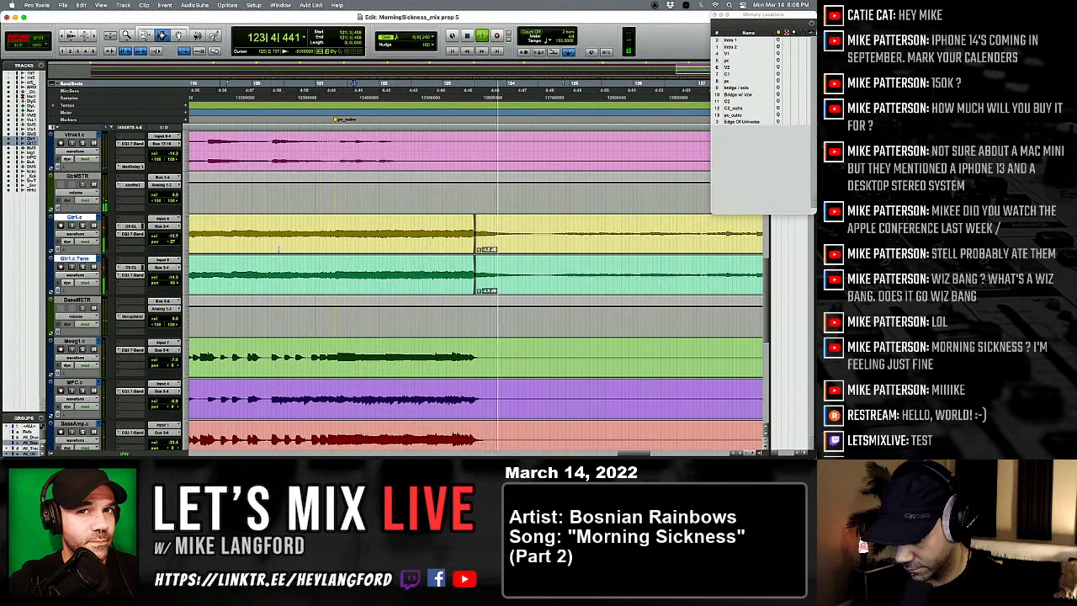
key("space")
key("r")
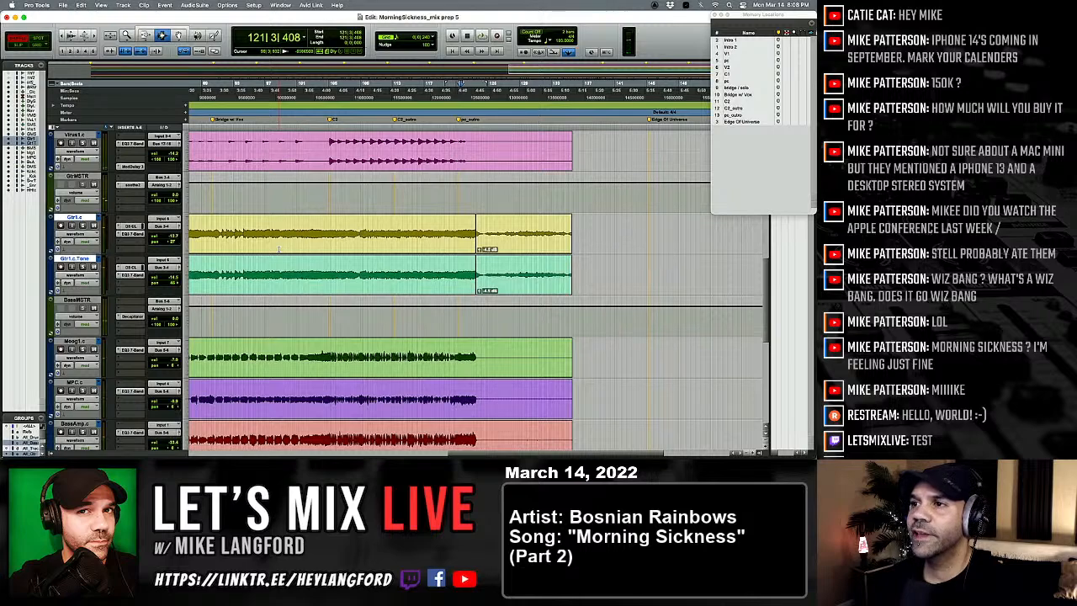
Step: Examine the edited snare hits along the snare top track, around bars 77, 71 and 57
scroll(278, 249, "down", 7)
key("r")
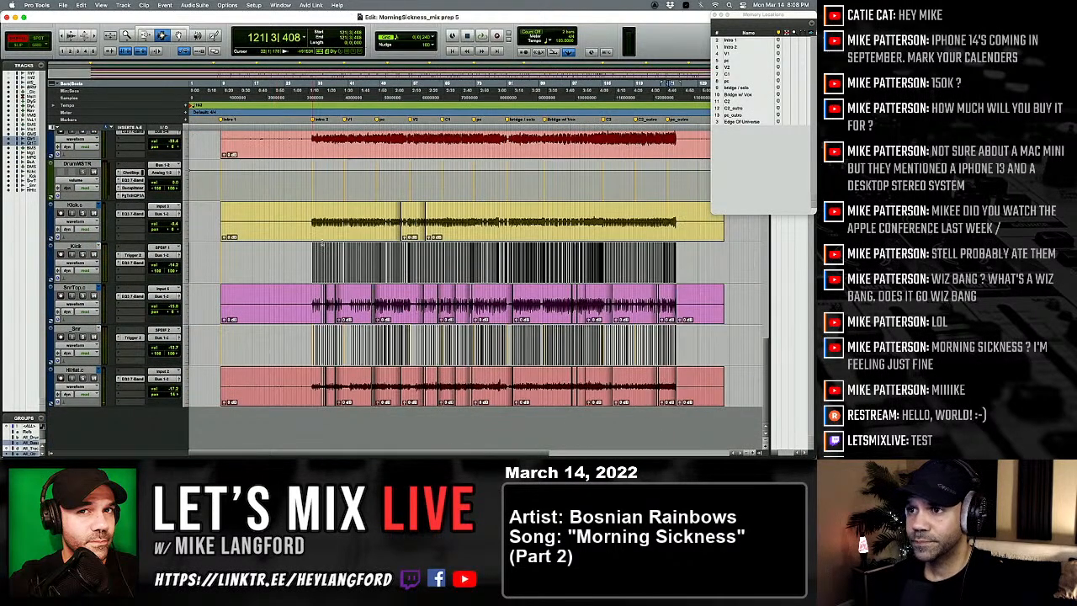
left_click_drag(495, 305, 494, 343)
key("t")
key("t")
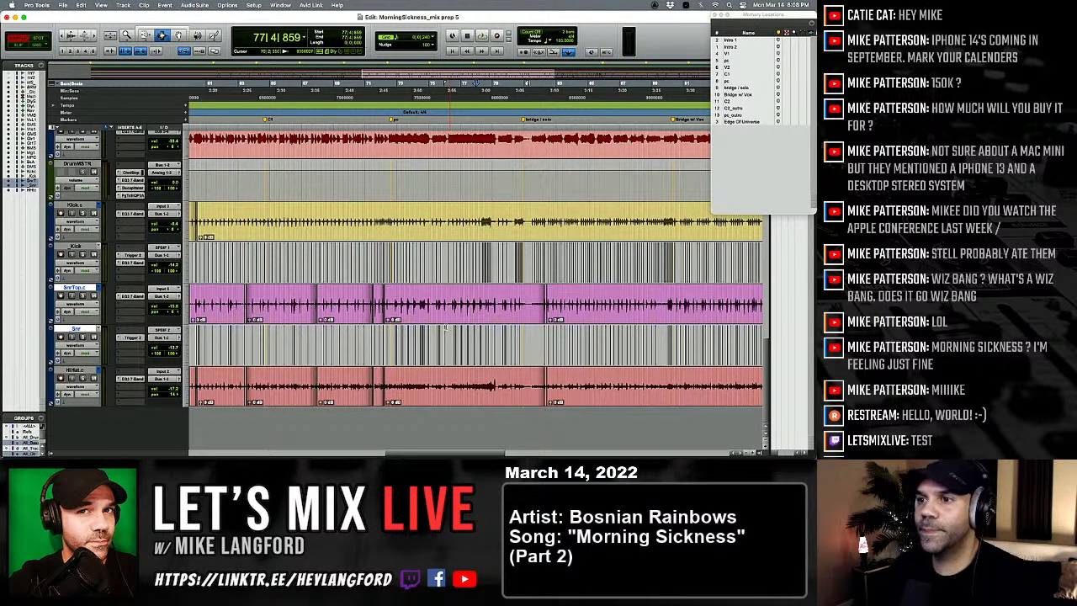
left_click(377, 309)
key("t")
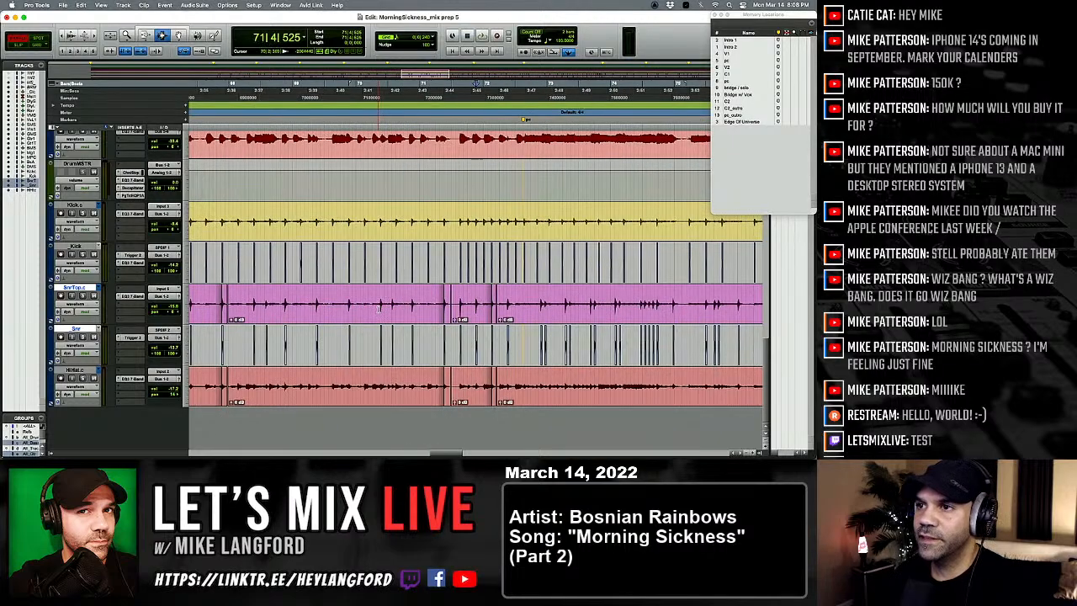
key("t")
key("r")
key("r")
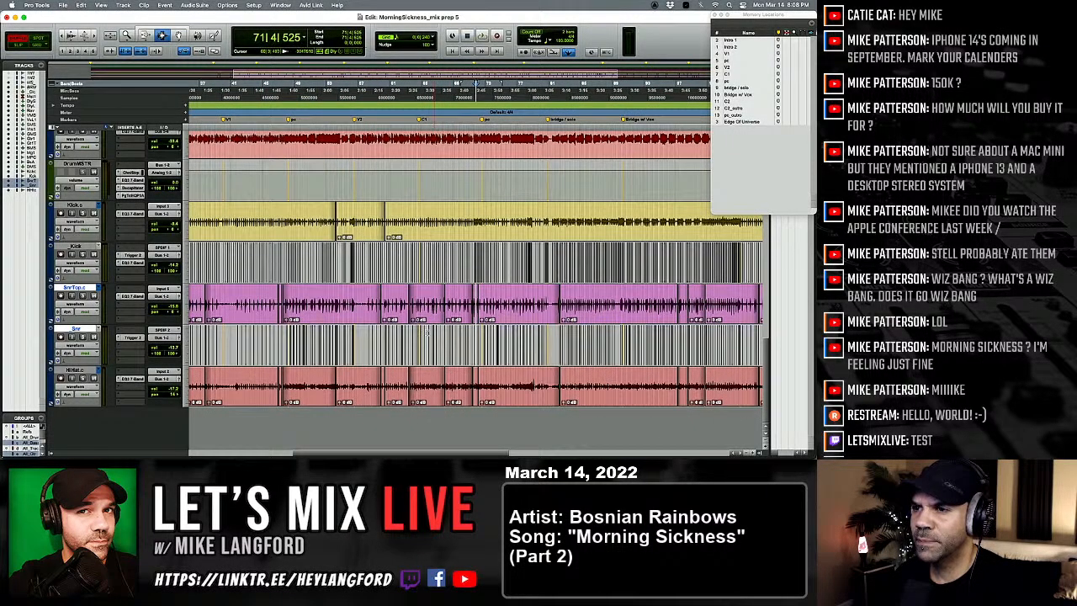
left_click(362, 297)
key("t")
key("t")
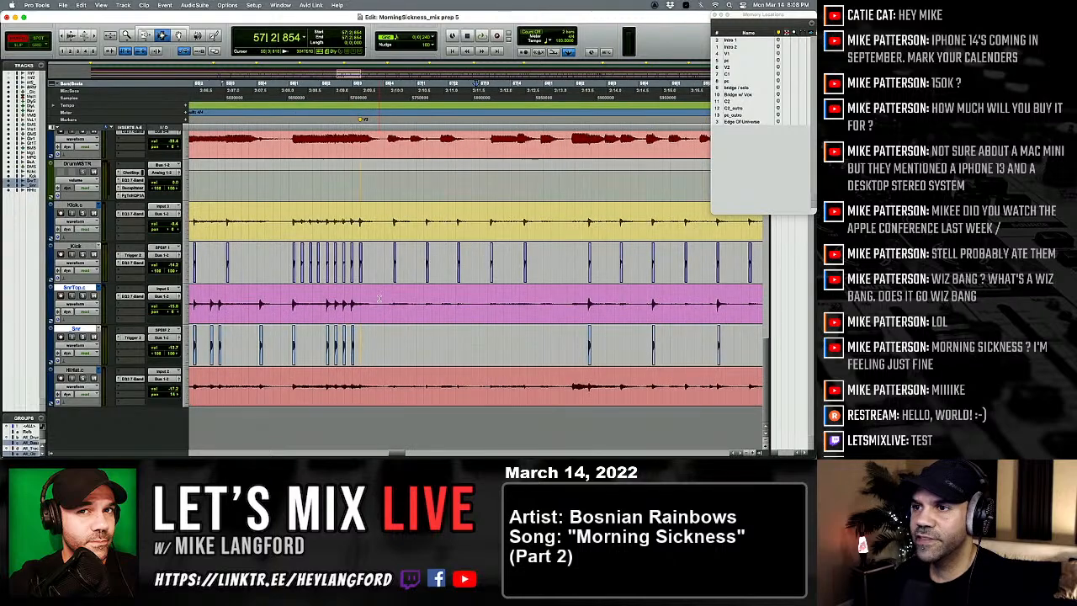
Step: Examine the gaps and clip edges left on the hi-hat and kick tracks around bar 54
left_click(422, 377)
key("t")
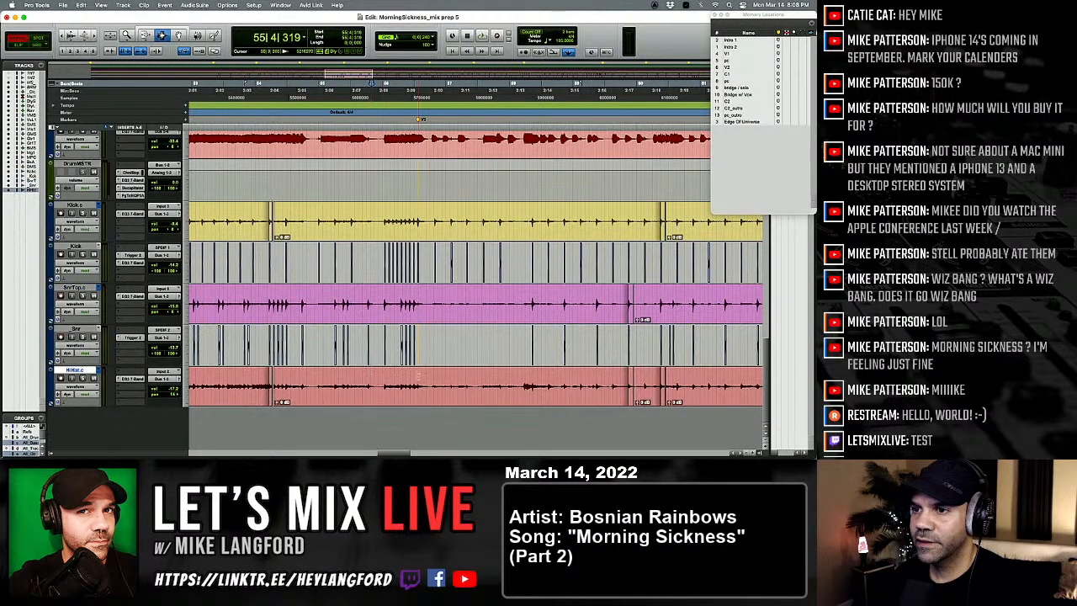
left_click(269, 381)
key("t")
key("t")
key("t")
key("t")
key("r")
key("r")
key("r")
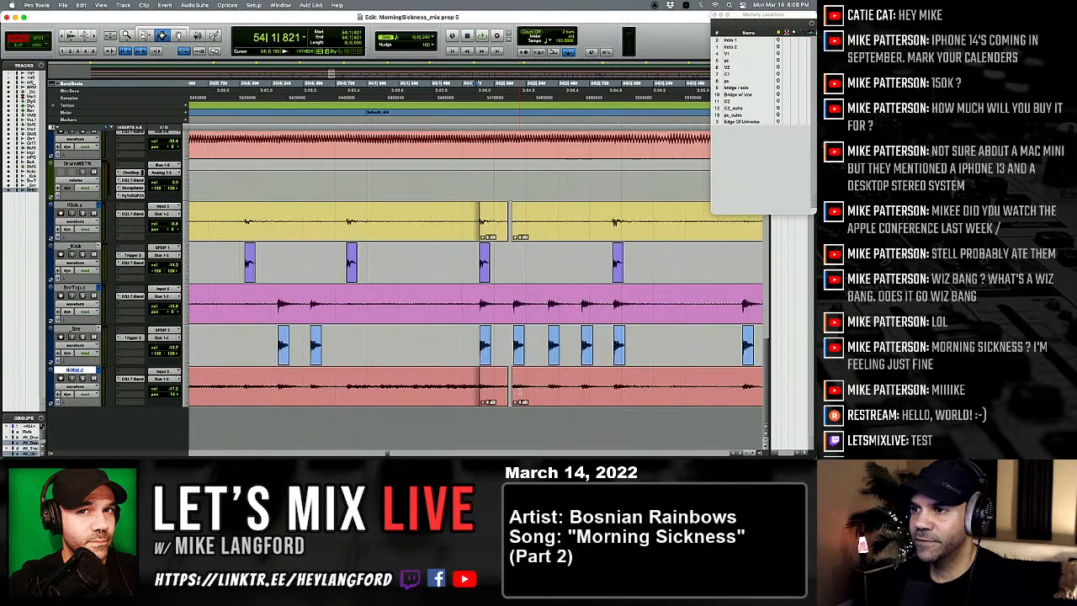
key("r")
key("r")
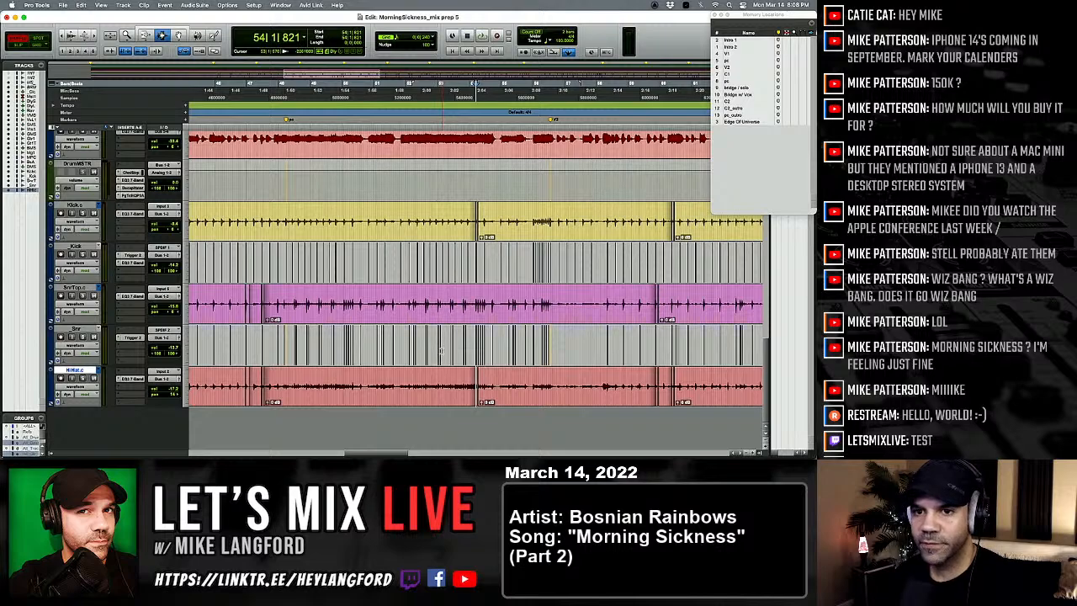
Step: Select all clips on the kick, snare top and hi-hat tracks and open Beat Detective for Edit Smoothing
left_click(438, 238)
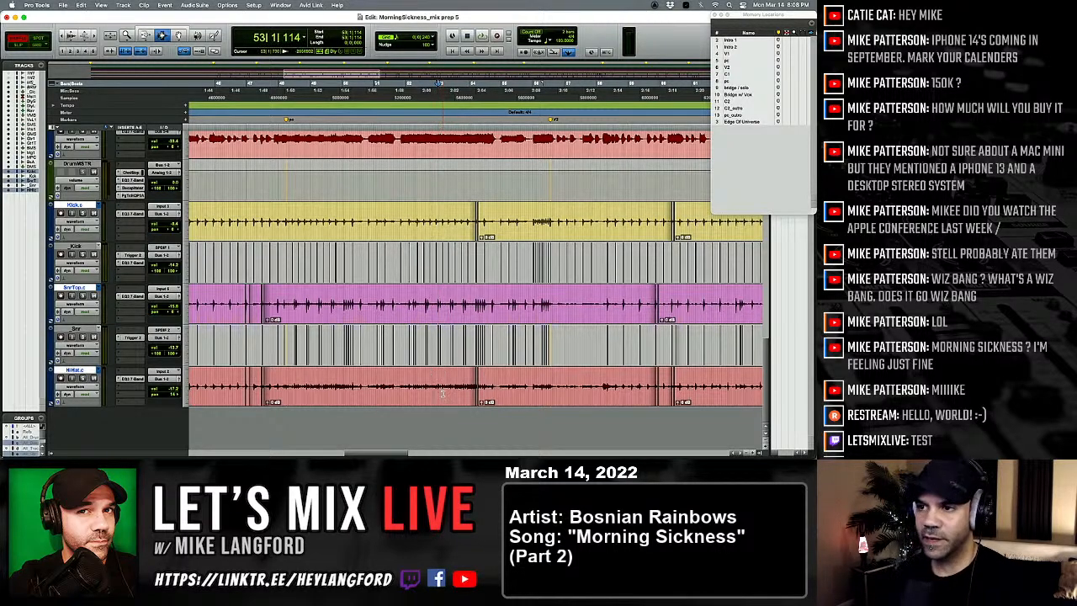
key("super+a")
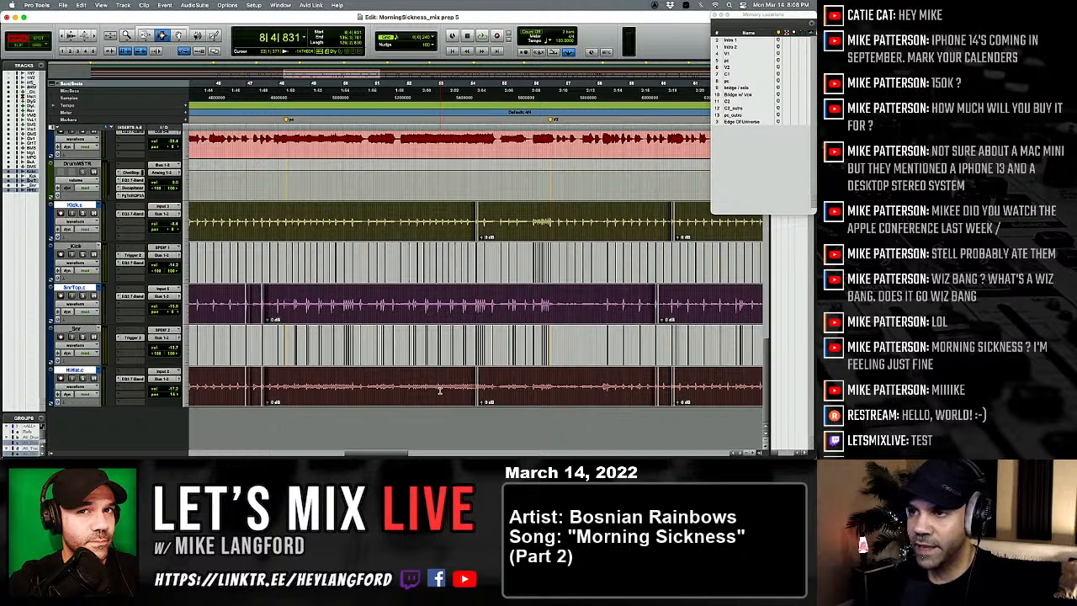
key("r")
key("r")
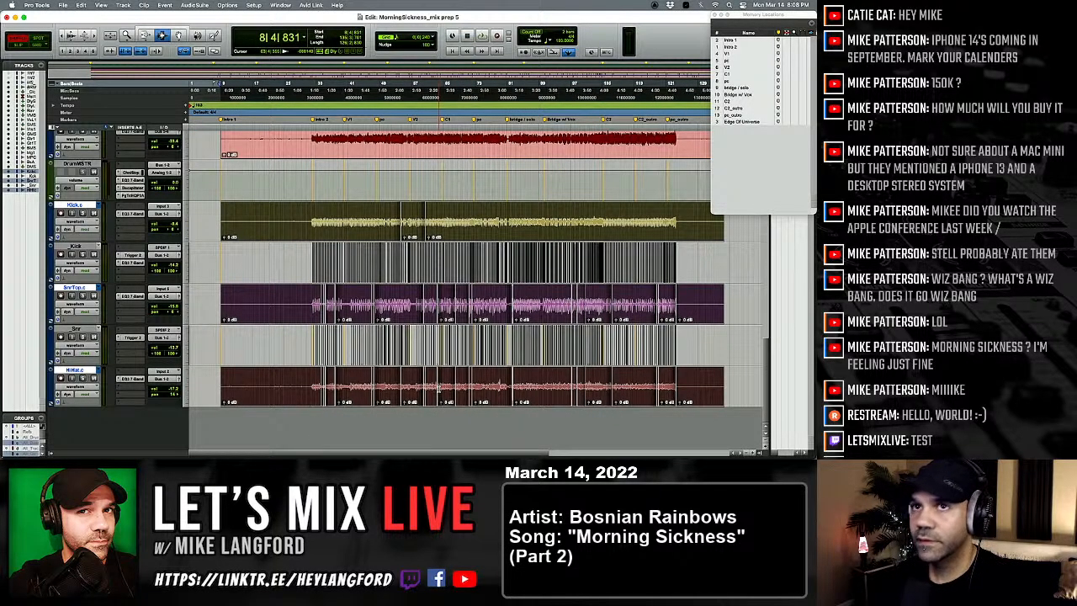
key("super+8")
left_click(438, 389)
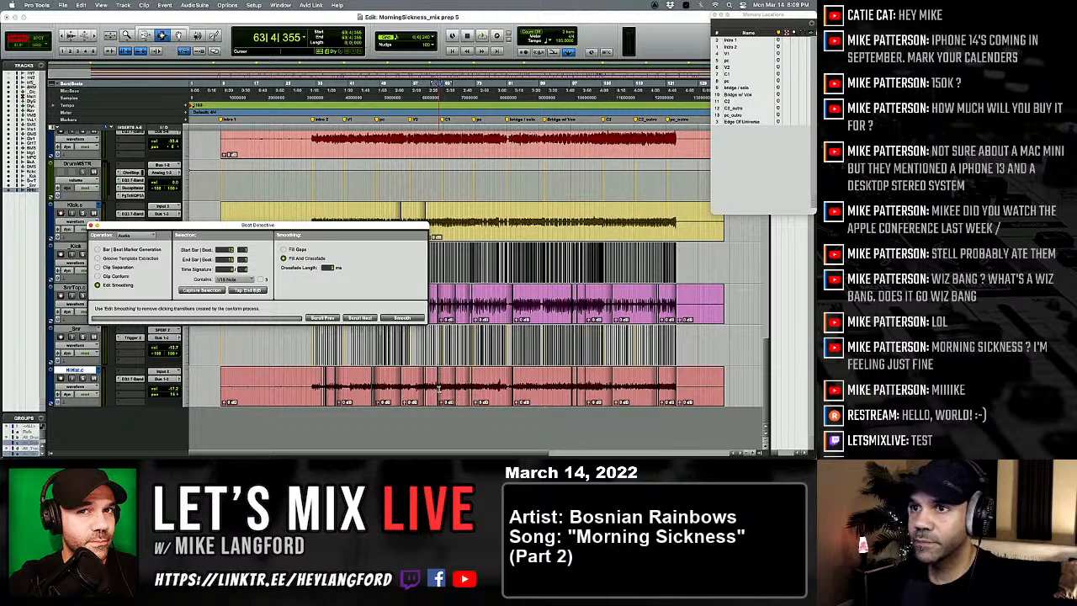
left_click_drag(355, 237, 543, 245)
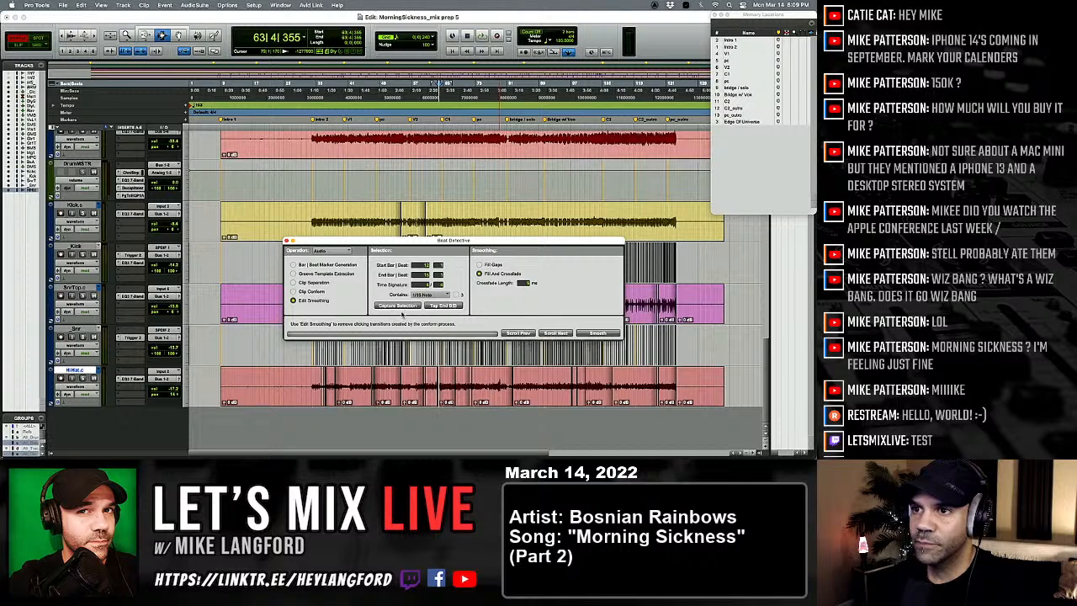
Step: Move Beat Detective clear of the kick track and reselect all clips on the Kick.c, SnrTop.c and HiHat.c tracks
left_click(386, 223)
left_click_drag(399, 244, 435, 275)
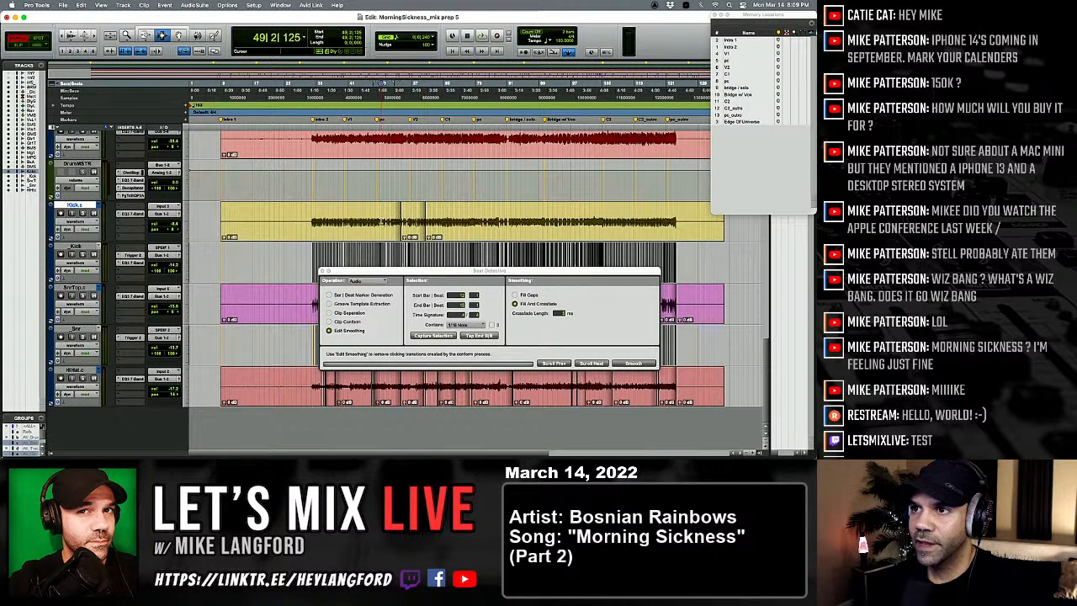
right_click(283, 304)
right_click(255, 298)
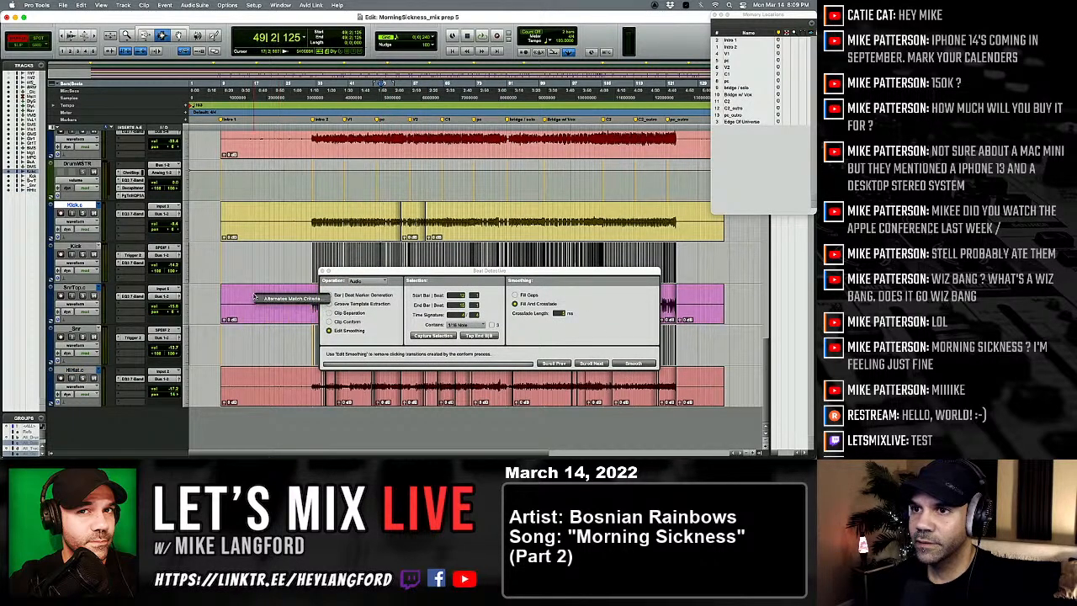
left_click(253, 300)
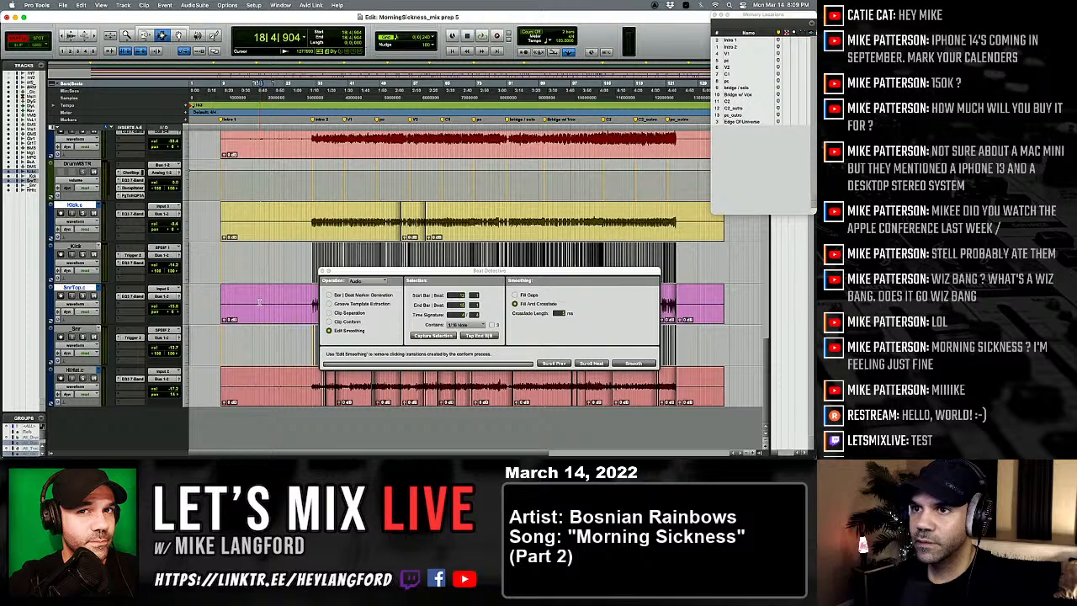
left_click(267, 375)
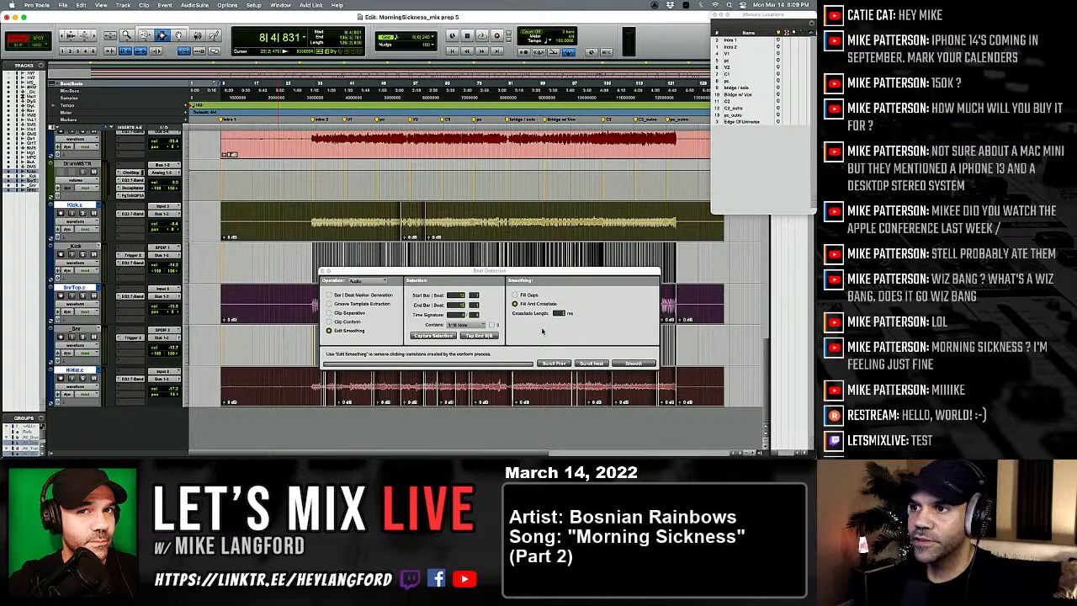
Step: Examine the gaps between the edited snare top and hi-hat clips around bars 34 to 35
key("t")
key("t")
key("t")
key("t")
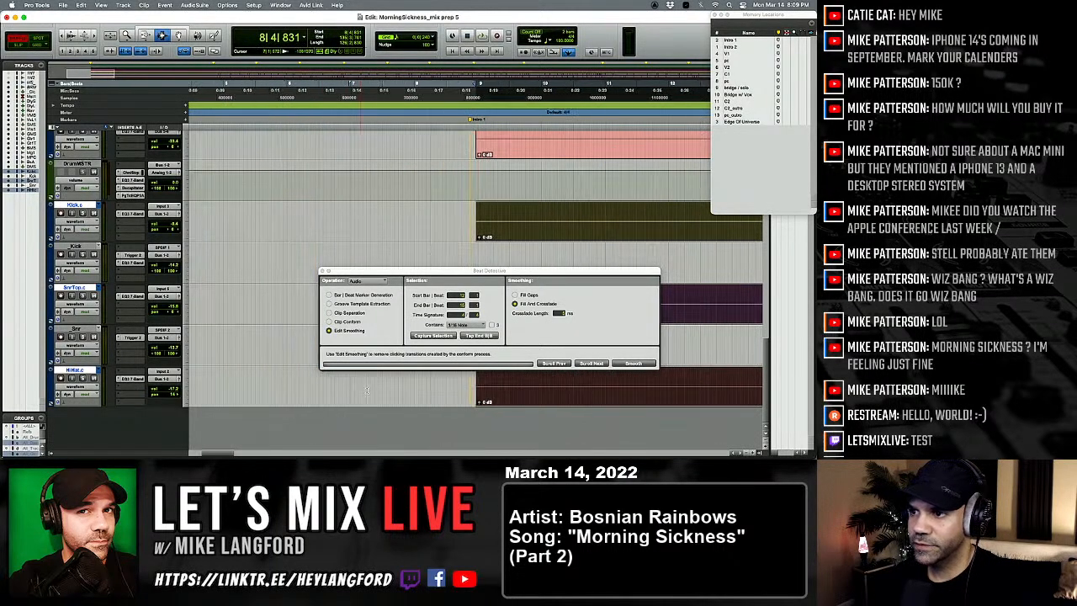
scroll(388, 397, "right", 10)
scroll(389, 396, "right", 10)
scroll(387, 395, "up", 3)
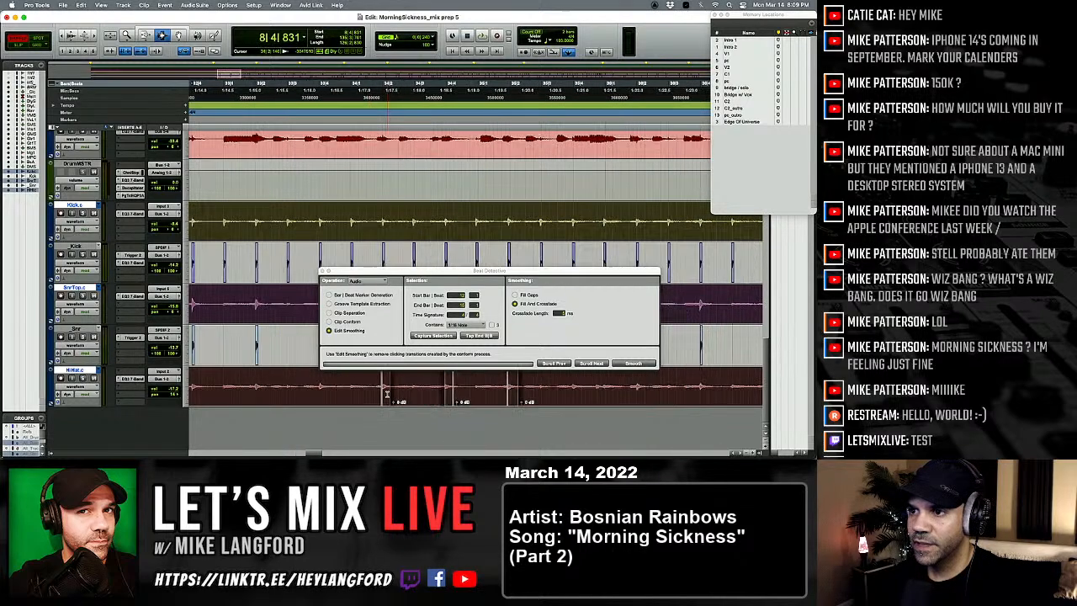
key("r")
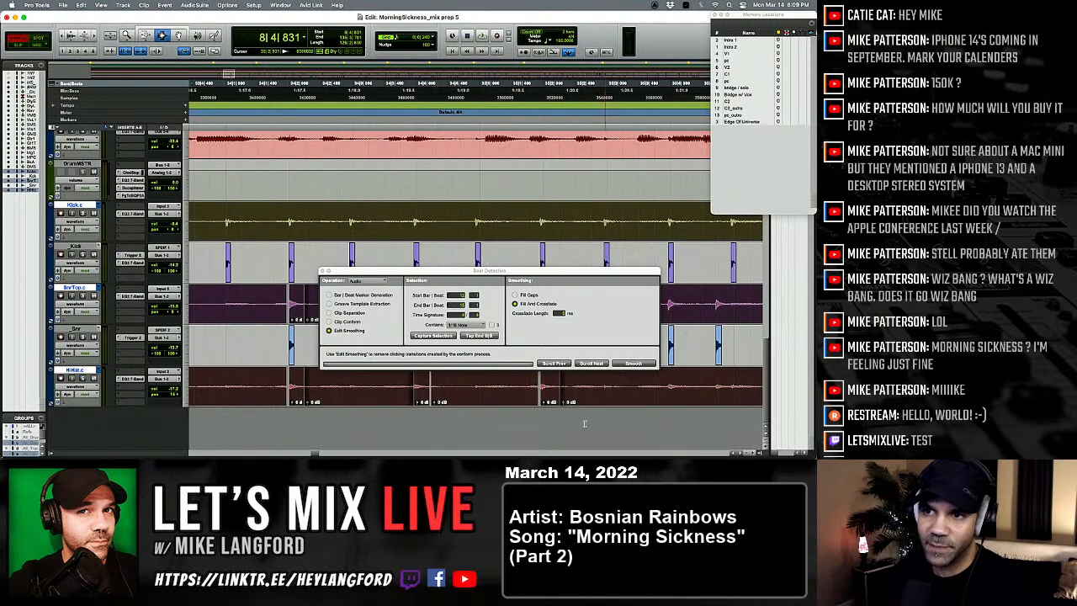
key("t")
scroll(301, 412, "right", 2)
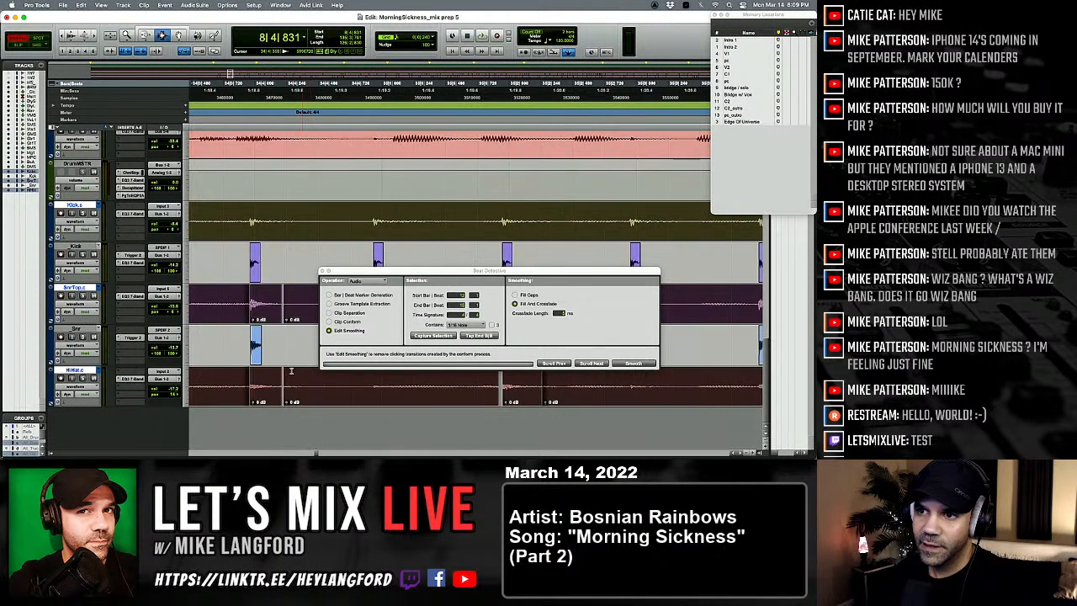
key("t")
scroll(276, 347, "right", 3)
scroll(275, 349, "right", 3)
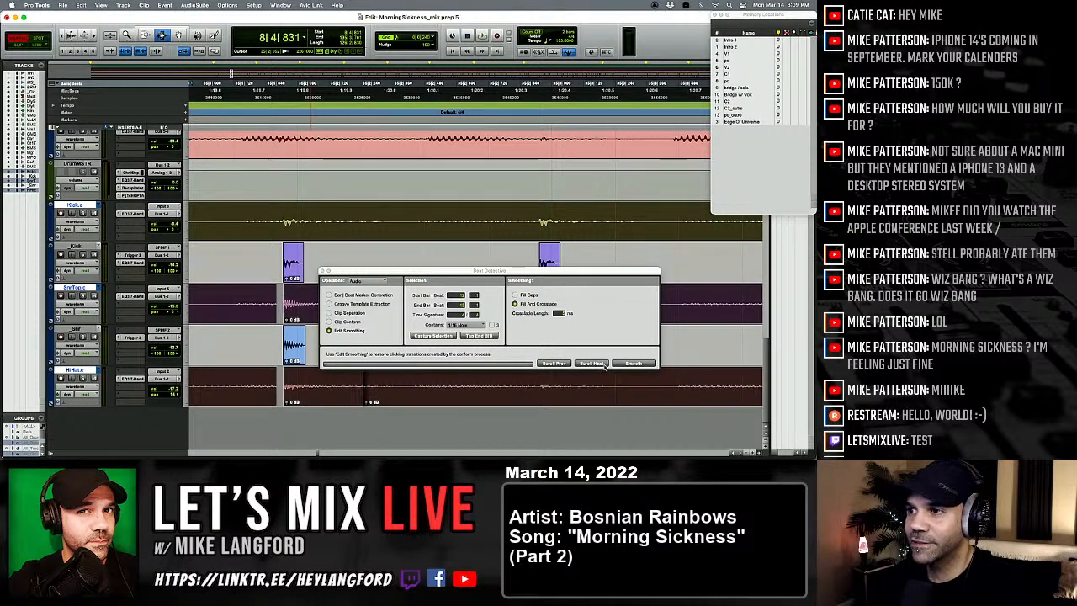
Step: Close Beat Detective, leaving the clips on the kick, snare top and hi-hat tracks selected
left_click(637, 363)
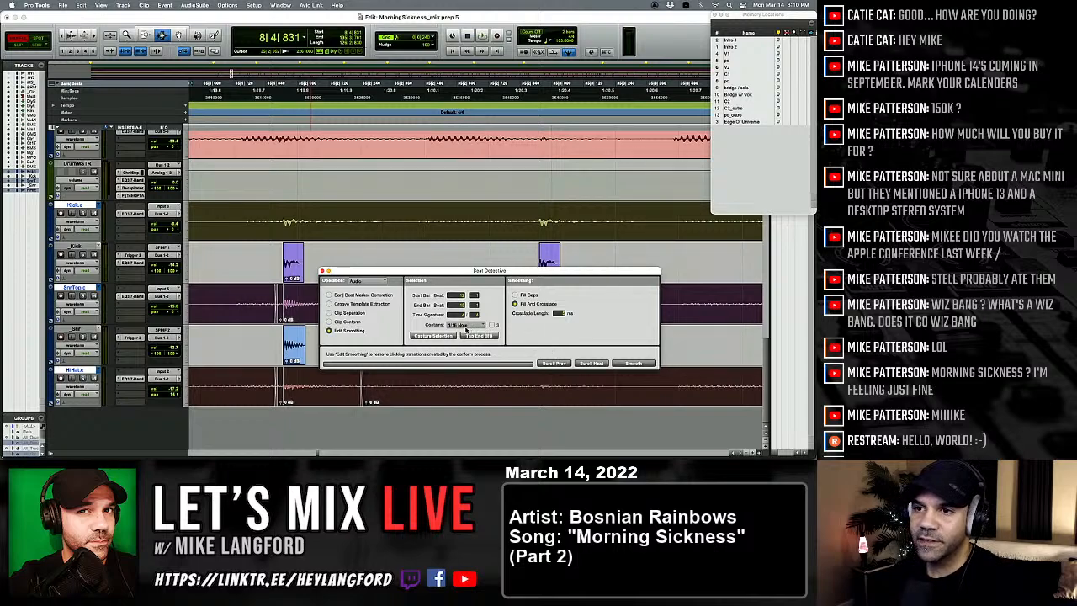
key("alt+a")
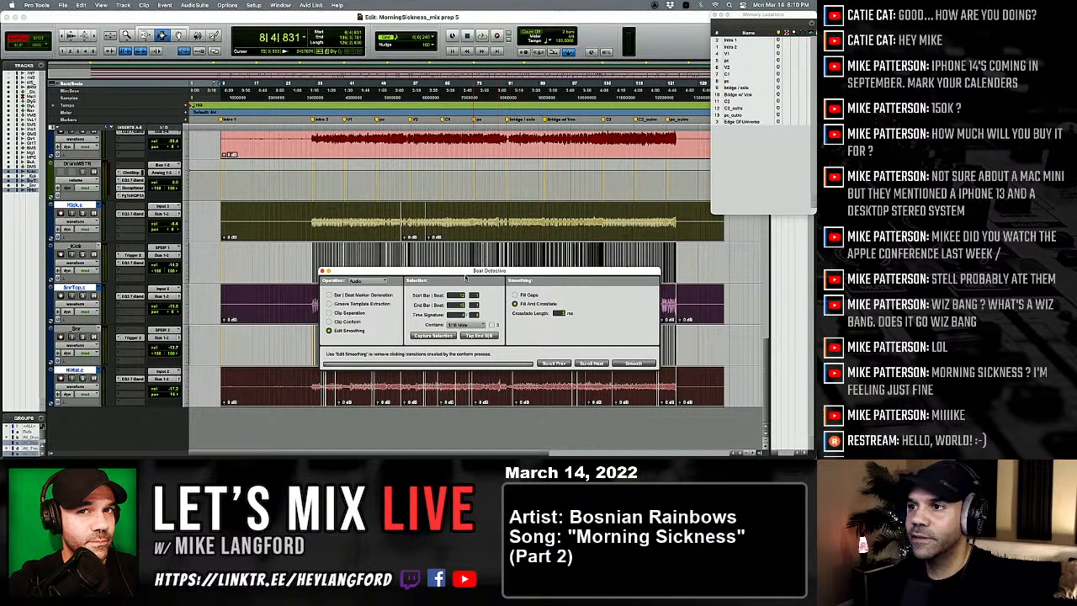
left_click_drag(462, 274, 450, 361)
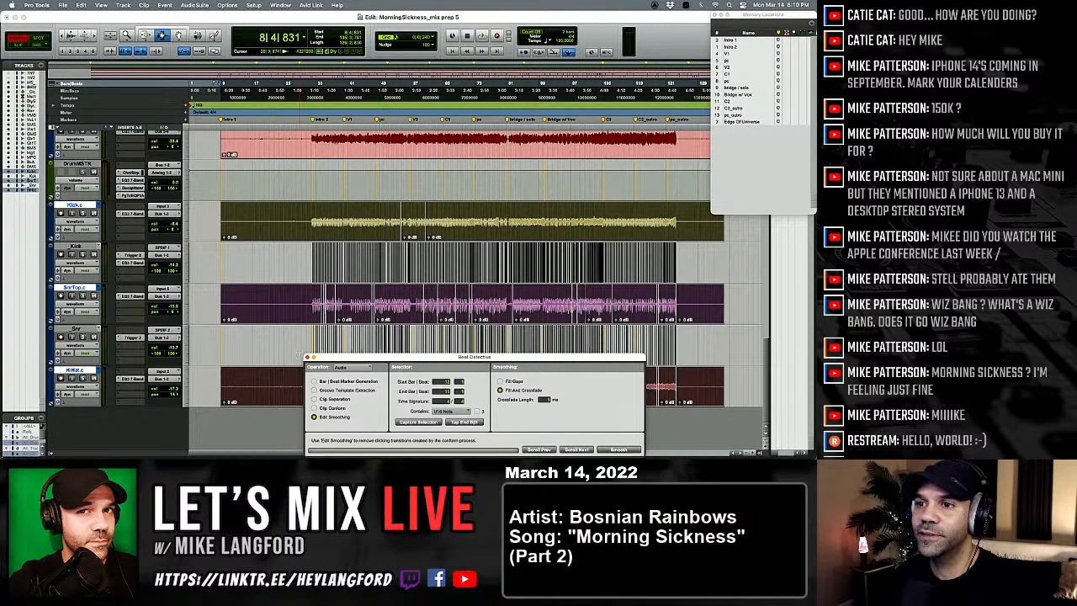
left_click(309, 357)
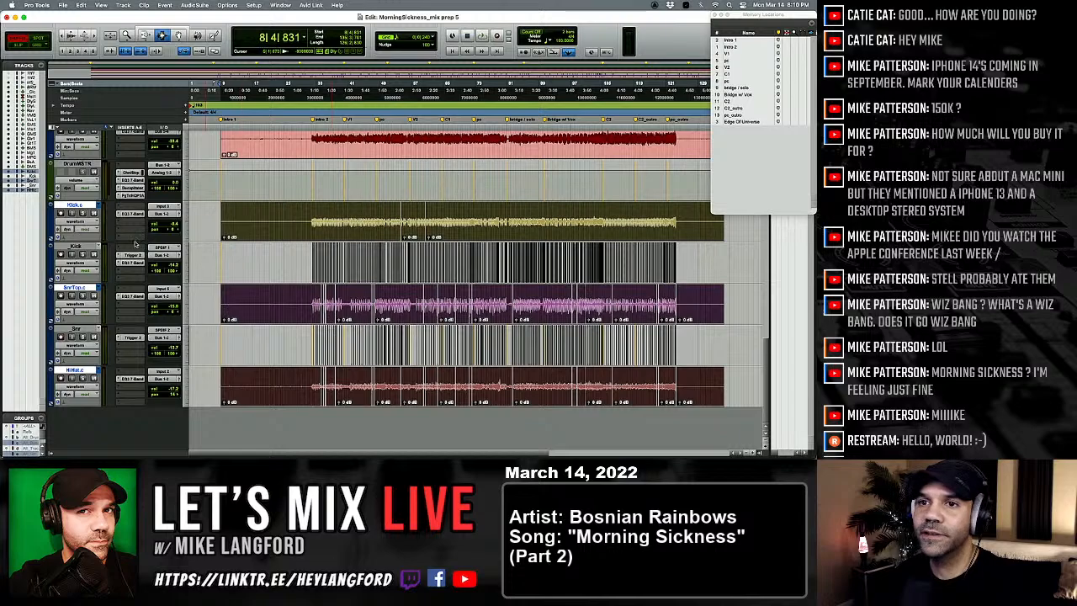
Step: Select only the Kick.c, SnrTop.c and HiHat.c tracks and duplicate their playlists
left_click(76, 207)
left_click(75, 207)
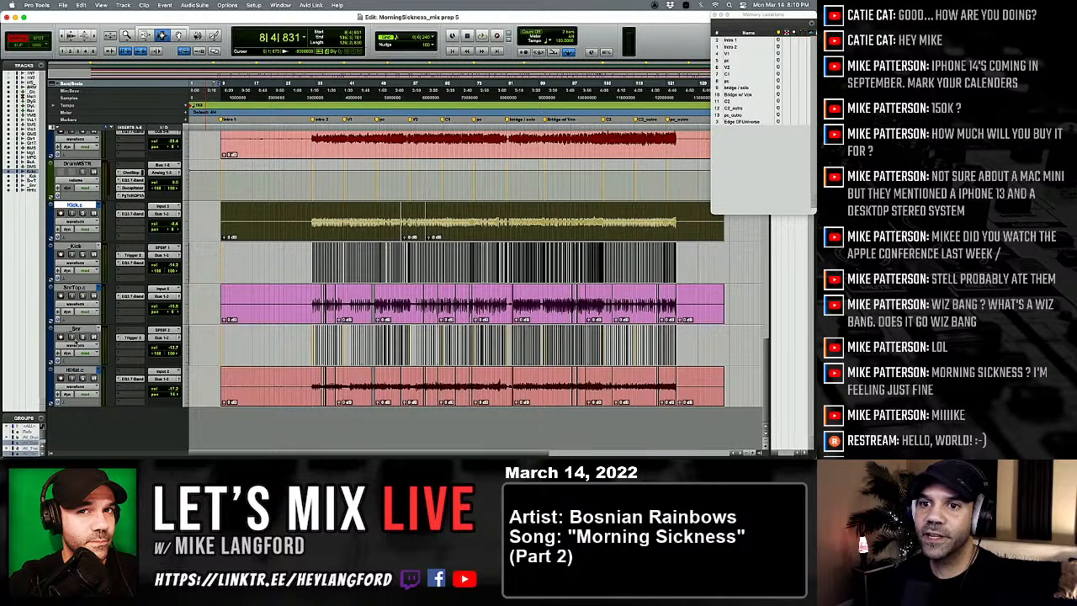
left_click(75, 371, "shift")
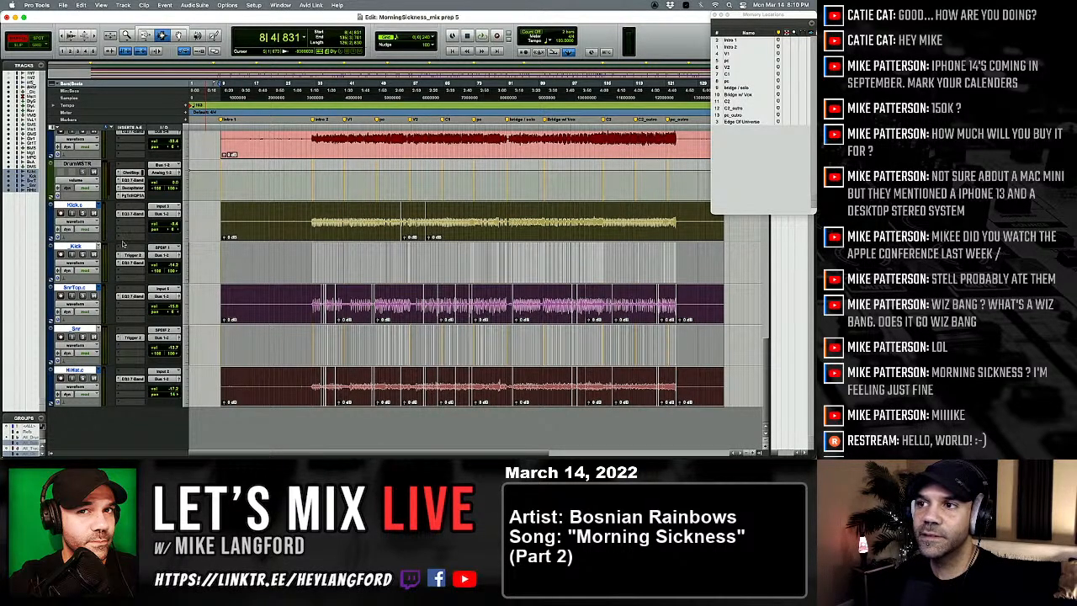
left_click(76, 207)
left_click(76, 206)
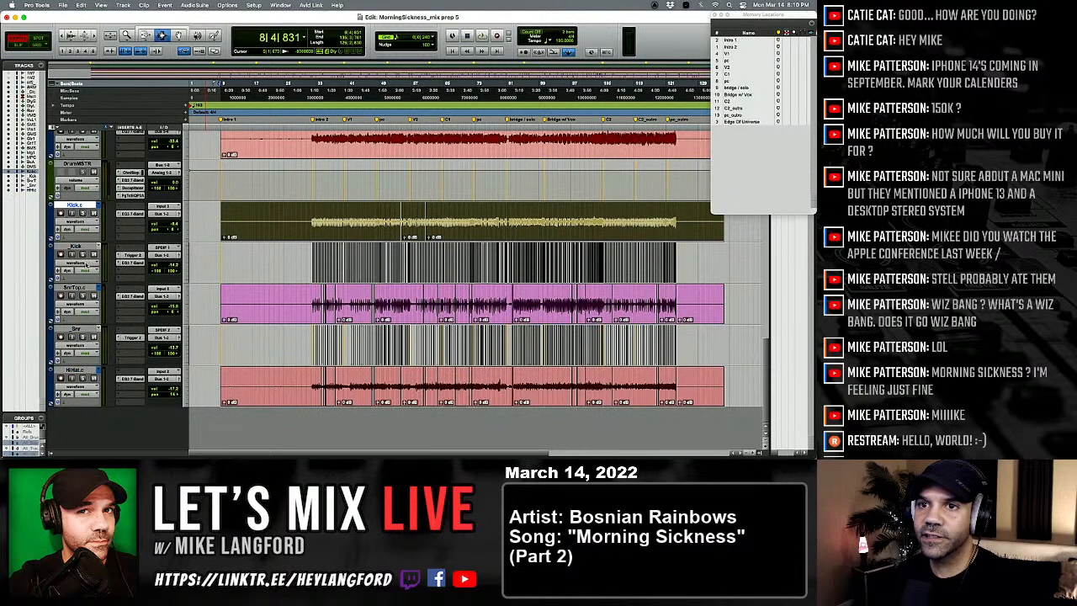
left_click(83, 288, "super")
left_click(75, 371, "super")
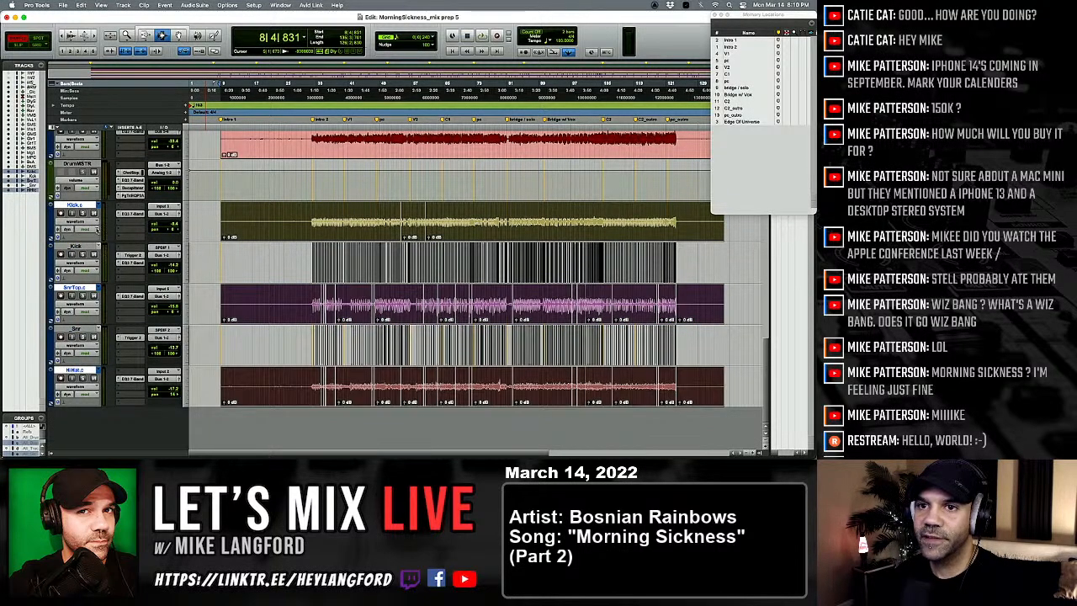
left_click(98, 206)
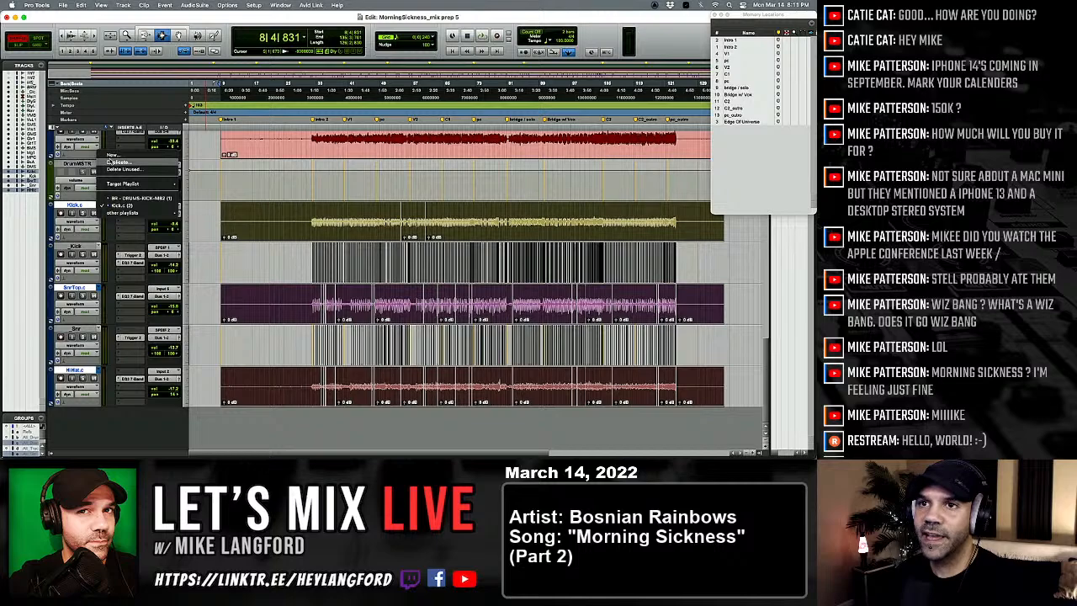
left_click(110, 162)
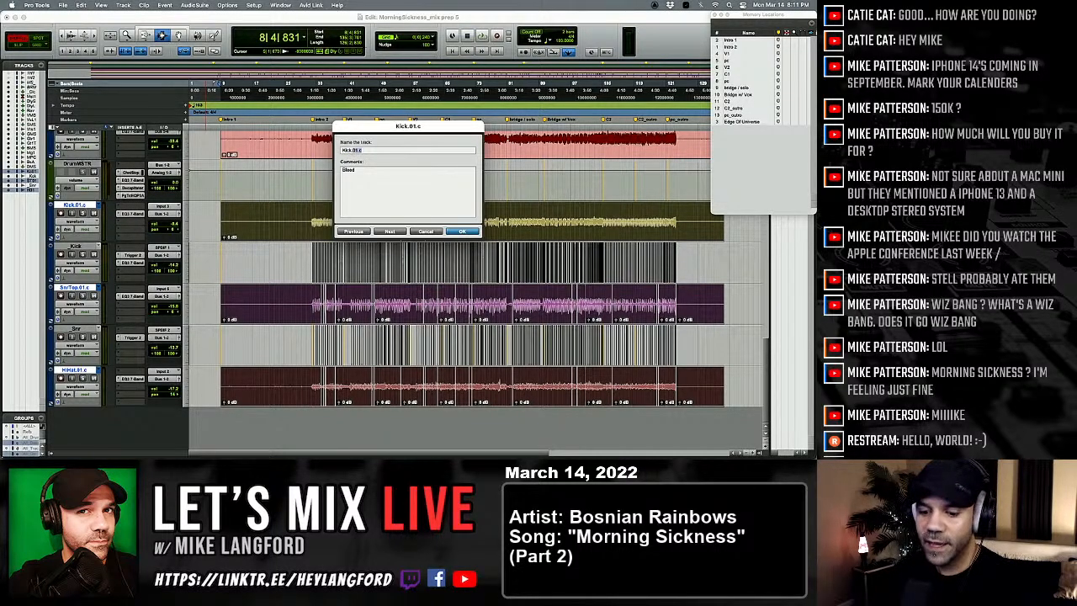
Step: Name the duplicated kick and snare top playlists Kick.ct and SnrTop.ct, and give the hi-hat playlist the same .ct suffix
type("ct")
key("super+Right")
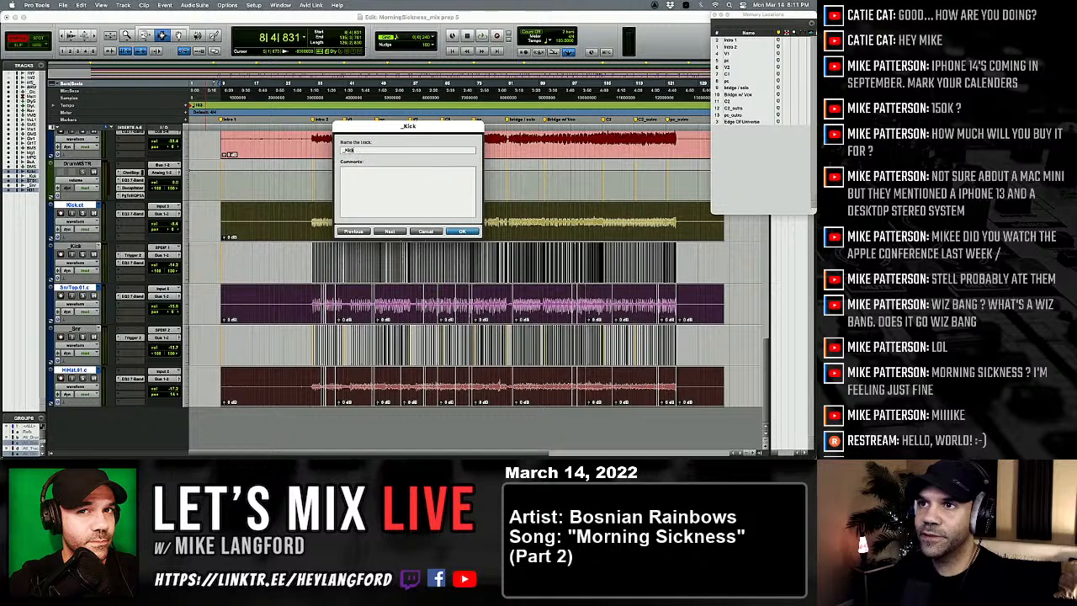
key("super+Right")
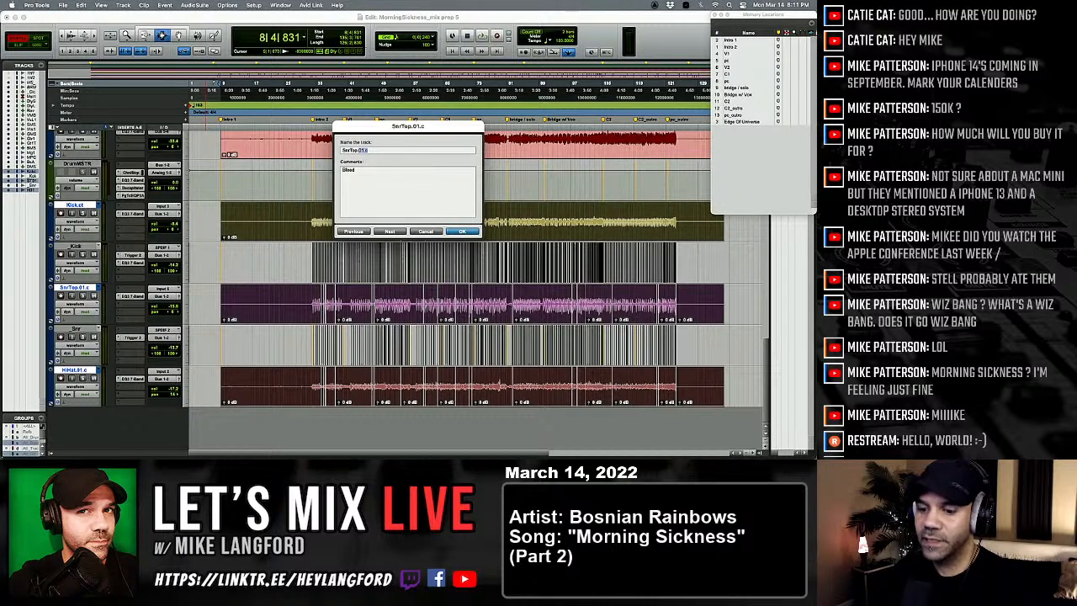
type("t")
key("super+Right")
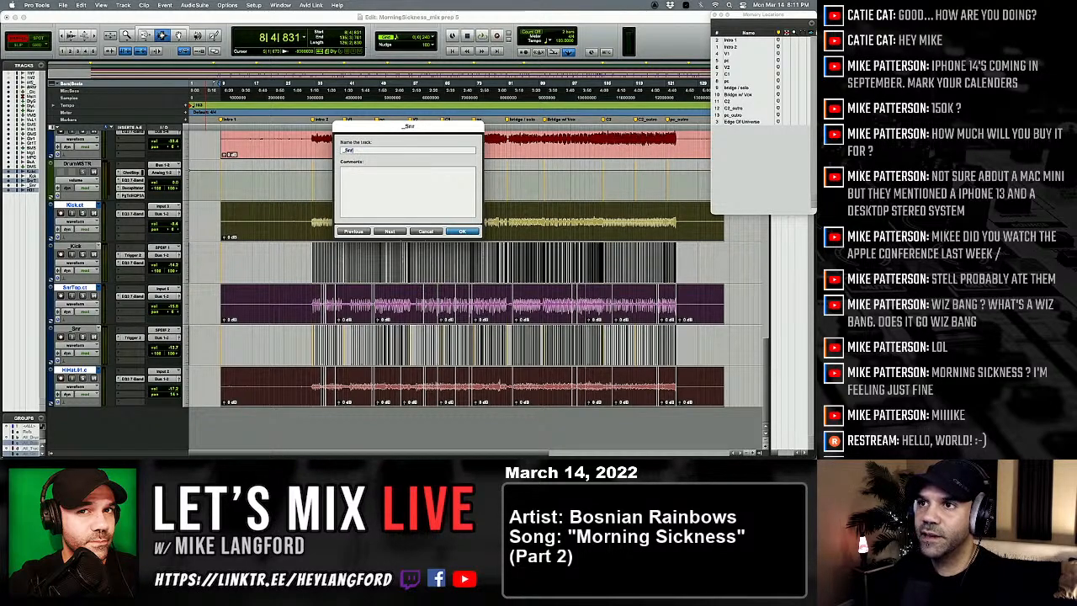
key("super+Right")
key("Right")
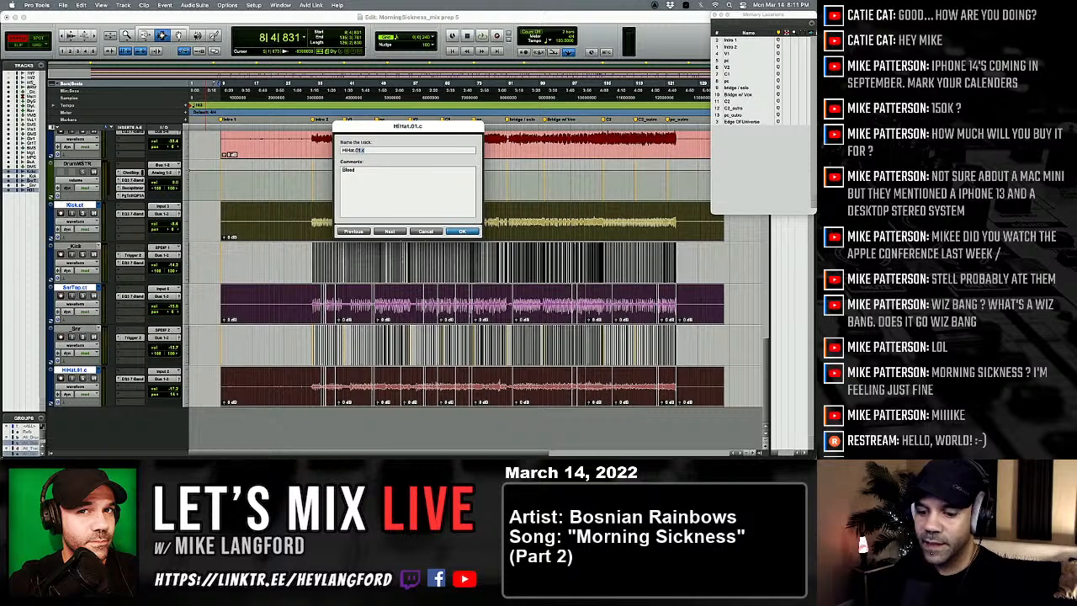
key("Return")
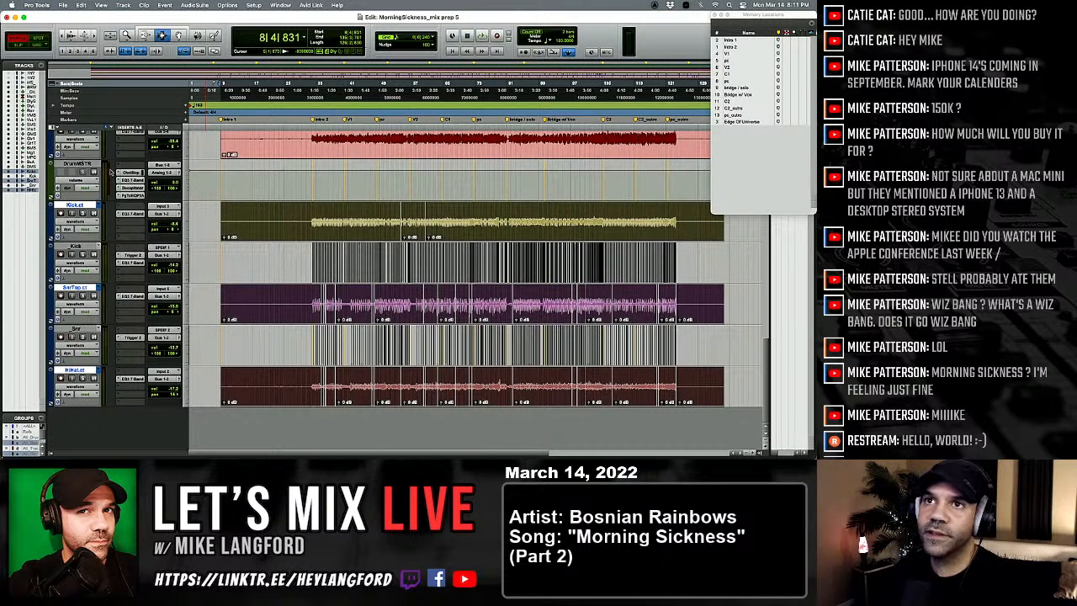
Step: Consolidate the clips on the kick, snare top and hi-hat tracks into one per track, and reduce the height of all tracks
left_click(81, 5)
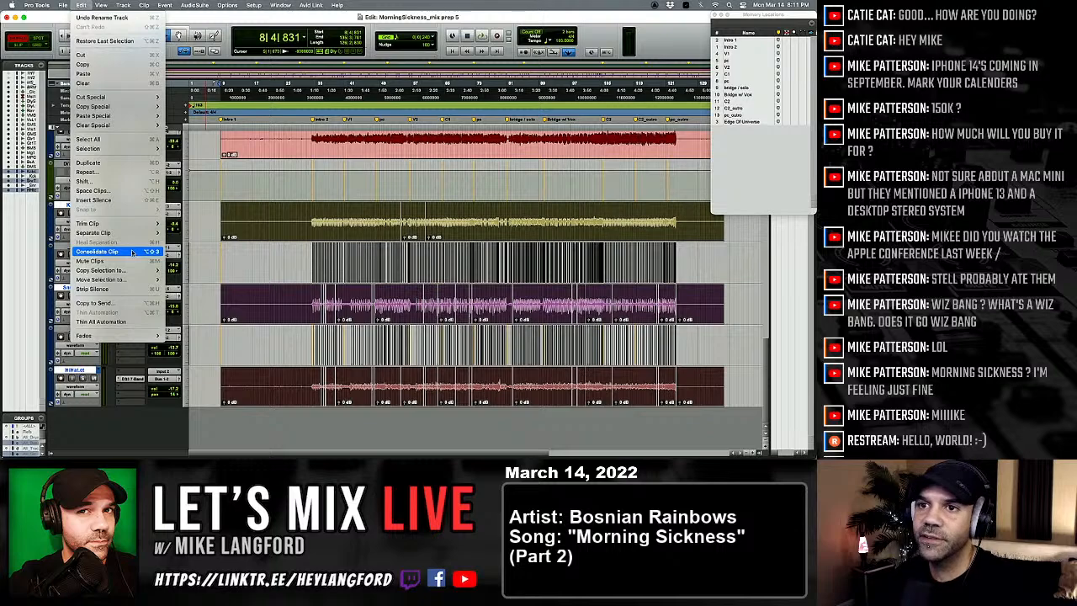
left_click(131, 251)
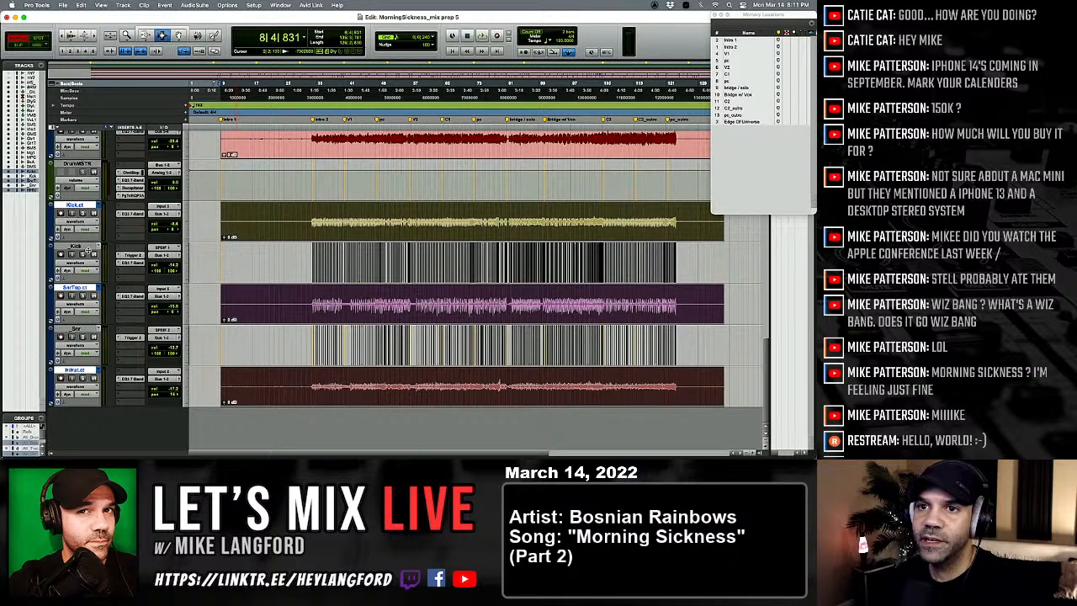
left_click_drag(75, 242, 80, 220)
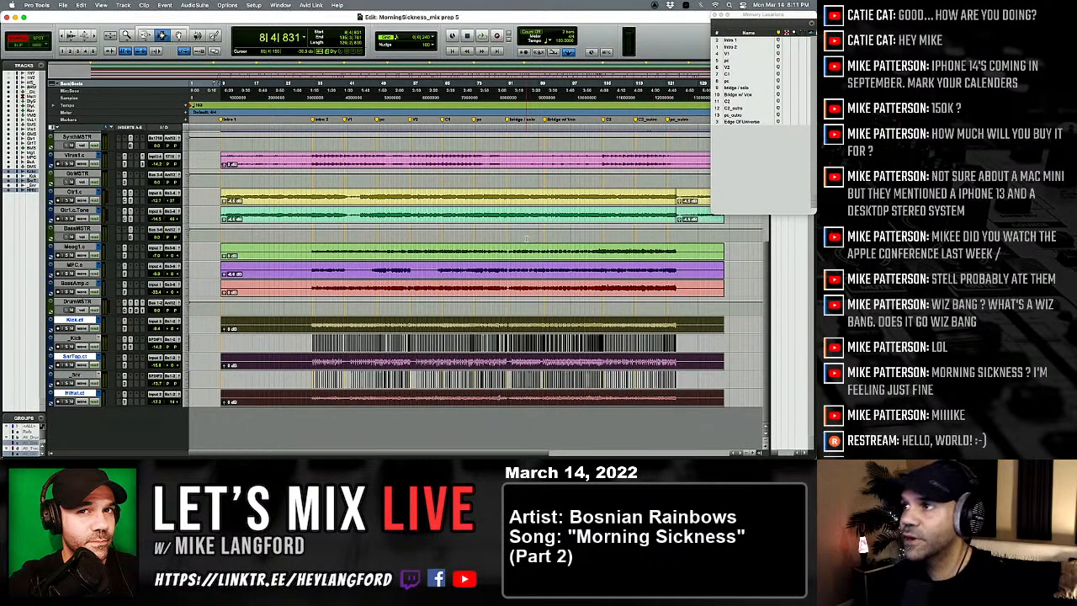
Step: Switch to Slip edit mode and start playback on the lead vocal track from just before the Intro 2 marker
scroll(407, 260, "up", 3)
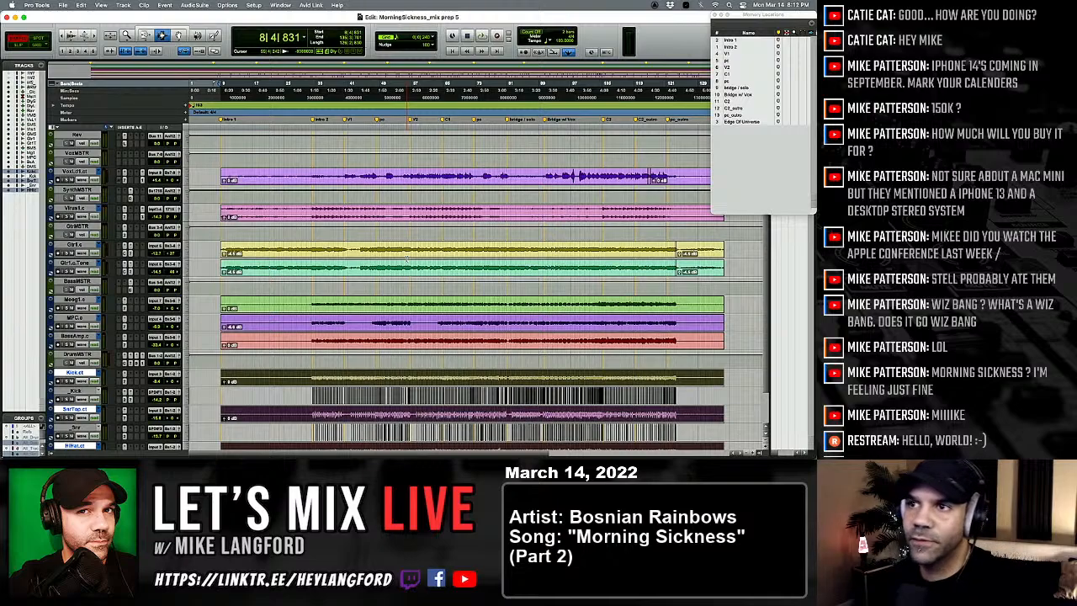
key("F2")
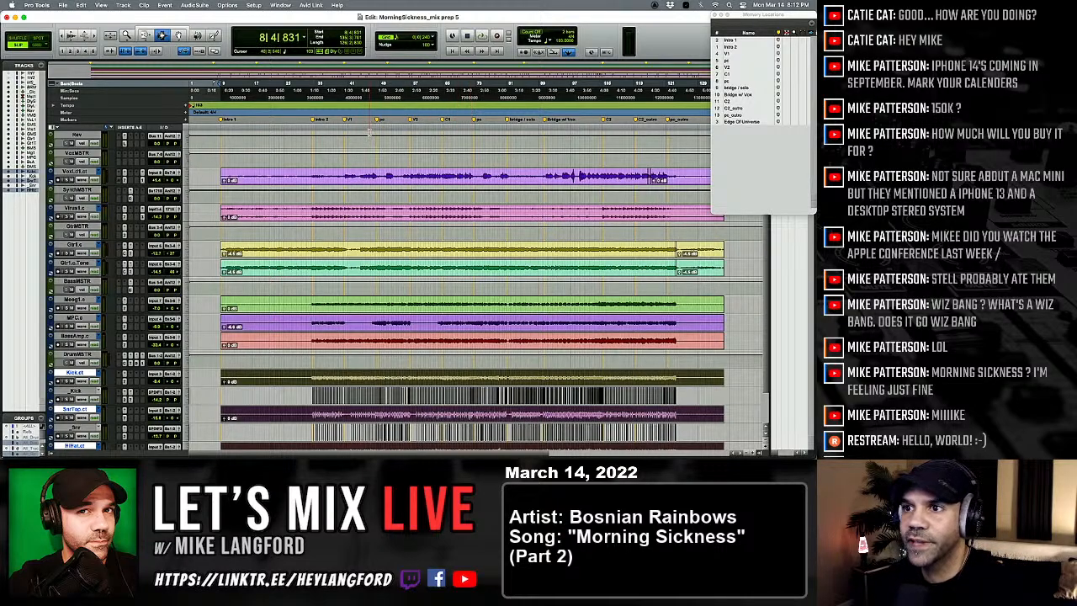
scroll(278, 187, "up", 3)
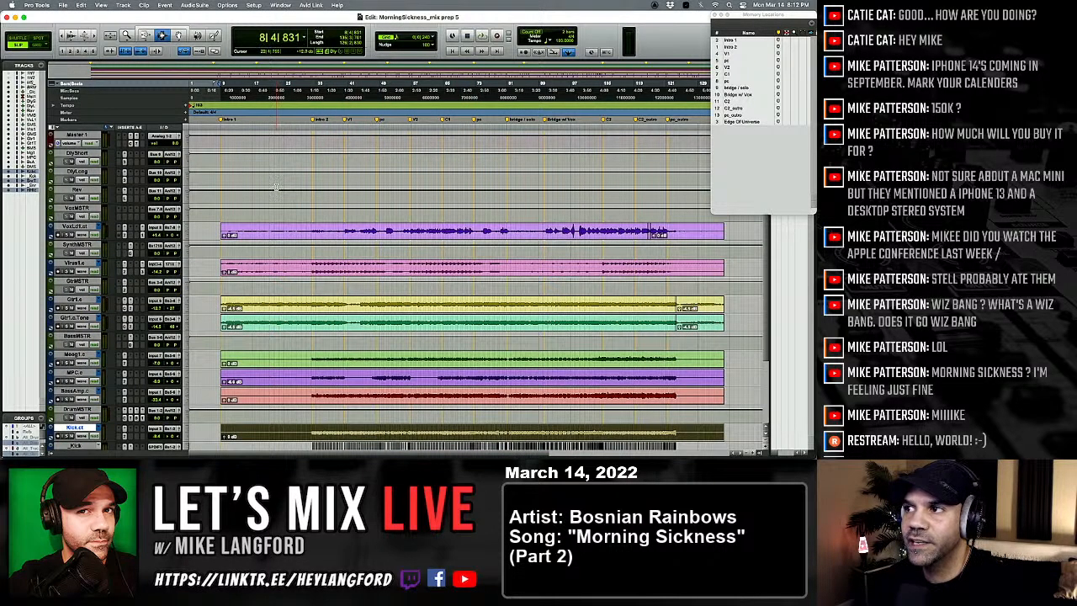
scroll(277, 206, "up", 3)
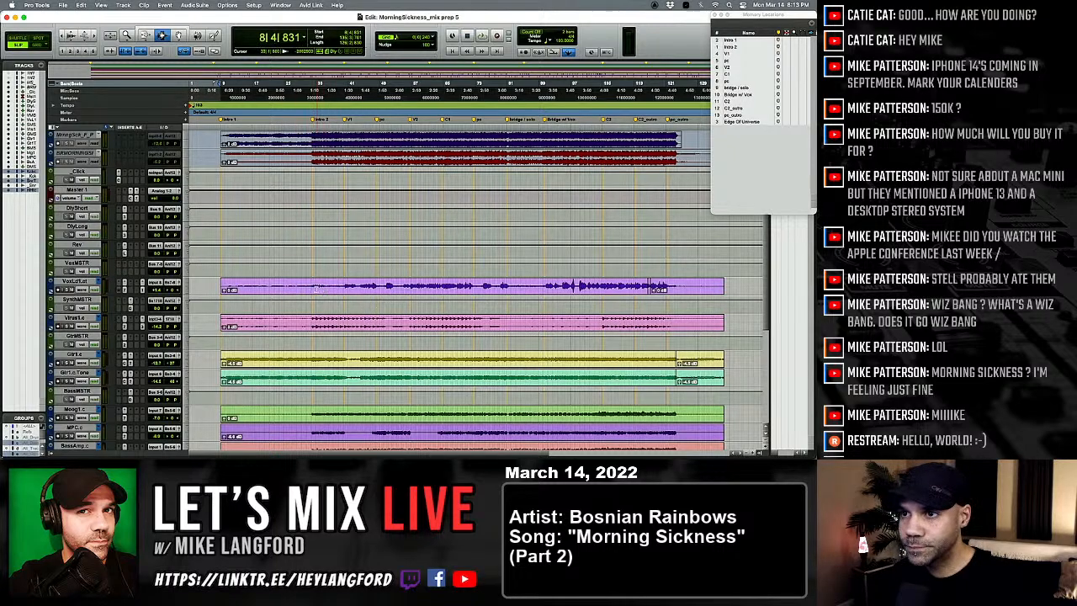
left_click(309, 287)
key("space")
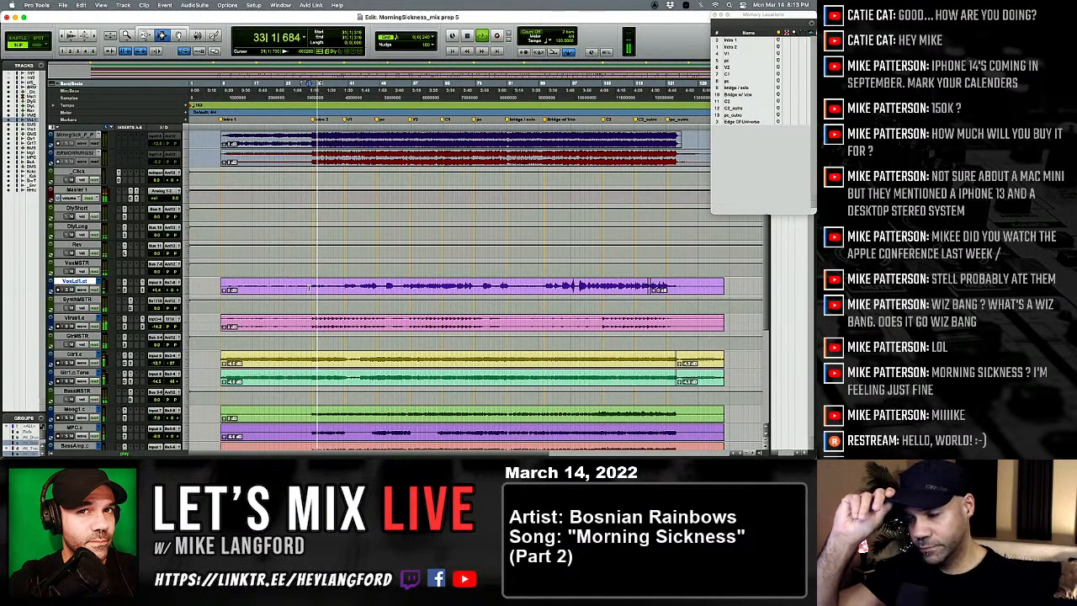
Step: Show the mixer and mute the Gtr1.c.Tone, Gtr1.c, Virus1.c and lead vocal tracks
key("super+equal")
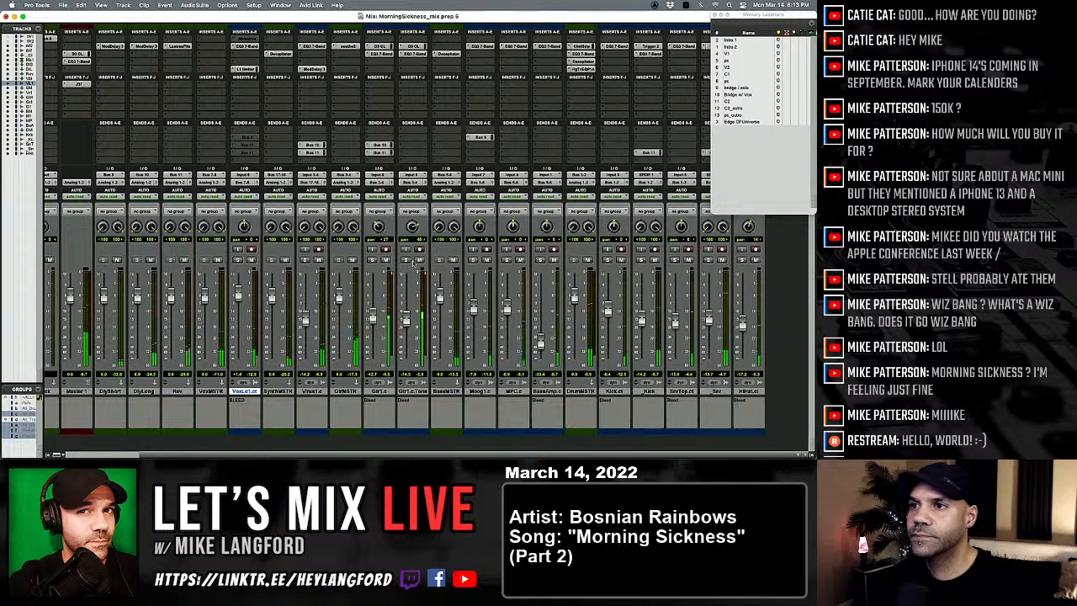
left_click(419, 259)
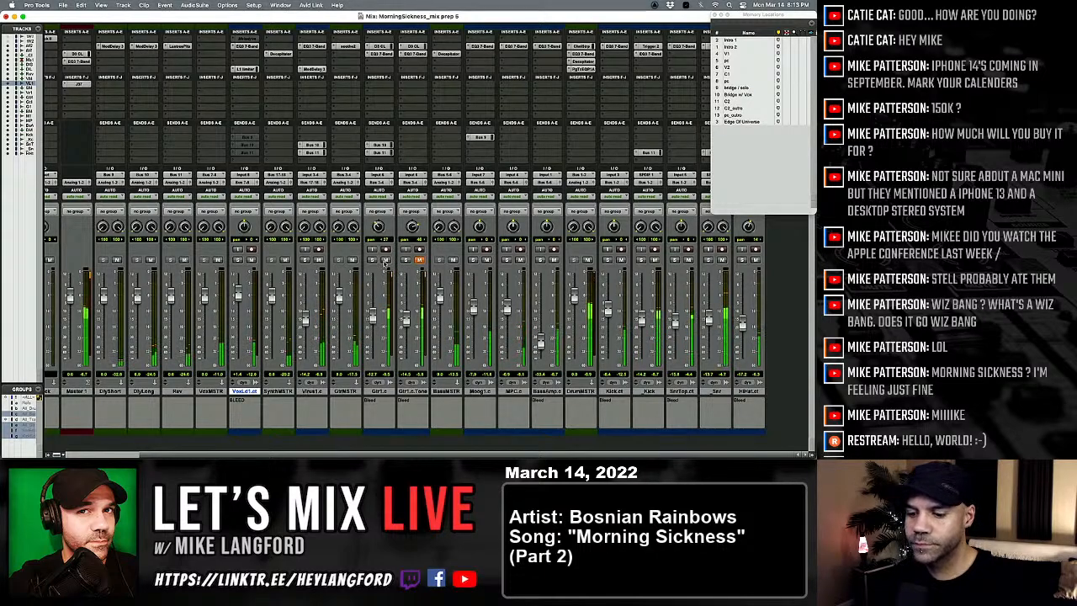
left_click(385, 259)
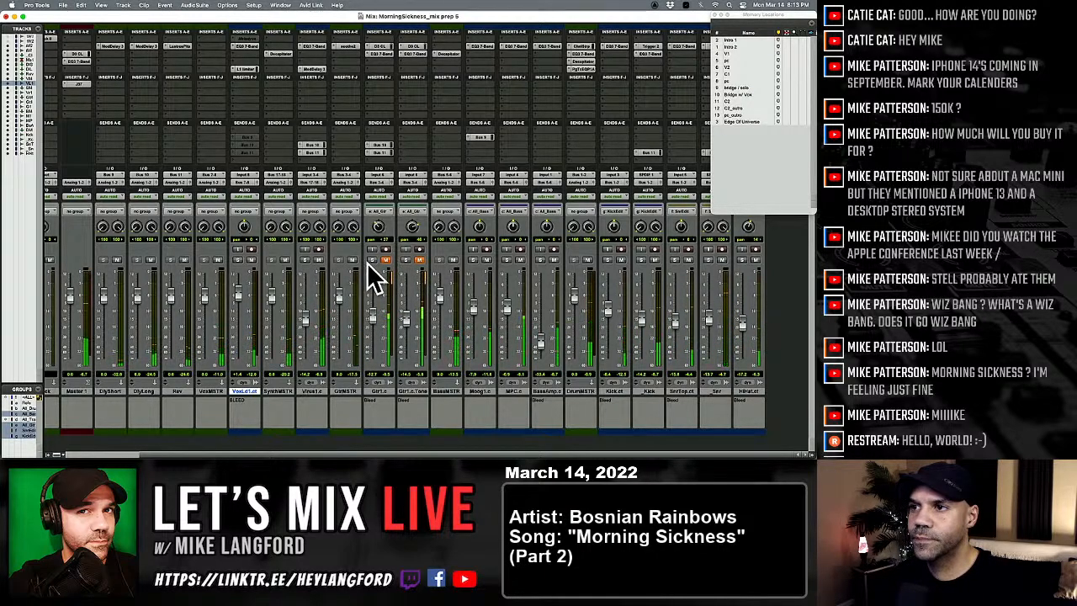
left_click(250, 260)
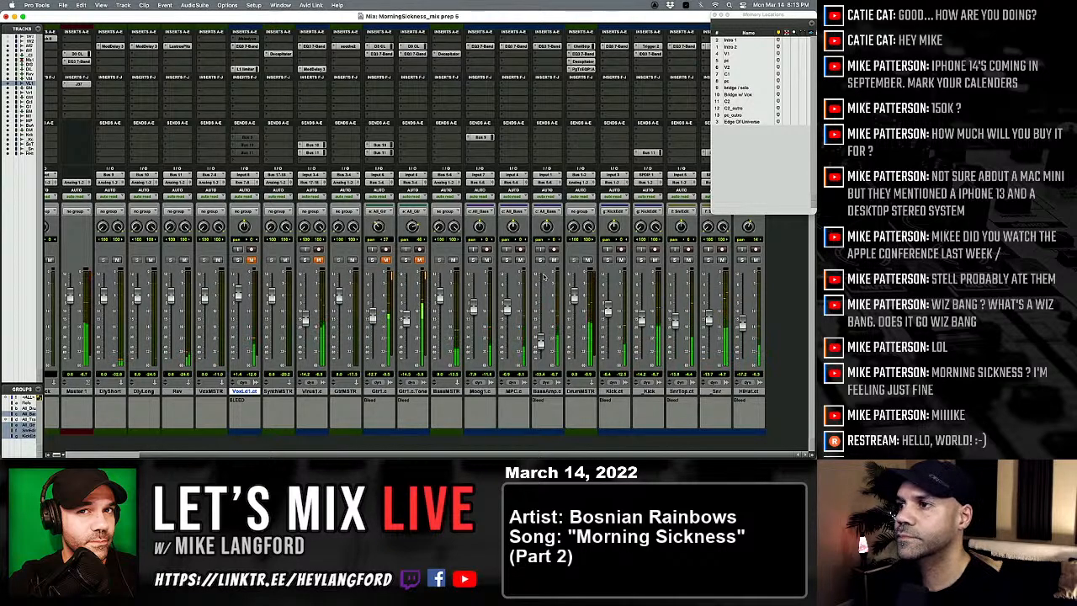
Step: Adjust the high-frequency boost and the low-frequency attenuation and boost on the DrumMSTR track's PuigTec EQP1A, then close it
left_click(581, 69)
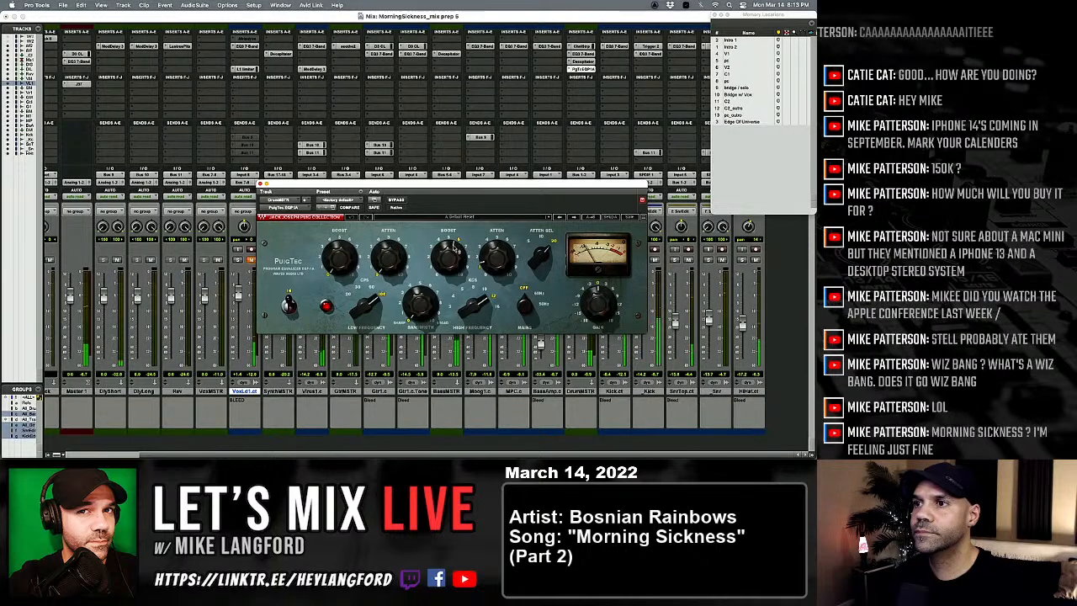
left_click_drag(454, 246, 455, 231)
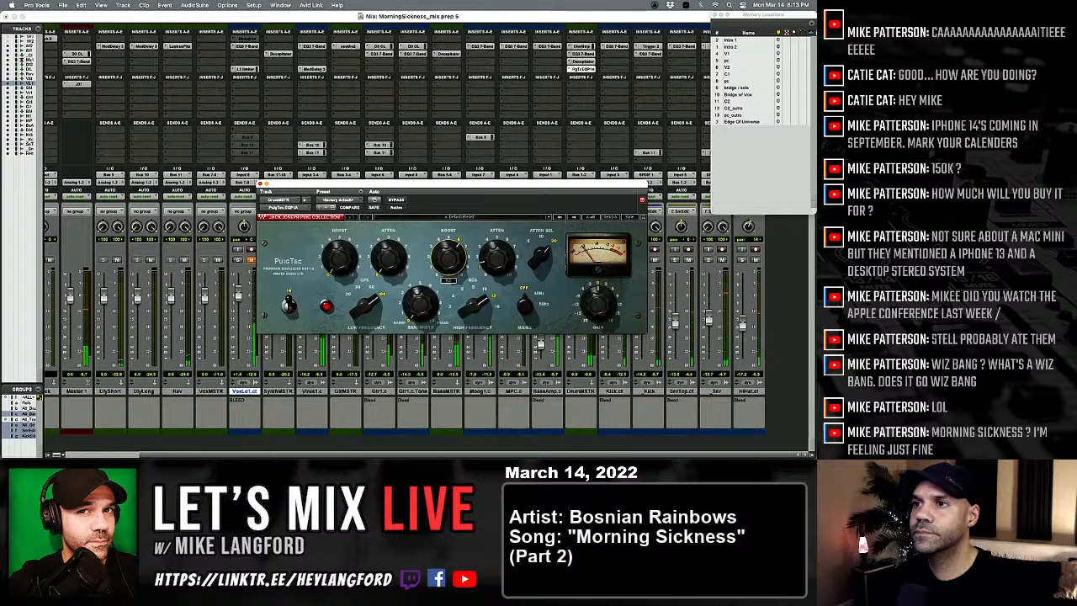
left_click(388, 257)
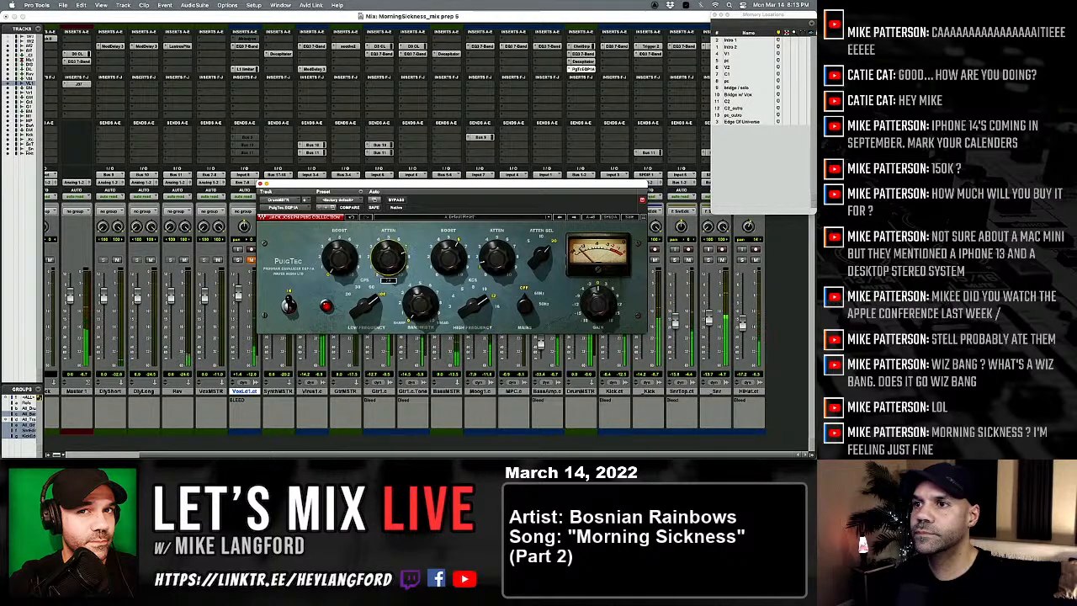
left_click_drag(388, 257, 388, 290)
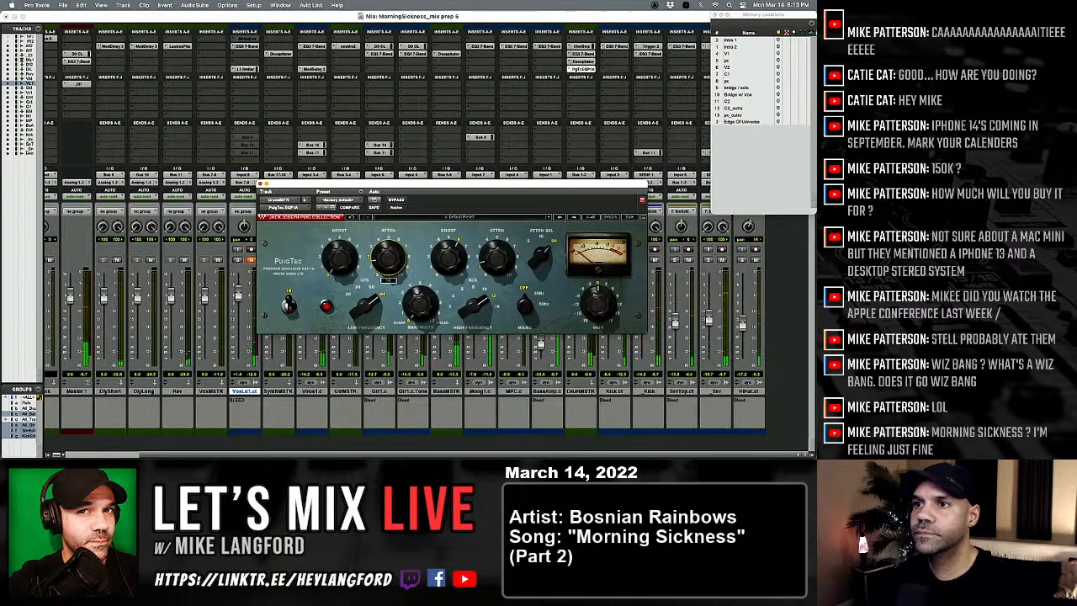
left_click(343, 266)
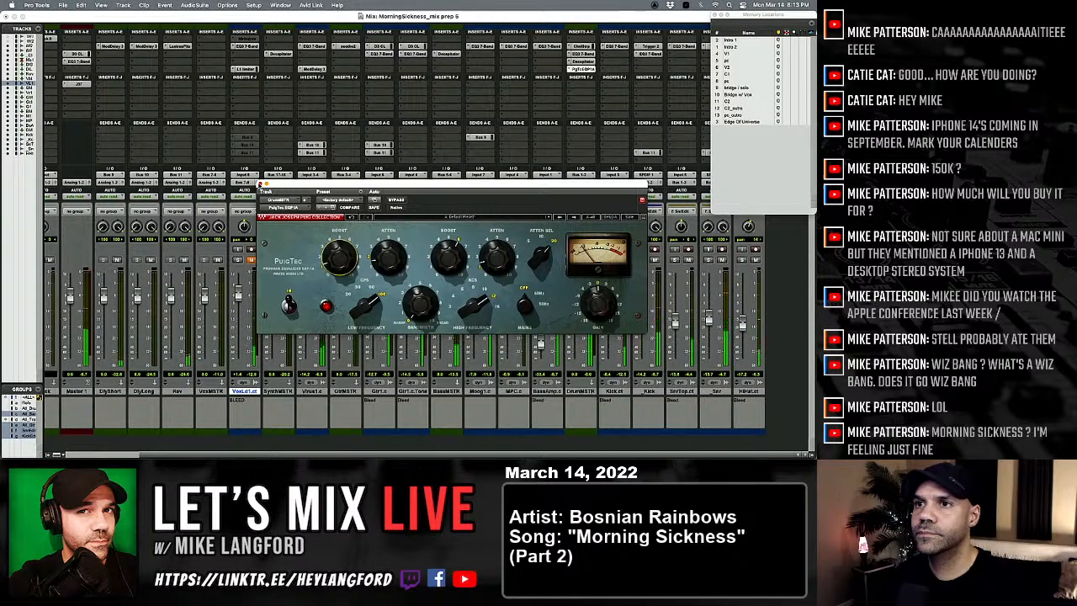
left_click(260, 183)
Step: Compare the drums with the DrumMSTR track's Decapitator bypassed and active, then close the plug-in
left_click(581, 61)
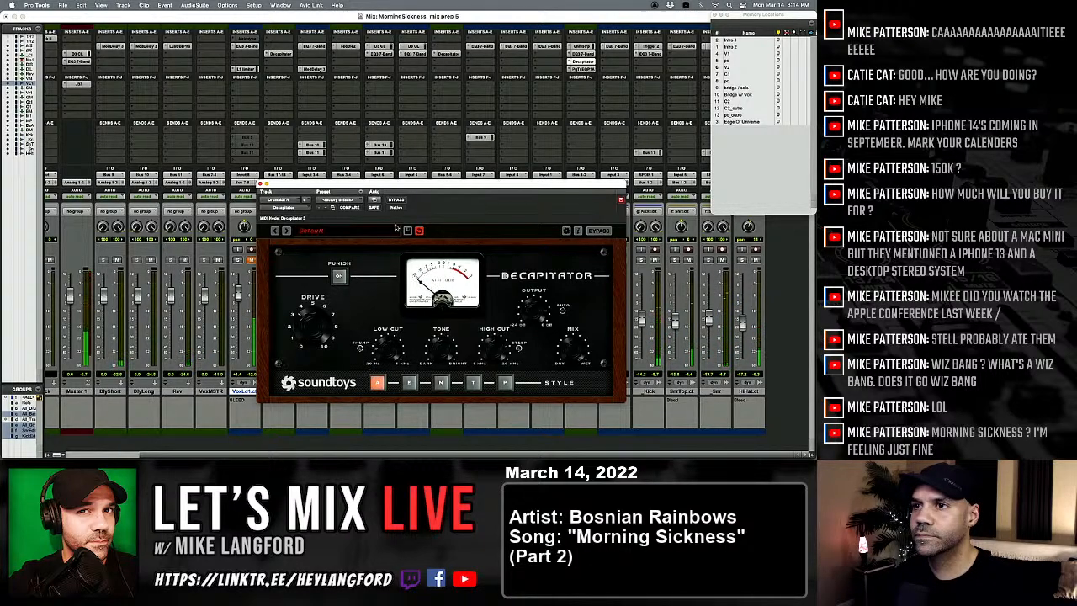
left_click(394, 199)
left_click(395, 199)
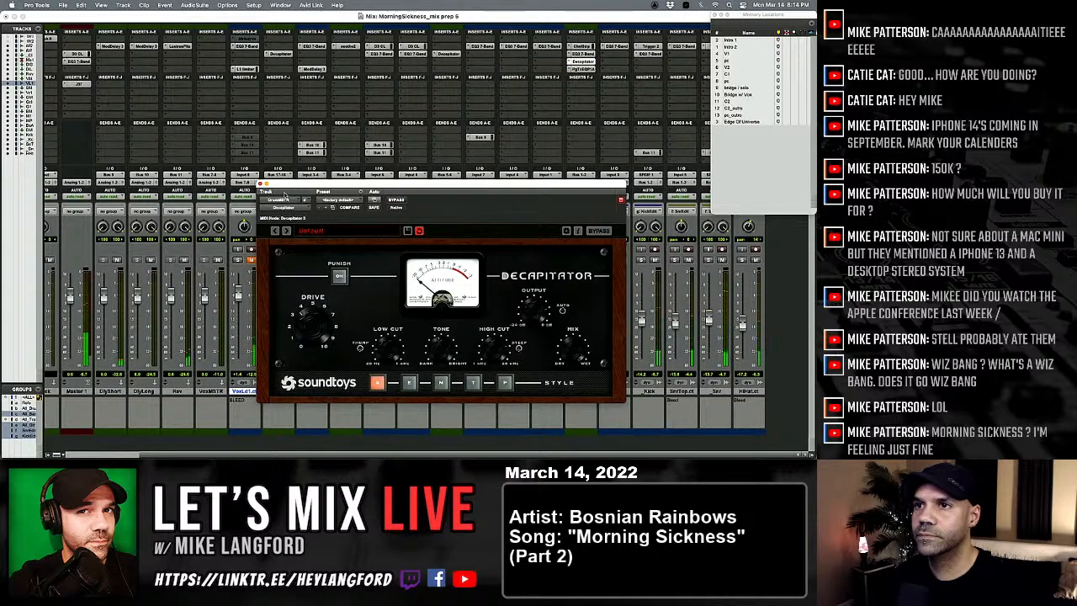
left_click(262, 184)
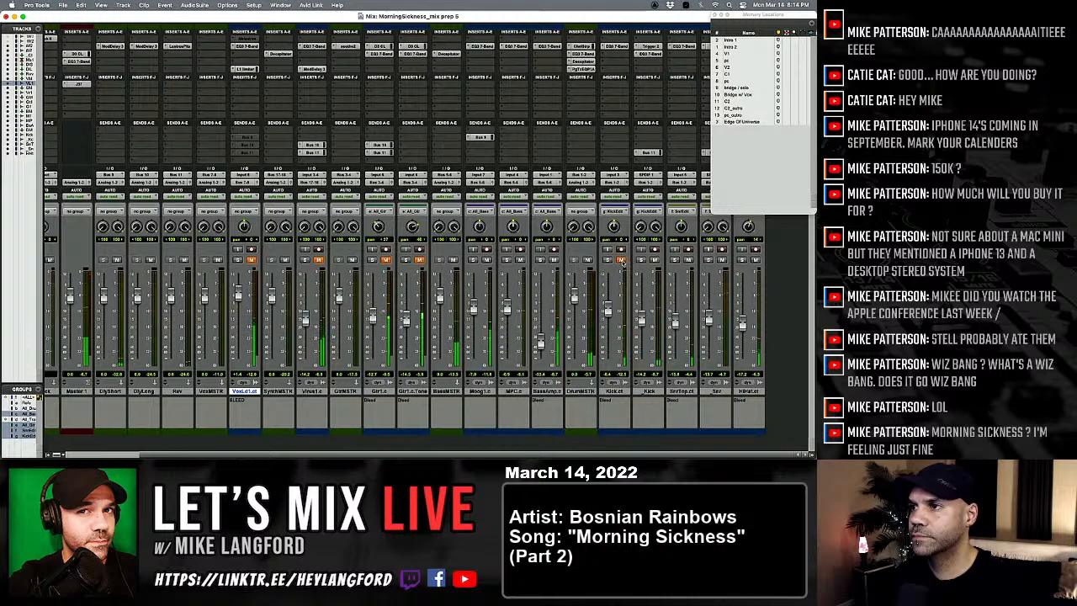
Step: Unmute the Kick.ct track and lower the _Snr track's fader slightly
left_click(620, 259)
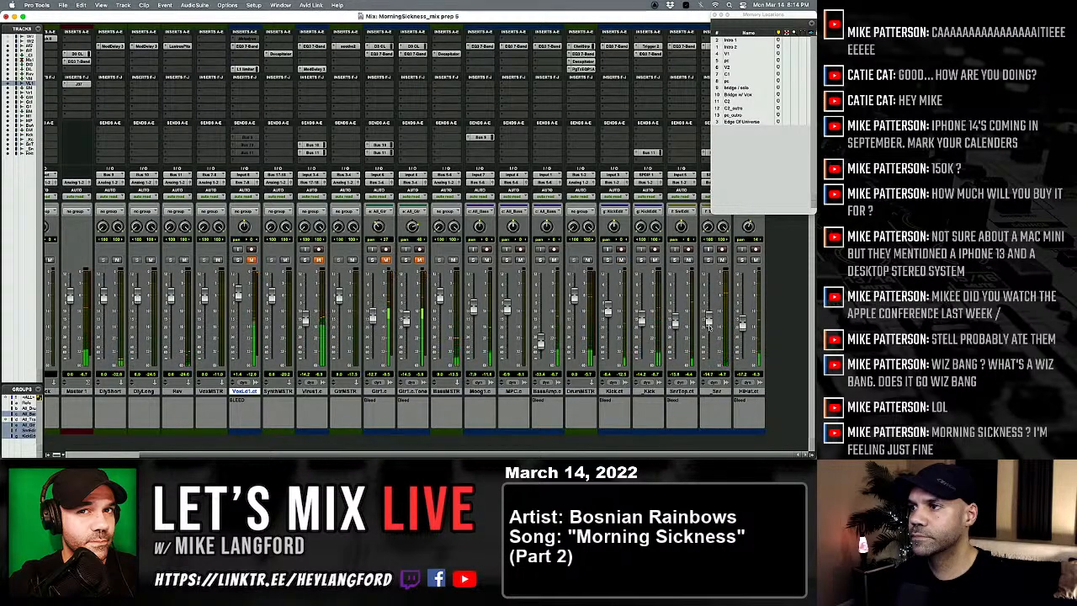
left_click_drag(709, 322, 709, 331)
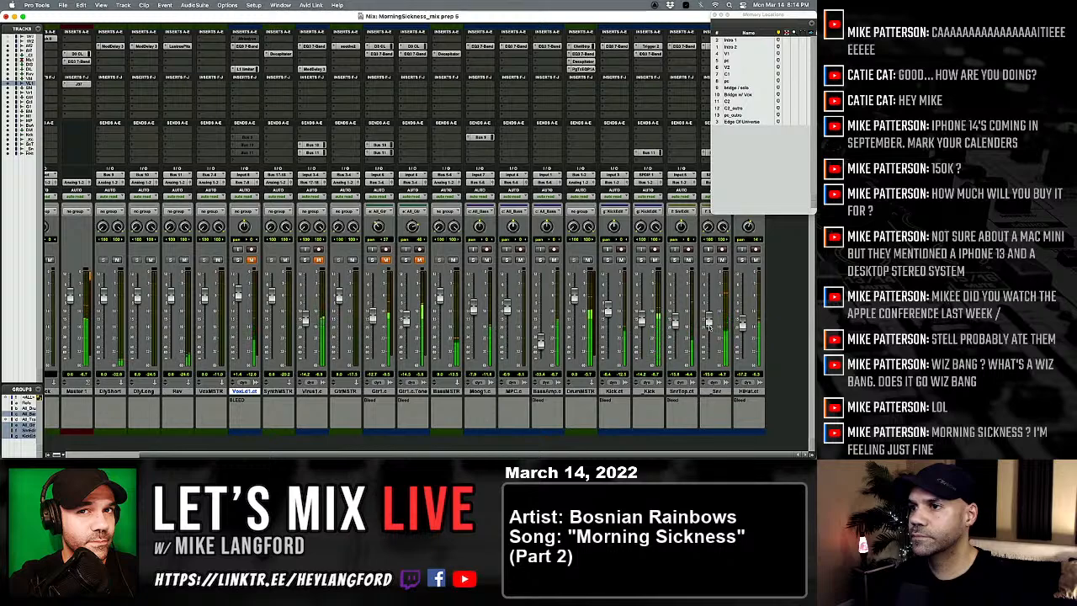
Step: Boost the high-mid band by 4.2 dB at 1.32 kHz in the Moog1.c track's EQ3 7-Band
scroll(637, 320, "left", 1)
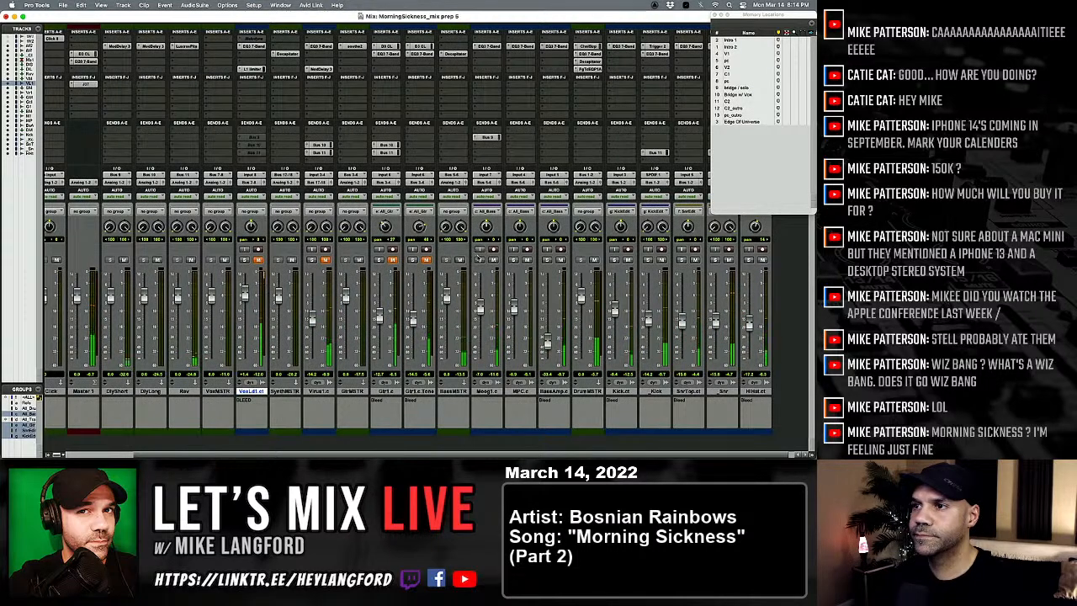
left_click(487, 46)
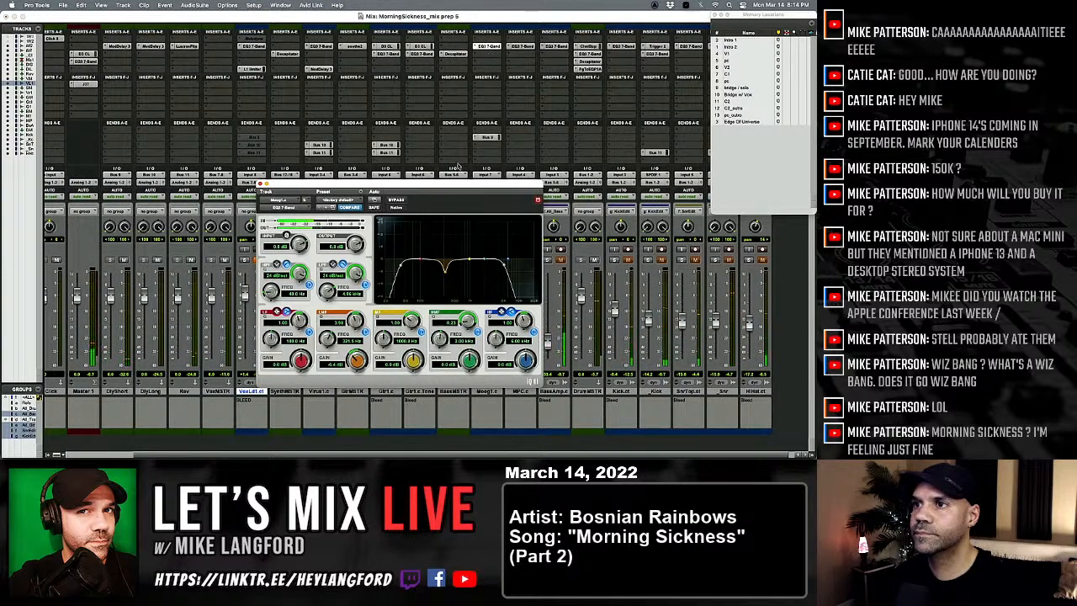
left_click_drag(479, 263, 507, 264)
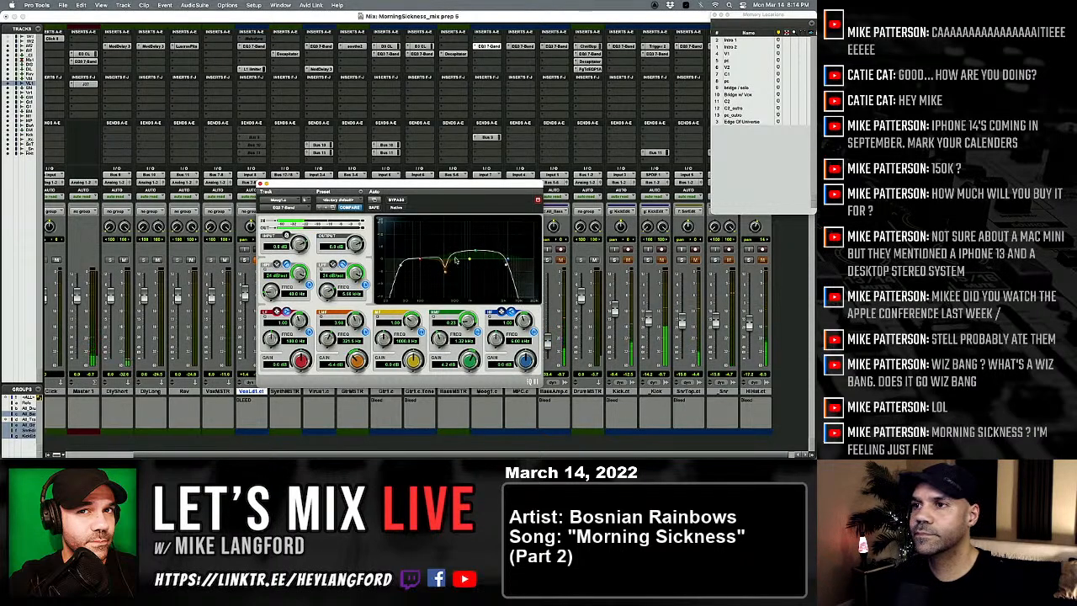
Step: Compare the Moog bass with its EQ3 7-Band bypassed and active, leaving the EQ active
left_click(397, 199)
left_click(396, 199)
left_click(397, 199)
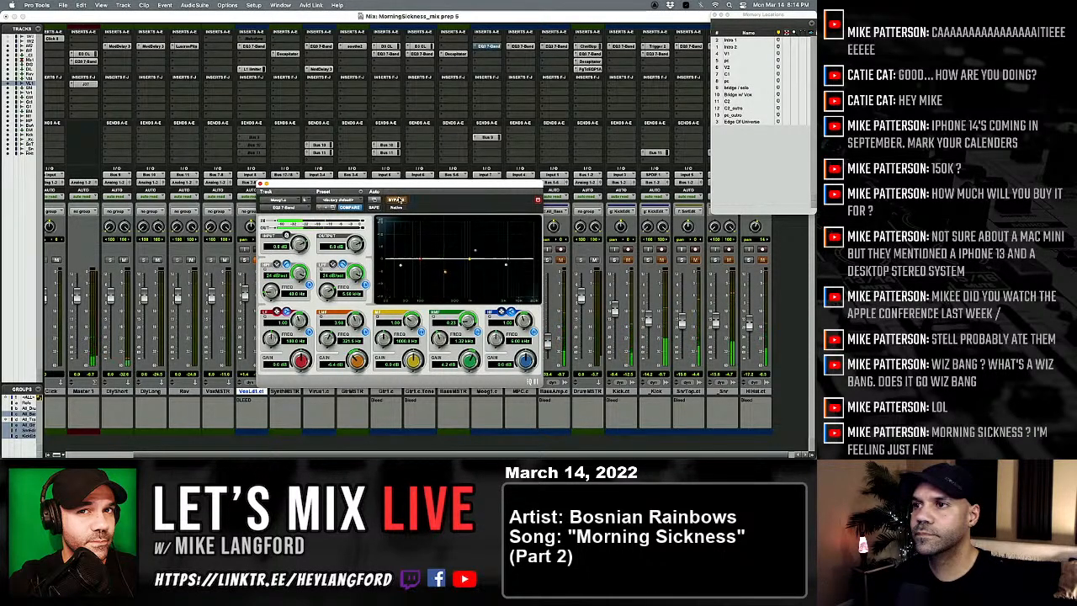
left_click(396, 199)
left_click(396, 199)
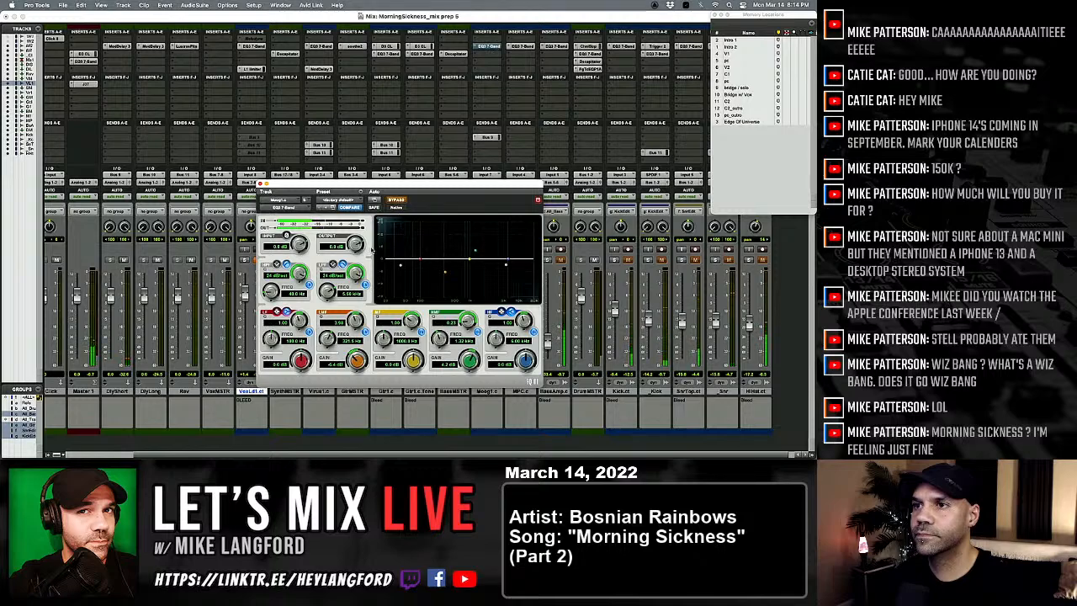
left_click(396, 199)
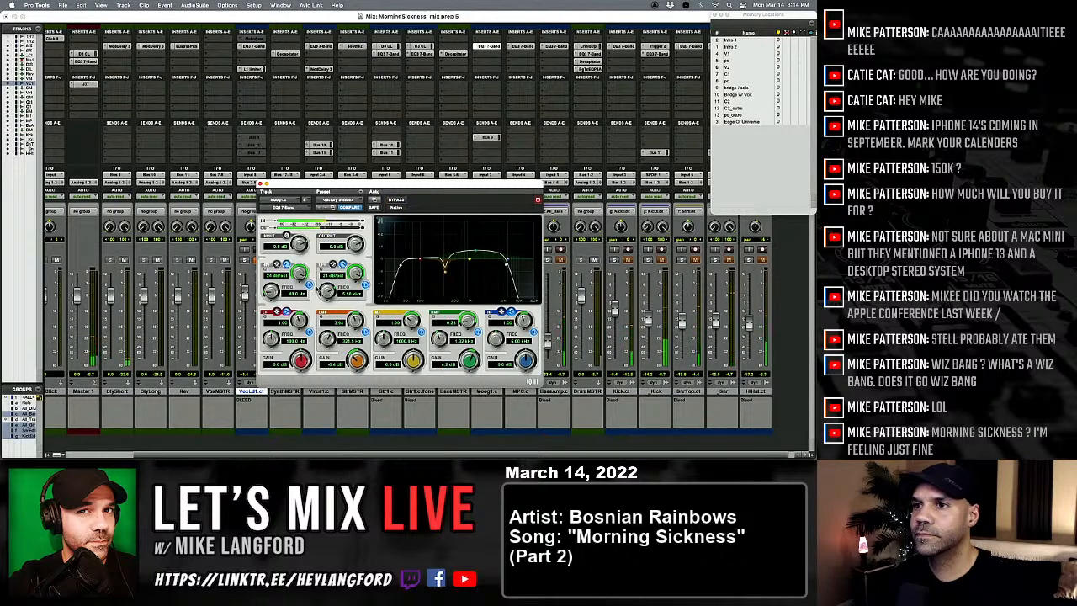
Step: Raise the Moog1.c EQ's low-pass frequency, increase its high-mid boost to 5.7 dB at 1.40 kHz, and close the EQ
left_click_drag(326, 298, 326, 292)
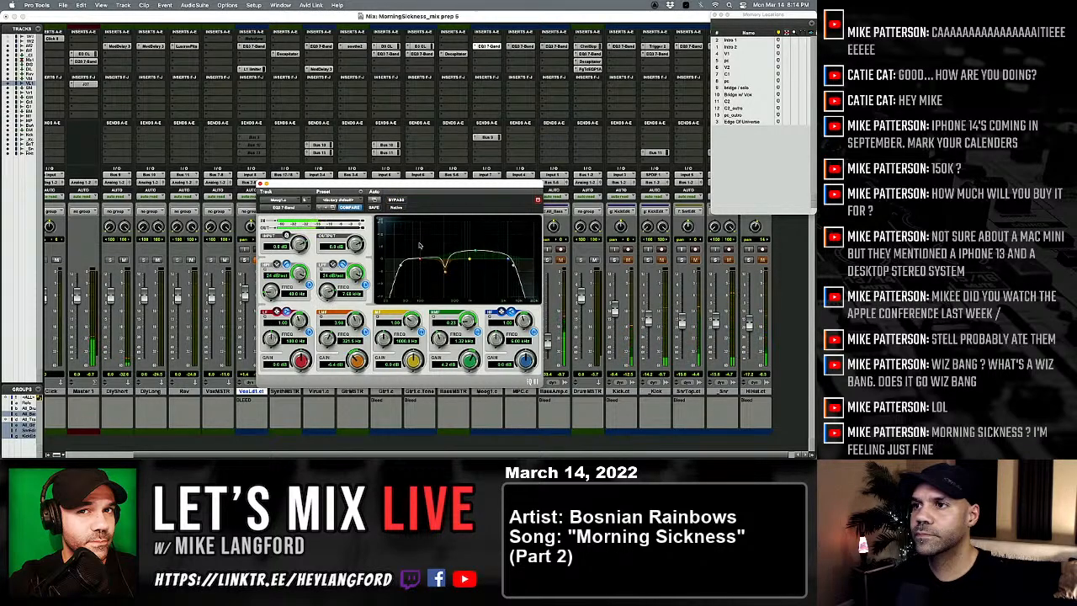
left_click_drag(478, 253, 478, 247)
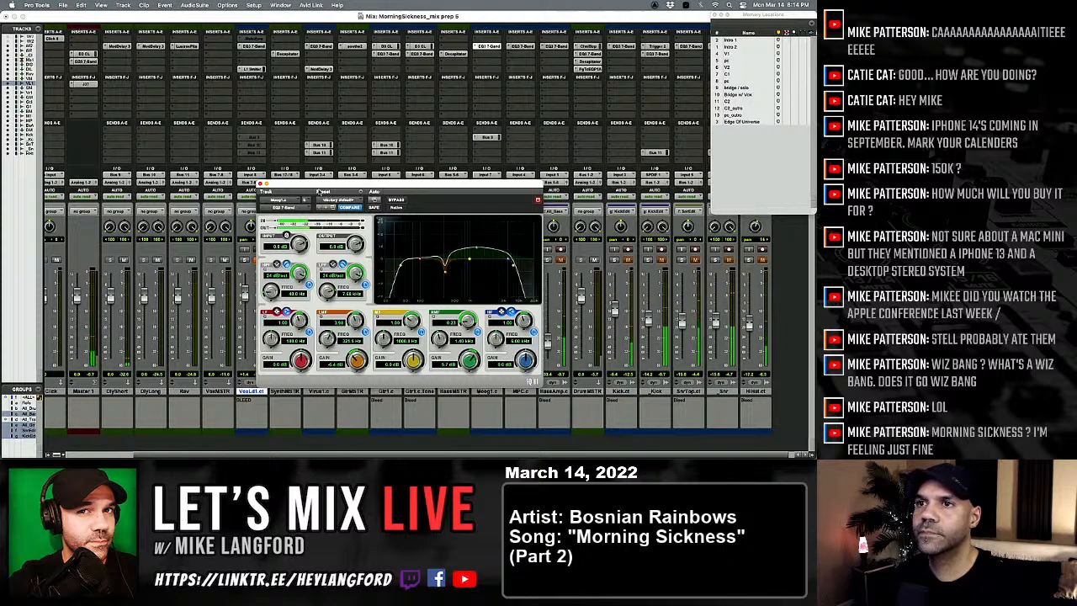
left_click(258, 184)
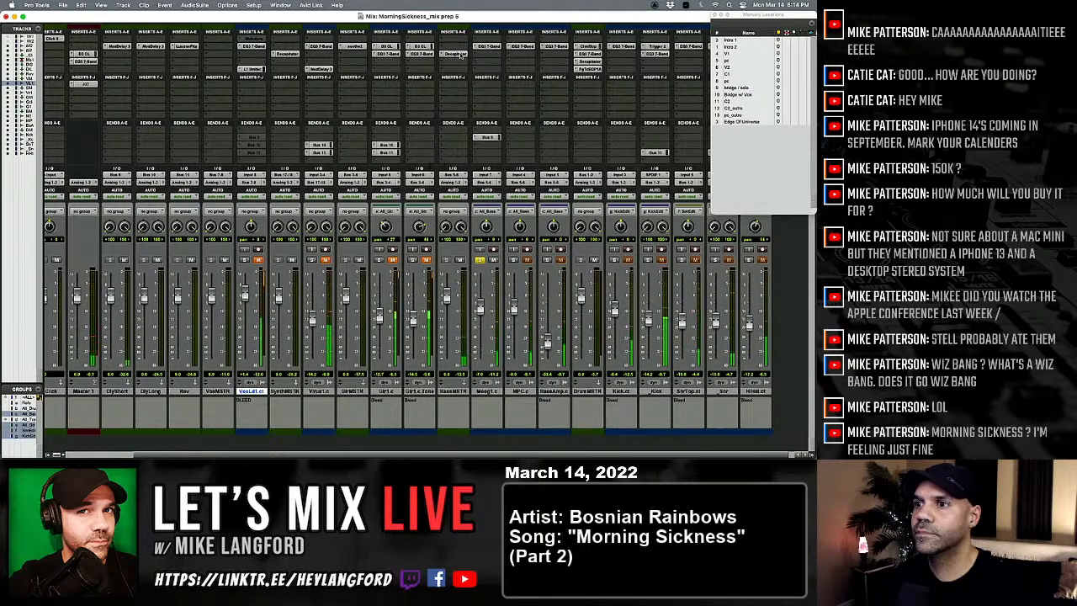
Step: Adjust the Drive on the BassMSTR track's Decapitator, audition Punish on and off, and close the plug-in with Punish off
left_click(455, 54)
left_click_drag(303, 336, 303, 316)
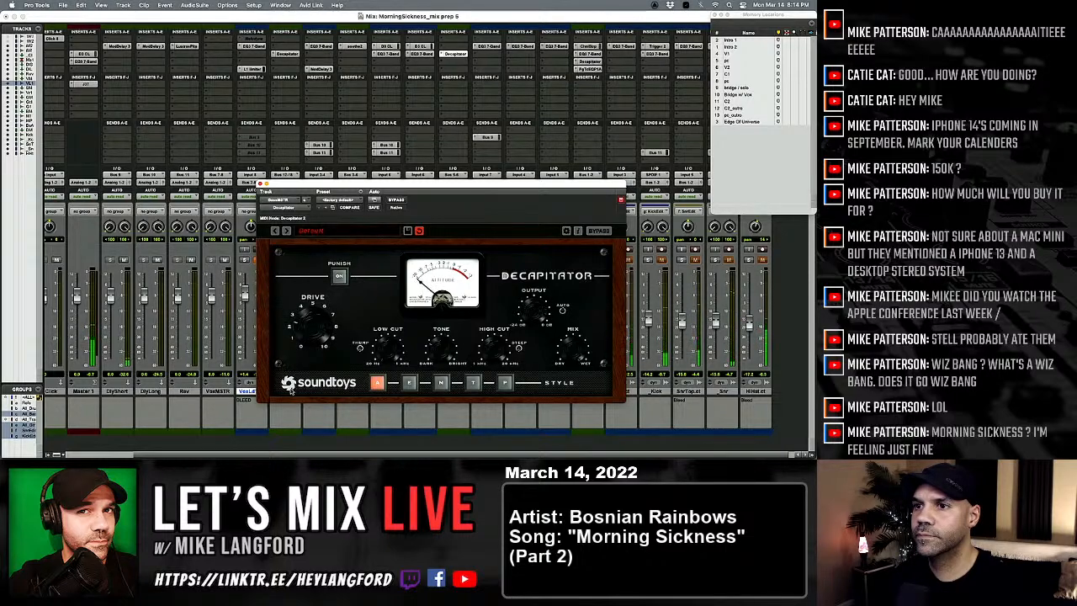
left_click(339, 276)
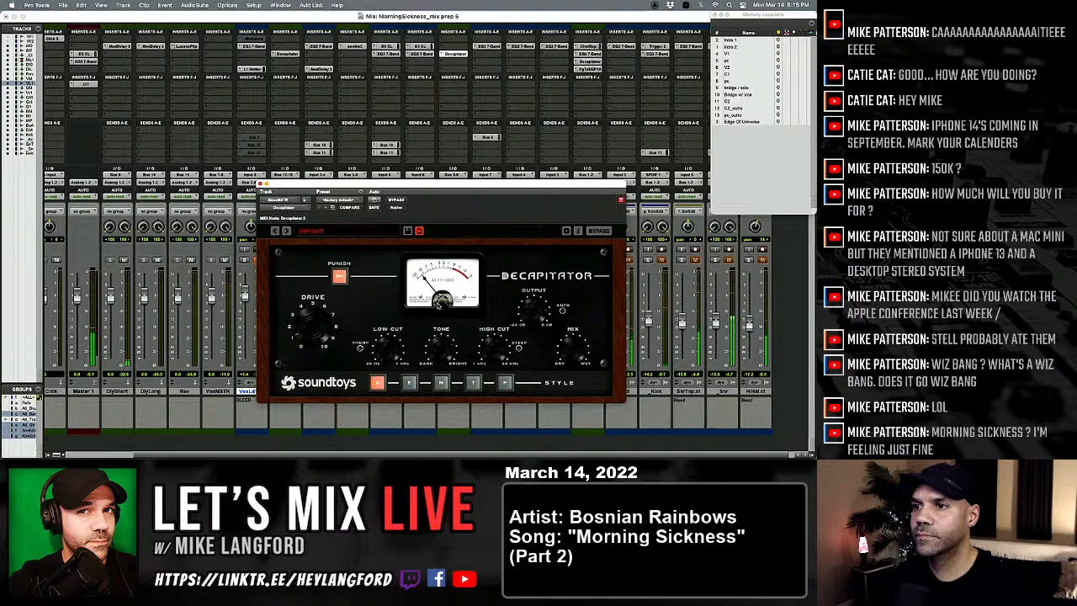
left_click(339, 277)
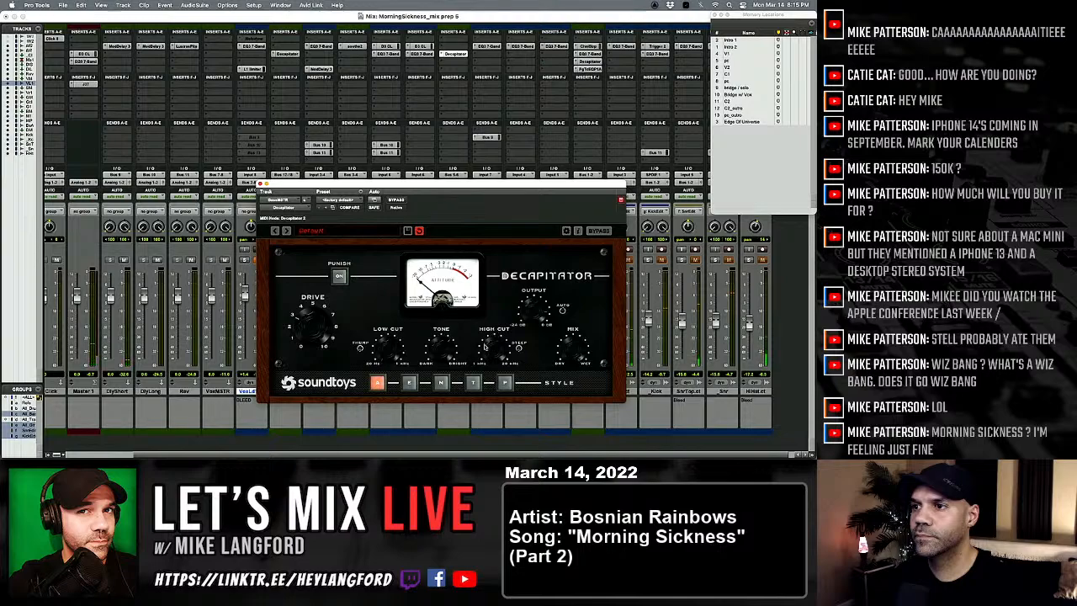
left_click(263, 184)
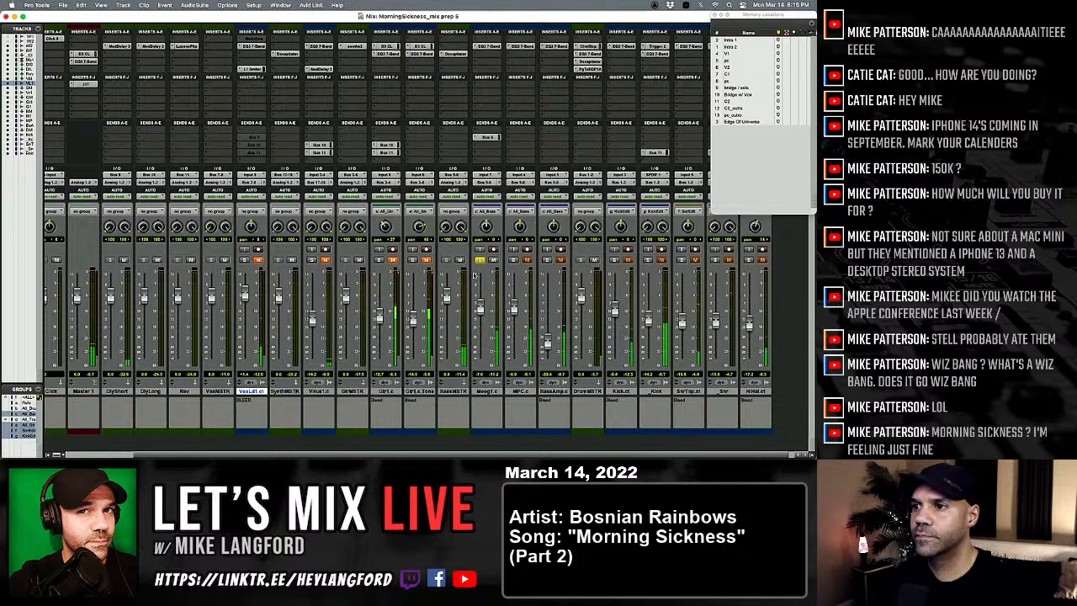
Step: Audition the MPC.c track in solo, clear the solo, and lower the Moog1.c fader slightly
left_click(514, 260)
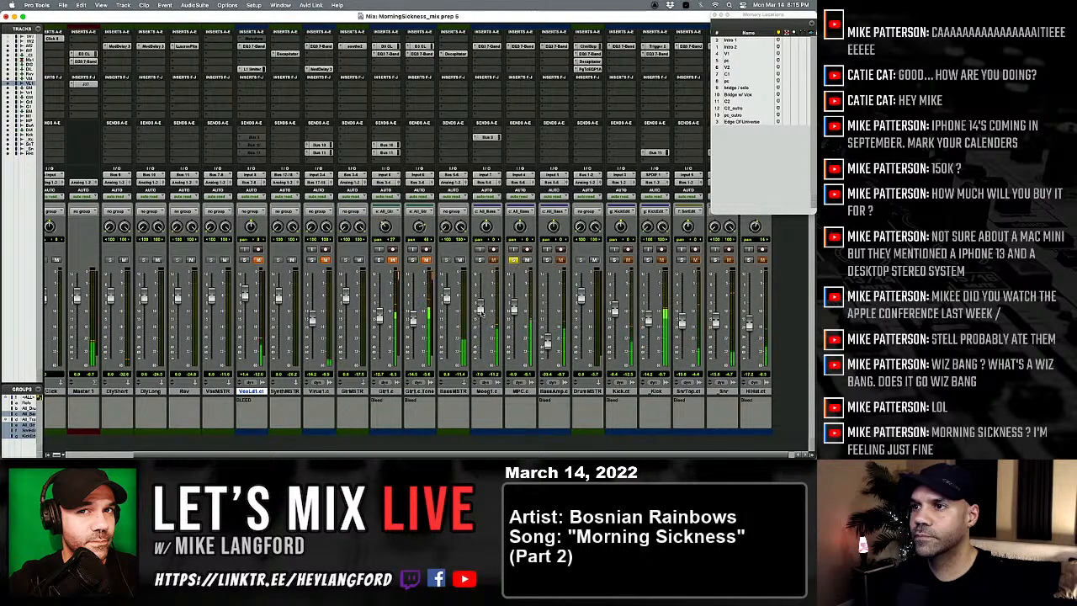
left_click(514, 260)
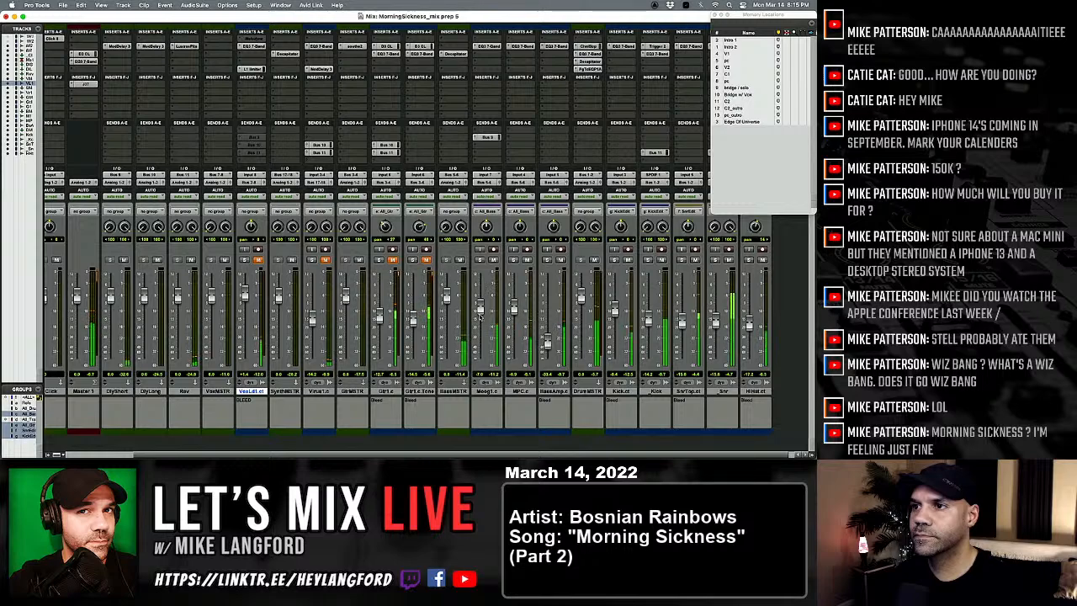
left_click_drag(480, 308, 481, 318)
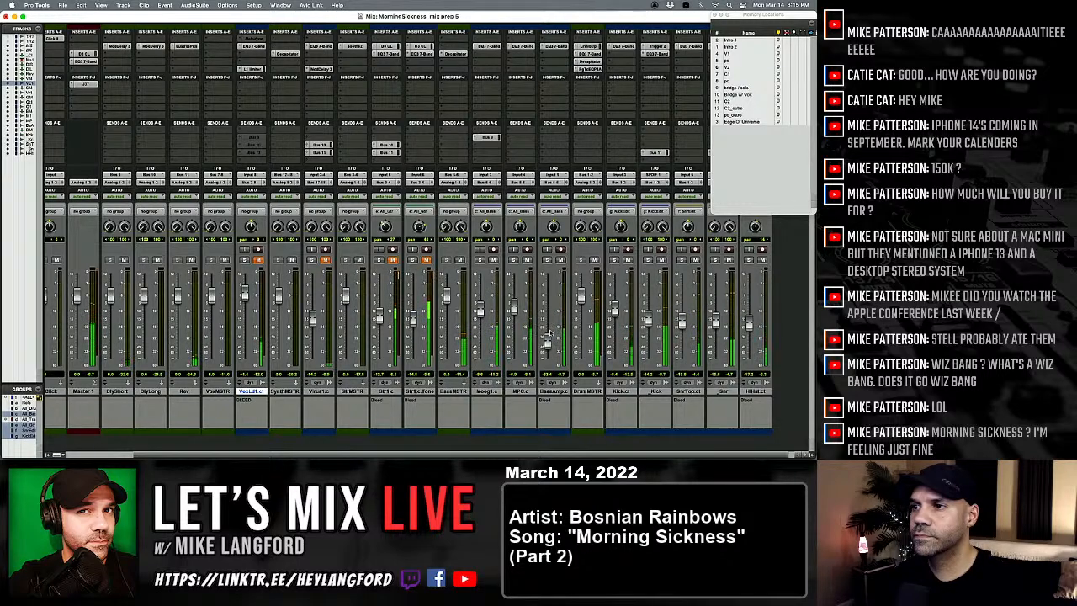
Step: Solo the BassAmp.c track, raise its fader, and clear the solo
left_click(547, 260)
left_click_drag(547, 341, 548, 328)
left_click(548, 261)
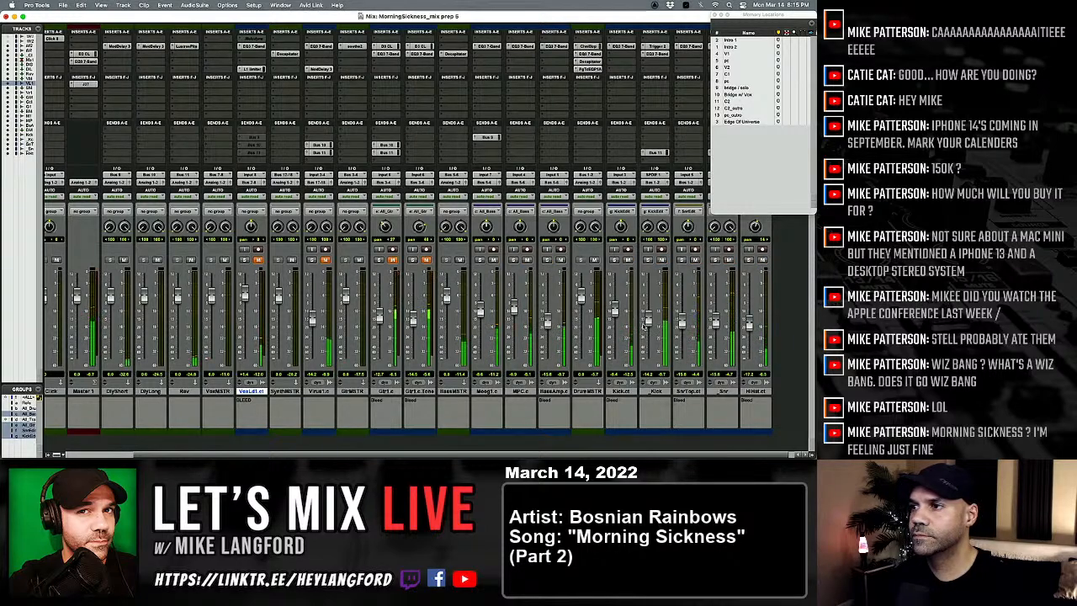
Step: Compare the mix with the _Kick track muted and unmuted, readjust its fader, and briefly solo the hi-hat track
left_click(661, 260)
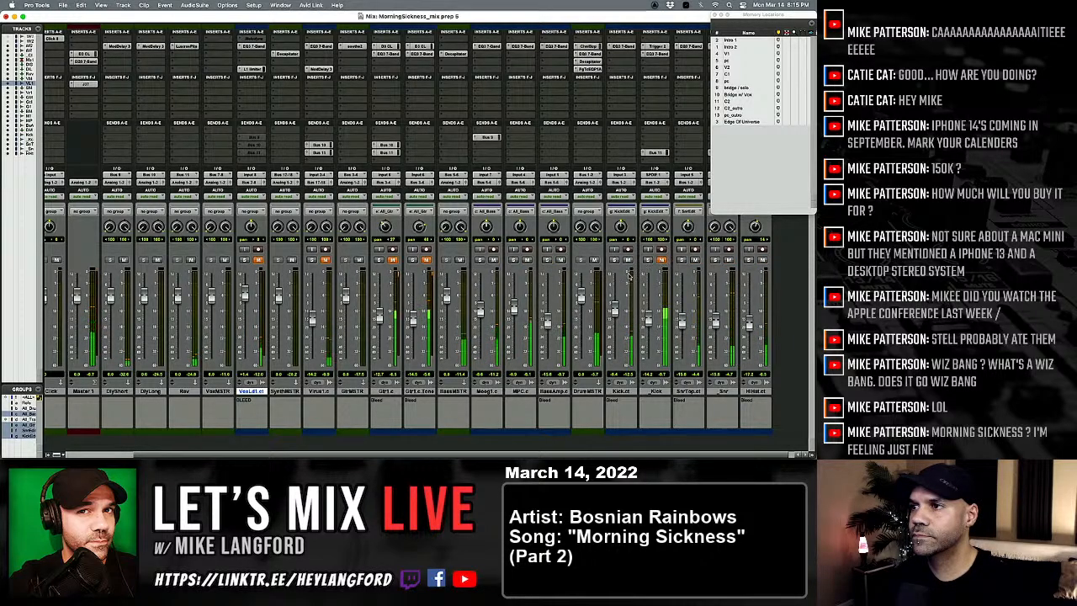
left_click(661, 260)
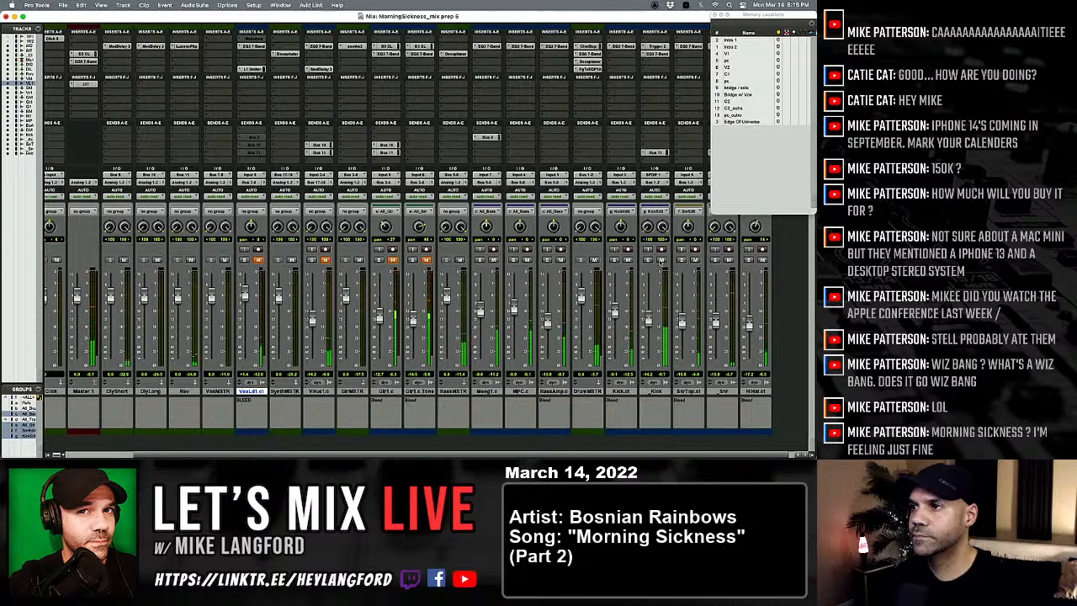
left_click_drag(642, 363, 649, 321)
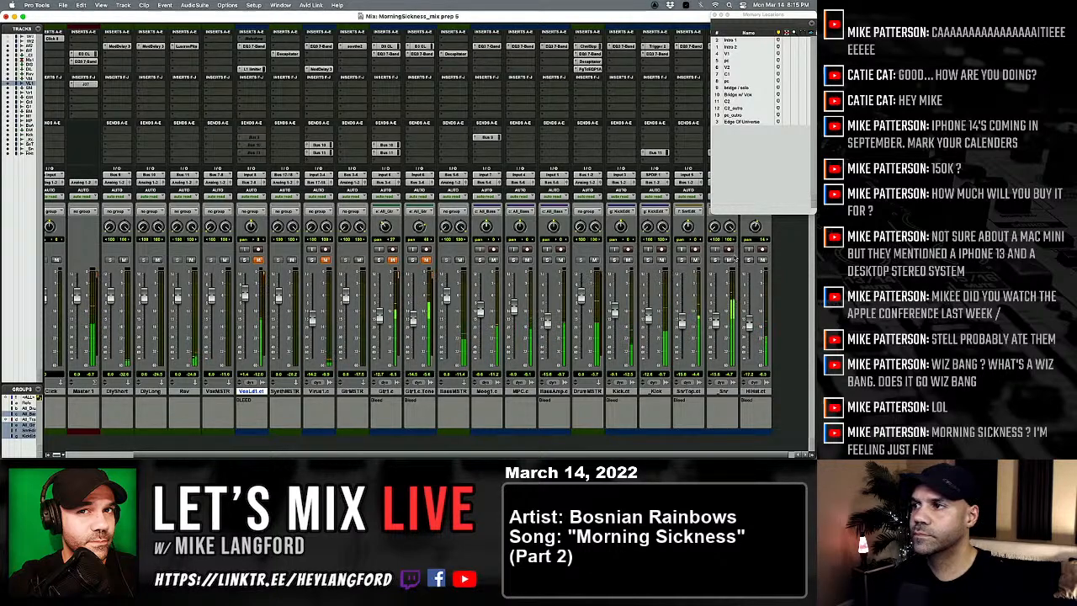
left_click(748, 260)
left_click(748, 260)
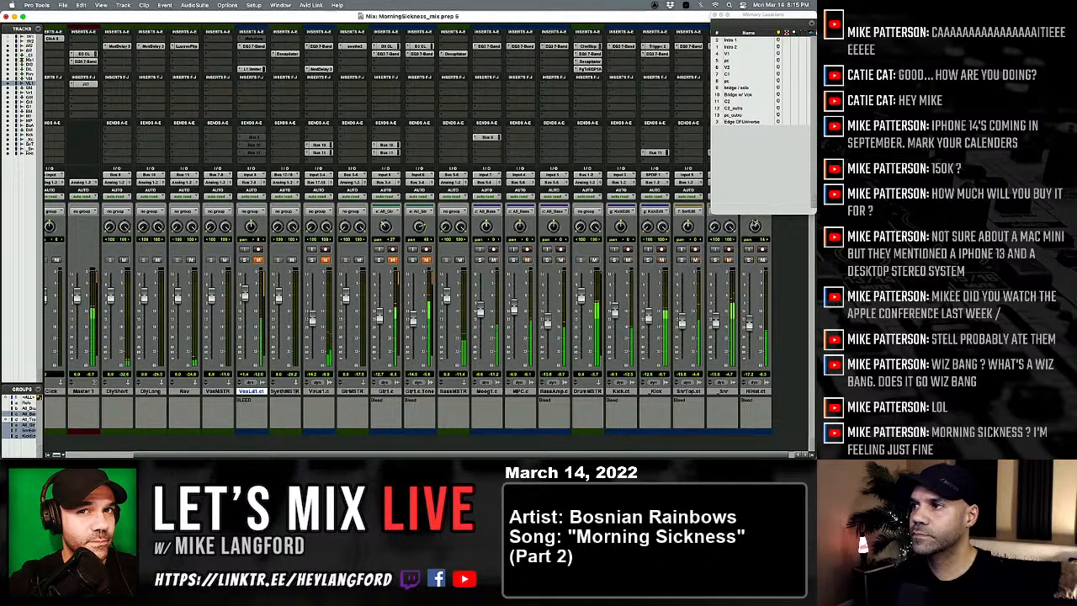
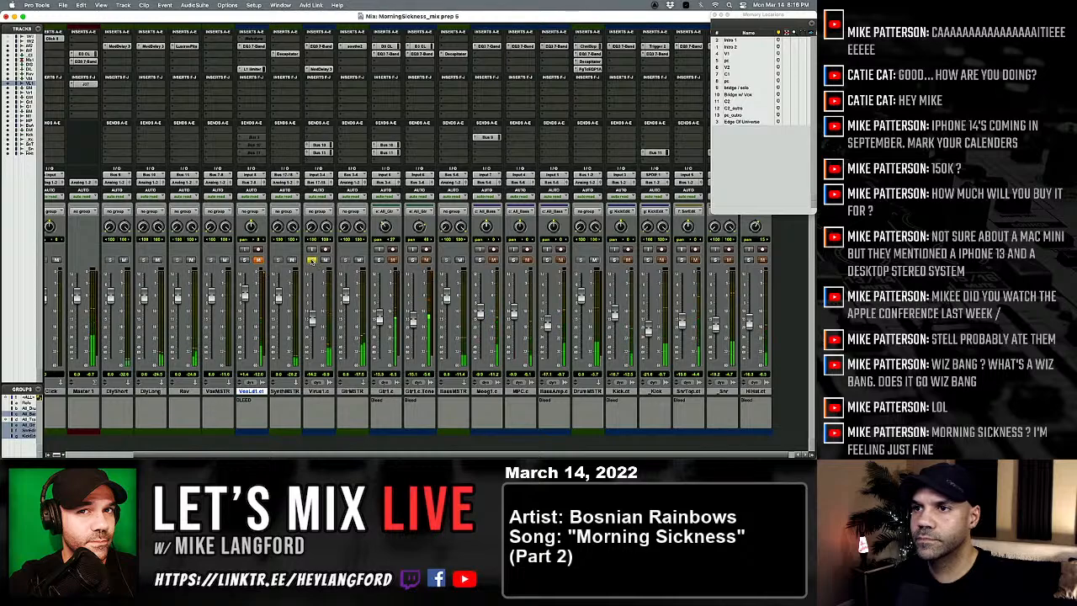
Step: Raise the Virus1.c fader slightly, and lower the Gtr1.c.Tone fader while auditioning both guitar tracks in solo
left_click_drag(311, 320, 311, 318)
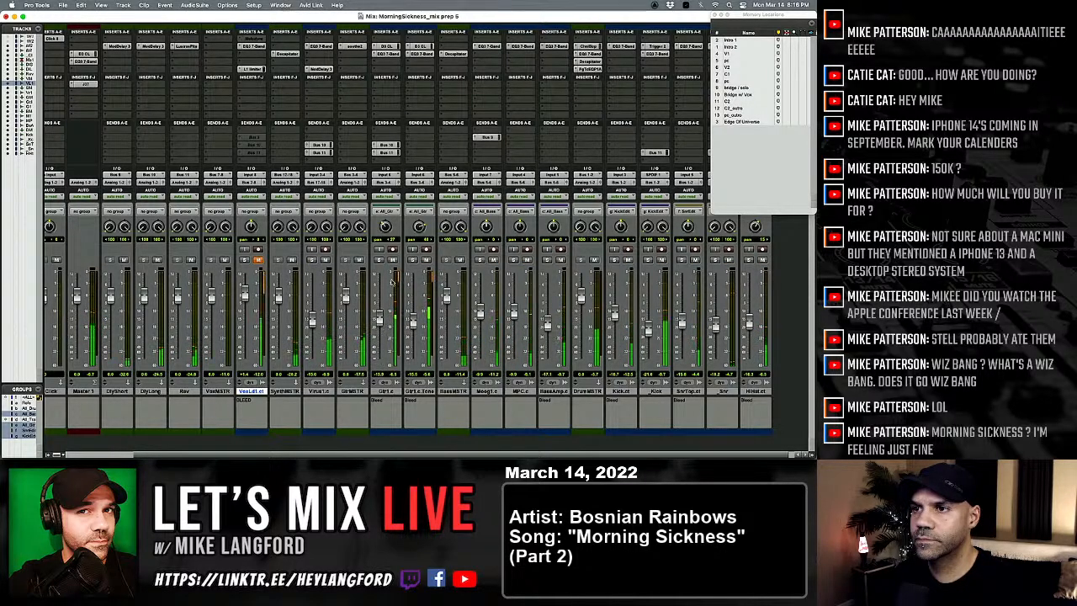
left_click(412, 259)
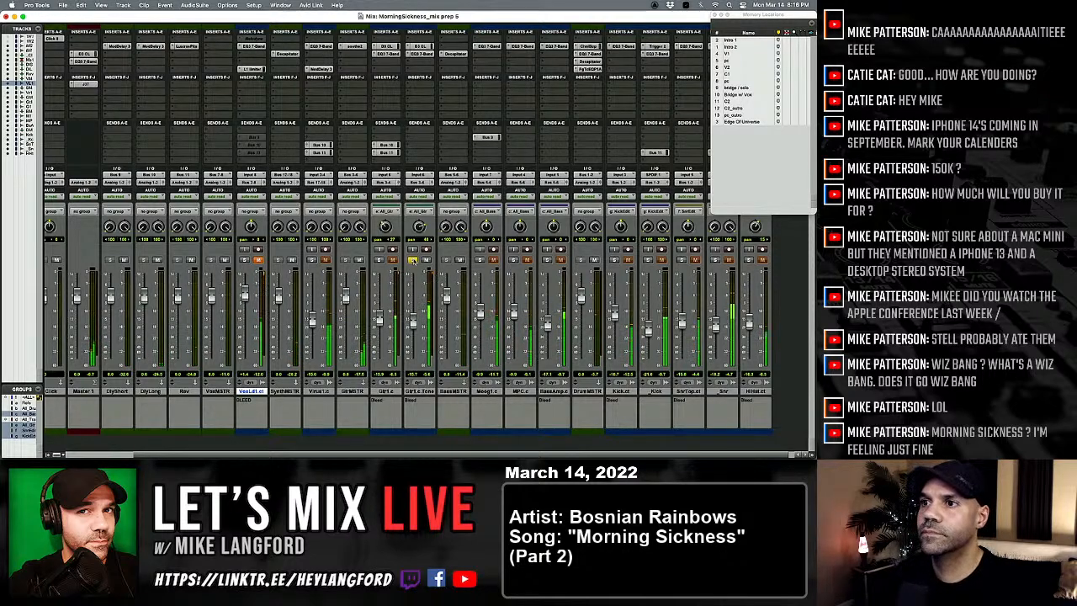
left_click(380, 259)
left_click(412, 260)
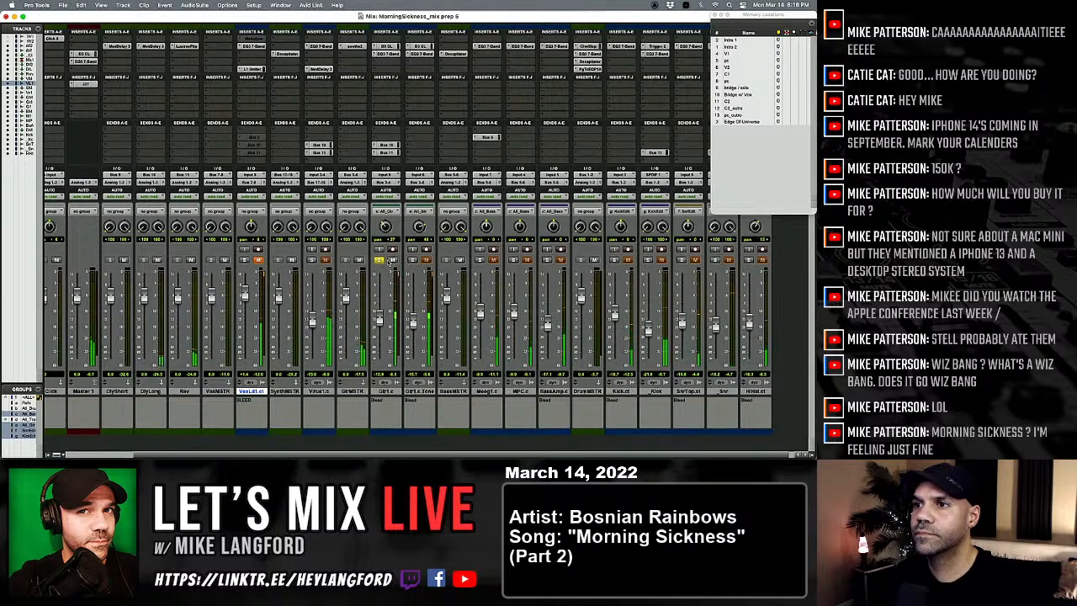
left_click(412, 259)
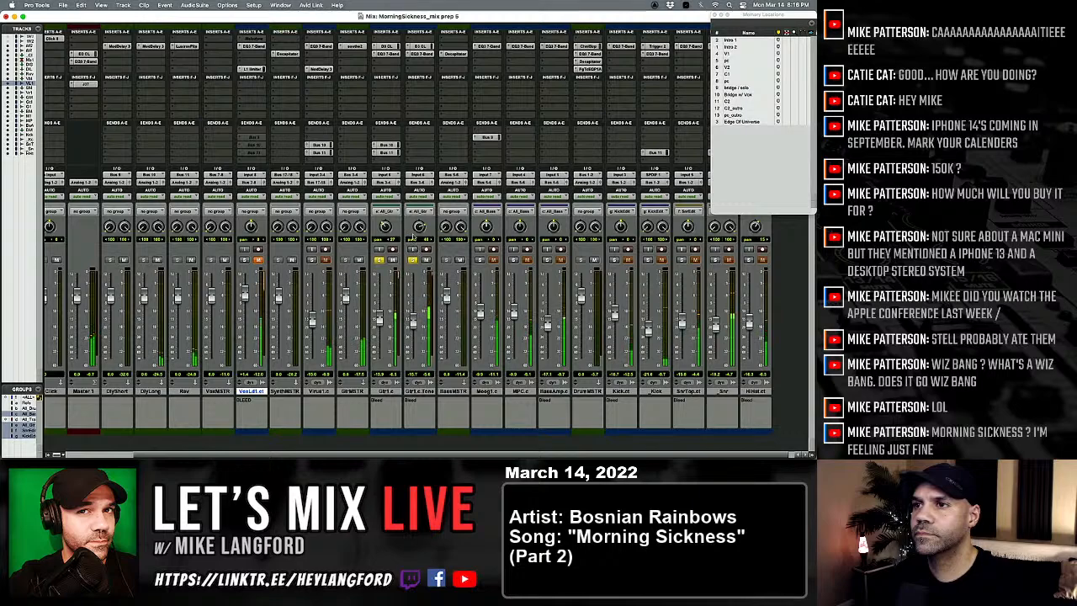
left_click_drag(412, 301, 412, 324)
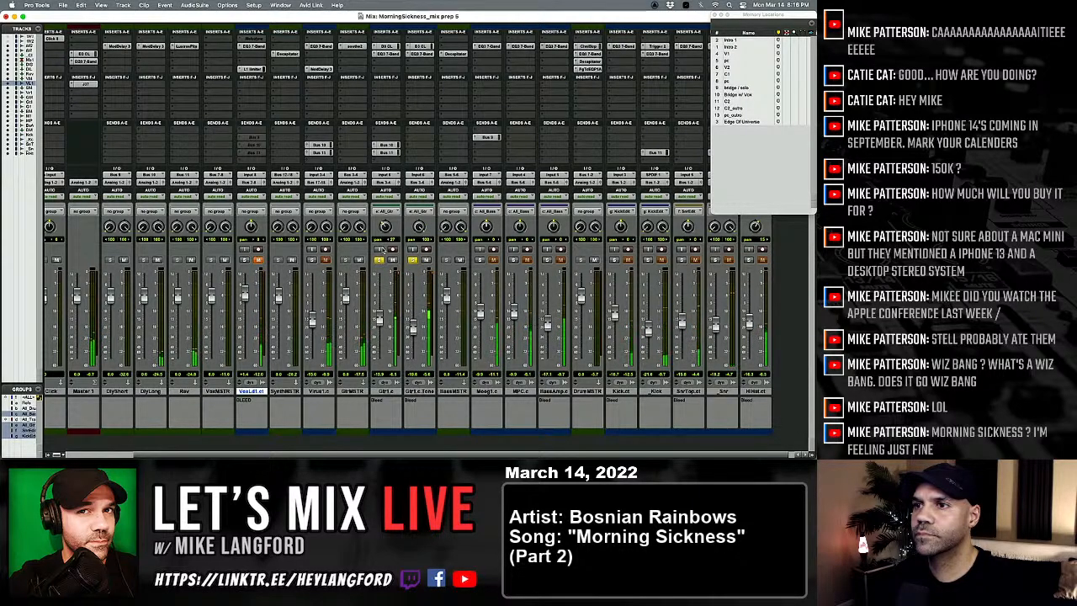
Step: Readjust the pans of Gtr1.c and Gtr1.c.Tone, clear the guitar solos, and narrow the left pan of Virus1.c to 71
left_click_drag(384, 226, 383, 230)
left_click(379, 260)
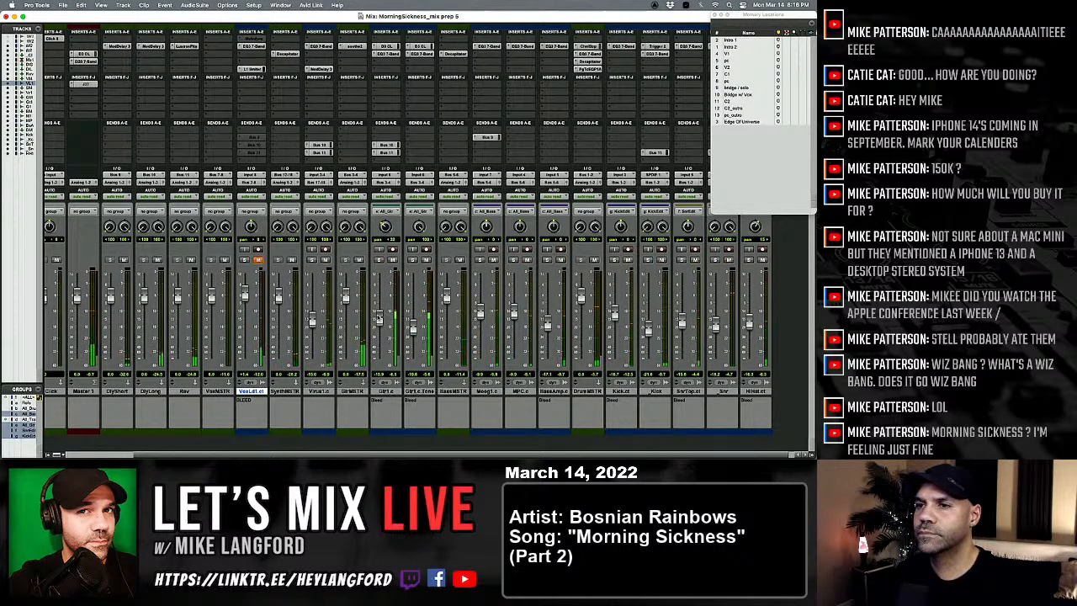
key("super+equal")
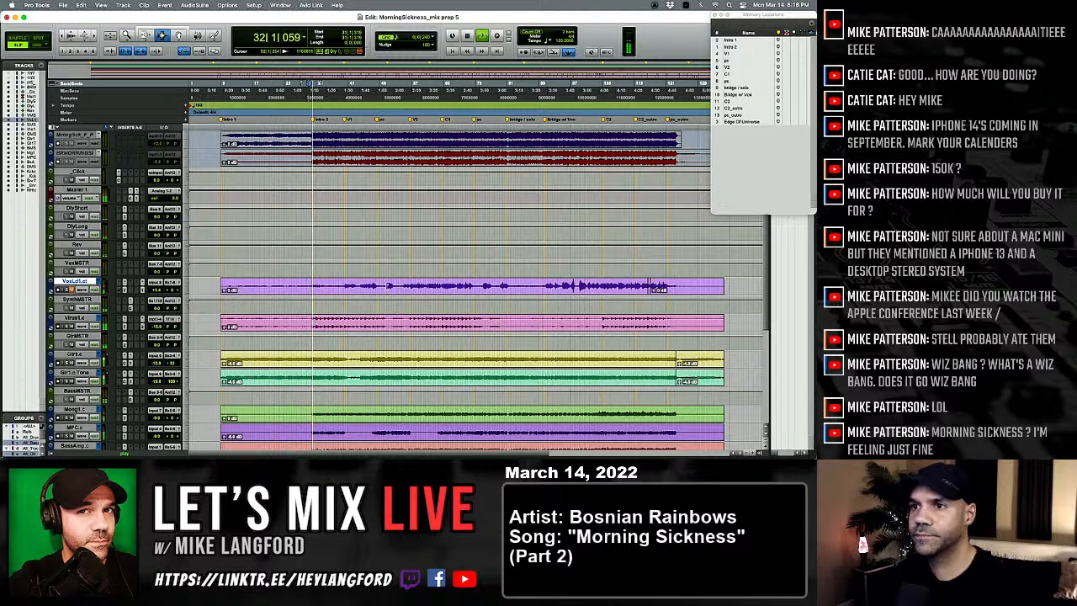
key("super+equal")
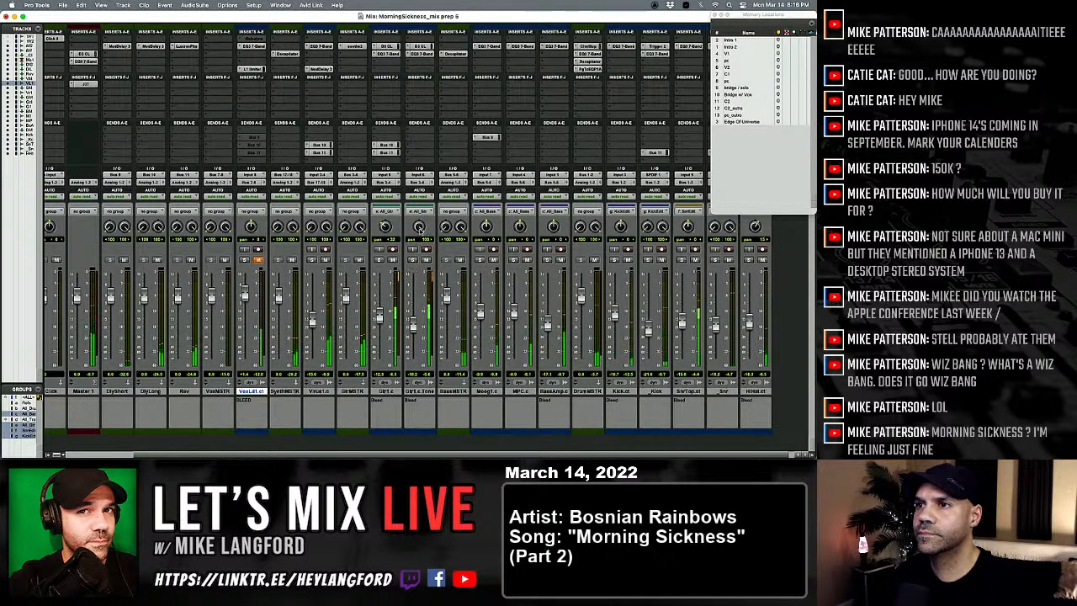
left_click_drag(419, 228, 418, 245)
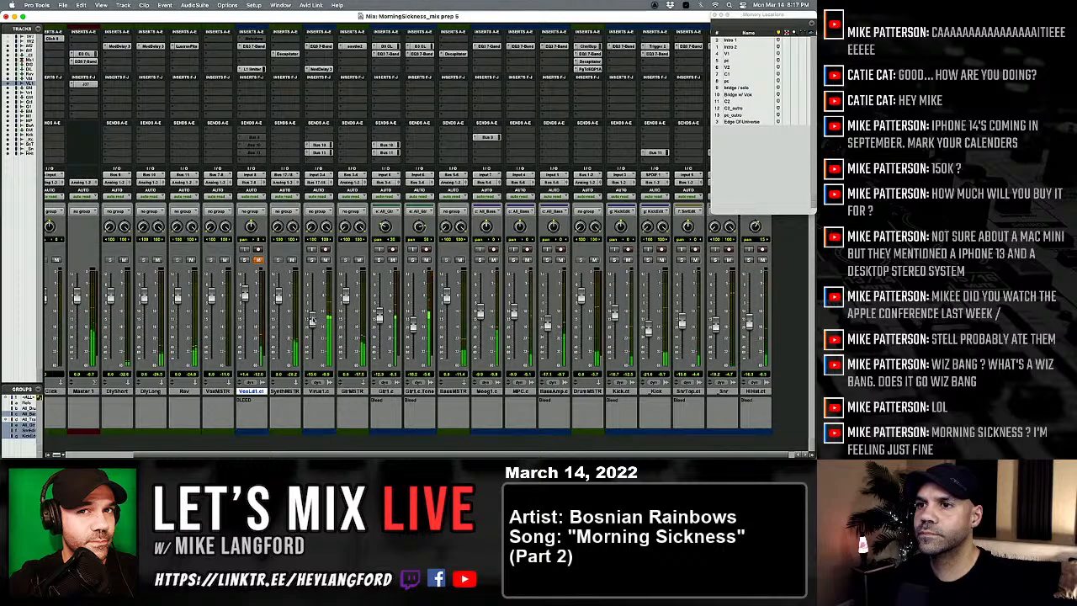
left_click_drag(311, 225, 310, 212)
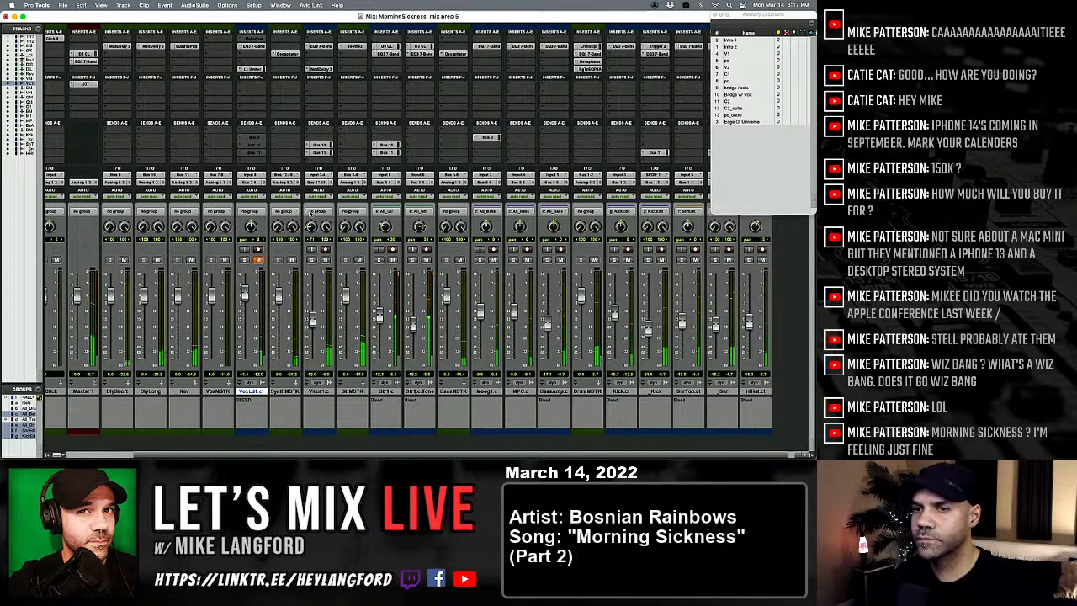
Step: Lower the lead vocal track's fader to about -3 dB while it plays unmuted, and mute the track again
scroll(308, 231, "left", 1)
scroll(308, 228, "left", 3)
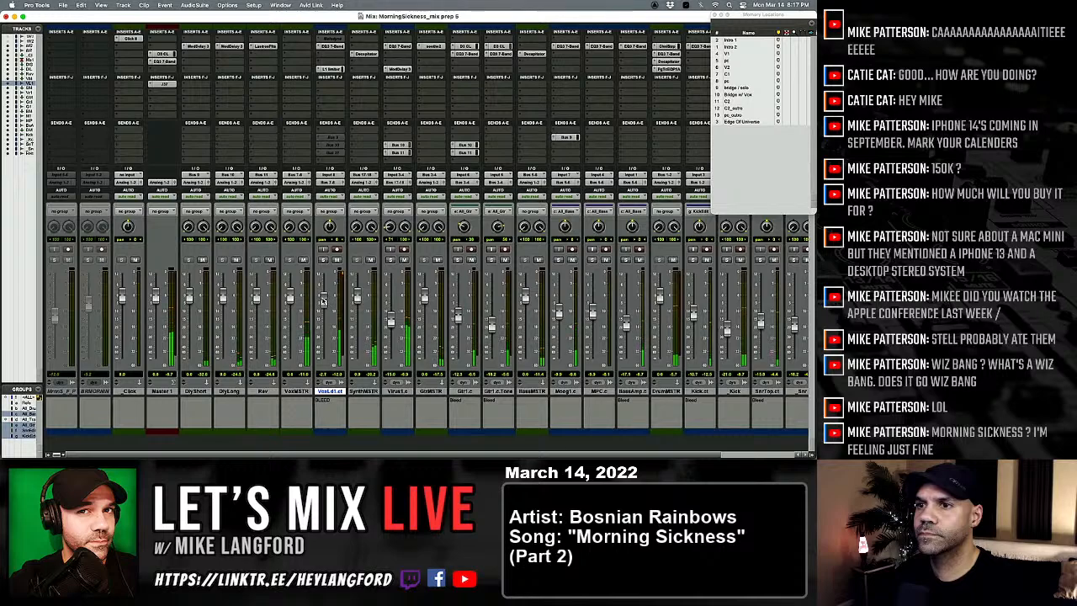
left_click(336, 259)
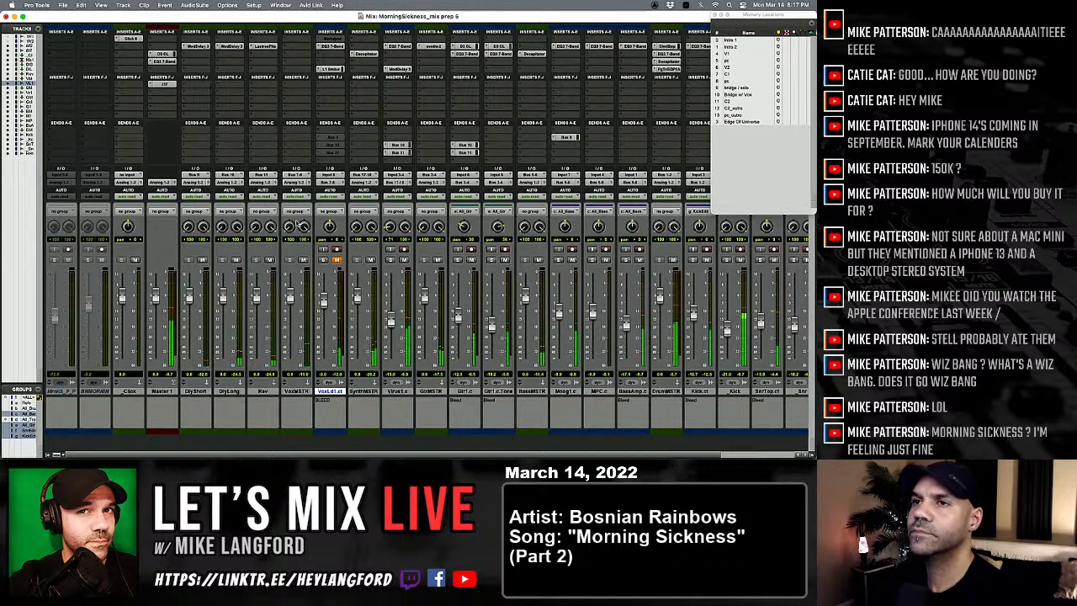
Step: On the Master 1 compressor, lower the threshold, shorten the attack to about 1.3 ms, lengthen the release, and close the plug-in
left_click(167, 55)
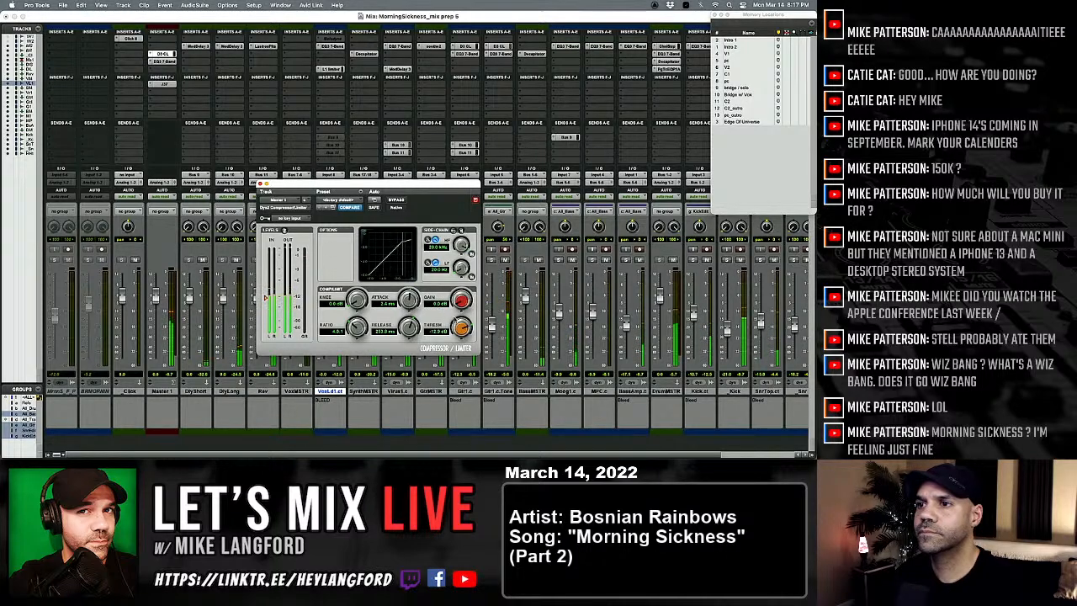
left_click_drag(459, 328, 455, 337)
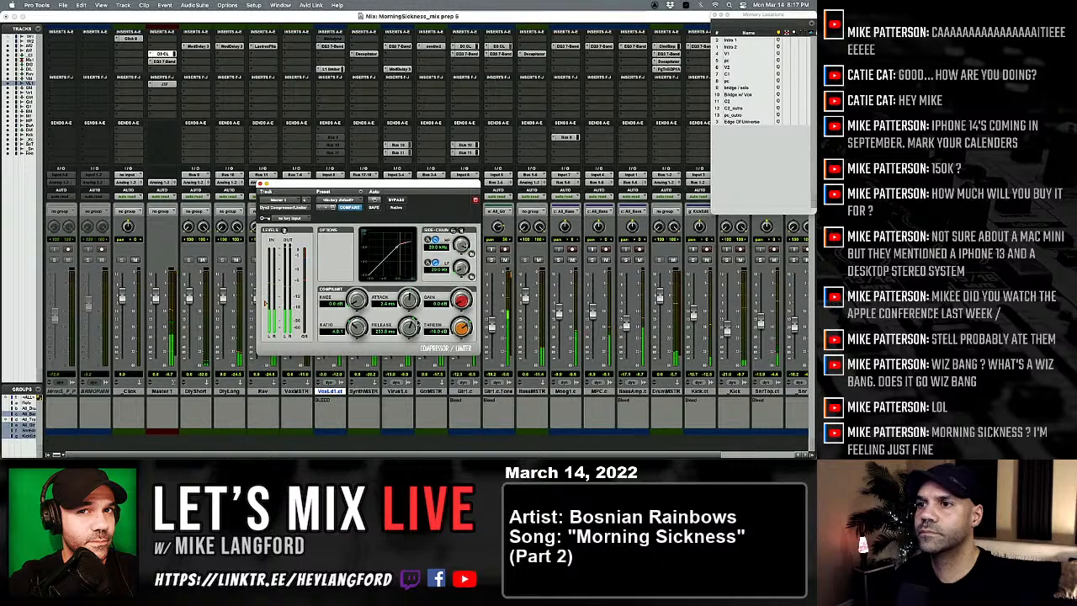
mouse_move(410, 328)
left_mouse_down()
mouse_move(409, 296)
mouse_move(410, 321)
left_mouse_up()
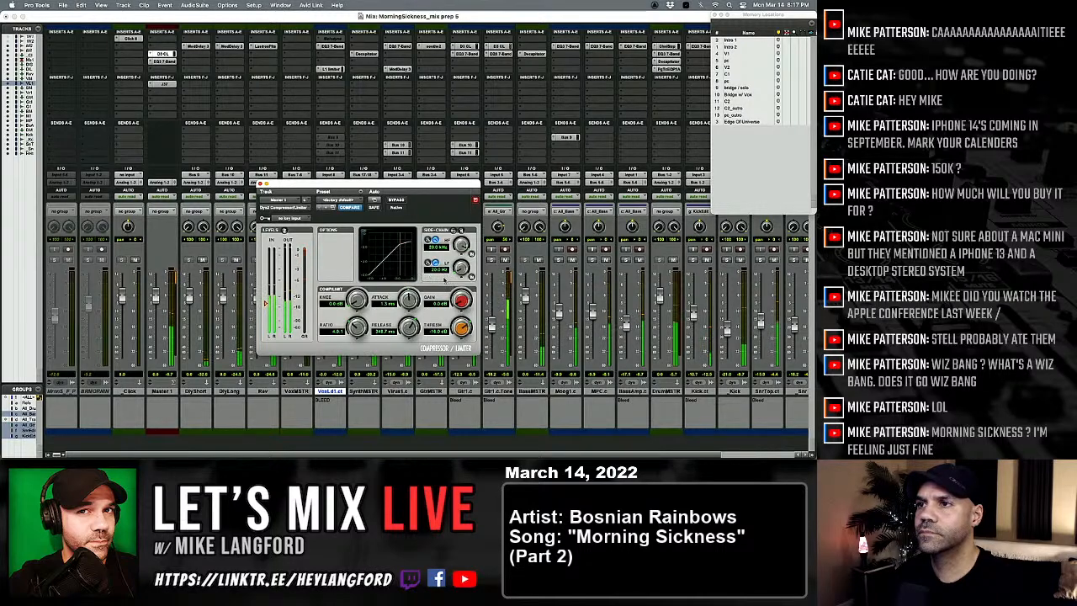
left_click(261, 184)
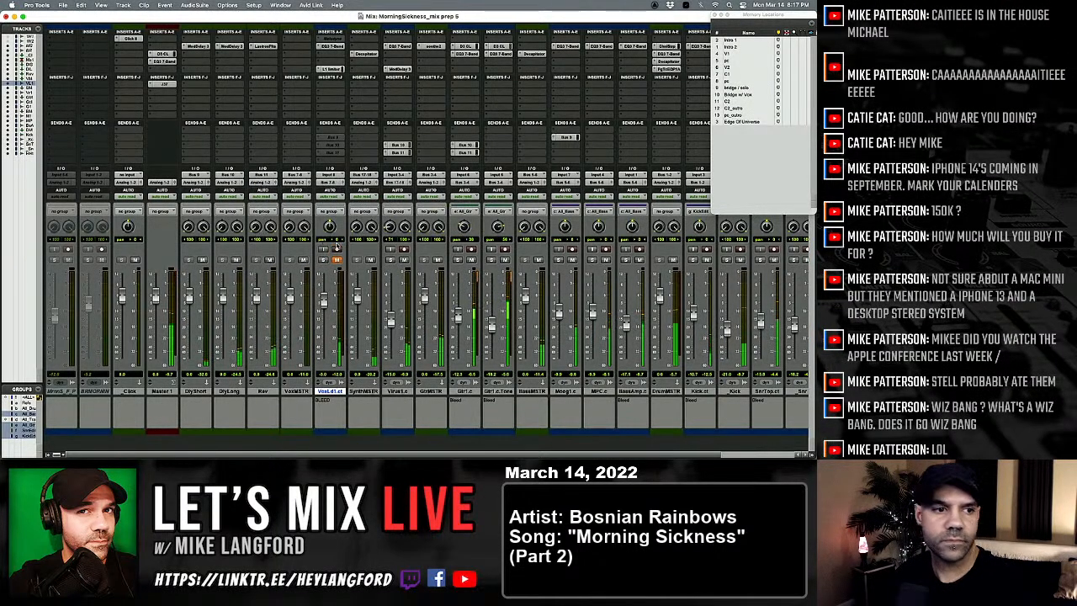
Step: Raise the Moog1.c fader, solo the track, and lower its Bus 9 send level to about -24.3 dB
scroll(449, 303, "right", 1)
scroll(448, 302, "right", 1)
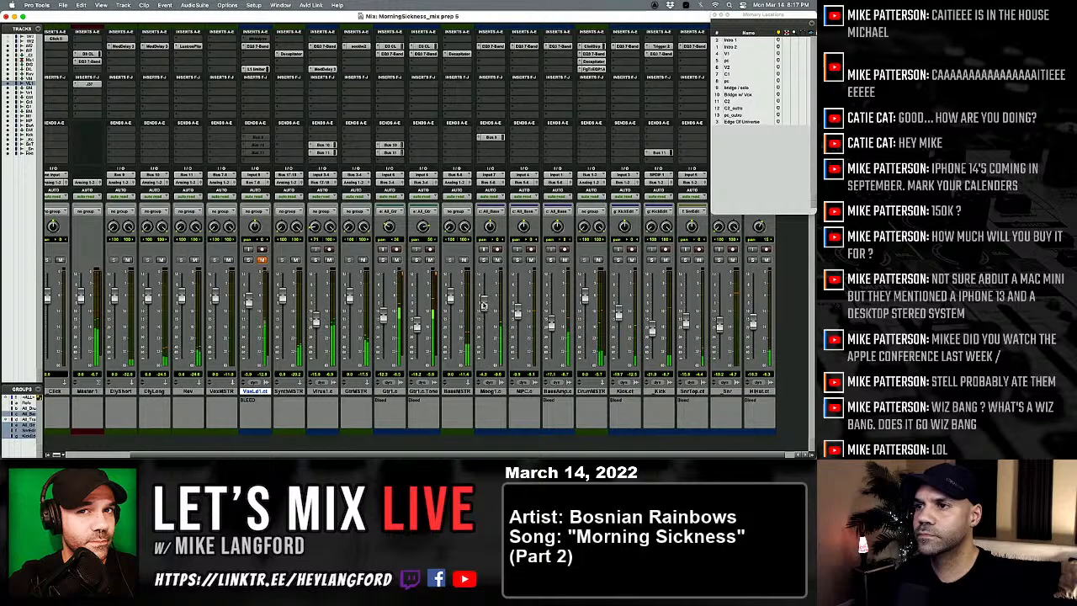
left_click_drag(483, 308, 484, 301)
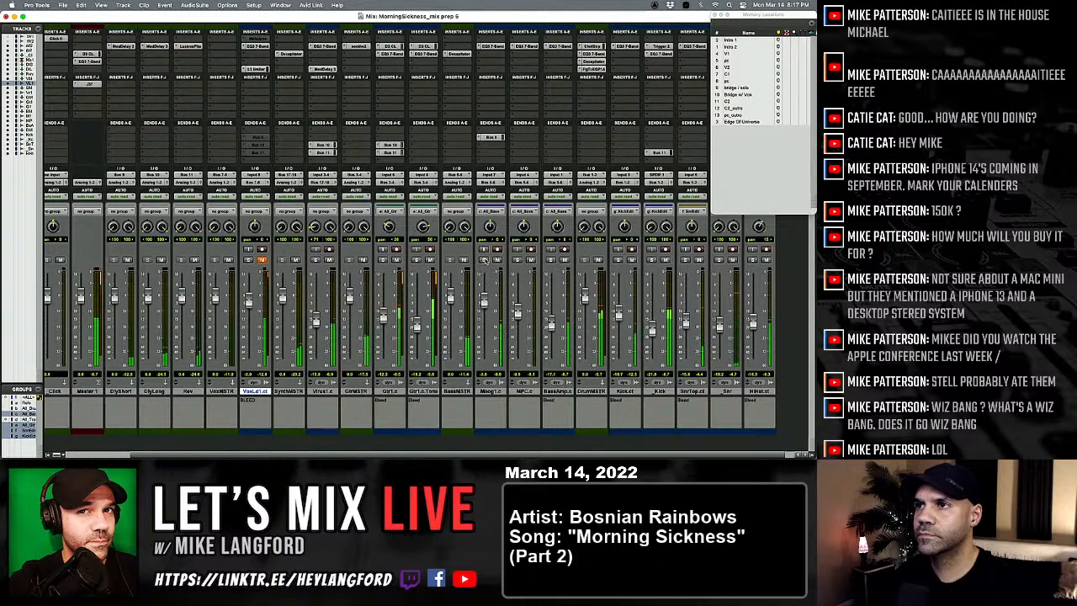
left_click(484, 259)
left_click(491, 137)
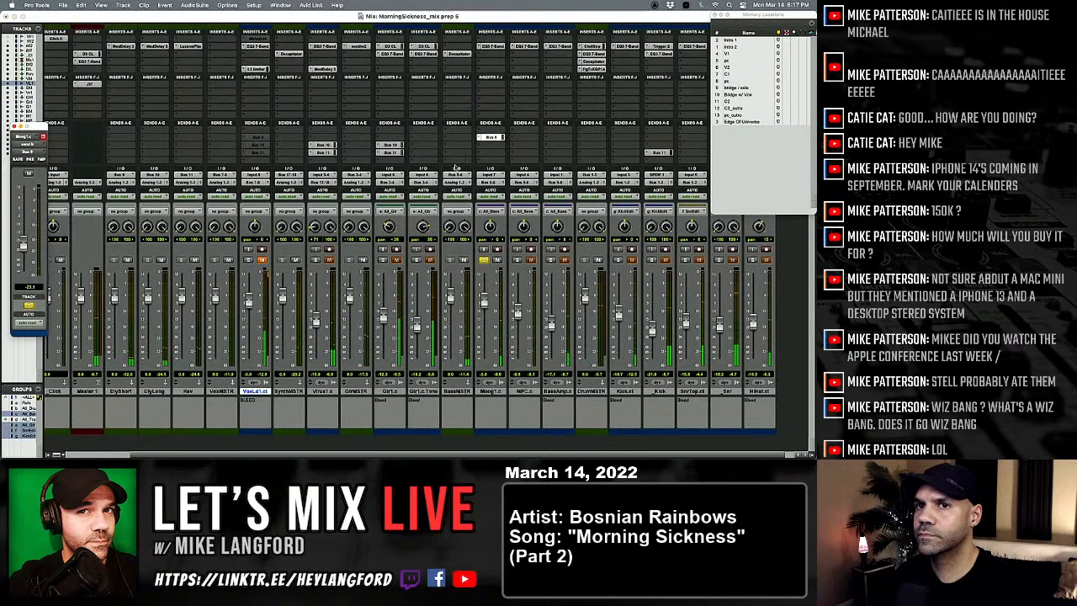
left_click_drag(27, 241, 23, 244)
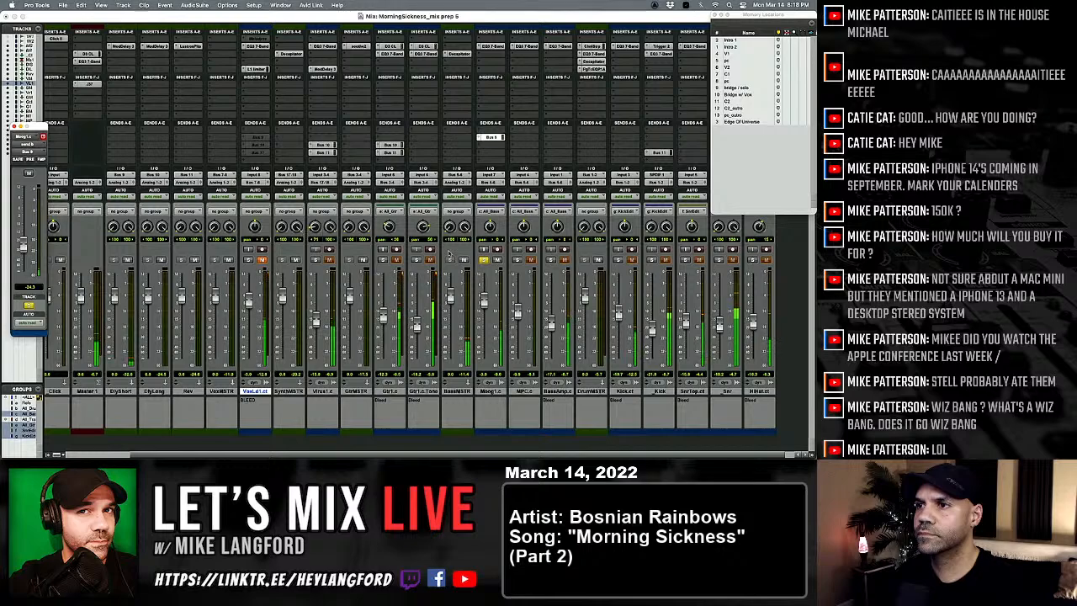
Step: Solo MPC.c, copy the Bus 10 and Bus 11 sends from Gtr1.c onto it, and open its Bus 10 send
left_click(517, 260)
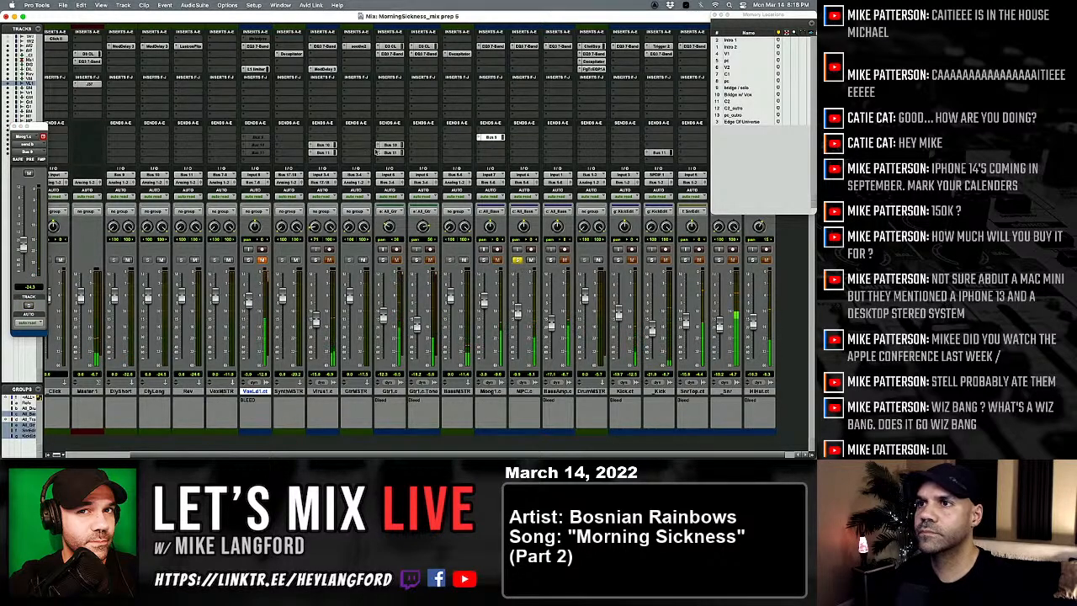
left_click_drag(532, 146, 530, 146)
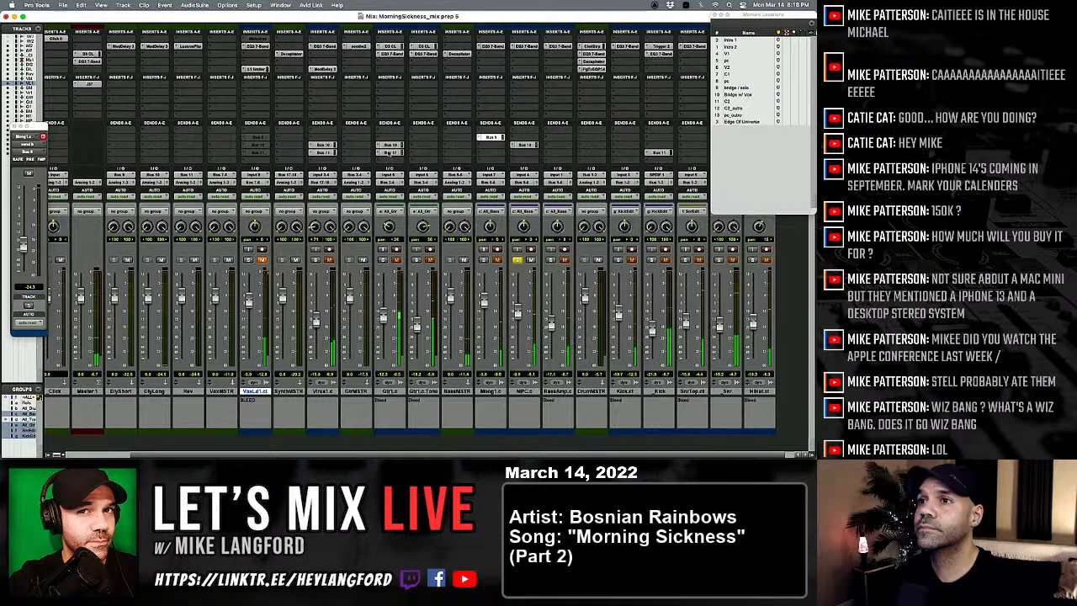
left_click_drag(391, 152, 523, 152)
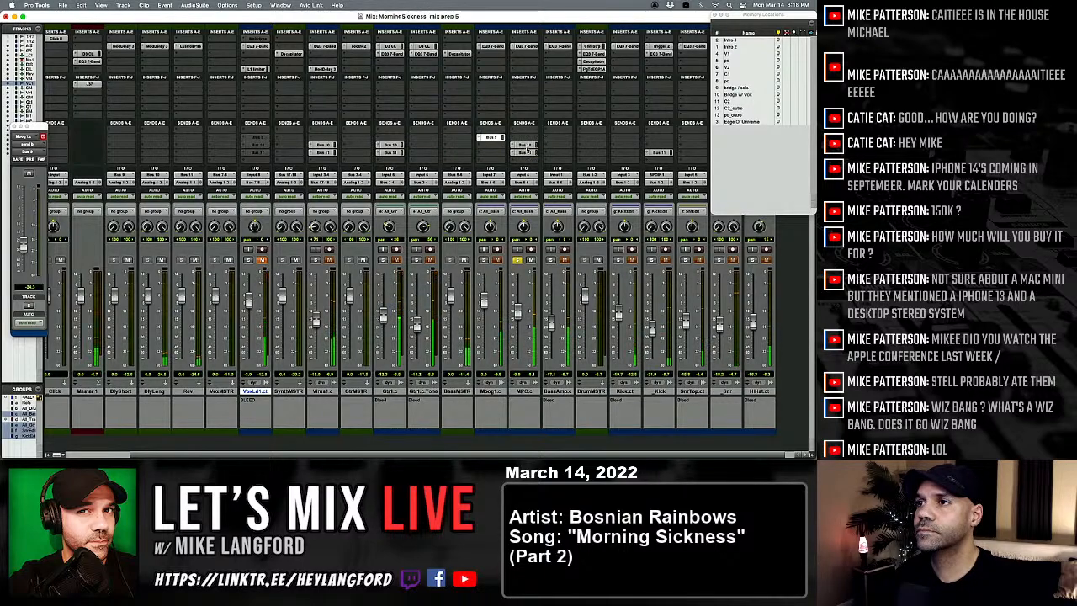
left_click(522, 146)
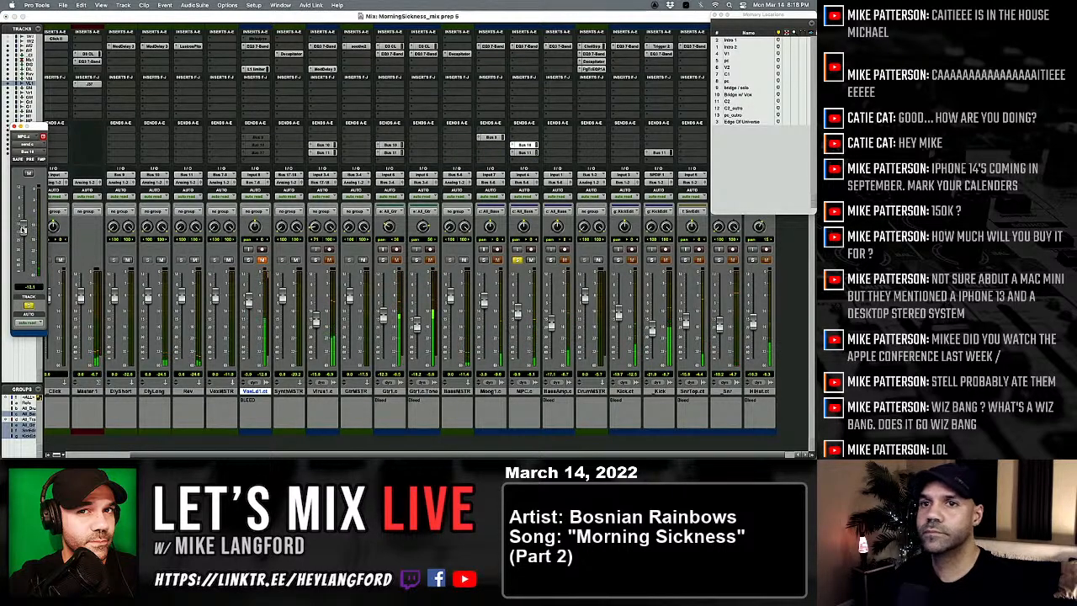
Step: Solo all three bass tracks together and lower the BassAmp.c fader
double_click(517, 261)
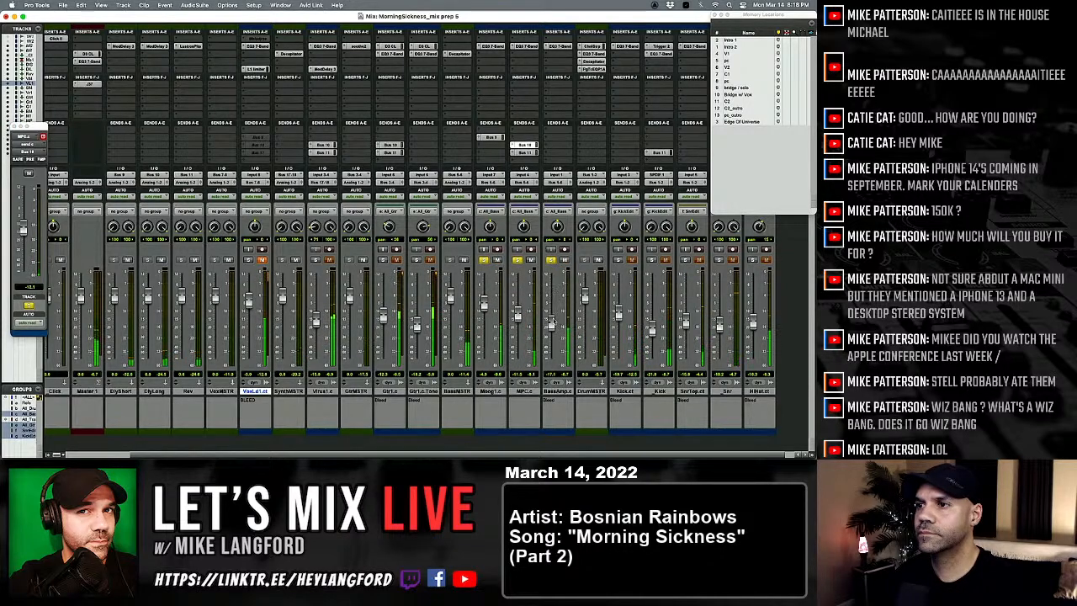
left_click_drag(552, 320, 551, 332)
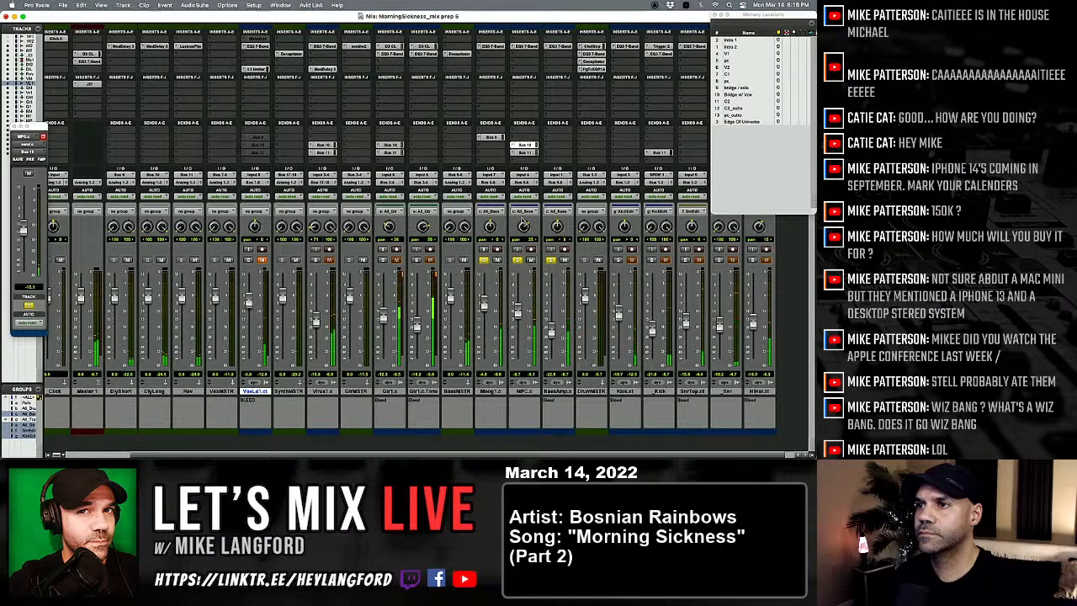
Step: Set the MPC.c EQ's high-pass to about 244 Hz and low-pass to about 13 kHz, compare with bypass, close it, and clear the solos
left_click(525, 47)
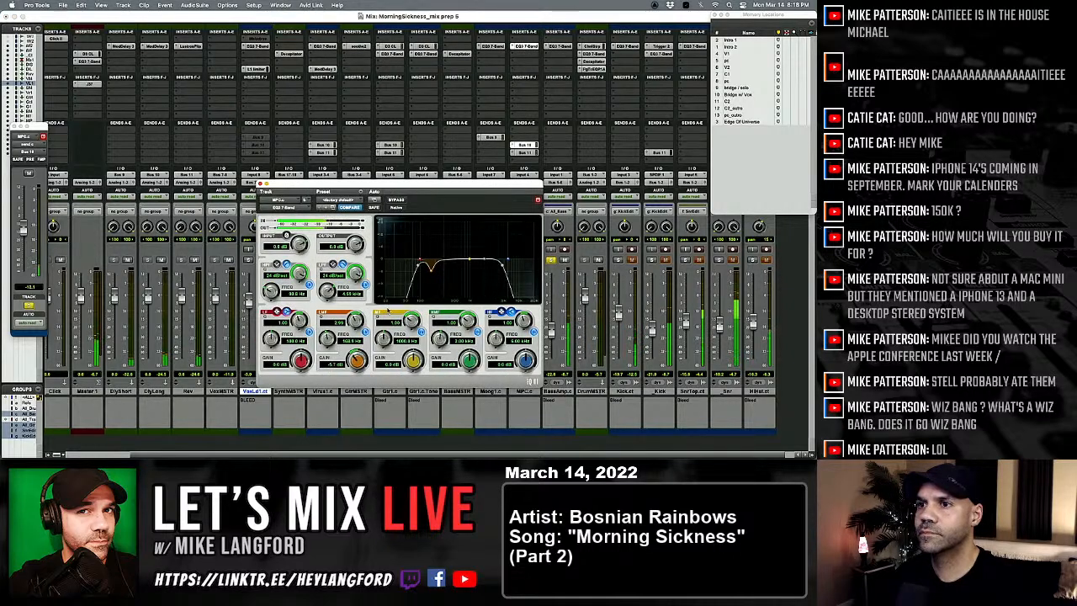
left_click_drag(327, 280, 296, 253)
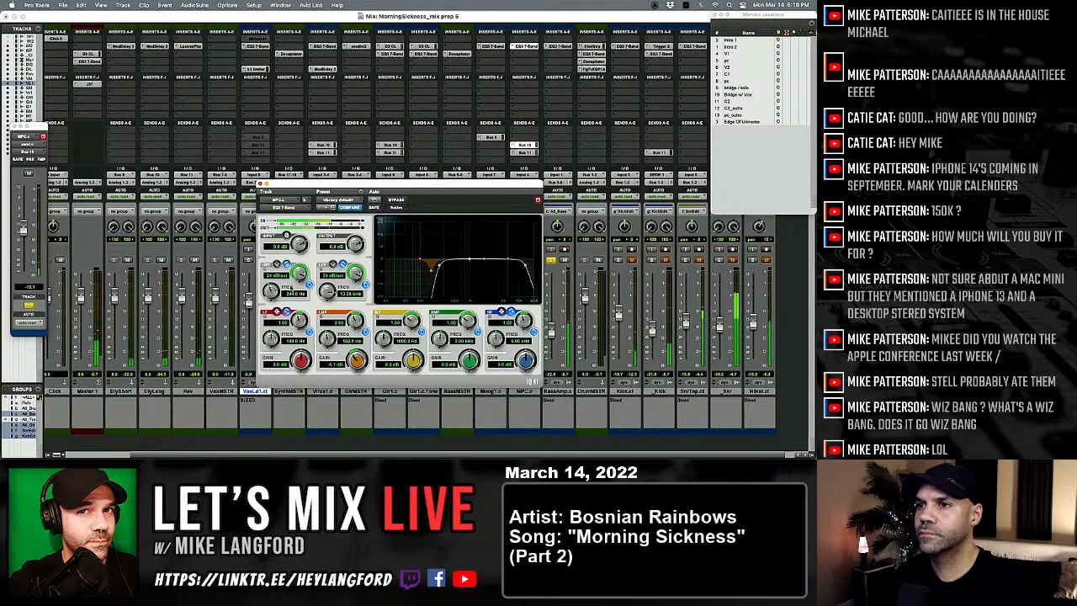
left_click(395, 200)
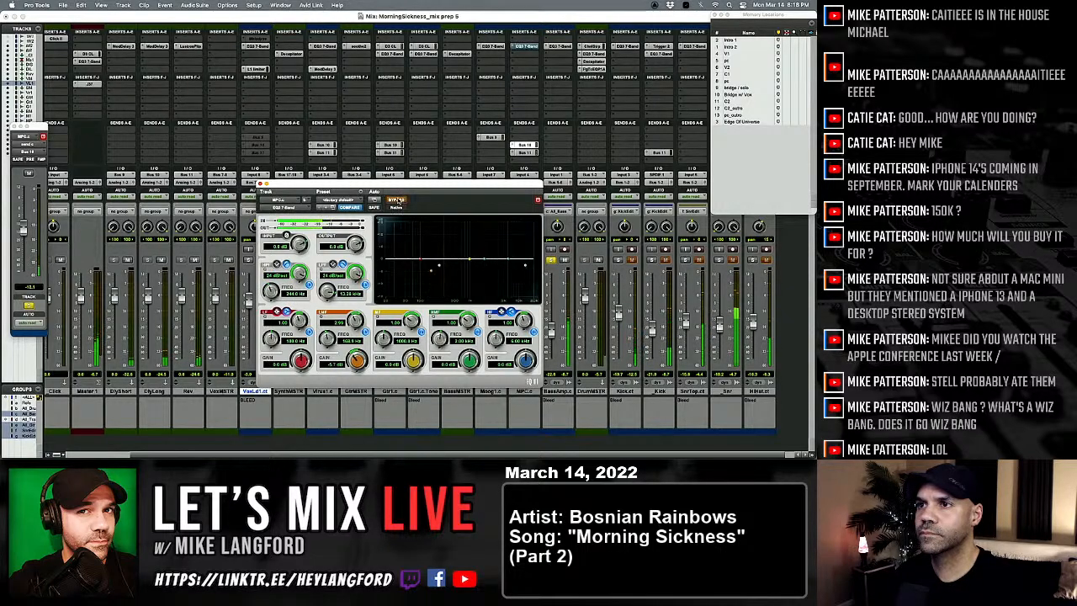
left_click(396, 200)
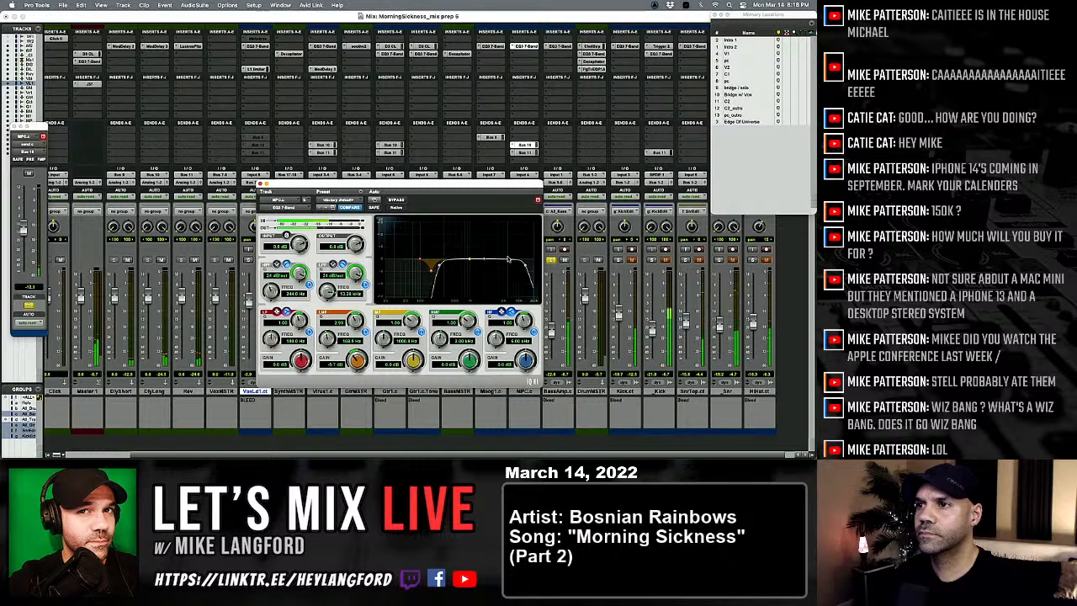
left_click_drag(499, 260, 477, 245)
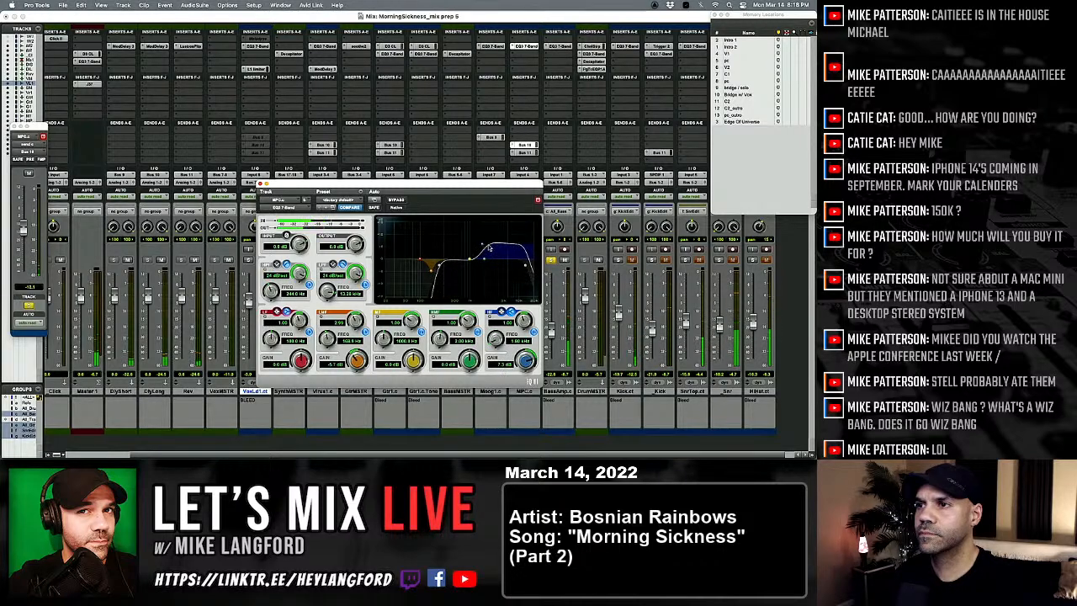
left_click(485, 247, "alt")
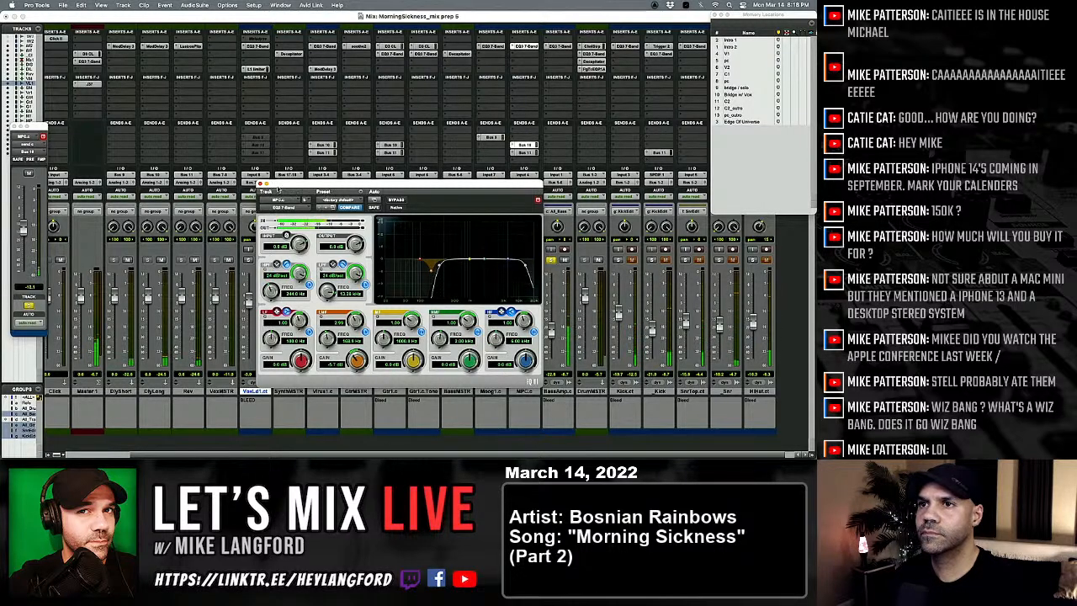
left_click(260, 186)
left_click(515, 259, "alt")
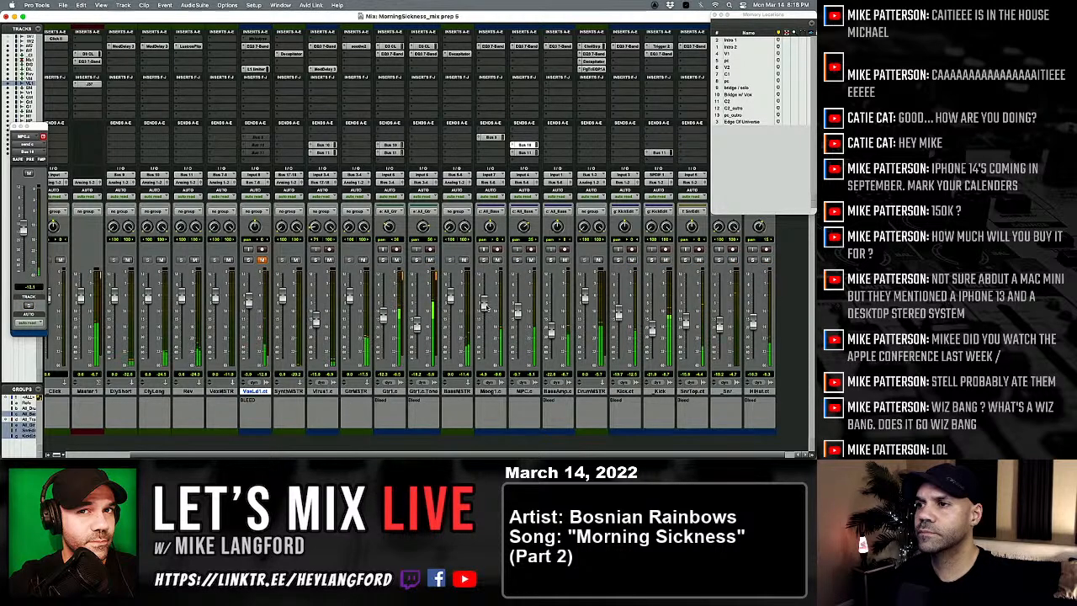
Step: In the _Kick track's EQ, cut the high-mid band by about 7.5 dB around 3.2 kHz
left_click(661, 54)
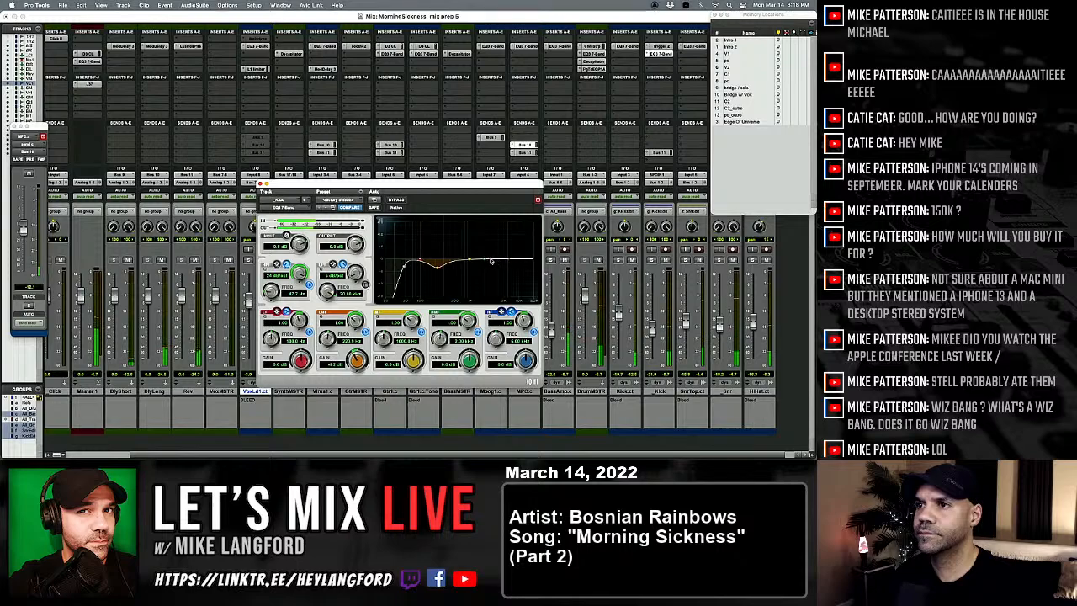
mouse_move(486, 262)
left_mouse_down()
mouse_move(484, 242)
mouse_move(494, 278)
left_mouse_up()
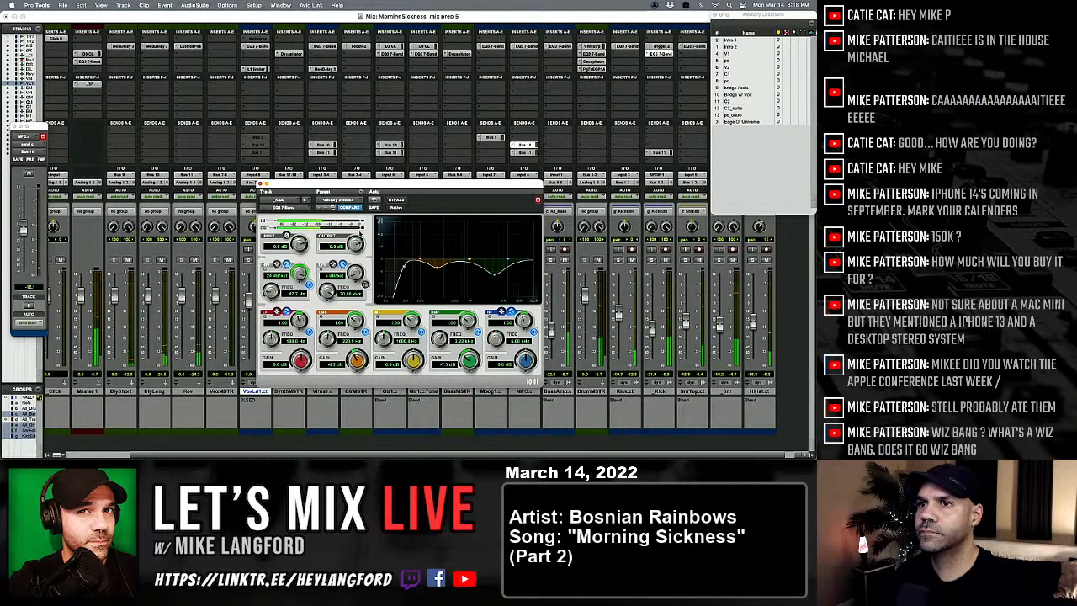
Step: Close the _Kick EQ and audition the Moog1.c, MPC.c and BassAmp.c tracks around the V1 marker in the Edit window
left_click(261, 182)
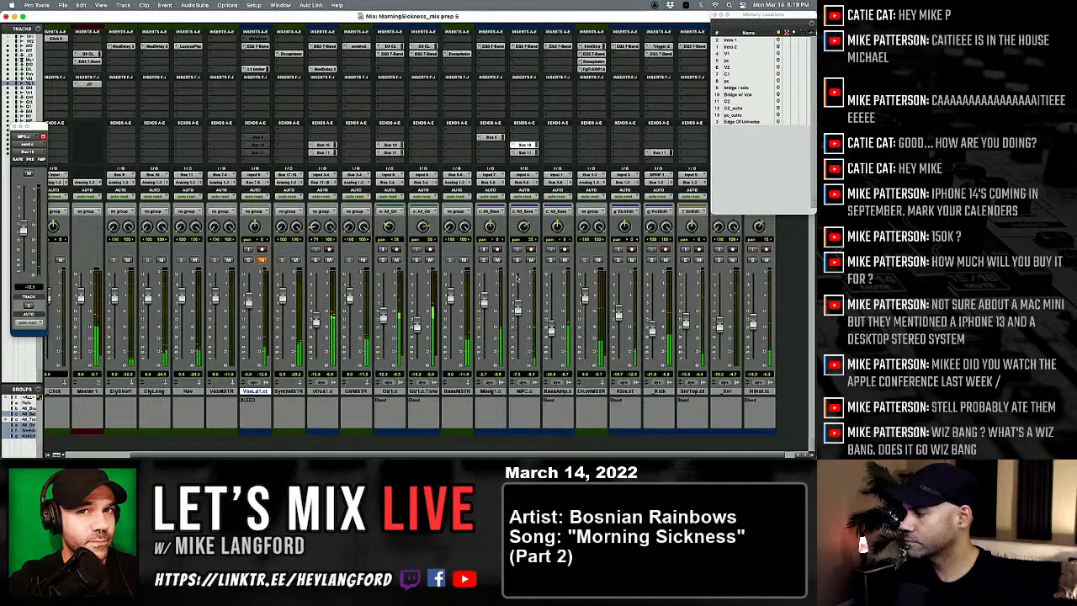
key("super+equal")
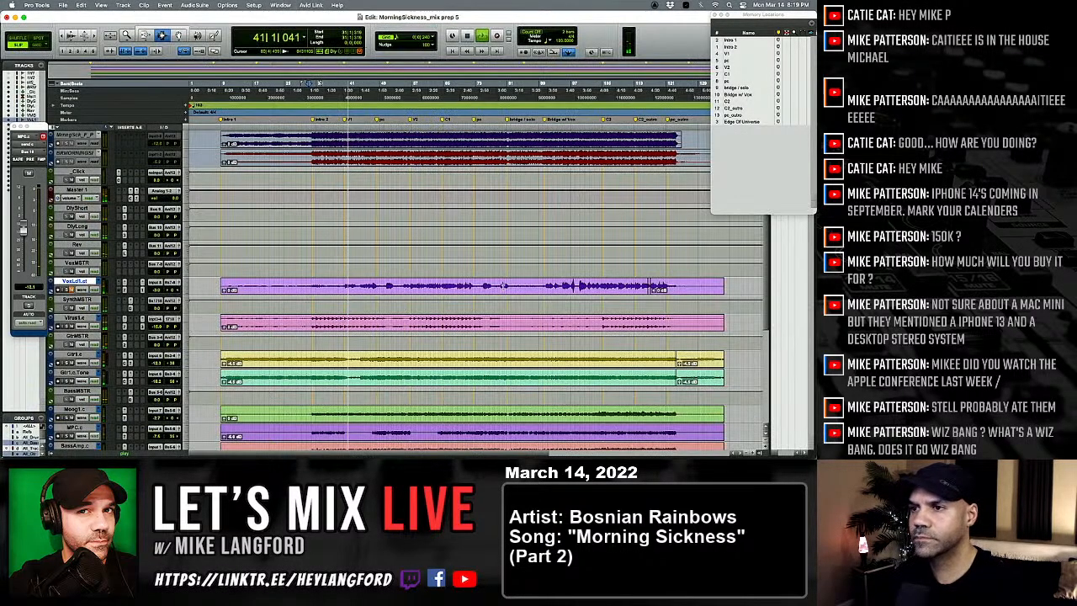
key("t")
key("t")
key("t")
key("t")
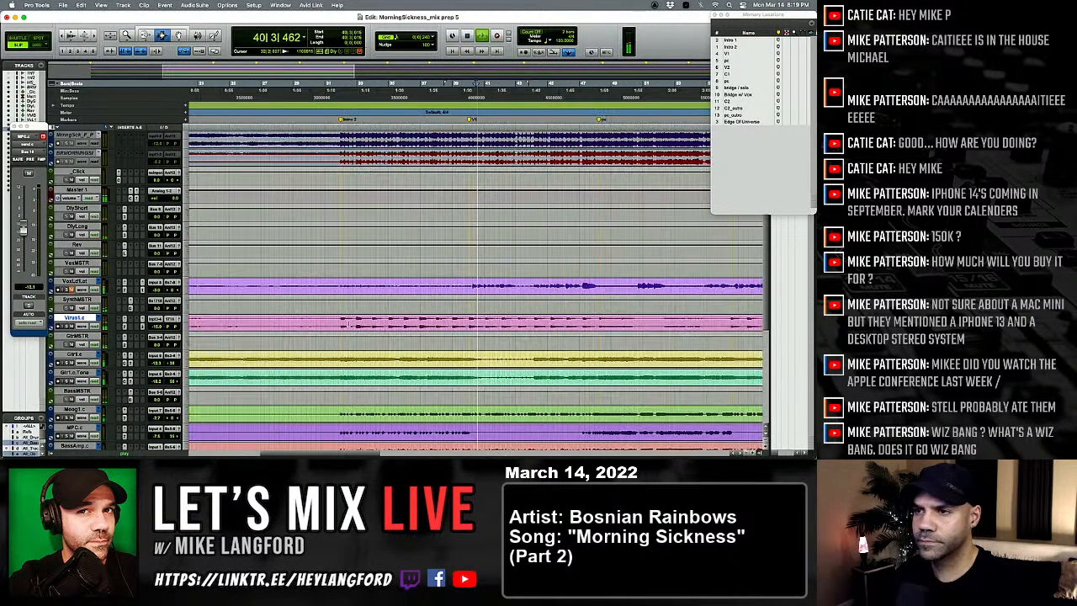
left_click(405, 336)
scroll(451, 337, "down", 5)
left_click(452, 336)
key("t")
key("t")
key("t")
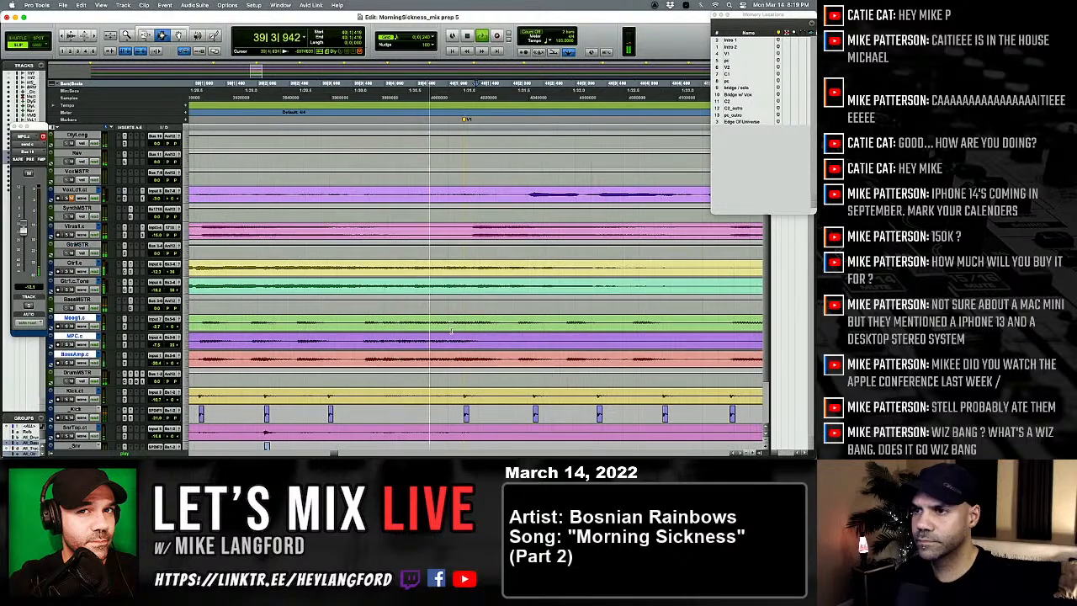
key("space")
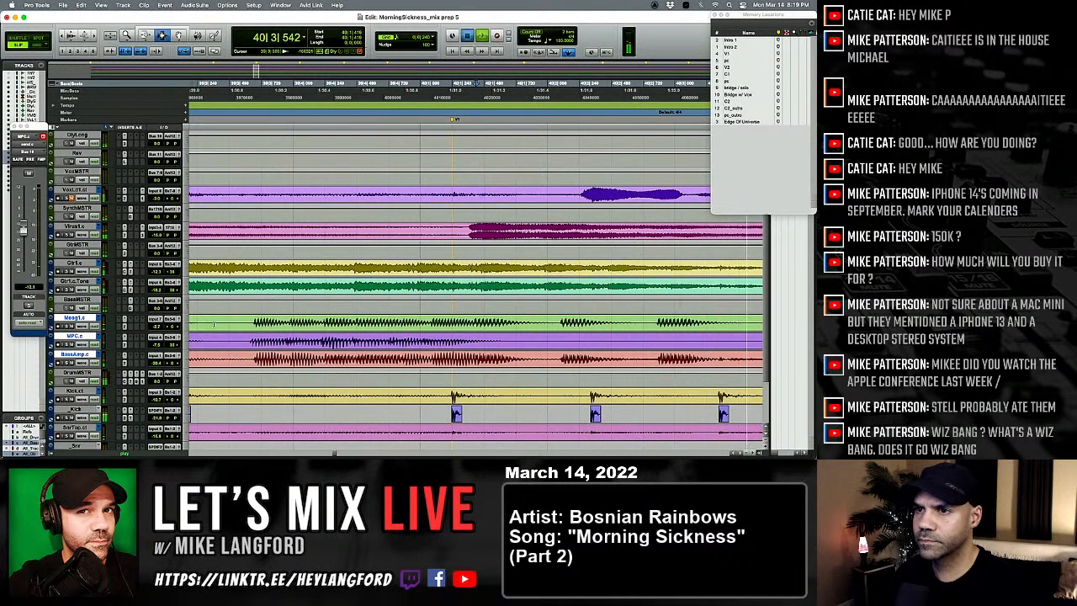
left_click(193, 340)
key("space")
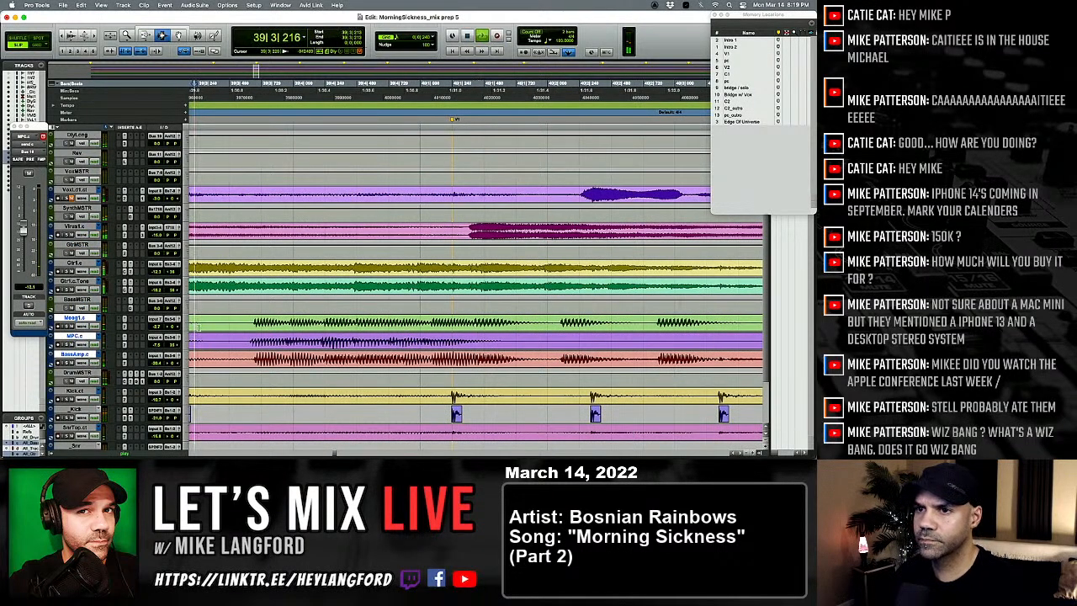
Step: Separate the bass note just after V1 on all three bass tracks, move it earlier onto the kick hit, and play the result
left_click(472, 328)
left_click_drag(472, 328, 561, 337)
left_click(535, 330)
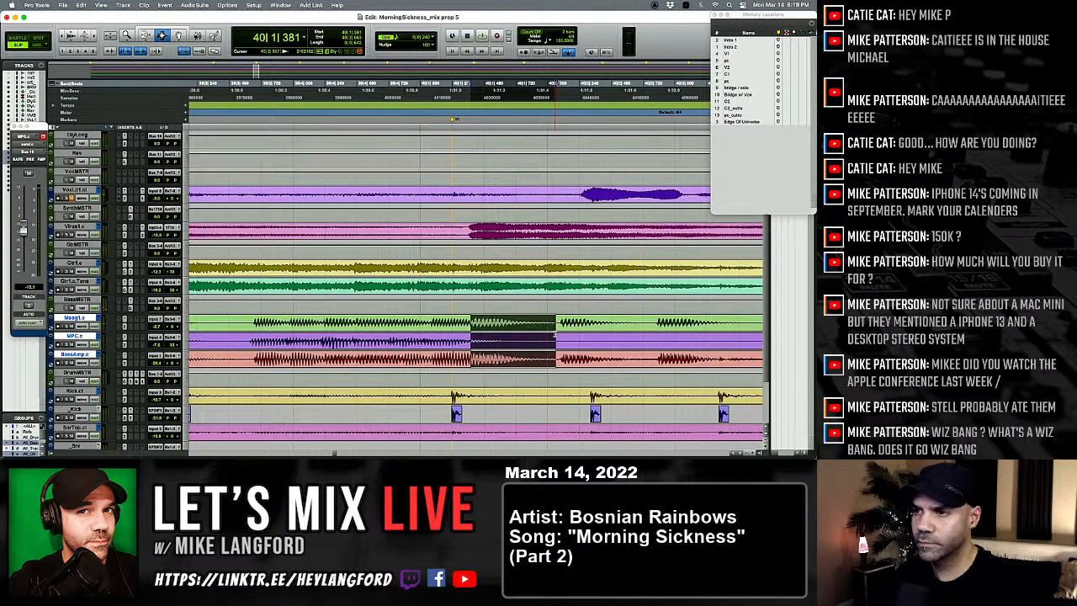
left_click_drag(554, 334, 535, 337)
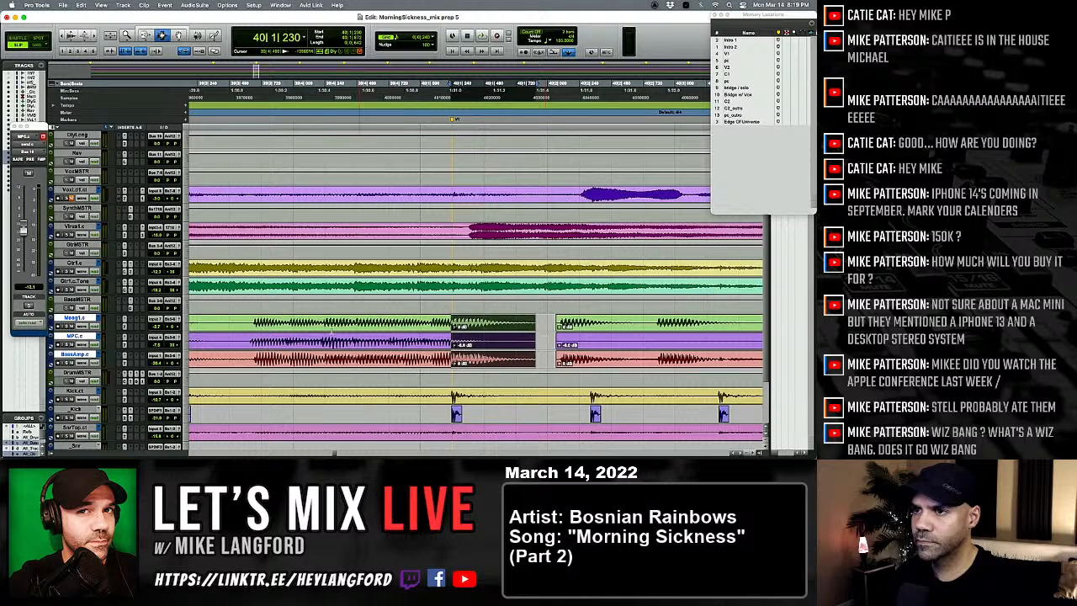
left_click(241, 333)
key("space")
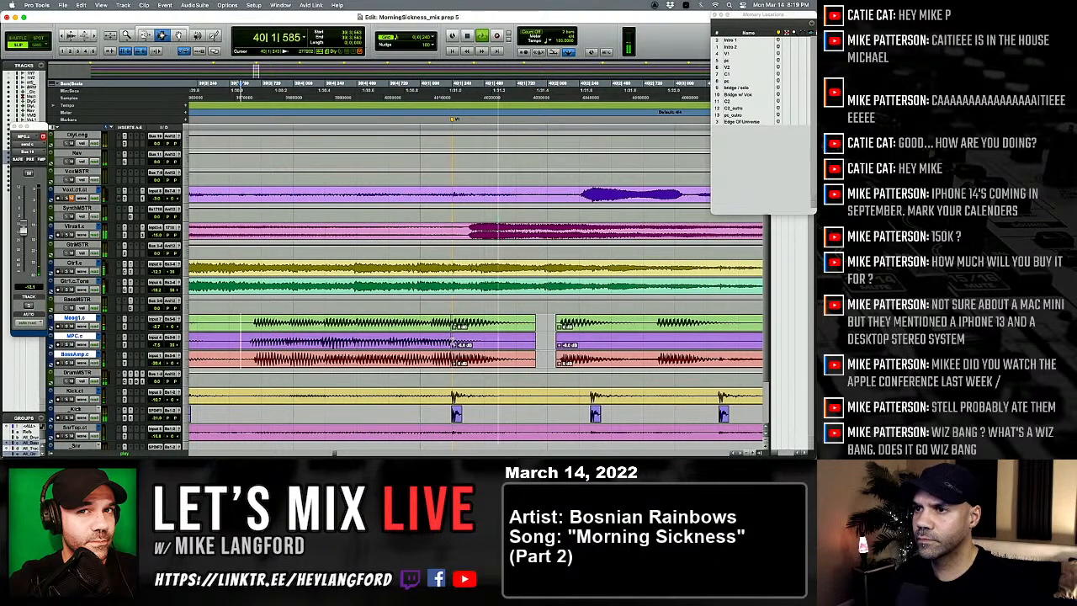
Step: Crossfade the V1 edit joint on the three bass tracks and fade the clip edges around the gap after the moved note
left_click(448, 338)
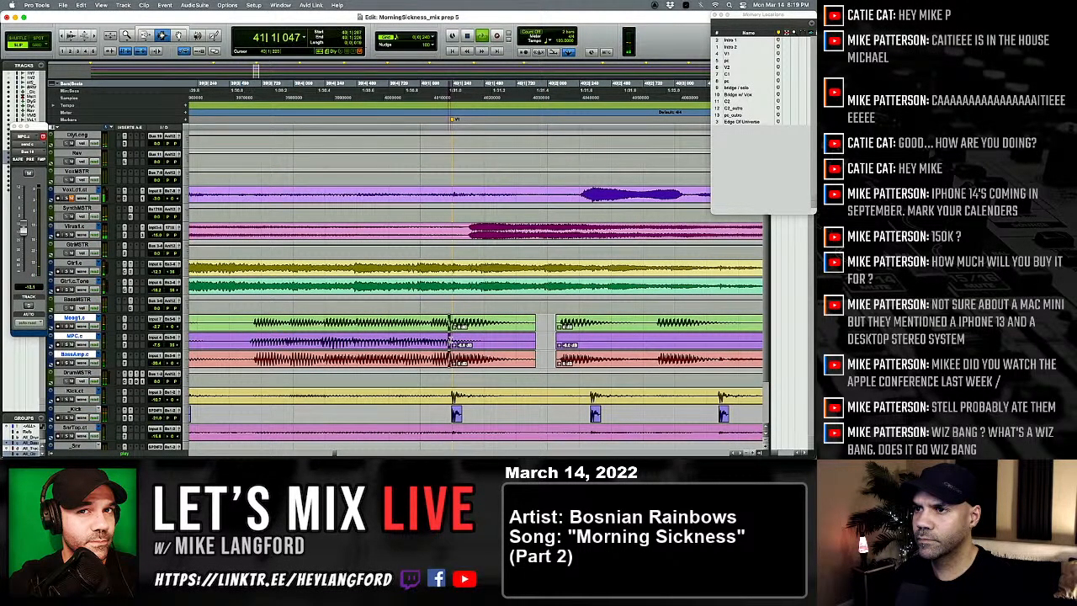
left_click_drag(524, 338, 561, 338)
key("f")
key("f")
key("r")
key("r")
key("r")
left_click(384, 338)
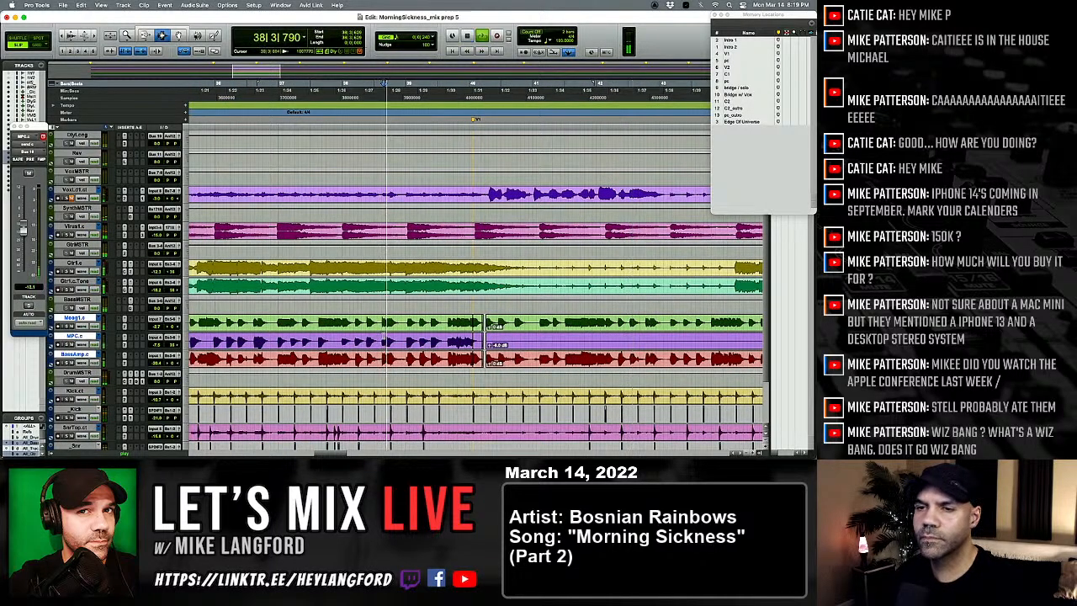
Step: Play the bass tracks around bars 37 and 38 and compare their note timing with the kick
left_click(344, 337)
key("t")
key("t")
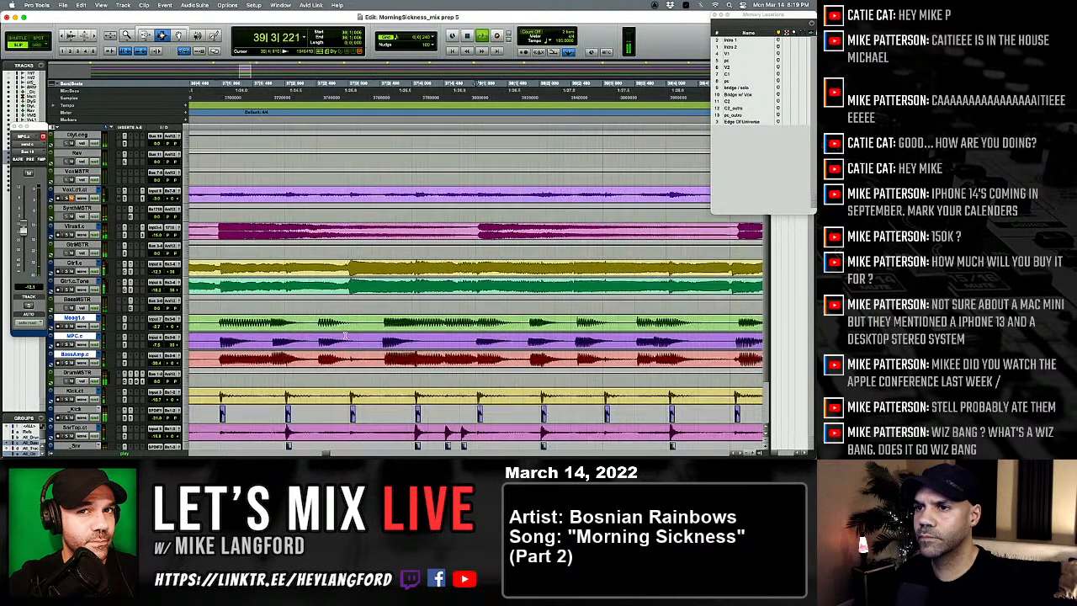
key("space")
left_click(319, 333)
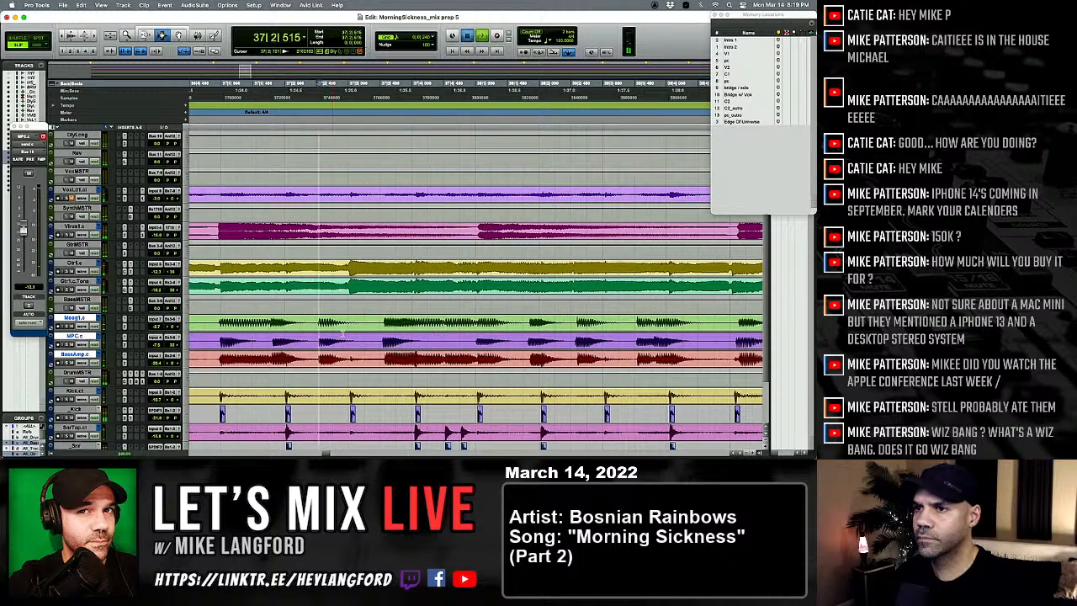
key("space")
scroll(443, 335, "right", 2)
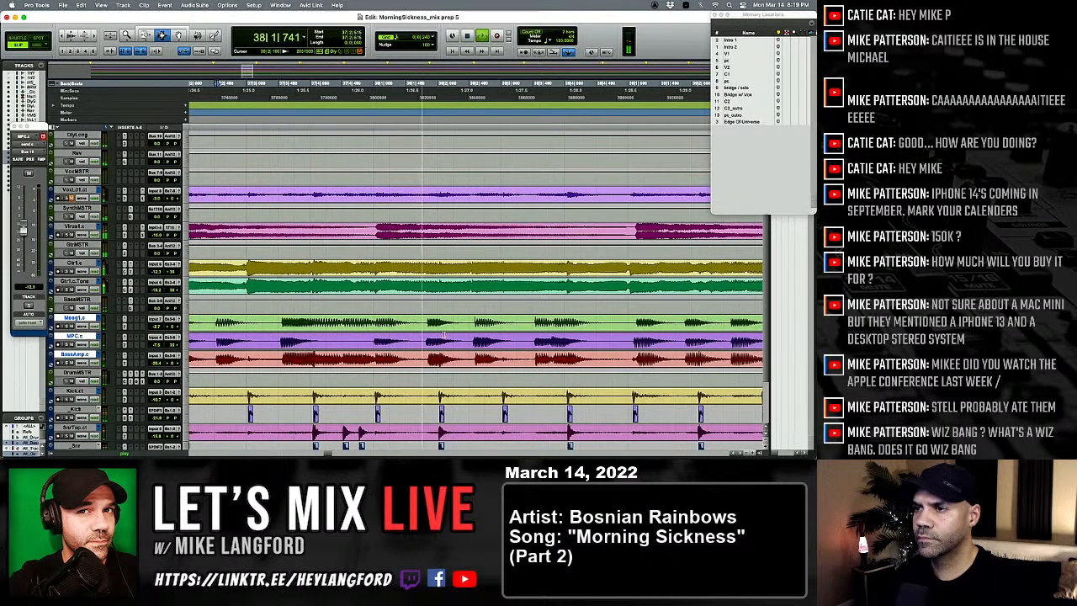
key("r")
key("r")
key("space")
Step: Check the bass notes against the kick from about bar 35 up to the edited note at V1
left_click(279, 336)
key("space")
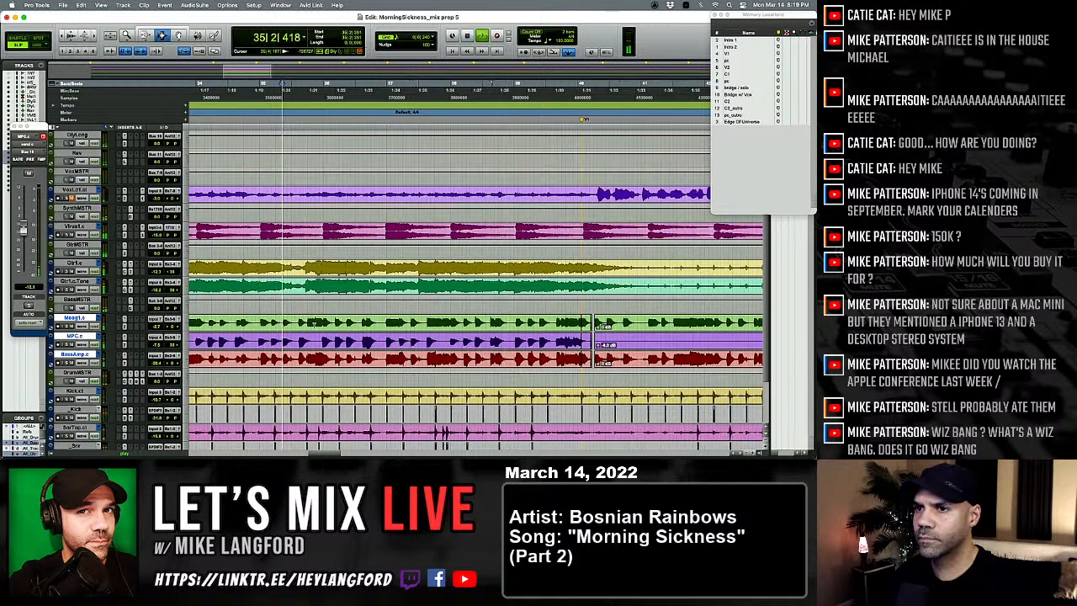
left_click(326, 335)
key("t")
key("t")
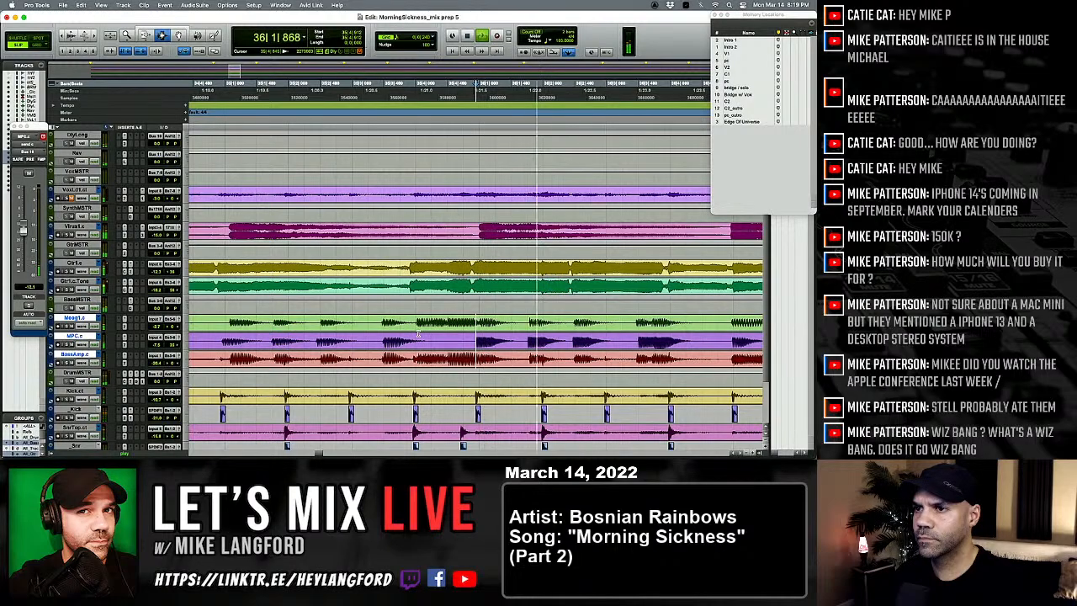
key("r")
key("r")
key("r")
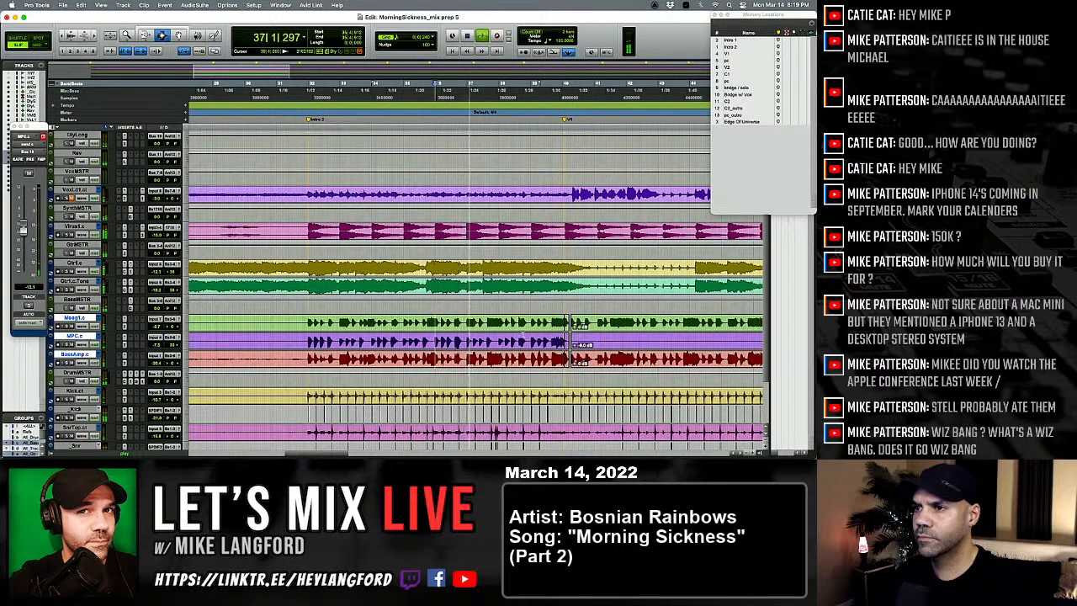
key("t")
key("t")
key("t")
key("t")
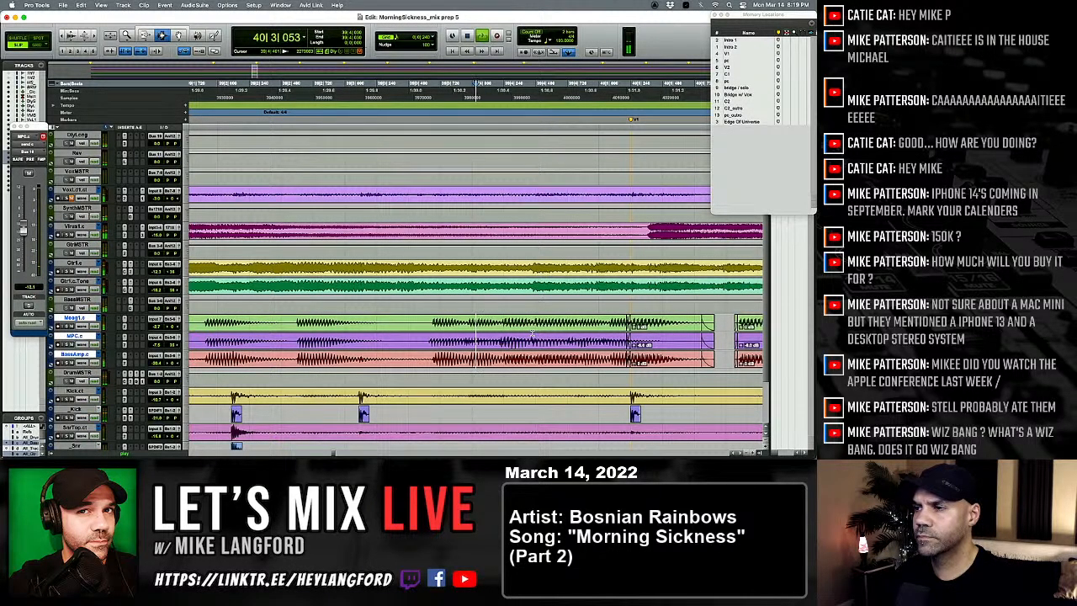
Step: Return to the Mix window, solo Gtr1.c, and lower its Bus 10 and Bus 11 send levels
key("super+equal")
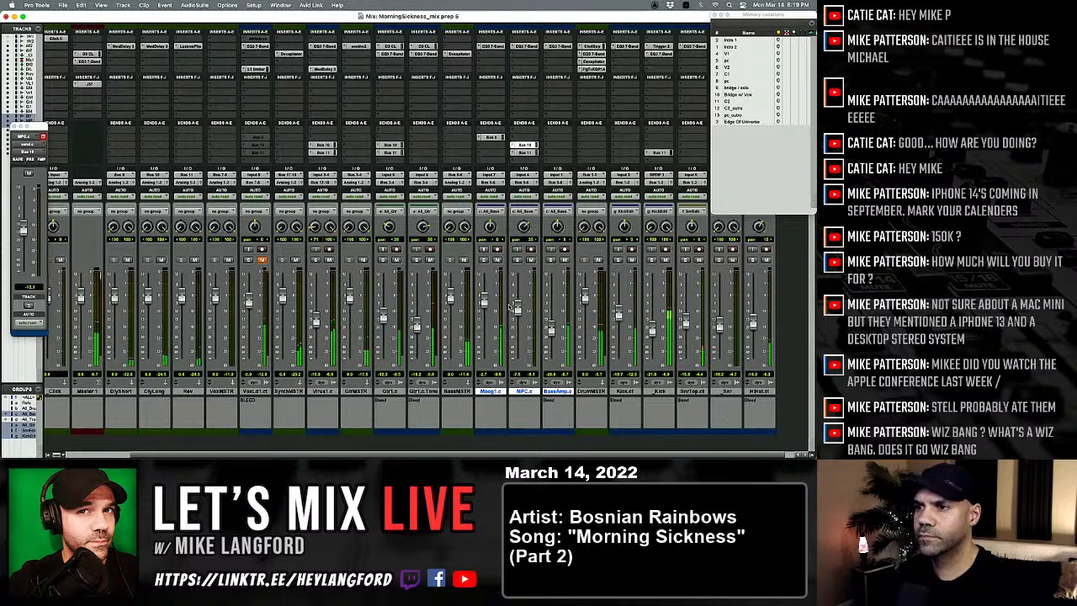
left_click(383, 260)
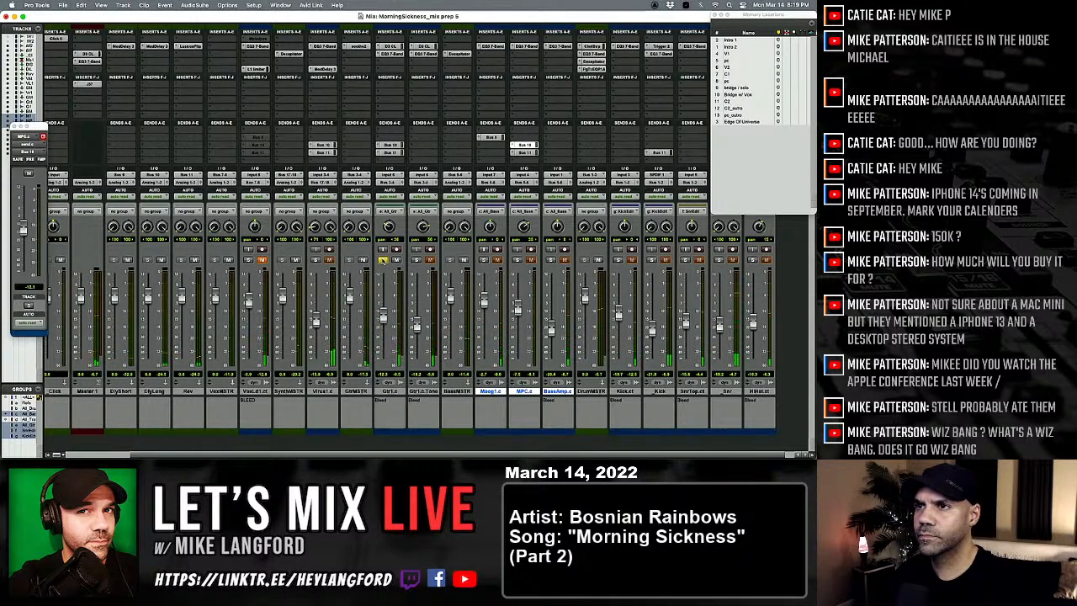
left_click(391, 145)
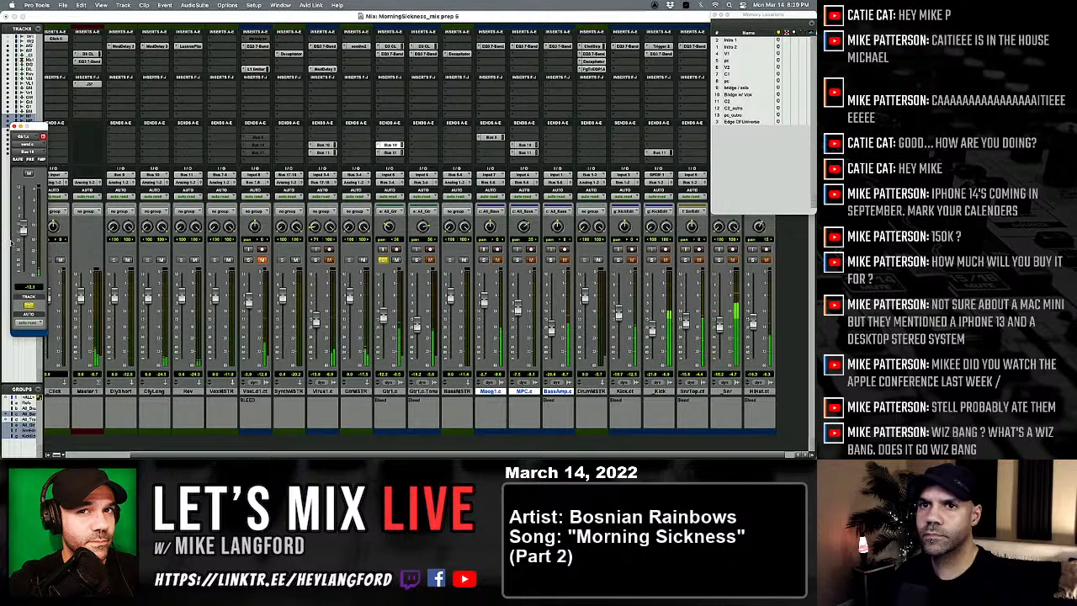
left_click_drag(33, 229, 34, 252)
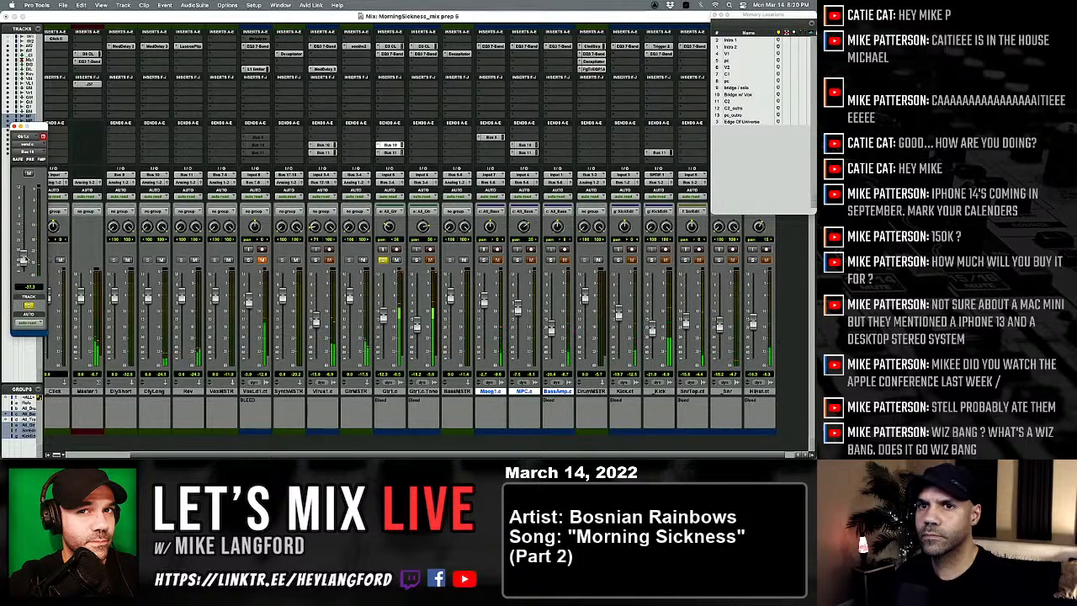
left_click(393, 153)
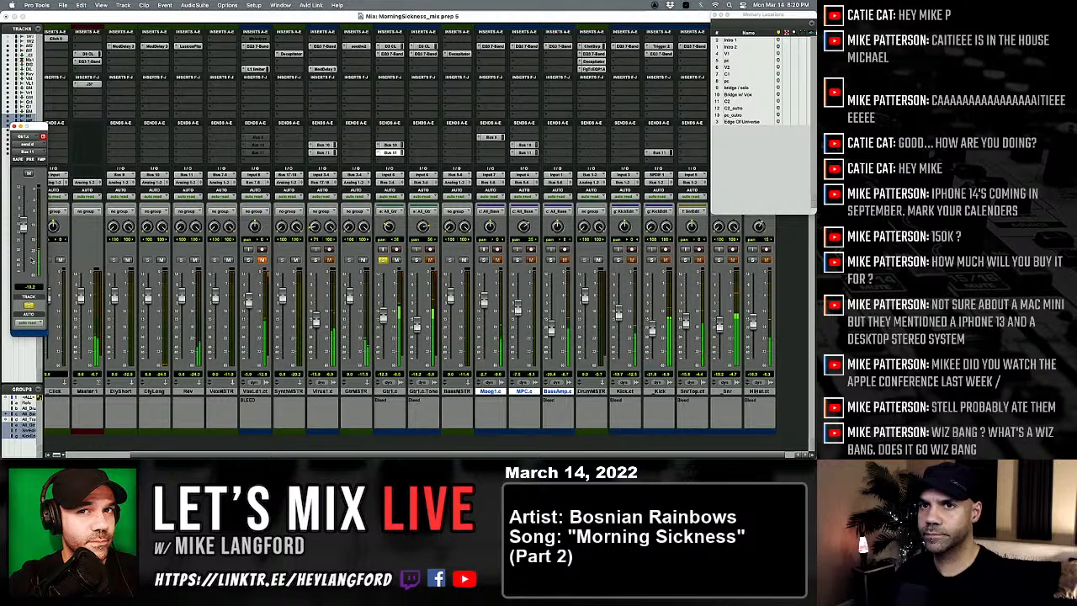
left_click_drag(23, 226, 24, 271)
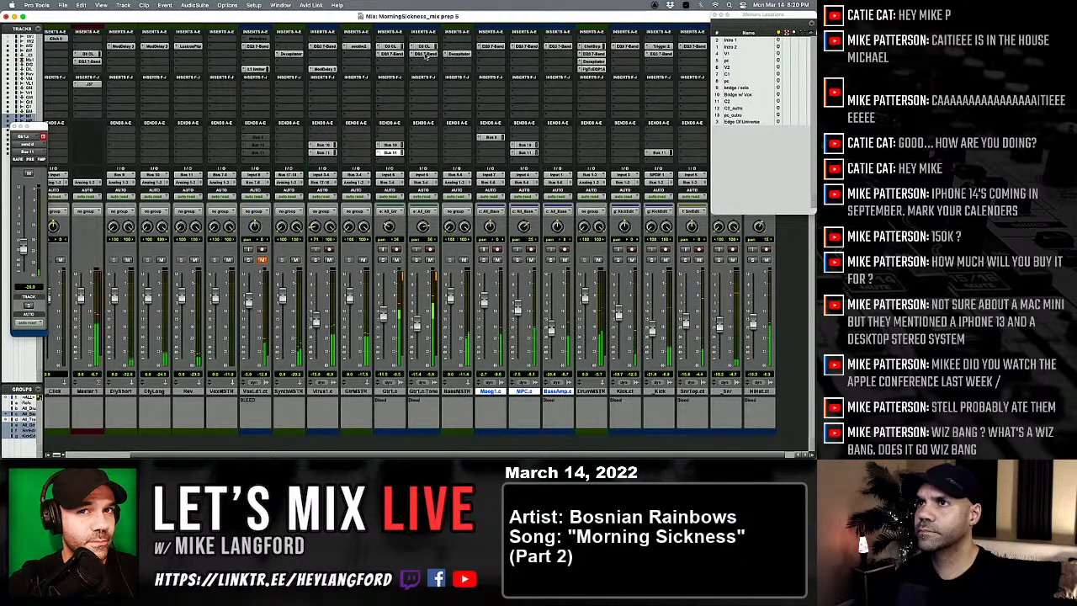
Step: Load the electric guitar preset "Egtr harsh" in the GtrMSTR soothe2, set its depth to 2.4, and close the plug-in
left_click(356, 46)
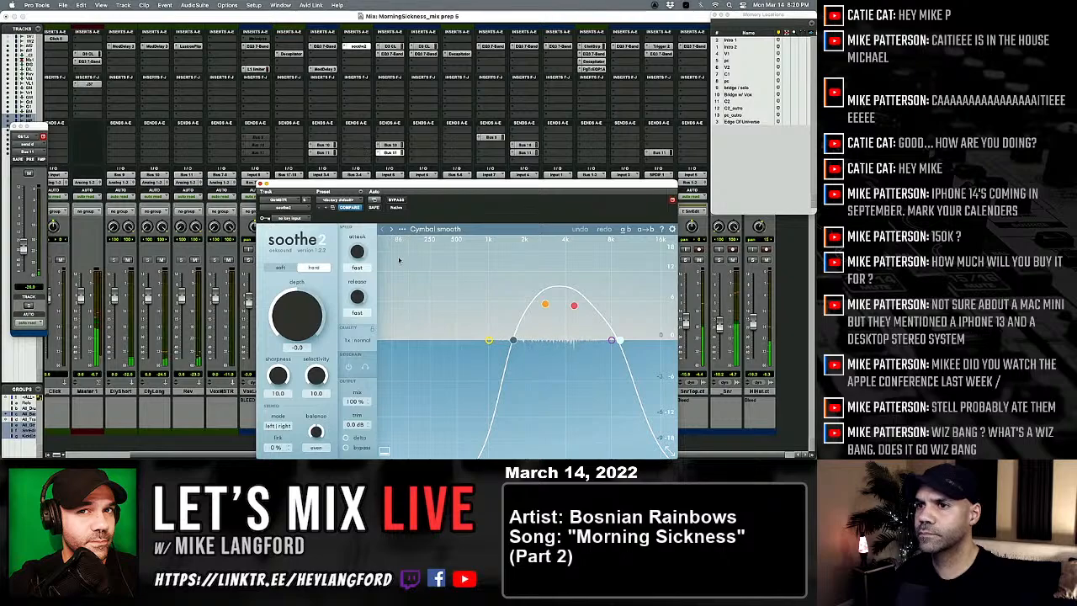
left_click(425, 229)
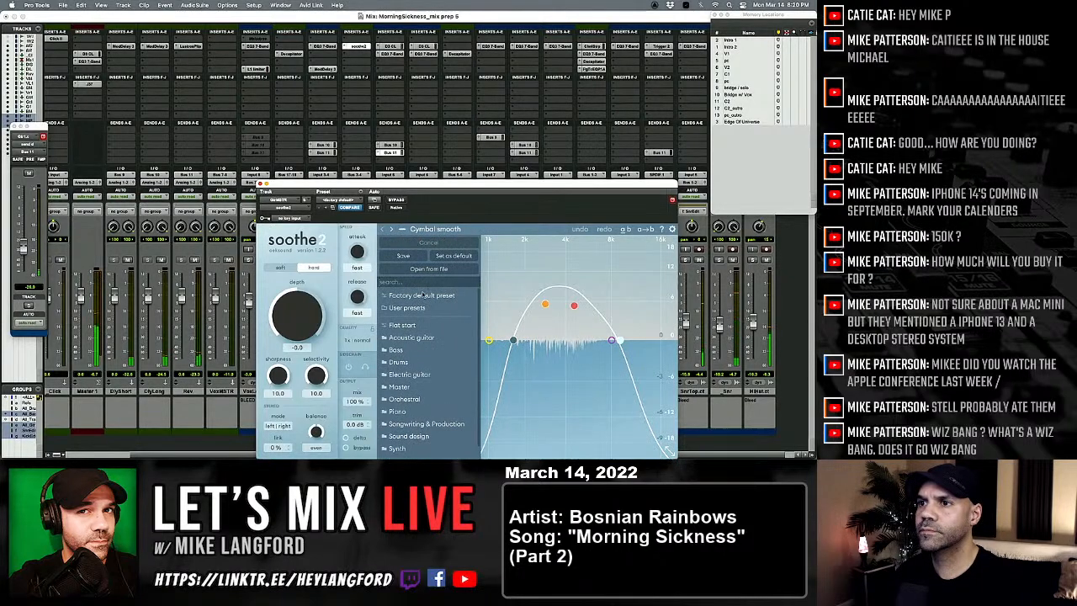
mouse_move(425, 374)
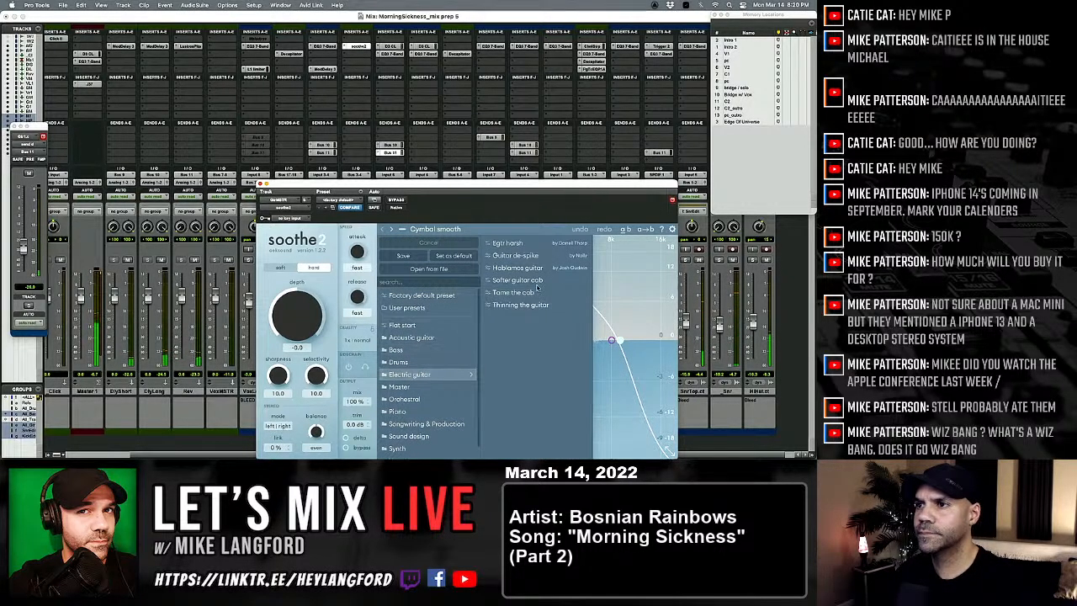
left_click(515, 243)
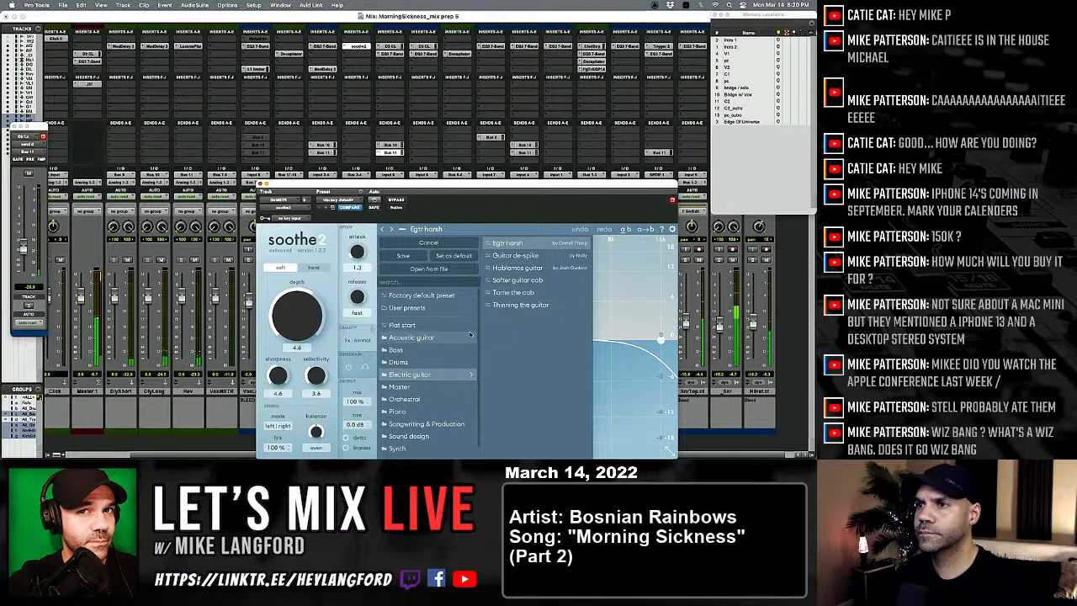
left_click_drag(296, 317, 284, 293)
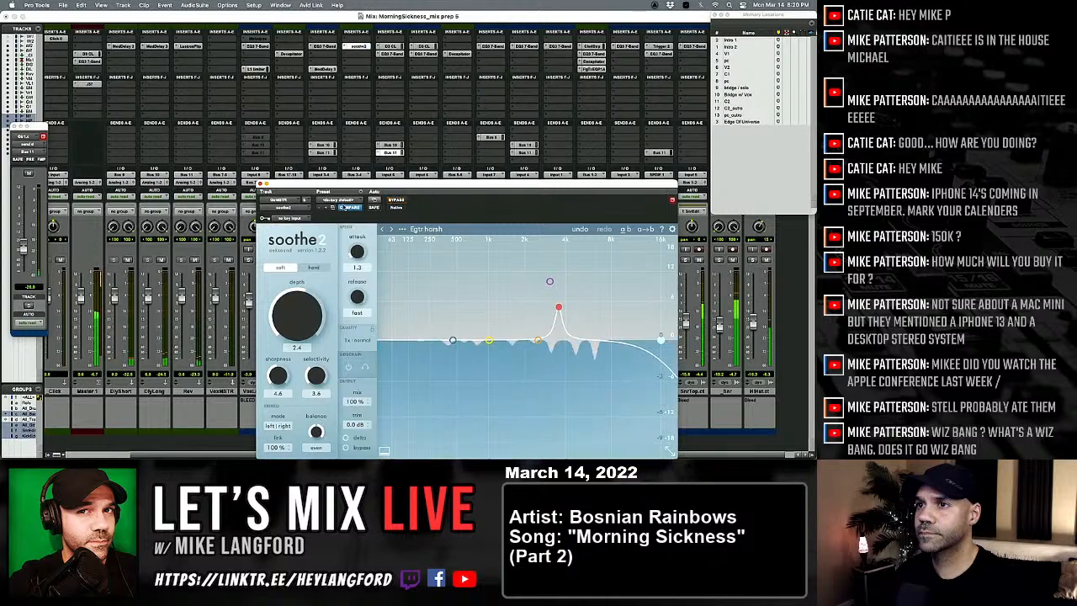
left_click(262, 185)
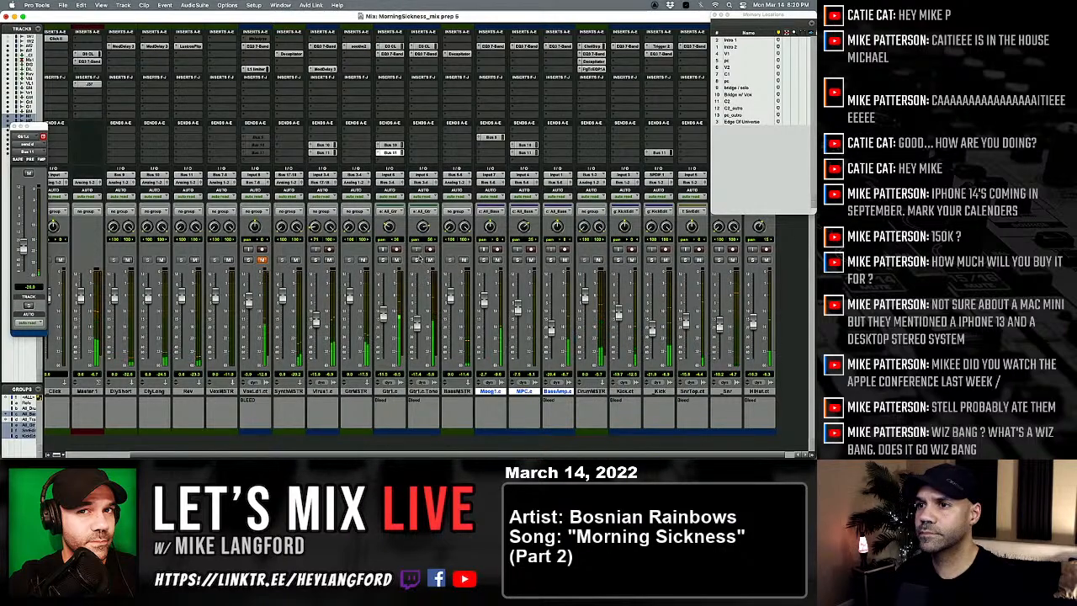
Step: Set the low-pass filter in the Gtr1.c.Tone EQ to about 7.7 kHz and close the EQ
left_click(423, 53)
left_click_drag(330, 291, 343, 284)
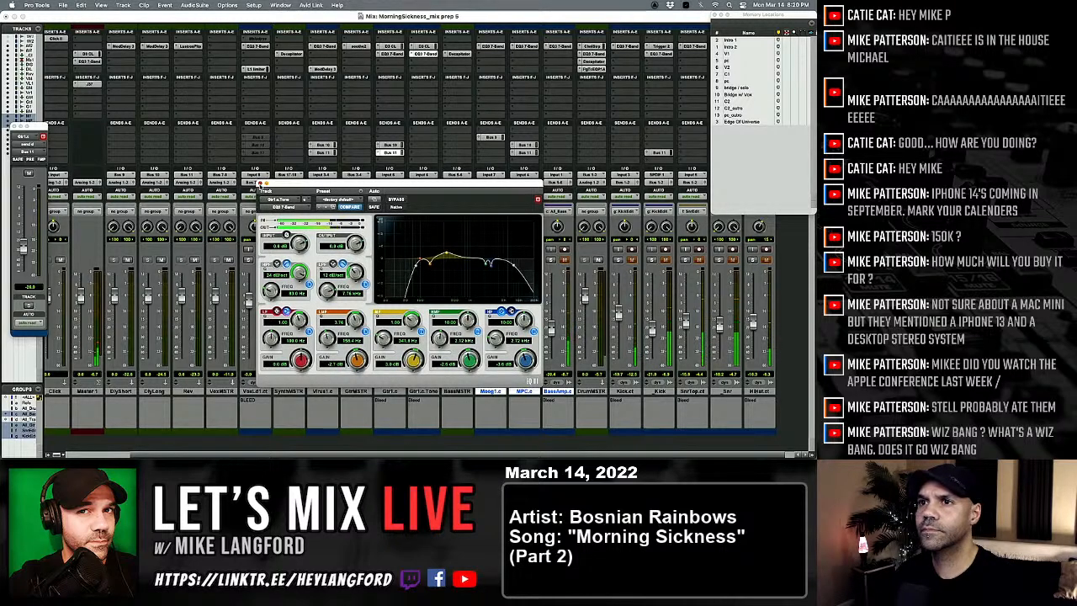
left_click(260, 182)
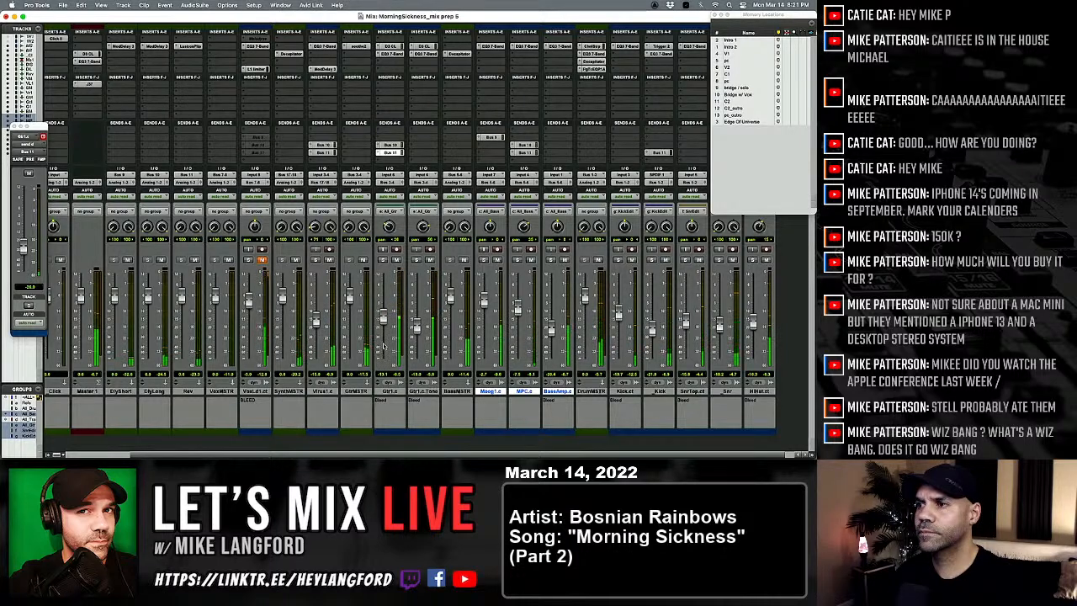
Step: Check Virus1.c briefly in solo and raise the MPC.c fader slightly
scroll(439, 300, "right", 1)
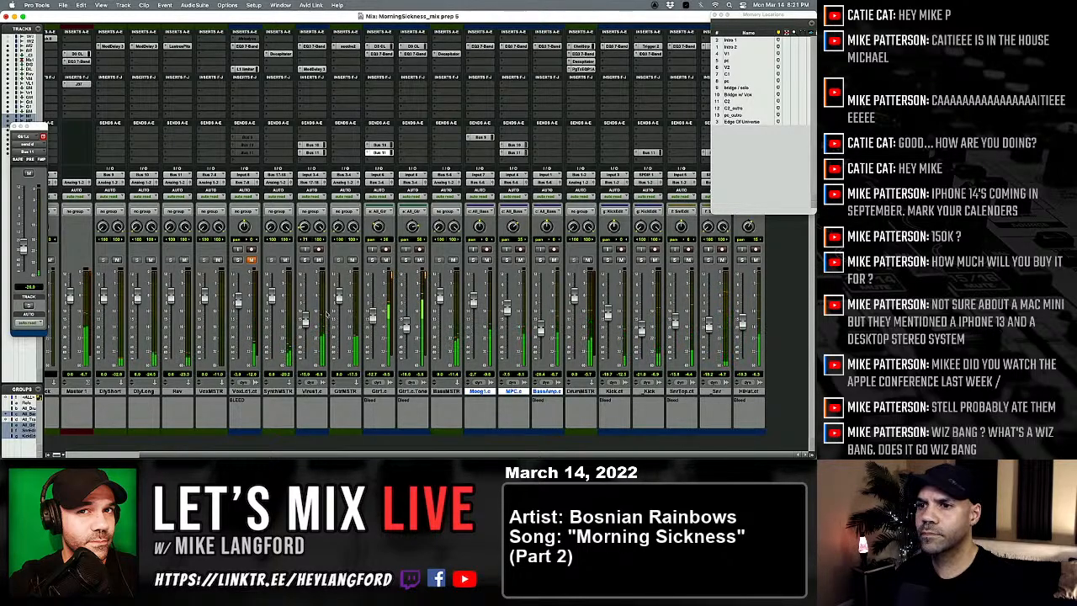
left_click(304, 260)
left_click(304, 260)
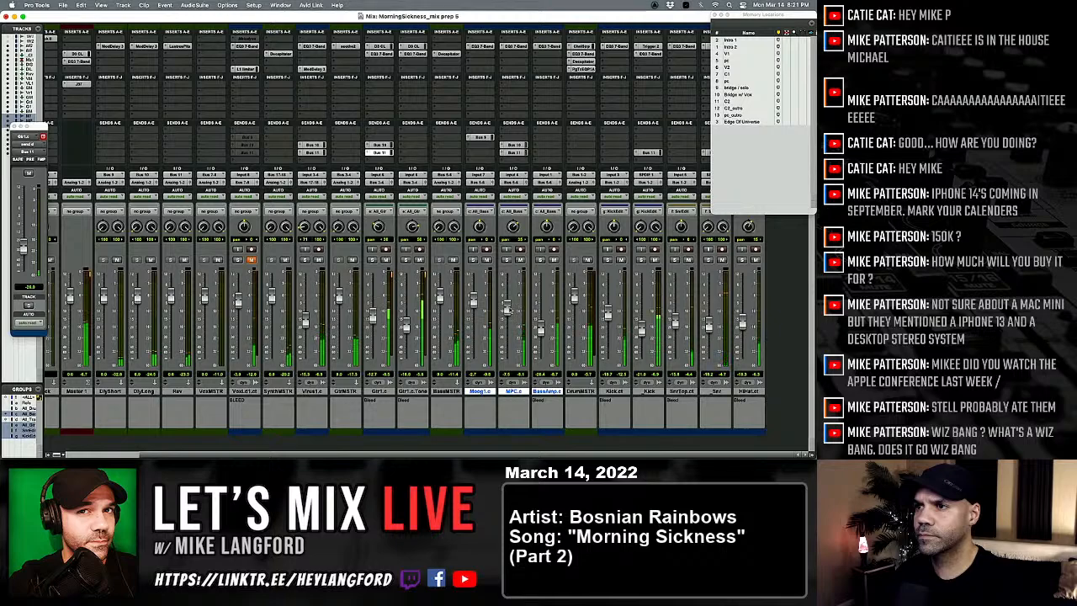
left_click_drag(507, 311, 508, 304)
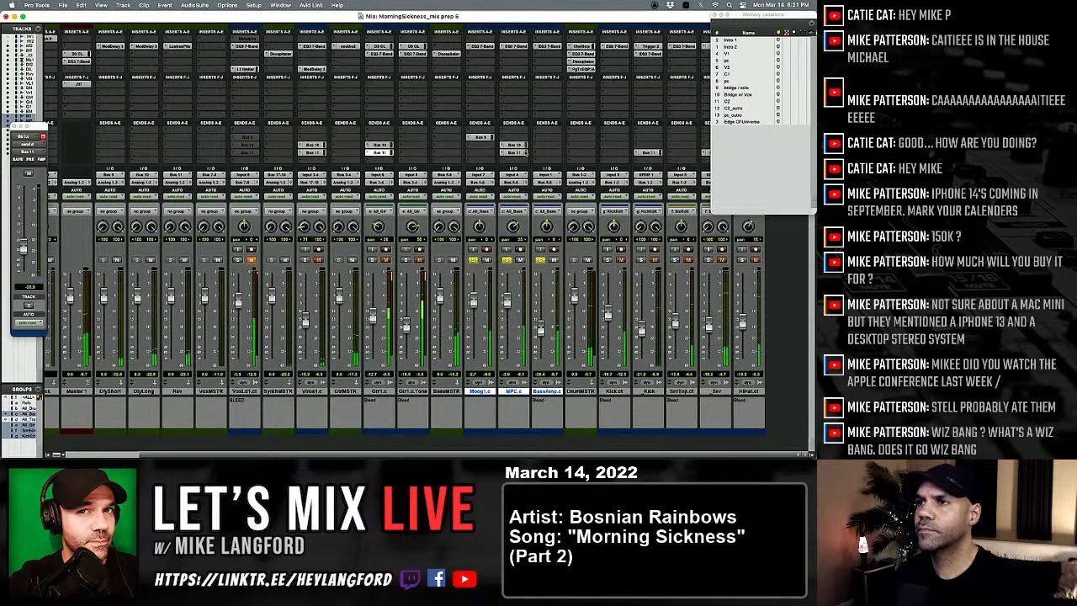
Step: Solo-check the bass tracks and set MPC.c's sends to -13.4 dB on Bus 11 and -13.7 dB on Bus 10
left_click(506, 259)
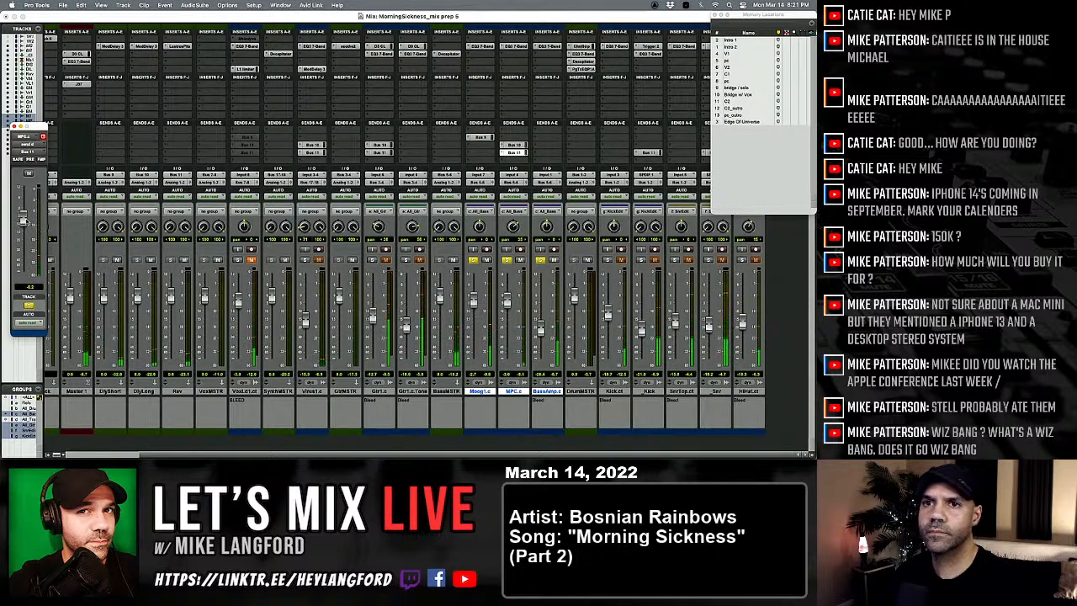
mouse_move(23, 220)
left_mouse_down()
mouse_move(23, 249)
mouse_move(22, 231)
left_mouse_up()
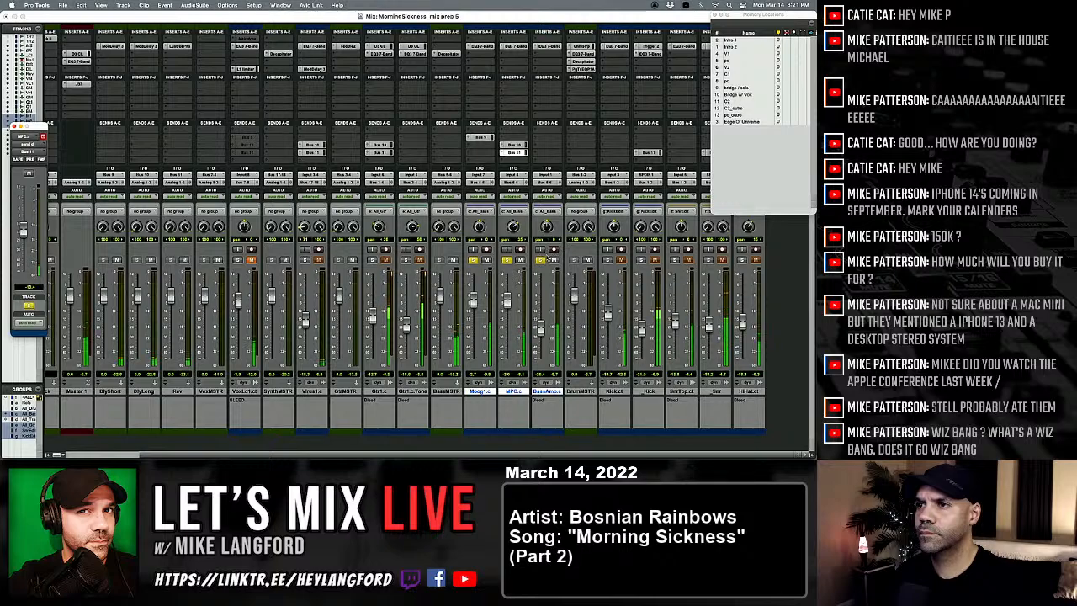
left_click_drag(508, 313, 506, 299)
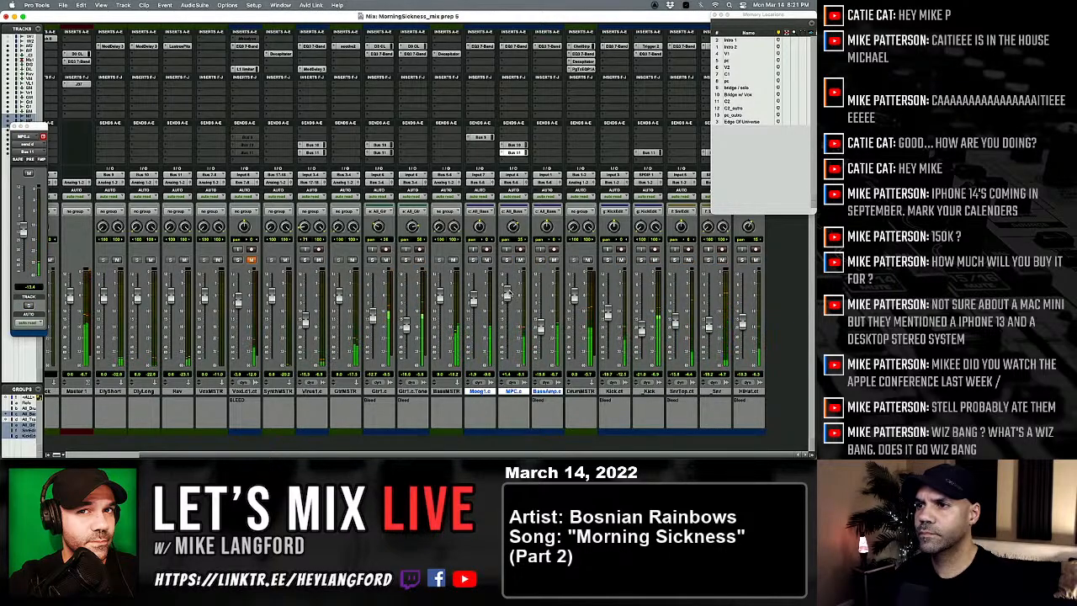
mouse_move(23, 229)
left_mouse_down()
mouse_move(22, 242)
mouse_move(23, 229)
left_mouse_up()
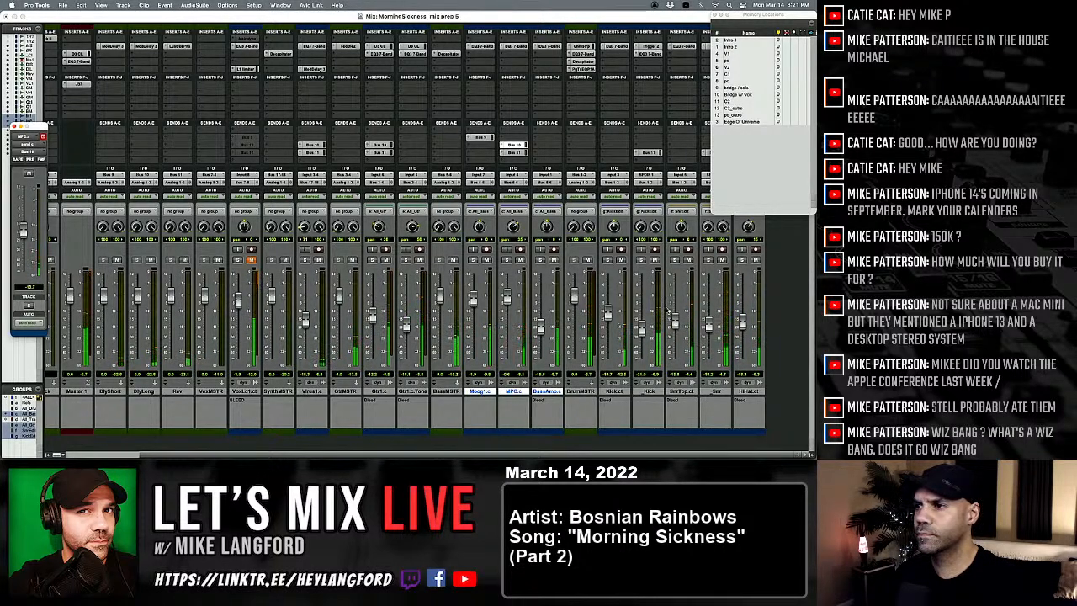
Step: Compare the mix with _Kick muted and unmuted, and slightly lower the kick and Gtr1.c faders
left_click(654, 260)
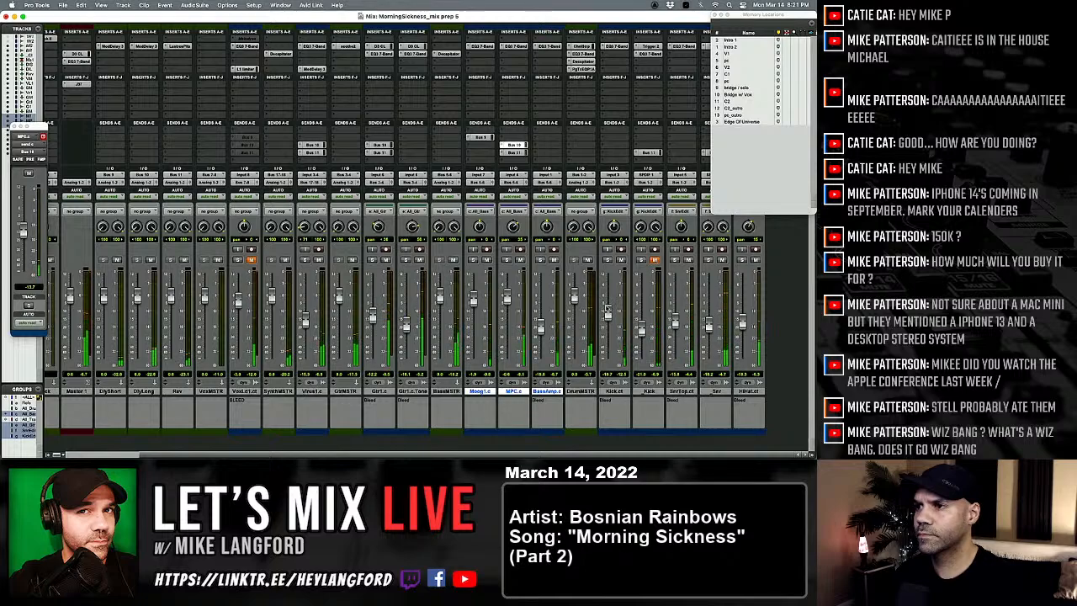
left_click(654, 261)
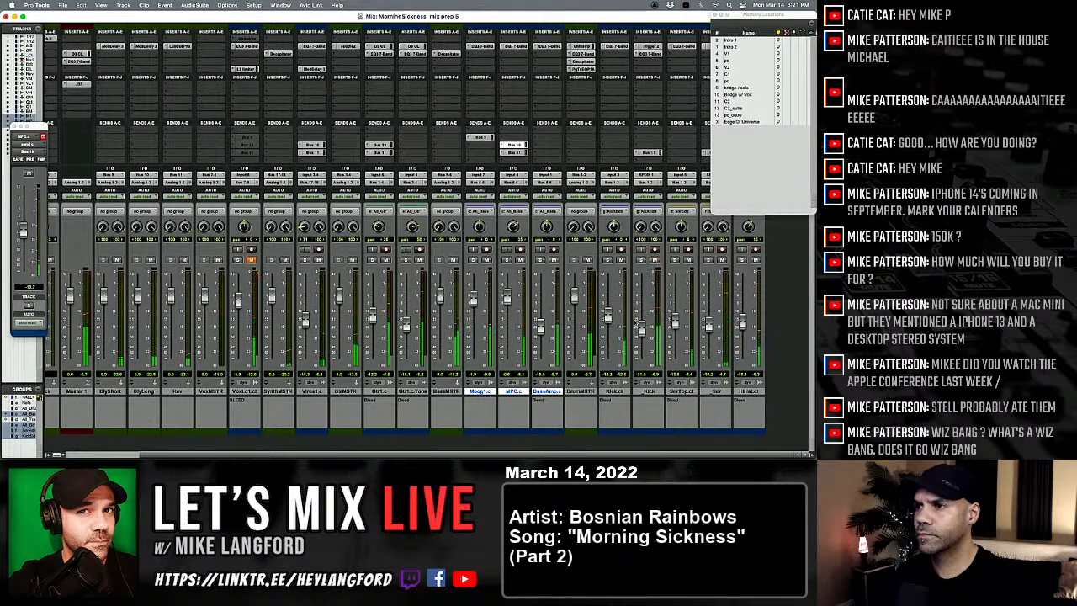
left_click_drag(641, 329, 641, 332)
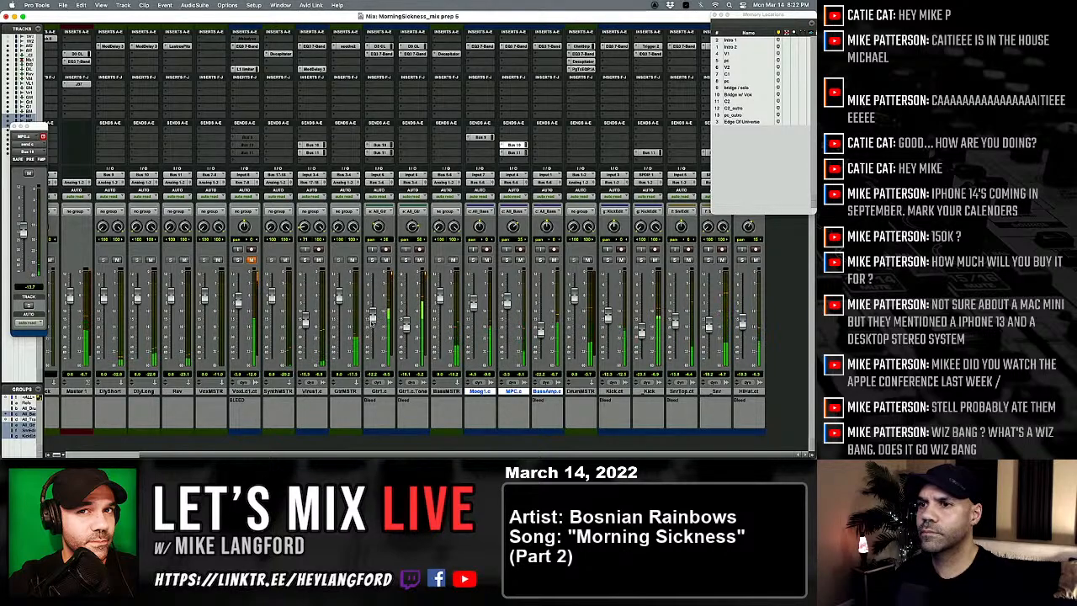
left_click_drag(376, 329, 375, 333)
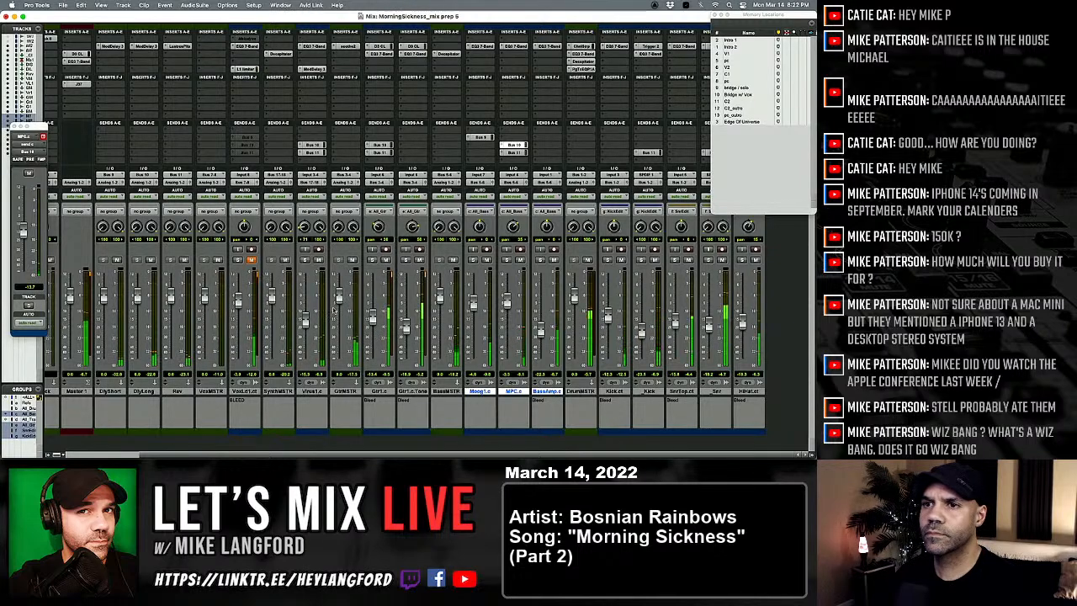
Step: Save the session under the new name MorningSickness_REF14MAR22_01
scroll(320, 303, "left", 3)
key("super+shift+s")
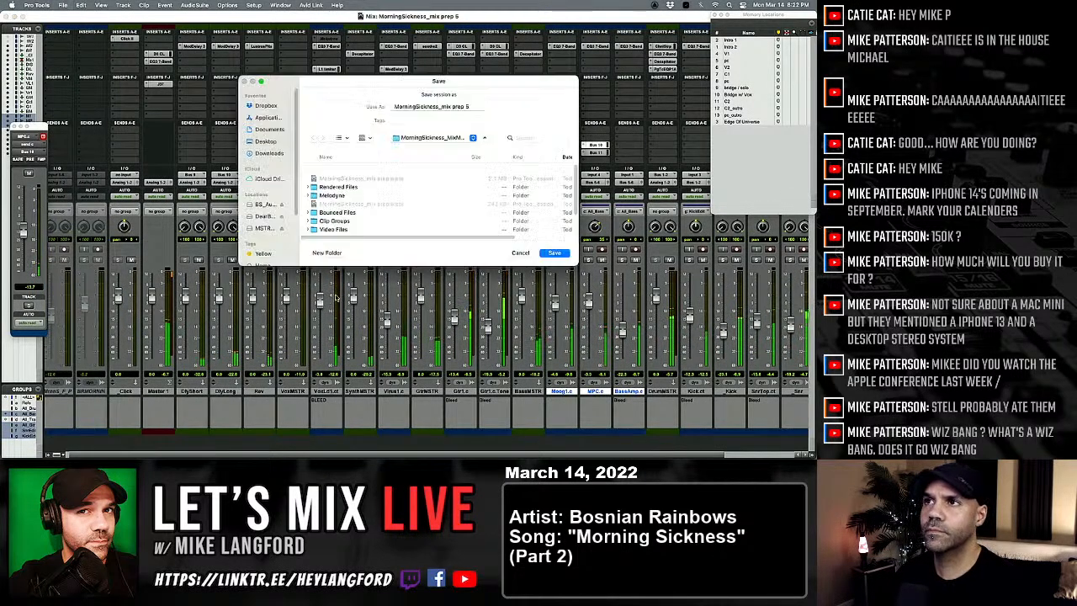
key("Right")
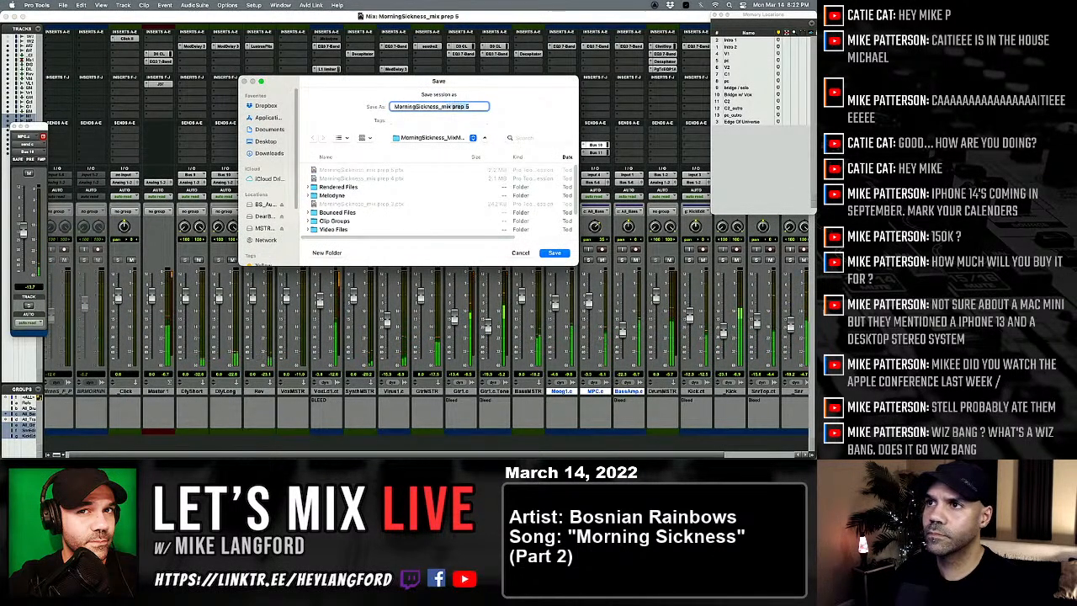
key("BackSpace")
key("BackSpace")
key("BackSpace")
key("BackSpace")
key("BackSpace")
key("BackSpace")
key("BackSpace")
key("BackSpace")
key("BackSpace")
key("BackSpace")
type("REF")
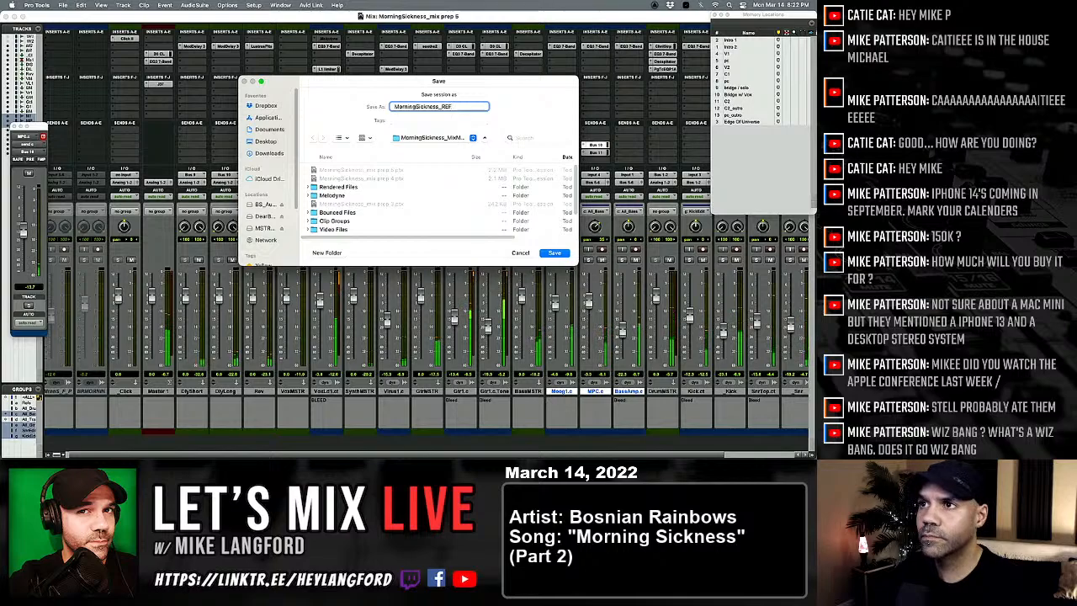
type("14MAR22_")
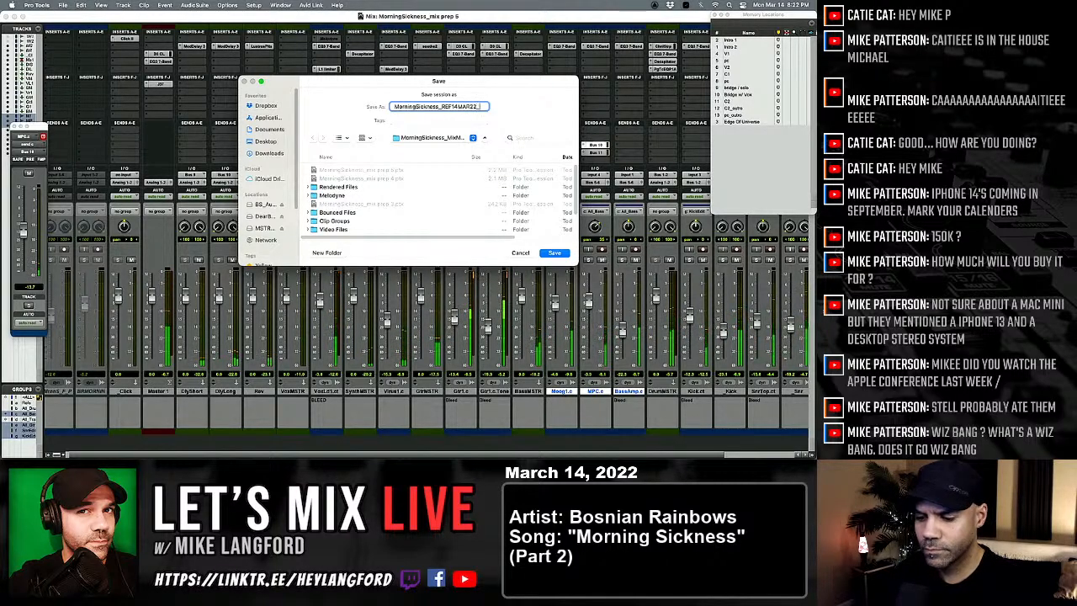
type("01")
key("Return")
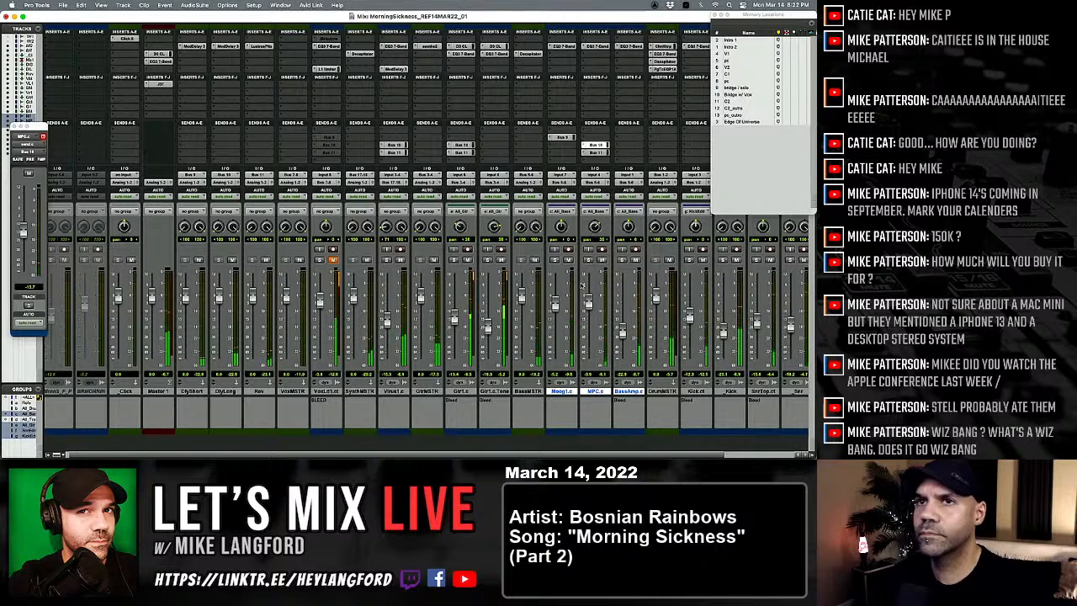
Step: Review the Master 1 compressor, EQ and J37 tape plug-ins, auditioning J37 speeds and formulas before closing it
left_click(160, 54)
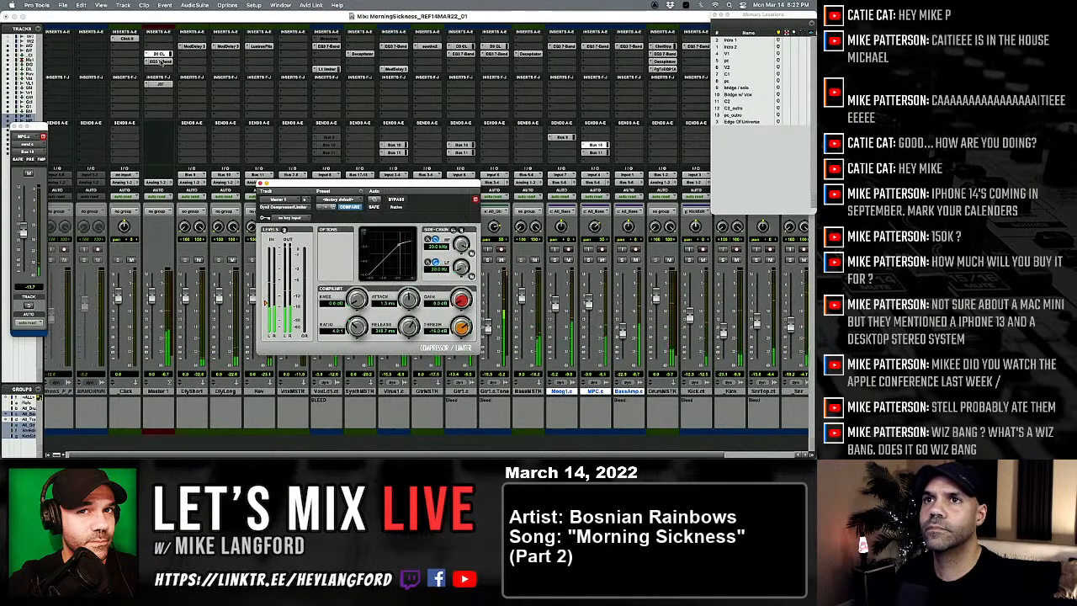
left_click(160, 62)
left_click(158, 84)
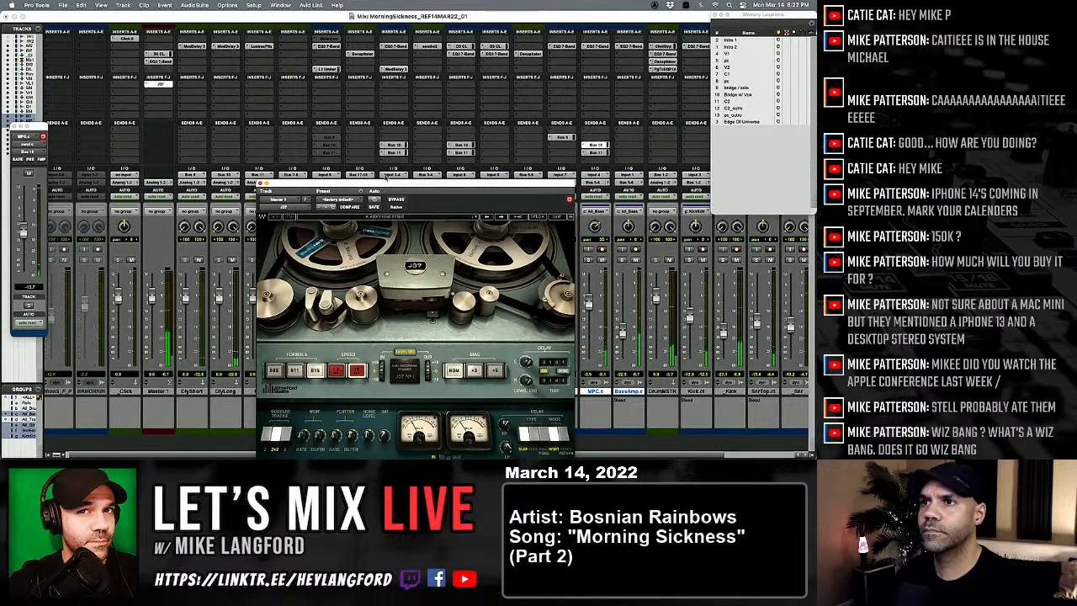
left_click_drag(397, 183, 409, 84)
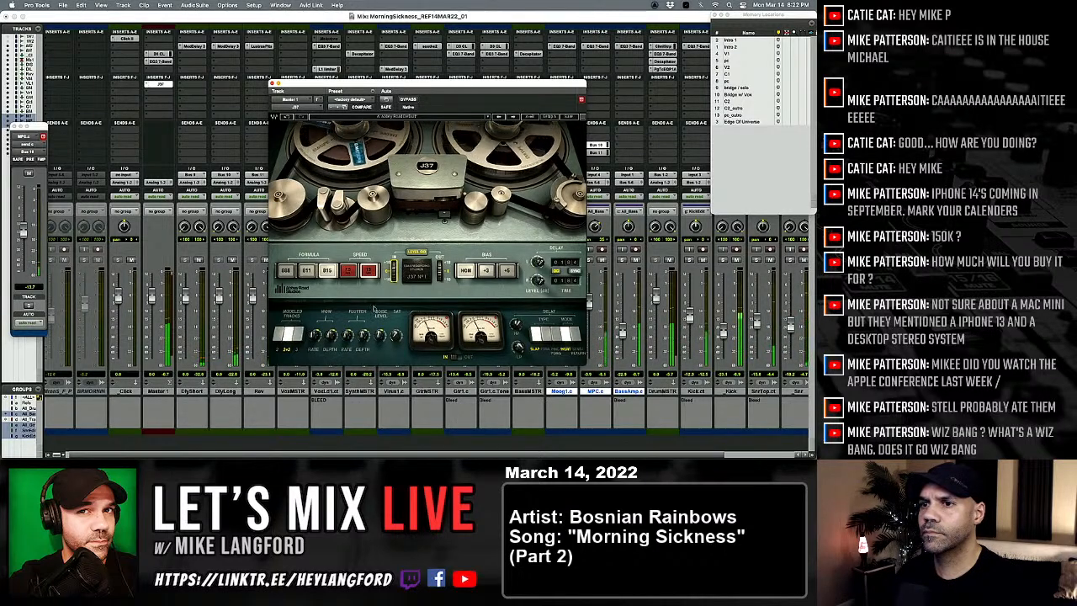
left_click(365, 275)
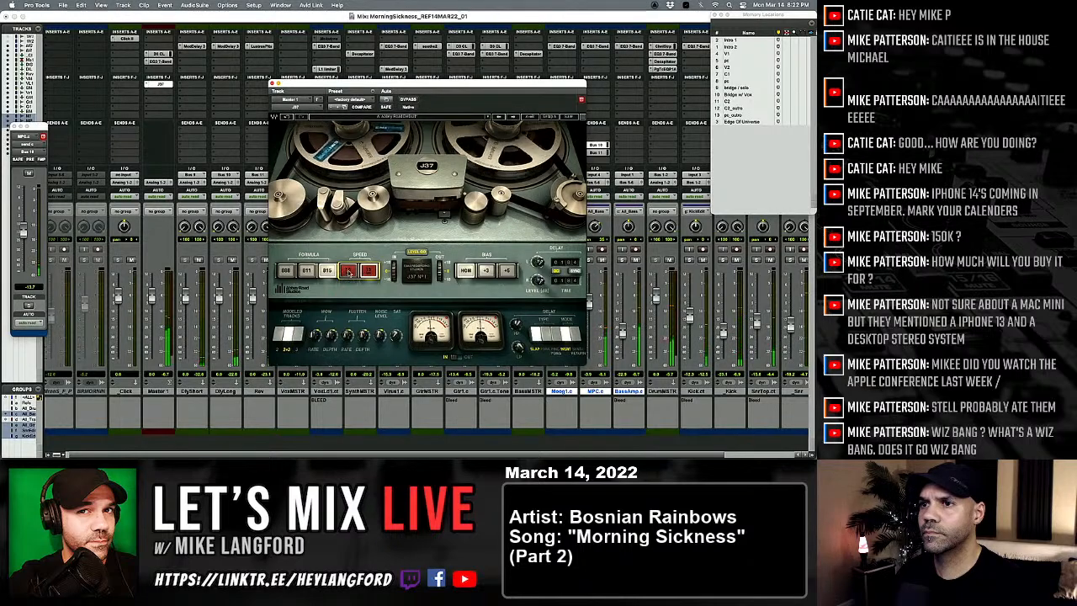
left_click(348, 271)
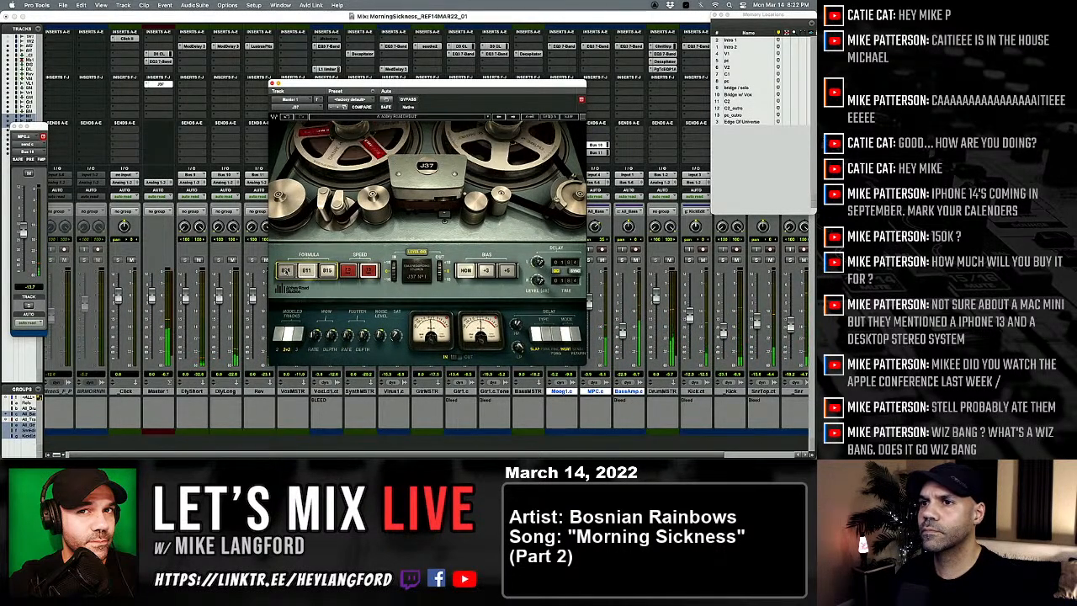
left_click(286, 271)
left_click(328, 271)
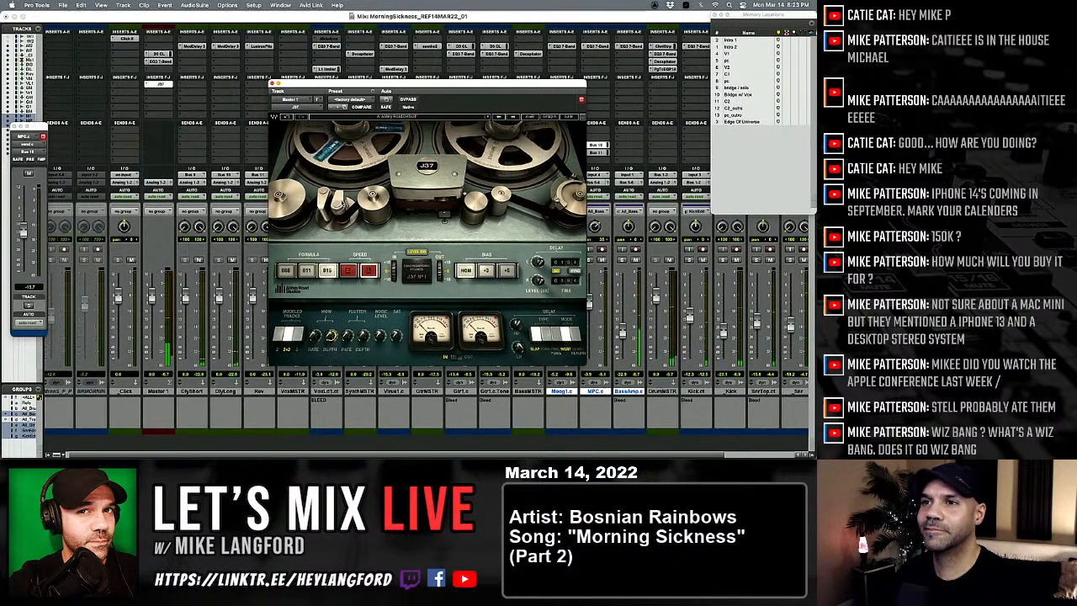
left_click(271, 83)
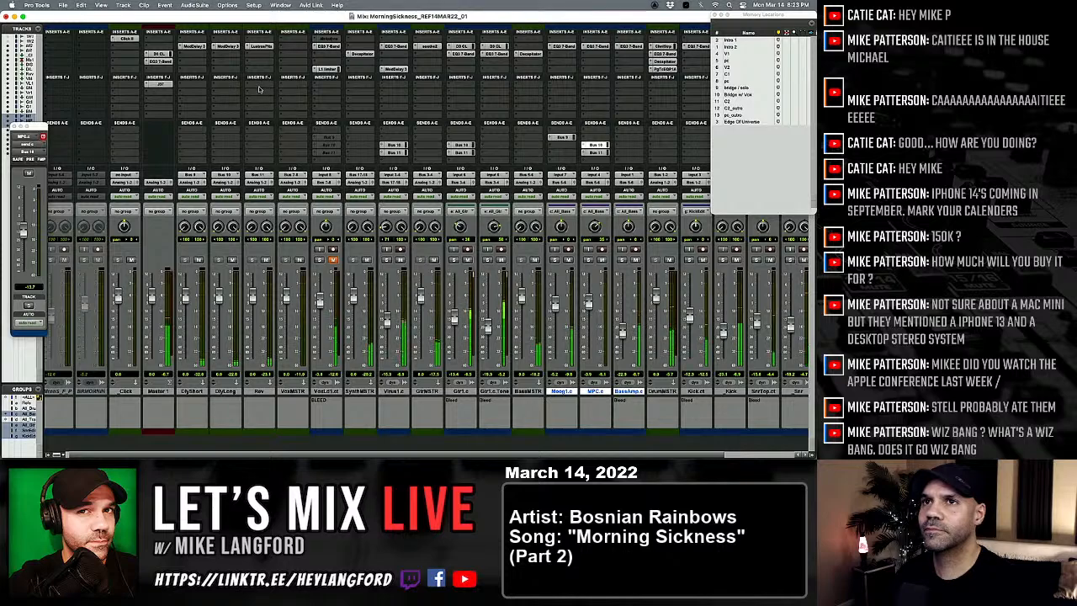
Step: Check the Trigger 2 plug-in on the snare track and close both it and the Memory Locations window
scroll(195, 69, "right", 3)
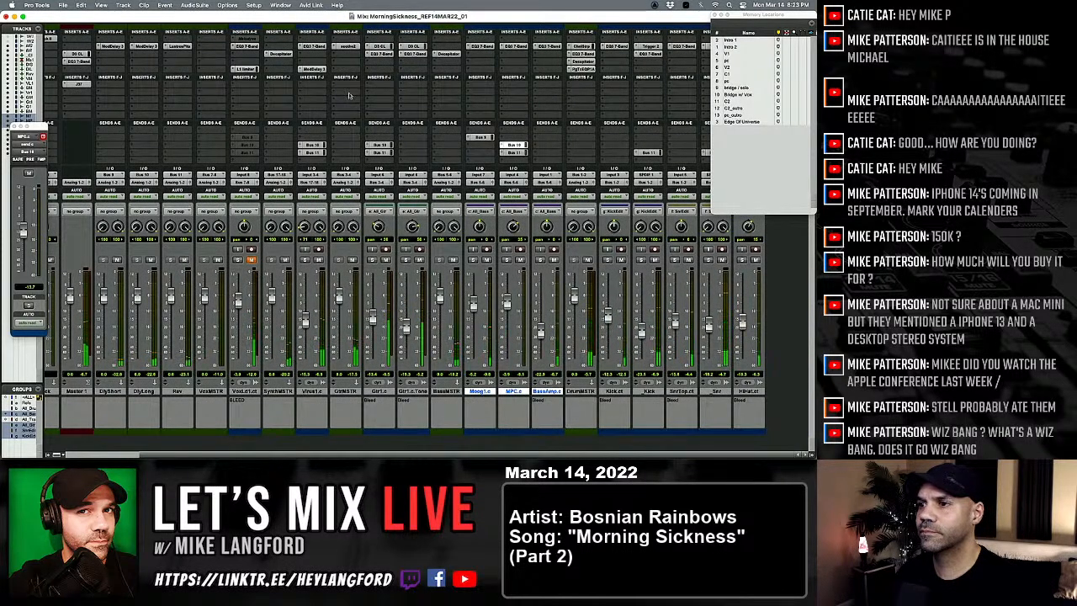
scroll(364, 141, "left", 1)
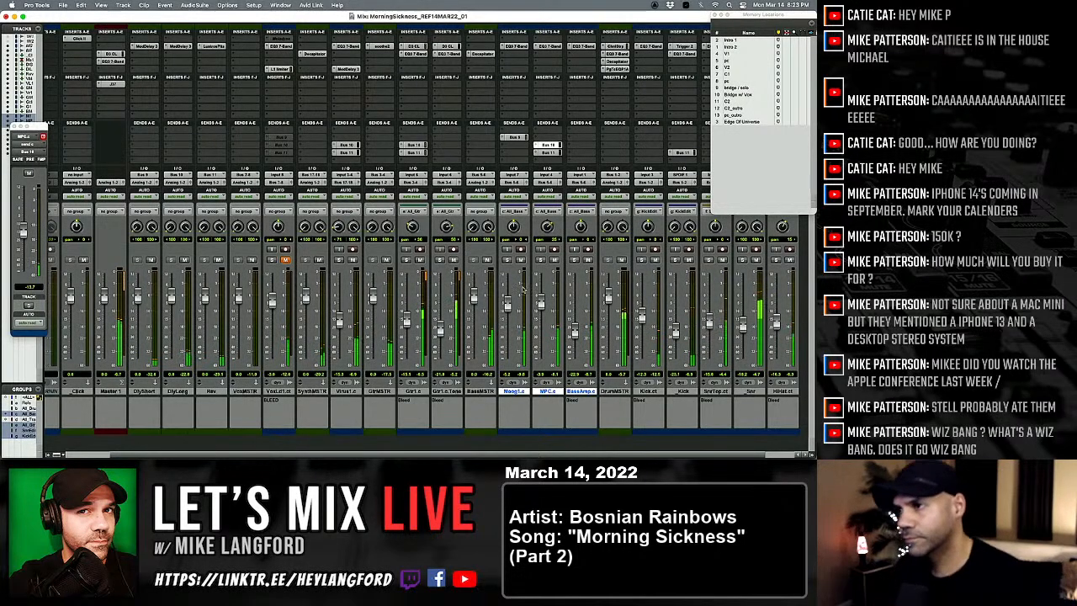
scroll(608, 292, "right", 1)
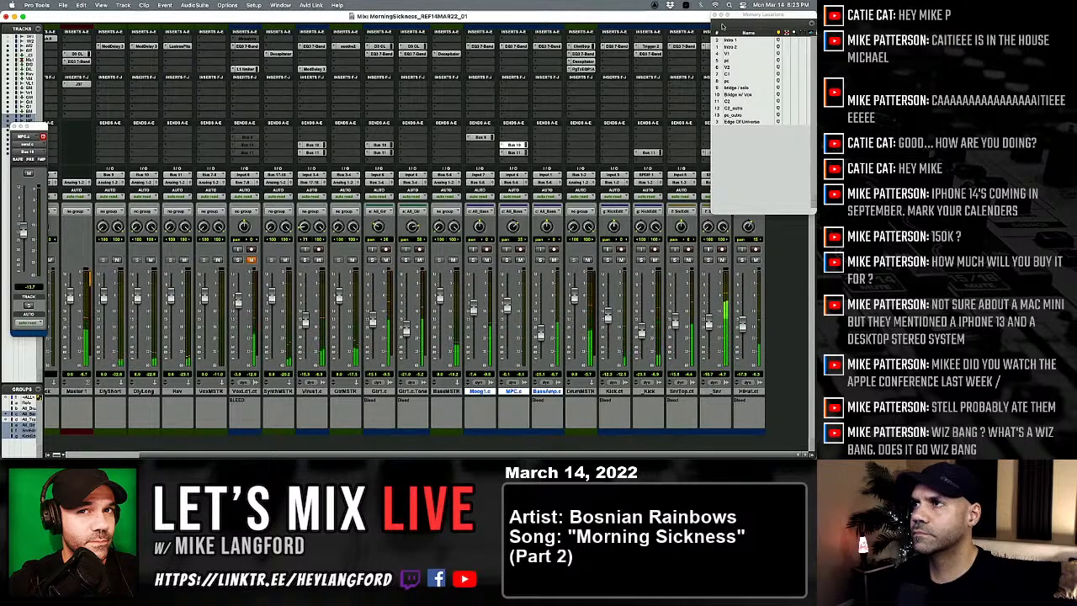
left_click(704, 46)
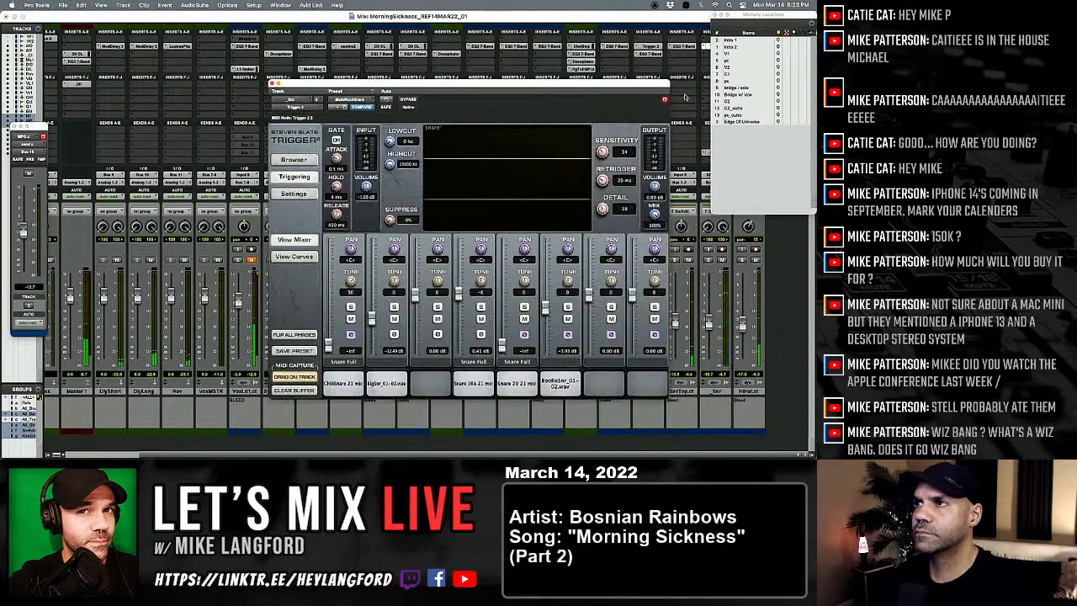
left_click(716, 15)
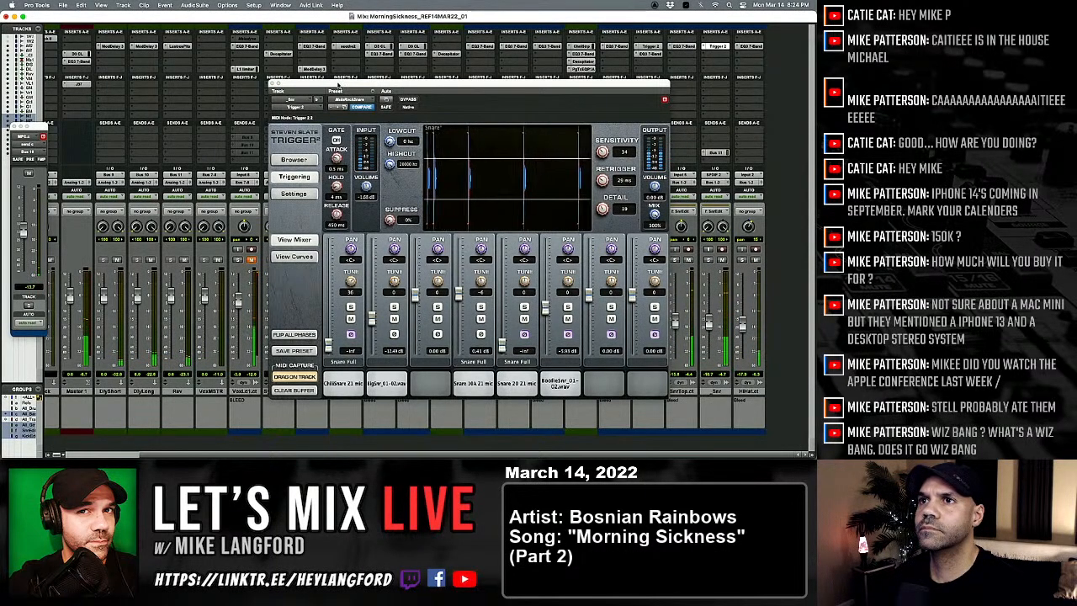
left_click(272, 84)
Step: Solo the lead vocal track, activate its Bus 9, Bus 10 and Bus 11 sends, and mute all three
scroll(326, 207, "left", 3)
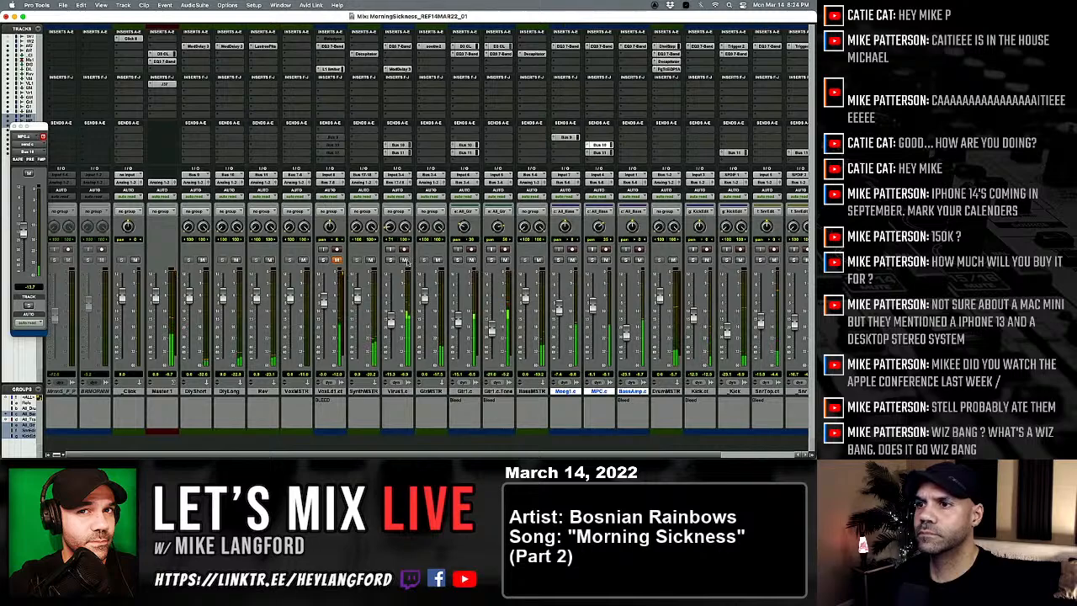
left_click(323, 259)
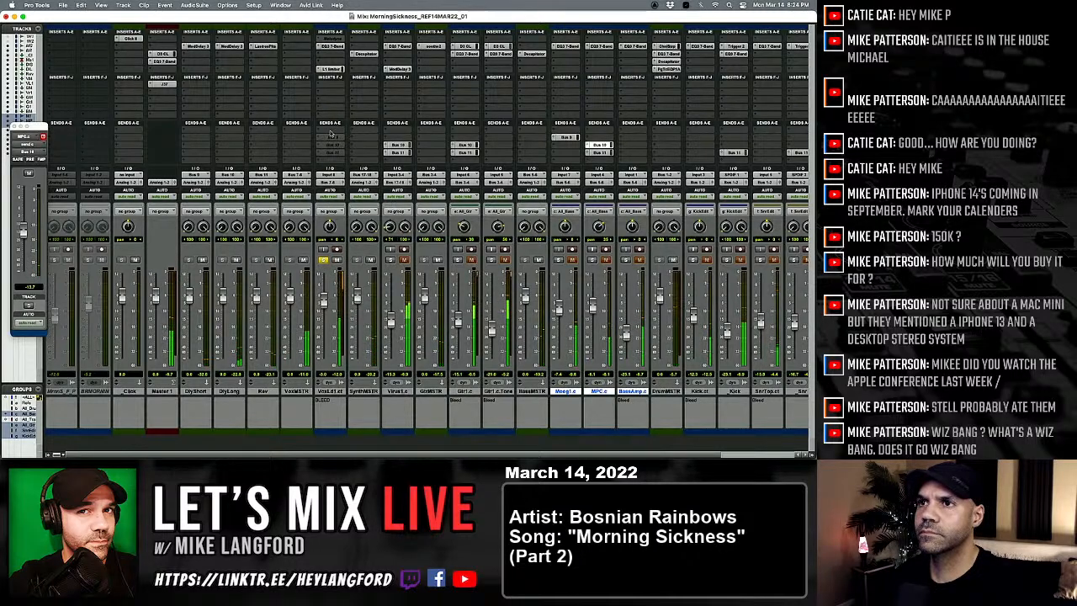
left_click(326, 138)
key("Escape")
left_click(326, 138, "ctrl+super")
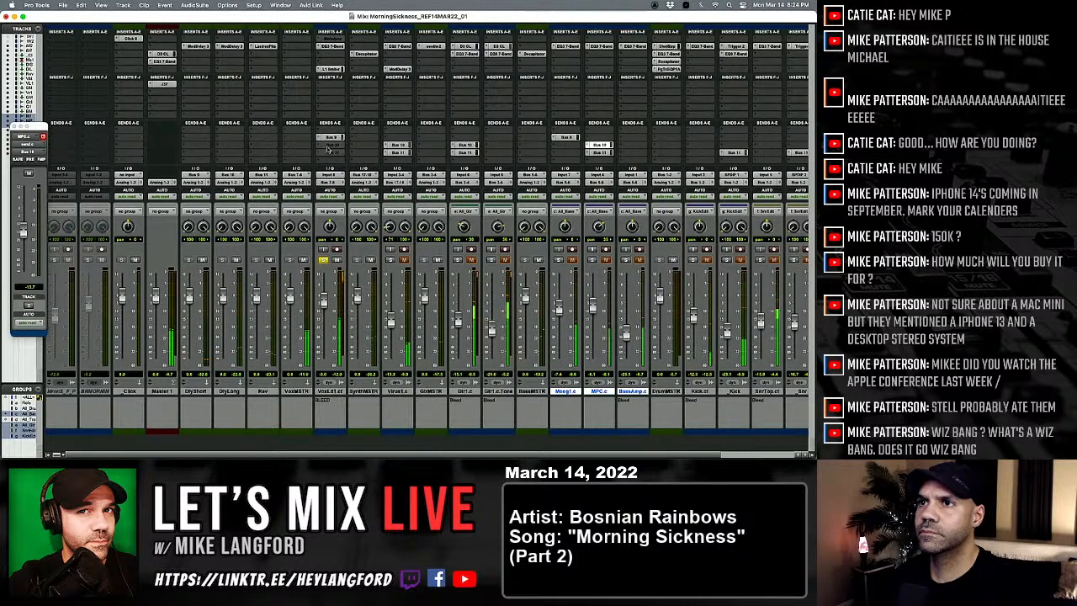
left_click(327, 145, "ctrl+super")
left_click(327, 153, "ctrl+super")
left_click(329, 138, "super")
left_click(329, 146, "super")
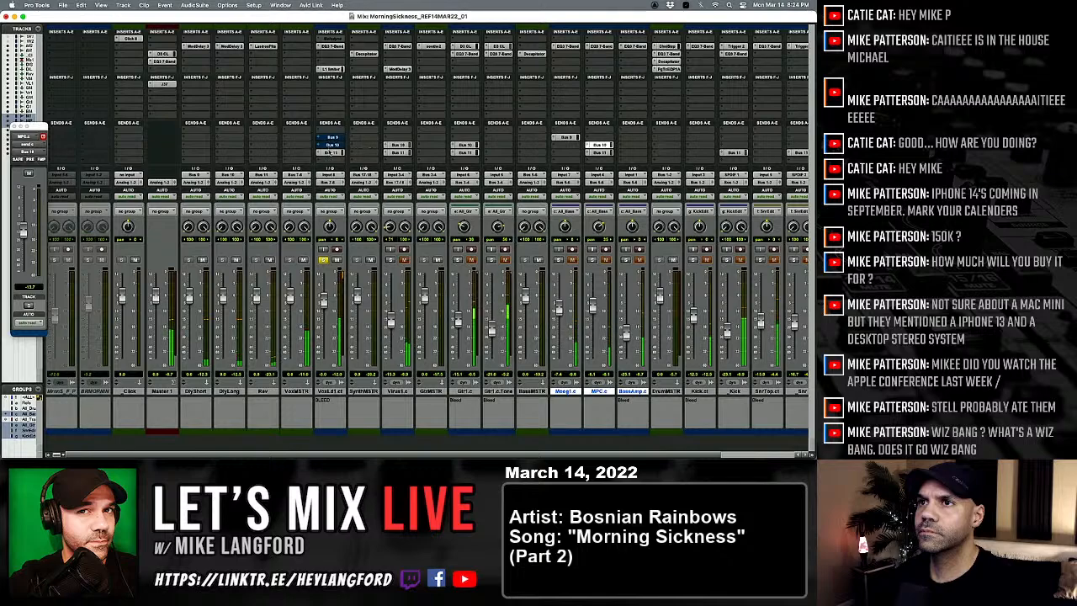
left_click(329, 153, "super")
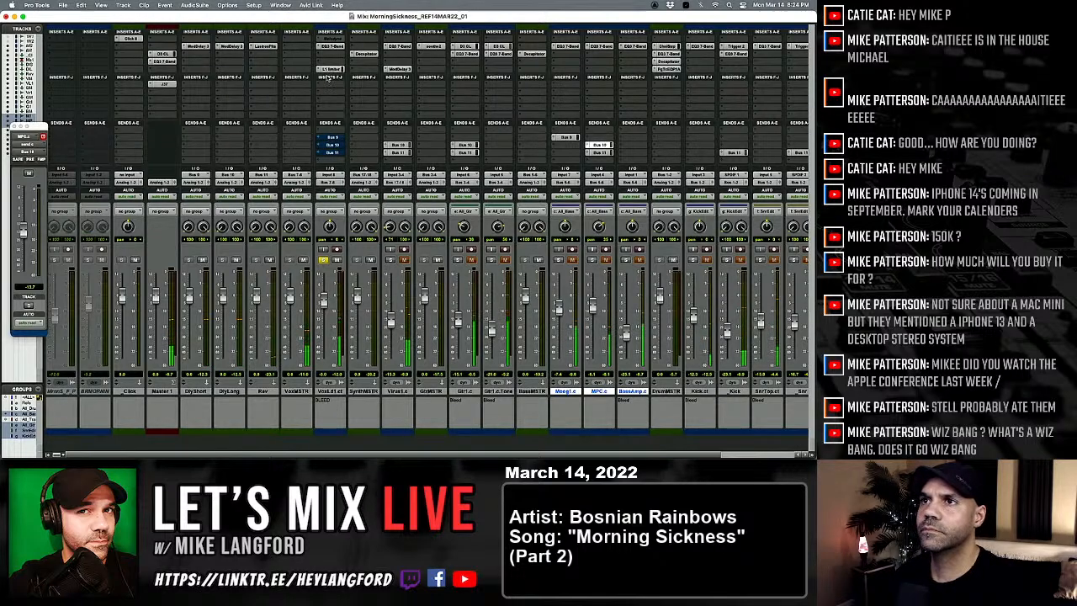
Step: Bypass the L1 limiter on the lead vocal and reset its EQ3 7-Band to the factory default preset
left_click(329, 69)
left_click(329, 69, "super")
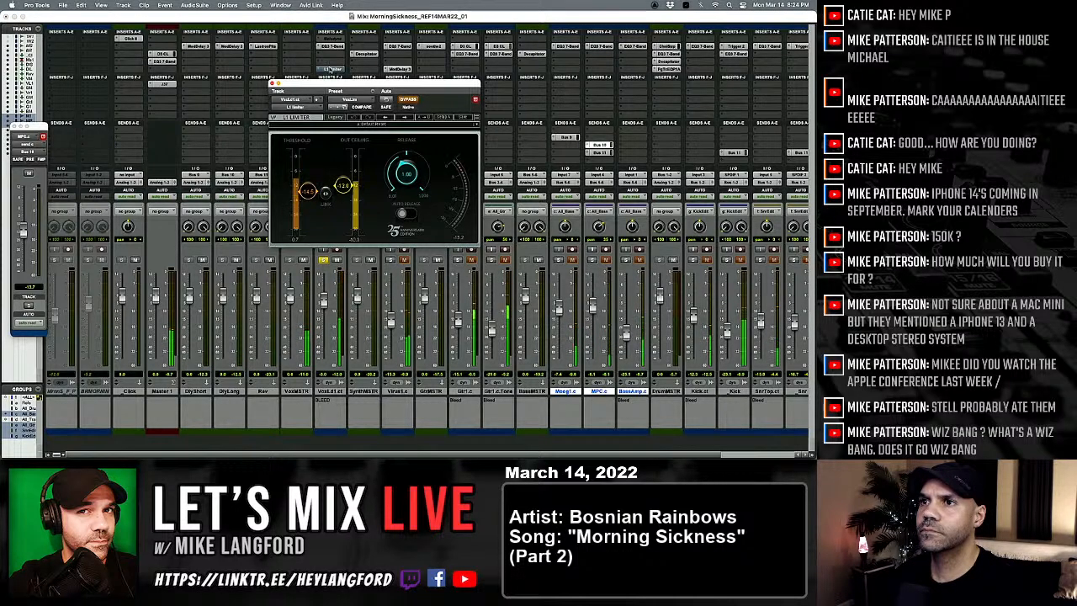
left_click(330, 47)
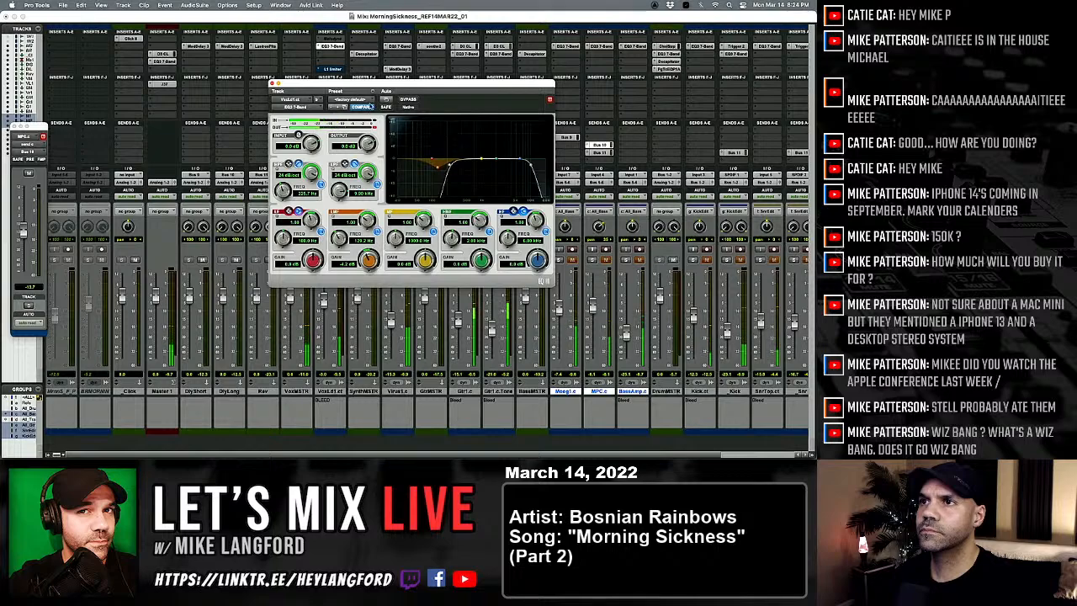
left_click(350, 99)
left_click(354, 98)
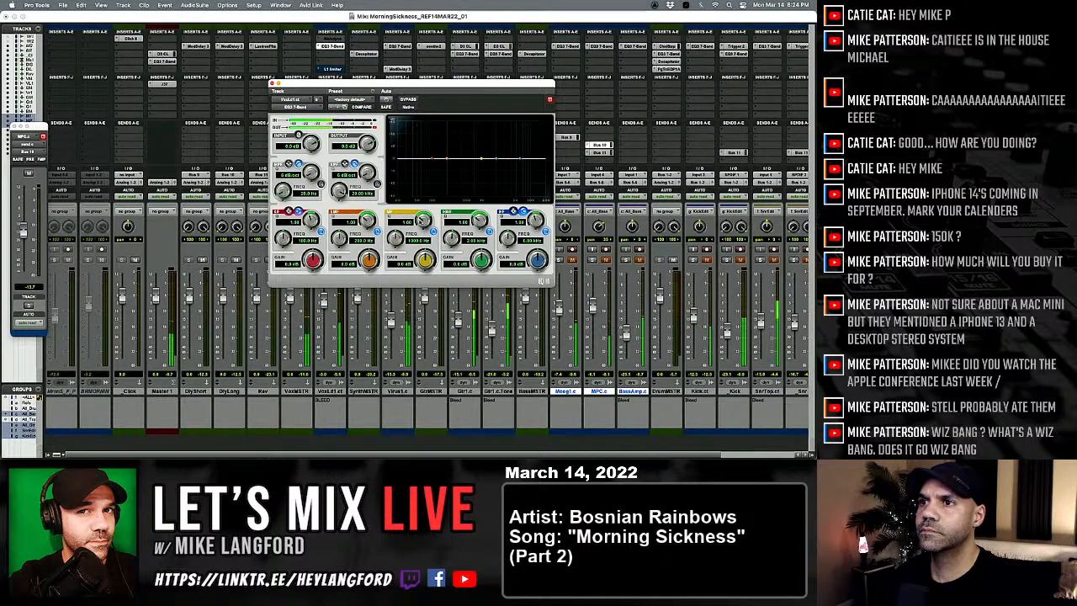
Step: Enable the lead vocal EQ's high-pass filter with a 24 dB/oct slope at about 138 Hz
left_click(321, 184)
left_click_drag(311, 172, 404, 123)
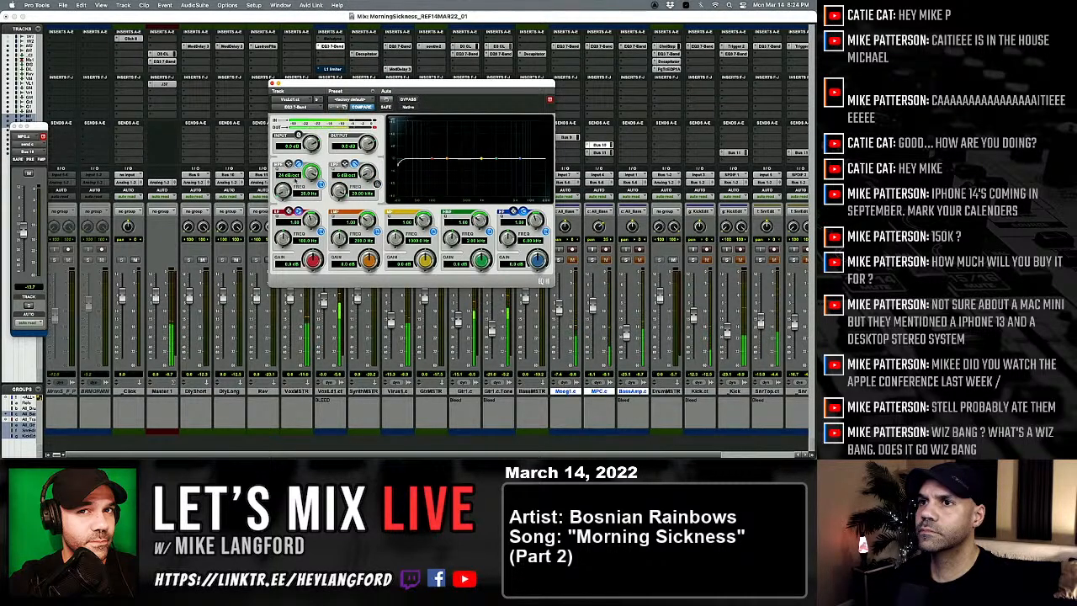
left_click_drag(283, 191, 272, 298)
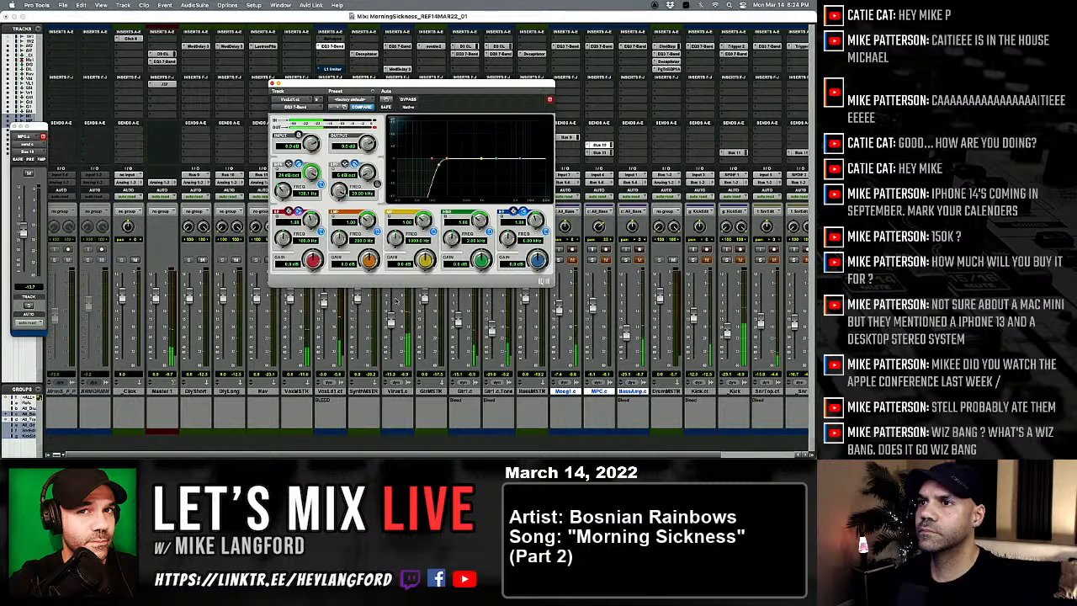
Step: Cut the lead vocal EQ's high-mid band by about 5 dB at 2.65 kHz with a narrow Q of 10
left_click_drag(485, 260, 485, 181)
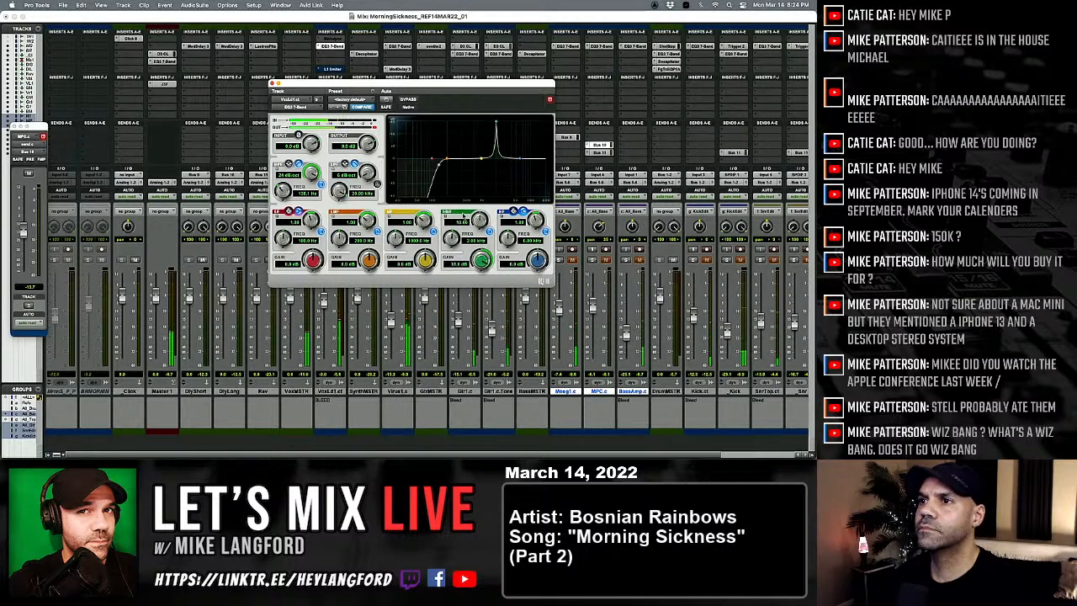
left_click_drag(452, 239, 452, 227)
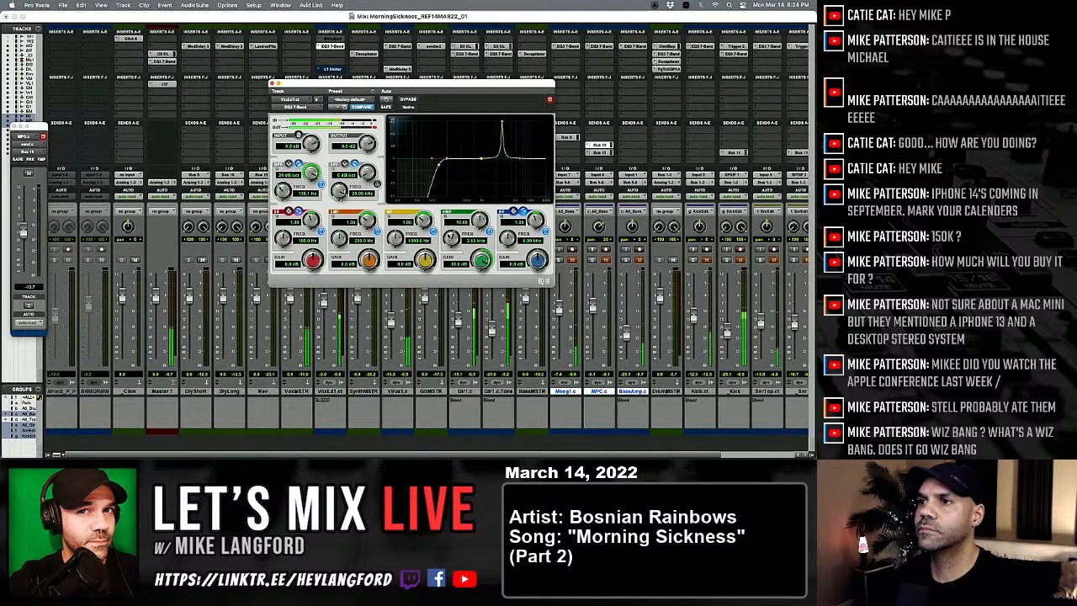
left_click_drag(481, 264, 481, 294)
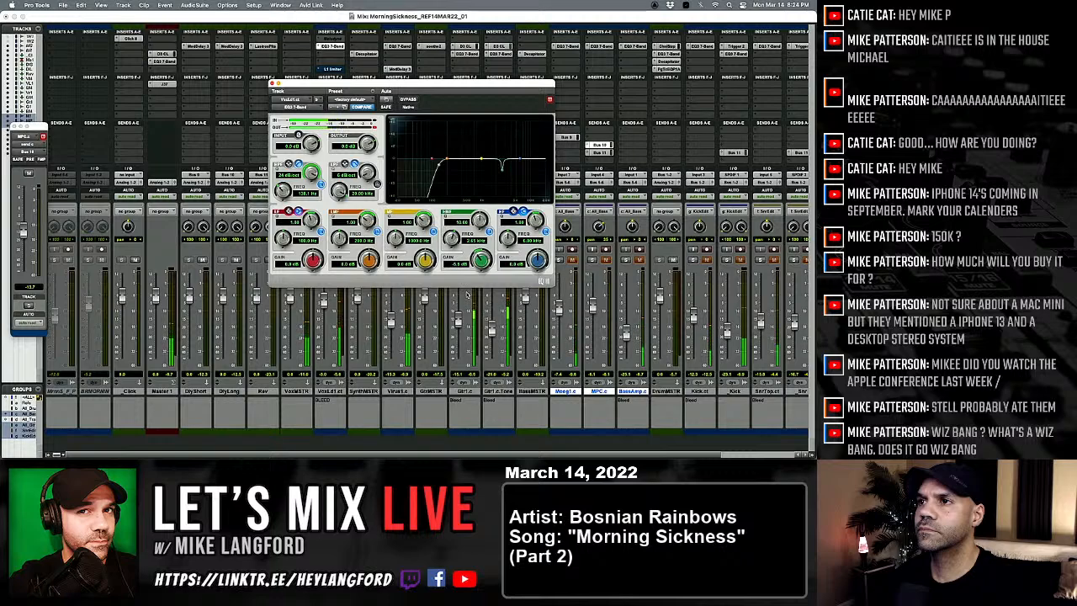
Step: Add a narrow mid-band cut of about 4.8 dB near 3.7 kHz and a slight high-band boost near 8.2 kHz, finishing the lead vocal EQ
left_click_drag(422, 219, 423, 187)
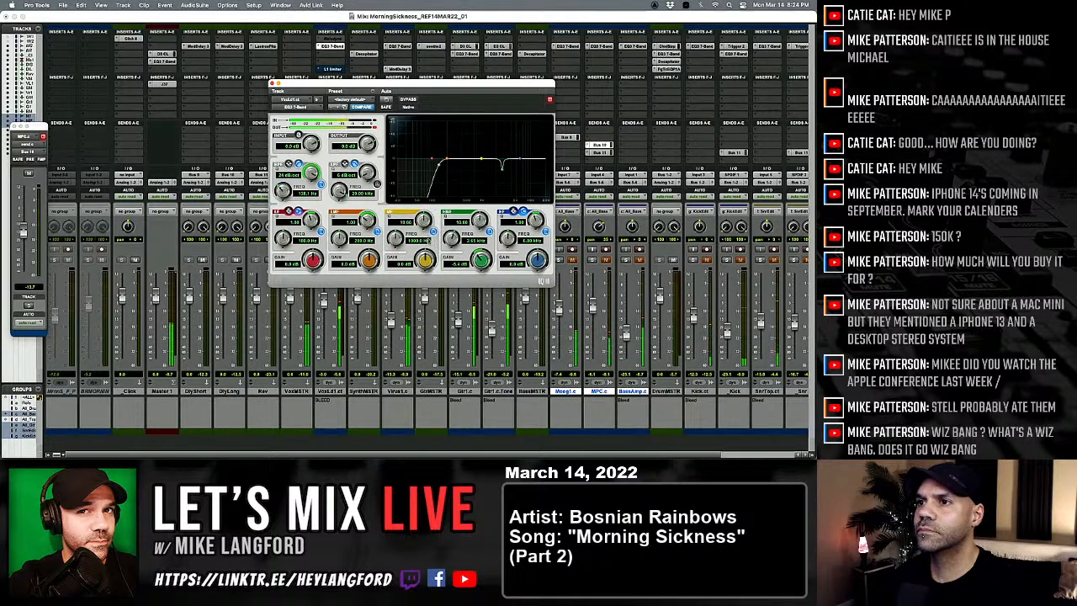
left_click_drag(426, 260, 395, 228)
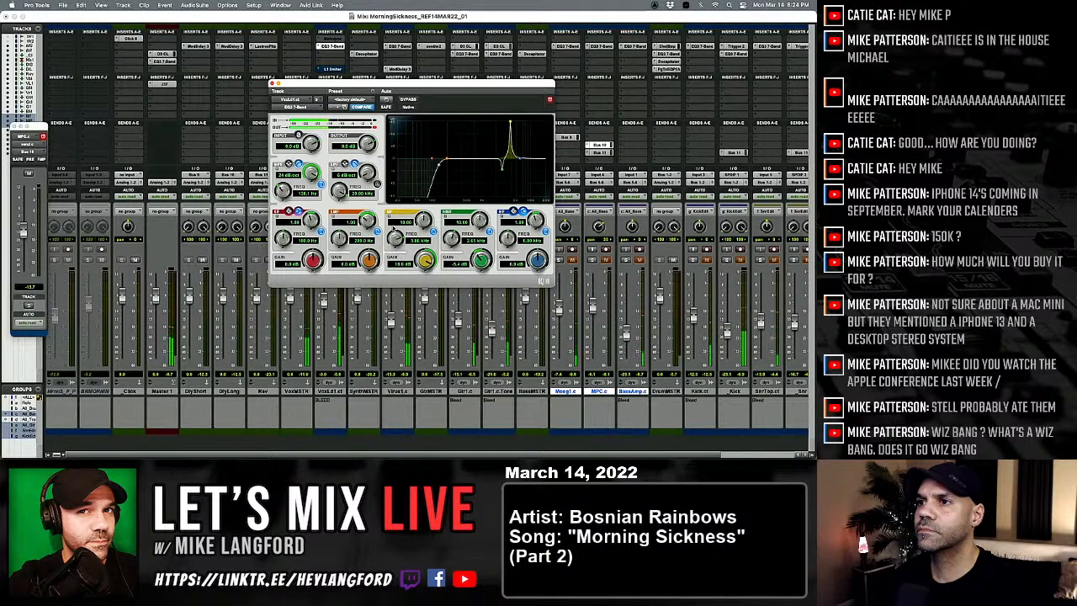
left_click_drag(425, 259, 412, 291)
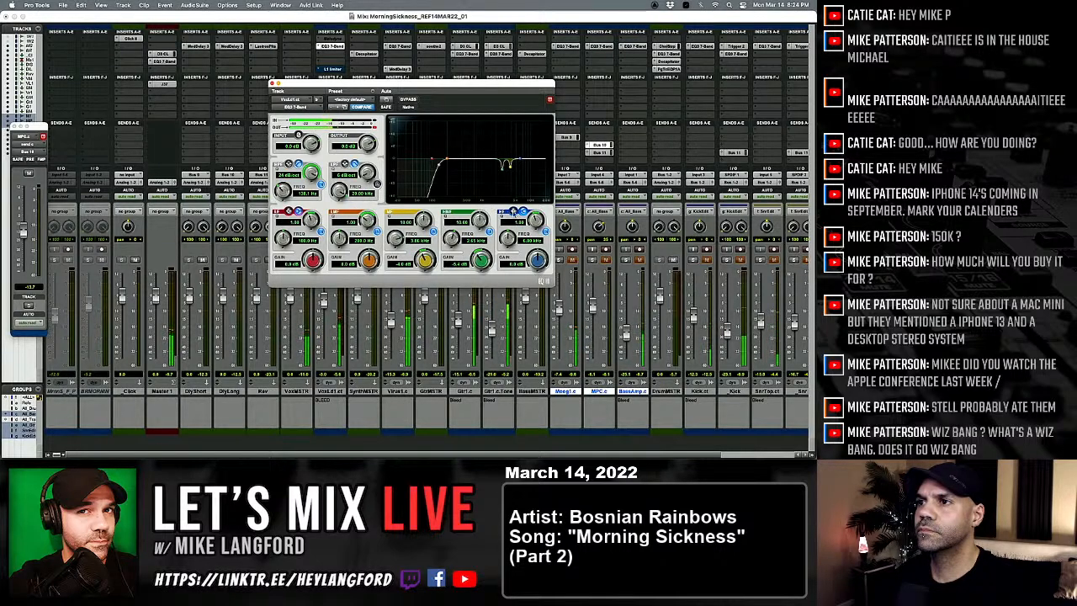
mouse_move(521, 161)
left_mouse_down()
mouse_move(510, 160)
mouse_move(515, 150)
mouse_move(527, 158)
left_mouse_up()
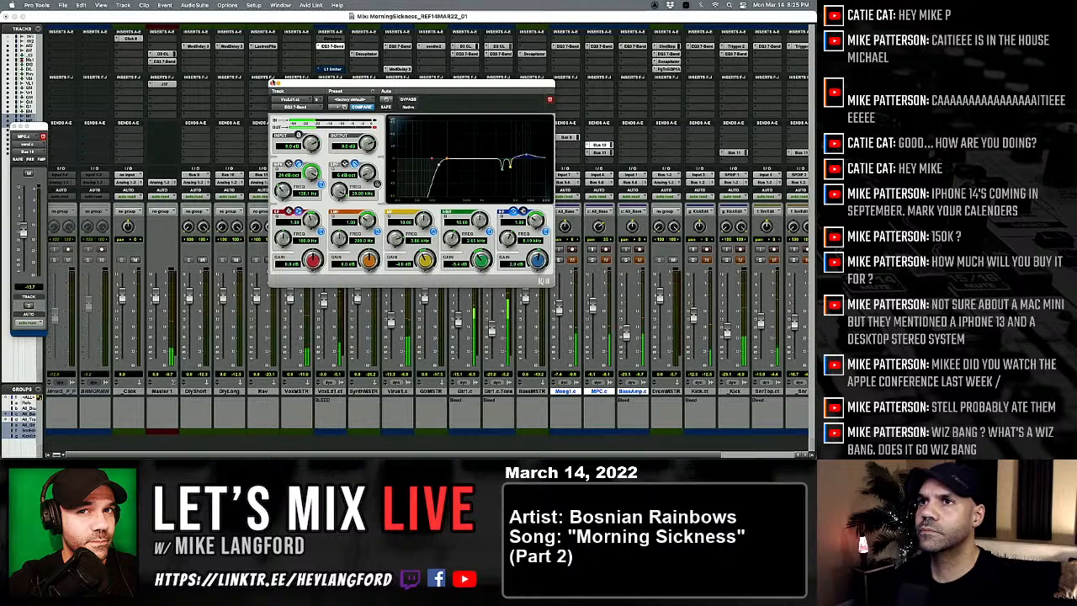
left_click(273, 84)
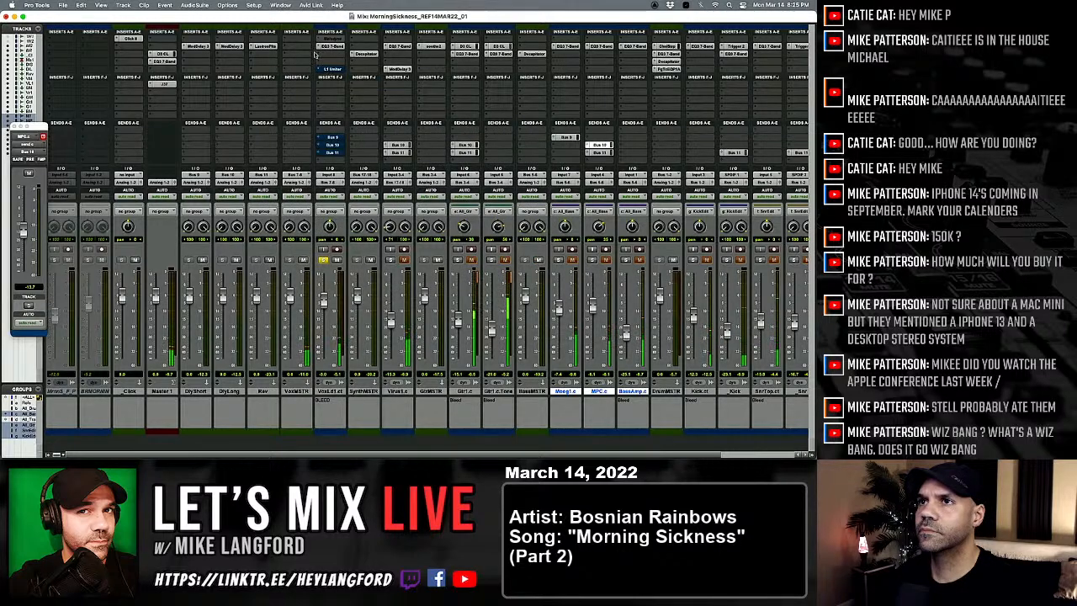
Step: Insert a CLA-76 compressor on the lead vocal track and adjust its release and attack
left_click(327, 70)
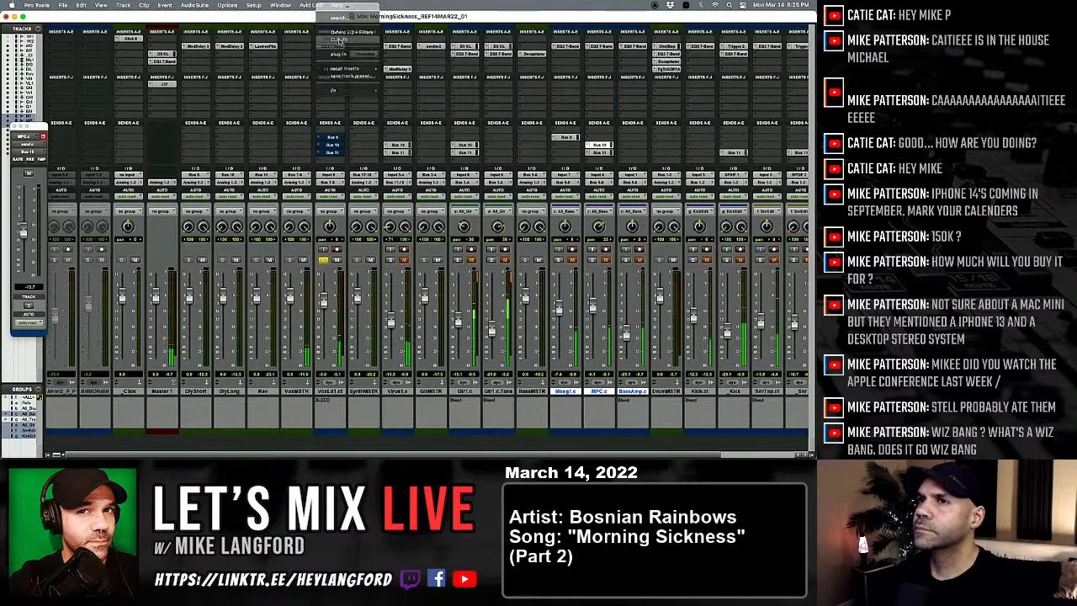
left_click(337, 40)
left_click_drag(423, 184, 421, 187)
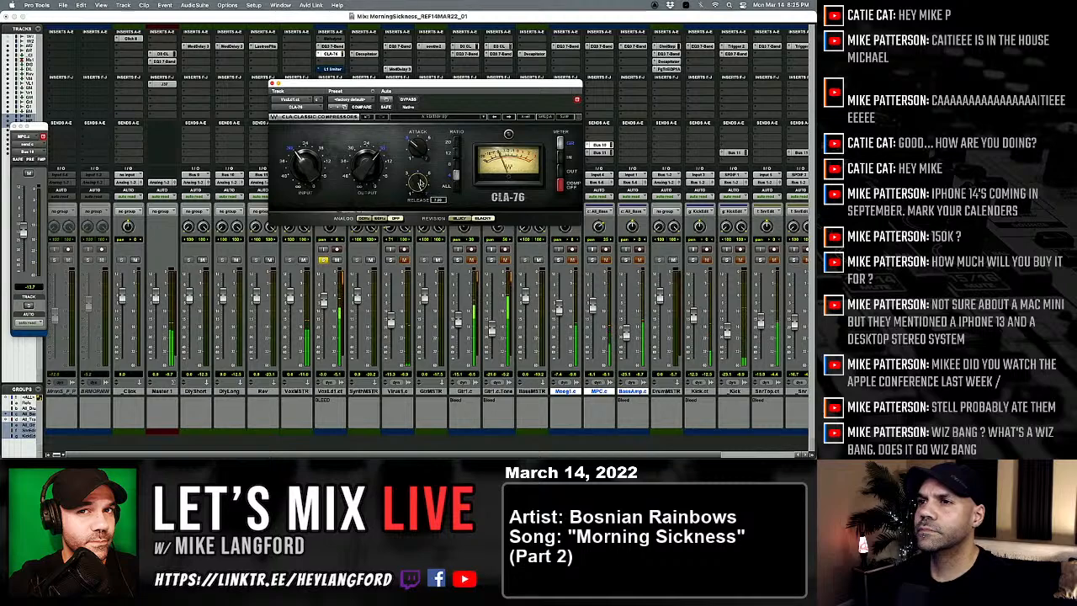
left_click_drag(411, 146, 413, 145)
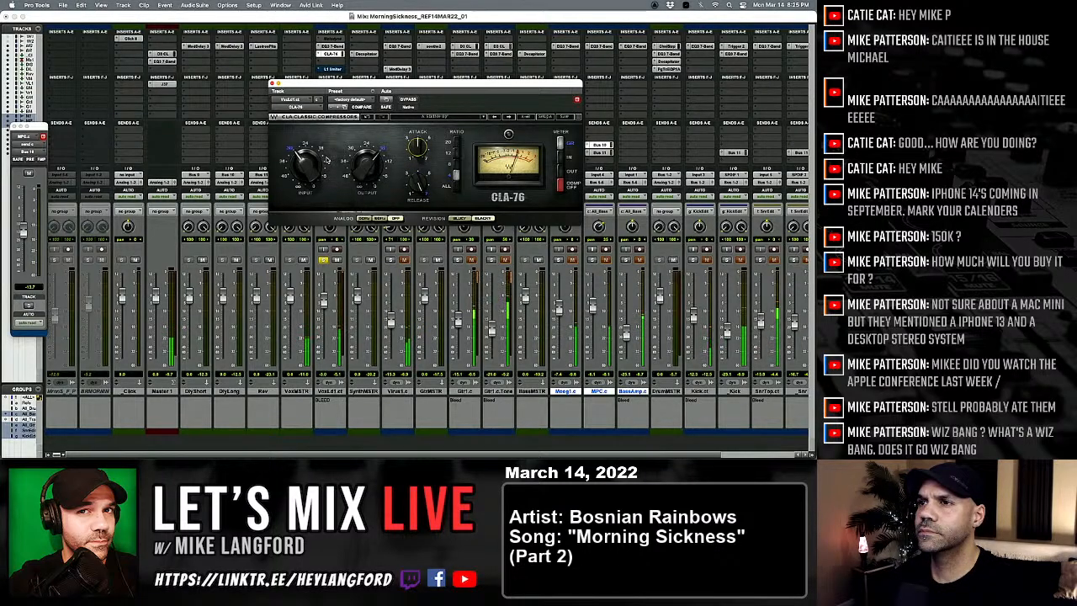
mouse_move(303, 162)
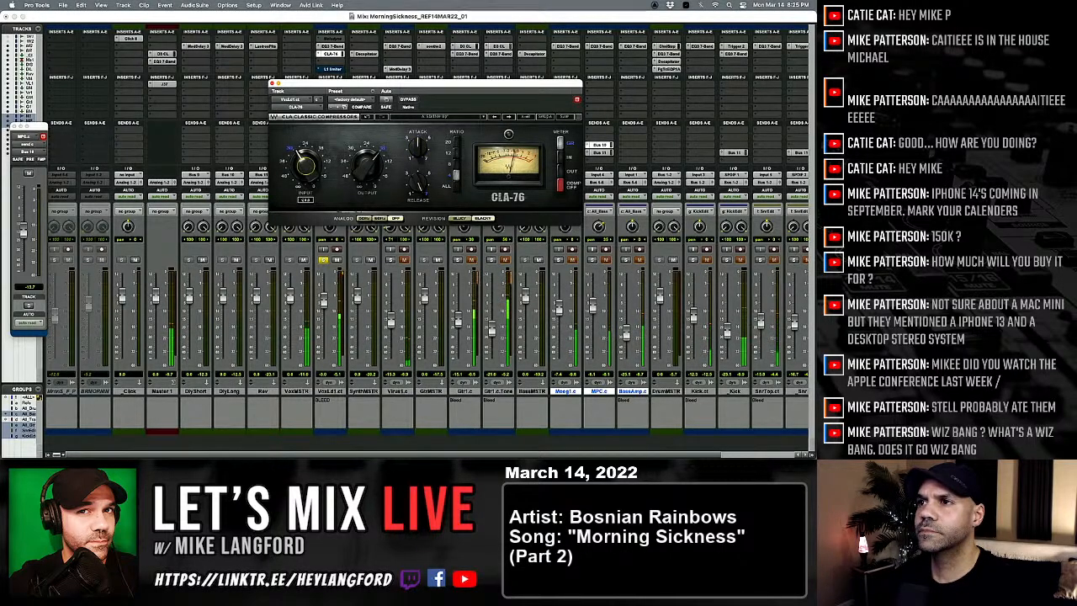
left_click(276, 86)
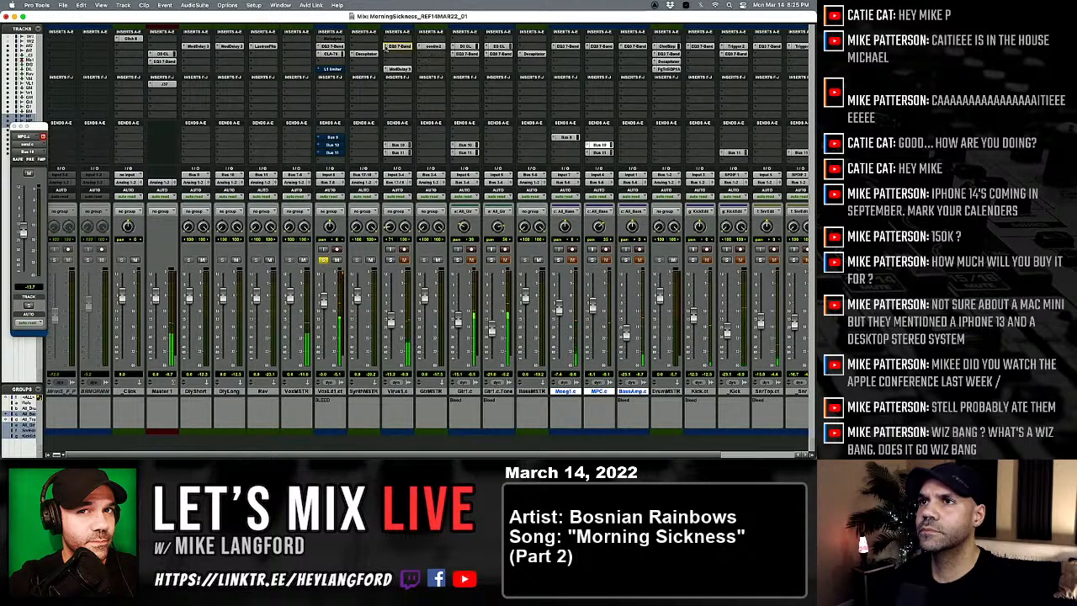
Step: Copy the guitar master's soothe2 to VoxMSTR, load the Cymbal smooth drum preset and set the depth to -2.8
left_click(298, 48)
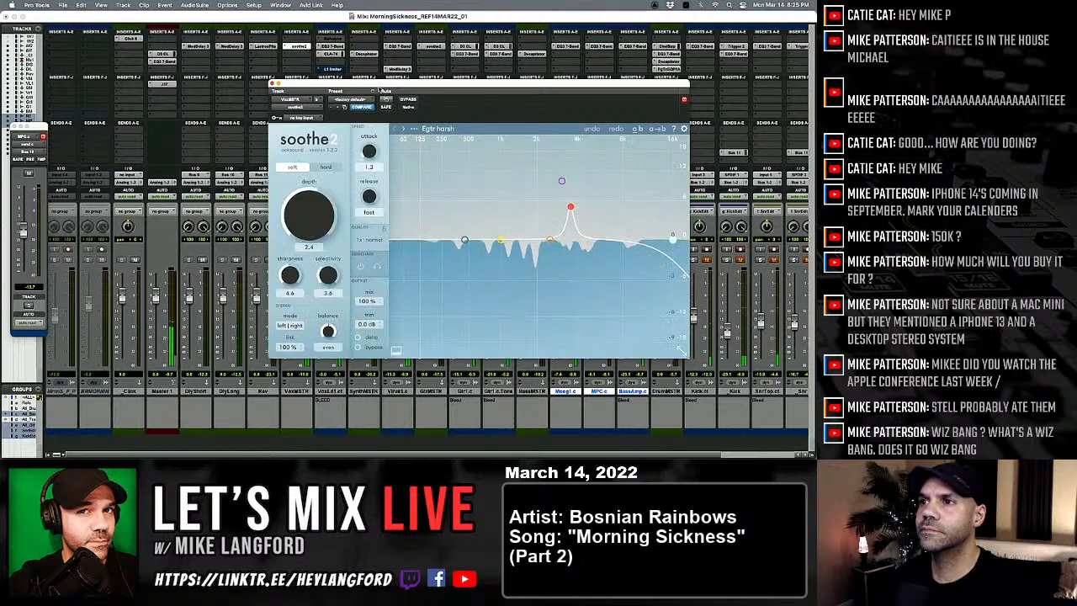
left_click(428, 129)
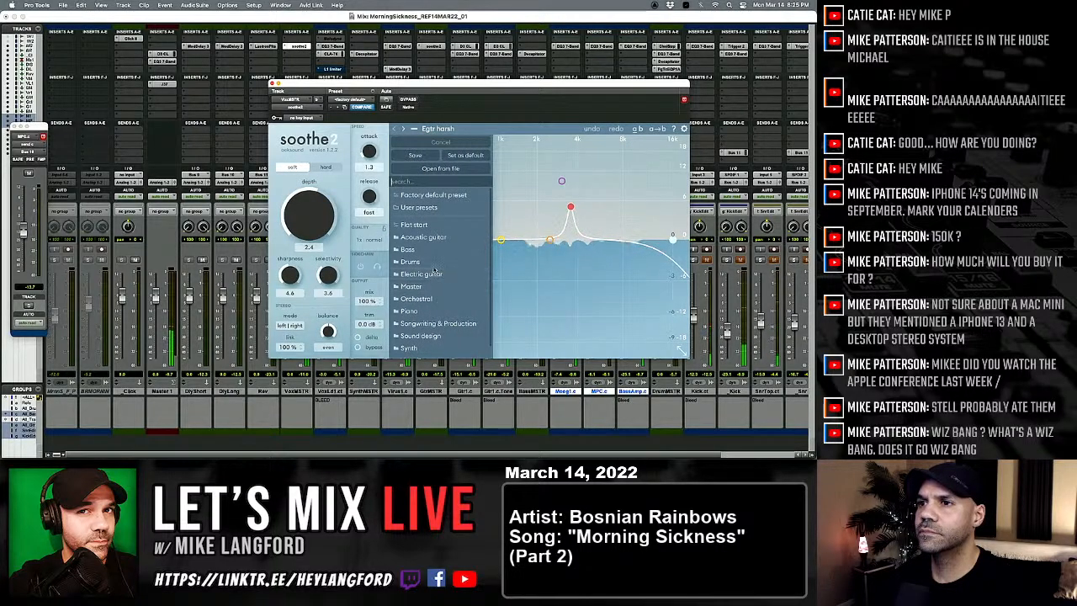
mouse_move(437, 261)
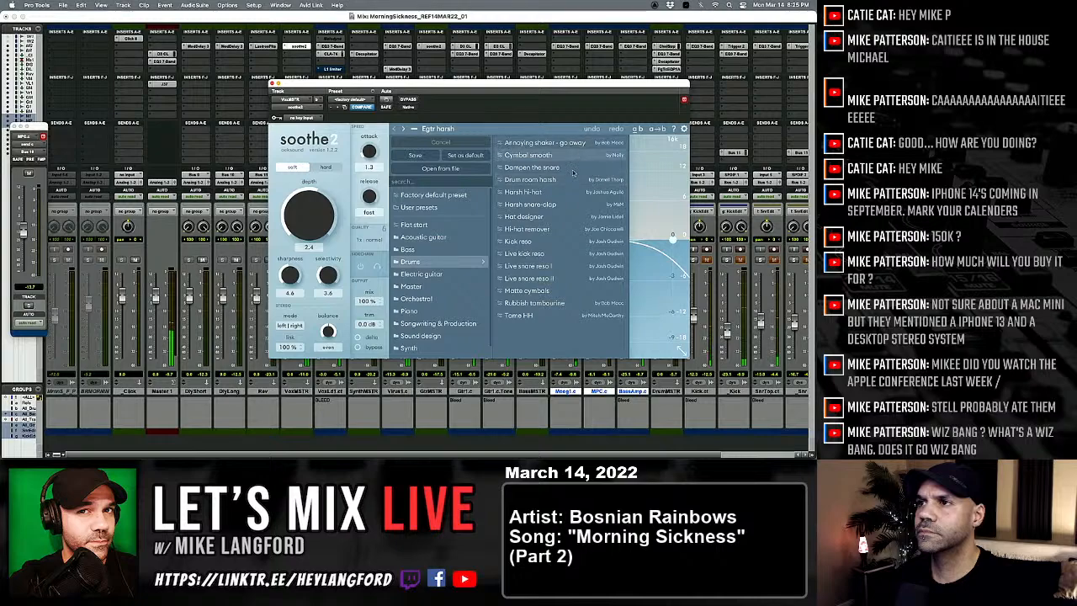
left_click(528, 154)
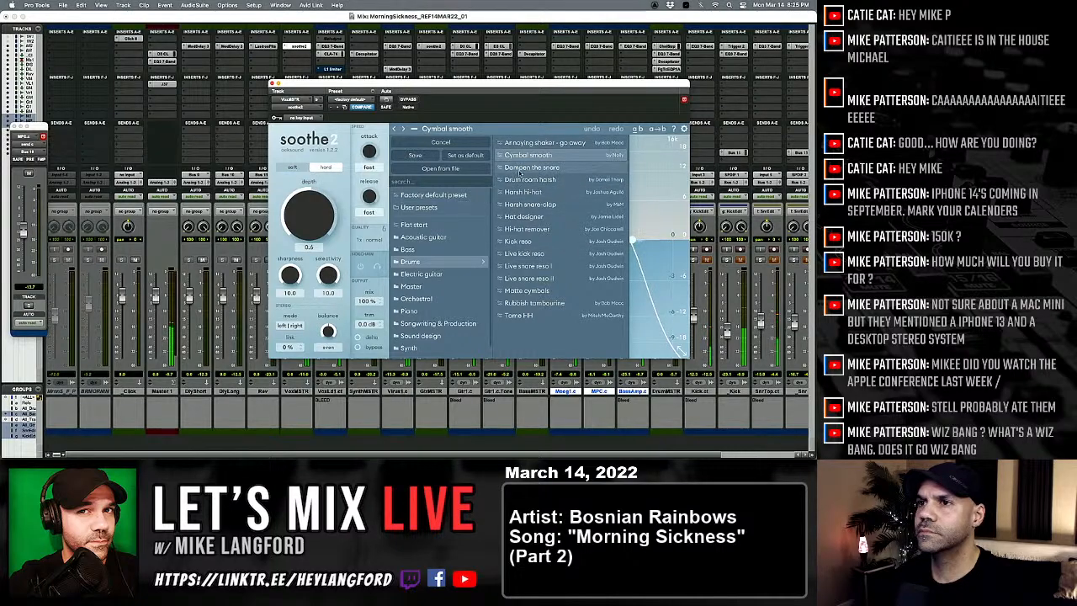
left_click_drag(322, 221, 328, 333)
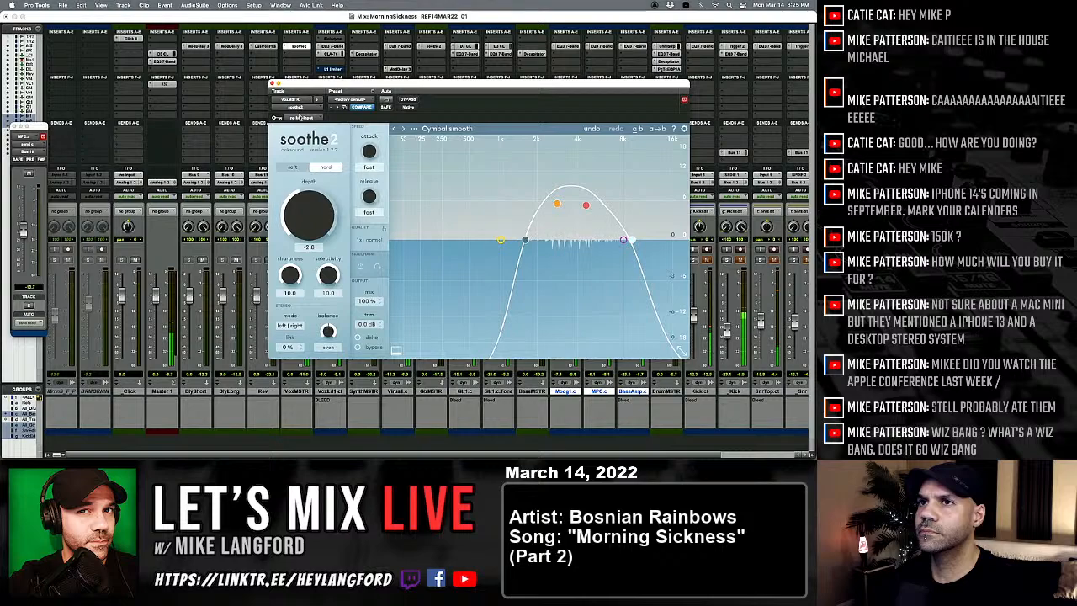
left_click(272, 83)
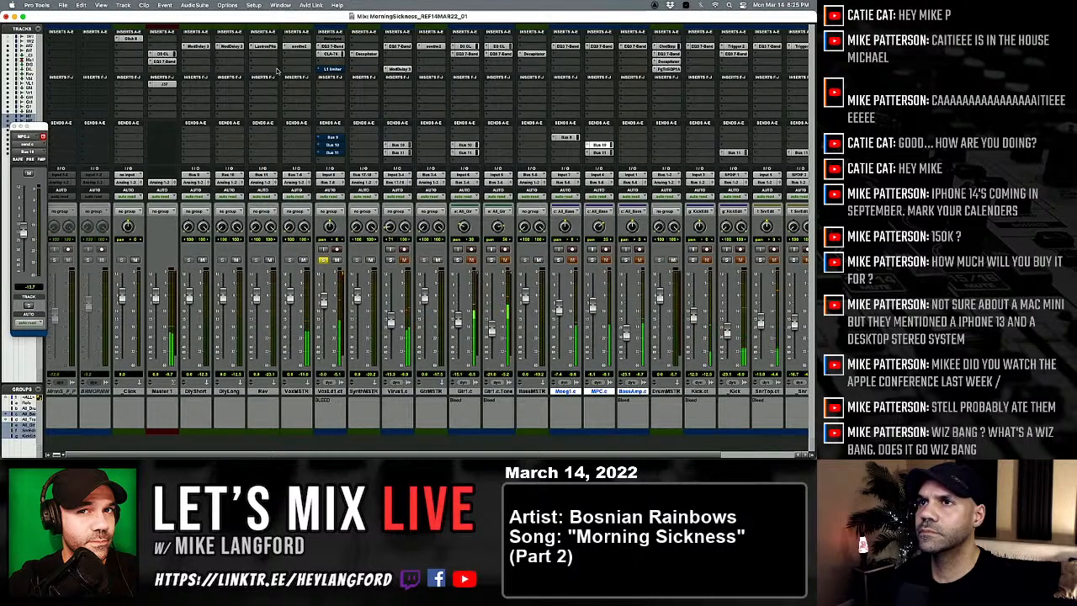
Step: Insert the stereo PuigTec EQP1A equalizer in a free slot below soothe2 on the VoxMSTR track
left_click(283, 65)
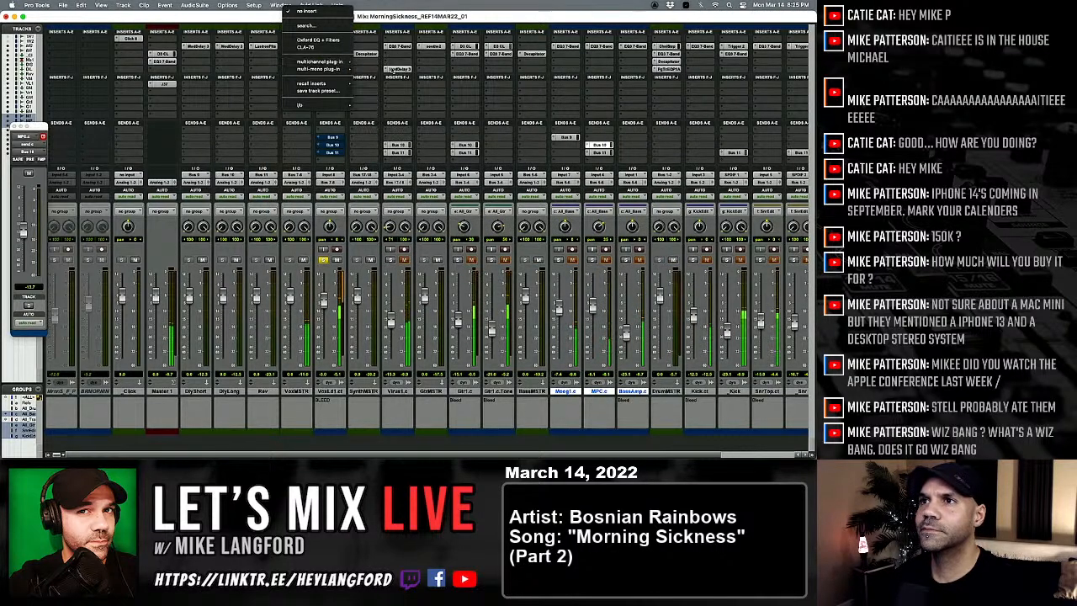
mouse_move(319, 62)
mouse_move(390, 73)
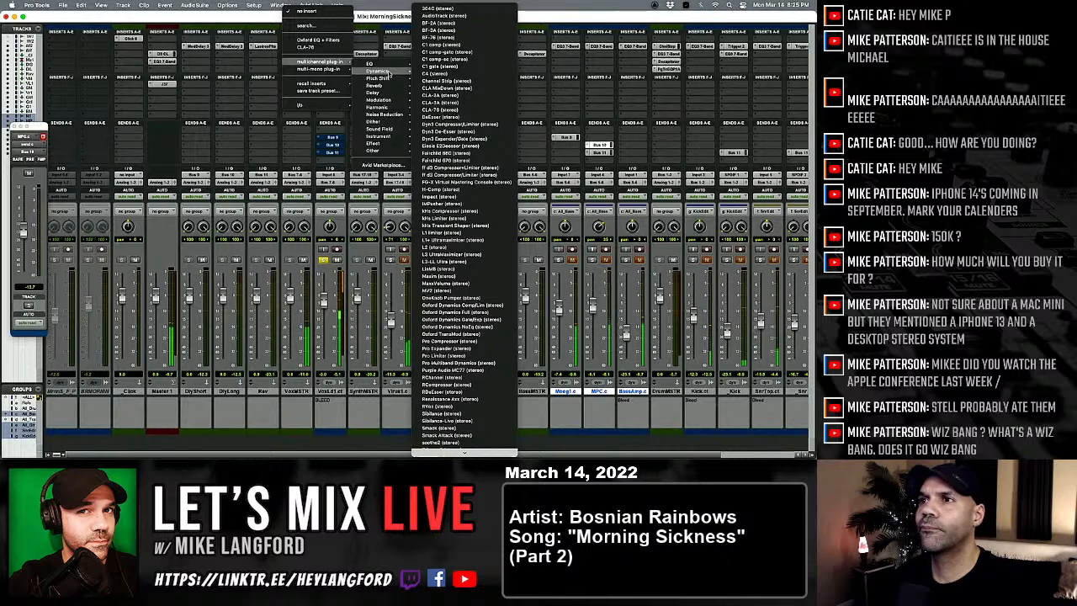
mouse_move(384, 62)
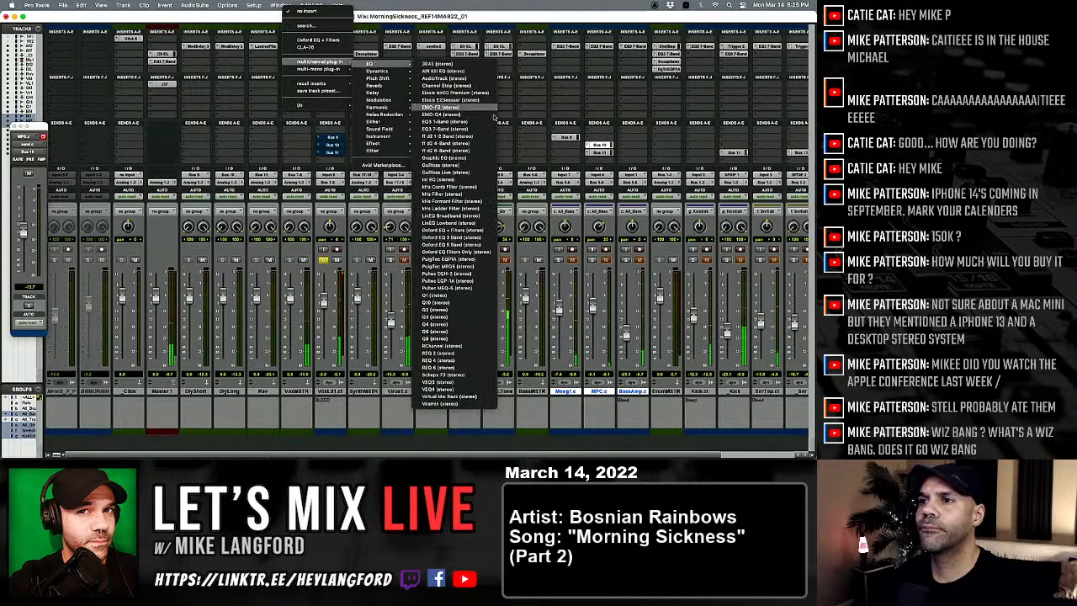
left_click(479, 258)
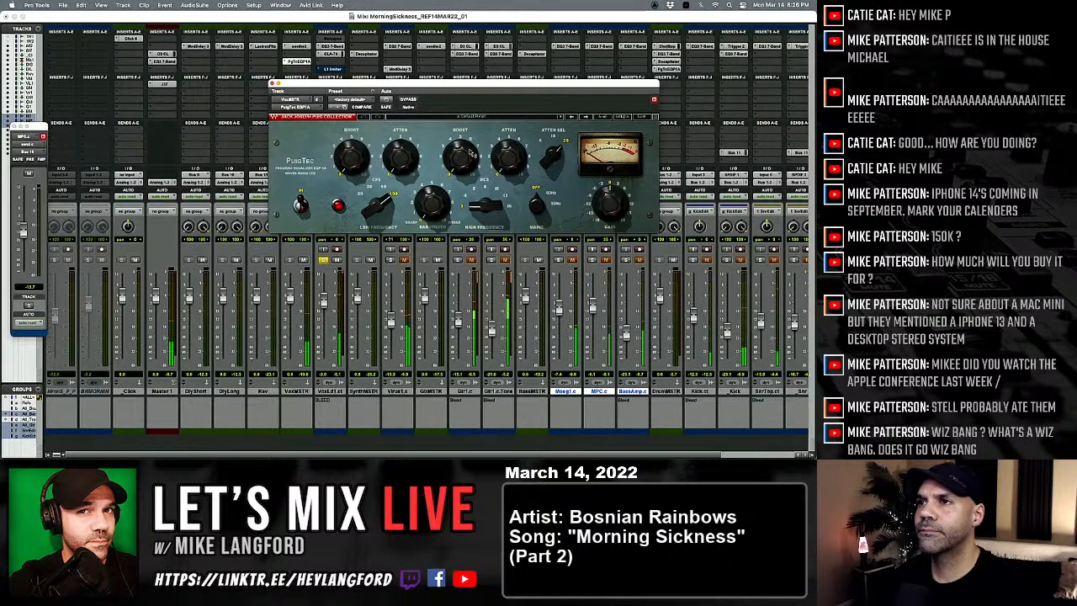
Step: Adjust the high-frequency boost and low-frequency attenuation on the VoxMSTR PuigTec, and close the plug-in
left_click_drag(459, 158, 460, 153)
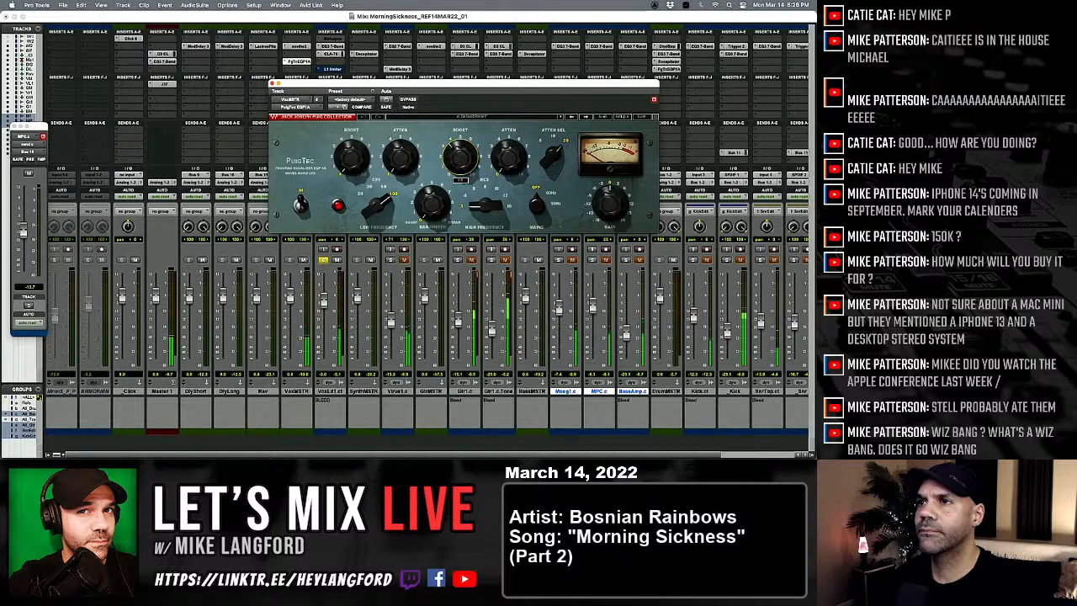
left_click_drag(460, 156, 461, 162)
left_click_drag(396, 168, 396, 170)
left_click(272, 83)
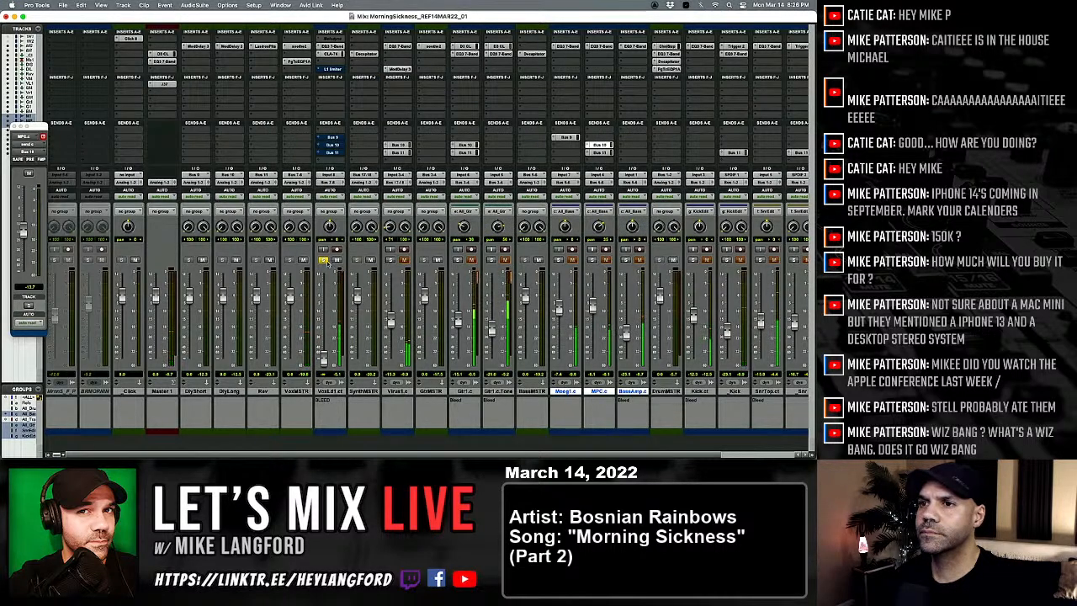
Step: Bring the lead vocal fader back up to about -3.3 dB in the full mix and reactivate its L1 limiter
left_click_drag(324, 359, 324, 303)
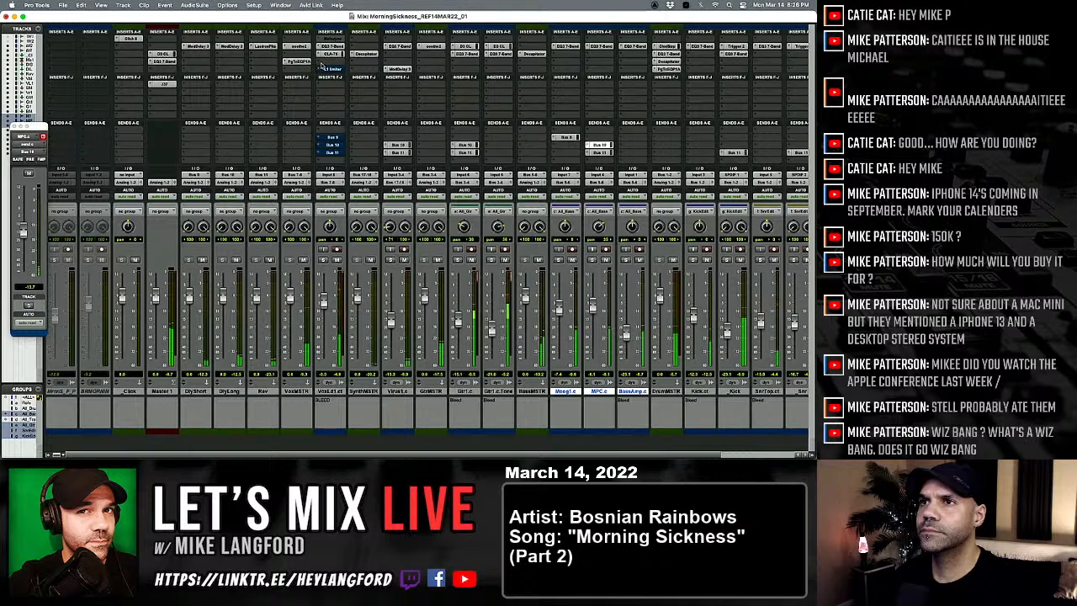
left_click(323, 69, "super")
left_click(320, 69)
left_click(340, 71)
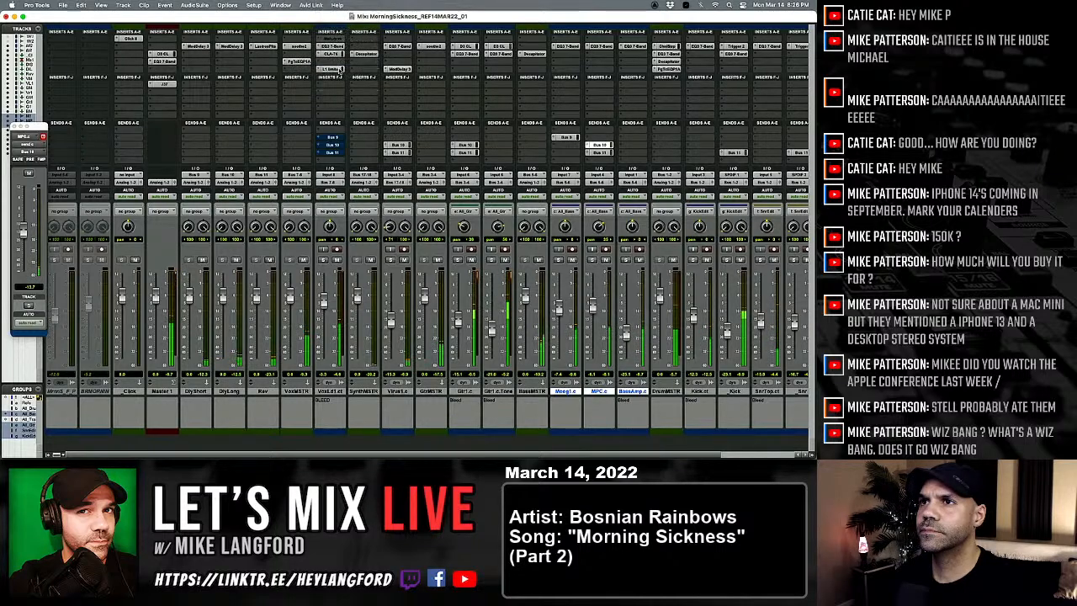
Step: Move the lead vocal's CLA-76 down one insert slot and insert a mono Dyn3 De-Esser between the EQ and the compressor
left_click(340, 69)
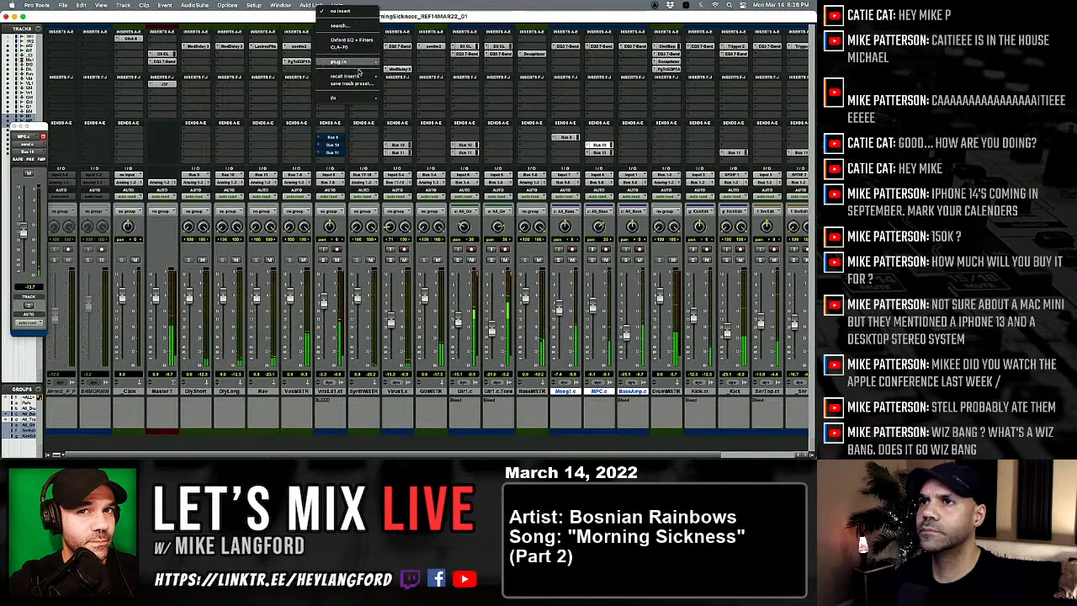
left_click(336, 46)
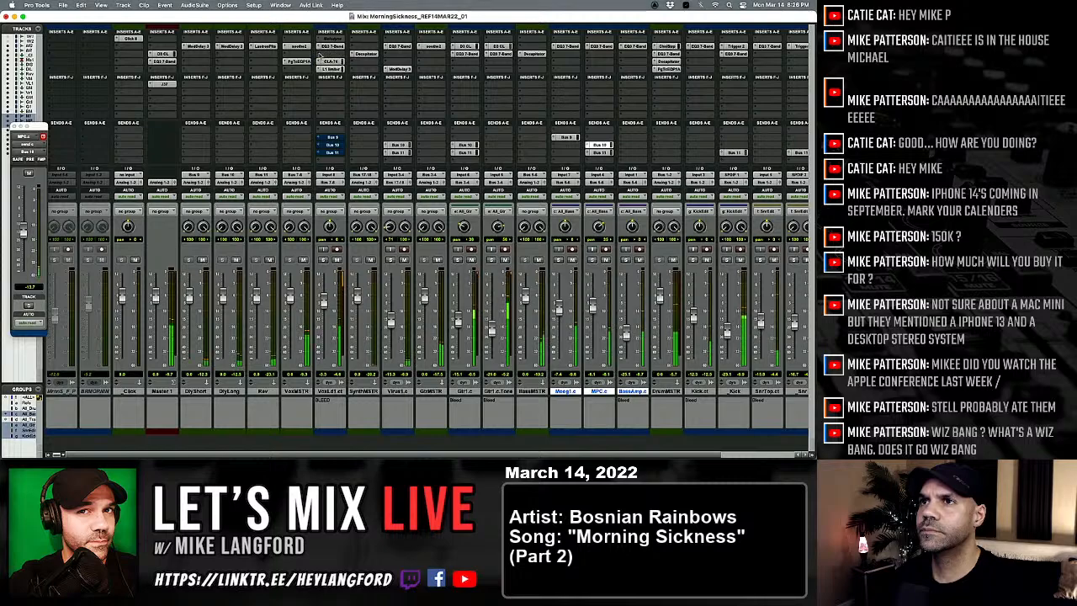
left_click(320, 55)
mouse_move(340, 54)
mouse_move(405, 63)
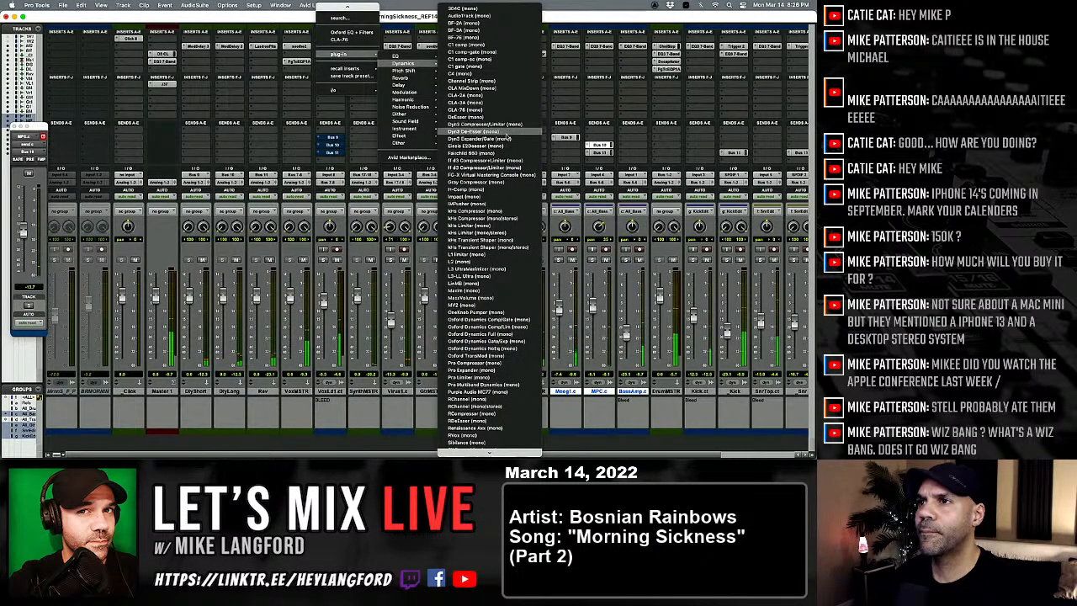
left_click(505, 132)
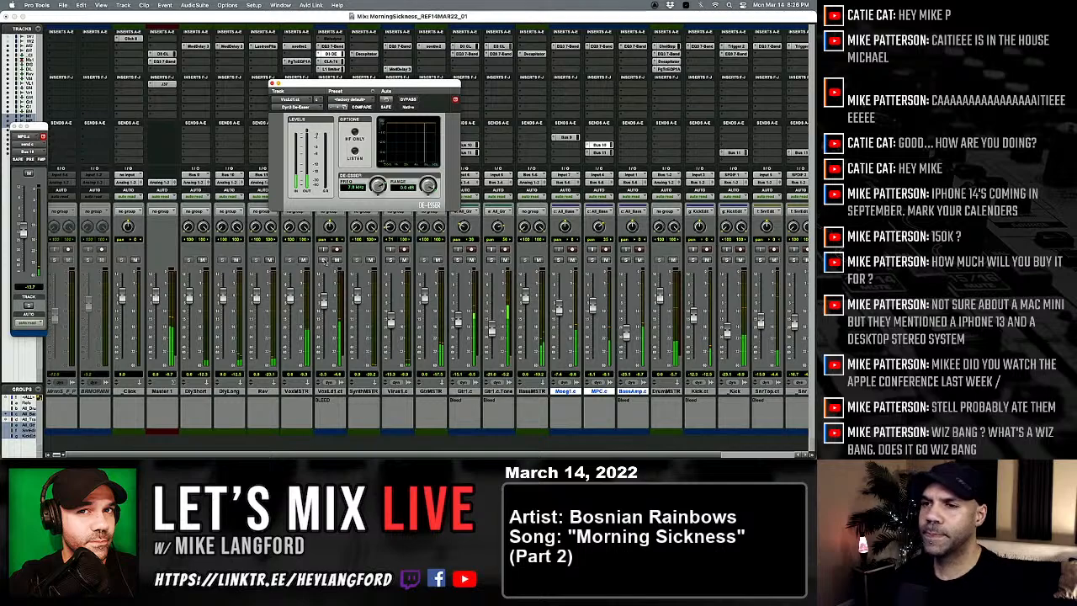
Step: Show the Edit window with Memory Locations and audition the song from the C1 and V2 markers
key("super+equal")
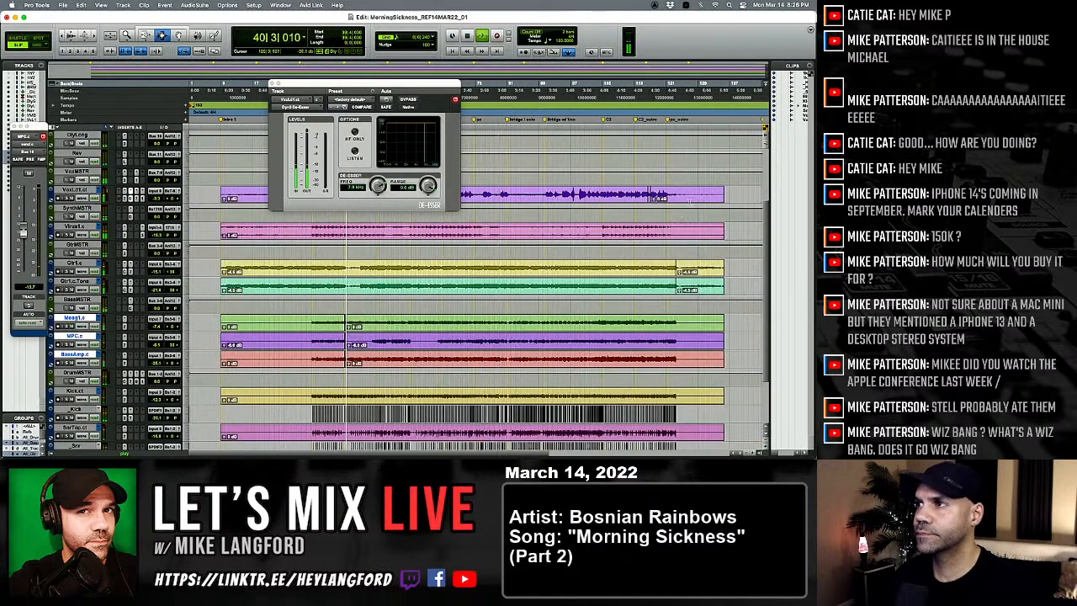
key("super+KP_5")
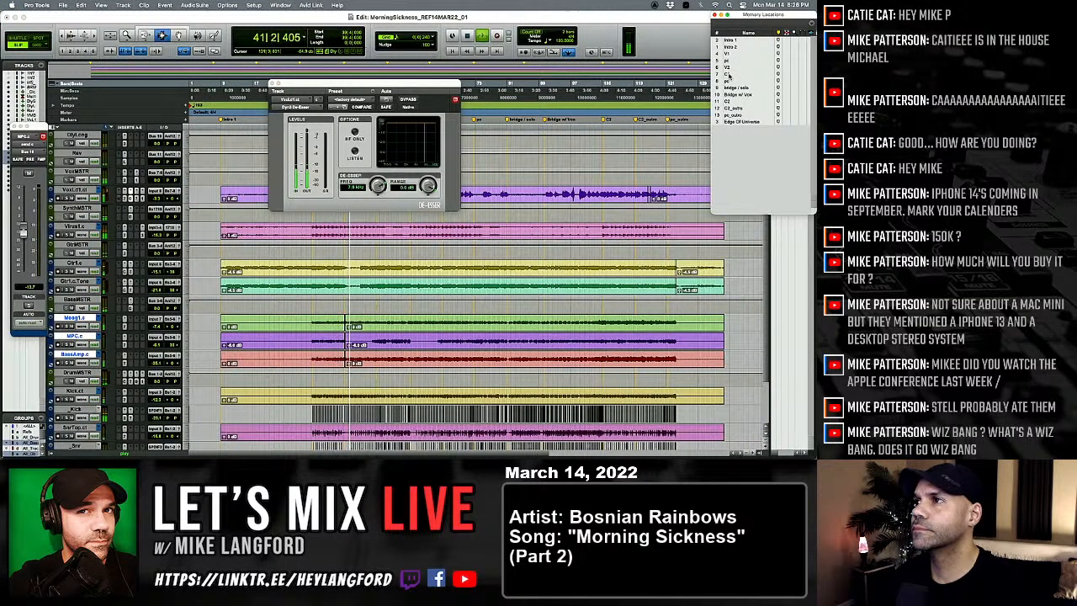
left_click(727, 74)
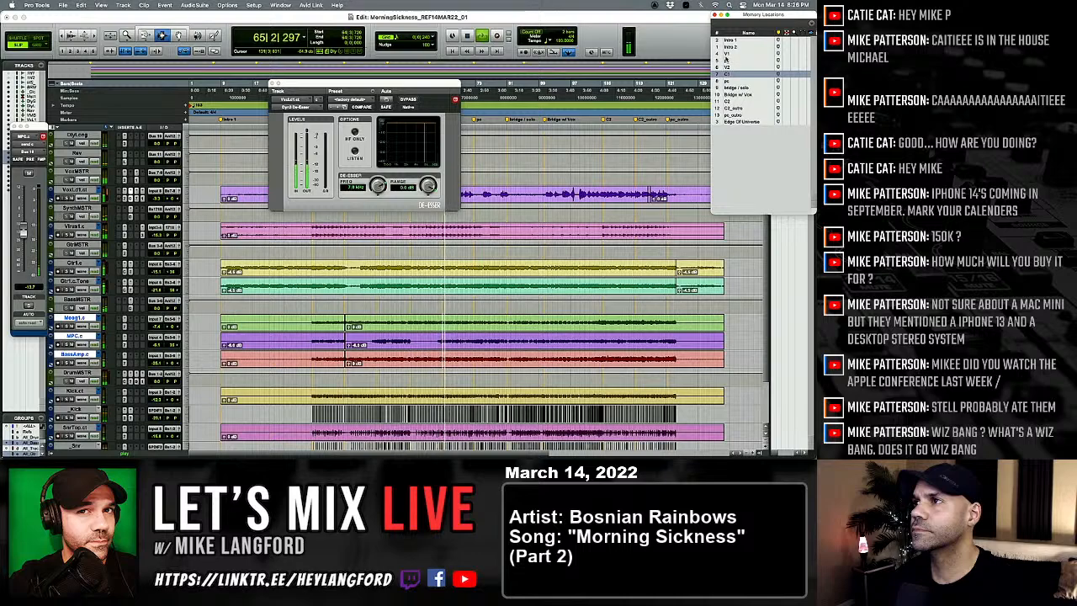
left_click(727, 74)
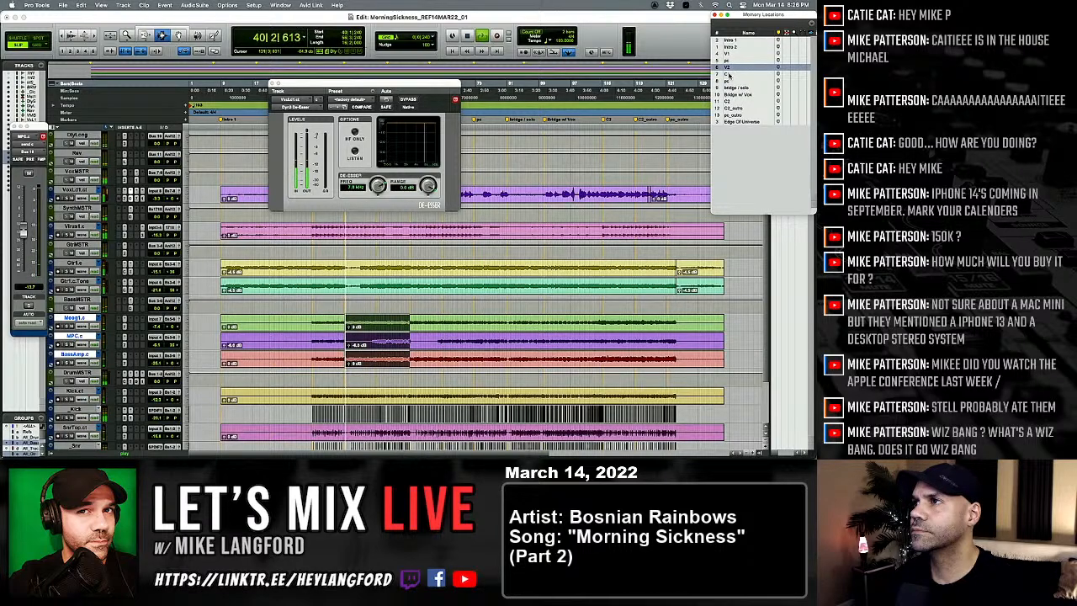
Step: Audition the song from the pc marker that follows C1
left_click(727, 81)
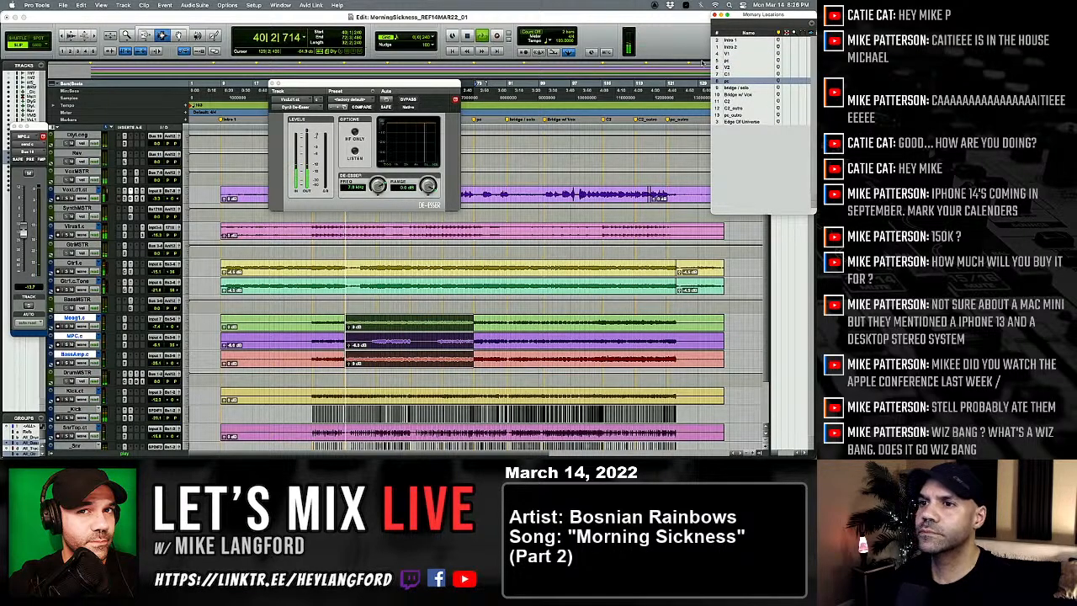
left_click(738, 74)
left_click(737, 81, "shift")
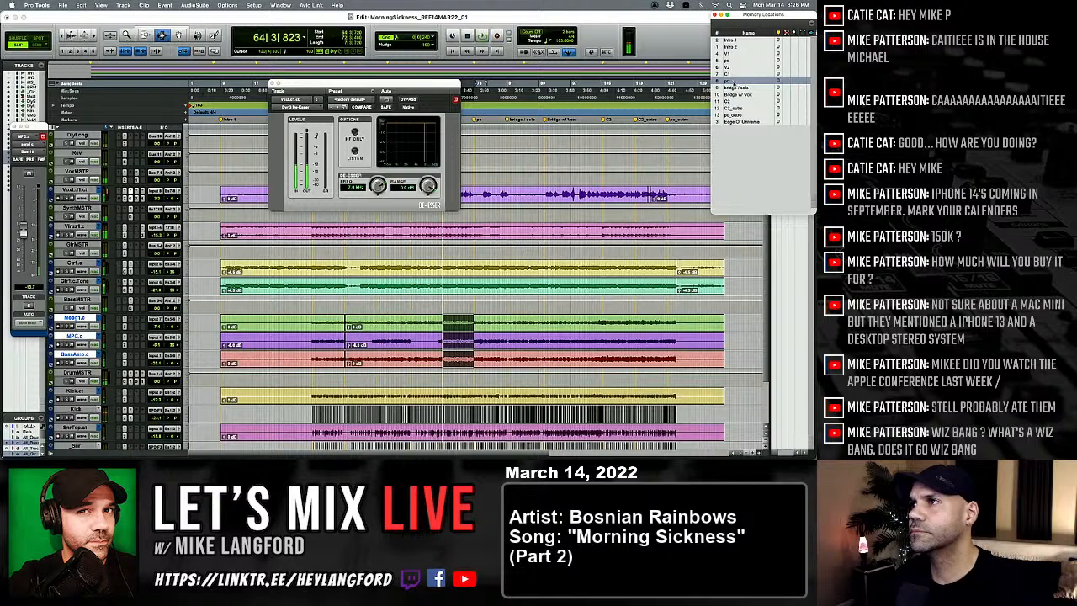
Step: Solo the lead vocal and set its De-Esser to HF Only at about 7.4 kHz with a -2.5 dB range, using Listen to find the sibilance
left_click(354, 151)
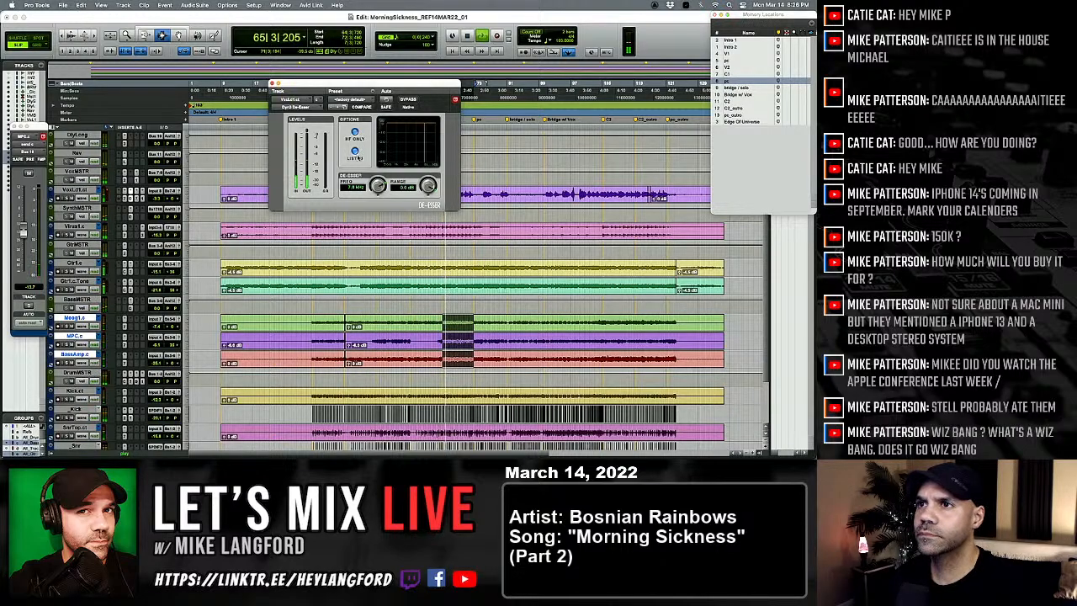
key("super+equal")
scroll(255, 280, "right", 3)
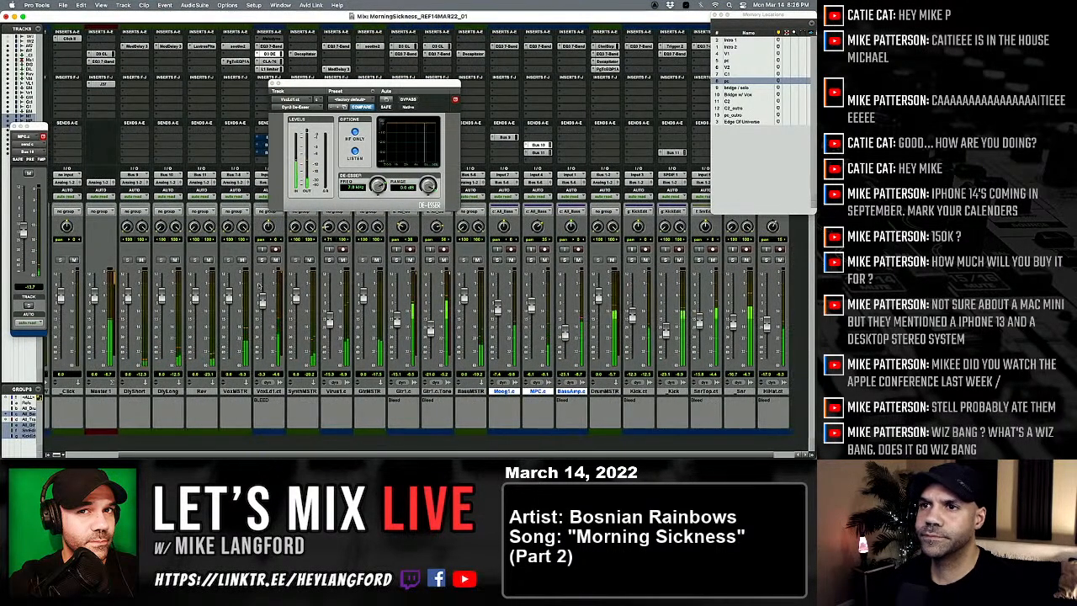
left_click(248, 260)
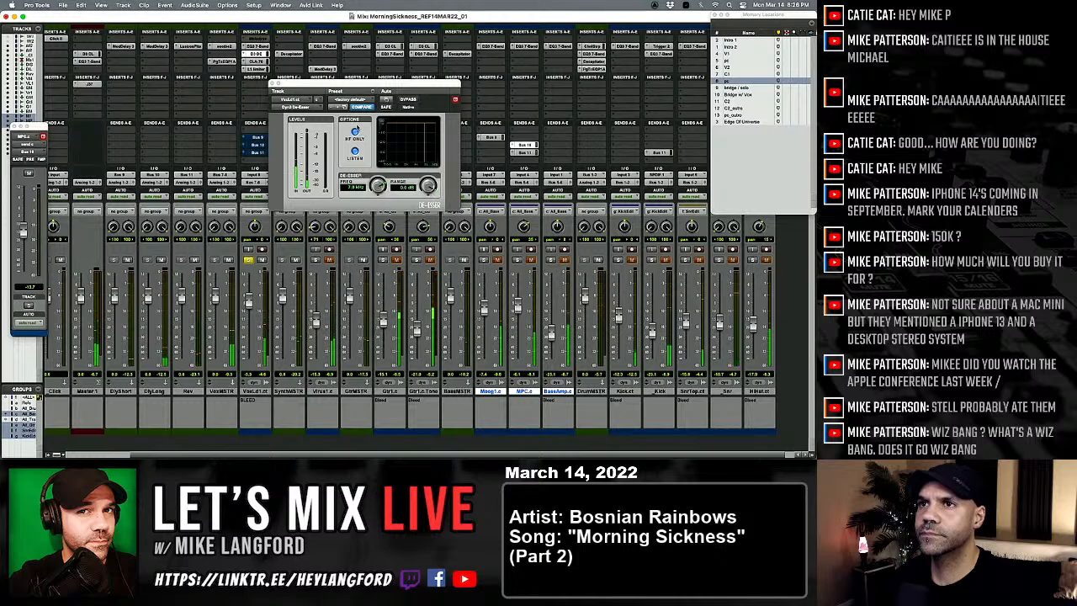
left_click_drag(378, 186, 380, 188)
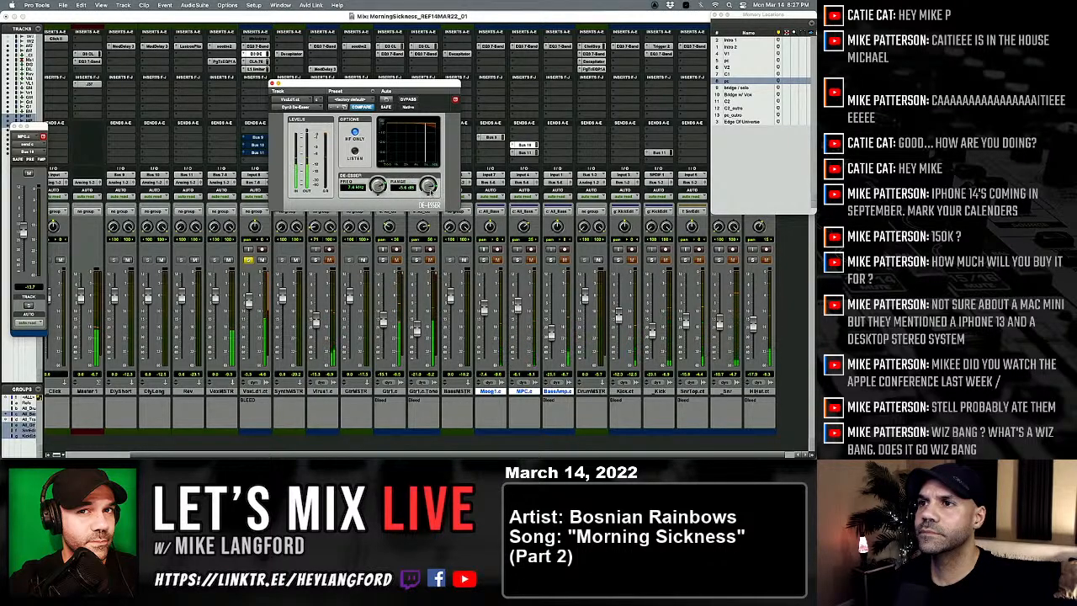
left_click_drag(430, 190, 432, 197)
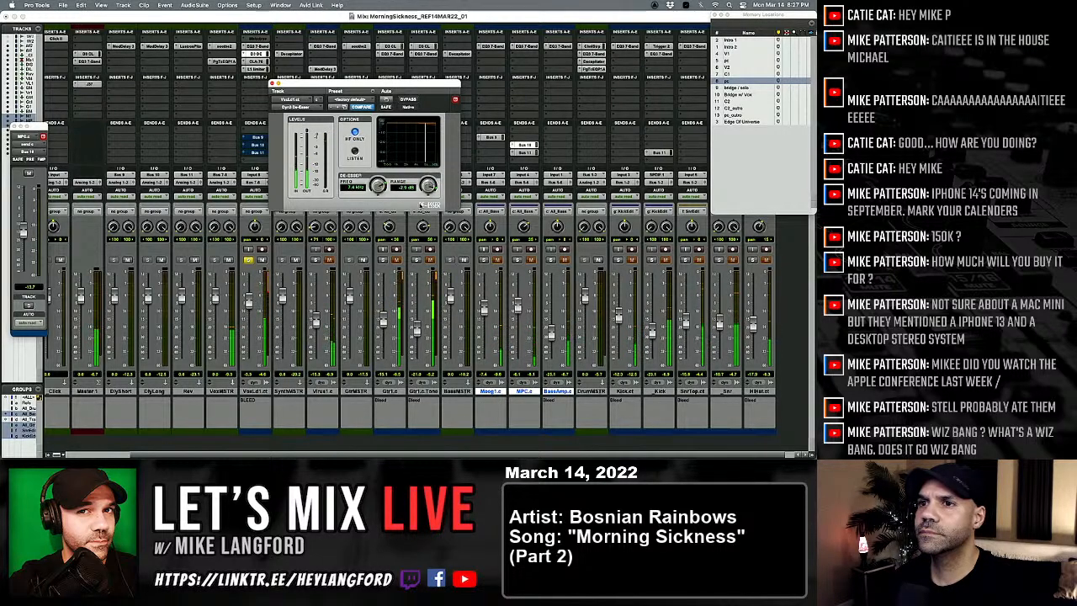
Step: Unsolo the lead vocal, lower its fader slightly in the full mix, and close the De-Esser
left_click(249, 260)
mouse_move(249, 300)
left_mouse_down()
mouse_move(252, 323)
mouse_move(250, 304)
left_mouse_up()
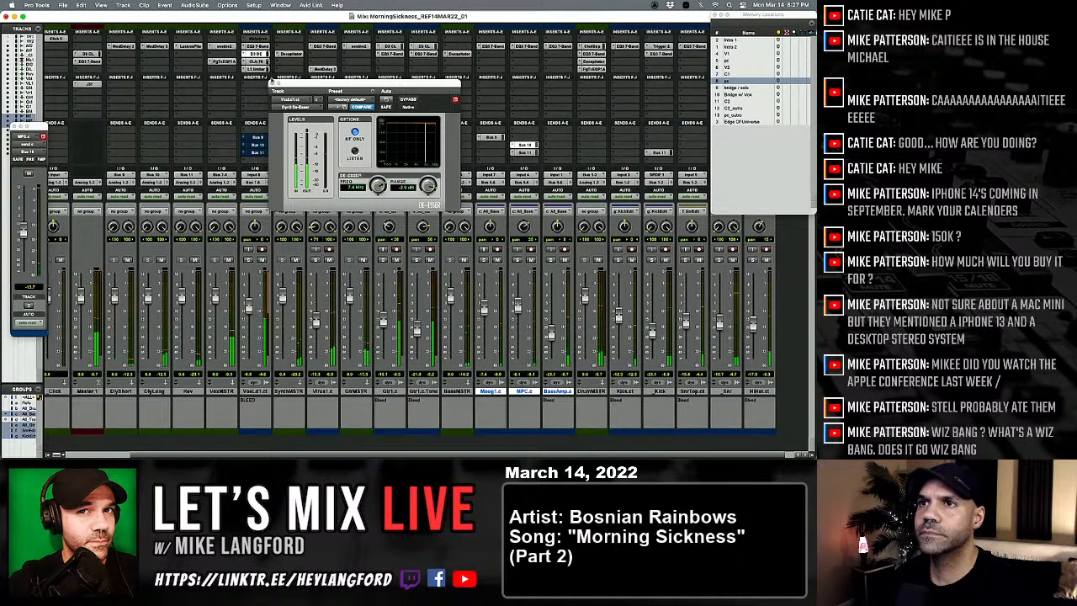
left_click(255, 53)
Step: Set the lead vocal EQ's low-pass filter to 24 dB/oct at about 10.6 kHz, compare against bypass, and soften its two notch cuts
left_click(255, 46)
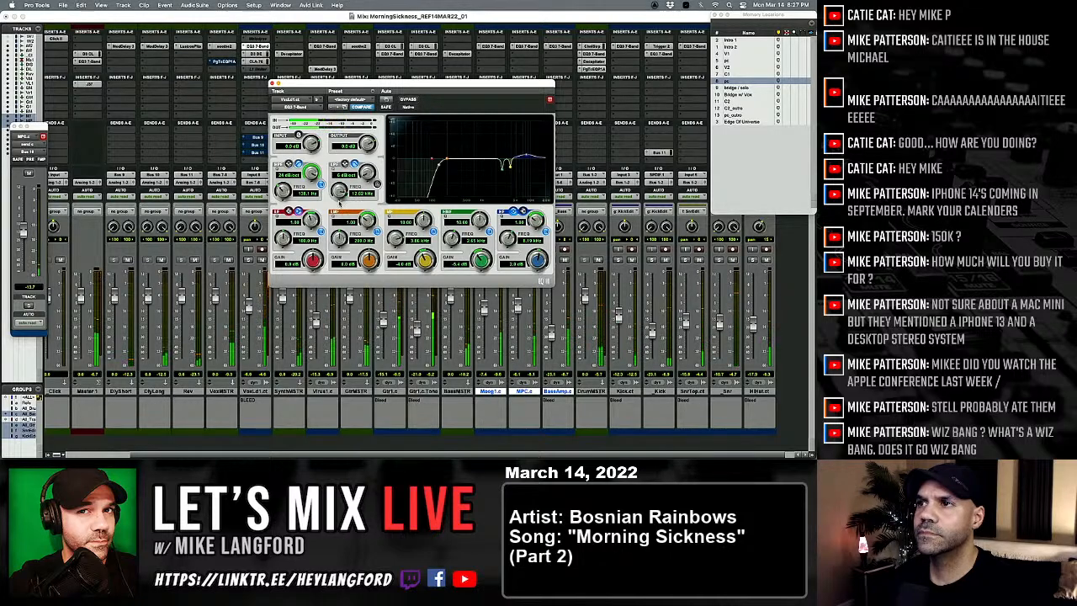
left_click_drag(358, 193, 383, 159)
mouse_move(339, 192)
left_mouse_down()
mouse_move(336, 214)
mouse_move(338, 203)
left_mouse_up()
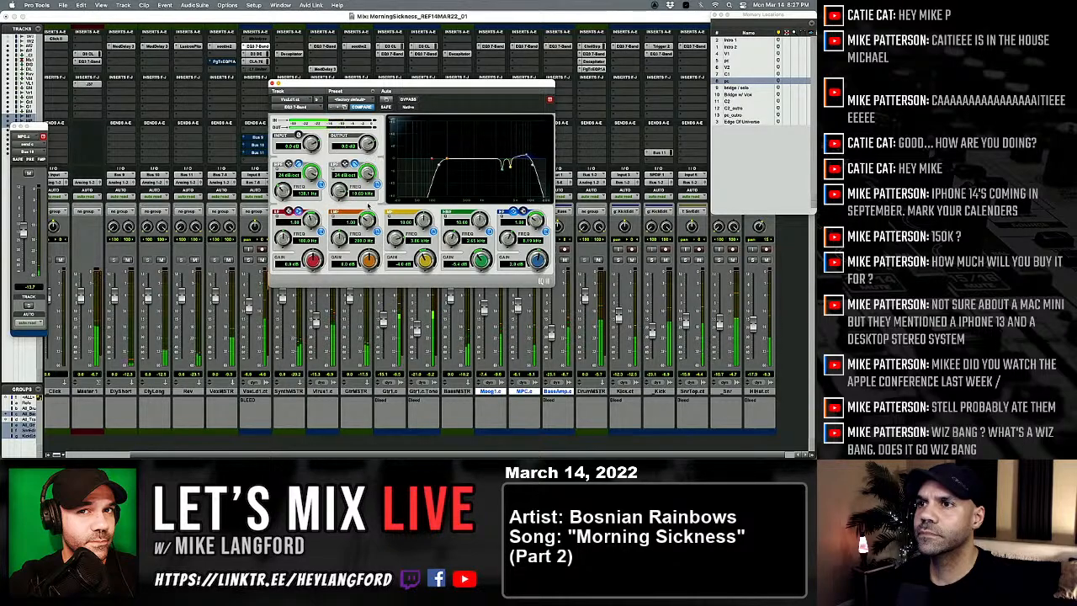
left_click(409, 100)
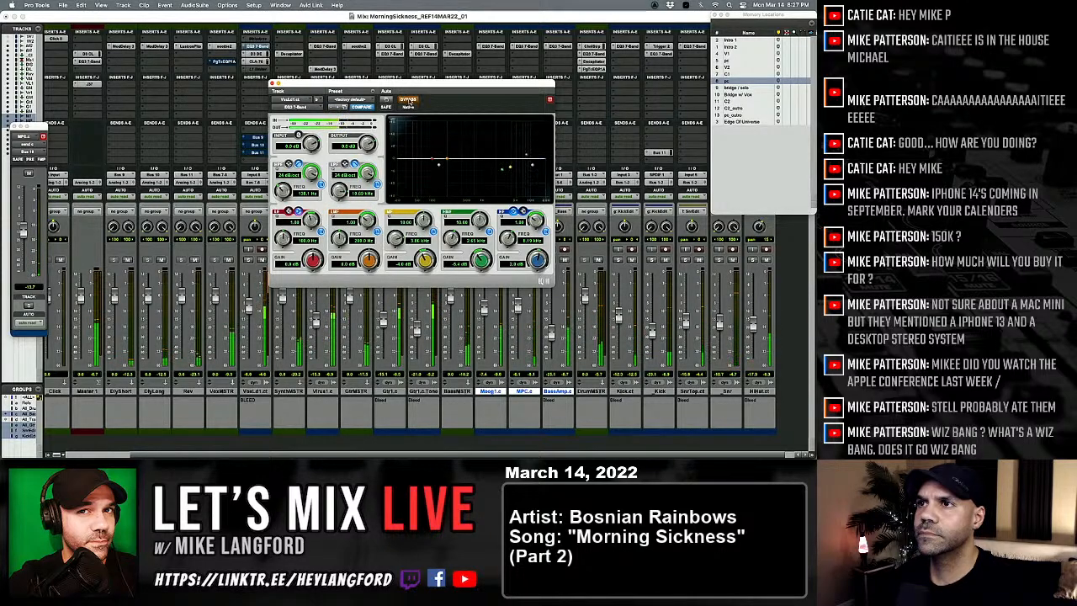
left_click(409, 100)
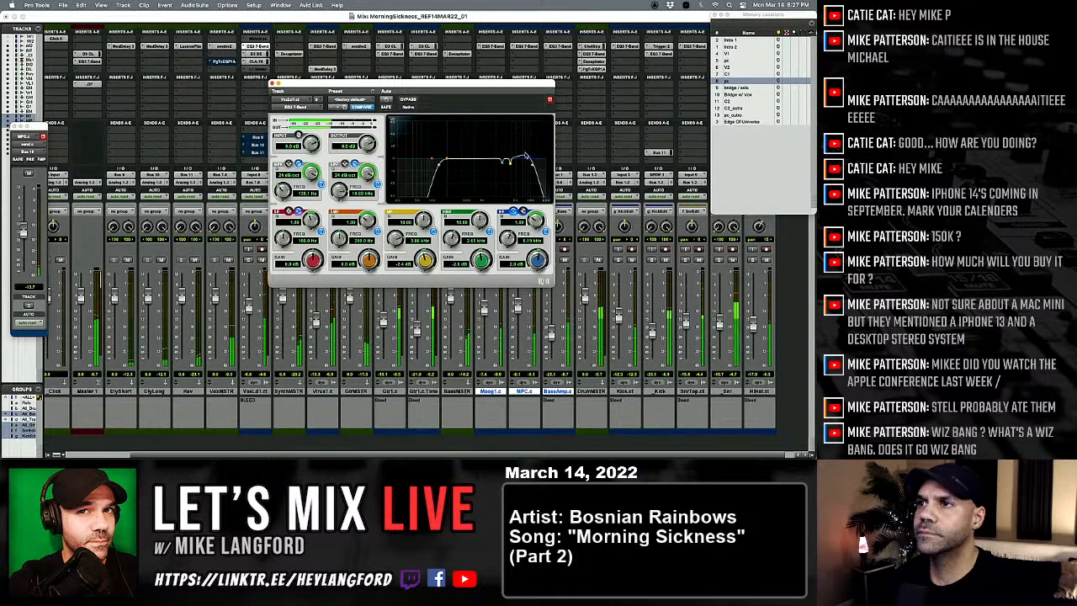
Step: Boost the lead vocal EQ's high band 4.4 dB at 8.52 kHz and sweep out a low-mid cut near 390 Hz with a Q of 2
mouse_move(512, 153)
left_mouse_down()
mouse_move(526, 144)
mouse_move(529, 156)
left_mouse_up()
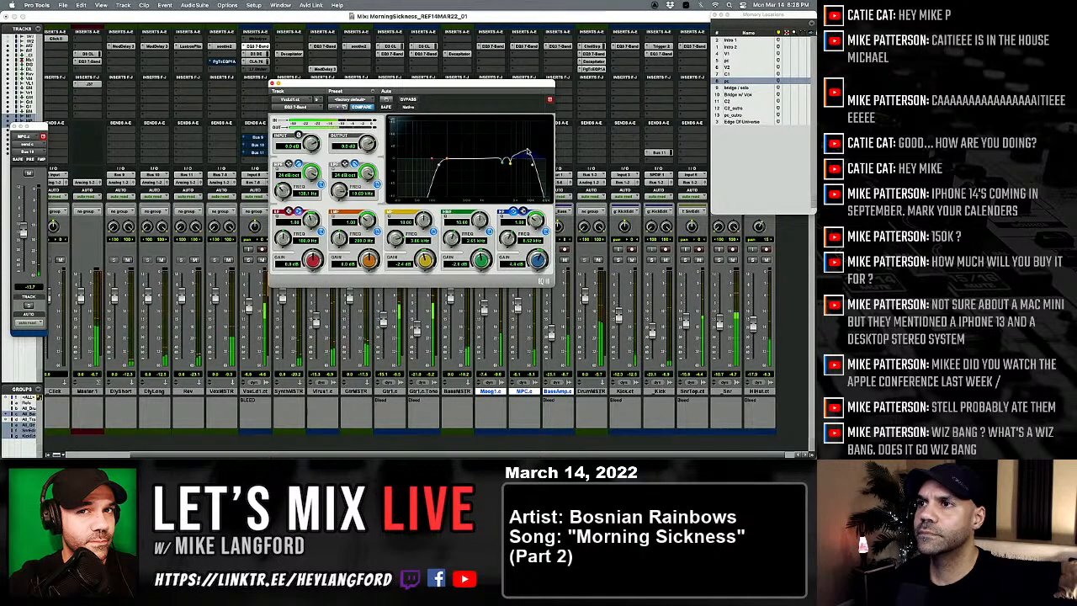
left_click_drag(371, 261, 372, 257)
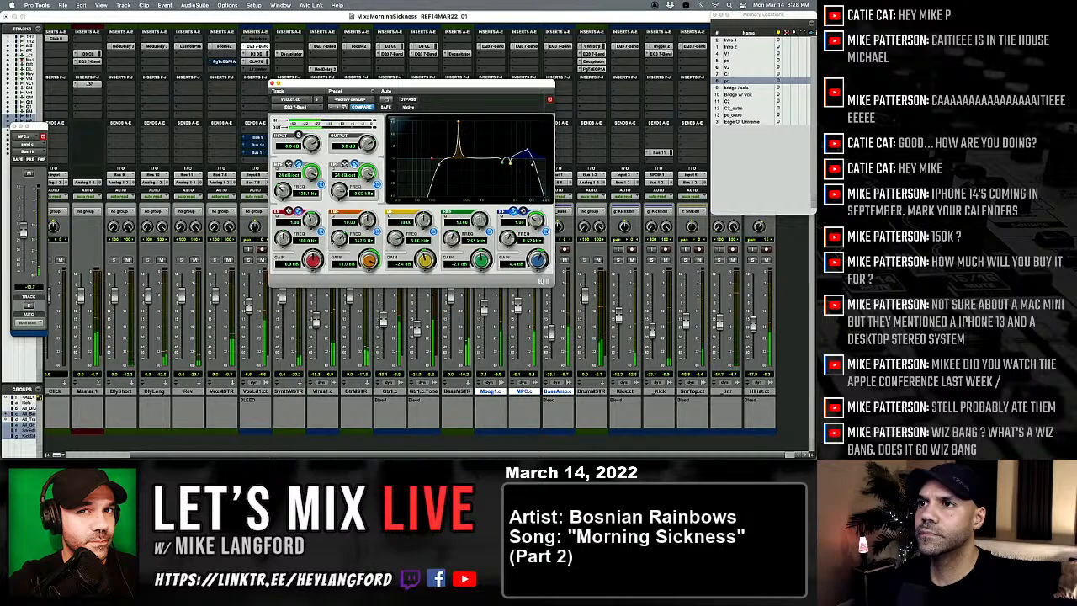
left_click_drag(336, 238, 368, 310)
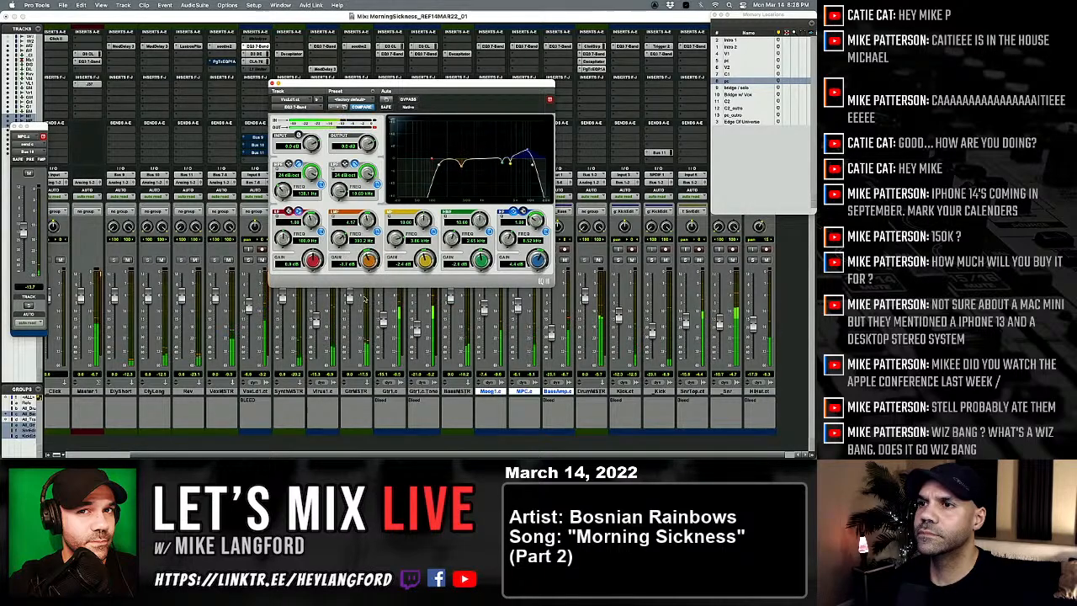
left_click_drag(367, 220, 368, 227)
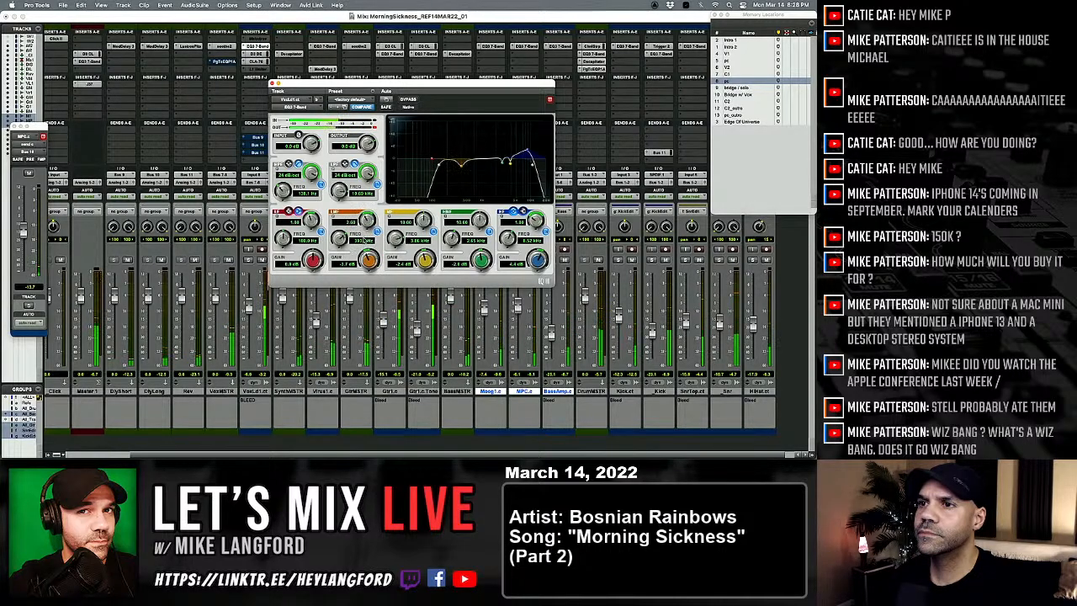
left_click(272, 84)
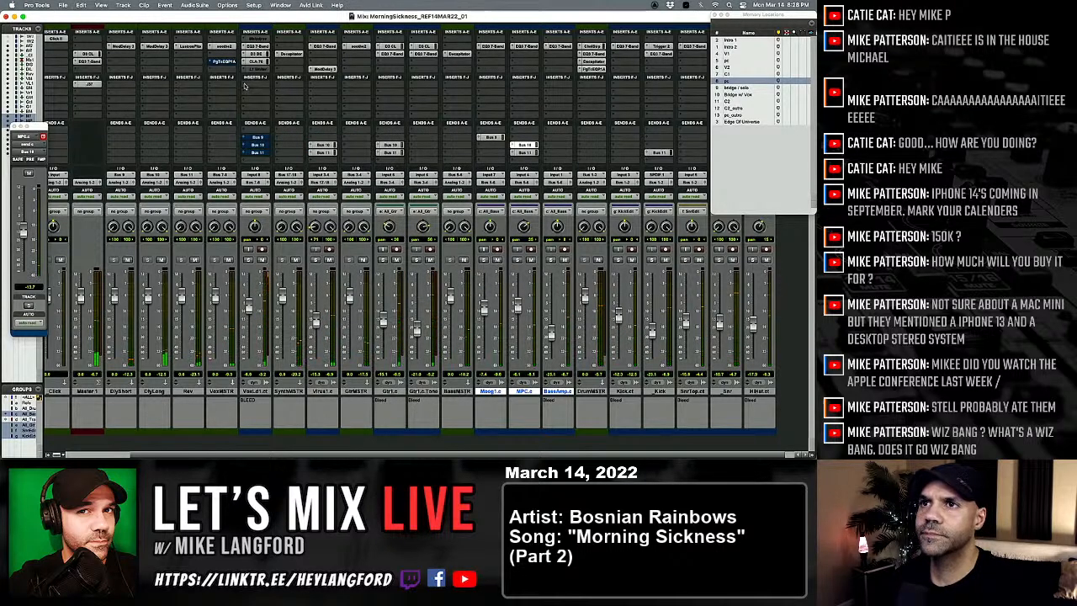
Step: Insert a mono Mod Delay III after the lead vocal's limiter, choose a factory preset, and play the mix with it
left_click(261, 69)
mouse_move(263, 84)
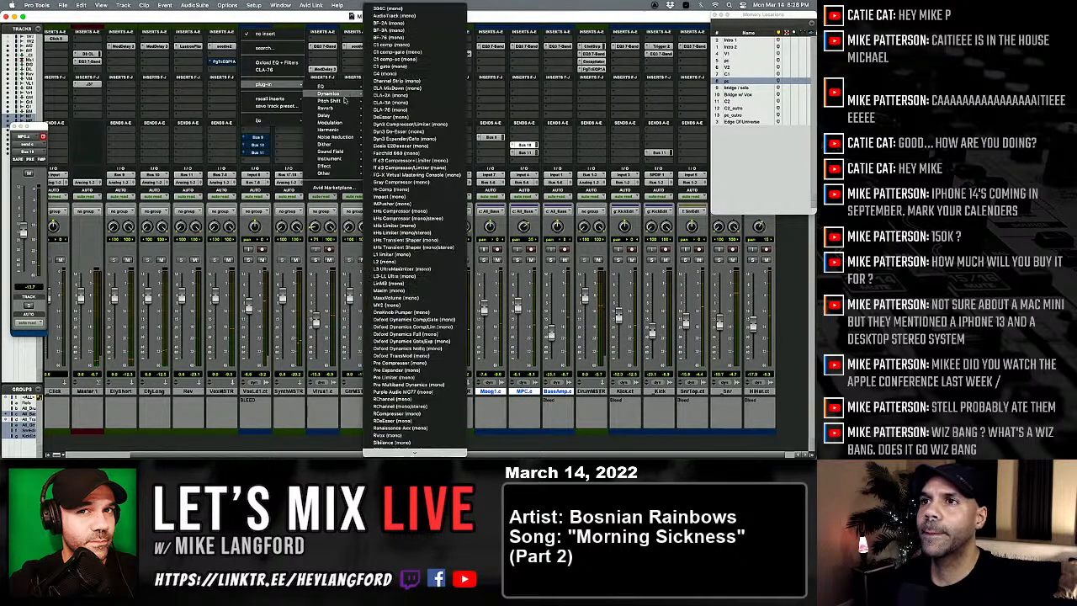
mouse_move(327, 115)
left_click(395, 218)
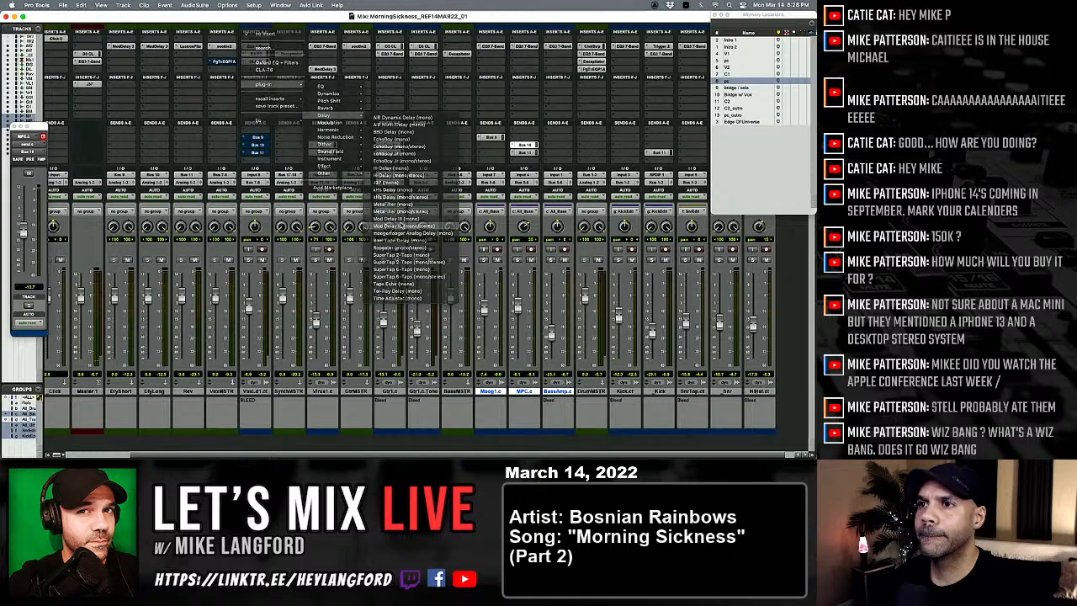
left_click(359, 99)
left_click(360, 83)
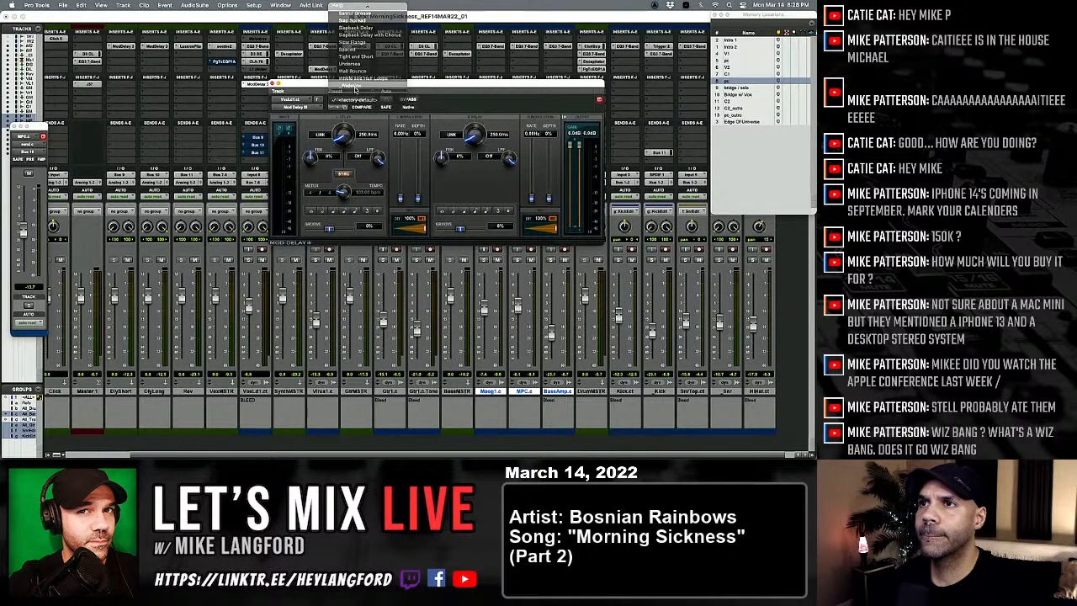
key("space")
left_click(274, 83)
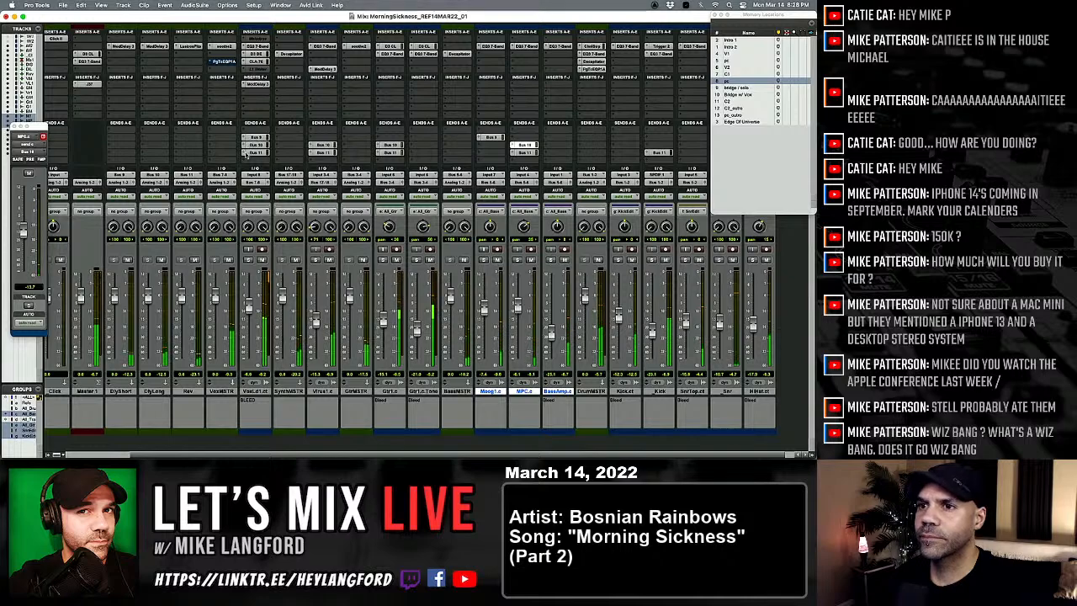
Step: Check the lead vocal's Bus 10 and Bus 9 sends, and raise its Bus 11 send to about -23 dB
left_click(256, 146)
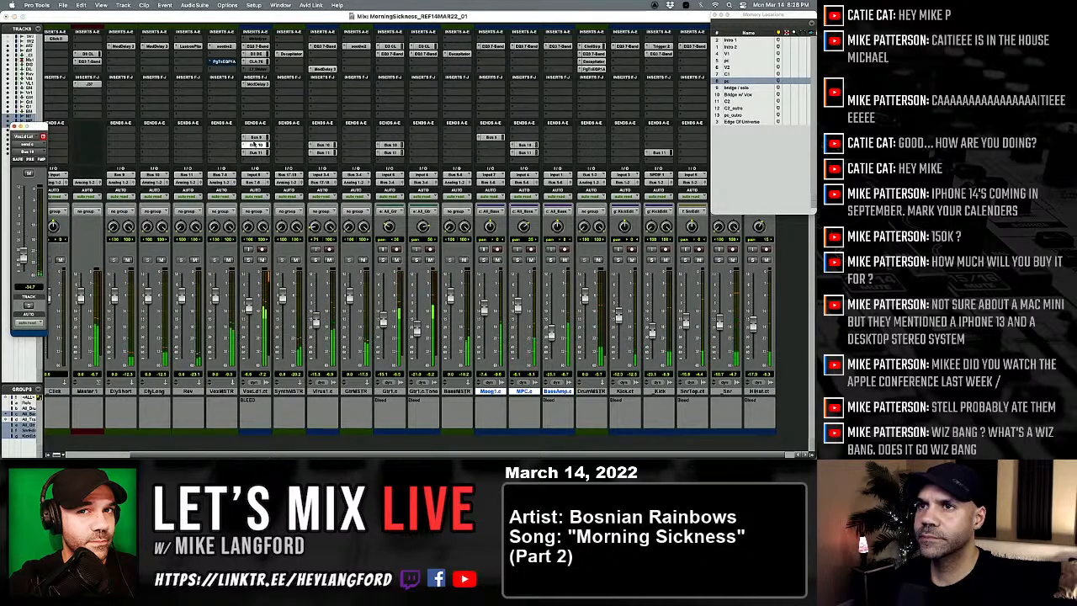
left_click(257, 137)
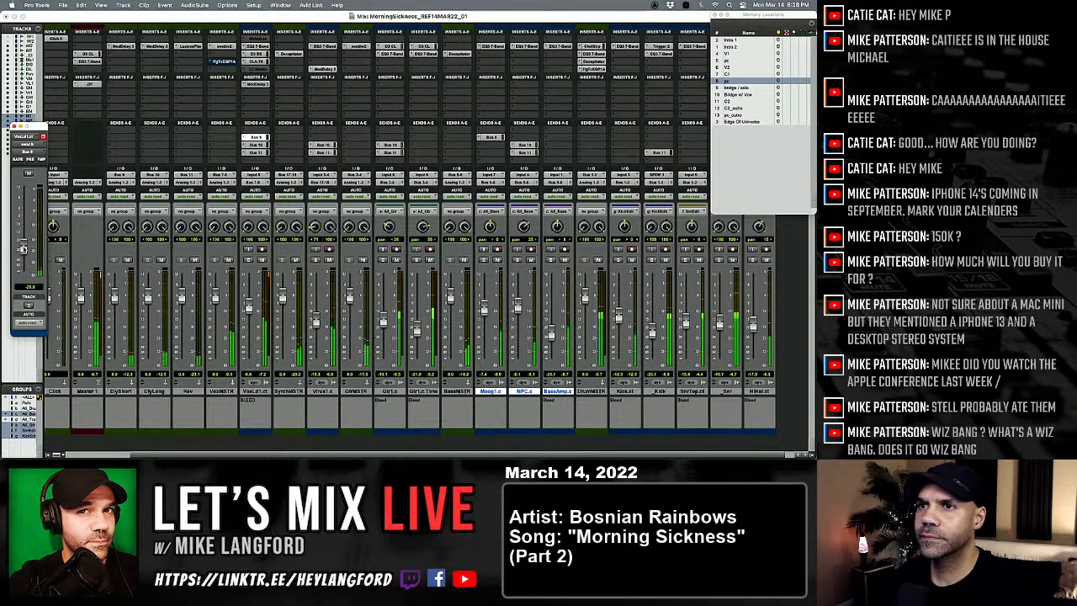
left_click(252, 153)
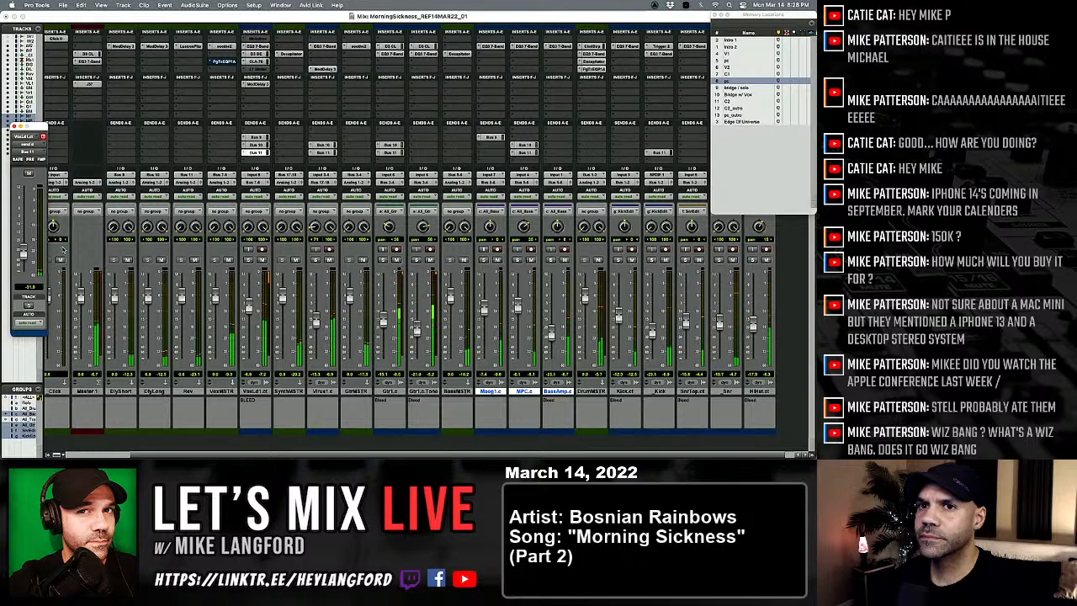
mouse_move(23, 249)
left_mouse_down()
mouse_move(23, 211)
mouse_move(24, 247)
left_mouse_up()
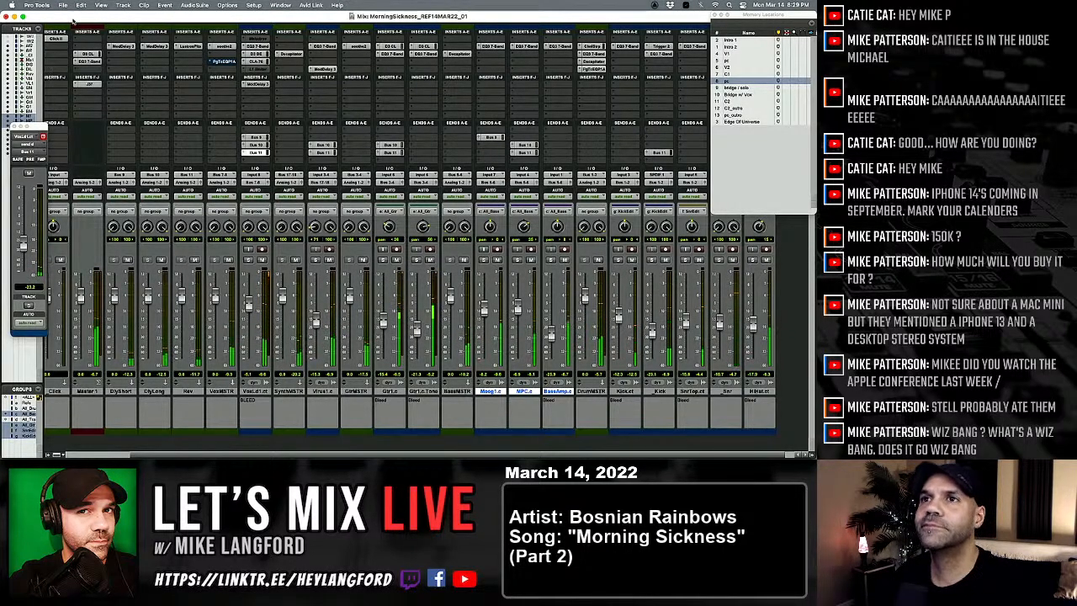
Step: Check the soothe2 processing on VoxMSTR during playback and close the plug-in
left_click(220, 49)
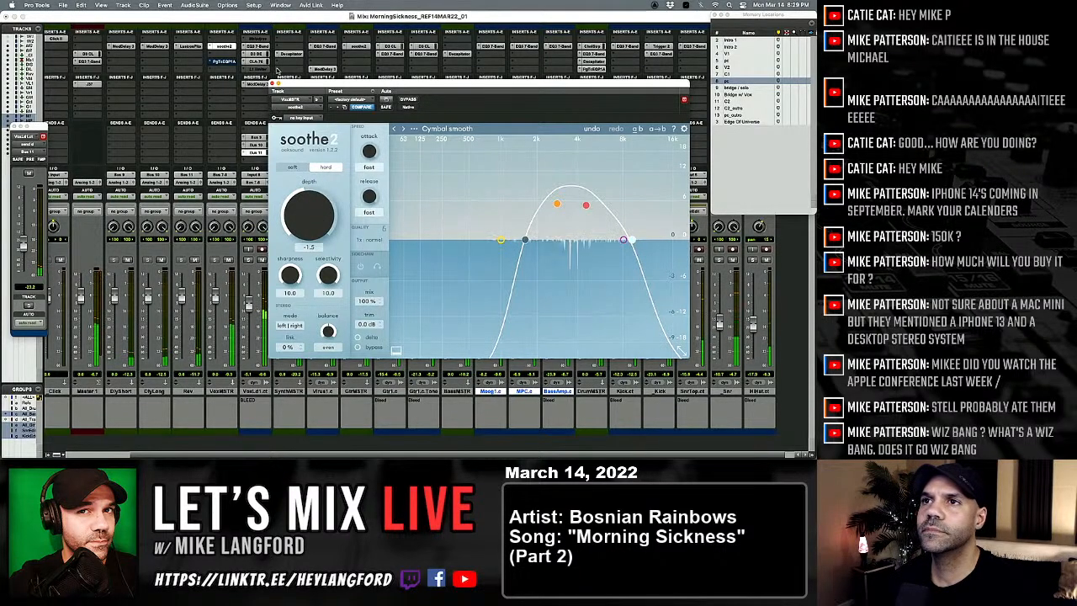
left_click(274, 83)
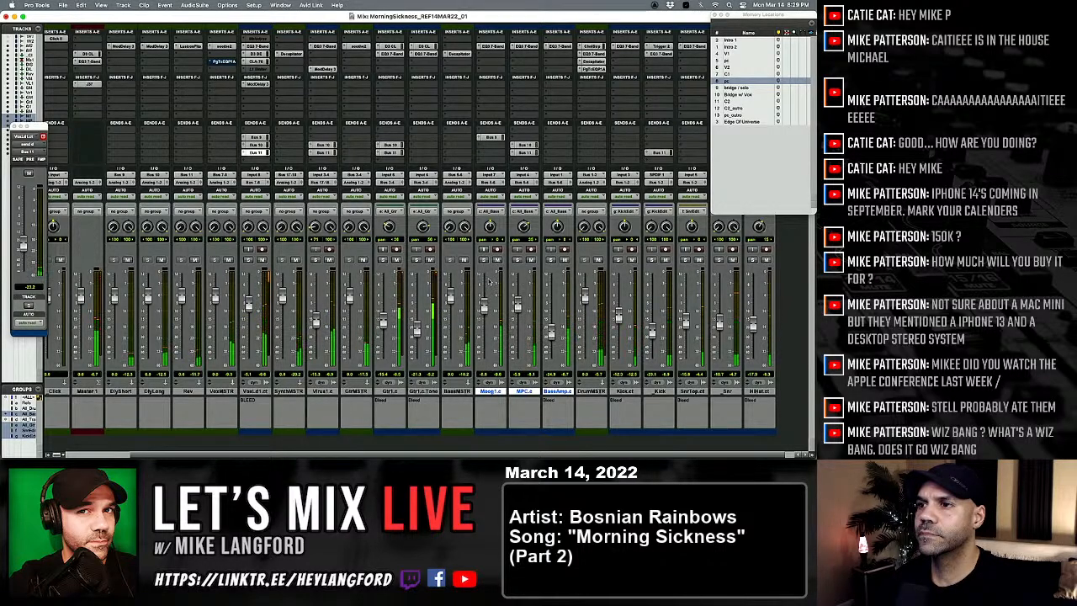
Step: Insert a stereo soothe2 in the first insert slot of the Master 1 track
scroll(478, 289, "left", 3)
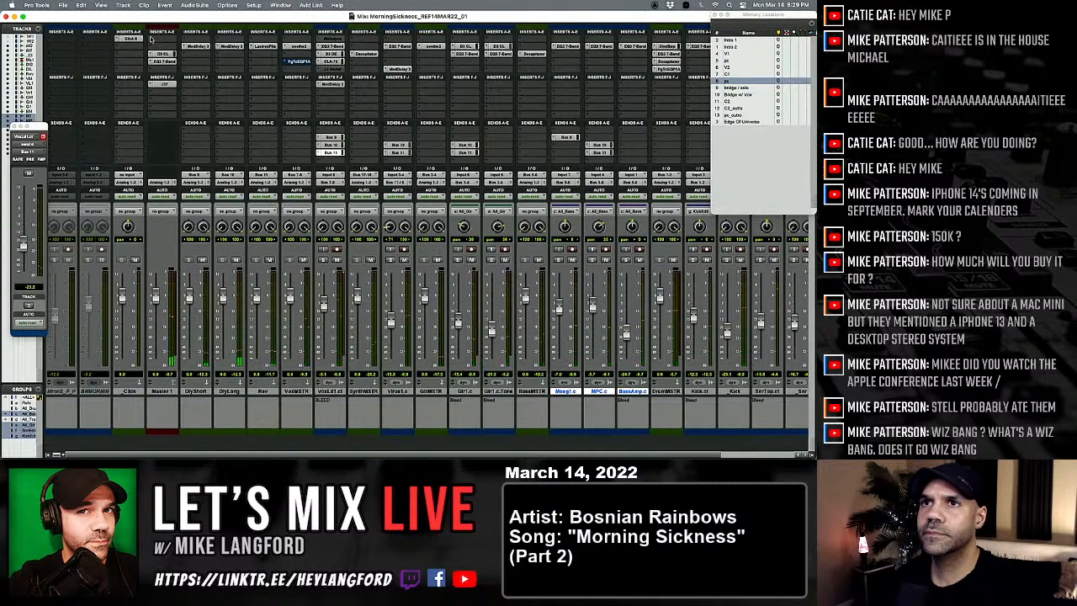
left_click(158, 40)
mouse_move(180, 40)
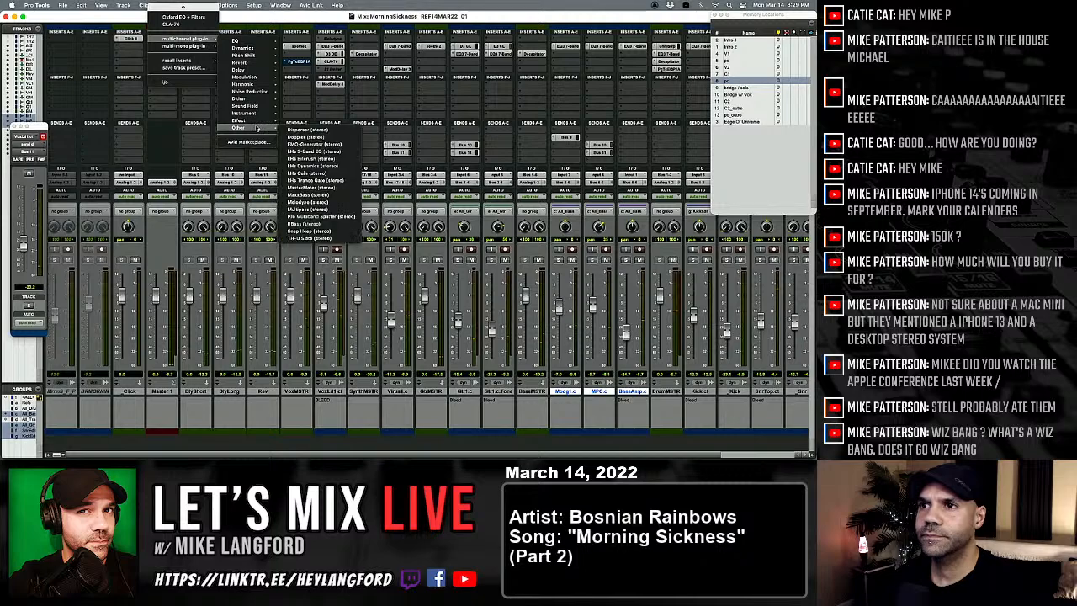
mouse_move(250, 49)
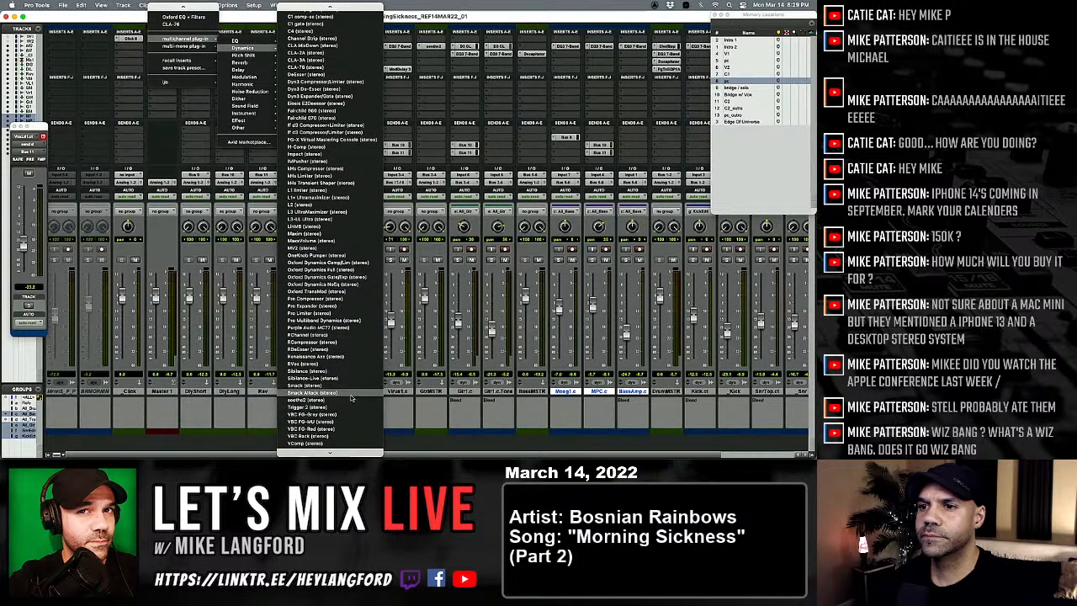
left_click(313, 400)
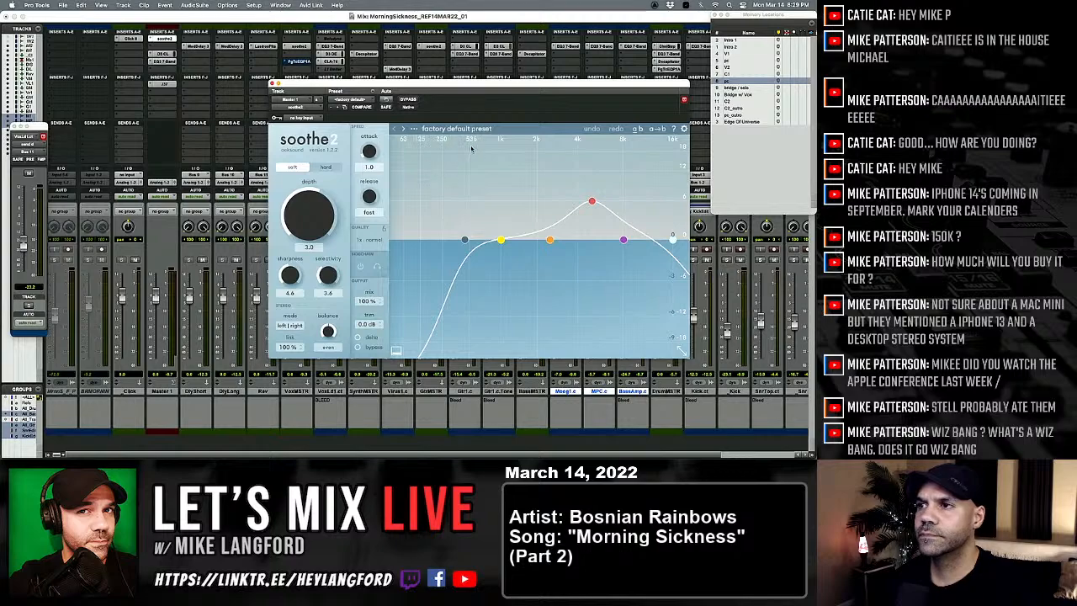
Step: Browse soothe2's Master, Orchestral, Songwriting & Production and Sound design presets for a suitable master bus setting
left_click(346, 100)
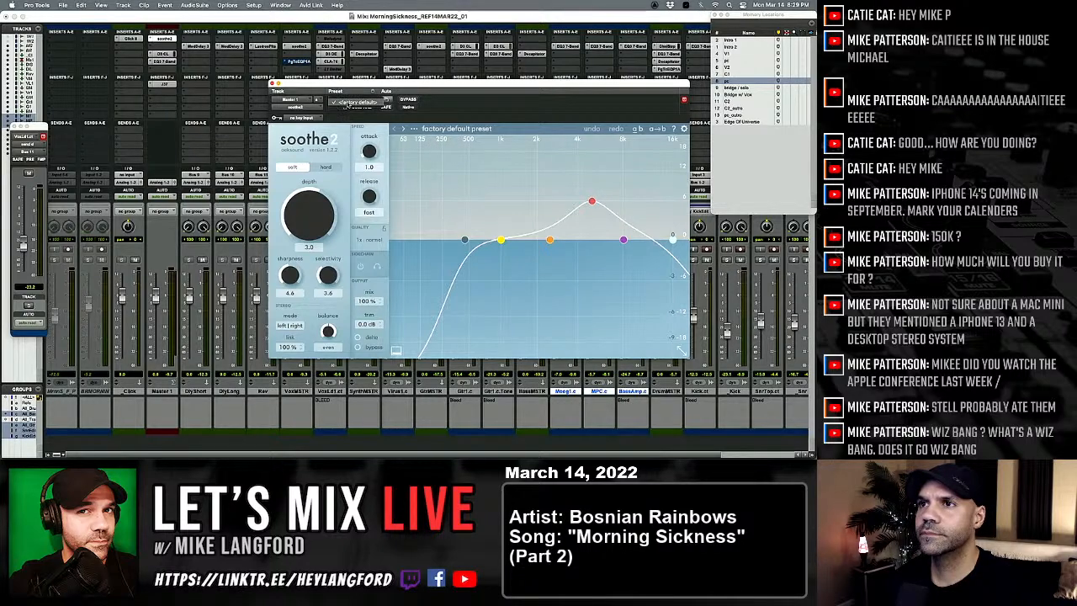
left_click(347, 104)
left_click(426, 128)
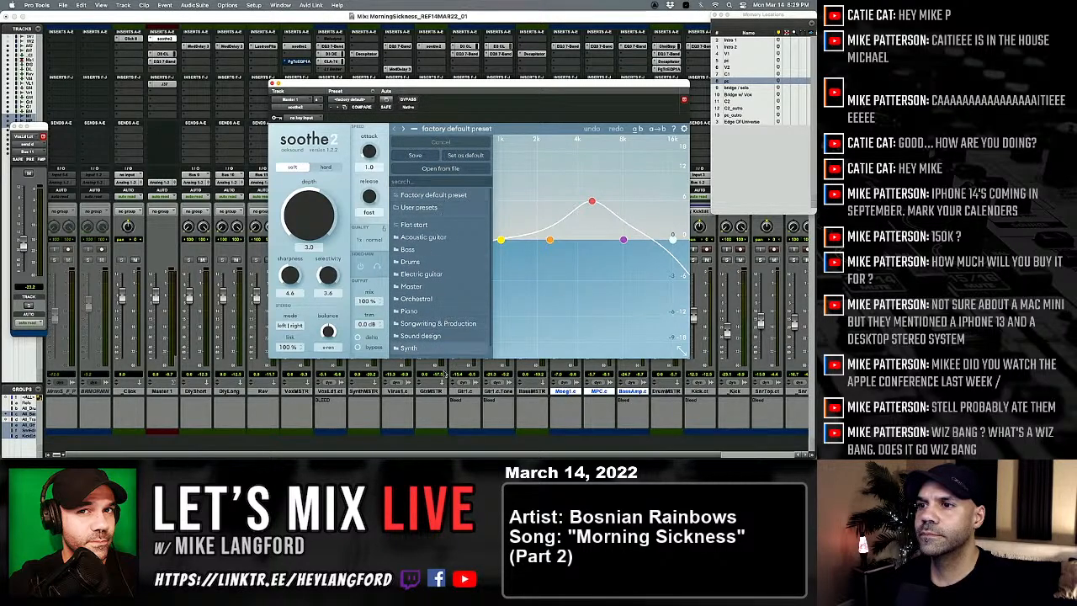
scroll(444, 346, "down", 1)
left_click(425, 274)
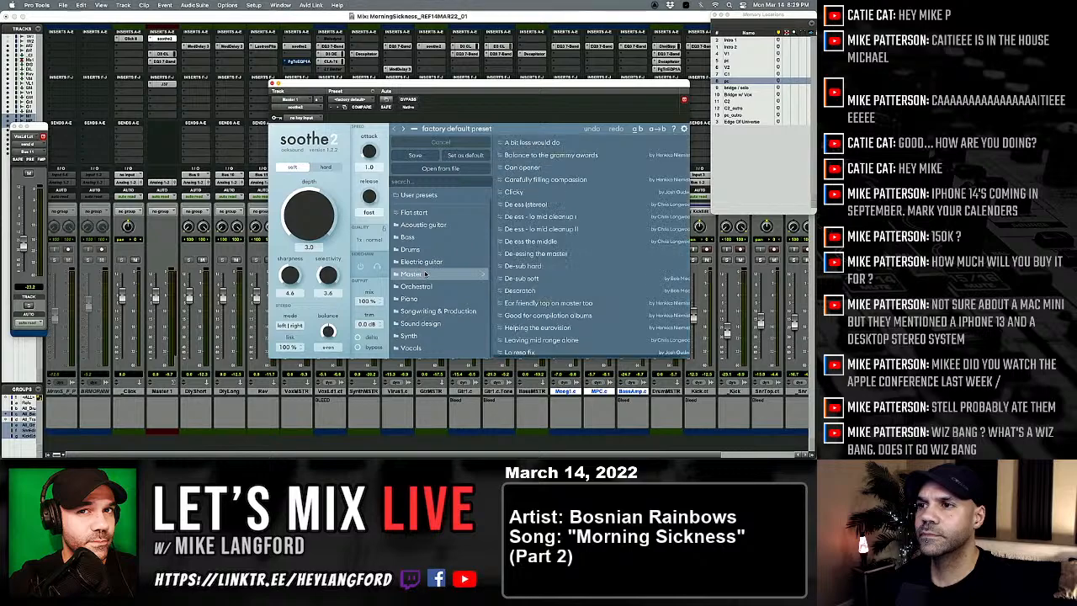
scroll(587, 282, "down", 5)
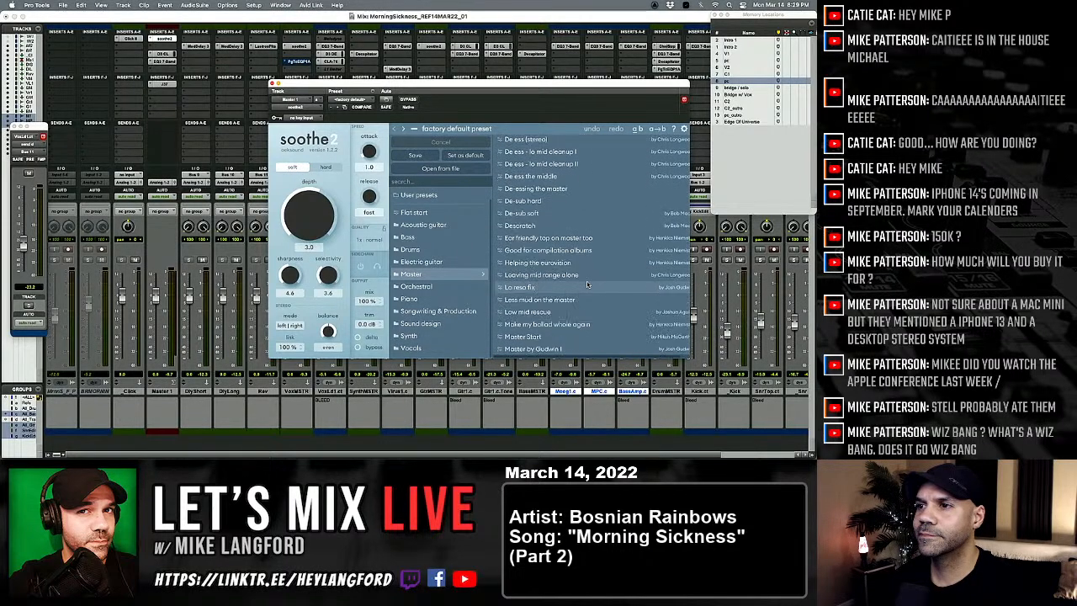
scroll(588, 284, "down", 2)
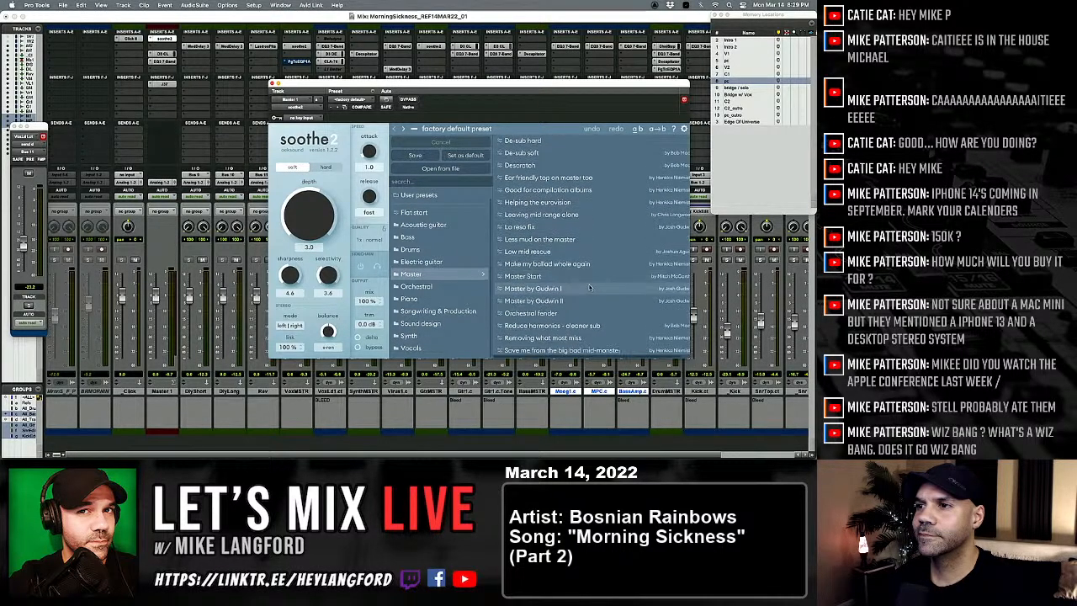
scroll(589, 288, "up", 4)
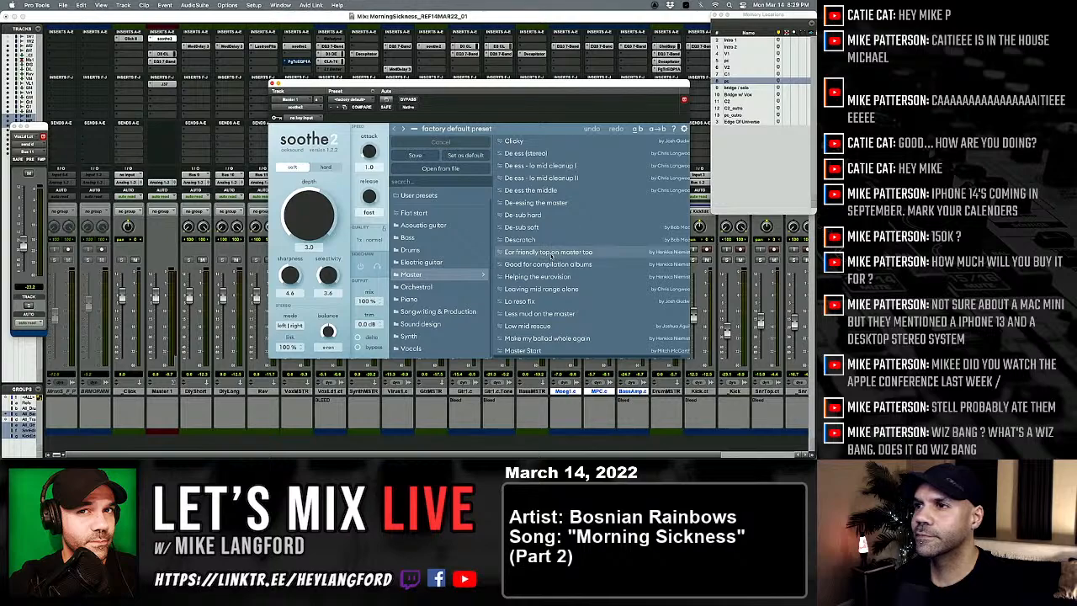
scroll(551, 255, "down", 5)
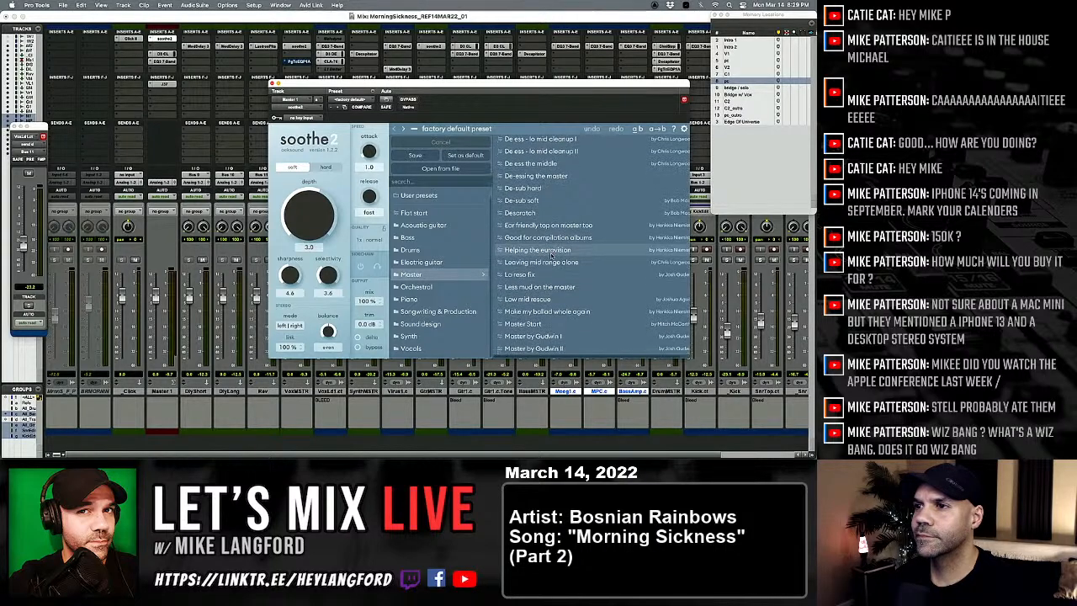
scroll(551, 255, "down", 7)
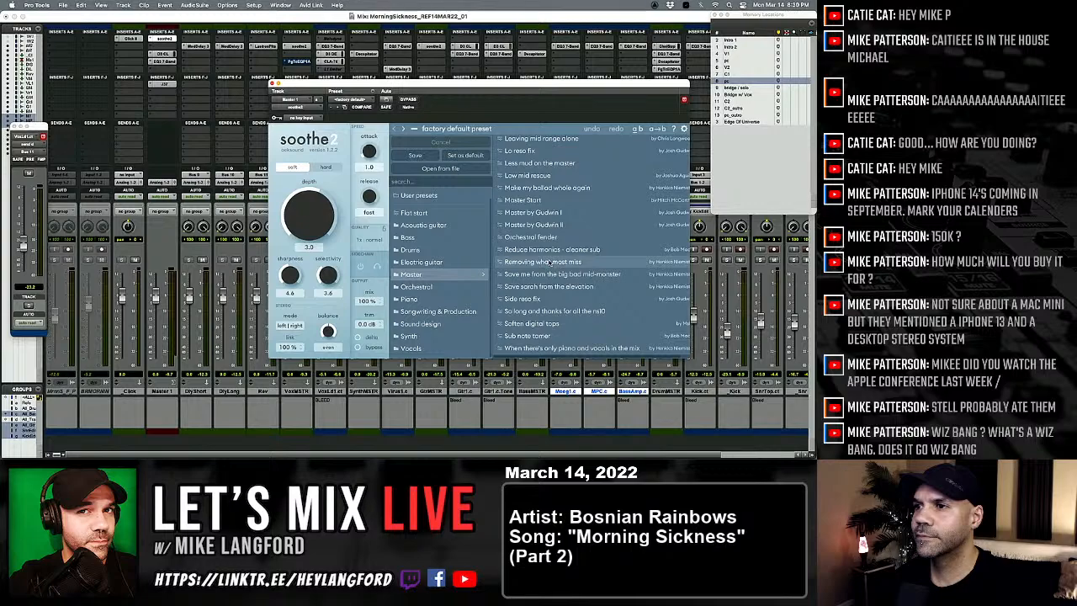
scroll(548, 263, "up", 8)
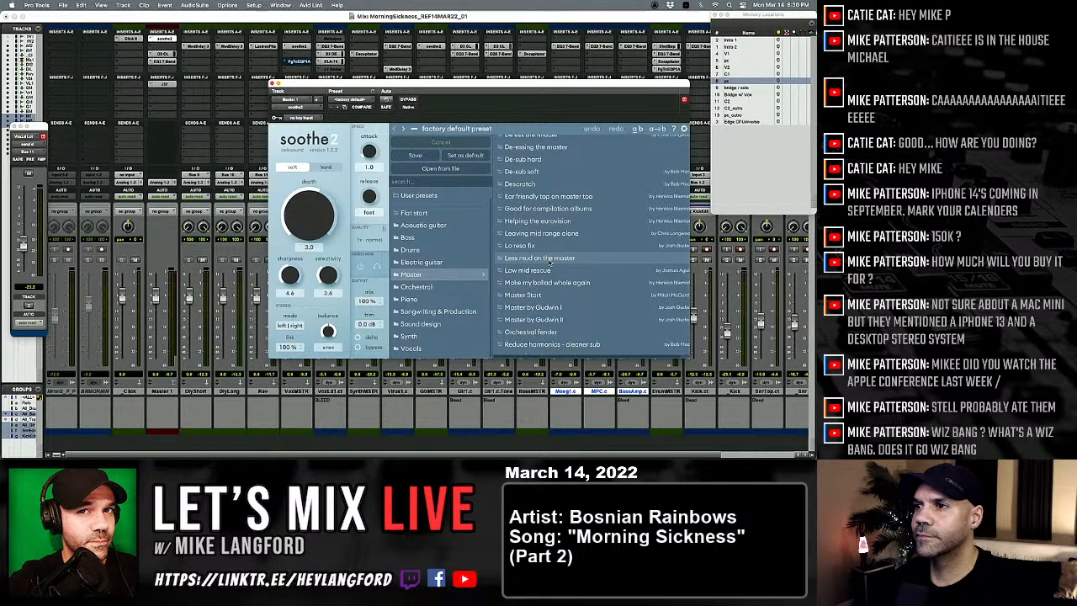
scroll(551, 262, "up", 2)
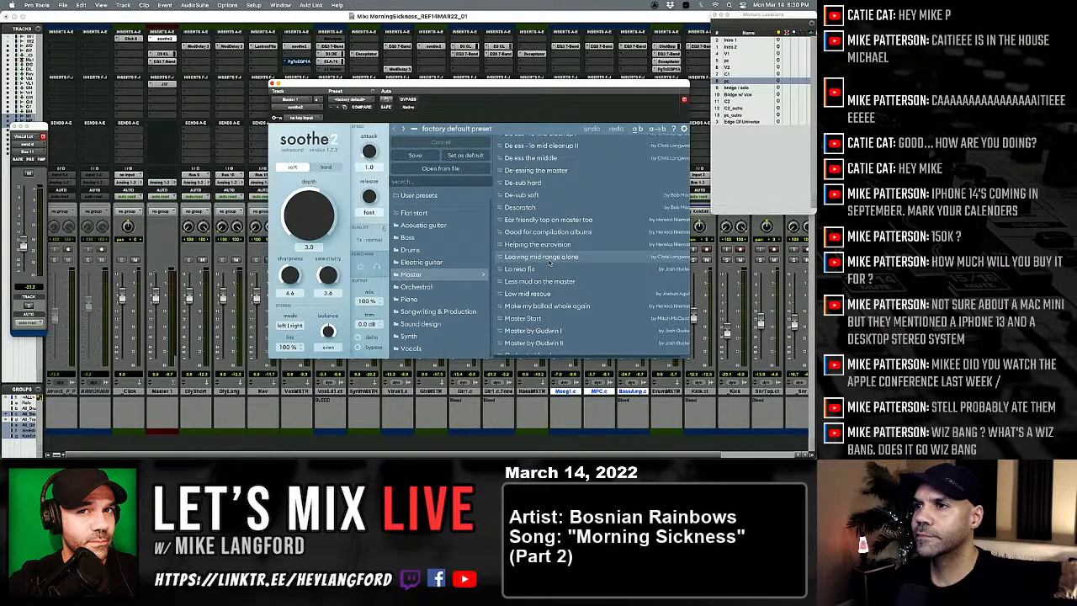
scroll(551, 261, "up", 1)
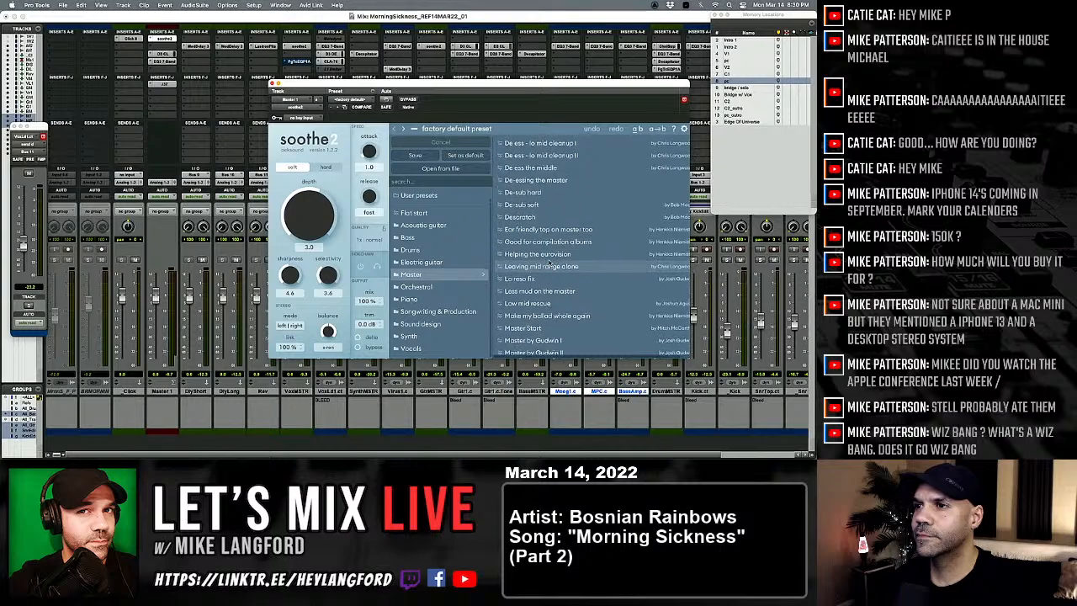
scroll(551, 266, "up", 6)
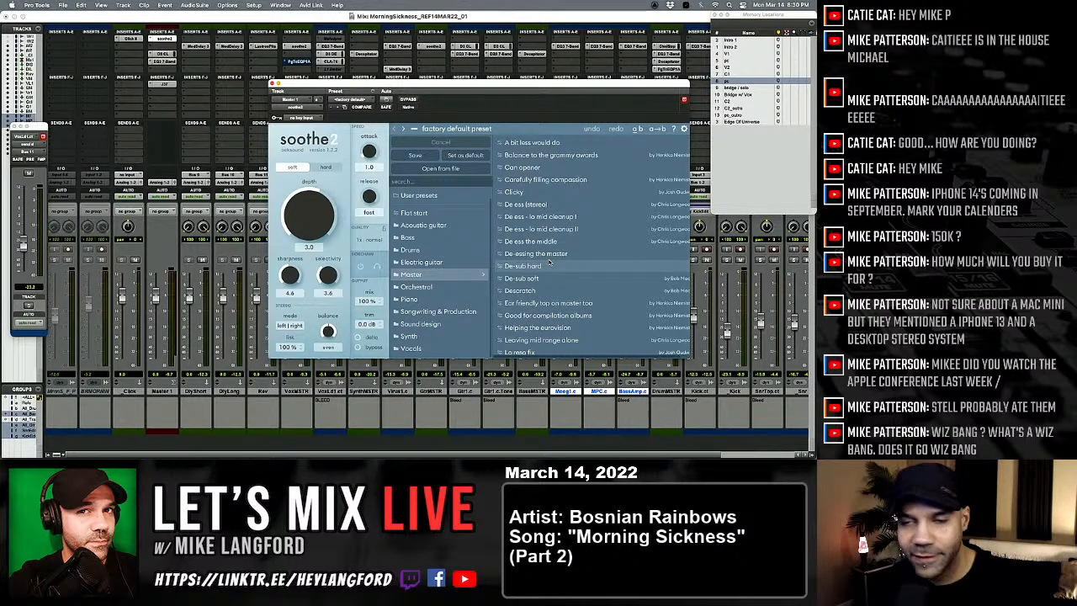
scroll(549, 264, "down", 1)
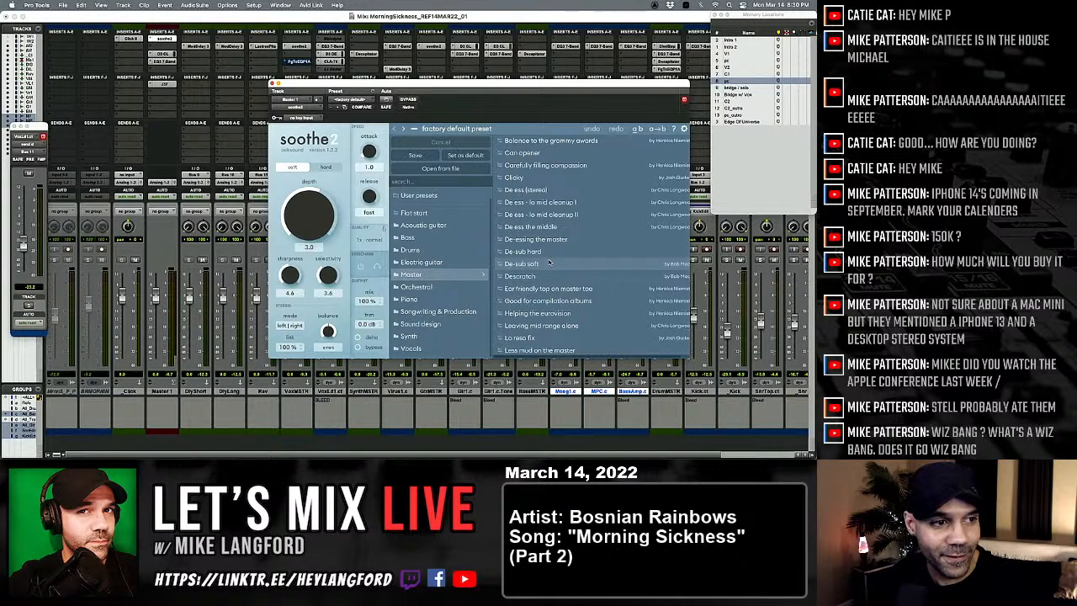
scroll(547, 261, "down", 8)
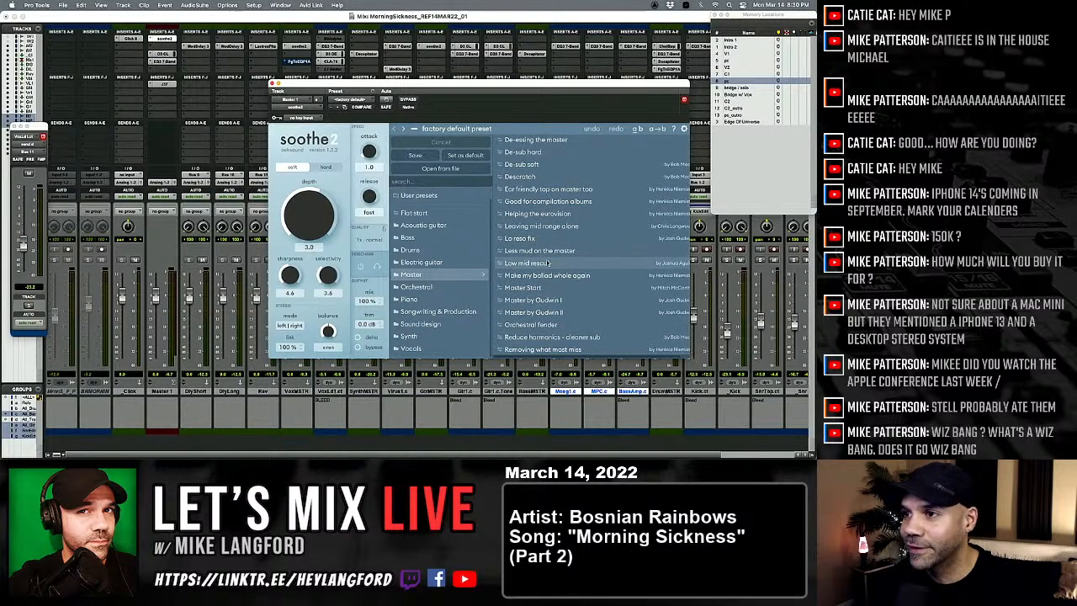
scroll(547, 264, "down", 7)
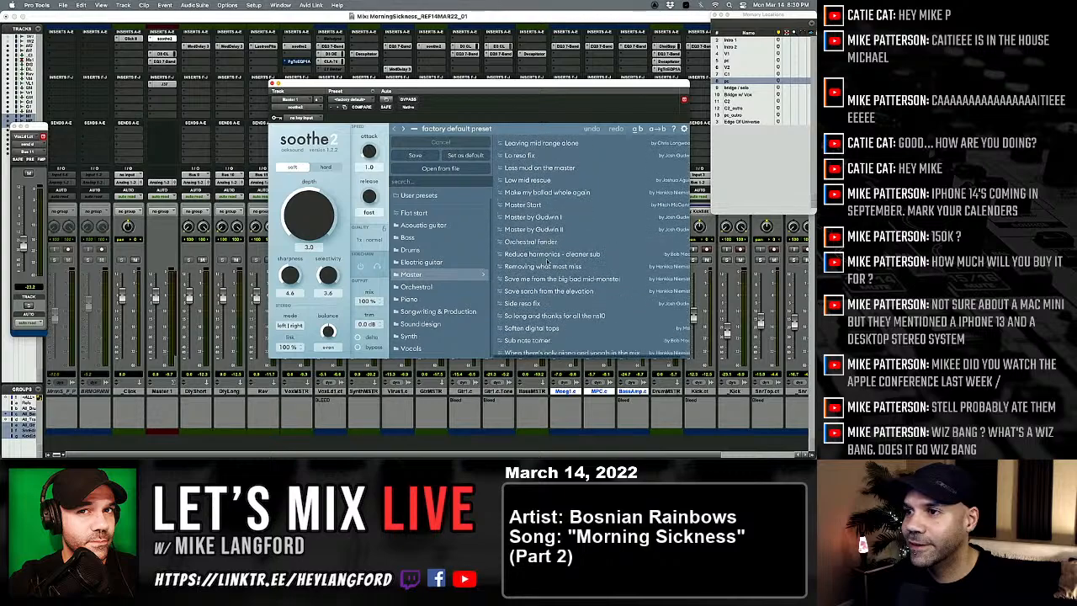
scroll(548, 262, "up", 10)
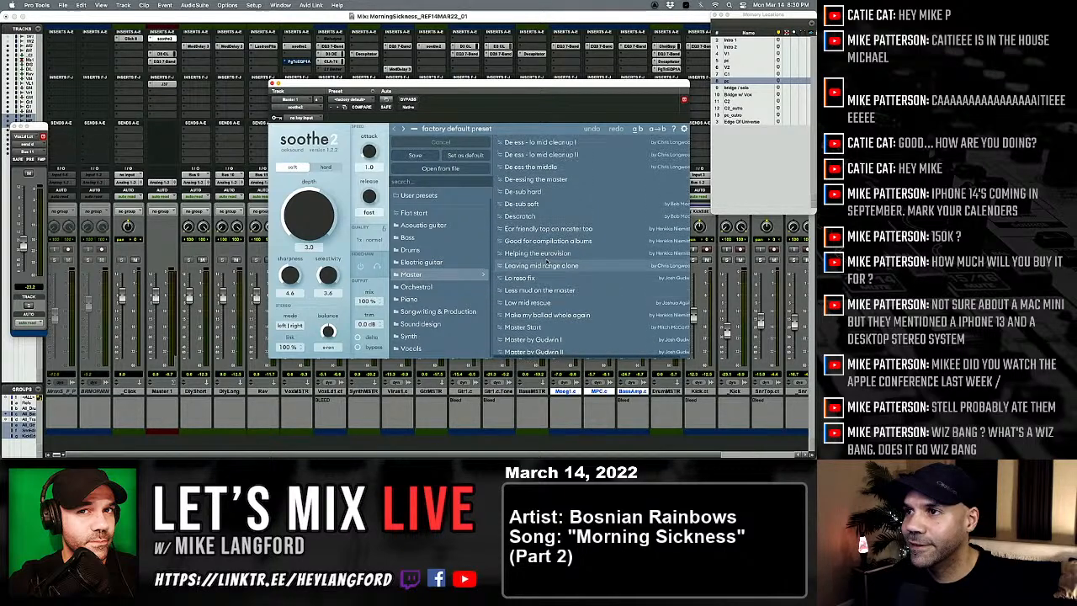
scroll(547, 263, "up", 6)
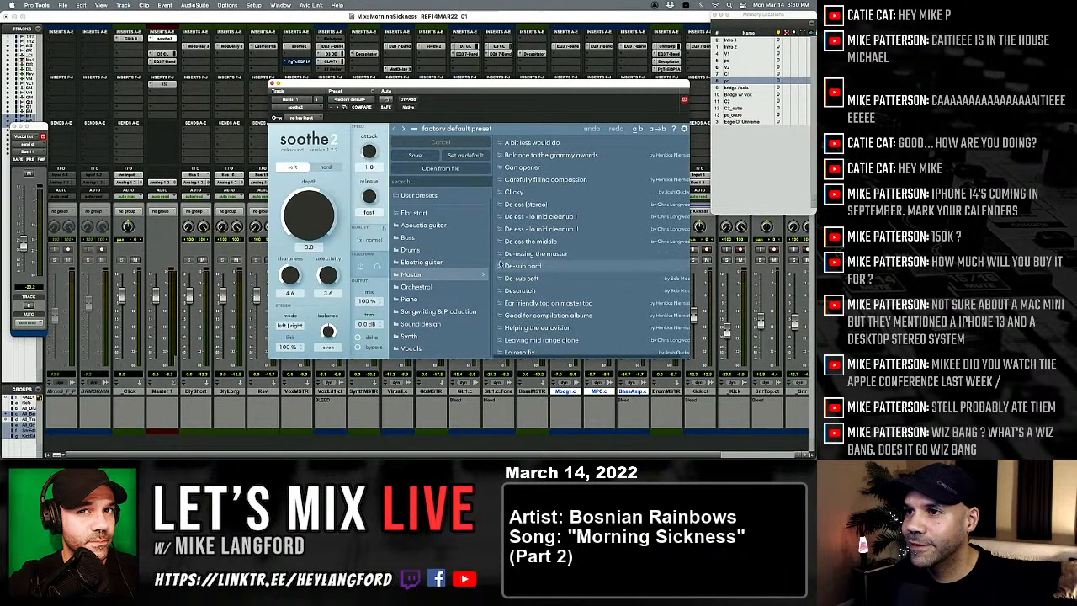
left_click(436, 286)
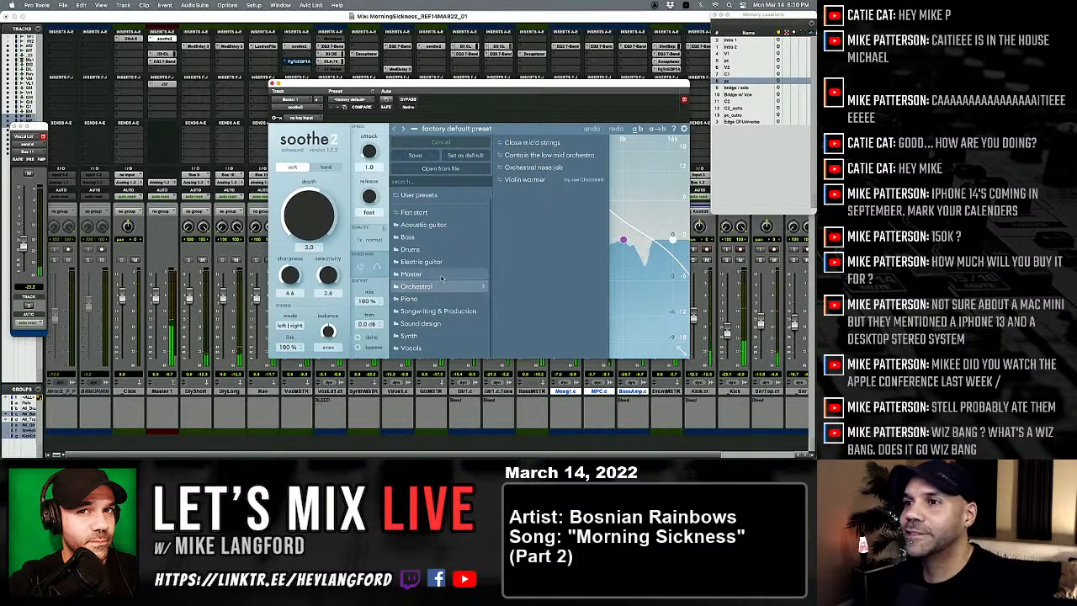
left_click(442, 310)
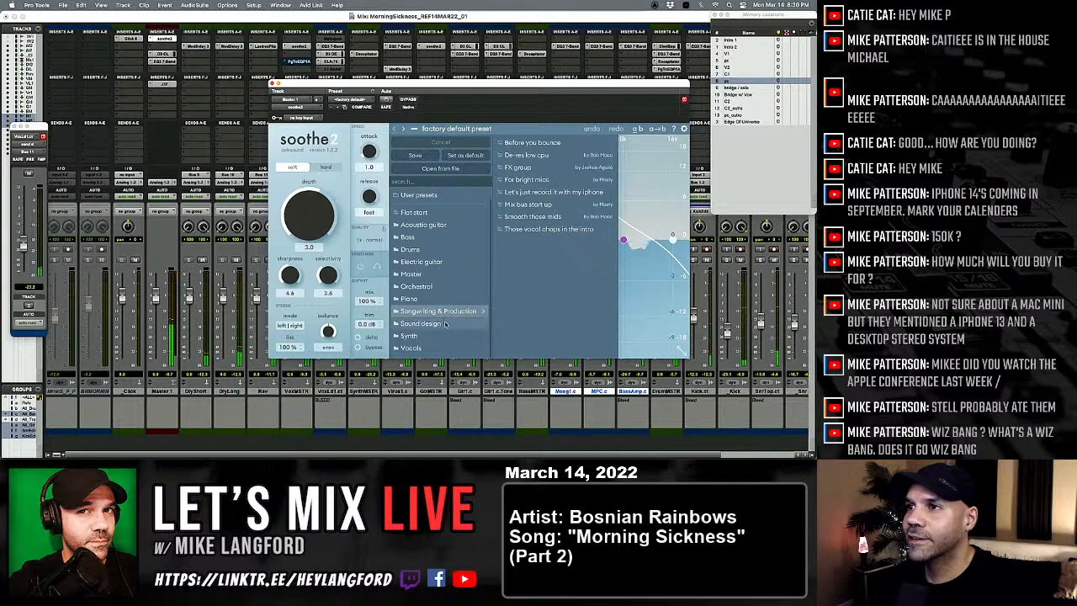
left_click(445, 324)
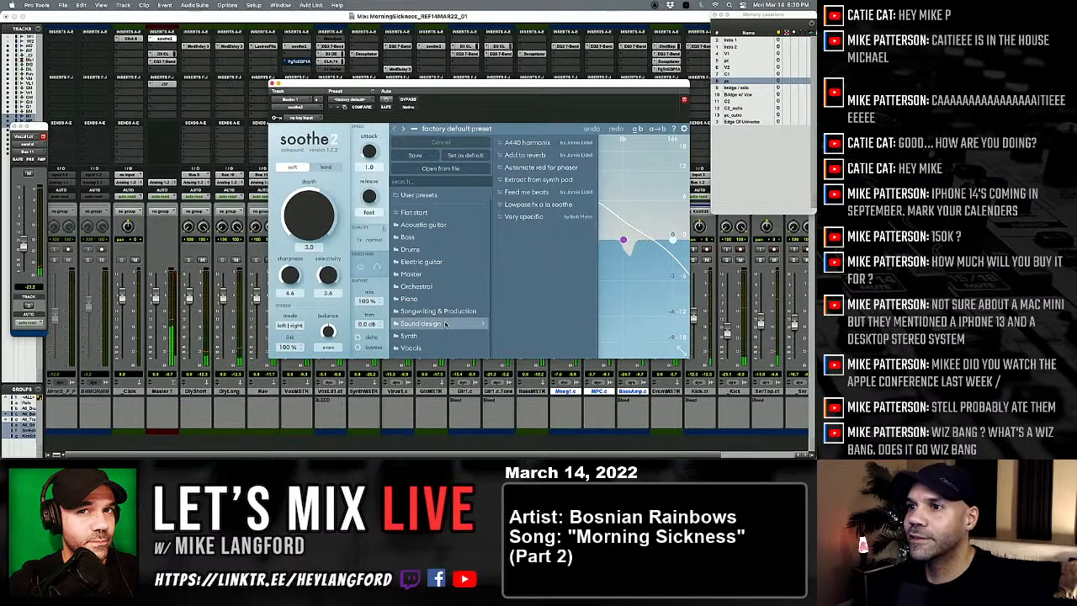
Step: Search the soothe2 presets for "gr" and load "Balance to the grammy awards" on Master 1
left_click(448, 183)
type("gr")
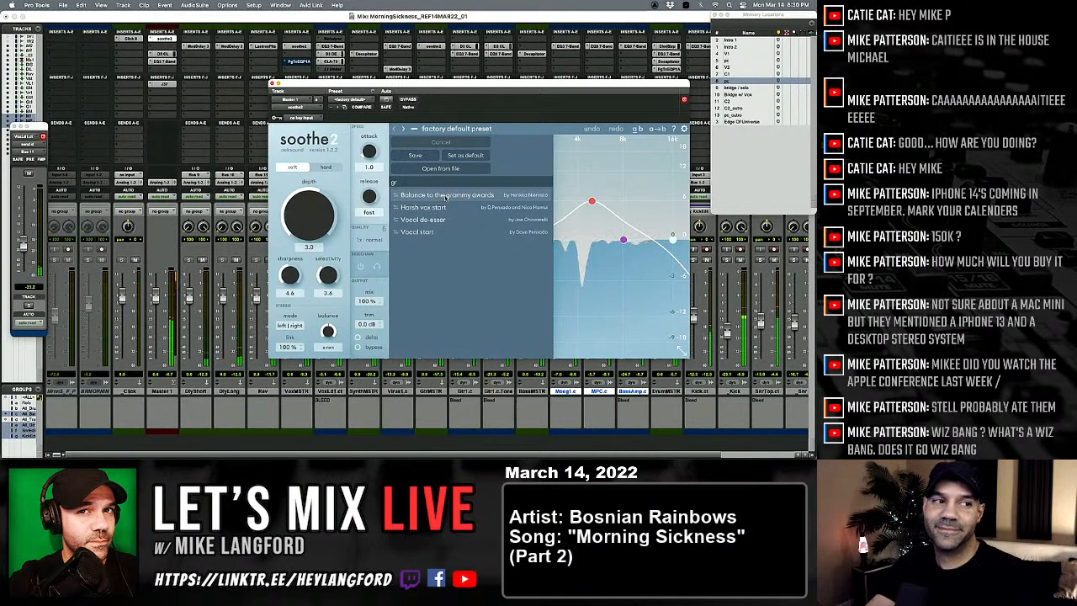
left_click(446, 196)
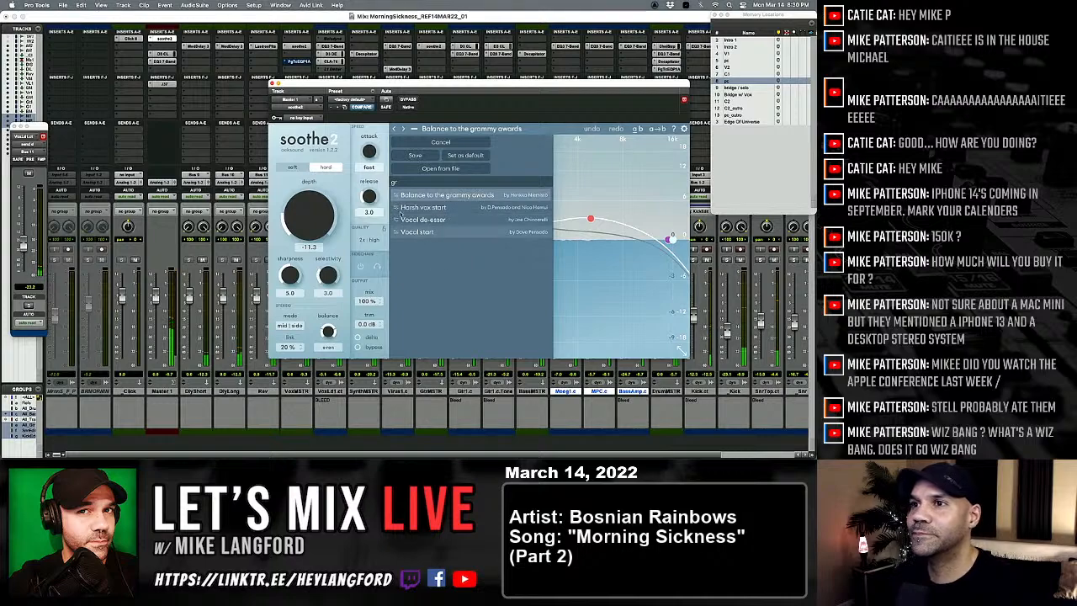
left_click(341, 187)
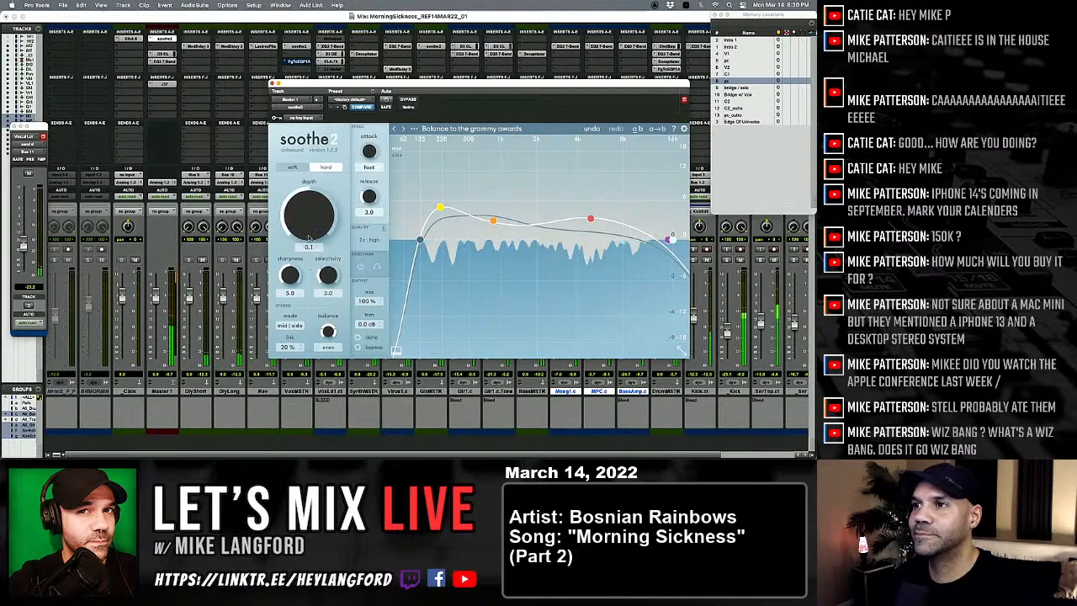
Step: Set the master soothe2's depth to -6.1, check it against bypass during playback, and close the plug-in
left_click_drag(304, 289, 308, 354)
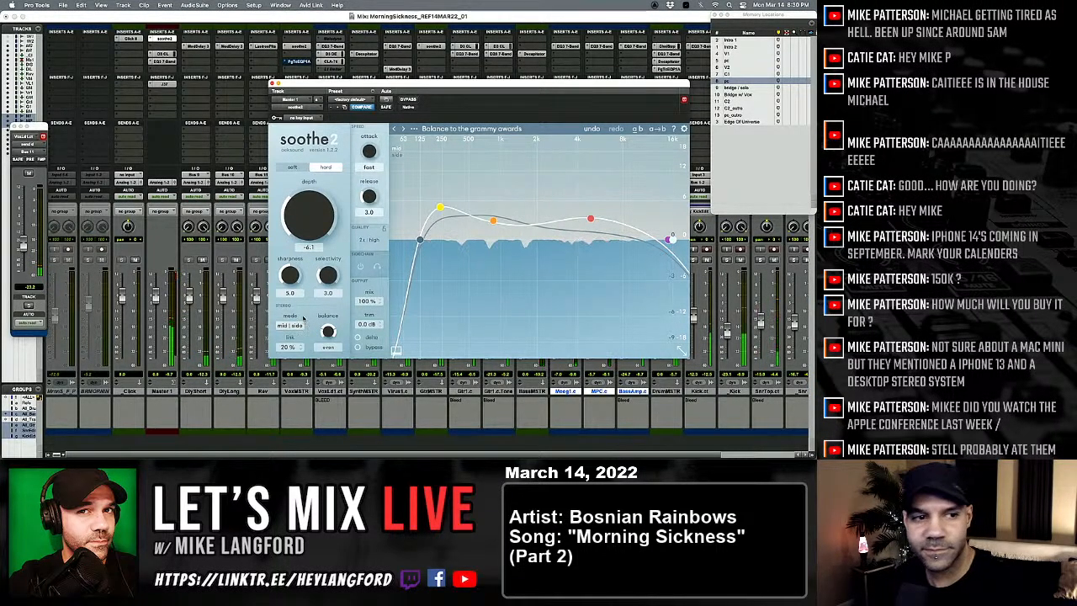
left_click(408, 100)
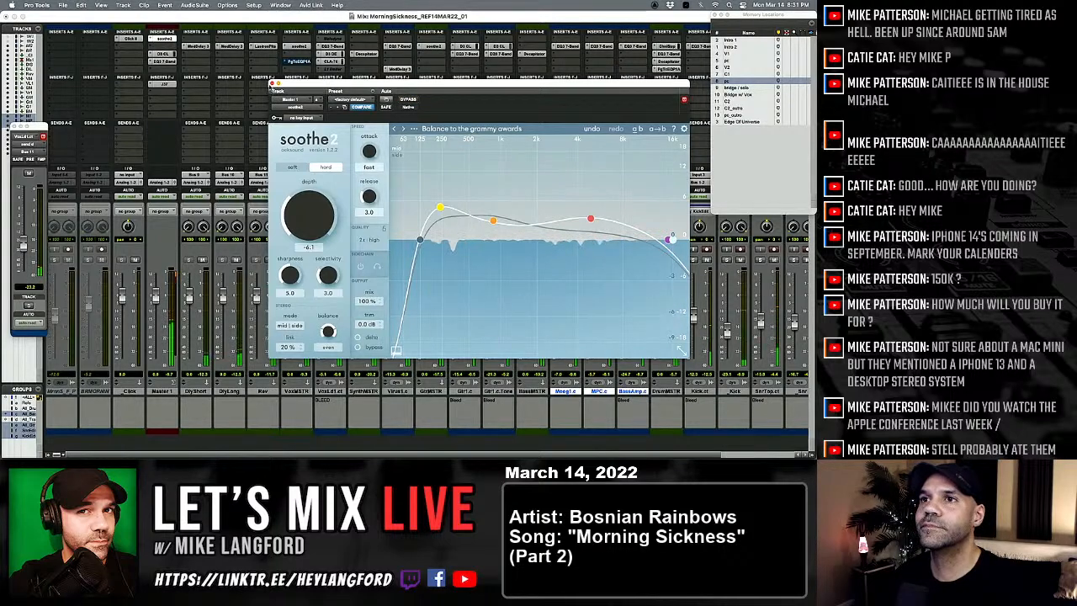
left_click(270, 82)
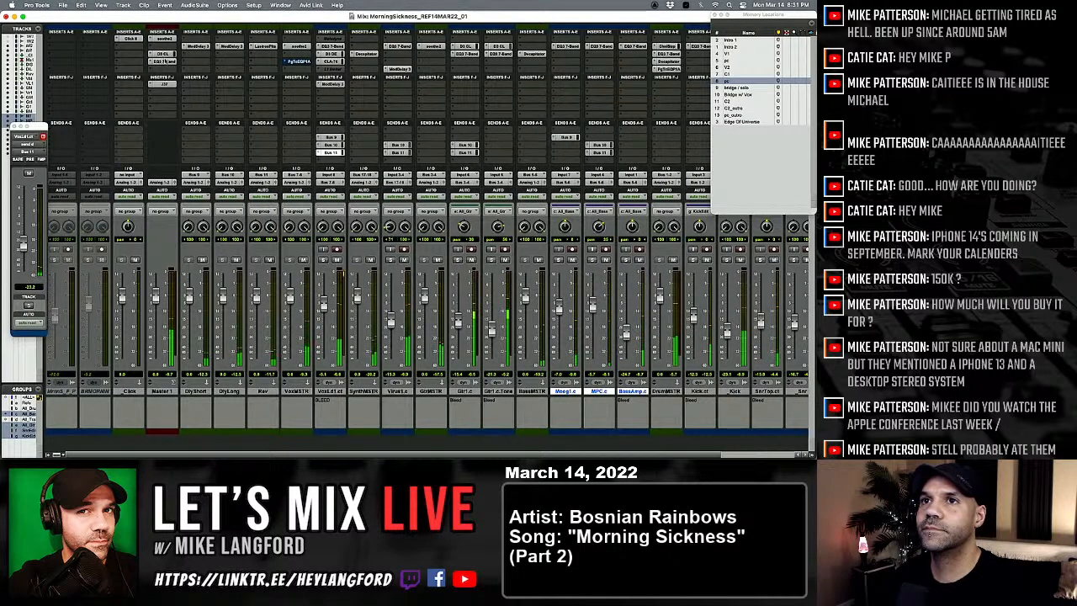
Step: Insert a stereo Center plug-in in the lower insert section of Master 1 and load its 2Buss preset
left_click(155, 84)
mouse_move(186, 92)
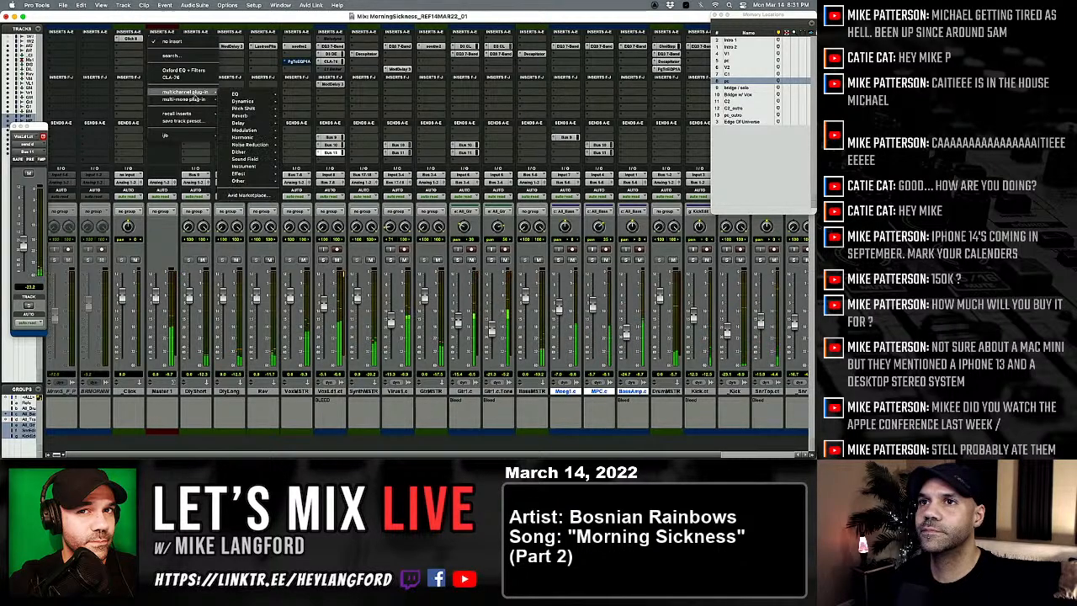
mouse_move(244, 102)
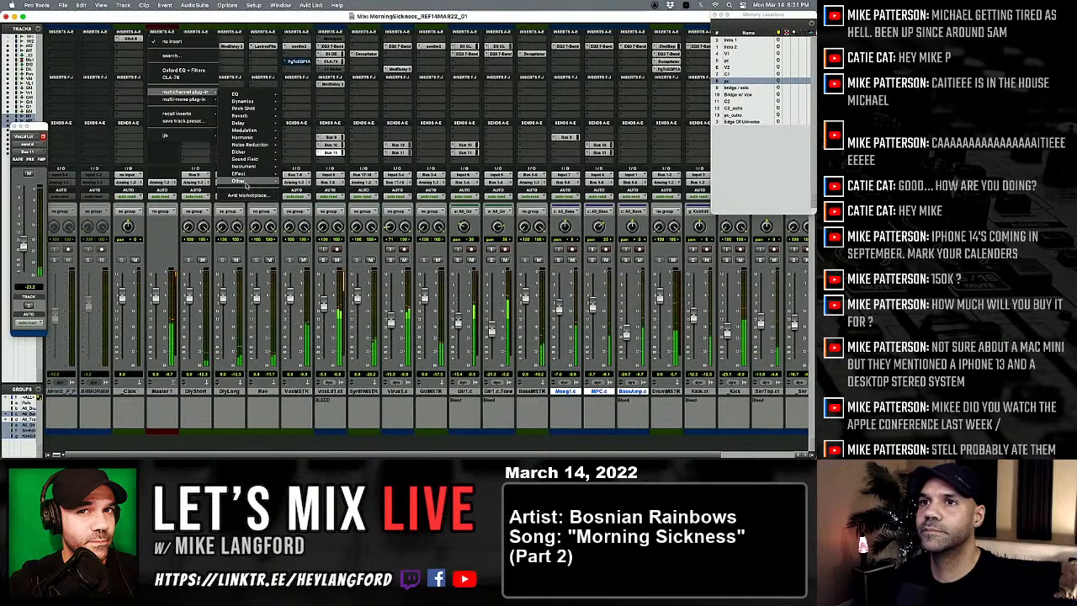
mouse_move(244, 182)
mouse_move(246, 159)
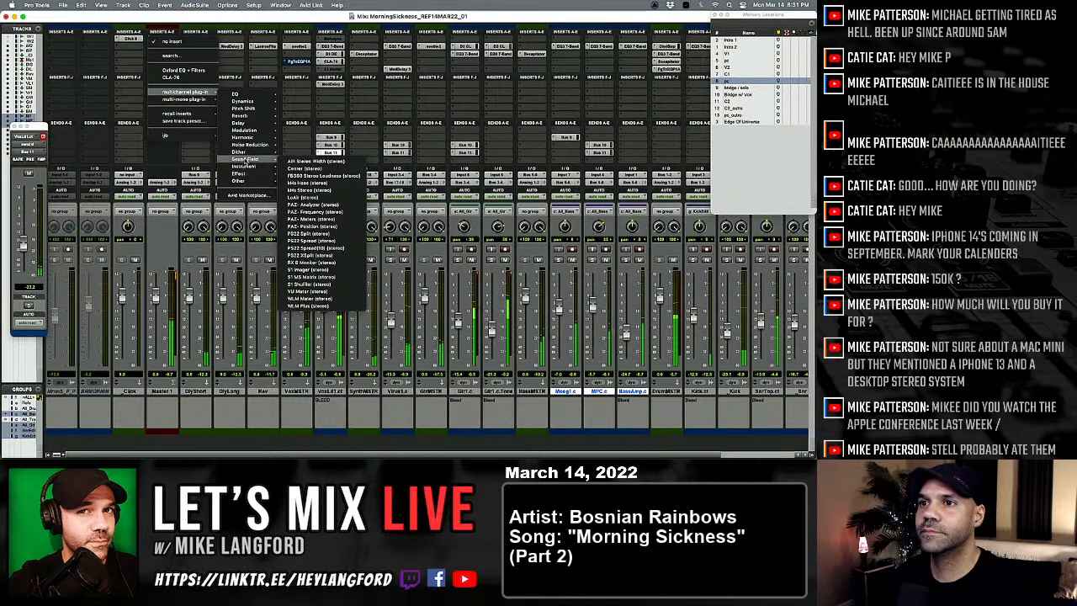
left_click(315, 168)
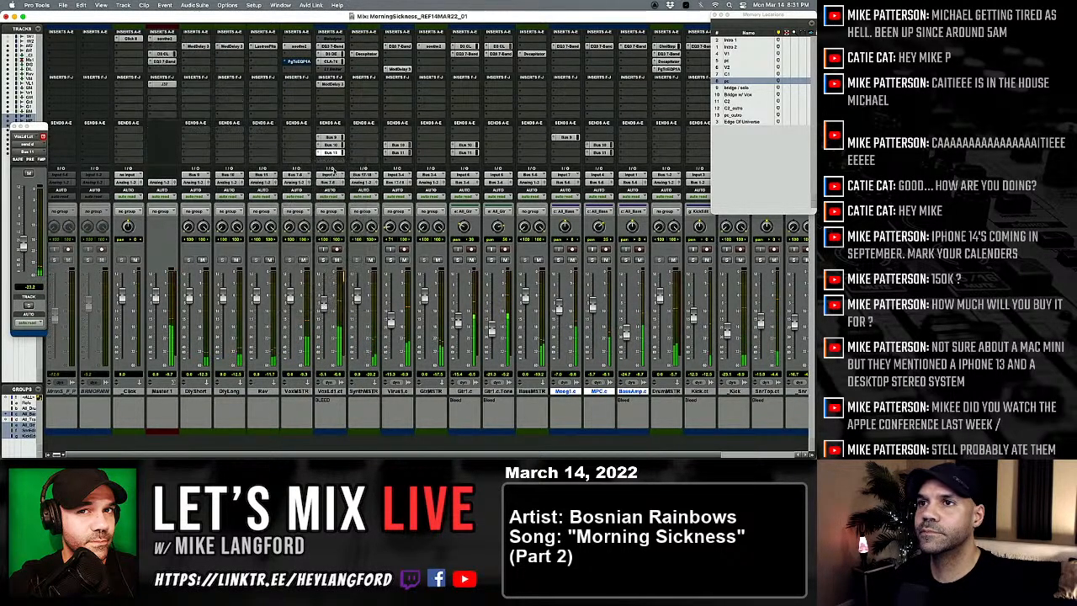
left_click(351, 99)
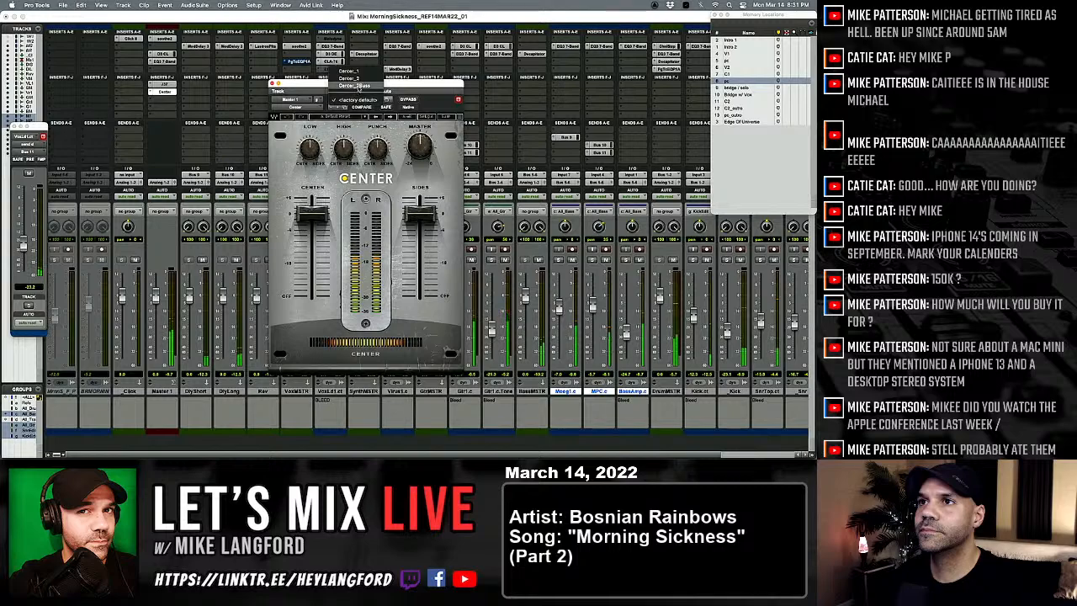
left_click(351, 84)
Step: Mute the lead vocal track and slightly raise the Sides level in Master 1's Center plug-in
left_click(422, 211, "alt")
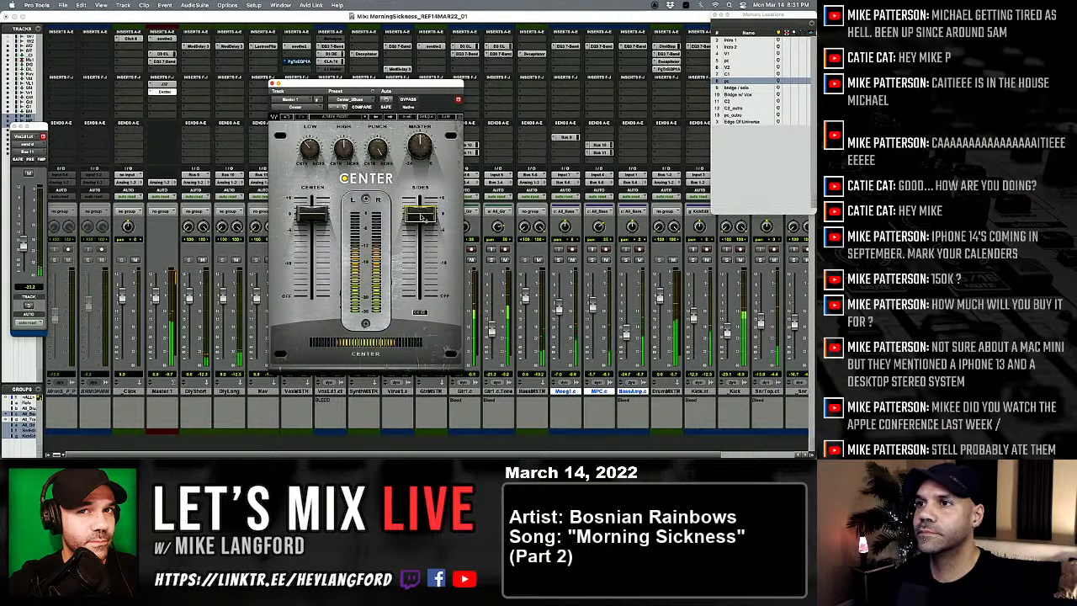
left_click_drag(393, 85, 526, 100)
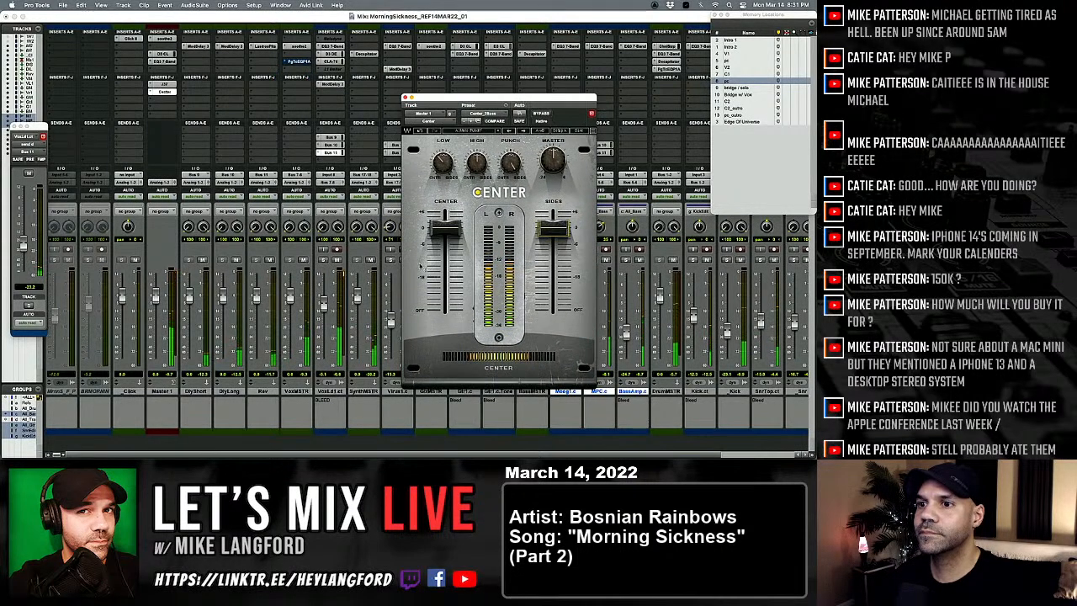
left_click(338, 261)
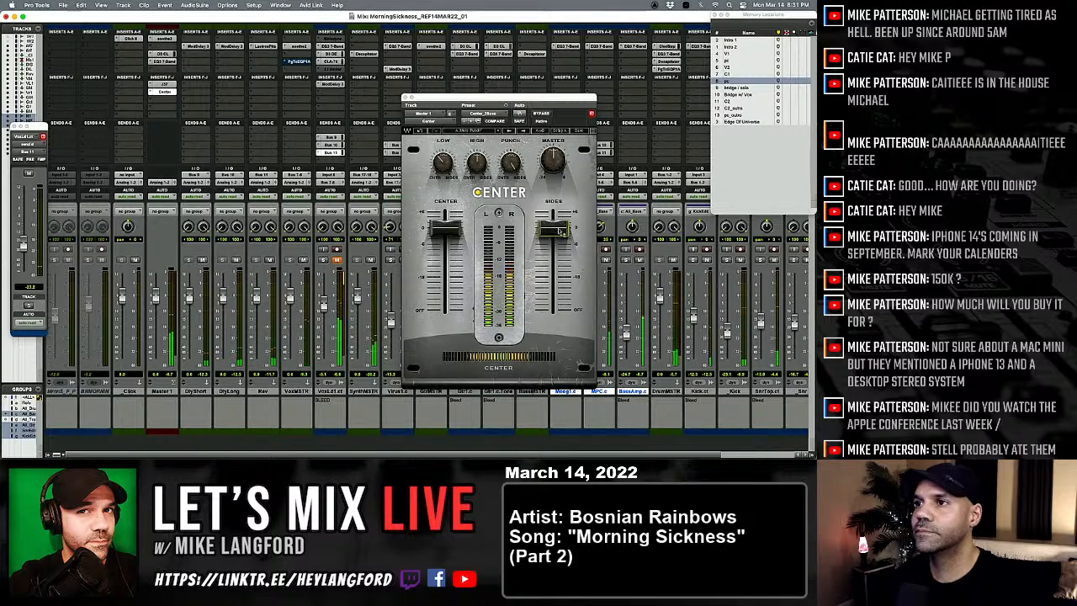
left_click_drag(557, 230, 556, 221)
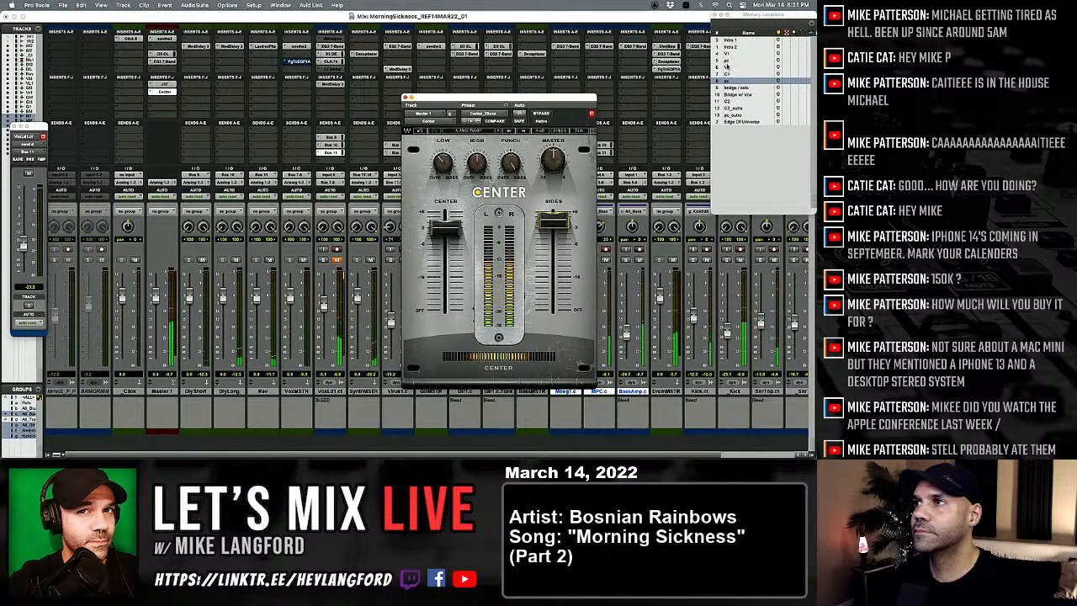
Step: Raise the Sides level slightly above zero in Master 1's Center while auditioning V2 and C1, then compare with bypass and close the plug-in
left_click(727, 67)
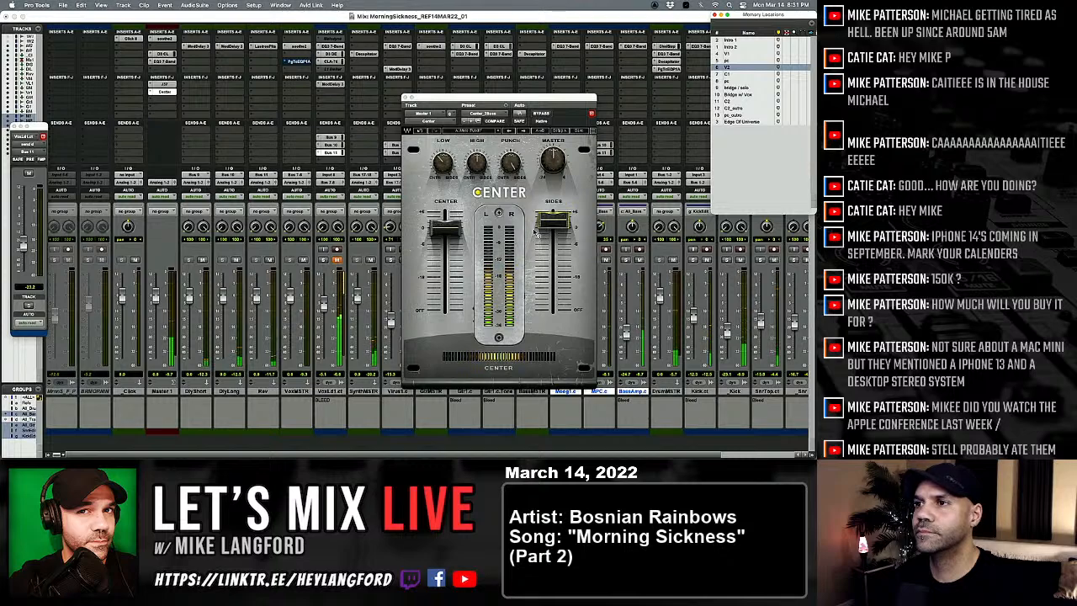
left_click(556, 224, "alt")
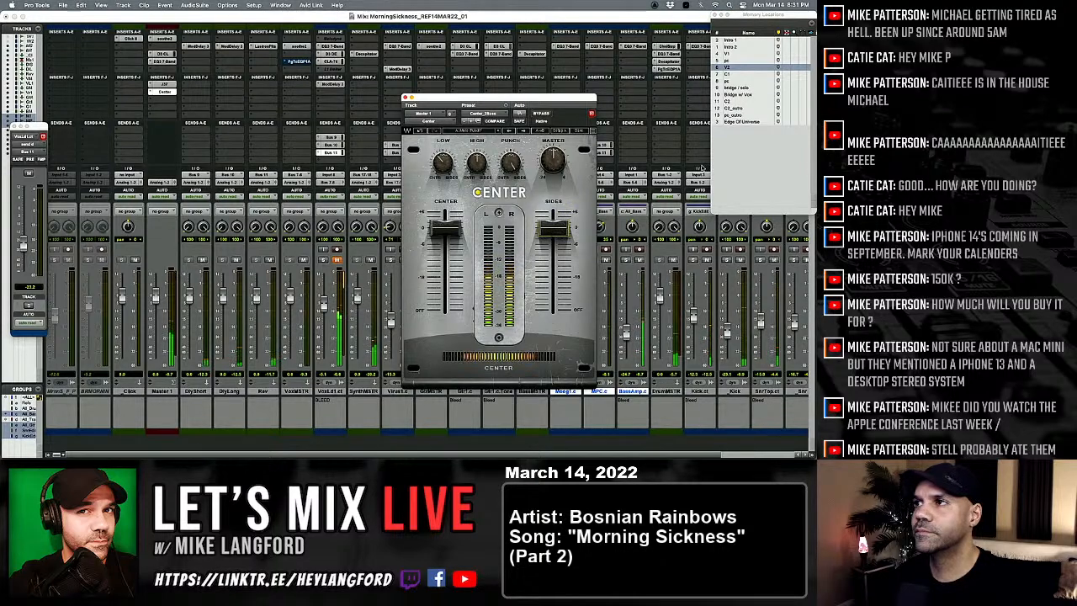
left_click(733, 74)
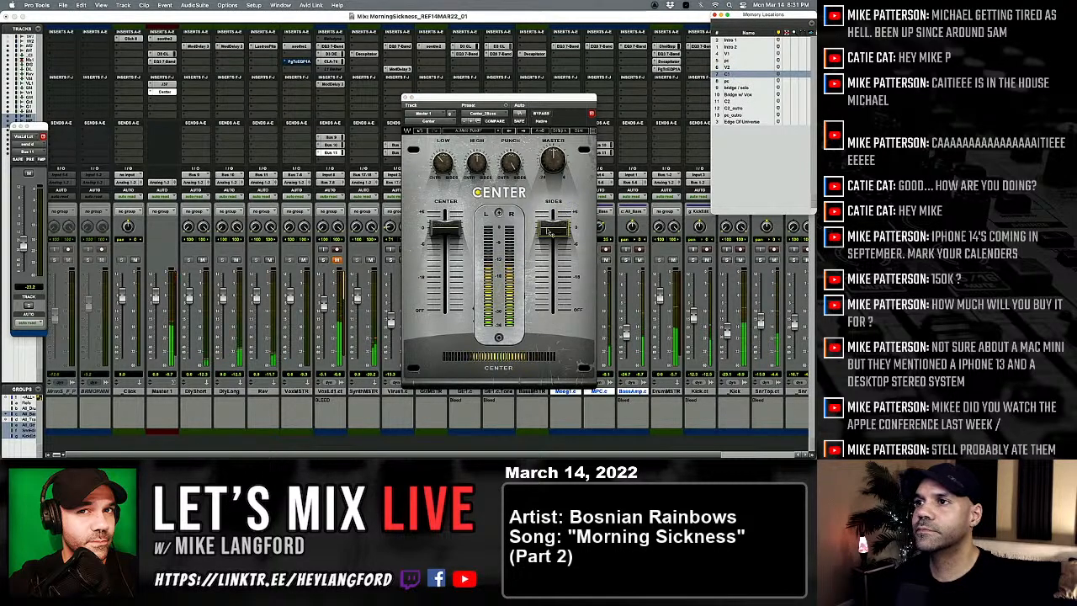
left_click_drag(551, 232, 552, 222)
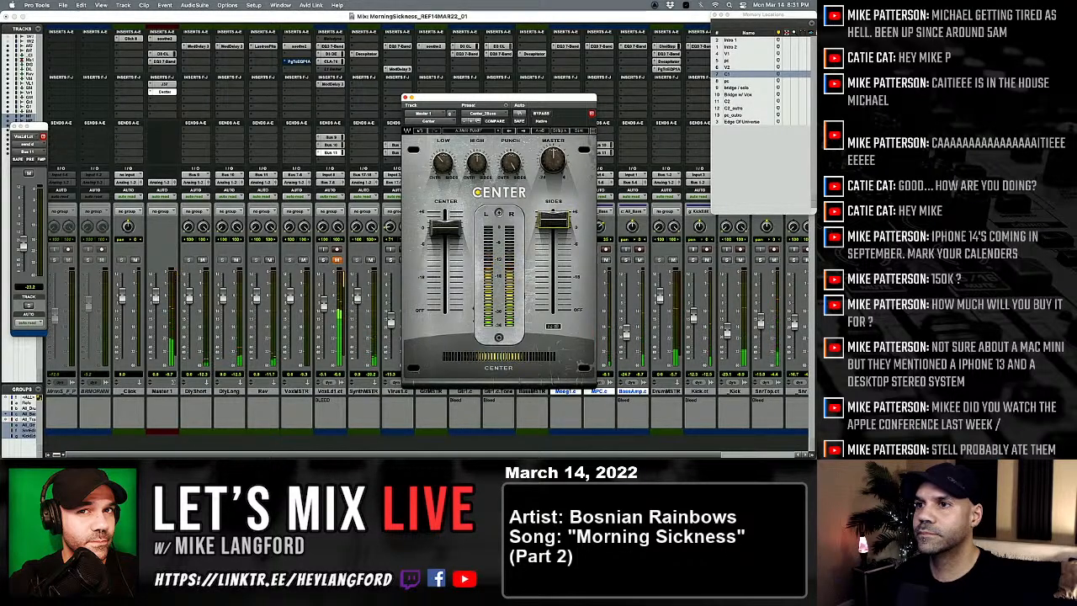
left_click(544, 114)
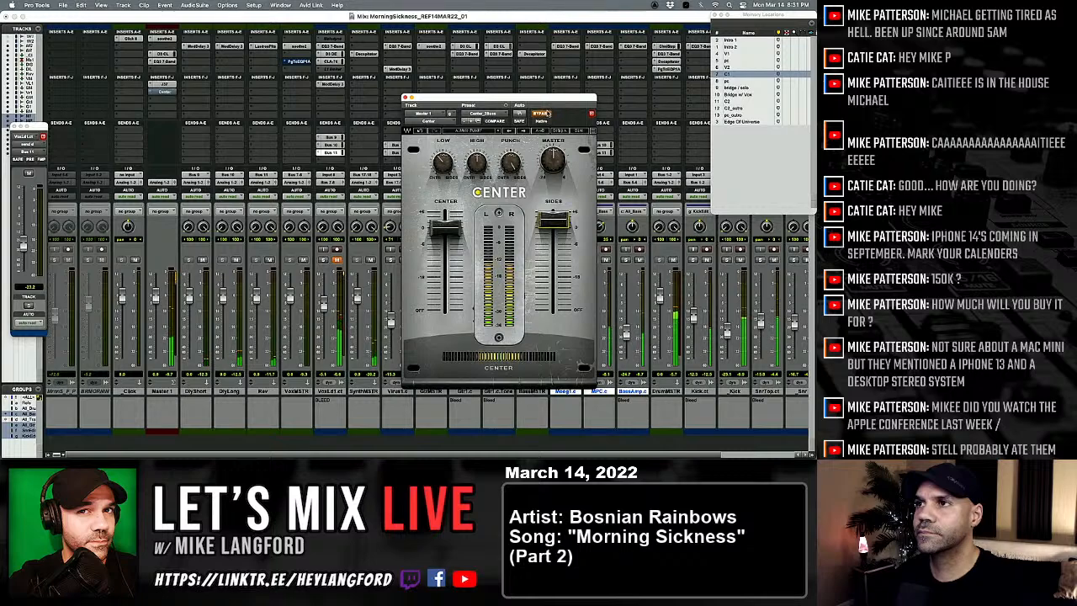
left_click(544, 113)
left_click(406, 98)
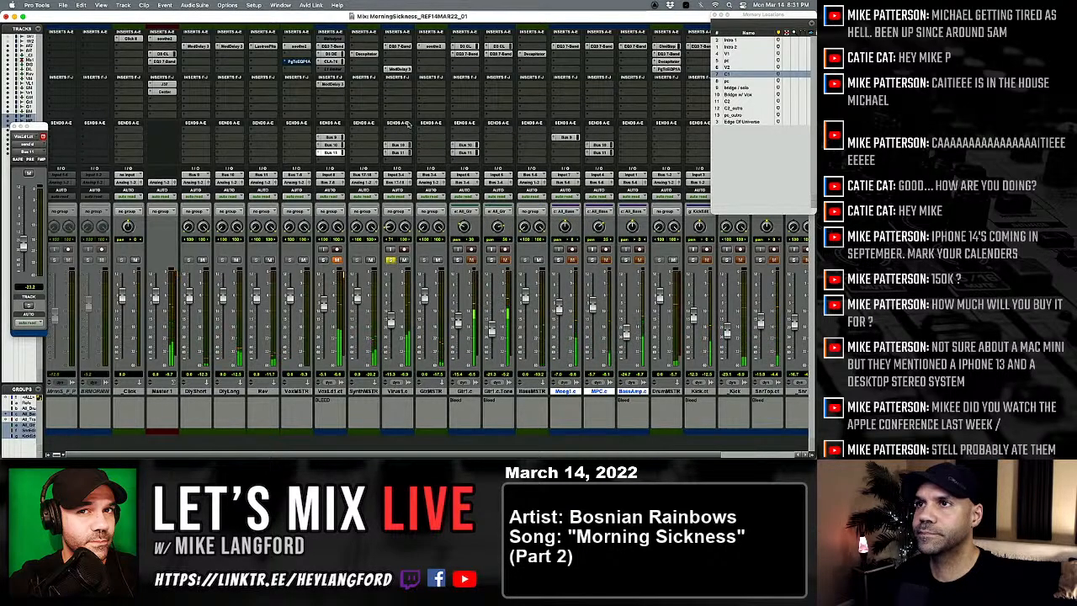
Step: Set the second channel's mix to 26% in the Virus1 track's Mod Delay III and close the plug-in
left_click(399, 69)
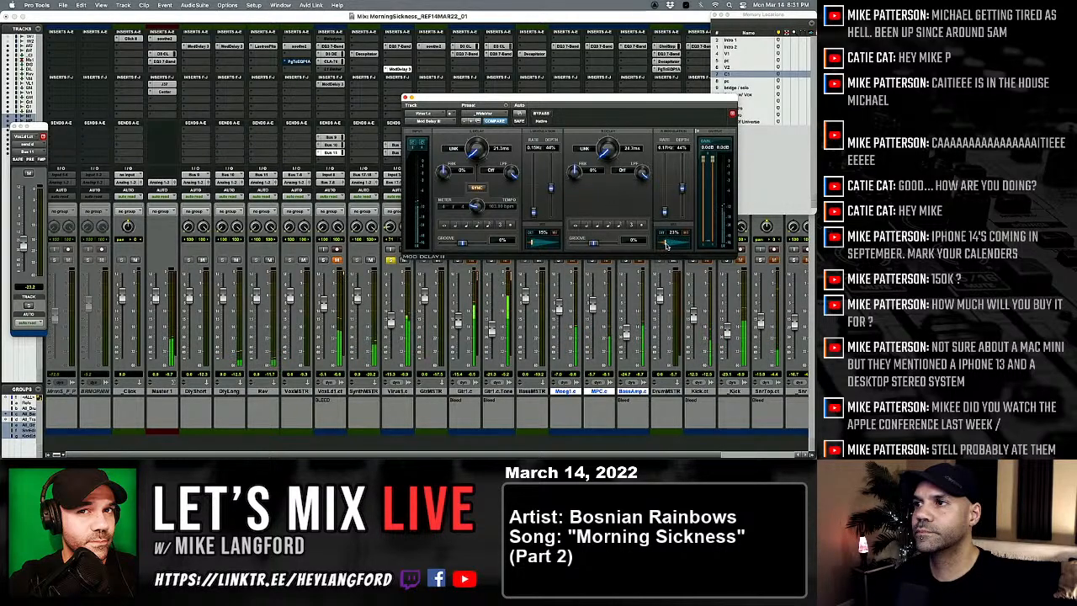
left_click_drag(668, 246, 677, 246)
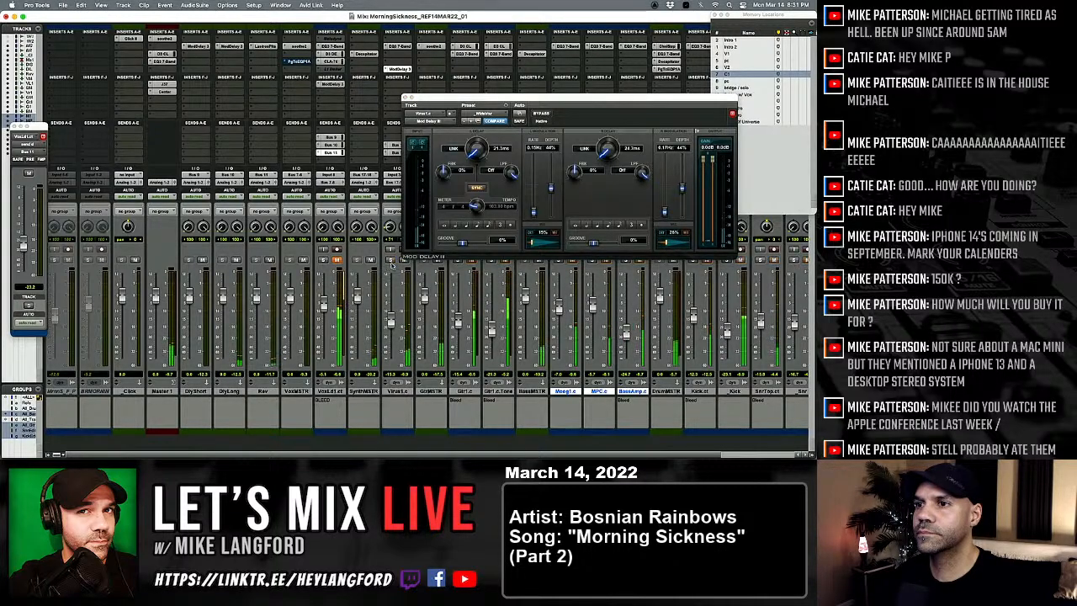
left_click(404, 99)
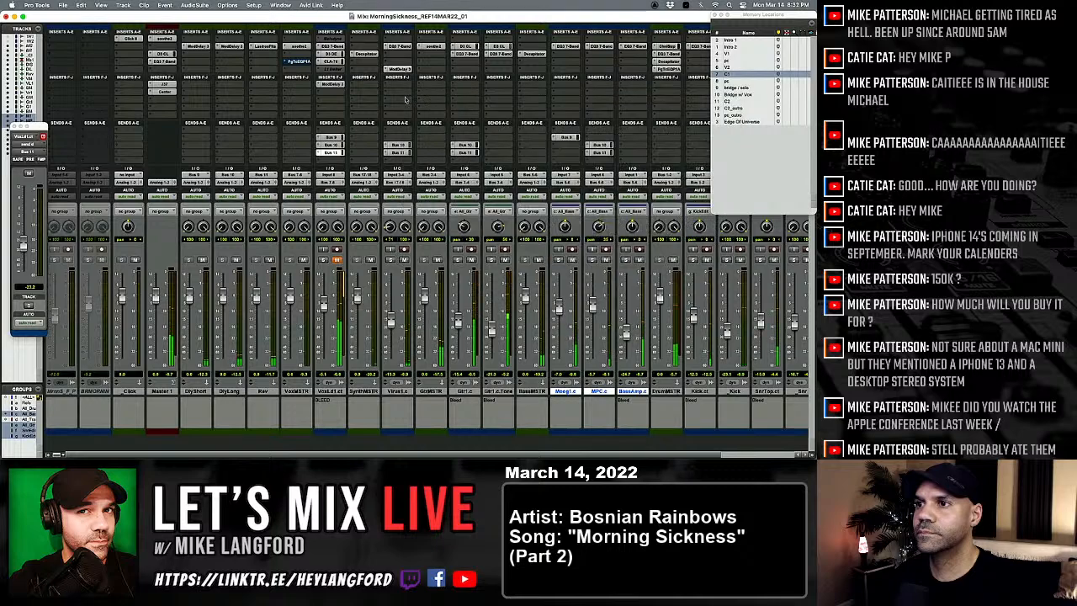
Step: Solo the Gtr1.c guitar track and copy its bus sends to the neighbouring Gtr1.c.Tone track
left_click(458, 259)
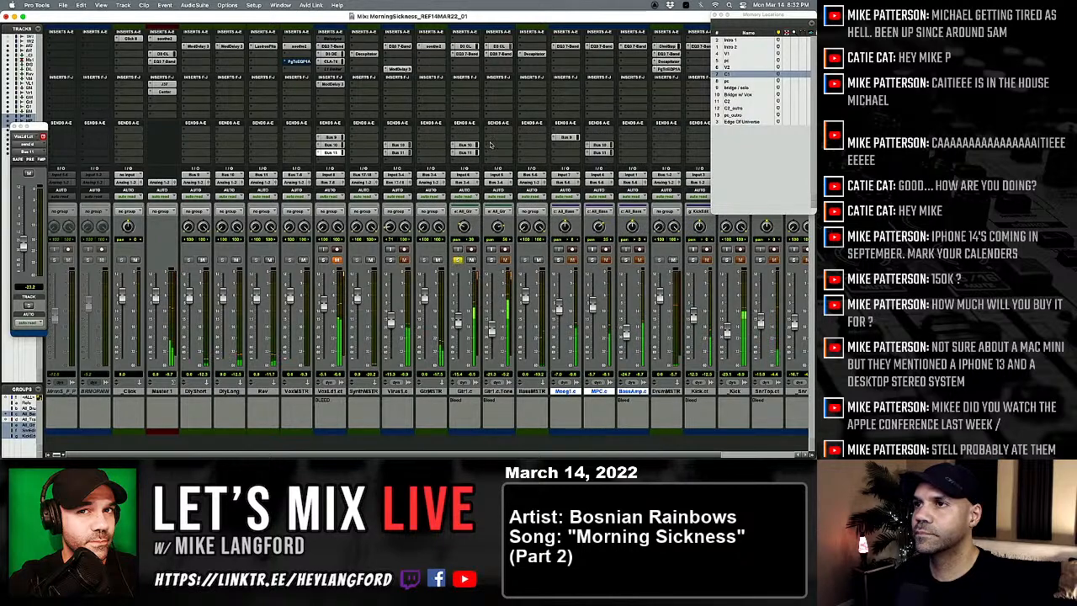
left_click(462, 155)
left_click(462, 147)
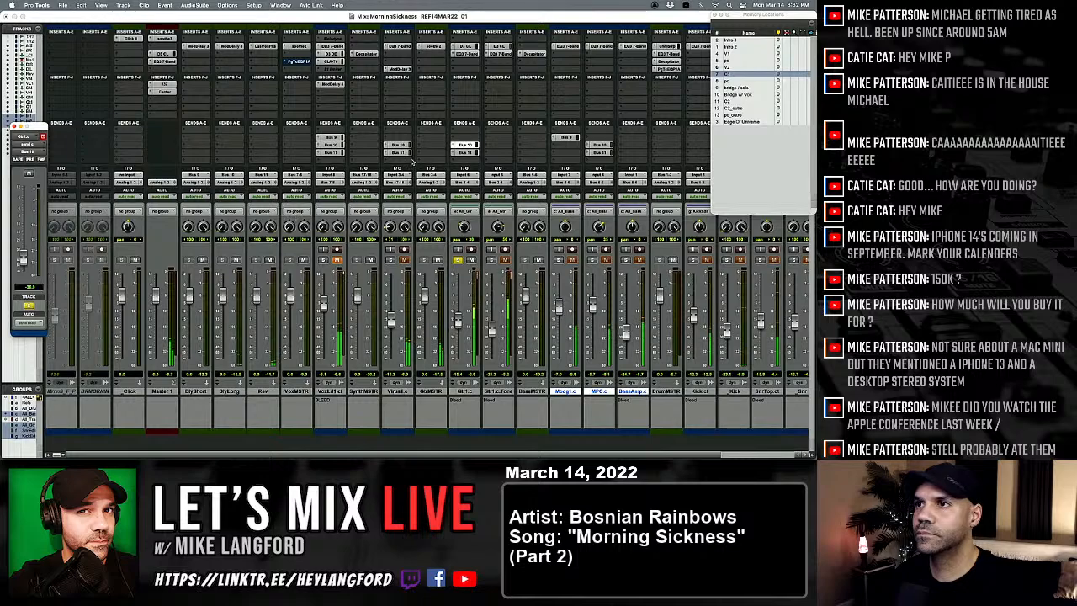
left_click_drag(473, 145, 498, 148)
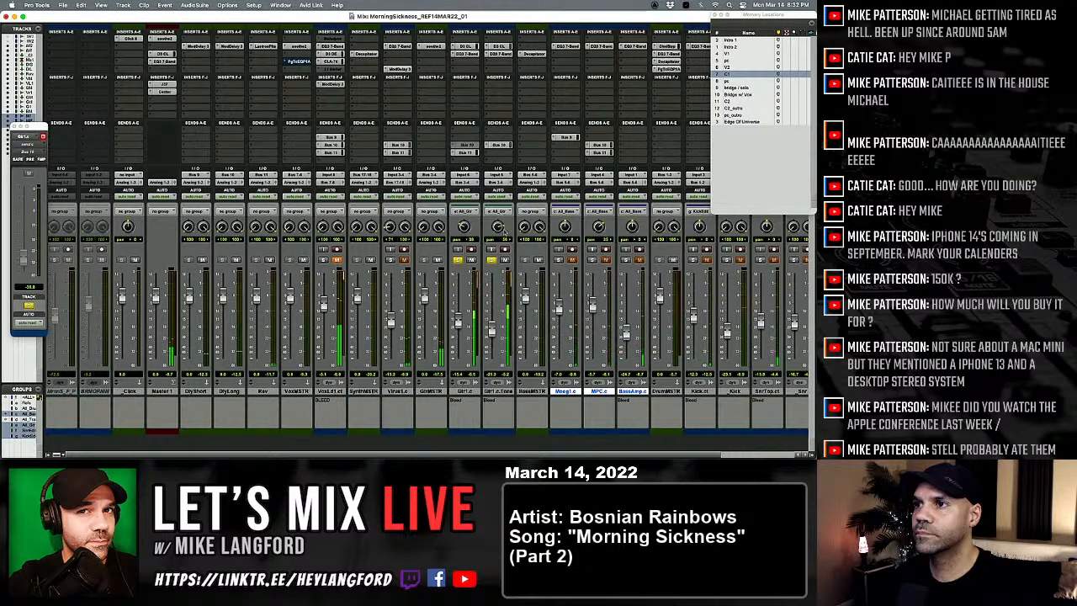
Step: Set the high-pass filter in the Gtr1.c.Tone track's 7-band EQ to 162.8 Hz, close it, and clear the guitar solos
left_click(498, 54)
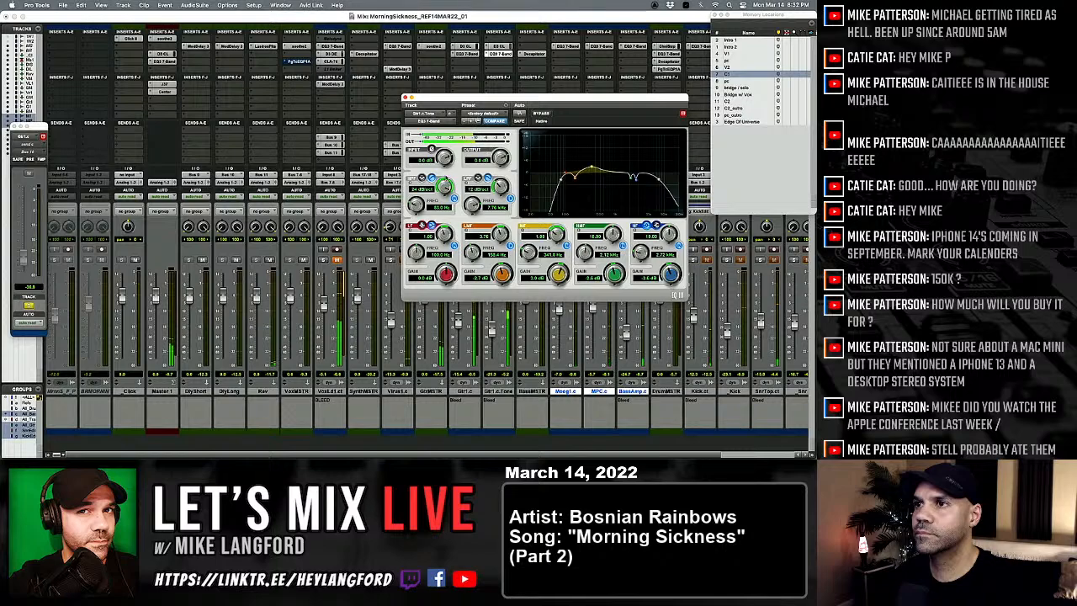
mouse_move(417, 209)
left_mouse_down()
mouse_move(417, 198)
mouse_move(417, 208)
left_mouse_up()
left_click_drag(405, 97, 405, 99)
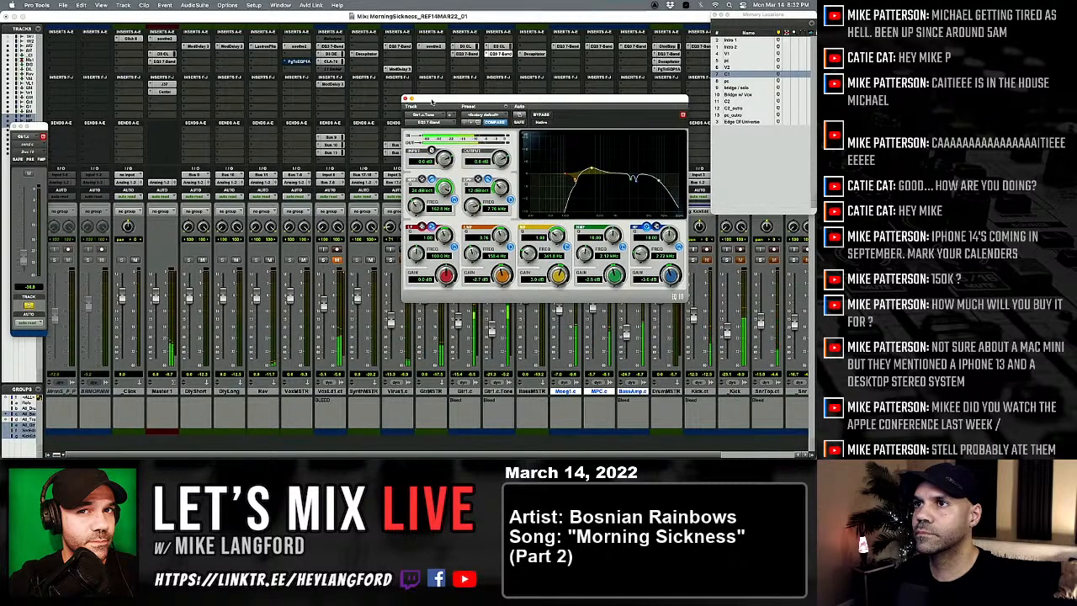
left_click(405, 99)
left_click(490, 260)
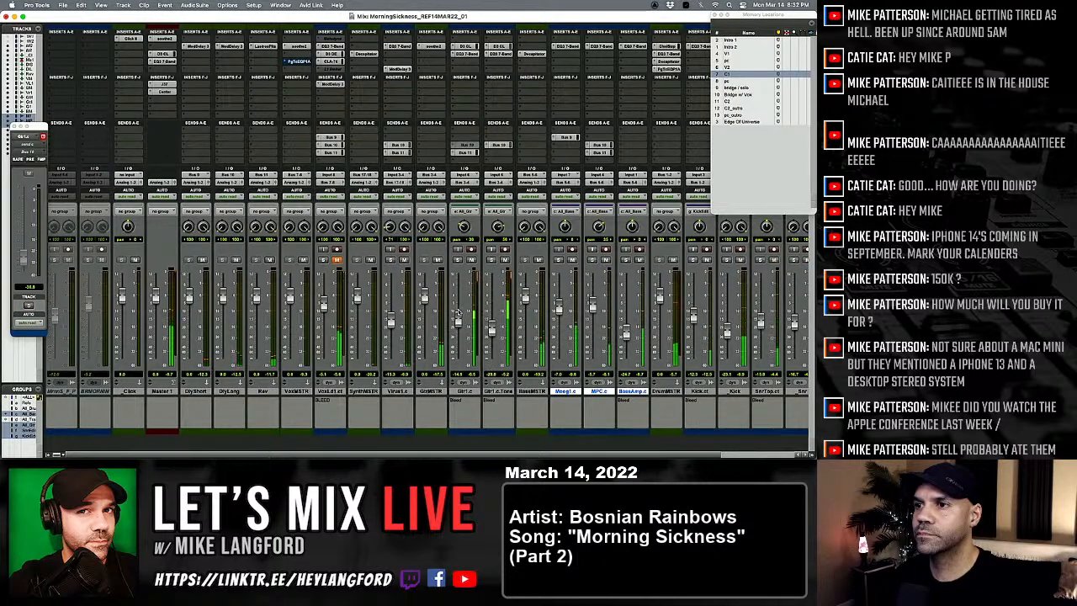
Step: Find the stereo Gullfoss plug-in by searching "gu", insert it on Master 1, and move it directly below Center
left_click(165, 109)
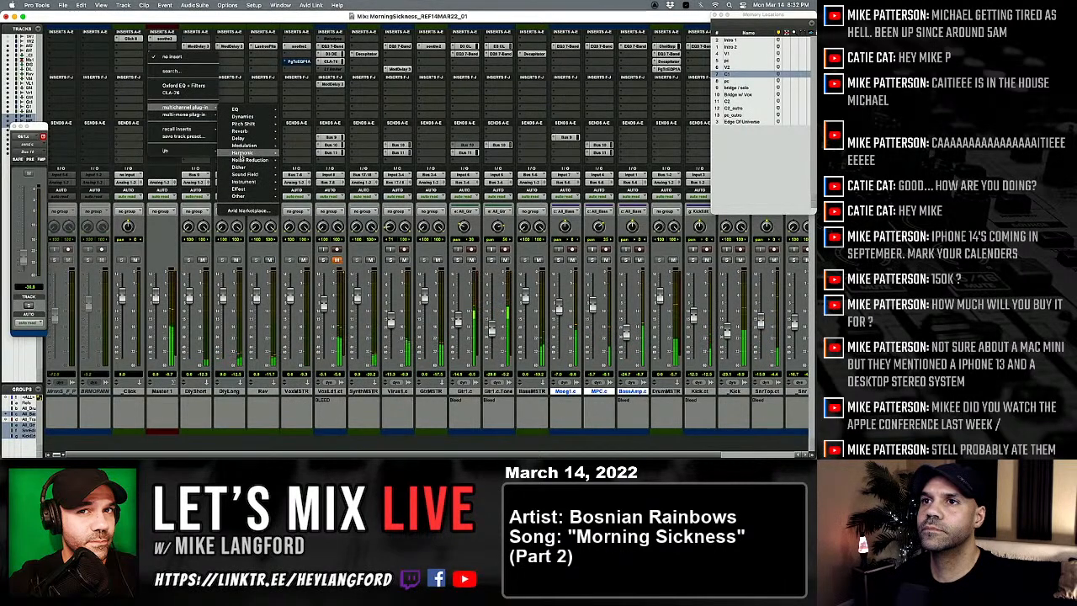
mouse_move(247, 108)
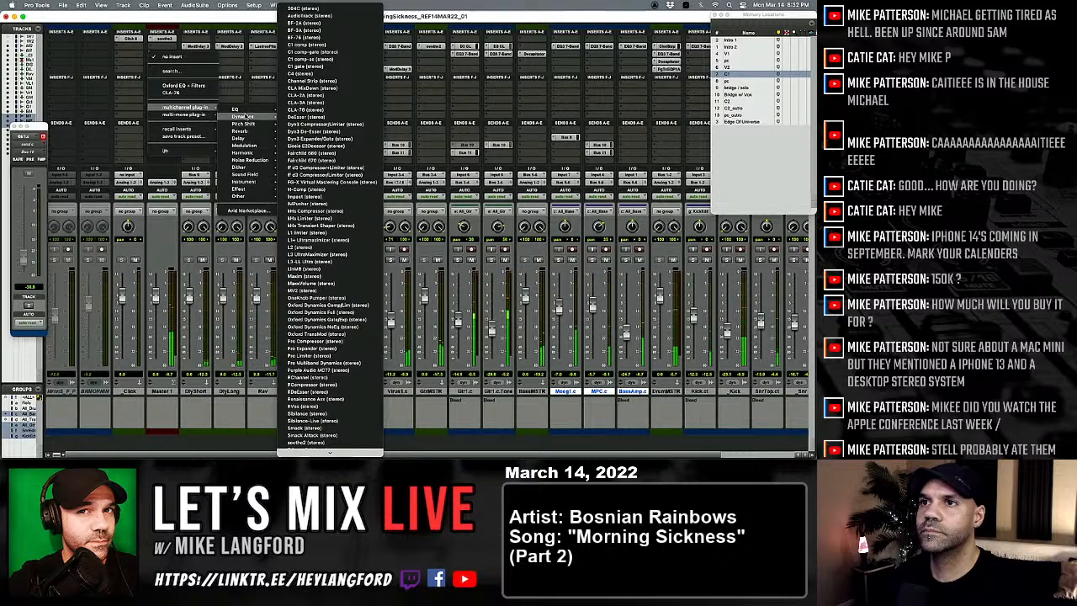
mouse_move(250, 194)
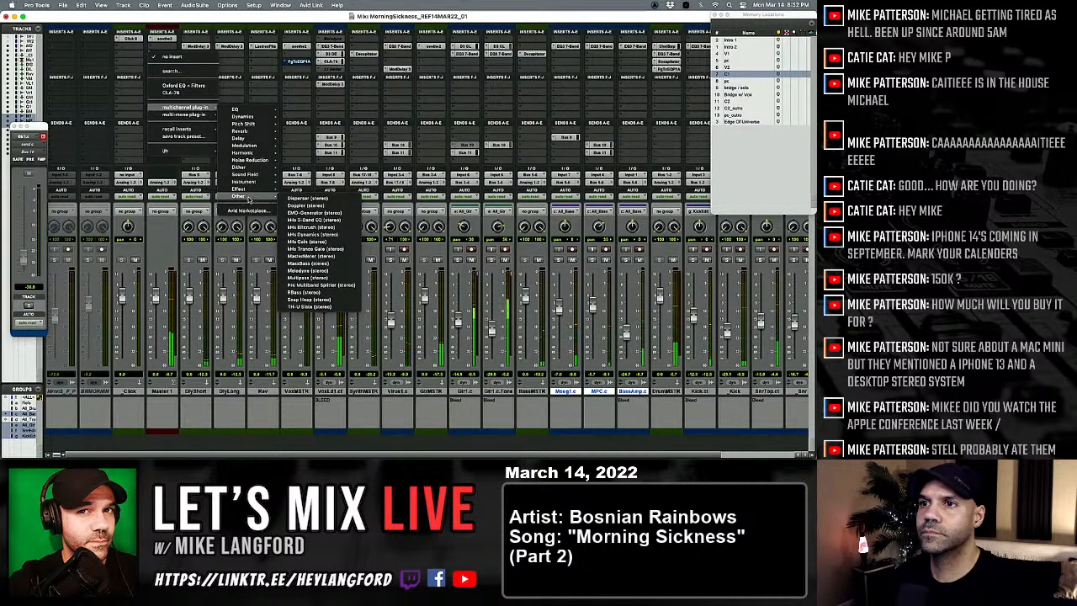
mouse_move(249, 190)
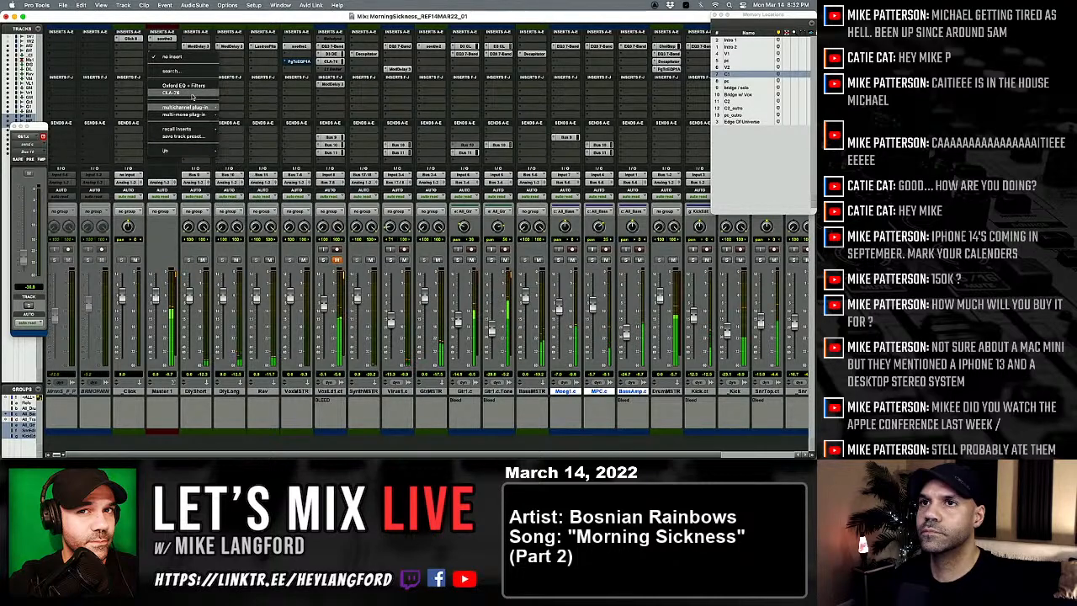
left_click(174, 56)
key("ctrl+space")
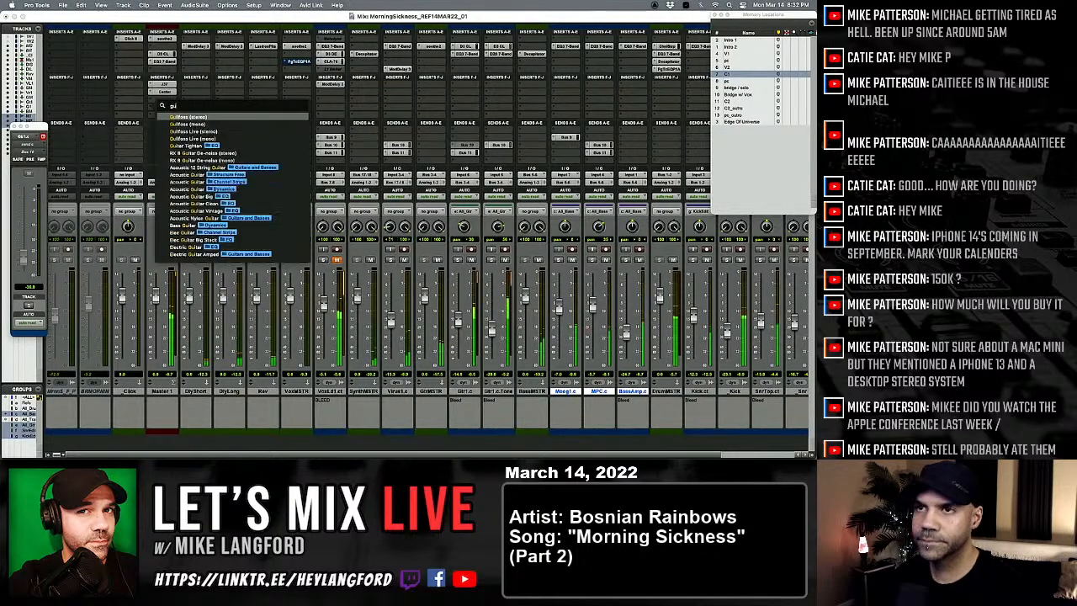
left_click(200, 122)
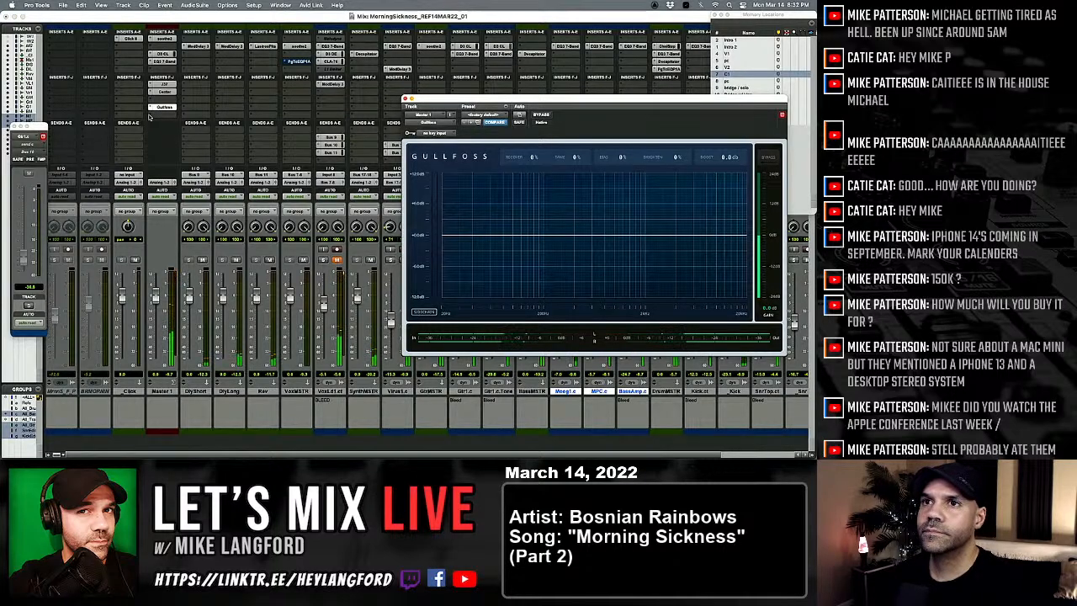
left_click_drag(157, 103, 155, 100)
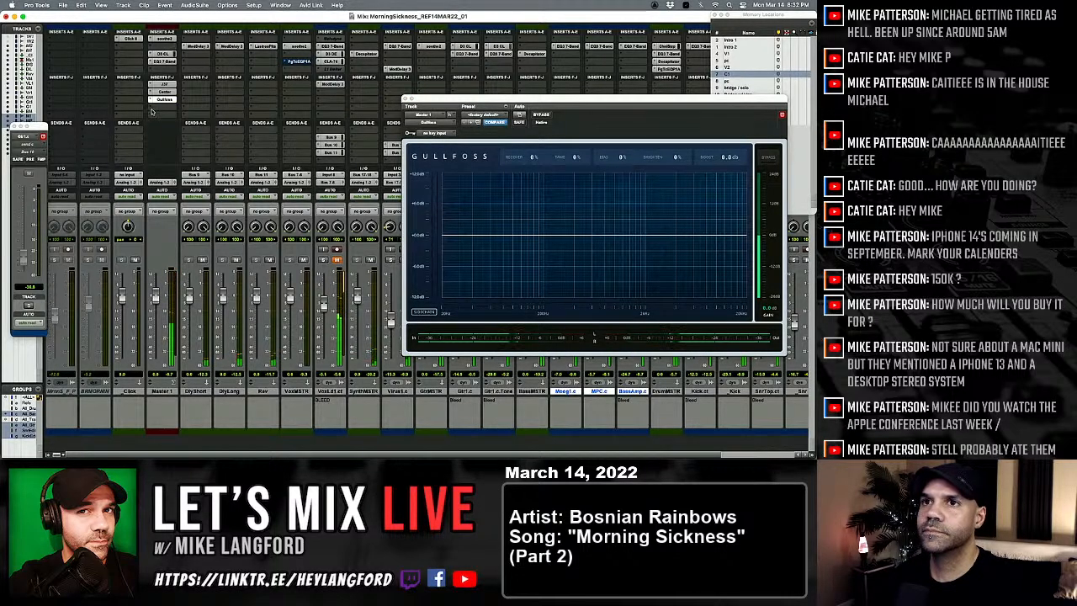
Step: Insert a stereo L1 limiter below Gullfoss on Master 1, set its out ceiling to -0.2, and close the plug-in
left_click(151, 108)
left_click(146, 110)
left_click(152, 114)
mouse_move(167, 115)
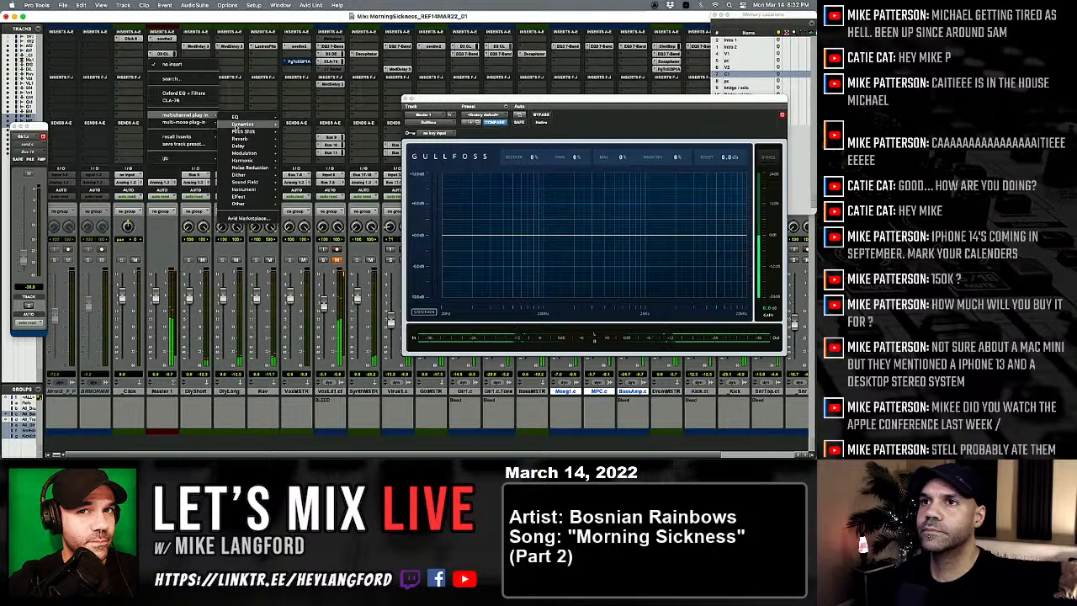
mouse_move(237, 125)
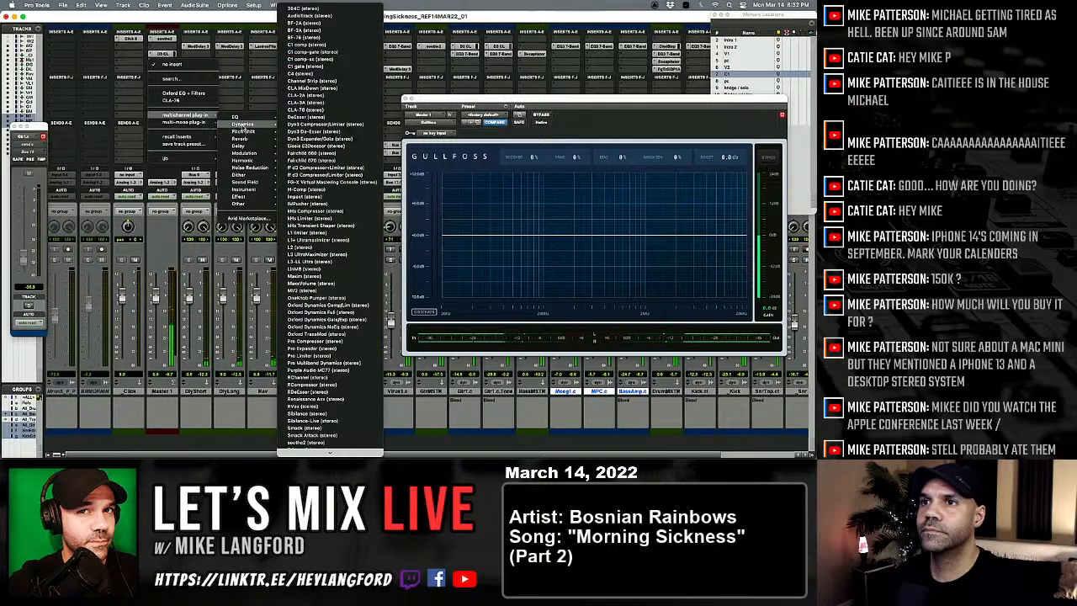
left_click(337, 234)
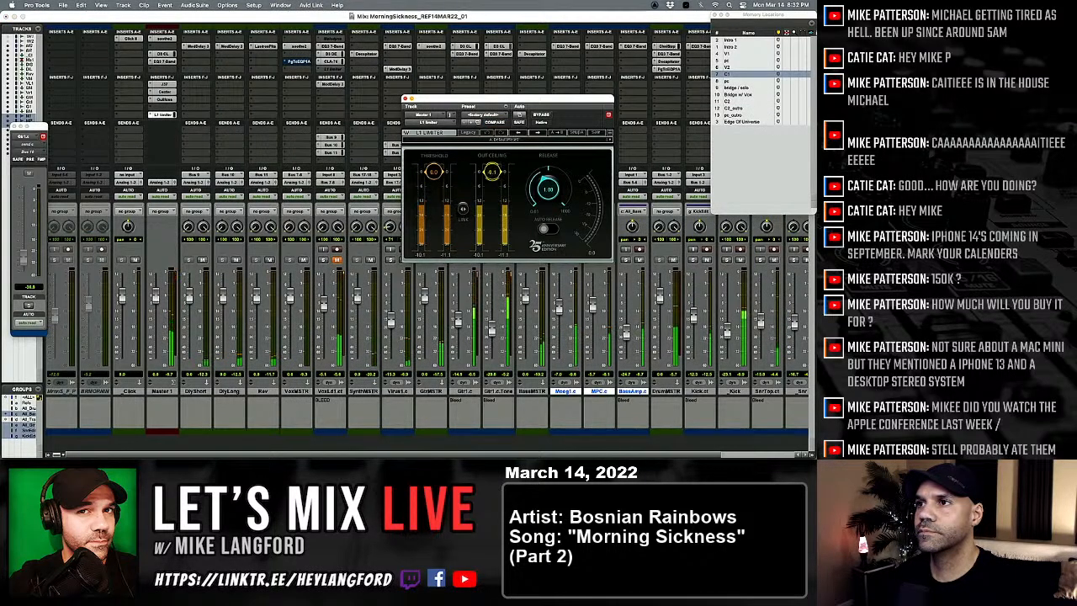
left_click_drag(492, 171, 492, 174)
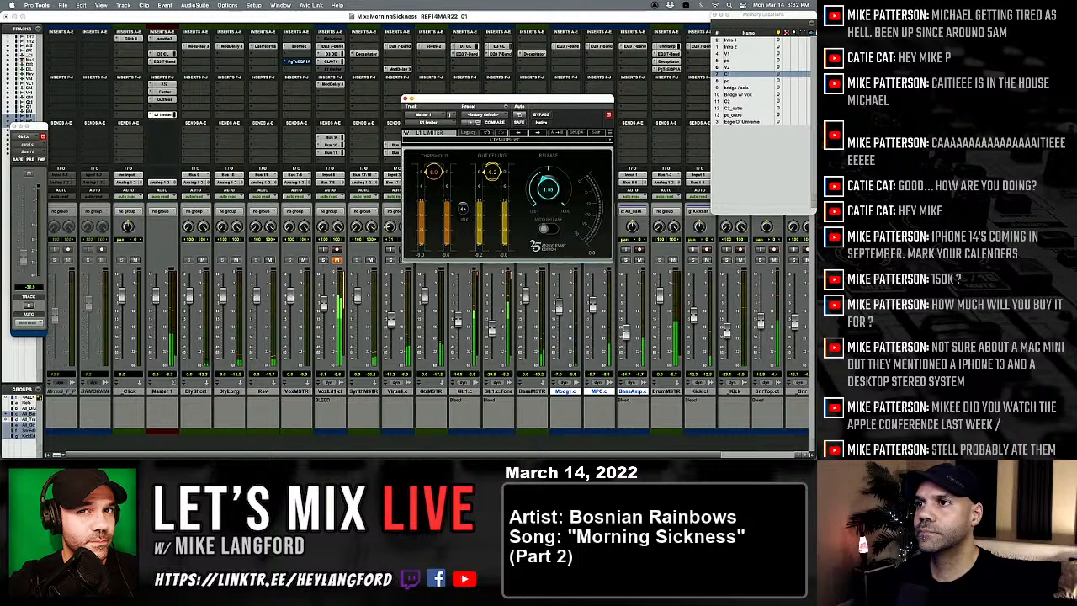
left_click(405, 99)
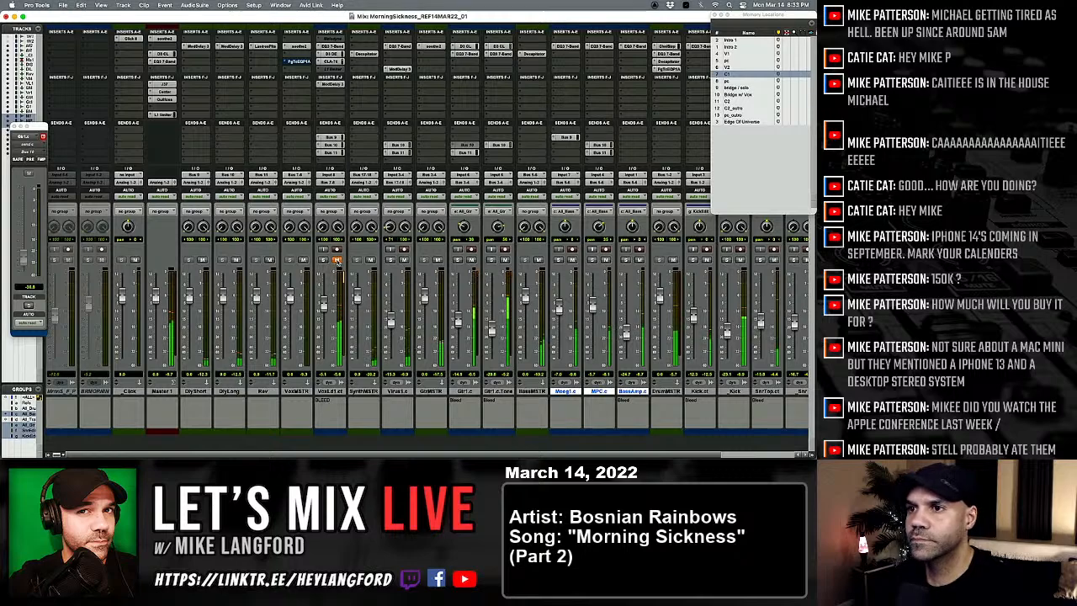
Step: Lower the lead vocal fader slightly, unmute the track, and solo it
mouse_move(324, 304)
left_mouse_down()
mouse_move(325, 360)
mouse_move(323, 307)
left_mouse_up()
left_click(337, 260)
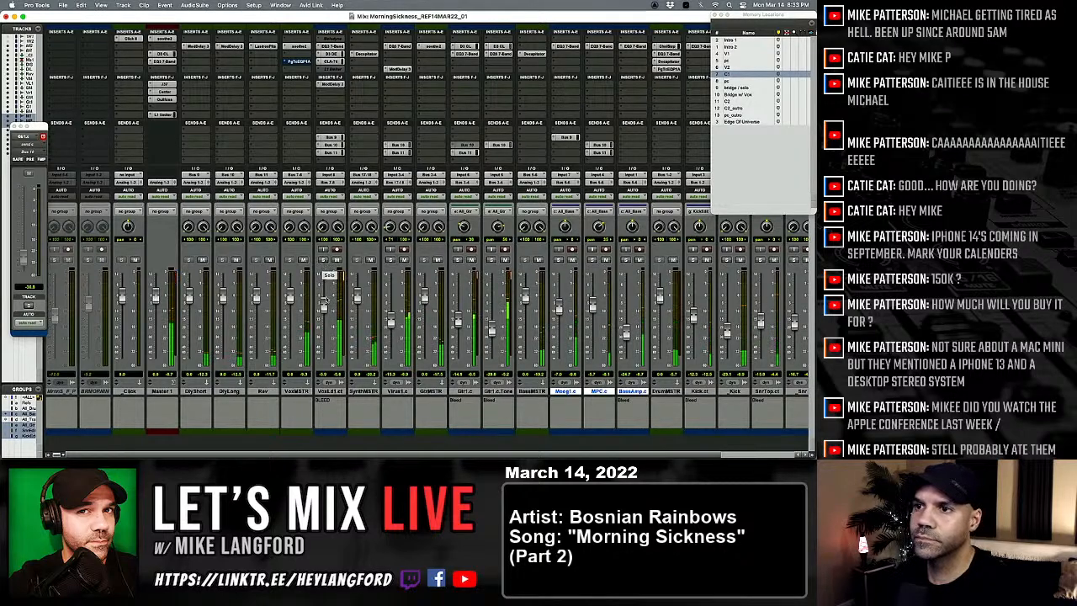
left_click(323, 259)
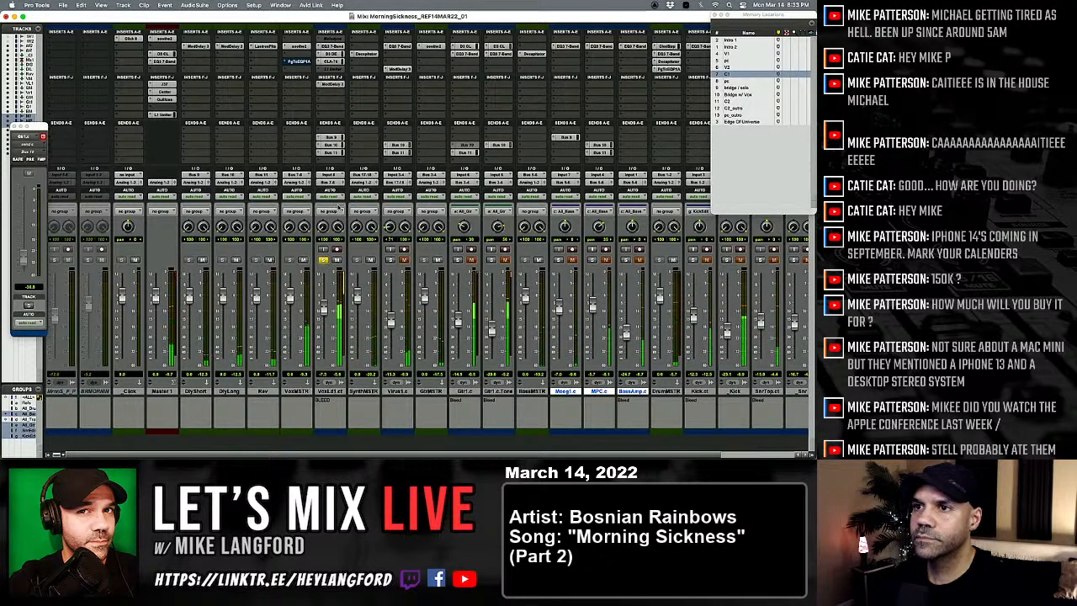
Step: Set the high-pass filter in the lead vocal's 7-band EQ to 197.8 Hz and close the plug-in
left_click(329, 46)
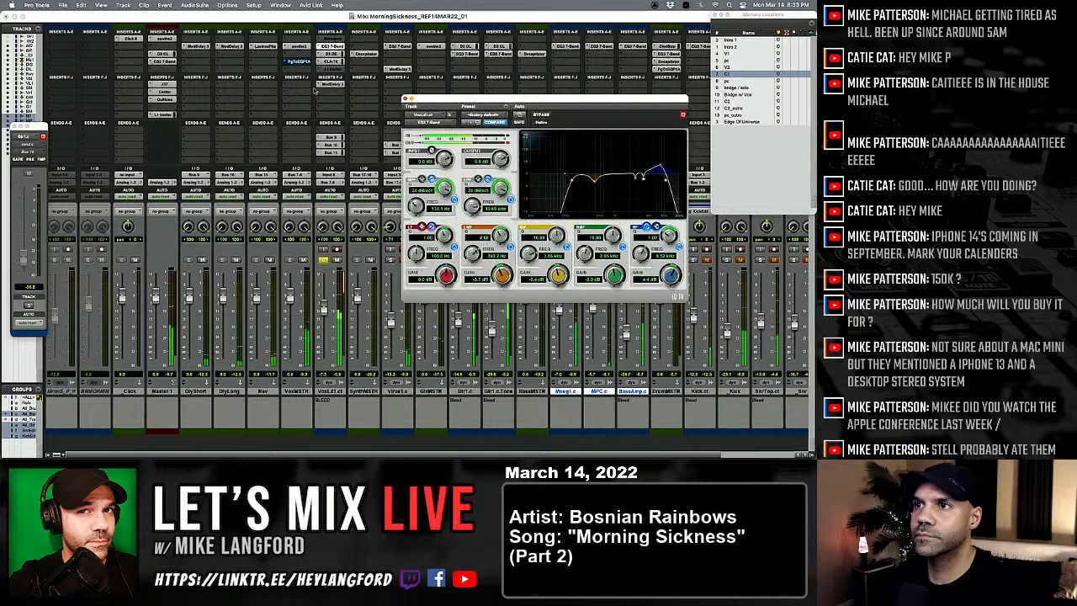
left_click_drag(420, 195, 419, 192)
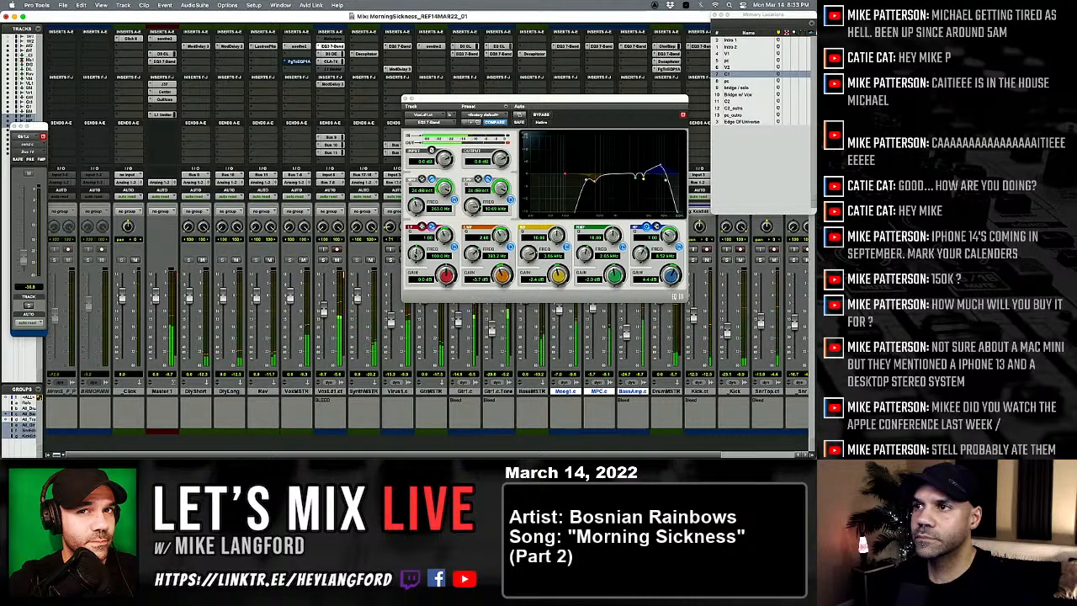
left_click_drag(417, 205, 419, 220)
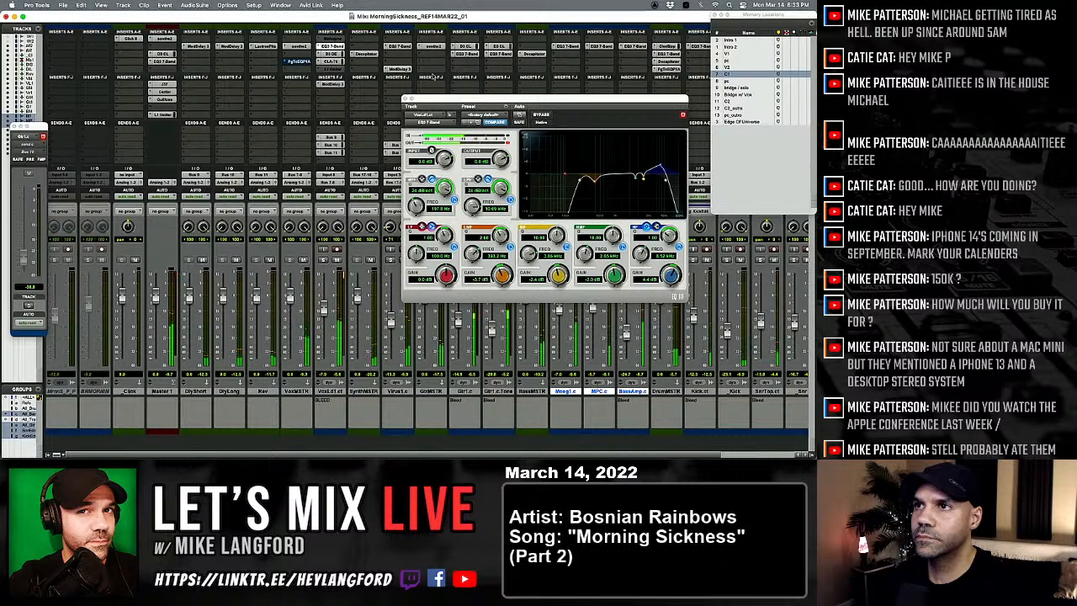
left_click(406, 99)
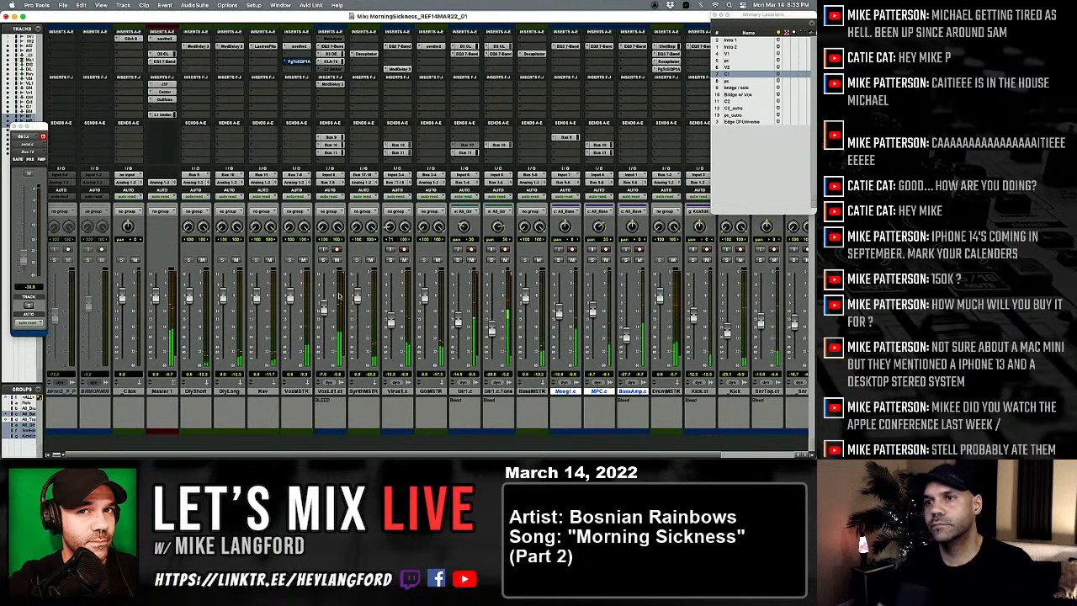
Step: Lower the snare track's Bus 11 send level to -12.1 dB
scroll(339, 296, "right", 3)
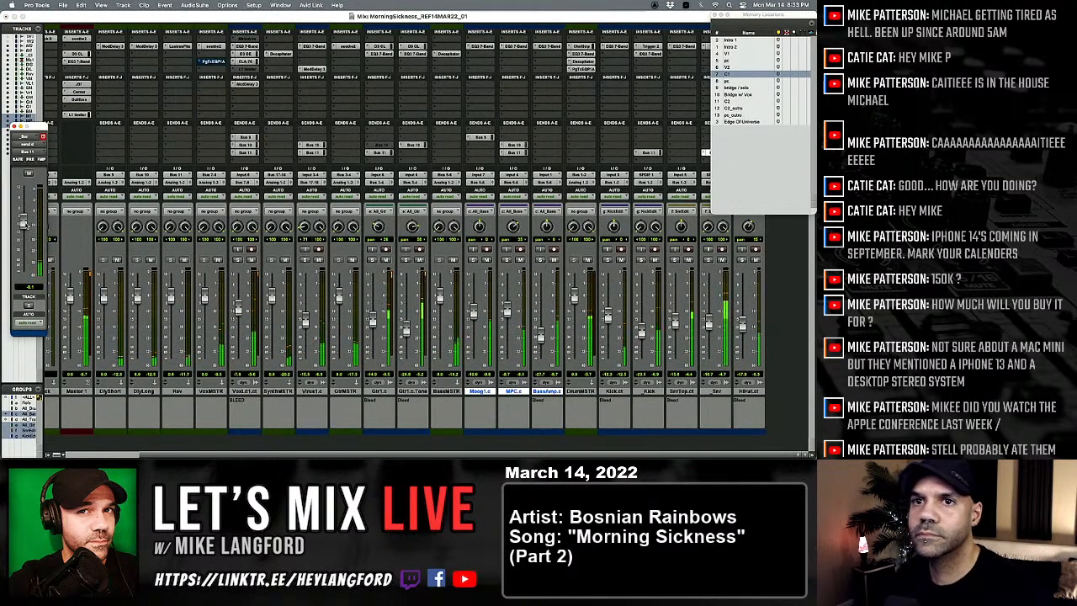
left_click_drag(29, 237, 29, 289)
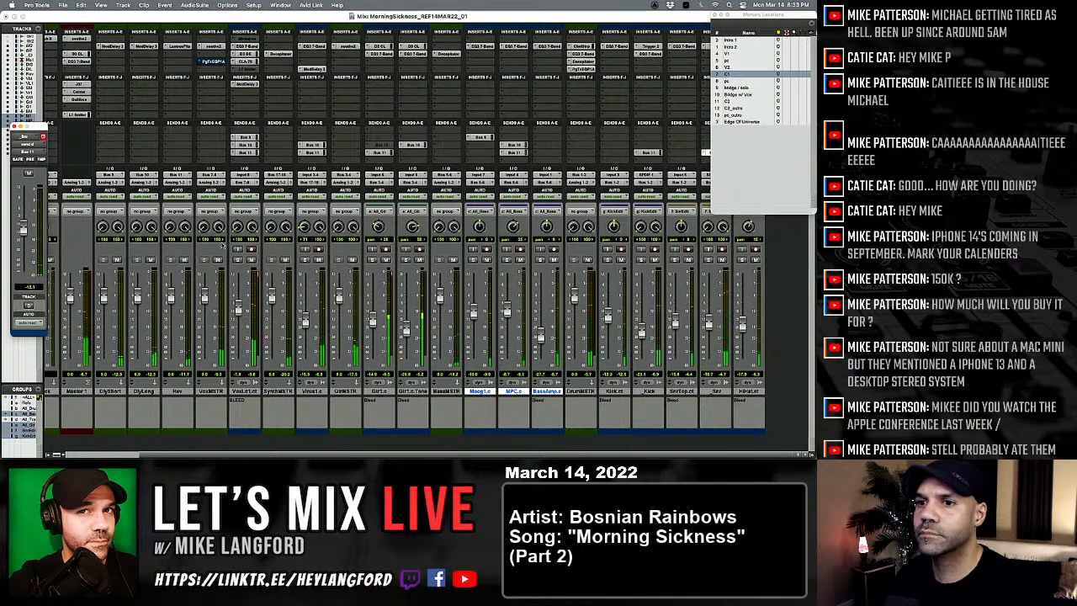
Step: Solo the Virus1.c synth track and adjust its Bus 10 send level slightly
scroll(278, 264, "left", 1)
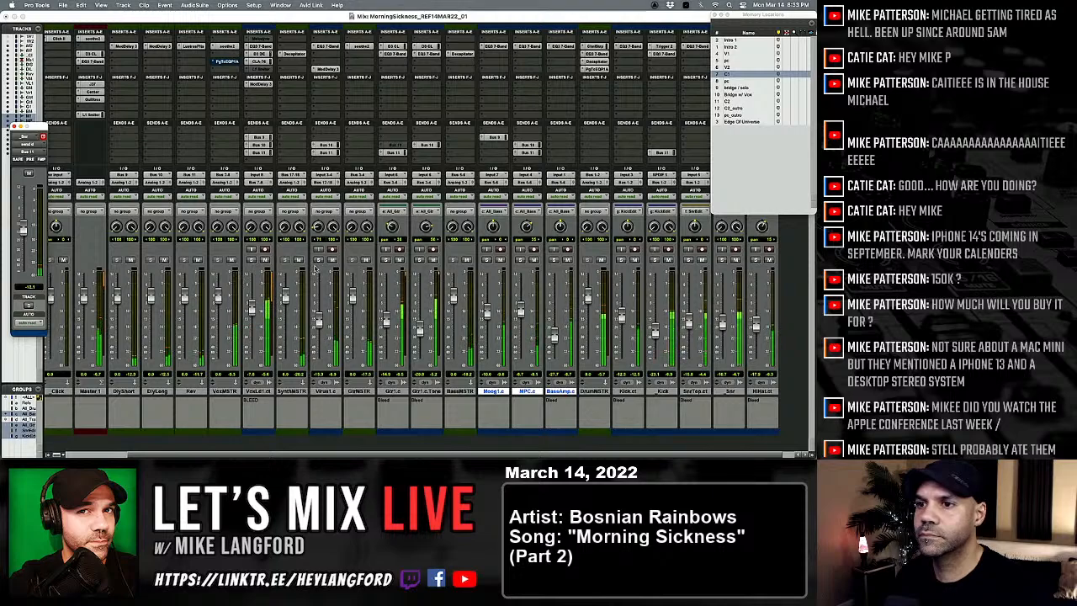
left_click(319, 260)
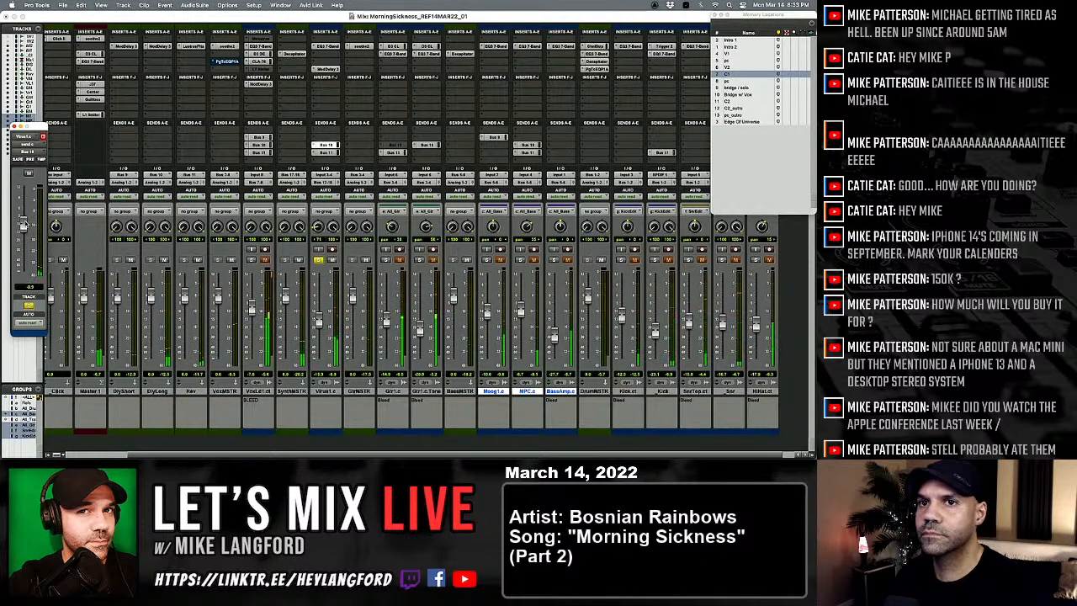
left_click_drag(24, 225, 23, 222)
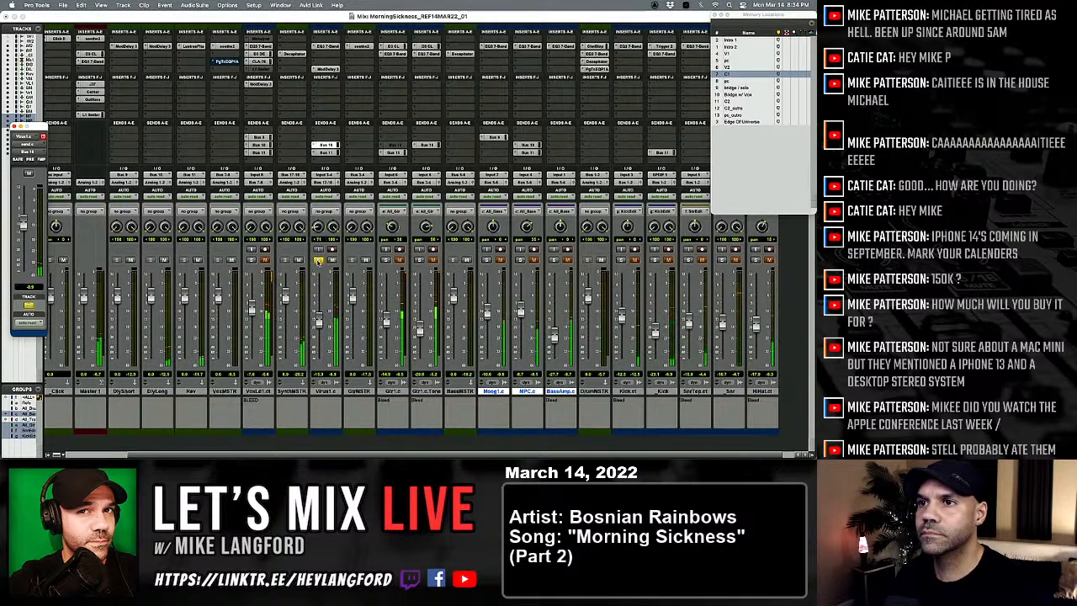
Step: Compare the Virus synth's 7-band EQ bypassed and active, and lower its low-pass filter to 4.42 kHz
left_click(326, 46)
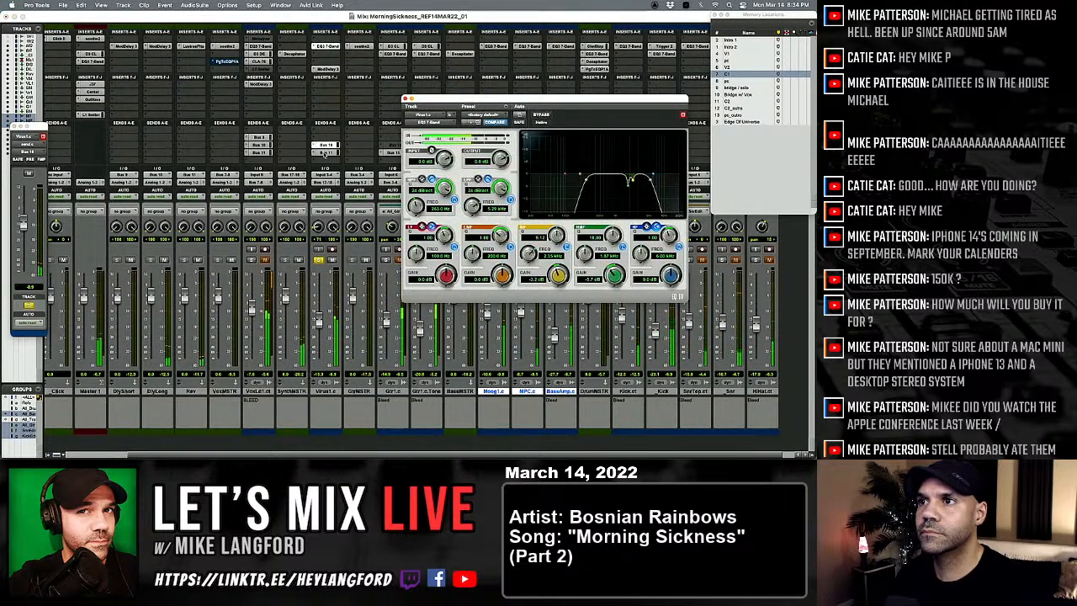
left_click(541, 114)
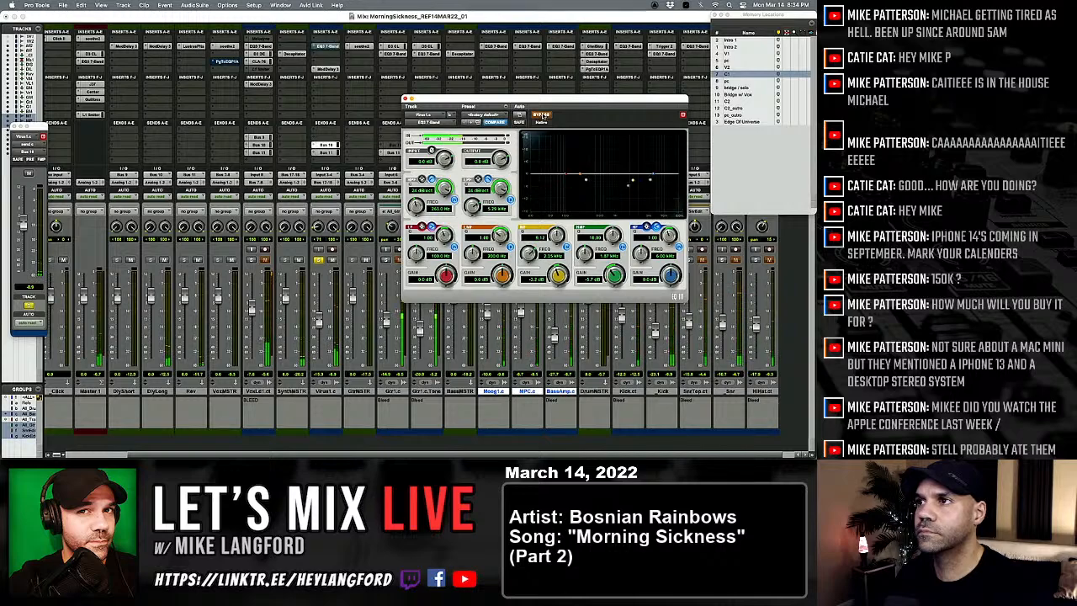
left_click(541, 115)
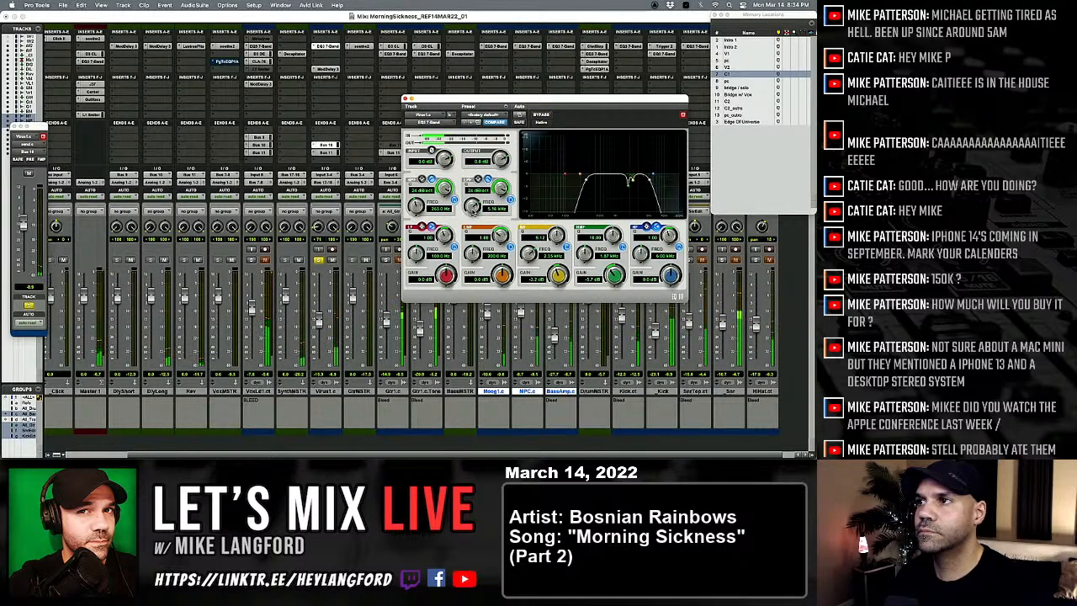
left_click_drag(473, 211, 468, 225)
Step: Cut the Virus EQ's low-mid band by 7.7 dB, lower its high-pass filter, move the mid-band cut to 3.27 kHz, and close the plug-in
left_click_drag(581, 175, 595, 202)
left_click_drag(416, 204, 415, 212)
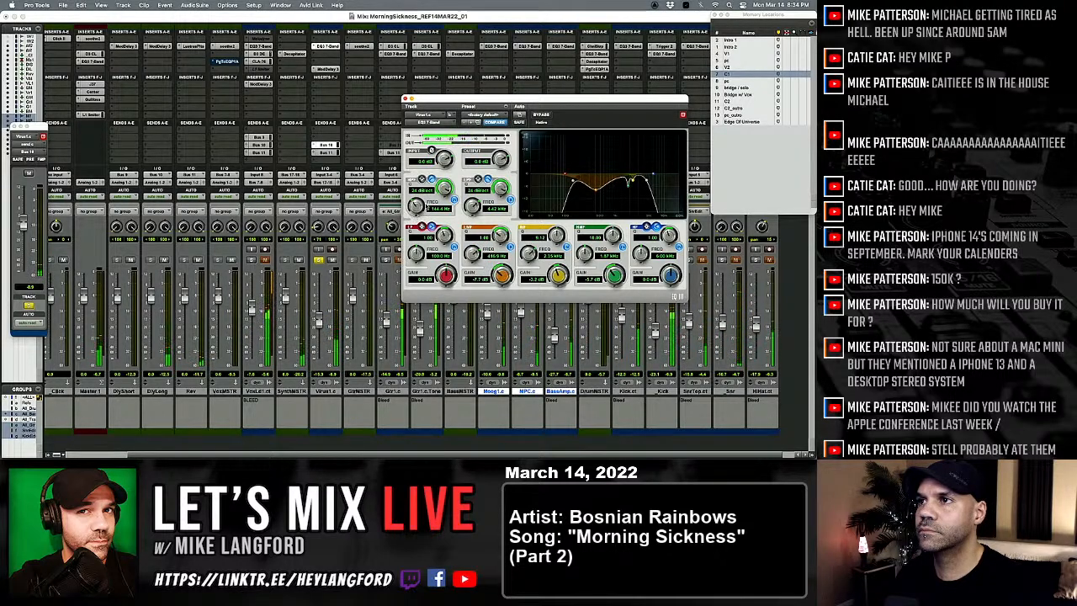
left_click_drag(557, 275, 544, 295)
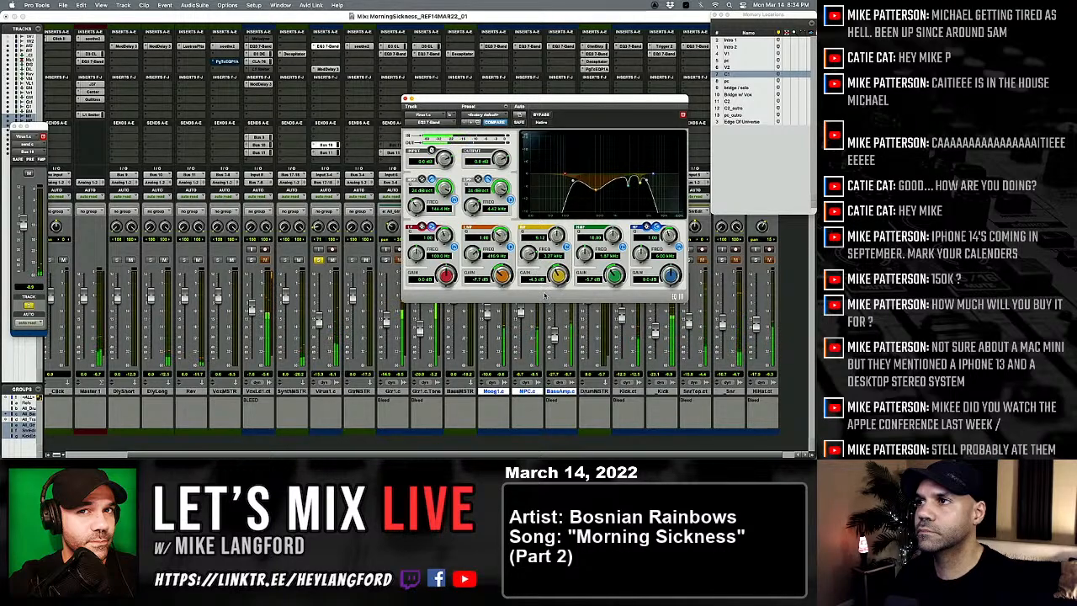
left_click(407, 99)
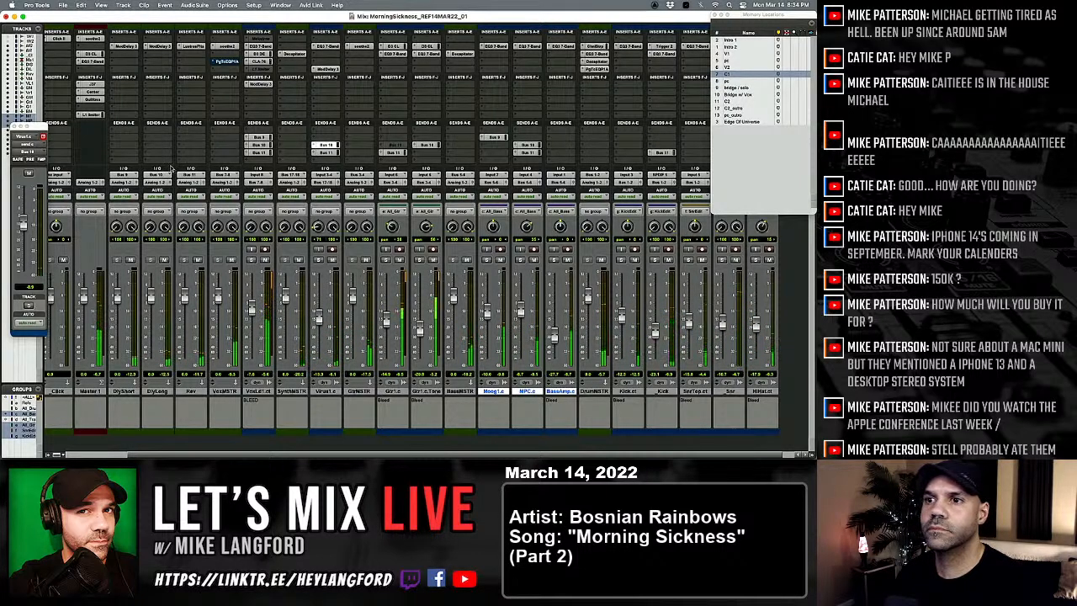
Step: Raise the lead vocal's Bus 10 send level while comparing it with the Bus 11 send
left_click(260, 146)
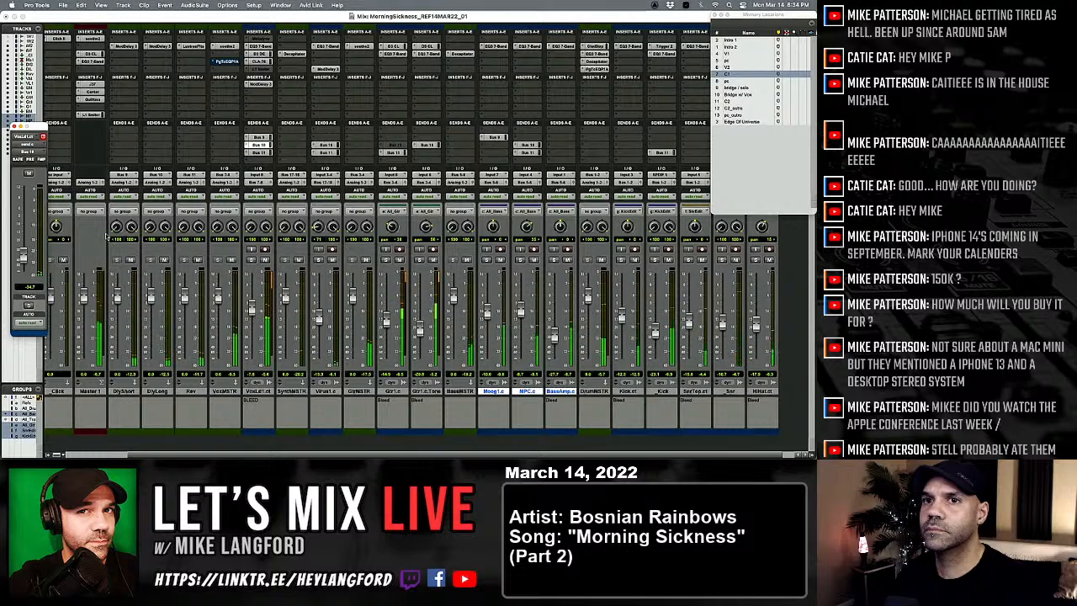
left_click_drag(23, 255, 24, 192)
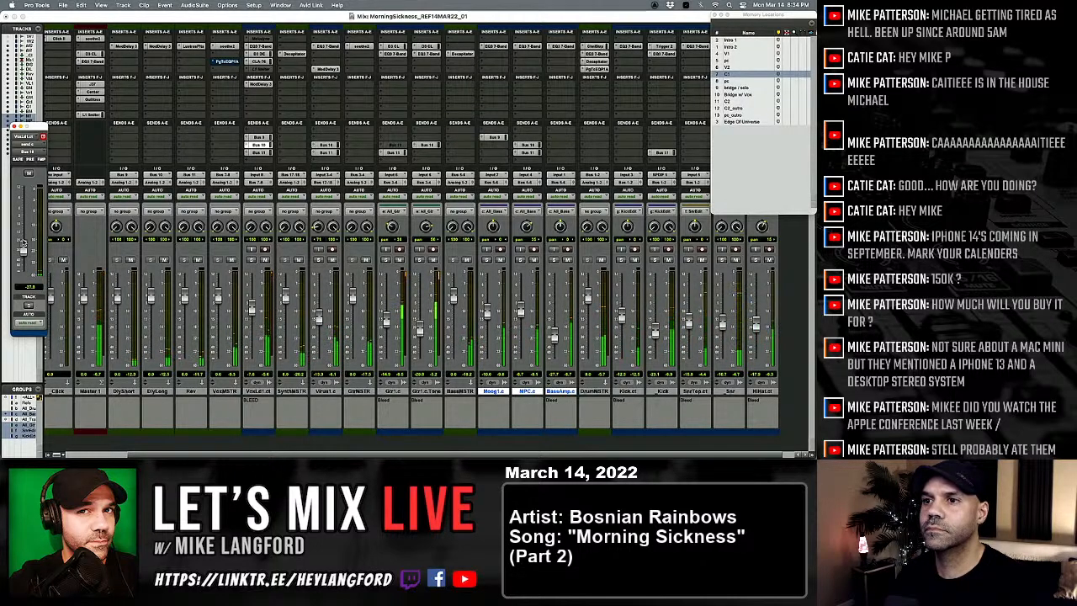
left_click_drag(23, 243, 24, 249)
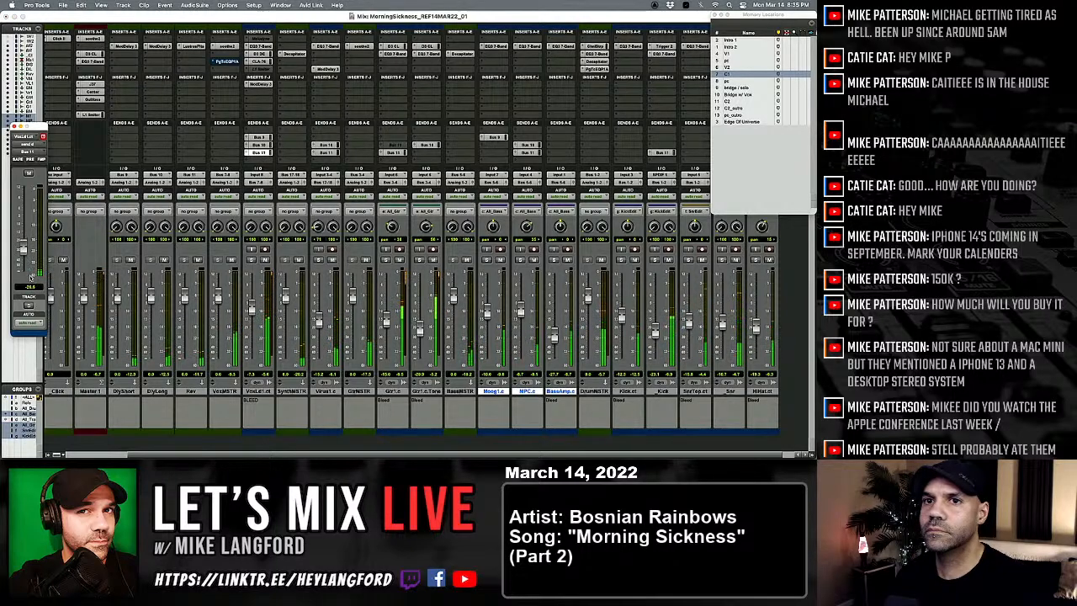
left_click(258, 146)
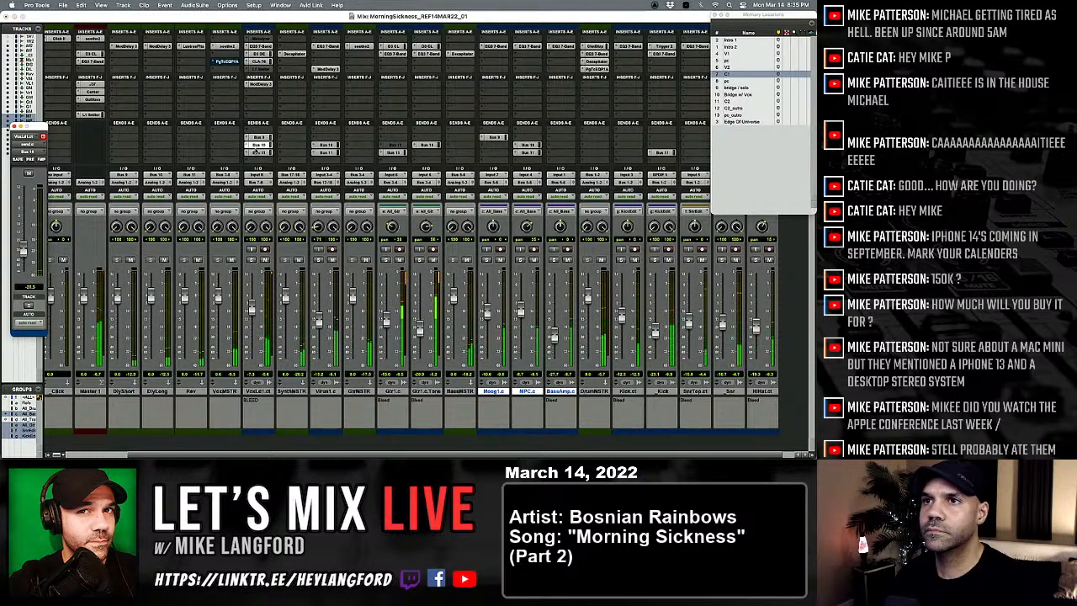
left_click_drag(26, 248, 27, 258)
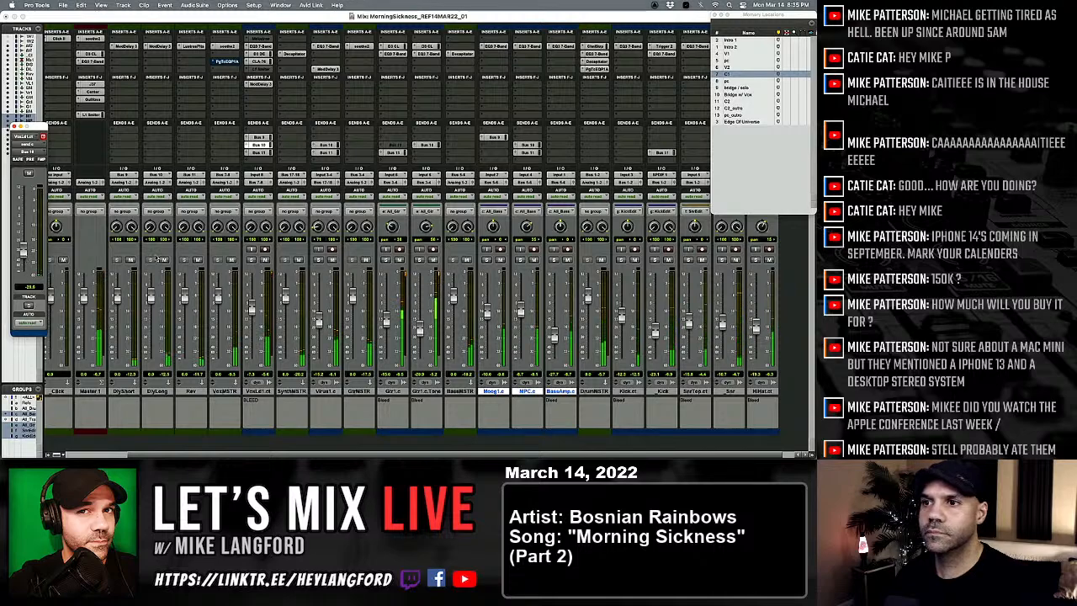
Step: Raise the Gtr1.c fader to -14.1 dB and lower the Virus1.c fader to -16.2 dB
left_click_drag(387, 320, 387, 317)
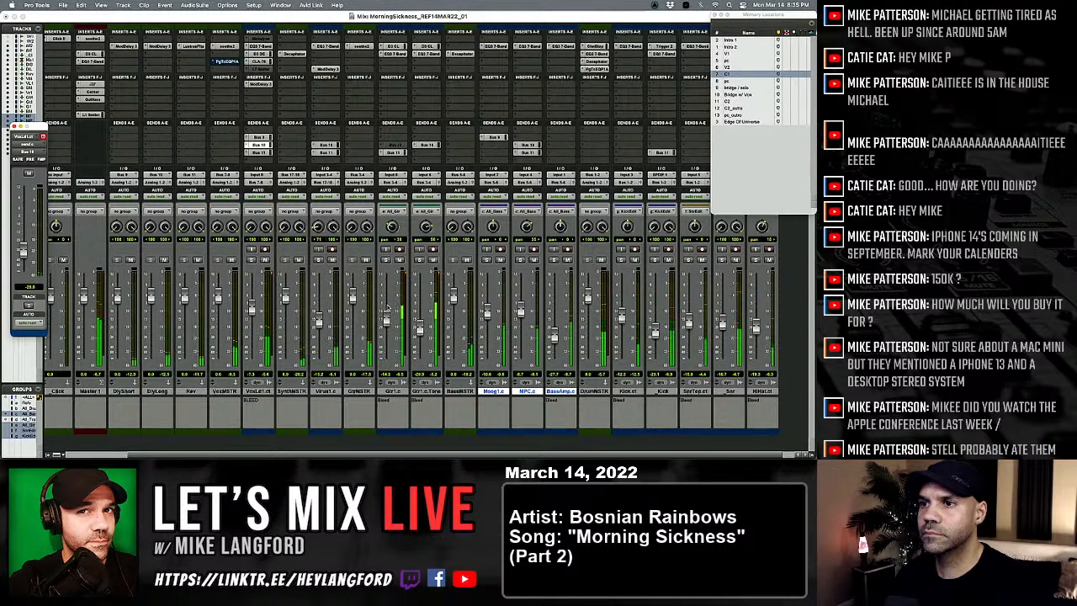
left_click_drag(319, 321, 320, 323)
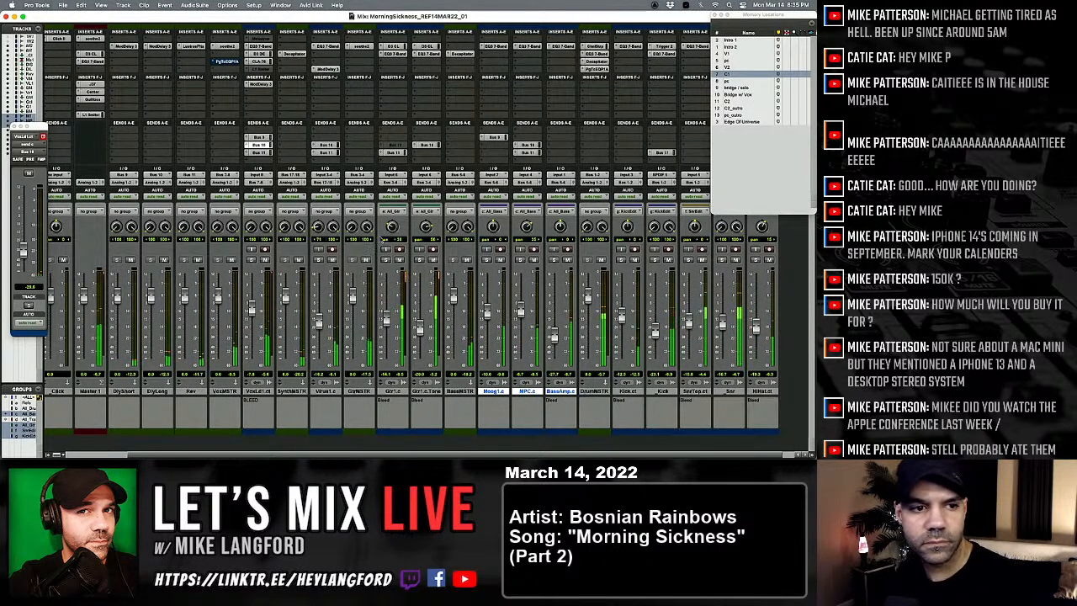
Step: Zoom in on the lead vocal's bridge section in the Edit window, listen through it, and stop playback
key("super+equal")
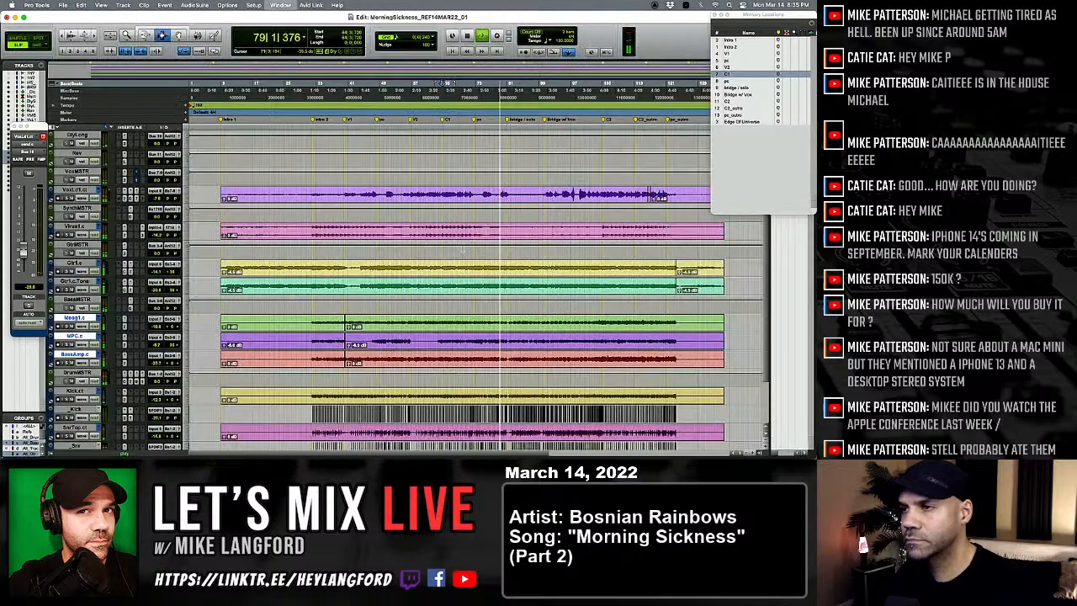
scroll(497, 244, "up", 5)
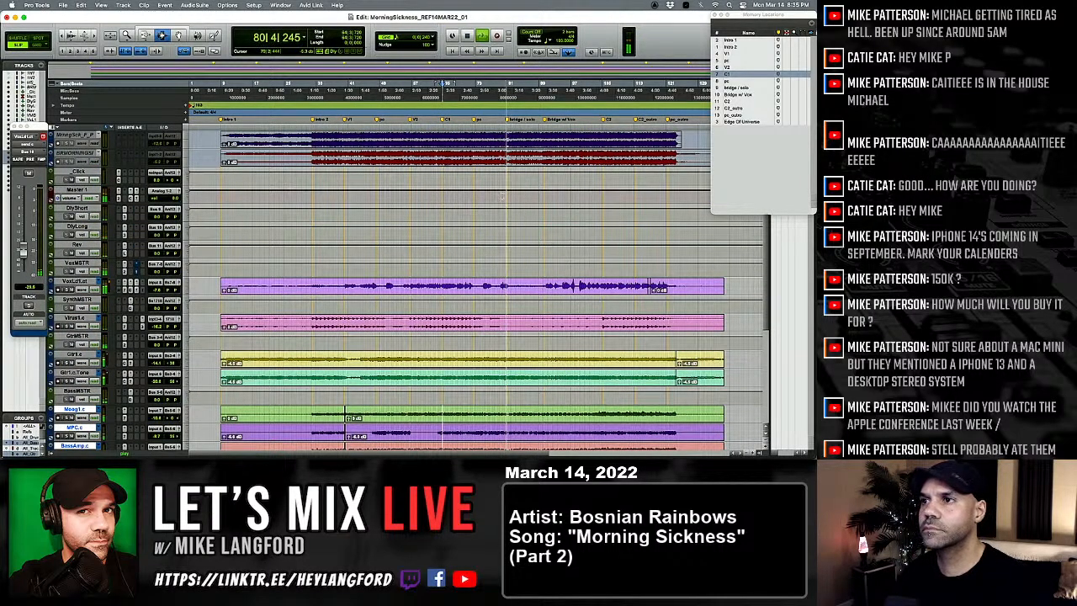
left_click(554, 284)
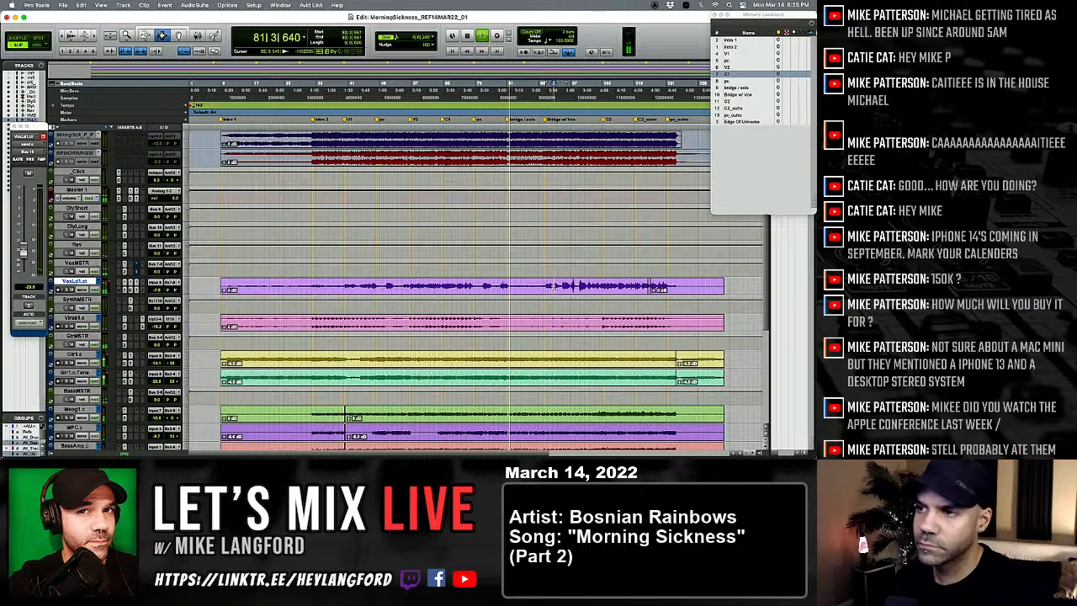
key("t")
key("t")
key("t")
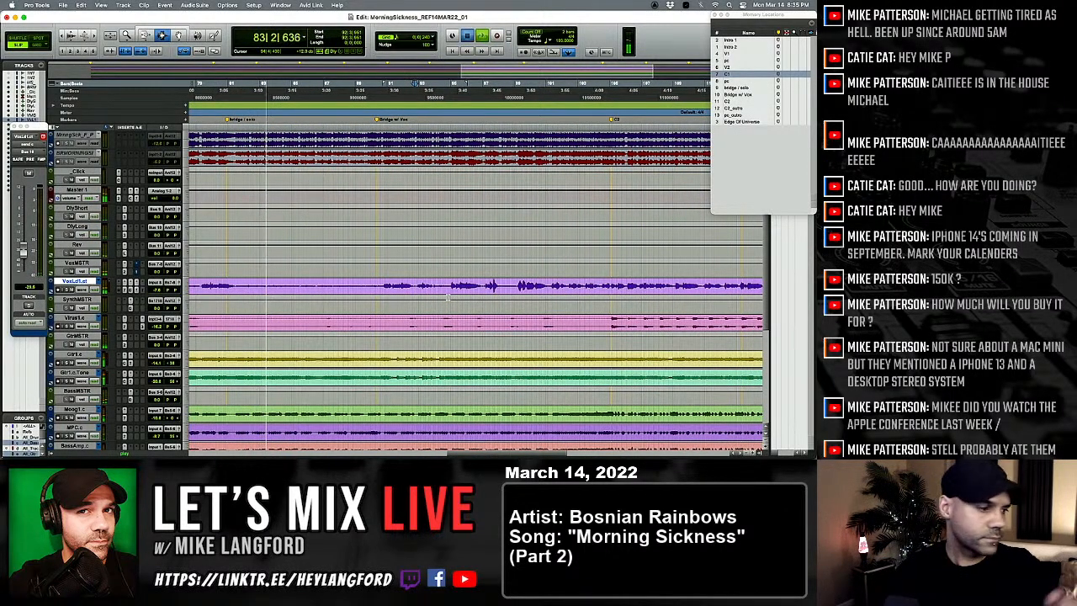
key("space")
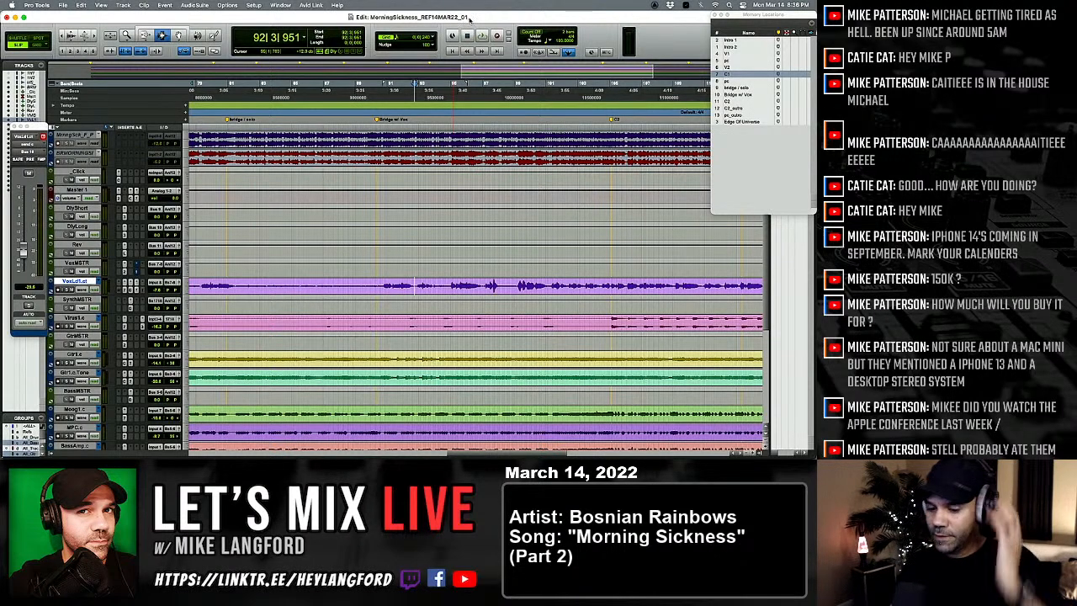
Step: Save the session under the new name MorningSickness_REF14MAR22_02
key("super+shift+s")
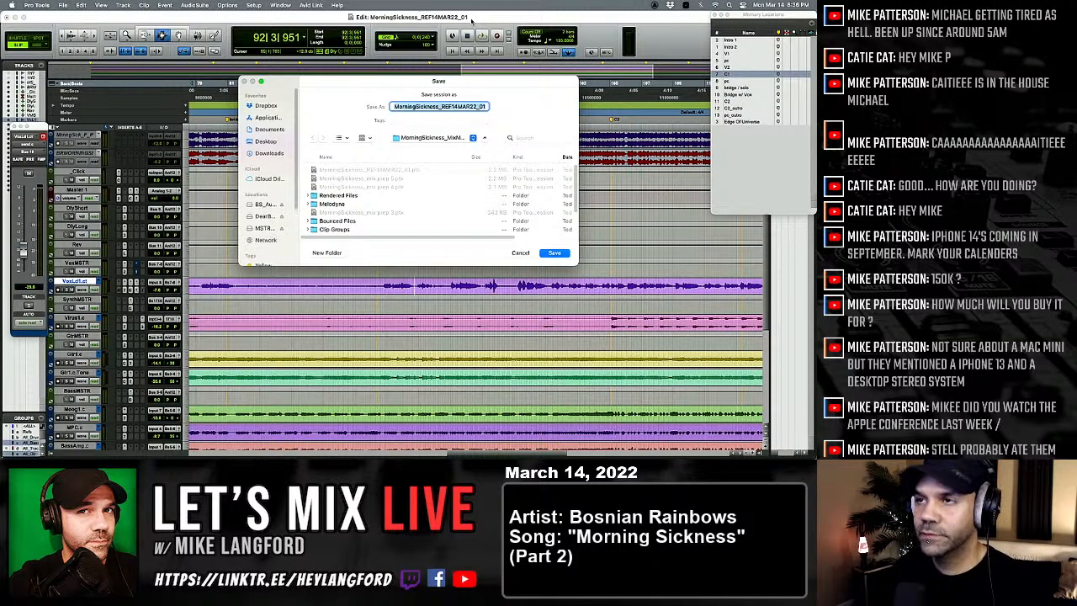
key("Right")
key("BackSpace")
type("2")
key("Return")
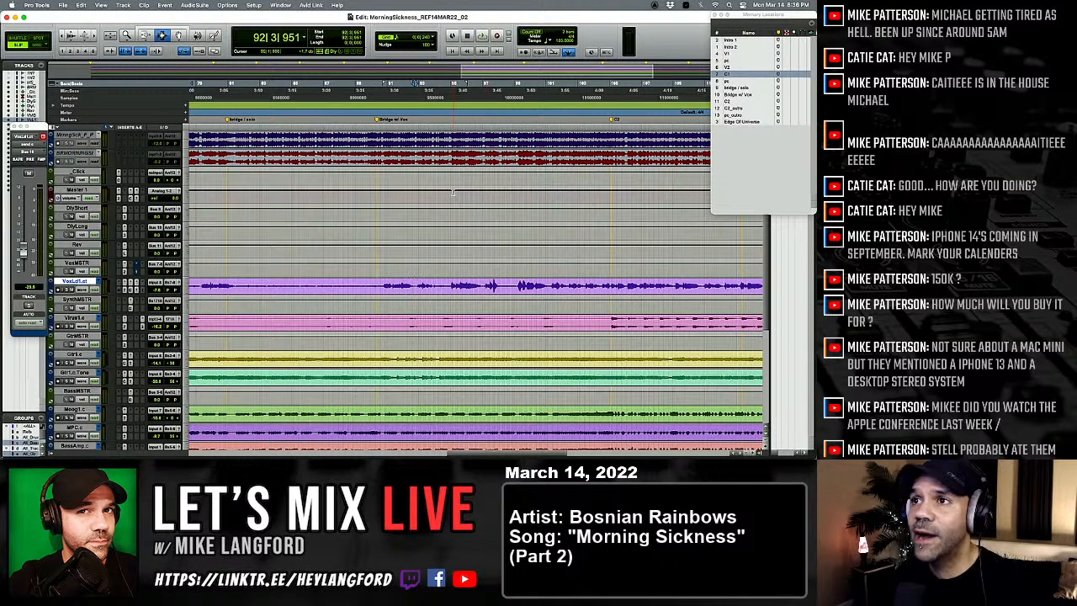
Step: Place the edit cursor where the lead vocal enters after the Bridge w/ Vox marker, and return to the Mix window
scroll(424, 242, "down", 1)
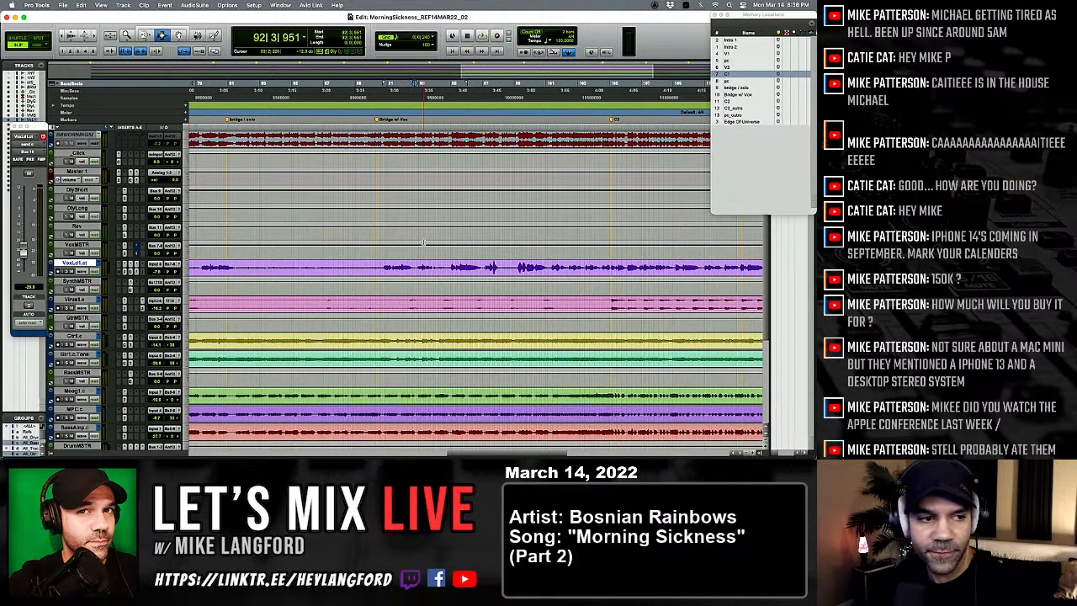
left_click(414, 253)
left_click(385, 268)
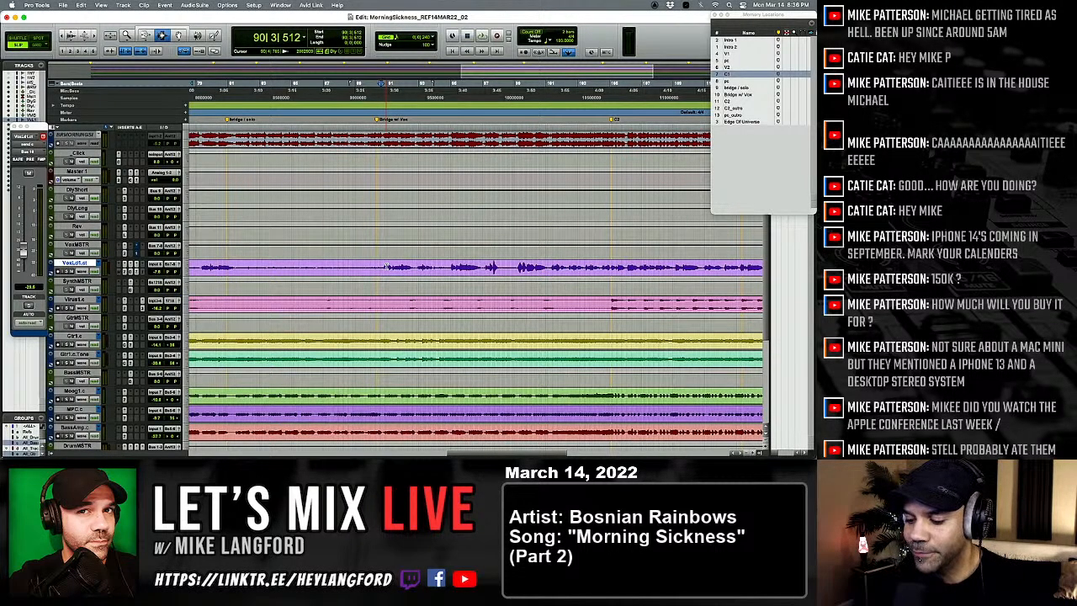
key("super+equal")
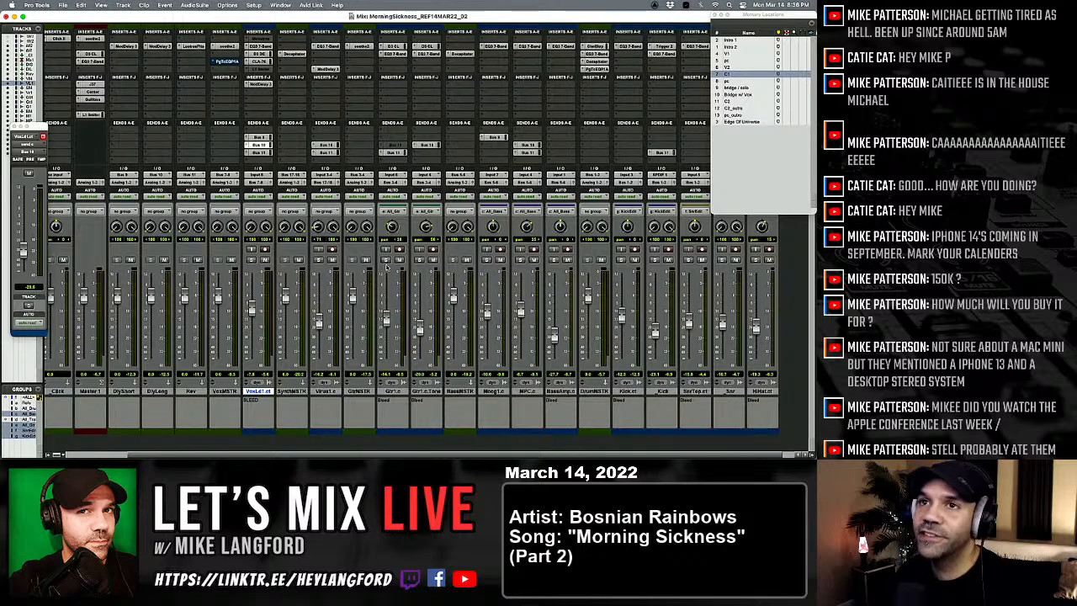
scroll(387, 267, "left", 4)
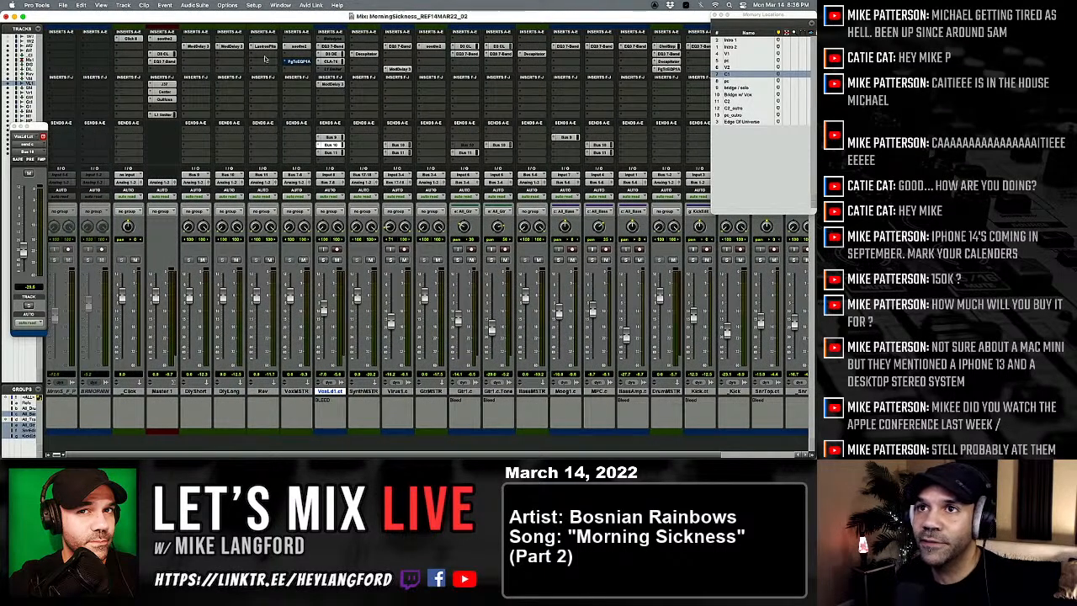
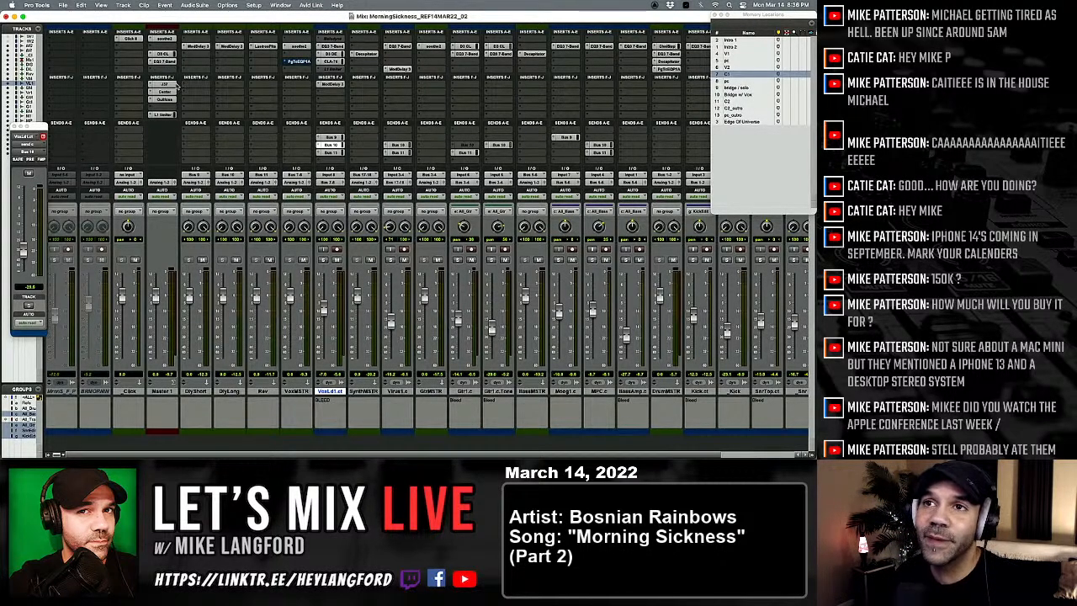
Step: Review the Center and L1 limiter plug-in settings on the Master 1 track
left_click(165, 91)
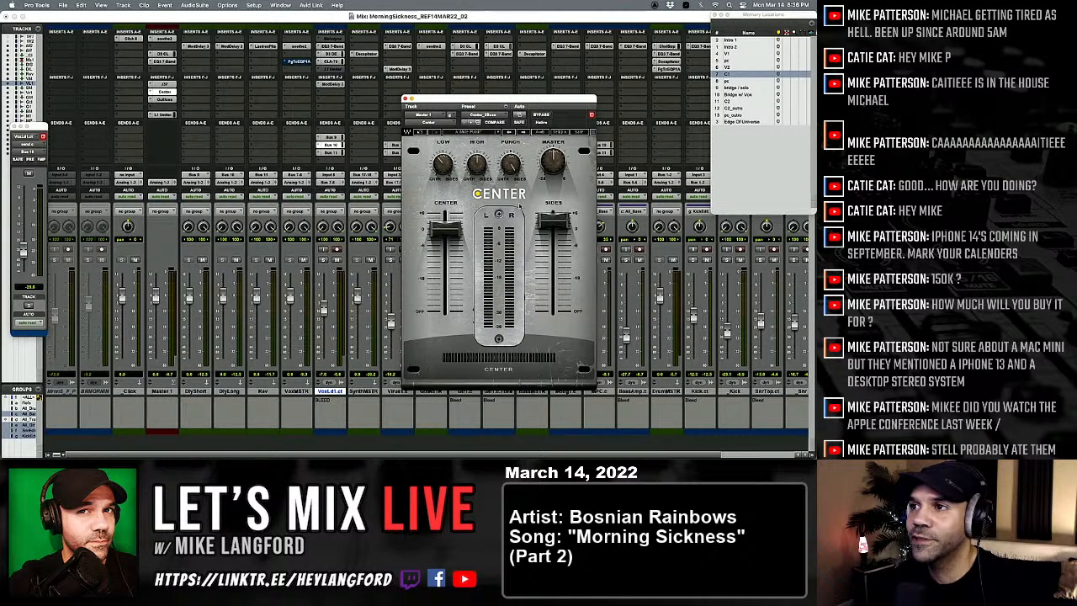
left_click(404, 99)
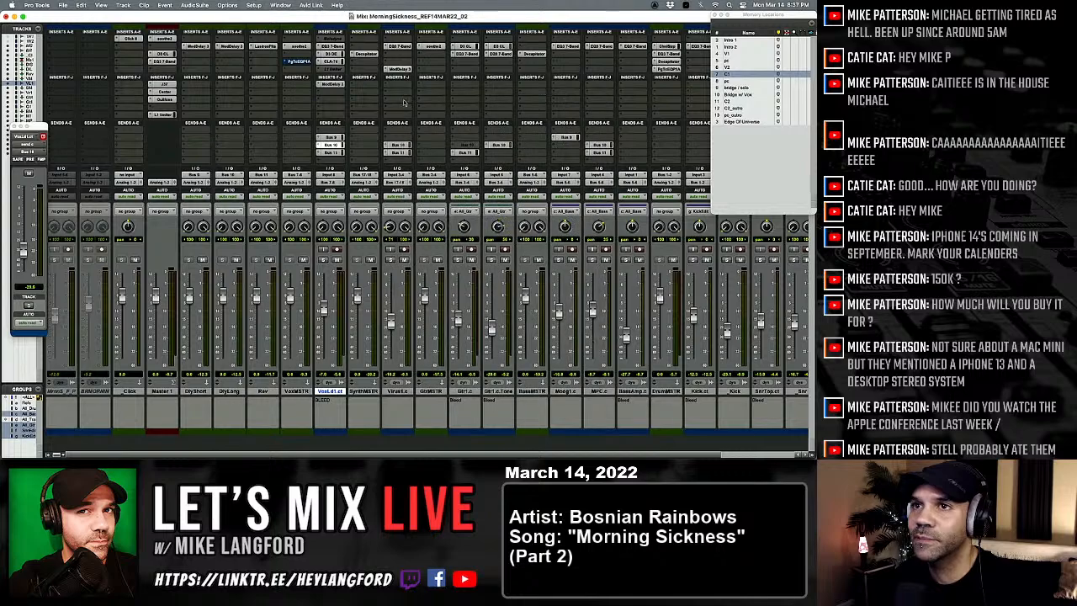
left_click(160, 113)
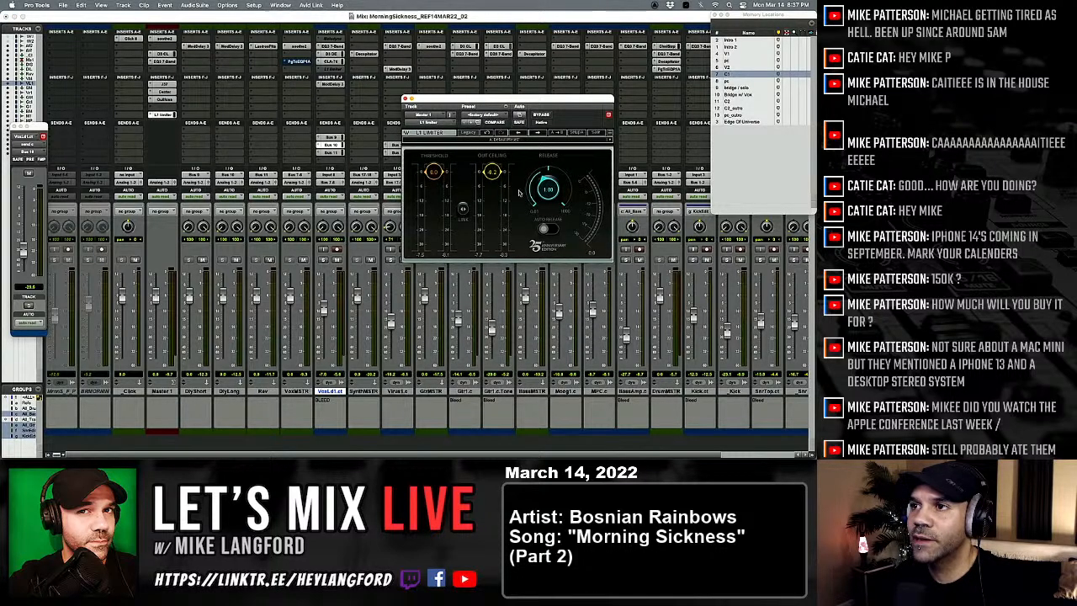
left_click(406, 99)
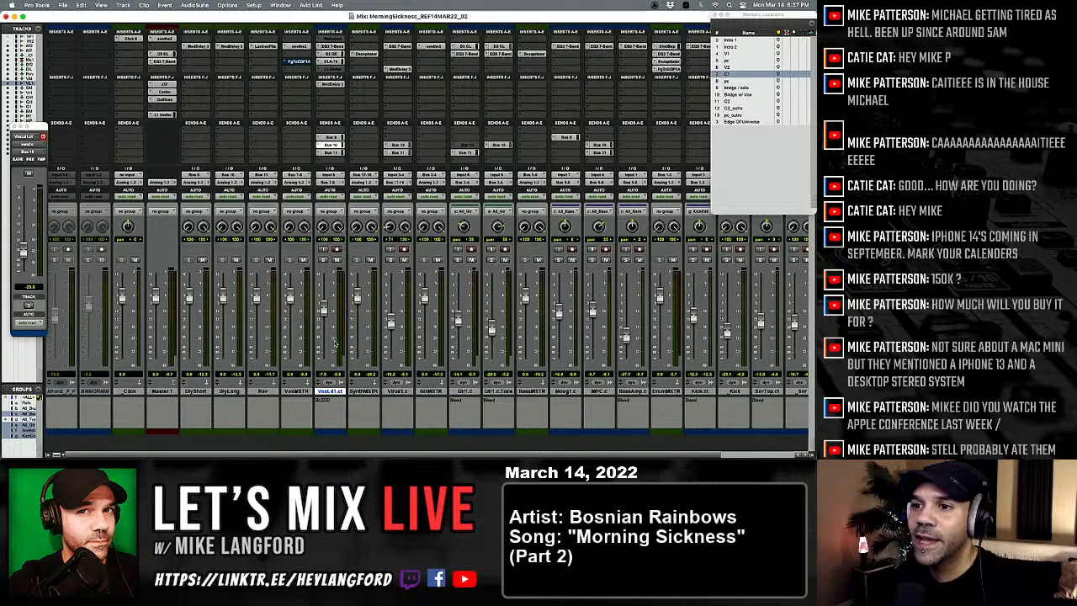
Step: Play the bridge and select the VoxLd1 vocal from the Bridge w/ Vox marker to the C2 marker
key("super+equal")
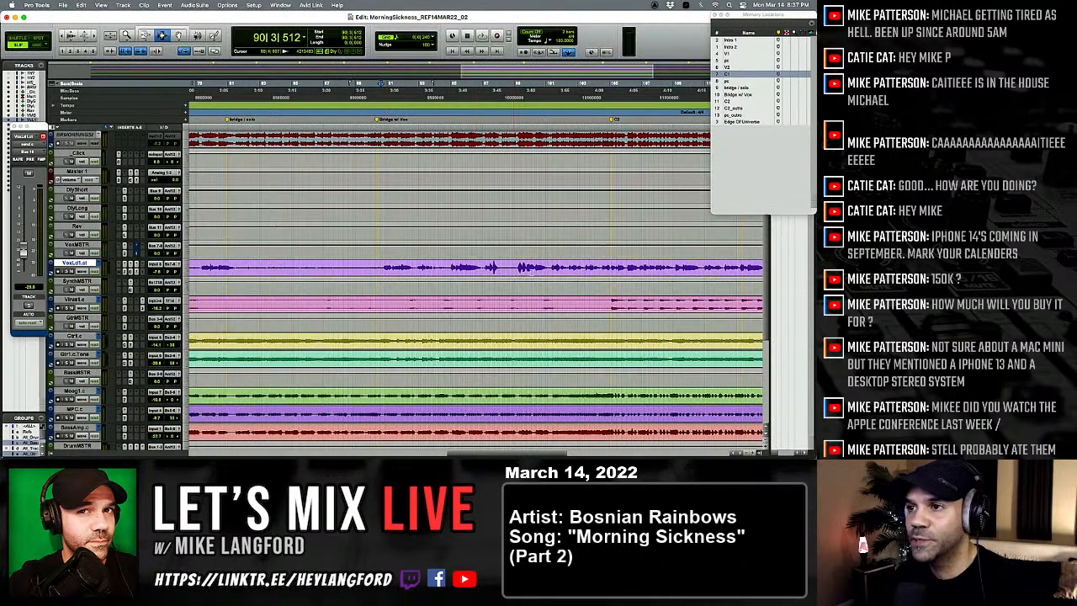
key("space")
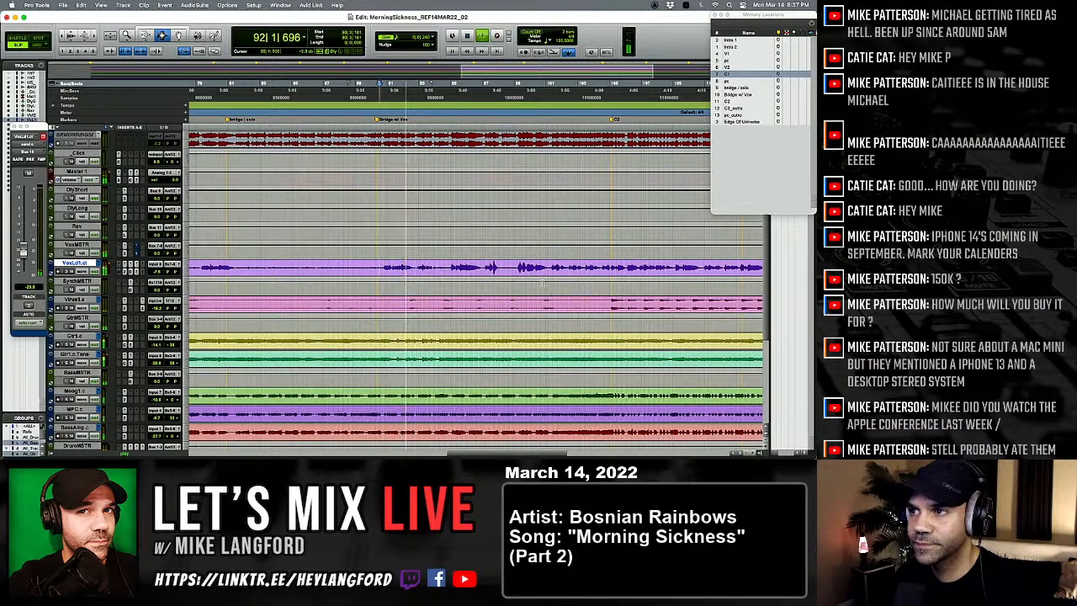
left_click(613, 272, "shift")
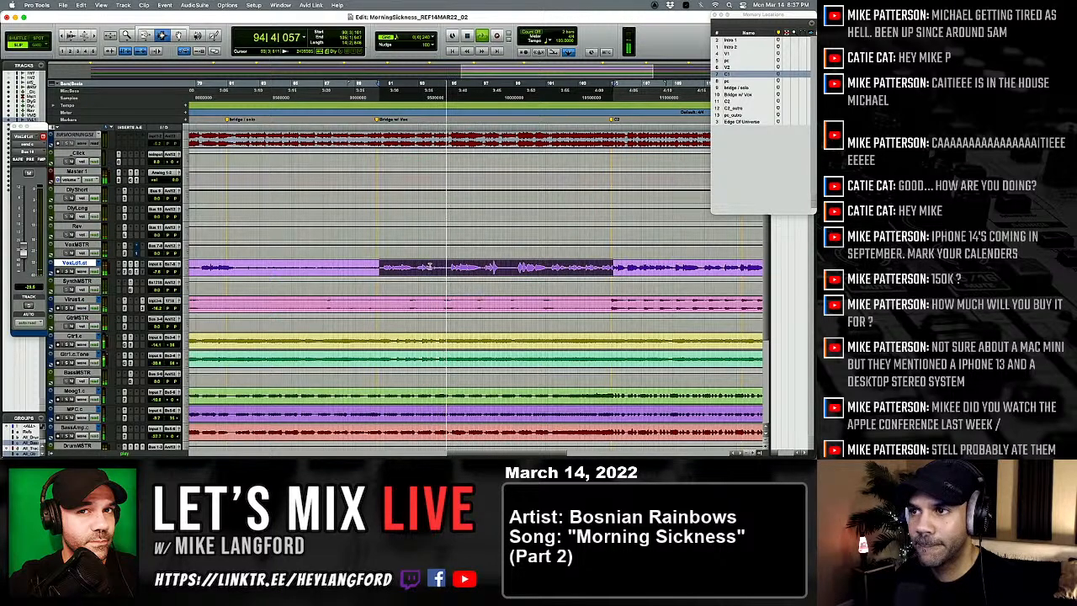
Step: Add an extra Bus 9 send in the first send slot of the VoxLd1 track and mute it
key("super+equal")
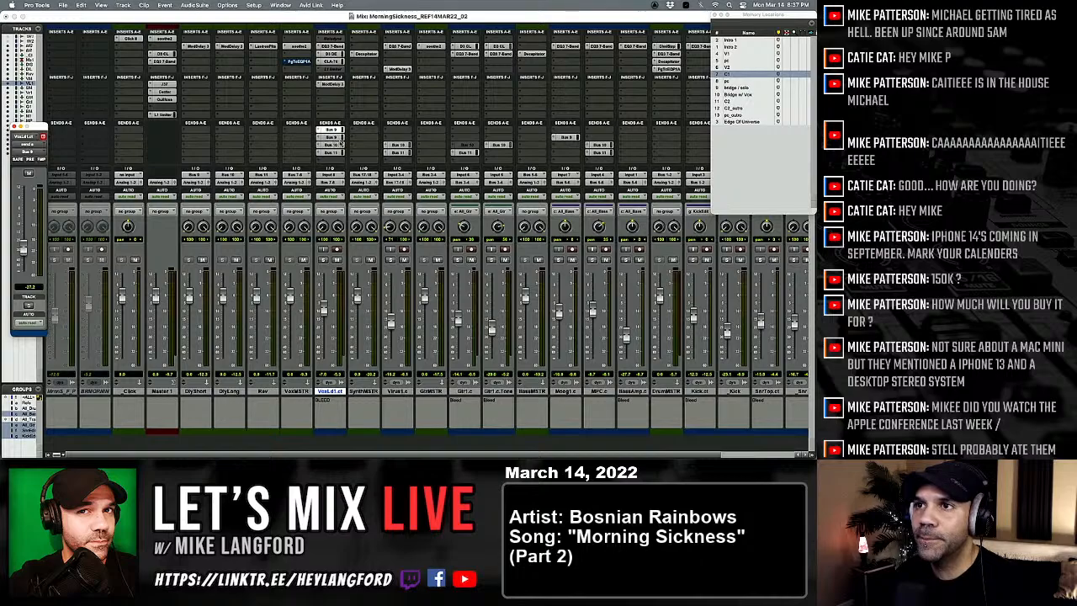
key("super+equal")
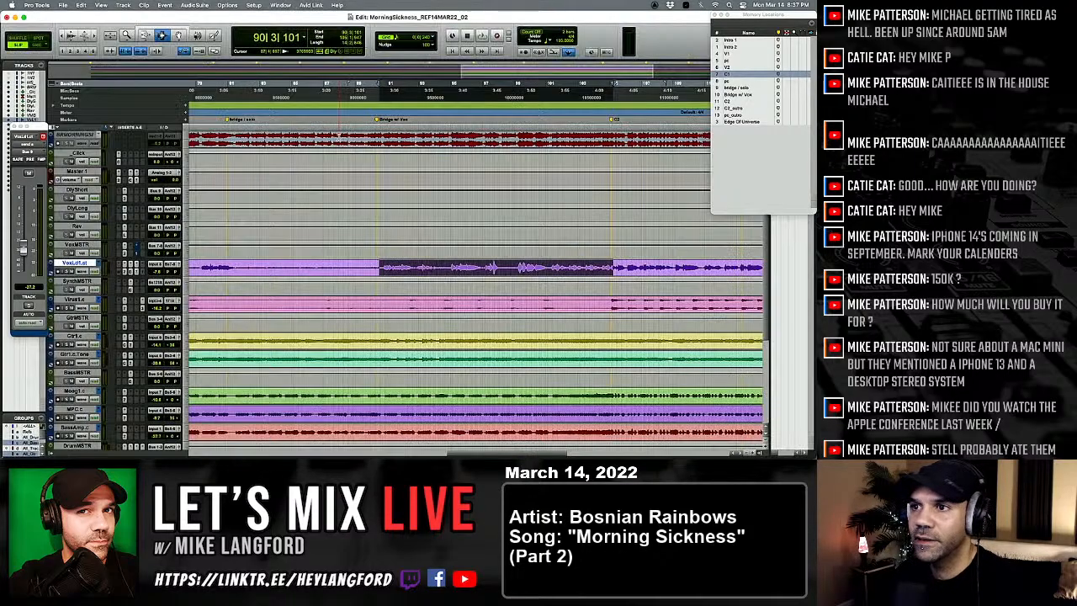
key("super+equal")
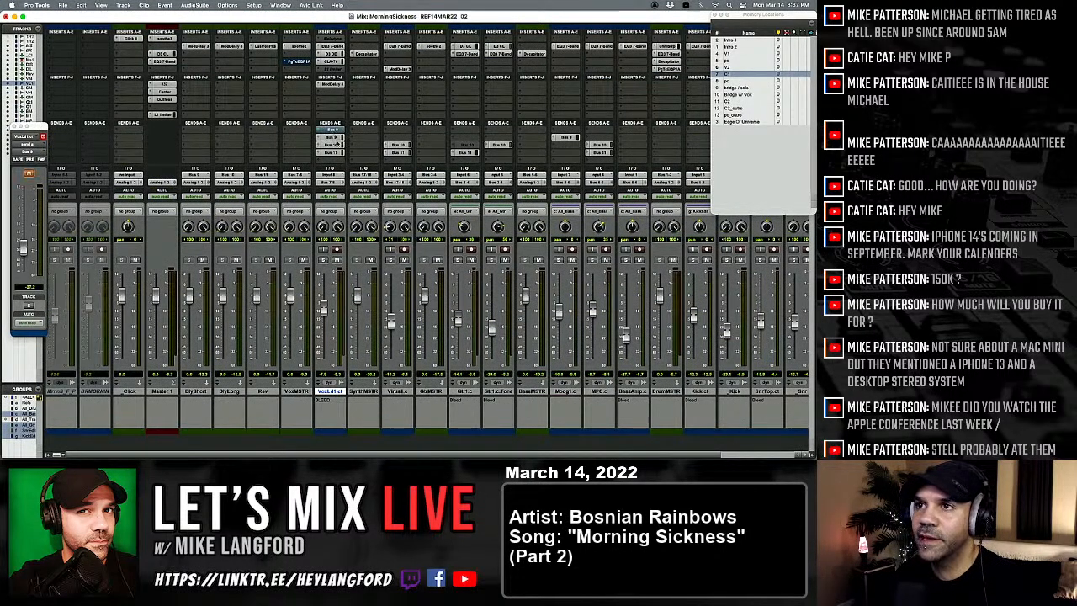
key("super+equal")
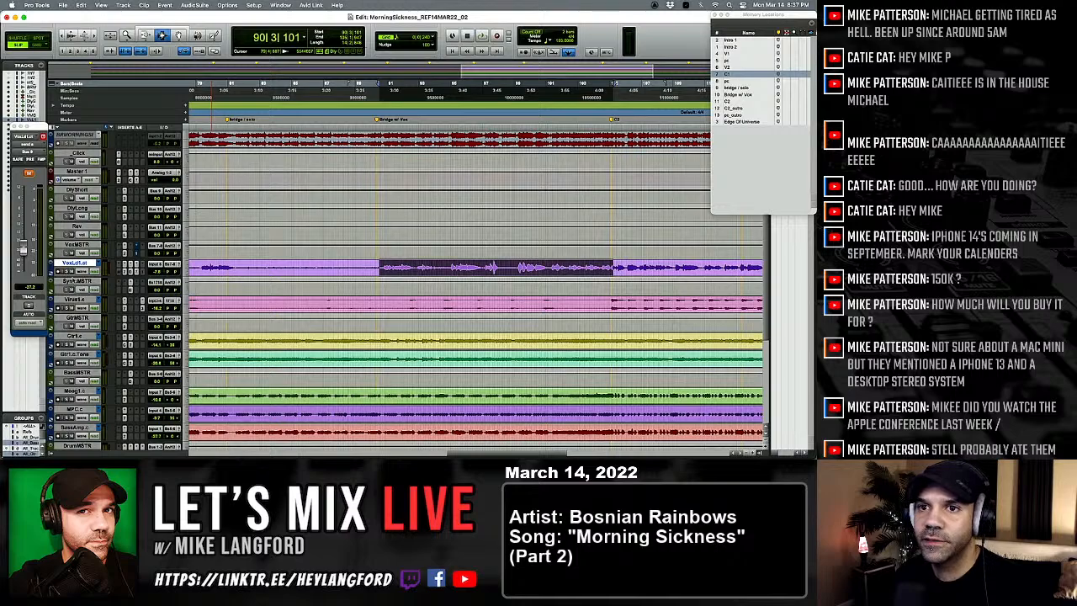
Step: Enlarge the VoxLd1 track and display the mute automation of its send A (Bus 9)
key("ctrl+Up")
key("ctrl+Up")
left_click(77, 281)
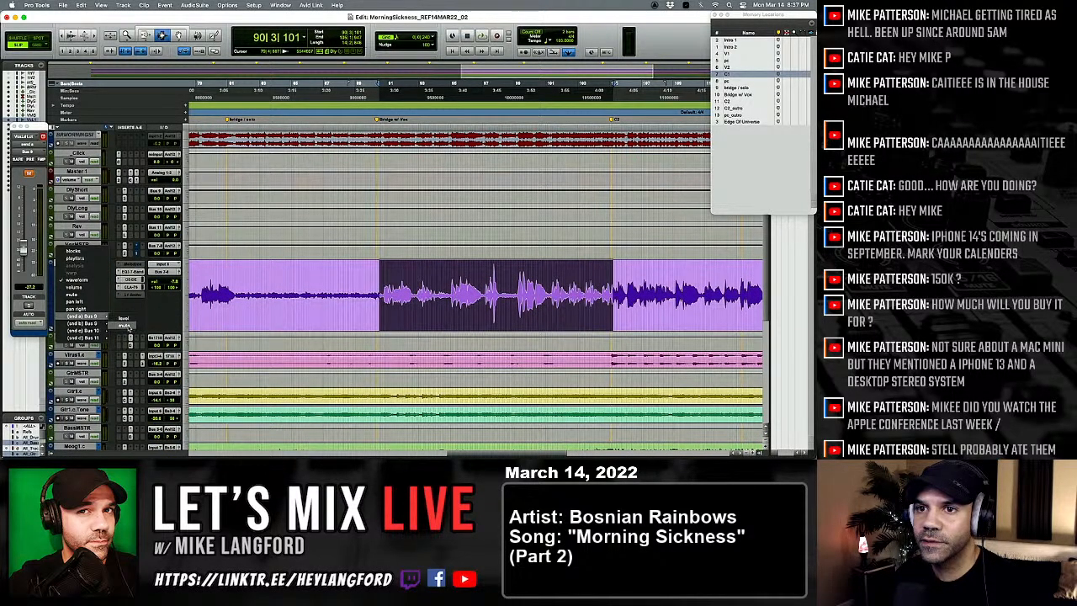
left_click(126, 320)
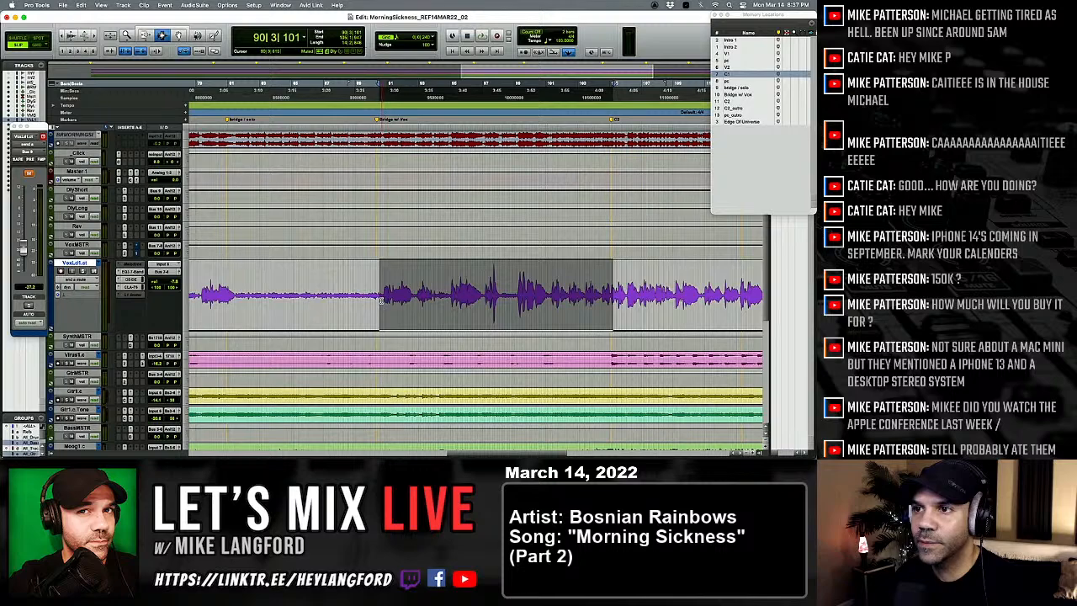
left_click(78, 281)
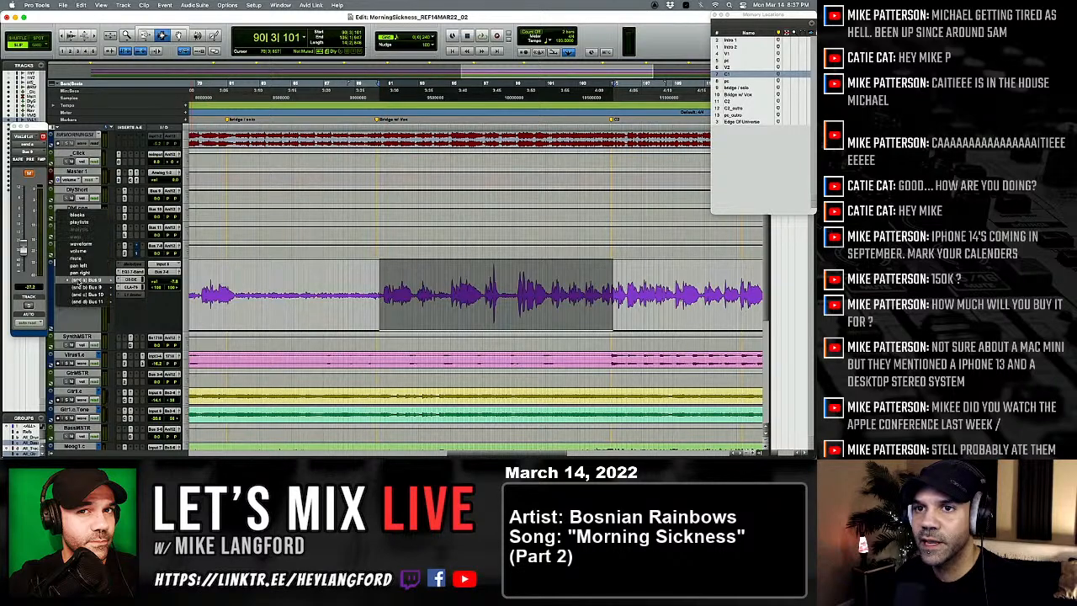
left_click(87, 322)
Step: Unmute send A (Bus 9) on VoxLd1 and display that send's level automation on the track
key("super+equal")
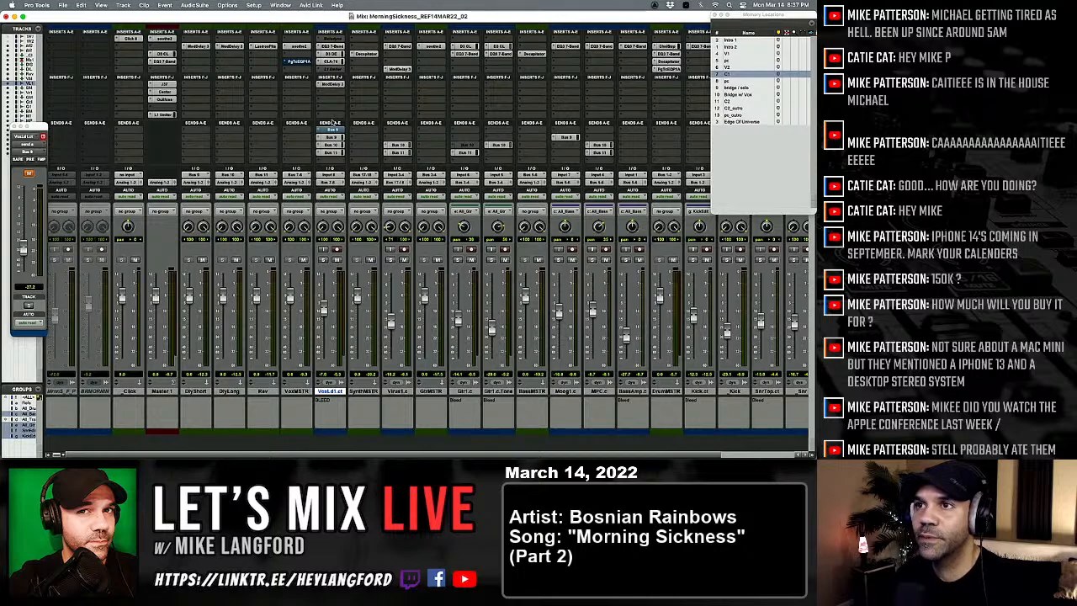
key("super+equal")
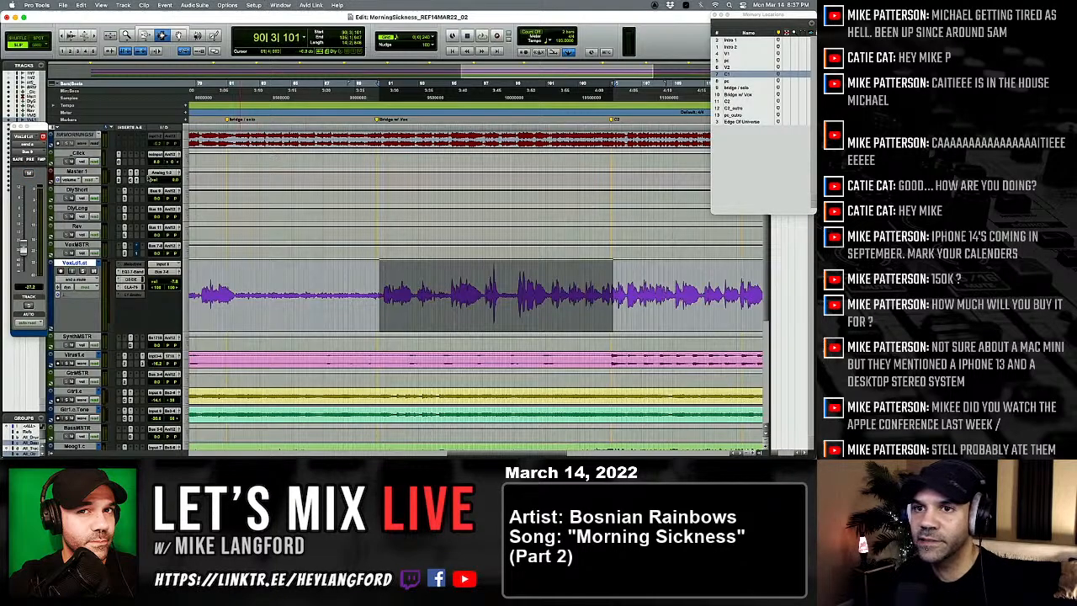
left_click(94, 273)
mouse_move(77, 281)
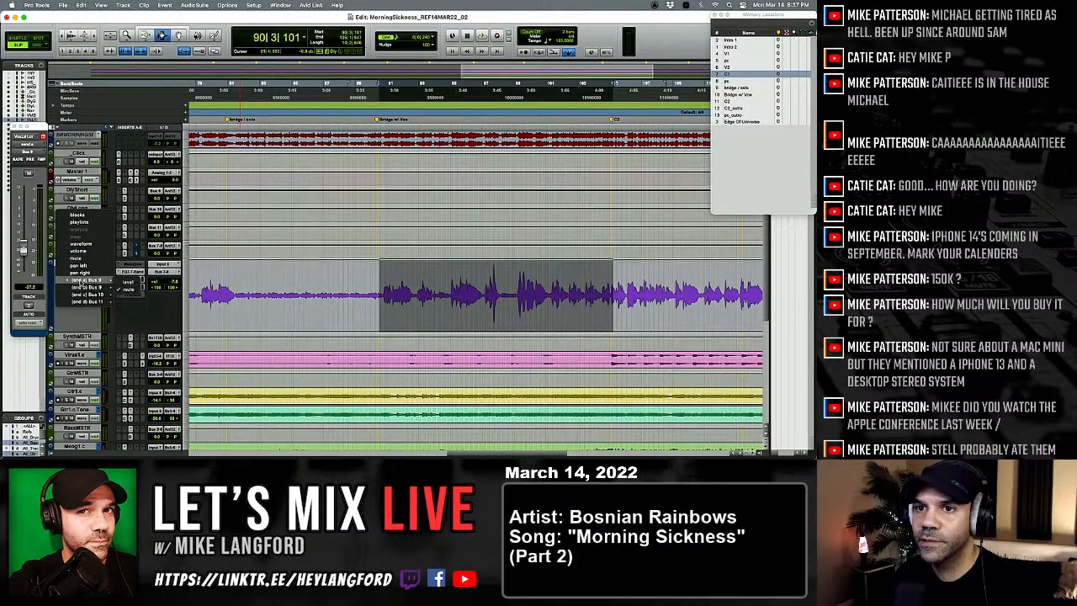
left_click(139, 282)
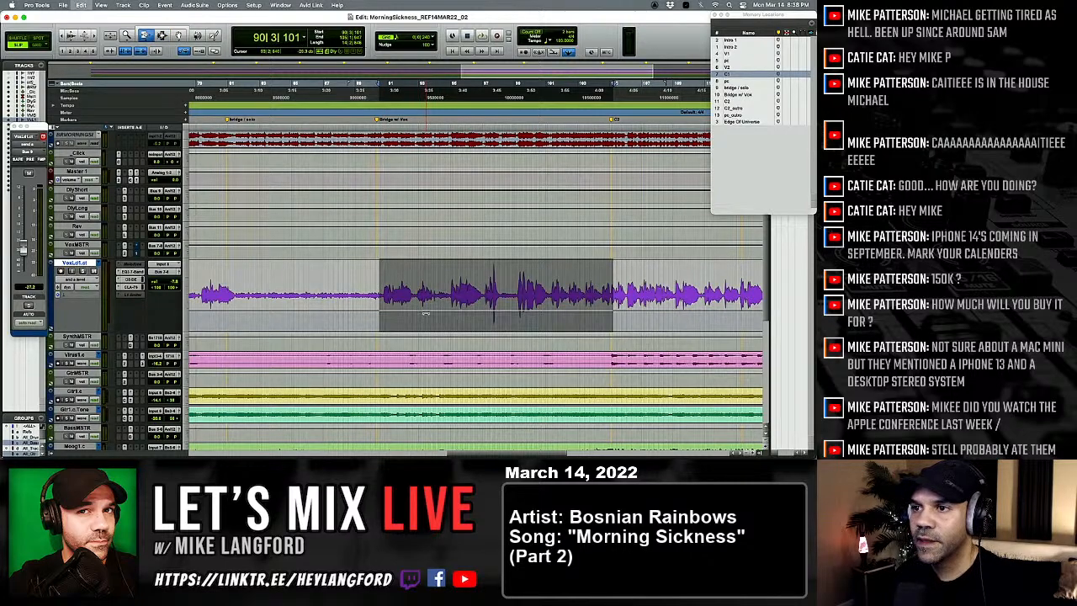
Step: Lower the level of VoxLd1's send A (Bus 9) to minimum and close the send fader window
key("super+equal")
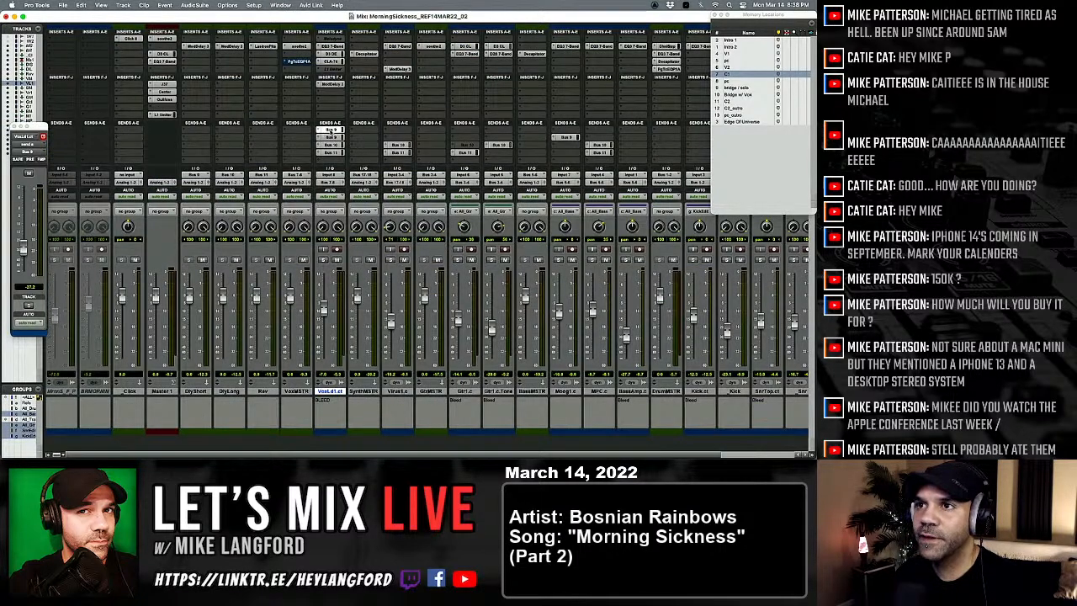
left_click(329, 131)
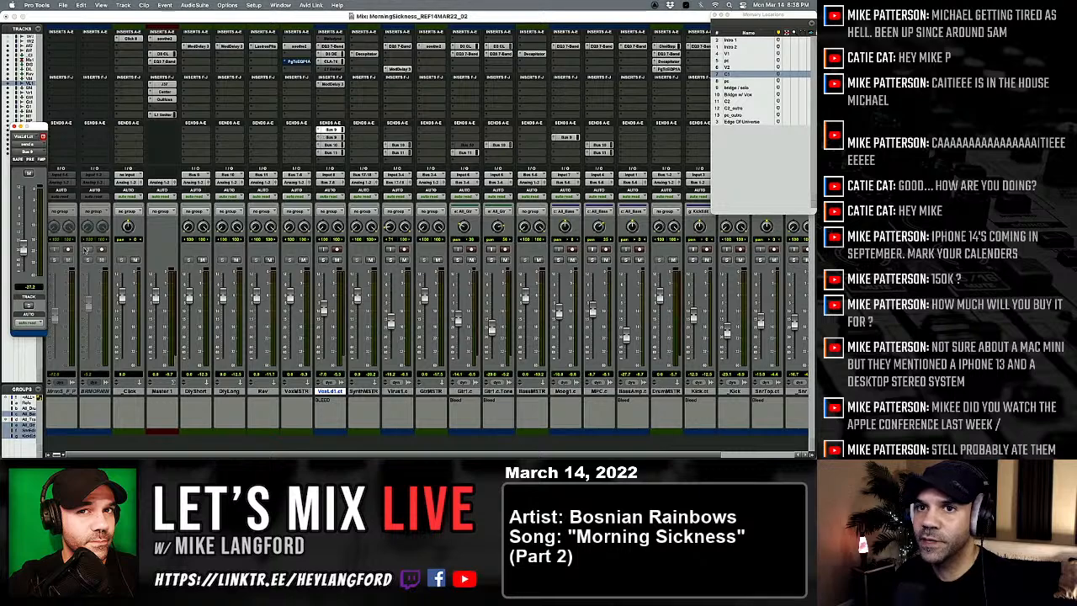
left_click(15, 126)
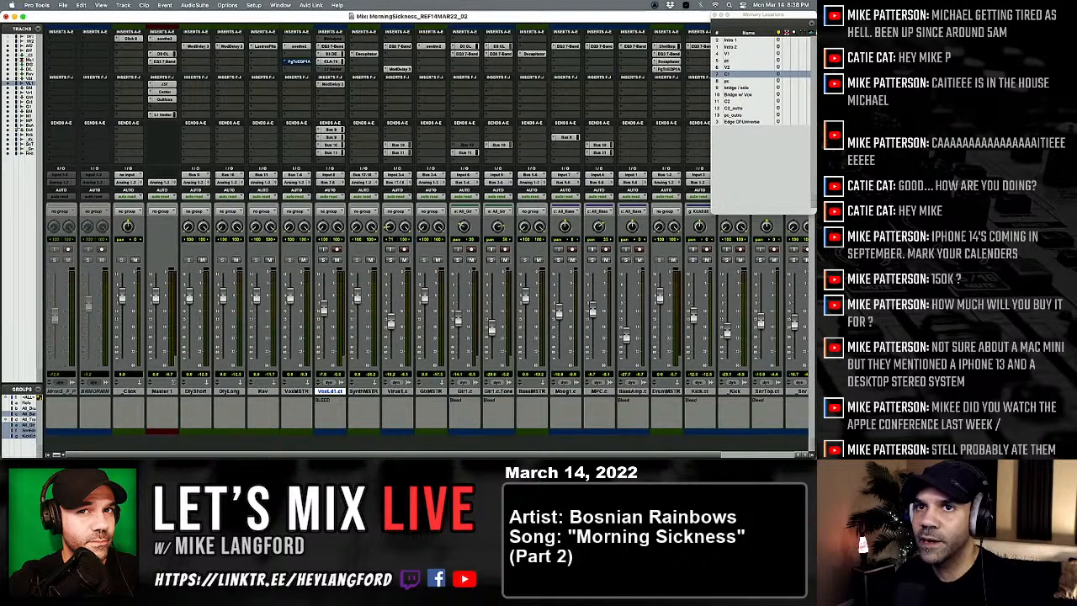
key("super+equal")
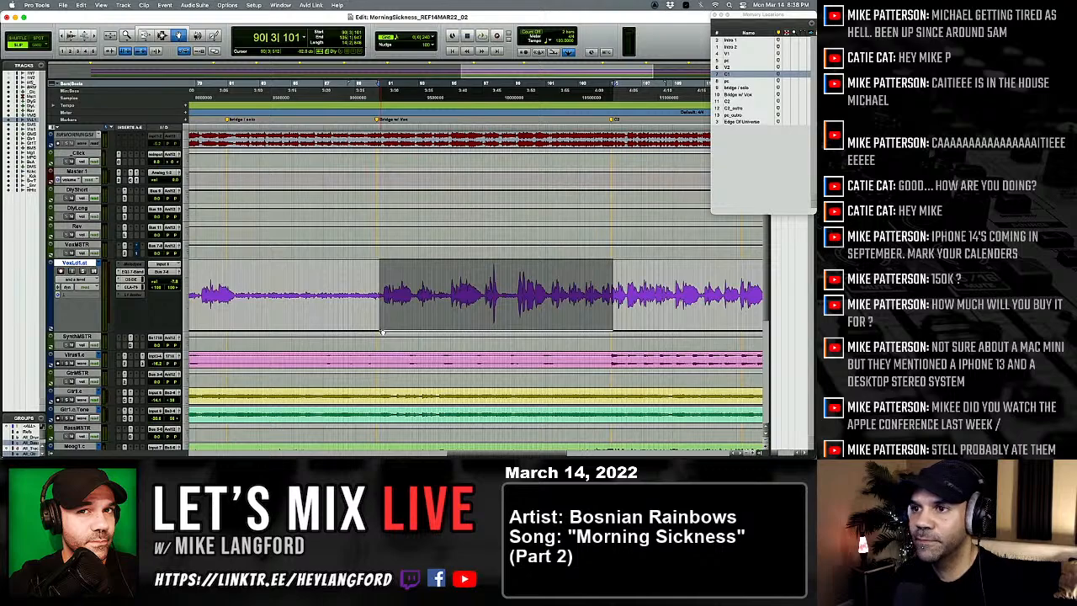
Step: Raise the send A level automation to about -8 dB across the selected bridge vocal, with a short opening ramp, and play it
key("F6")
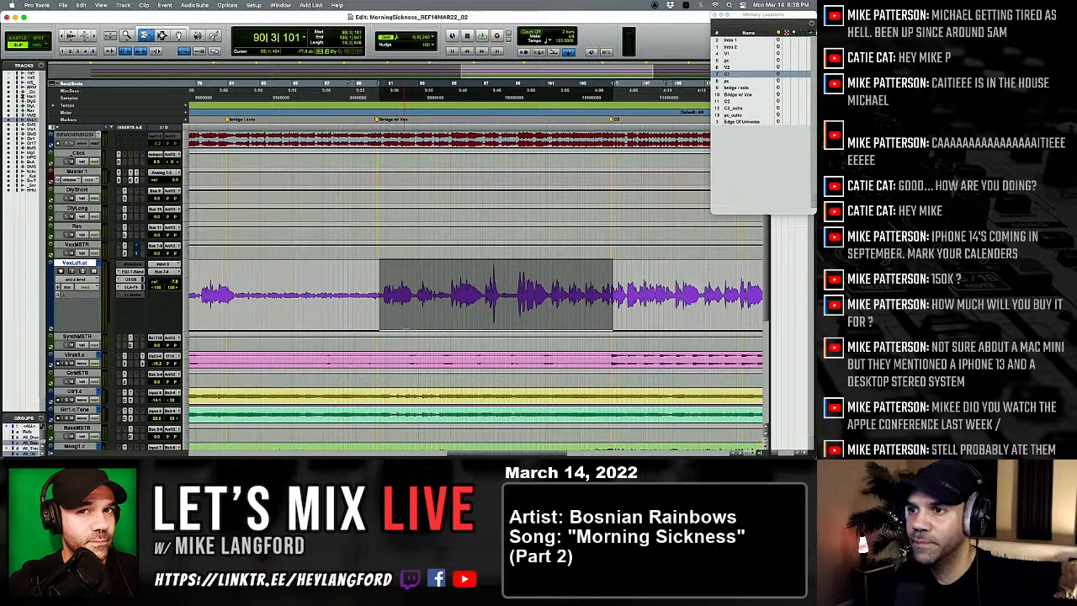
left_click_drag(405, 328, 410, 207)
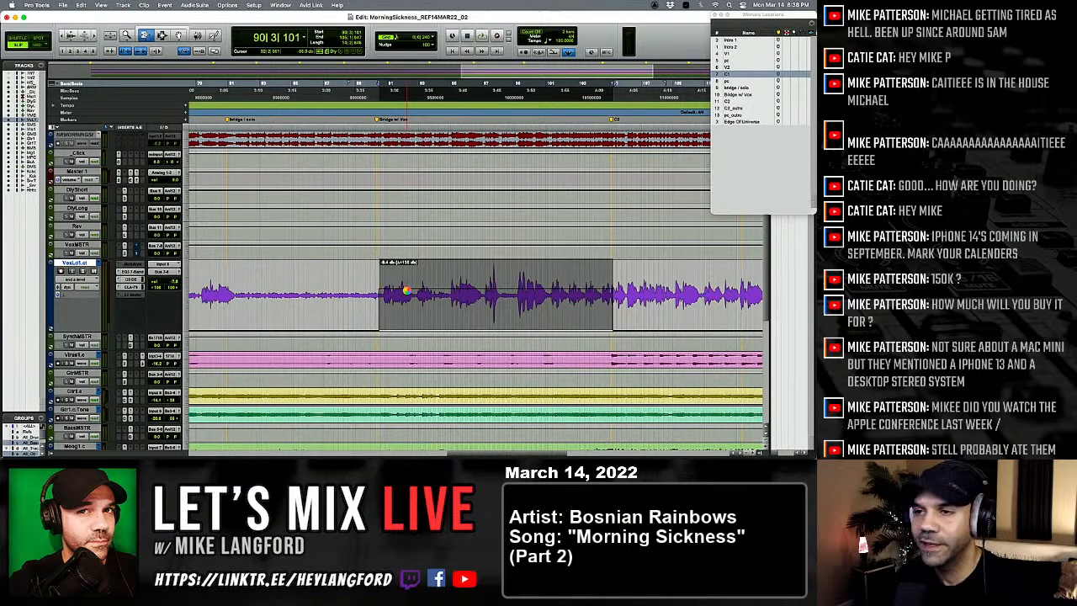
key("space")
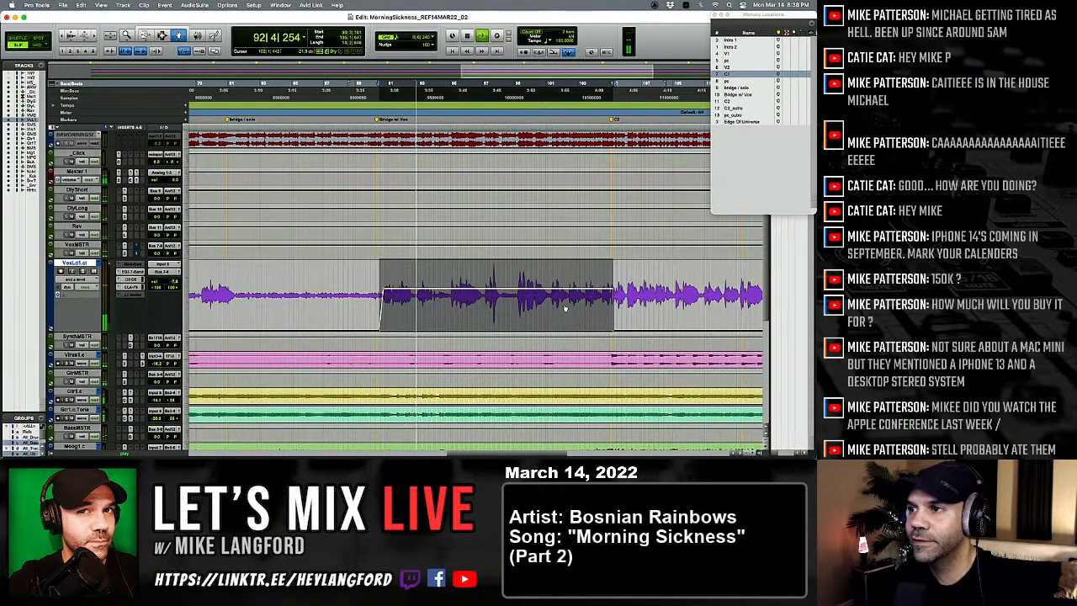
Step: Reshape the end of the send A automation so it ramps down to minimum right at the C2 marker
key("t")
key("t")
scroll(608, 307, "right", 10)
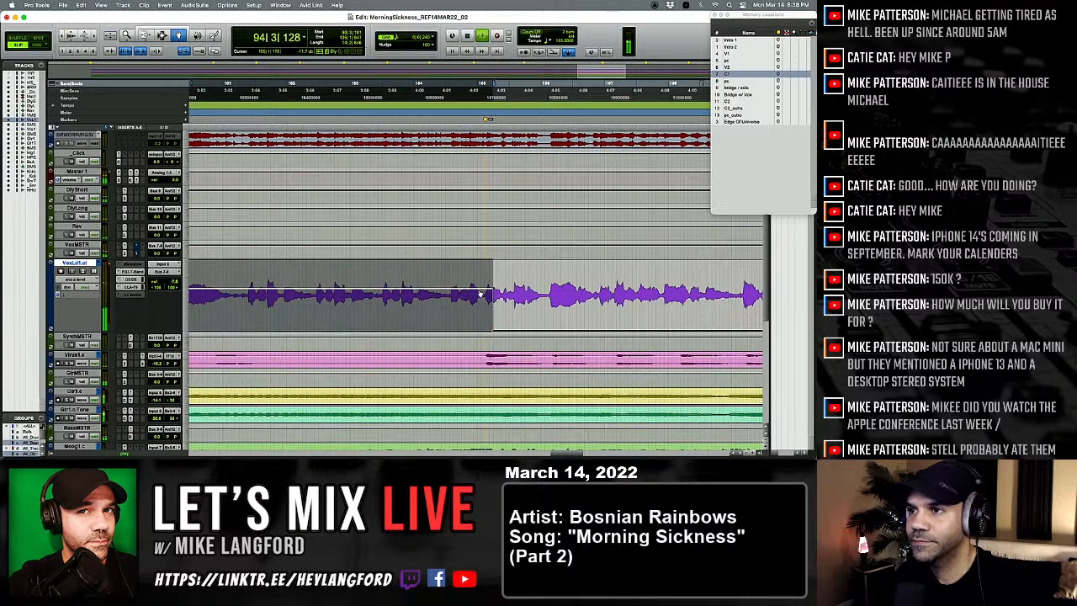
left_click_drag(493, 291, 487, 346)
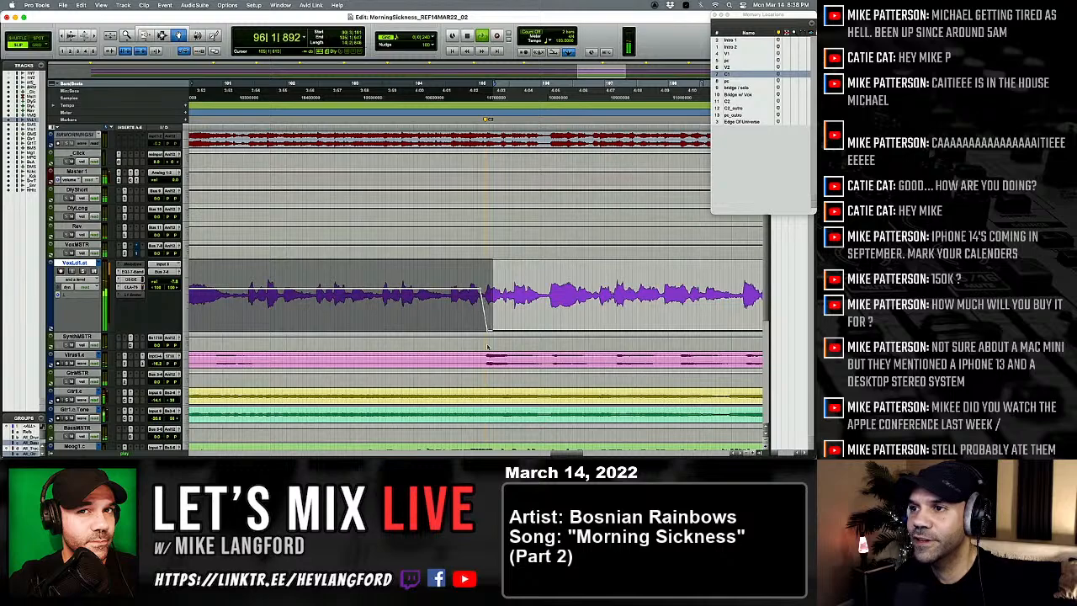
Step: Lower the raised send A level slightly across the whole bridge vocal selection during playback
scroll(489, 337, "left", 4)
key("r")
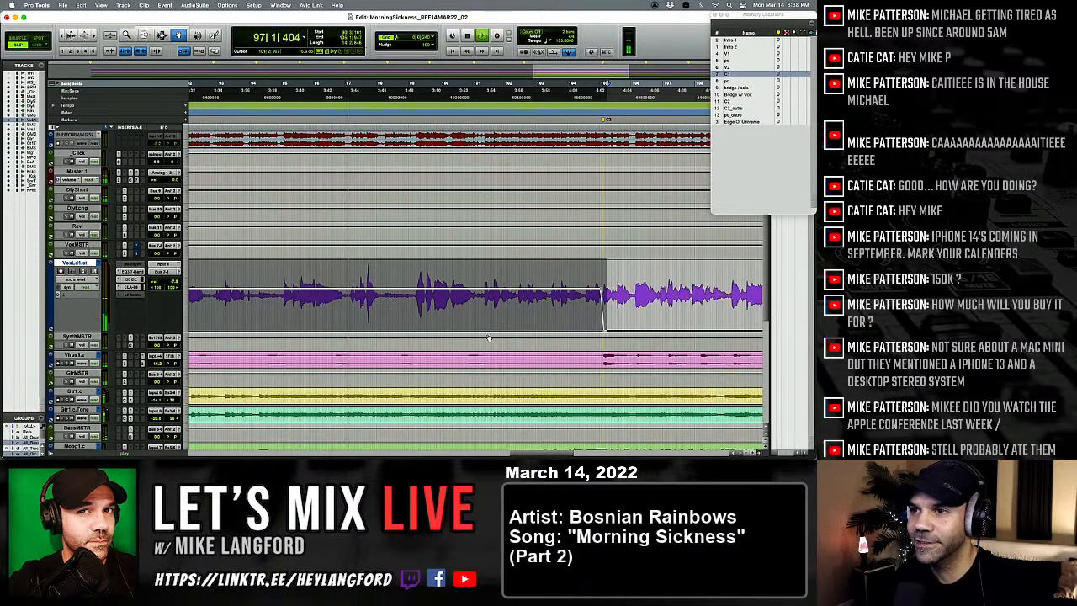
scroll(489, 338, "left", 4)
scroll(488, 338, "right", 4)
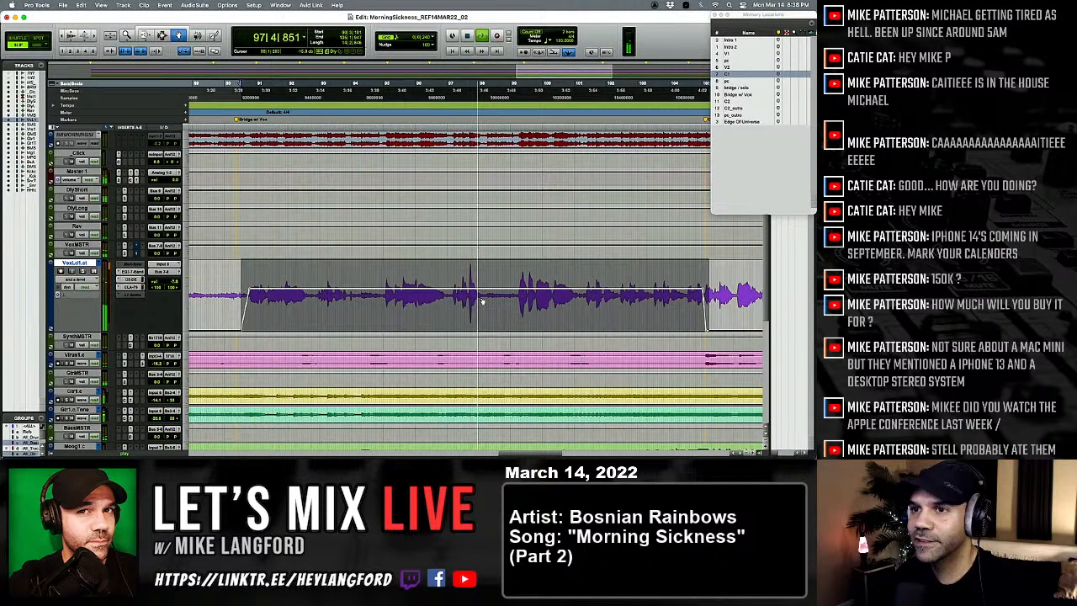
left_click_drag(469, 305, 469, 316)
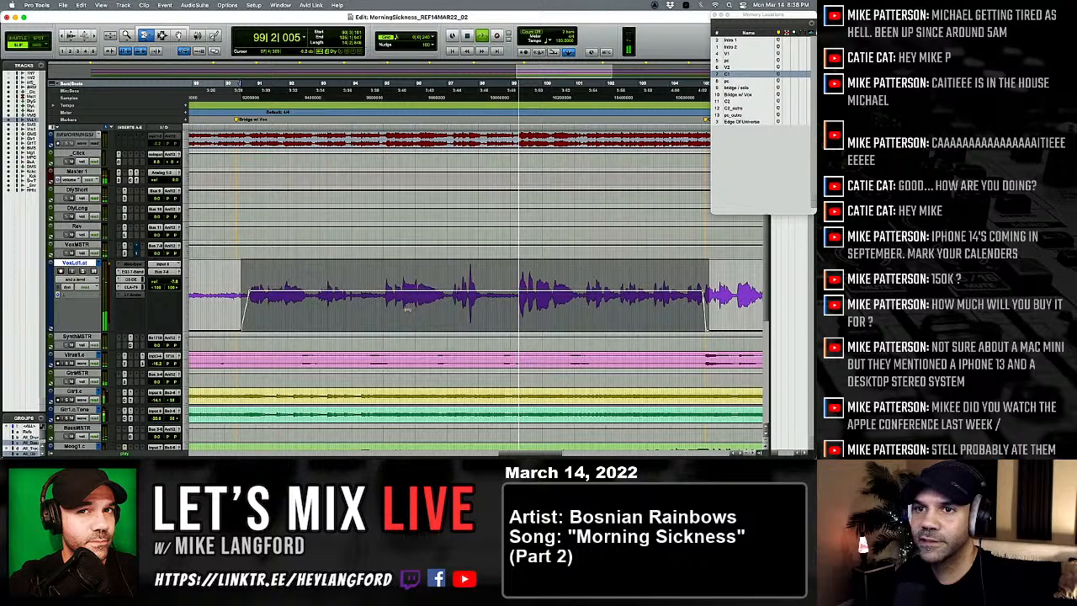
Step: Play the transition from the end of the bridge into C2 to check the vocal send automation
scroll(407, 308, "down", 3)
scroll(407, 308, "up", 2)
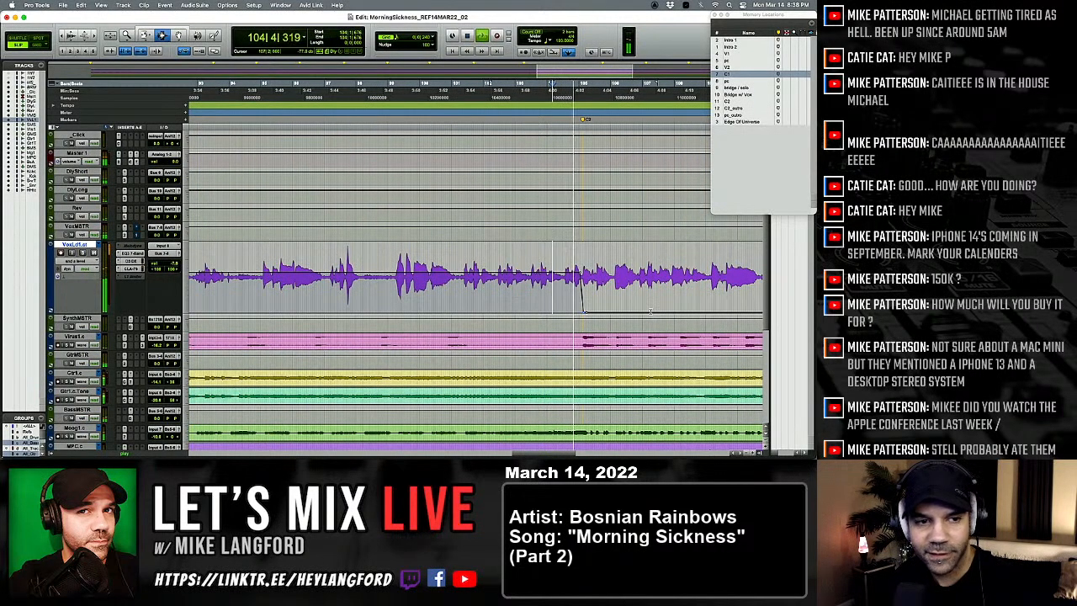
key("space")
key("space")
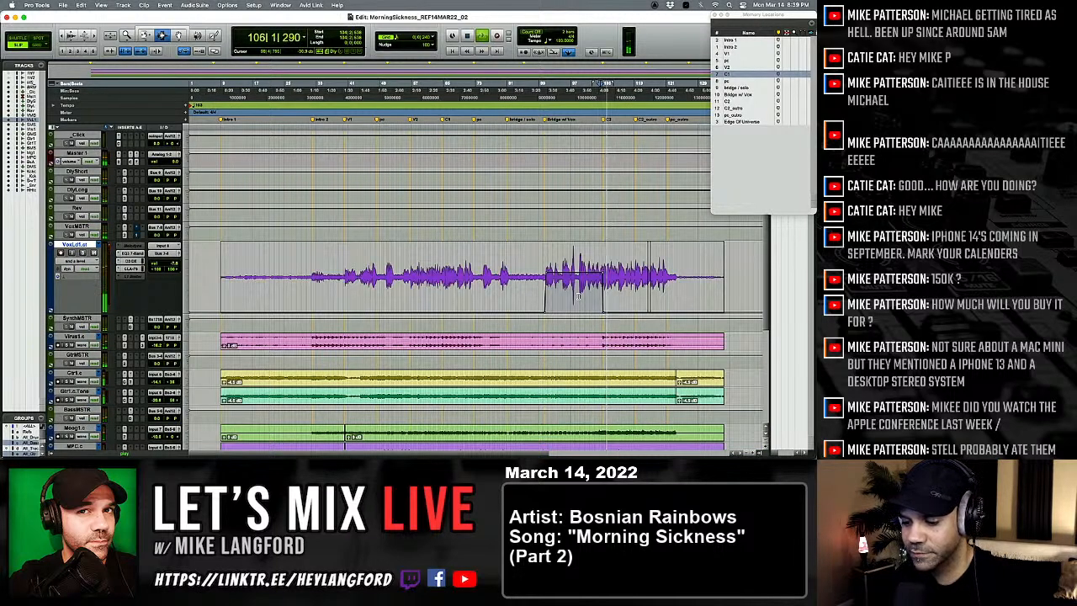
Step: Open the PuigTec EQP1A equalizer on the VoxMSTR track and adjust its low-frequency attenuation
key("super+equal")
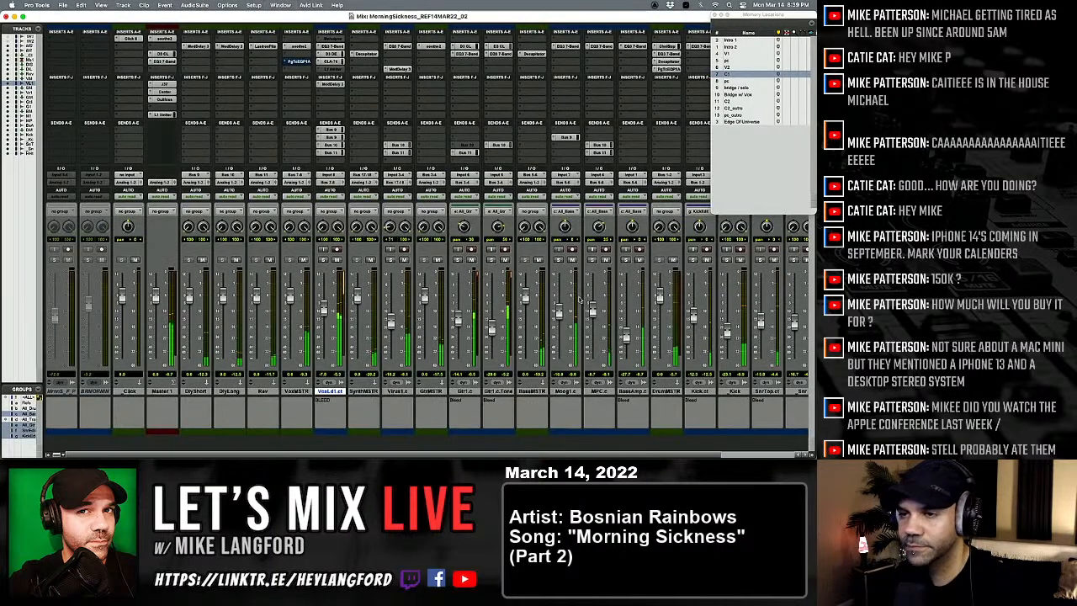
left_click(299, 61)
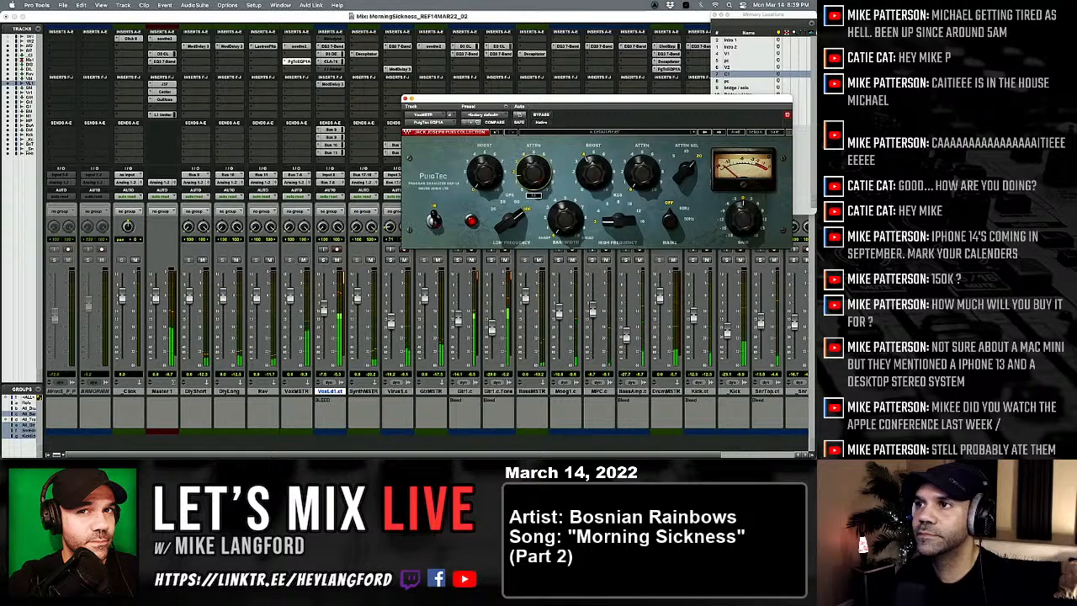
left_click_drag(533, 173, 534, 161)
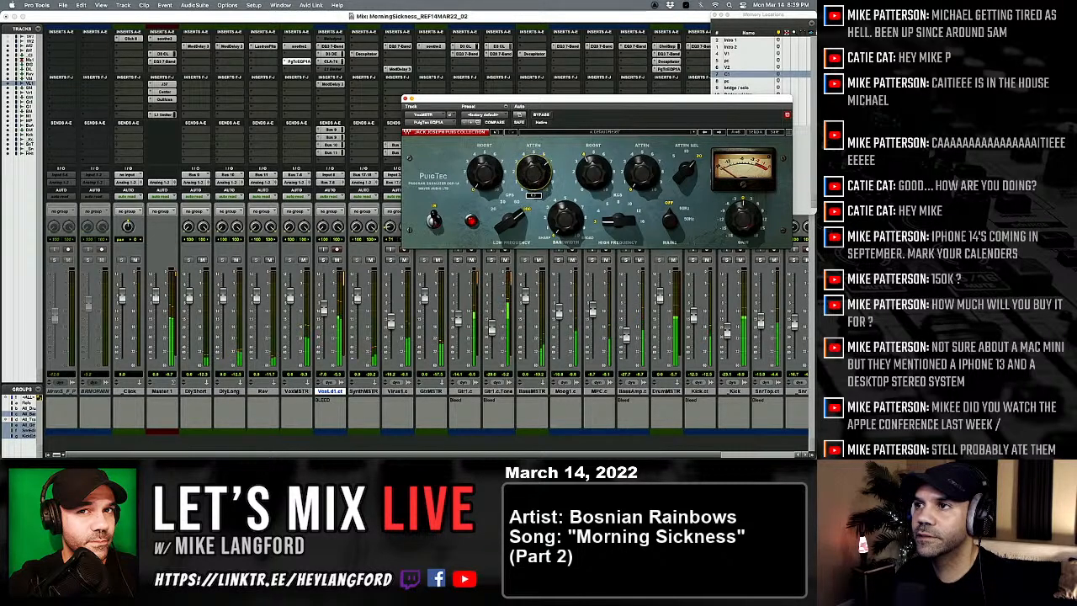
Step: Fine-tune the low-frequency attenuation and high-frequency boost on the VoxMSTR PuigTec EQP1A, and close the equalizer
left_click_drag(533, 168, 533, 164)
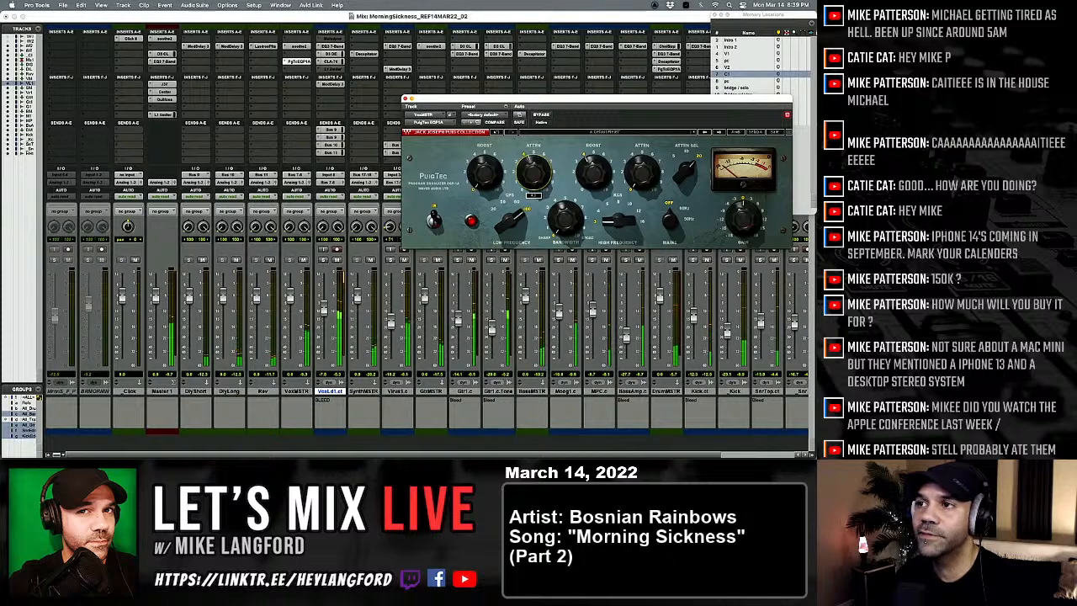
left_click_drag(594, 173, 594, 169)
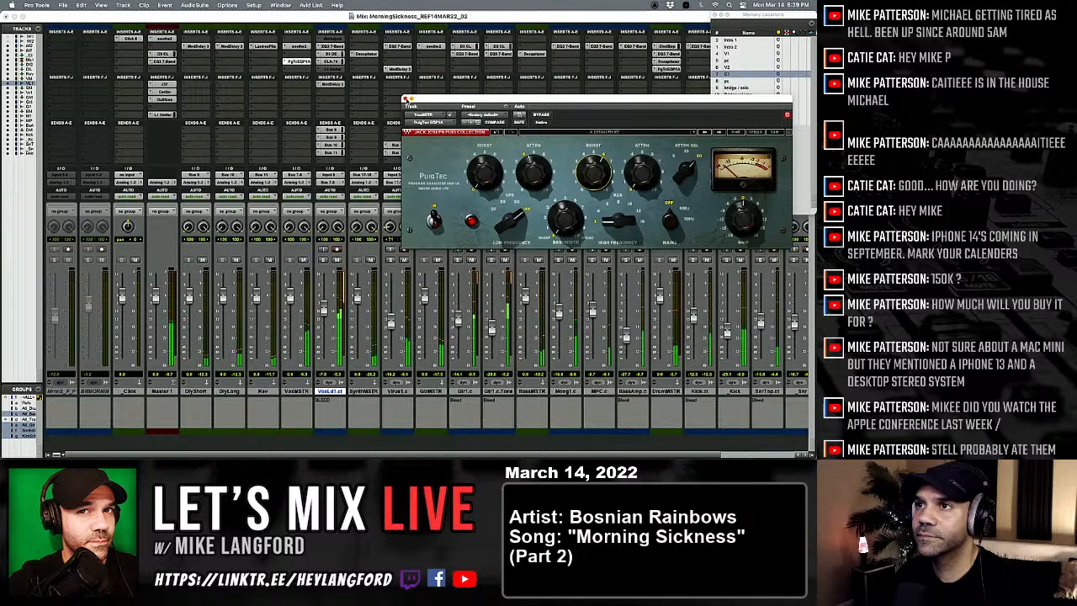
left_click(406, 99)
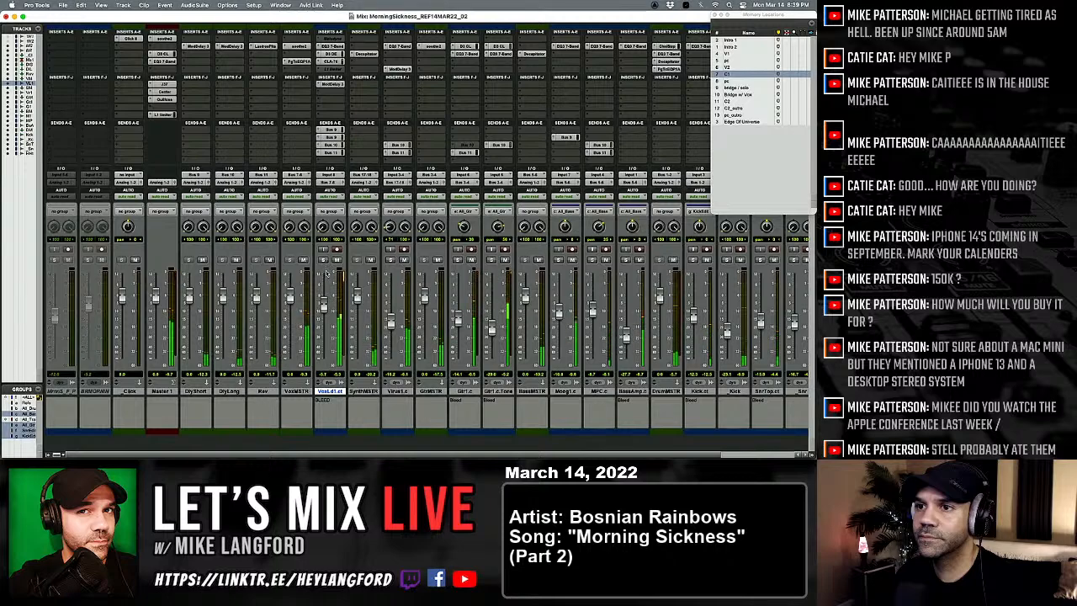
Step: Return to the Edit window and play the lead vocal from just before the Bridge w/ Vox marker
key("super+equal")
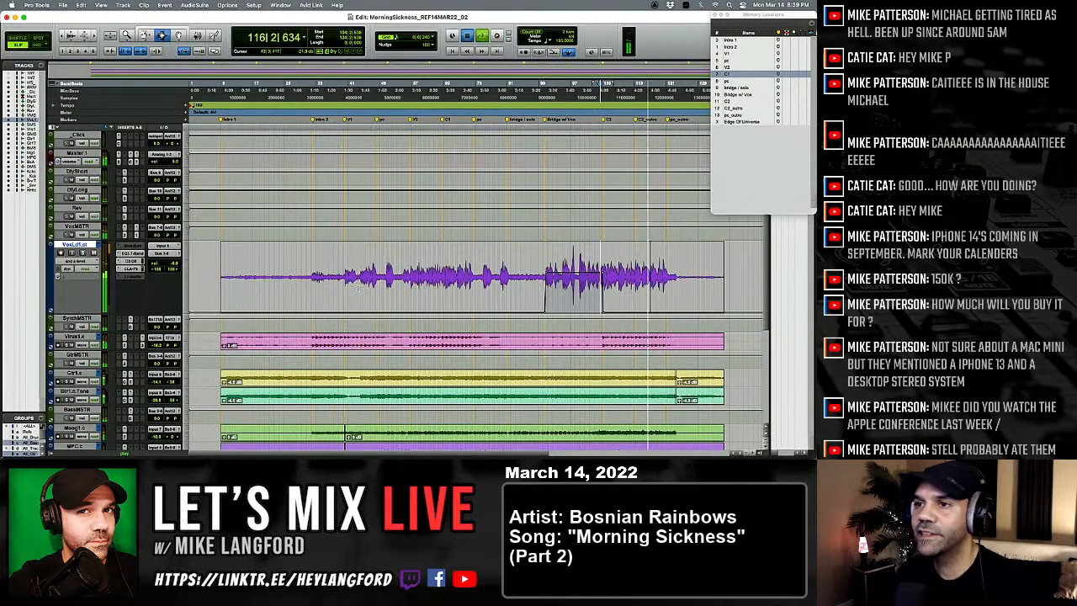
key("t")
key("t")
key("t")
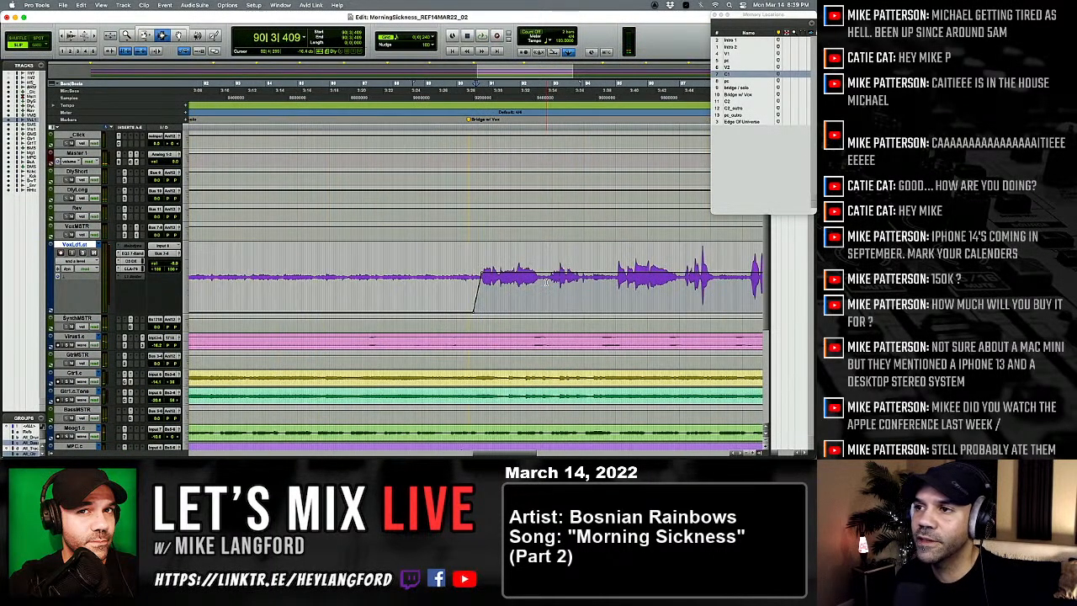
key("r")
key("r")
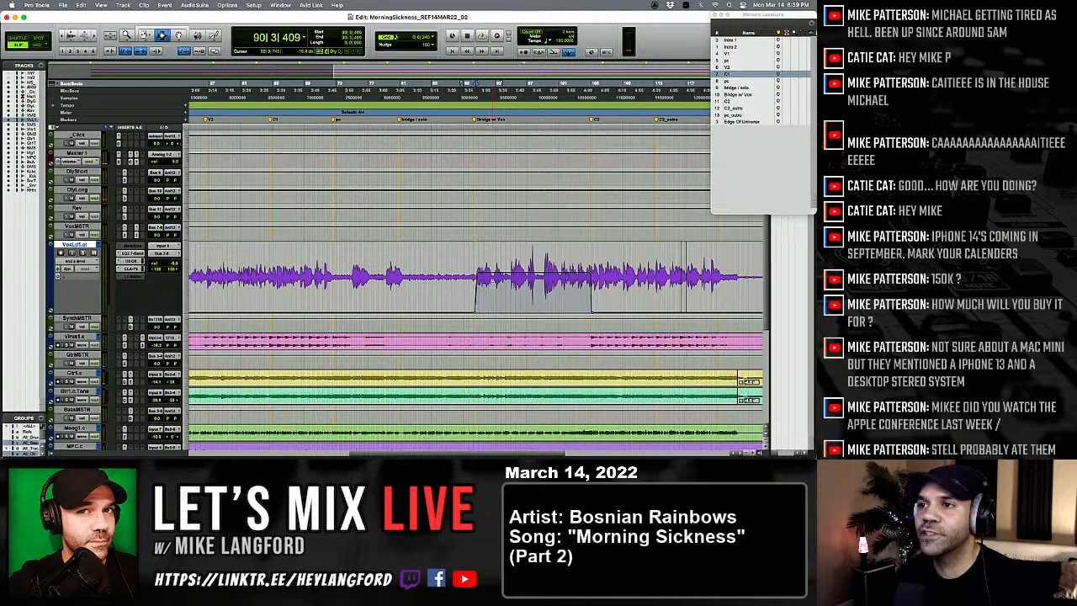
key("t")
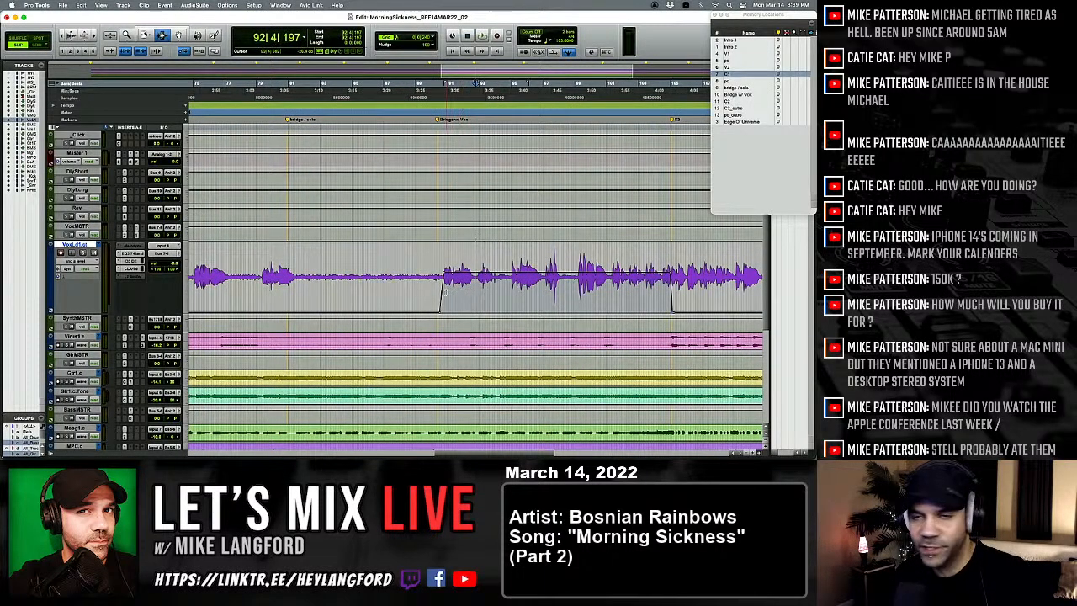
left_click(435, 284)
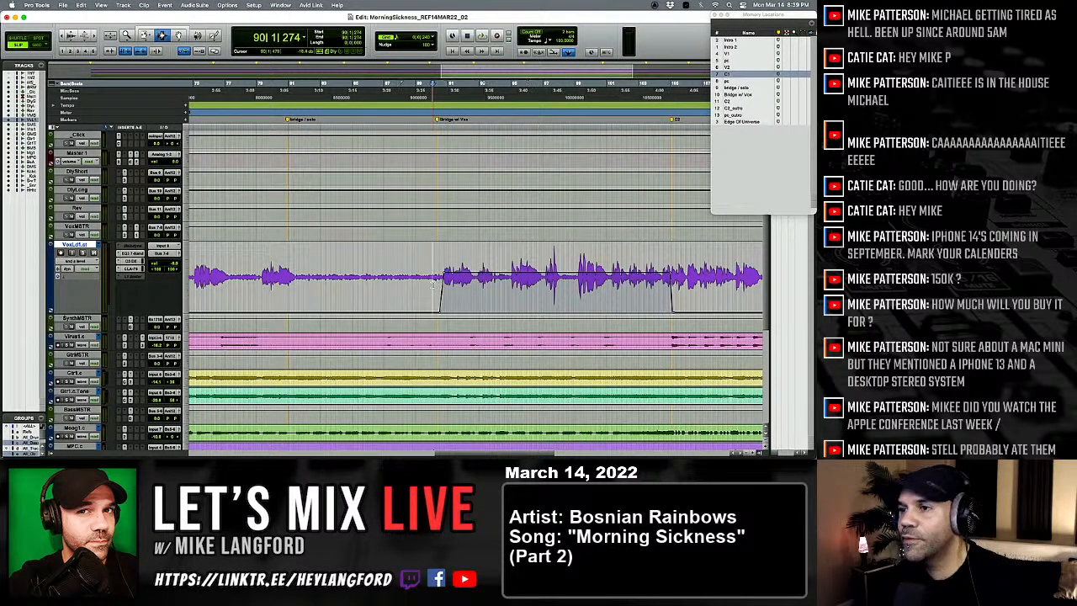
key("space")
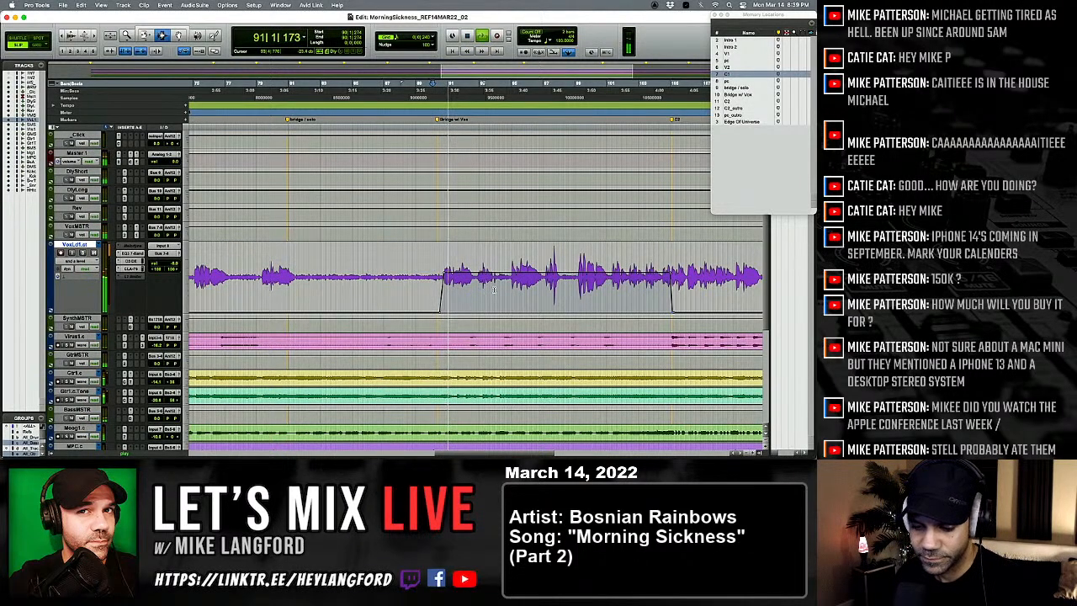
Step: Lower the raised send A automation level on VoxLd1 across the vocal bridge during playback
key("F6")
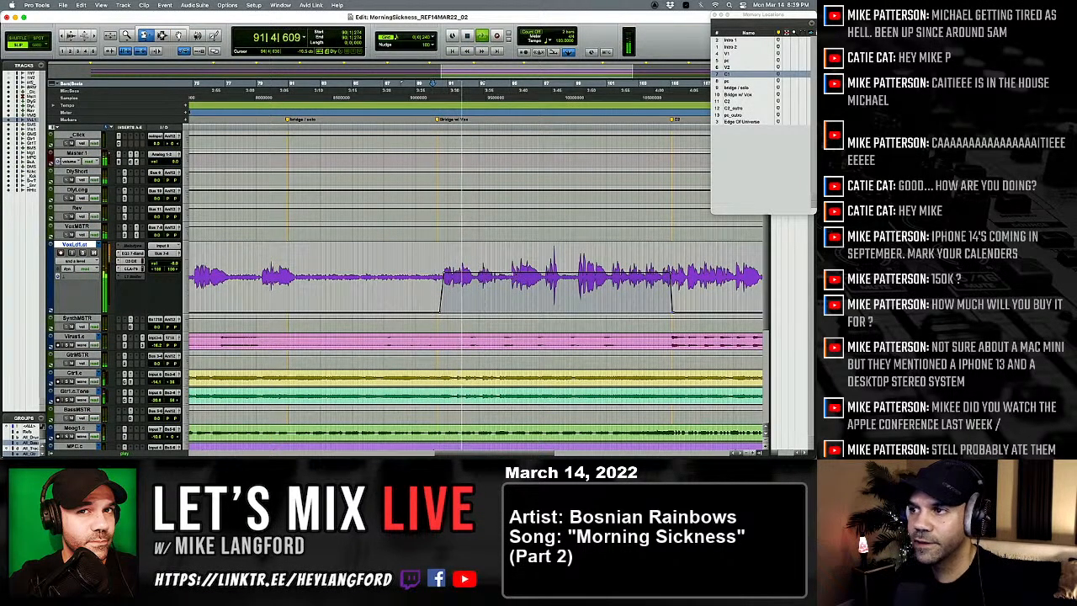
left_click_drag(509, 277, 506, 319)
left_click_drag(508, 278, 510, 322)
left_click_drag(514, 280, 511, 296)
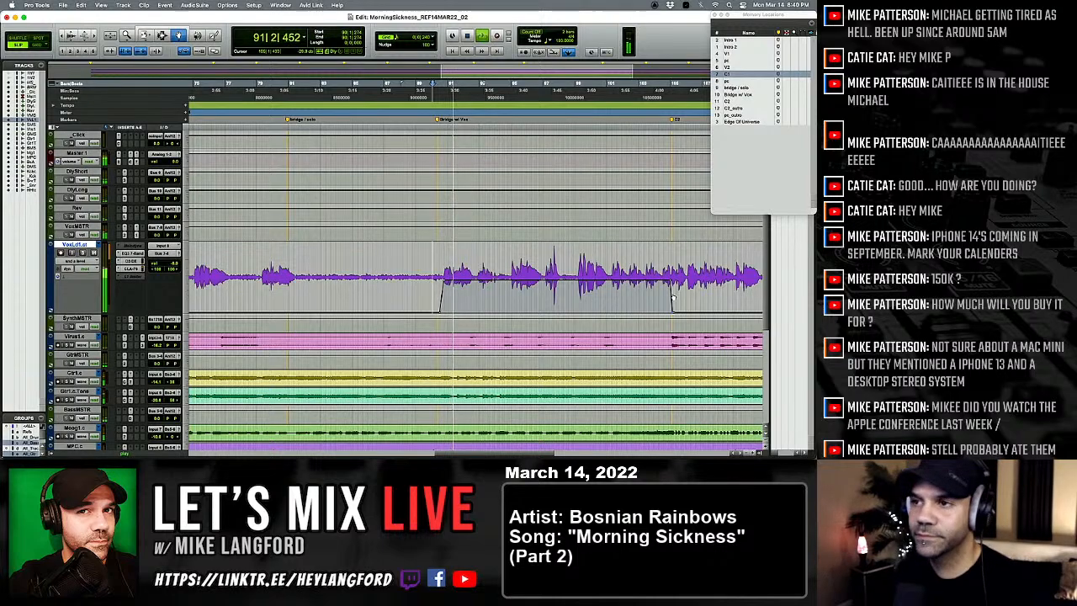
key("F6")
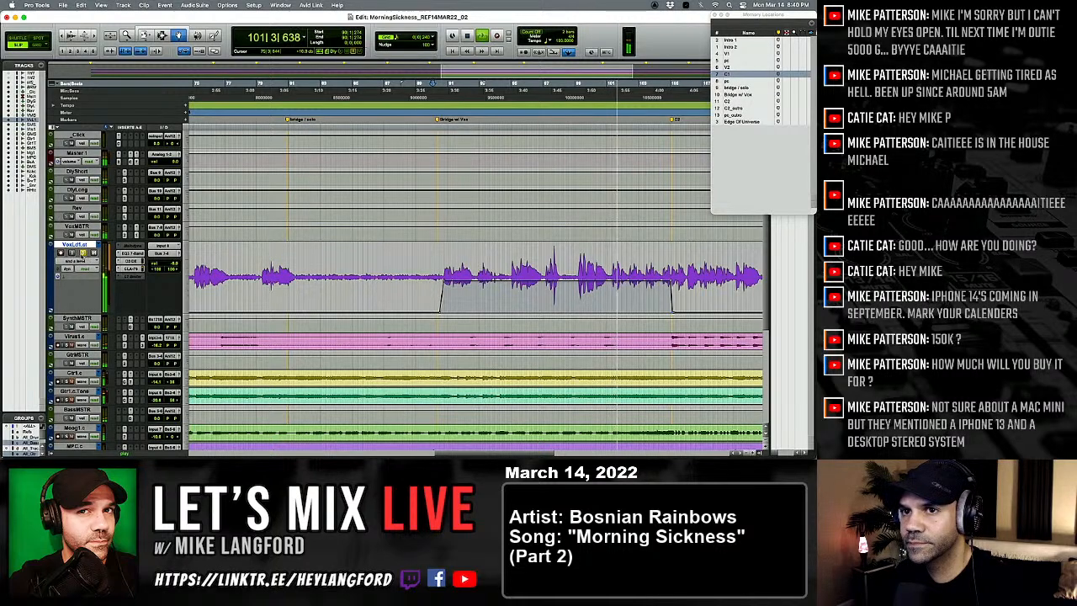
Step: Open the lead vocal's EQ3 7-Band and adjust its Bus 11 send level from the Mix window
left_click(132, 254)
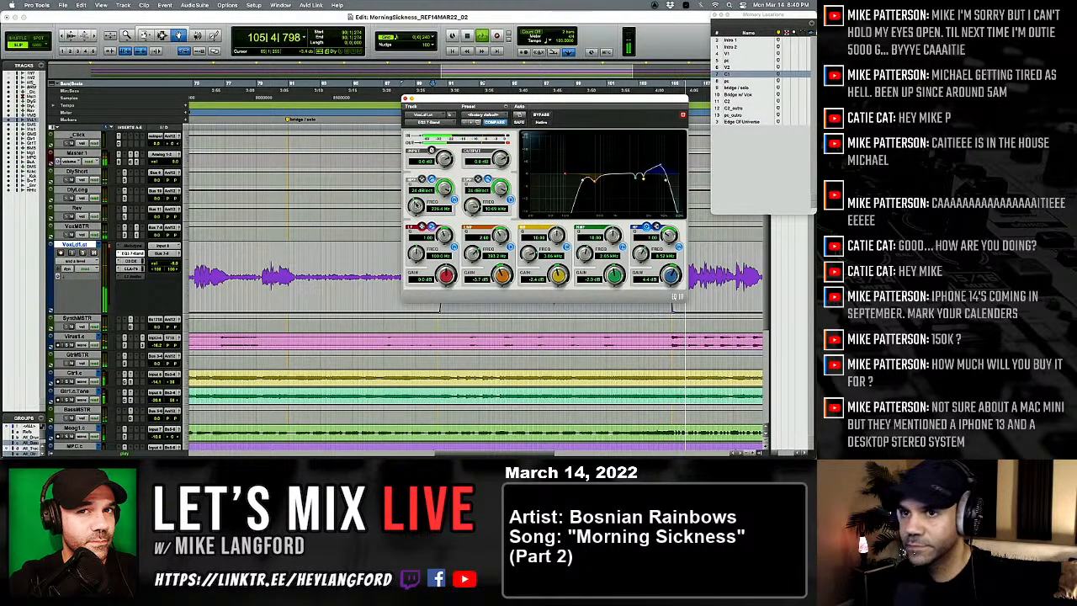
key("super+equal")
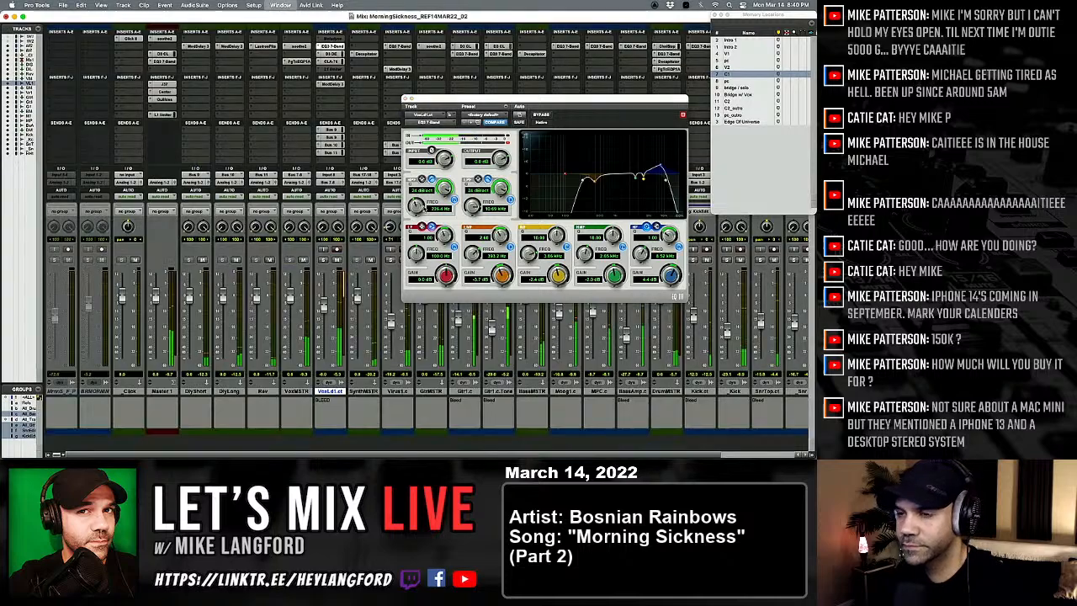
left_click(335, 153)
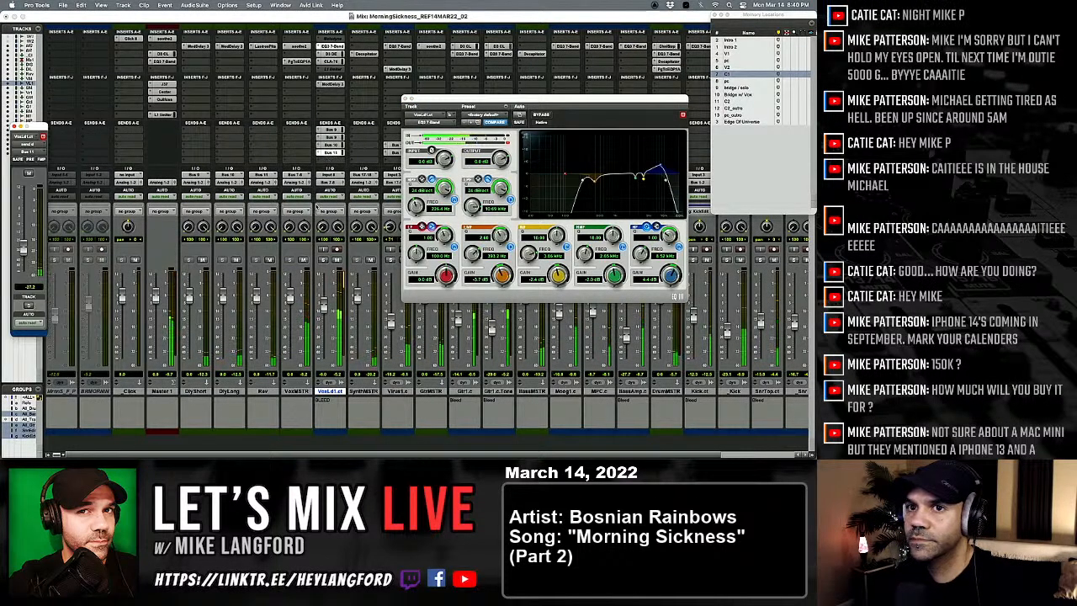
left_click_drag(23, 250, 32, 291)
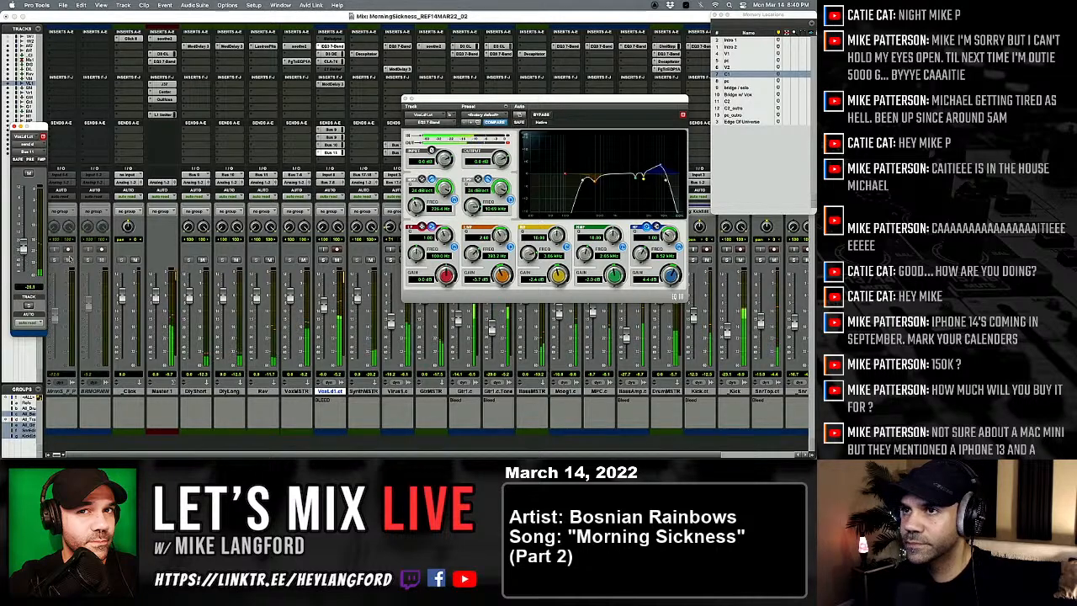
left_click(331, 145)
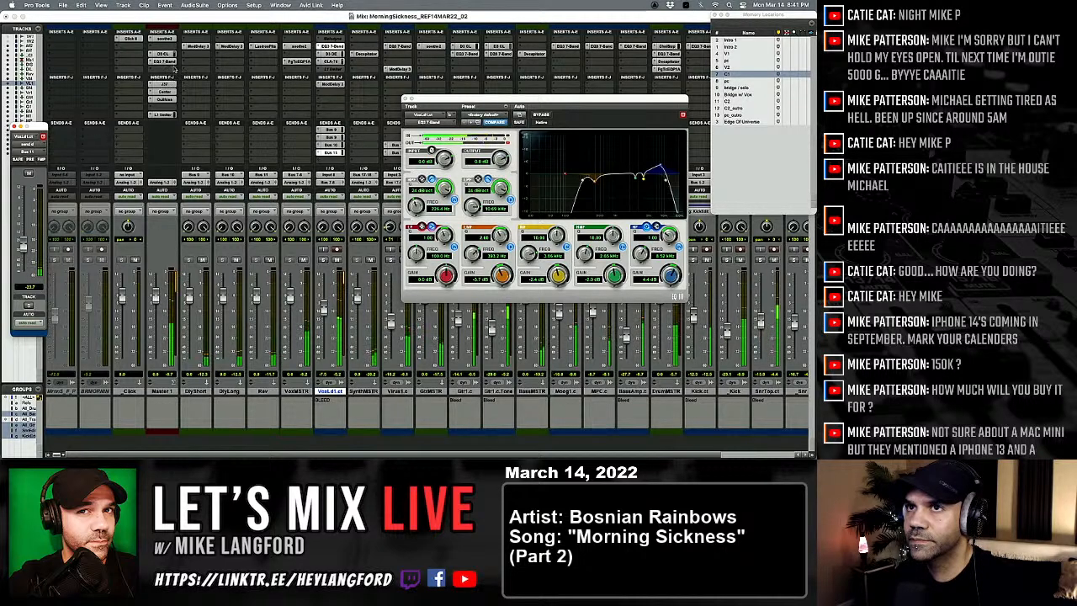
Step: Sweep the depth of soothe2 on Master 1 between extremes, settle on a low depth, and close the plug-in
left_click(167, 38)
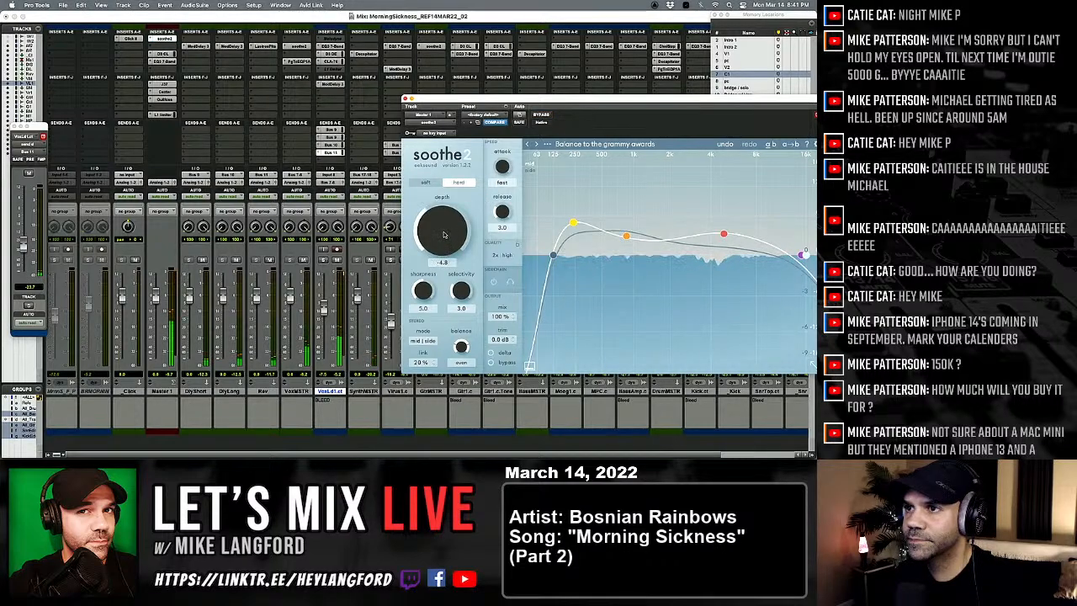
left_click_drag(448, 218, 435, 322)
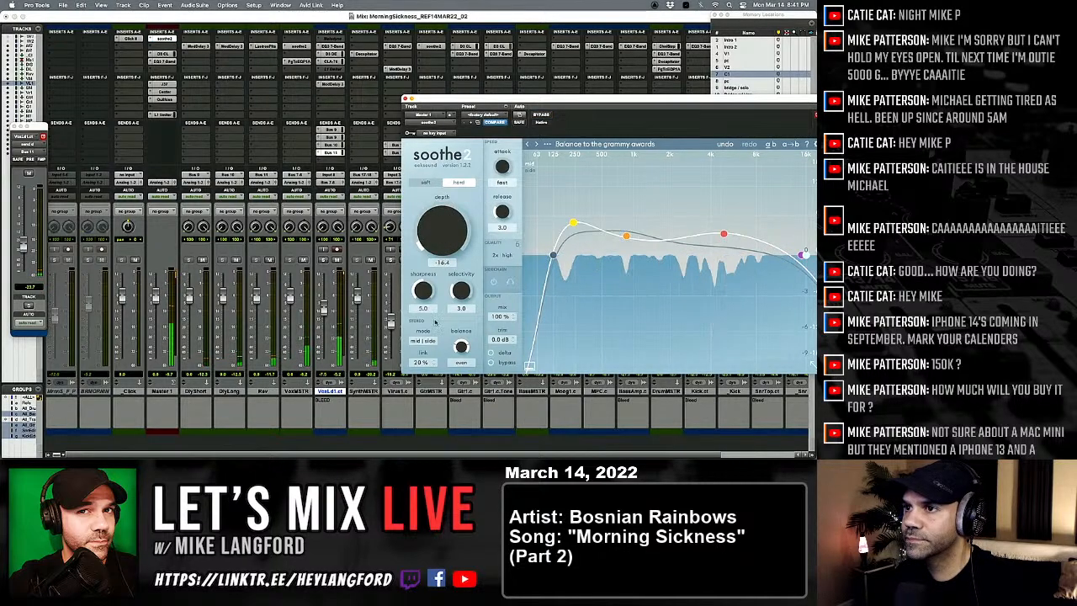
left_click_drag(438, 381, 426, 353)
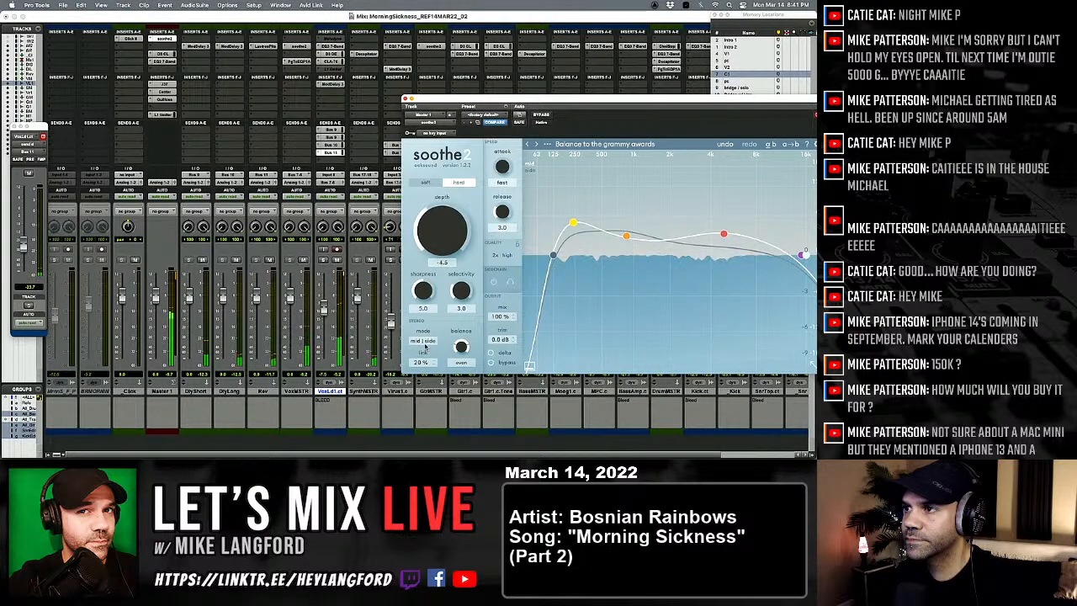
left_click_drag(426, 344, 439, 232)
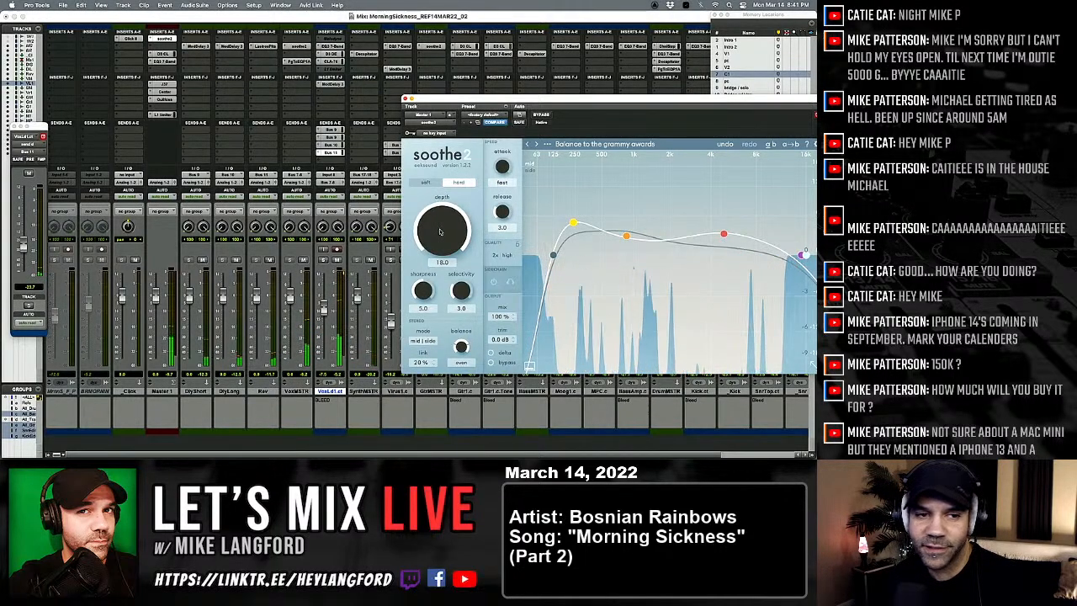
left_click_drag(440, 231, 408, 420)
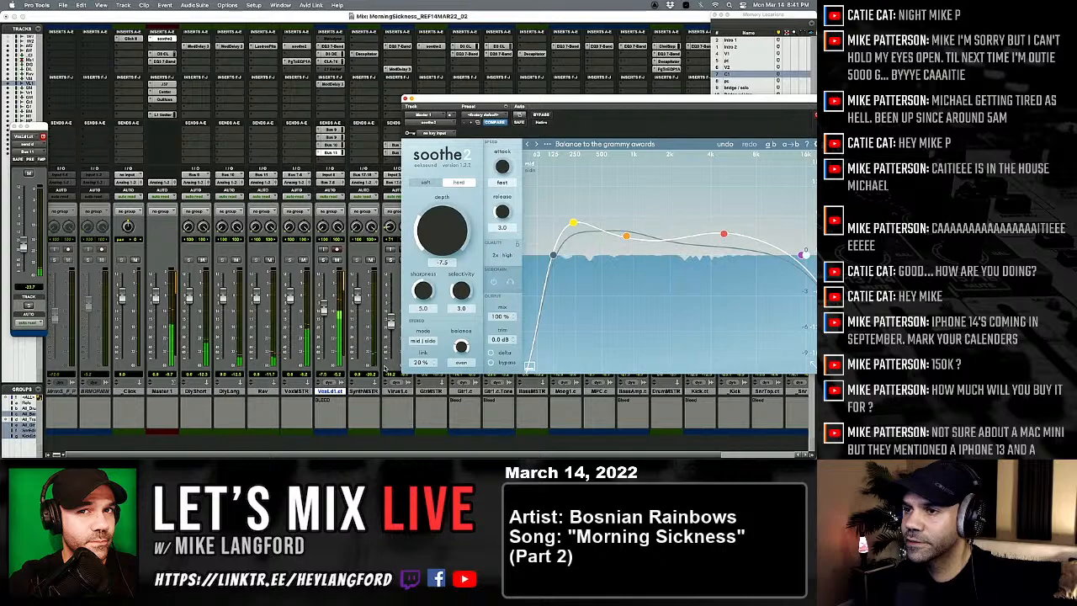
left_click(405, 100)
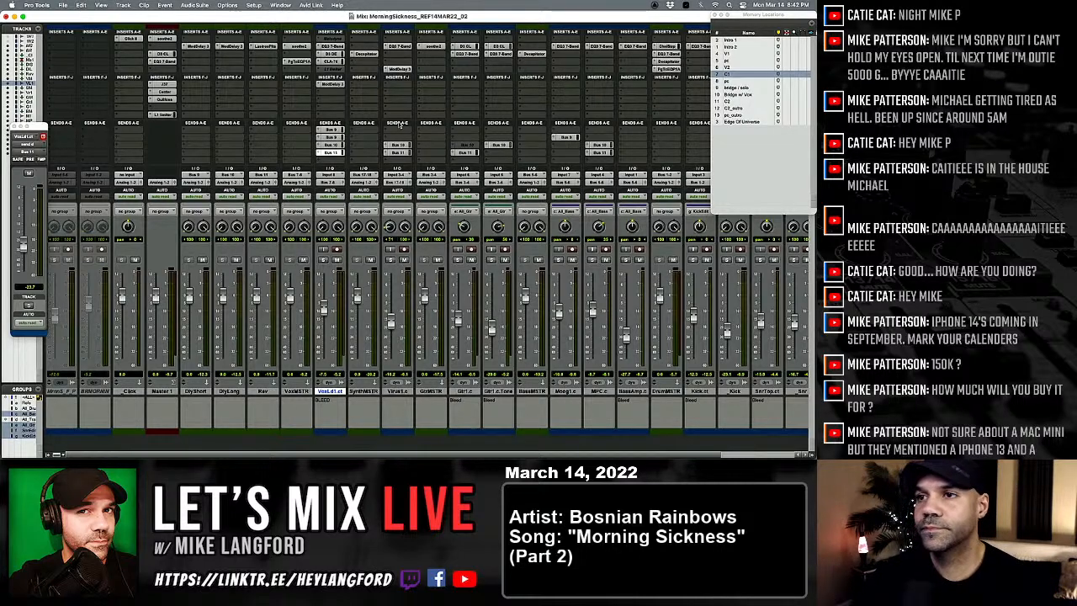
Step: During playback, lower the L1 limiter threshold on Master 1 to about -11.8 dB and readjust the soothe2 depth
key("space")
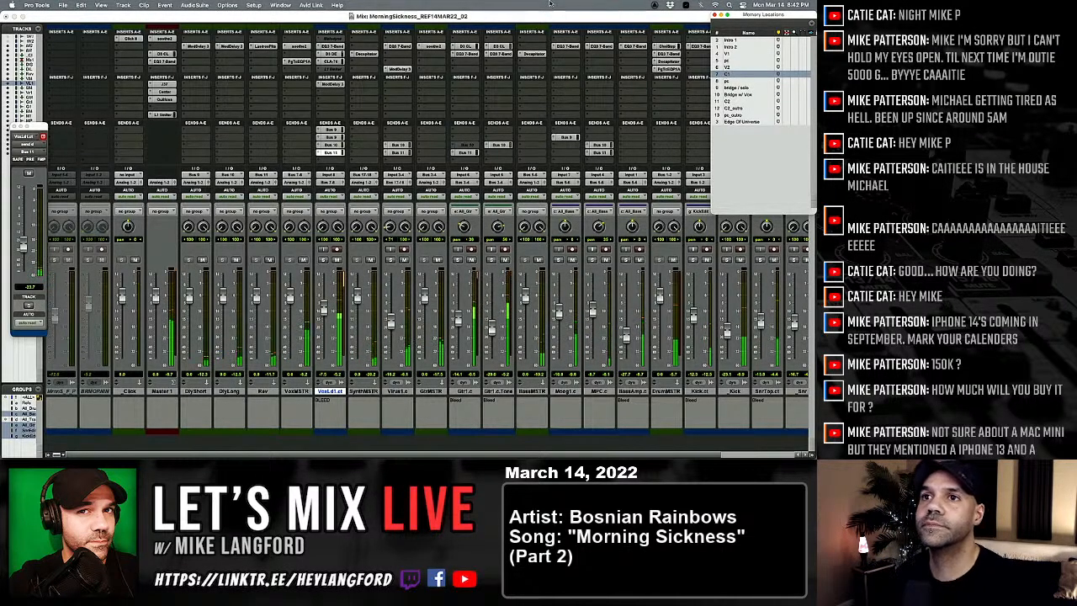
left_click(164, 115)
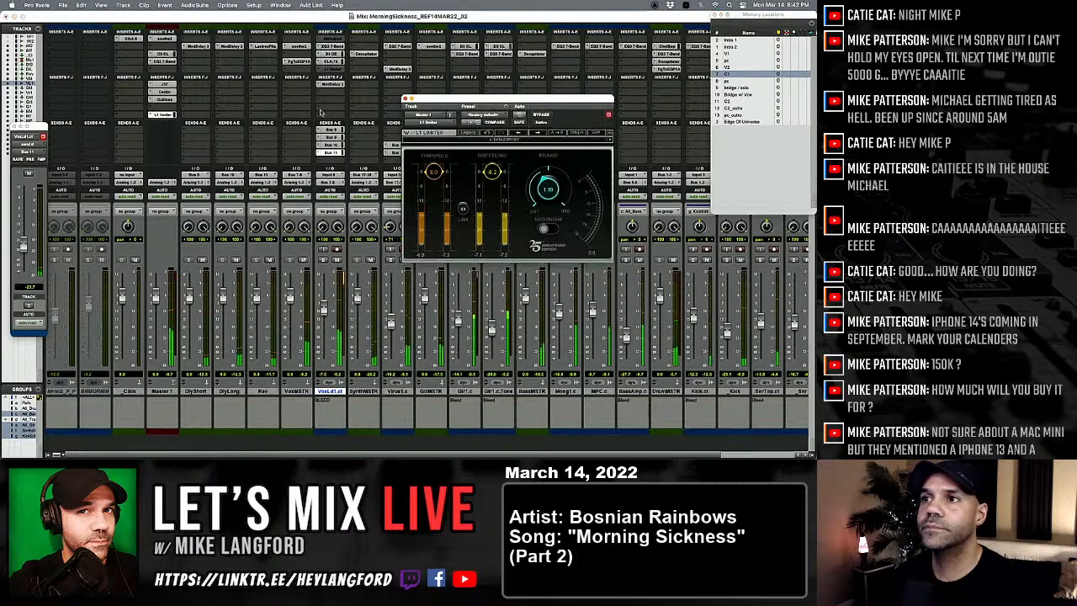
left_click_drag(438, 178, 435, 201)
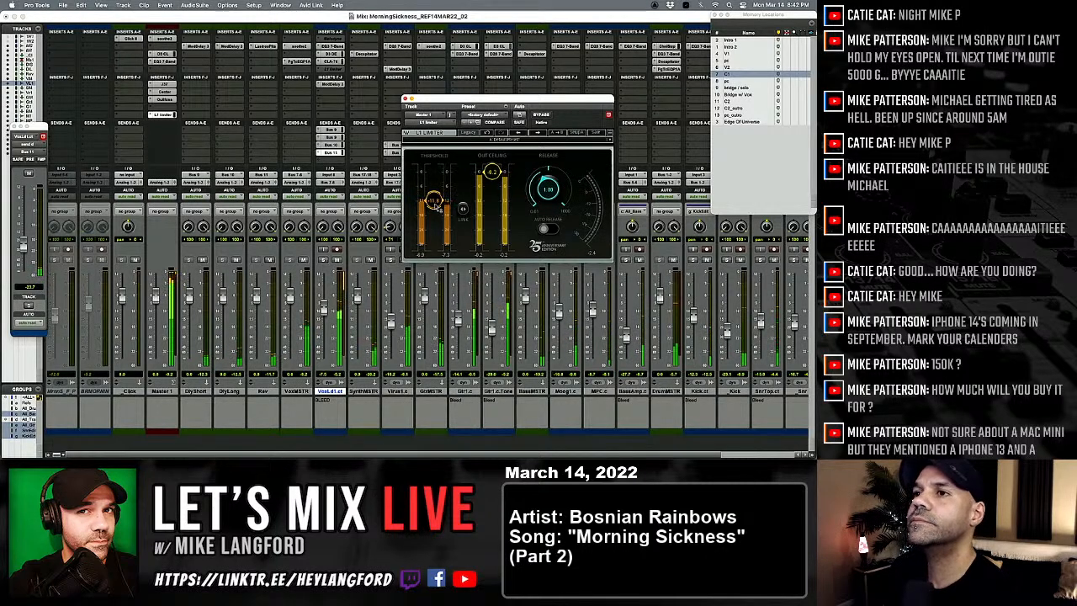
left_click(164, 38)
left_click_drag(438, 223, 436, 216)
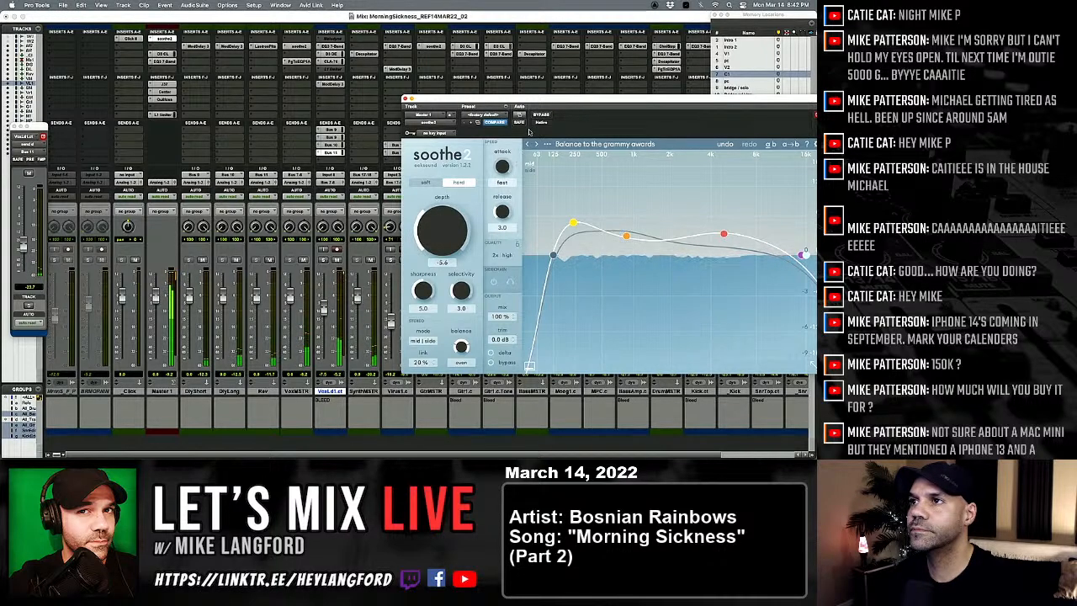
Step: Load the Start preset in Gullfoss on Master 1, then set Recover to 19% and Bias to -5%
left_click(165, 99)
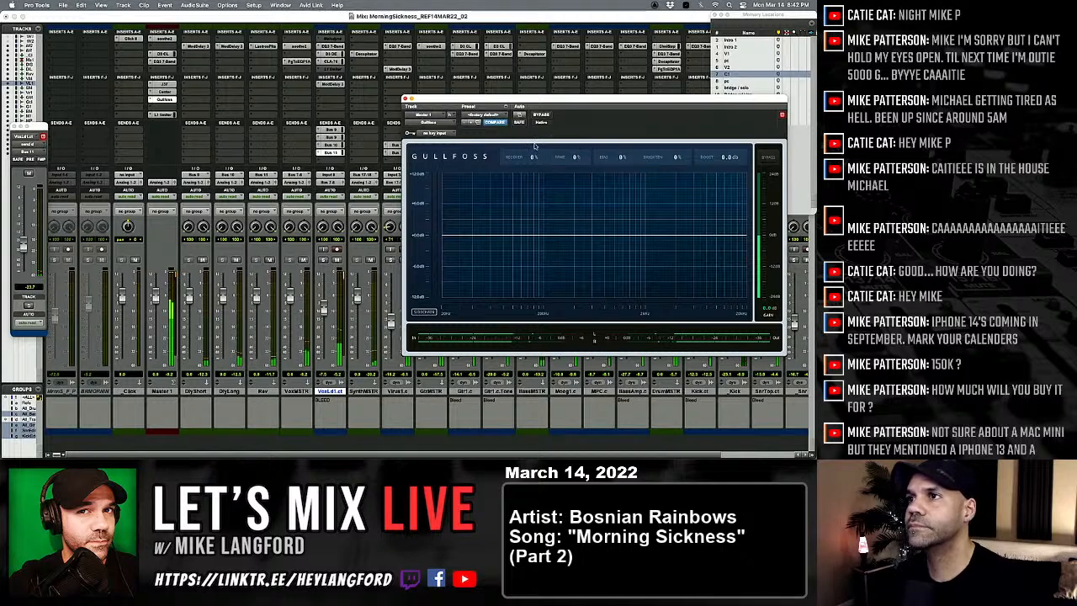
left_click(487, 116)
left_click(485, 122)
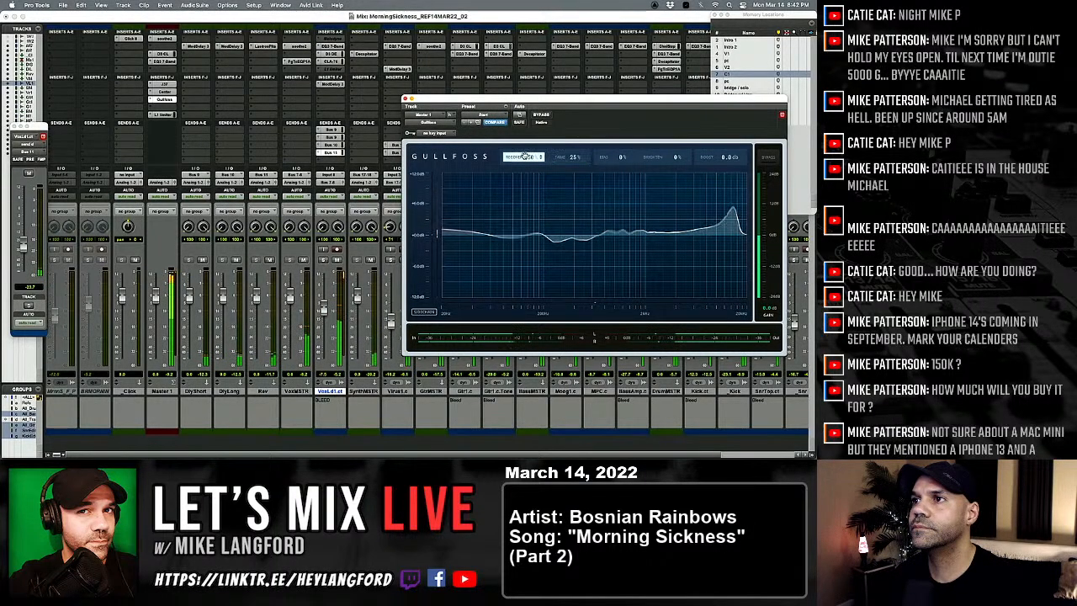
left_click_drag(532, 158, 531, 161)
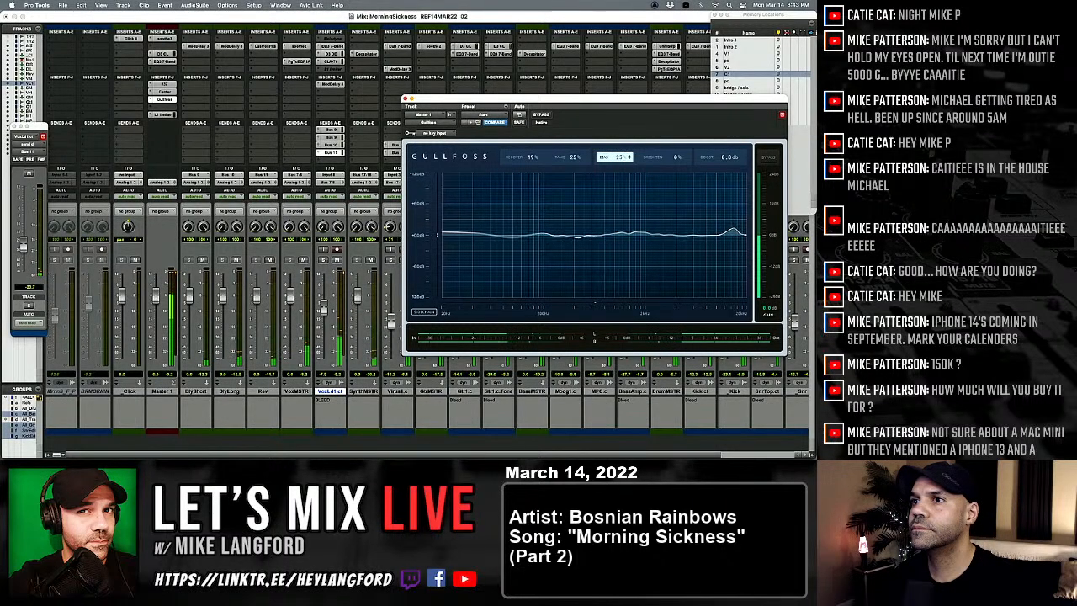
left_click_drag(619, 157, 619, 147)
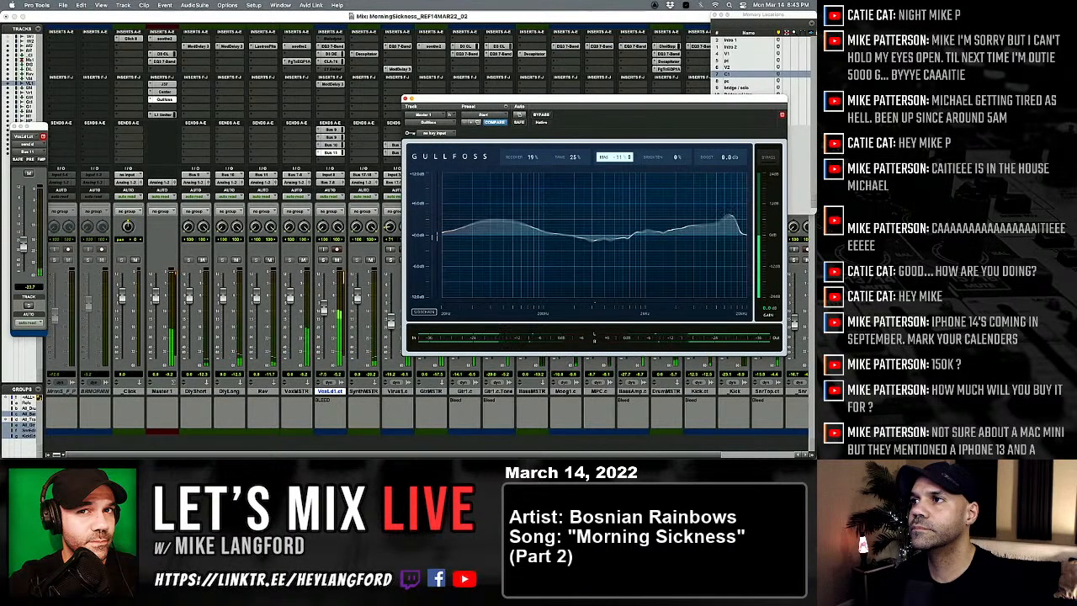
Step: Compare the master with Gullfoss bypassed and active, leave it active, and close the plug-in
left_click(540, 114)
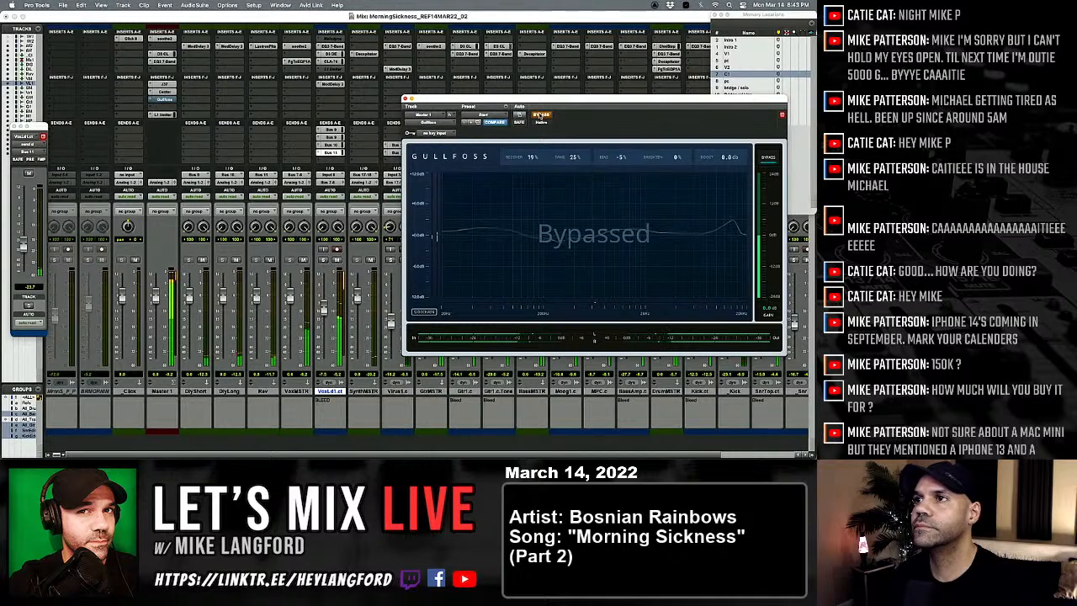
left_click(541, 114)
left_click(541, 115)
left_click(541, 114)
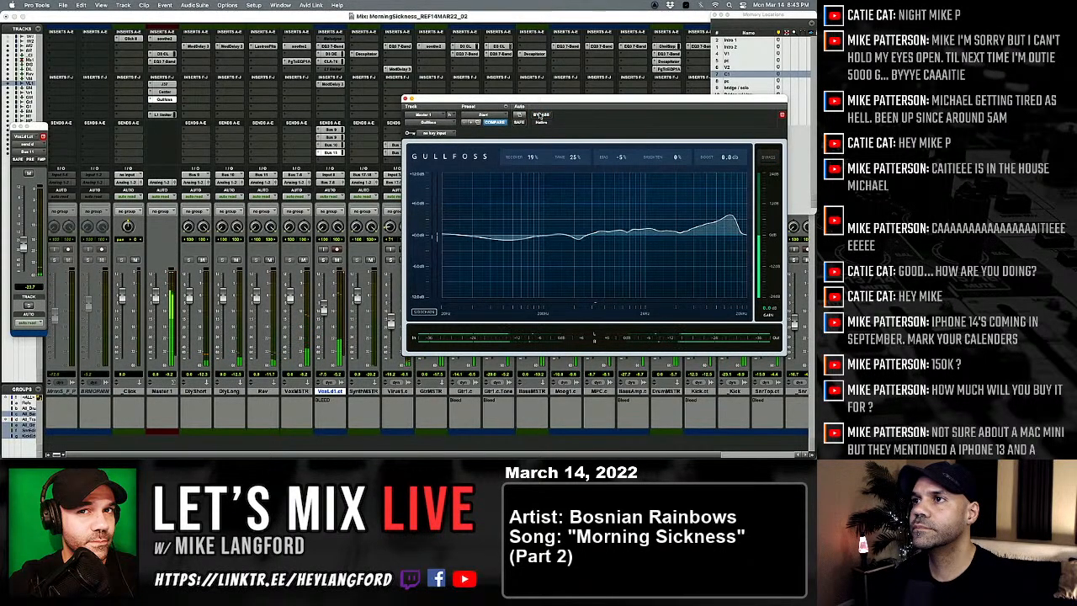
left_click(541, 114)
left_click(541, 115)
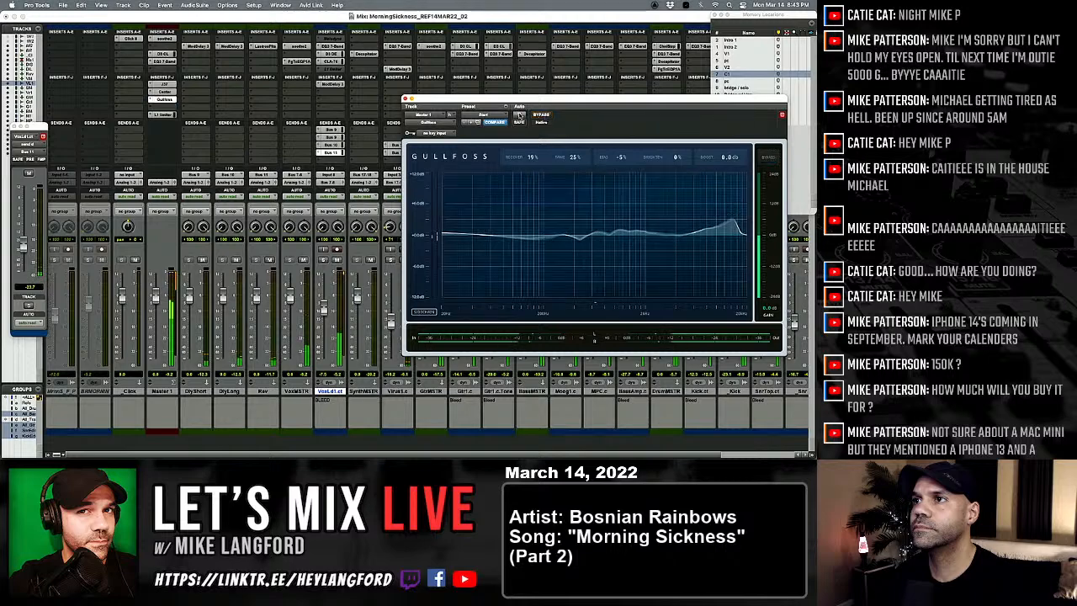
left_click(405, 99)
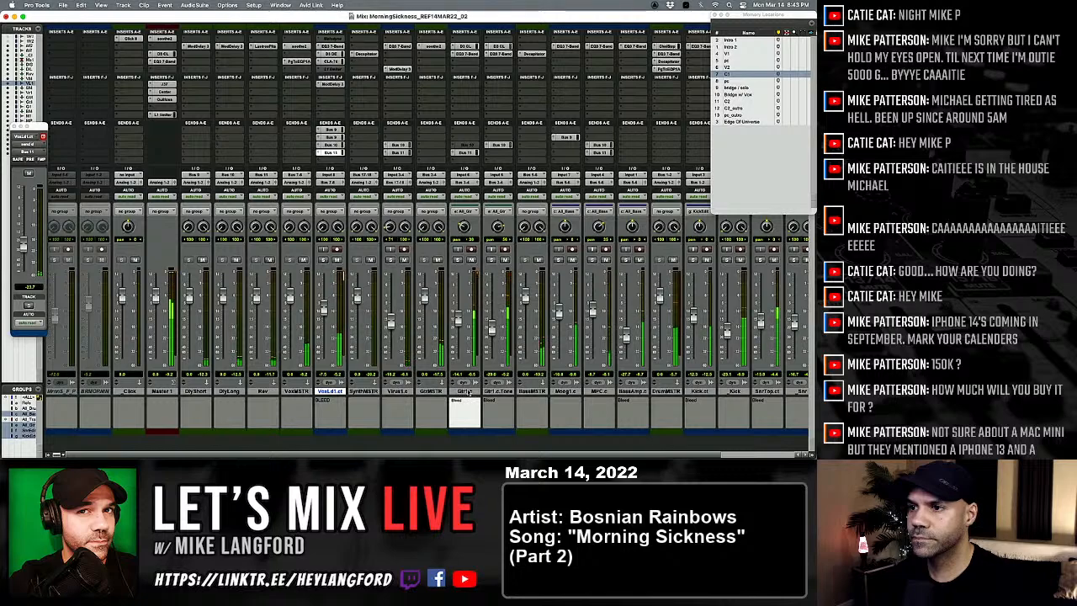
Step: Duplicate the Gtr1.c track once with its automation, inserts, sends and group assignments, leaving out the active and alternate playlists
left_click(464, 391)
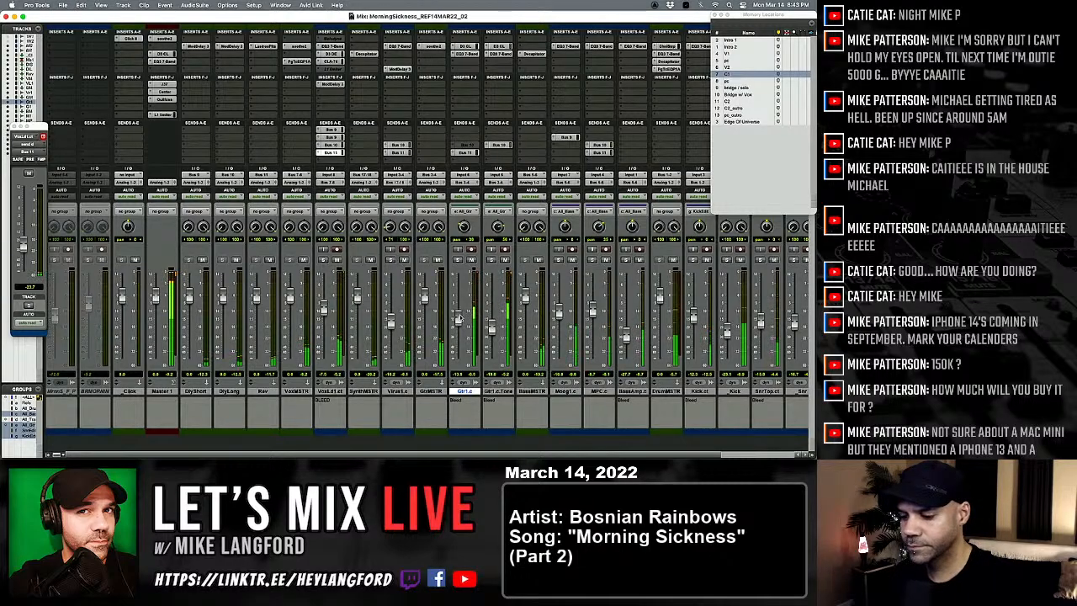
key("super+equal")
key("alt+a")
scroll(370, 277, "down", 5)
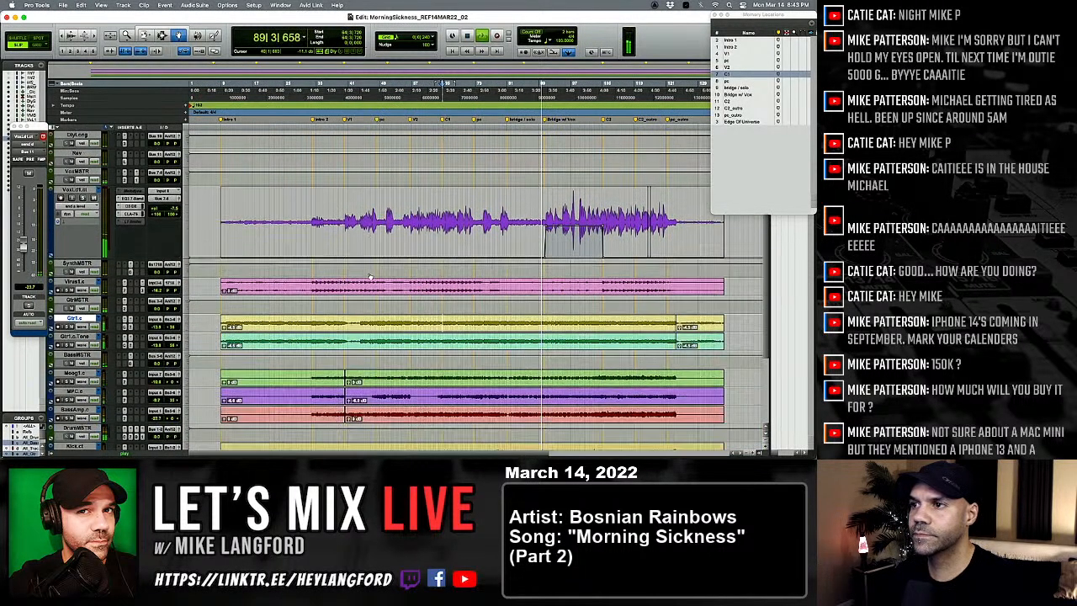
key("space")
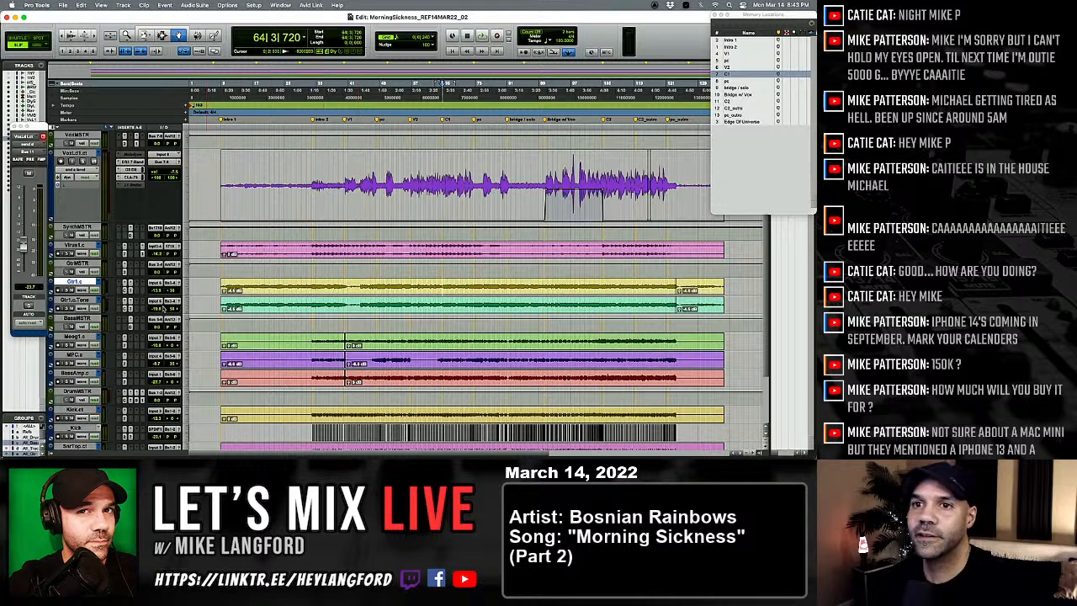
left_click(68, 300)
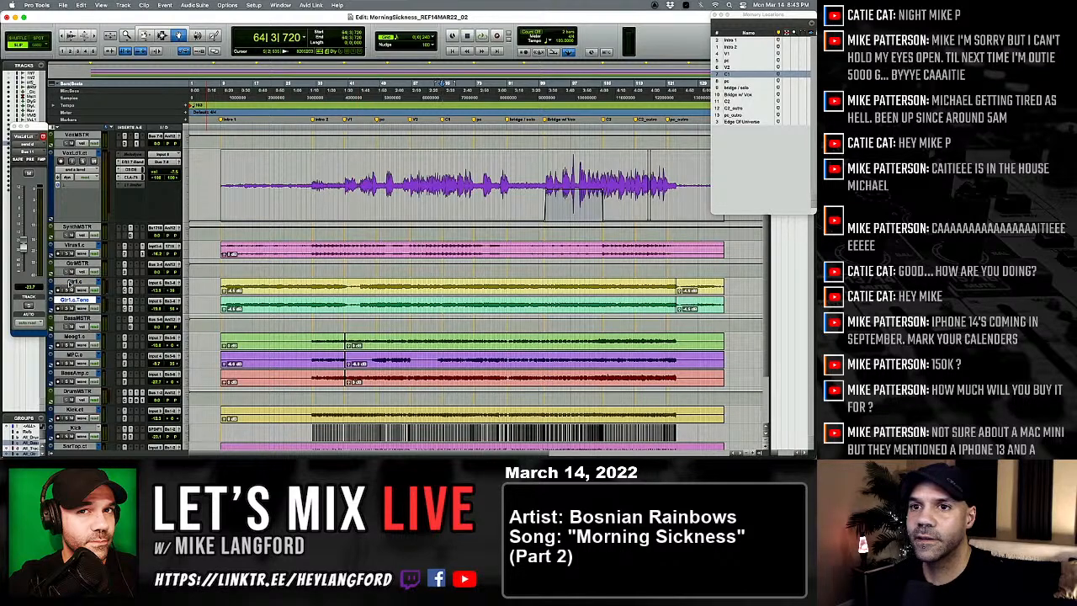
left_click(69, 283)
right_click(71, 288)
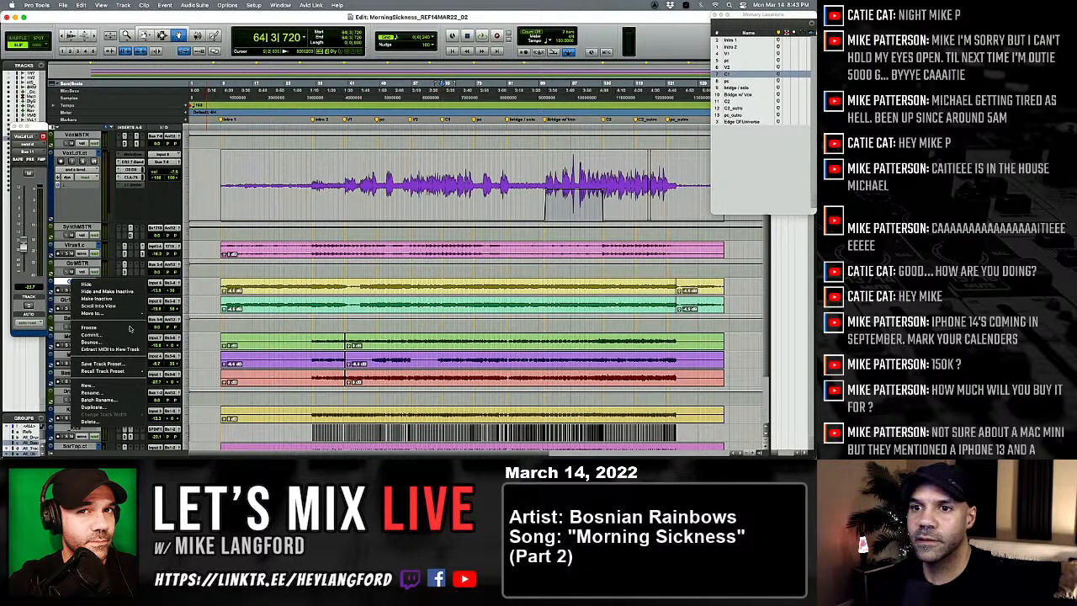
left_click(107, 409)
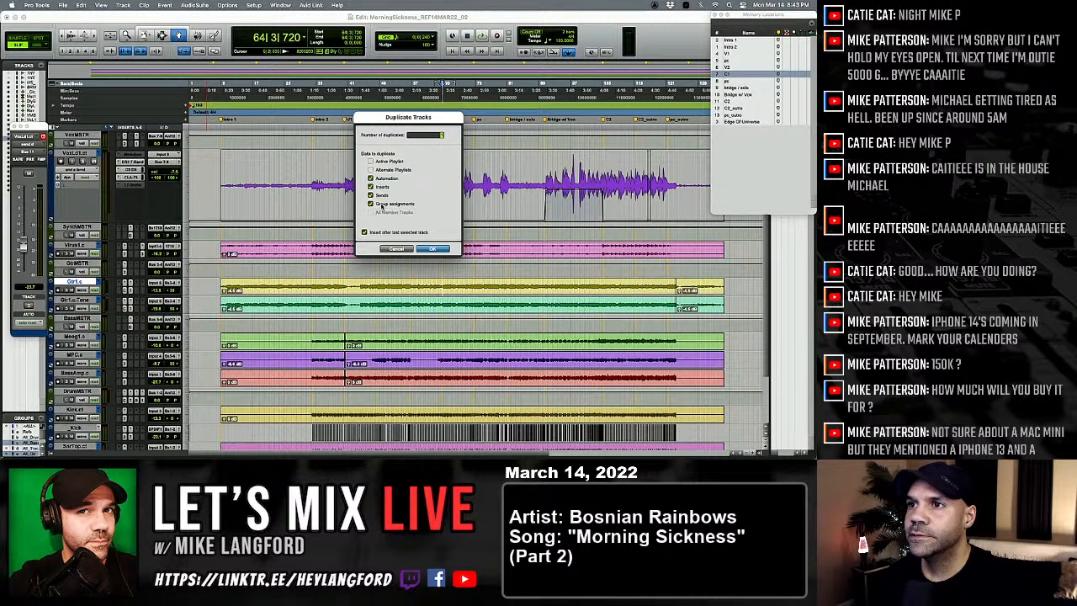
left_click(434, 250)
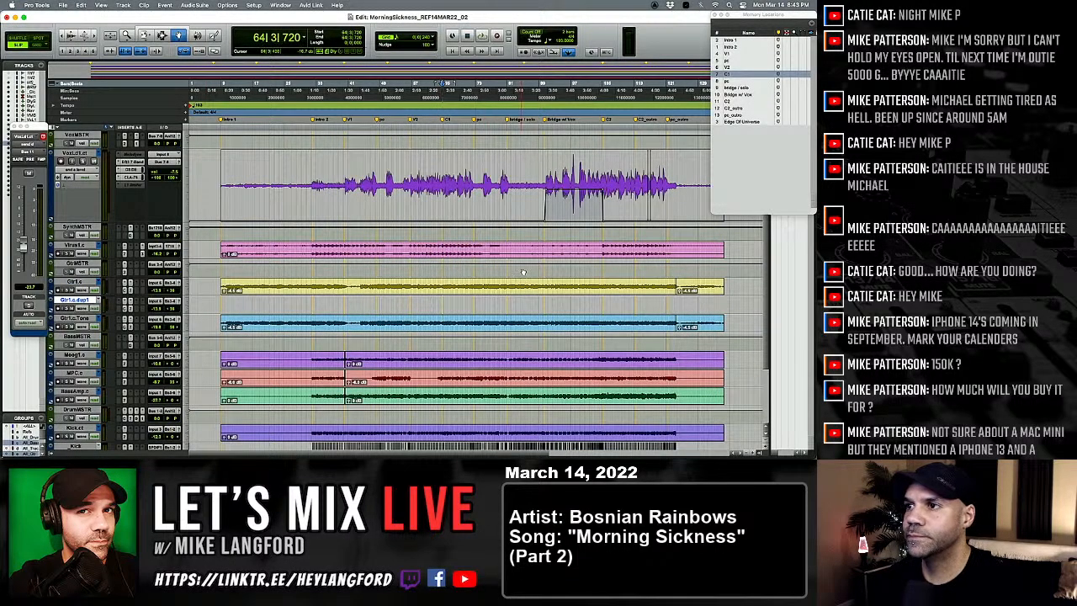
Step: Copy the Gtr1.c audio from the bridge / solo marker to just past Bridge w/ Vox onto the duplicate track at the same position
key("F5")
key("F6")
key("F6+F7")
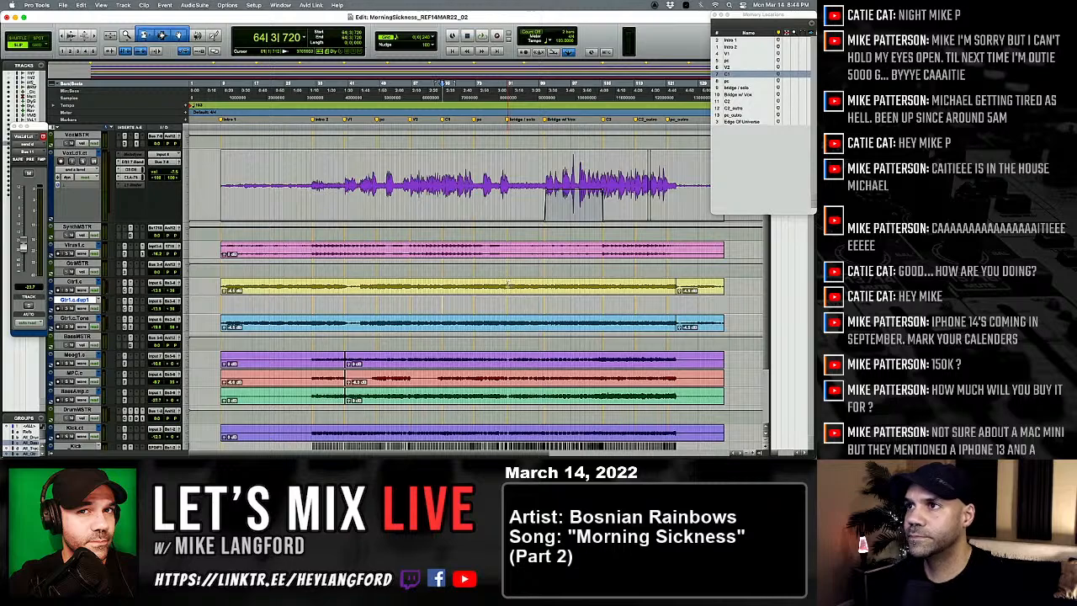
left_click(508, 284)
key("space")
key("t")
key("t")
key("t")
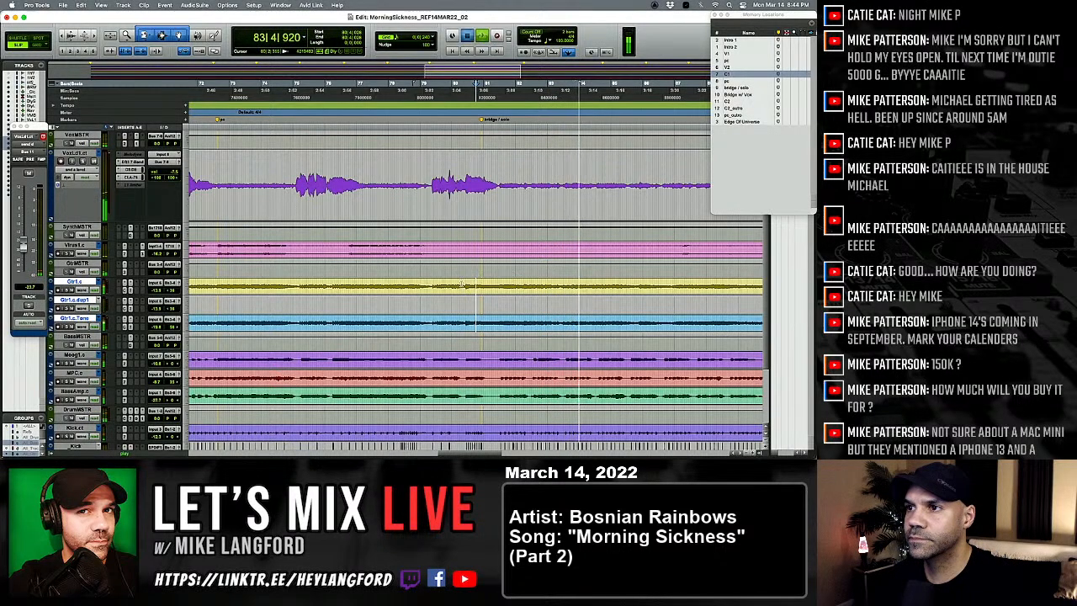
left_click(462, 285)
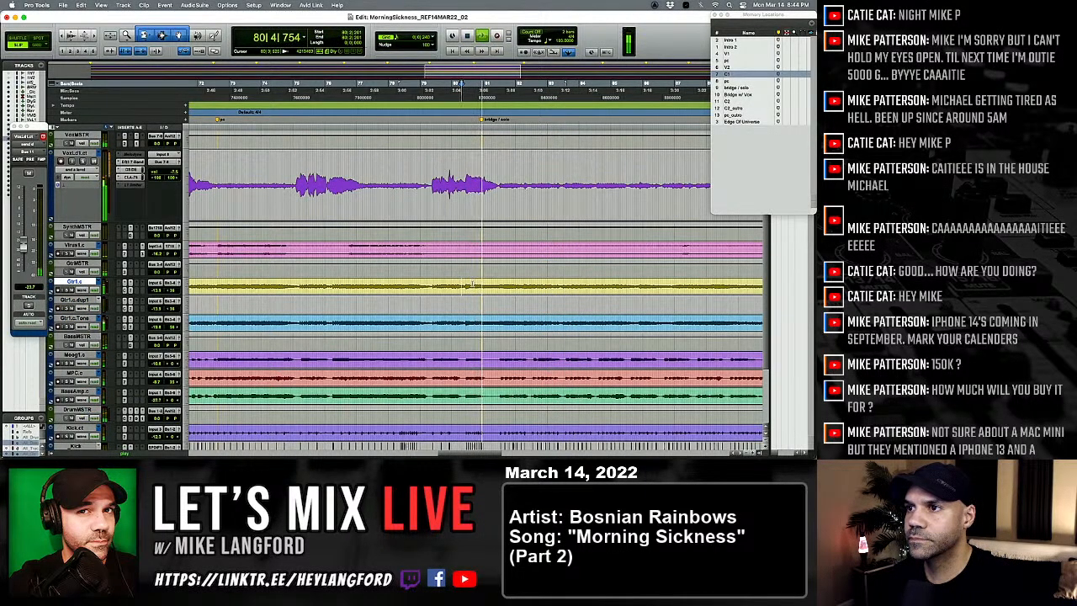
left_click_drag(480, 286, 593, 286)
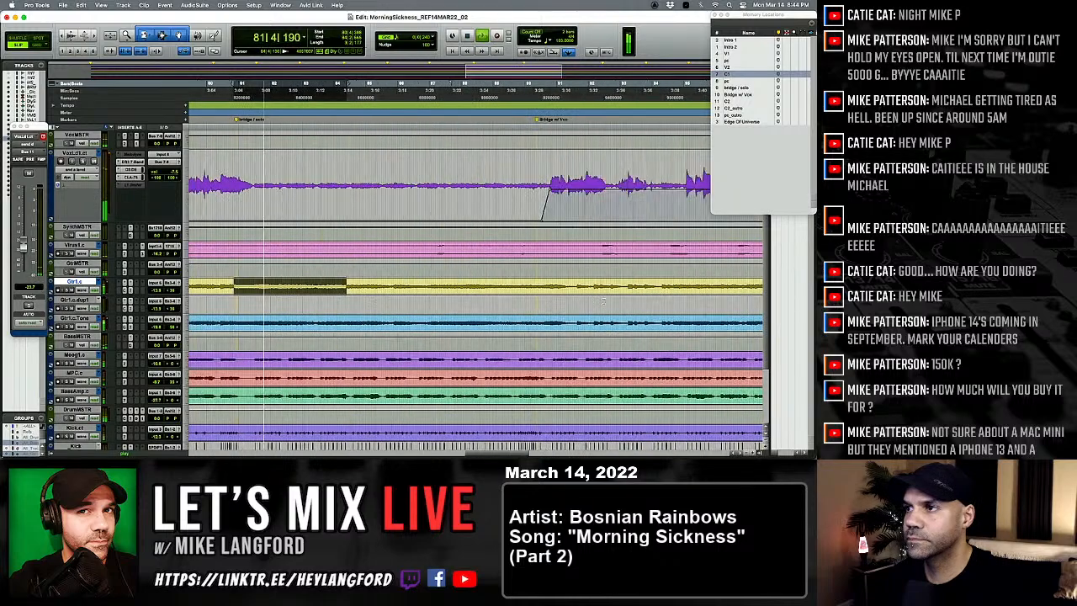
left_click(534, 287, "shift")
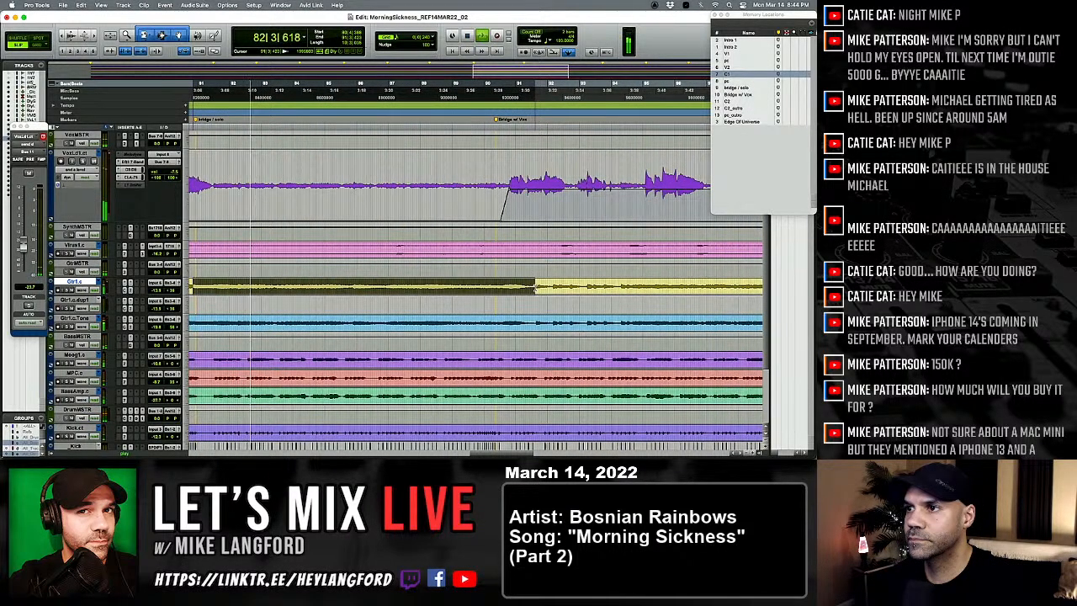
key("super+c")
key("semicolon")
key("super+v")
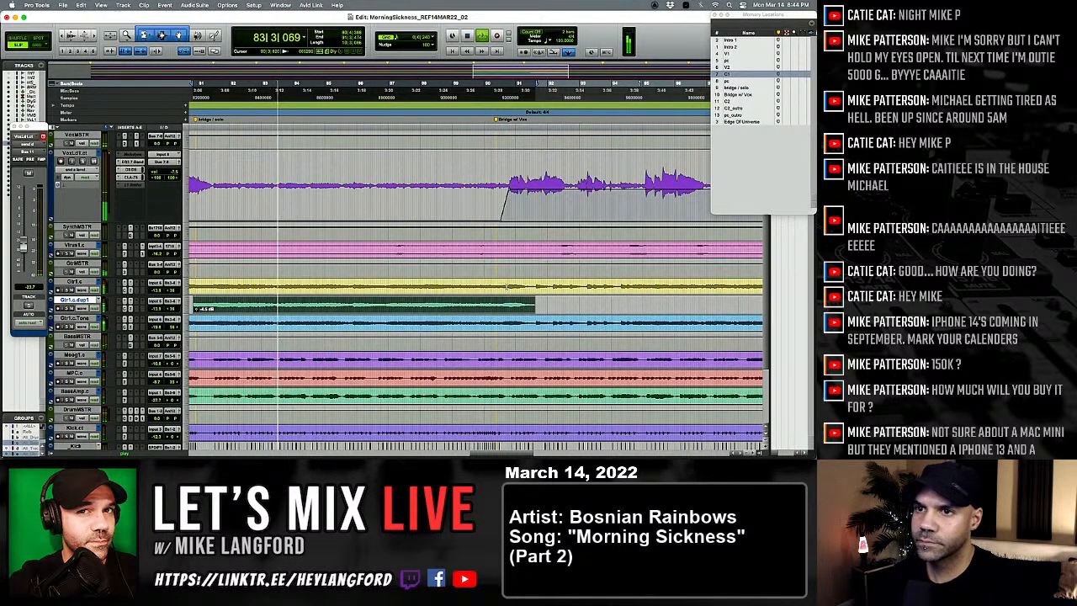
Step: Fade the start and end of the copied bridge clip on the duplicate guitar track and save the session
scroll(288, 298, "left", 2)
left_click(231, 304)
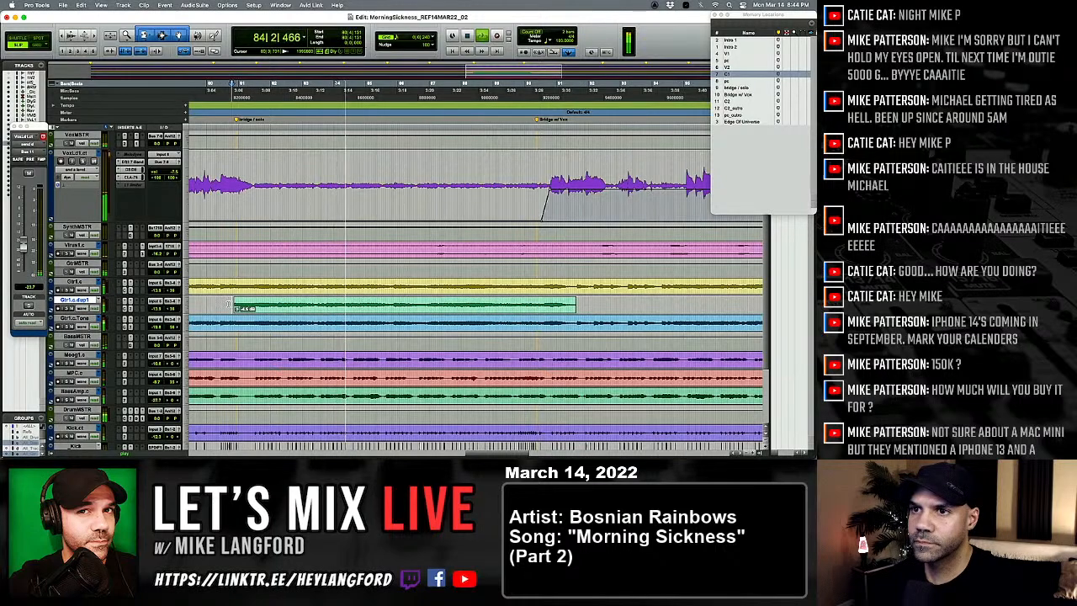
key("F5")
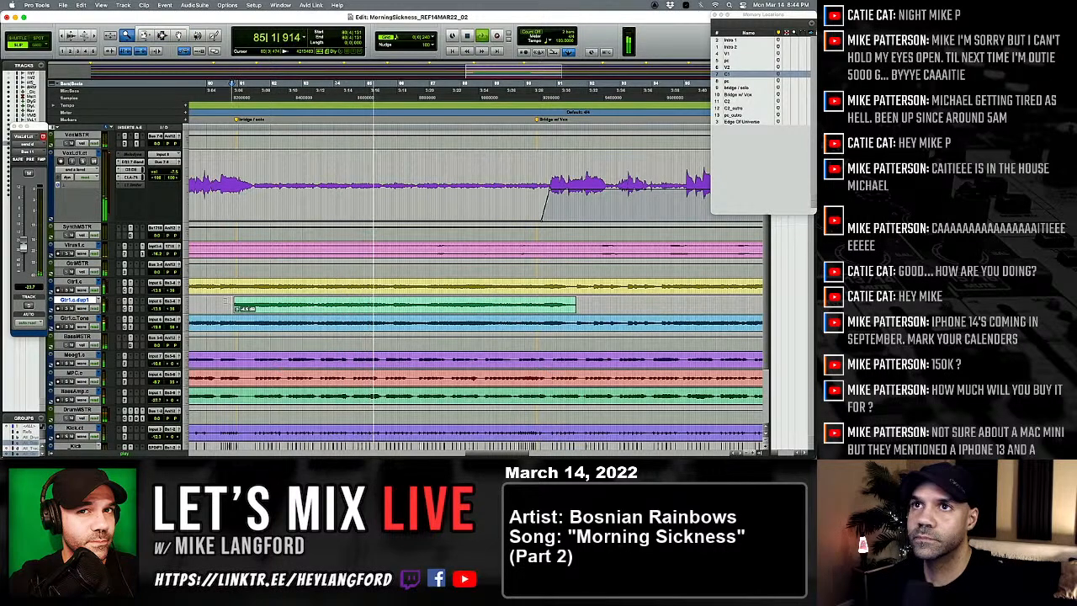
key("F7")
left_click_drag(234, 305, 257, 303)
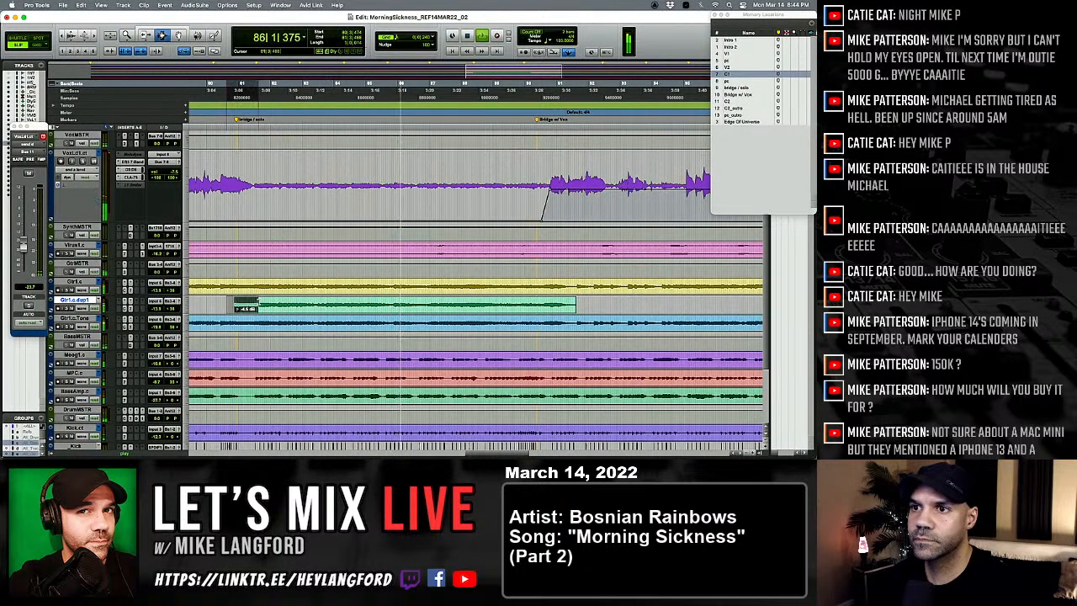
key("f")
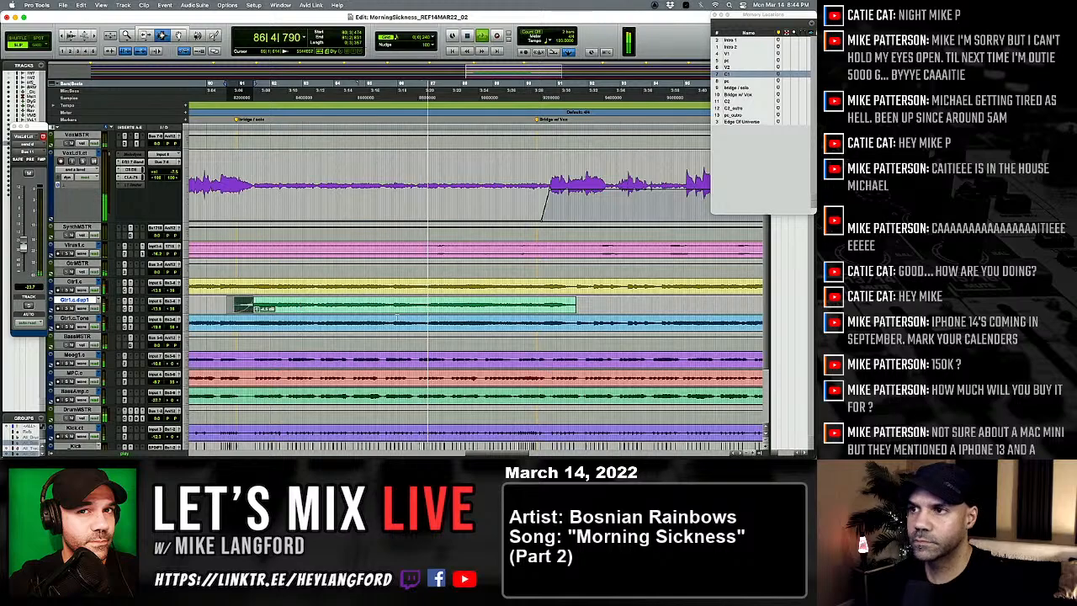
left_click_drag(594, 307, 557, 309)
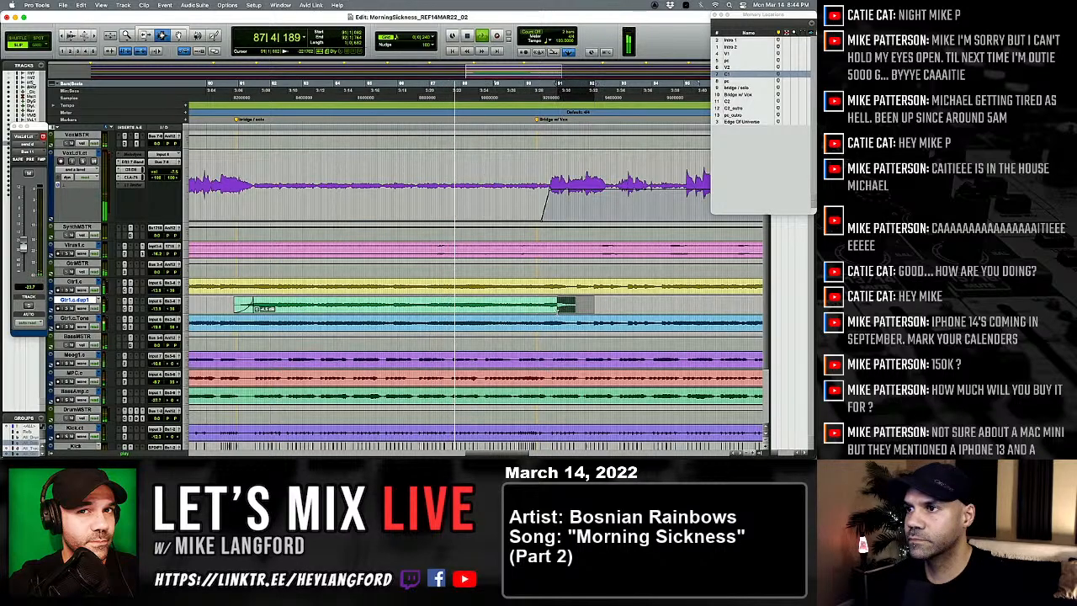
key("alt+a")
key("super+s")
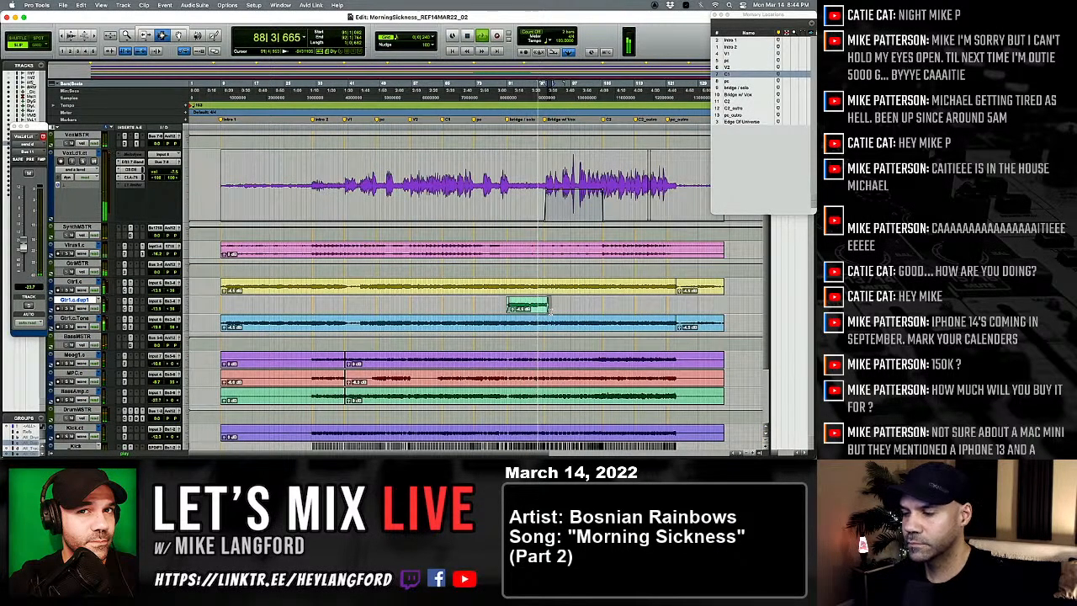
Step: During playback, balance the volume of the duplicate guitar track against the other guitars in the mixer
key("super+equal")
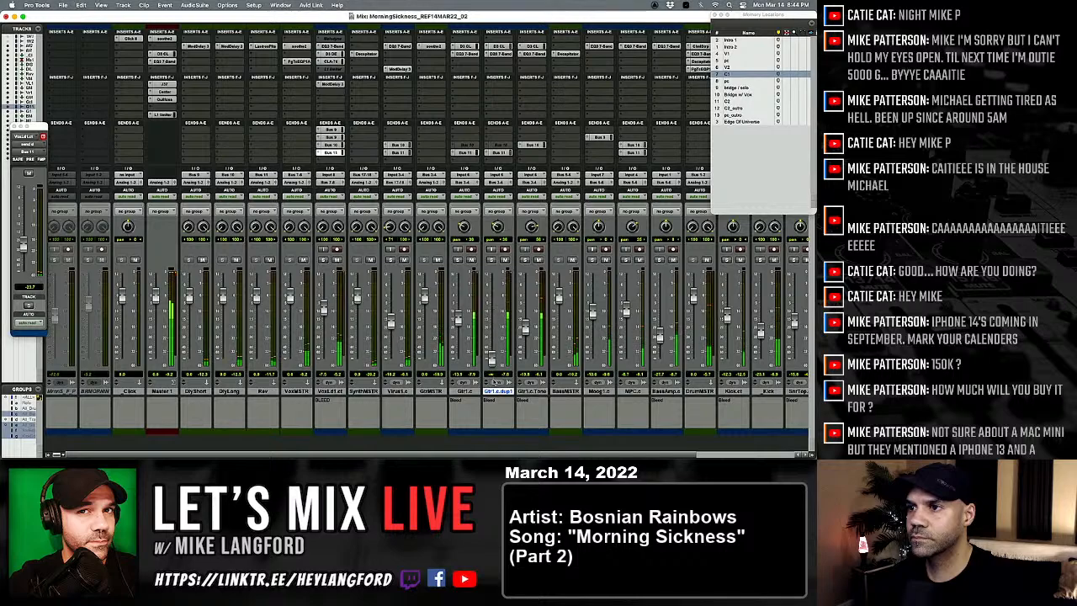
mouse_move(491, 319)
left_mouse_down()
mouse_move(492, 366)
mouse_move(491, 331)
left_mouse_up()
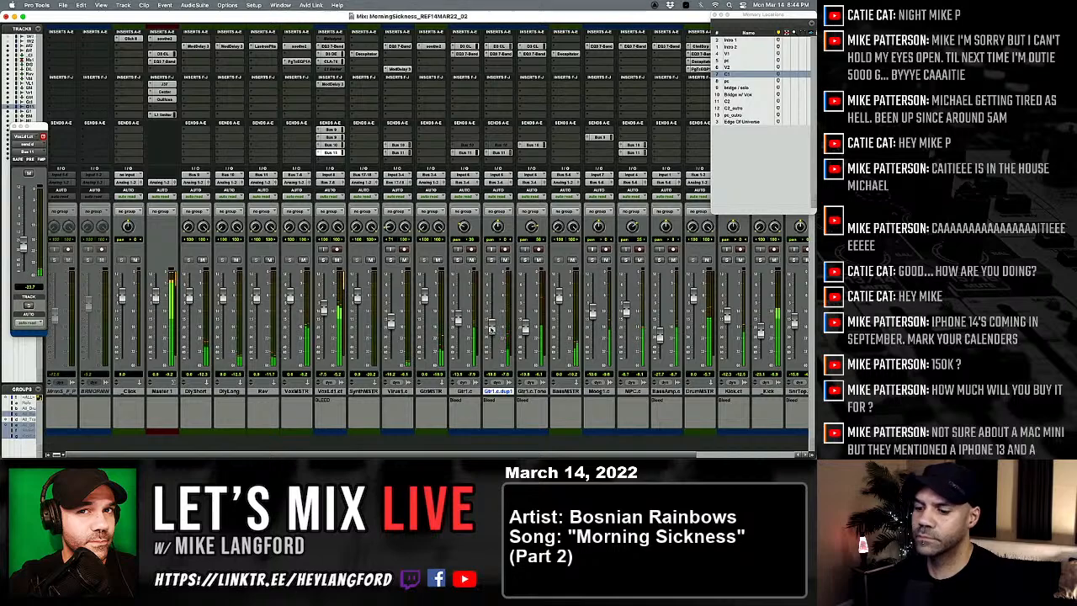
key("super+equal")
key("super+equal")
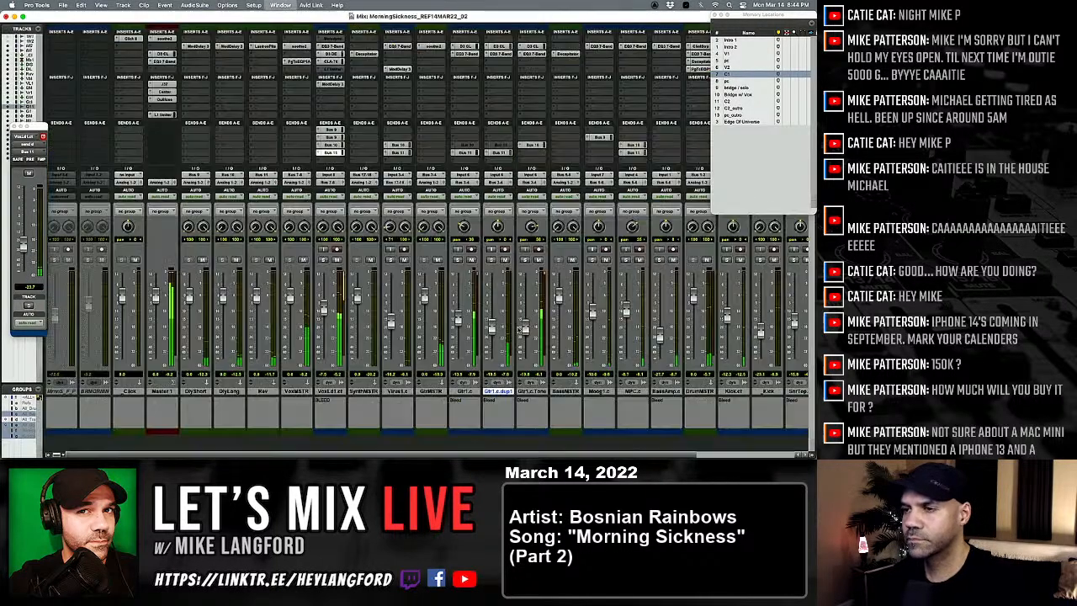
mouse_move(492, 331)
left_mouse_down()
mouse_move(490, 346)
mouse_move(492, 328)
left_mouse_up()
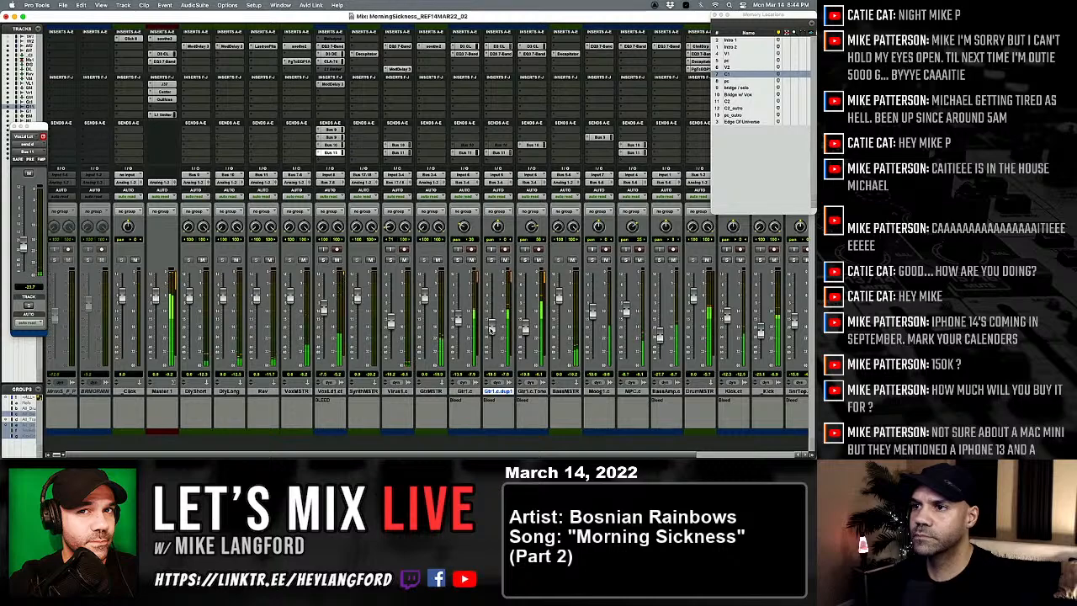
left_click_drag(491, 332, 491, 330)
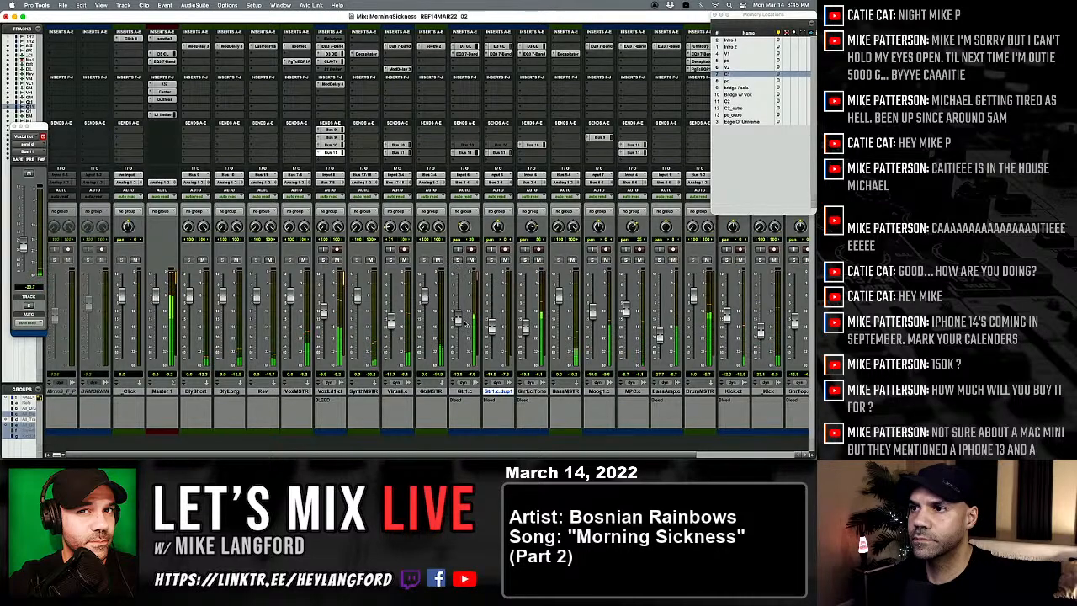
Step: Re-enable the mix groups, lower the guitar group until Gtr1.c sits at about -15.4 dB, and readjust the duplicate guitar's level
key("super+shift+g")
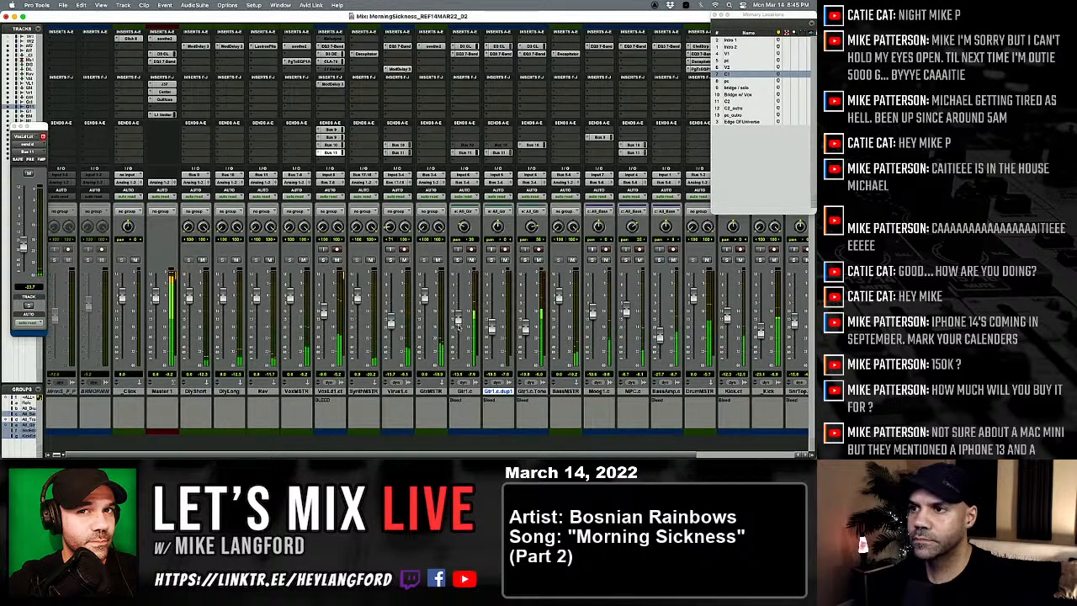
left_click_drag(458, 325, 461, 343)
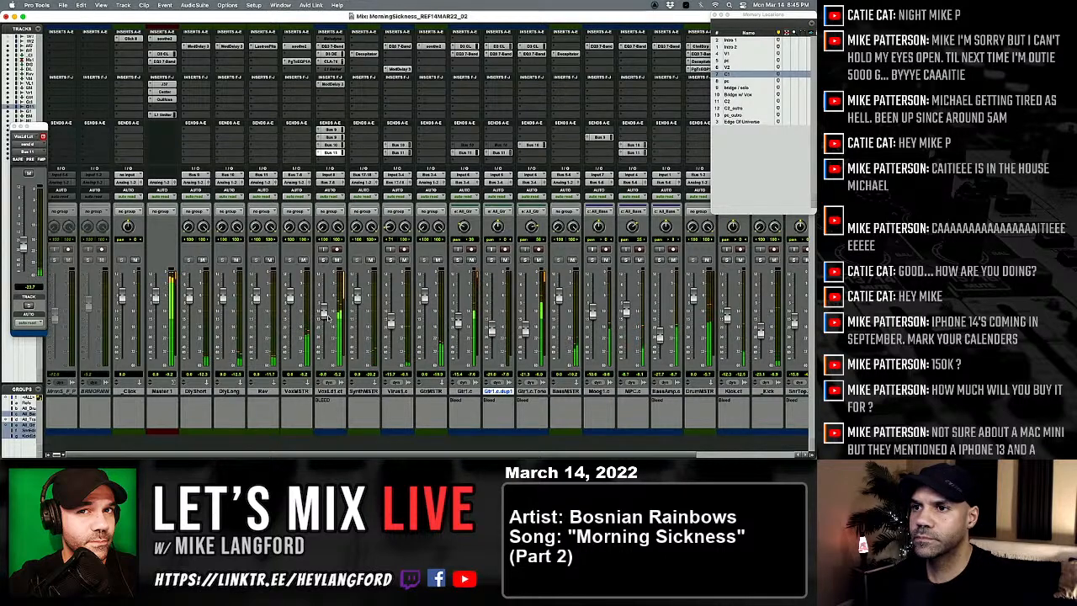
scroll(451, 334, "right", 4)
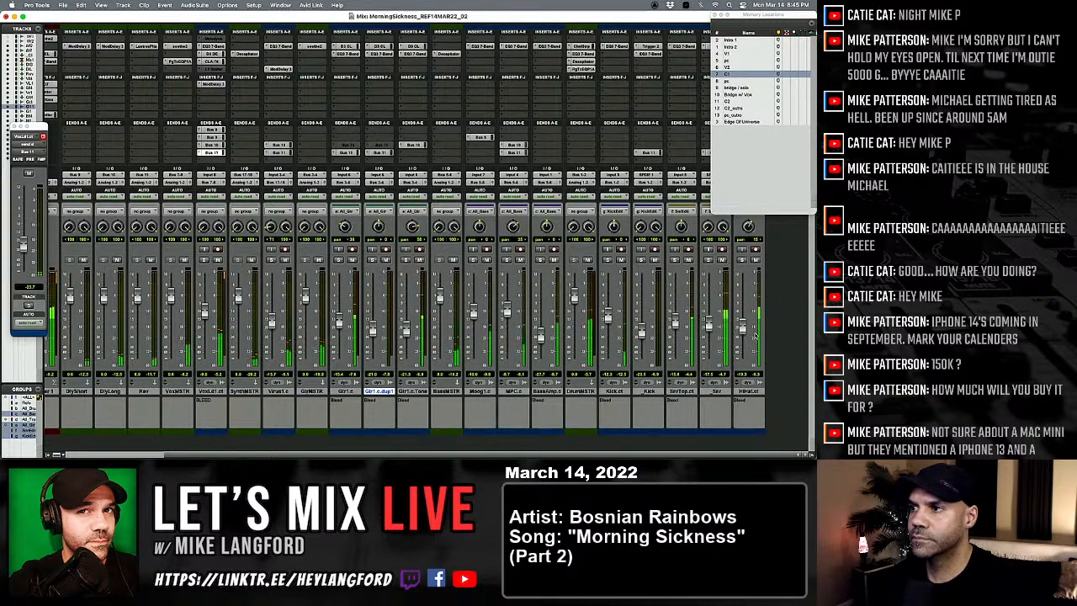
scroll(692, 292, "left", 3)
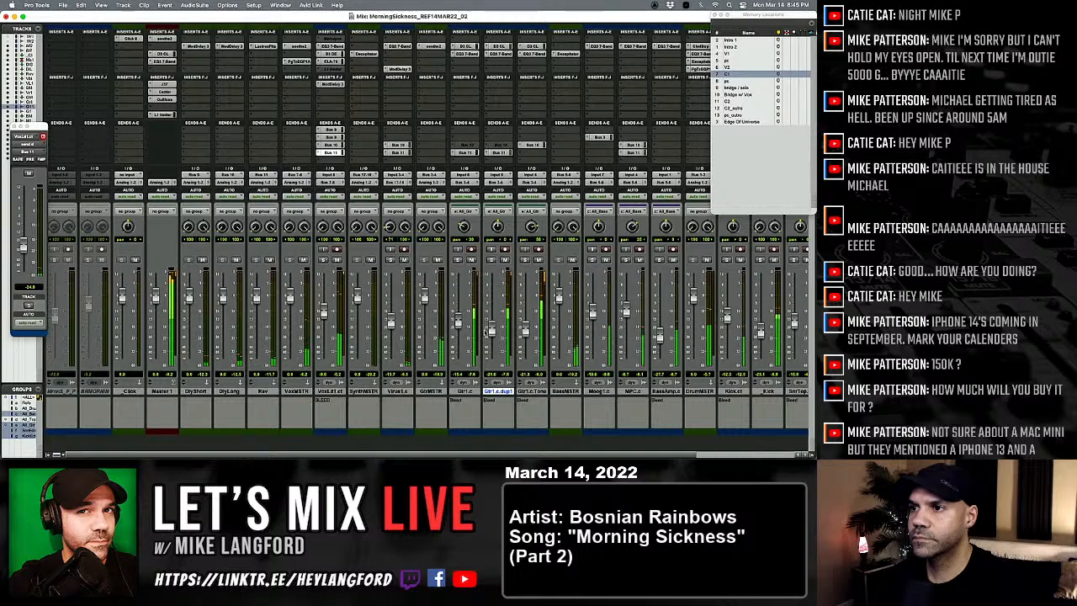
mouse_move(491, 331)
left_mouse_down()
mouse_move(491, 361)
mouse_move(491, 317)
left_mouse_up()
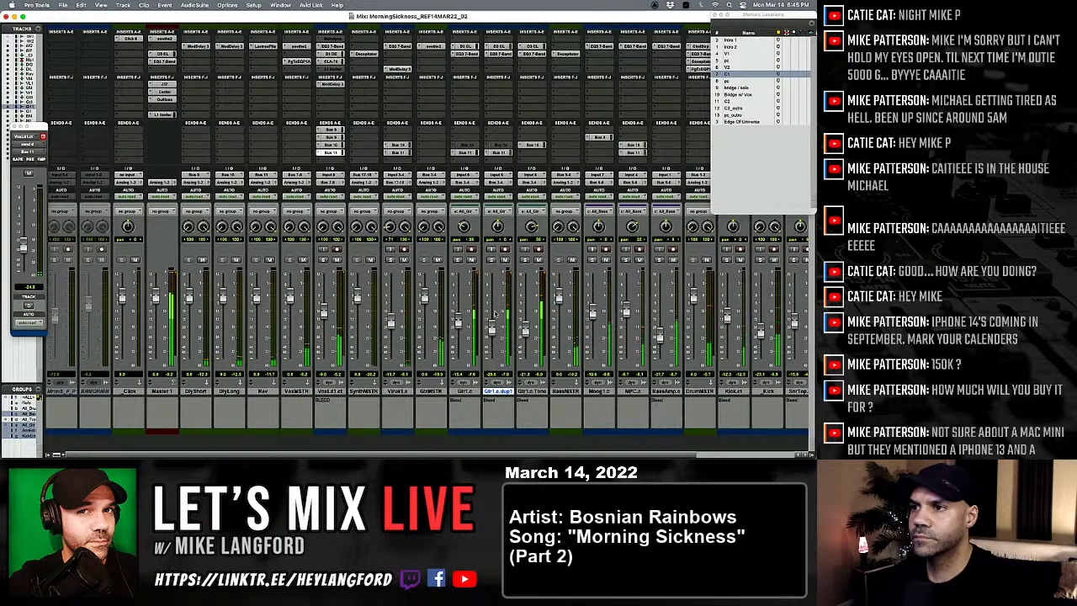
Step: Activate the Bus 10 send on the duplicate guitar track and raise its level to about -23.1 dB
left_click(500, 146, "ctrl+super")
left_click(501, 145)
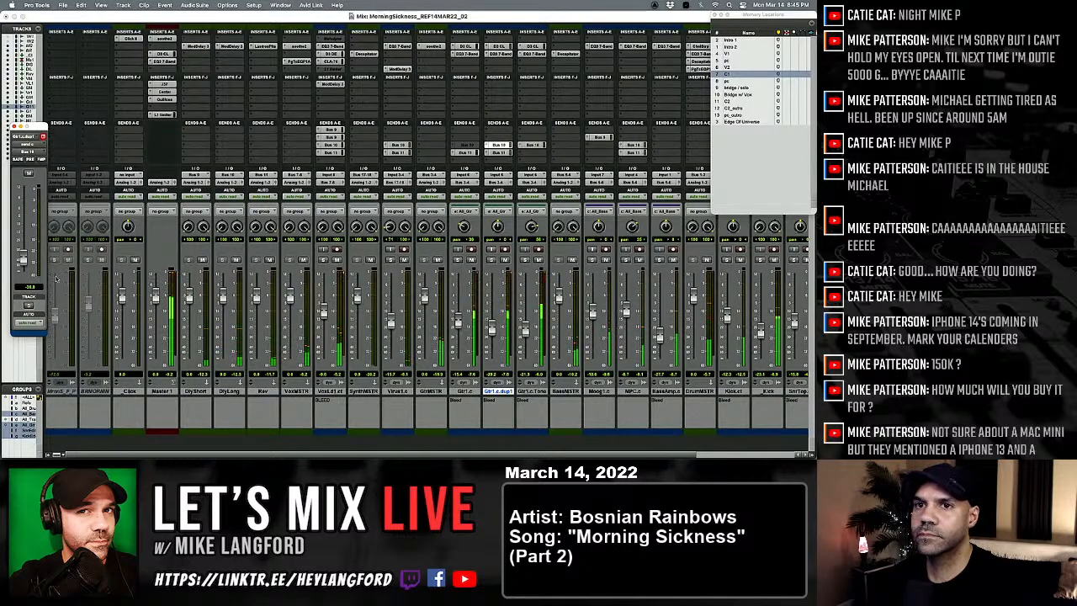
left_click_drag(24, 262, 24, 233)
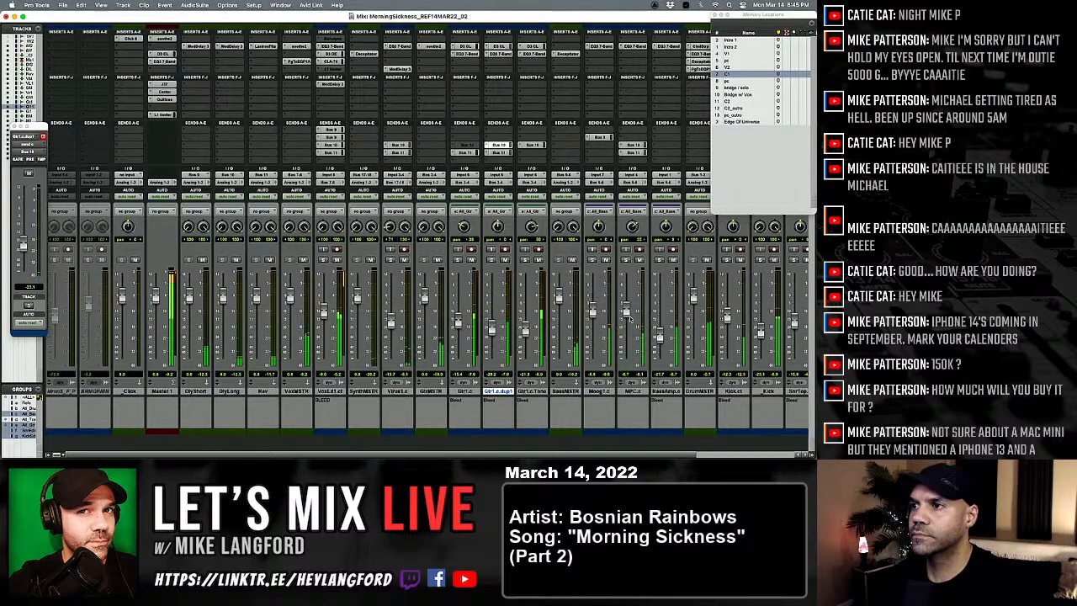
left_click_drag(625, 311, 626, 337)
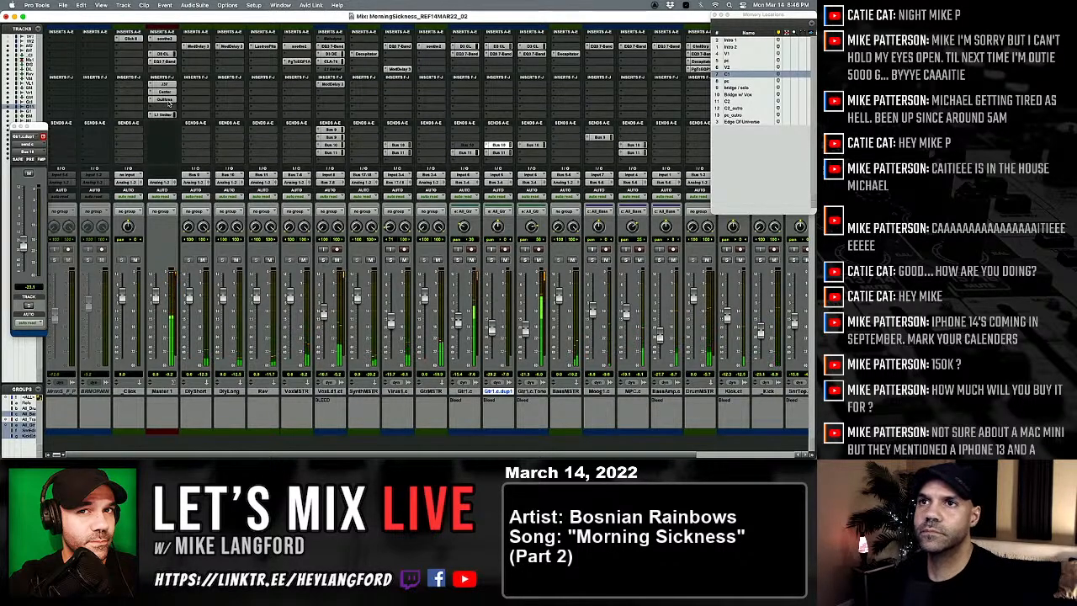
Step: Set Recover to 22% and Tame to 24% in Gullfoss on Master 1, and compare the master with the plug-in bypassed and active
left_click(165, 99)
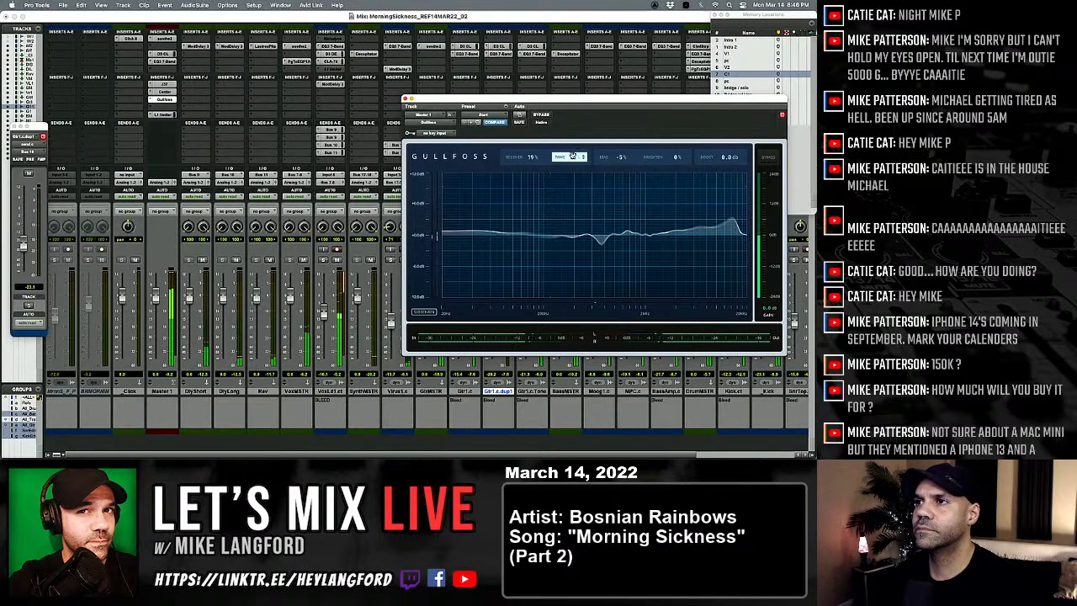
left_click_drag(540, 157, 562, 154)
left_click(542, 116)
left_click(542, 117)
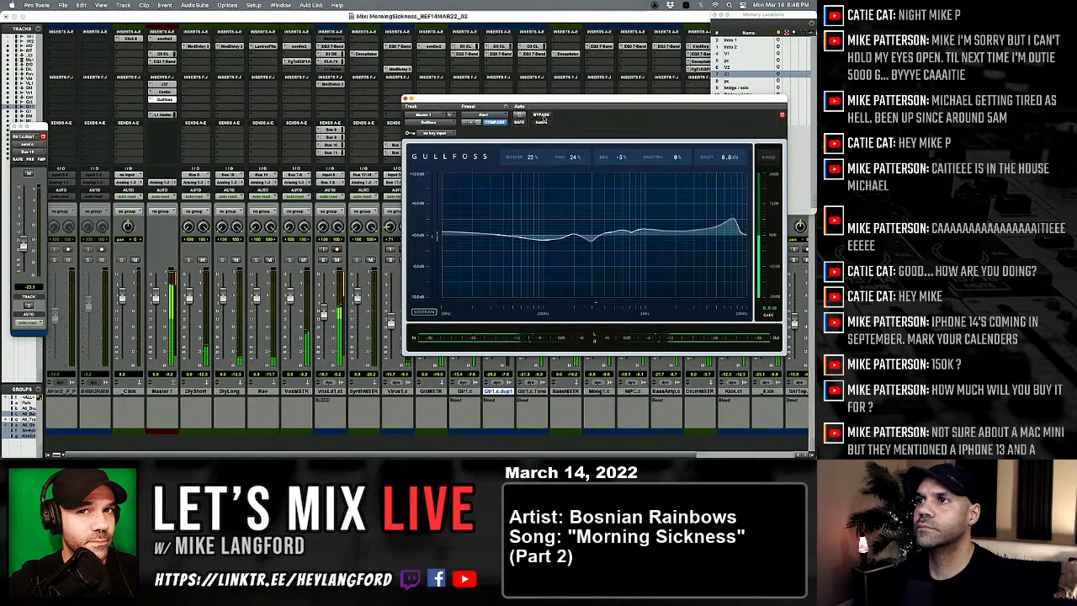
left_click(542, 116)
left_click(542, 117)
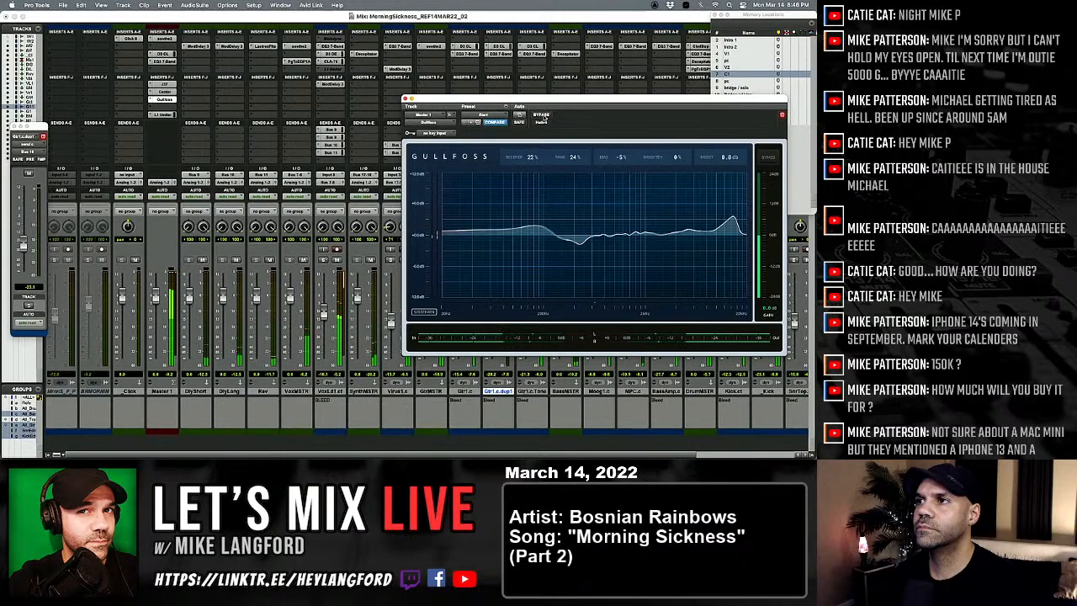
Step: Compare the master with Gullfoss on Master 1 bypassed and active once more, leave it active, and close the plug-in
left_click(542, 116)
left_click(542, 116)
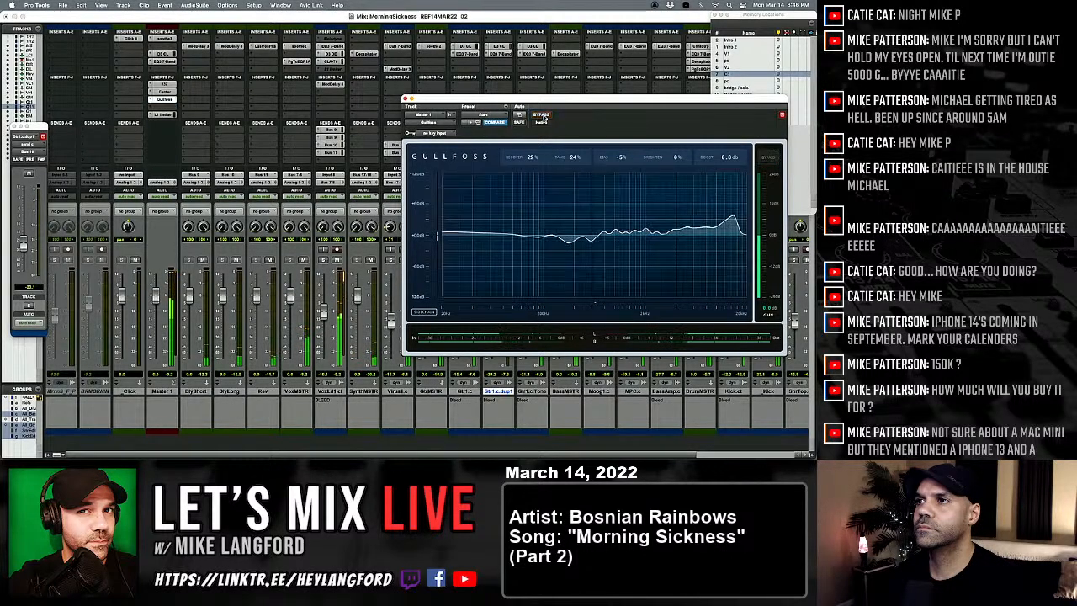
left_click(542, 116)
left_click(542, 116)
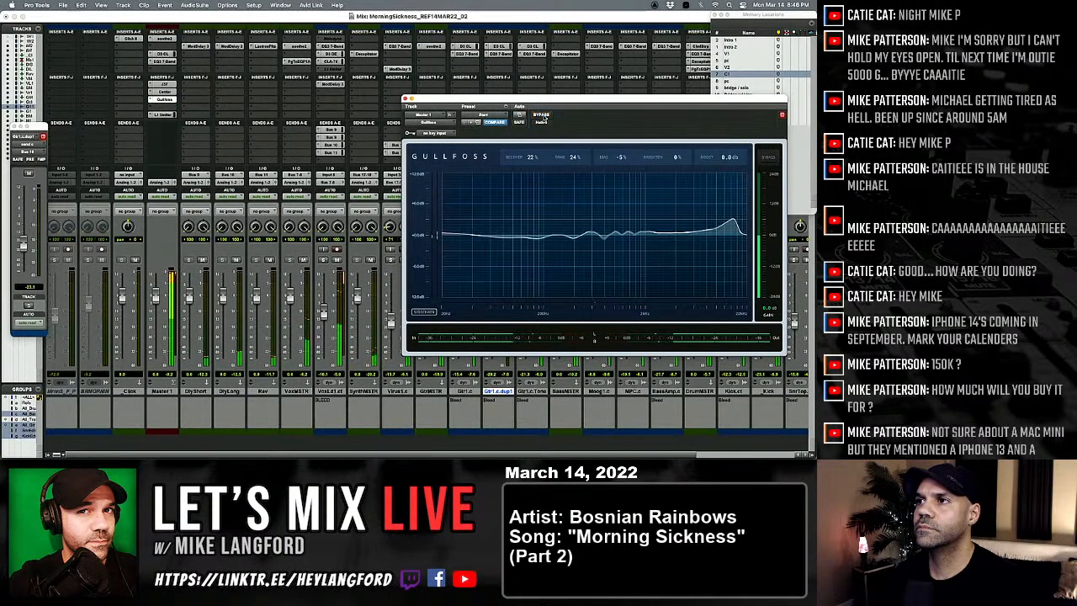
left_click(405, 99)
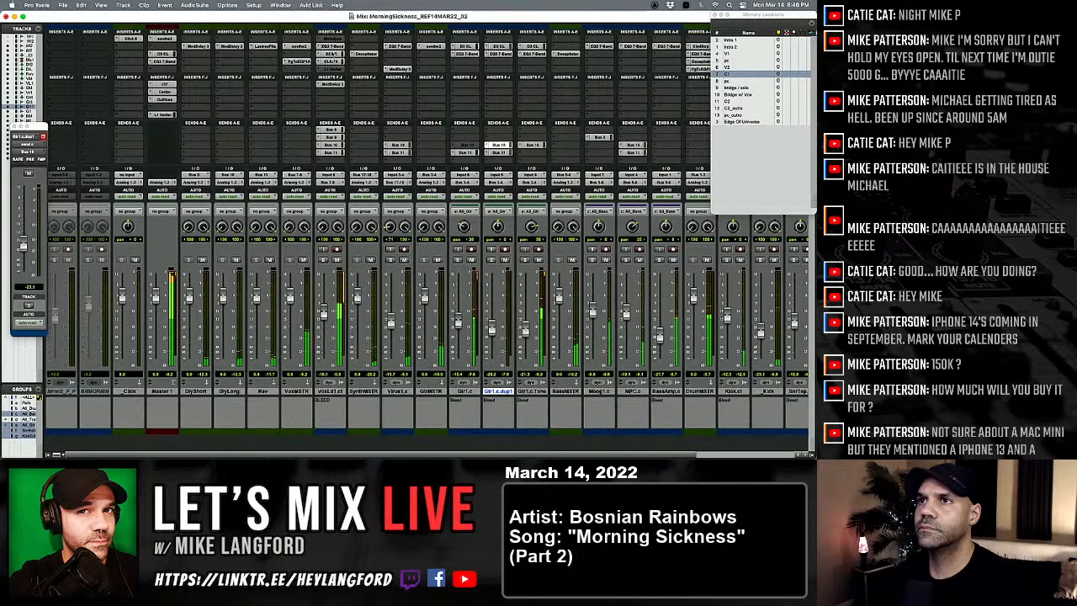
Step: Adjust the high-frequency boost selector and attenuation of the PuigTec EQ on VoxMSTR, and compare the vocals with the EQ bypassed and active
left_click(297, 61)
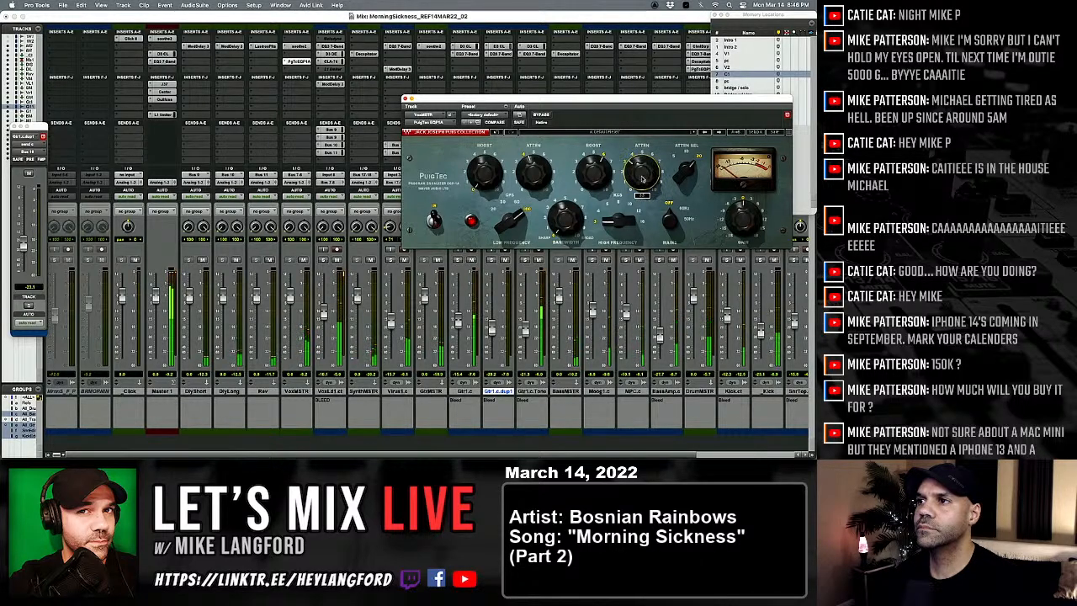
left_click_drag(617, 220, 595, 150)
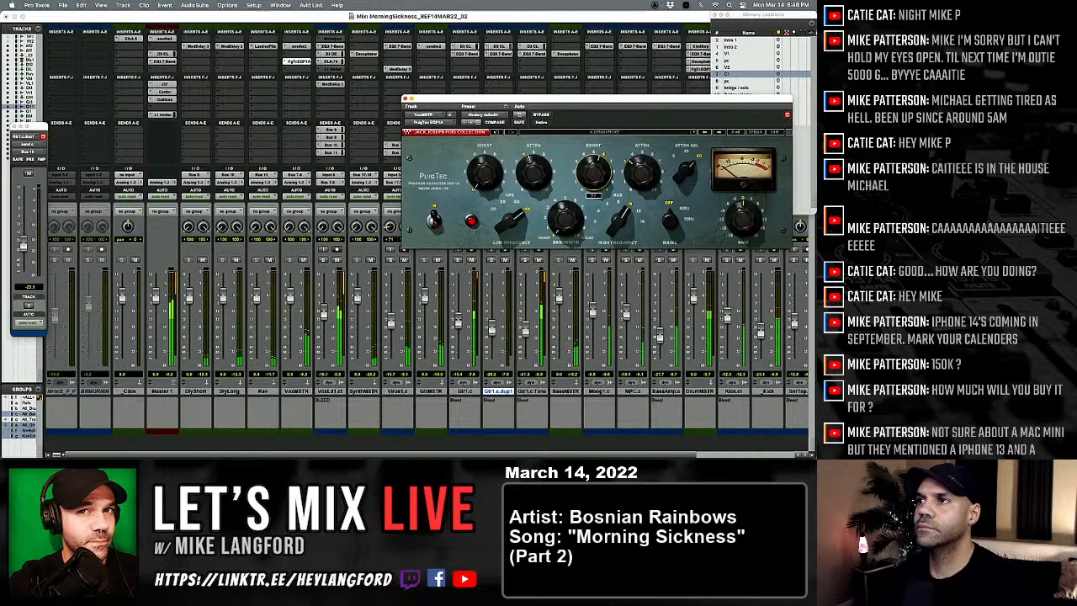
left_click(641, 173)
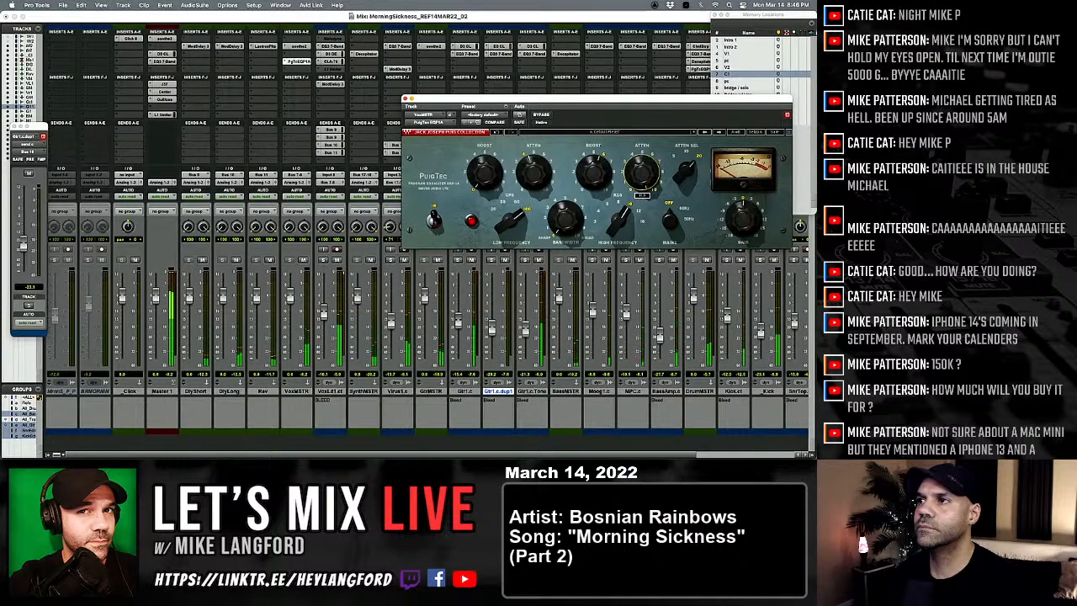
left_click_drag(641, 172, 641, 169)
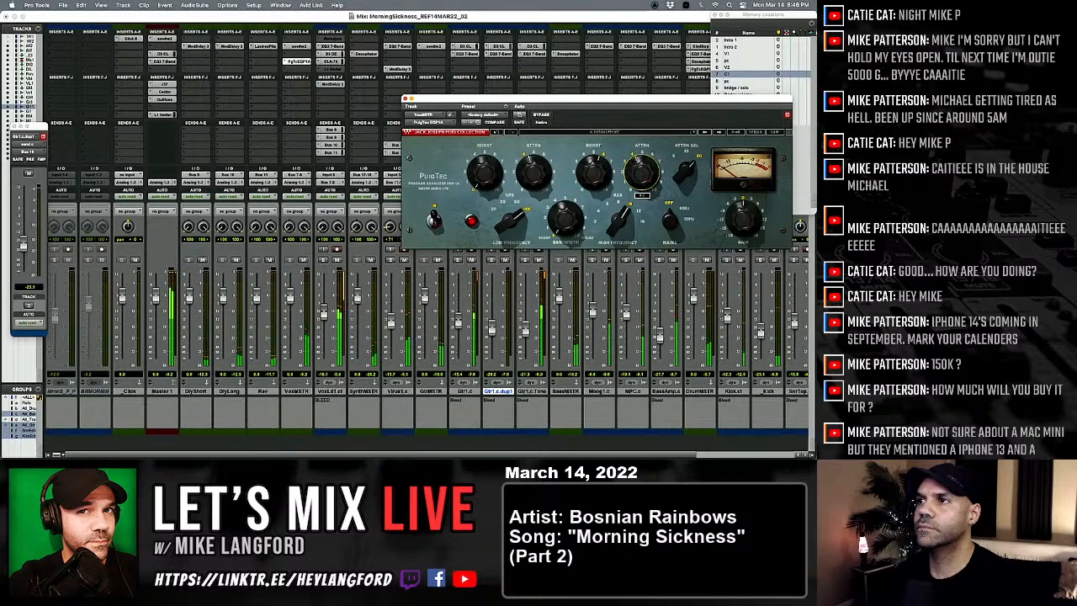
left_click(542, 116)
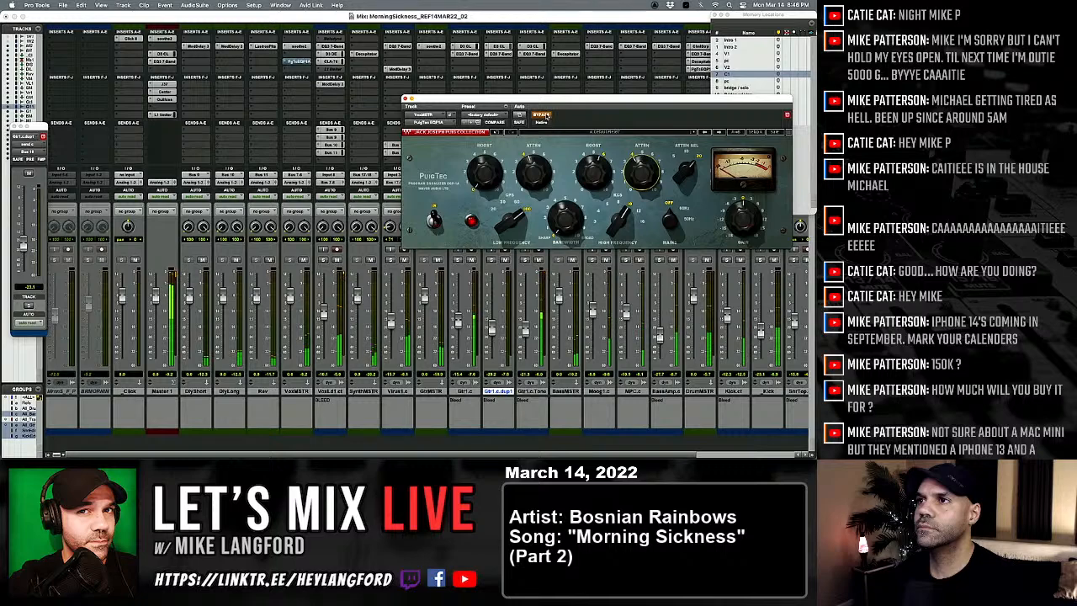
left_click(541, 115)
left_click(542, 116)
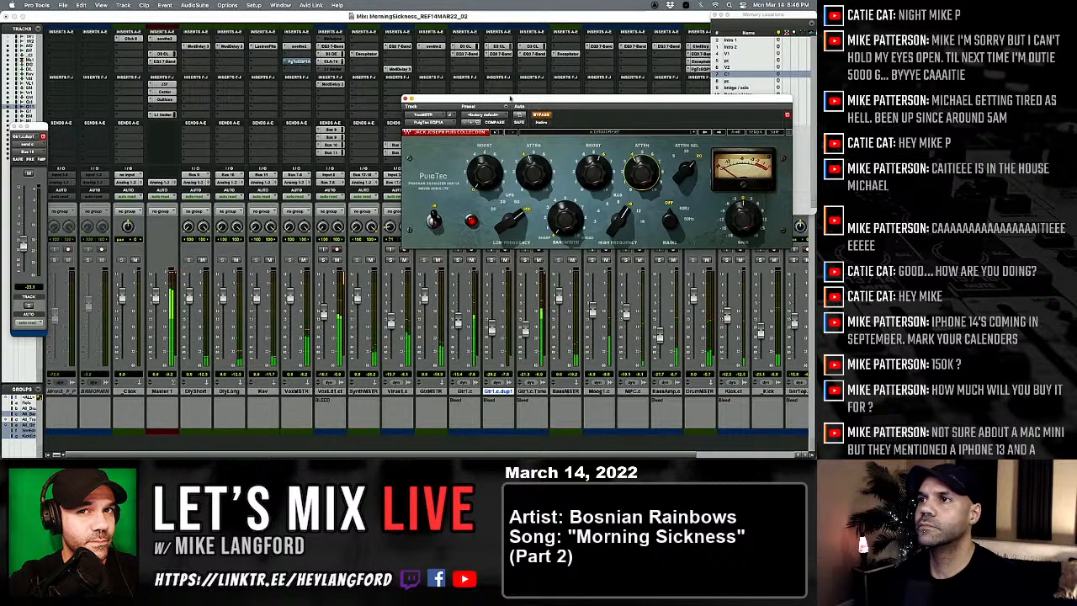
left_click(542, 115)
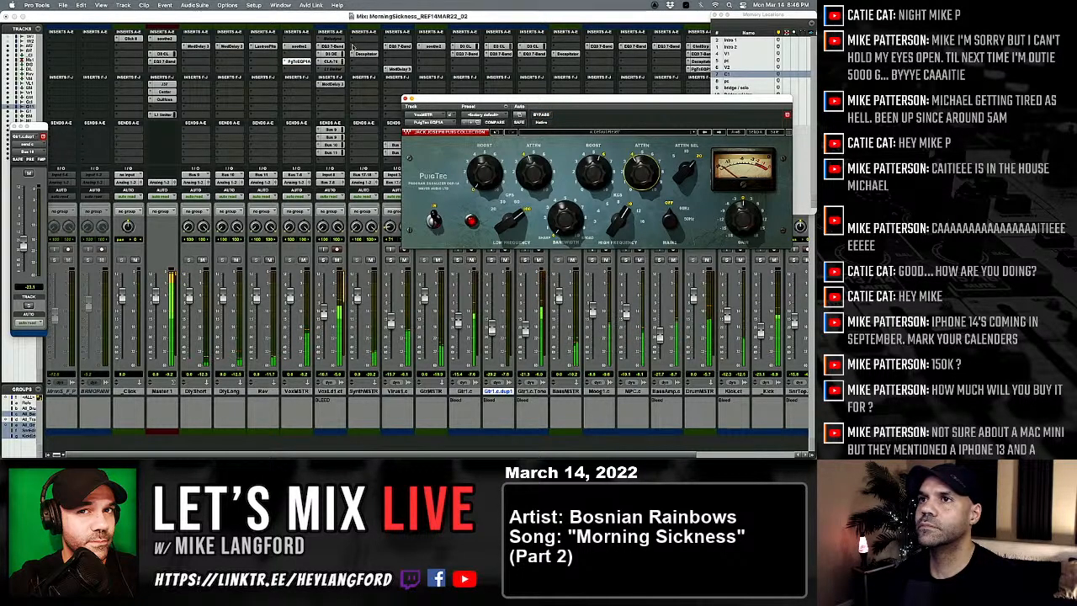
Step: In the lead vocal's EQ3 7-Band, lower the high-pass to about 189 Hz, adjust the low-mid and high-band gains, and readjust the vocal fader
left_click(333, 51)
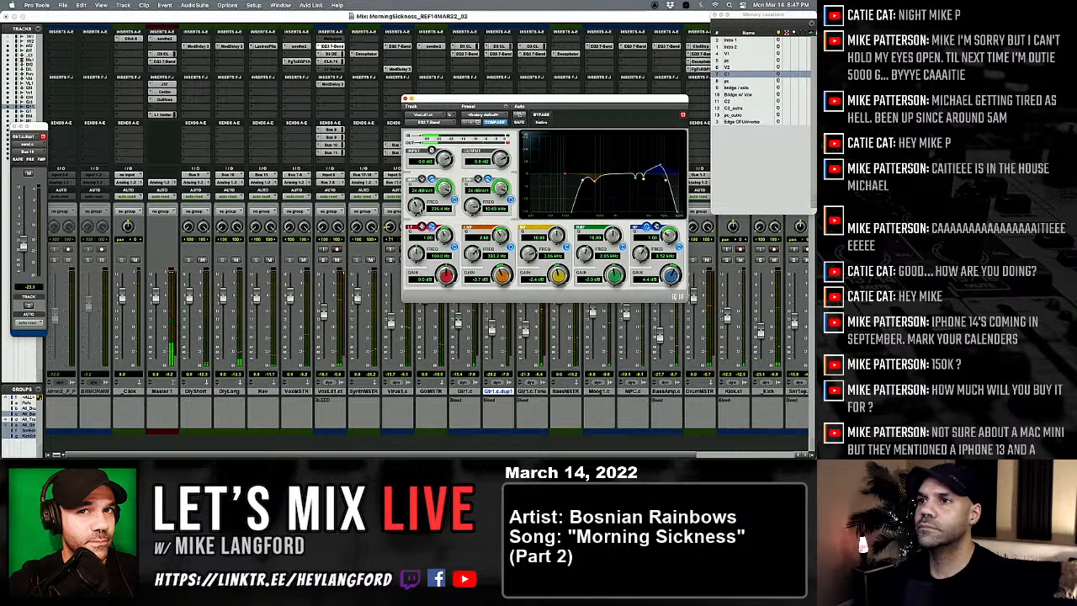
left_click_drag(415, 206, 413, 214)
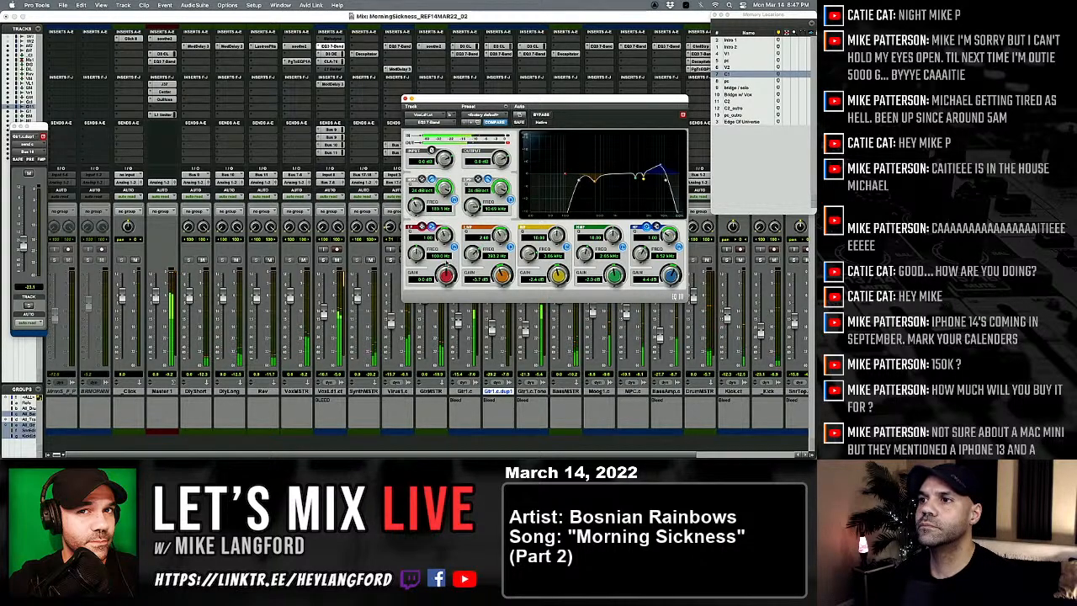
left_click_drag(501, 273, 498, 283)
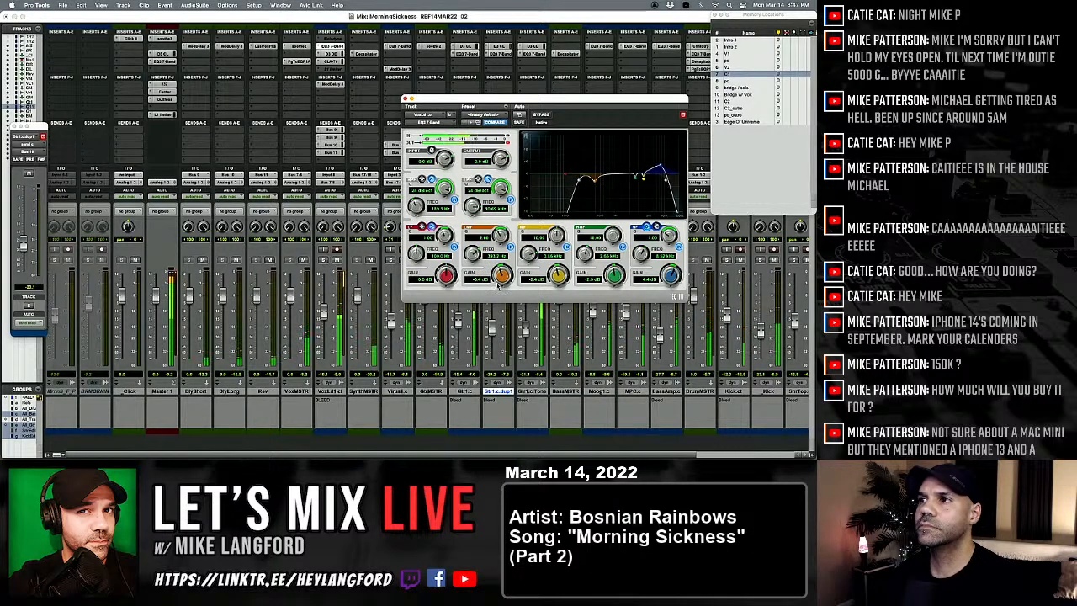
left_click_drag(668, 282, 666, 286)
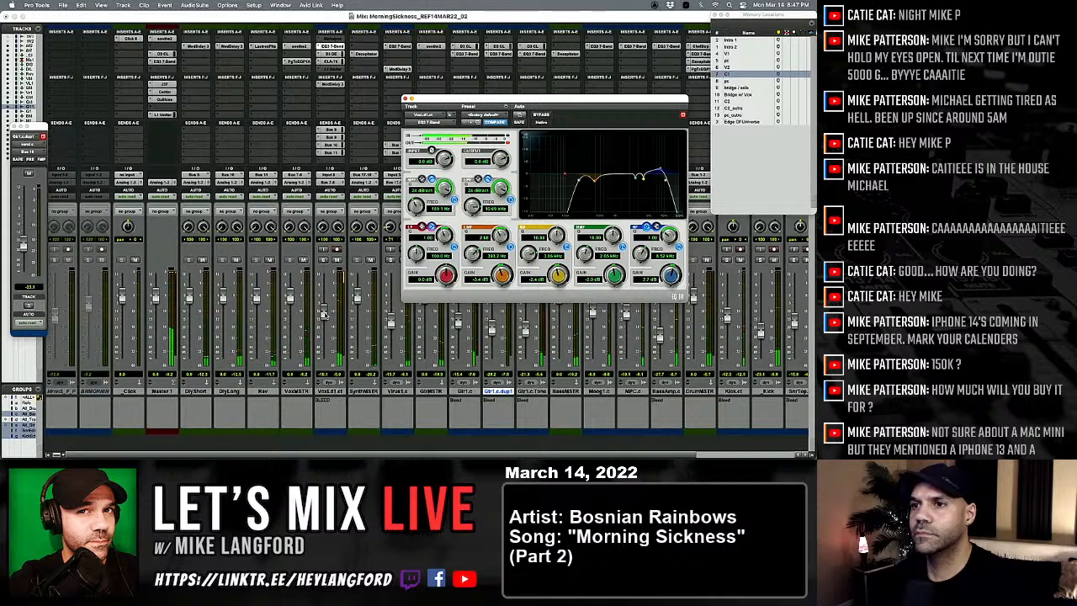
left_click_drag(323, 314, 324, 308)
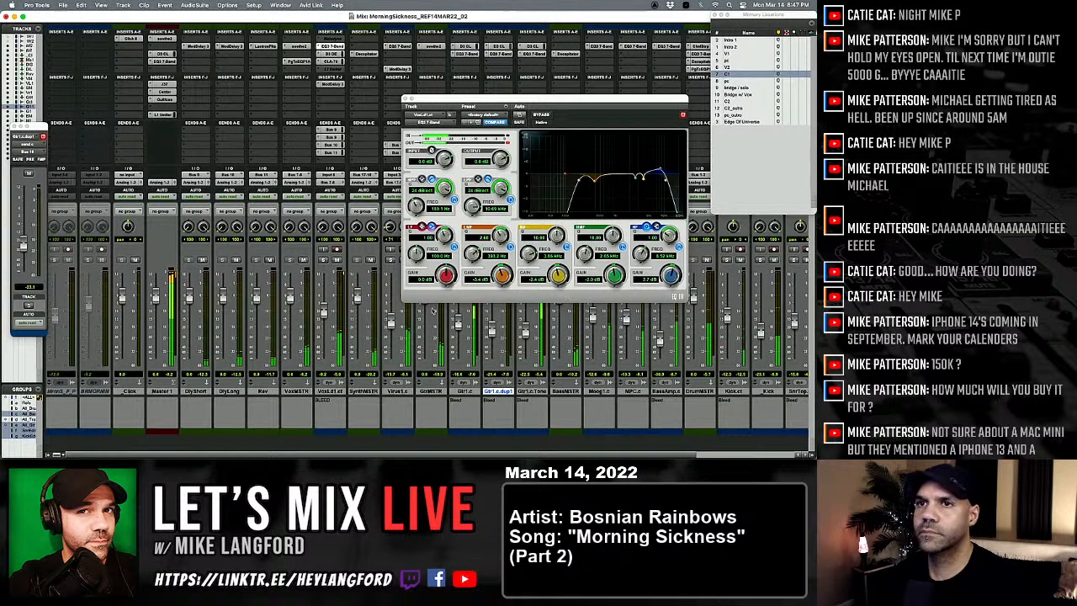
Step: Check the L1 limiter on Master 1 and save the session as MorningSickness_REF14MAR22_03
left_click(163, 114)
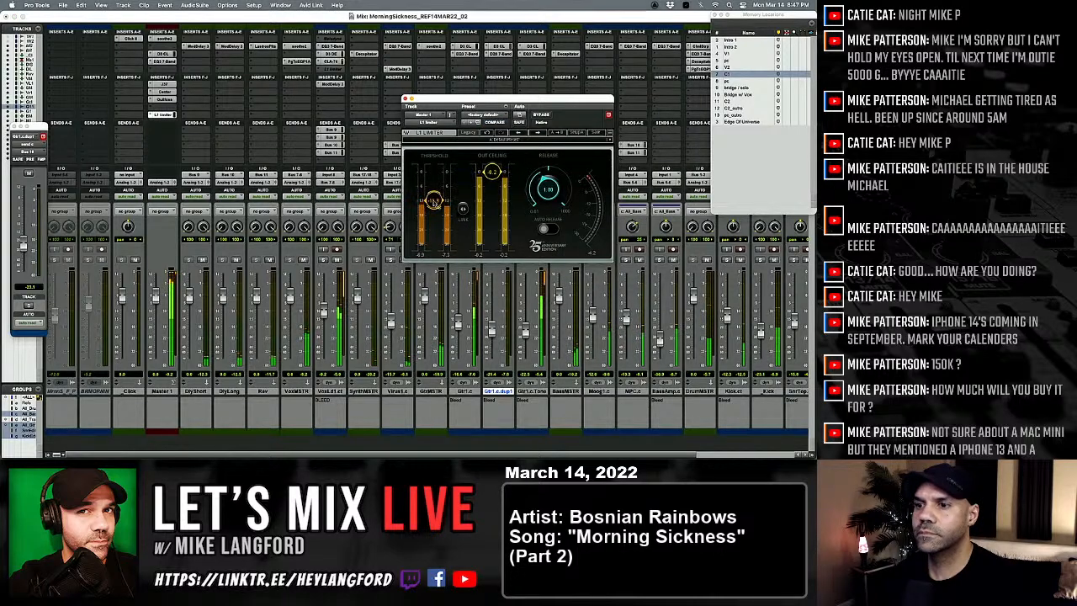
key("super+s")
key("Right")
key("BackSpace")
type("3")
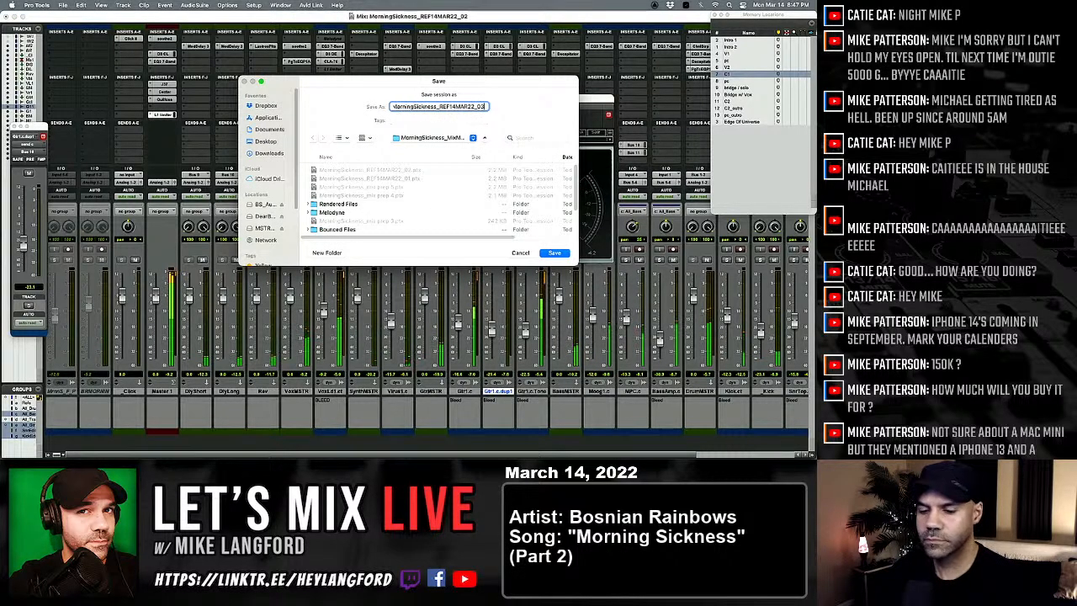
key("super+a")
key("Return")
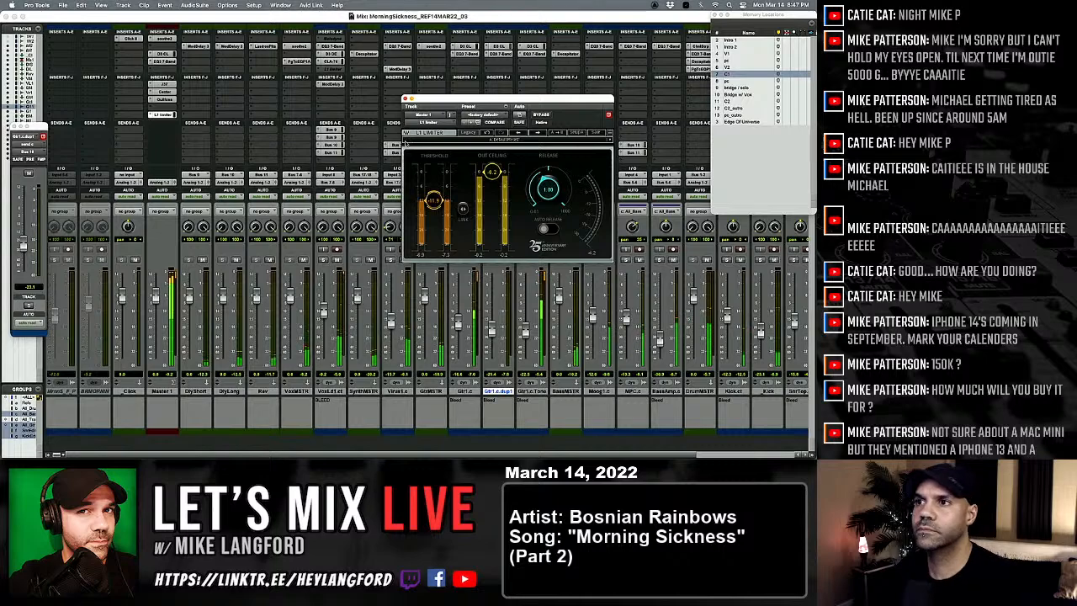
left_click(405, 100)
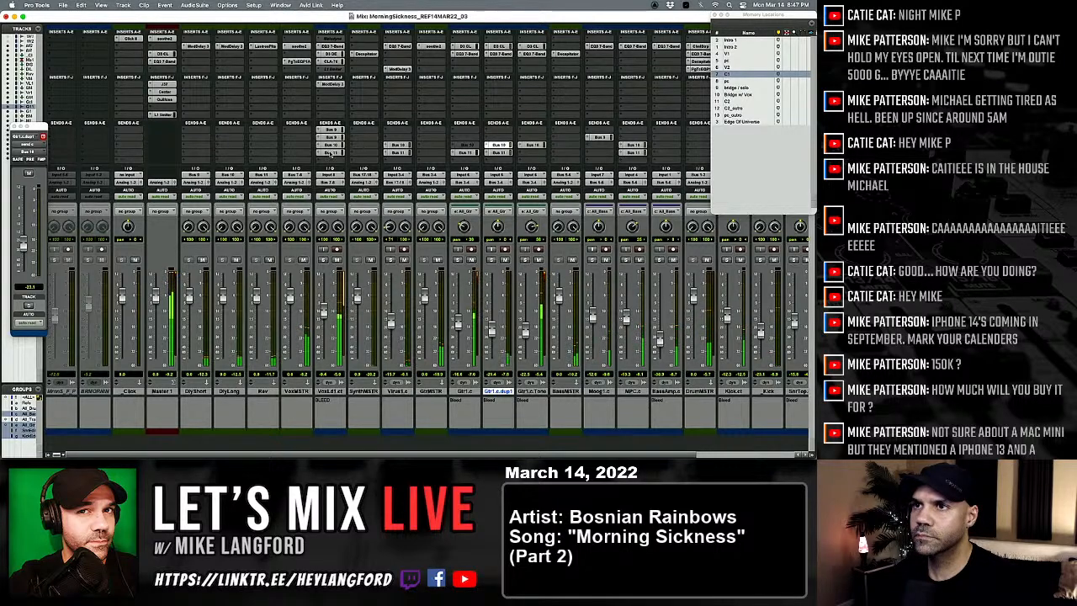
Step: In the edit window, play the mix from the start of the bridge solo on the lead vocal track
key("super+equal")
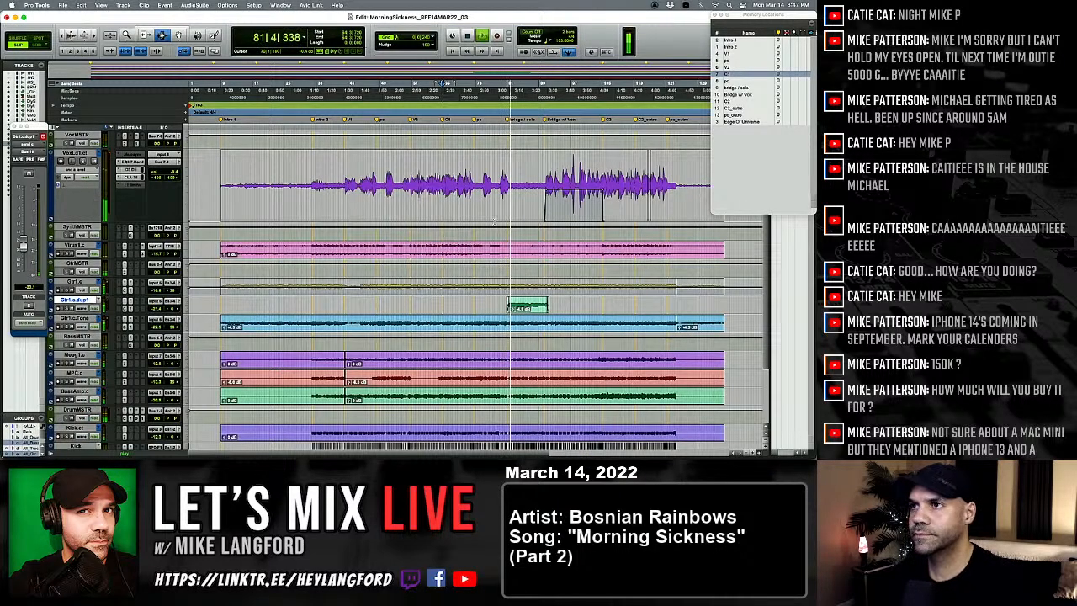
left_click(513, 191)
key("t")
key("t")
key("t")
key("t")
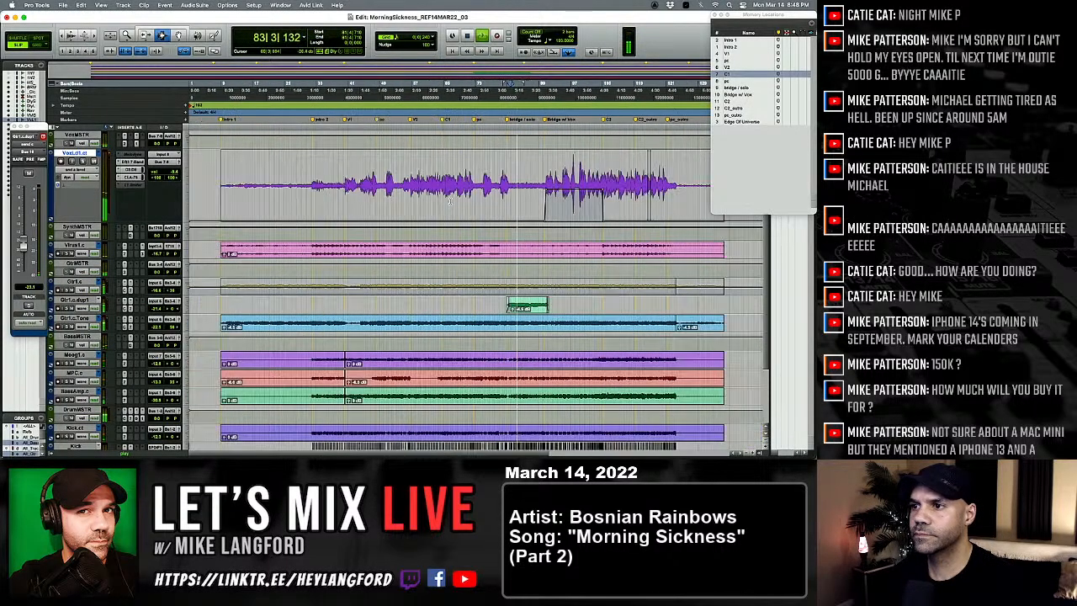
key("super+equal")
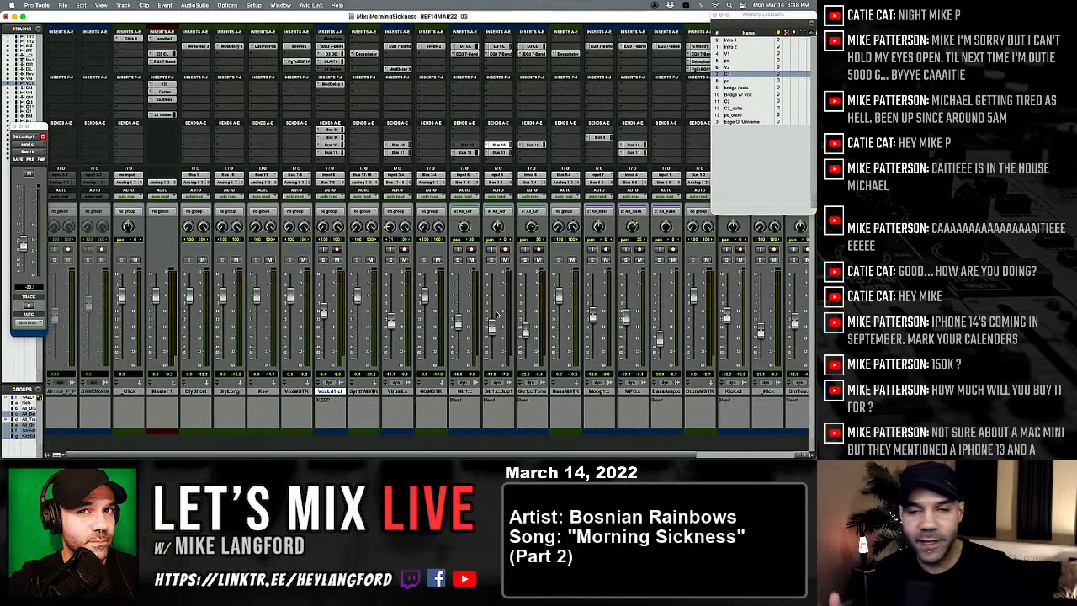
key("super+equal")
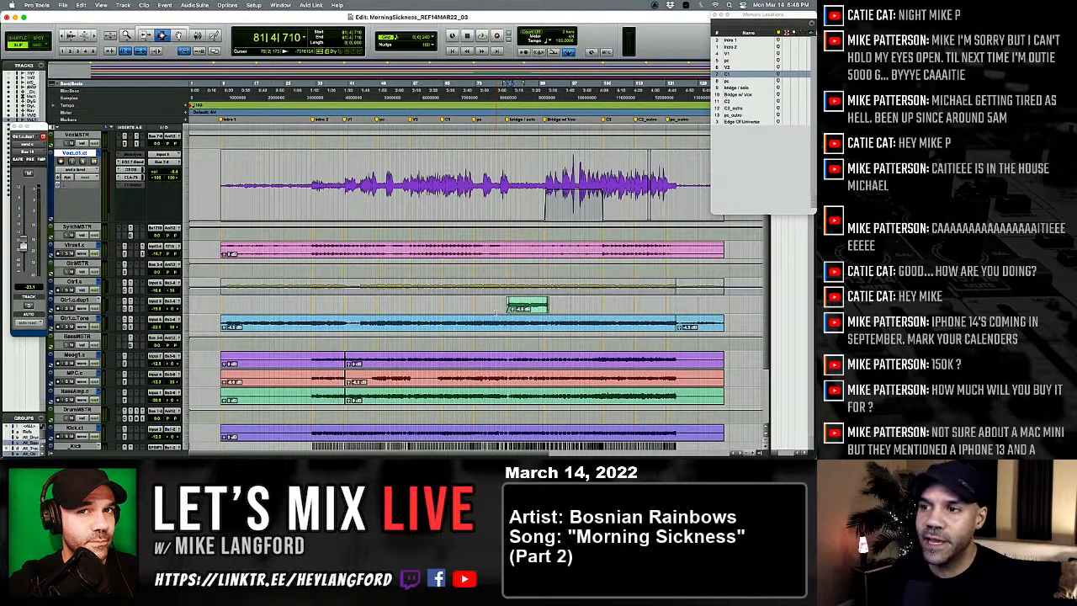
key("super+equal")
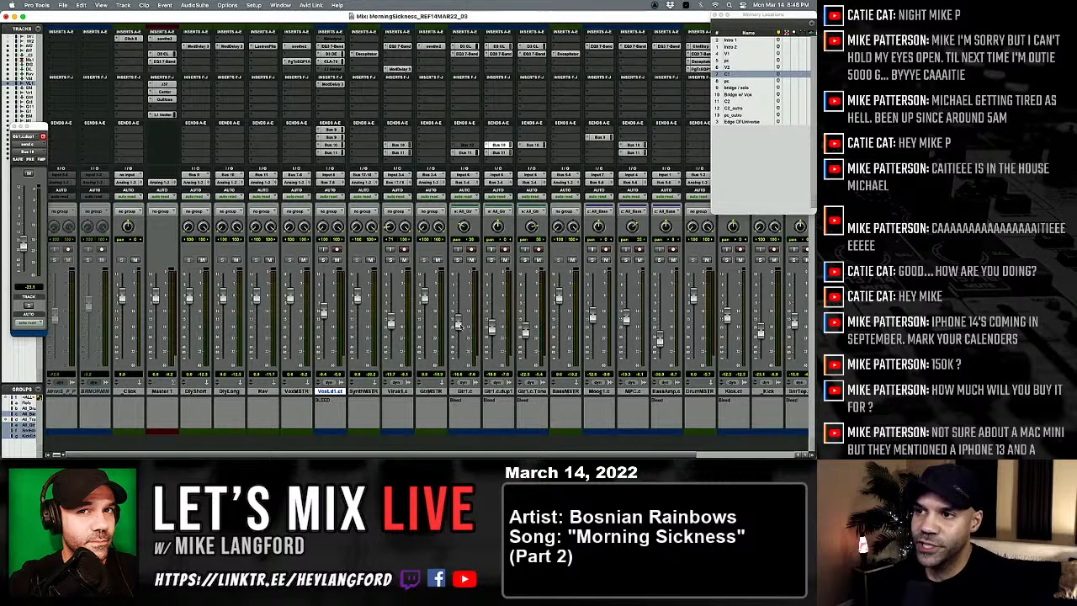
mouse_move(459, 324)
left_mouse_down()
mouse_move(461, 301)
mouse_move(462, 330)
mouse_move(467, 305)
mouse_move(472, 326)
left_mouse_up()
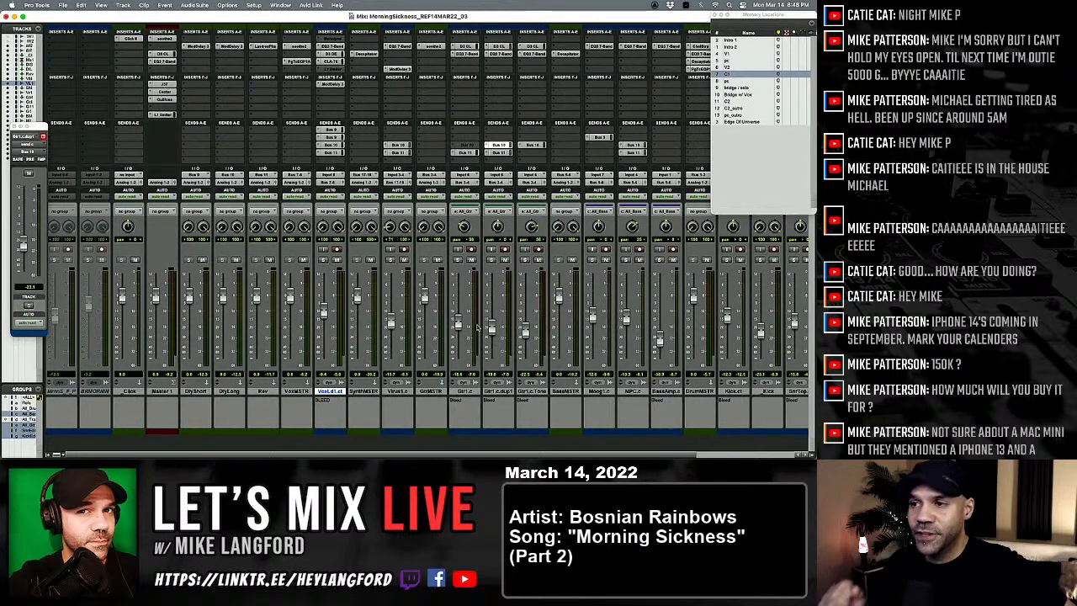
key("super+equal")
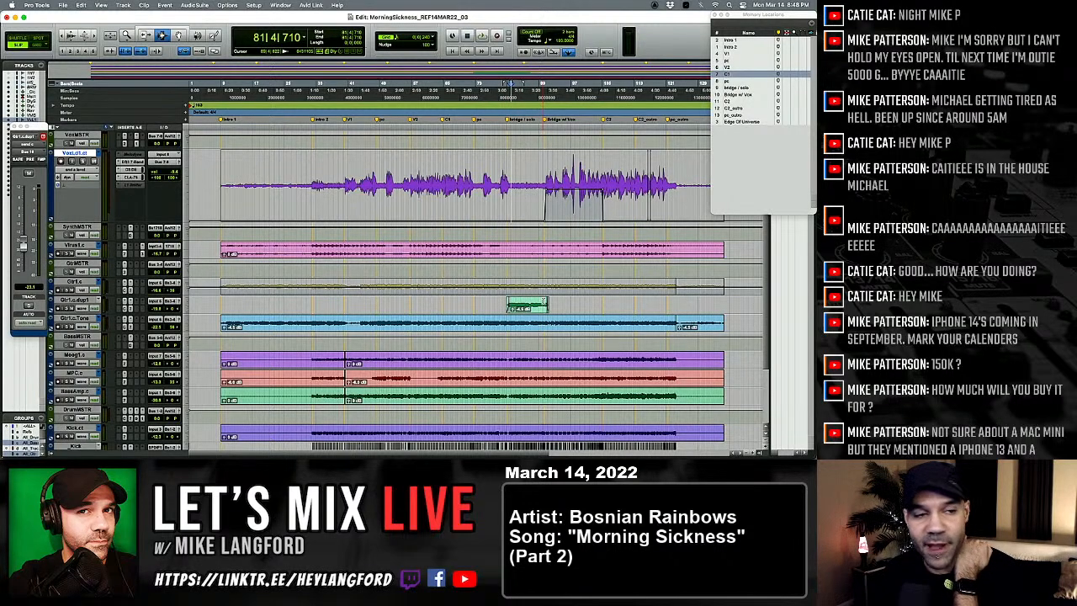
key("super+equal")
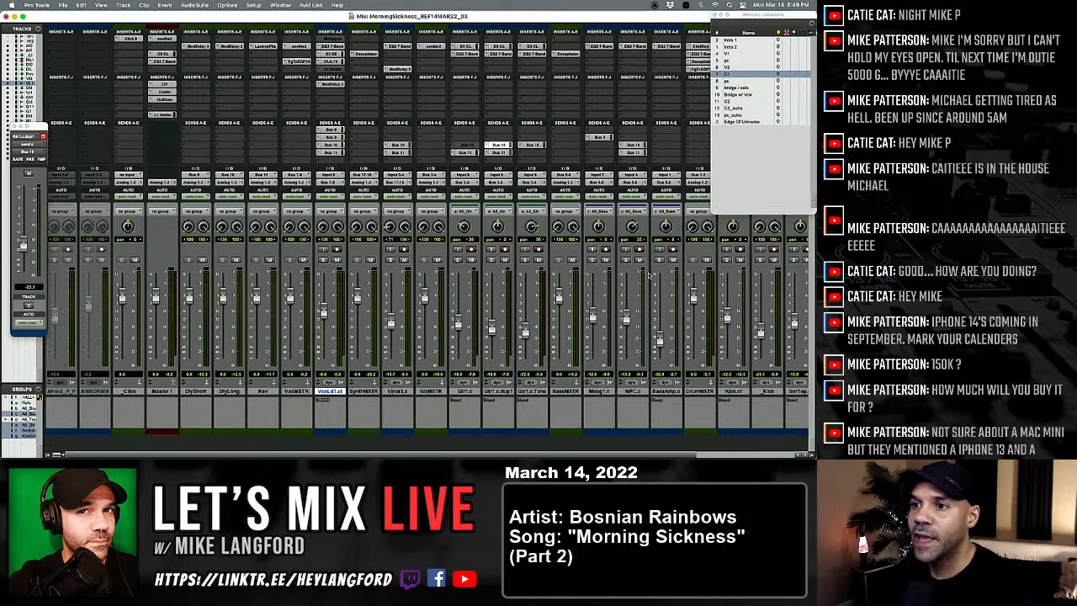
Step: Switch the Gtr1.c track in the edit window from its automation view to the waveform view
key("super+equal")
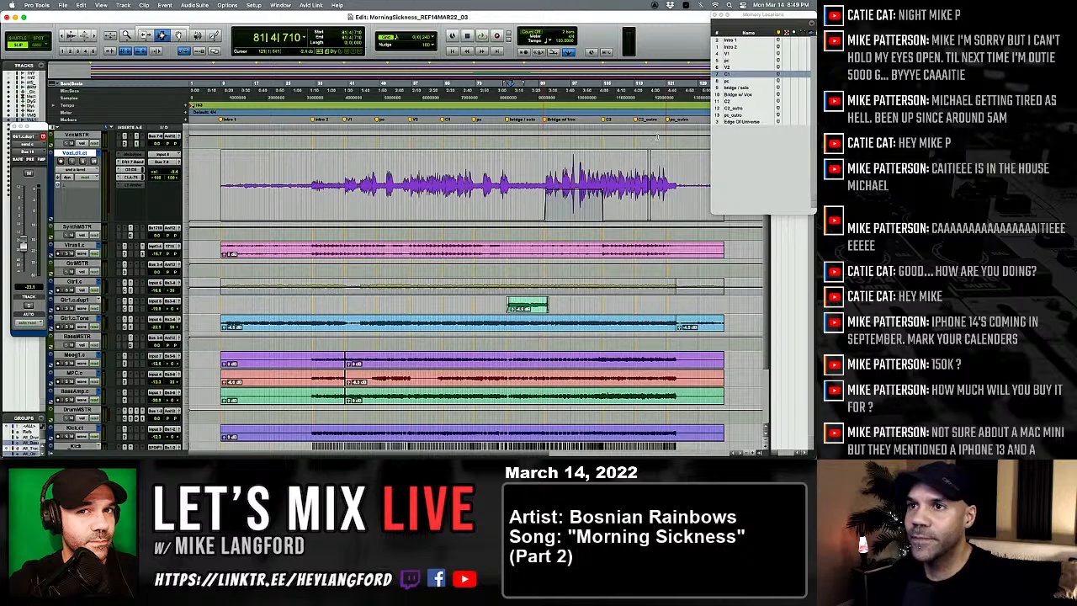
left_click(220, 286)
left_click(308, 263, "shift")
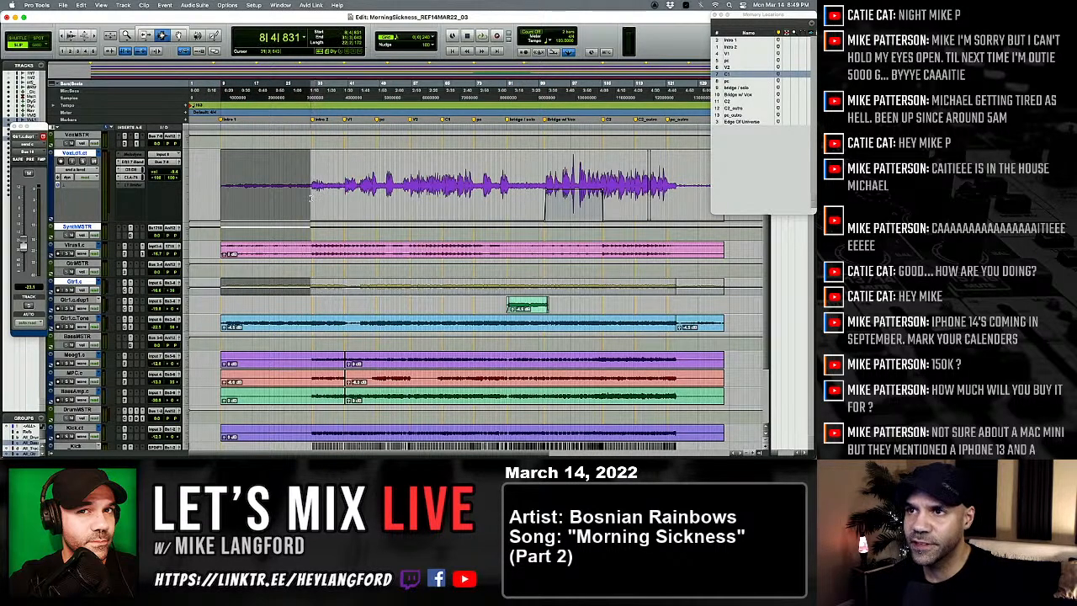
left_click(277, 292)
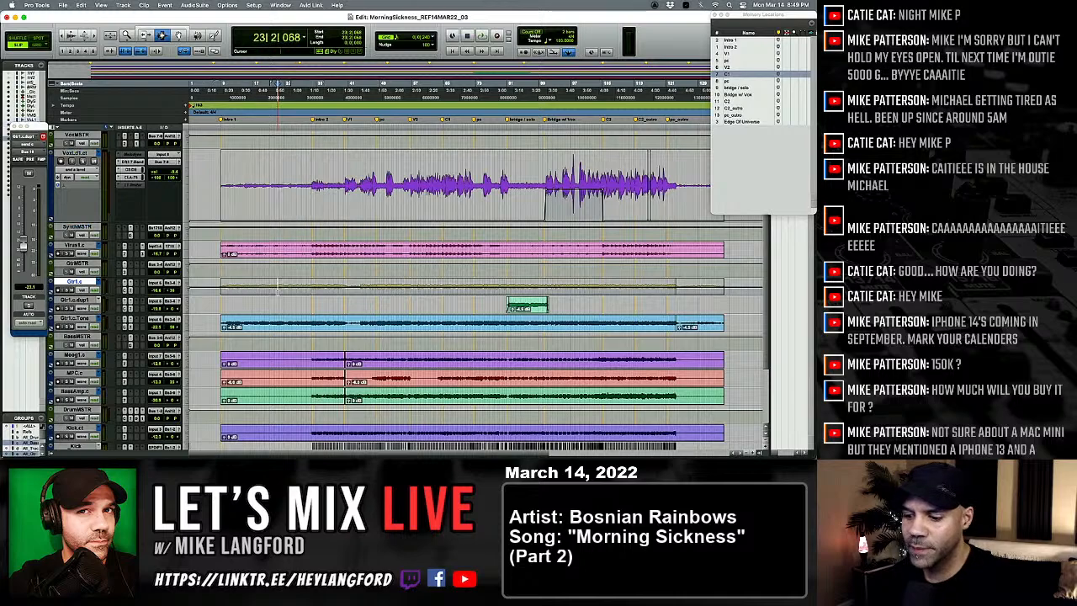
left_click_drag(190, 289, 192, 322)
key("Tab")
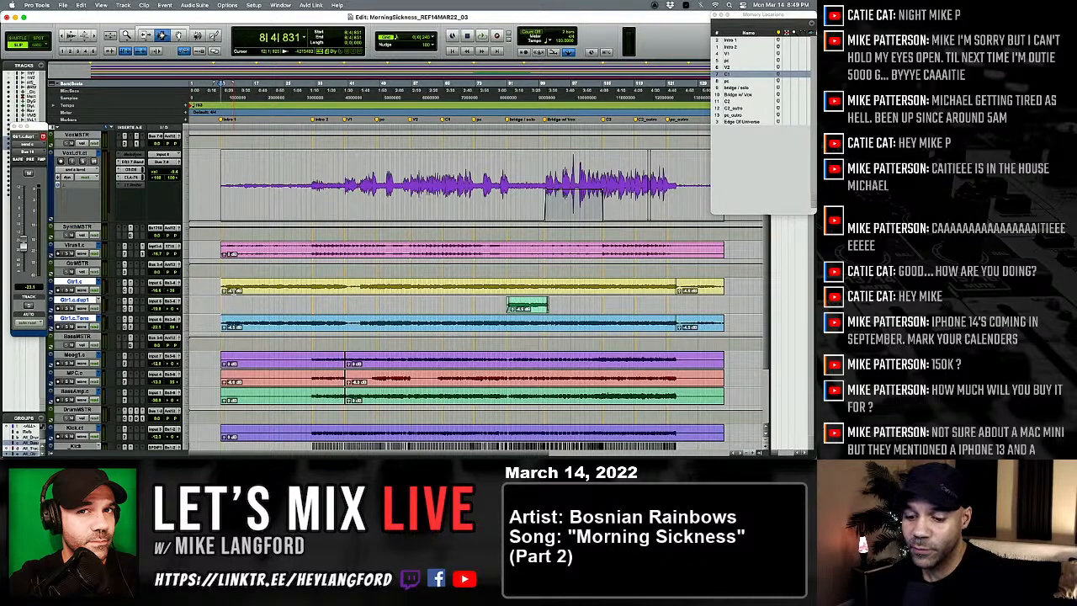
Step: Suspend the groups and select the Gtr1.c audio alone from the start of the song to the Intro 2 marker
key("super+shift+g")
left_click(211, 289)
key("Tab")
left_click(345, 286, "shift")
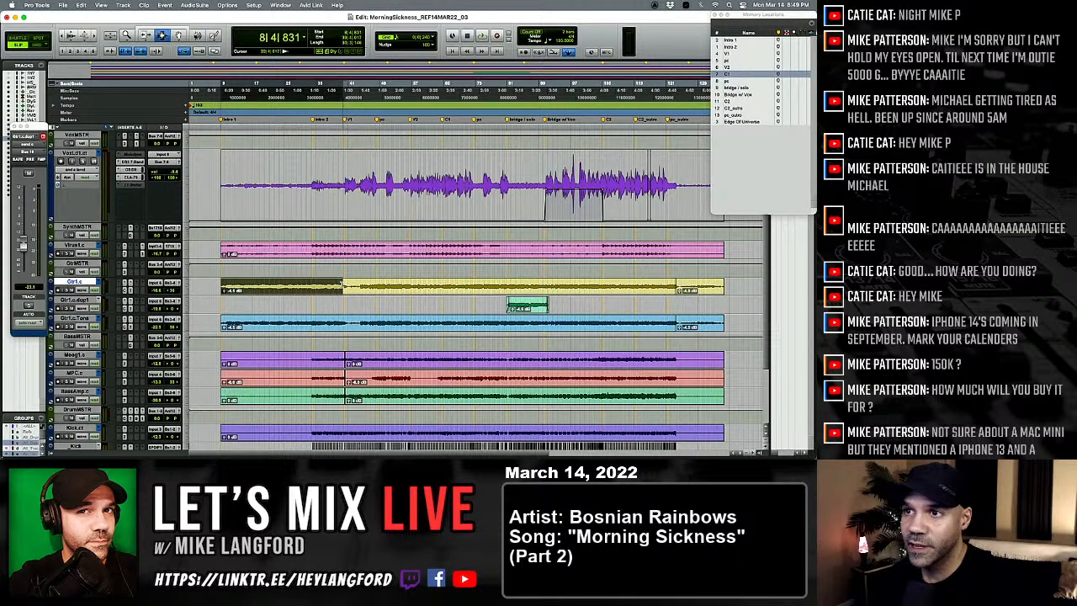
left_click_drag(342, 285, 313, 285)
Step: Fine-tune the end of the Gtr1.c selection at the Intro 2 marker and turn on Grid mode
key("t")
key("t")
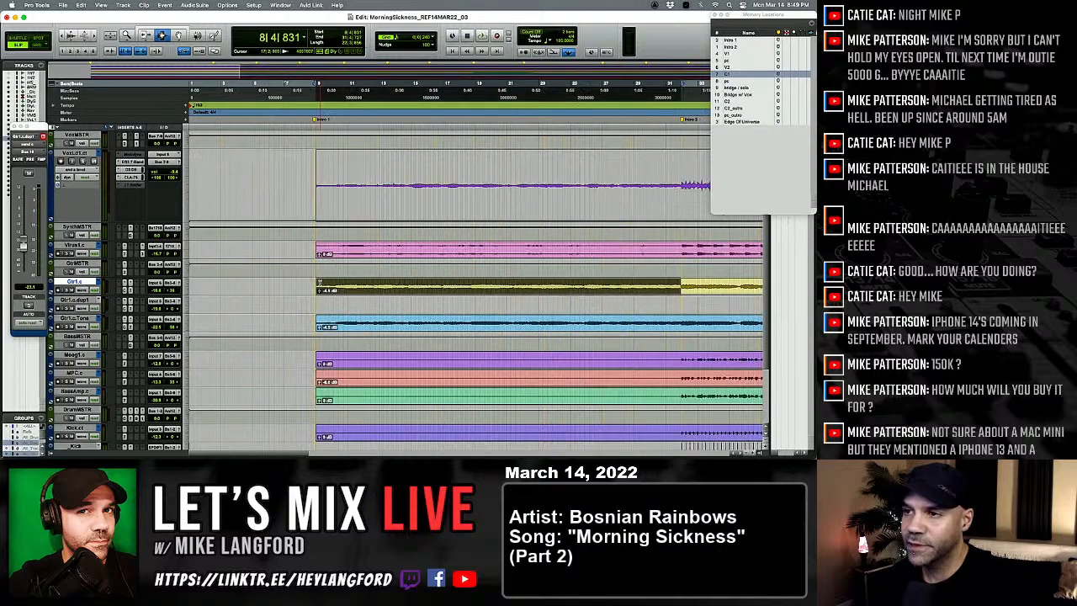
key("t")
scroll(321, 282, "right", 10)
left_click(521, 290, "shift")
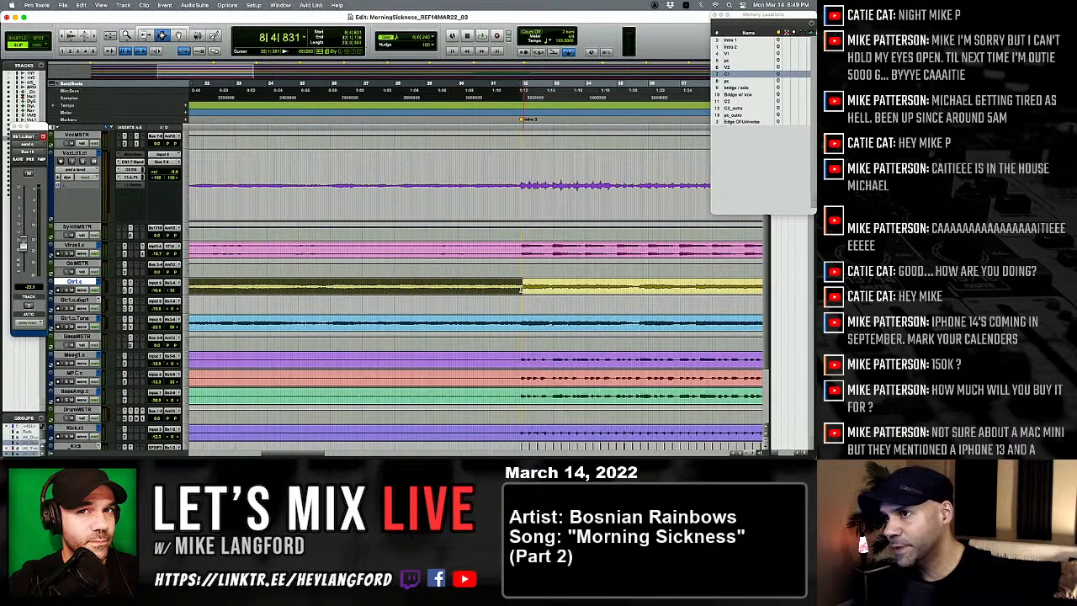
left_click_drag(522, 290, 521, 291)
key("F4")
scroll(520, 292, "left", 10)
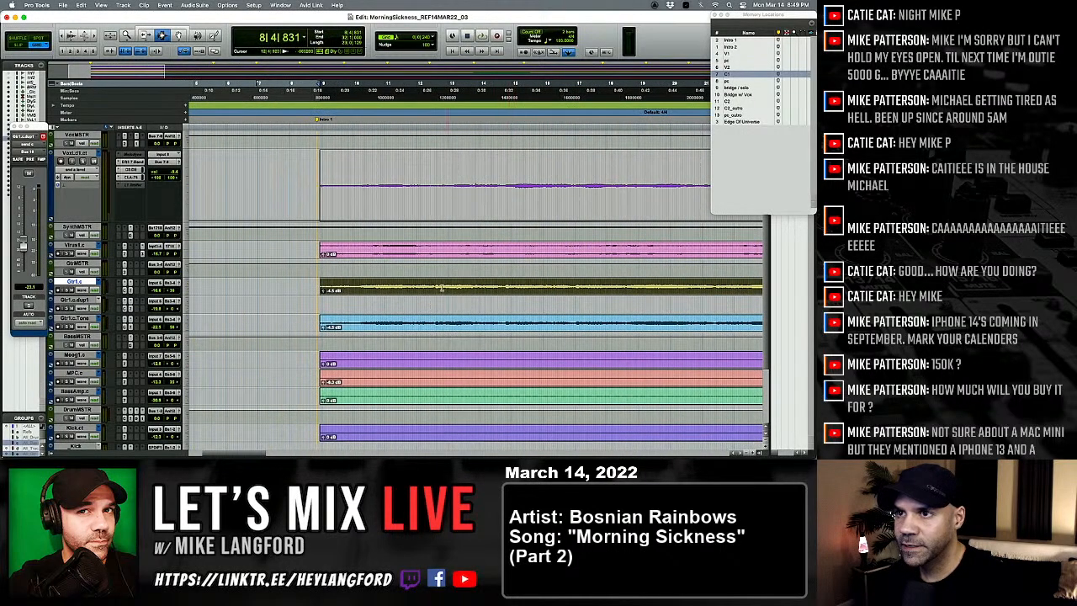
Step: Extend the Gtr1.c selection back to 8|1|000 and paste the copied intro audio at the same position on the Gtr1.c.dup1 track
left_click(289, 286)
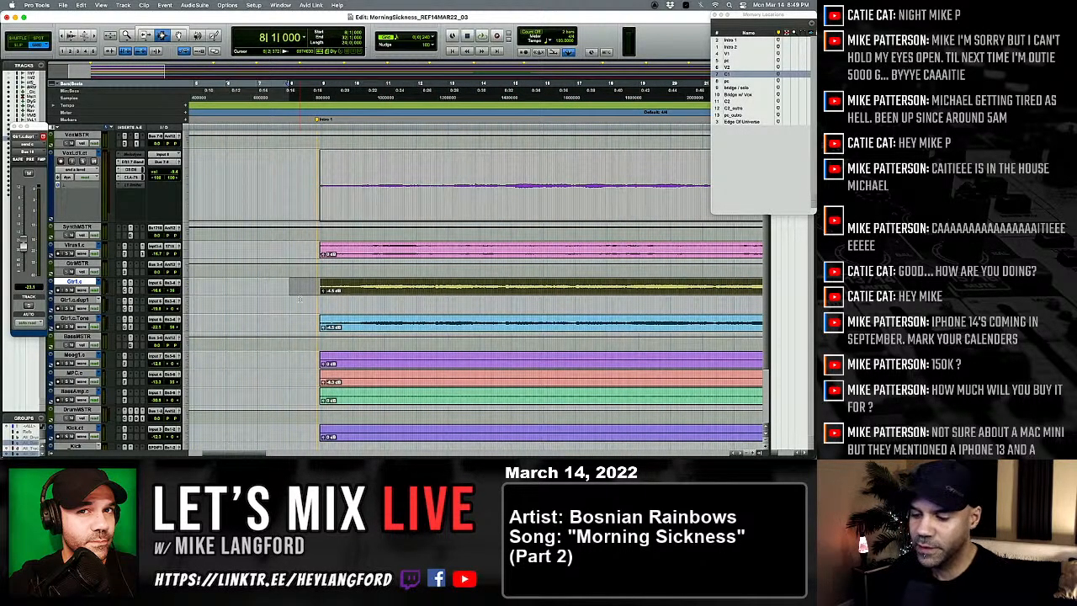
key("semicolon")
key("v")
key("r")
key("r")
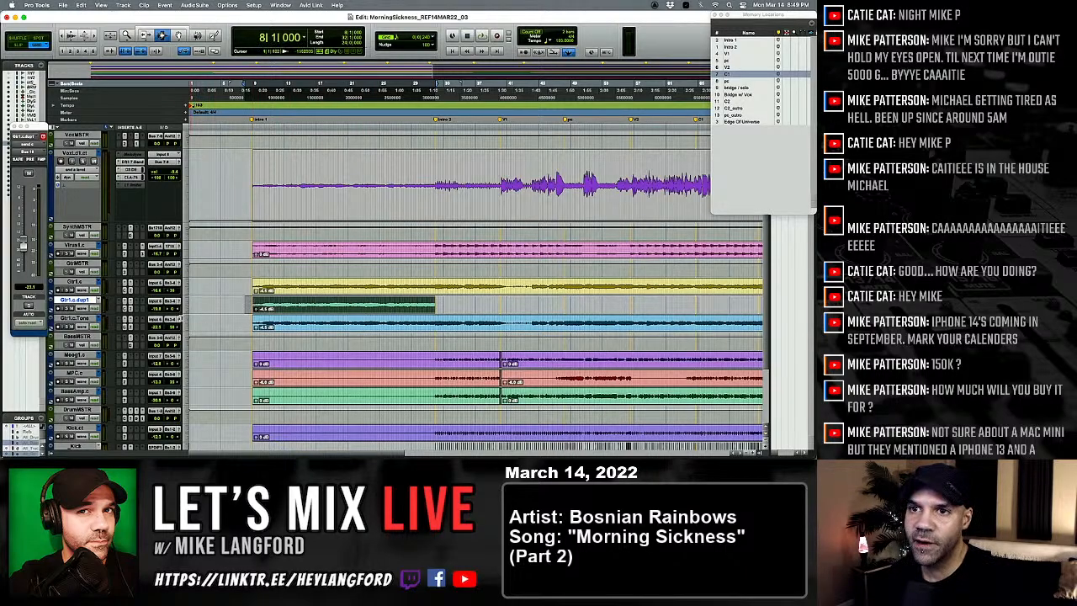
Step: Enlarge the Gtr1.c.dup1 track height and switch the track to its pan automation view
left_click_drag(74, 314, 76, 404)
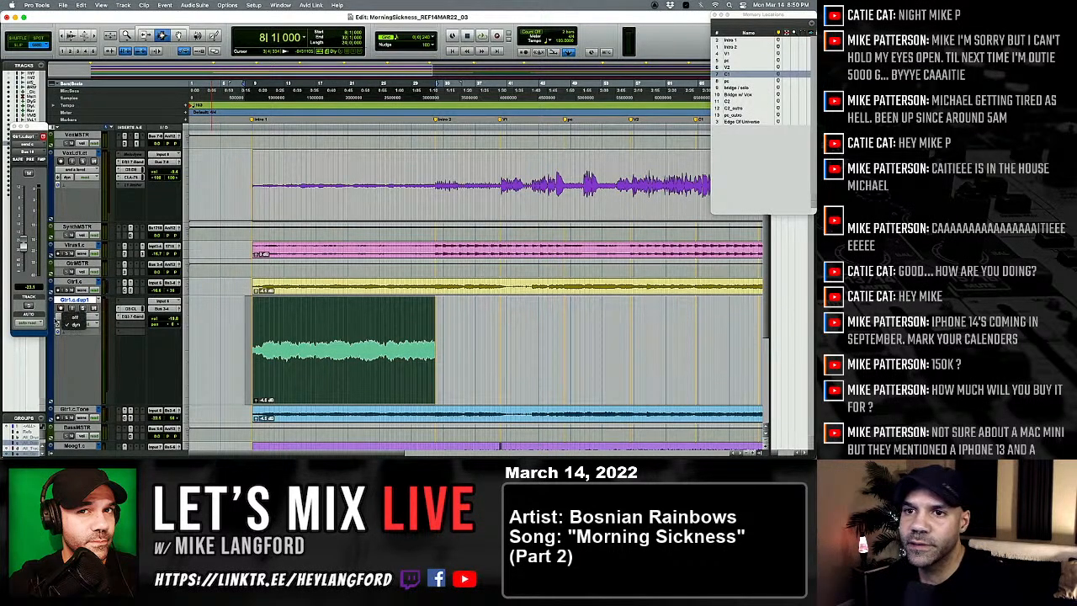
left_click(76, 316)
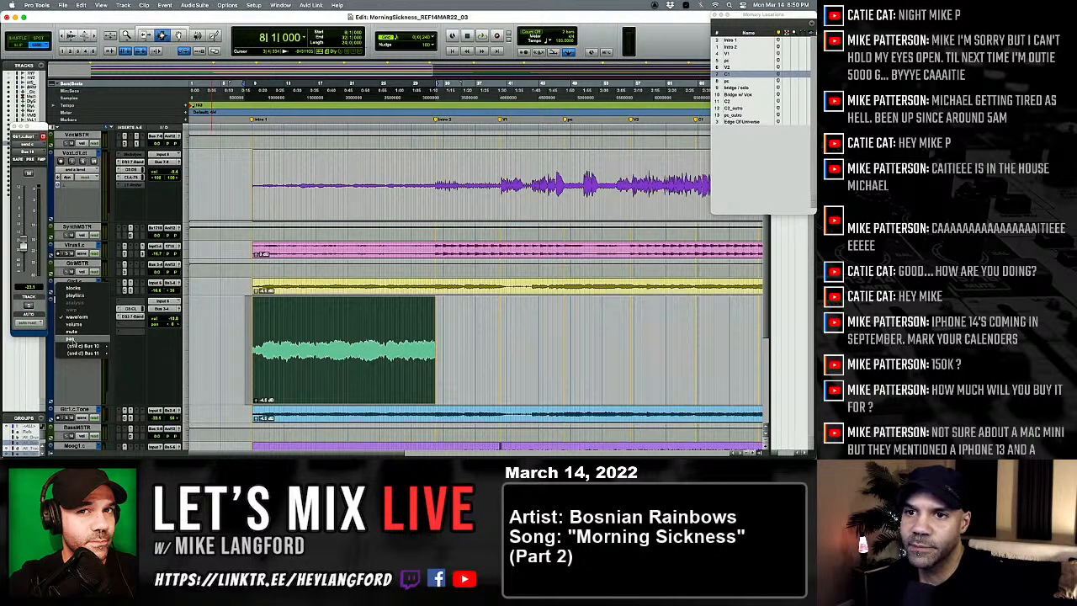
left_click(73, 340)
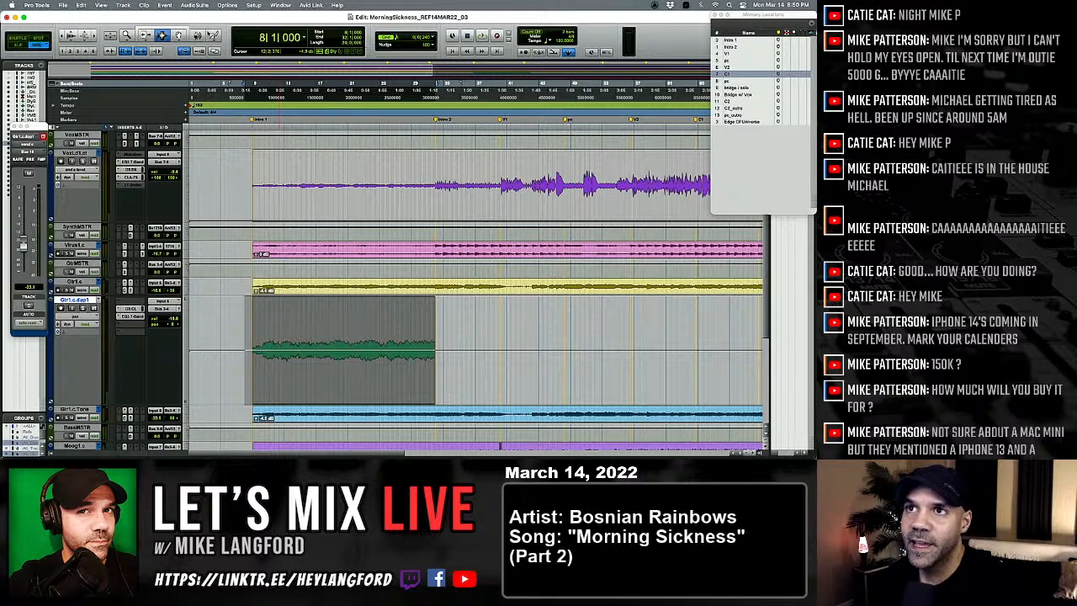
Step: Choose the triangle shape for the Pencil tool and set the grid value to 1/2 note
left_click(214, 35)
left_click(234, 69)
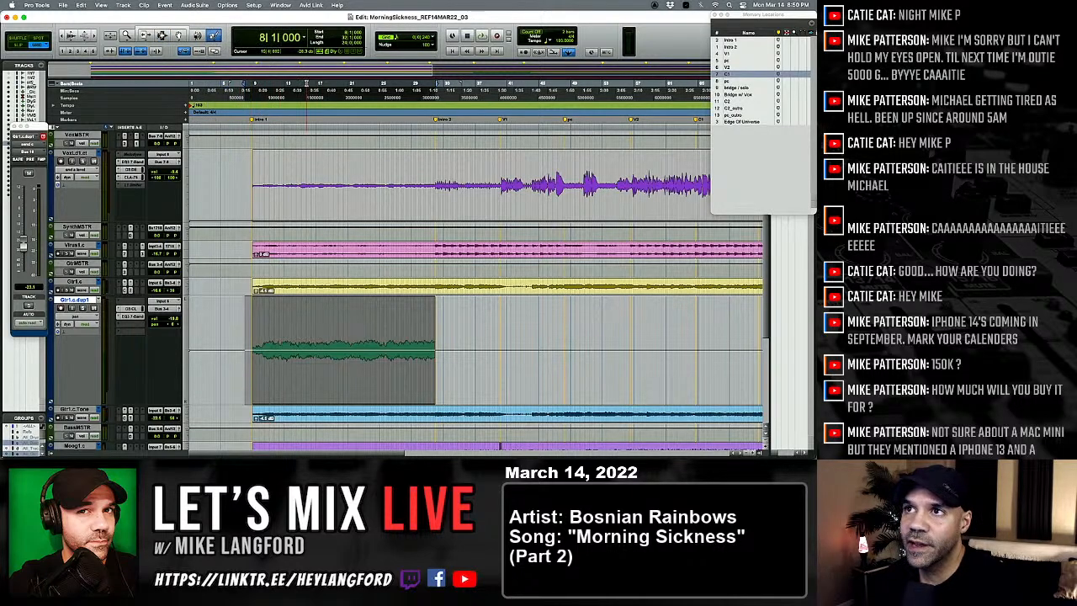
left_click(431, 37)
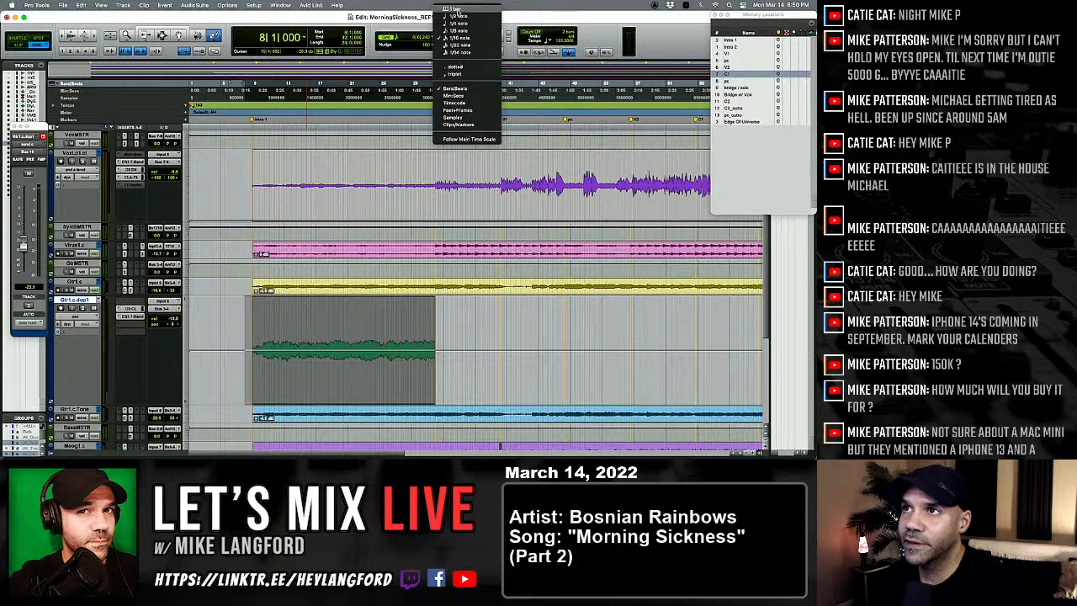
left_click(455, 16)
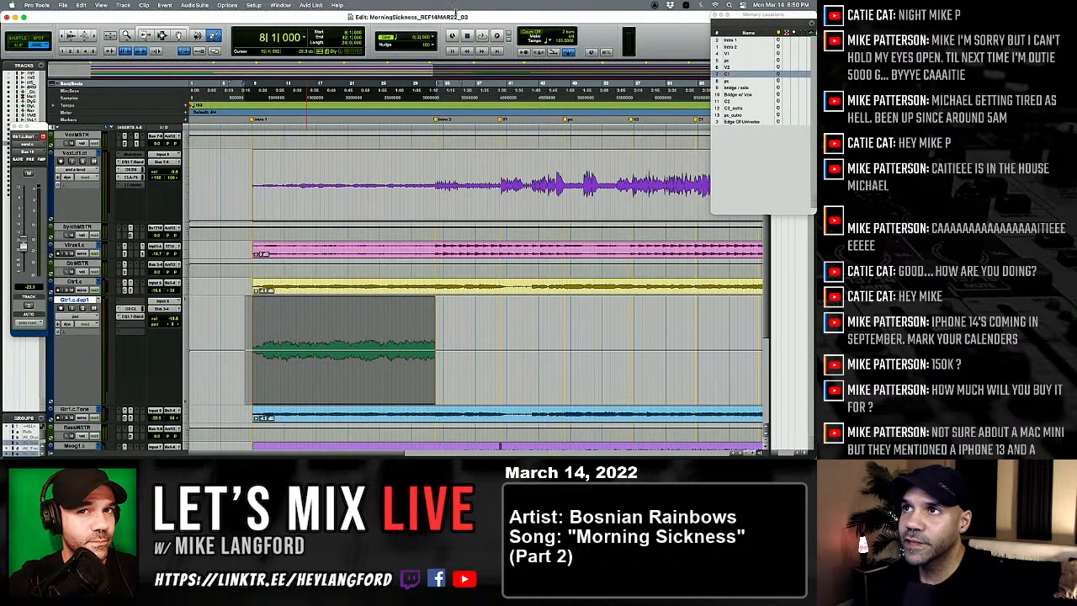
Step: Try a triangle pan sweep on Gtr1.c.dup1 with a dotted 1/2 note grid, undo it, and turn the dotted option off
left_click(434, 39)
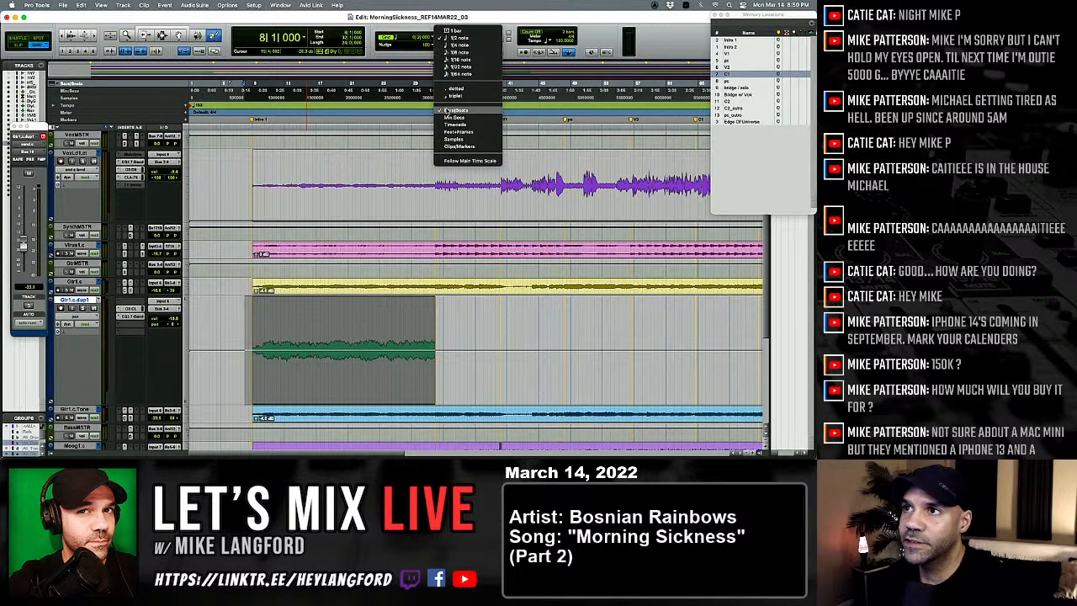
left_click(447, 87)
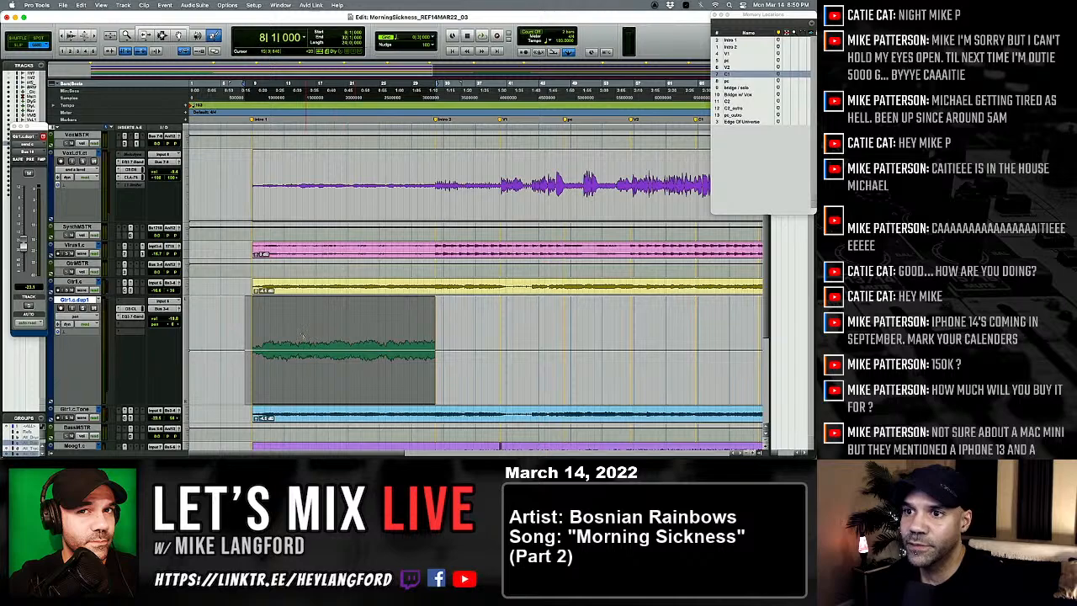
left_click_drag(244, 347, 319, 325)
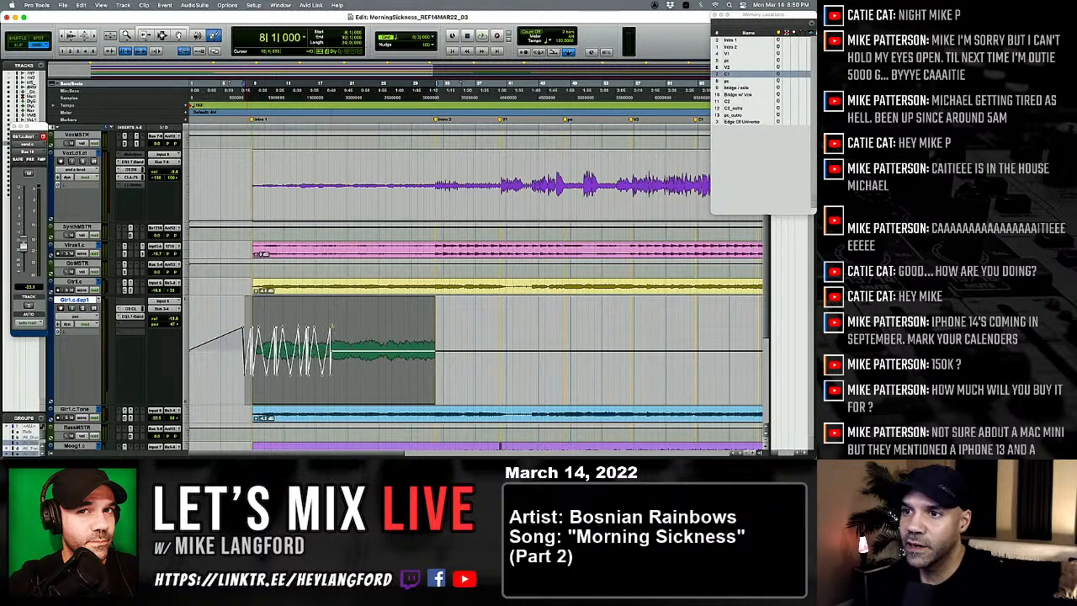
key("super+z")
left_click(438, 37)
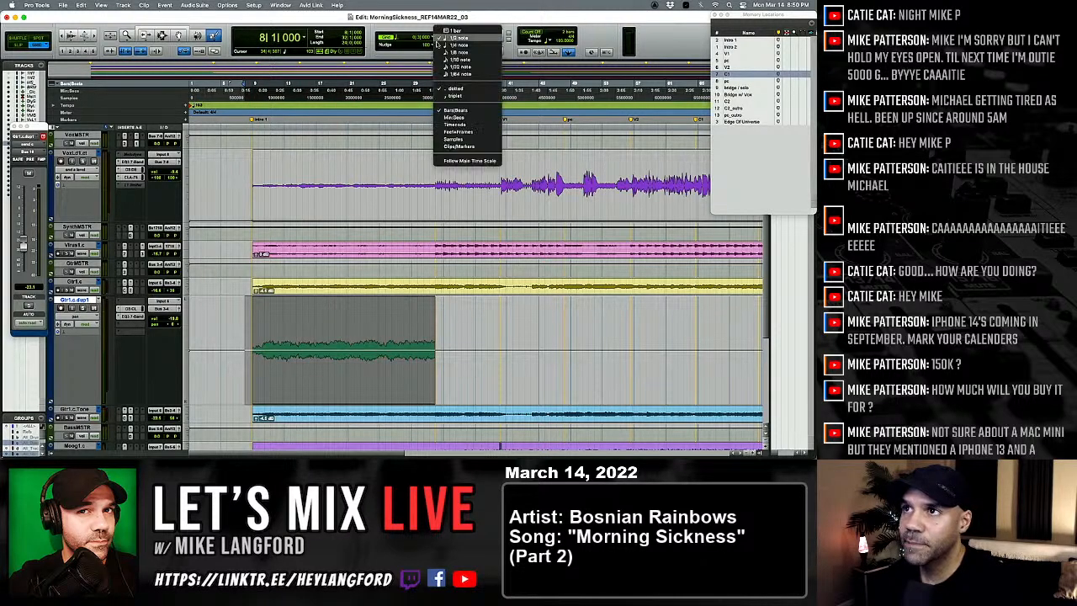
left_click(436, 78)
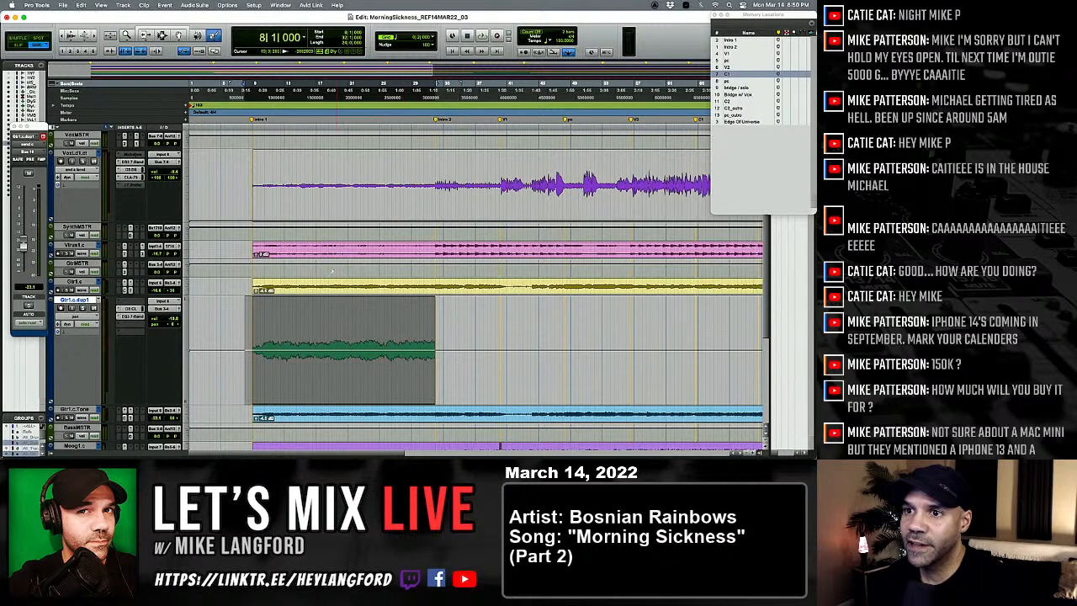
Step: Draw triangle-shaped pan automation across the whole intro clip on Gtr1.c.dup1 and play it back
mouse_move(238, 348)
left_mouse_down()
mouse_move(357, 333)
mouse_move(429, 304)
left_mouse_up()
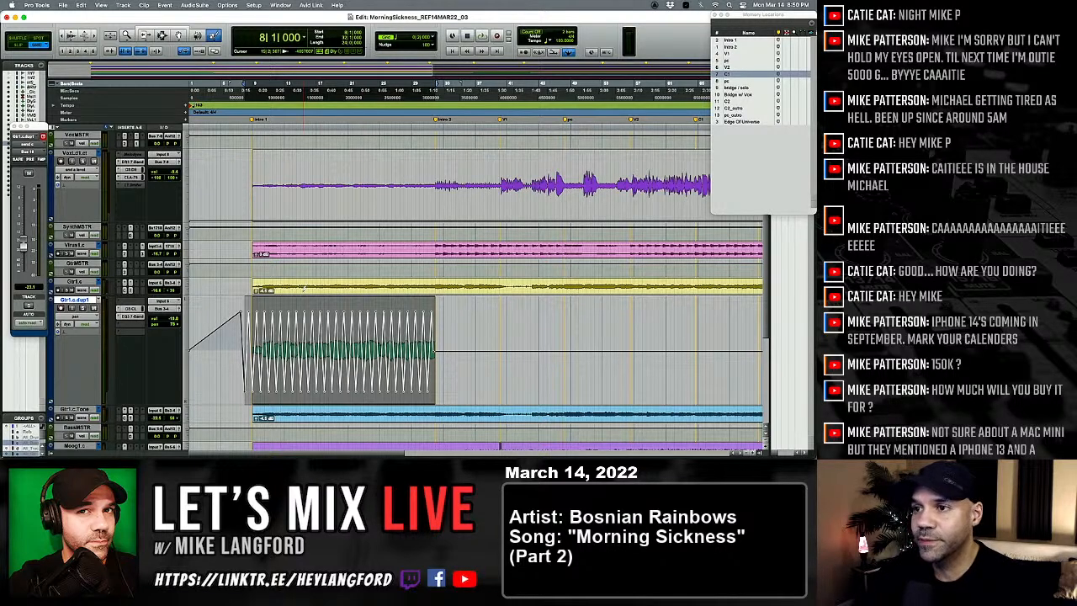
key("space")
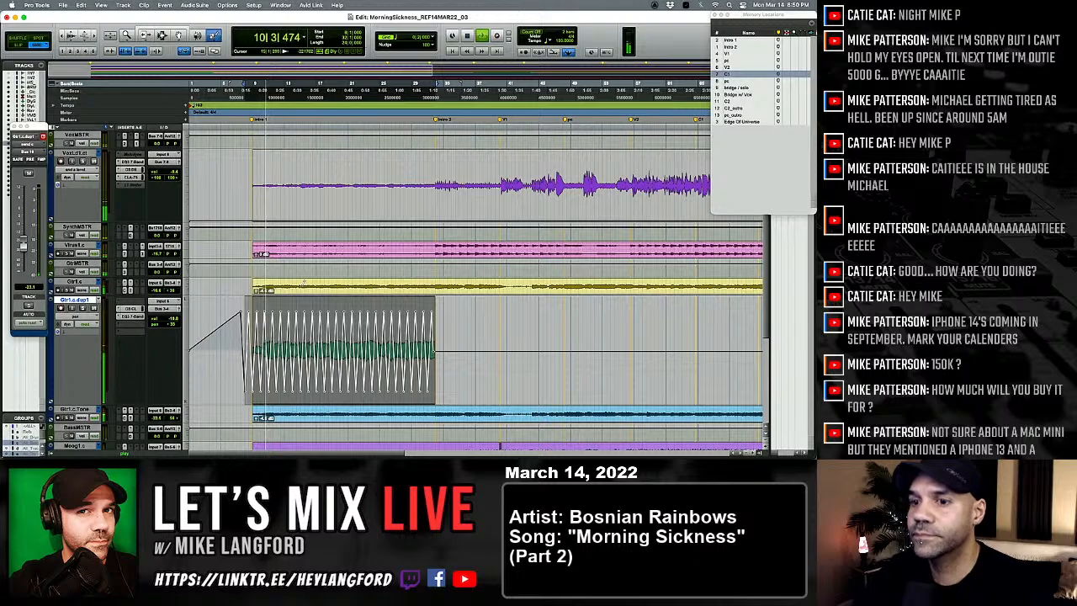
Step: Add a second Bus 10 send in slot B of Gtr1.c.dup1 in the mixer and raise its level to -2.2 dB
key("super+equal")
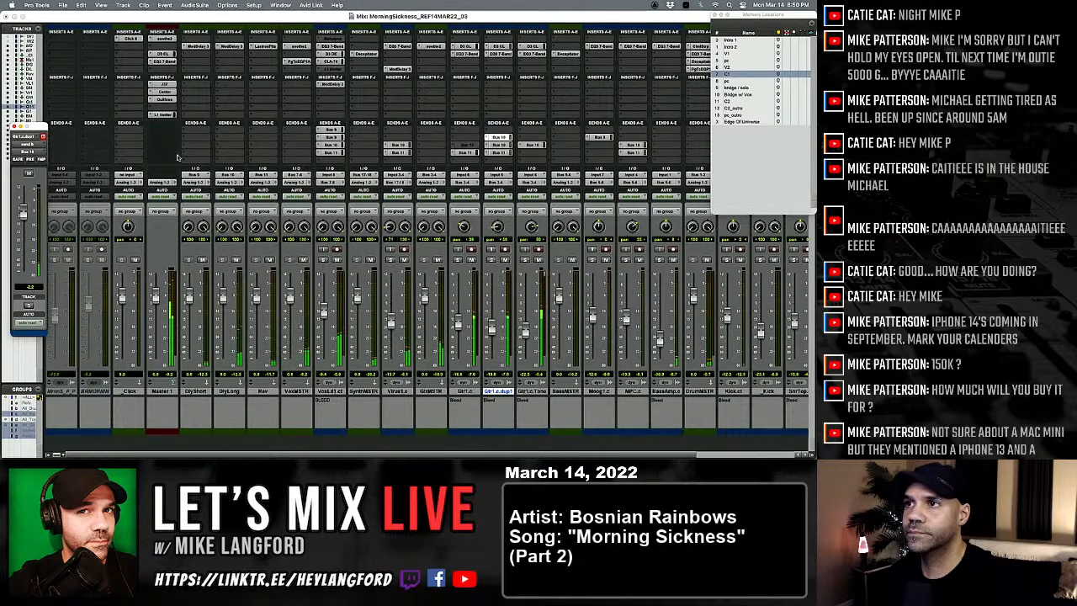
key("super+equal")
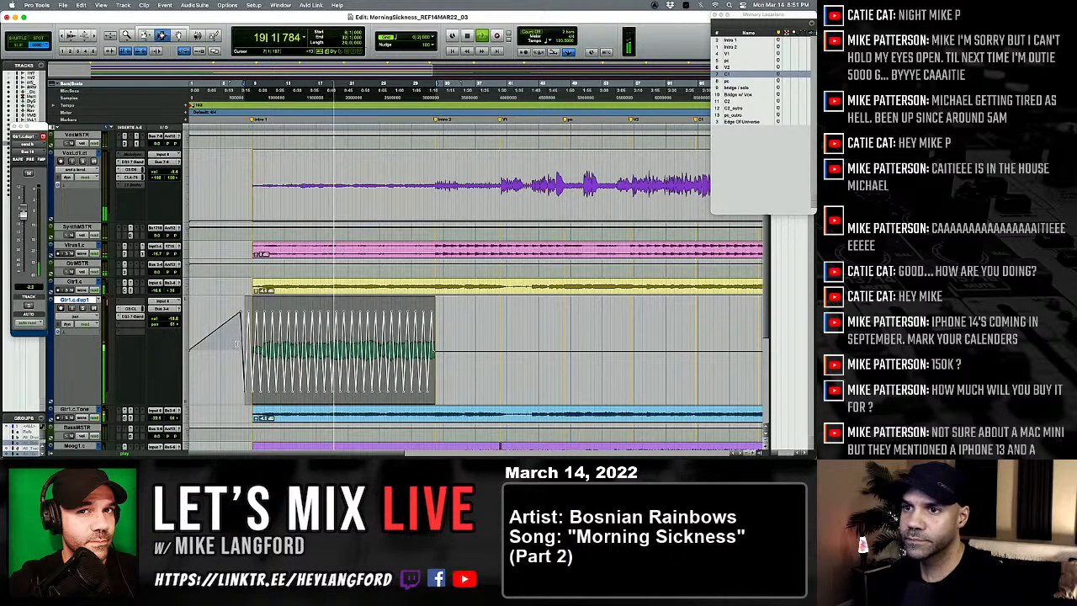
Step: Mute the slot B Bus 10 send on Gtr1.c.dup1 and automate it as unmuted only across the intro selection
left_click_drag(238, 344, 450, 370)
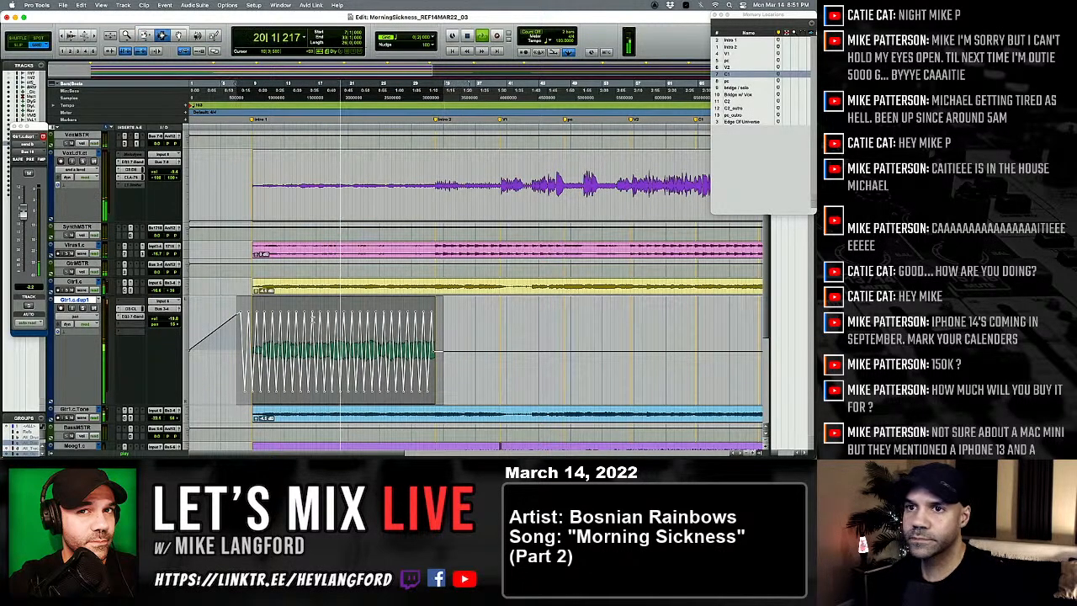
left_click(75, 316)
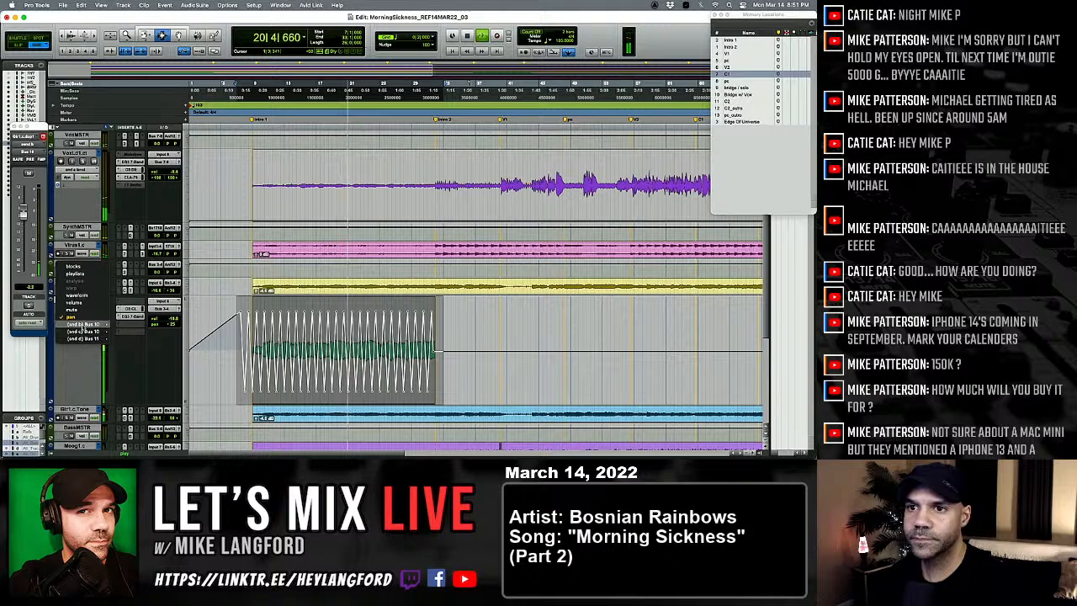
left_click(191, 346)
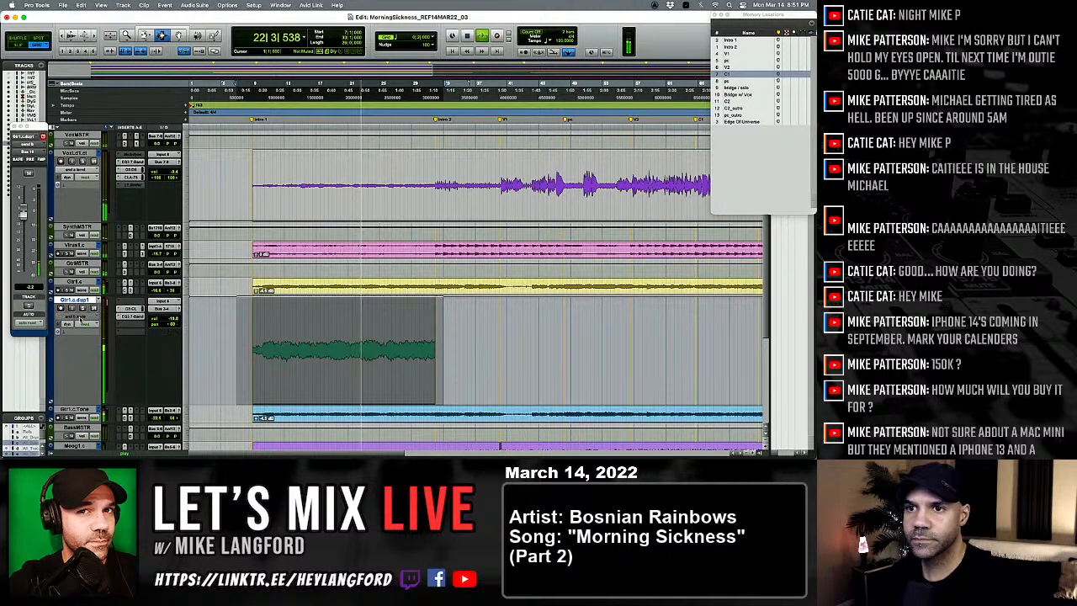
key("super+equal")
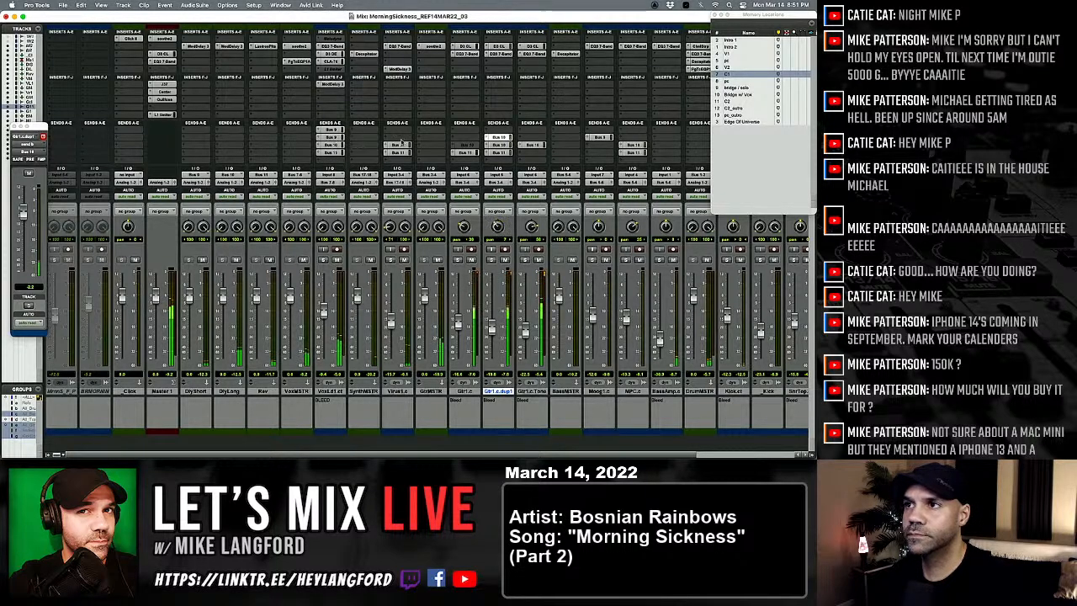
left_click(487, 138, "super")
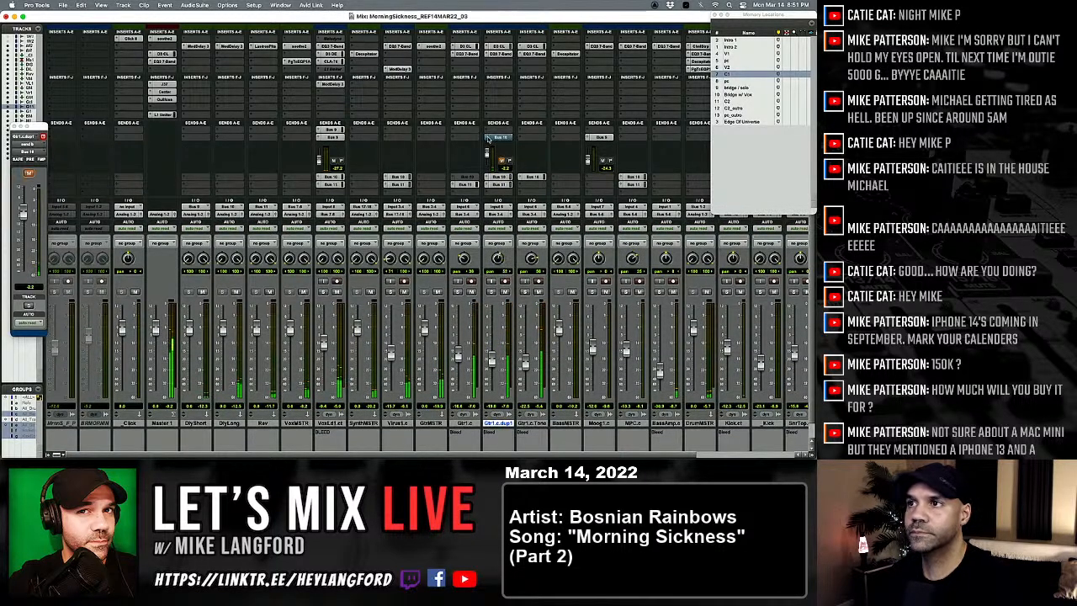
left_click(493, 139, "super")
key("super+equal")
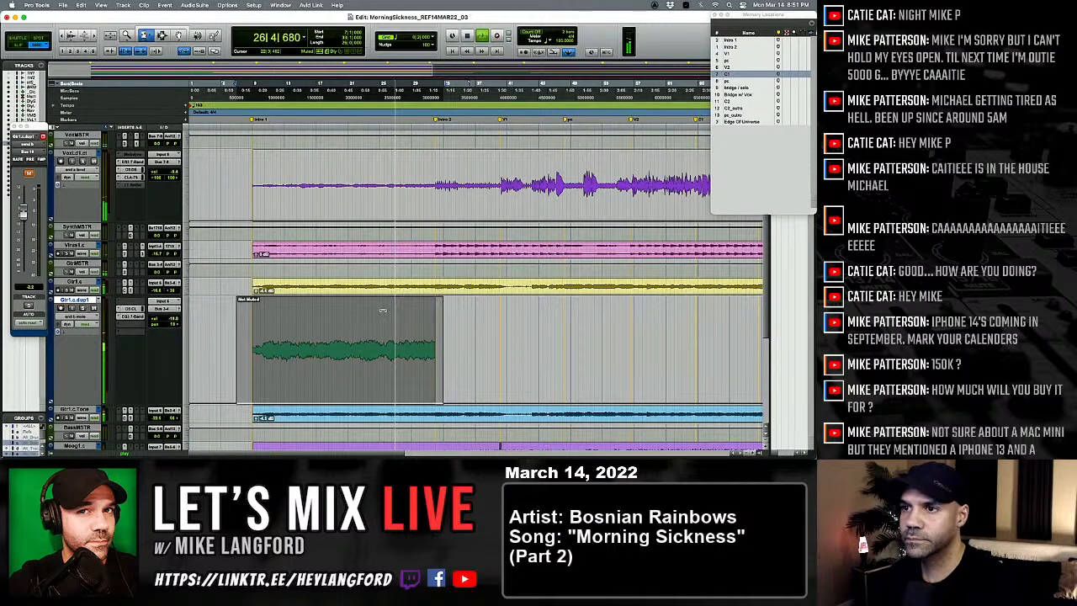
left_click(362, 349)
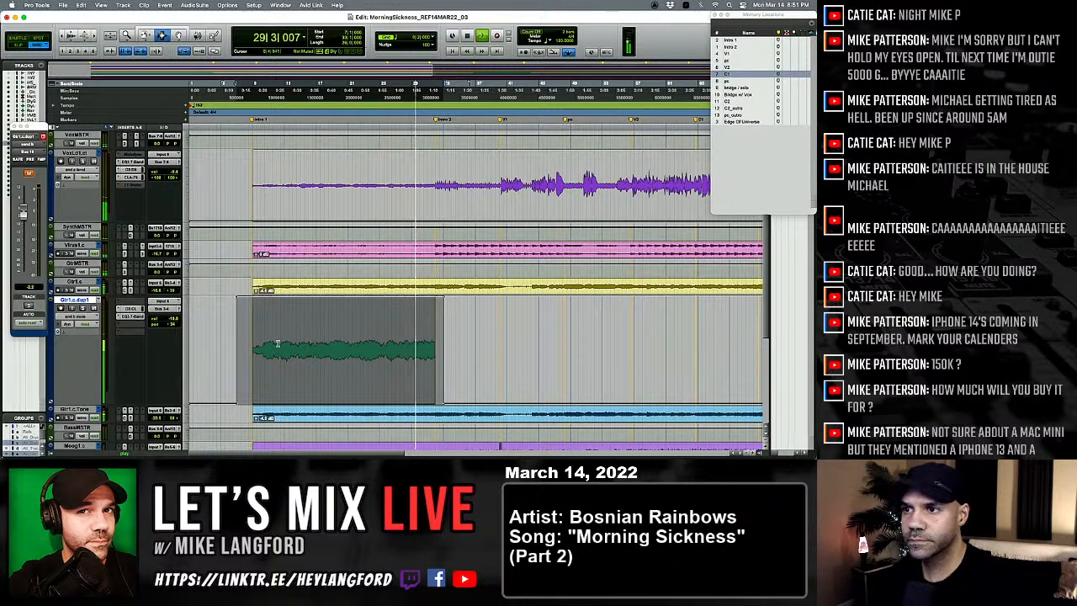
Step: During intro playback, open the slot B Bus 10 send of Gtr1.c.dup1 and lower its level to -4.3 dB
key("super+equal")
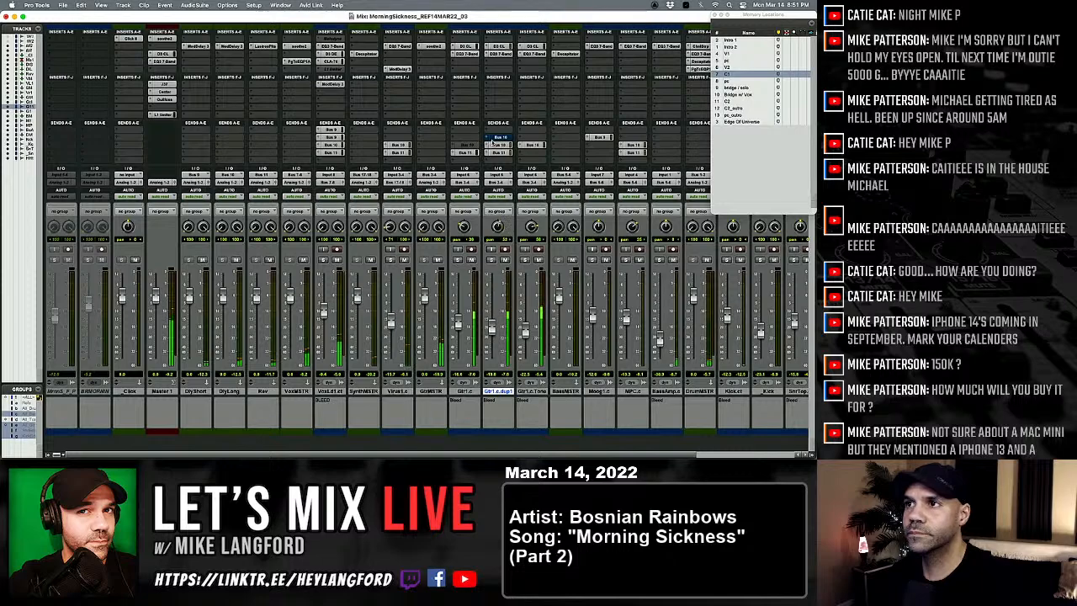
left_click(498, 138)
key("super+equal")
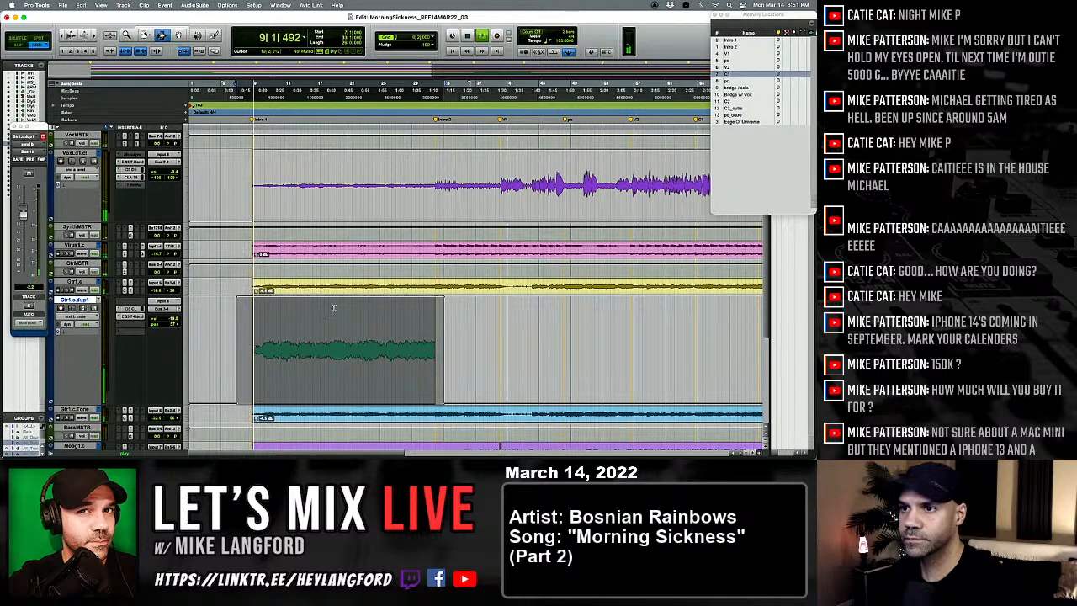
key("super+equal")
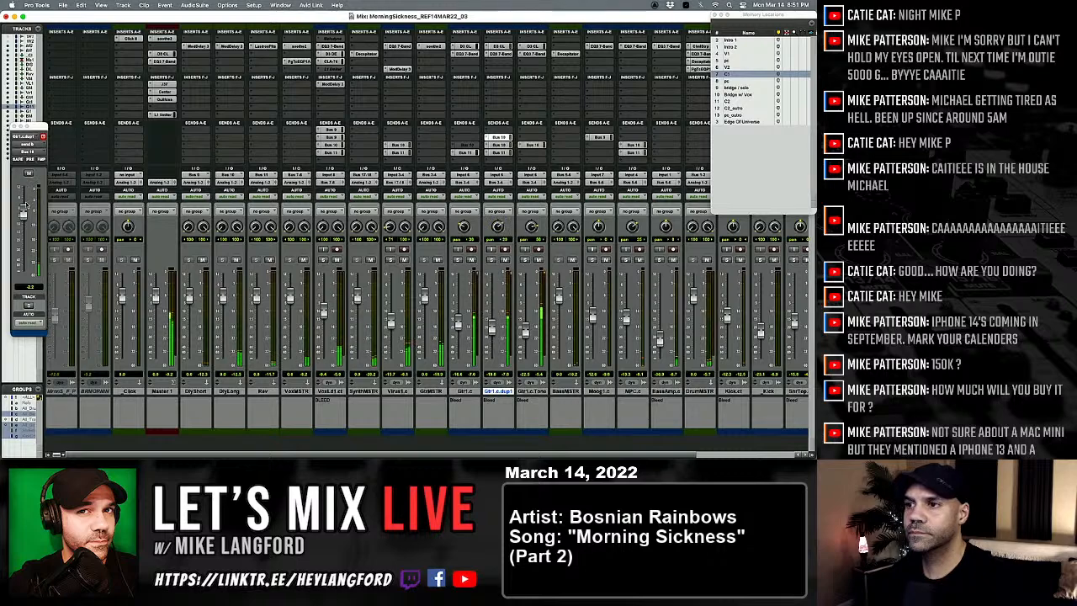
left_click_drag(23, 212, 23, 215)
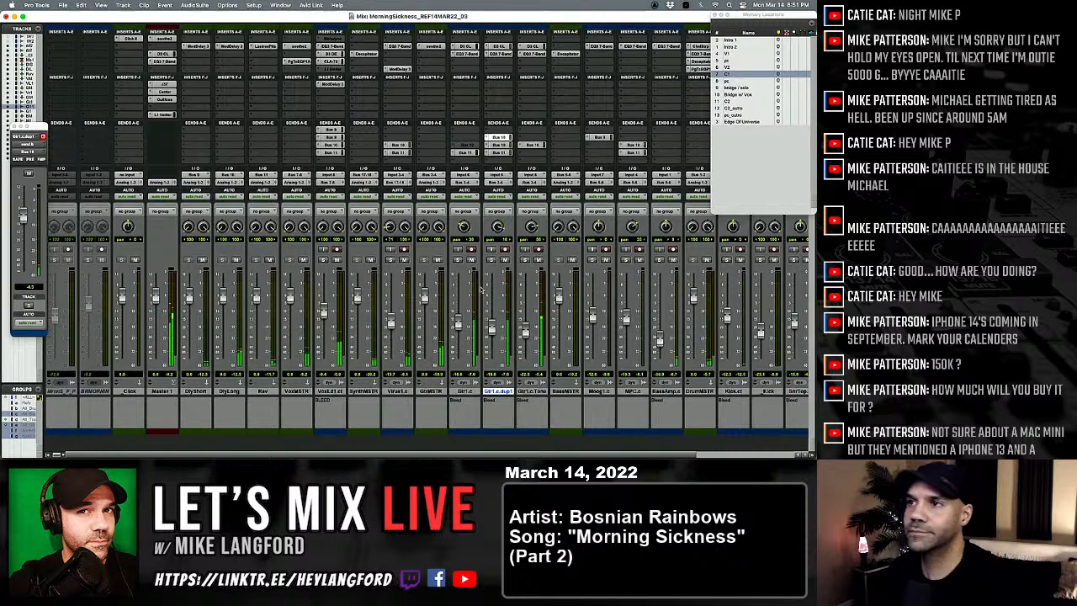
Step: Try raising the slot D Bus 11 send of Gtr1.c.dup1 to +3.1 dB and undo the level change
left_click(500, 153)
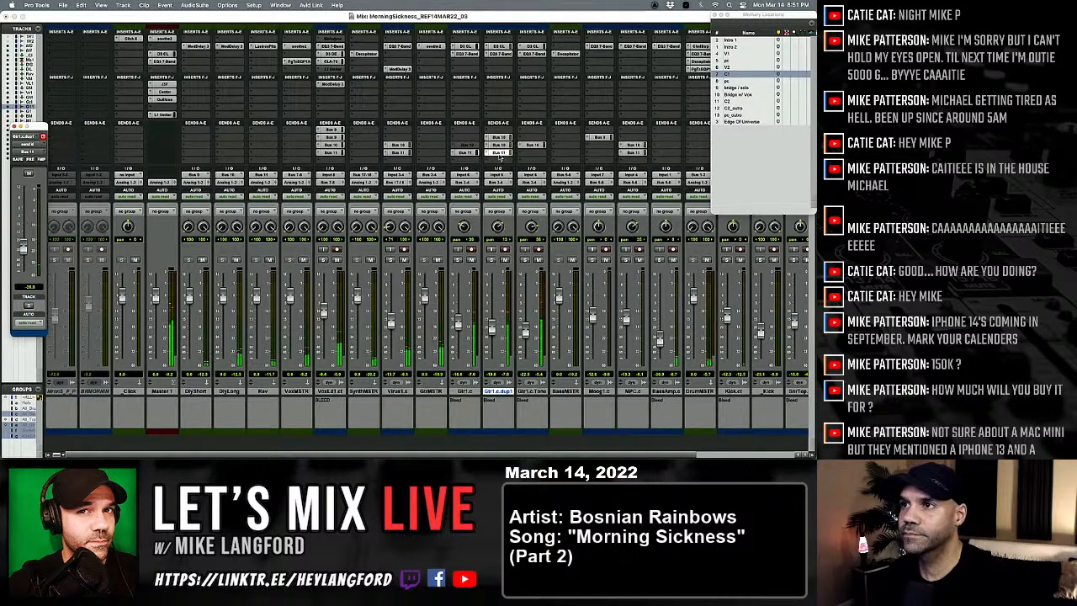
left_click_drag(26, 246, 26, 200)
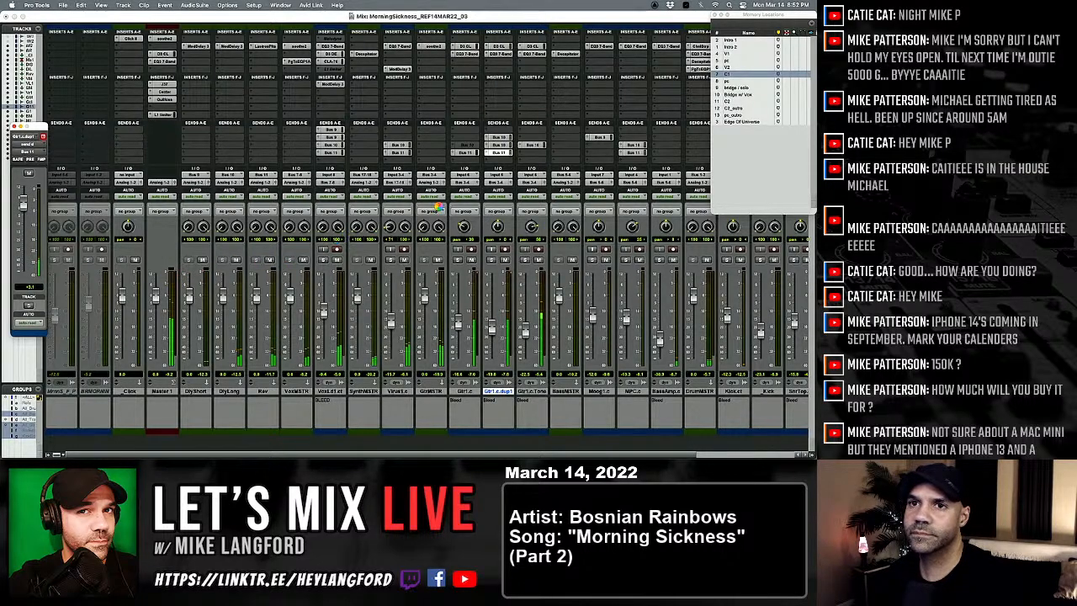
key("super+z")
key("super+z")
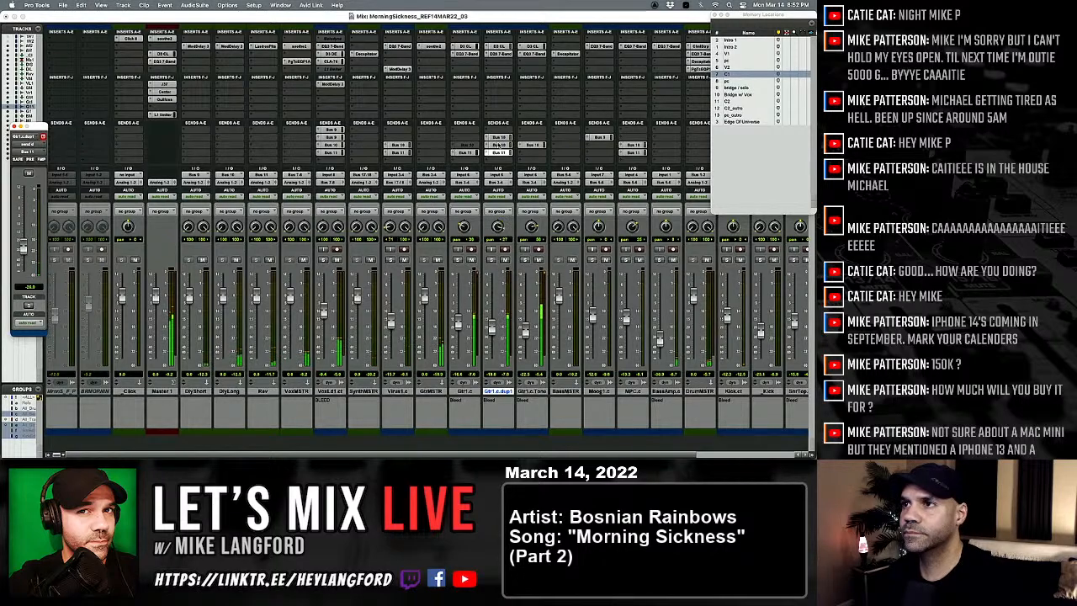
Step: Copy the Bus 11 send of Gtr1.c.dup1 into slot E and show that send's mute automation in the edit window
left_click_drag(499, 153, 500, 162)
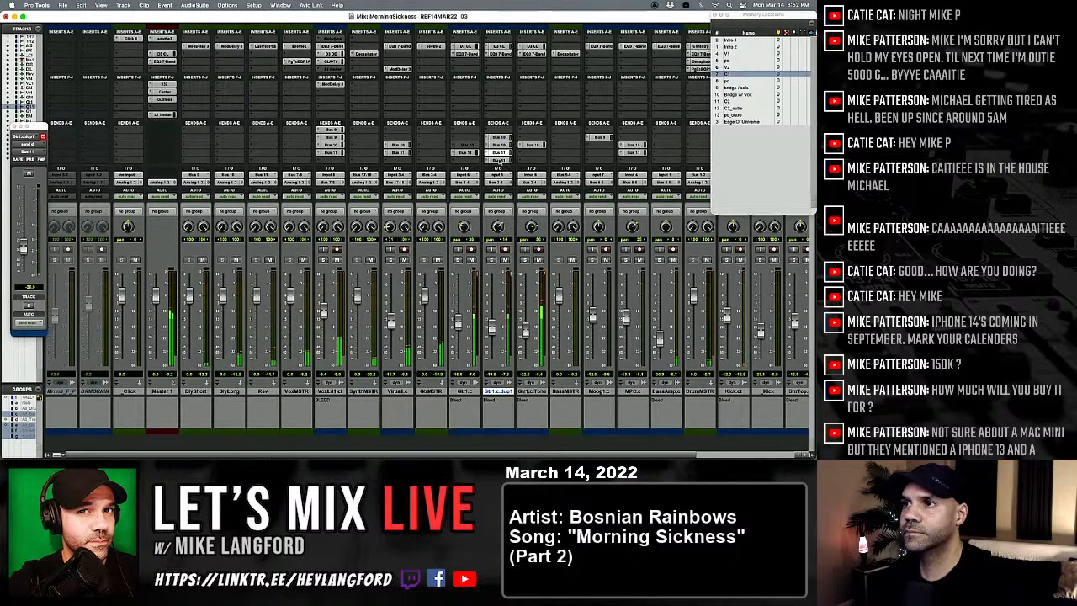
key("super+equal")
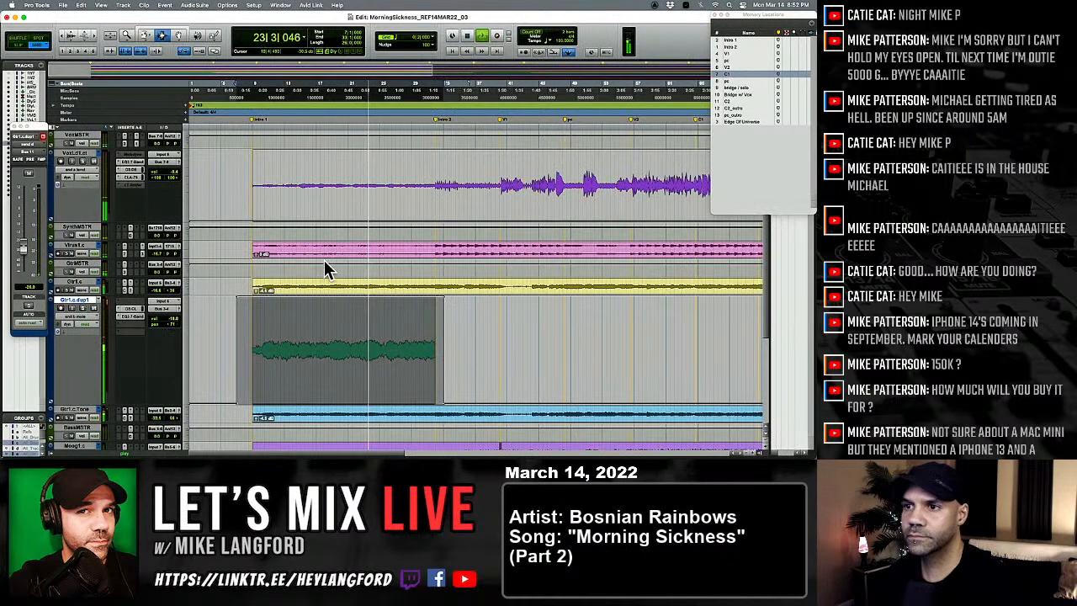
left_click(76, 317)
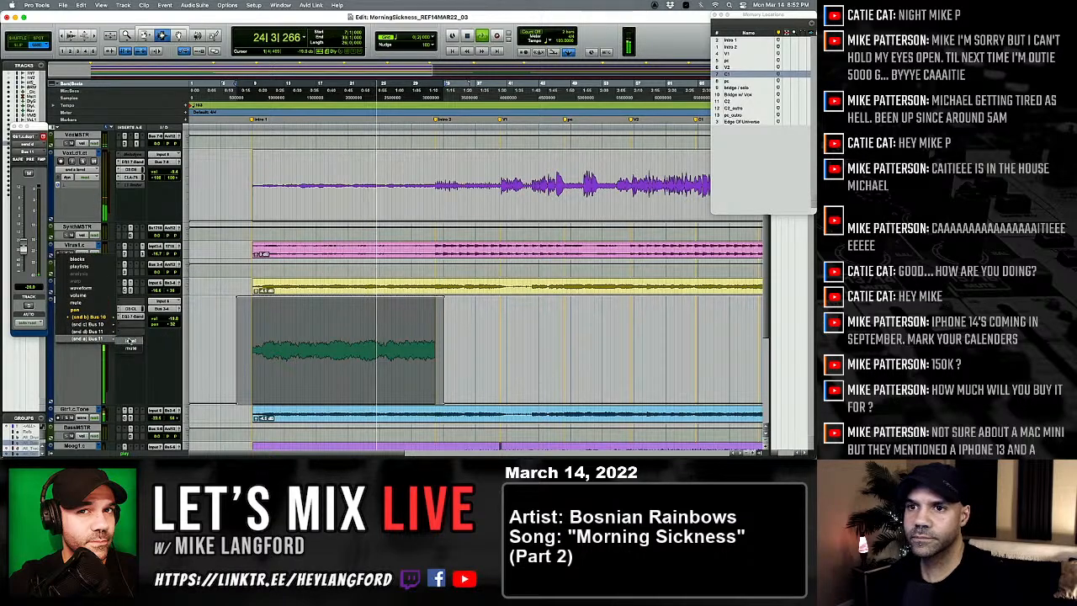
left_click(128, 340)
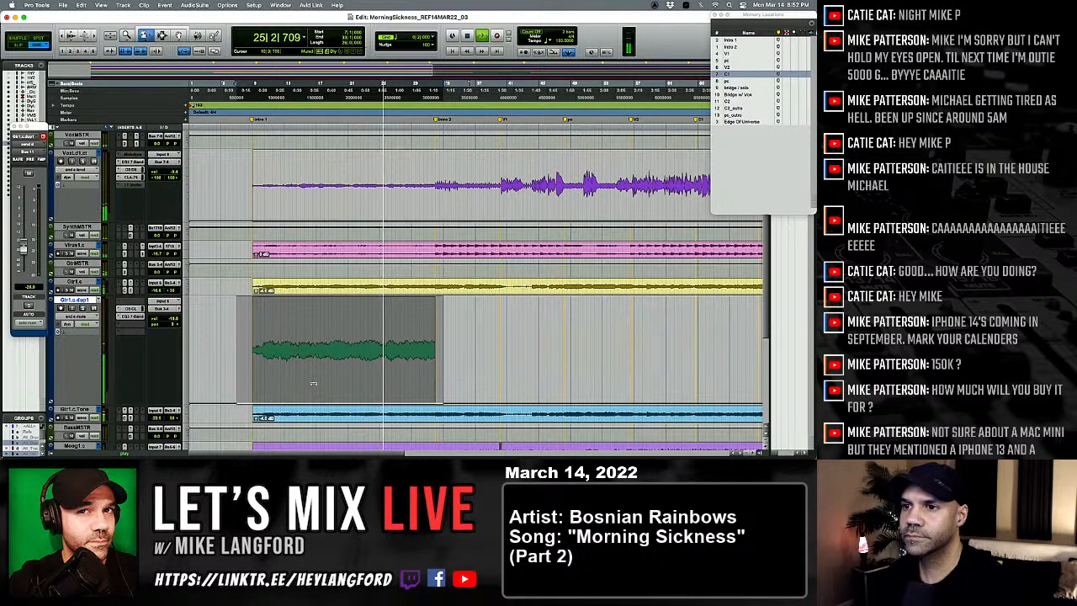
Step: Raise the slot E Bus 11 send of Gtr1.c.dup1 to -0.8 dB and replay the intro from its start
key("super+equal")
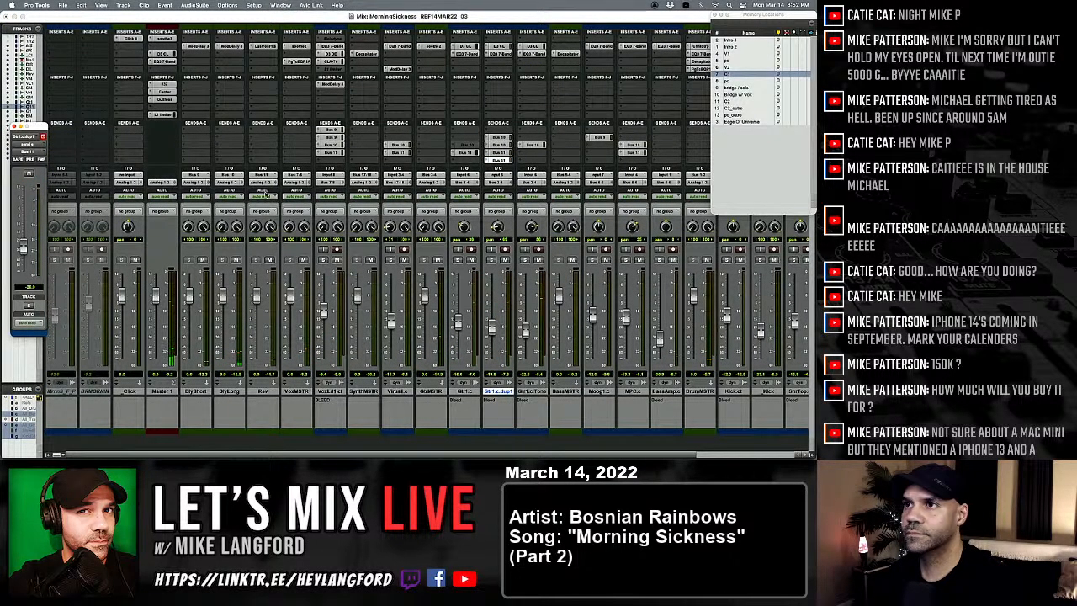
key("super+equal")
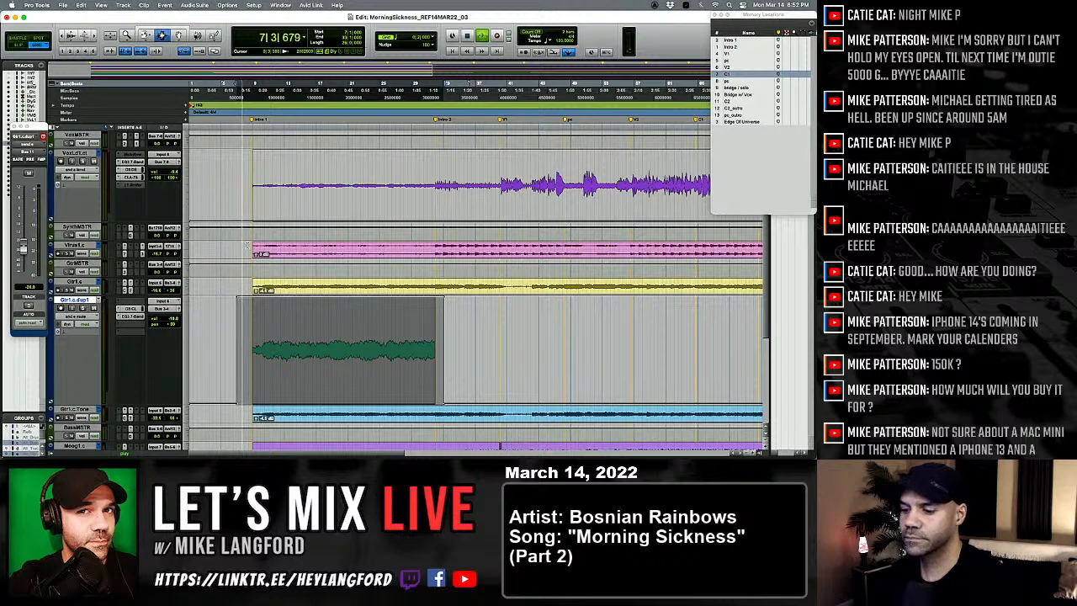
key("super+equal")
left_click_drag(22, 249, 23, 216)
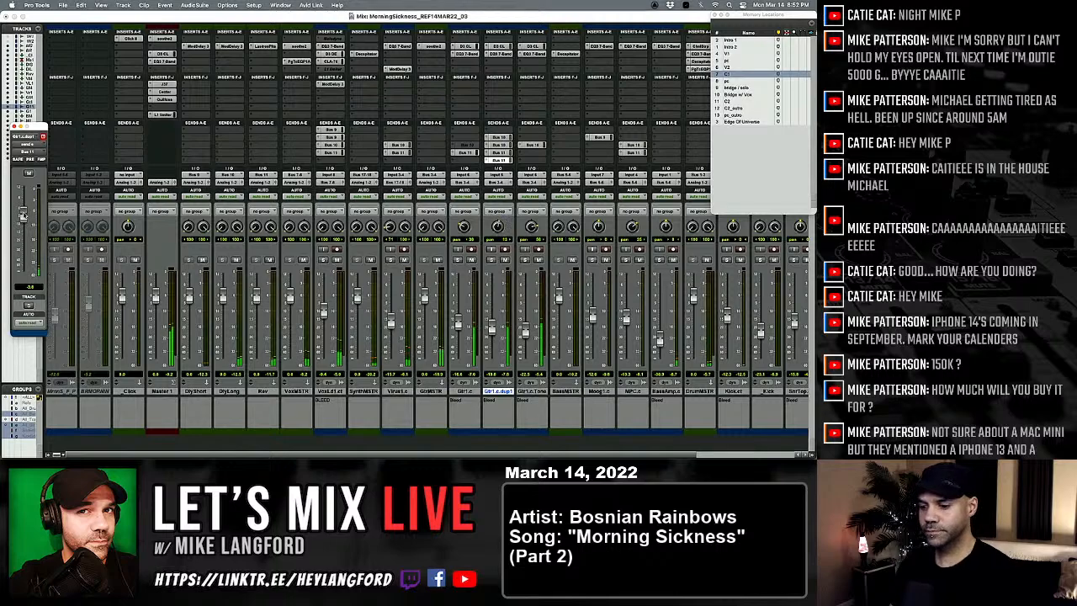
key("super+equal")
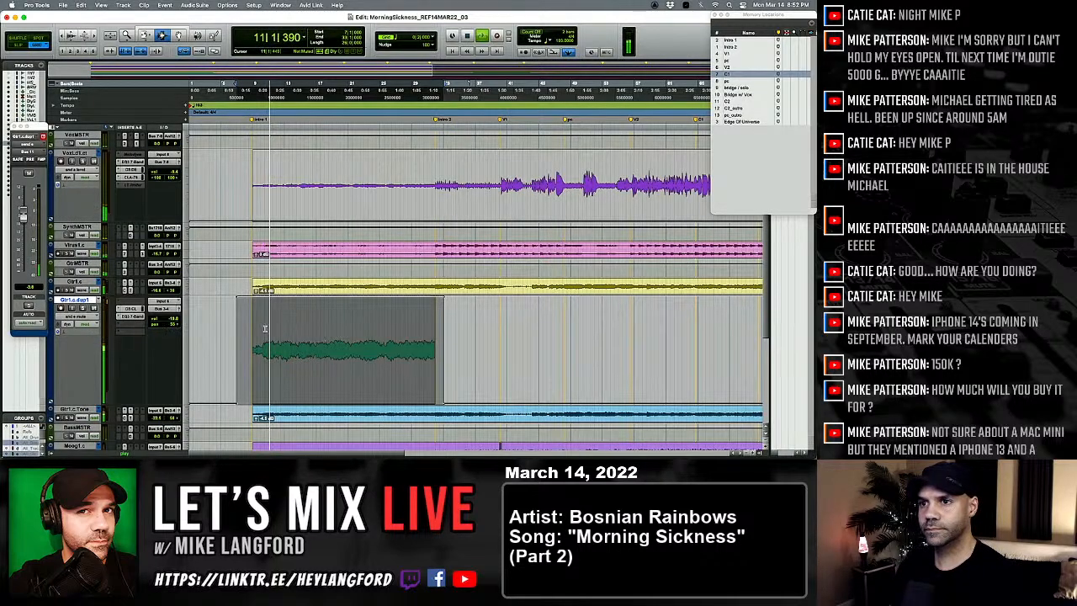
left_click(246, 328)
key("space")
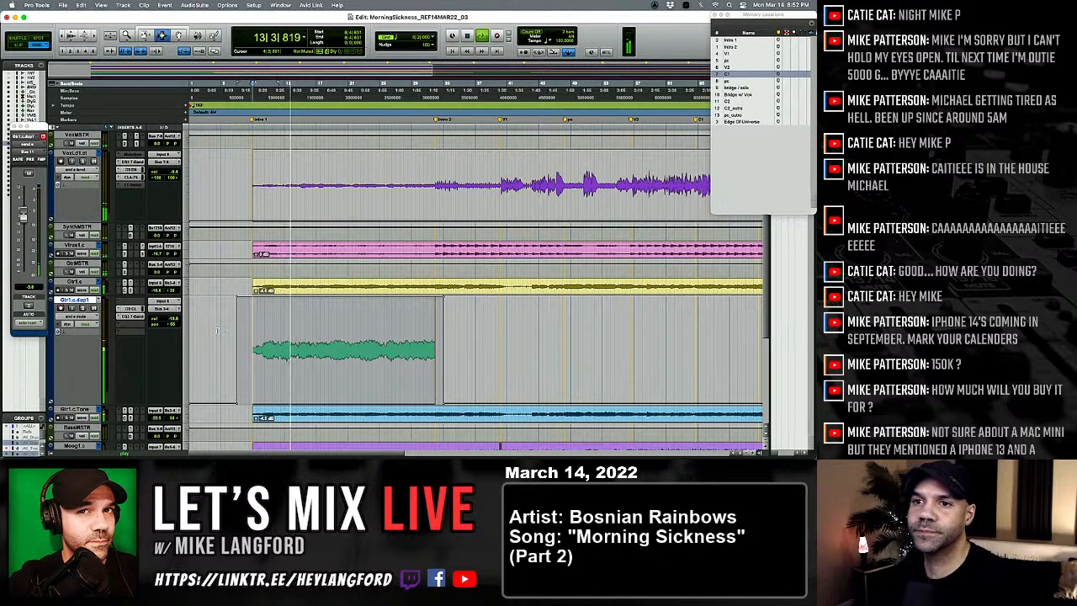
Step: Duplicate the Virus1.c track with its automation, inserts, sends and group assignments, leaving out the active playlist
key("super+equal")
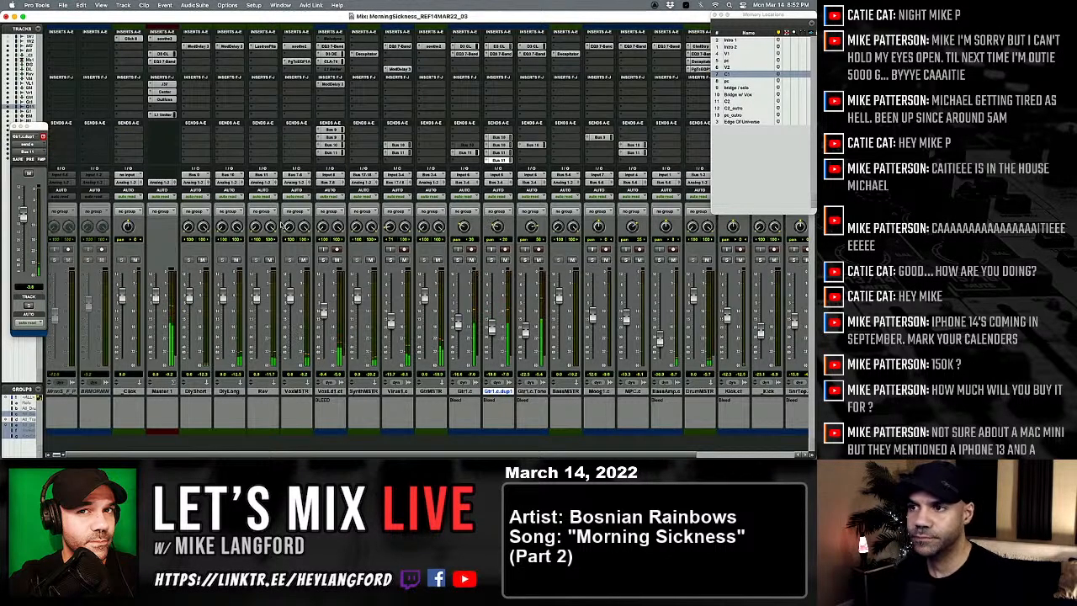
left_click(323, 260)
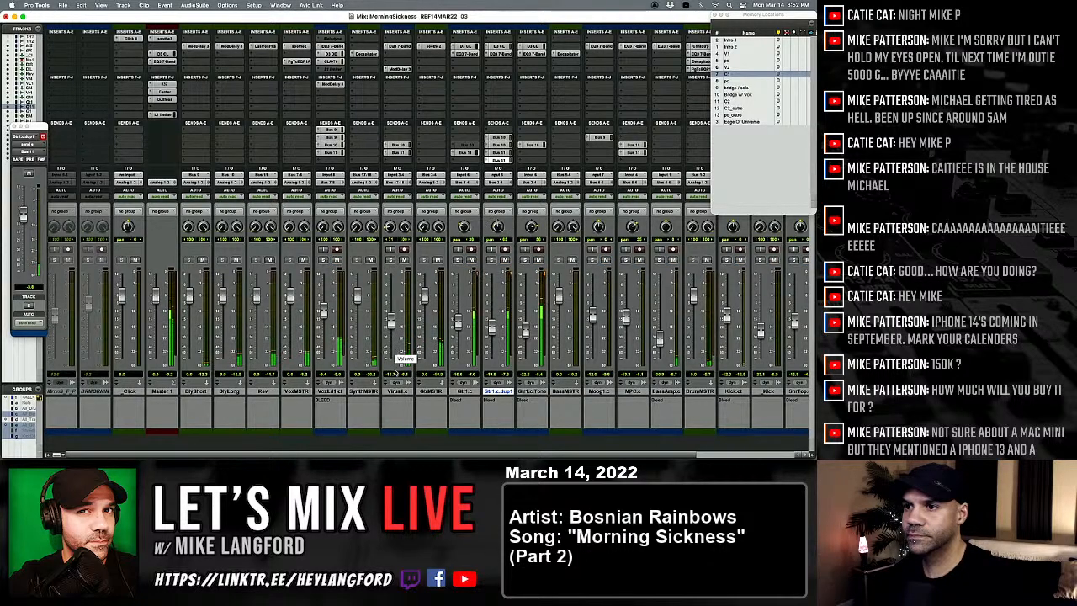
left_click(395, 392)
right_click(395, 392)
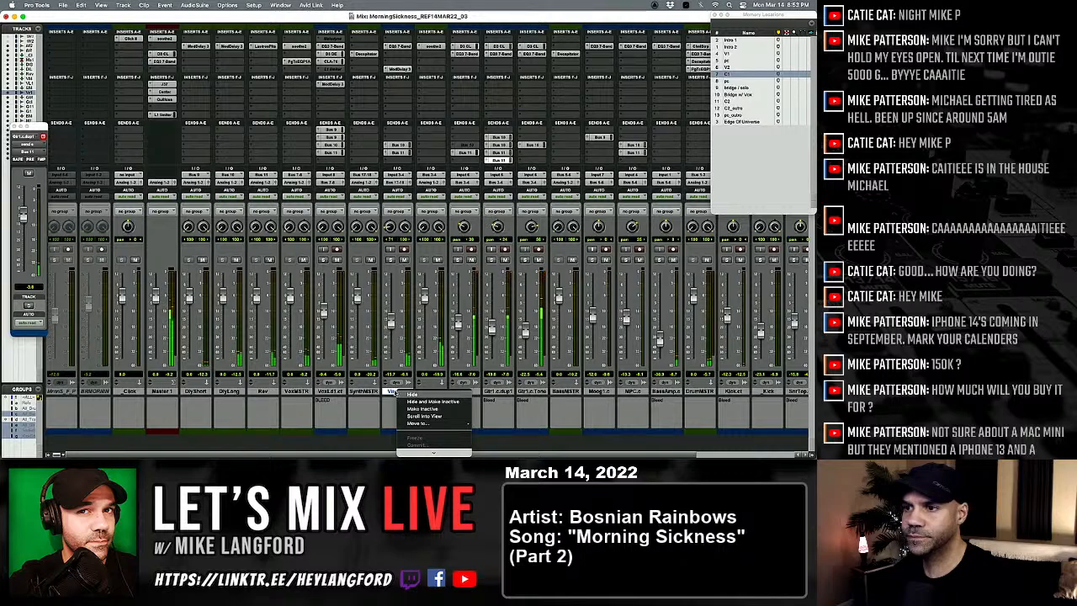
left_click(395, 392)
key("super+equal")
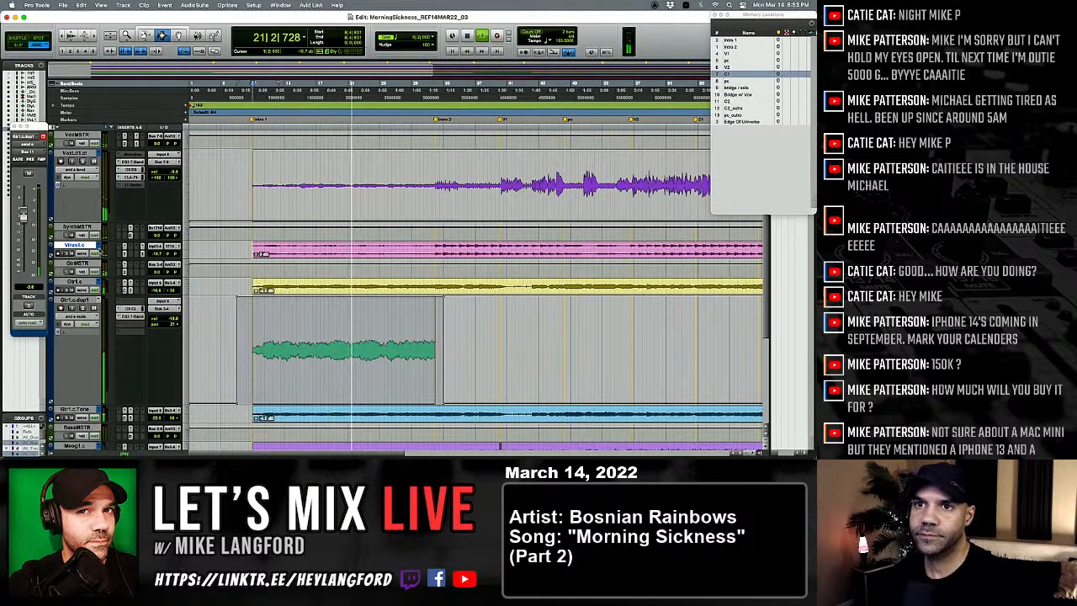
right_click(81, 244)
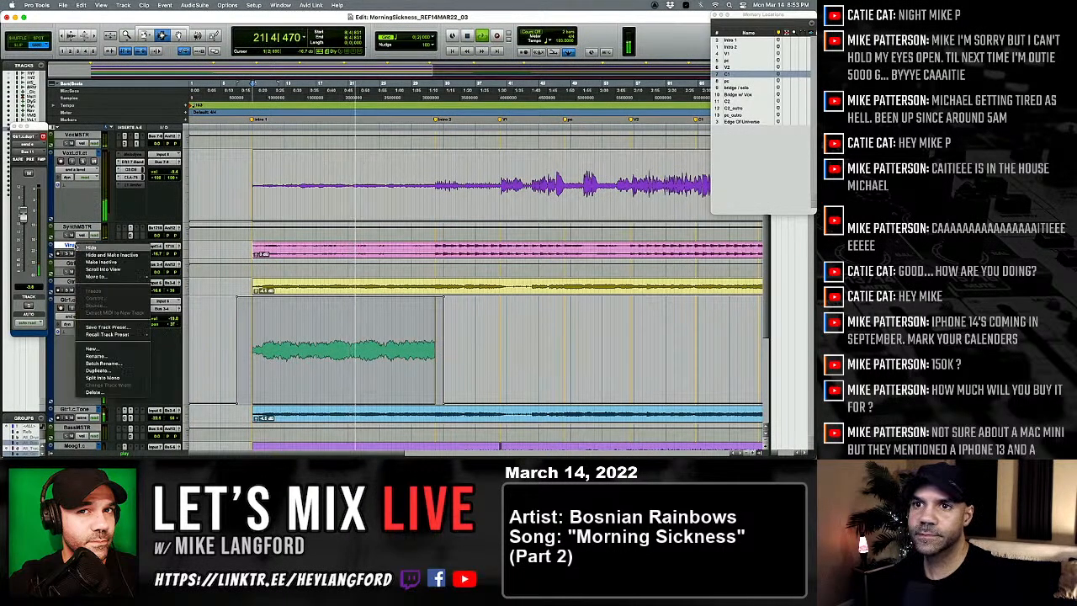
left_click(97, 370)
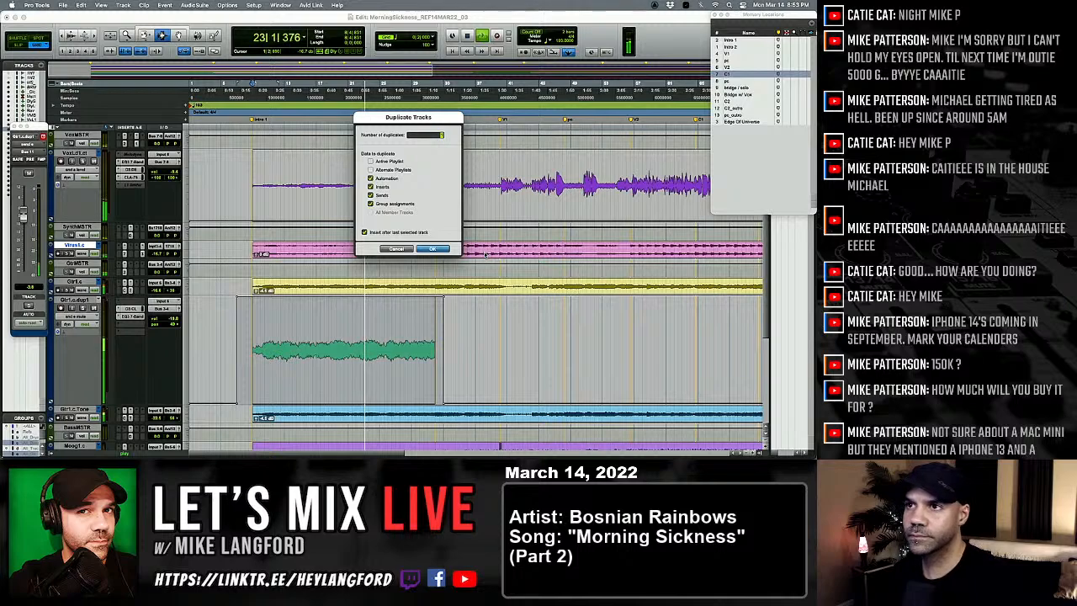
key("Return")
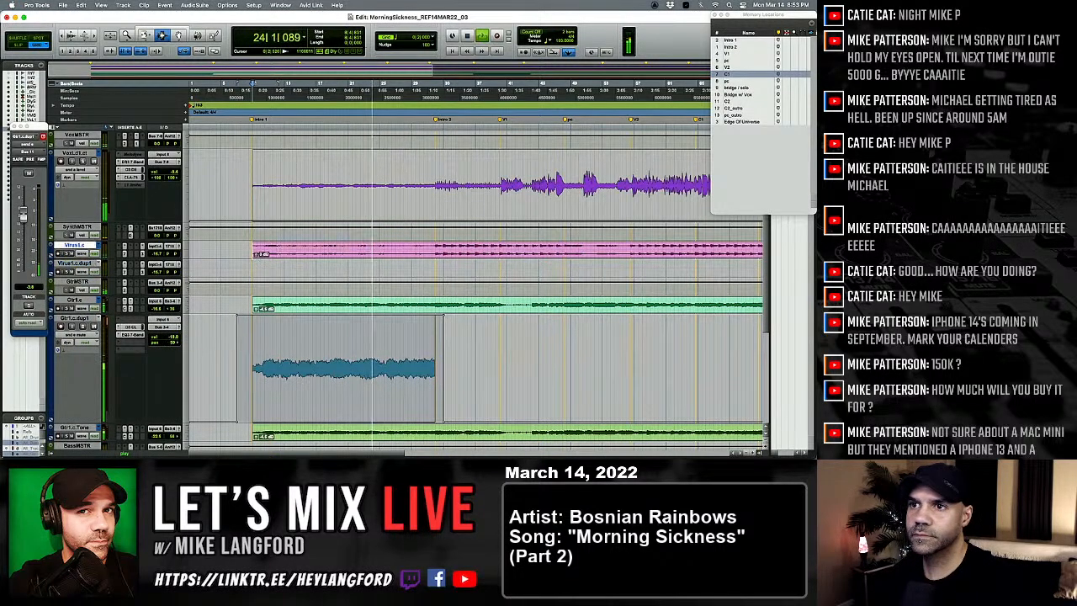
Step: Copy the intro portion of Virus1.c onto Virus1.c.dup1 and raise the duplicate's volume to -11.5 dB
left_click_drag(254, 253, 431, 255)
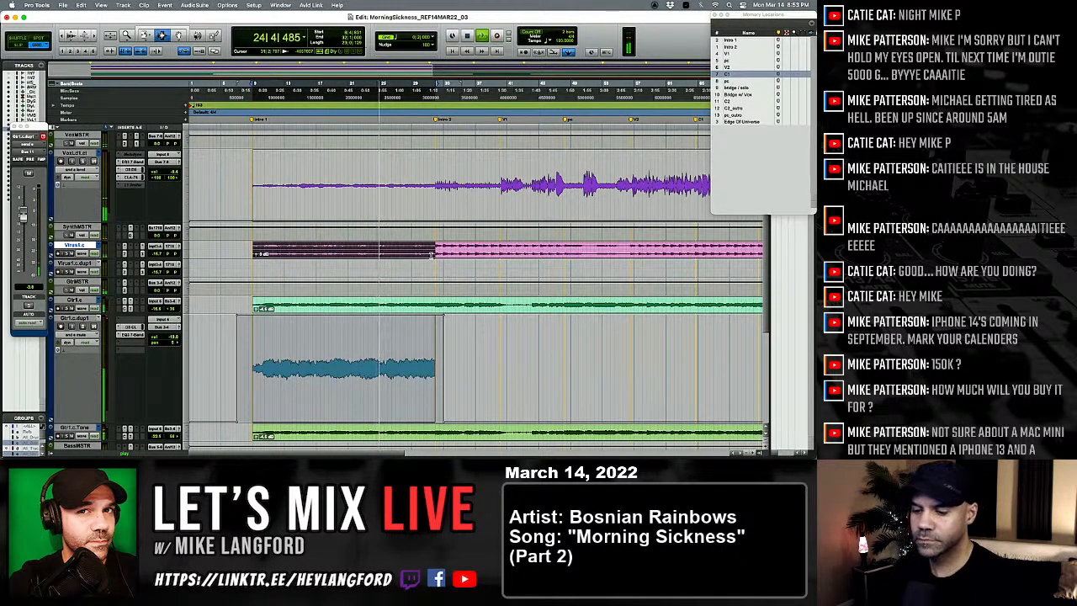
key("c")
key("semicolon")
key("v")
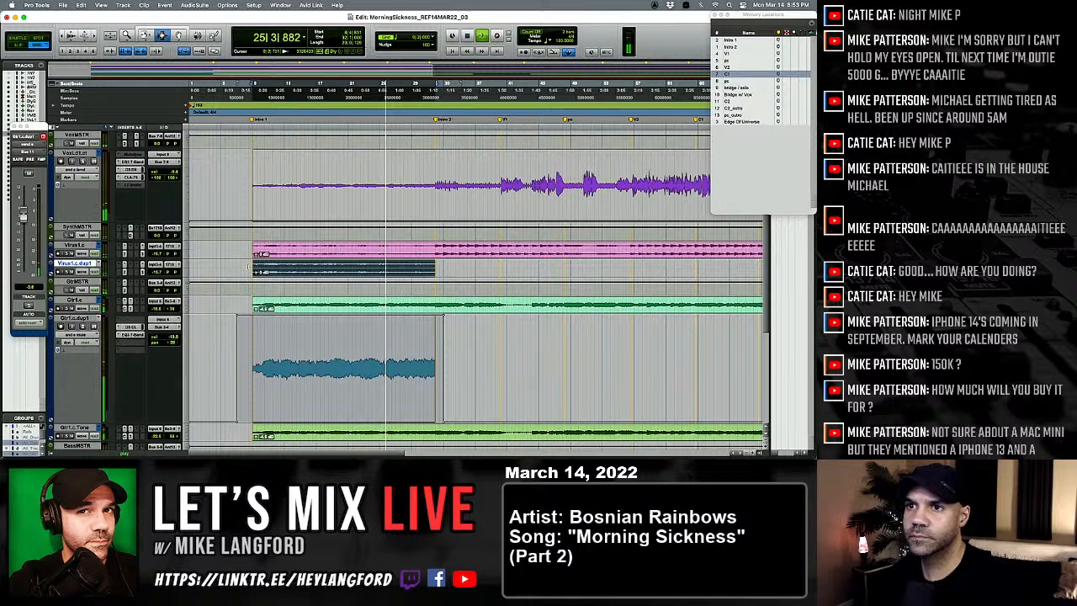
key("super+equal")
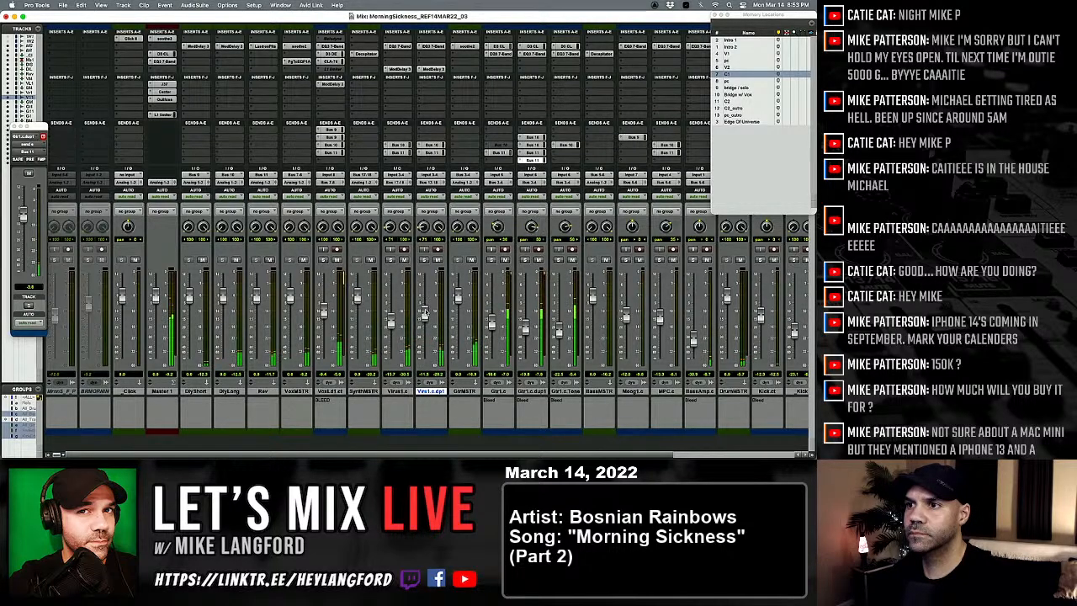
key("super+equal")
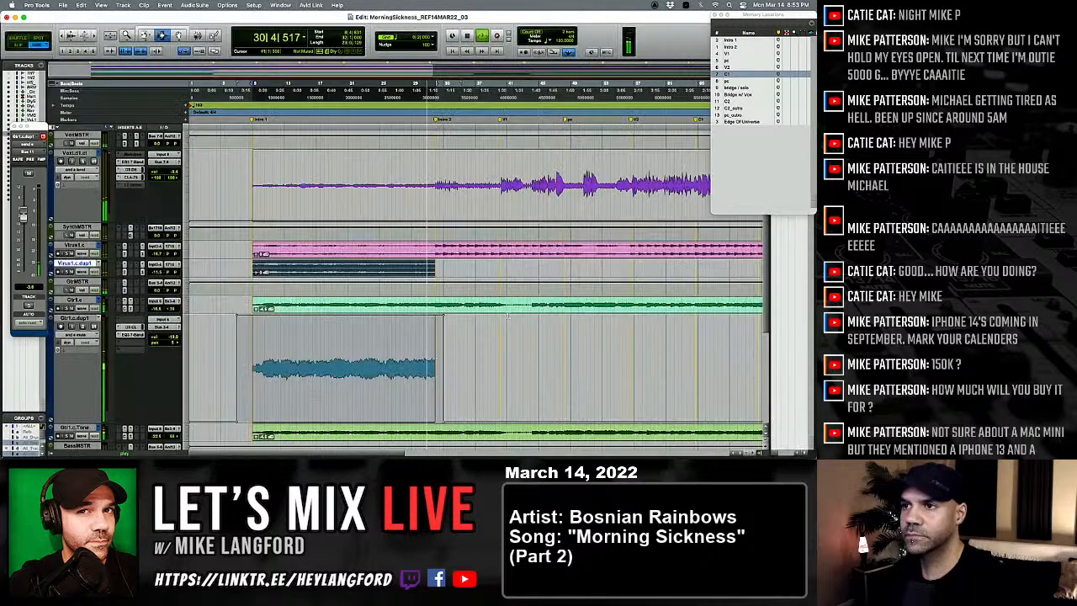
Step: Extend the Virus1.c.dup1 intro clip one bar past the Intro 2 marker and fade out the added bar
key("t")
key("t")
key("t")
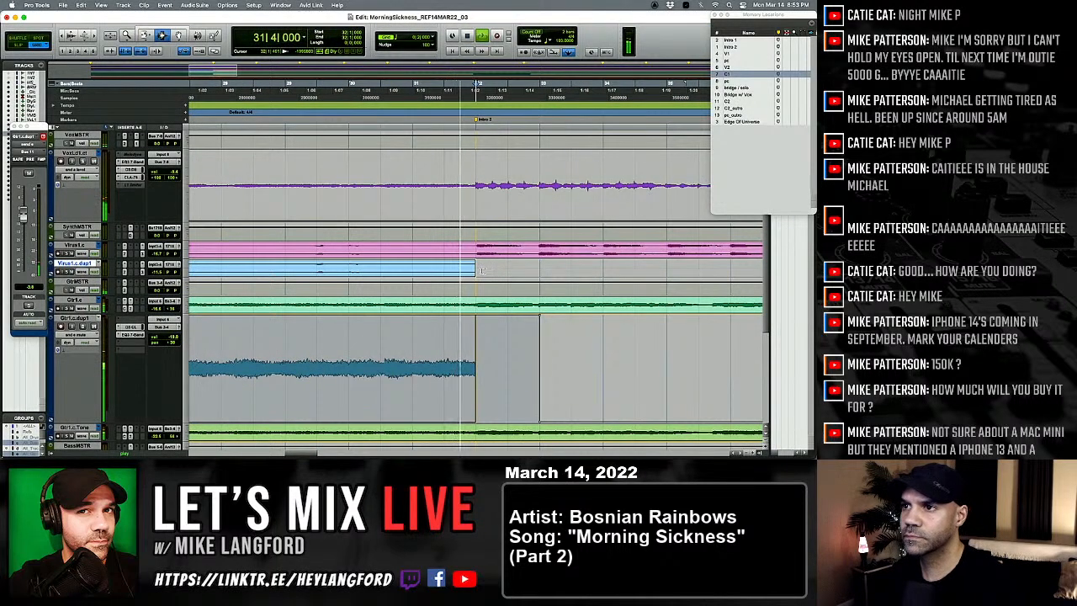
key("F6")
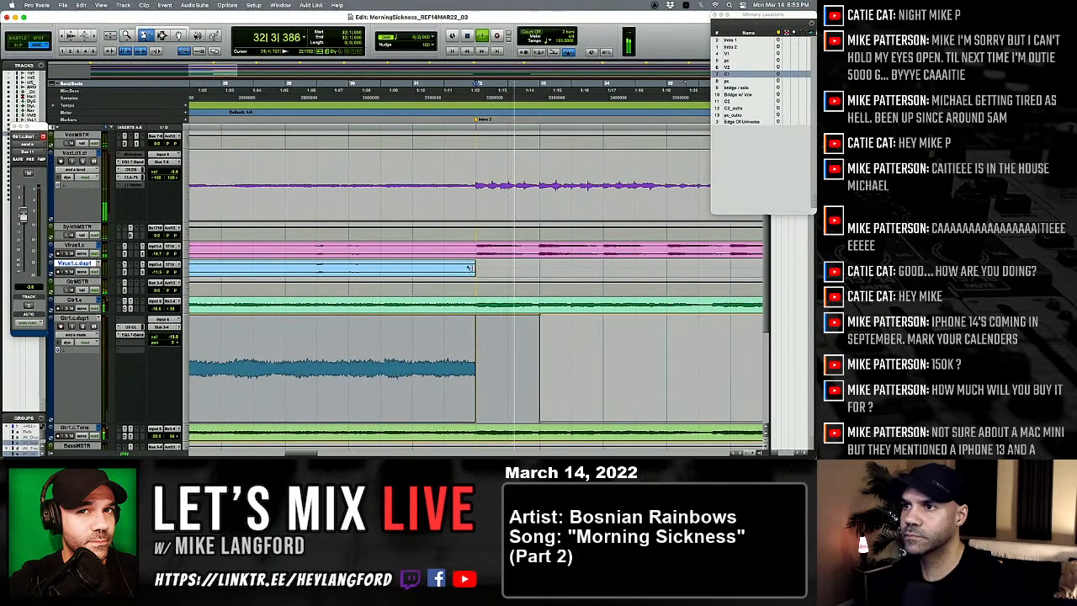
left_click_drag(469, 269, 524, 268)
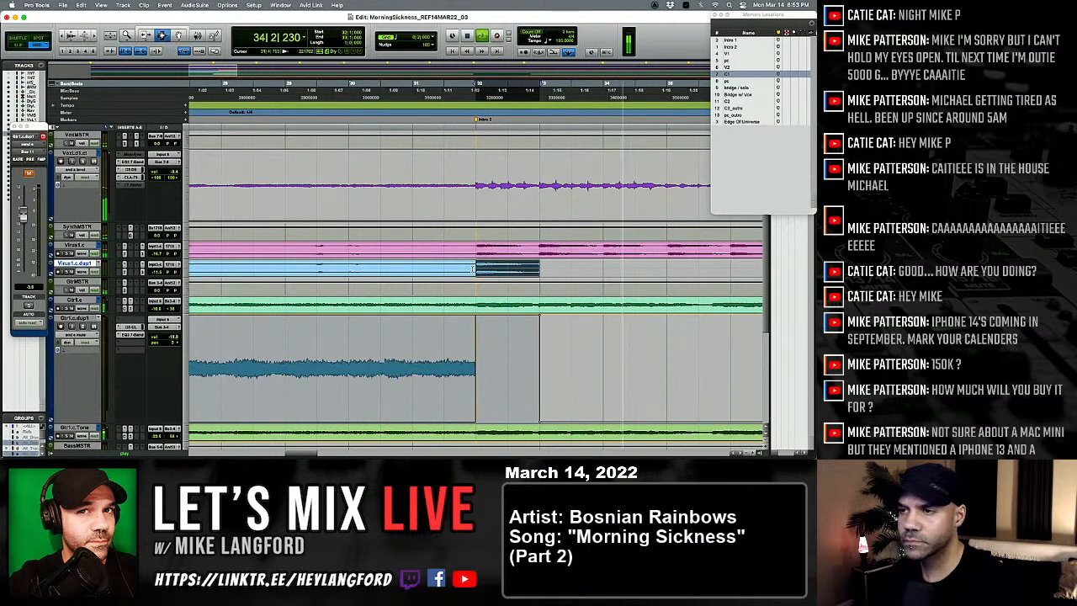
key("r")
key("r")
Step: Show the Gtr1.c.dup1 waveform, extend its intro clip one bar past the Intro 2 marker, and fade out the added bar
left_click(472, 363)
key("t")
key("t")
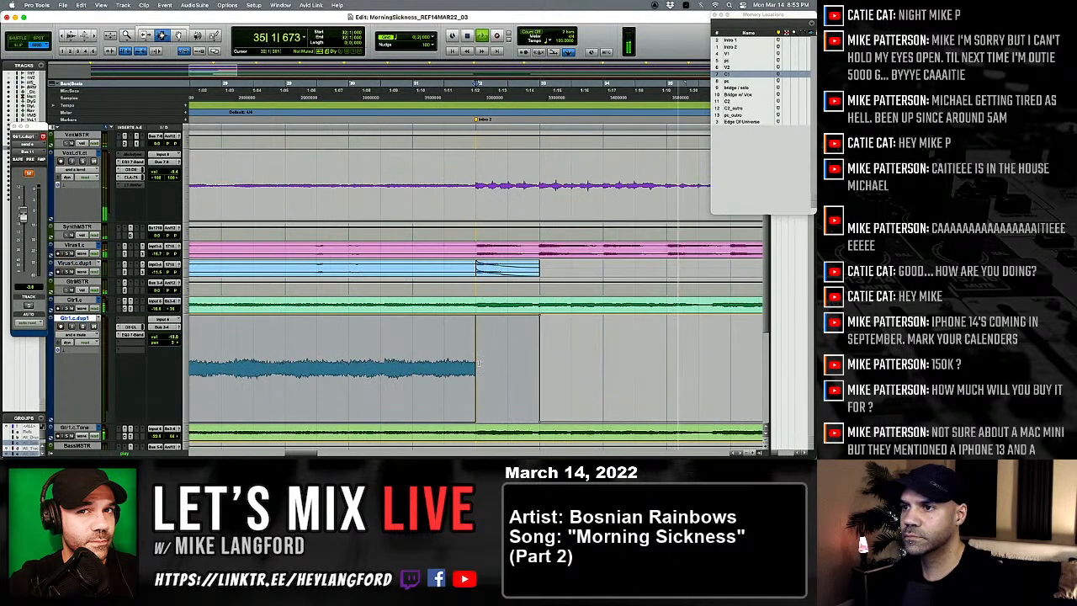
key("F5")
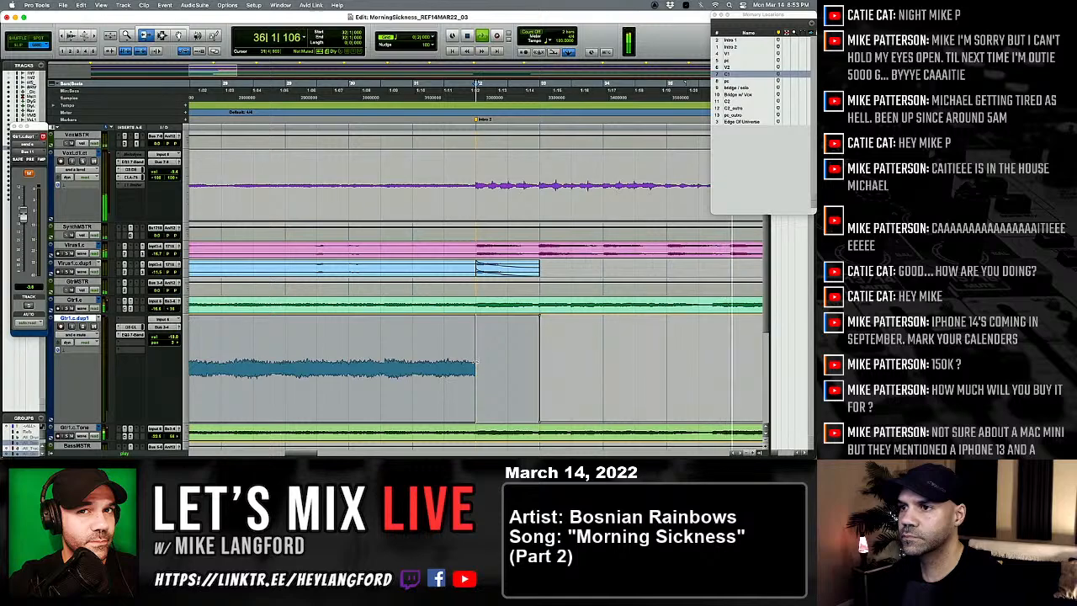
key("F8")
left_click(473, 362)
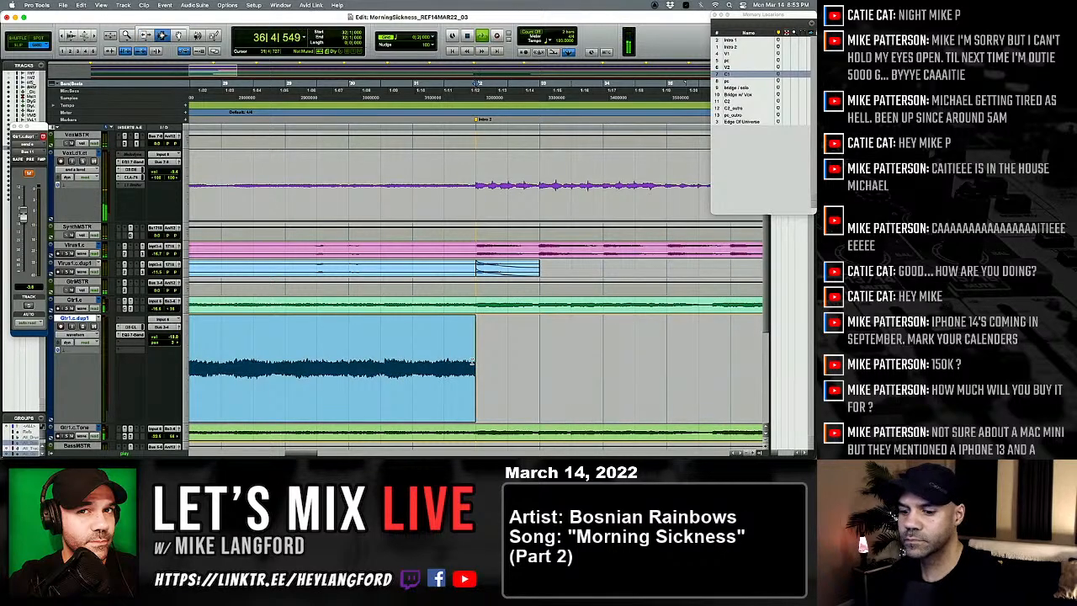
left_click_drag(474, 362, 539, 362)
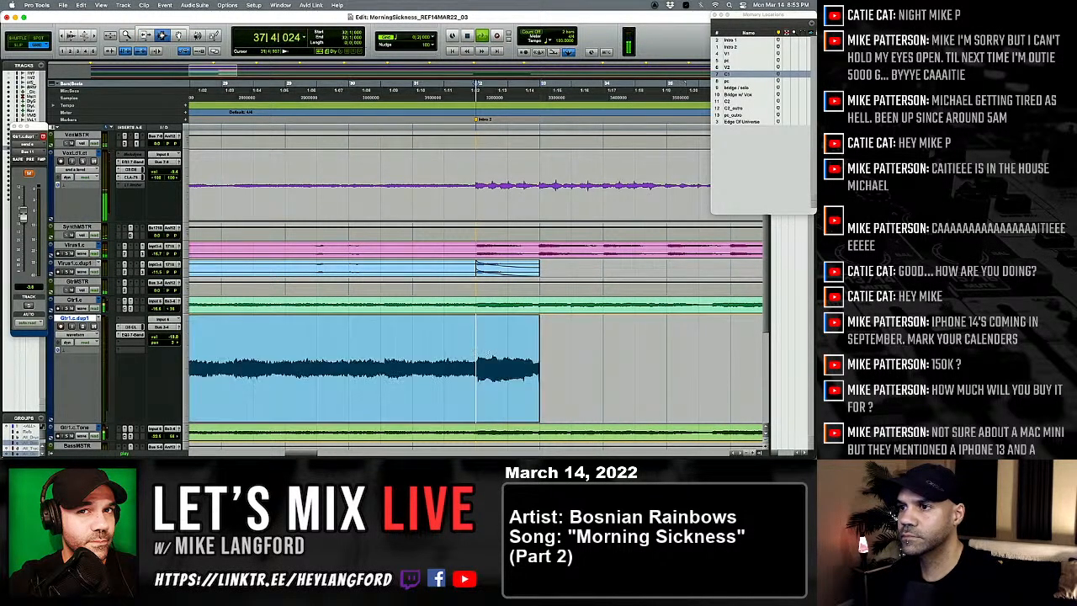
left_click_drag(474, 355, 548, 354)
key("f")
key("r")
key("r")
key("r")
key("r")
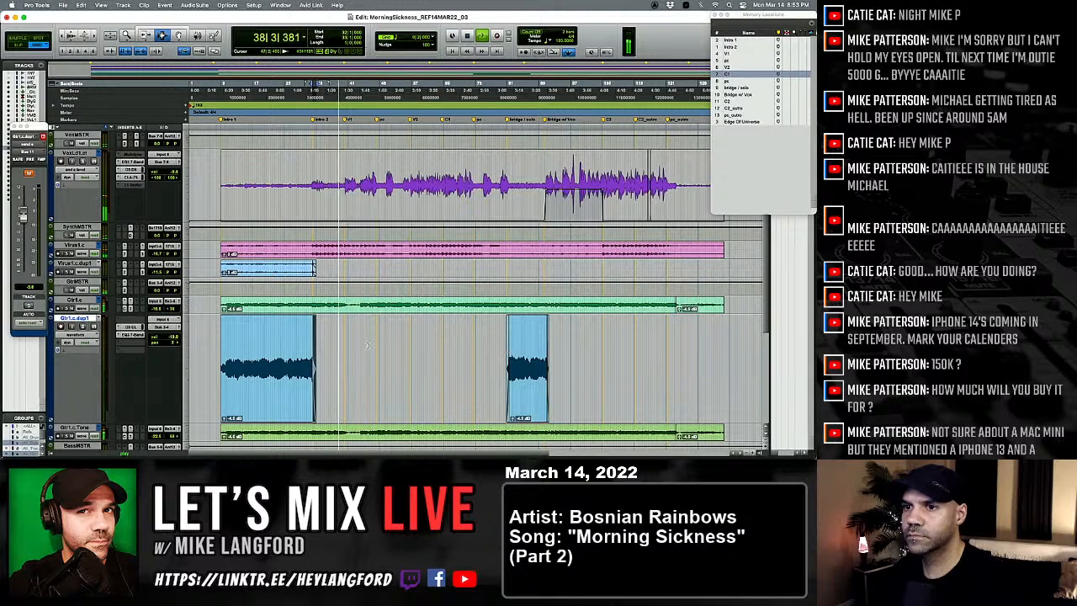
Step: Play back the passage around bar 38 between the Intro 2 and V1 markers to check the lead vocal
left_click(336, 175)
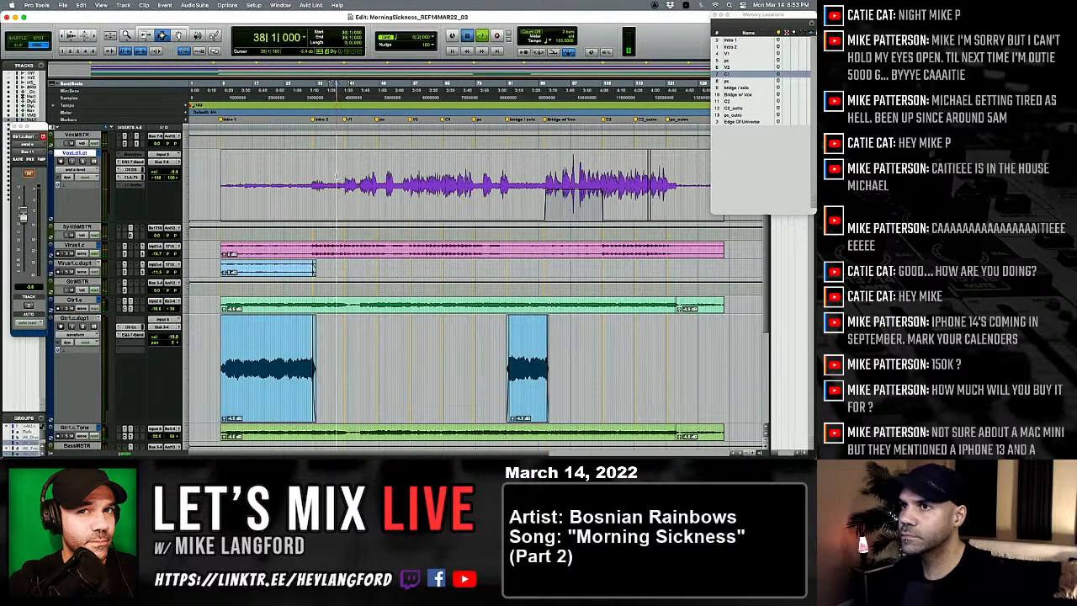
key("t")
key("t")
key("t")
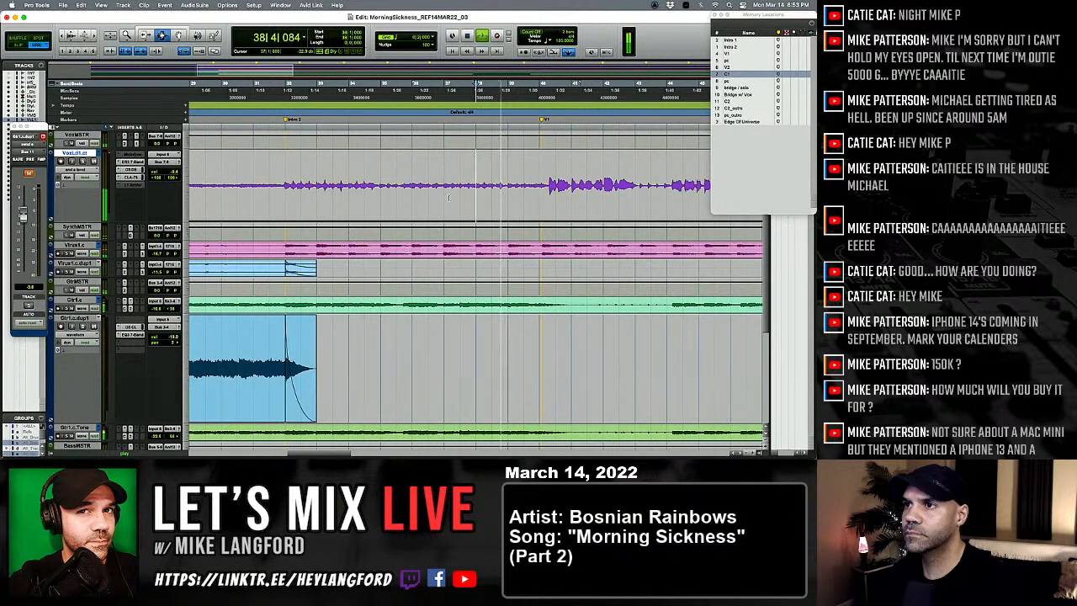
key("space")
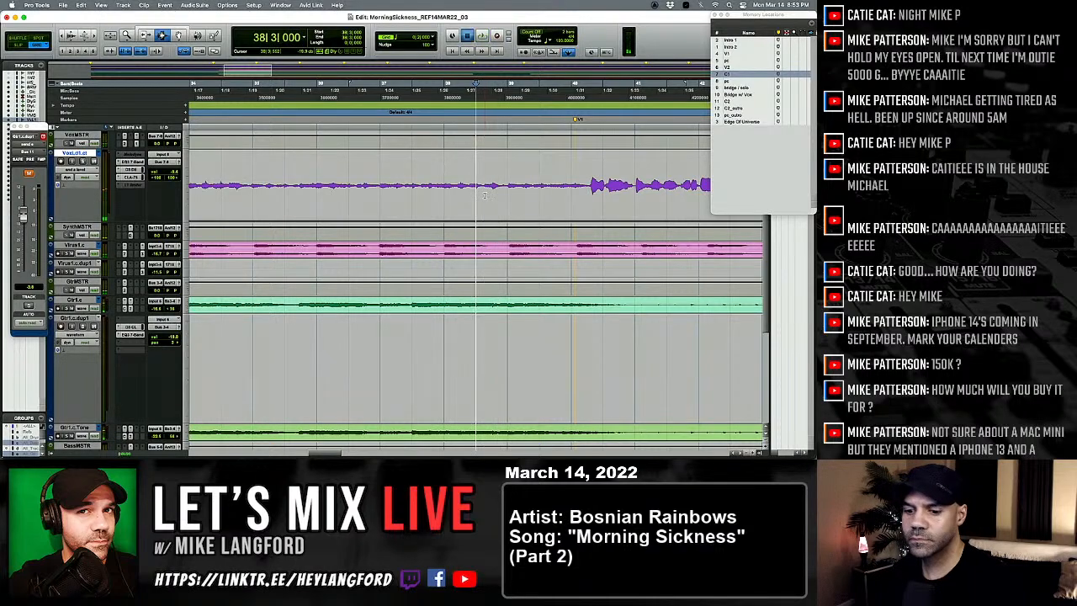
key("space")
Step: Solo the lead vocal in Slip mode, audition a short selection in bar 38, and show the track's waveform
key("F2")
left_click_drag(467, 194, 493, 195)
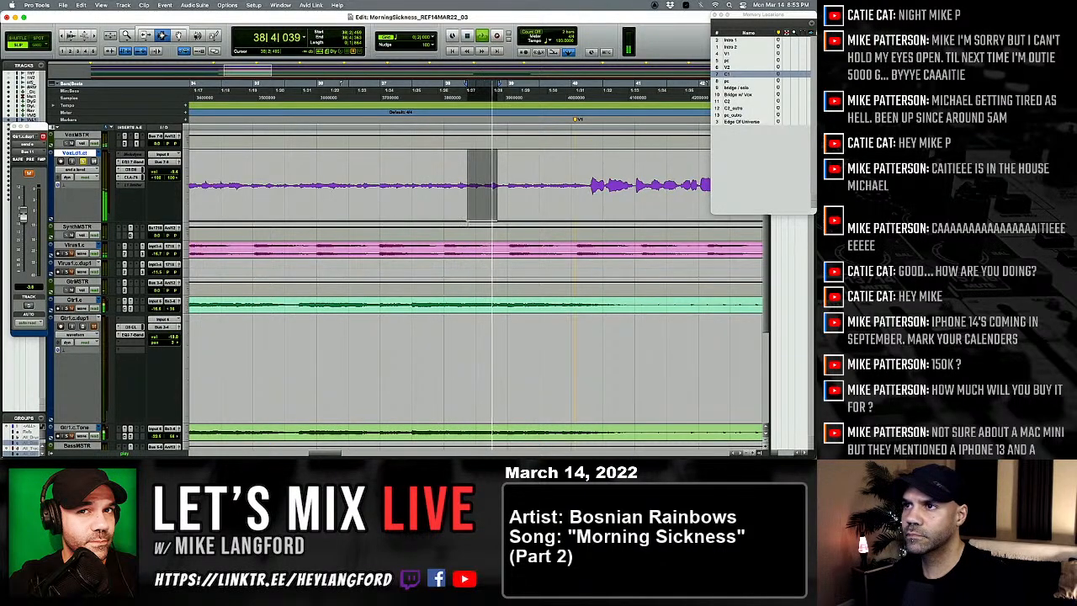
key("space")
key("minus")
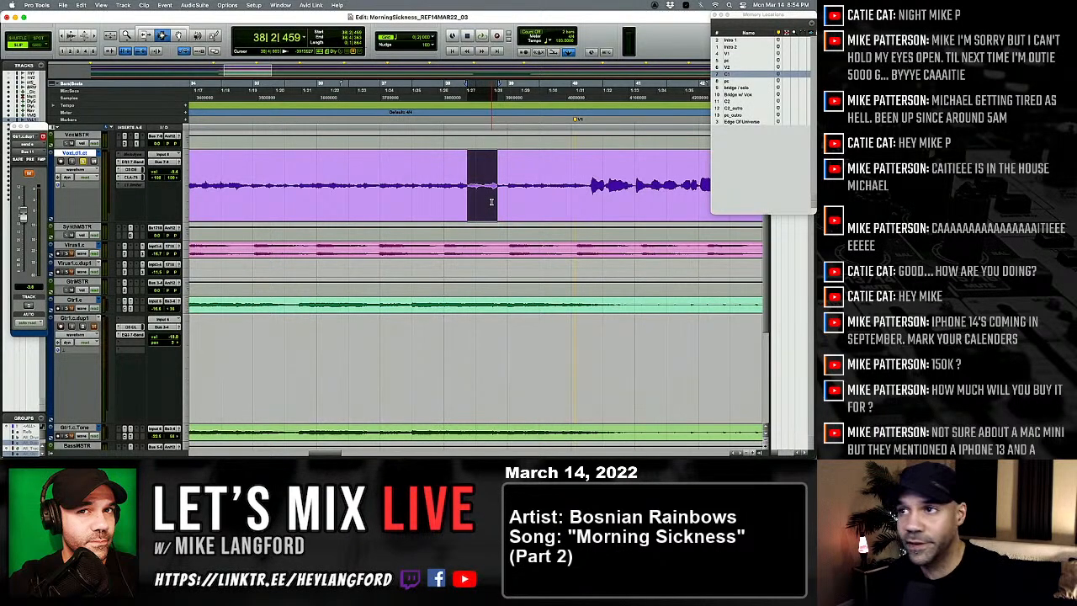
Step: Scrub through the lead vocal around beat 3 of bar 38 to locate the unwanted noise
left_click(486, 195)
key("t")
key("t")
key("t")
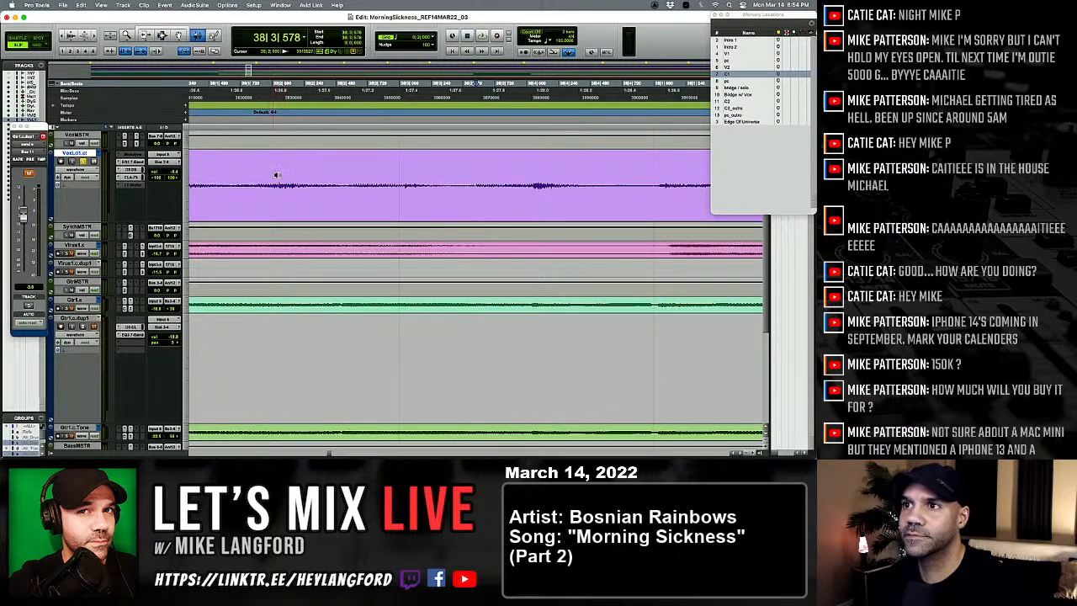
key("space")
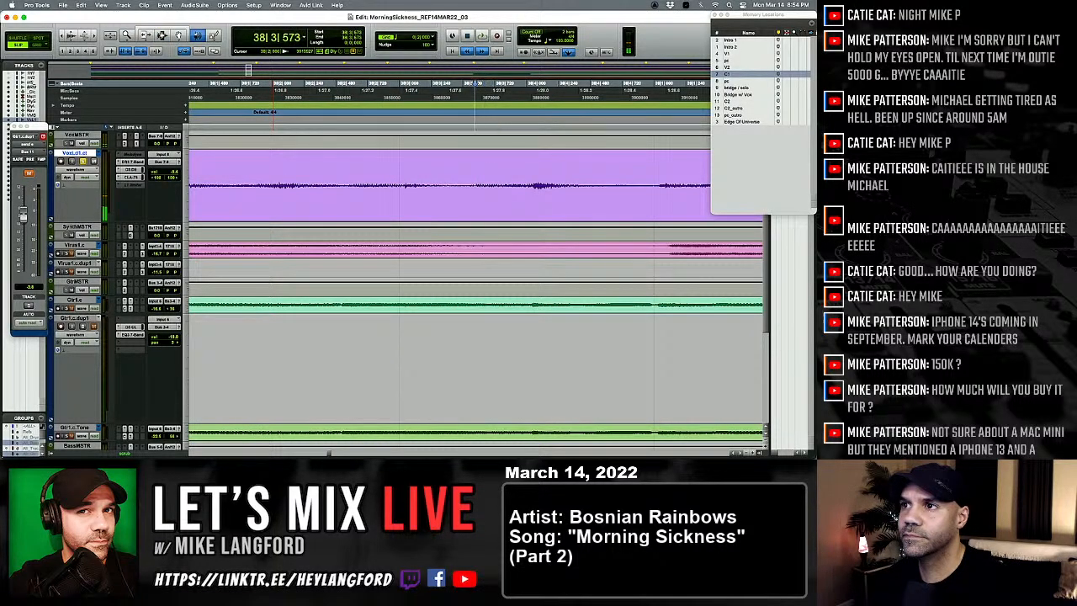
left_click(432, 199)
left_click_drag(432, 193, 487, 192)
key("r")
key("F7")
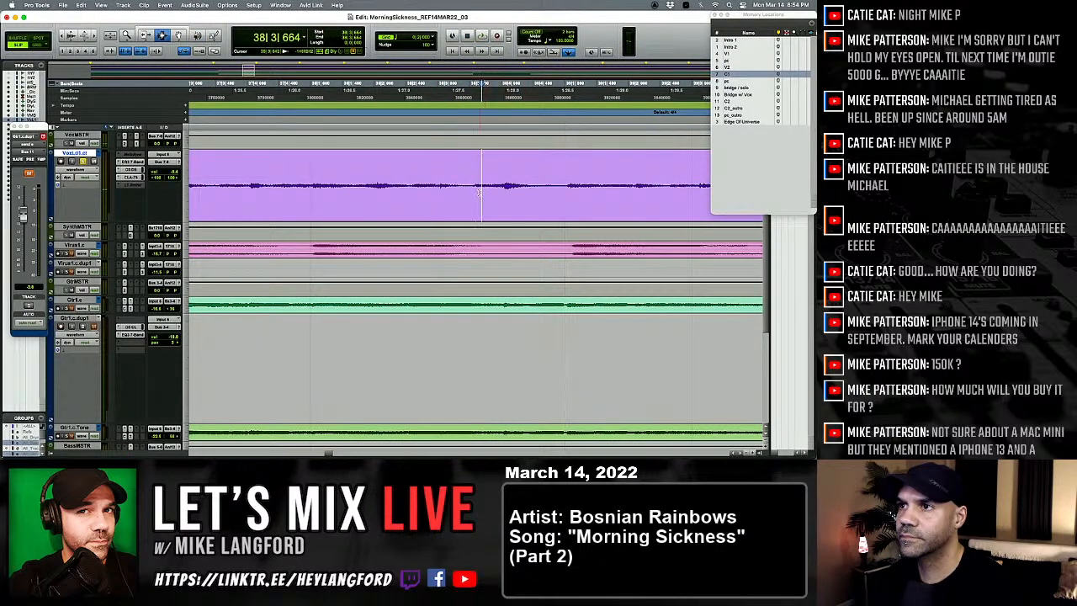
Step: Magnify the lead vocal waveform and place the edit cursor at the glitch at 38|3|578
key("t")
key("t")
key("alt+super+]")
key("alt+super+]")
key("alt+super+]")
key("alt+super+]")
key("alt+super+]")
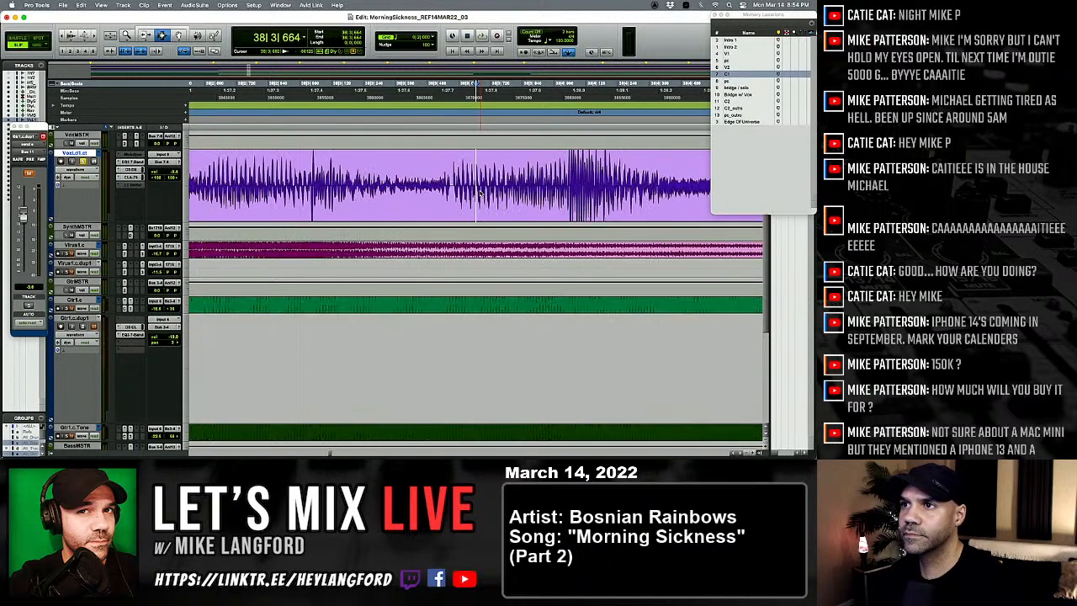
left_click(453, 192)
key("t")
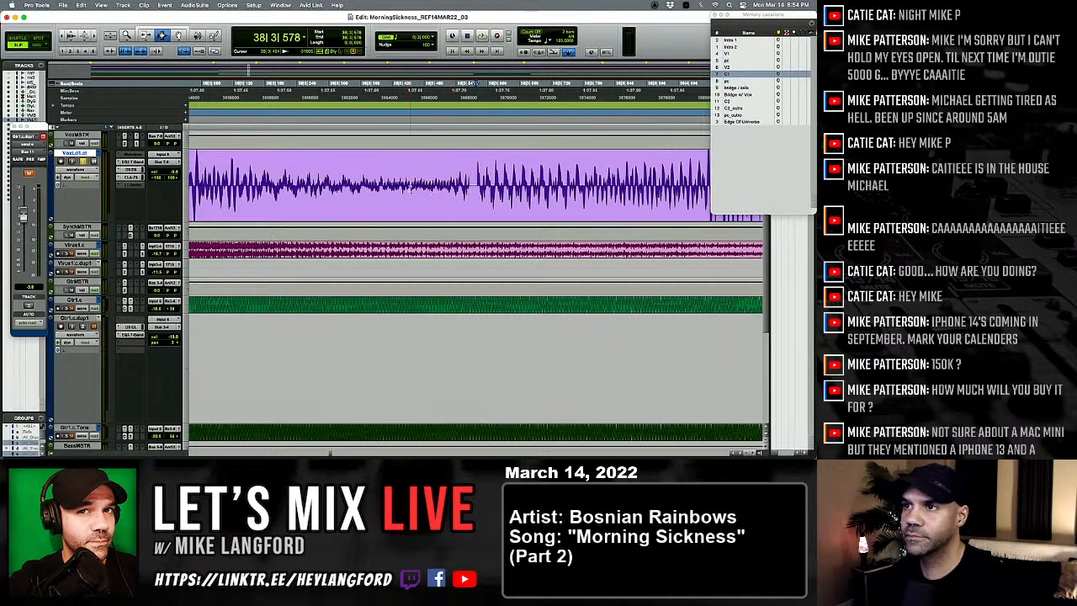
Step: Patch the lead vocal glitch near 38|3|578 with a duplicated short selection, fade the edits, and audition the repair
left_click_drag(410, 190, 496, 201)
key("super+d")
key("f")
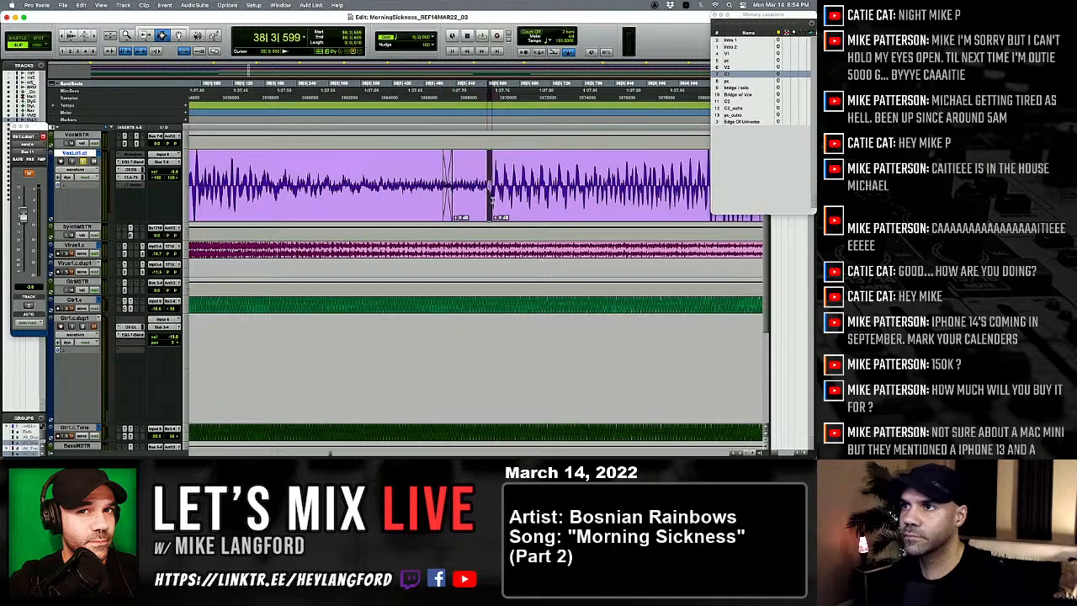
key("f")
key("r")
key("r")
key("r")
left_click(361, 195)
key("space")
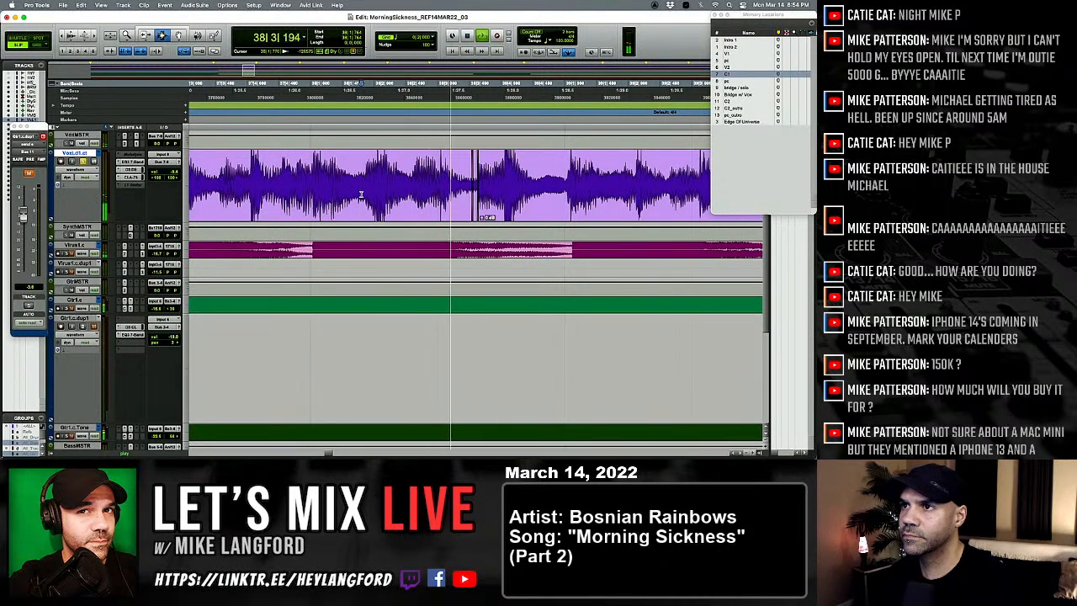
Step: Take the lead vocal out of solo and audition the full mix with the whole song in view
key("r")
key("r")
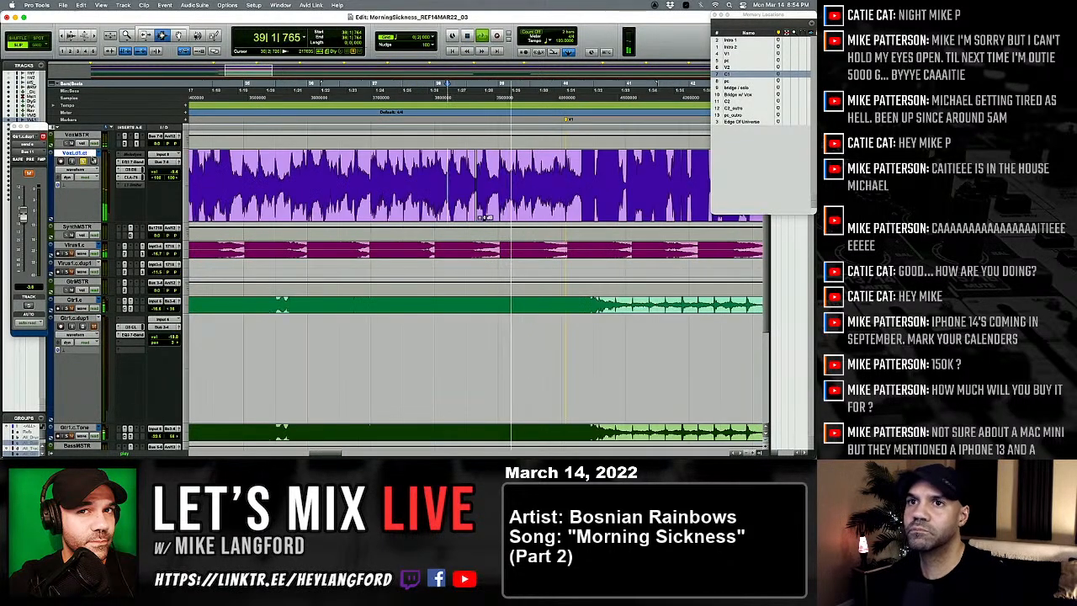
left_click(85, 161)
key("space")
key("space")
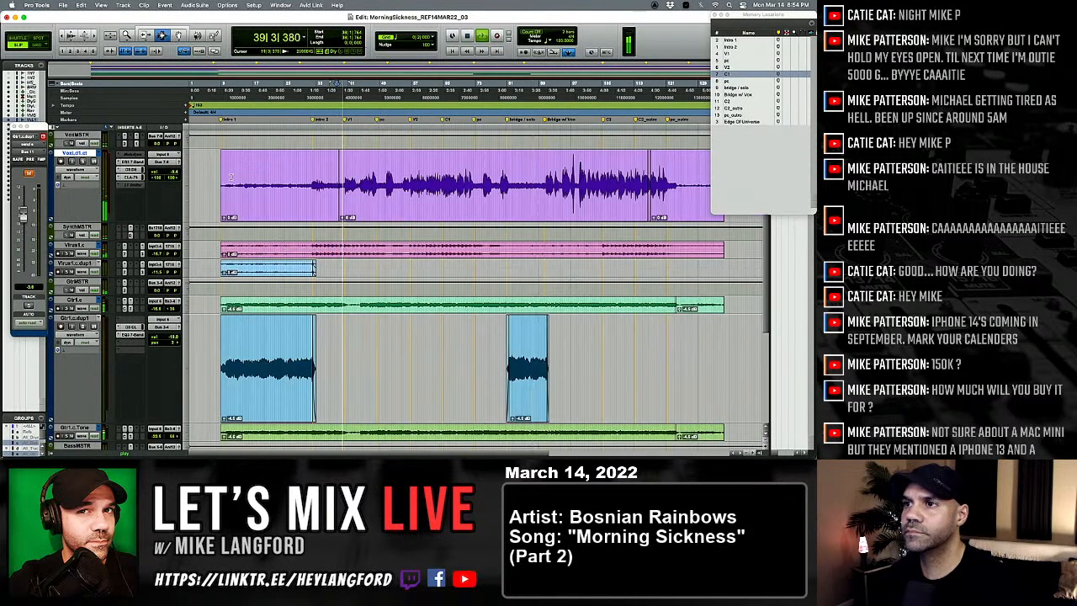
key("r")
key("r")
key("r")
key("r")
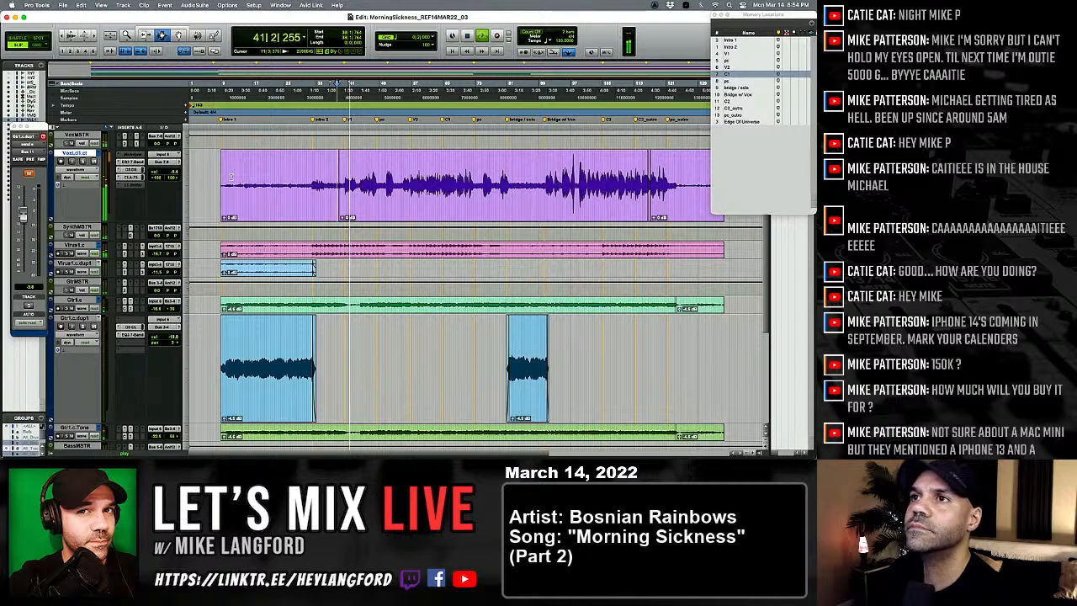
Step: Show the mixer and check the high-frequency boost and attenuation in the drum master's PuigTec EQ
key("super+equal")
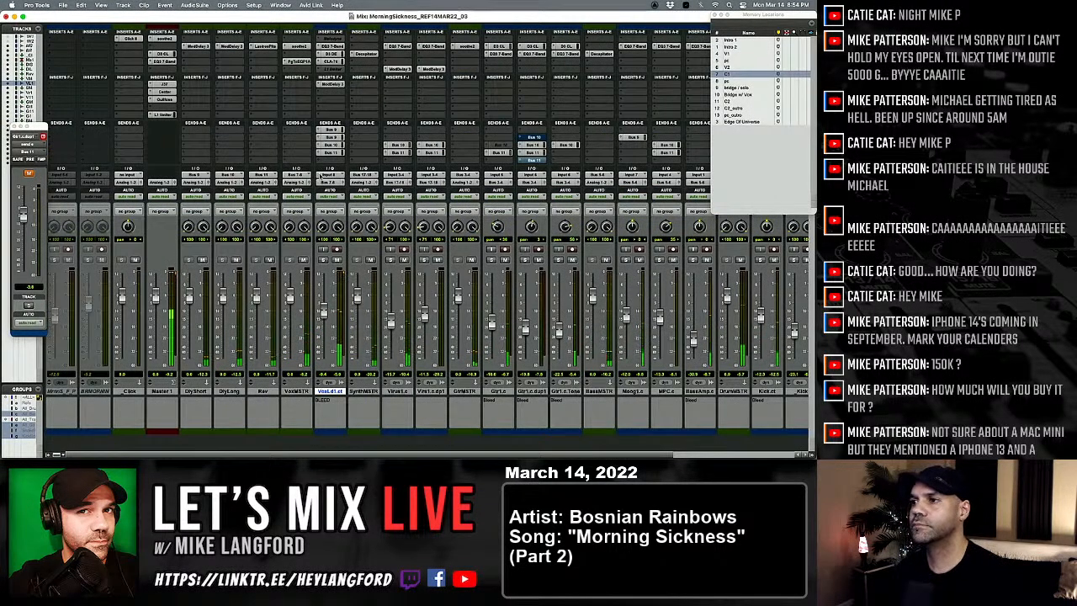
scroll(252, 181, "right", 5)
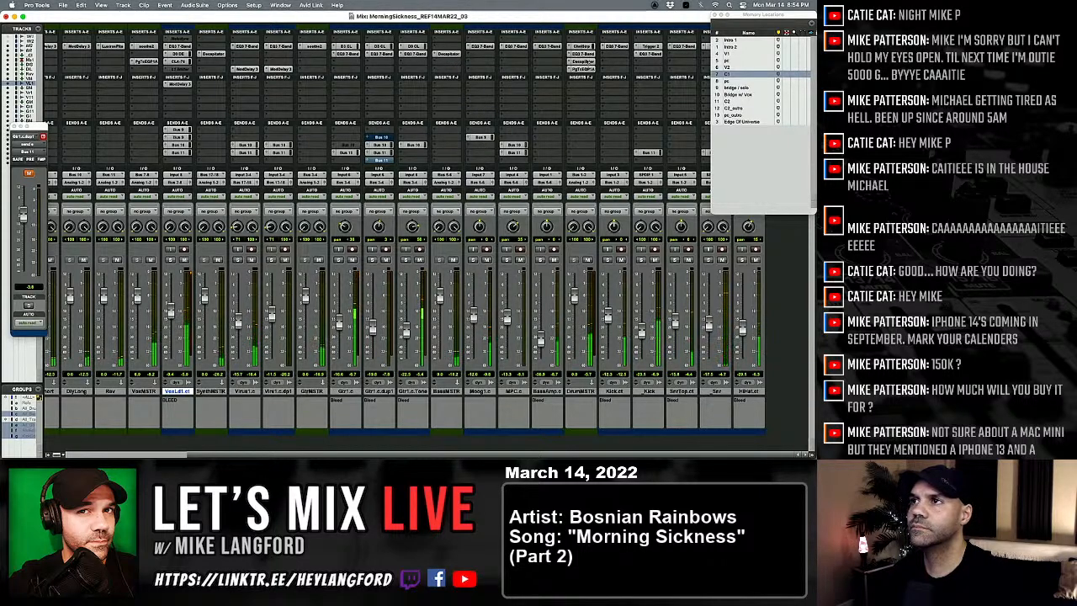
left_click(584, 69)
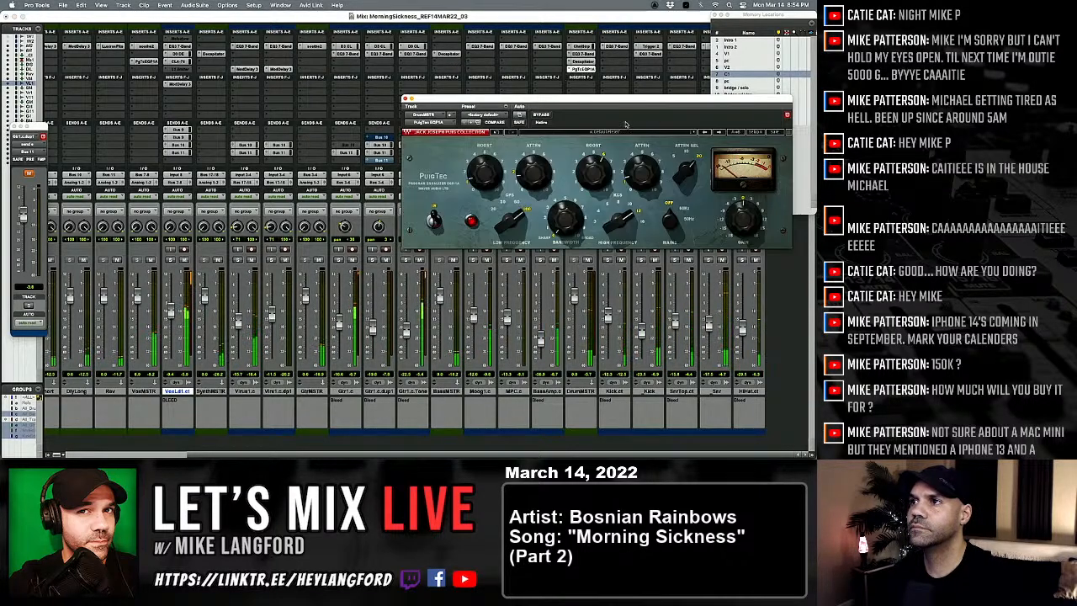
mouse_move(643, 173)
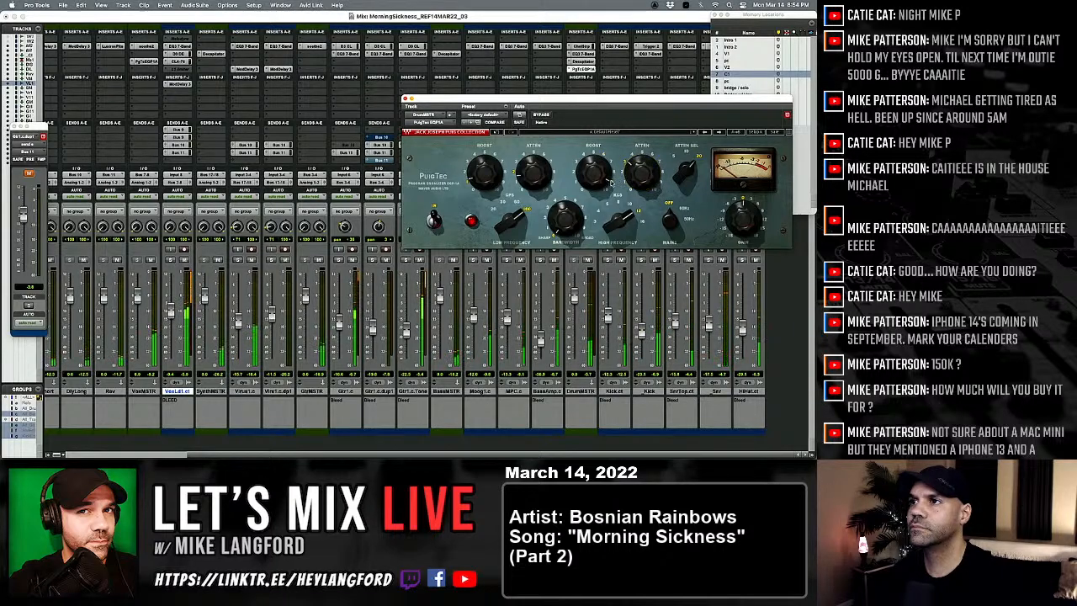
mouse_move(593, 173)
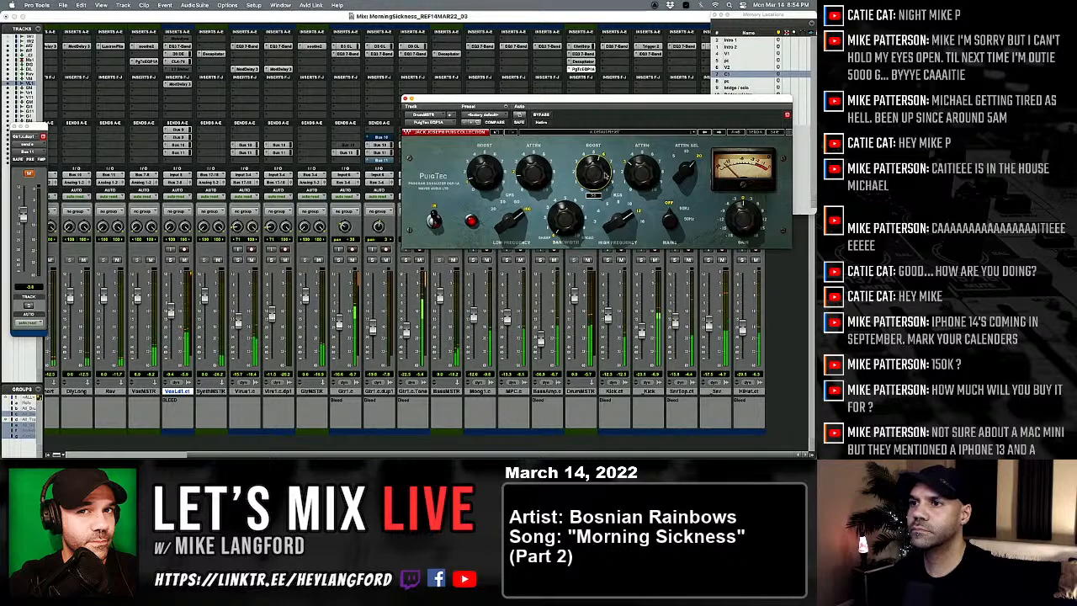
left_click(405, 99)
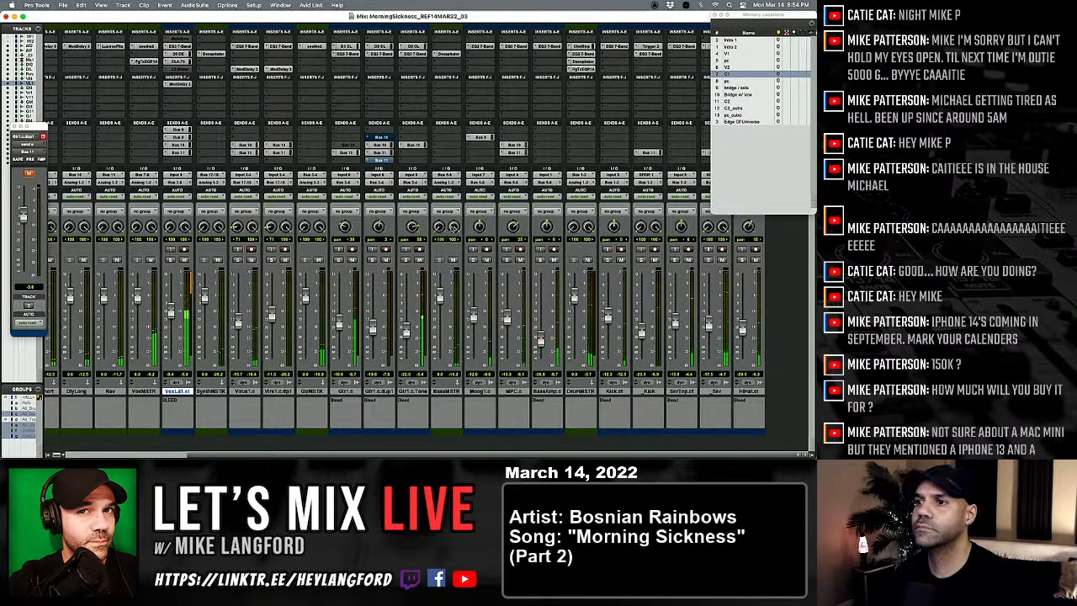
Step: Lower the lead vocal's send level to Bus 11
scroll(469, 303, "left", 5)
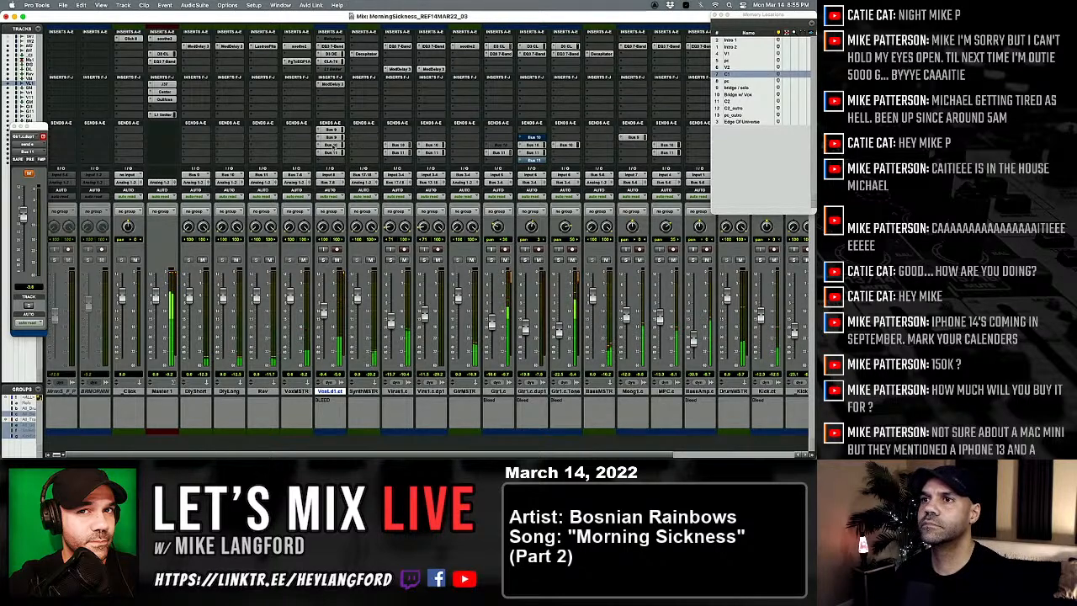
left_click(331, 151)
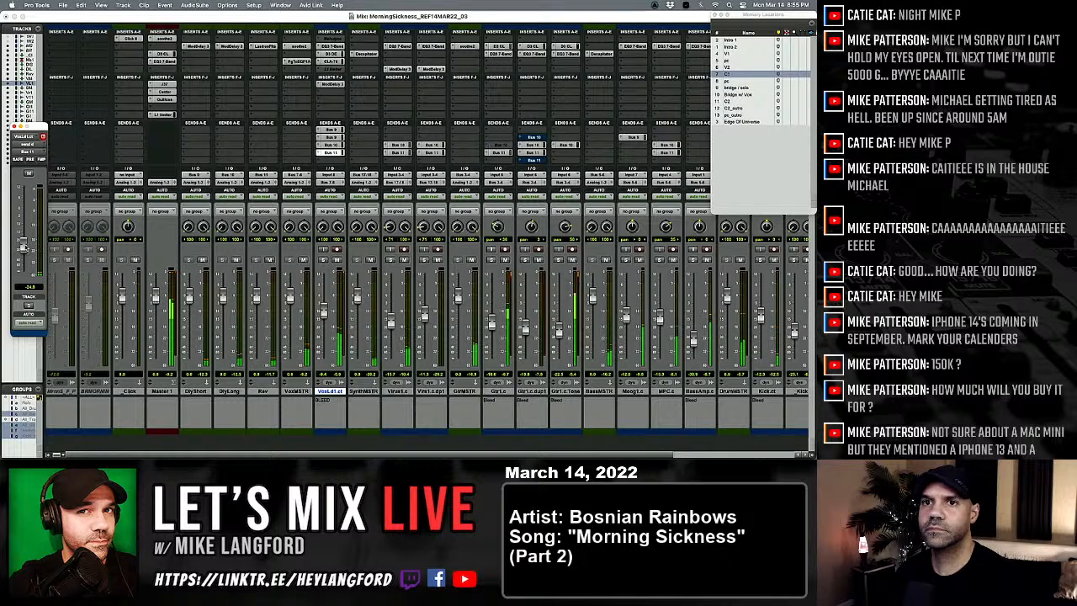
Step: Check Gullfoss on the master track and adjust the threshold of its L1 Limiter
left_click(162, 115)
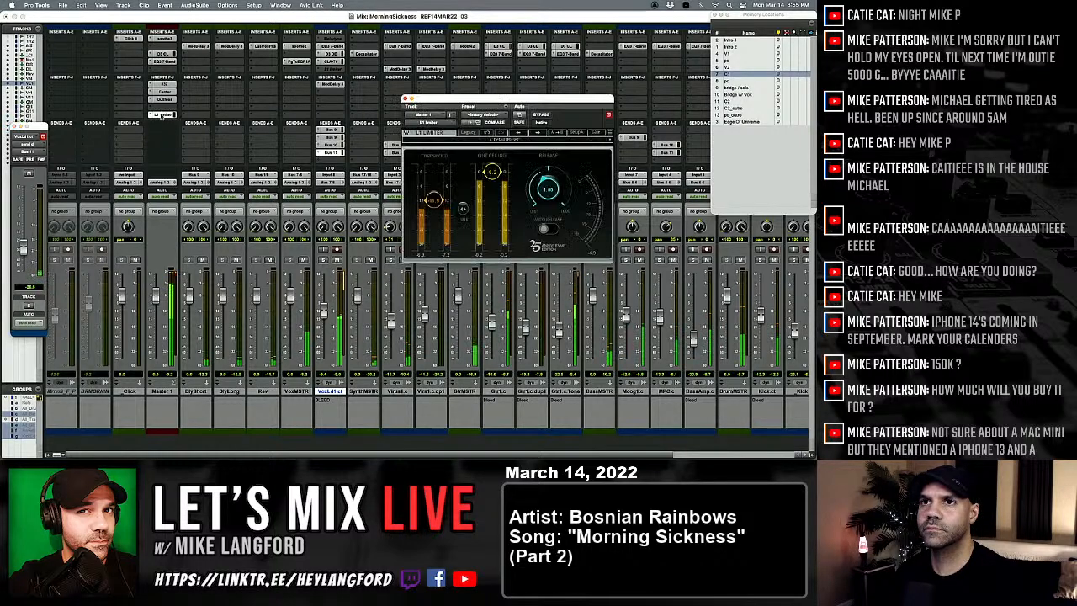
left_click(164, 100)
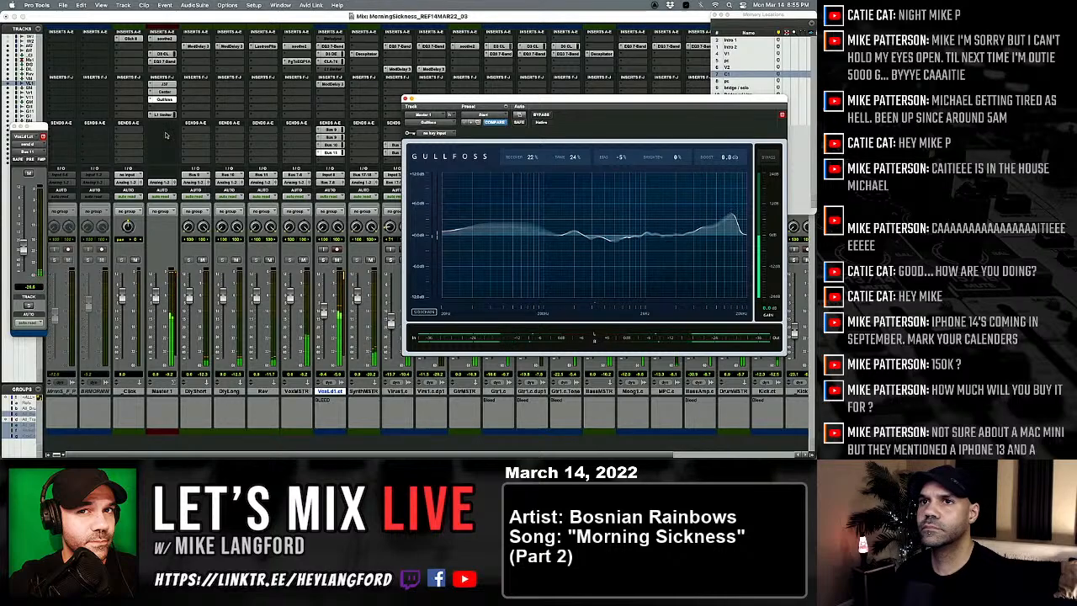
left_click(161, 114)
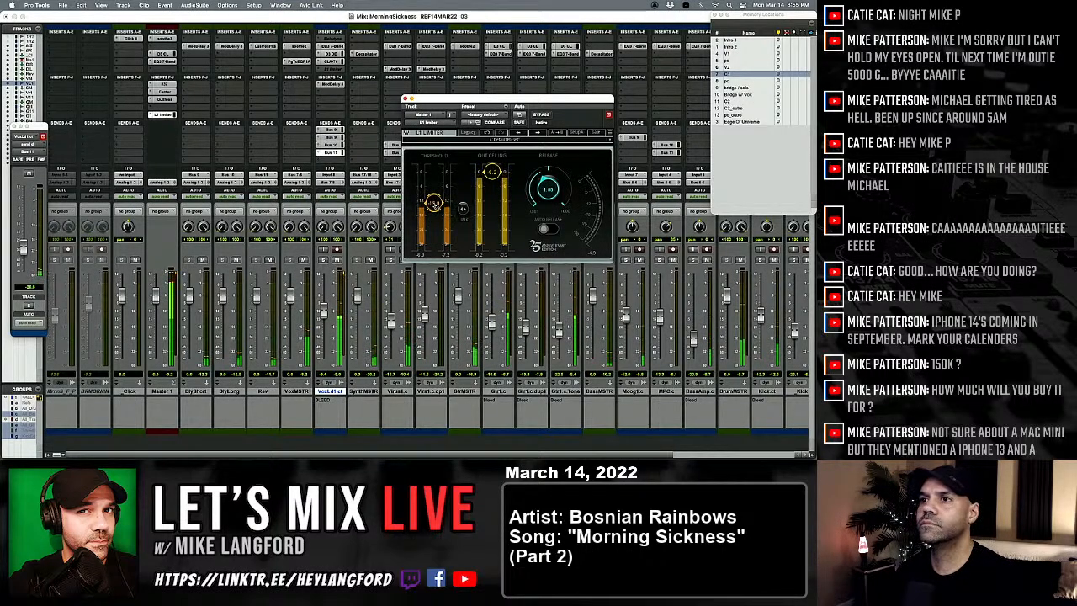
left_click(405, 99)
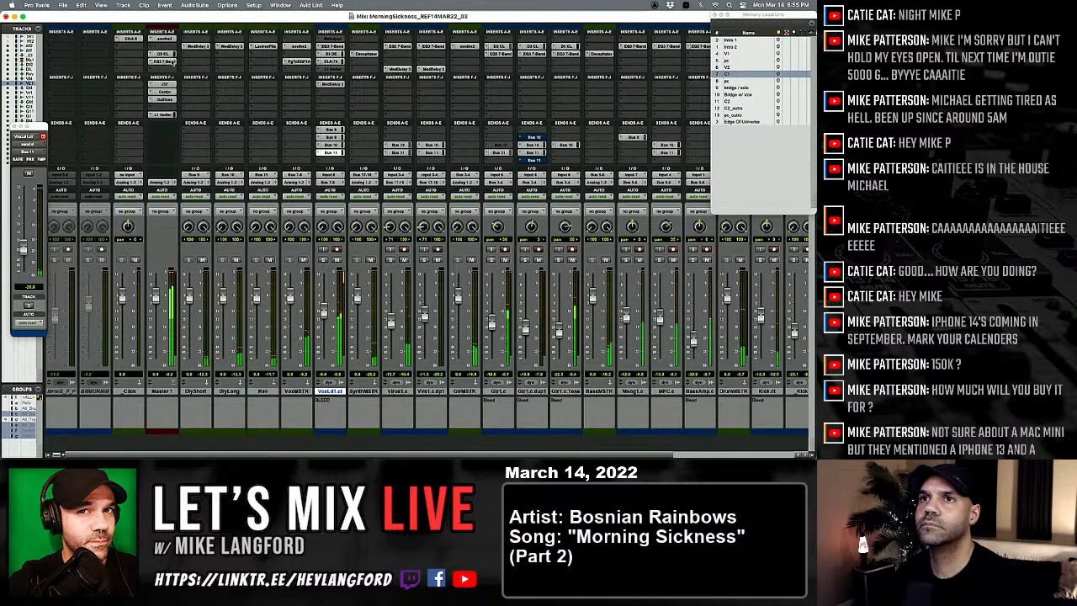
Step: Make two narrow upper-mid cuts in an EQ3 7-Band on the master track, one at 3.47 kHz and one slightly below it
left_click(168, 61)
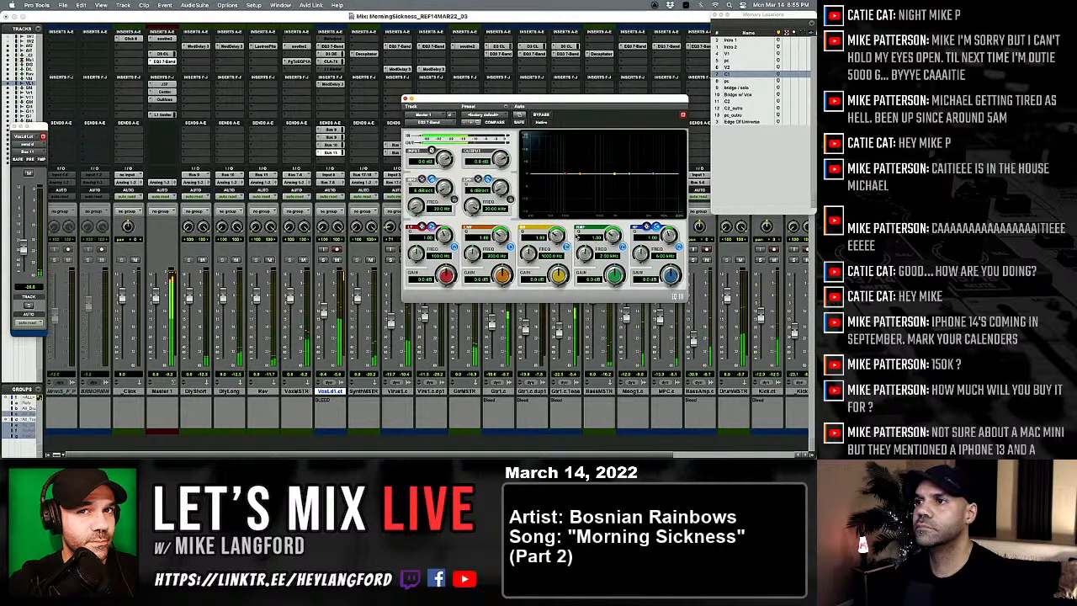
left_click_drag(615, 275, 586, 242)
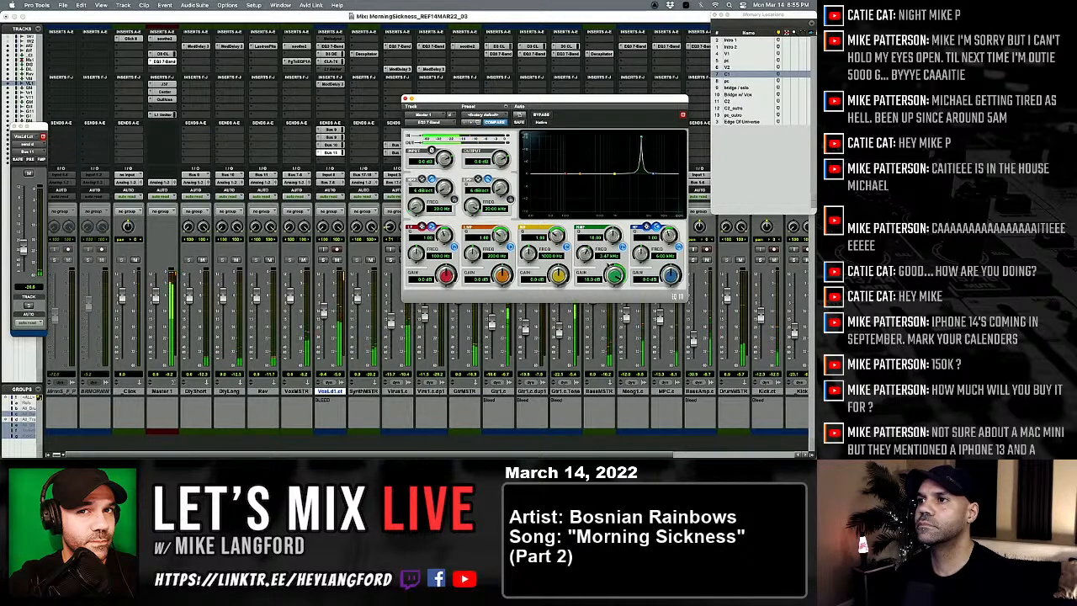
left_click_drag(616, 275, 616, 316)
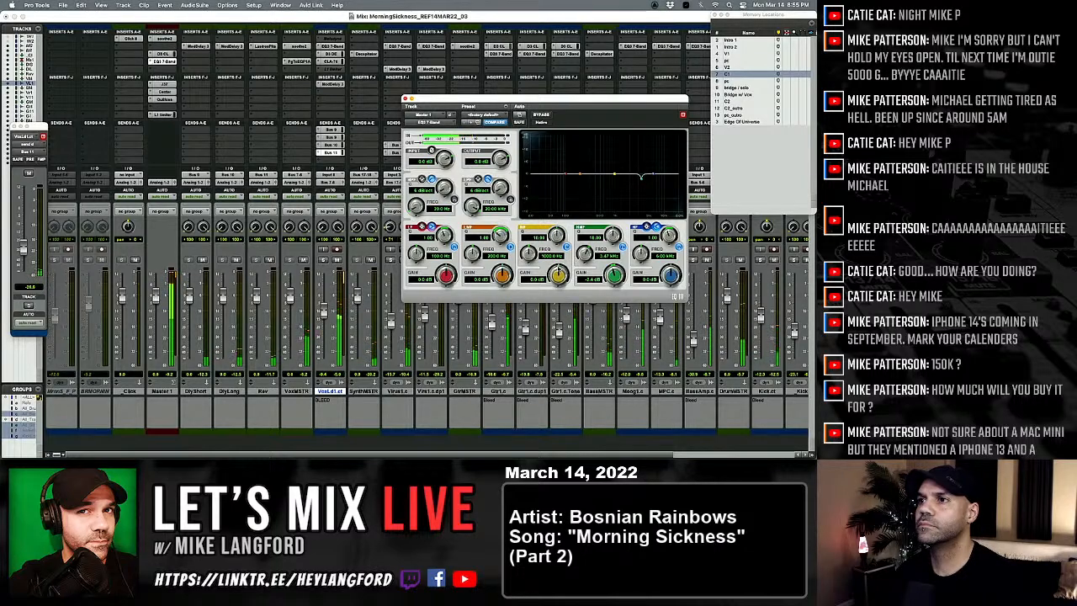
left_click_drag(558, 274, 540, 235)
left_click_drag(559, 274, 555, 299)
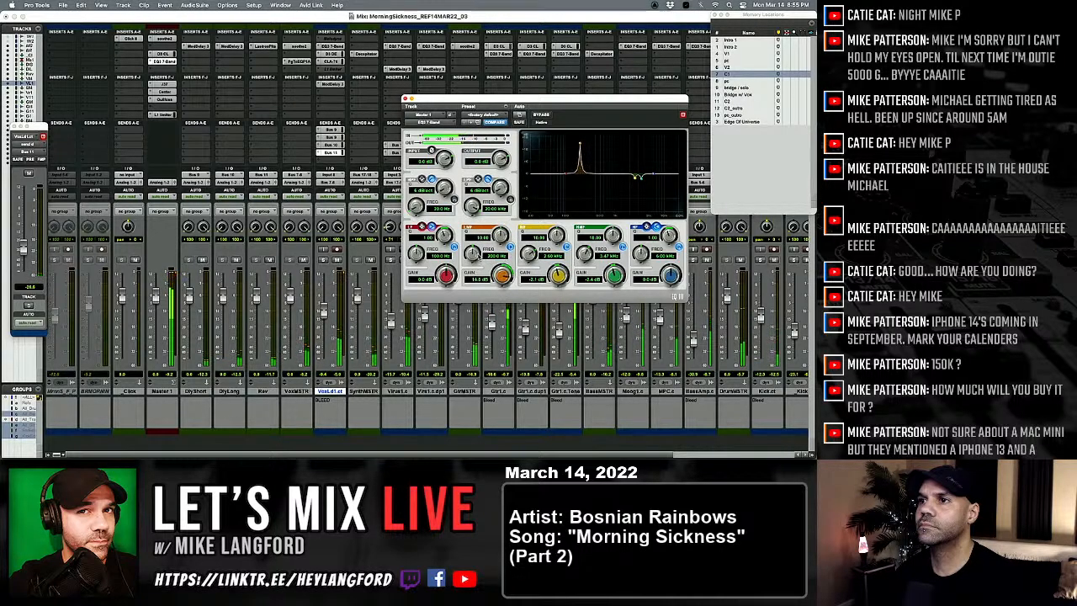
Step: Add a low-mid cut of about 1.7 dB near 570 Hz in the master EQ and widen its Q slightly
left_click_drag(473, 253, 476, 250)
left_click_drag(473, 260, 498, 297)
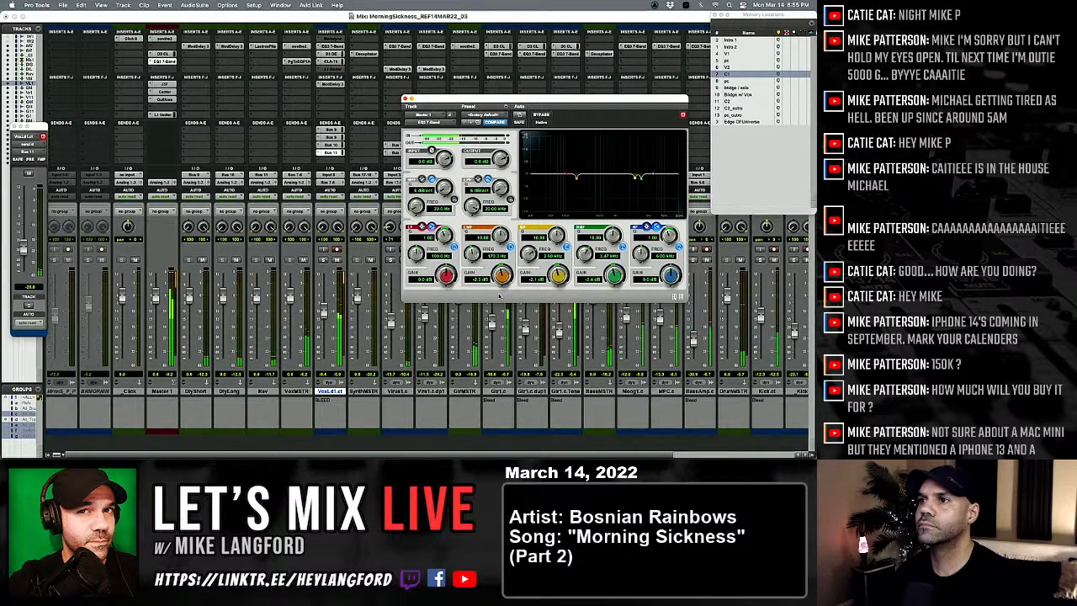
left_click_drag(500, 238, 500, 244)
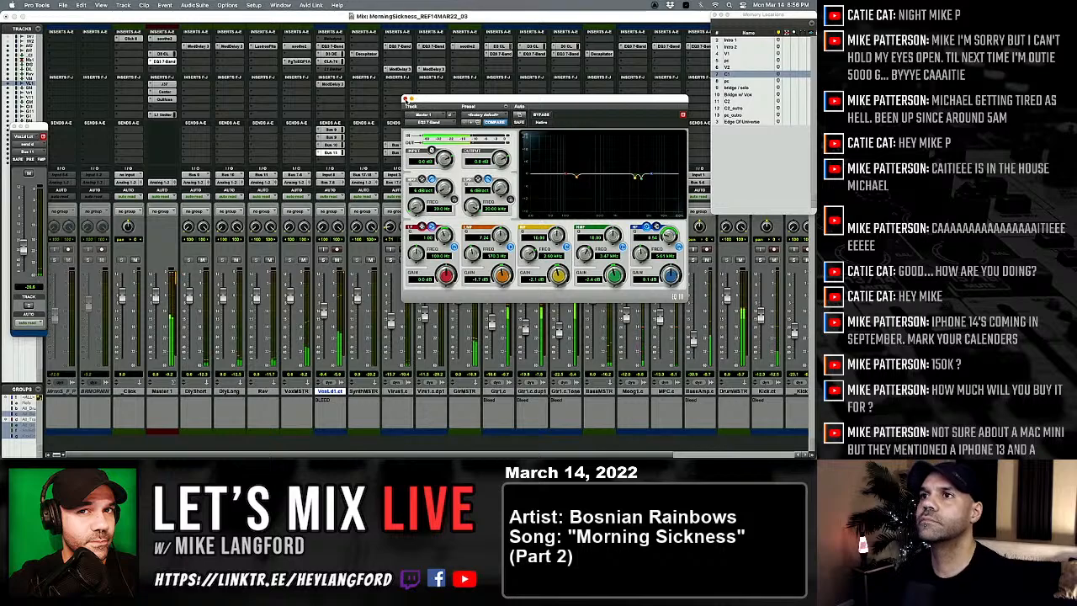
left_click(405, 100)
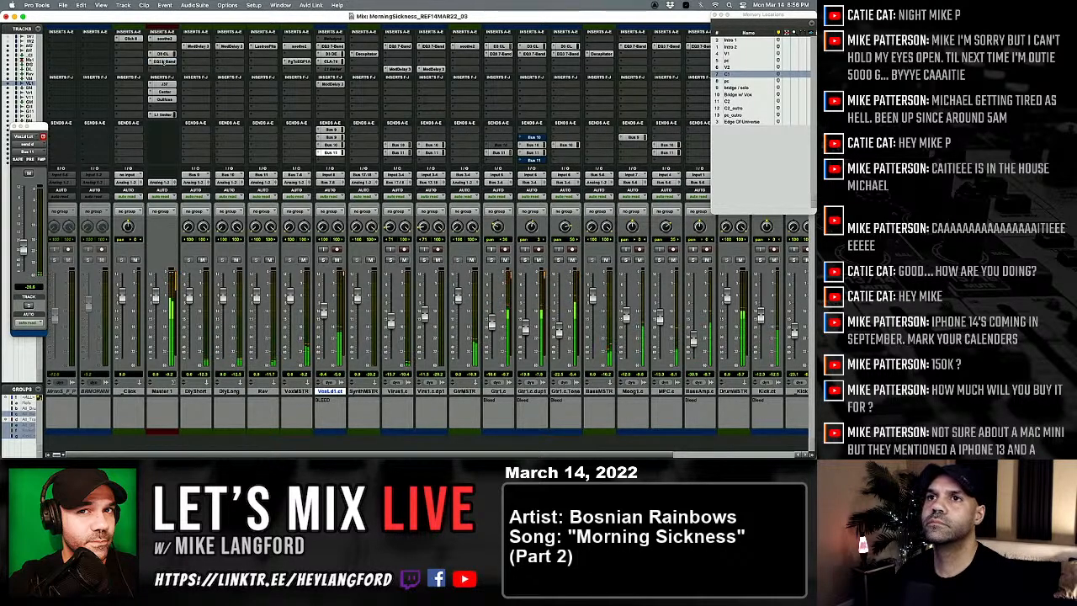
Step: Review the master's compressor and the drum master's Channel Strip, and toggle the _Kick track's mute for comparison
left_click(164, 56)
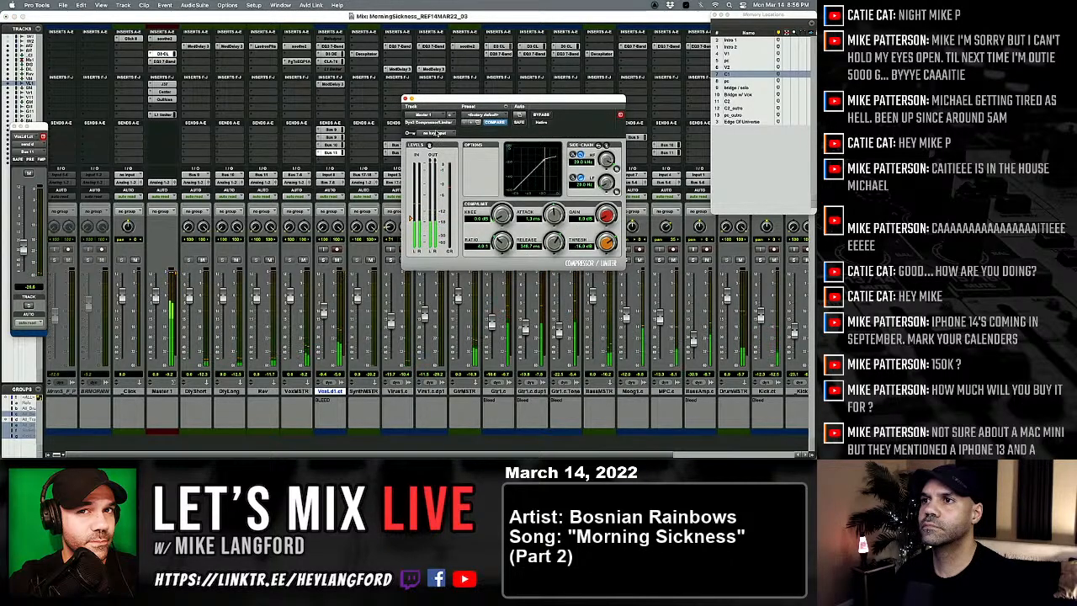
left_click(405, 100)
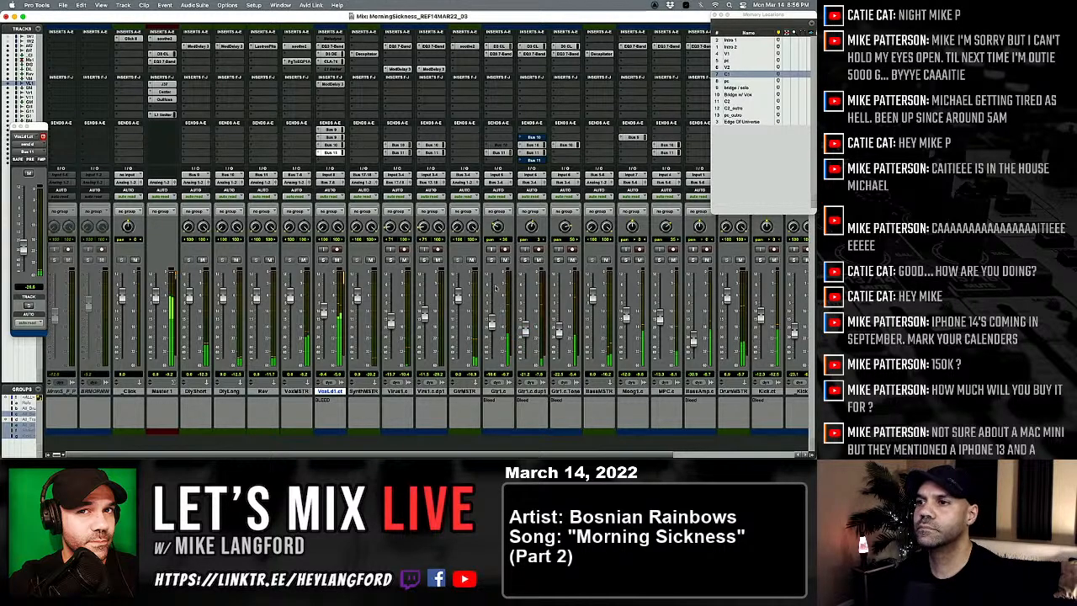
scroll(494, 284, "right", 5)
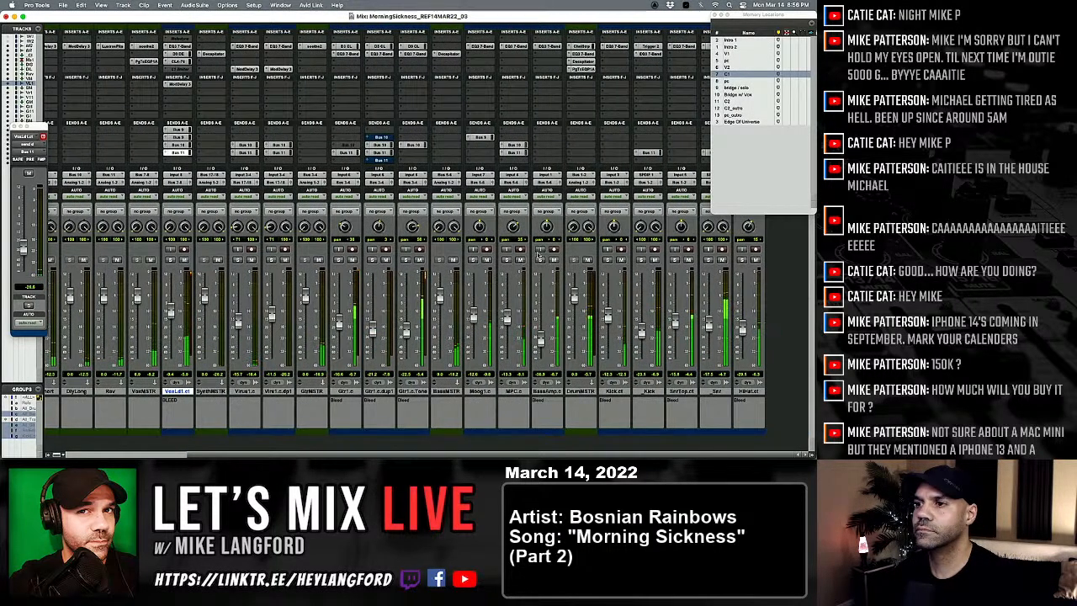
left_click(582, 46)
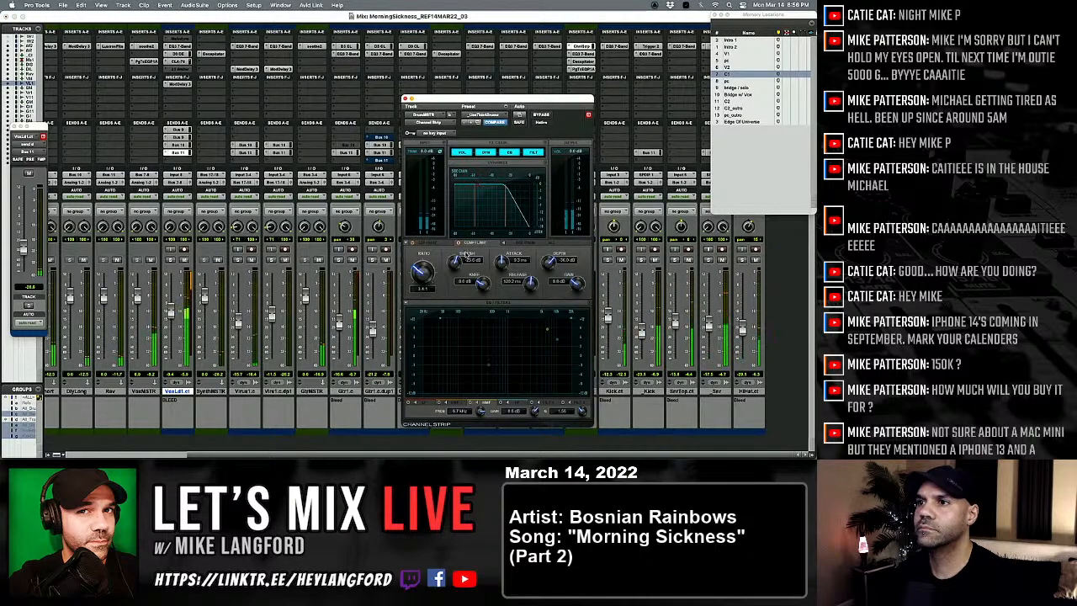
left_click(405, 100)
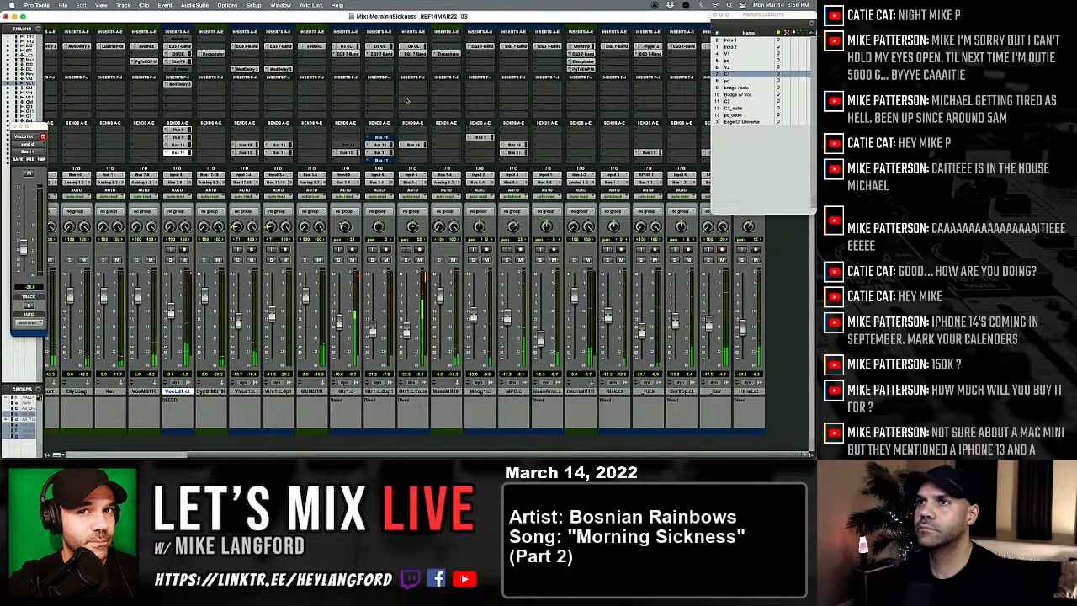
left_click(654, 259)
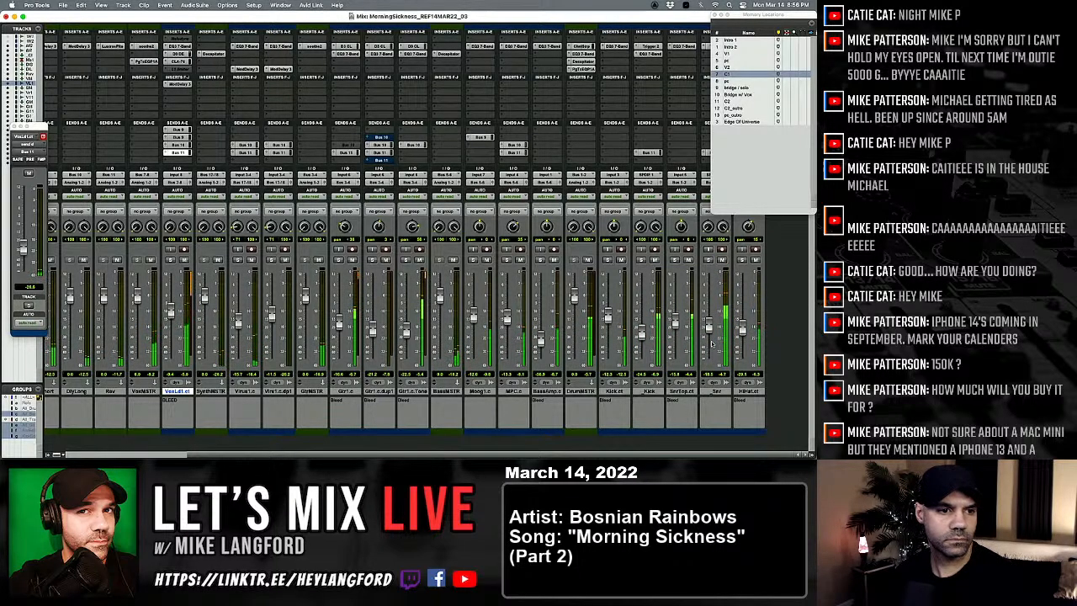
Step: Save the session as MorningSickness_REF14MAR22_04
scroll(651, 304, "left", 5)
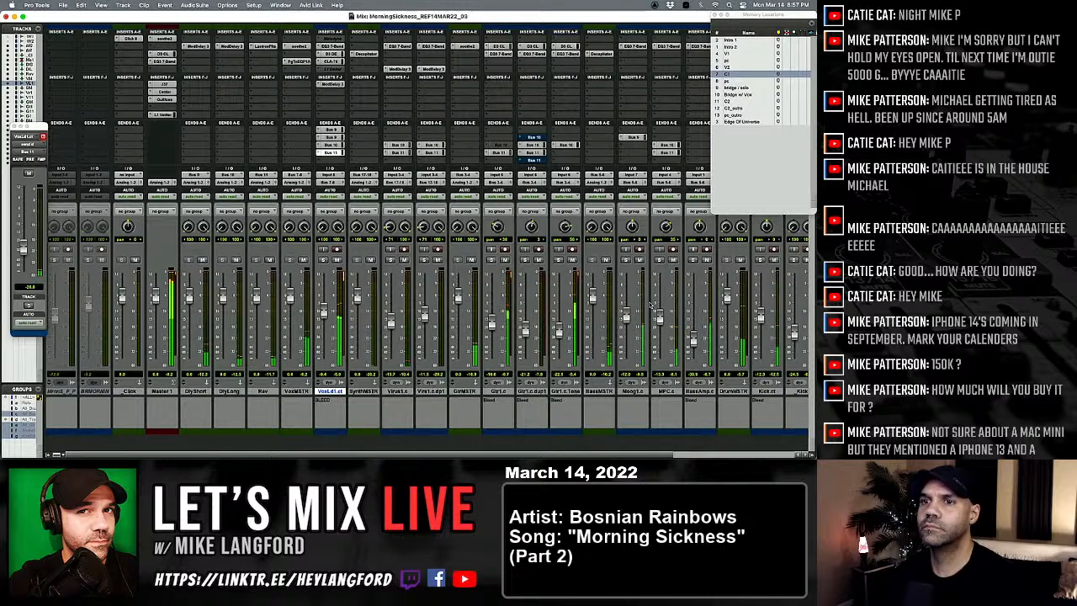
key("super+shift+s")
key("BackSpace")
type("4MAR22_04")
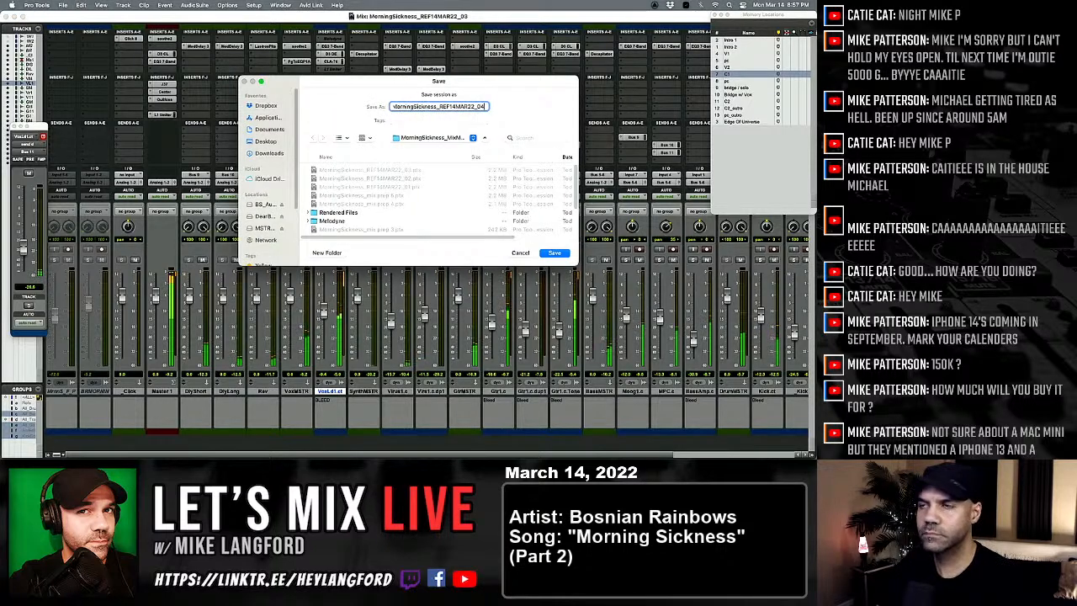
key("Return")
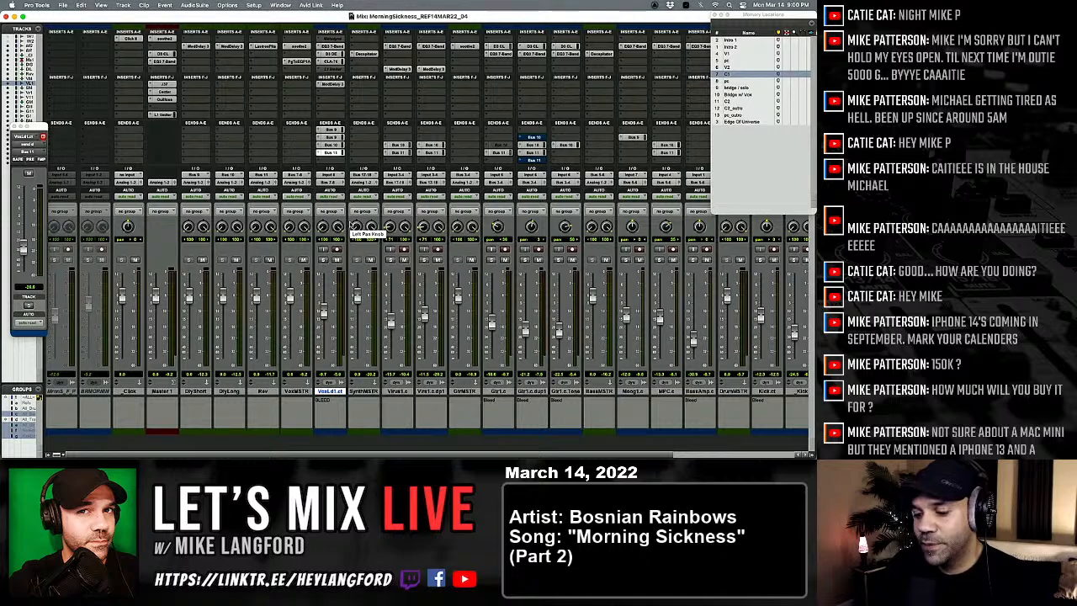
Step: Return to the Edit window and reduce the heights of the lead vocal and duplicated guitar tracks
key("super+equal")
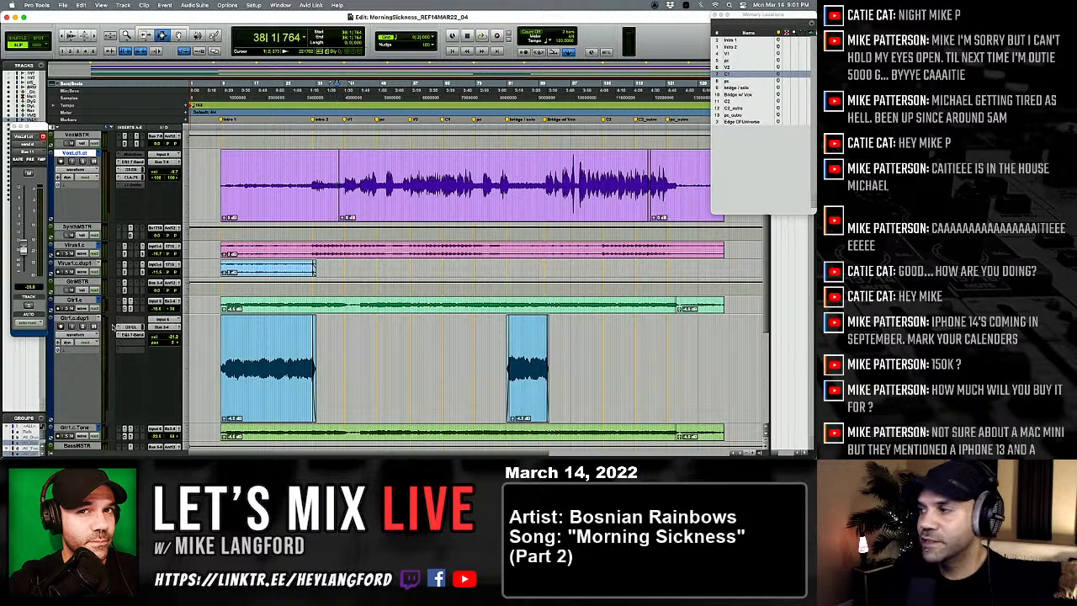
left_click(72, 317, "ctrl+alt")
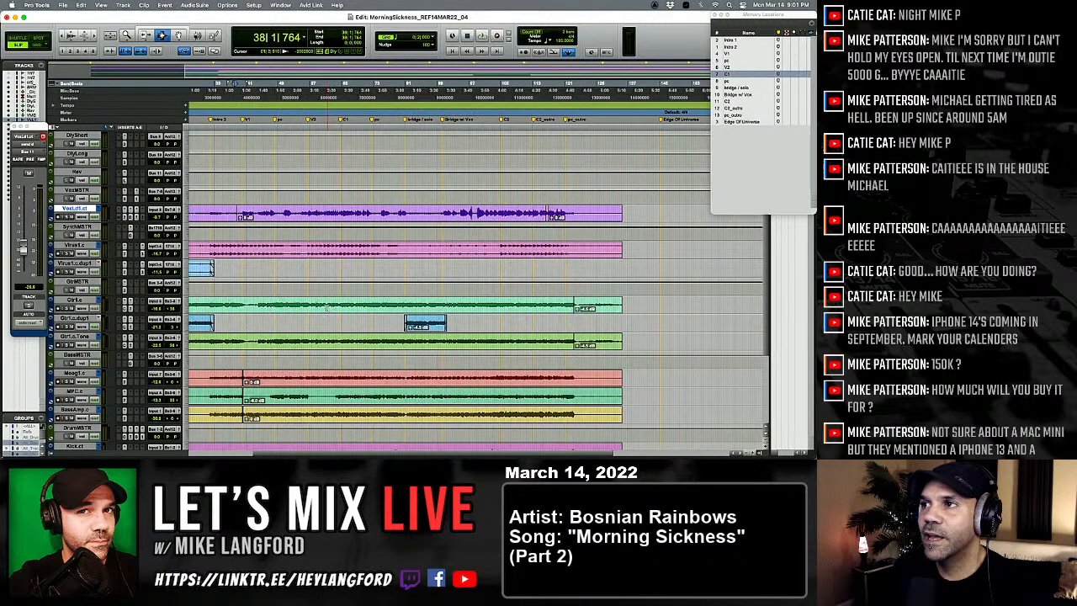
scroll(326, 307, "up", 4)
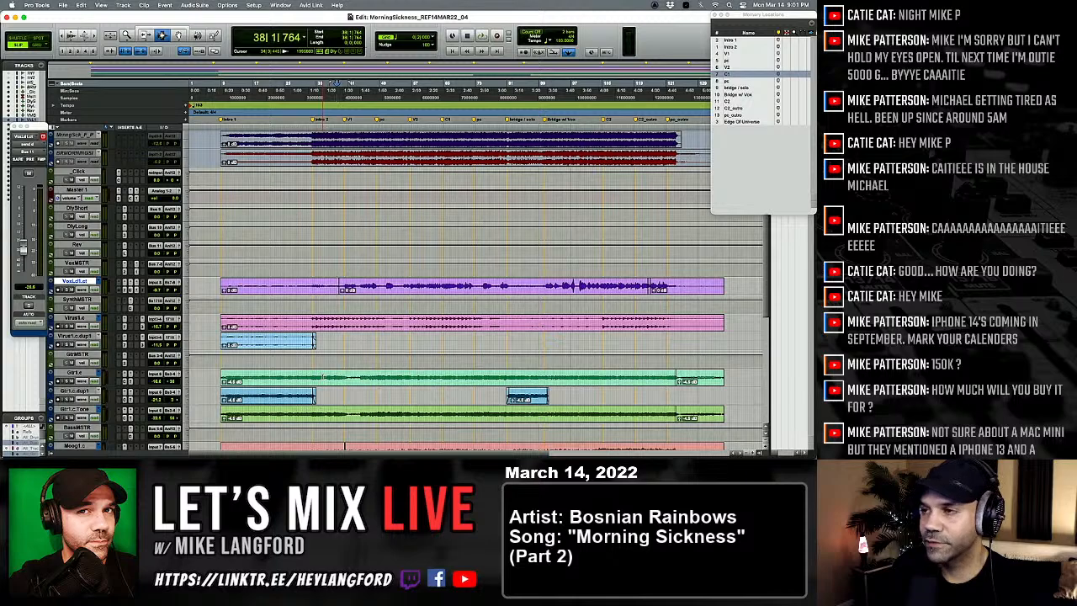
key("shift+super+b")
key("Return")
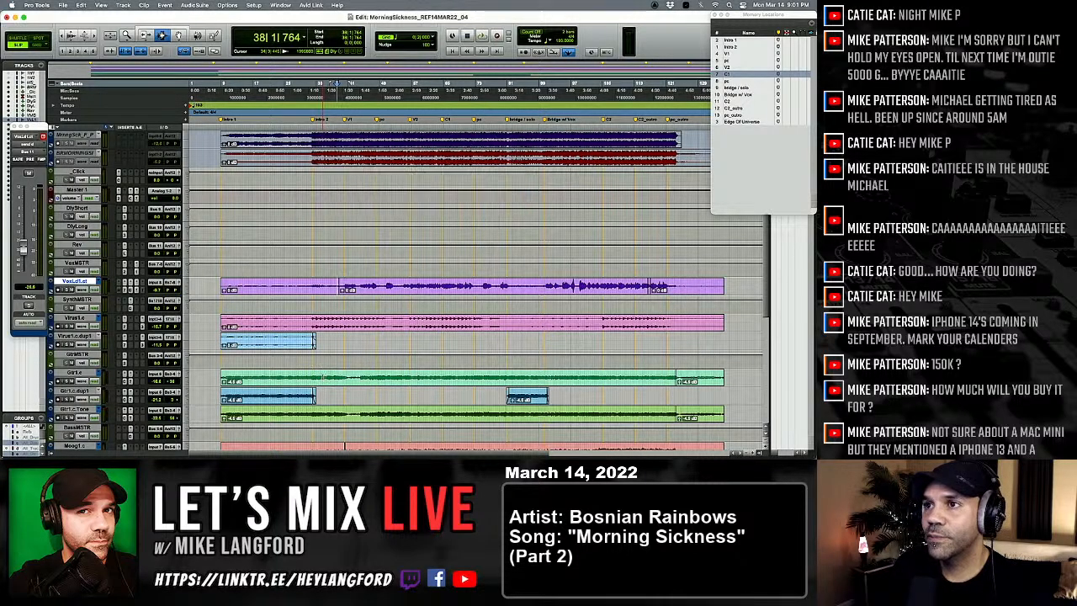
Step: Save a copy of the session with its audio files in _TEMP BACKUP, replacing the "Copy of" name prefix with "BU"
left_click(63, 5)
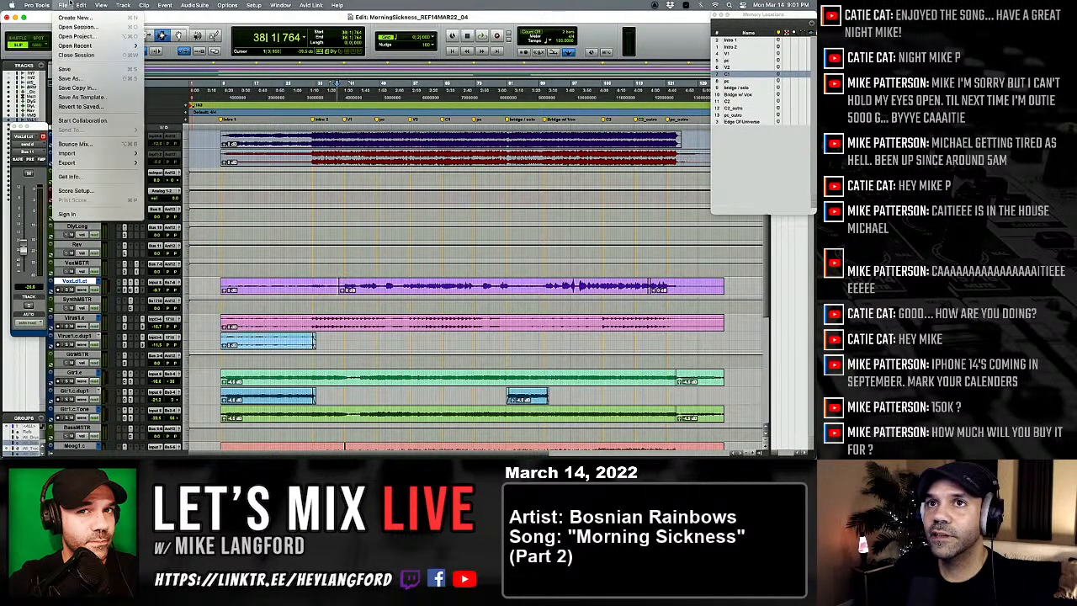
left_click(87, 87)
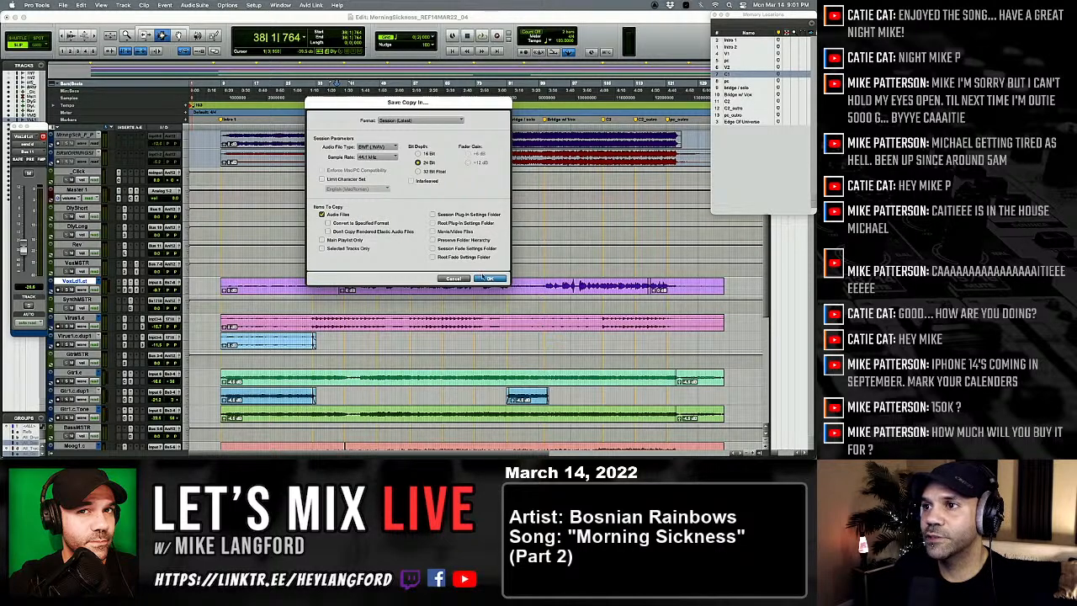
left_click(488, 279)
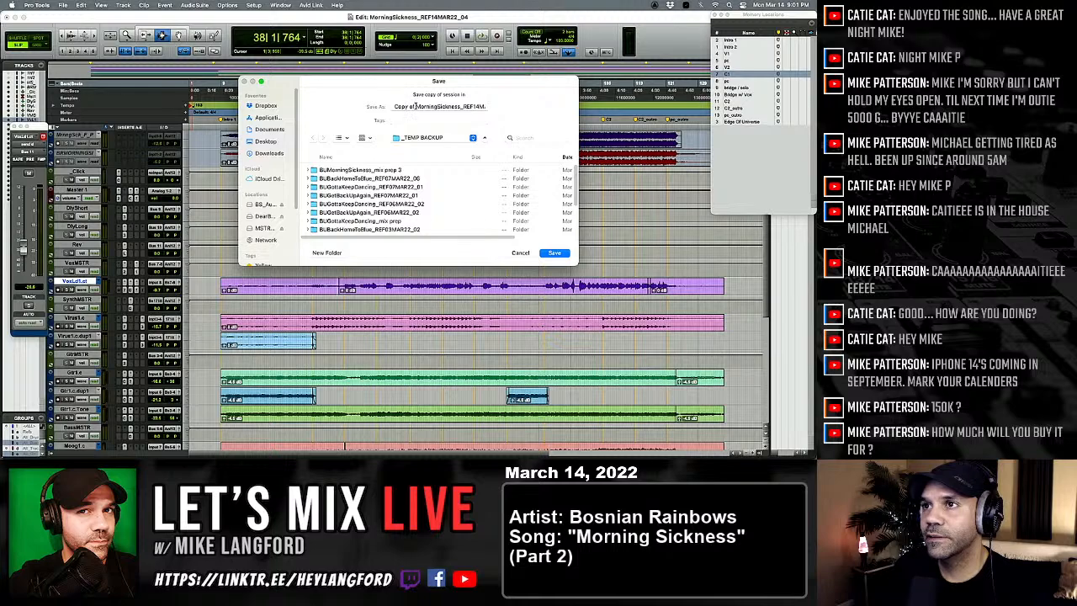
left_click(415, 107)
type("BU")
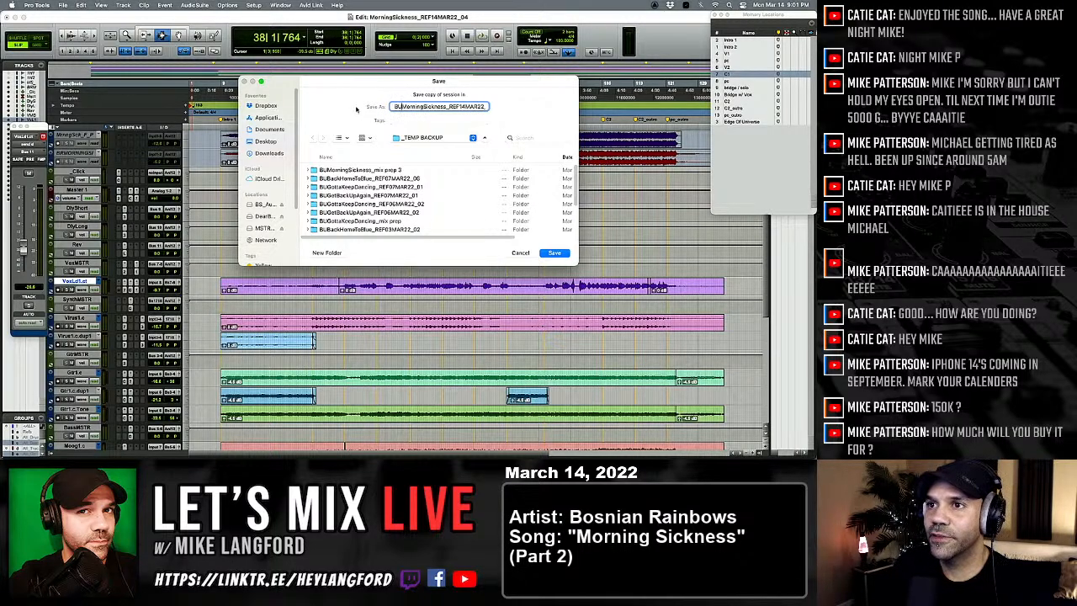
key("Return")
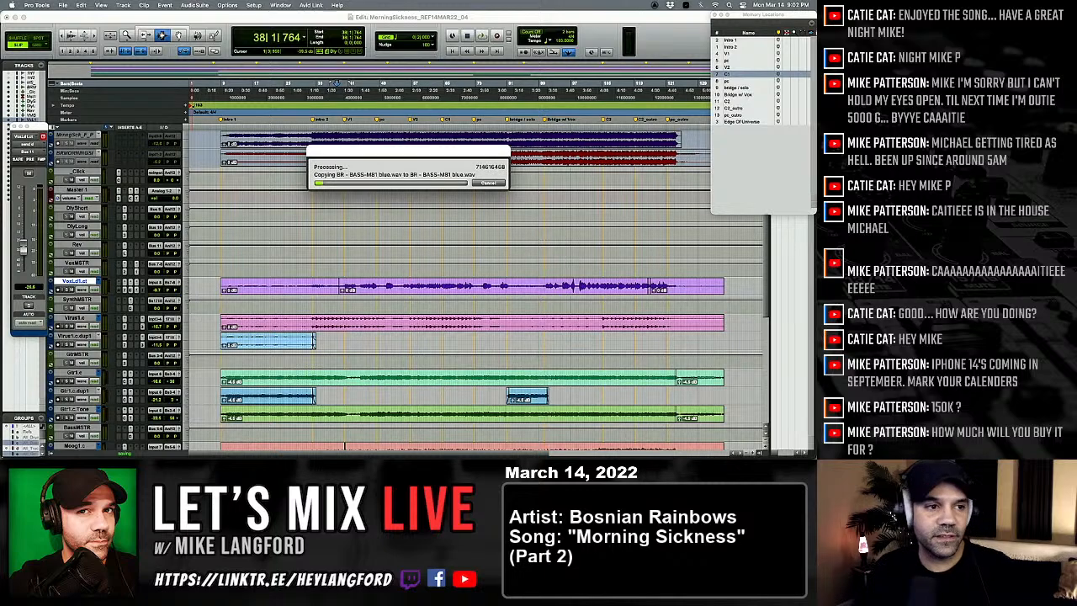